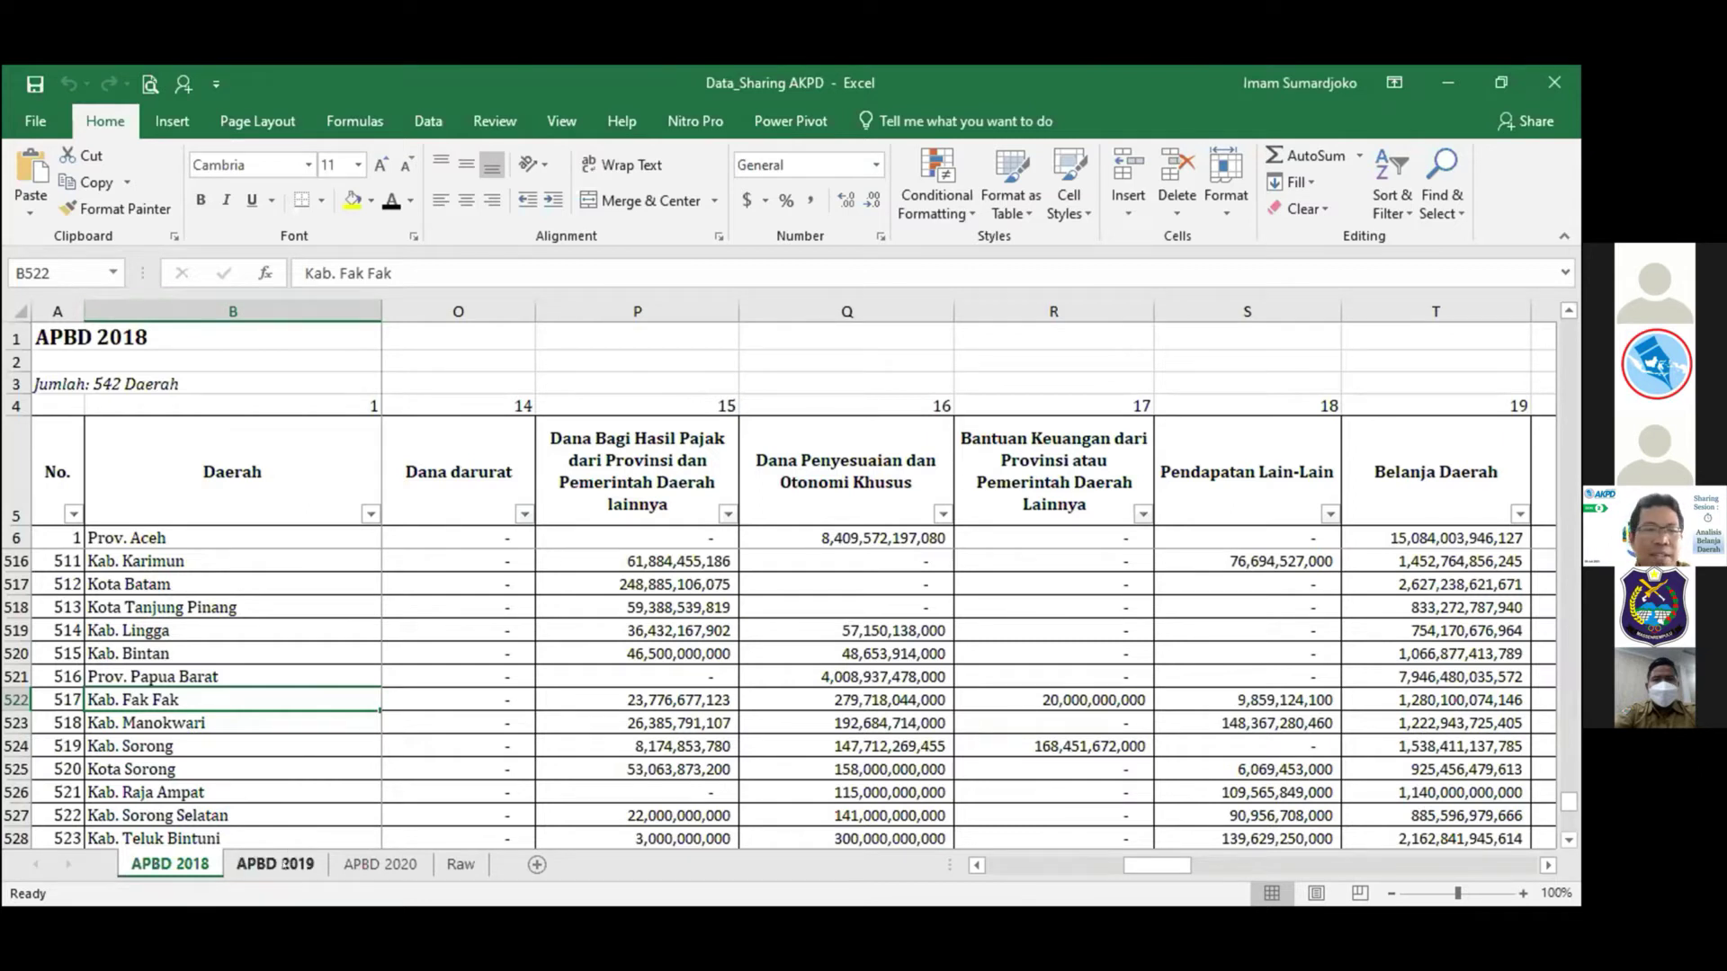
Look through the APBD 2018, APBD 2019 and APBD 2020 budget sheets.
click(279, 864)
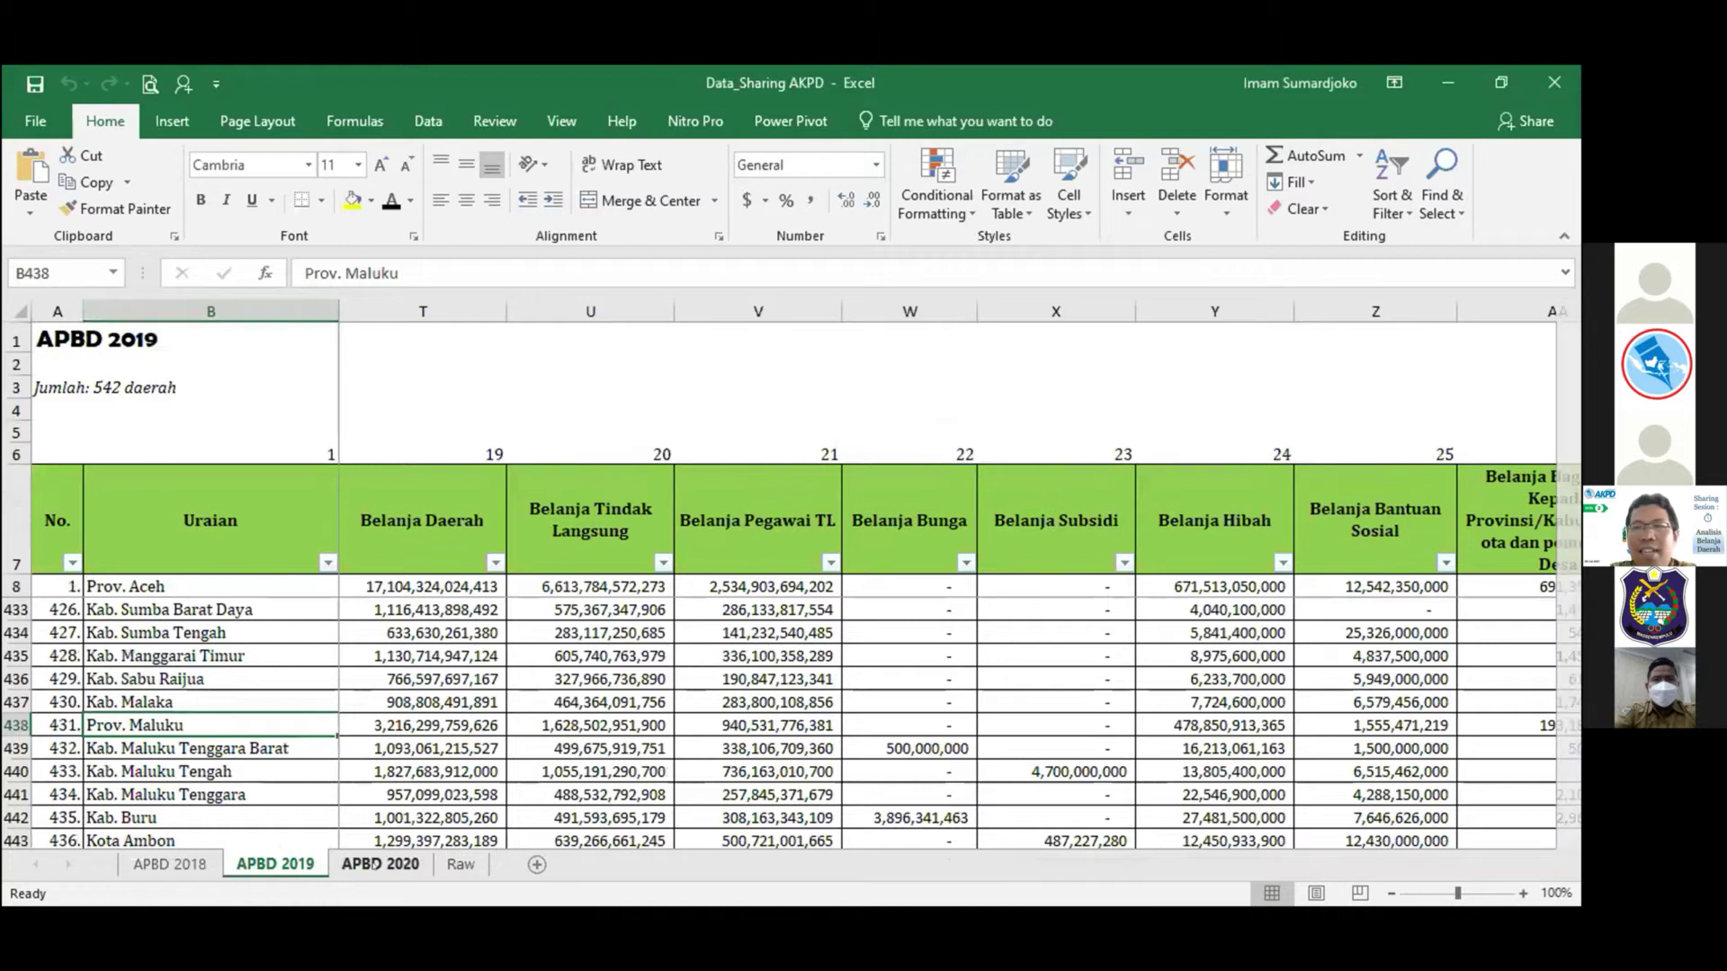
click(376, 864)
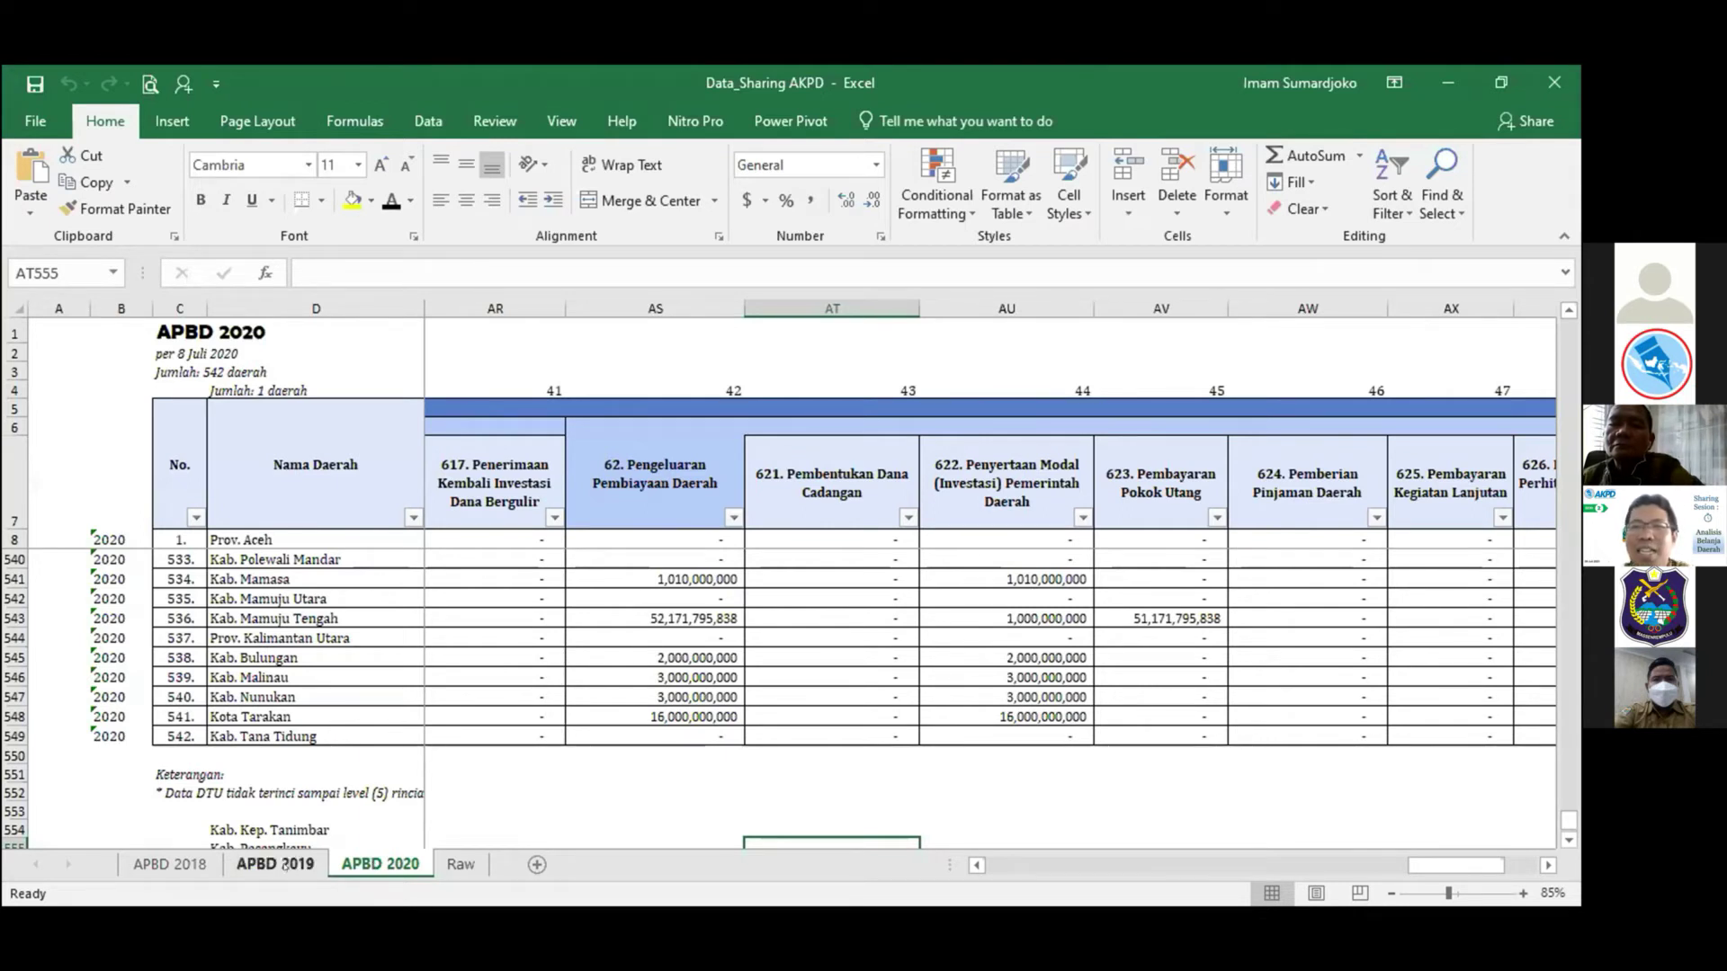
click(274, 864)
click(170, 864)
click(350, 864)
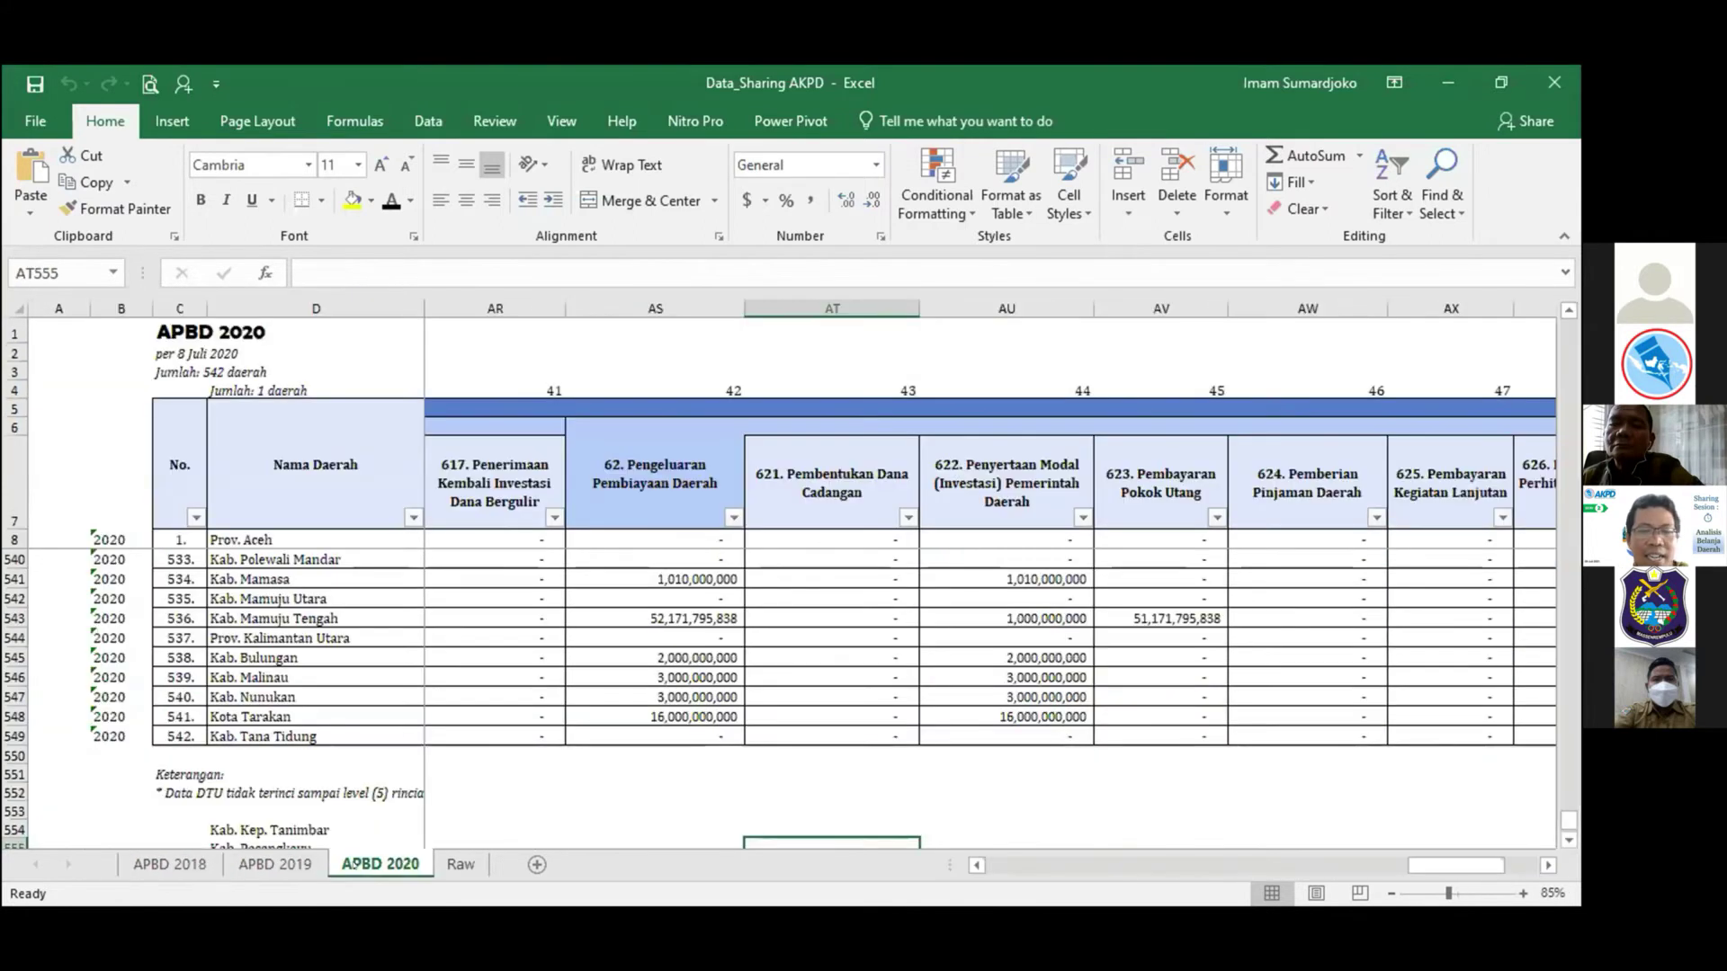
Review the Raw sheet's column headings from Pendapatan Asli Daerah through Belanja Barang dan Jasa.
click(449, 864)
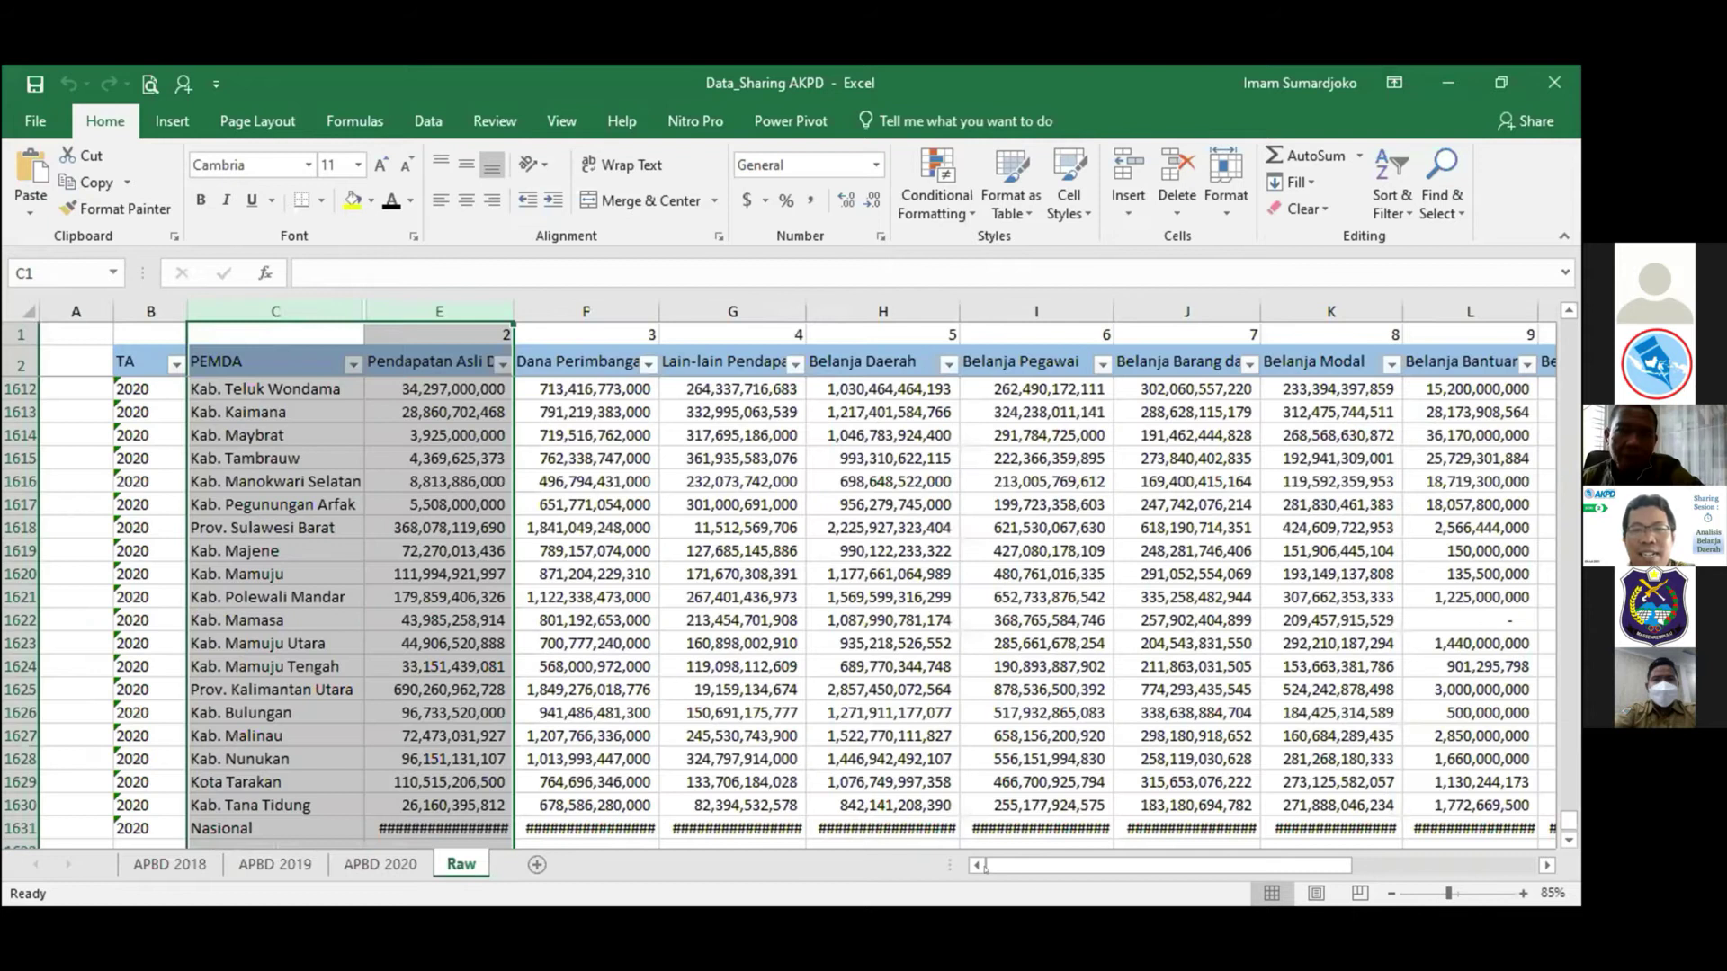
scroll(1041, 867, right, 2)
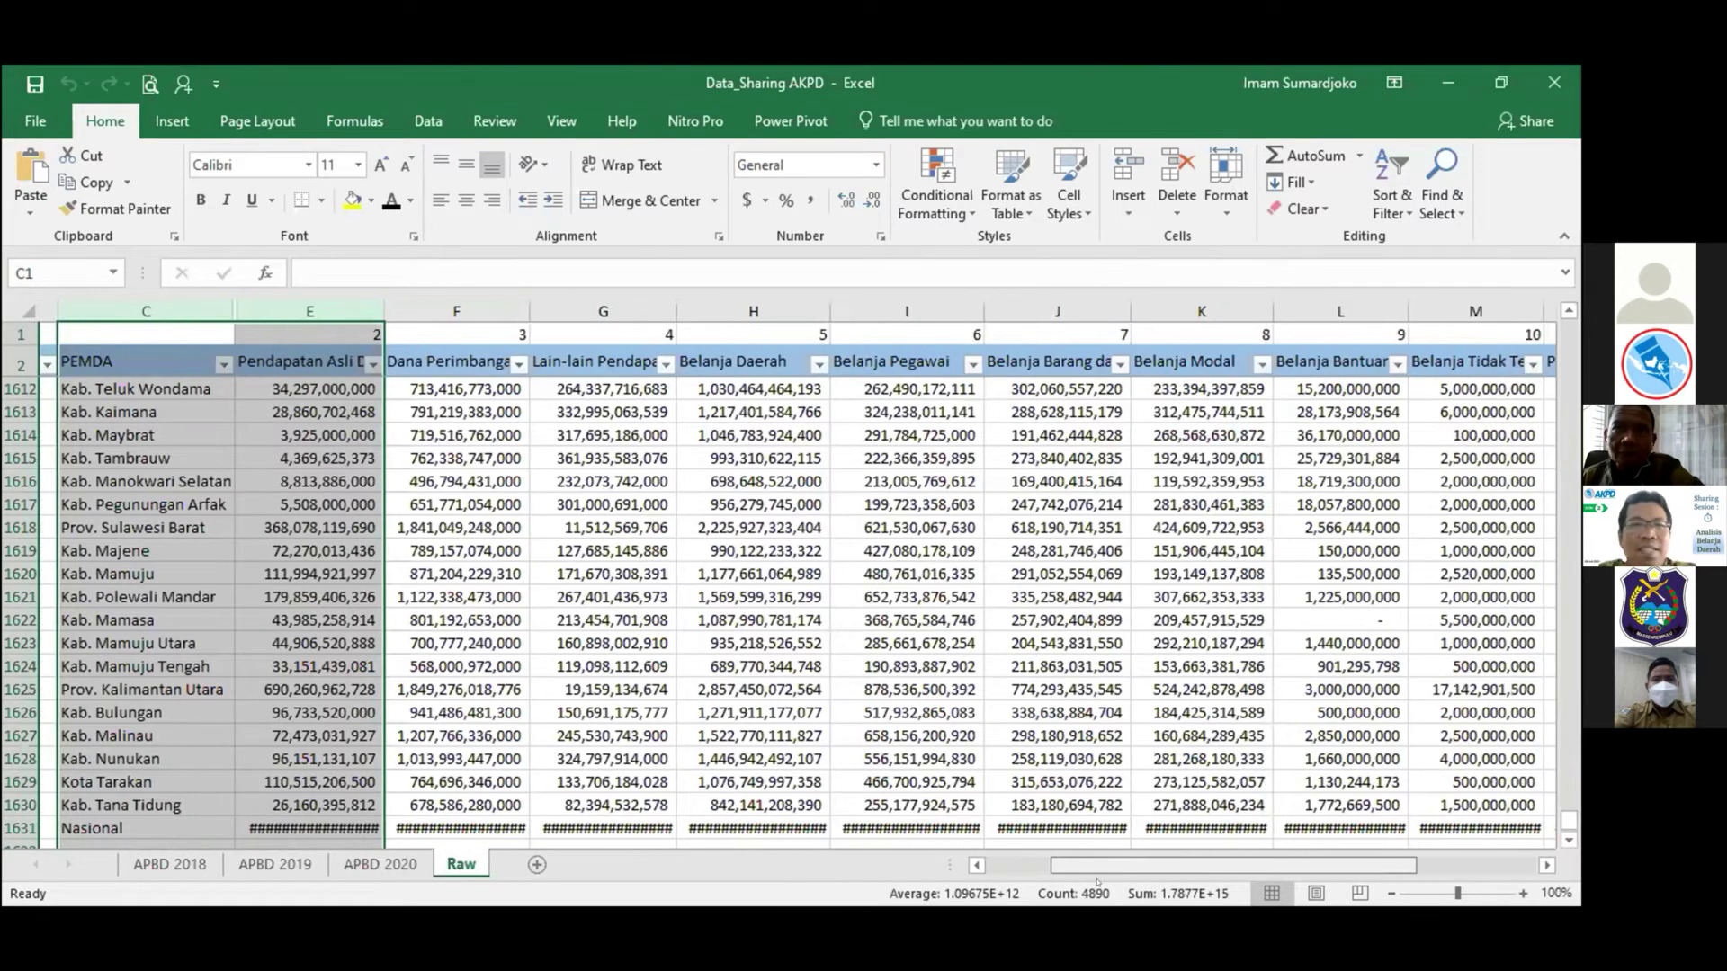
scroll(1077, 869, left, 1)
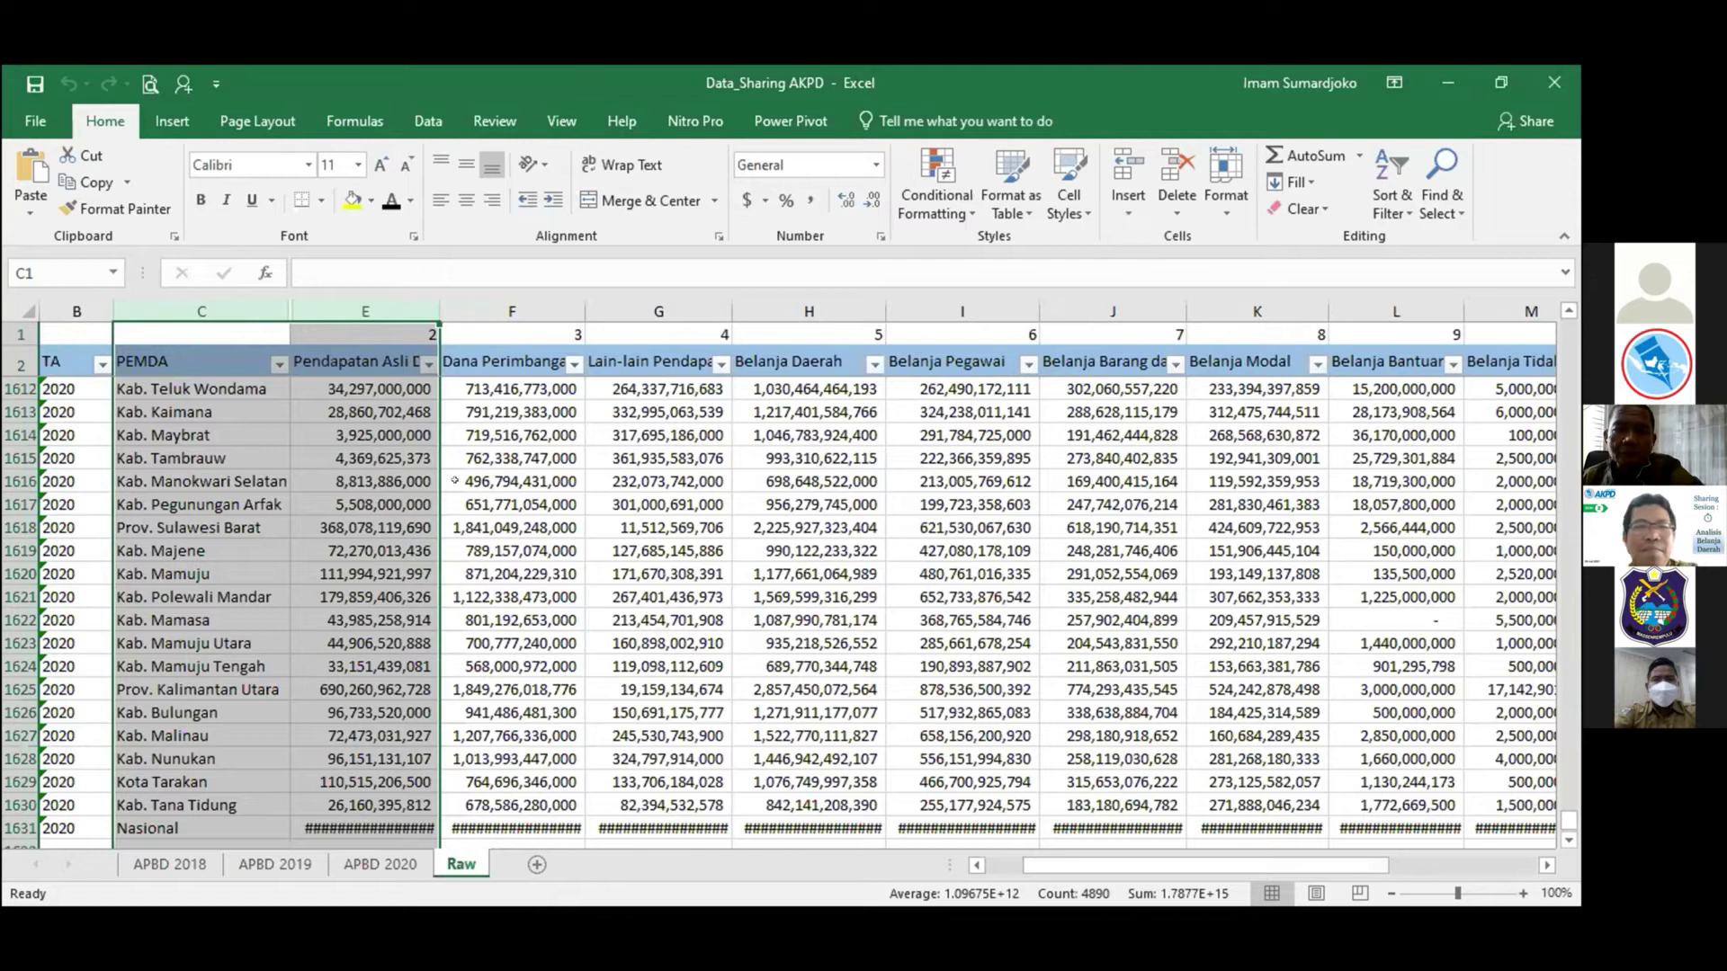
click(378, 352)
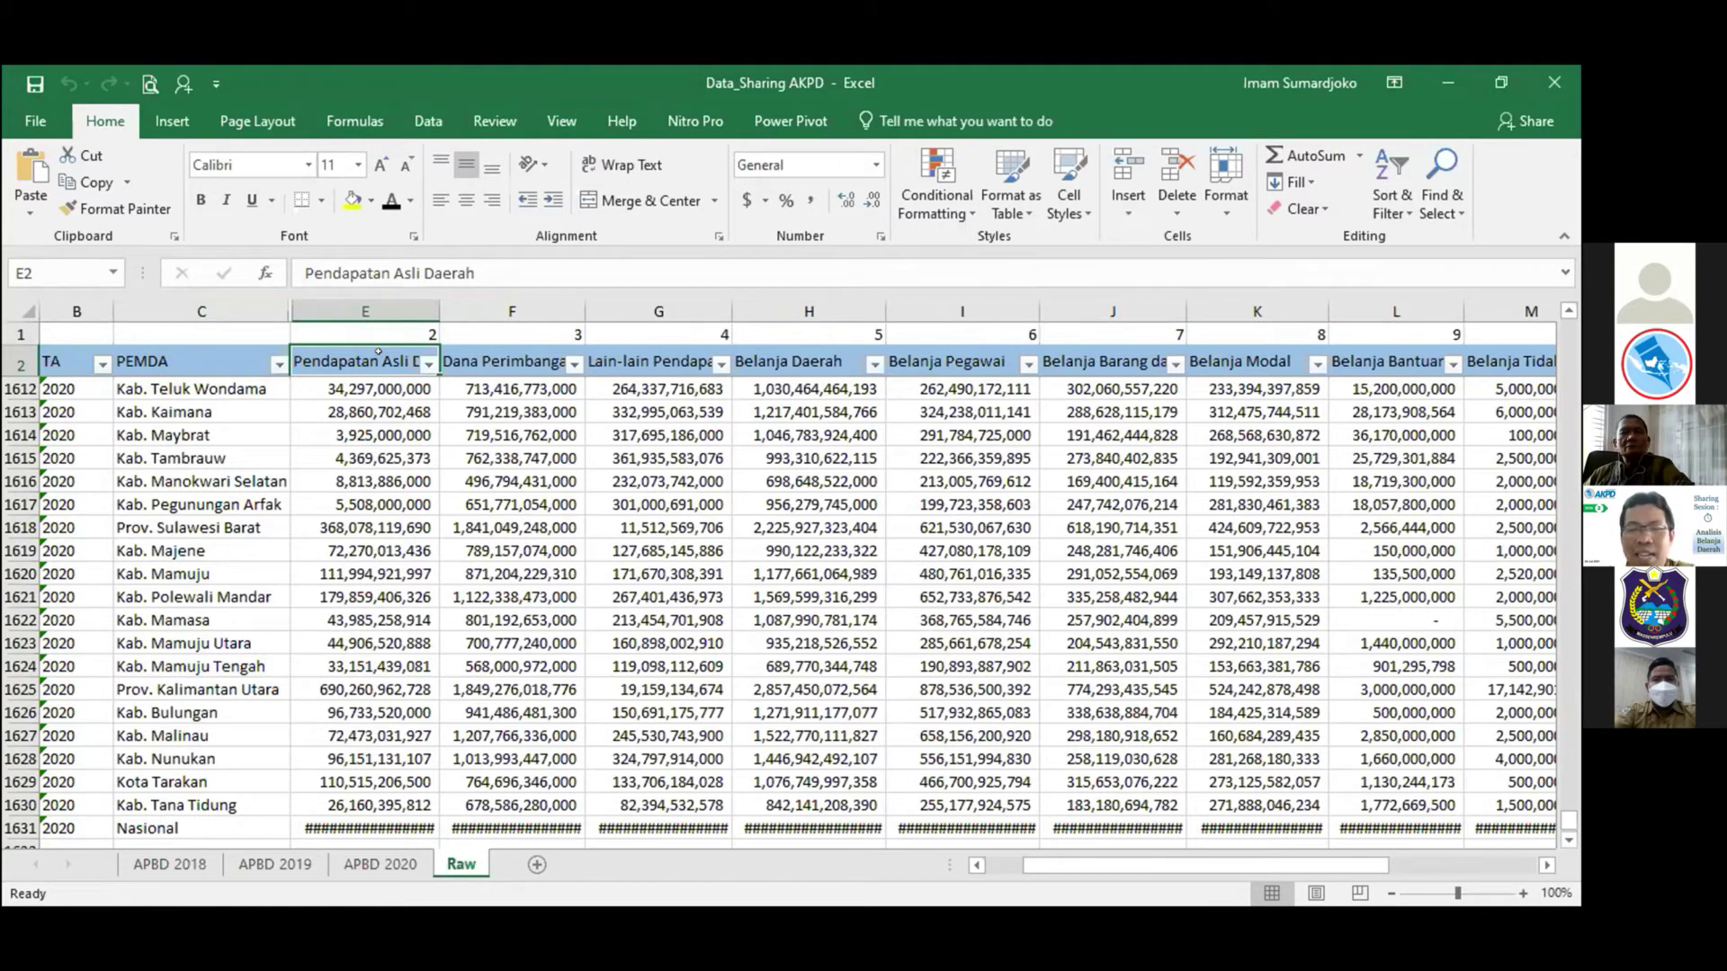
key(Right)
key(Right)
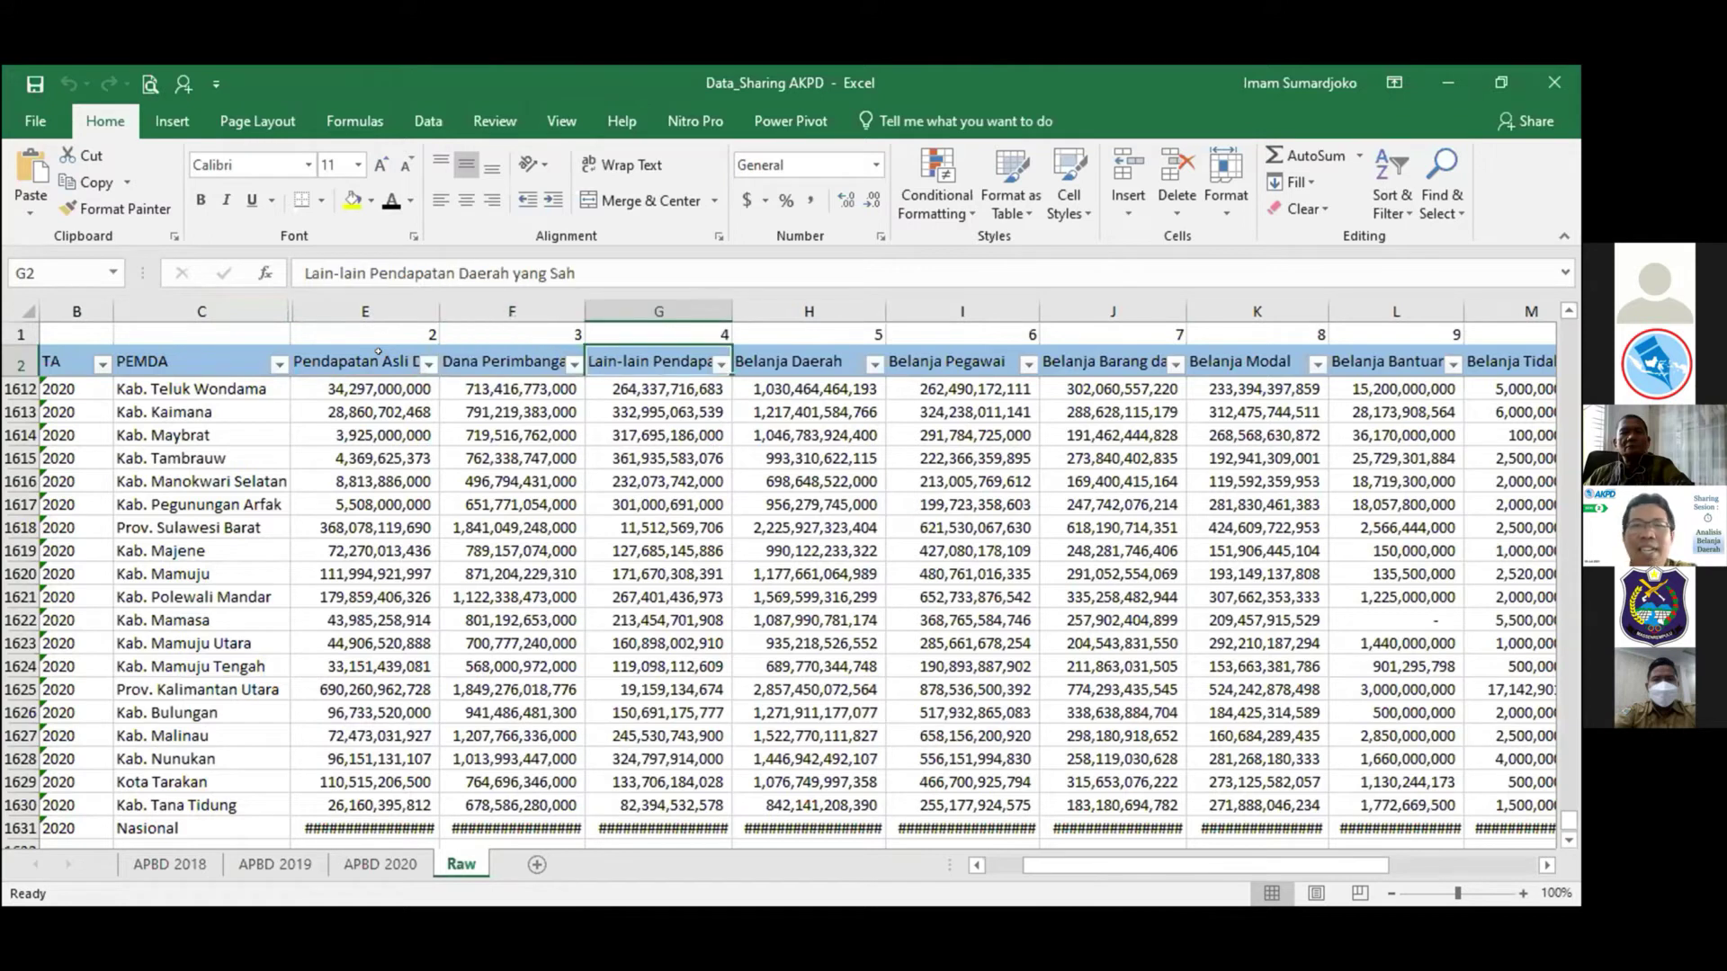
key(Right)
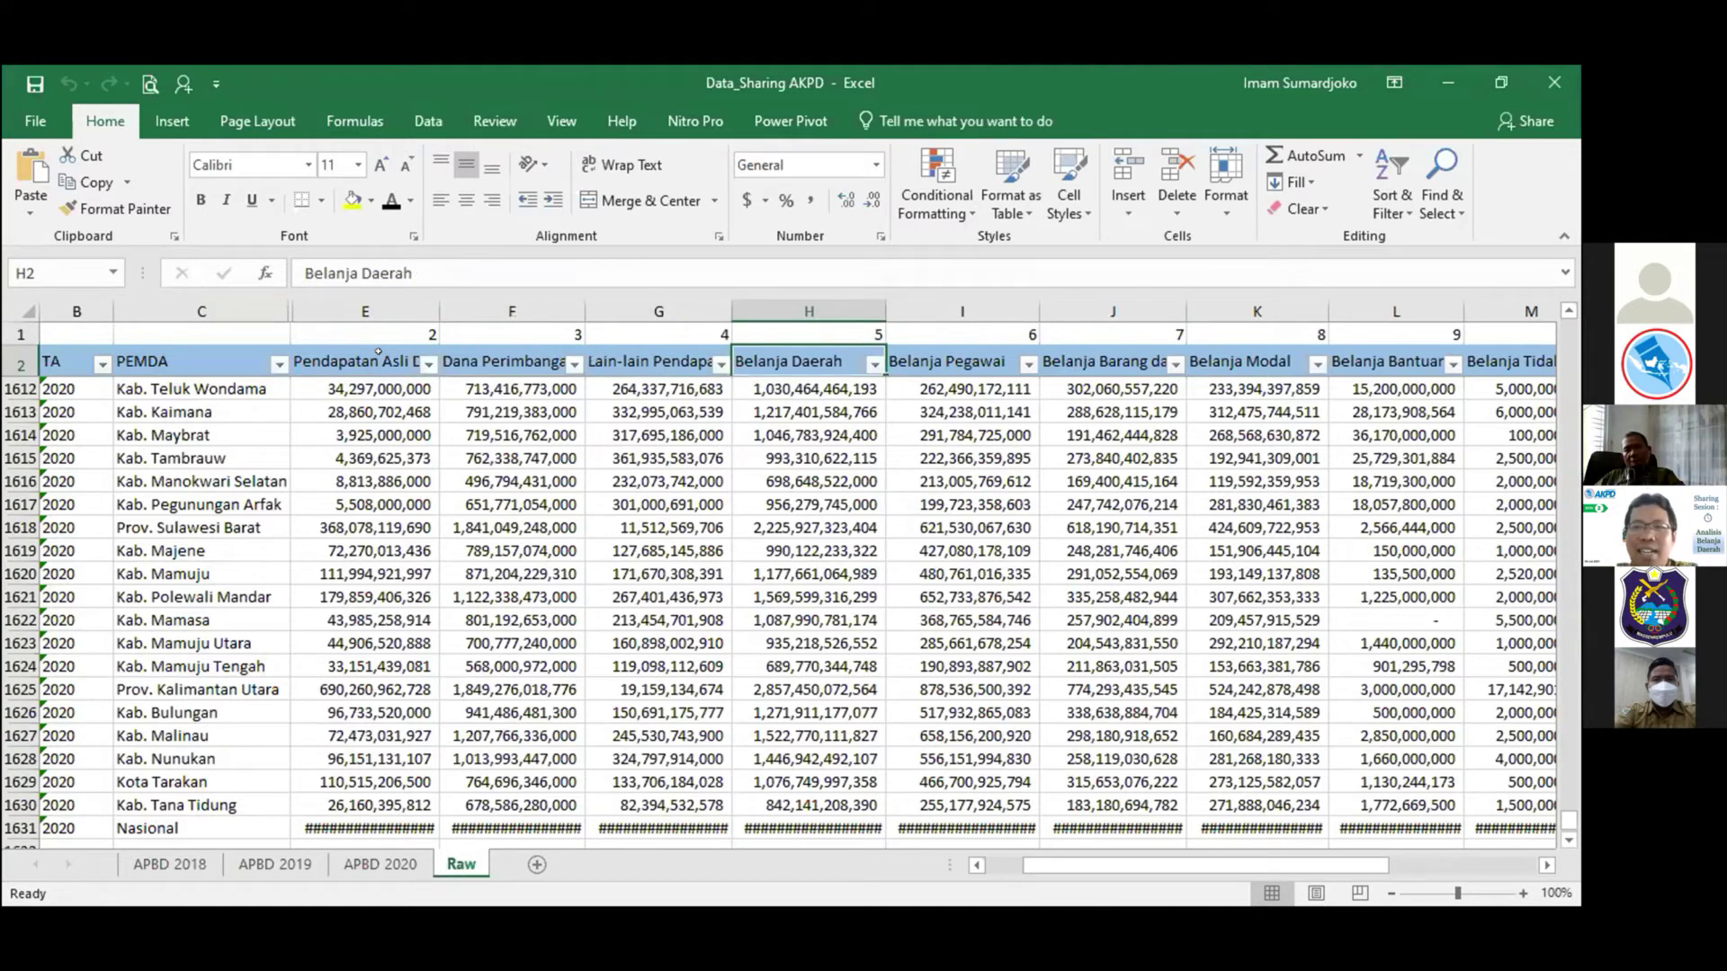
key(Right)
key(Right)
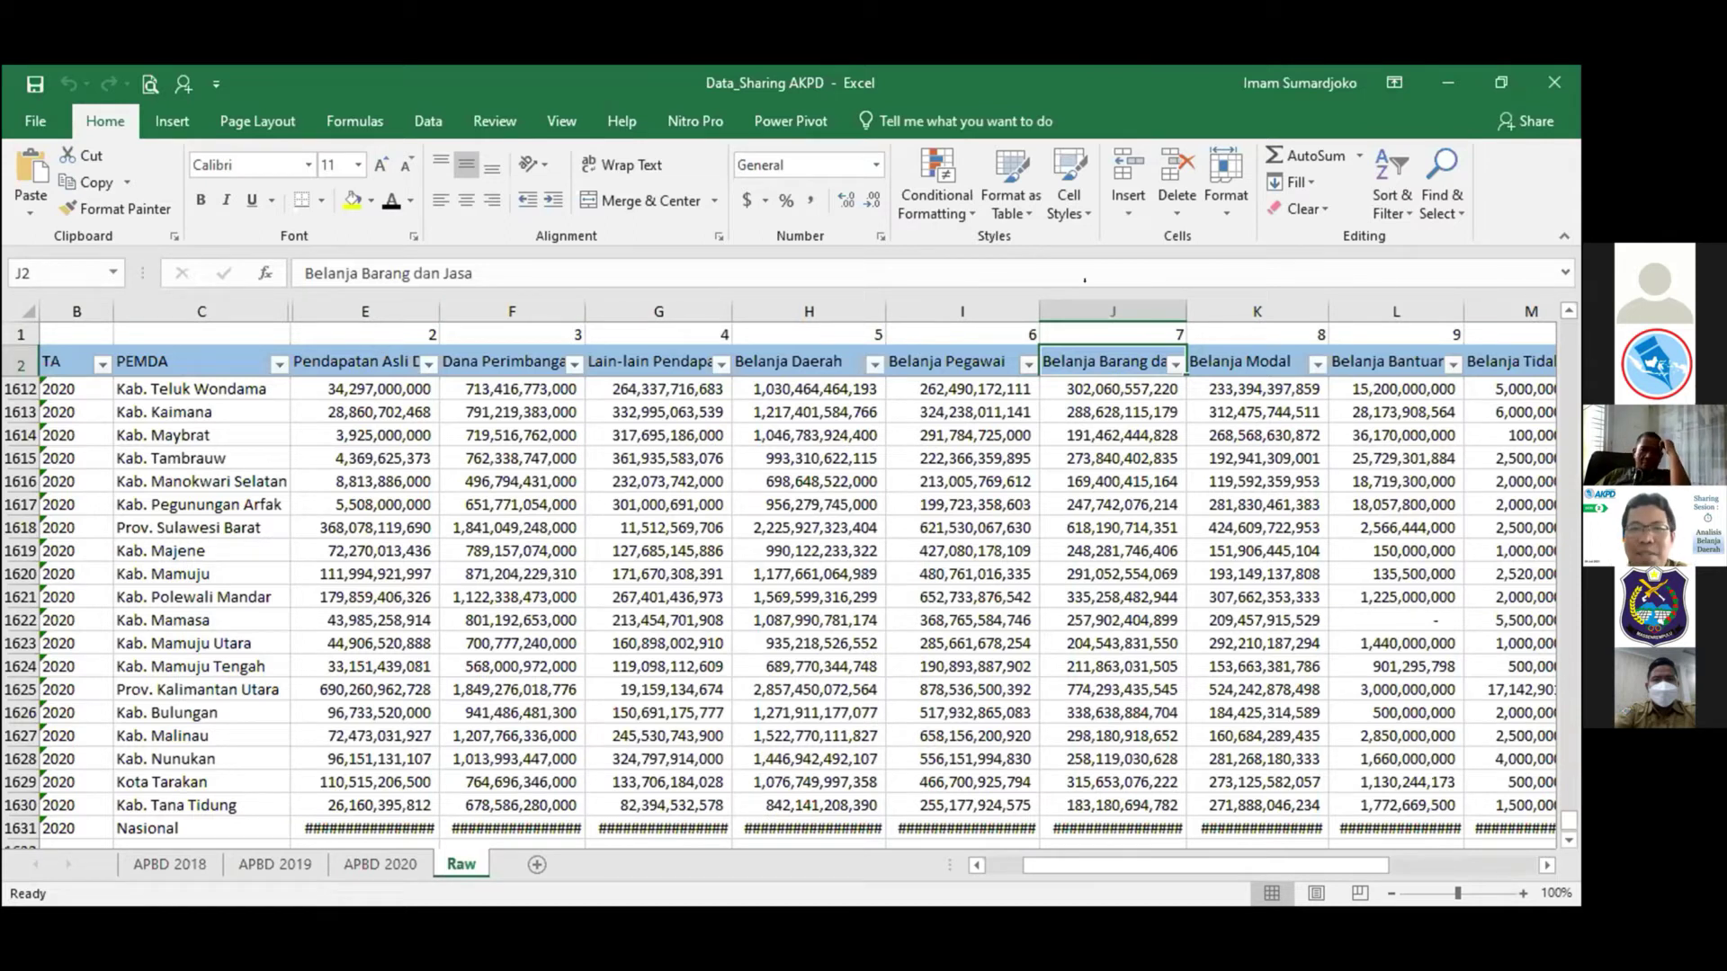
Insert an empty column before Belanja Barang dan Jasa in the Raw sheet and select its header cell.
click(1113, 311)
right_click(1116, 309)
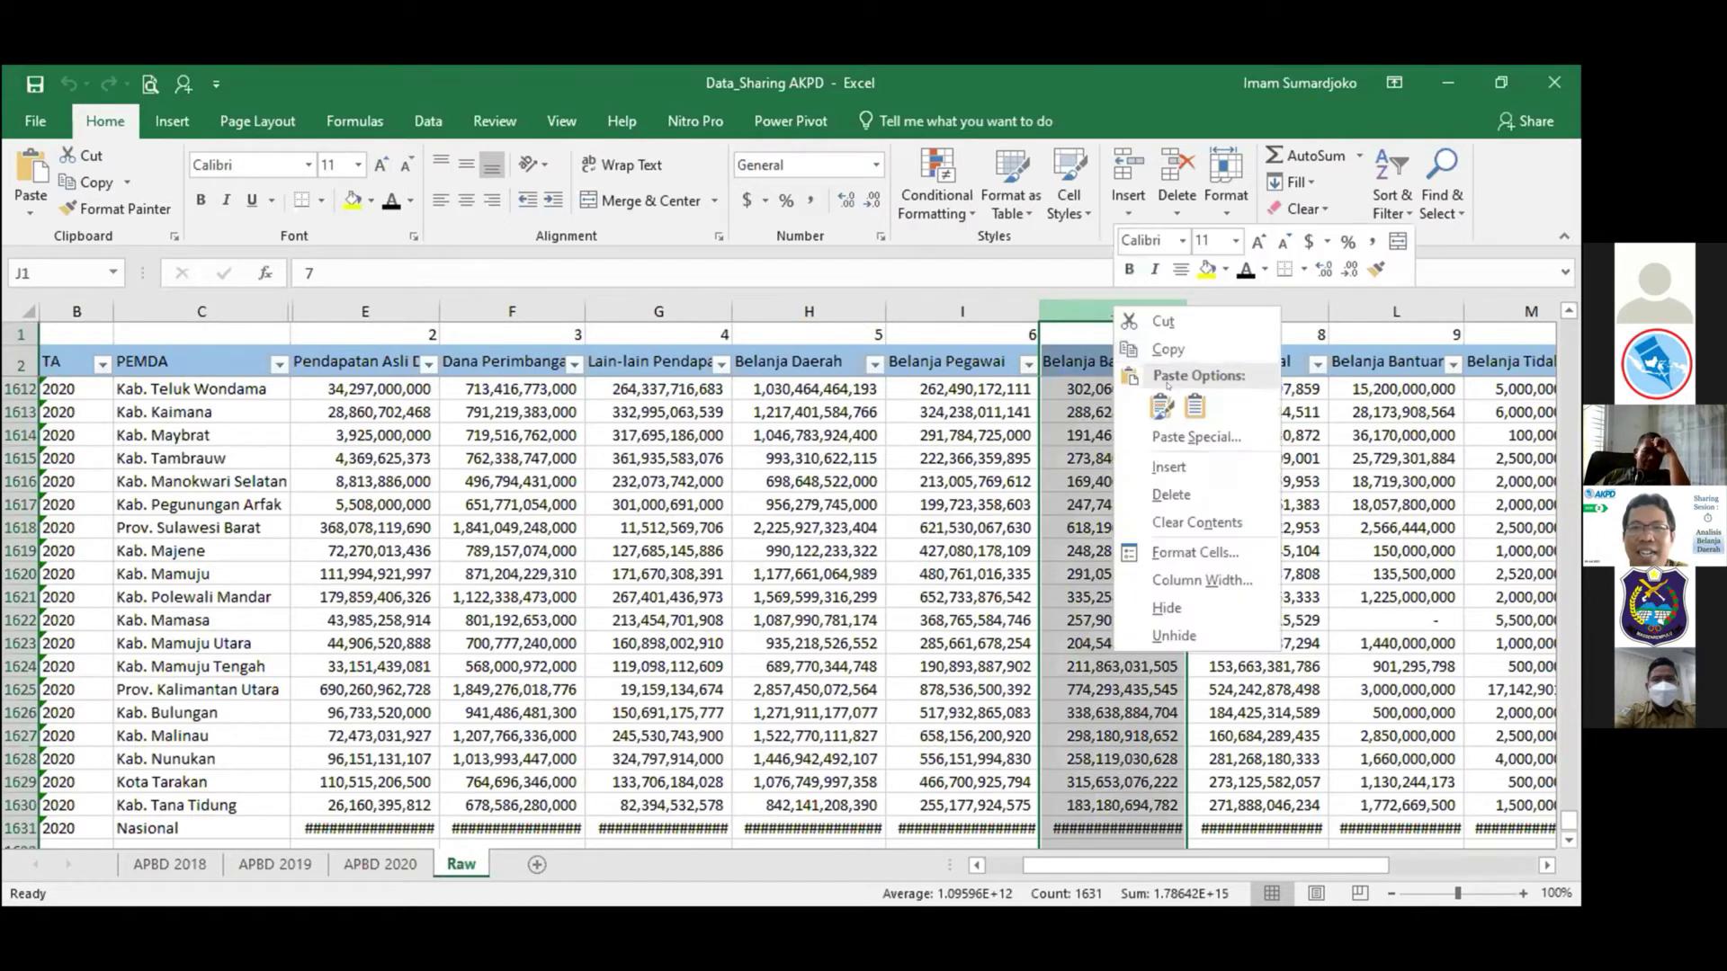
click(1168, 466)
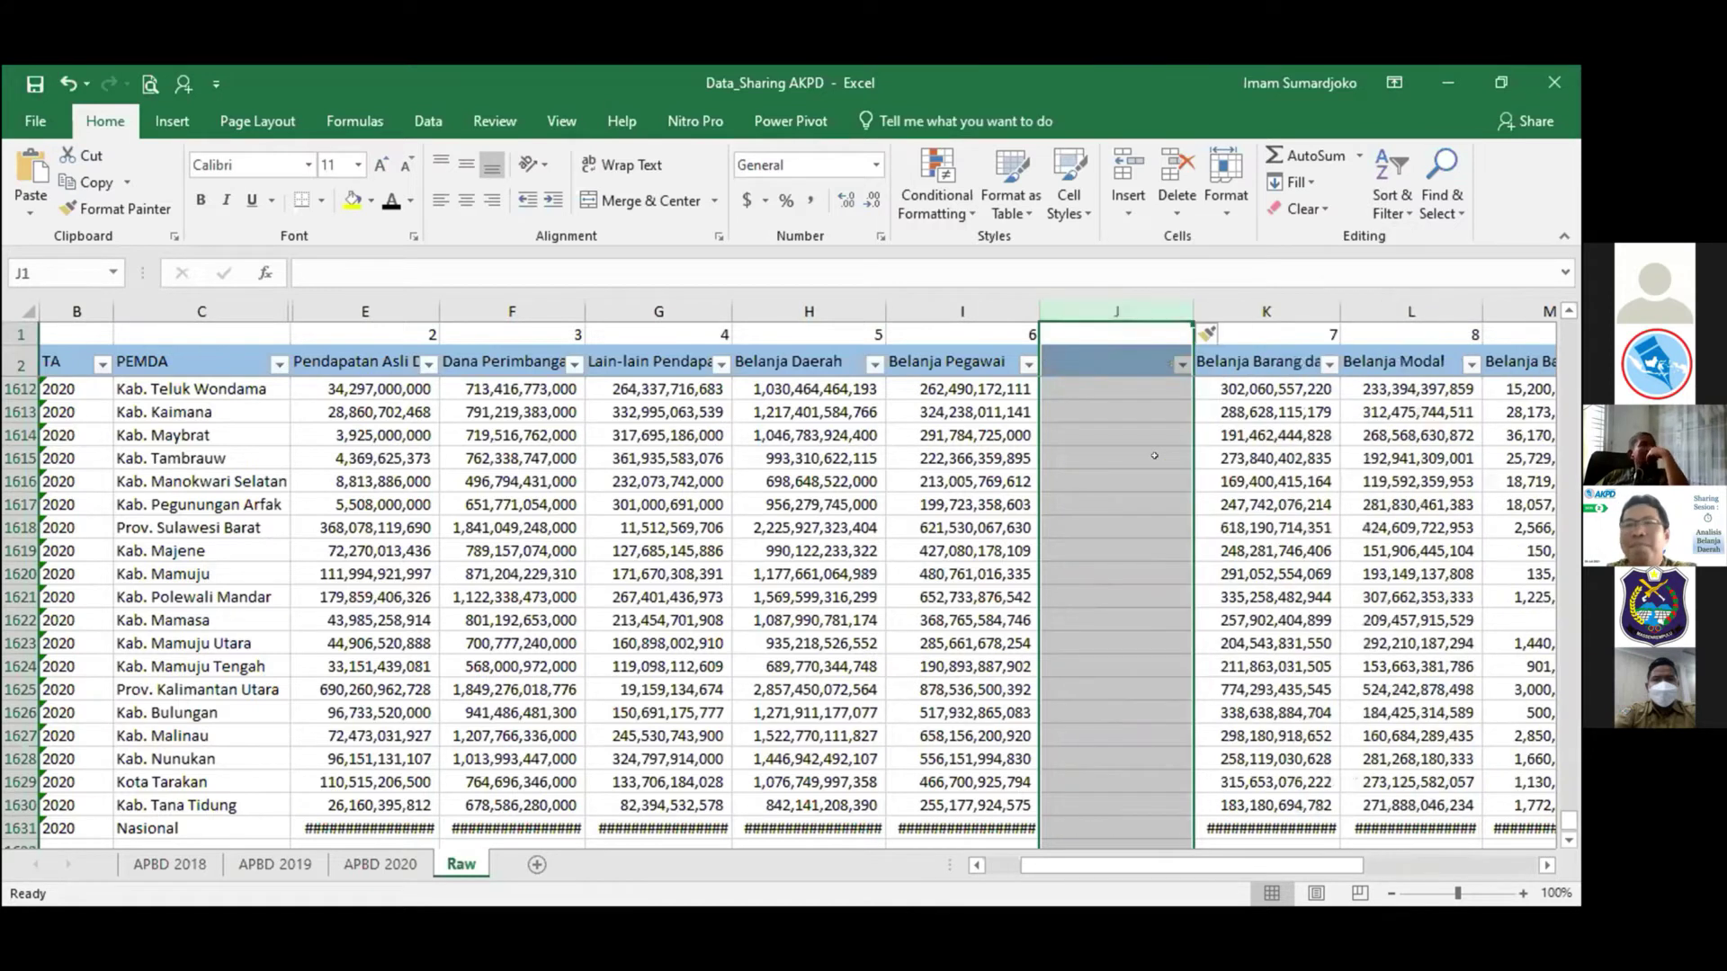
click(1117, 365)
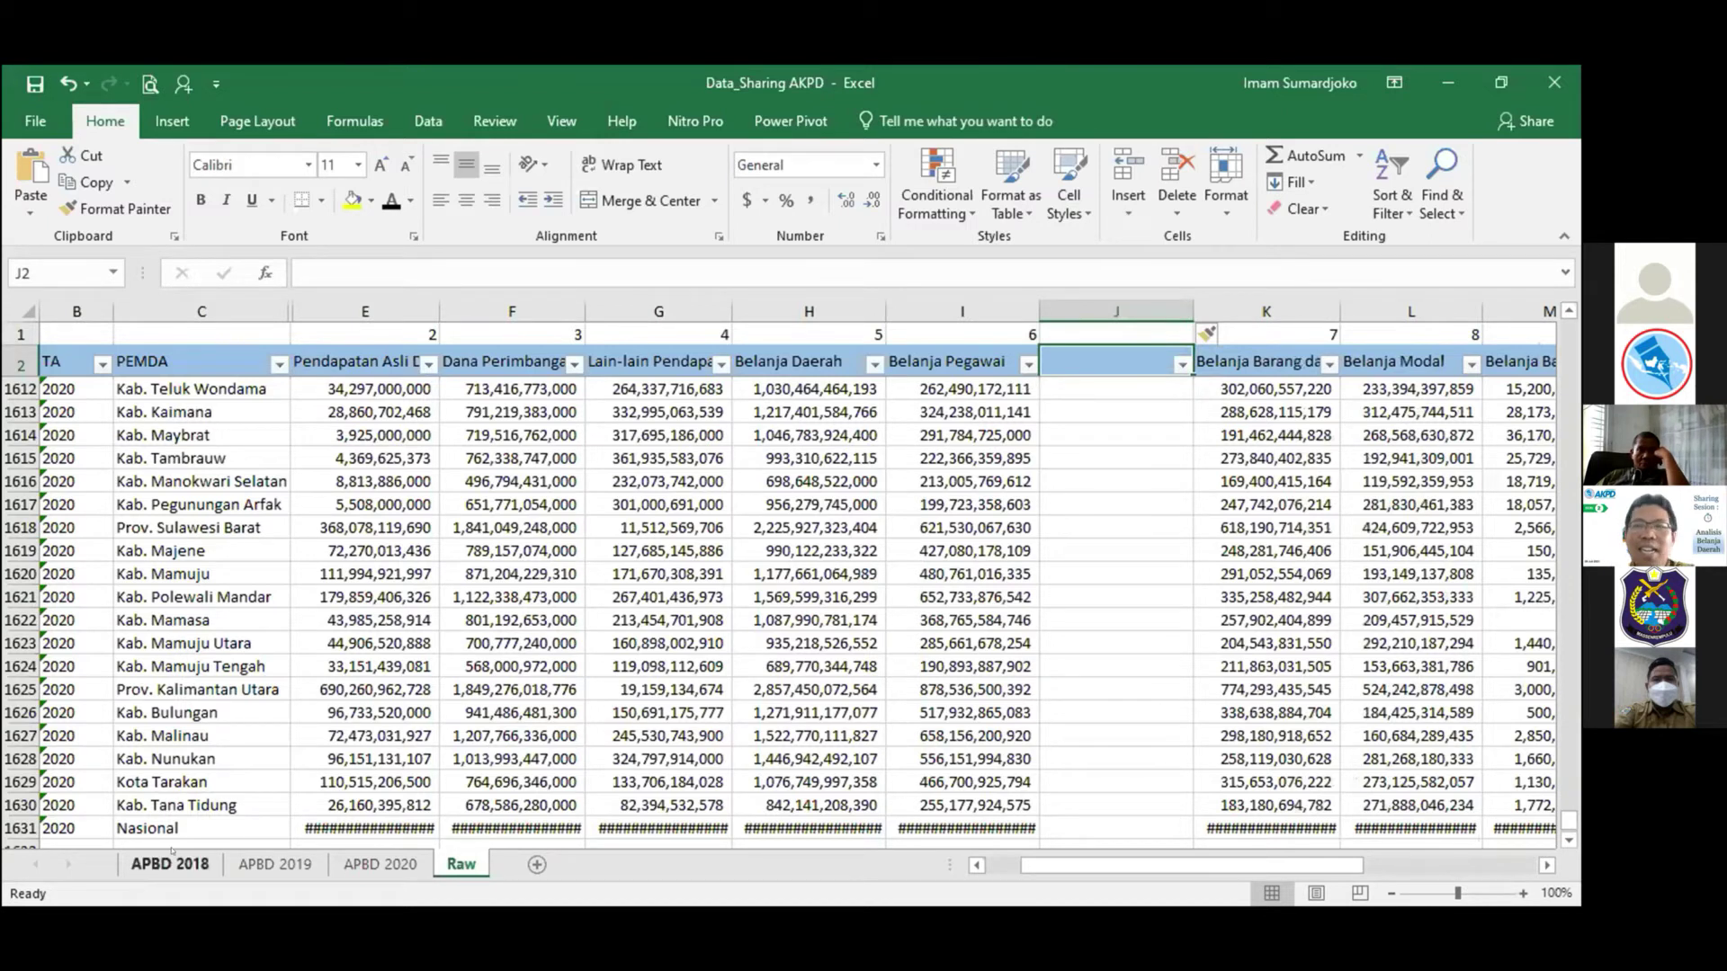
Look through the three yearly APBD source sheets again and return to the Raw sheet.
click(171, 859)
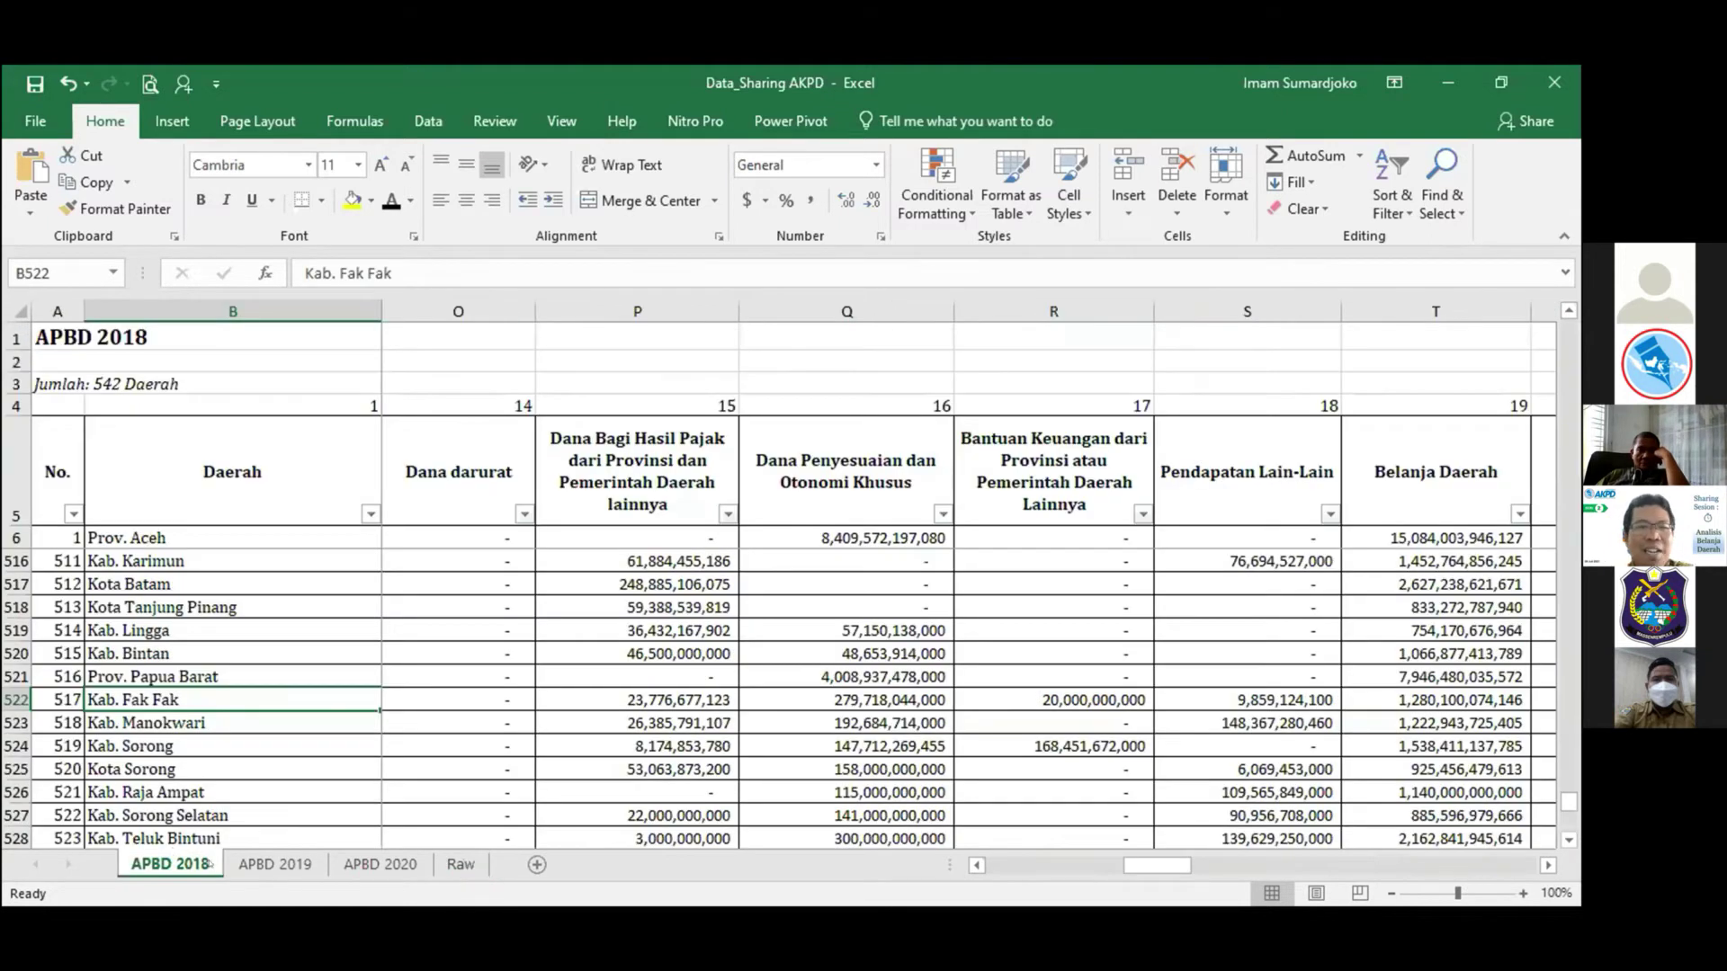
click(275, 865)
click(380, 864)
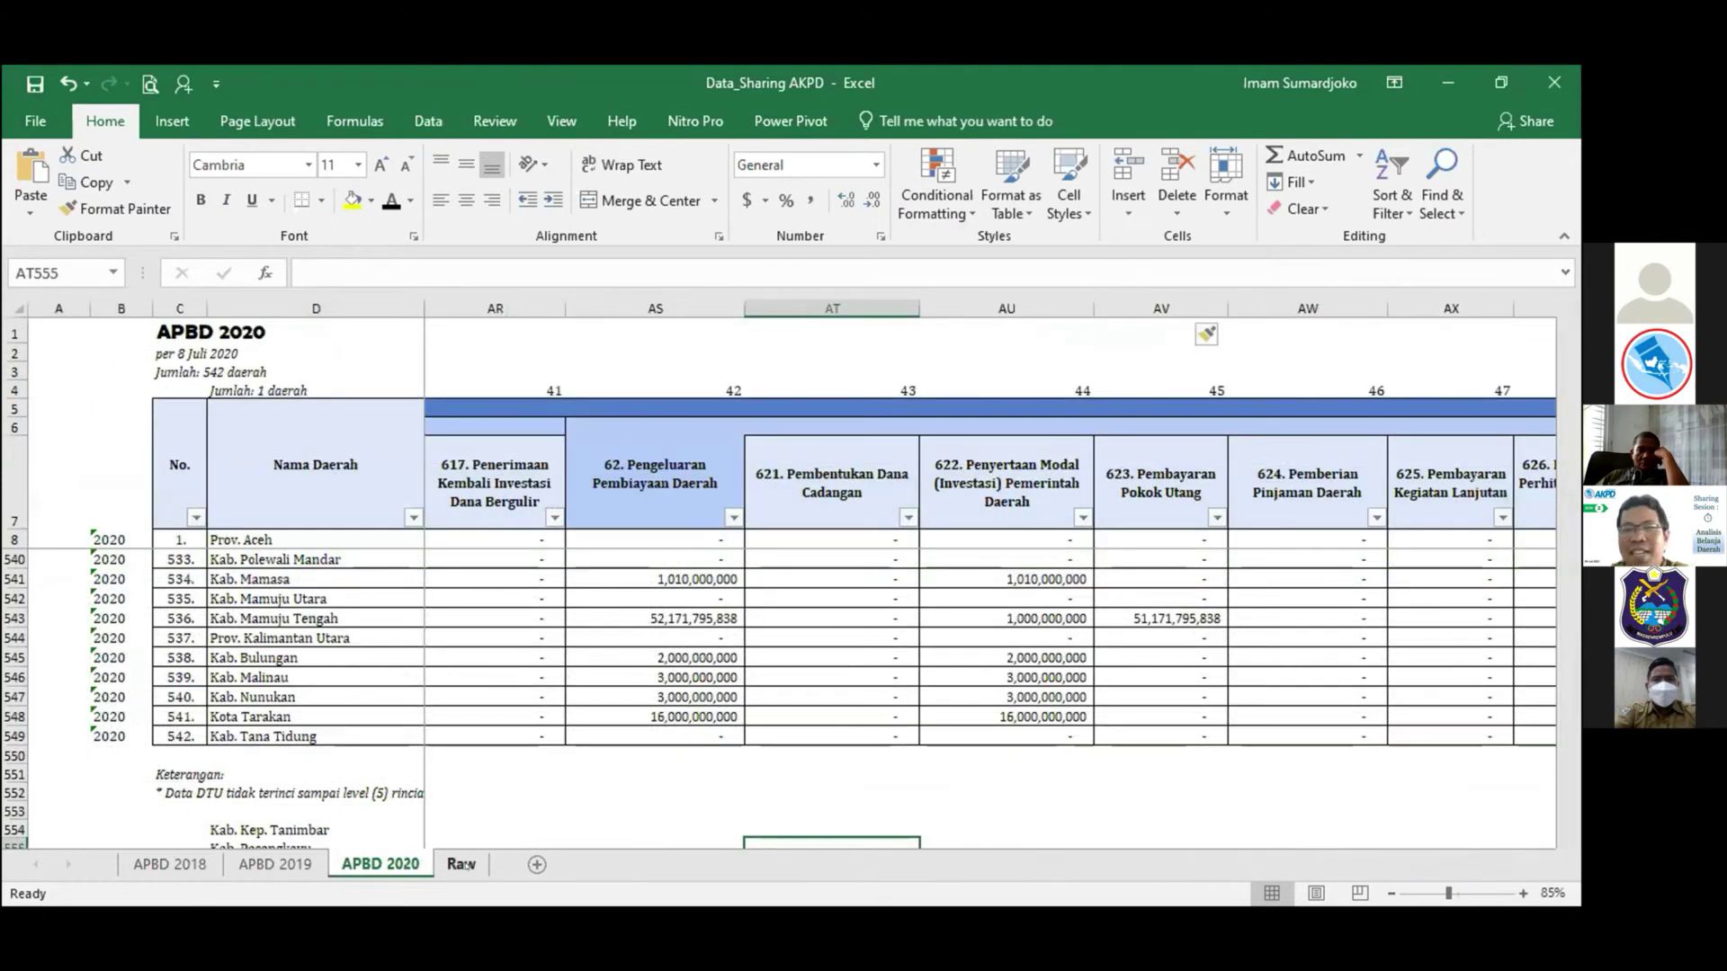
click(461, 863)
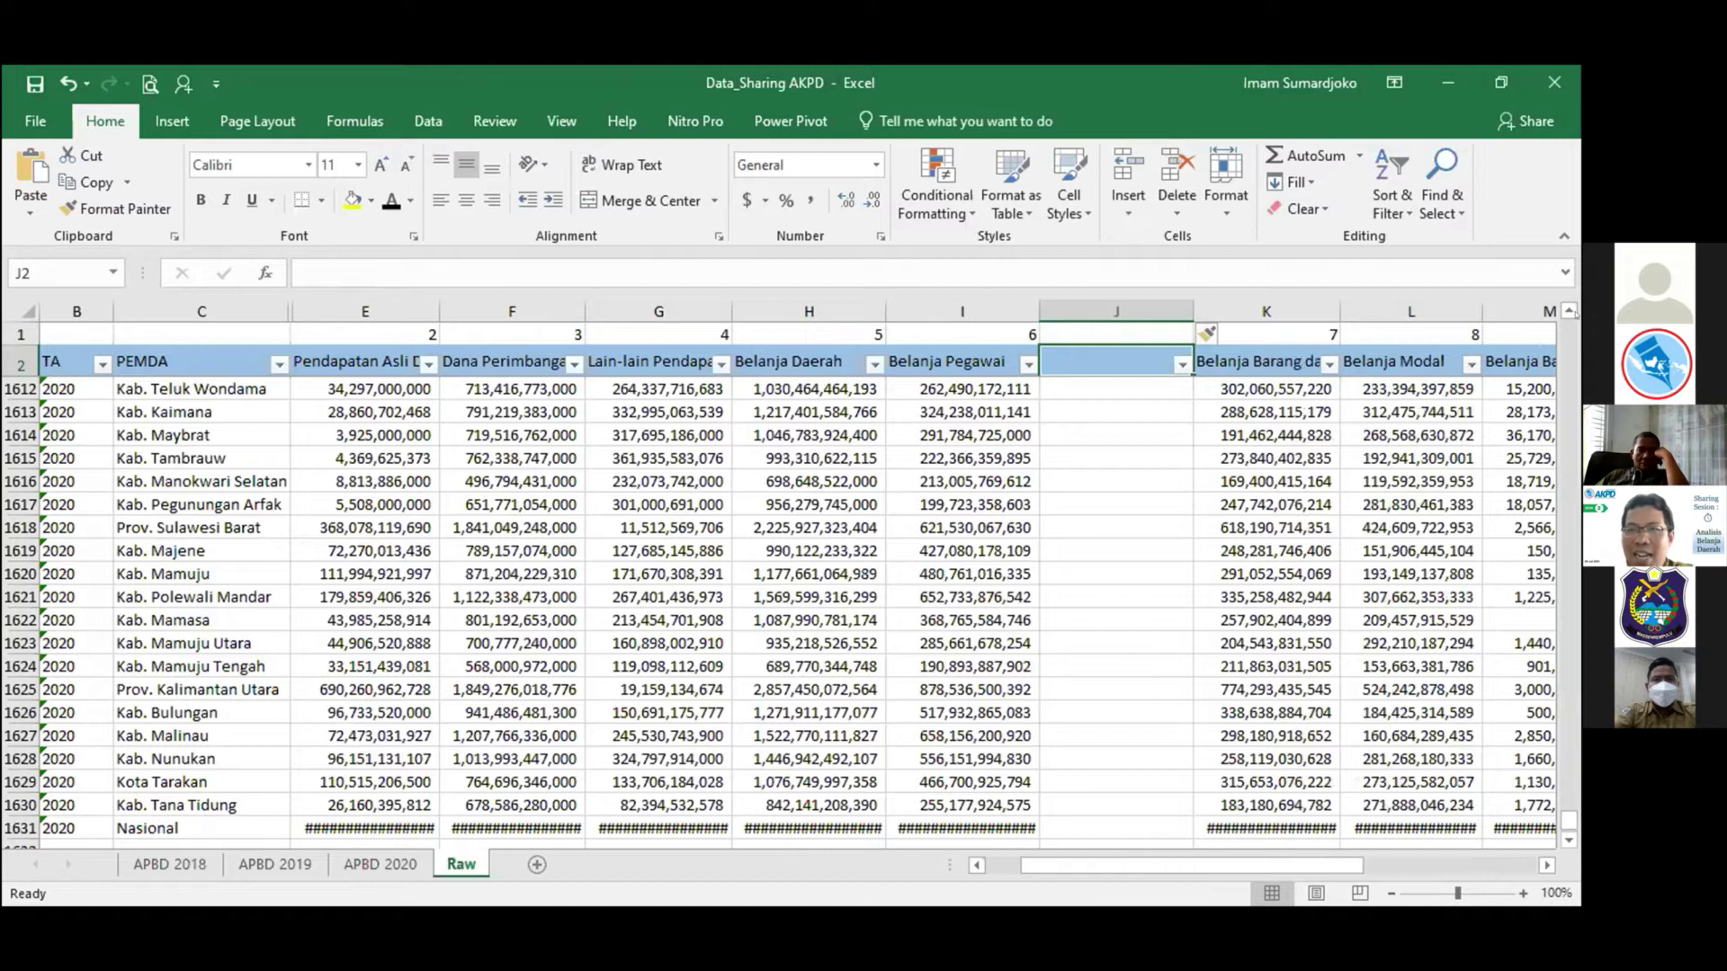
Undo the column insertion in the Raw sheet.
click(1568, 310)
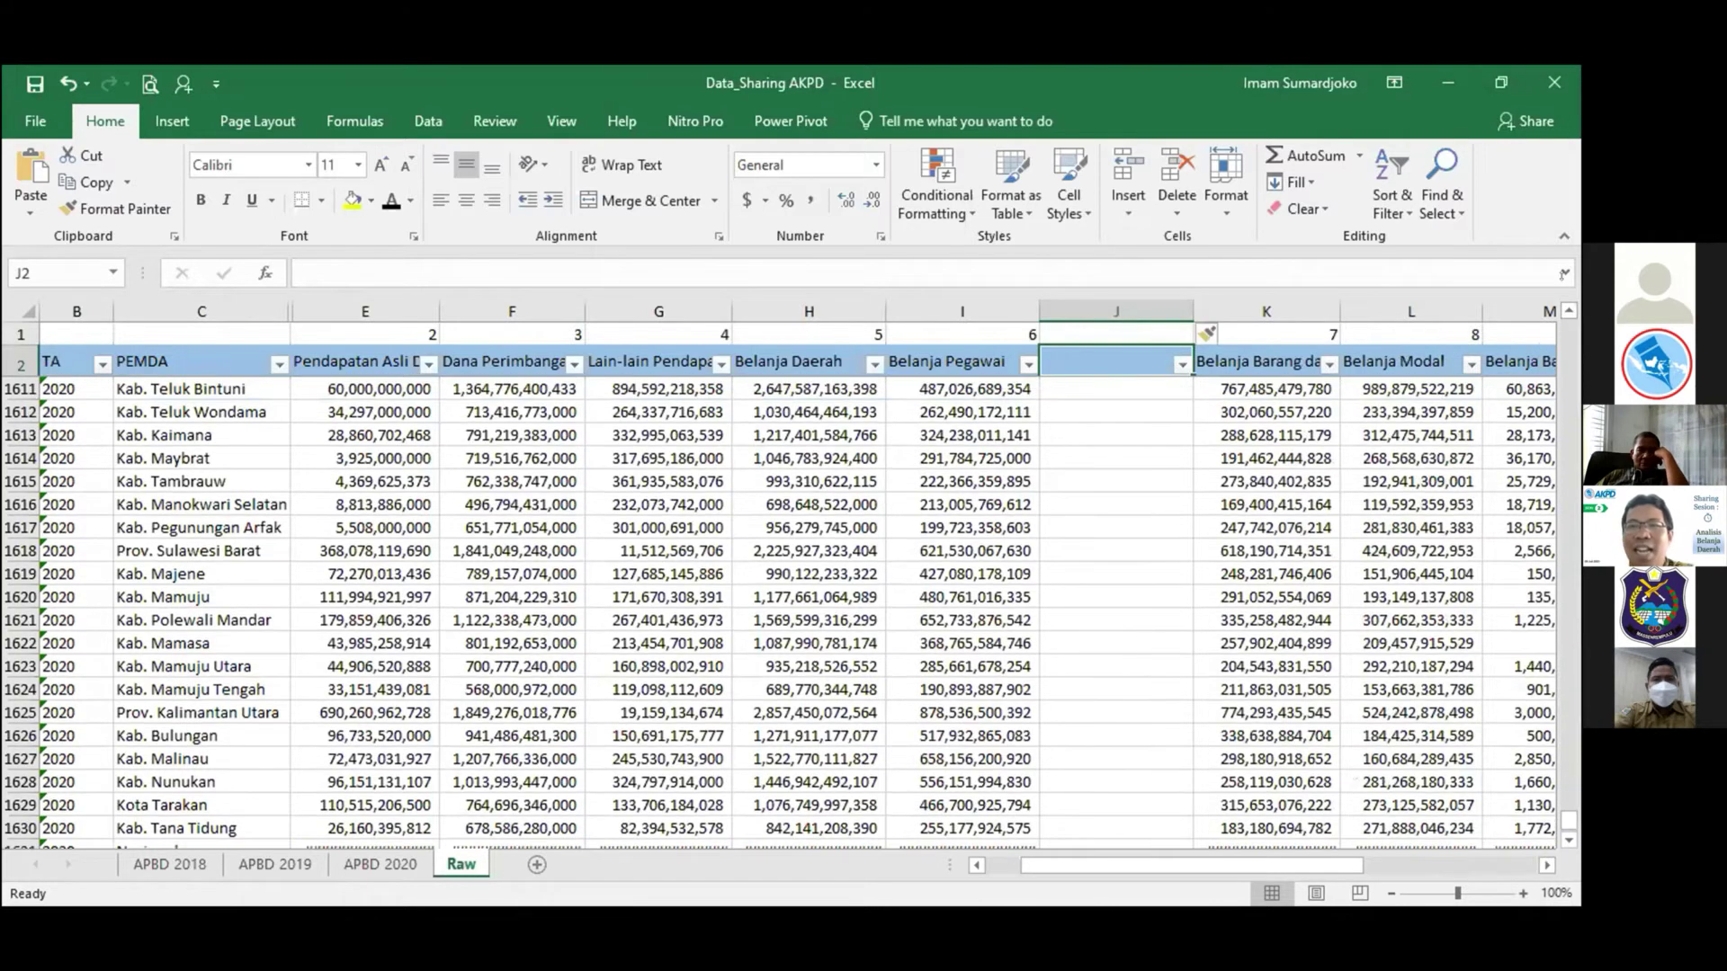
click(1569, 311)
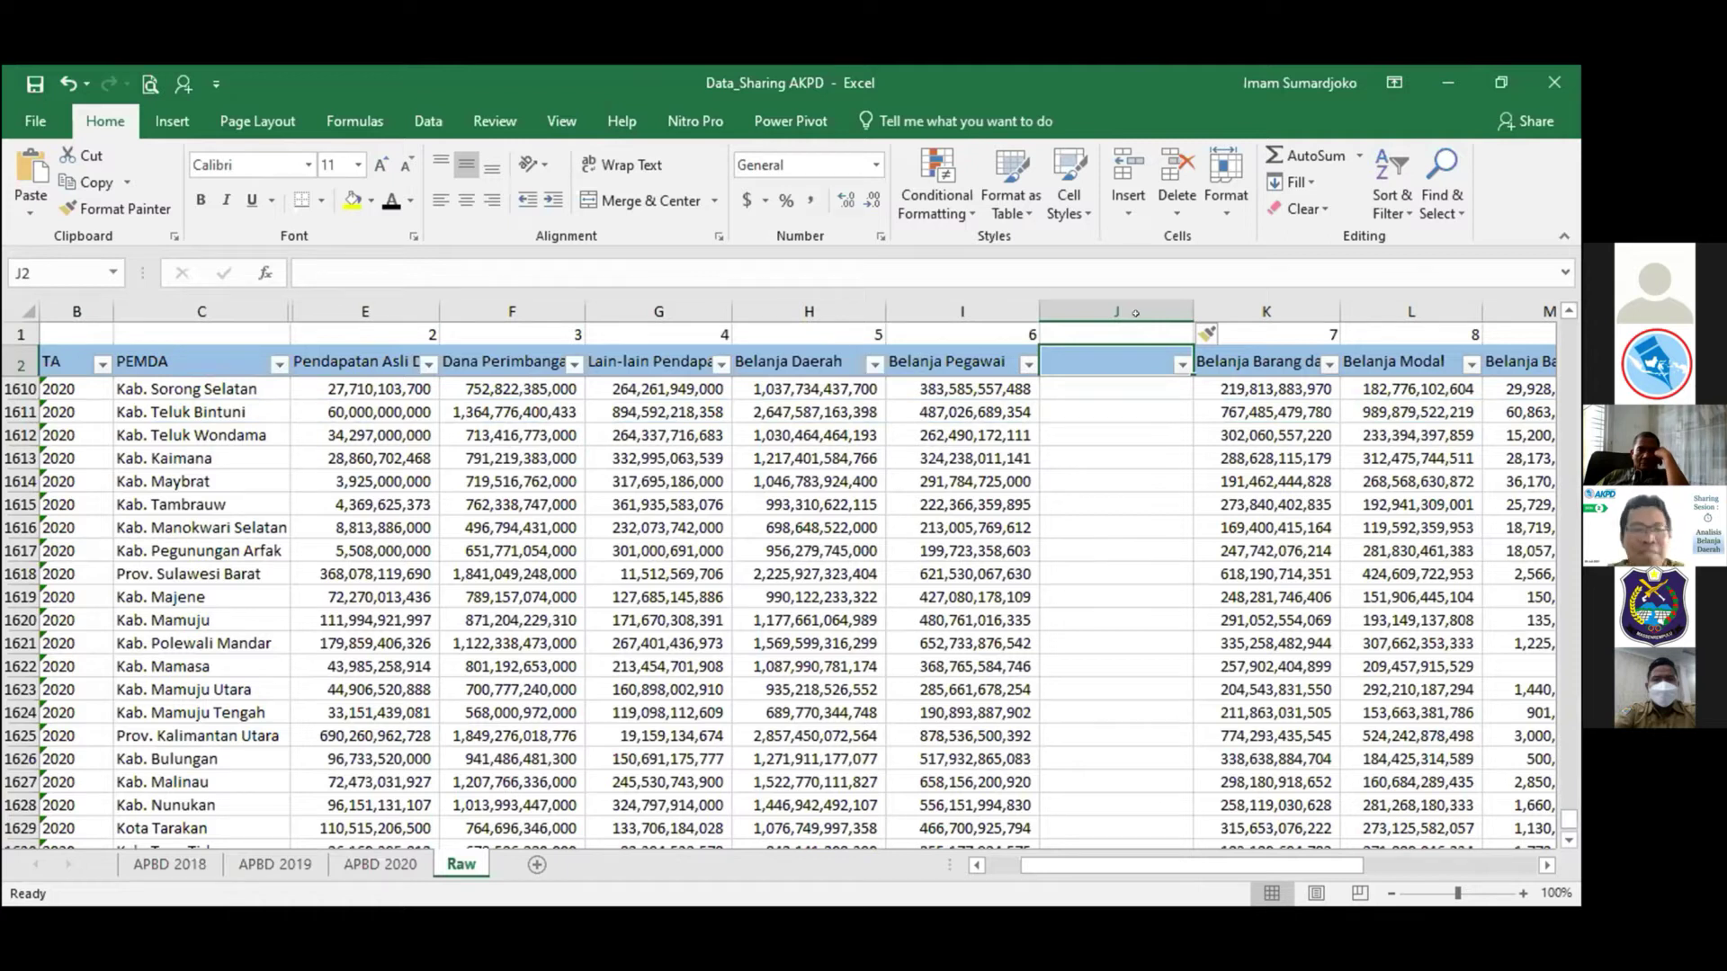
key(ctrl+z)
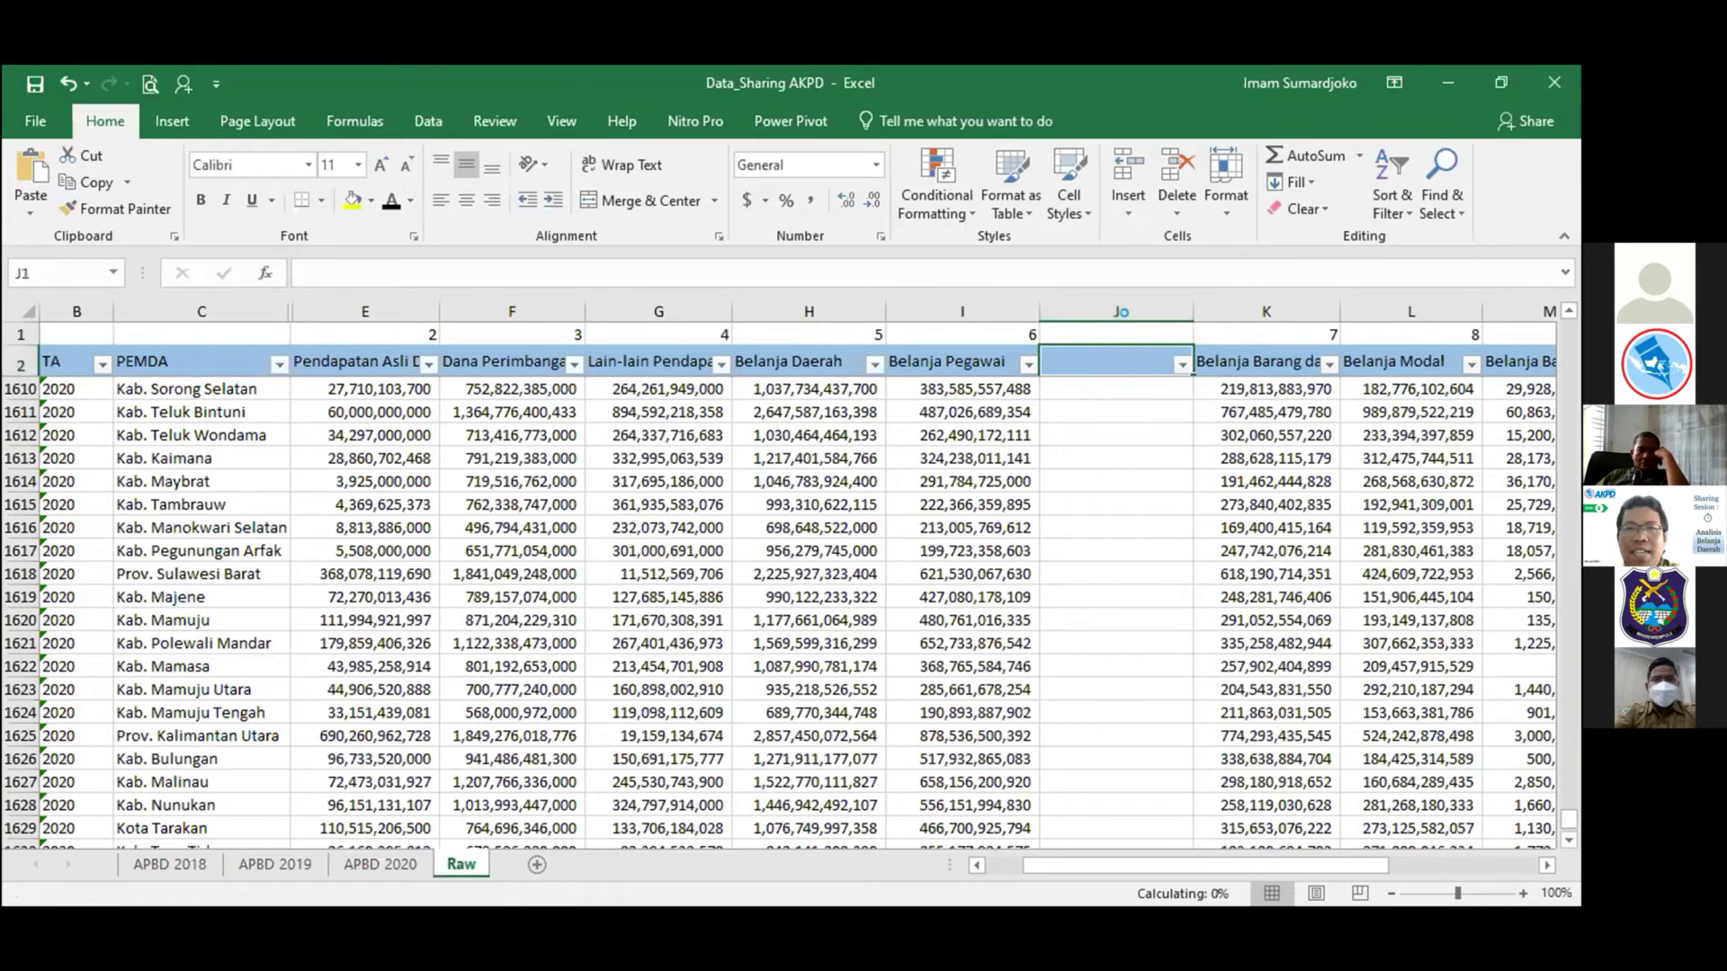
Examine the 2020 lookup formulas under Belanja Pegawai, Lain-lain Pendapatan and Pendapatan Asli Daerah, along with the PEMDA key column.
click(940, 429)
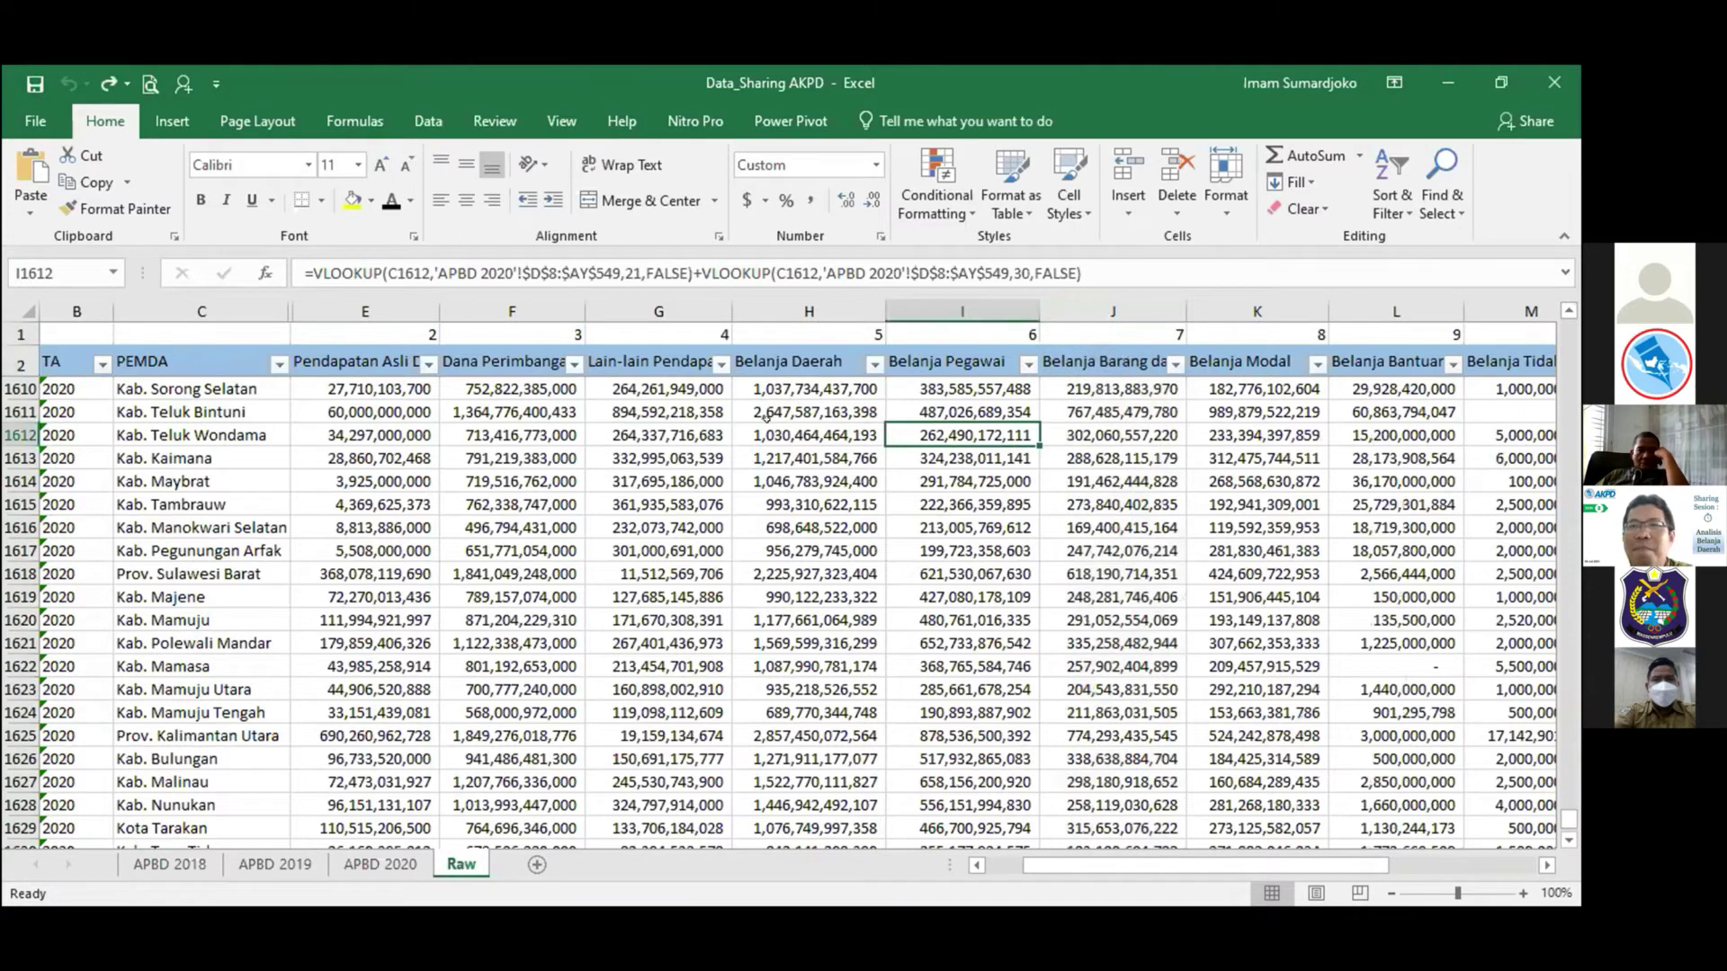
click(676, 425)
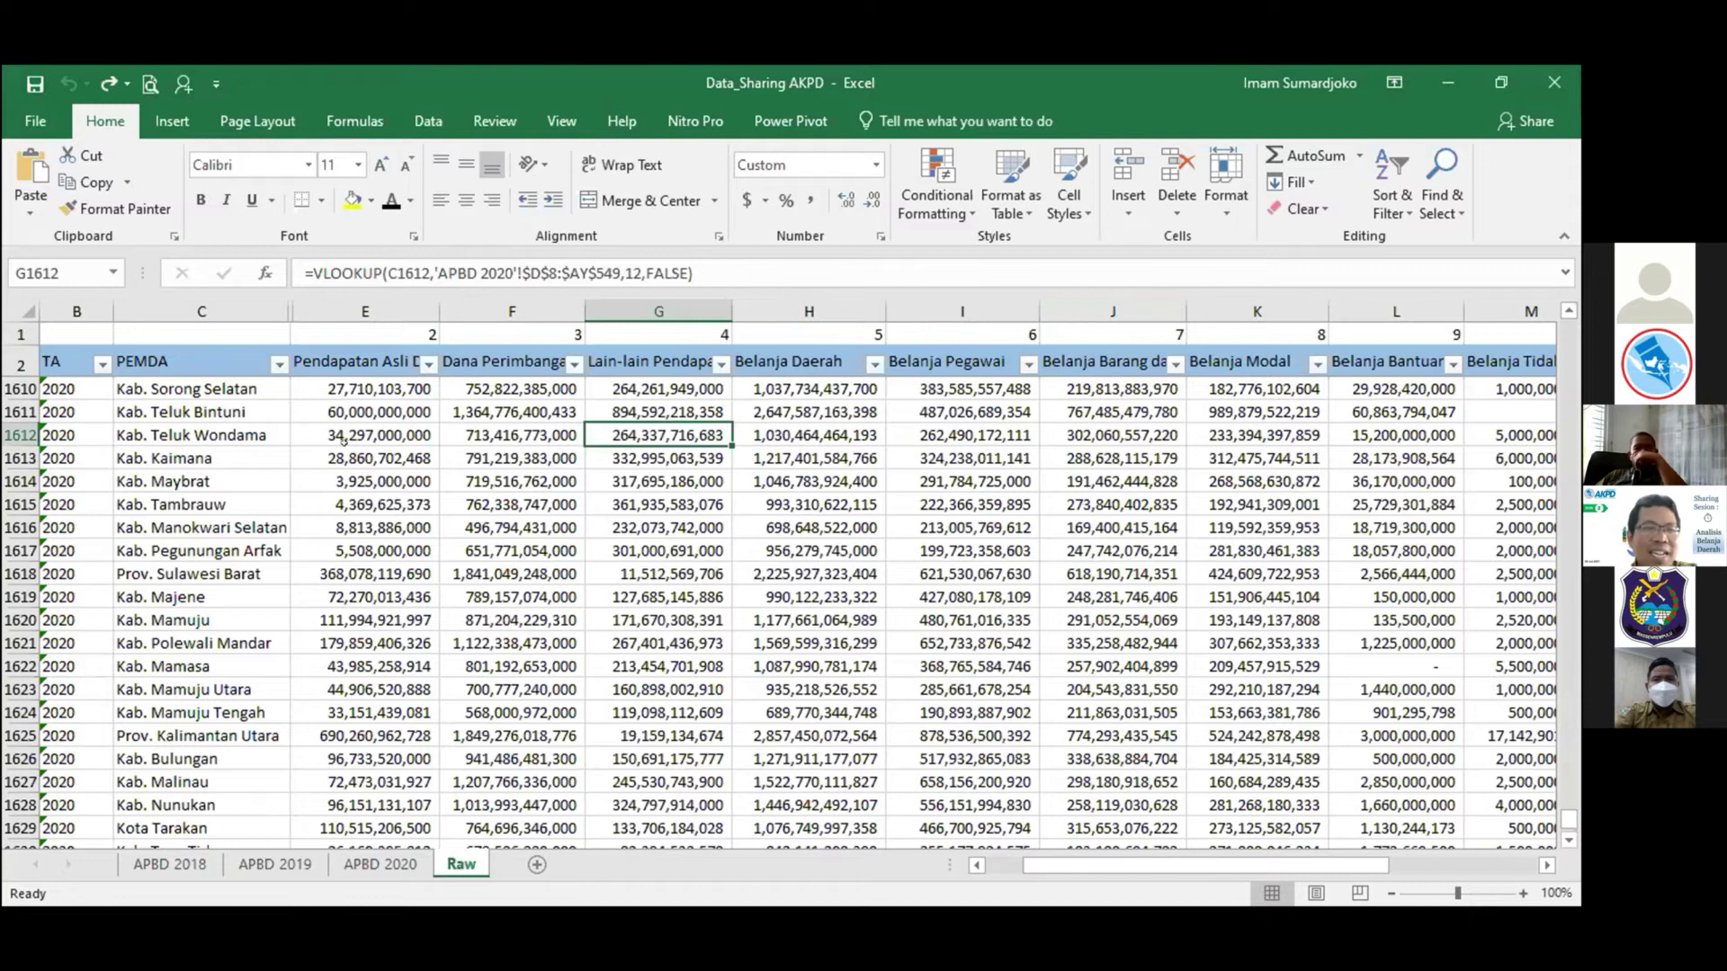
scroll(266, 367, up, 2)
click(227, 306)
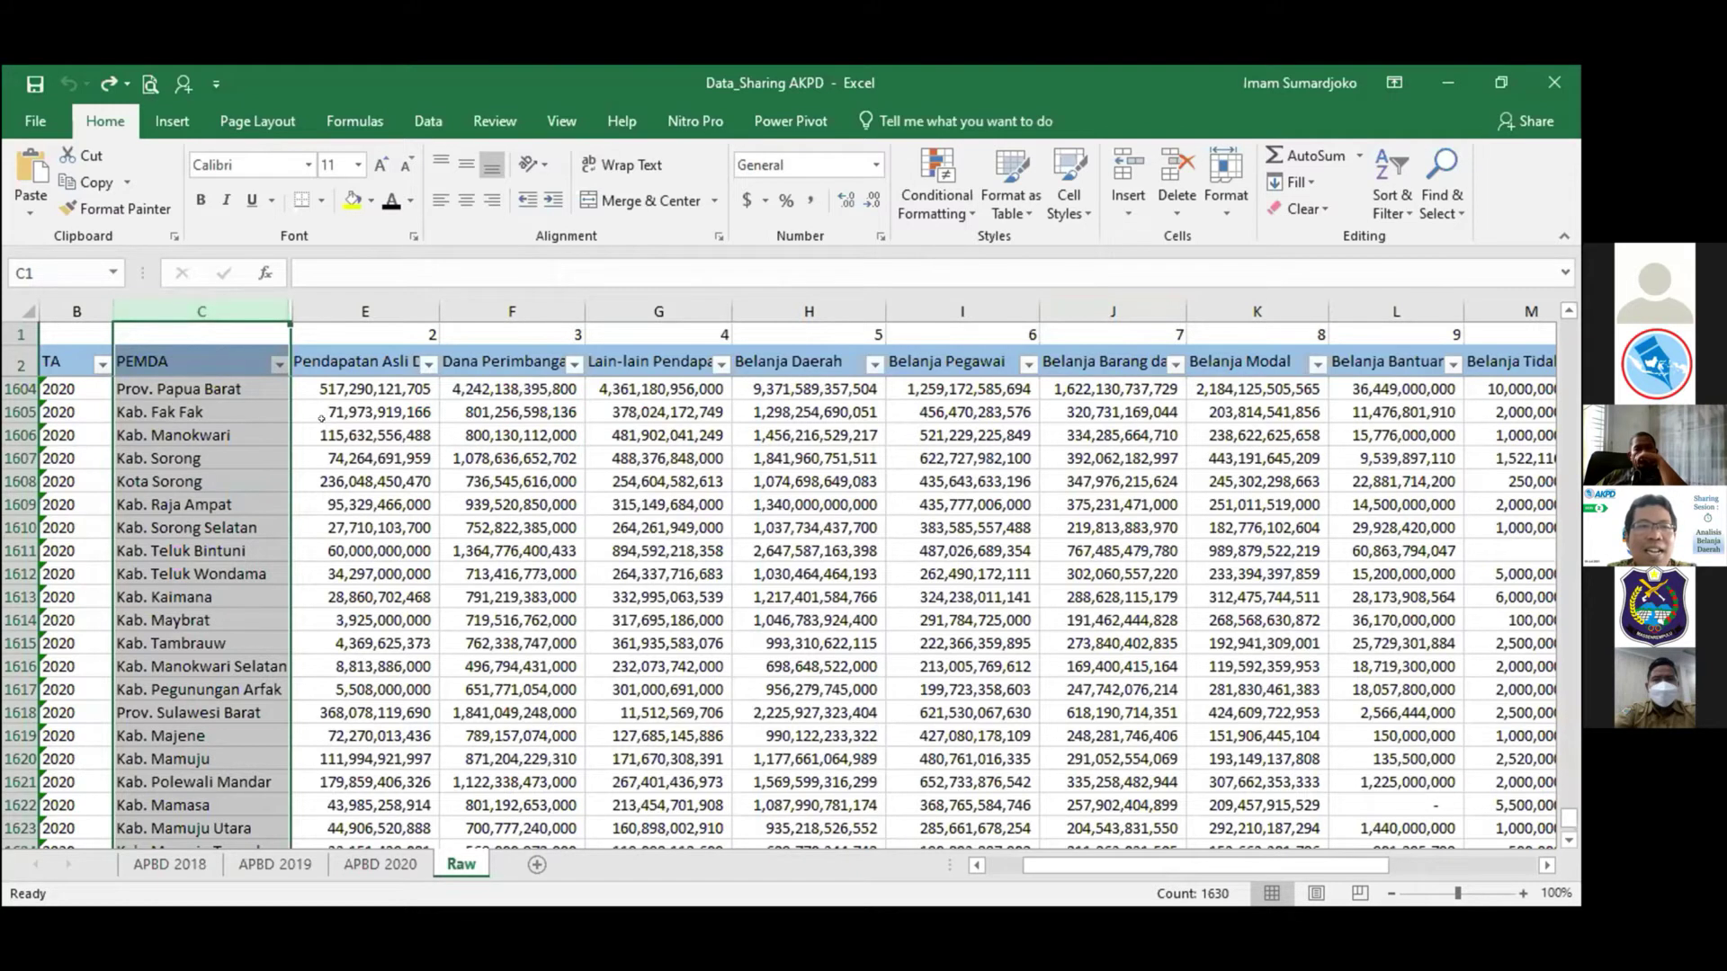
click(358, 385)
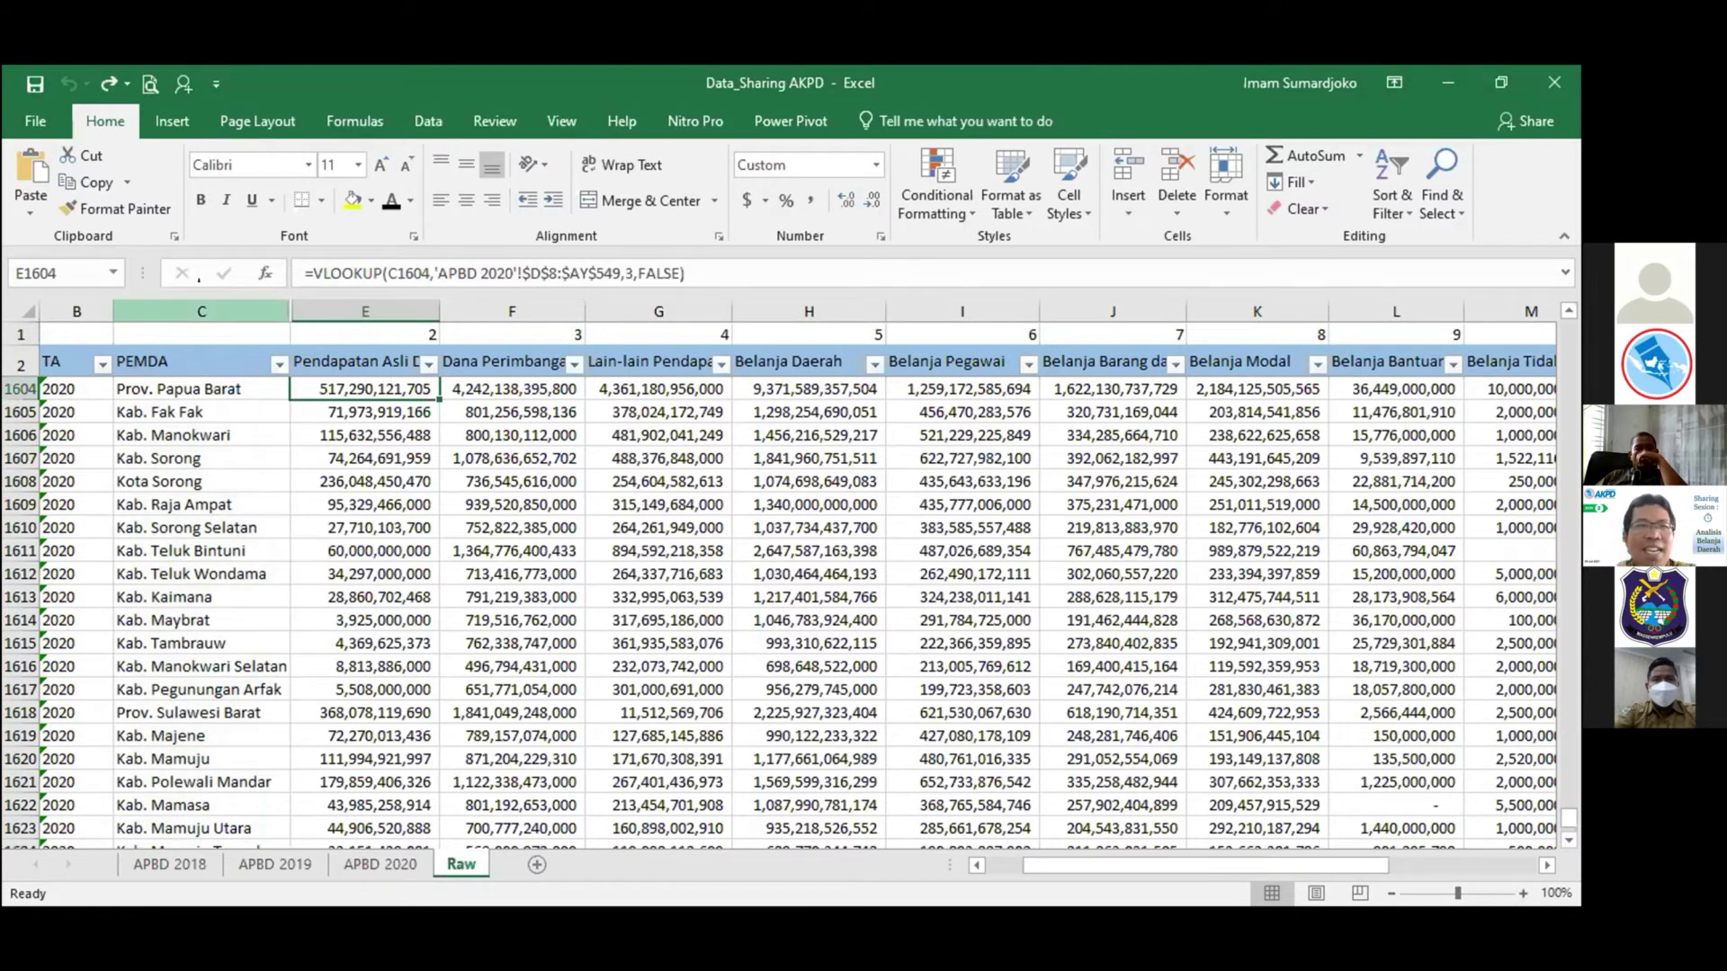
click(201, 311)
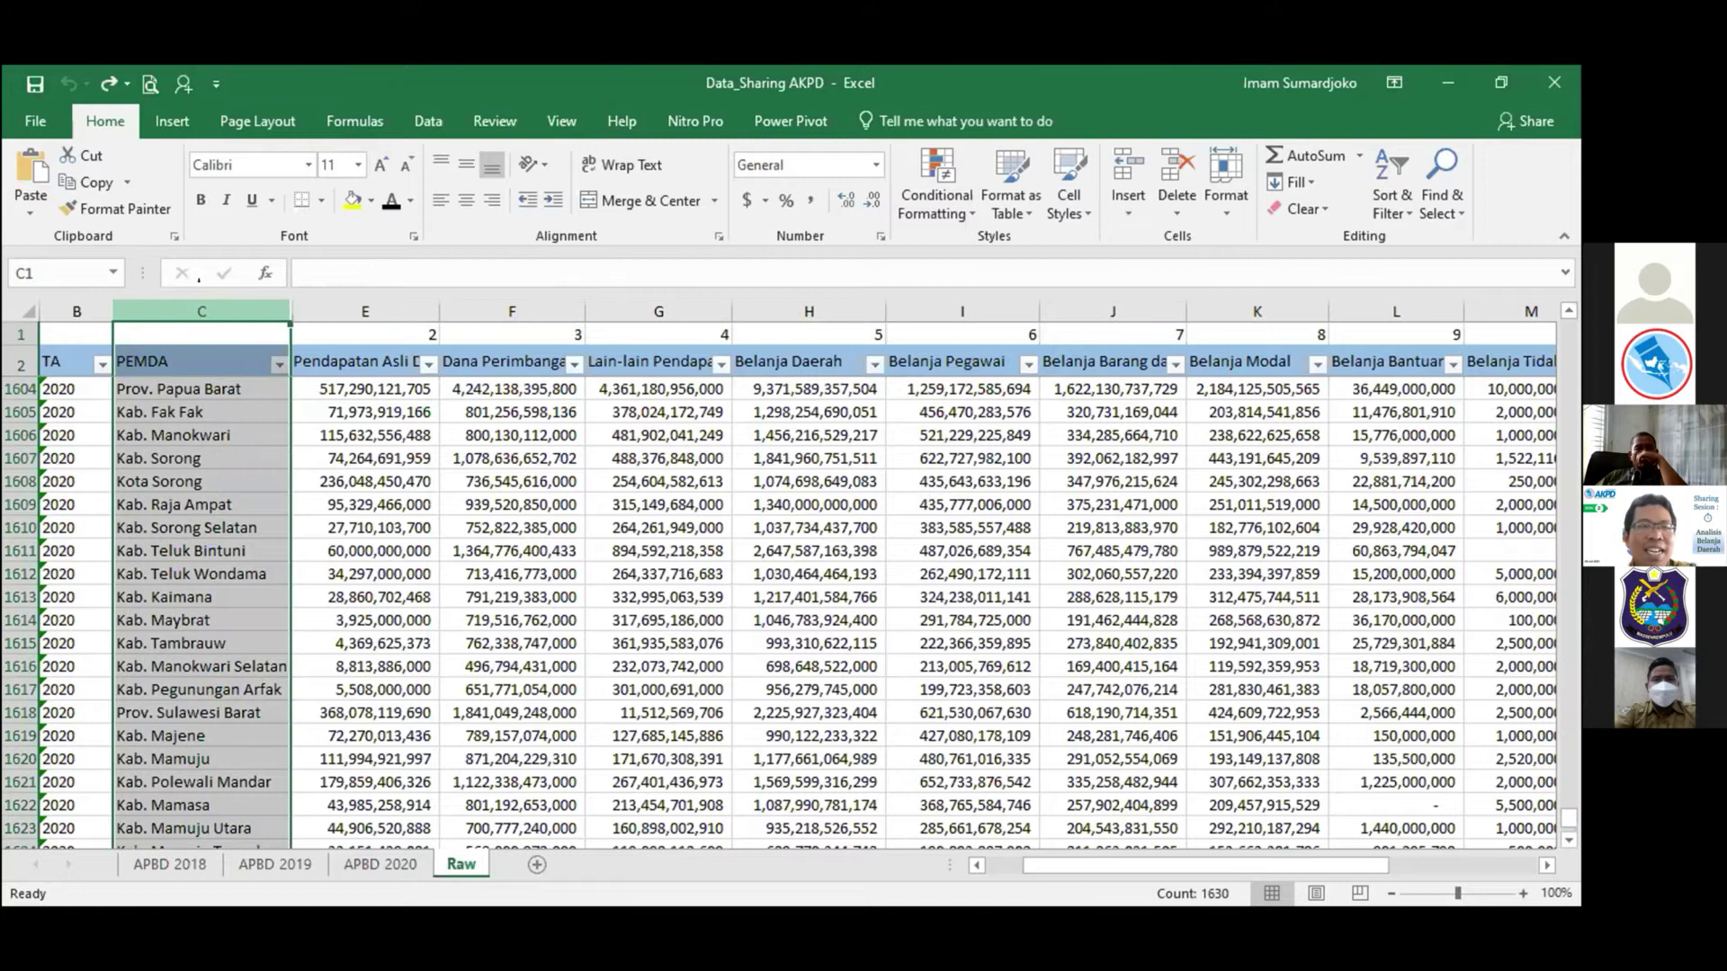
click(195, 385)
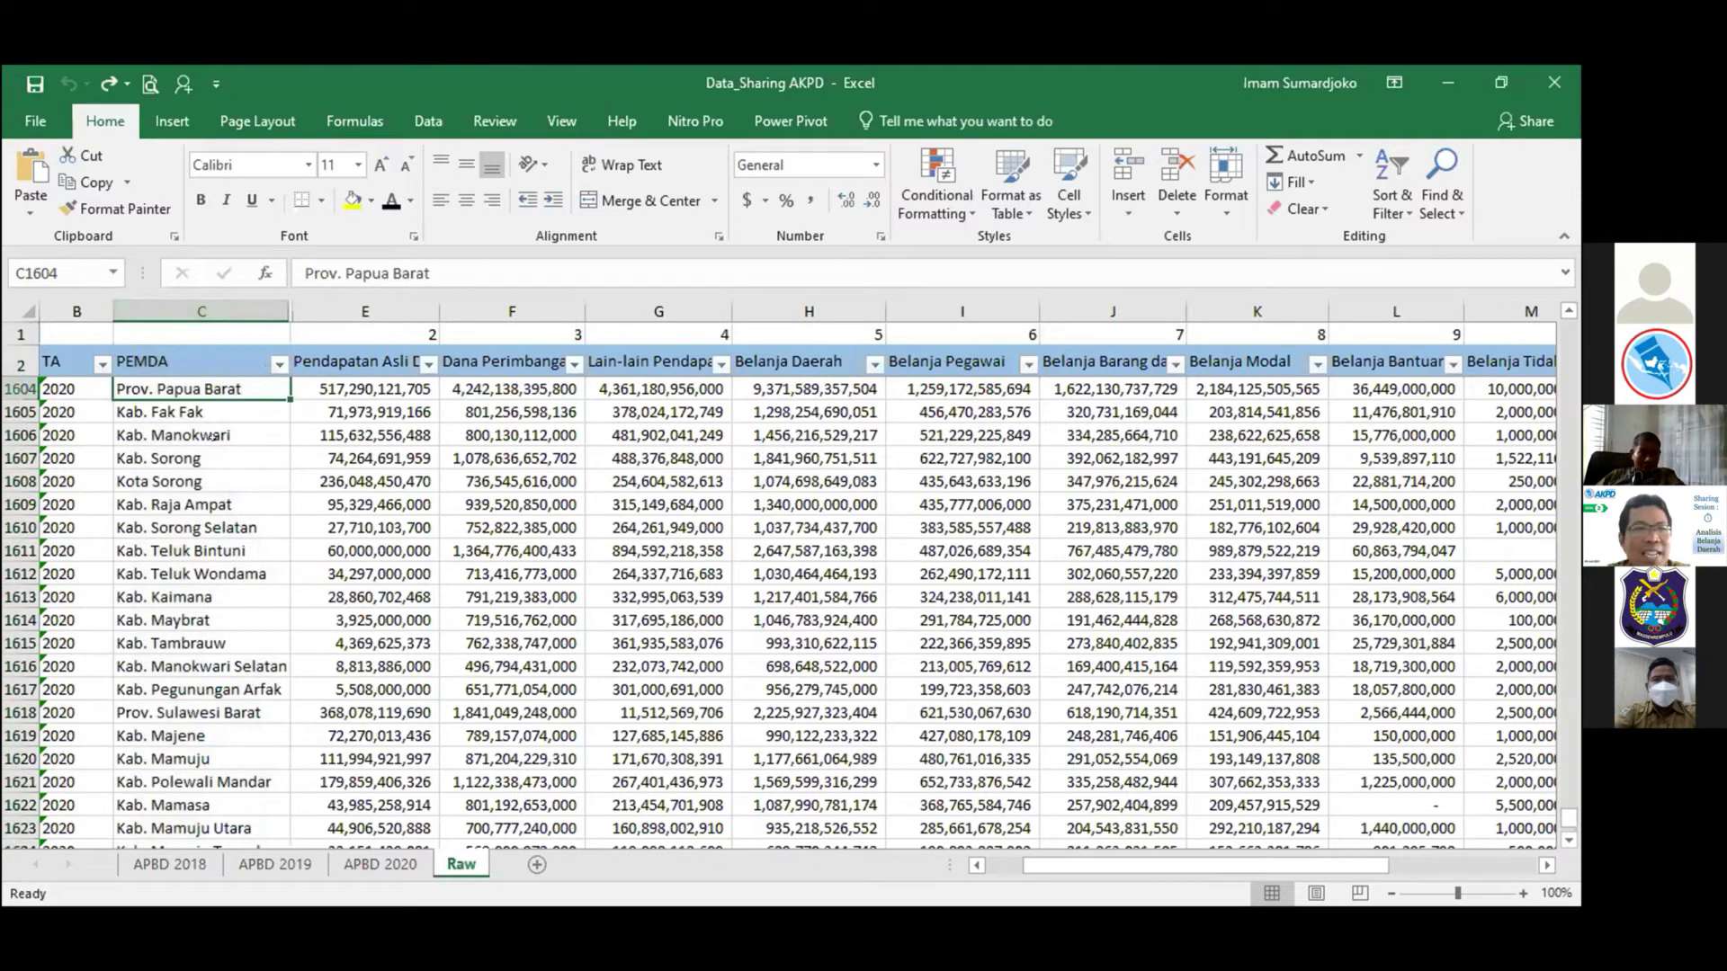
Clear the Pendapatan Asli Daerah formula in cell E3 for Prov. Aceh 2018.
scroll(937, 494, up, 4)
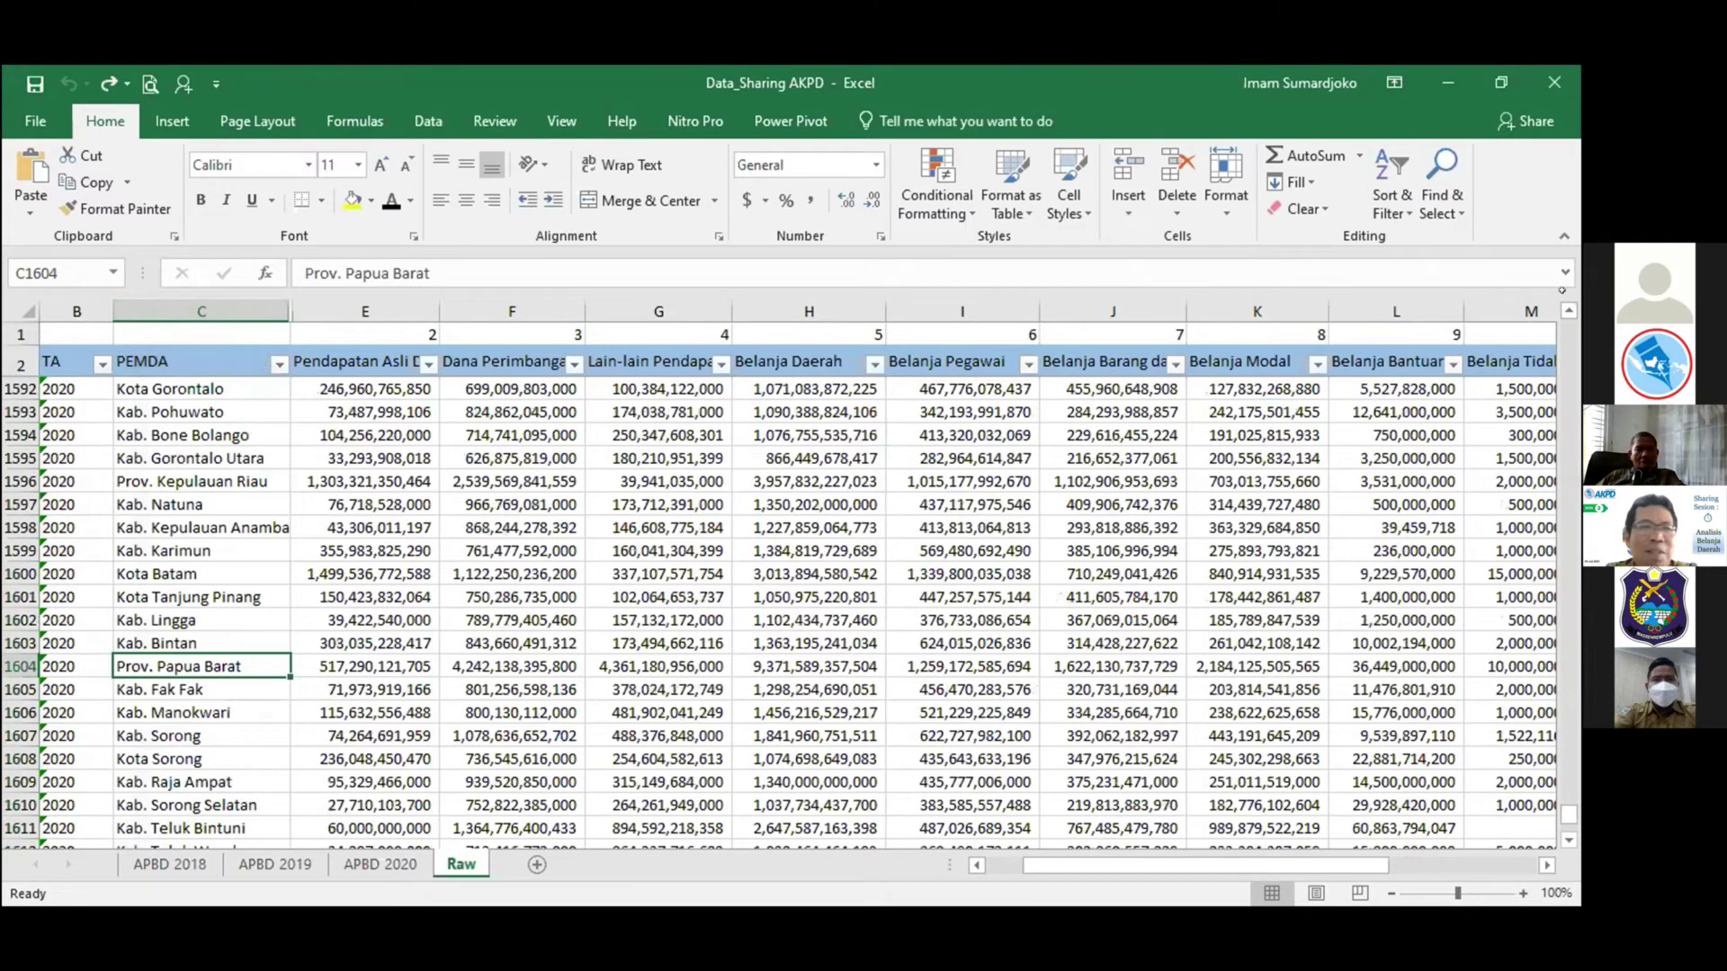
drag(1569, 814, 1569, 292)
click(192, 387)
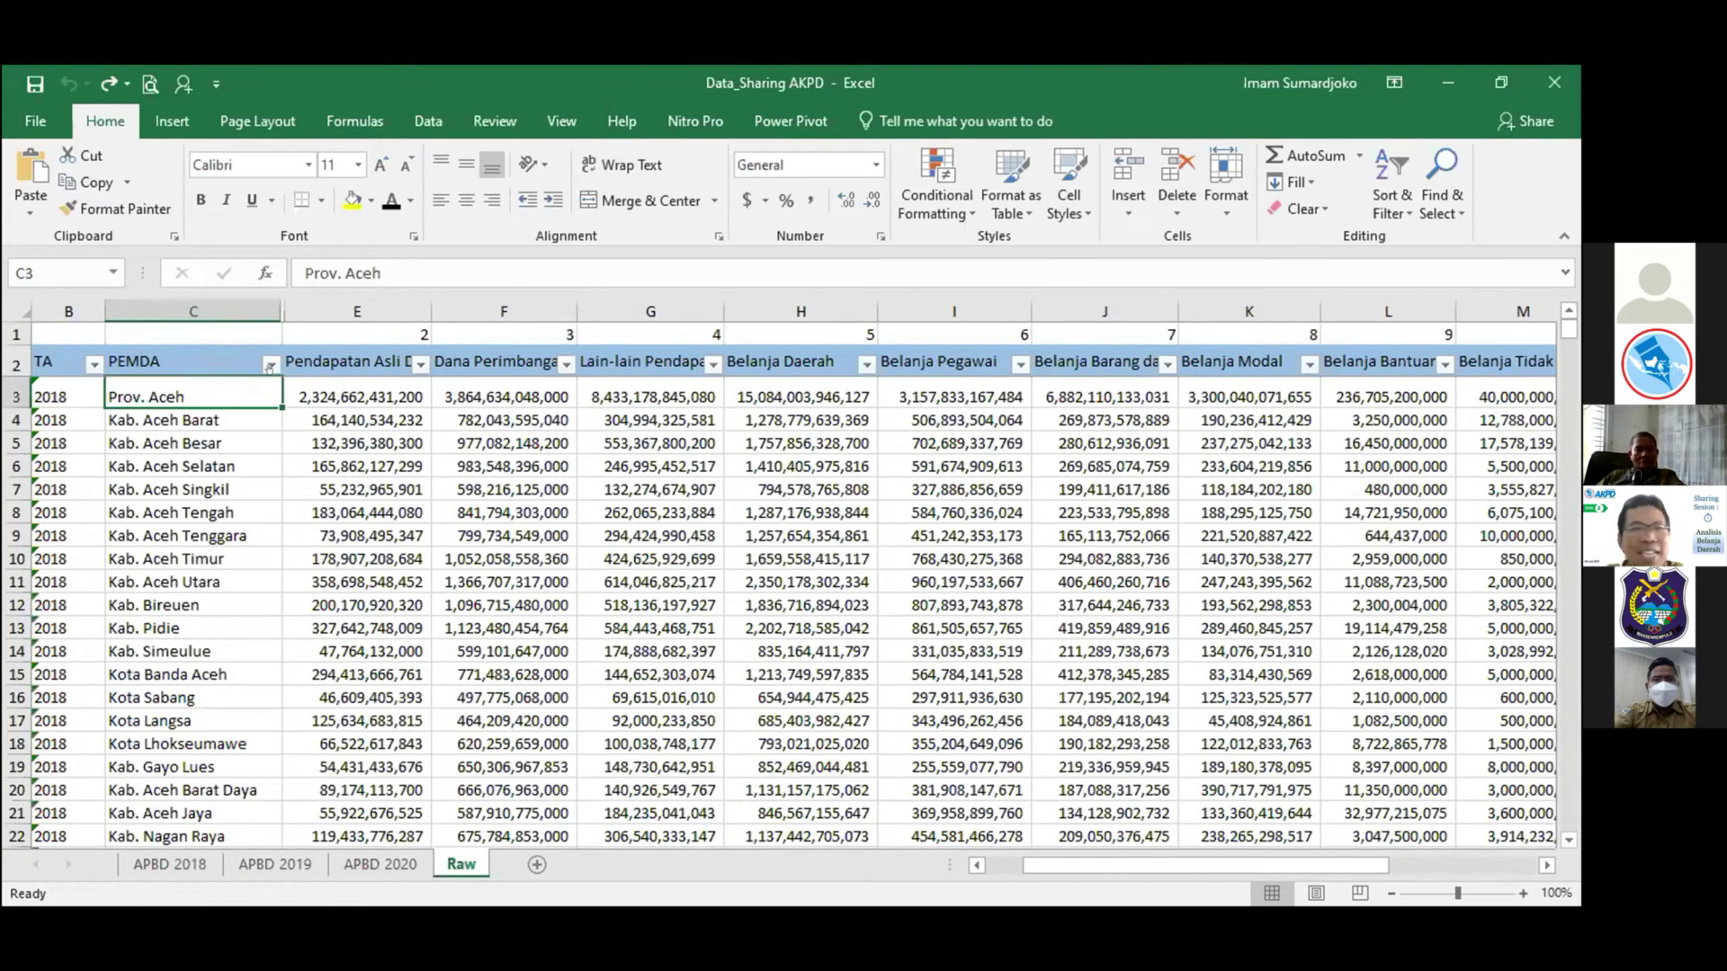
click(322, 387)
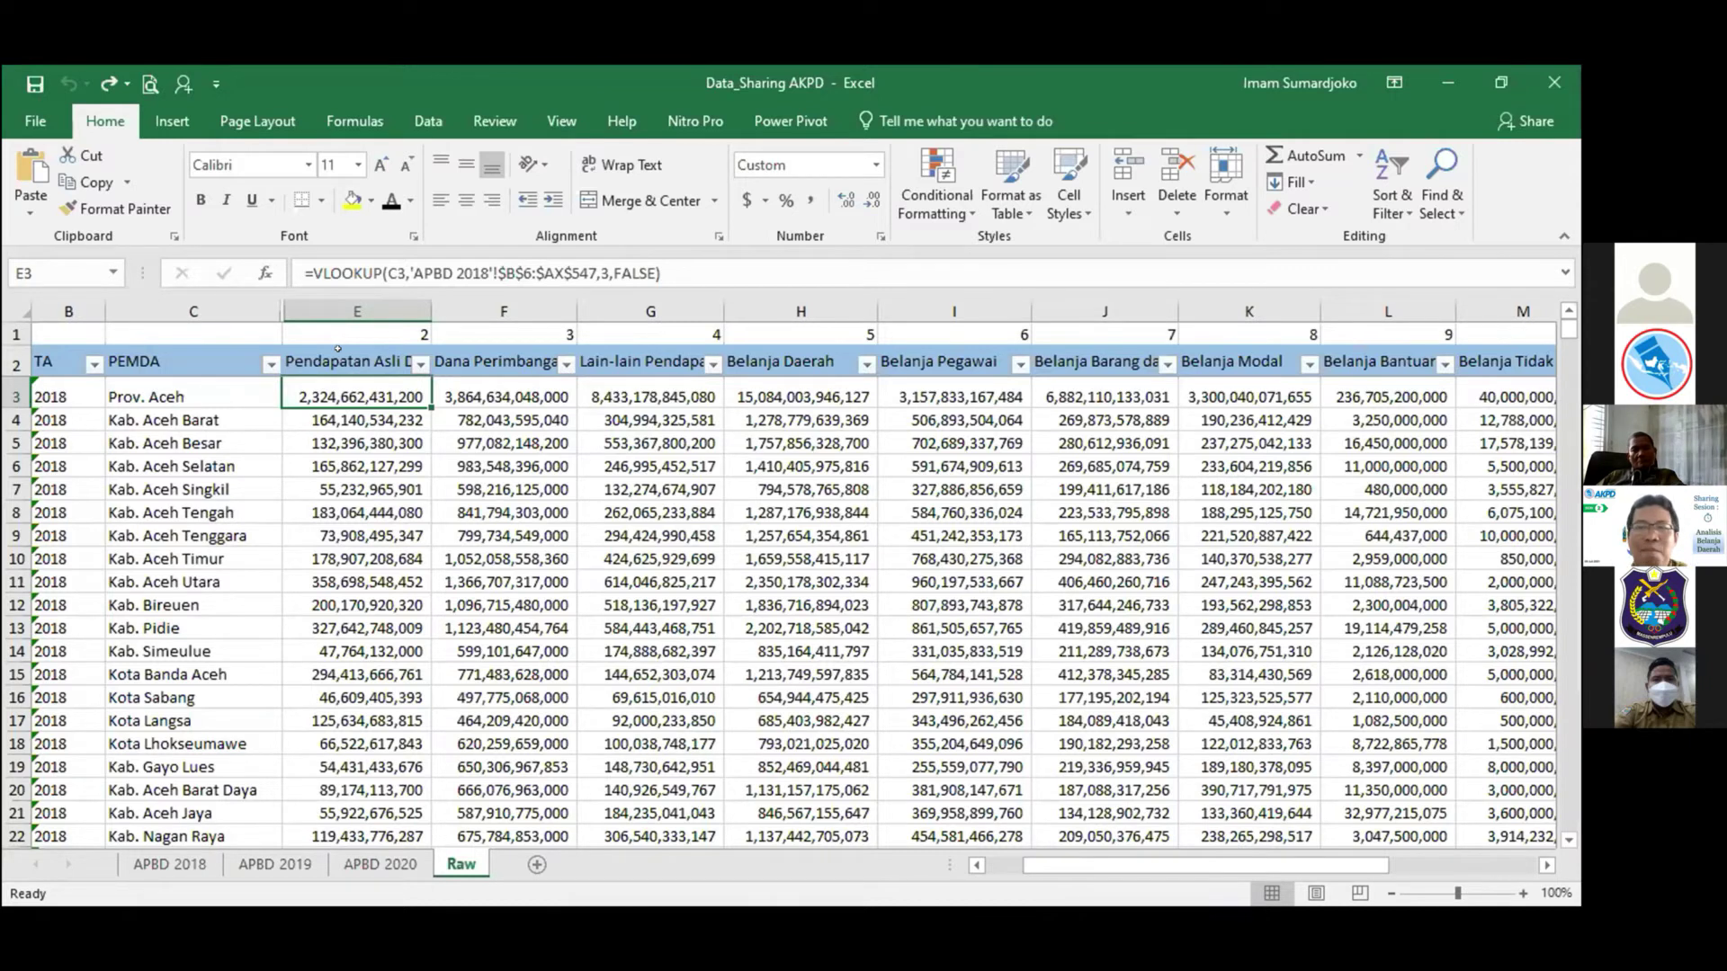
key(Delete)
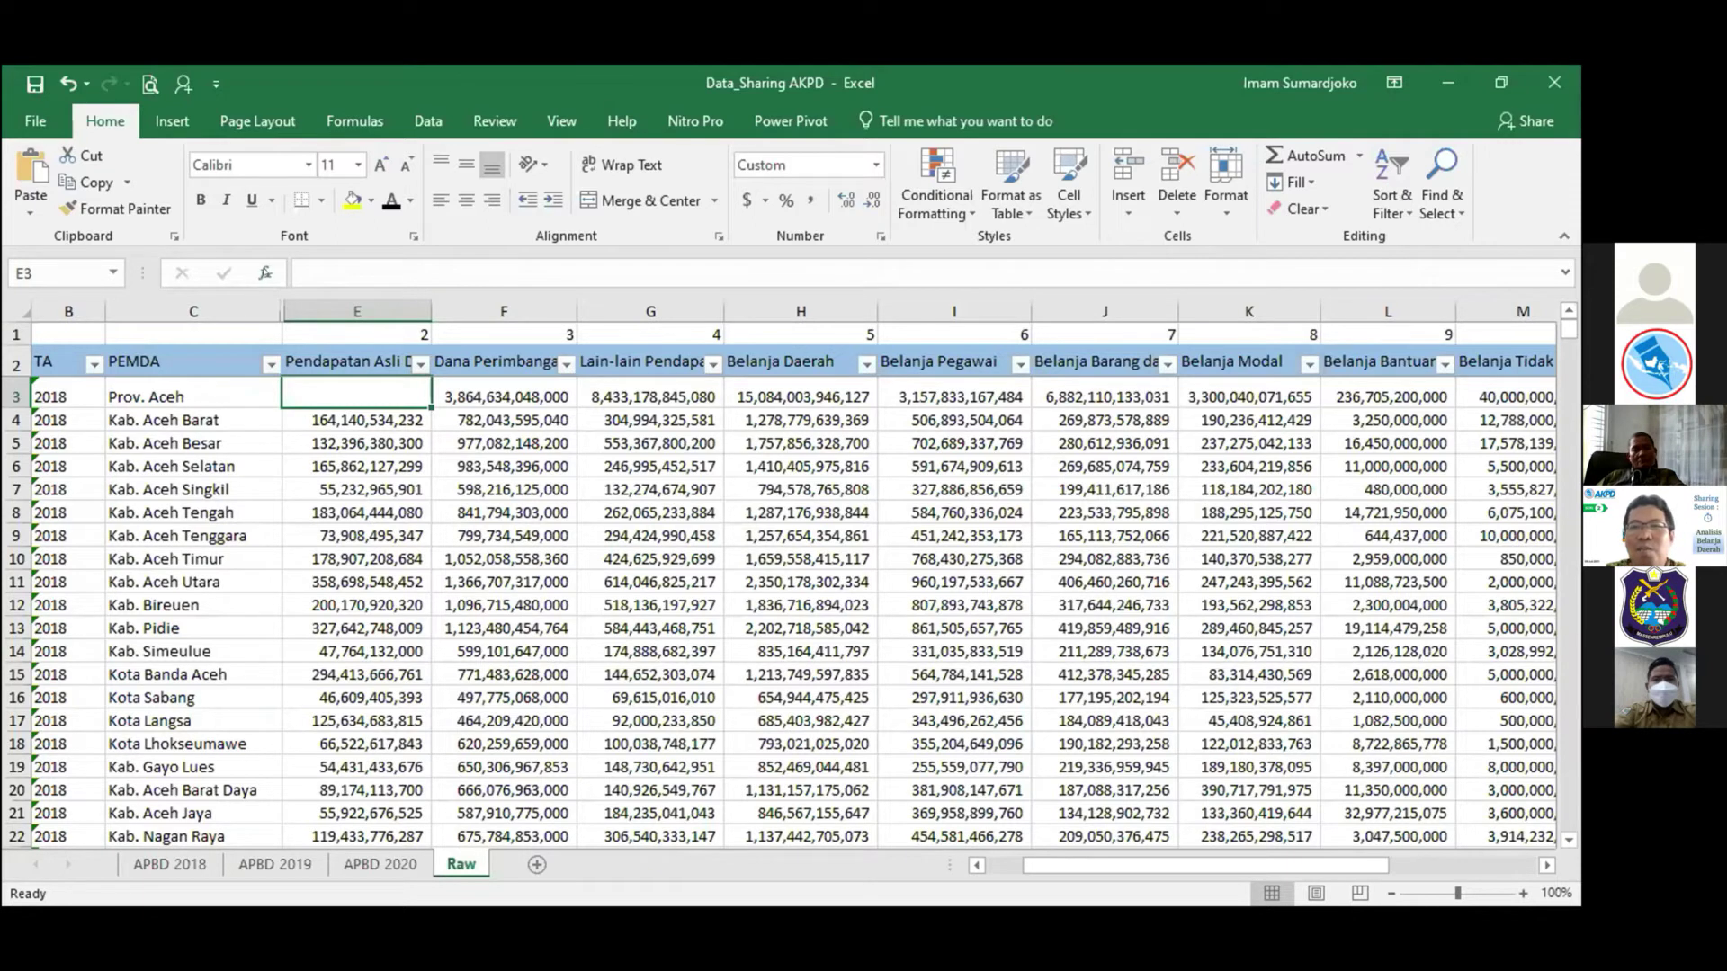
Insert a VLOOKUP function in cell E3 with C3 as the lookup value.
key(shift+F3)
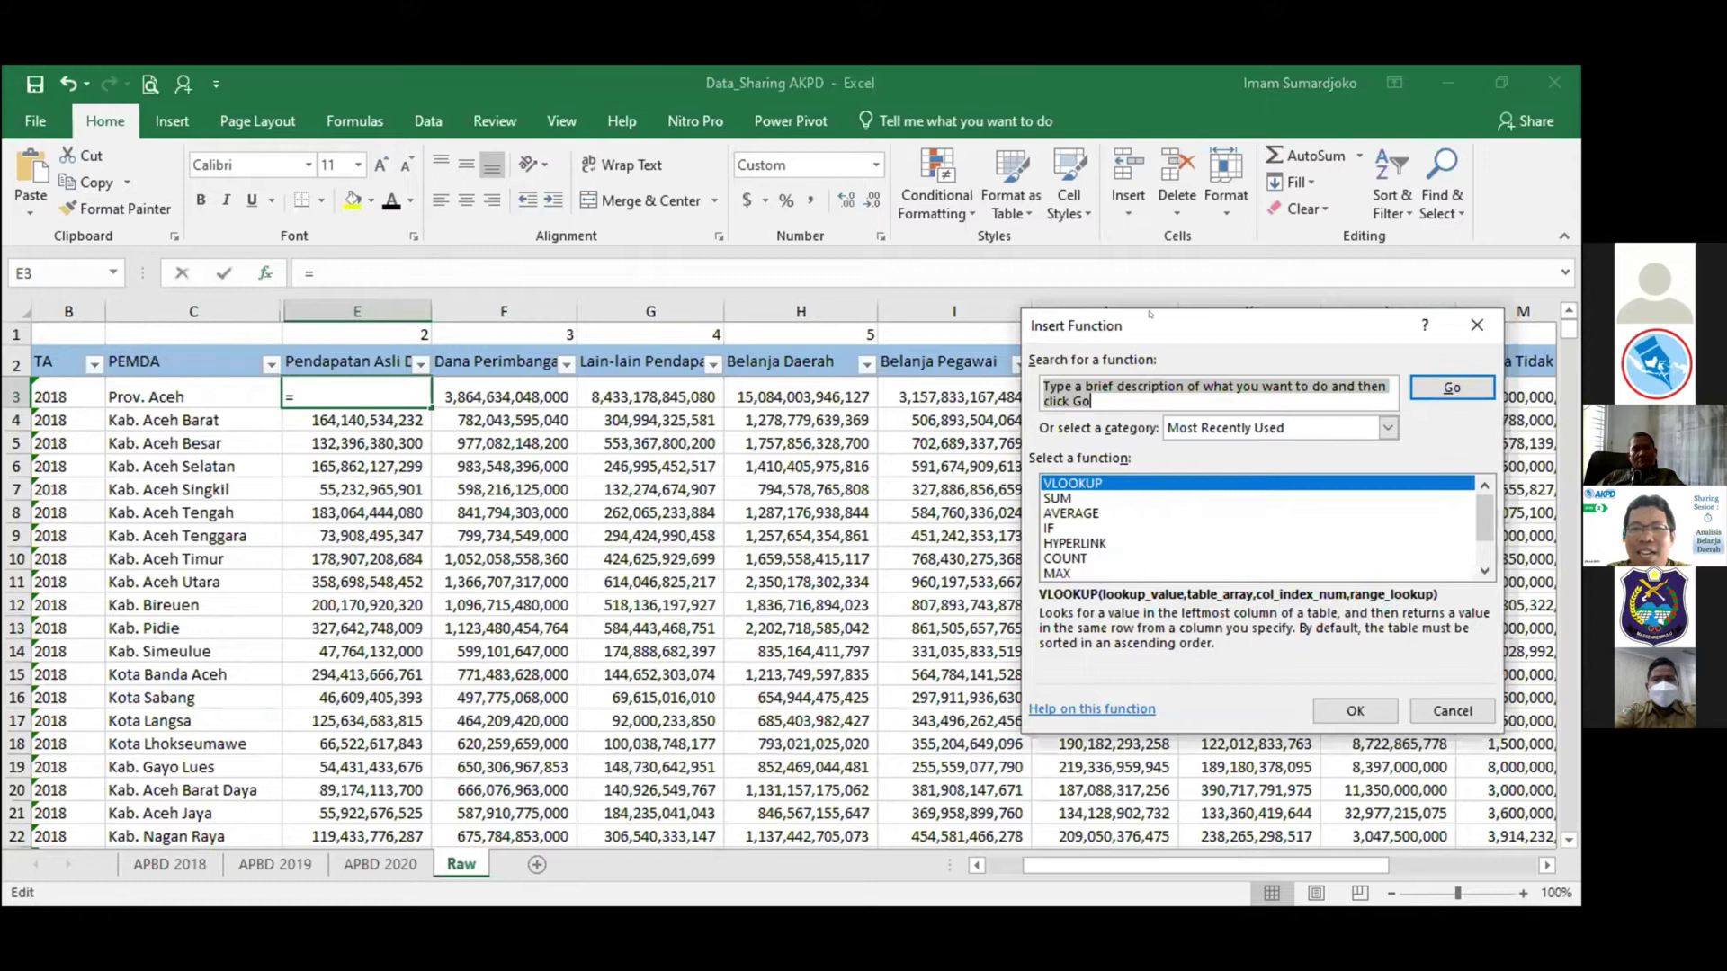
click(1194, 701)
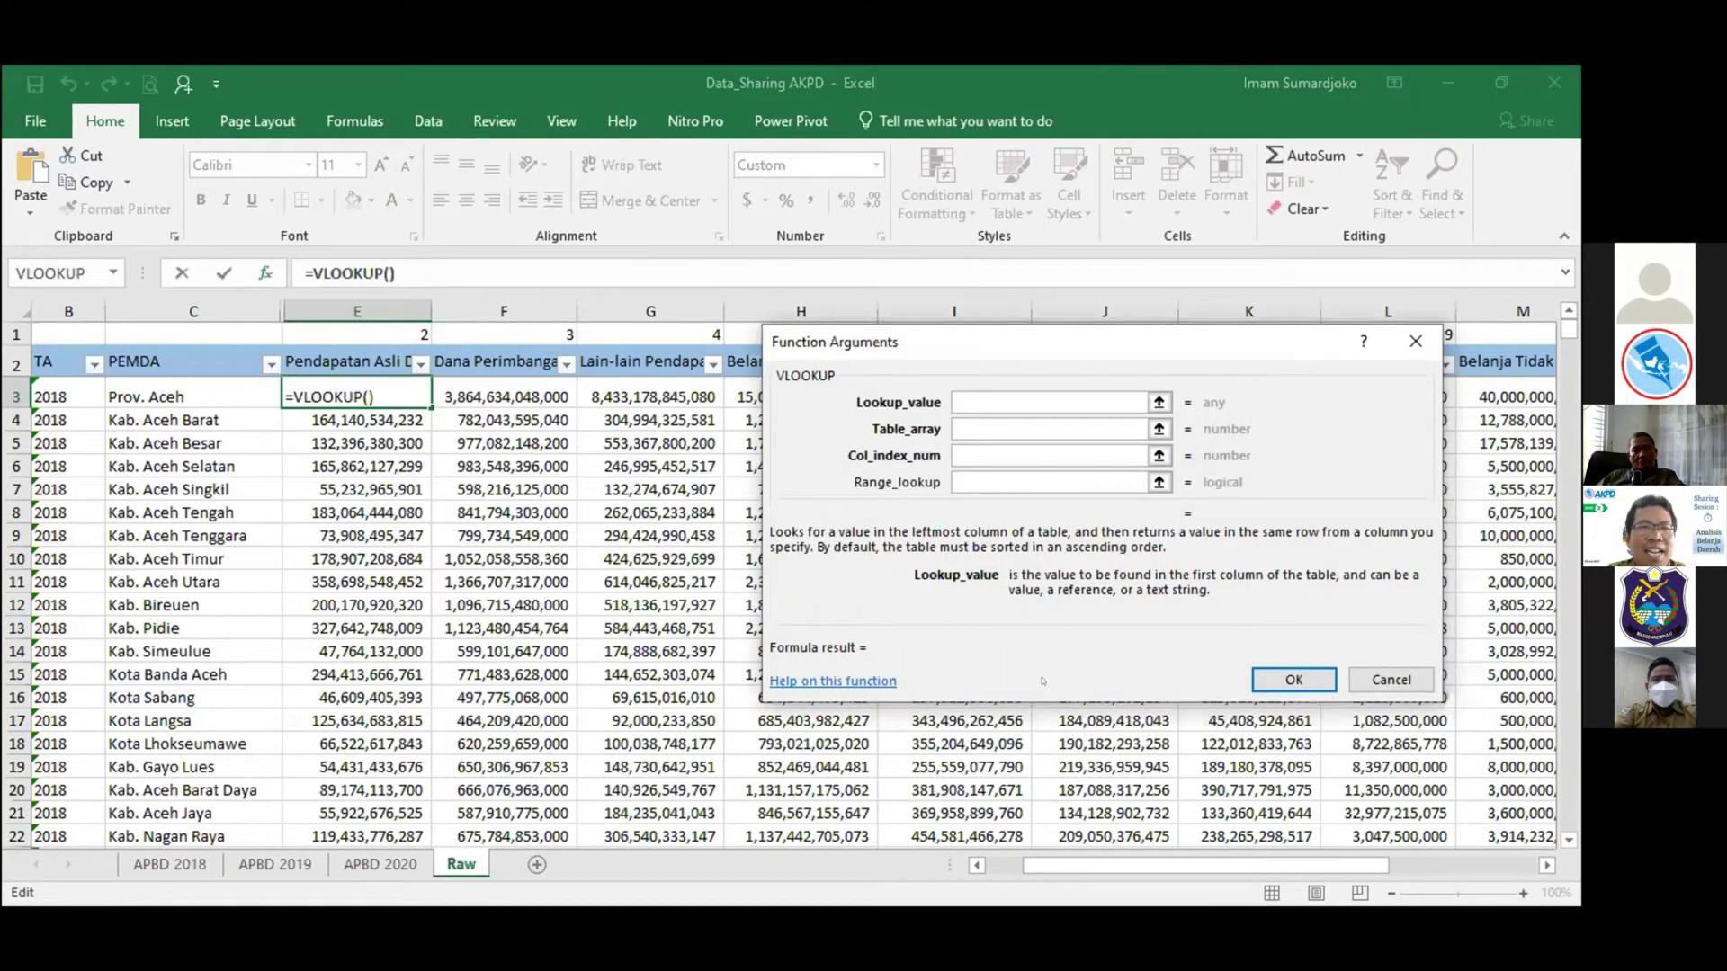
click(178, 391)
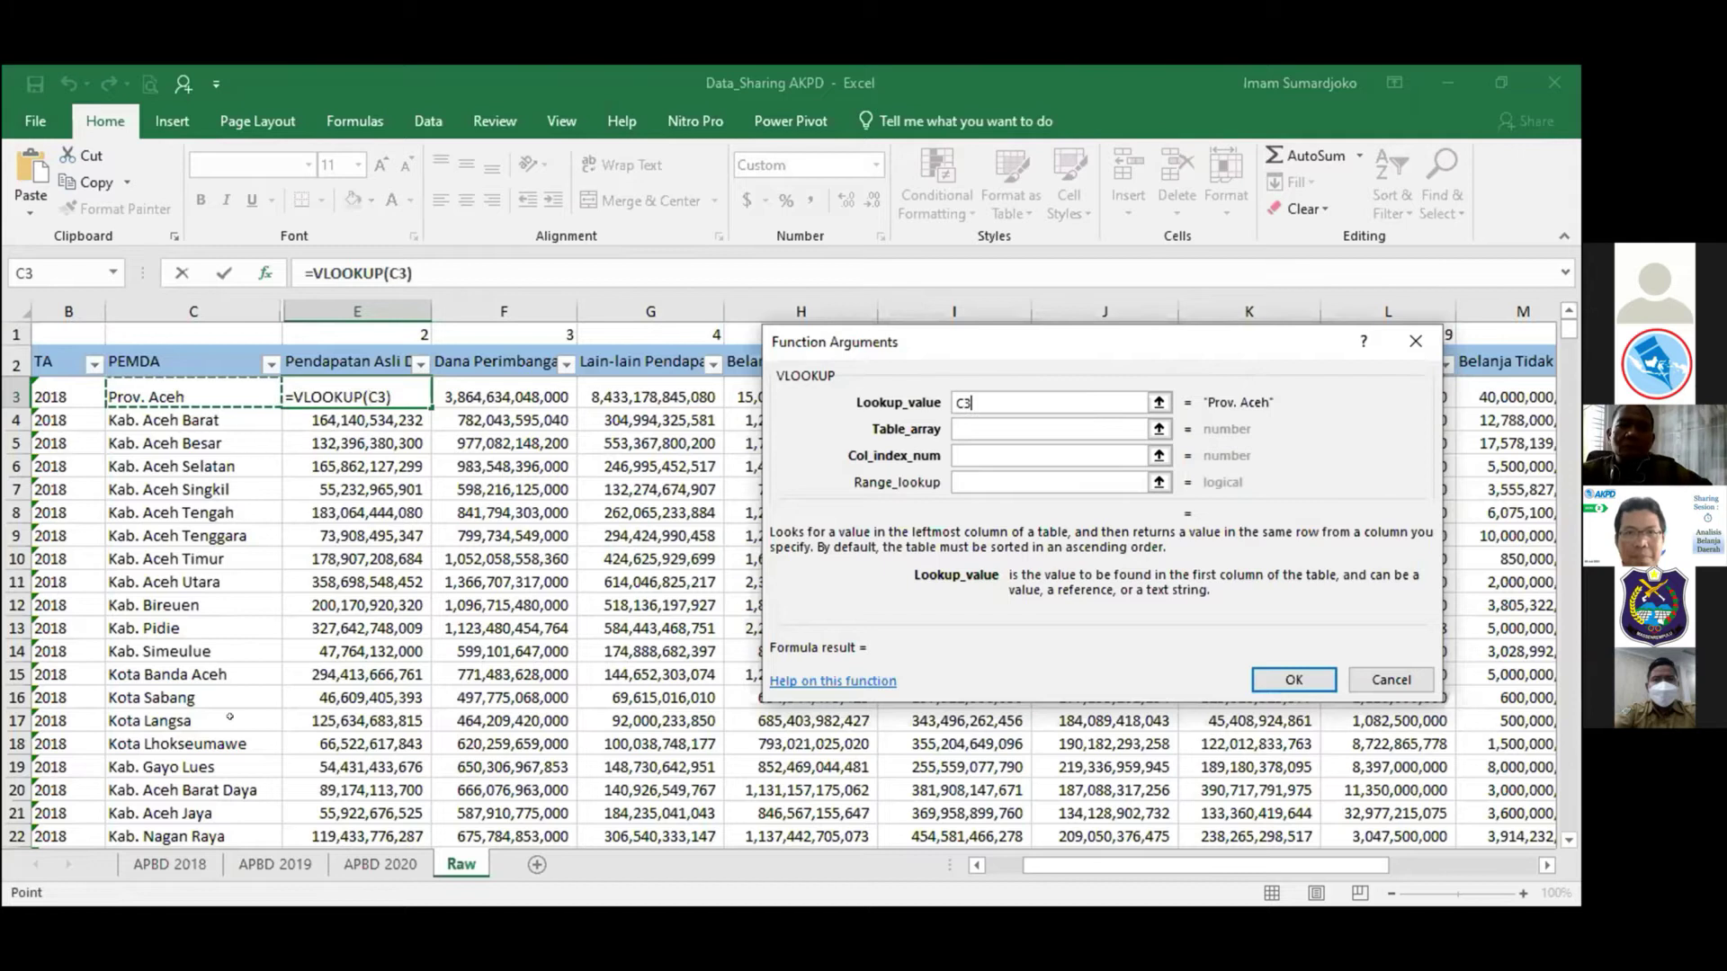
Set the VLOOKUP table array to range B6:AX547 on the APBD 2018 sheet.
click(950, 421)
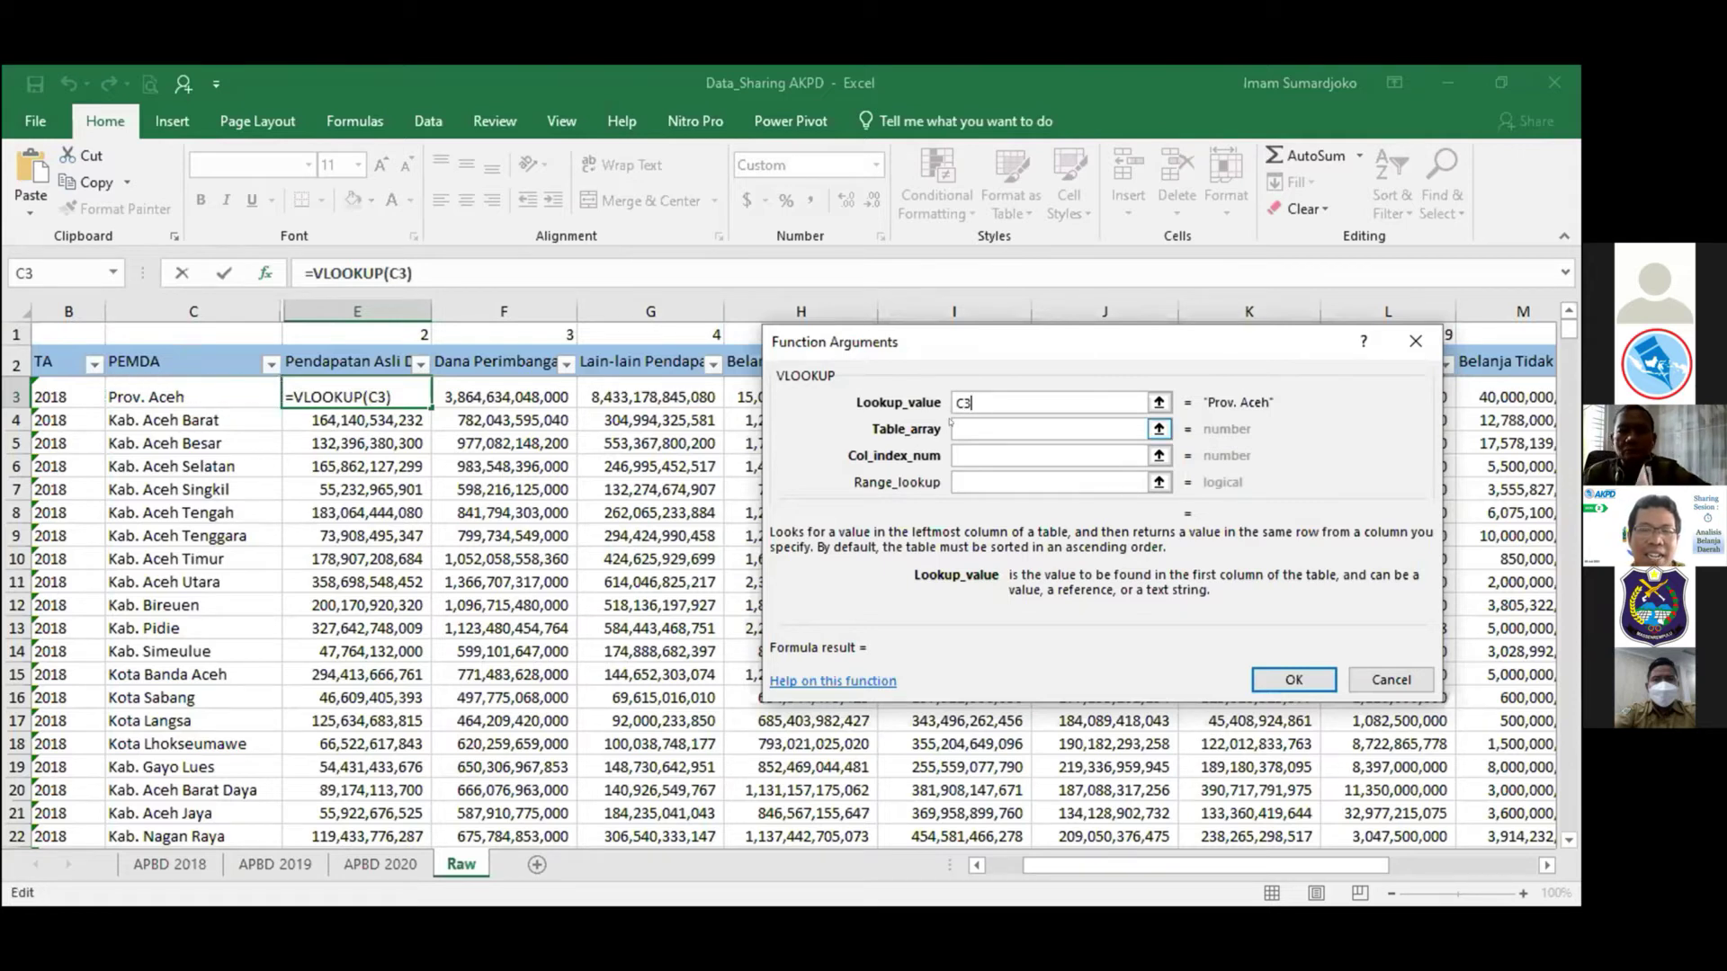
click(170, 863)
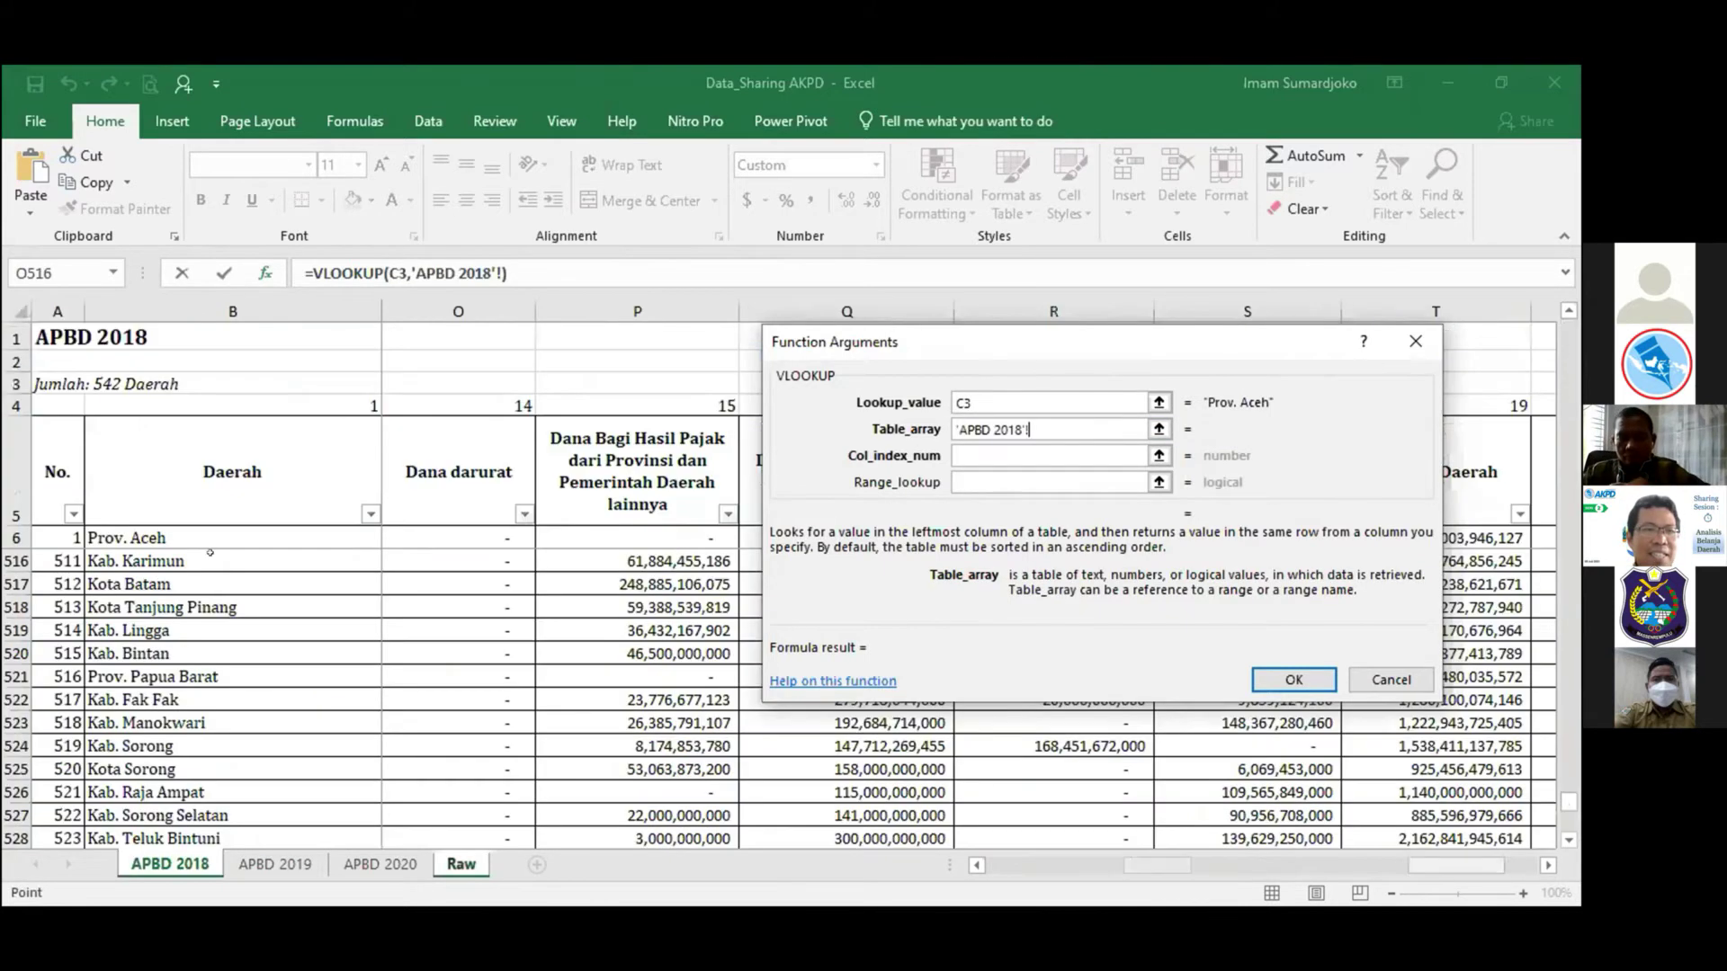
scroll(184, 550, up, 2)
click(171, 533)
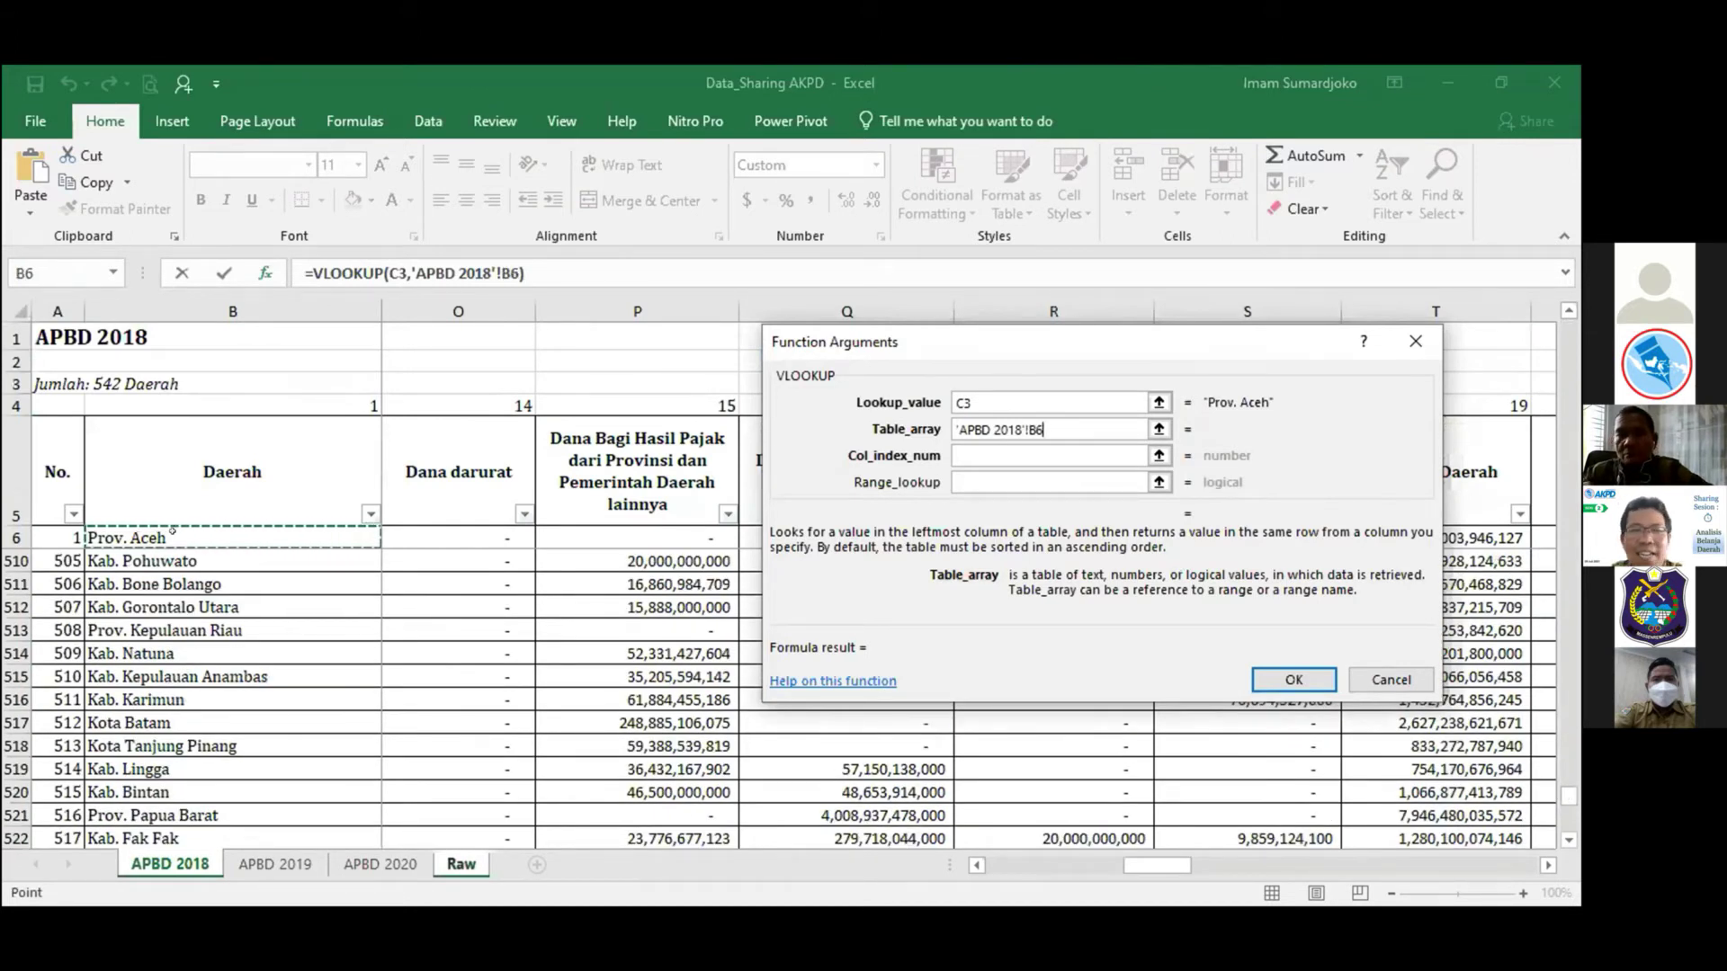
text(:B547)
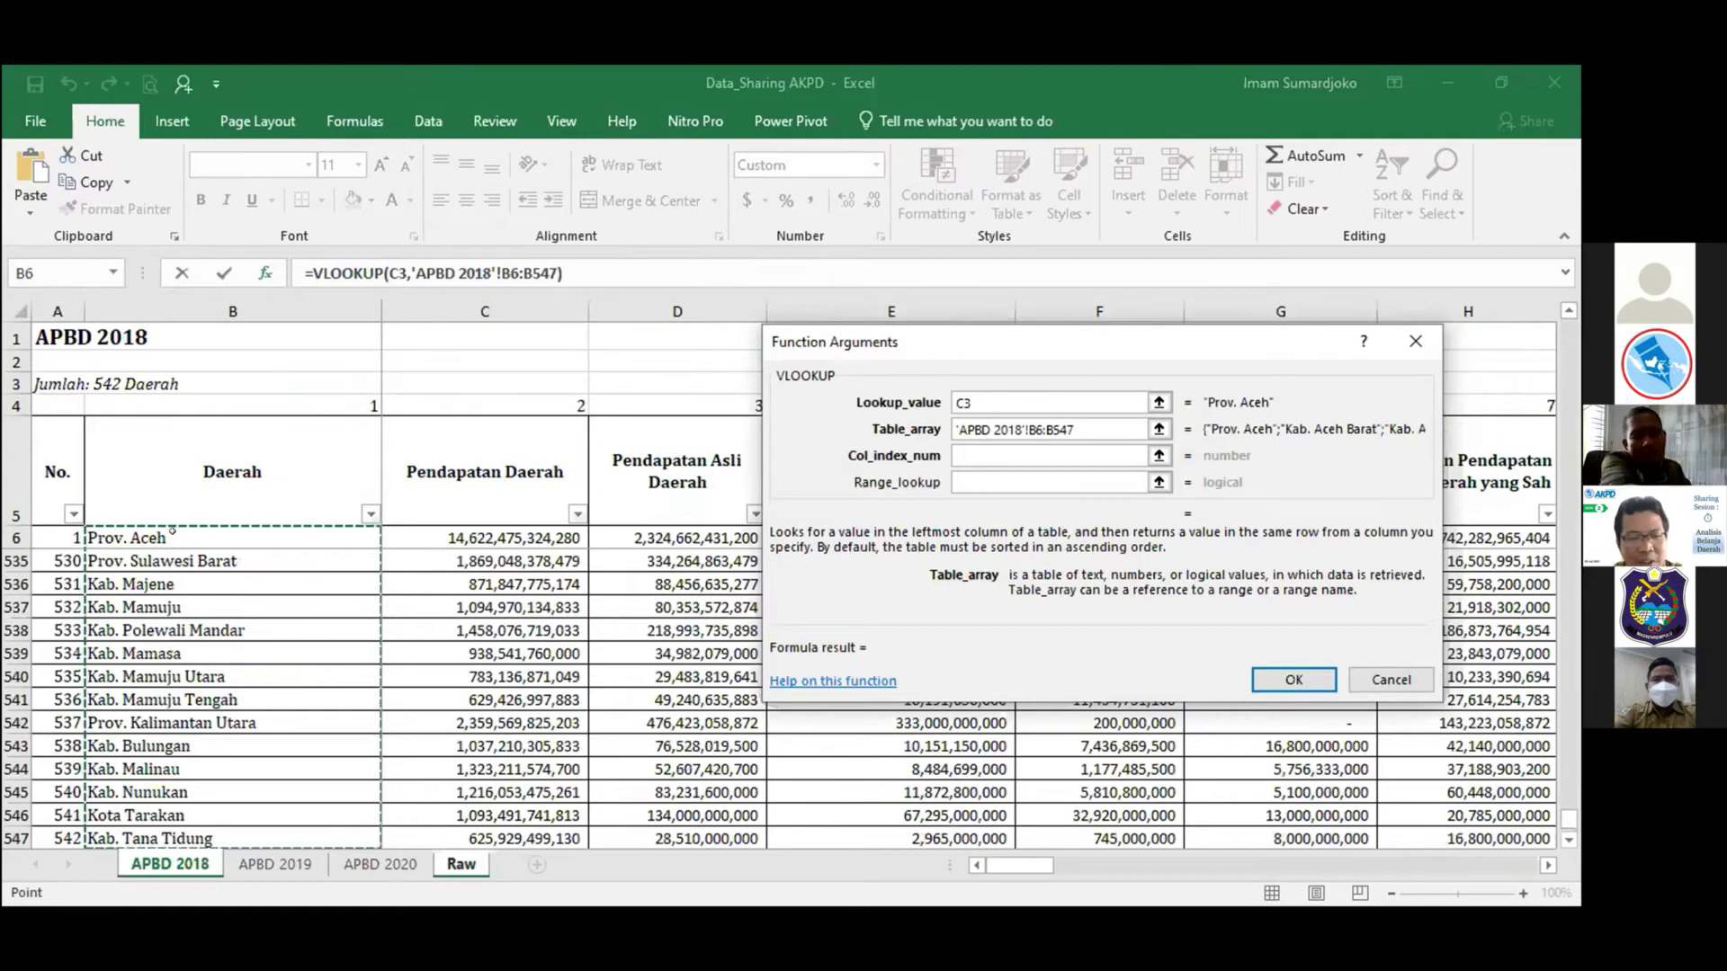
key(ctrl+shift+Right)
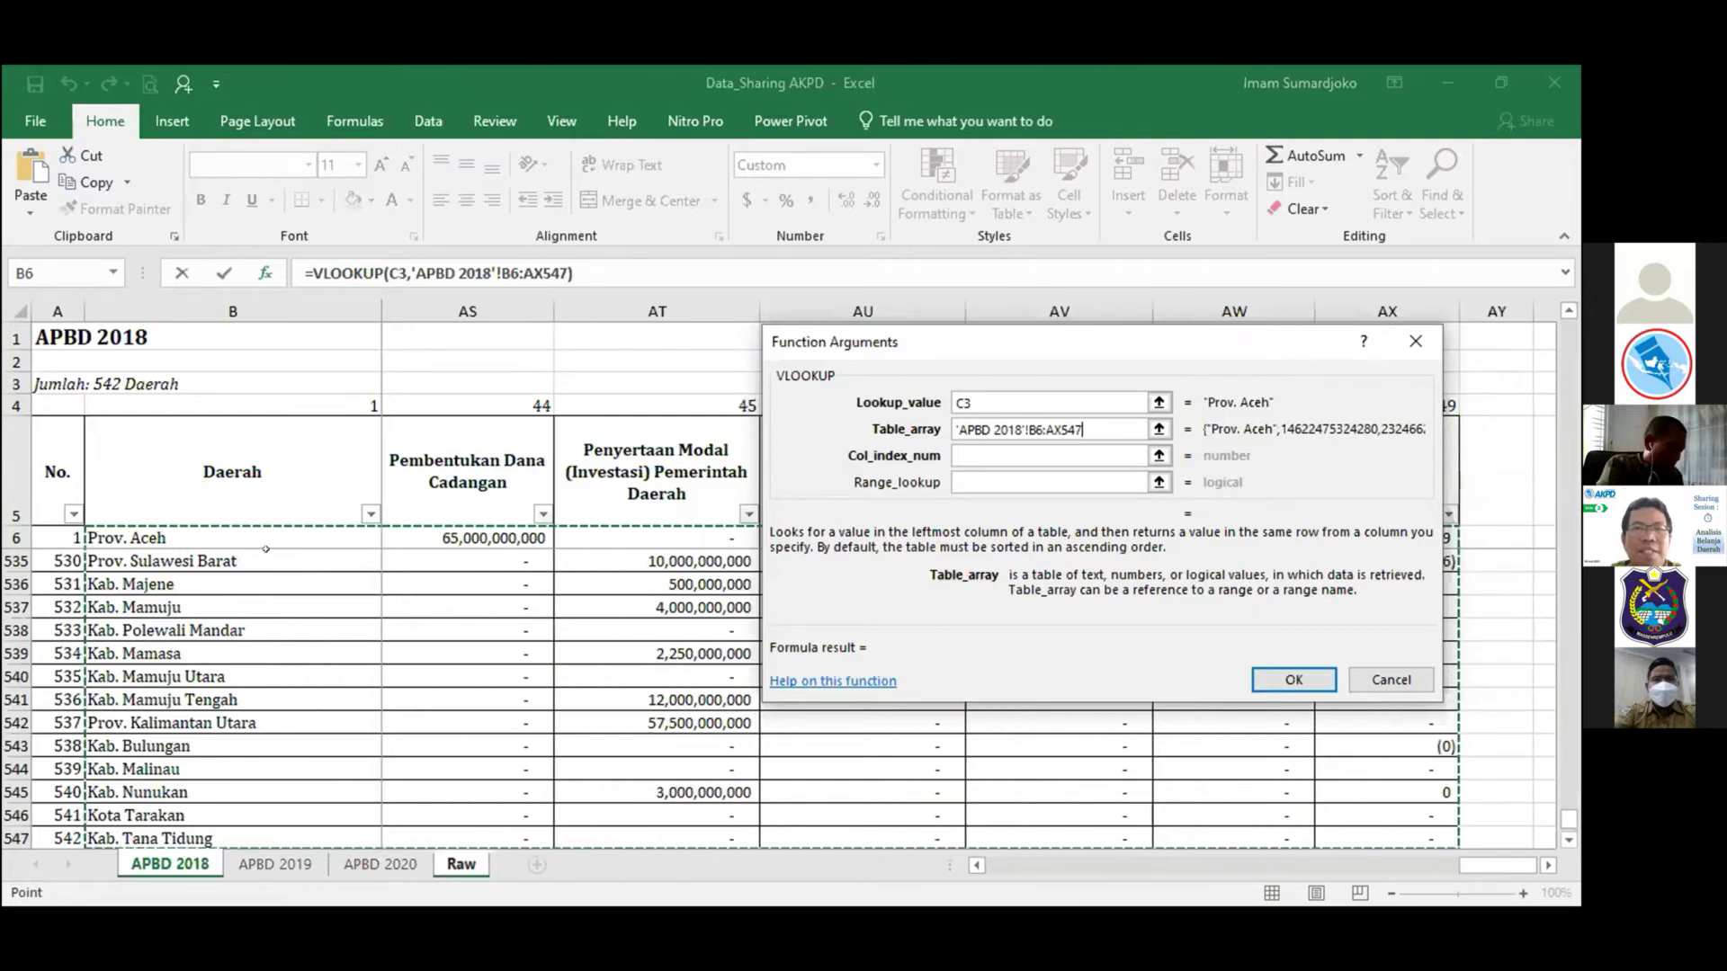
Complete the VLOOKUP in cell E3 with column index 3 and range lookup FALSE.
key(Tab)
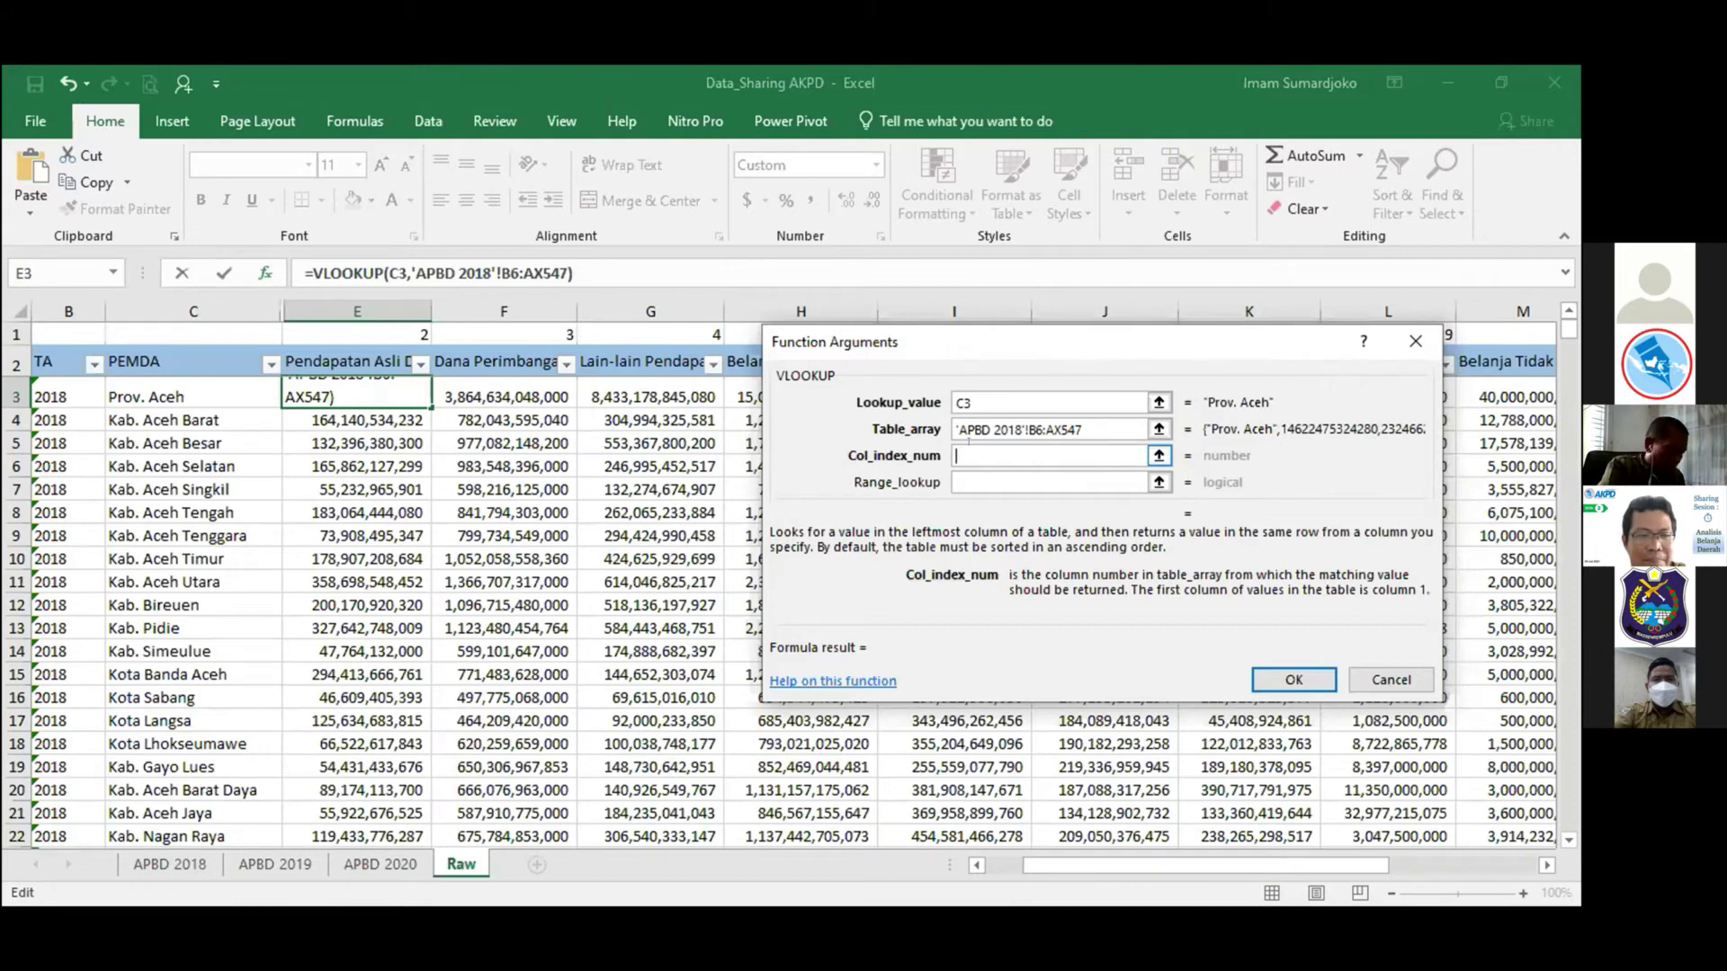
text(3)
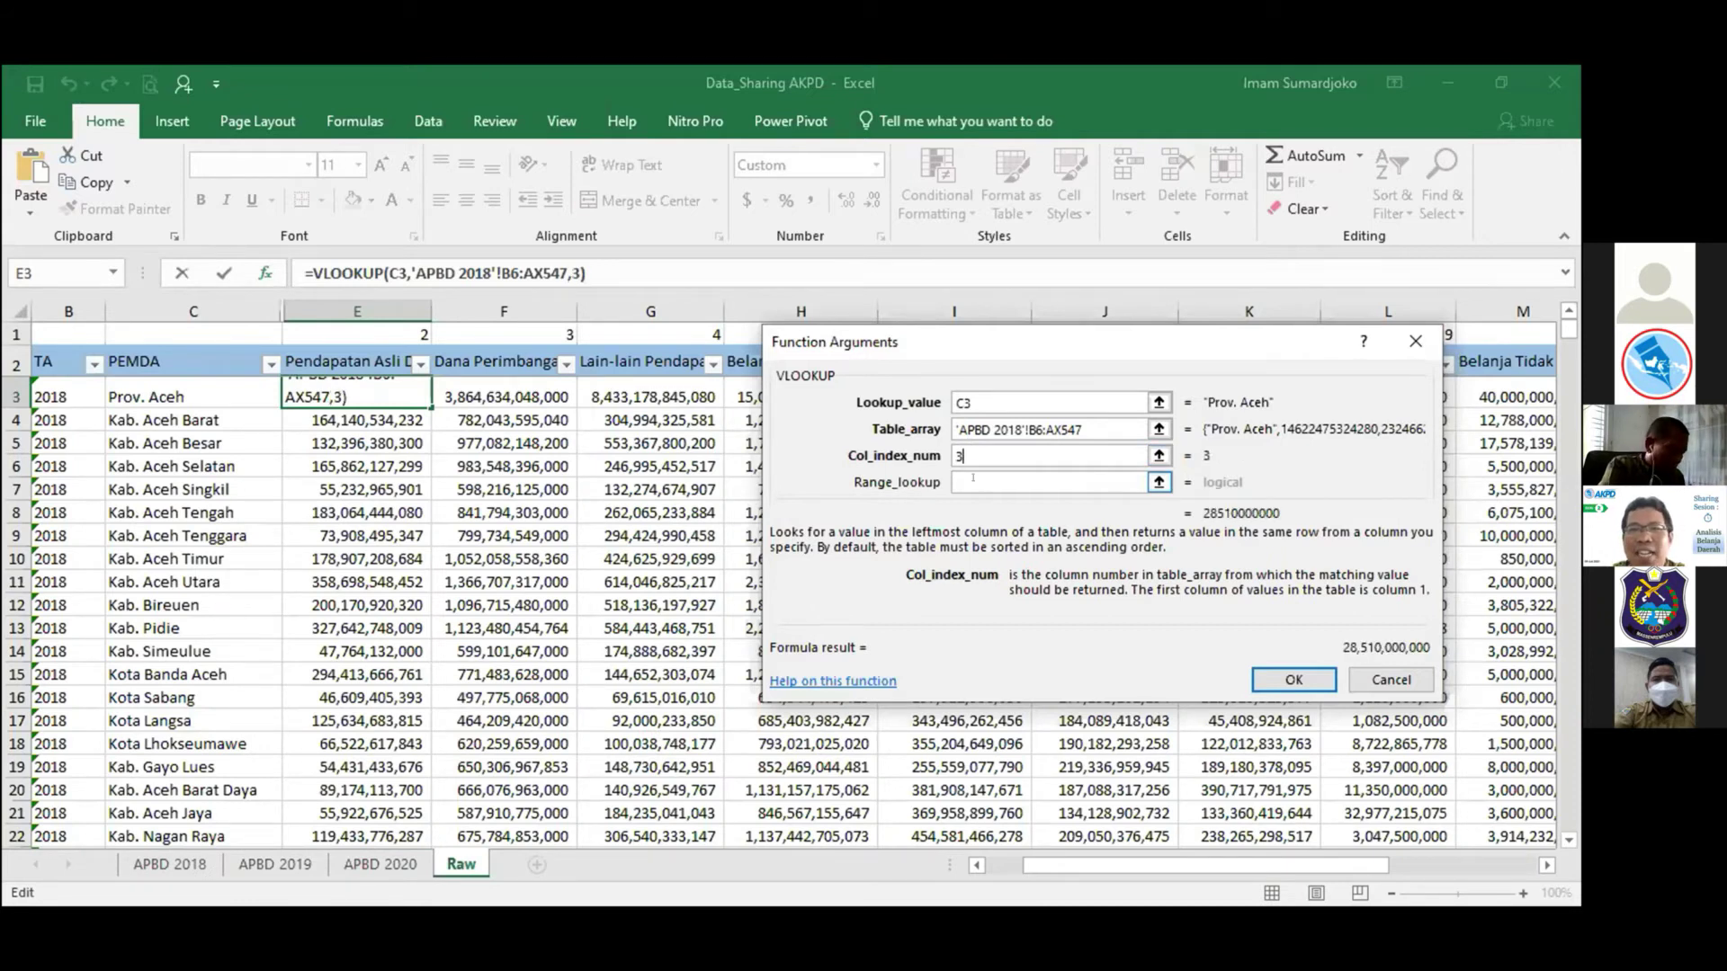
key(Tab)
text(false)
key(Return)
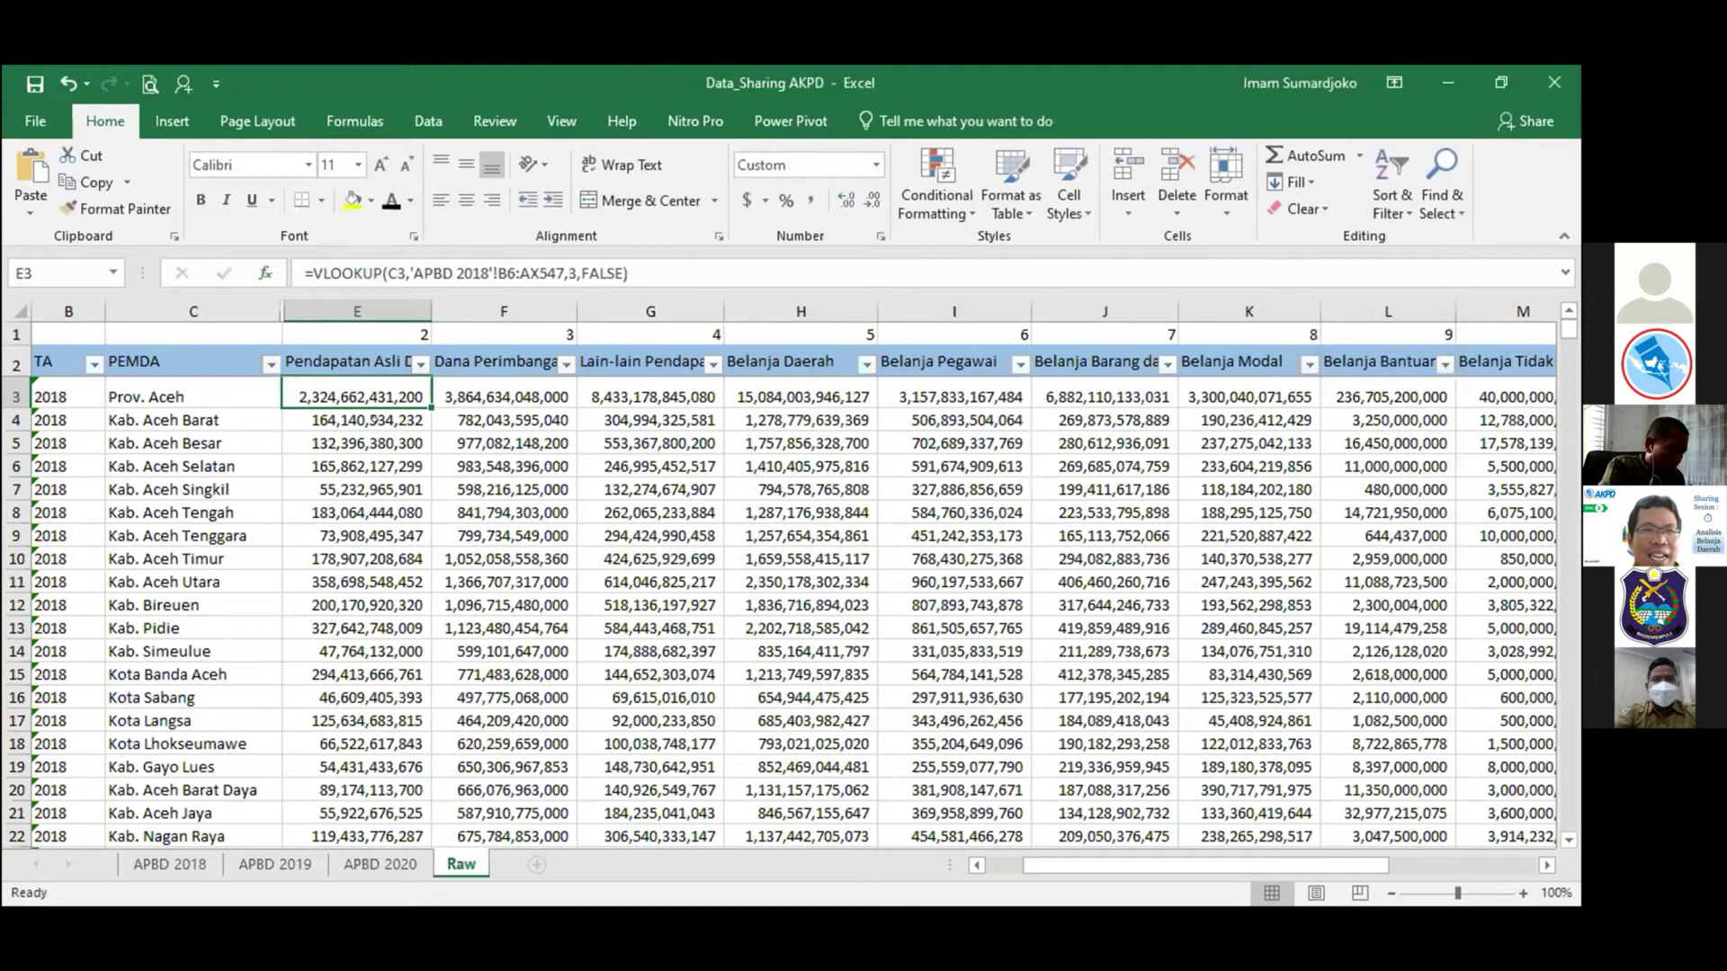
Check the Kab. Aceh Barat lookup formula and its PEMDA key against the region name columns in the APBD 2018 and APBD 2019 sheets.
click(375, 406)
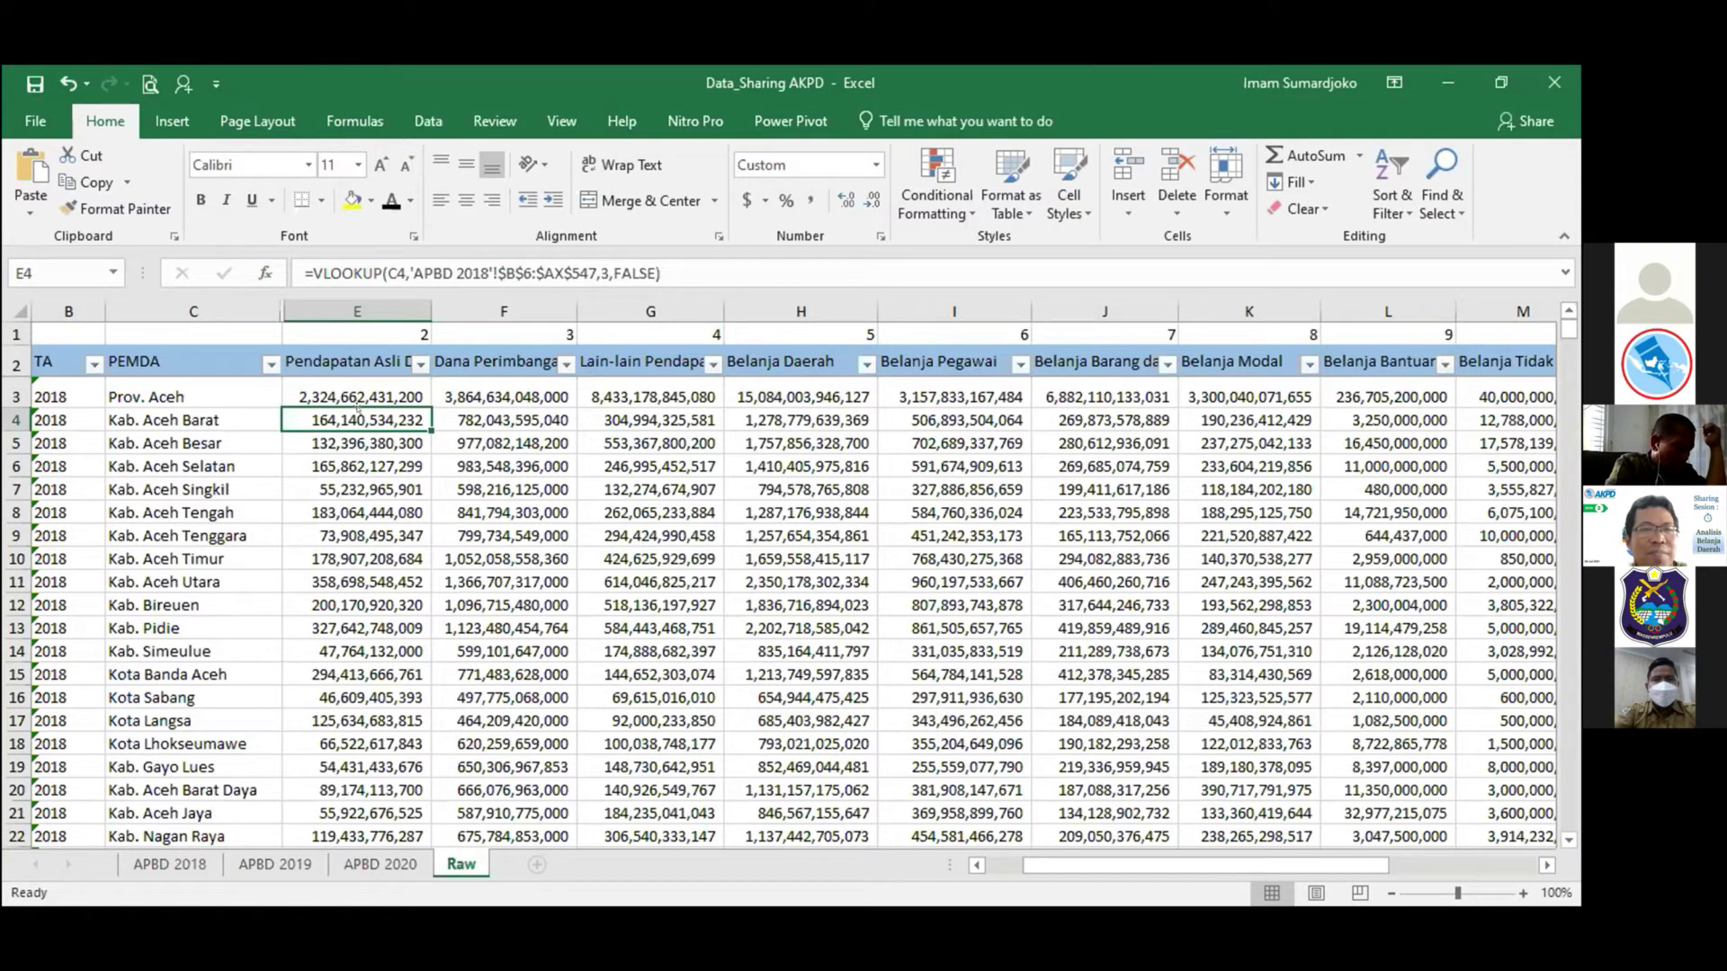
key(Left)
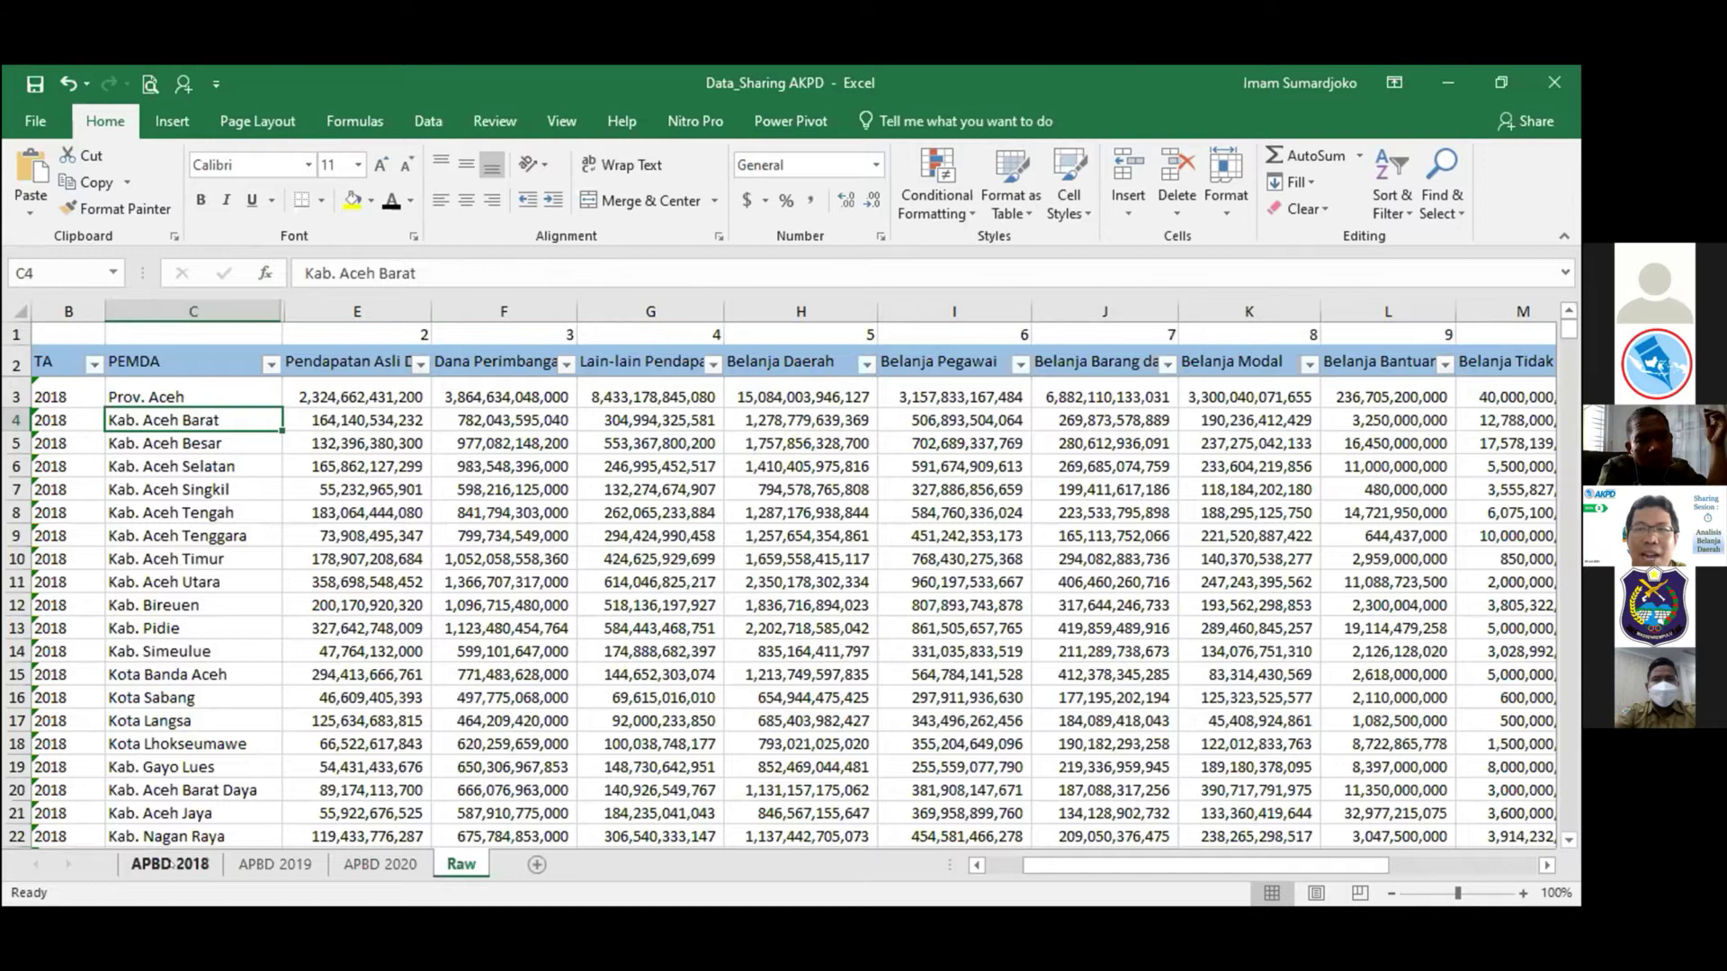
click(171, 865)
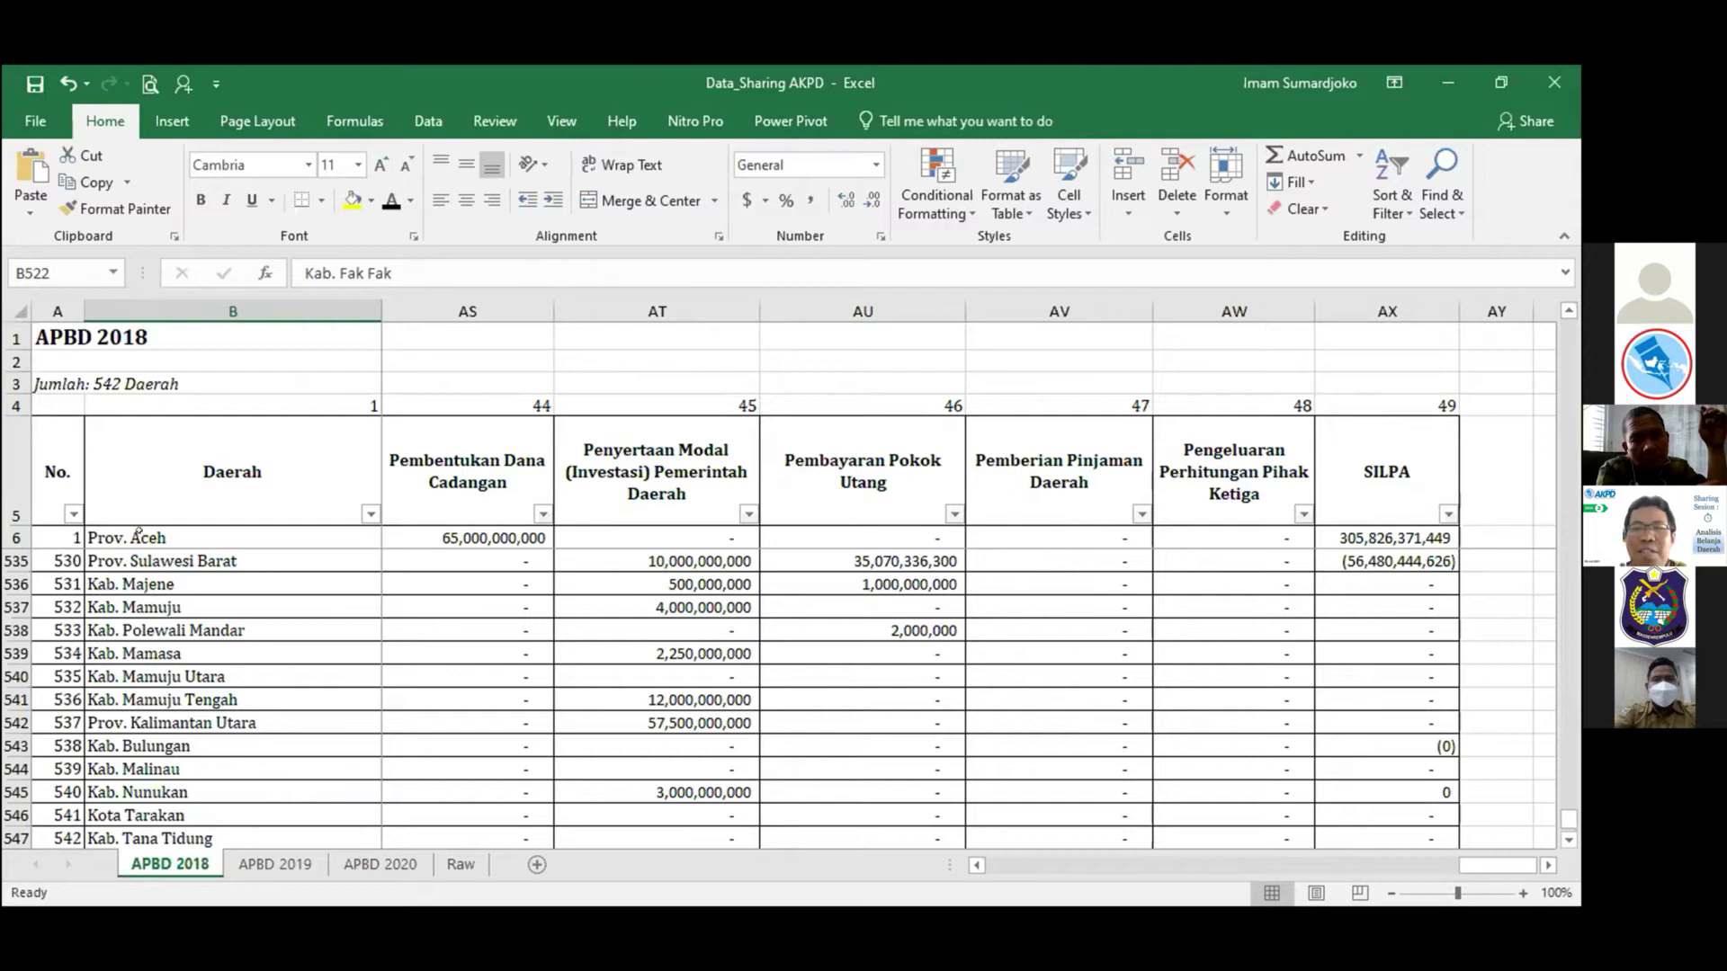
click(138, 533)
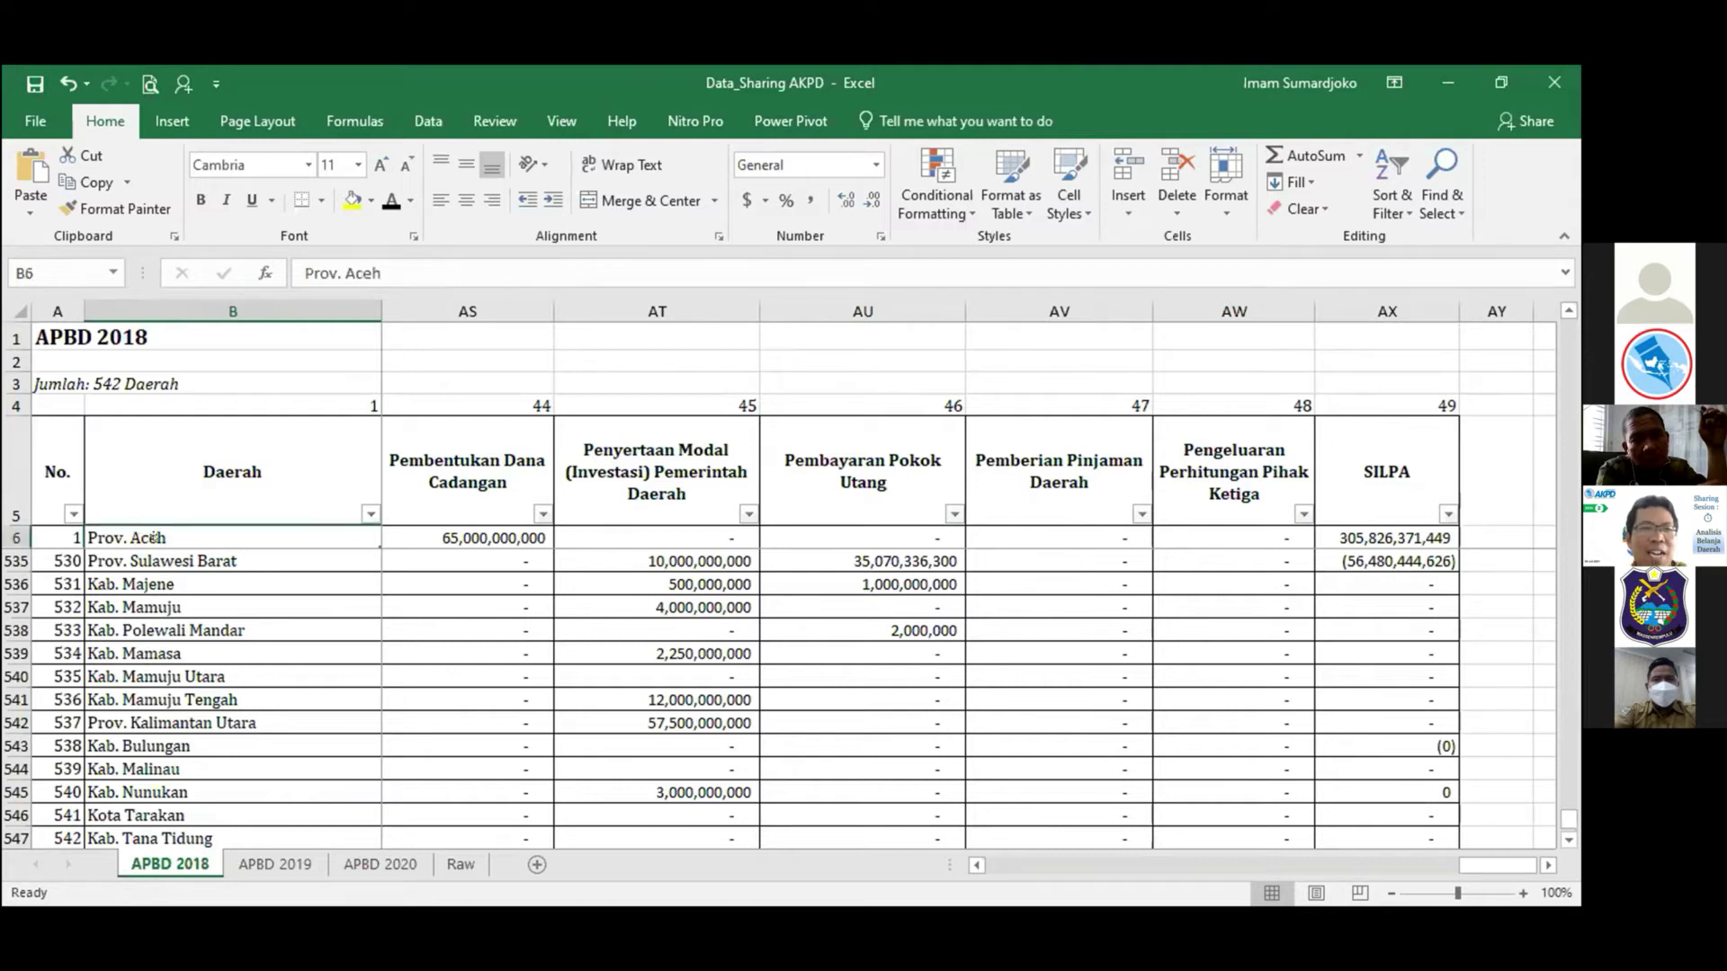
click(243, 864)
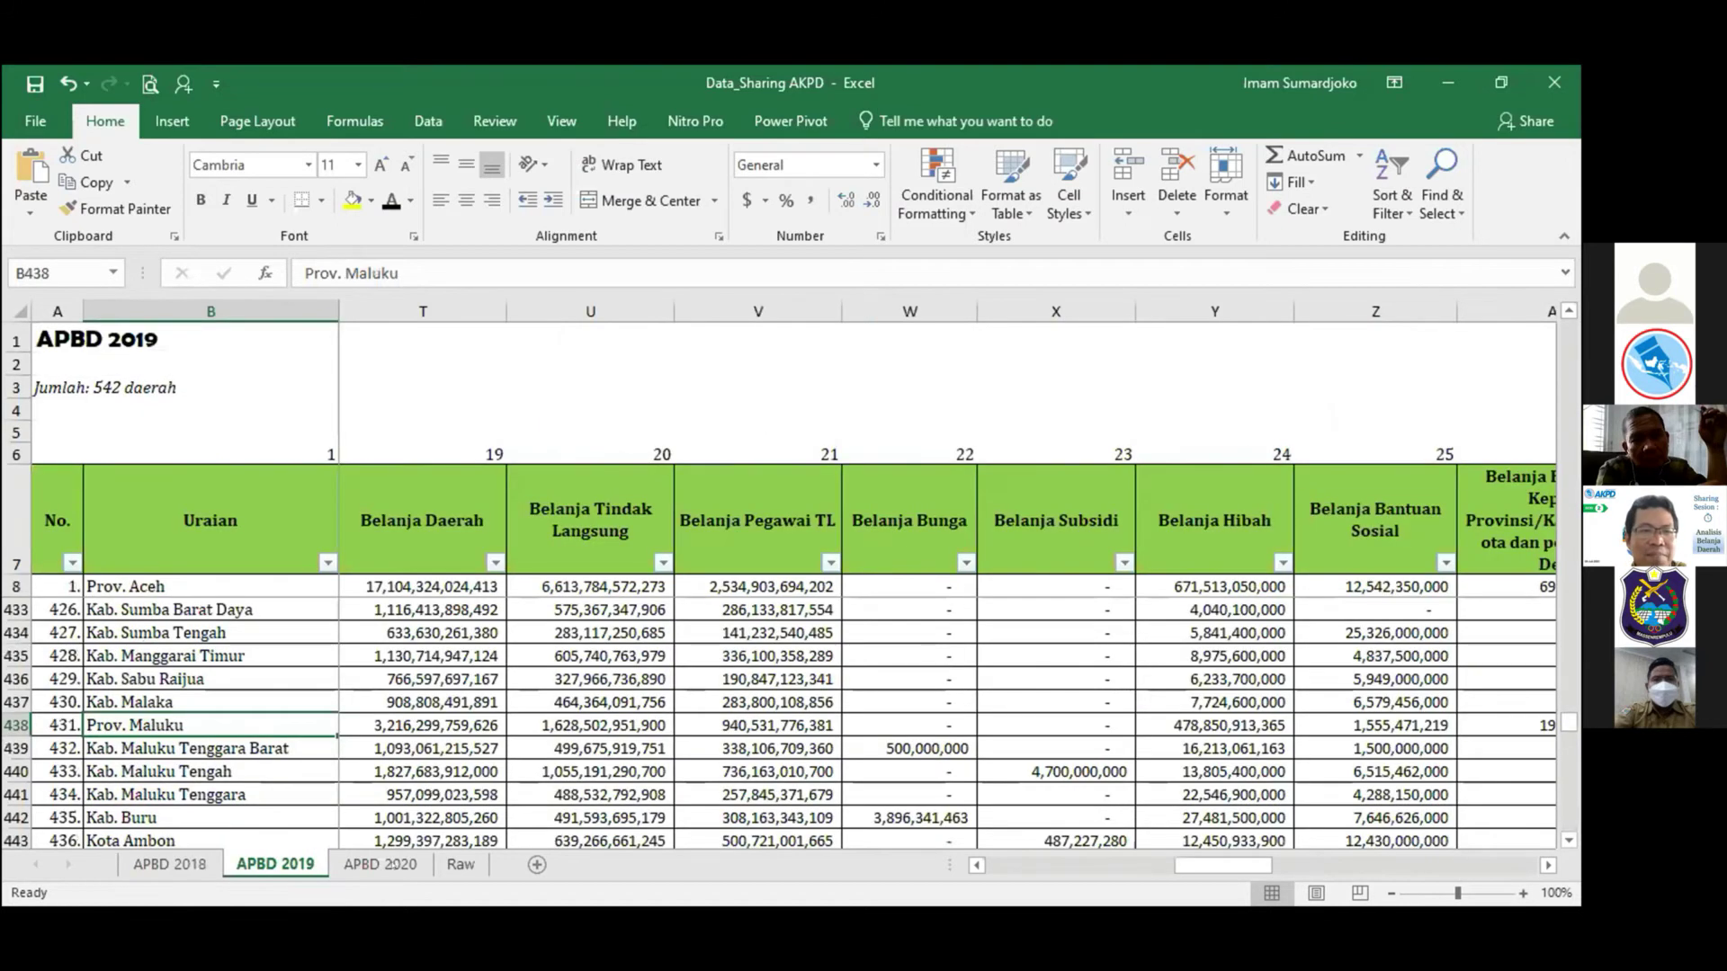
key(ctrl+Page_Down)
key(ctrl+Page_Down)
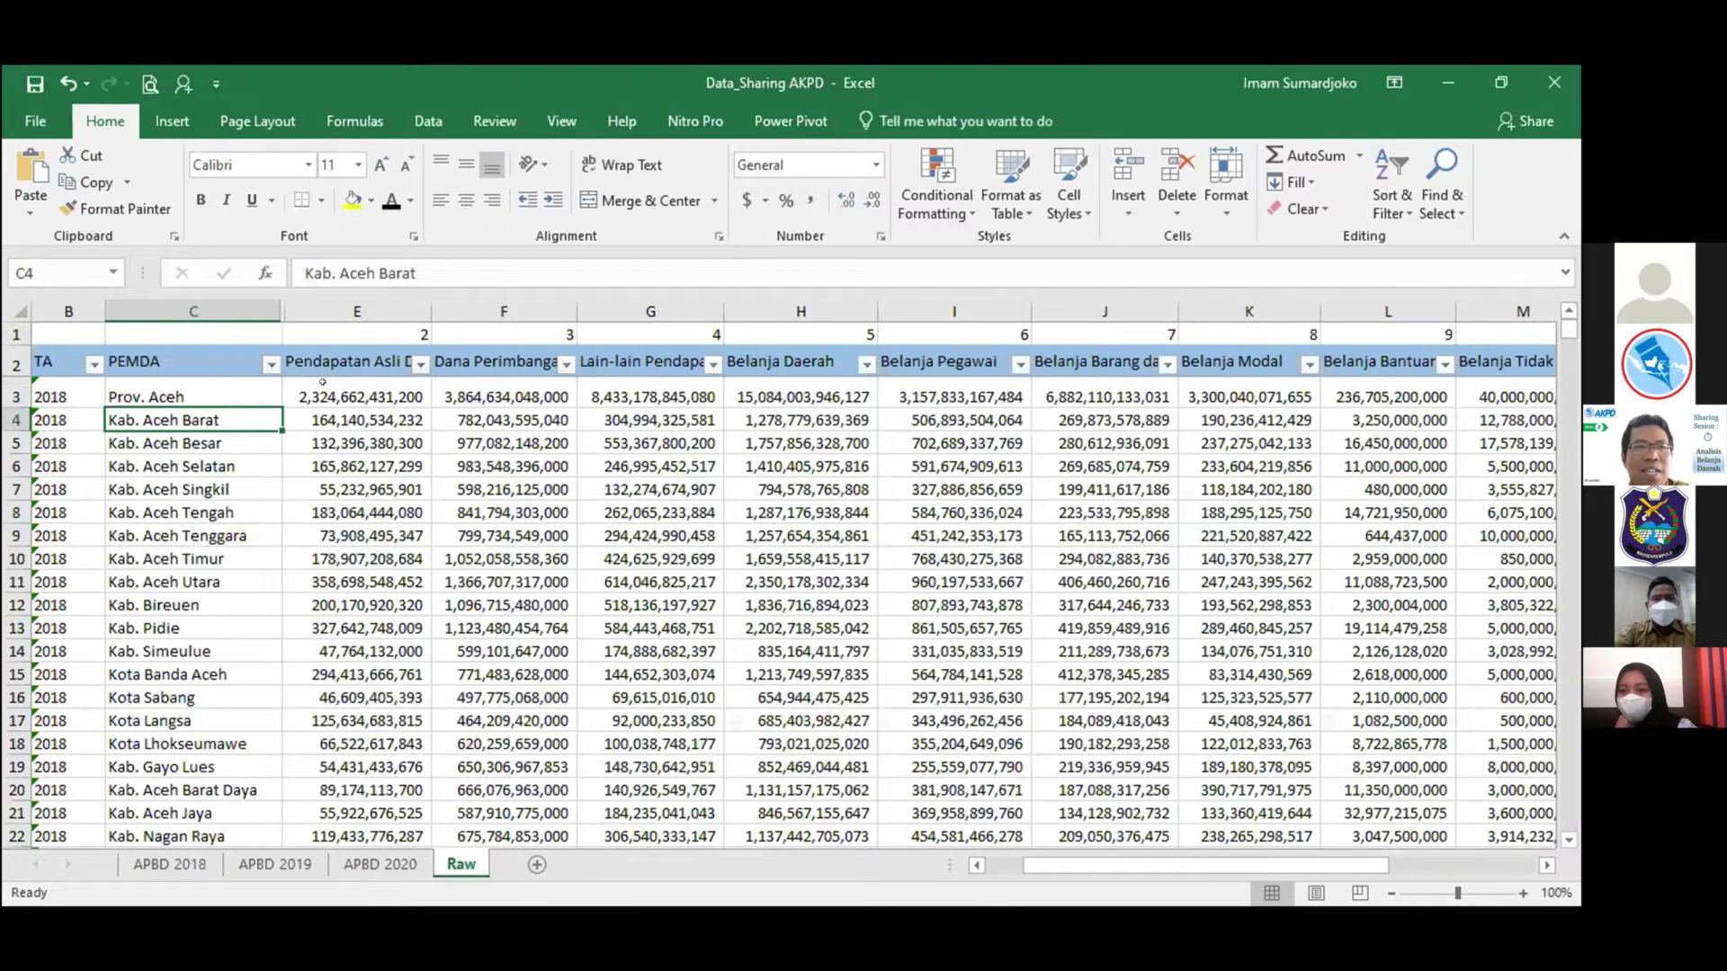
Compare the table range references in the Pendapatan Asli Daerah formulas of cells E3 and E4 in the Raw sheet.
click(369, 396)
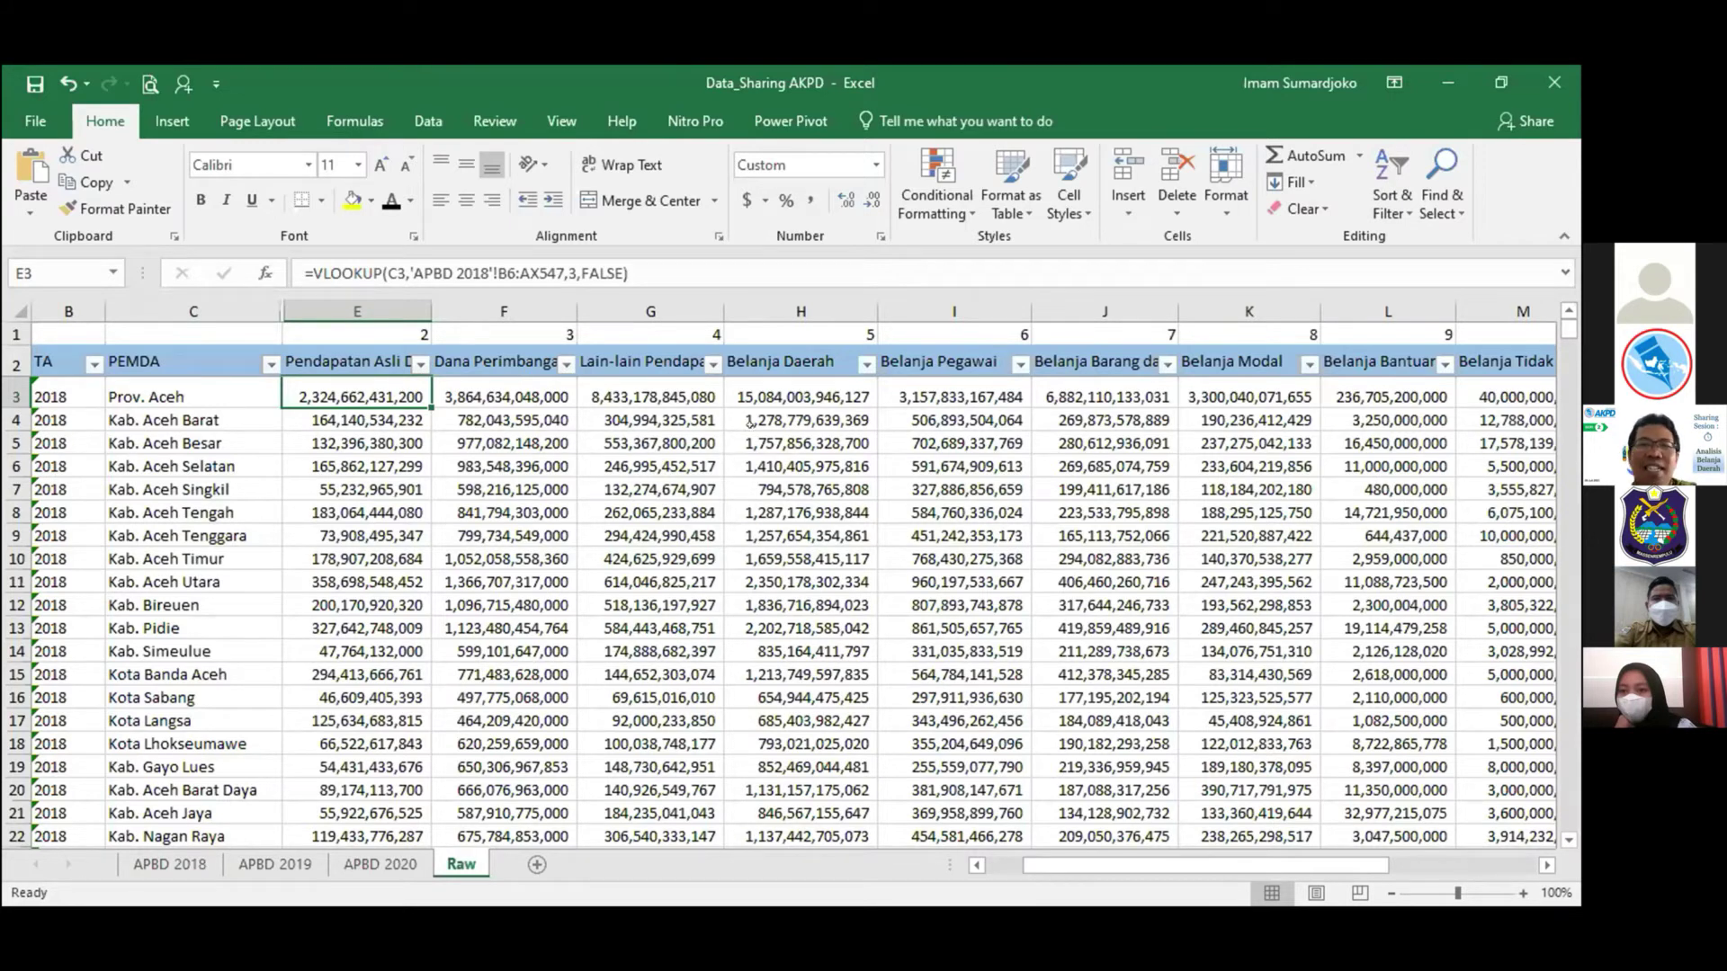
click(325, 421)
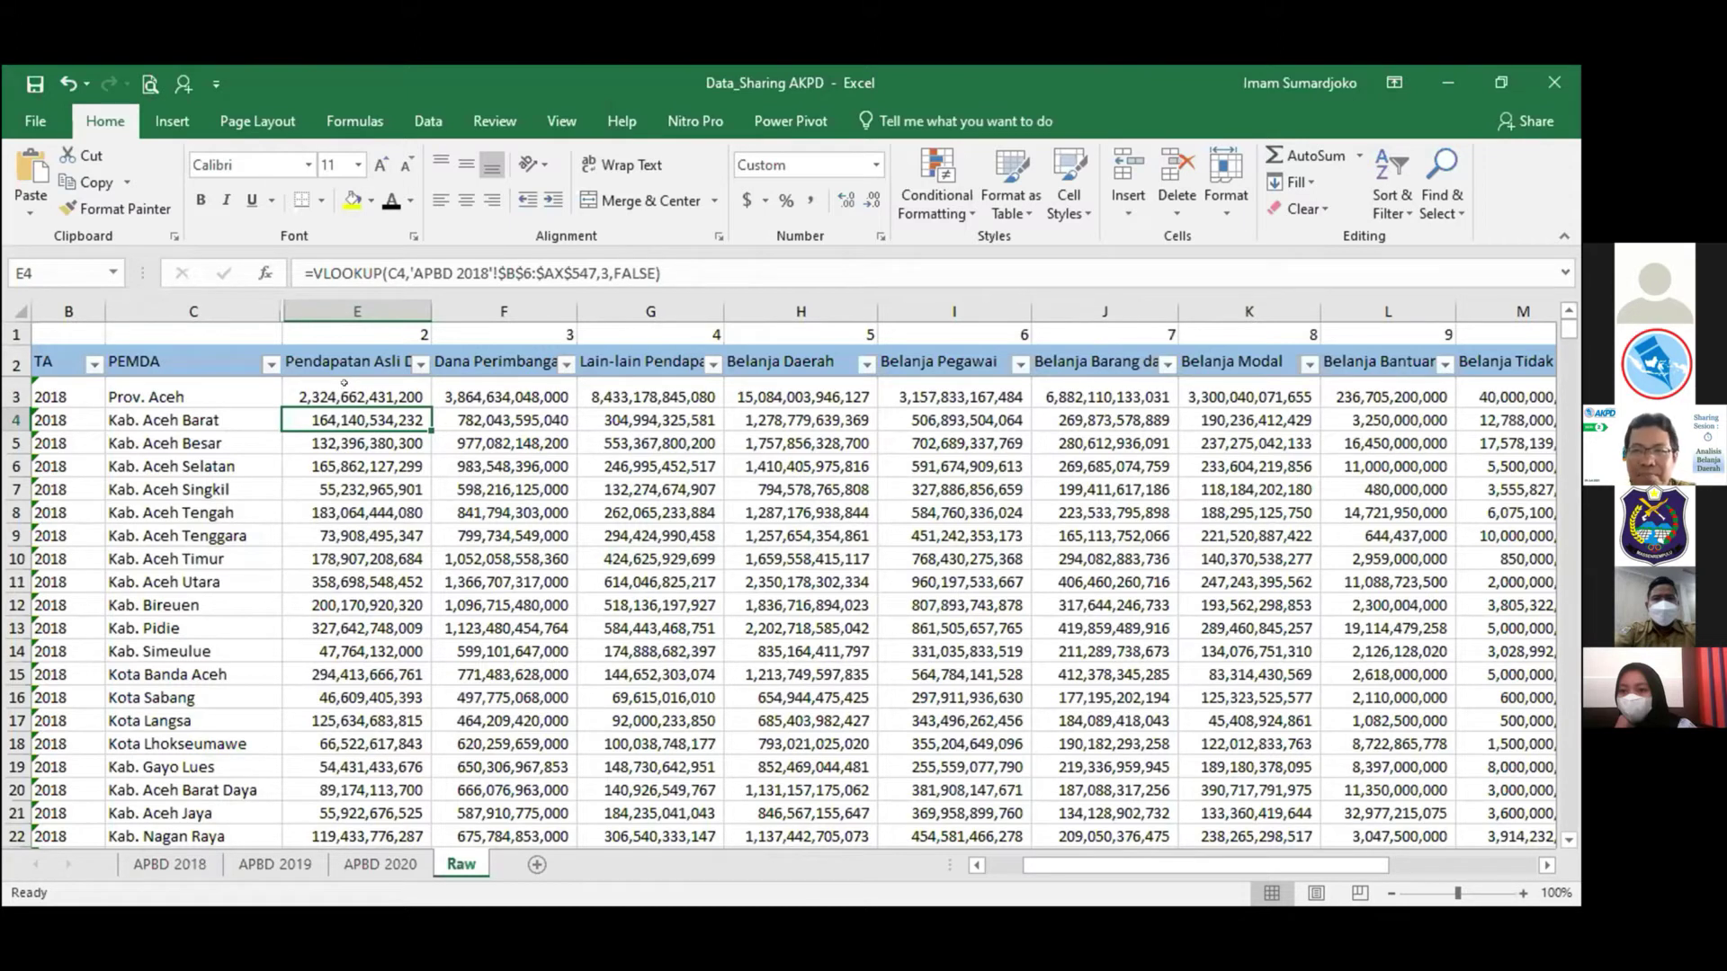
click(344, 385)
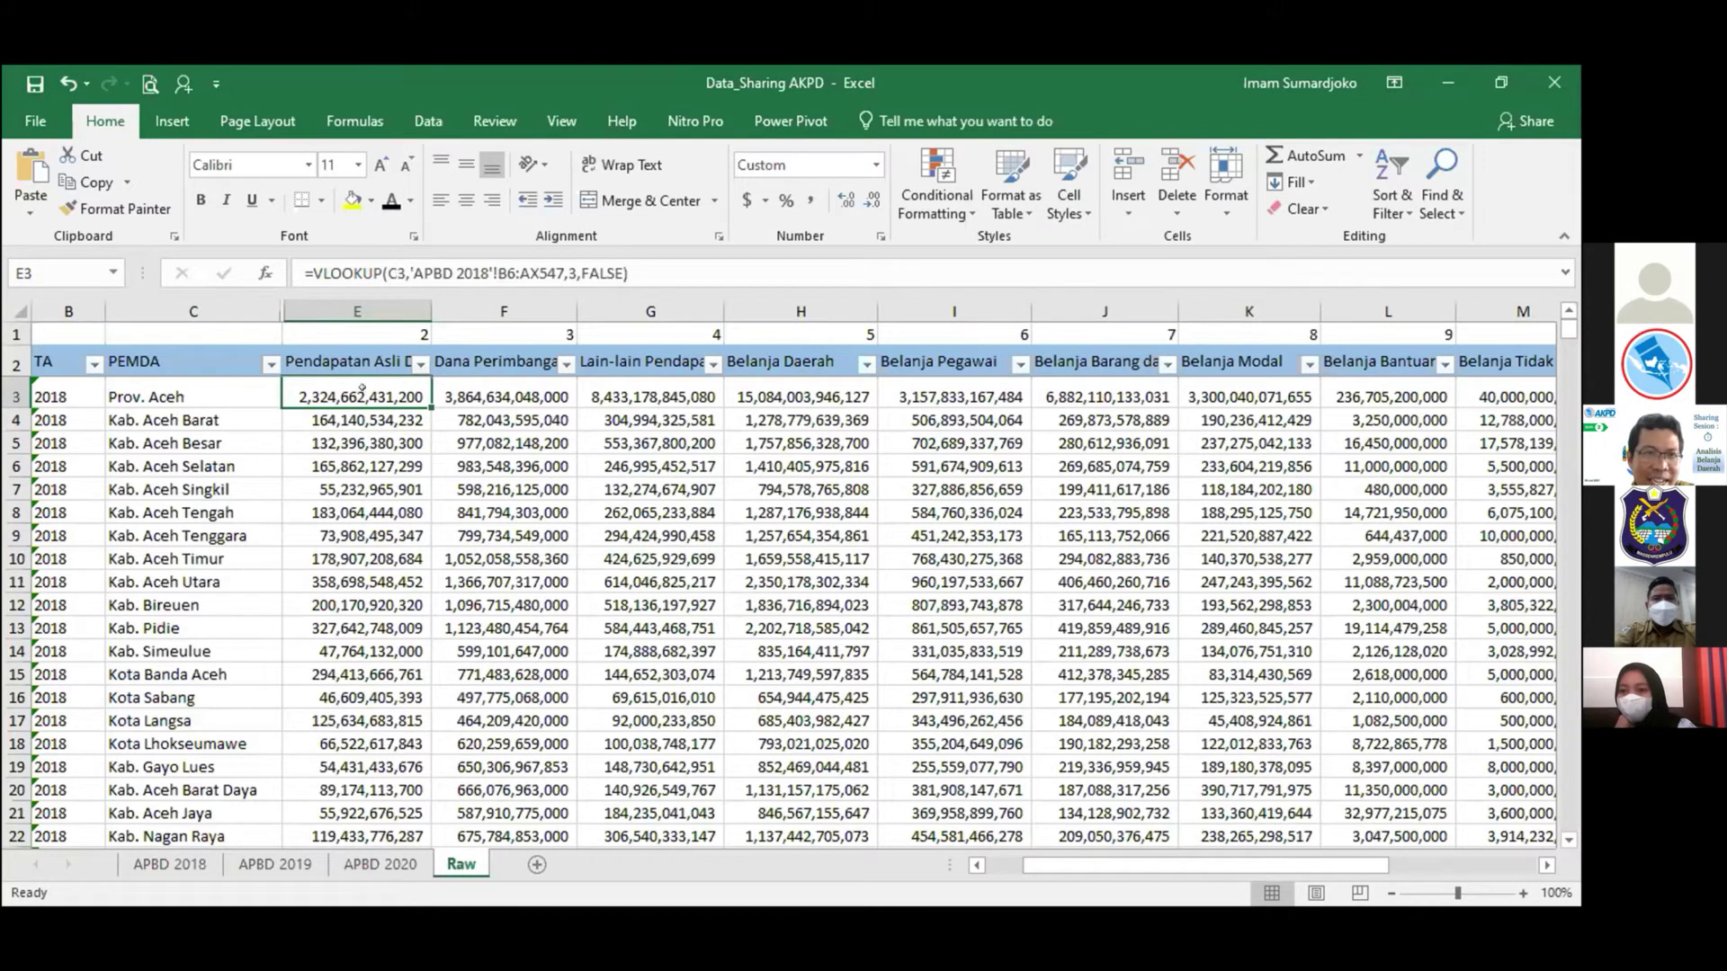
key(Down)
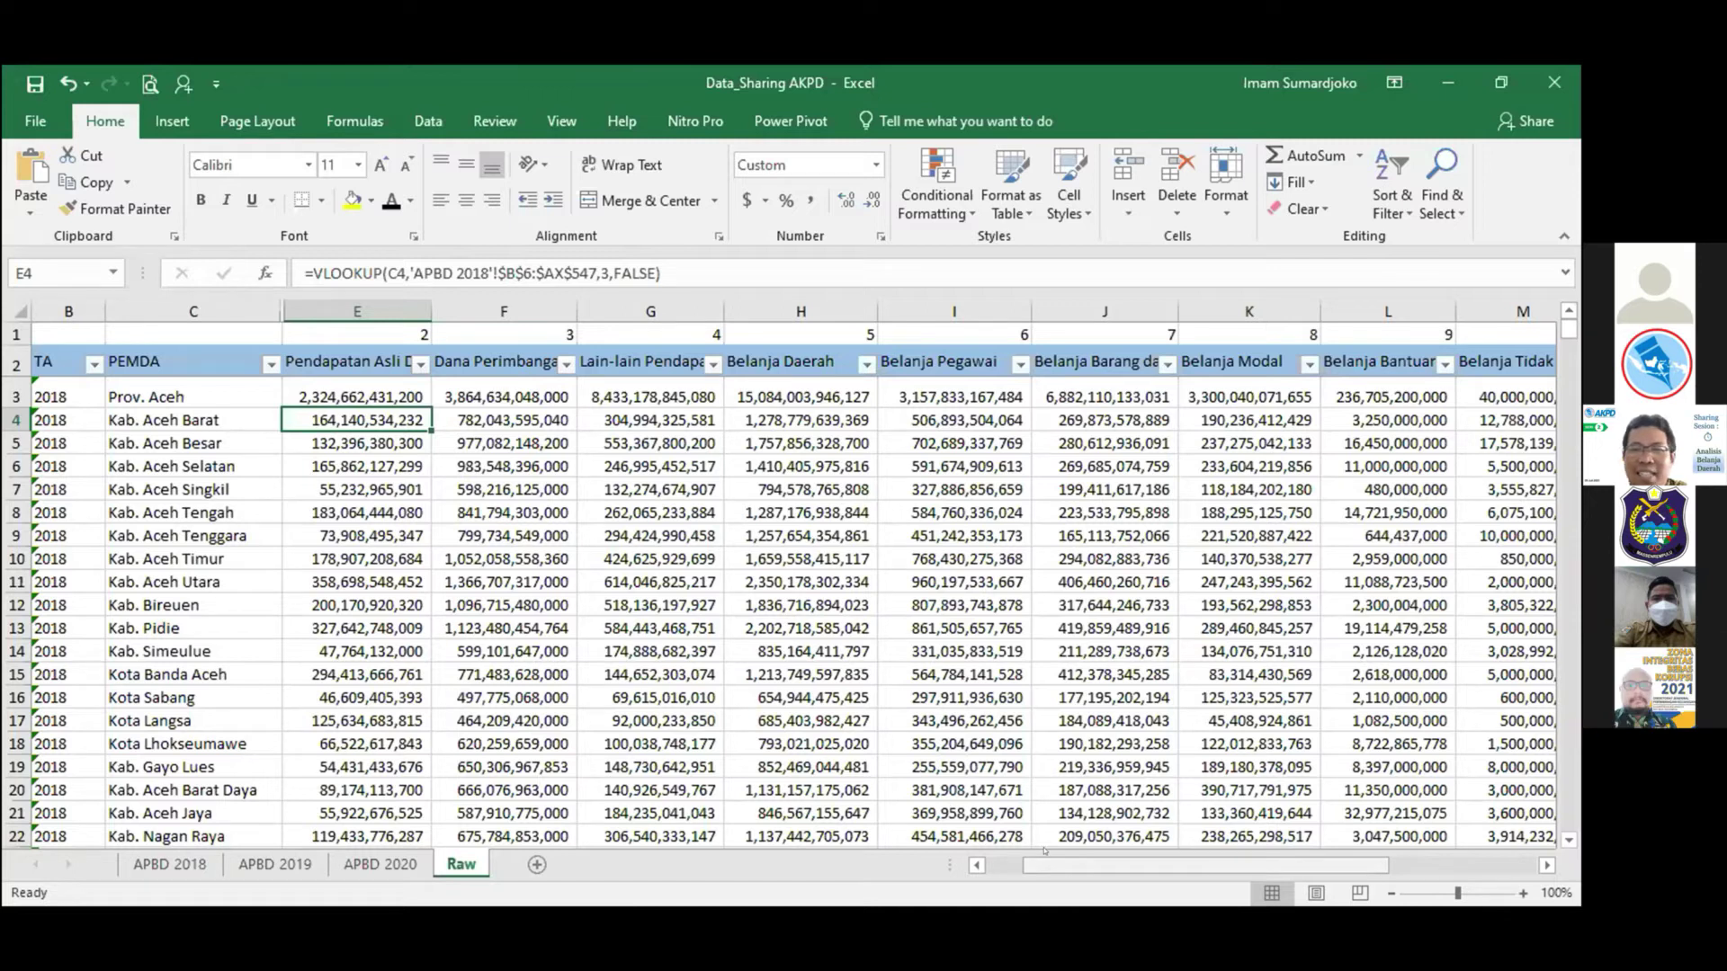
scroll(1116, 850, right, 3)
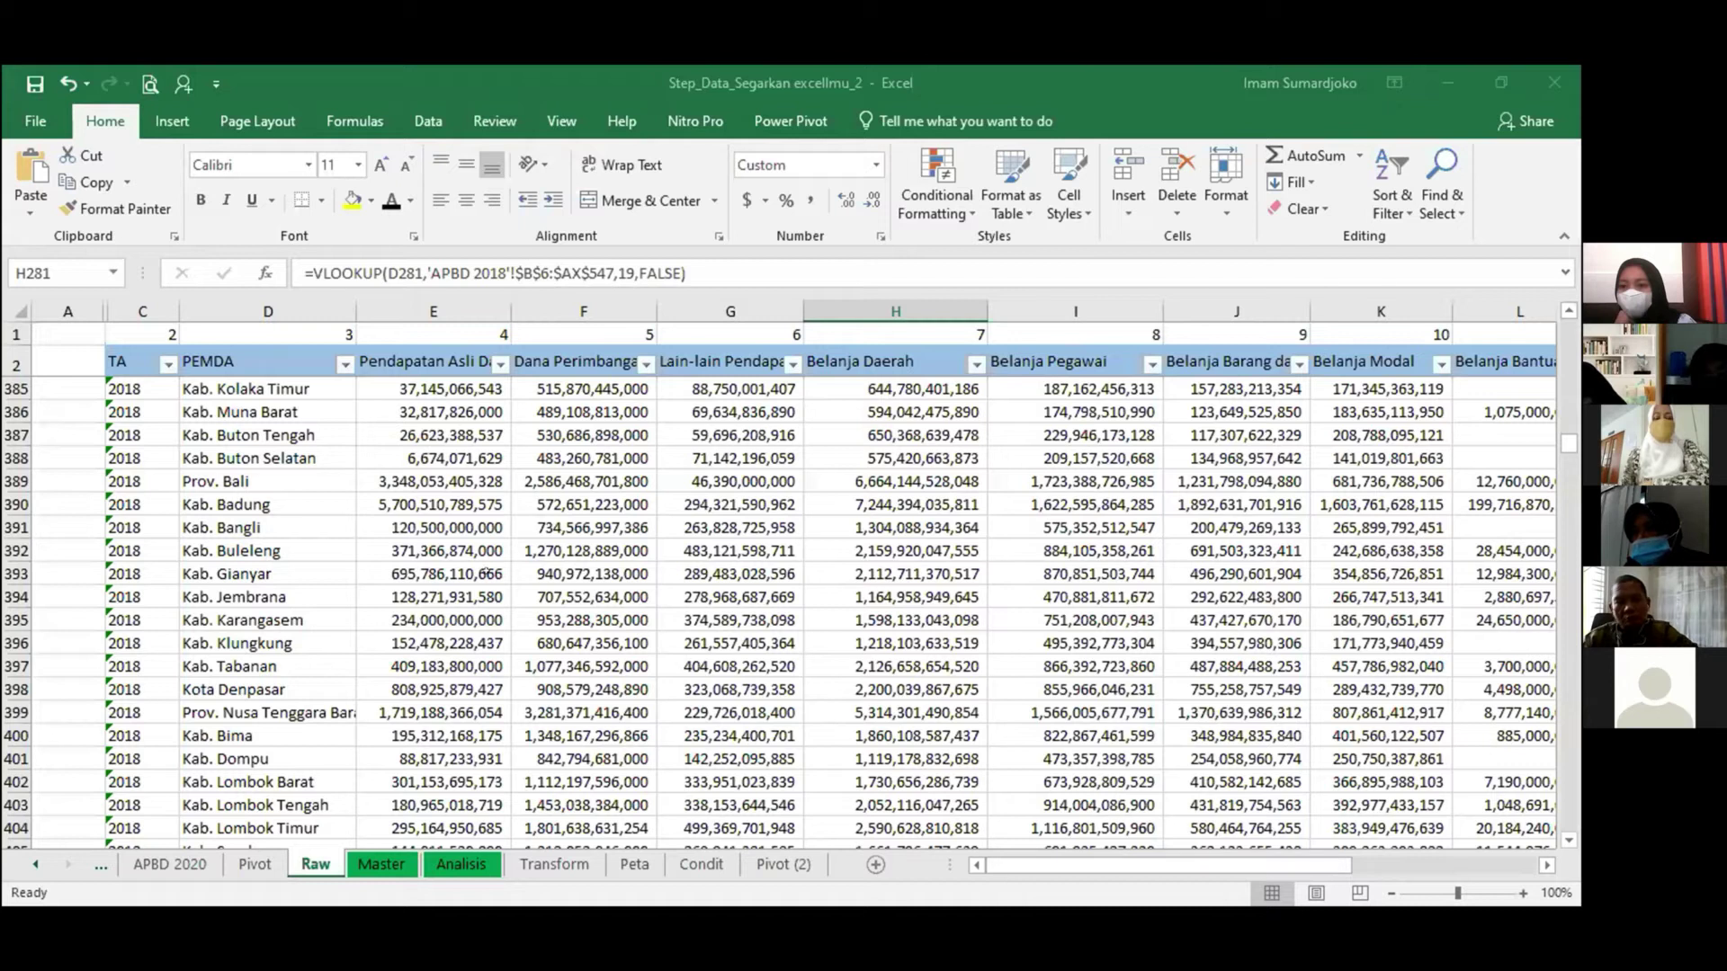
Unhide column B between columns A and C in the Raw sheet of the Step_Data_Segarkan excellmu_2 workbook.
drag(81, 308, 111, 304)
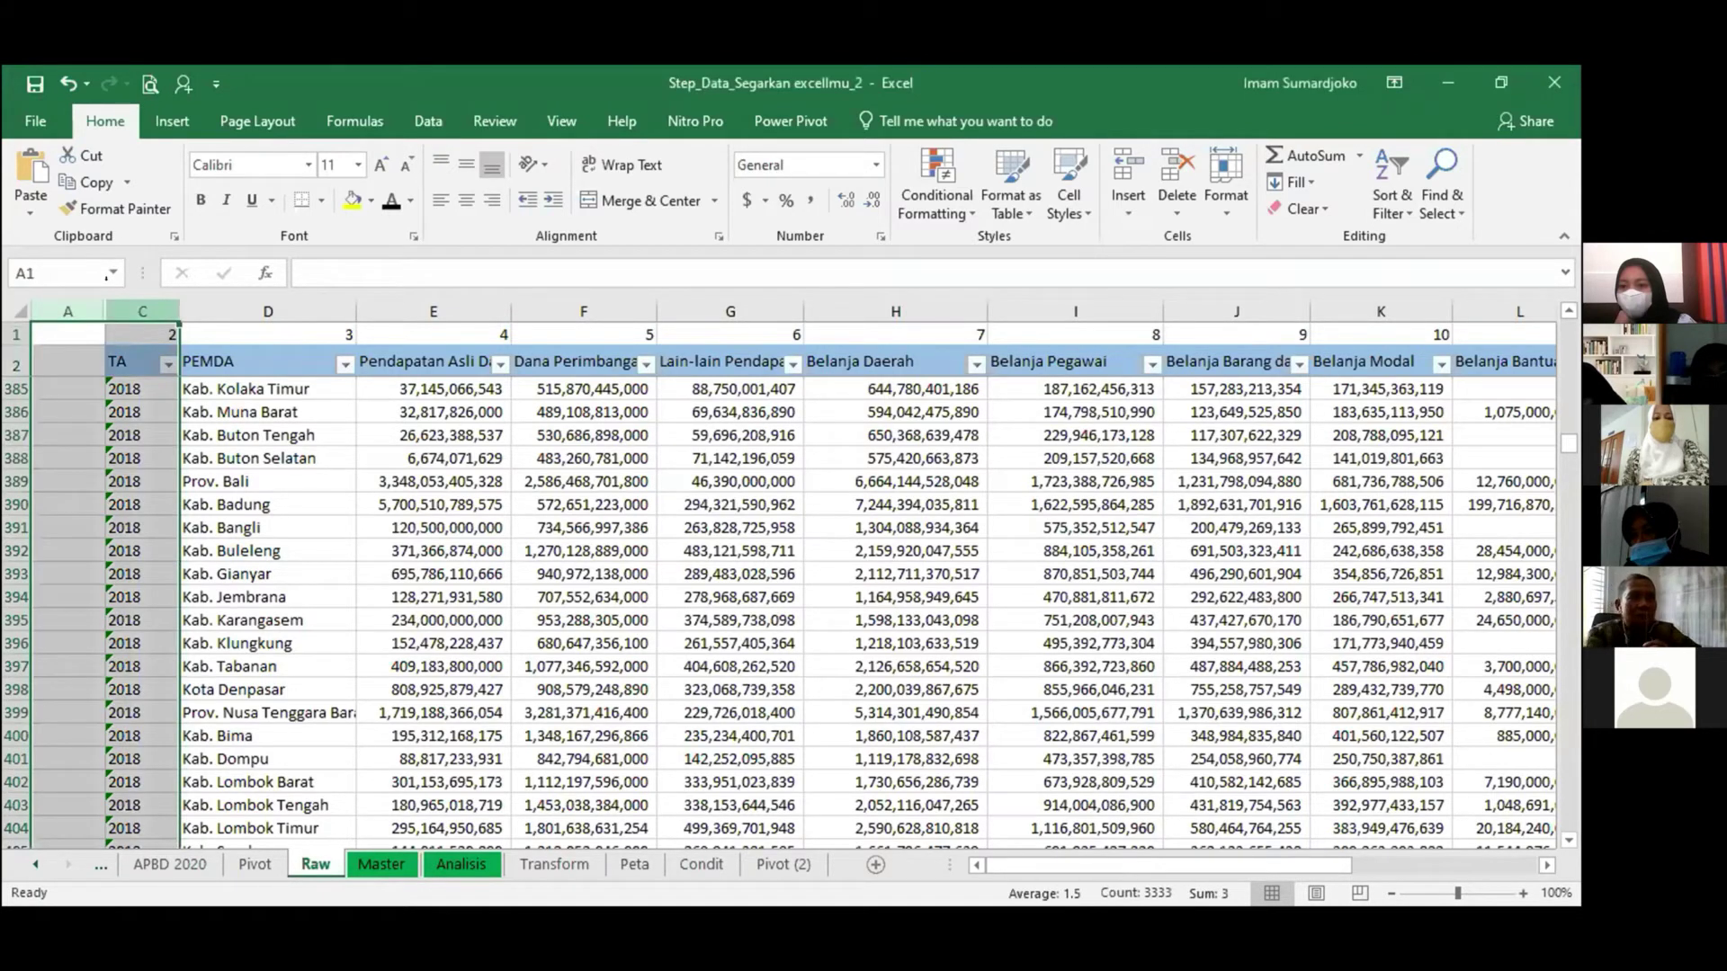
right_click(131, 307)
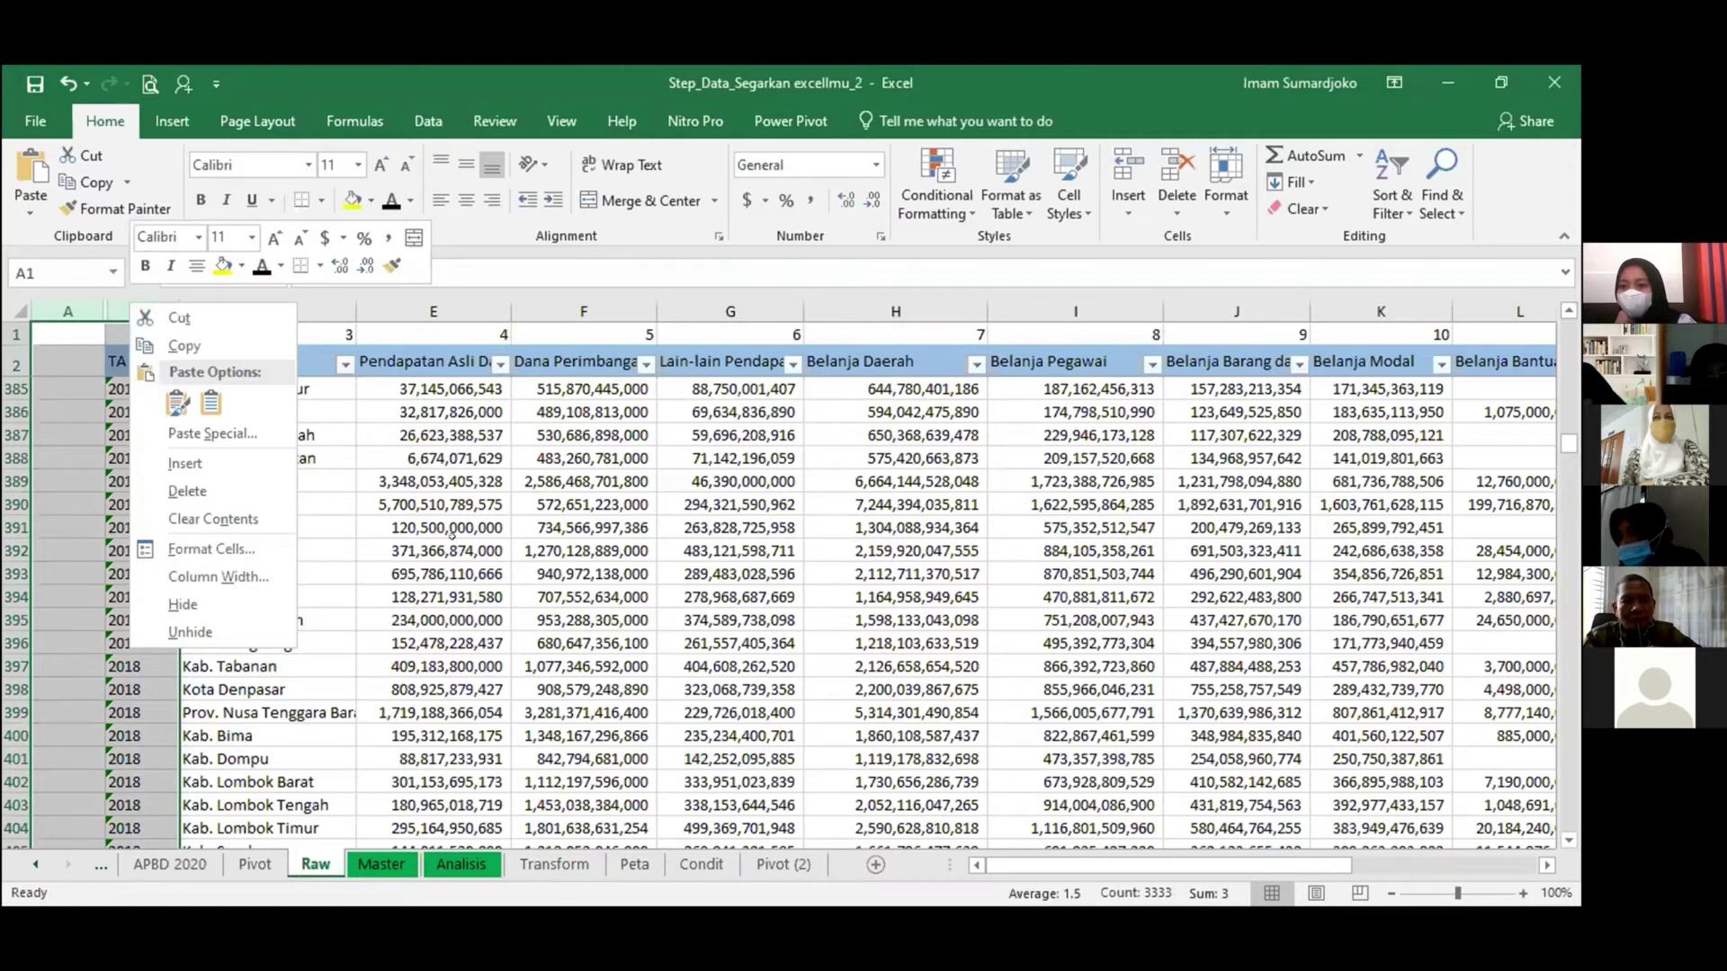
key(Escape)
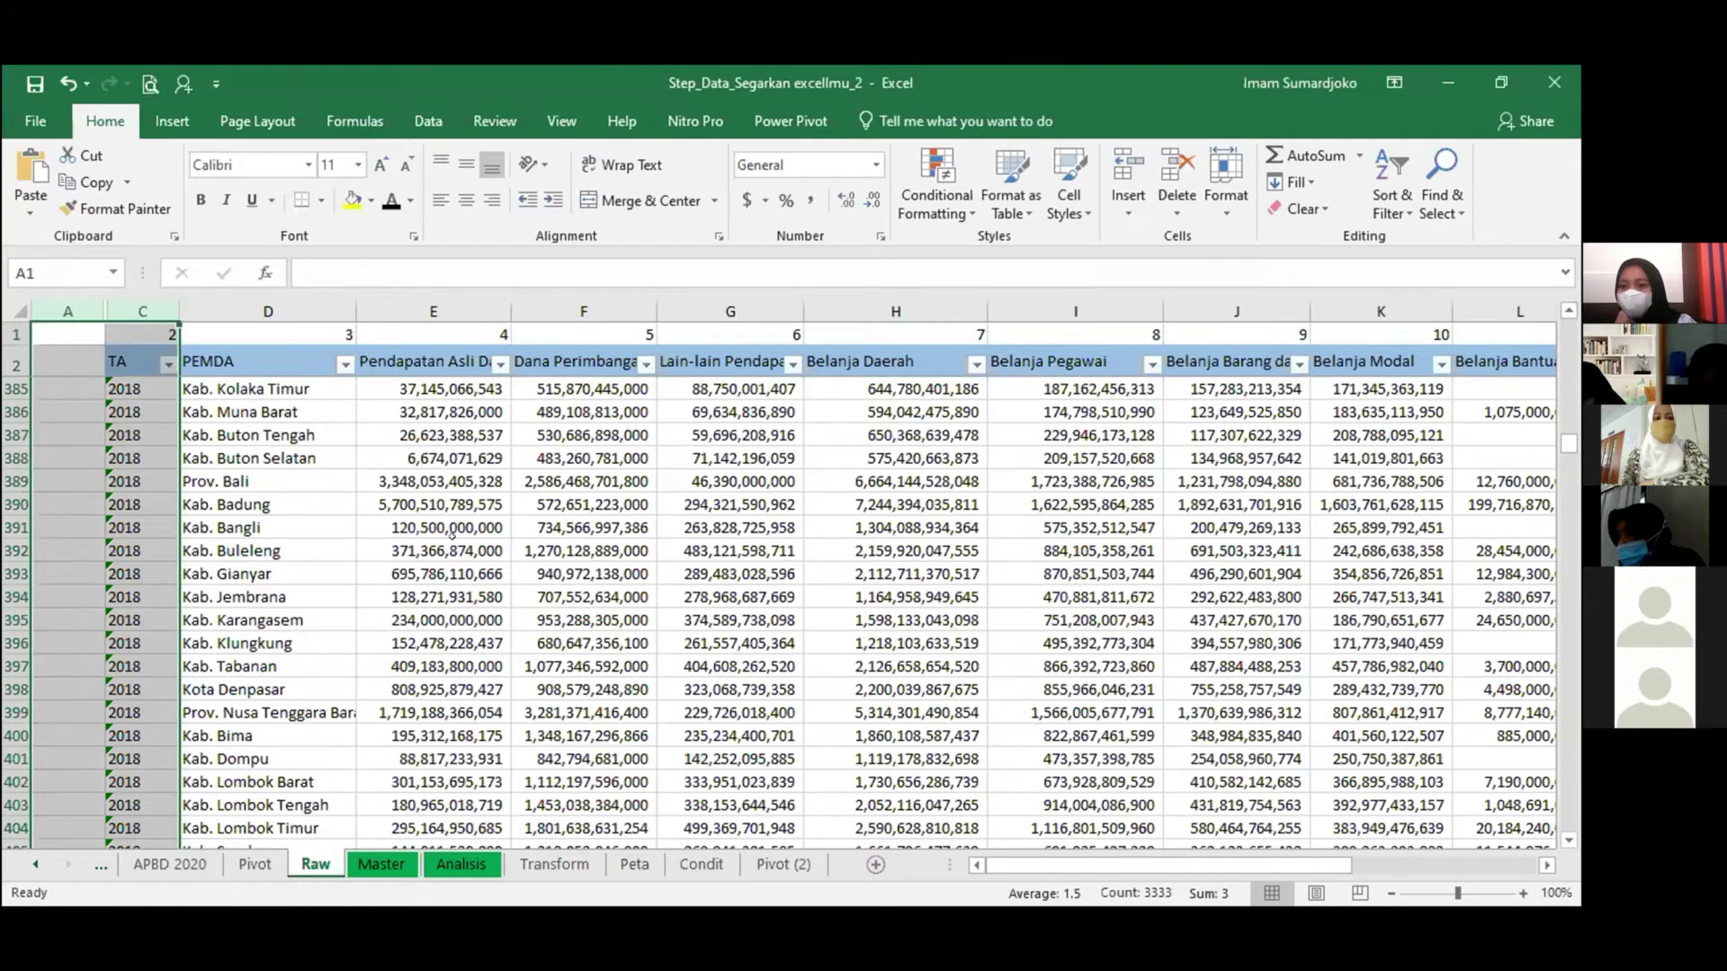
right_click(123, 312)
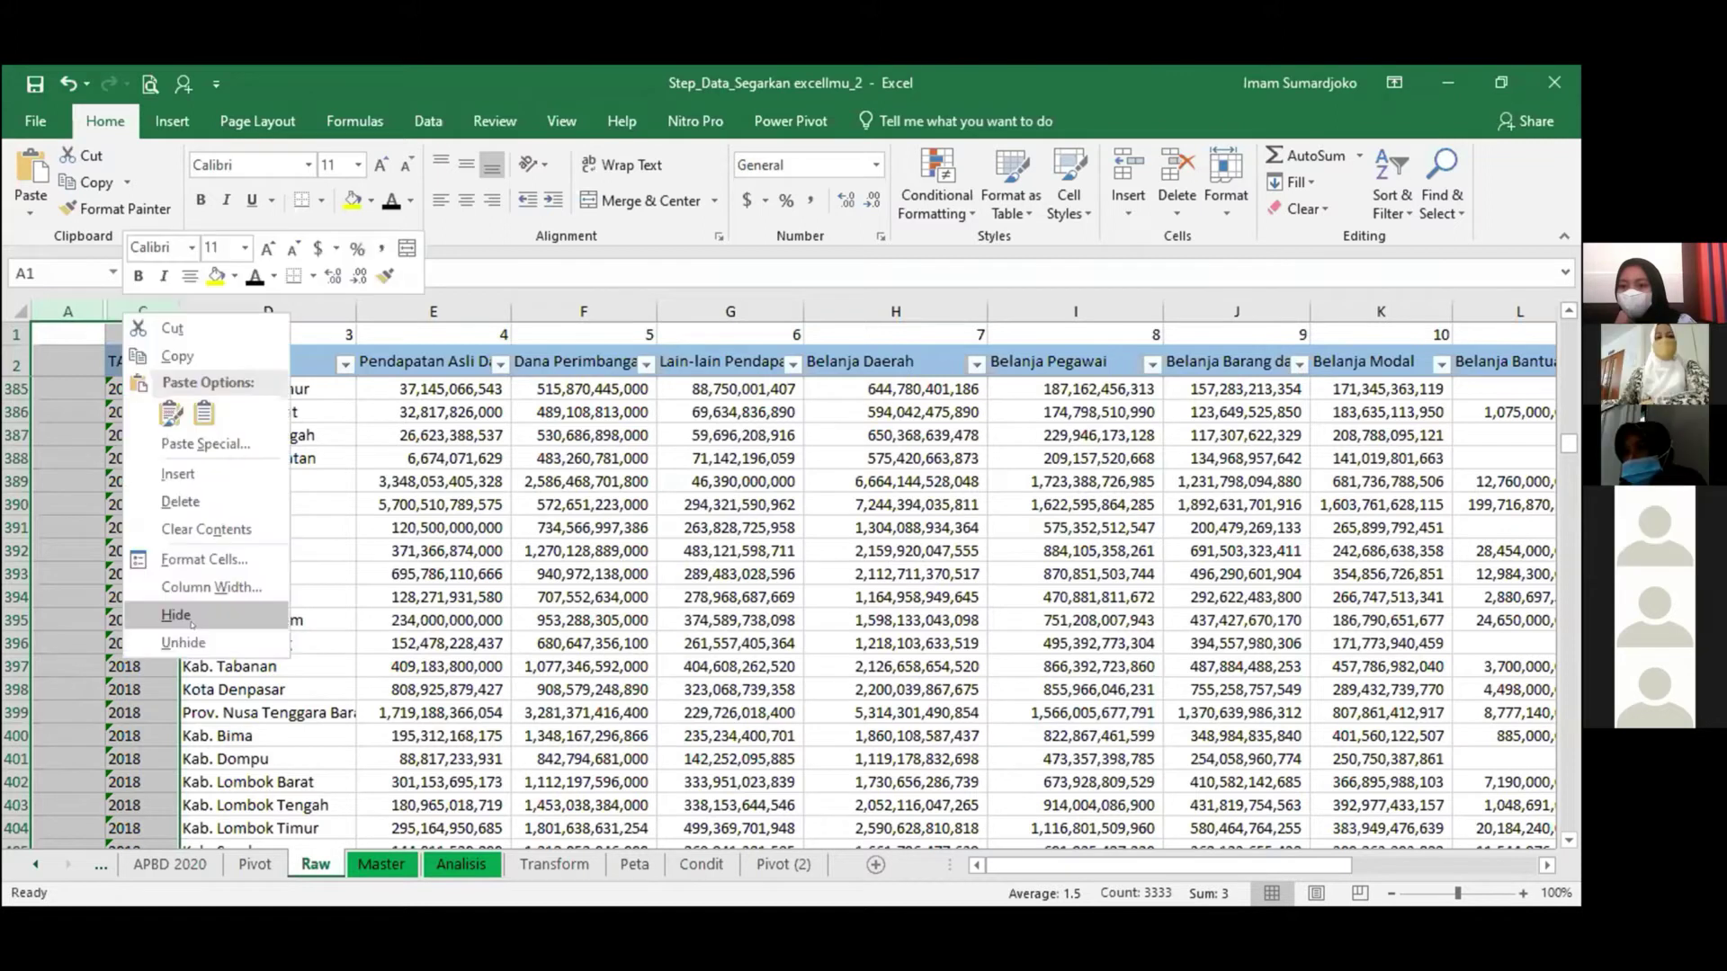
click(189, 641)
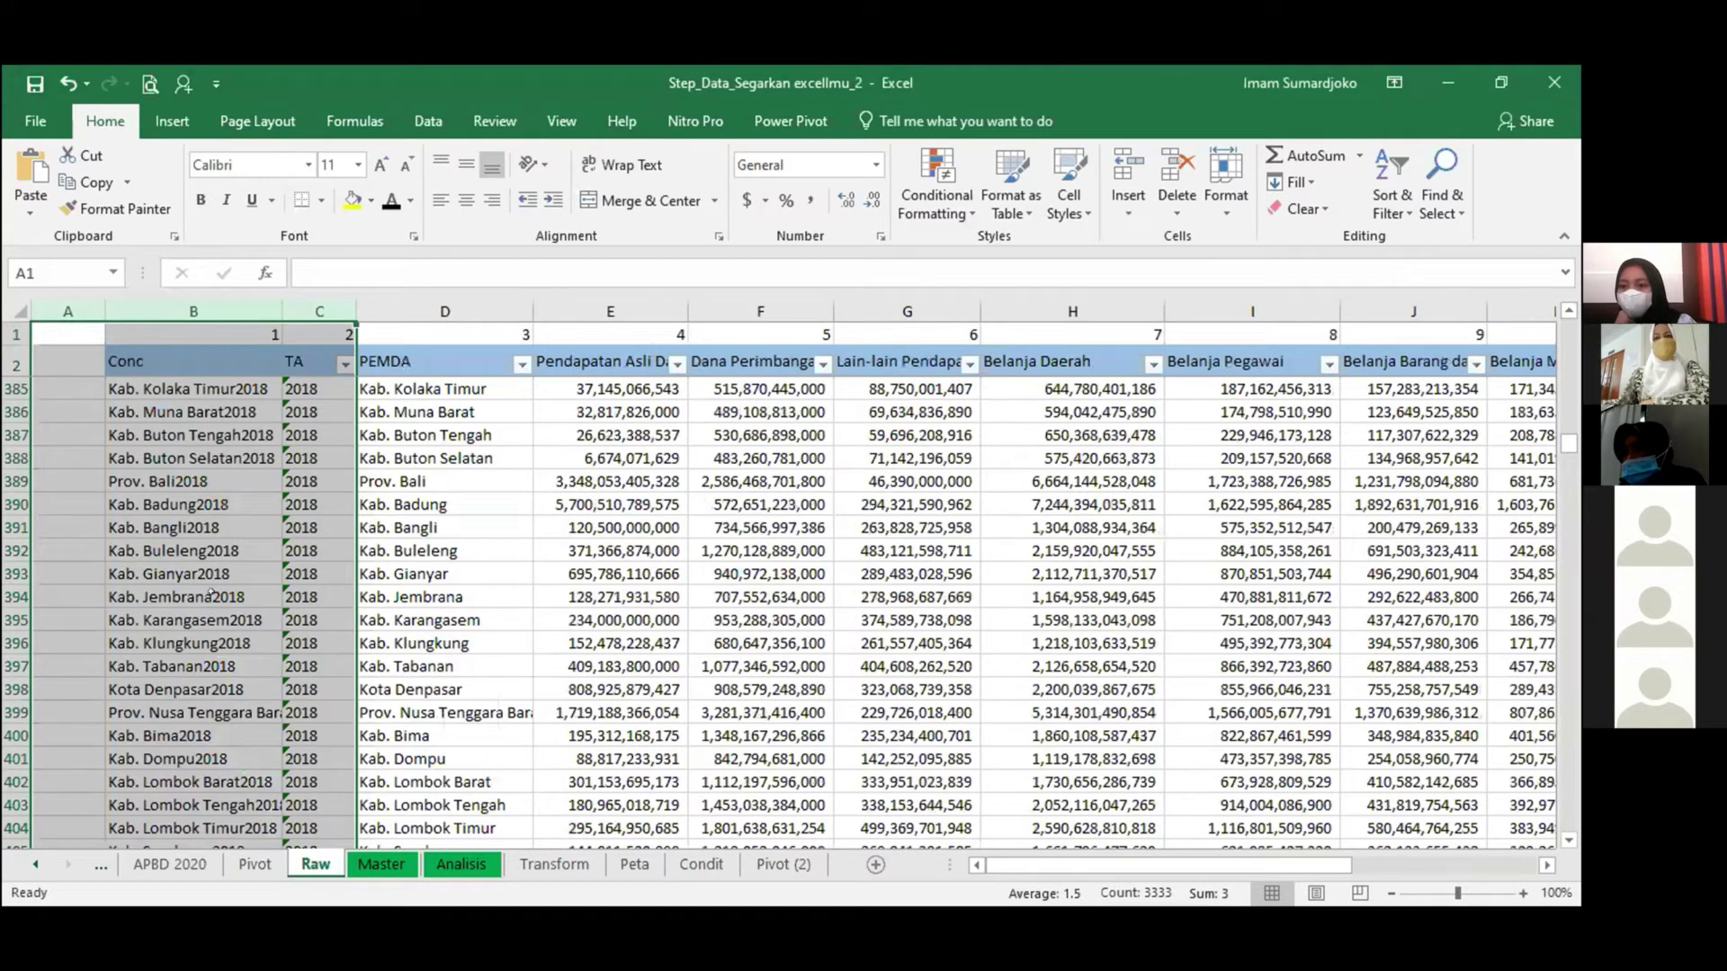
Examine the CONCATENATE formulas in the Conc column and the PEMDA and TA columns they combine.
click(193, 410)
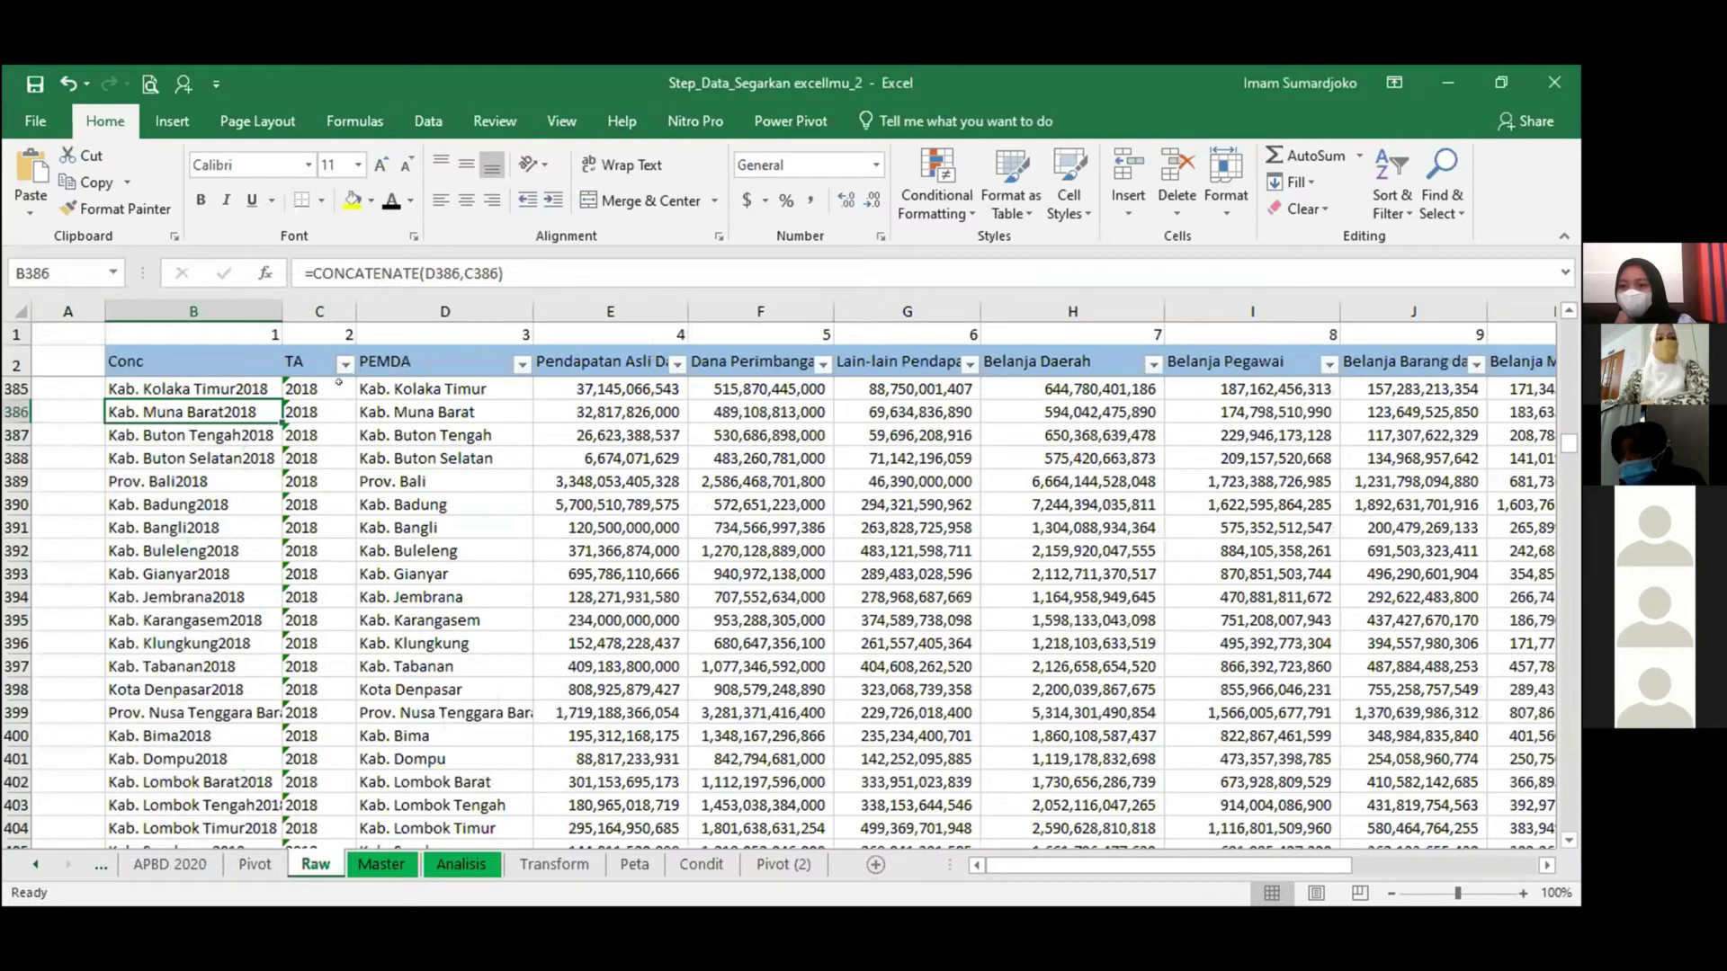
click(189, 385)
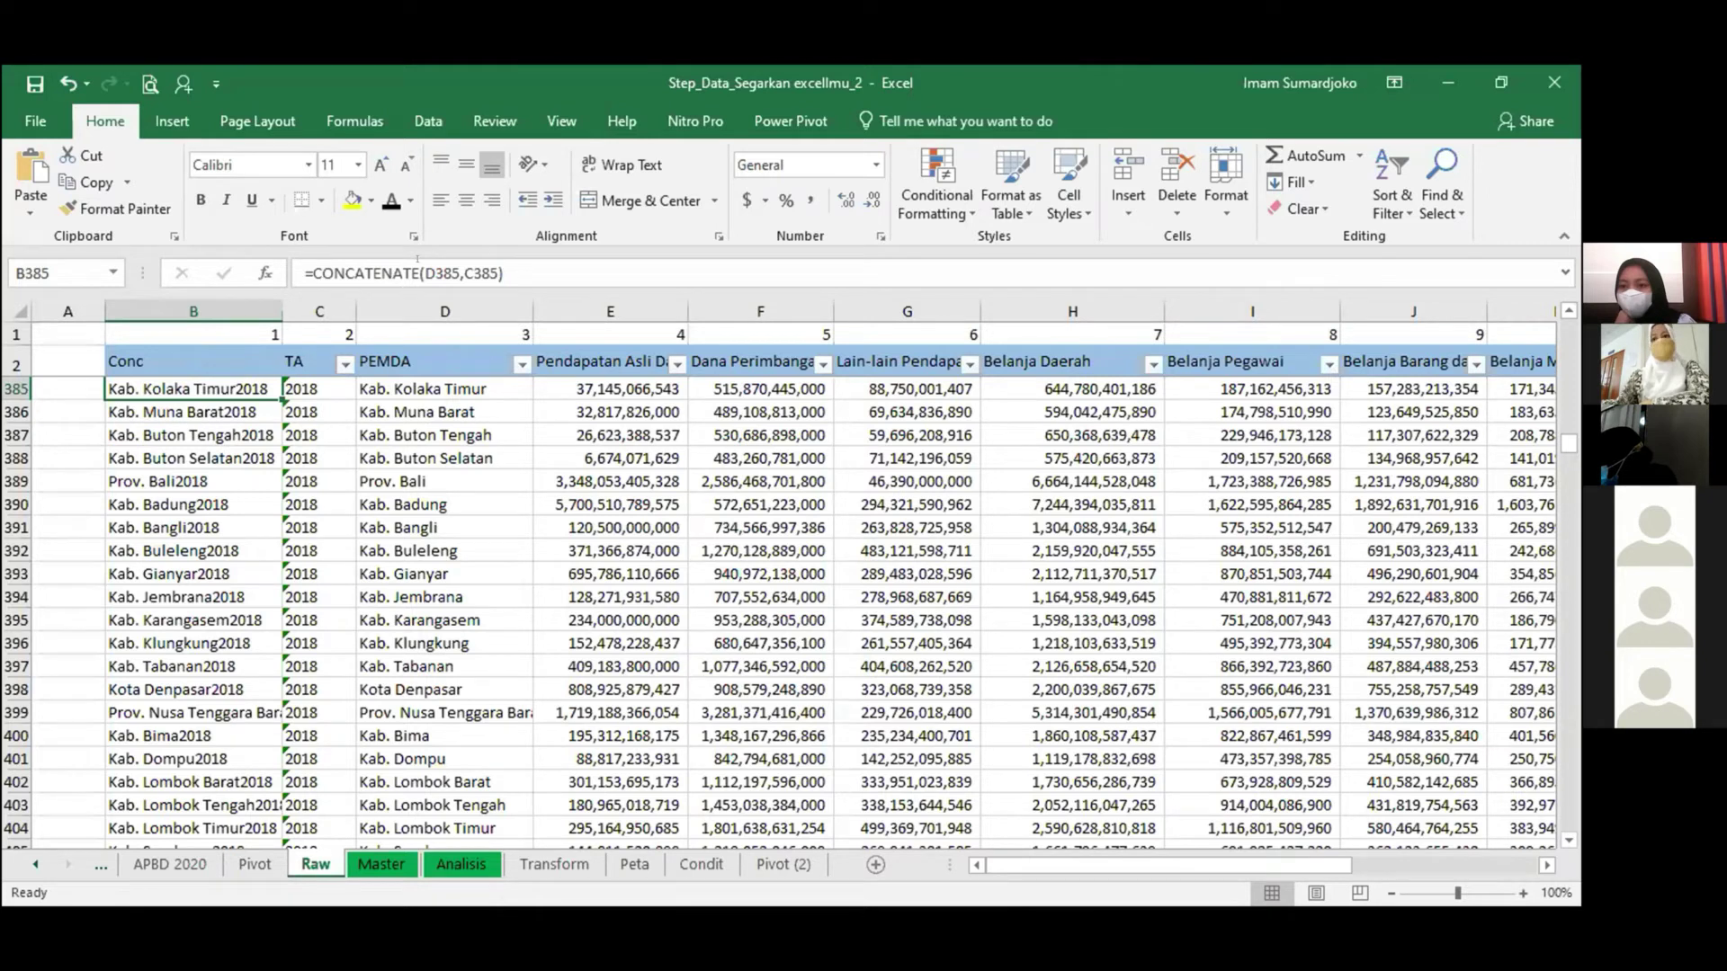
click(419, 311)
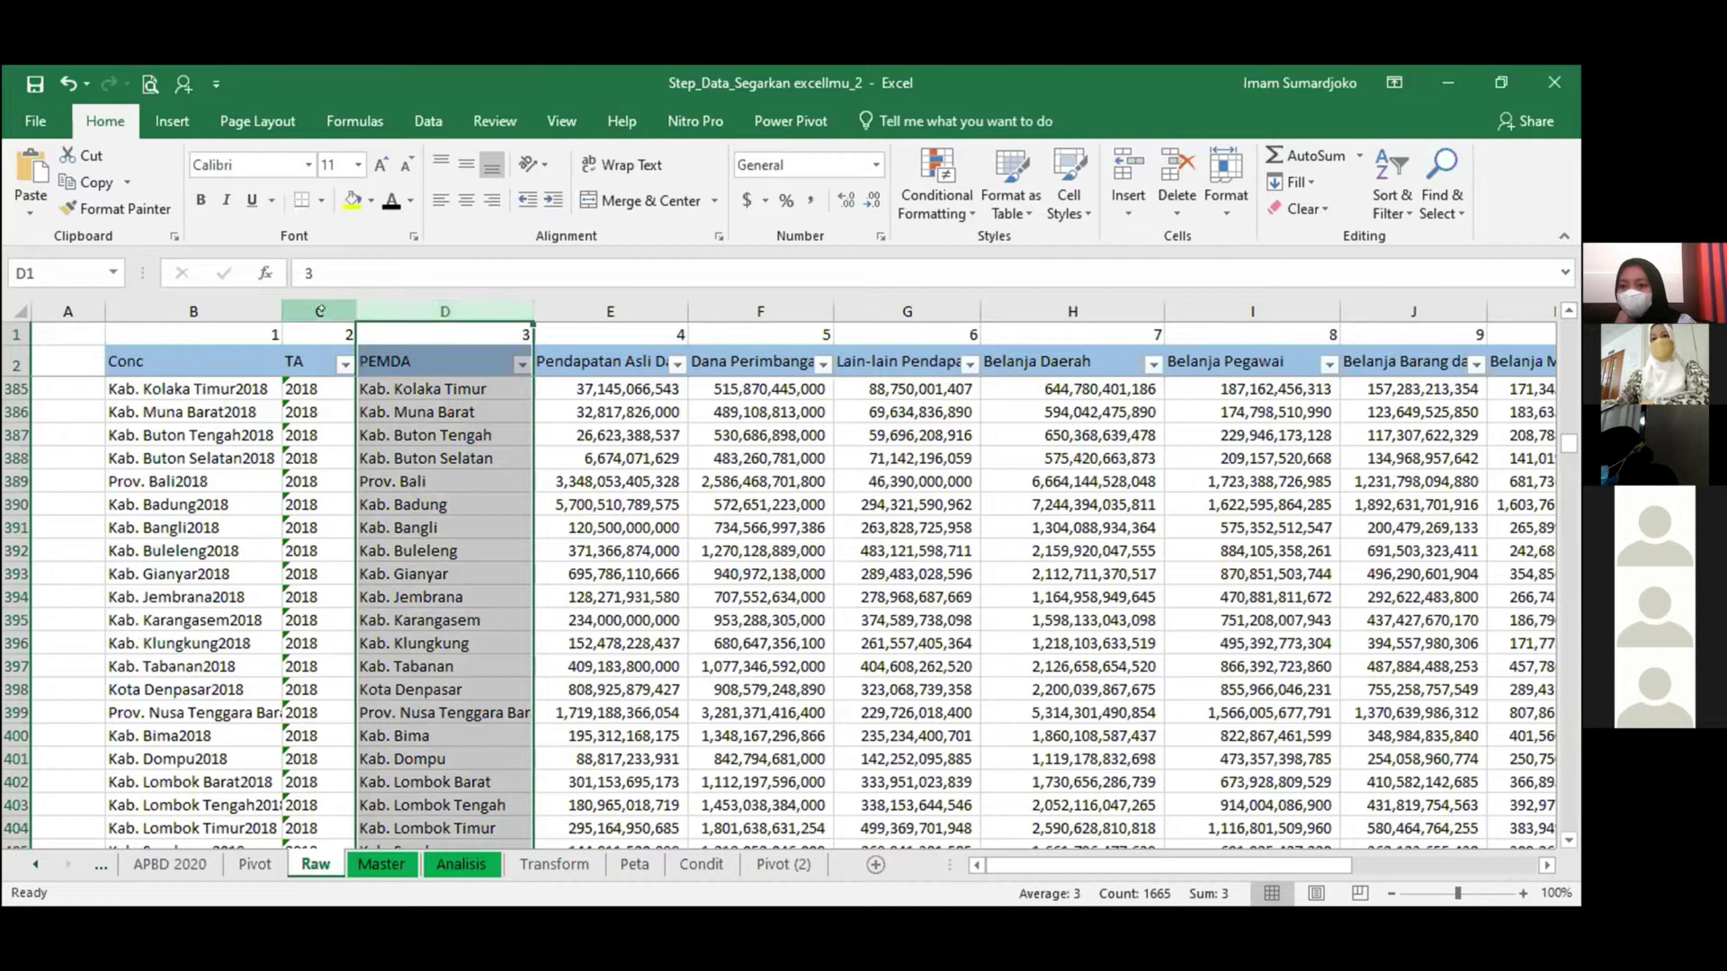
click(322, 297)
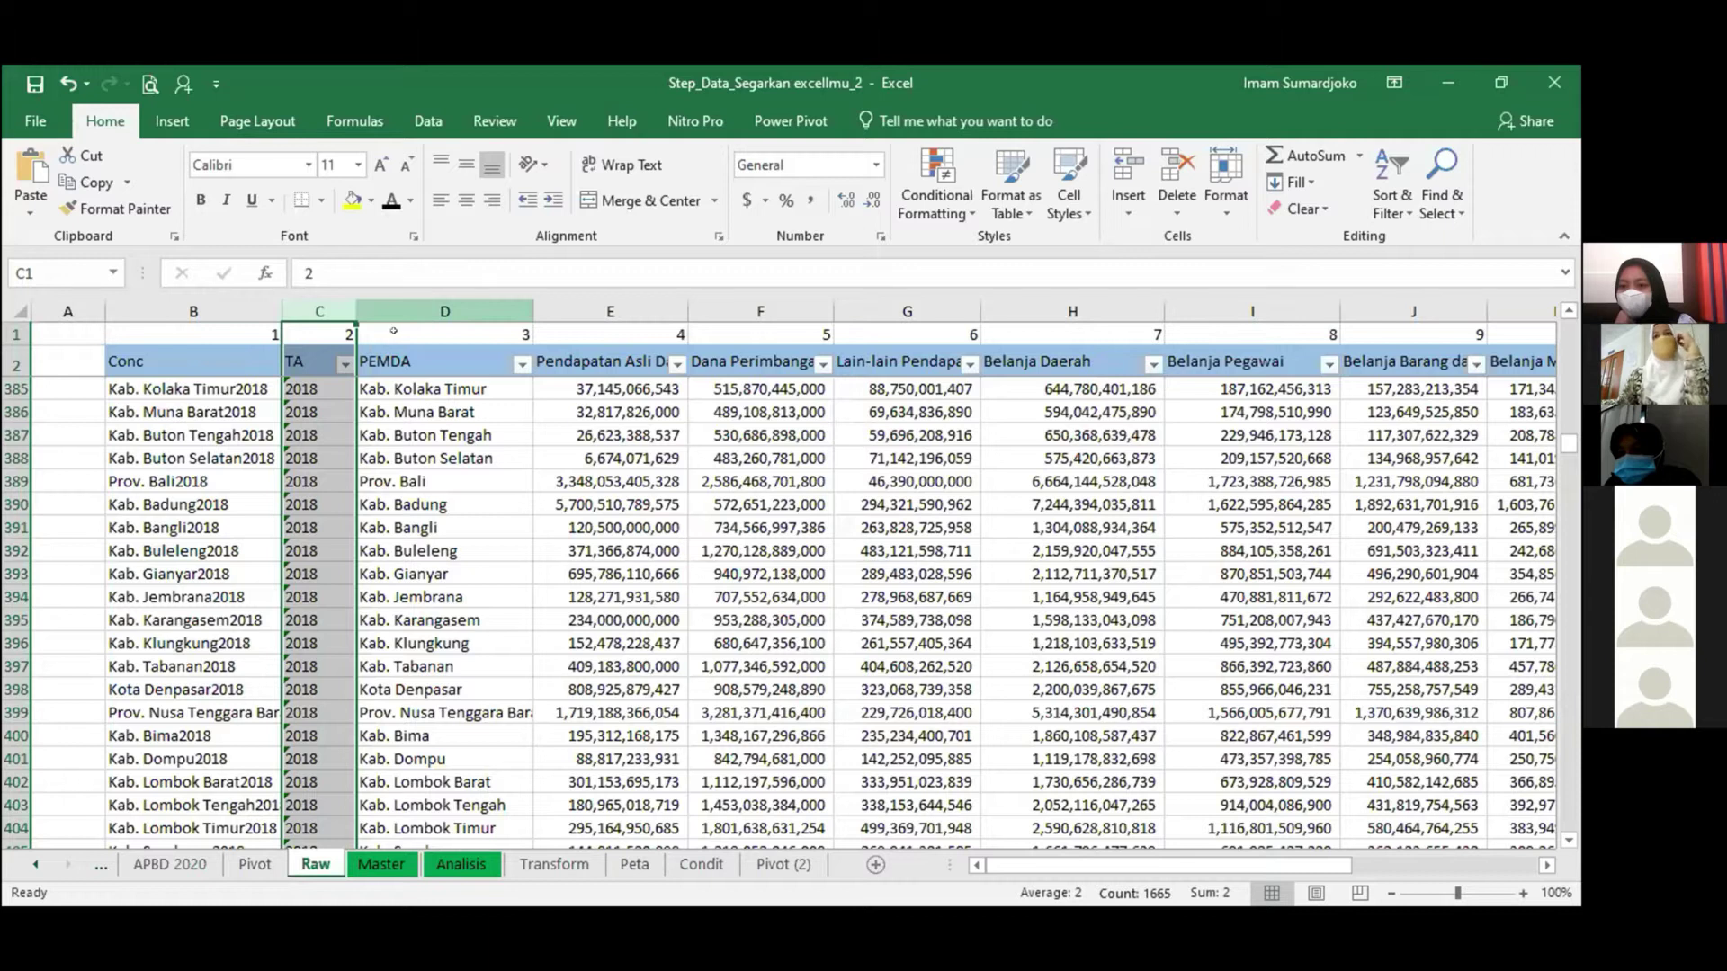
click(395, 385)
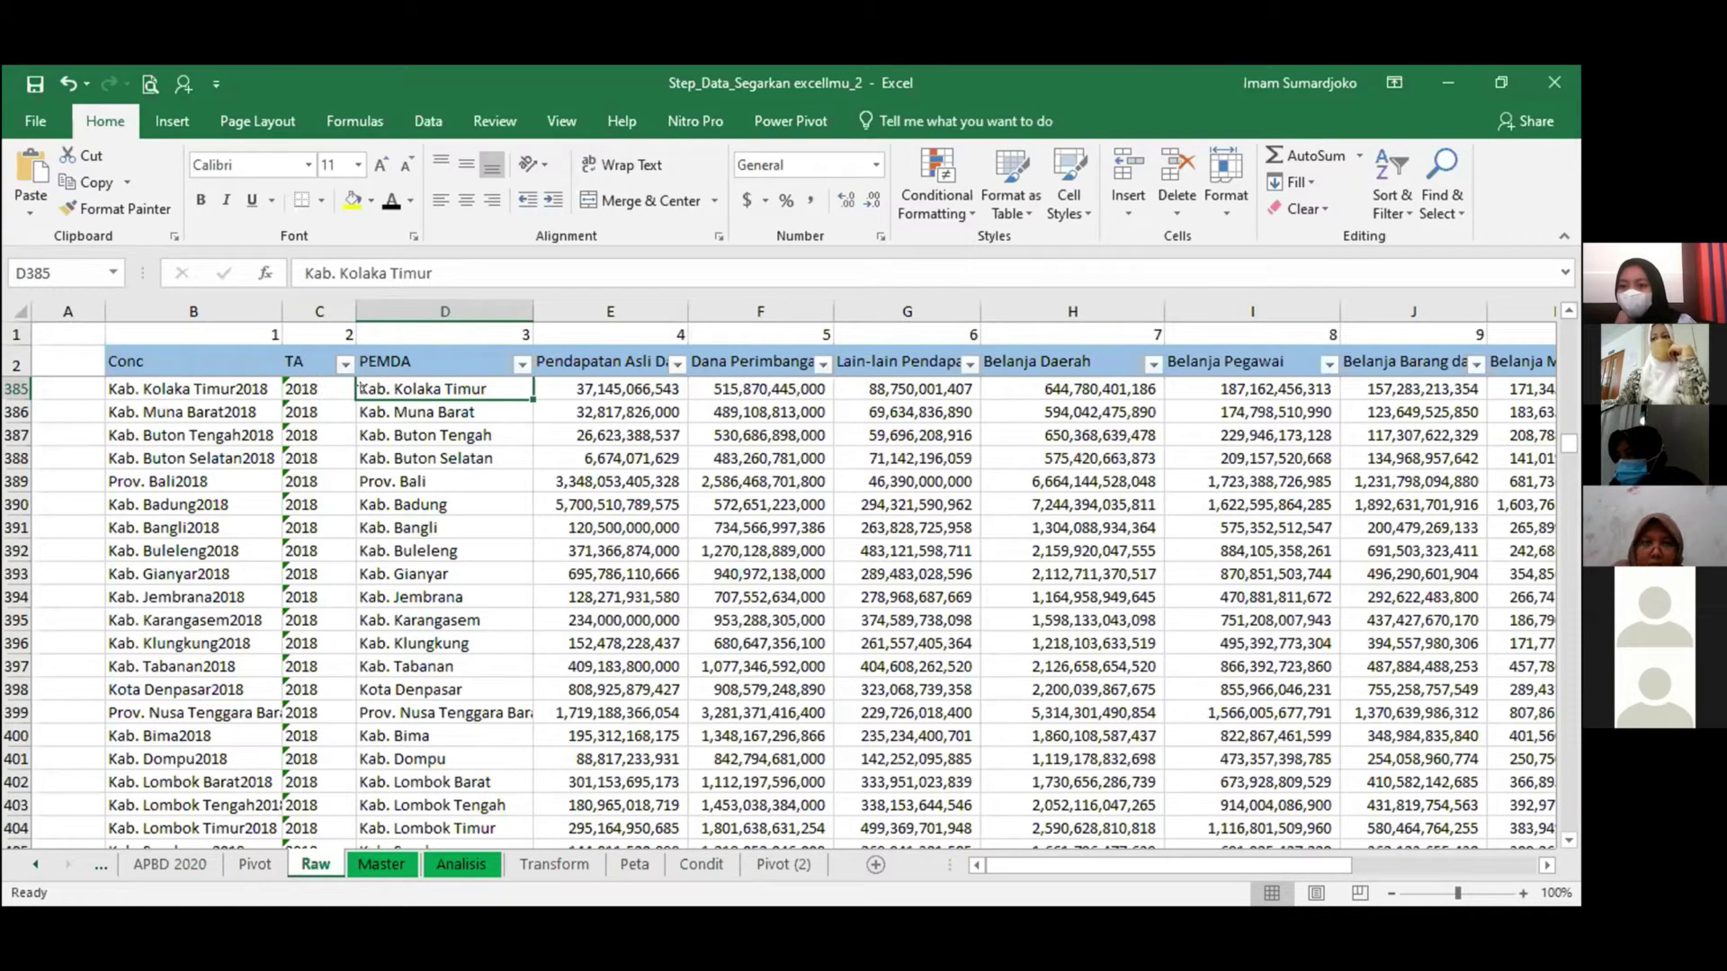
Rewrite the Conc formula in cell B385 as =CONCATENATE(C385,D385), putting the year before the region name.
click(229, 387)
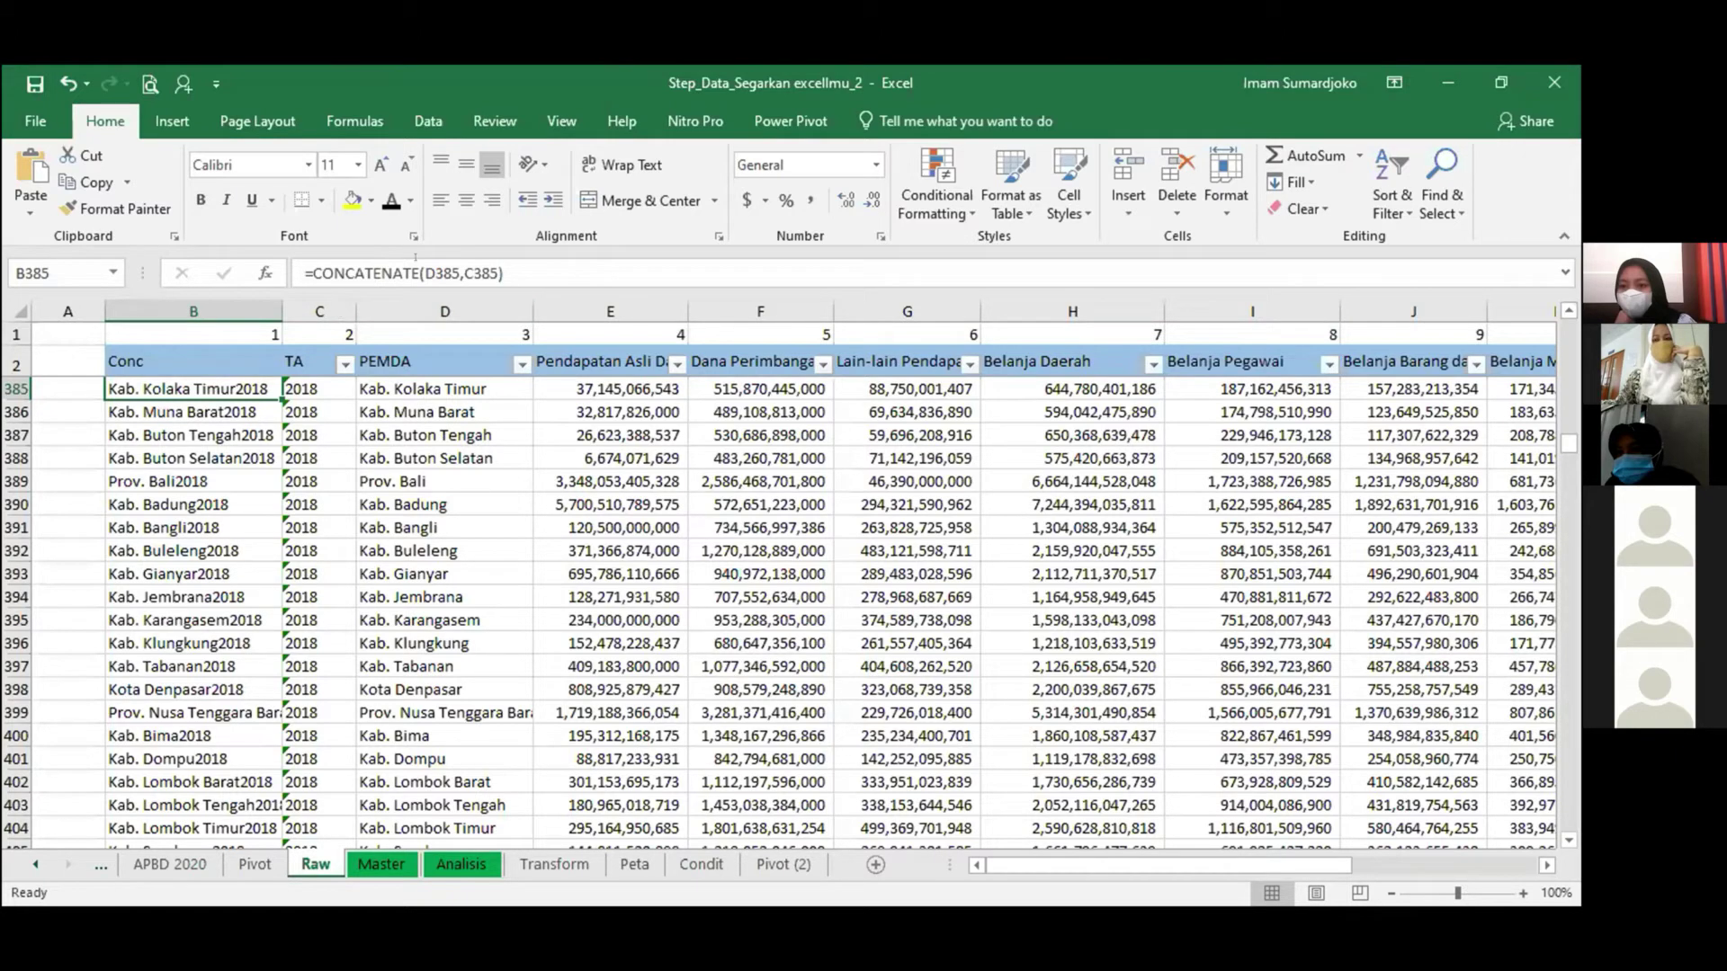
double_click(487, 265)
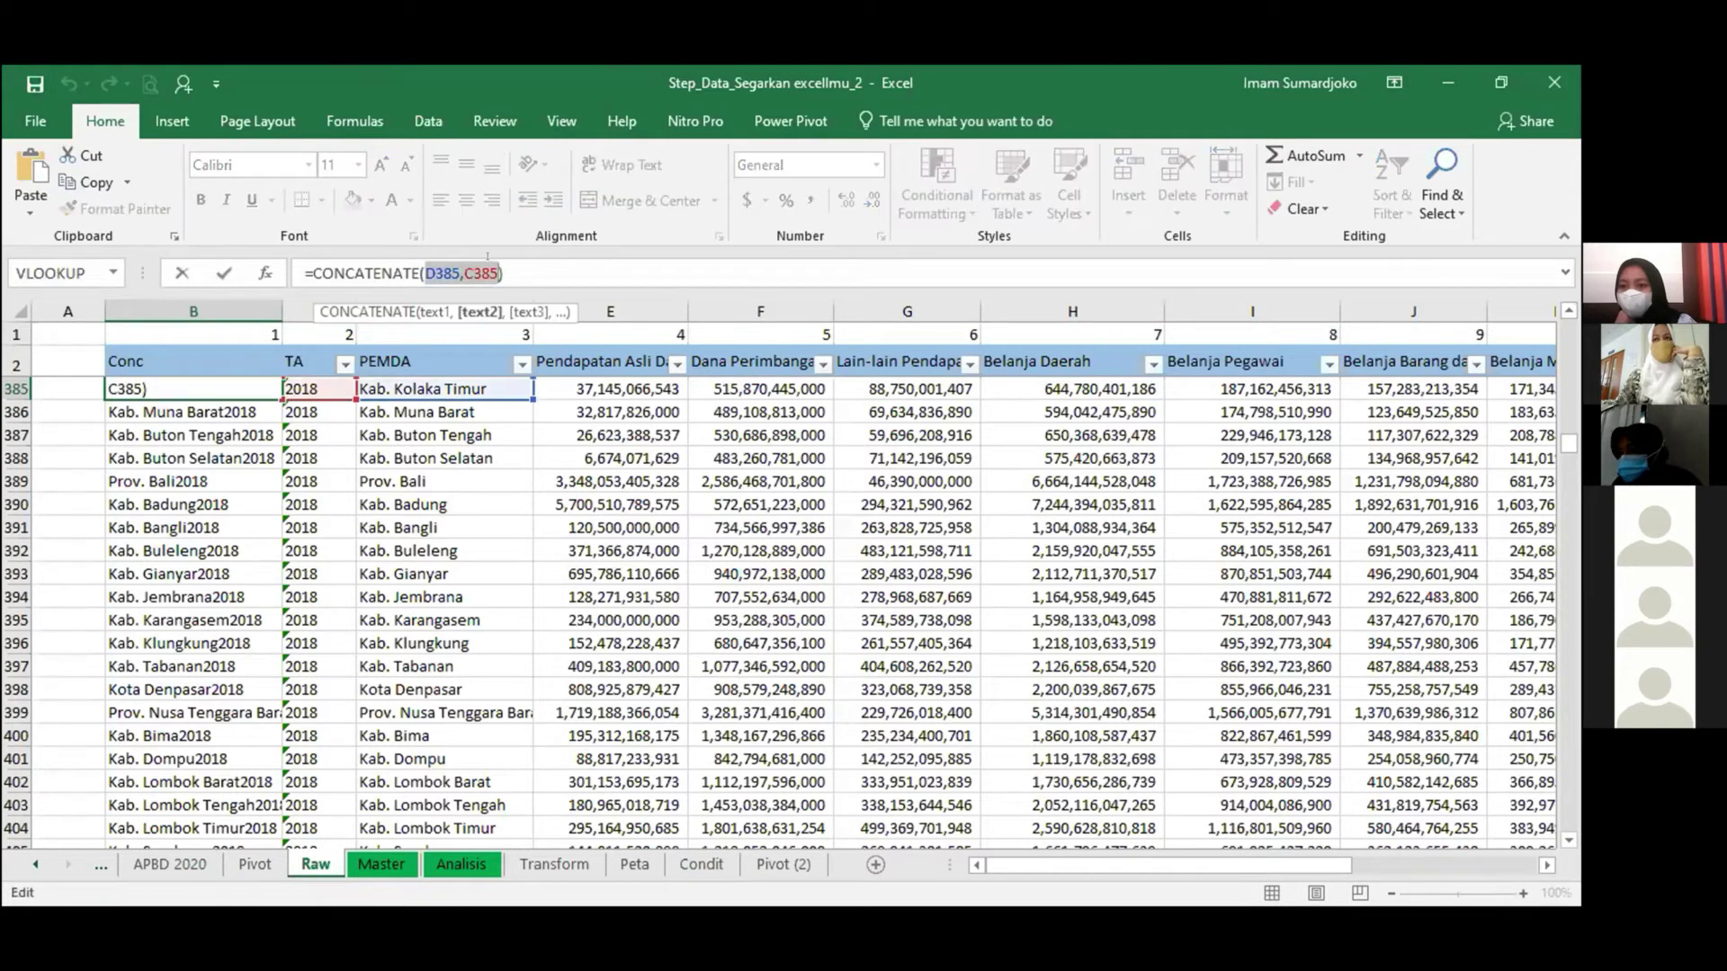
key(BackSpace)
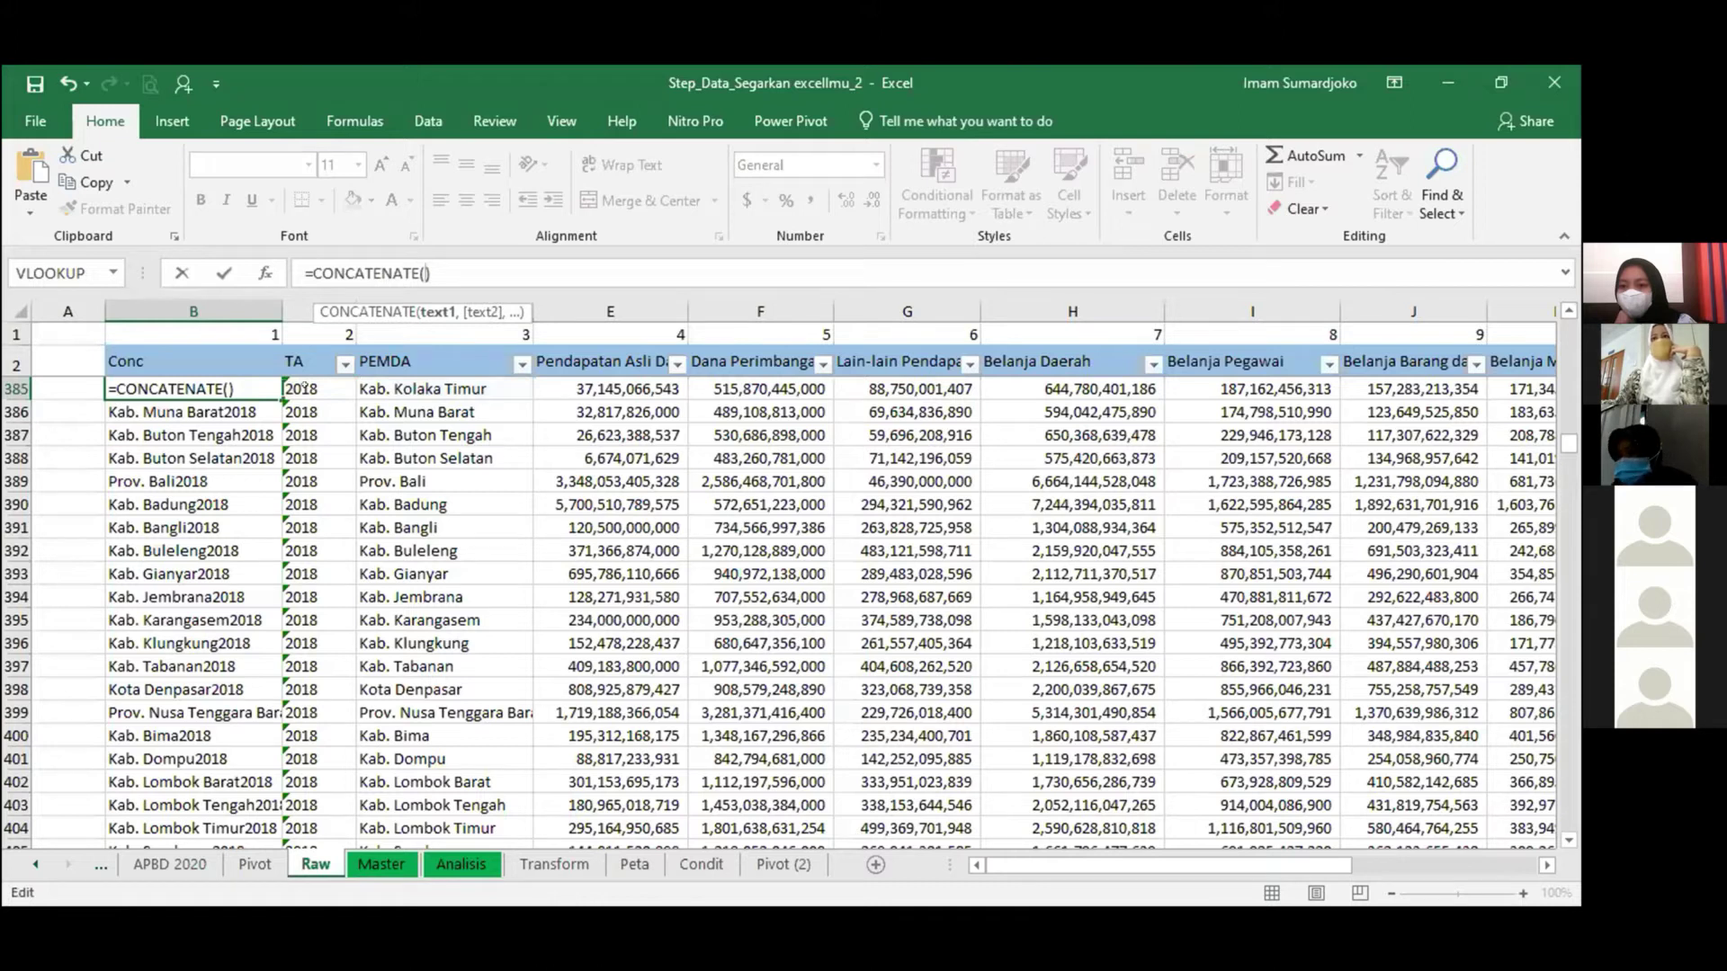
click(304, 385)
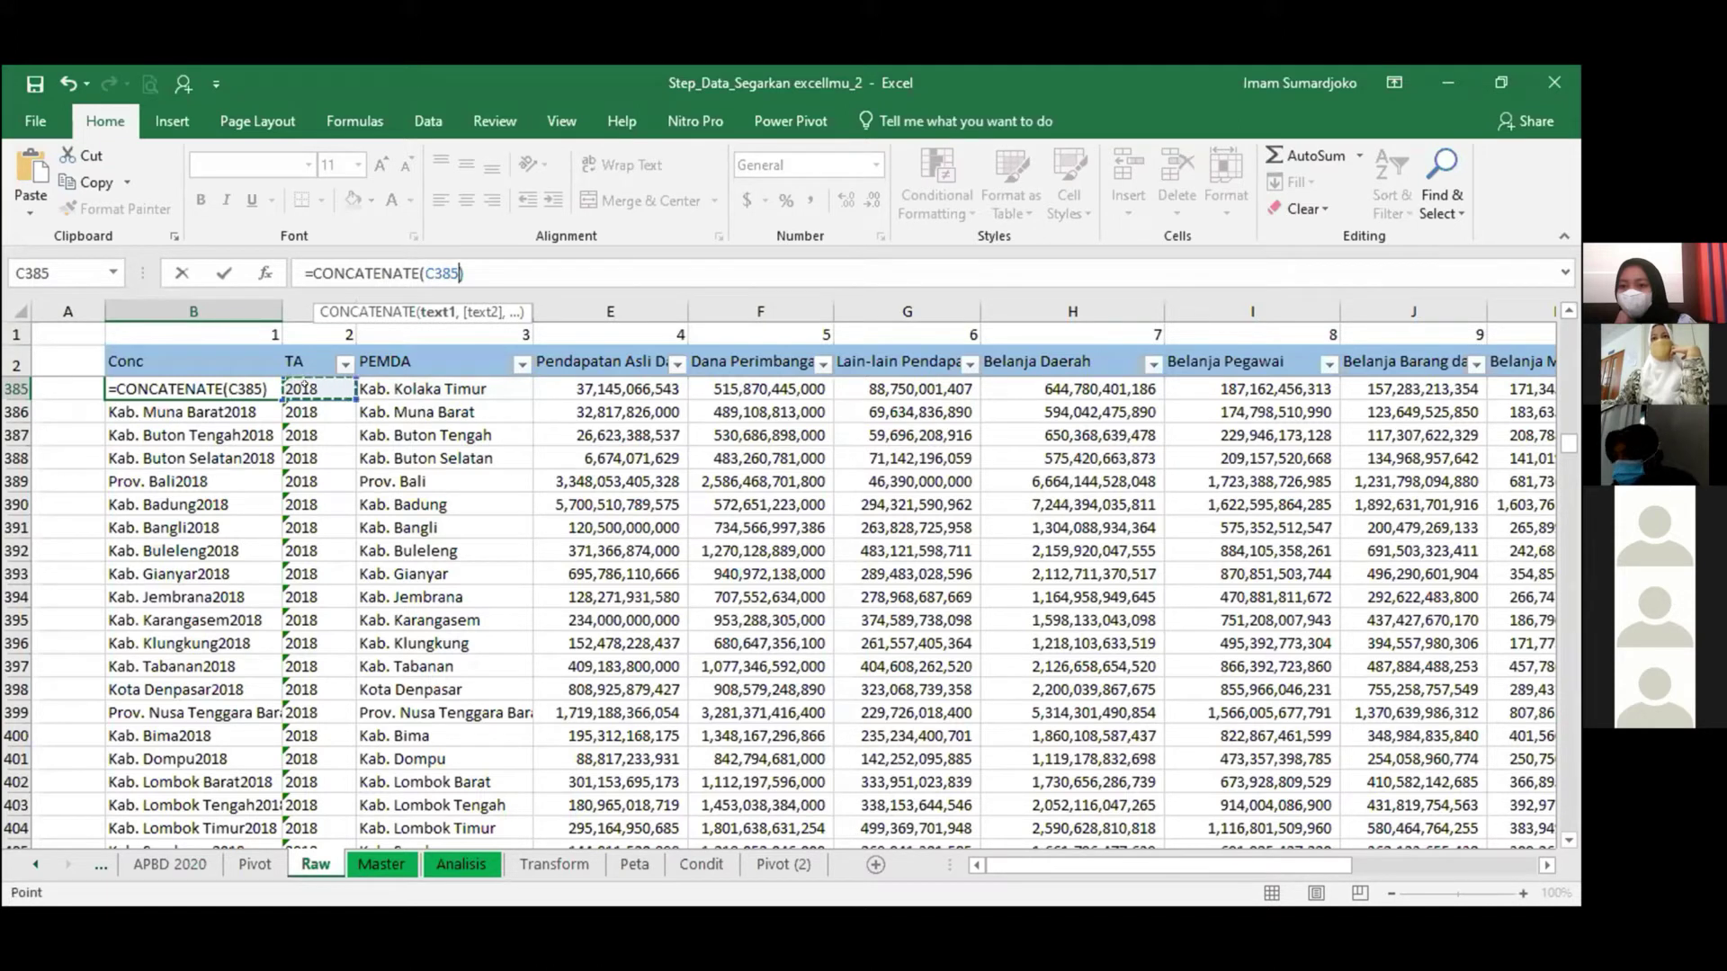
text(,)
click(437, 387)
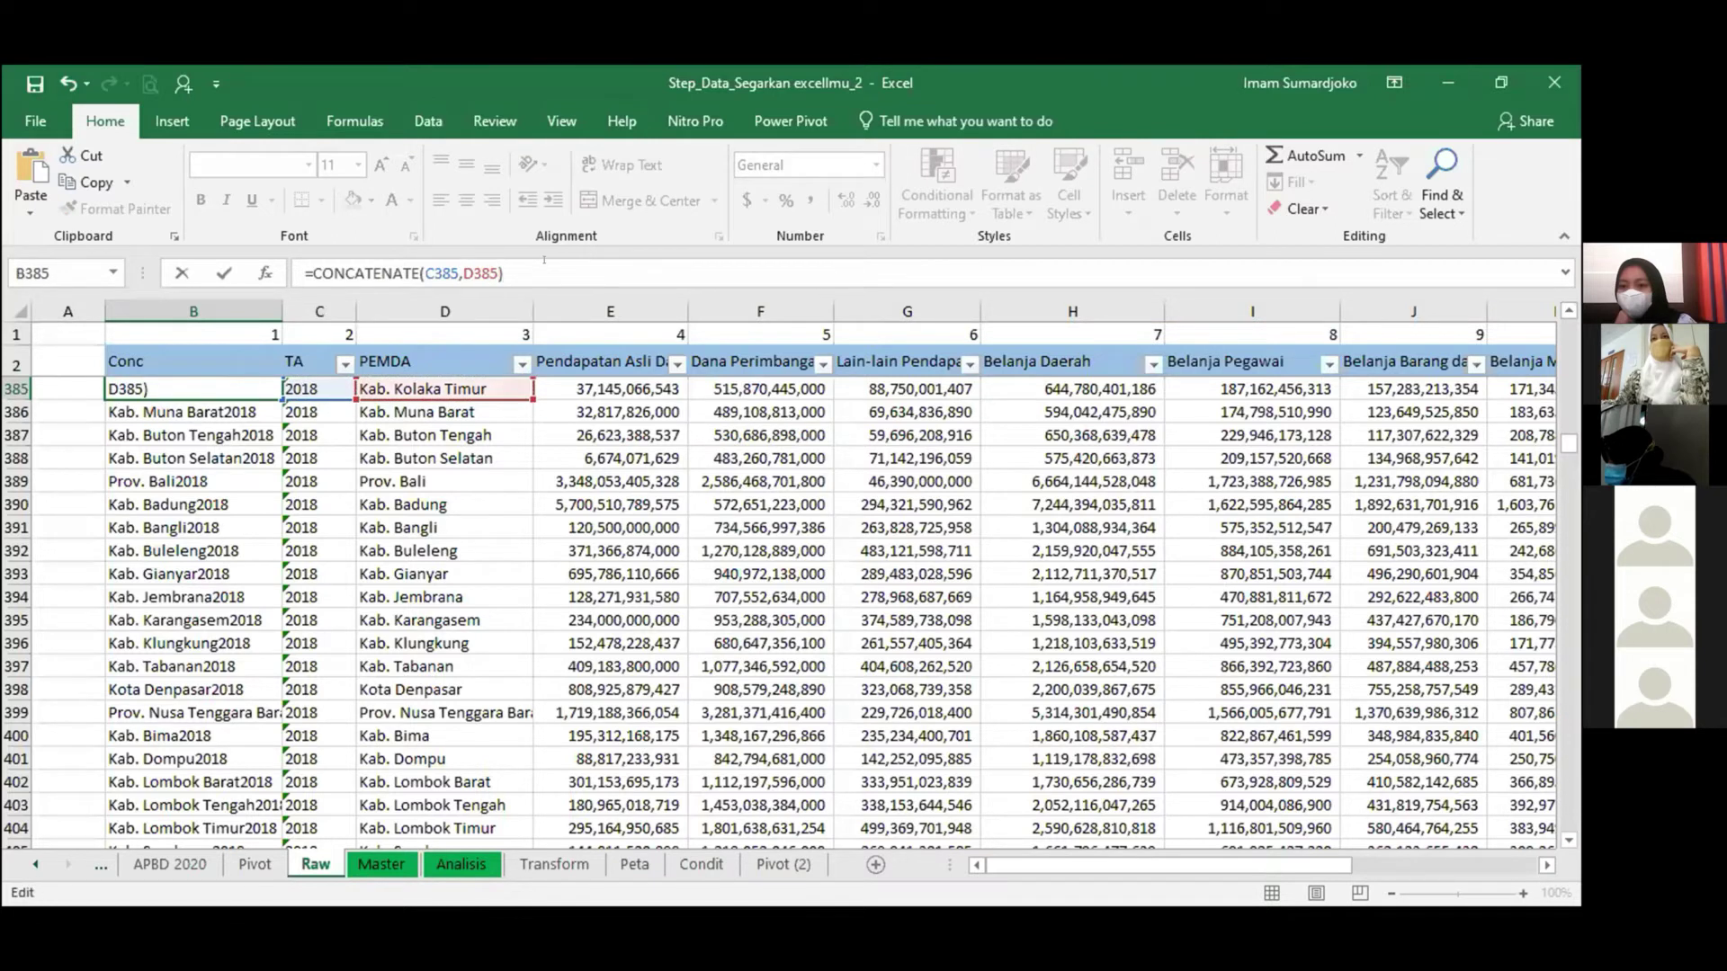
key(Return)
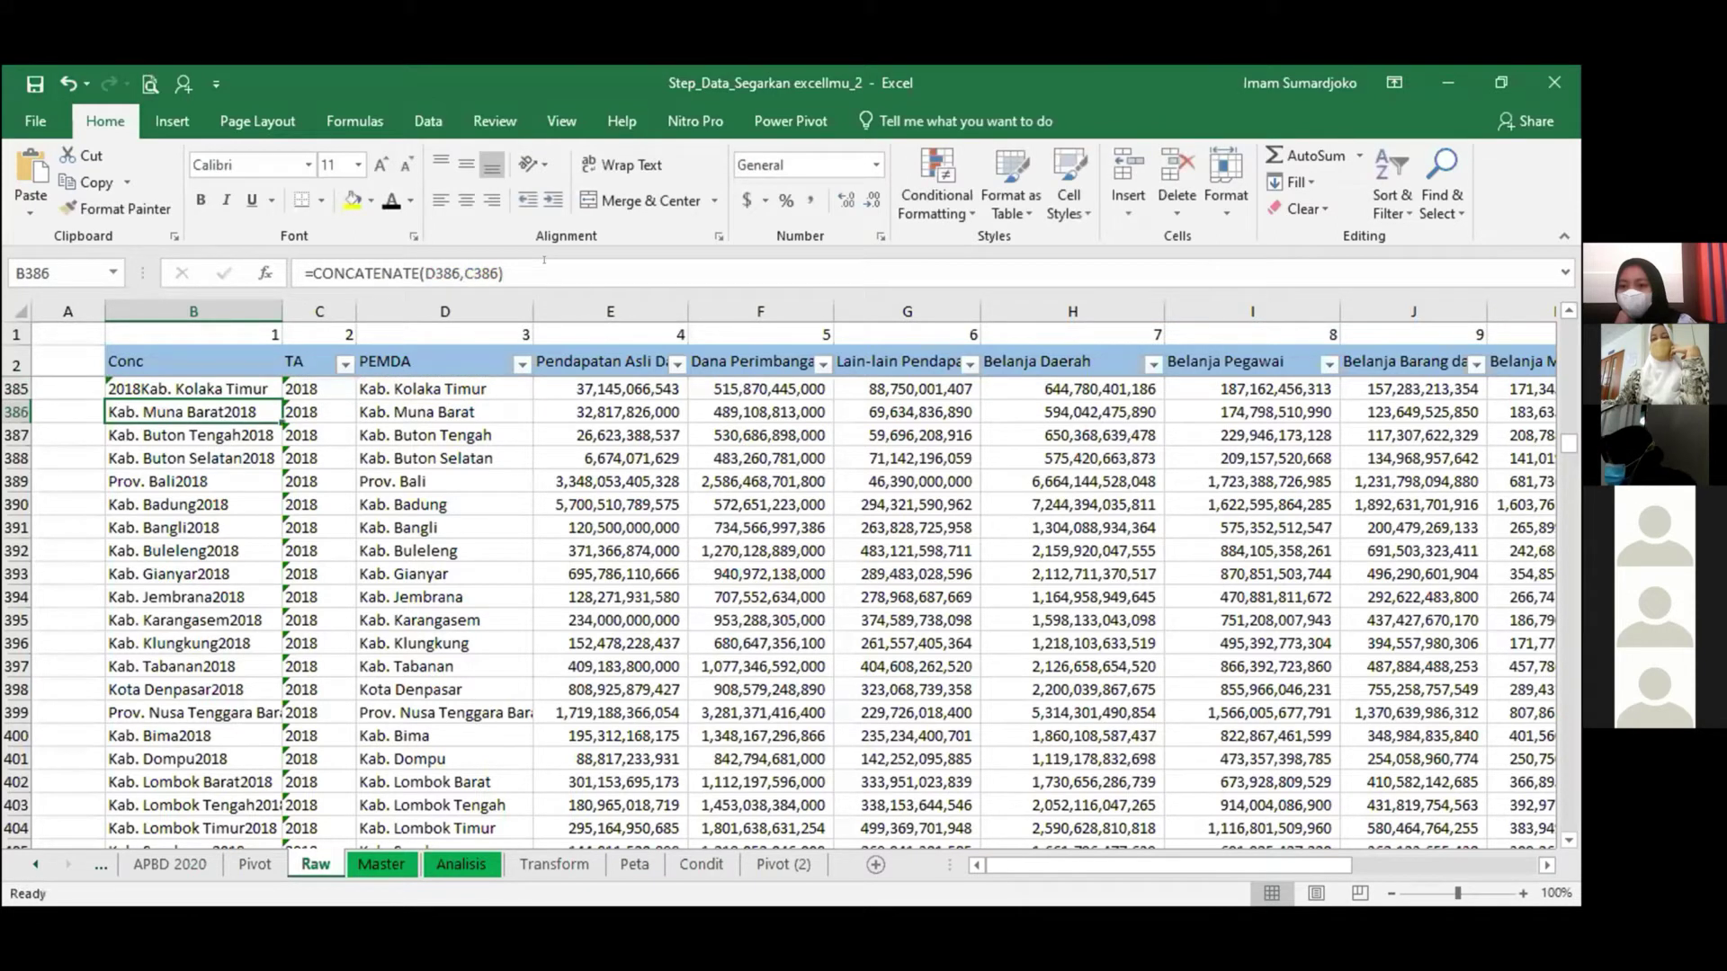
Review the first CONCATENATE argument in cell B385 and undo the last change to its formula.
key(Up)
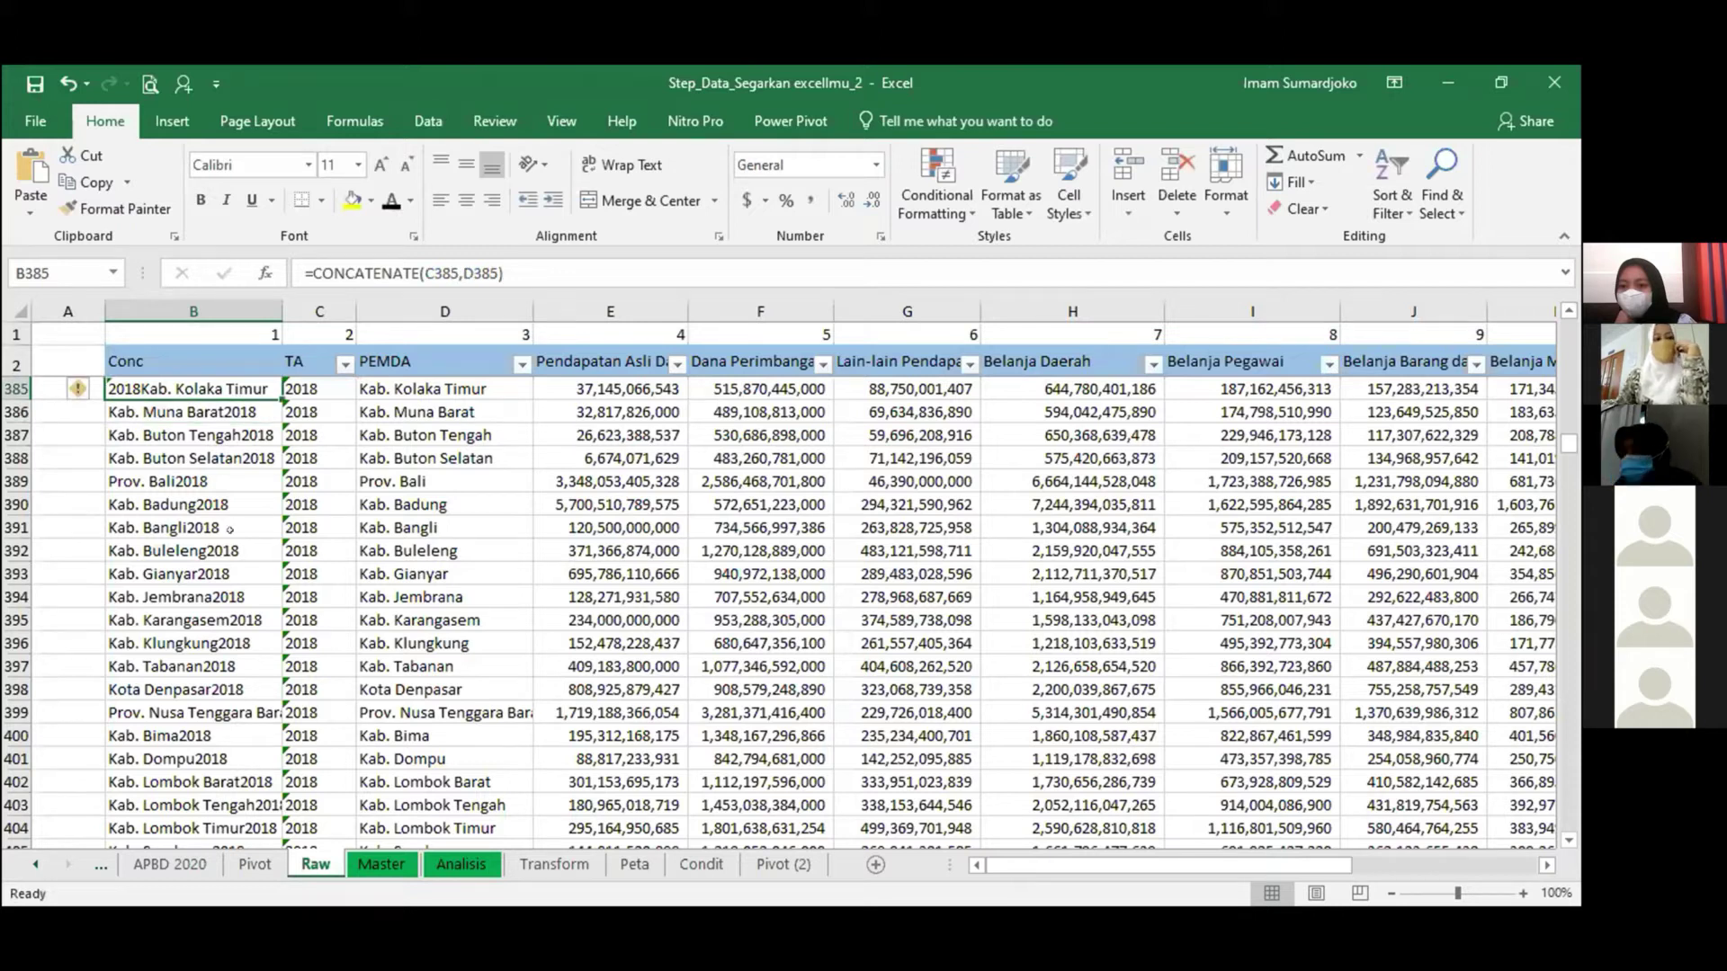
drag(424, 262, 454, 261)
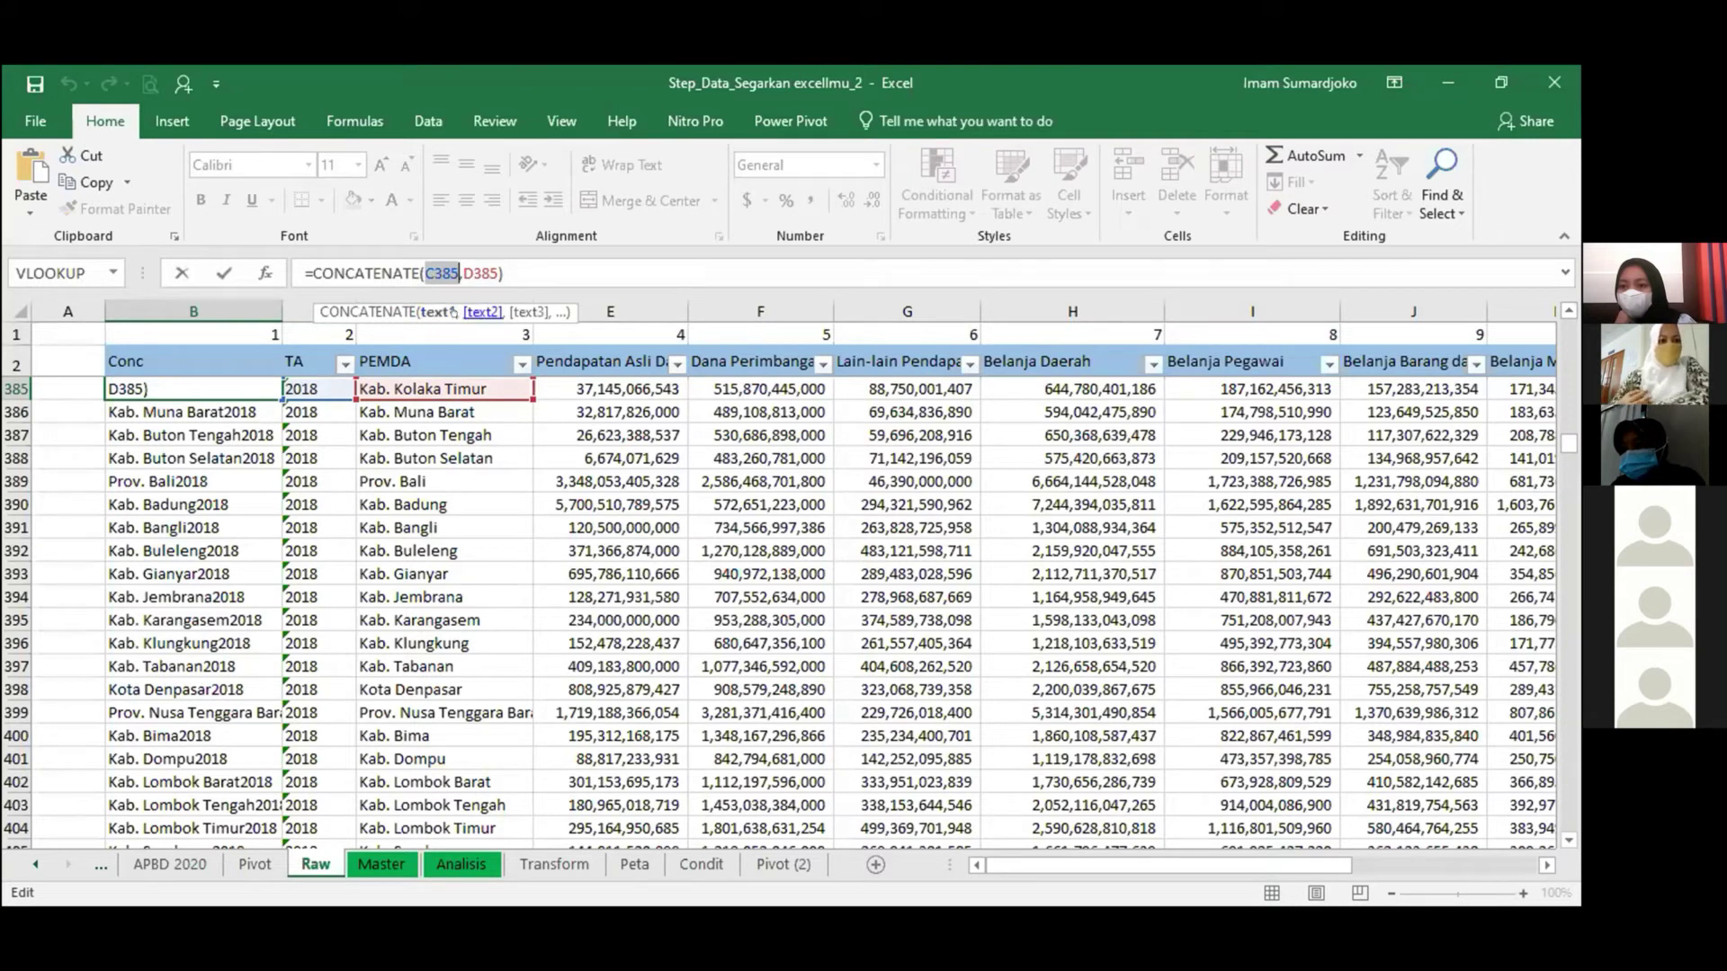
key(ctrl+Return)
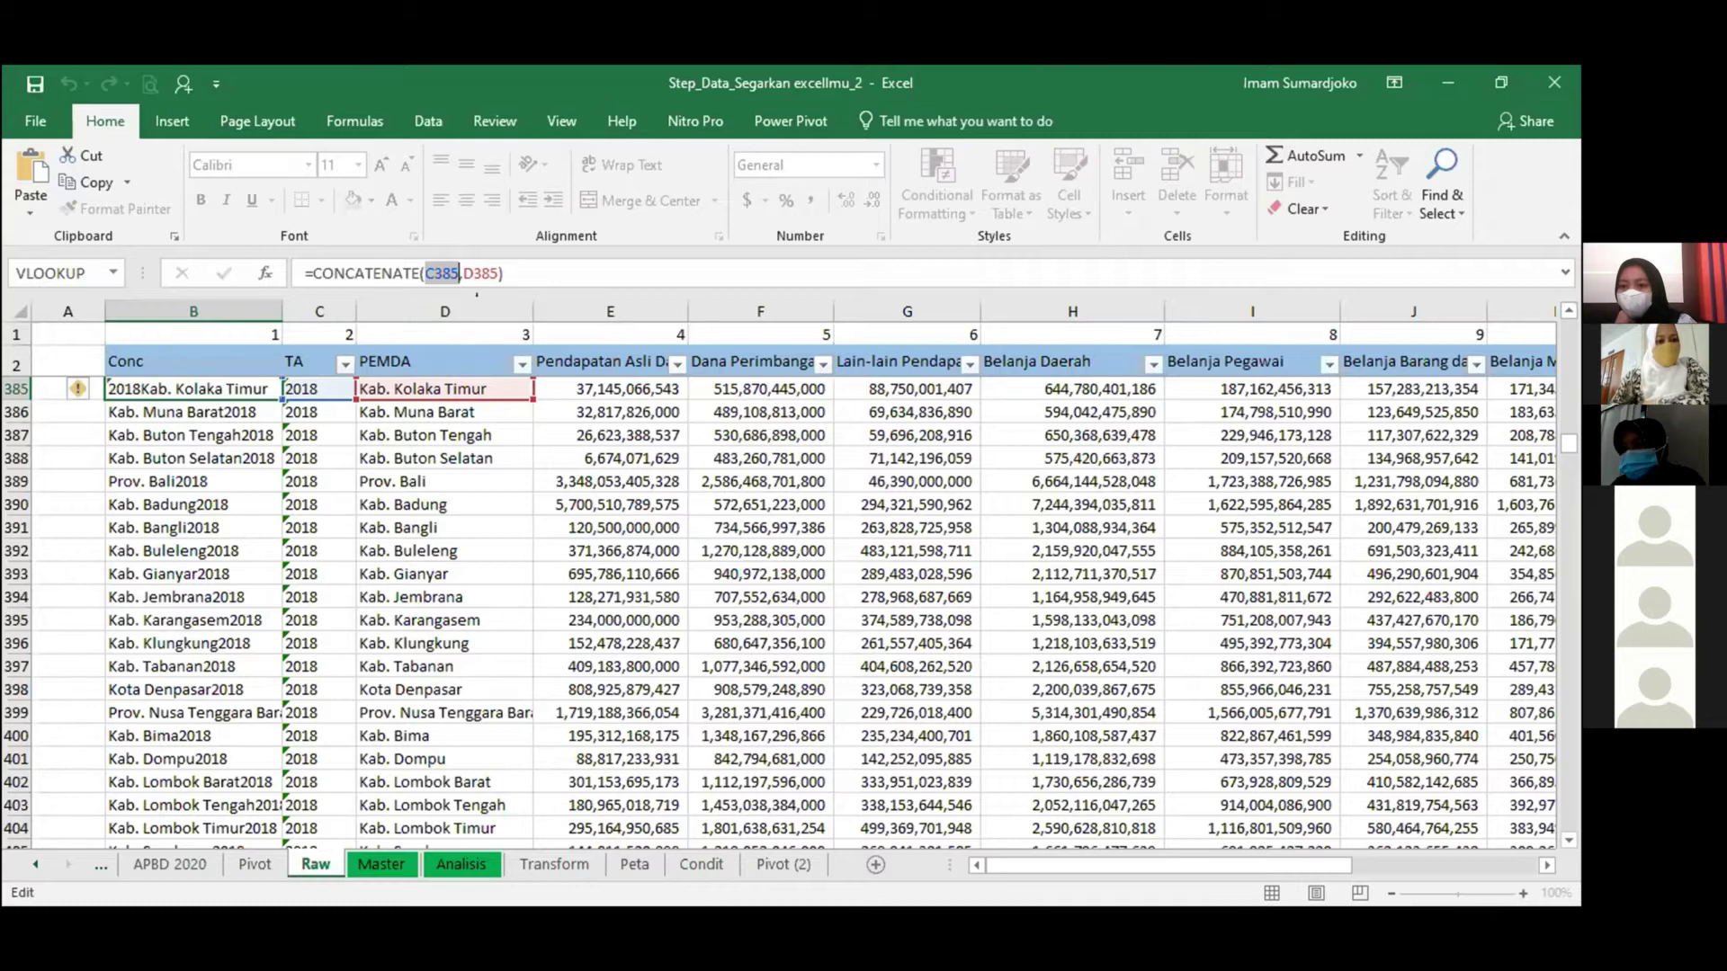
key(ctrl+z)
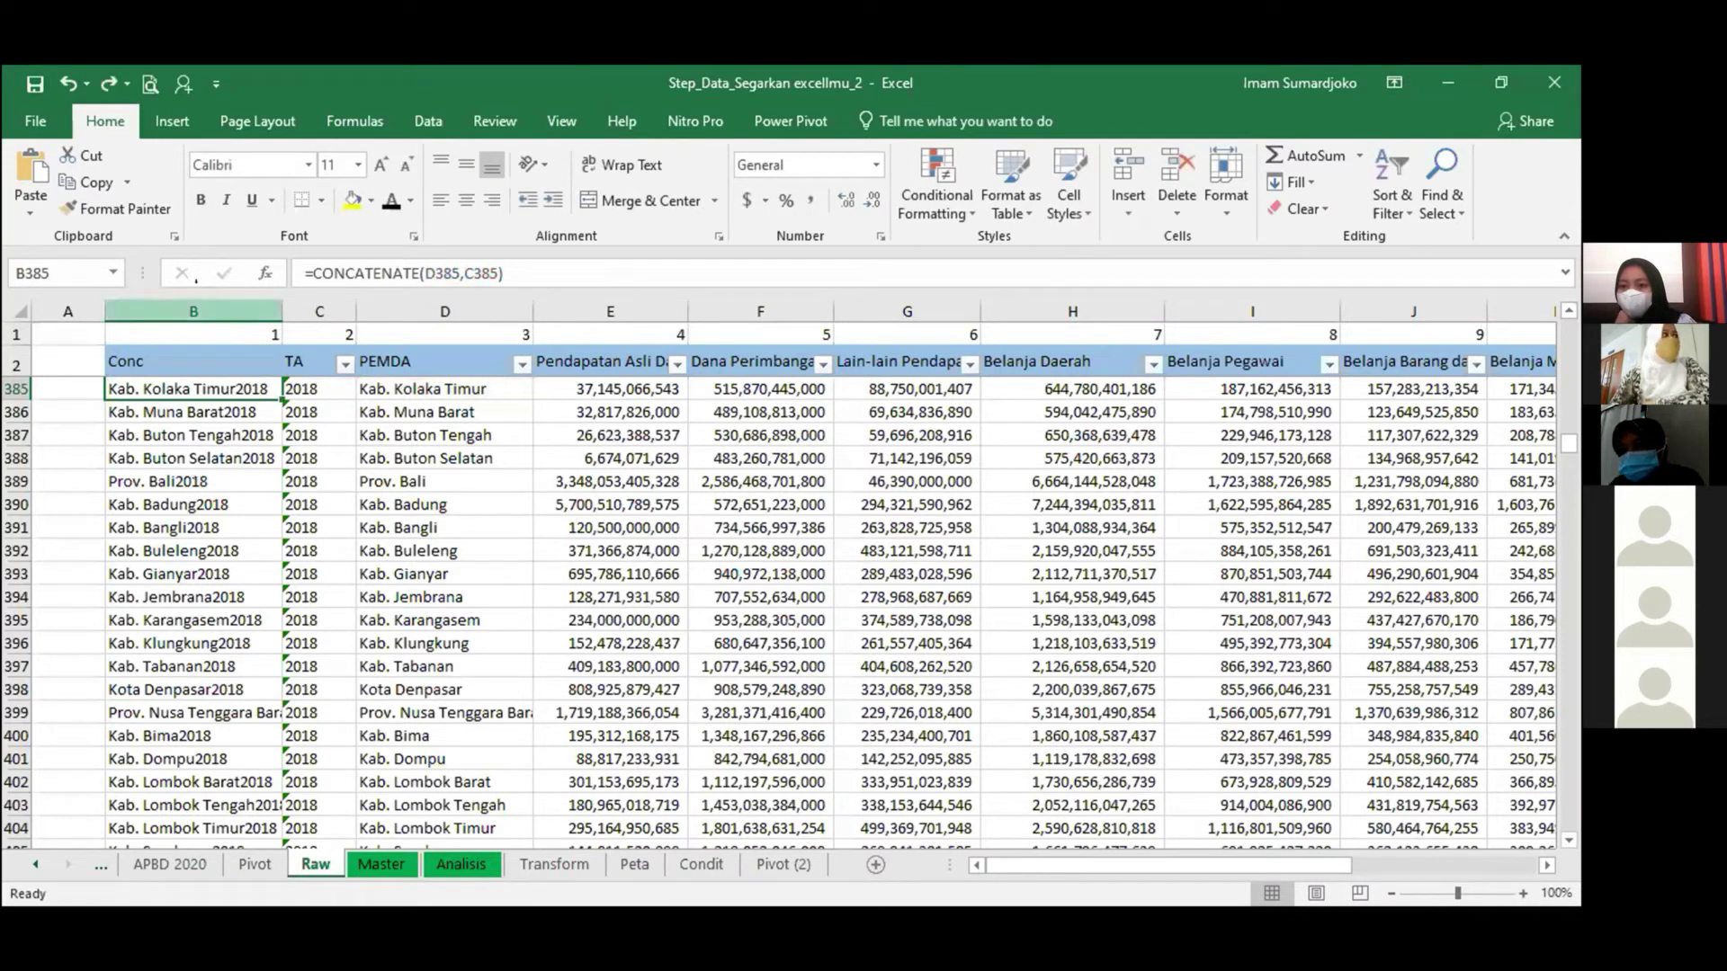
Hide the Conc column B in the Raw sheet.
click(194, 311)
right_click(216, 311)
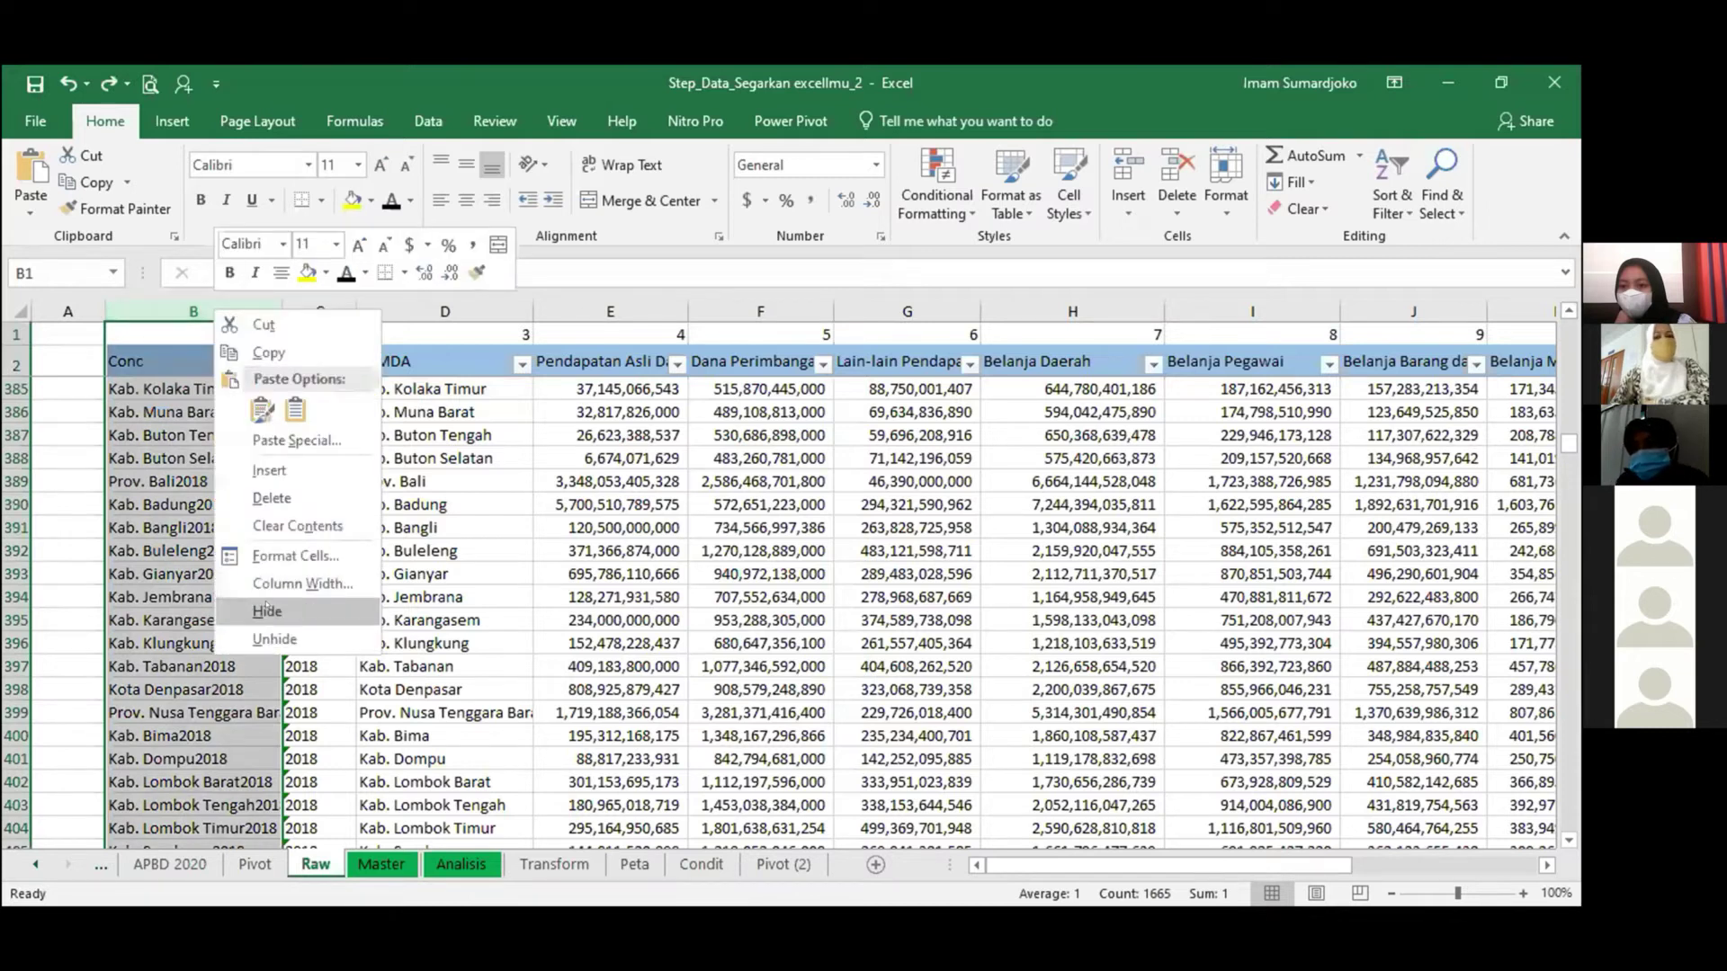
click(266, 611)
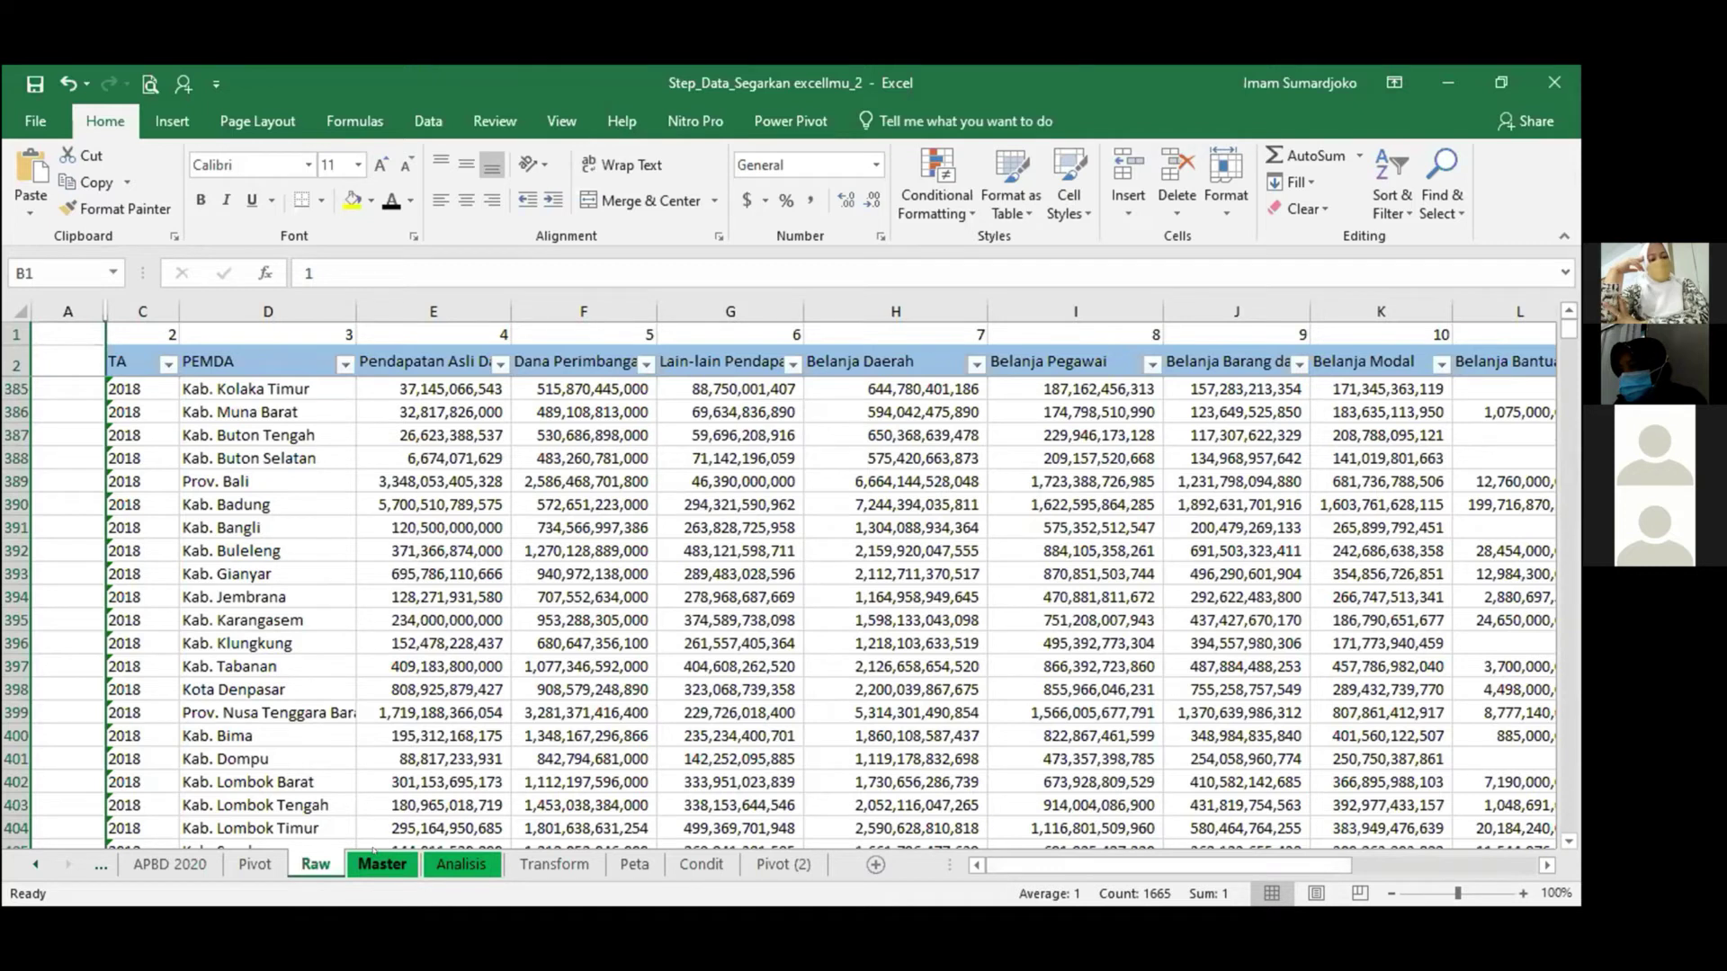
Examine the Master sheet's budget table, its income and expenditure column charts, and the STRUKTUR APBD doughnut chart.
click(373, 853)
scroll(526, 622, down, 2)
scroll(526, 622, up, 2)
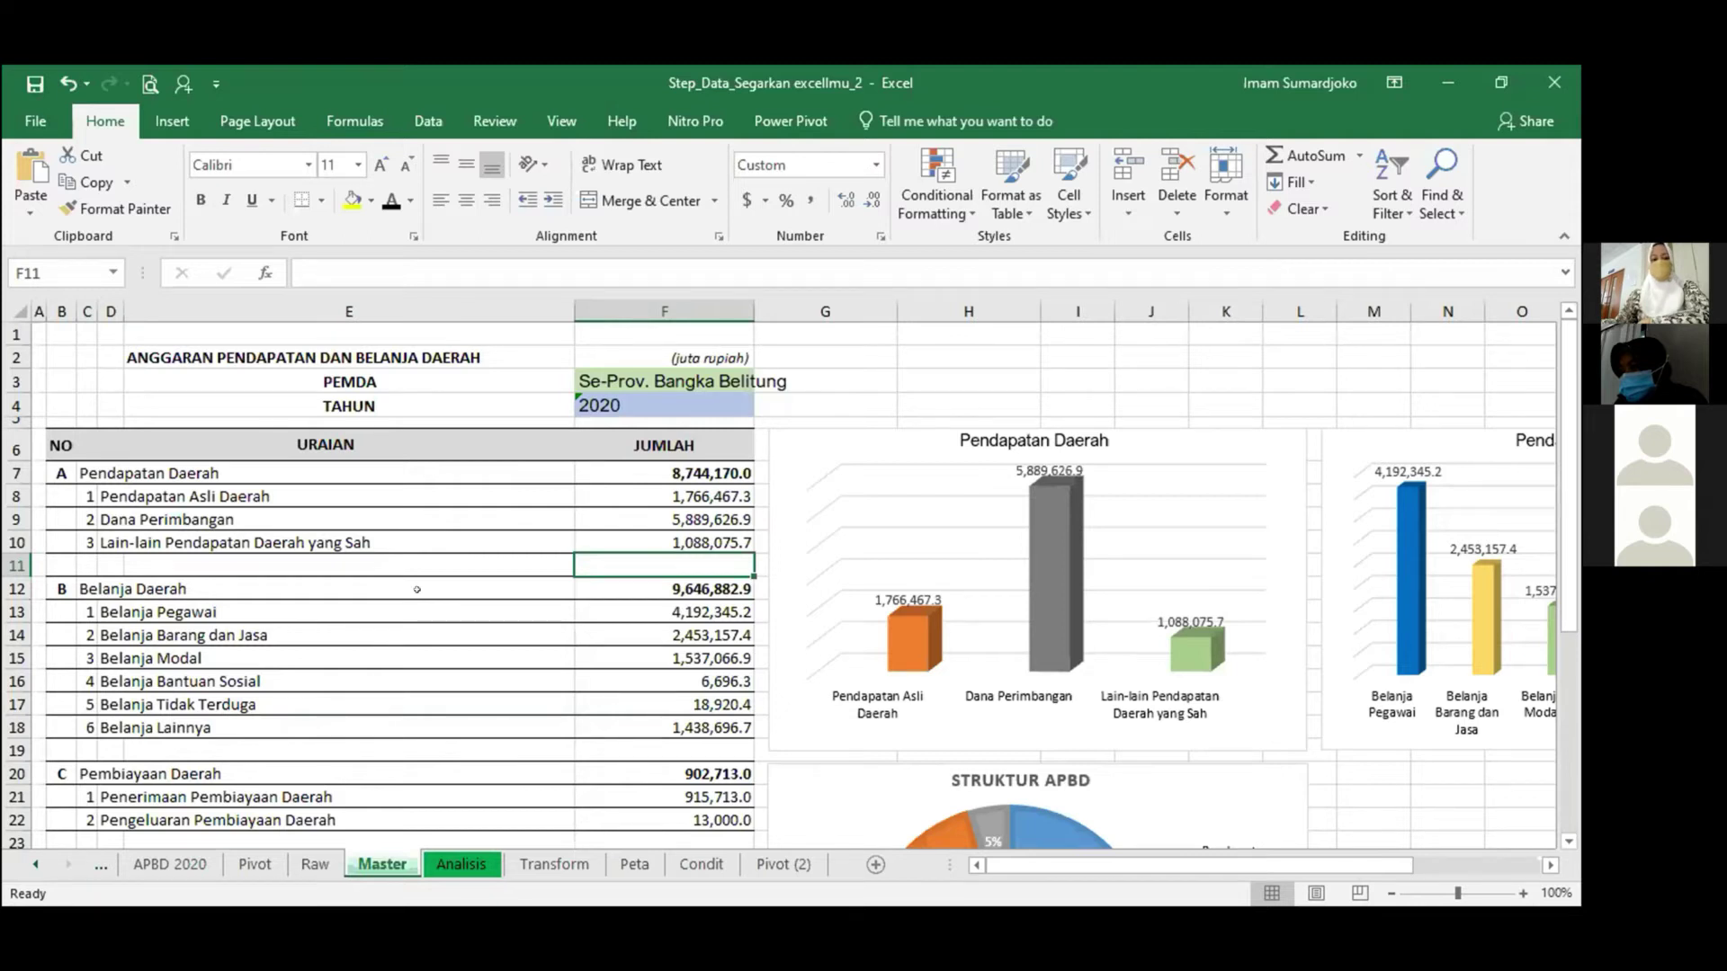
scroll(418, 589, down, 2)
scroll(435, 588, up, 2)
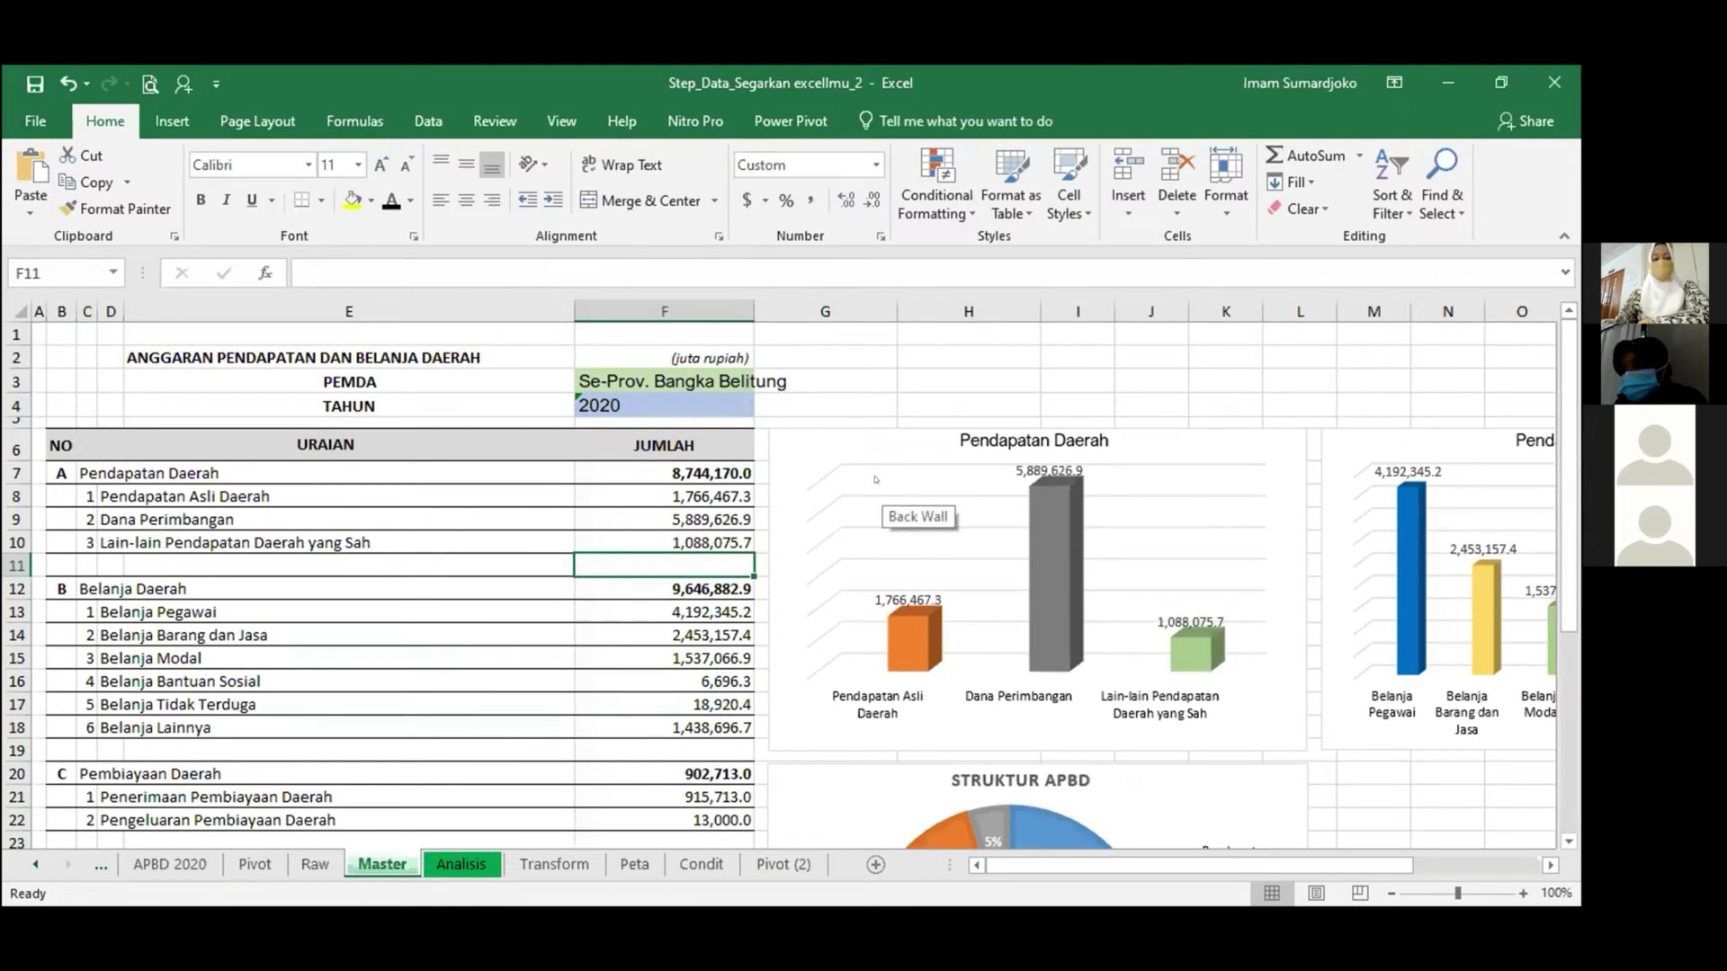
click(801, 424)
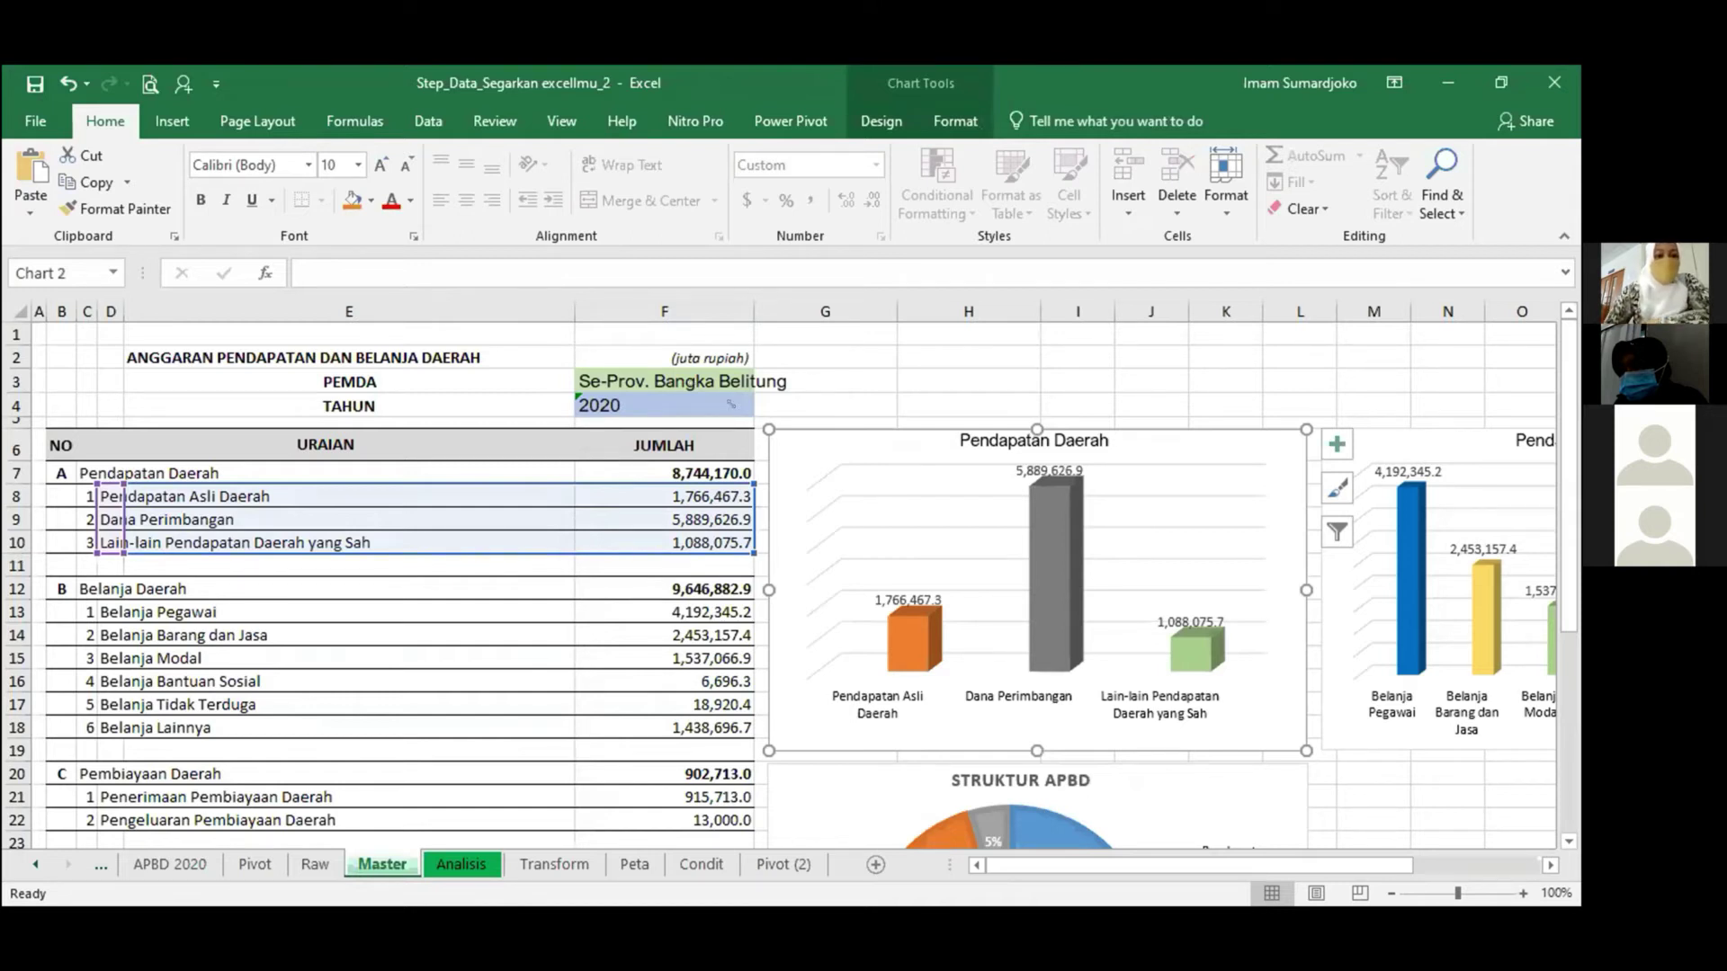
drag(1006, 866, 1129, 866)
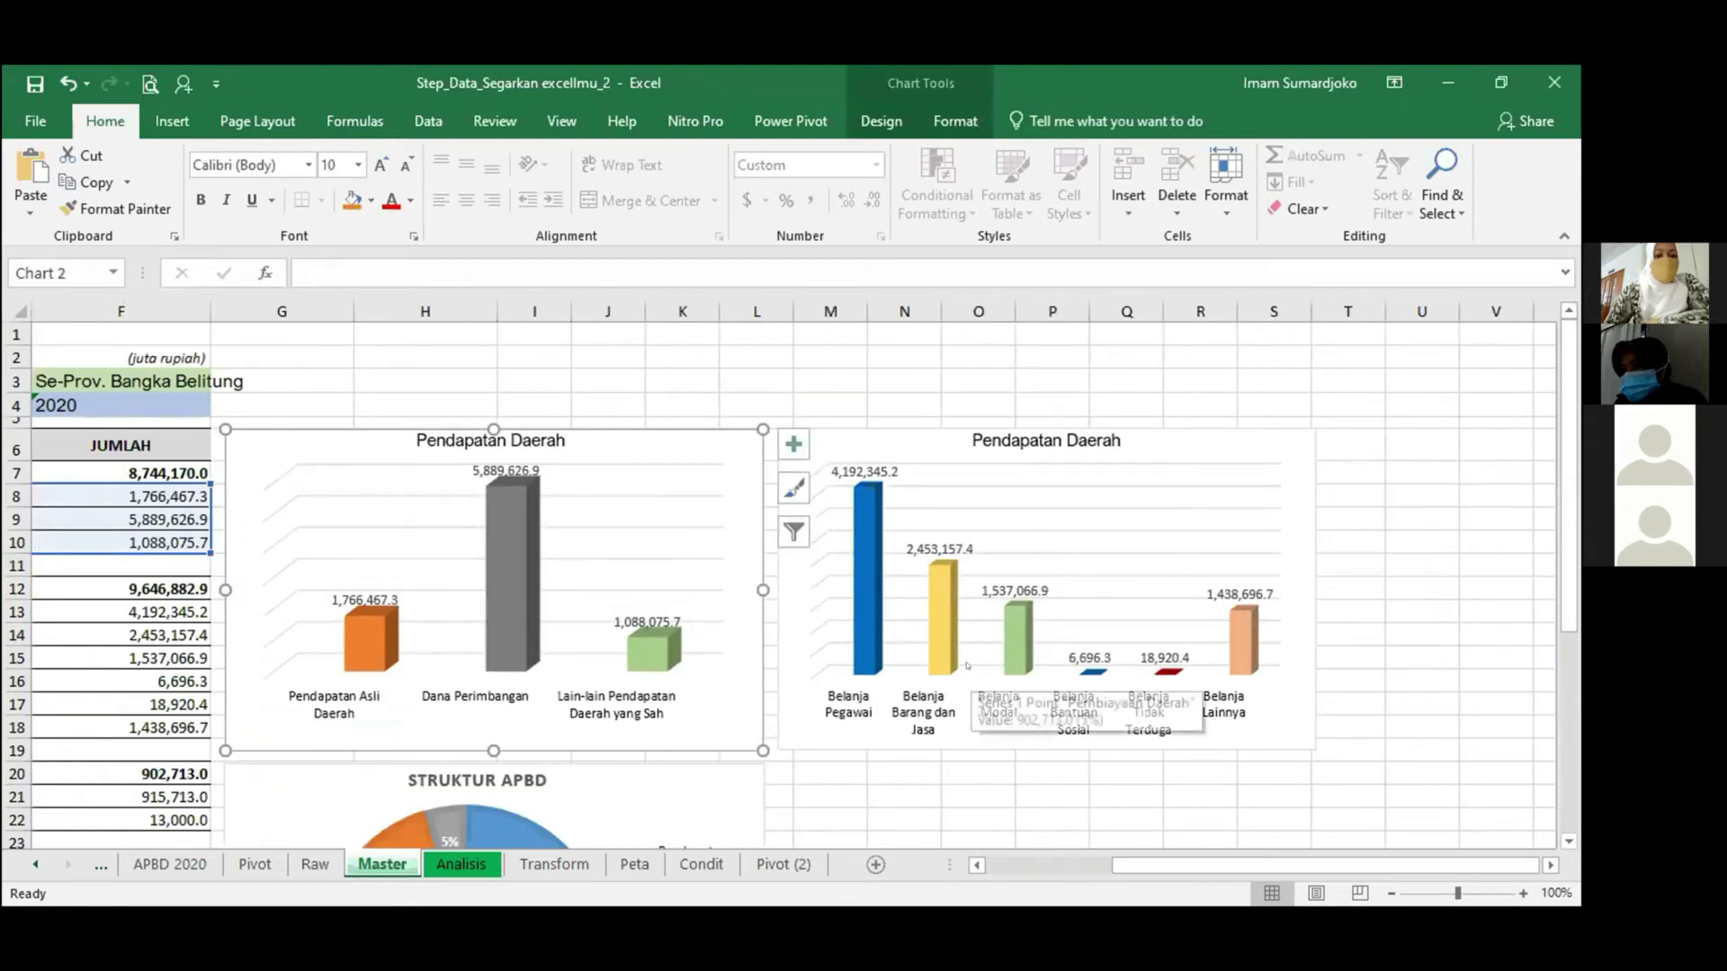
scroll(957, 684, down, 2)
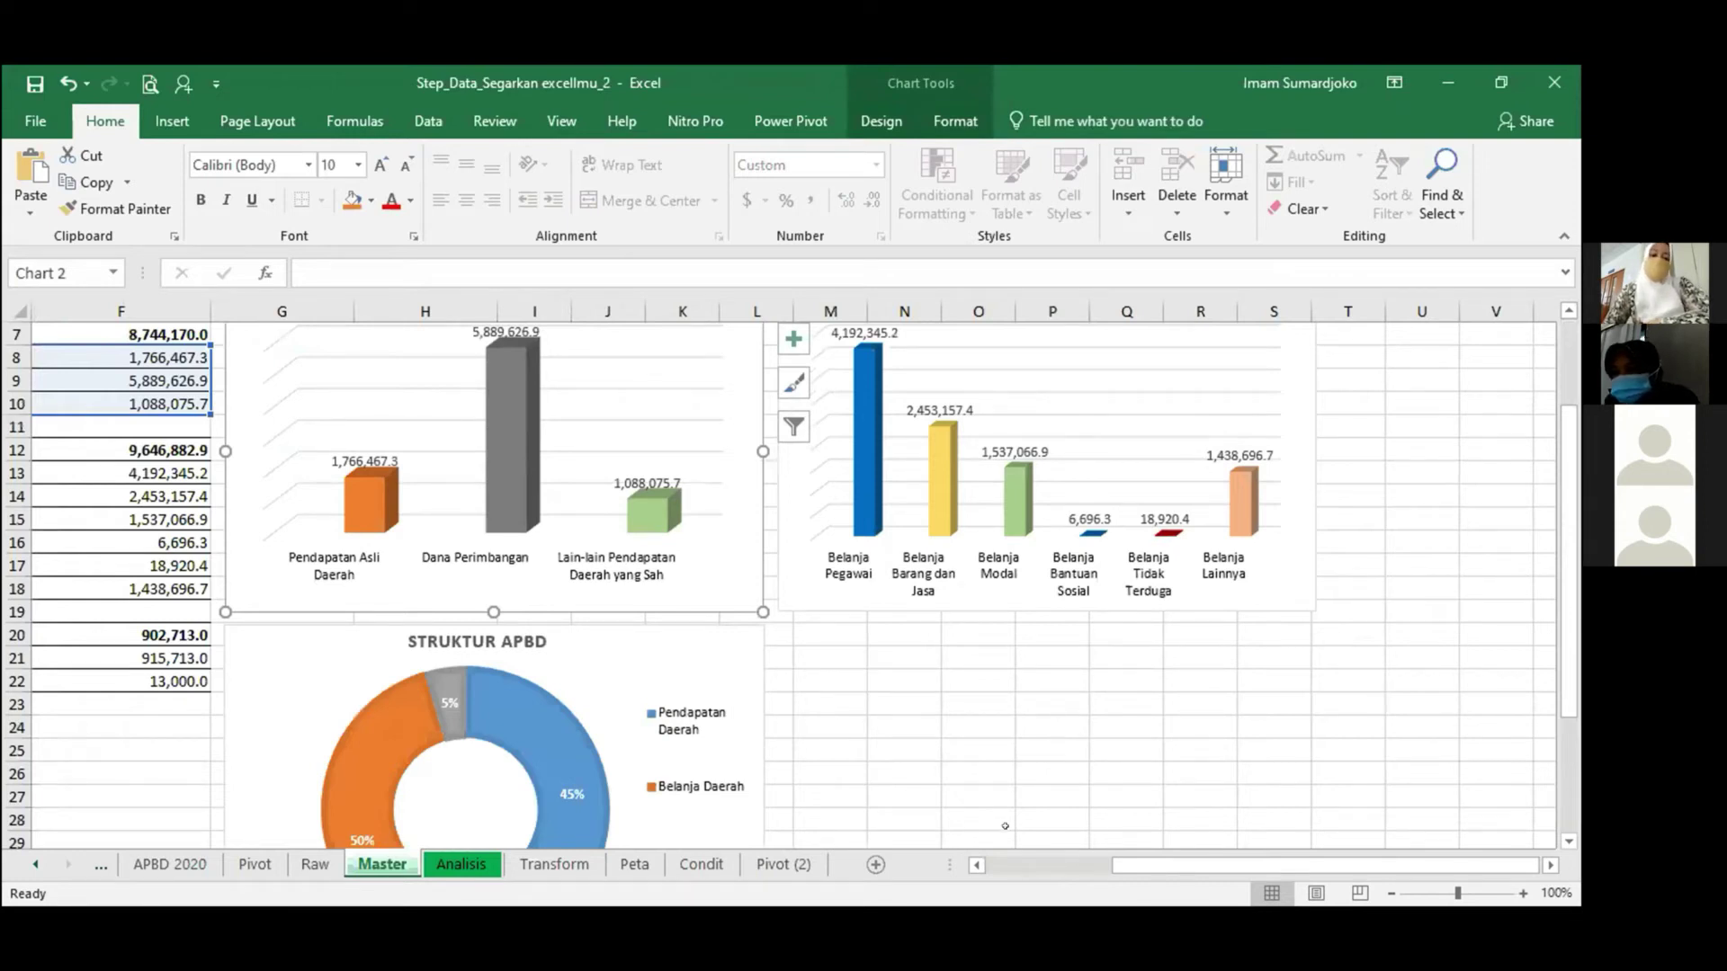
drag(1149, 865, 1074, 864)
scroll(990, 722, up, 1)
scroll(990, 722, up, 2)
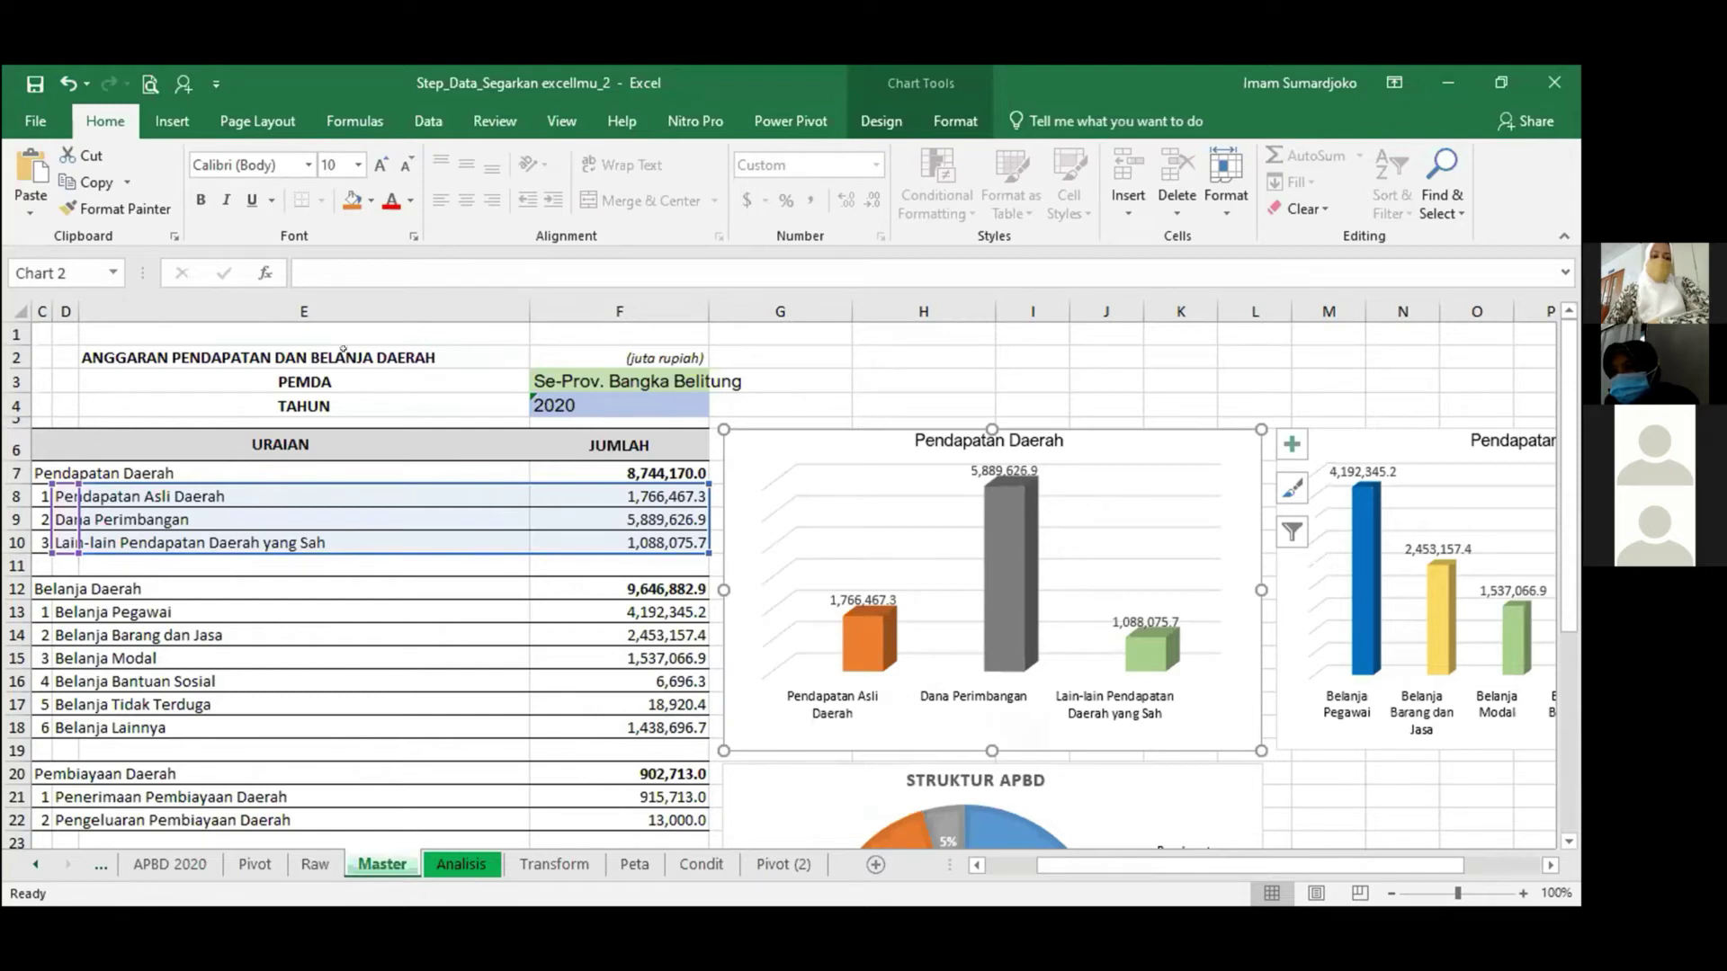
Select Prov. Aceh as the PEMDA in cell F3 and review the table and charts for that region.
click(357, 371)
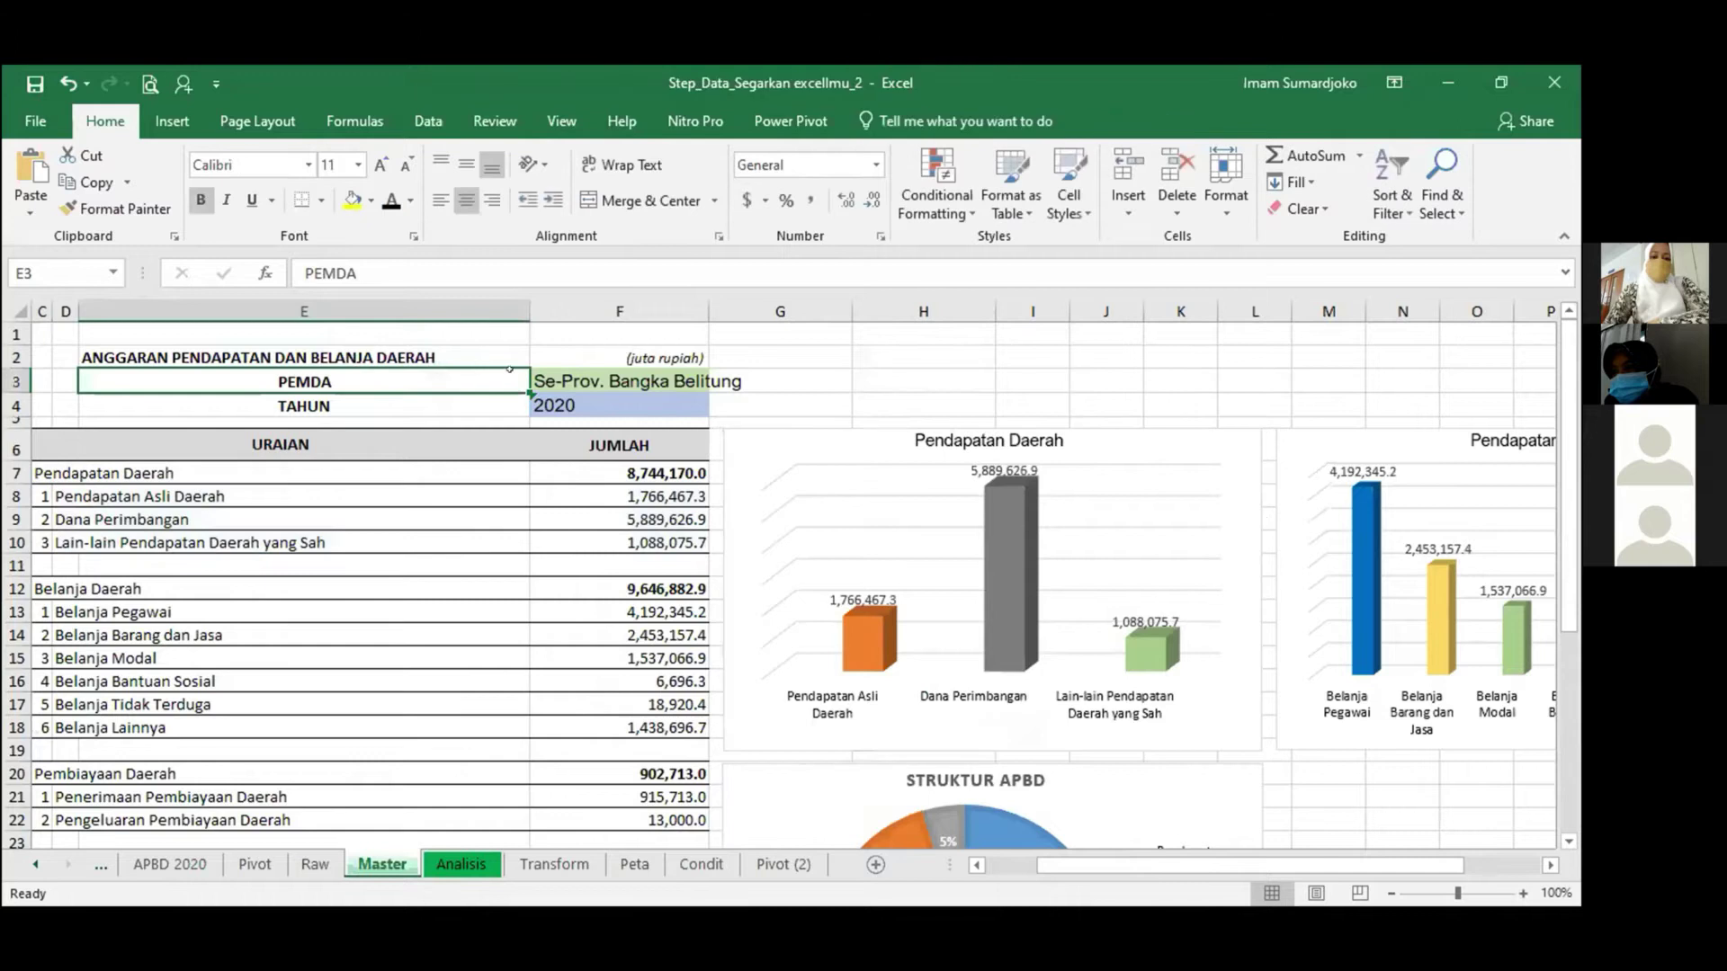
click(578, 370)
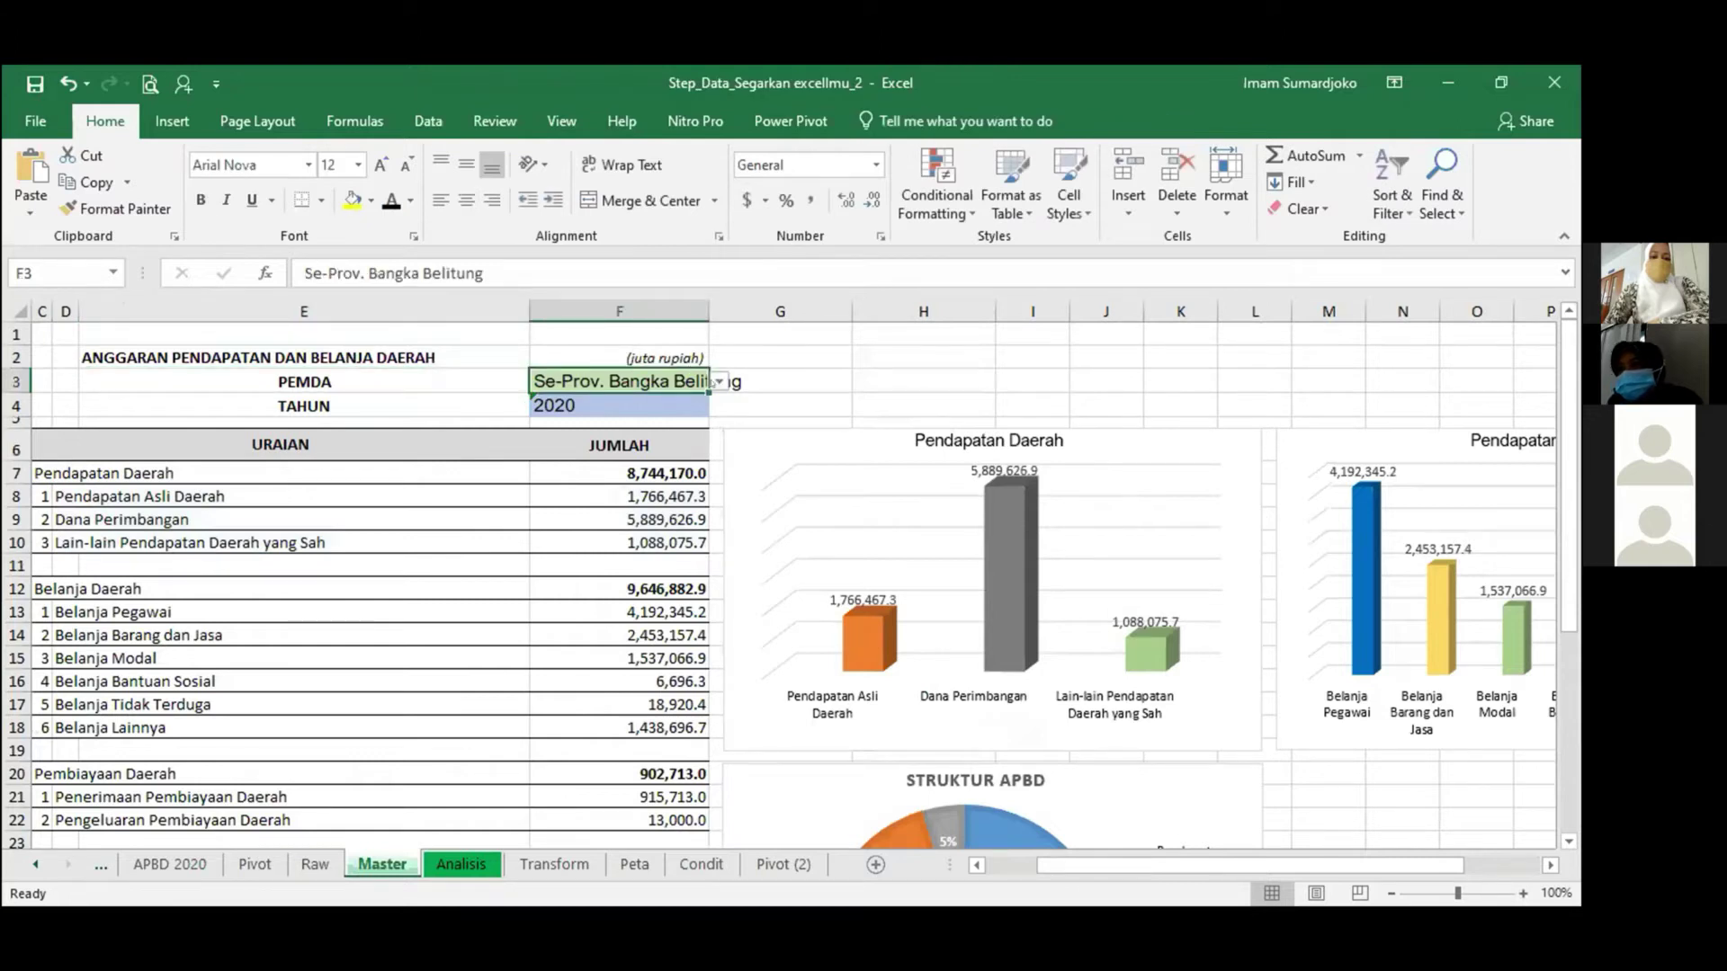
click(717, 381)
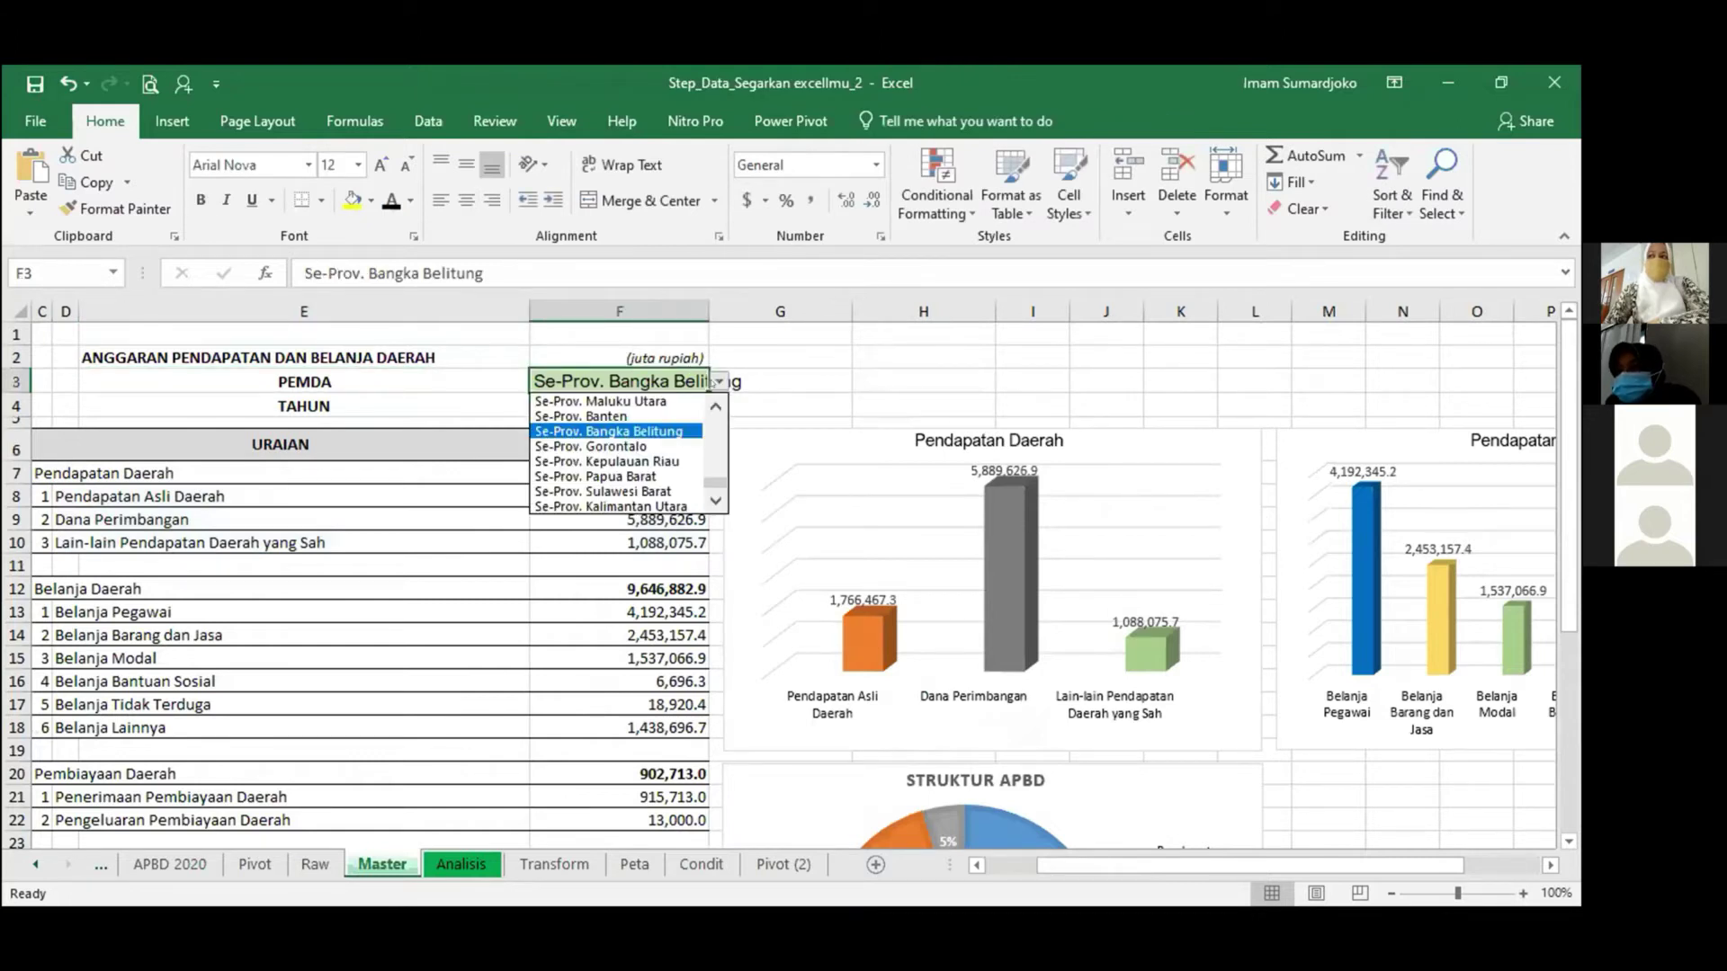
drag(714, 483, 709, 404)
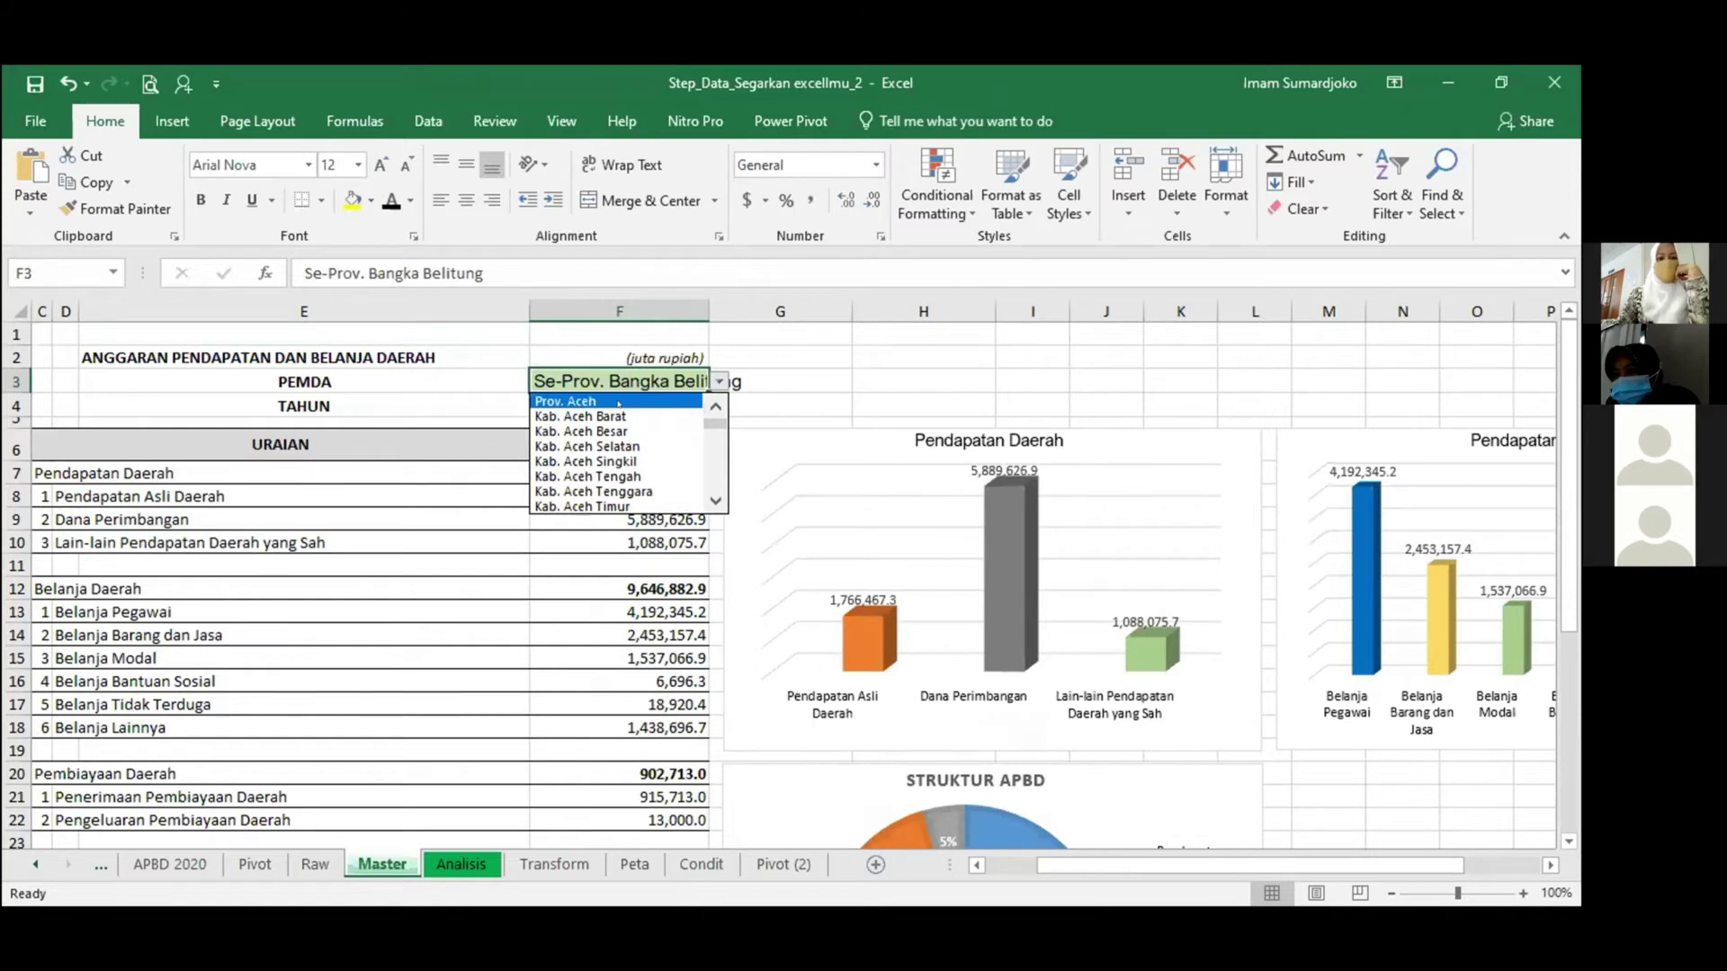
key(Return)
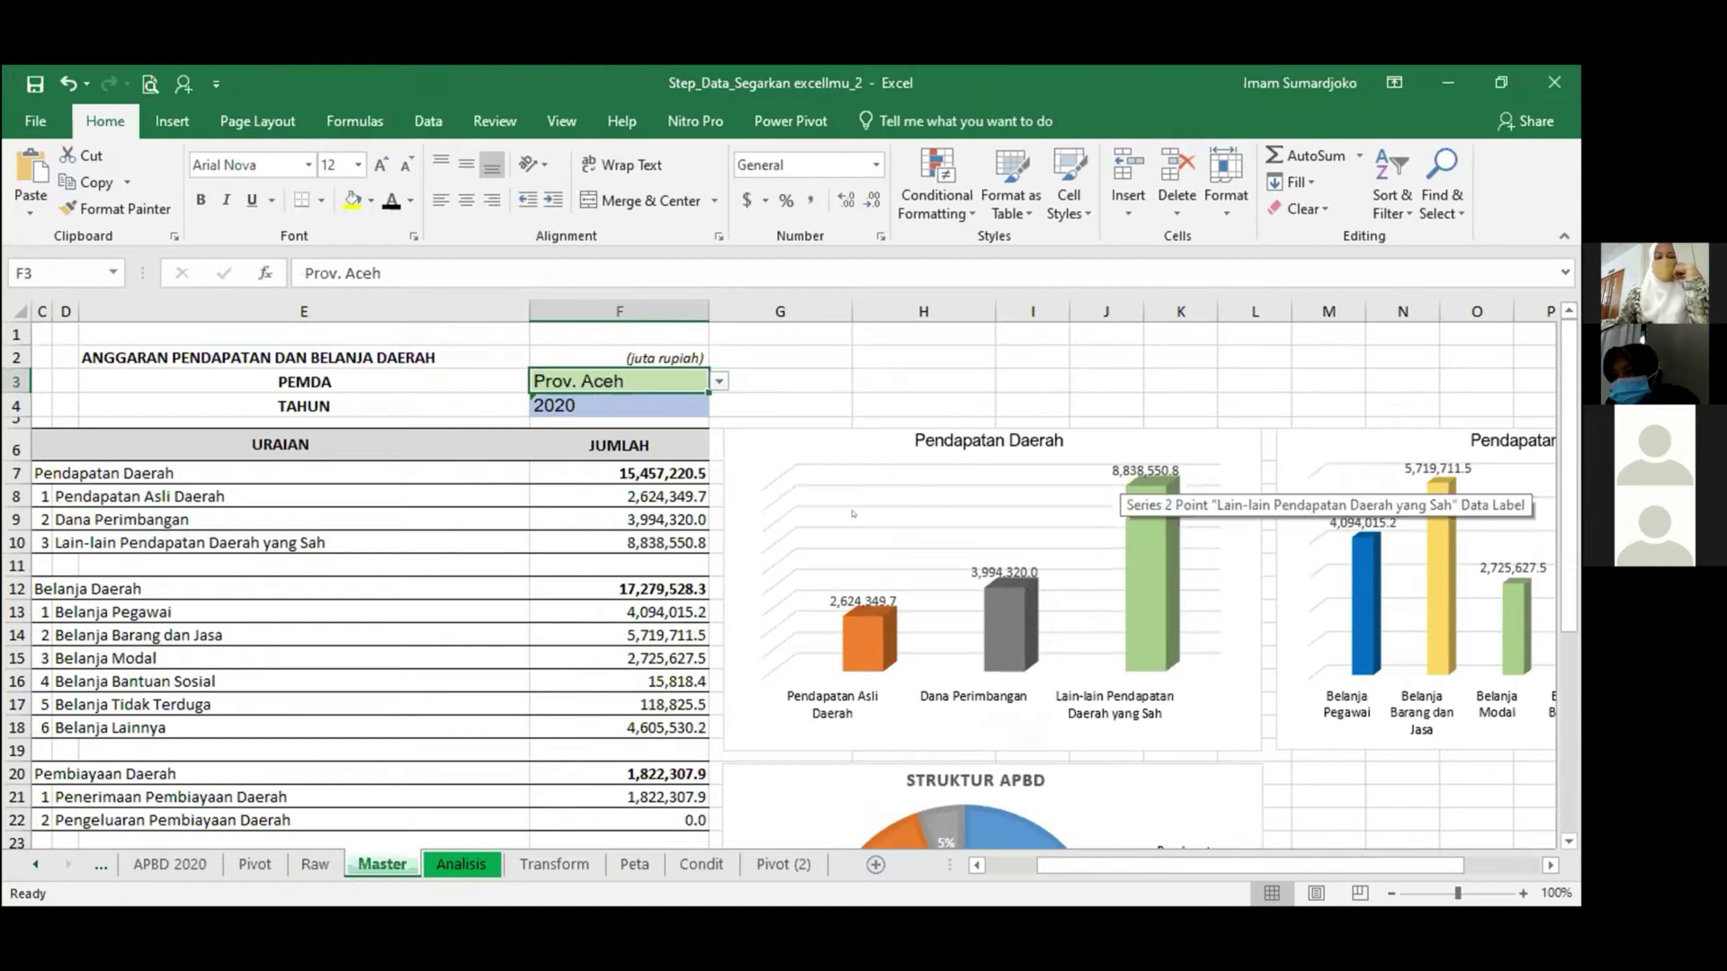
scroll(615, 456, down, 2)
scroll(615, 456, up, 2)
Apply the custom number format #,##0.0,,, to the JUMLAH amounts in F7:F22.
drag(602, 466, 621, 644)
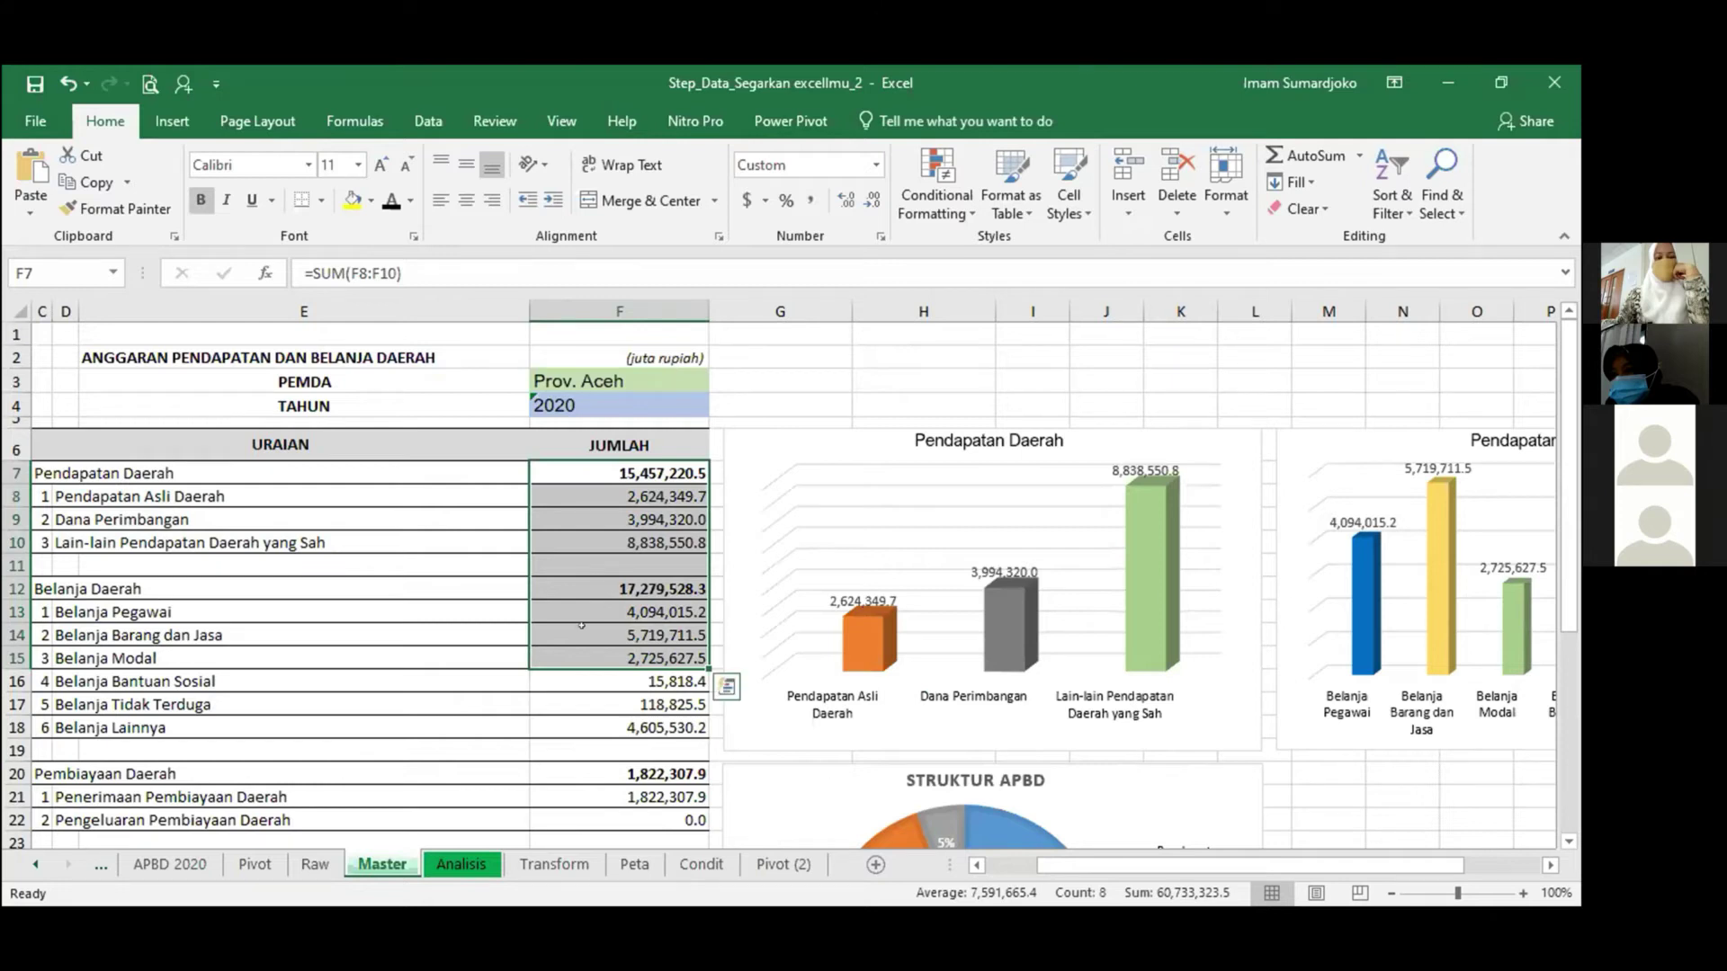
click(510, 699)
scroll(598, 516, down, 1)
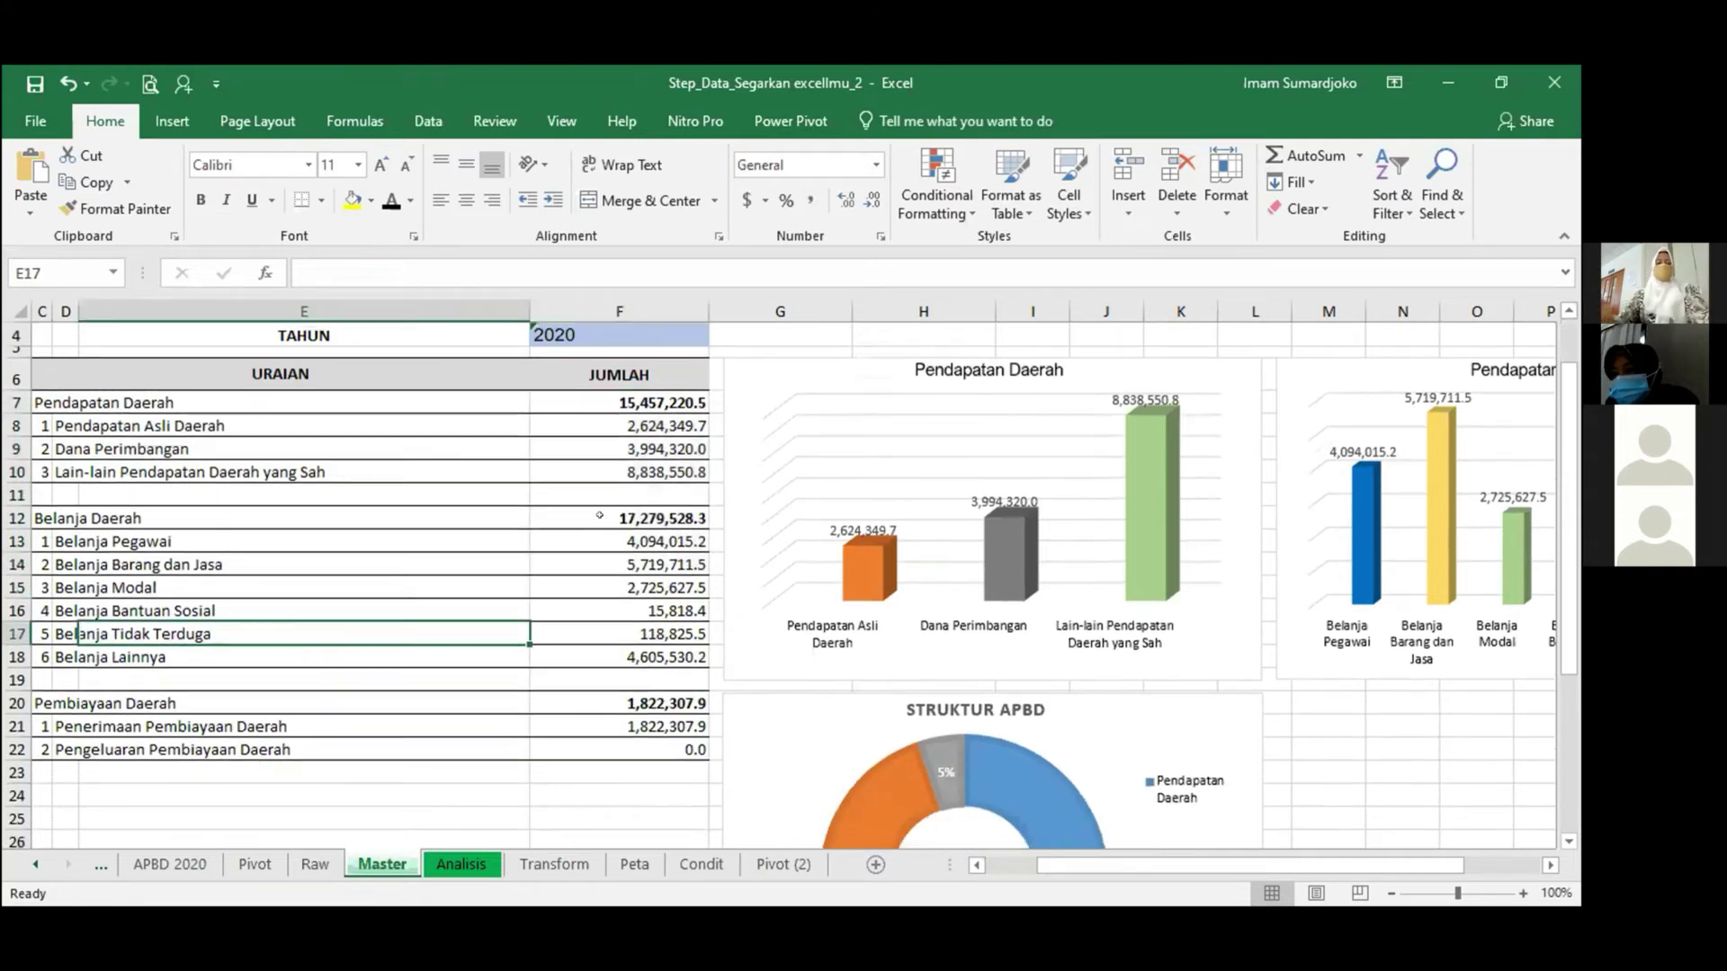
drag(657, 402, 656, 747)
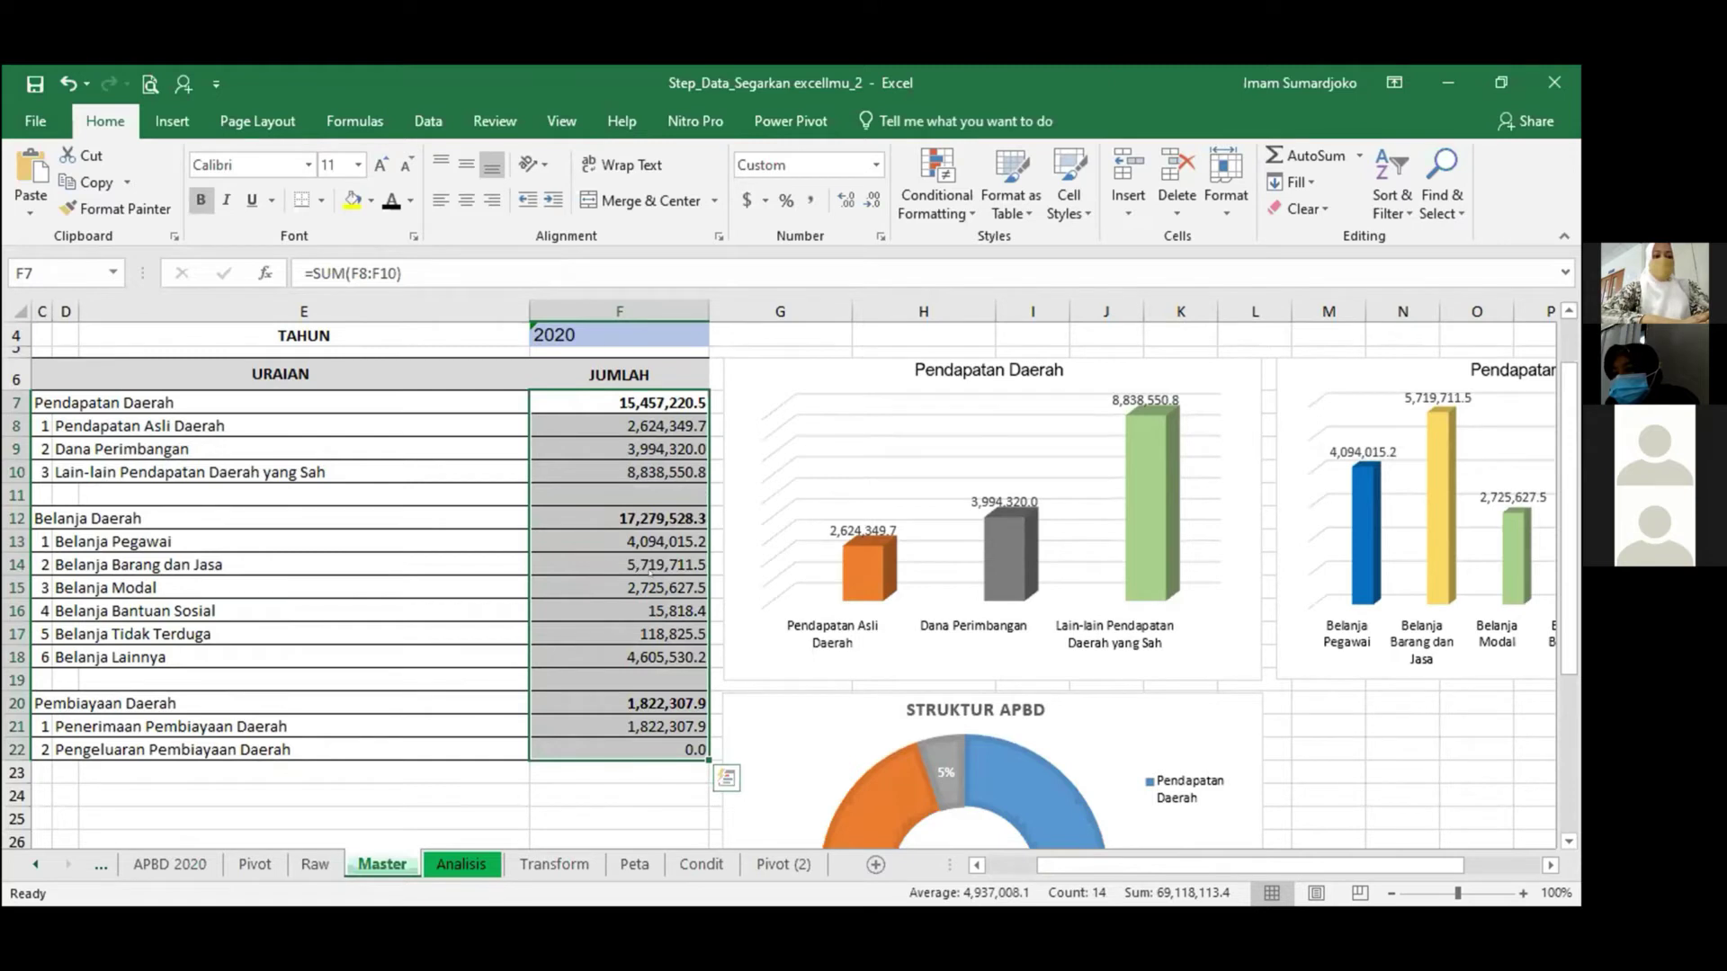
right_click(651, 565)
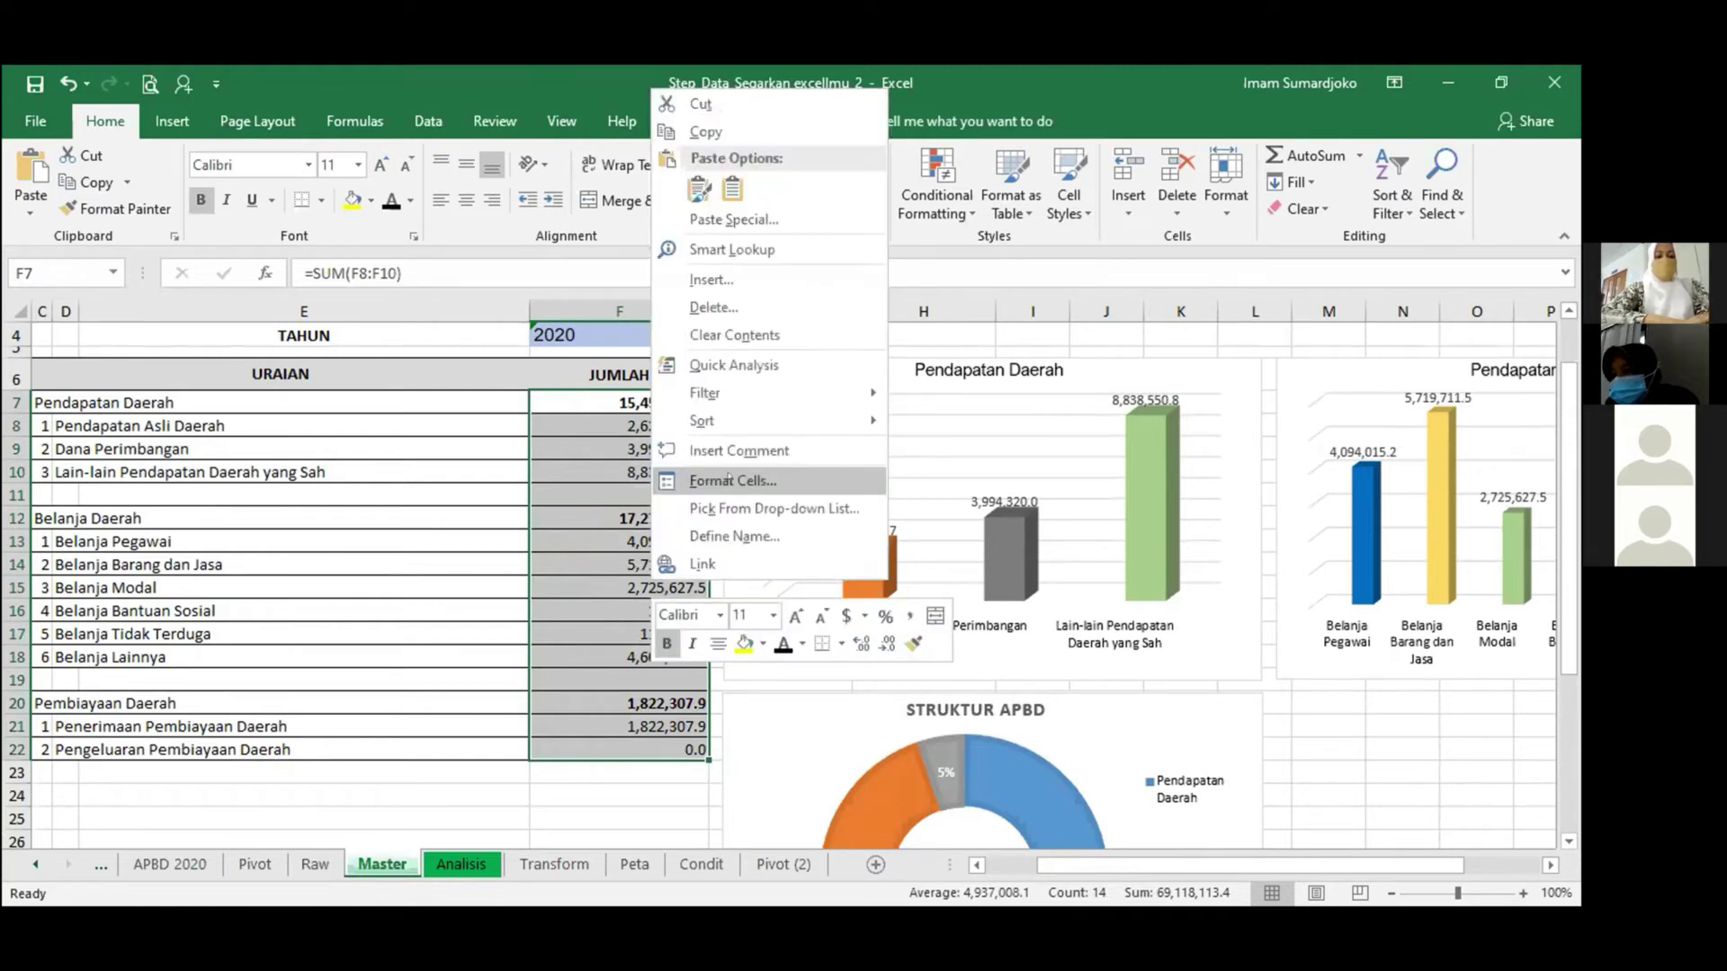
click(728, 481)
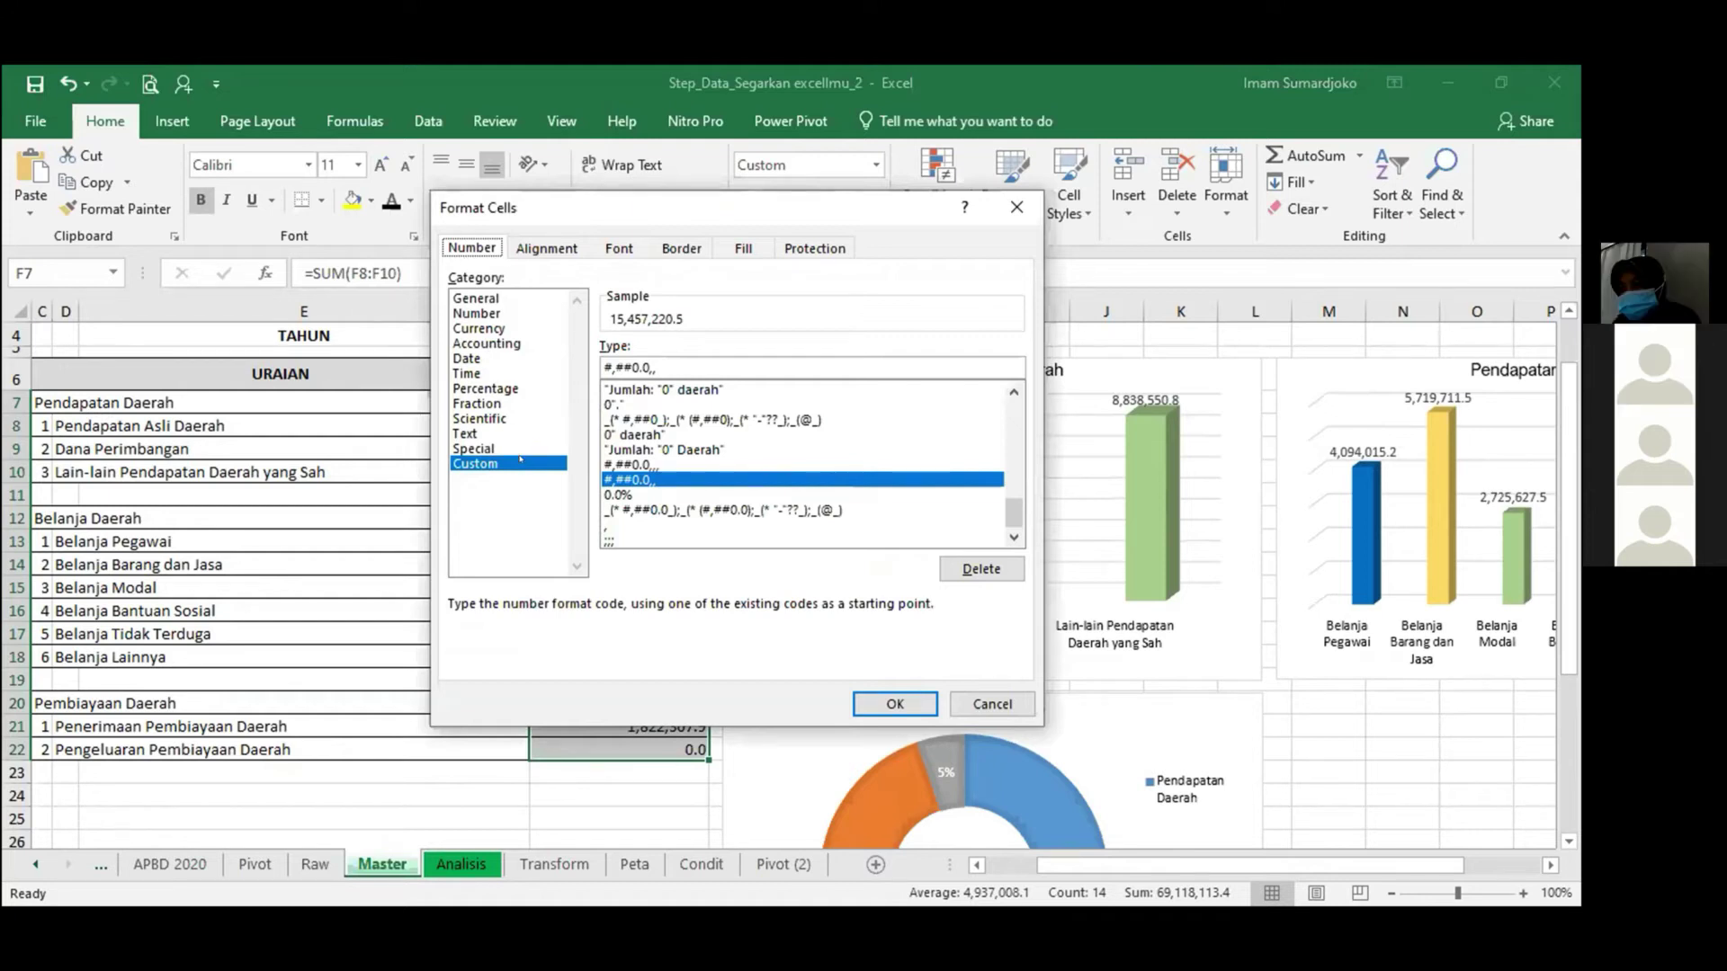
click(654, 351)
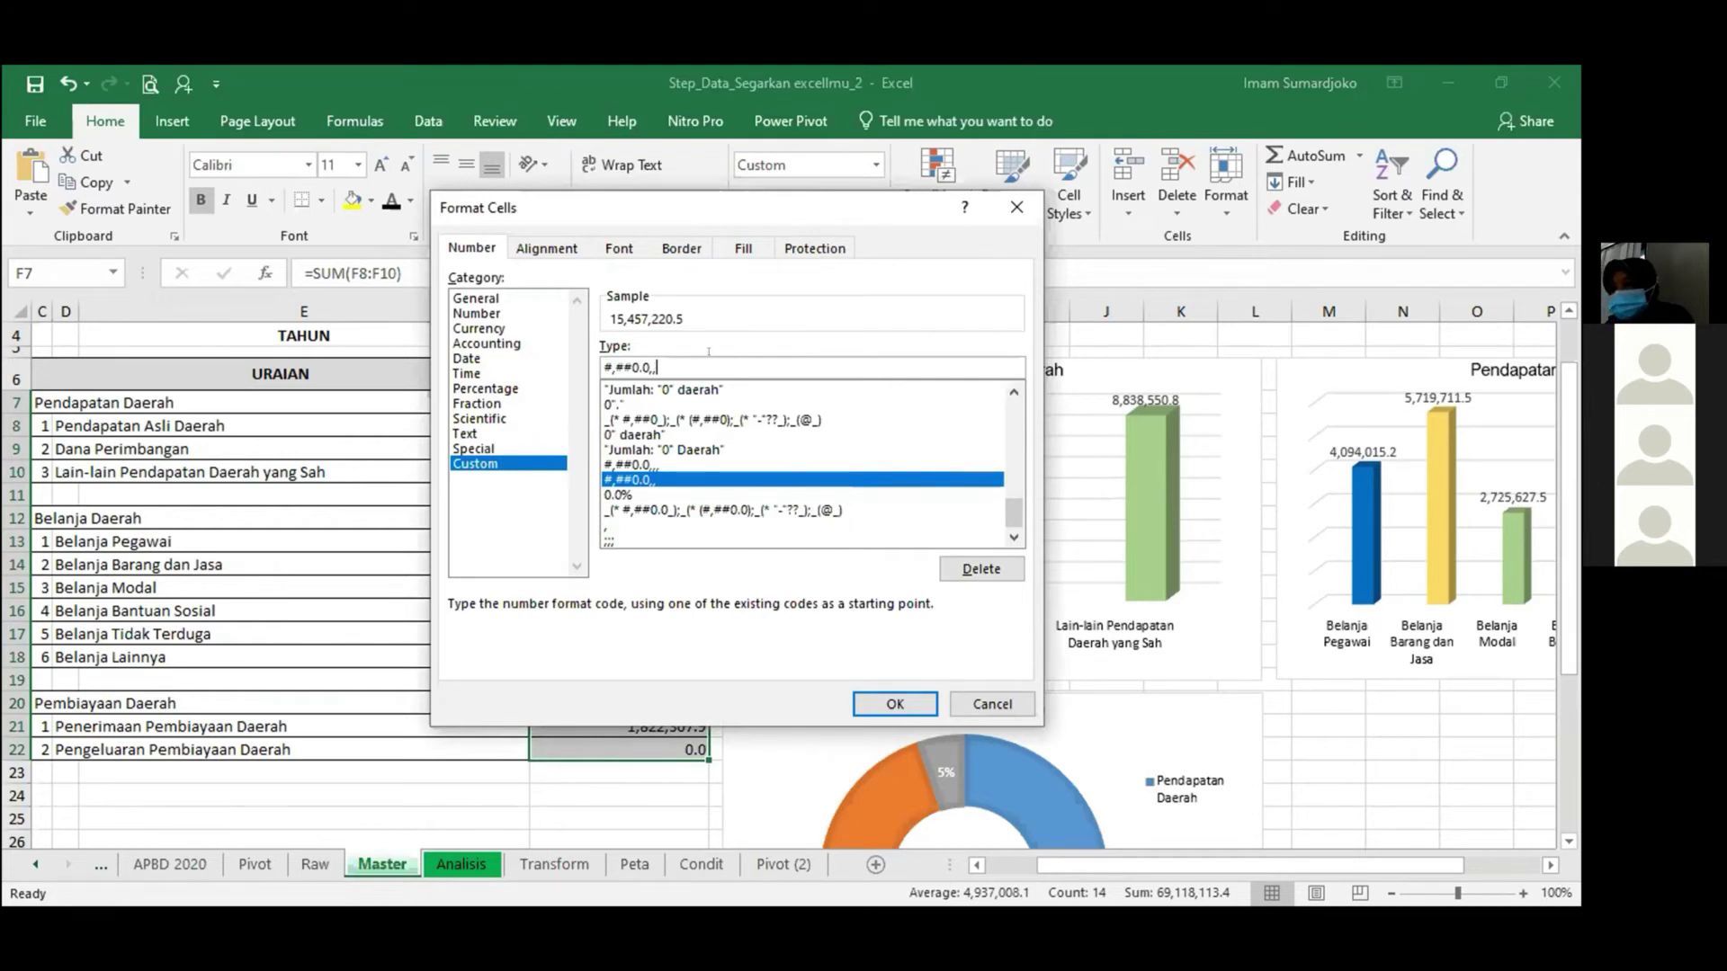
text(,)
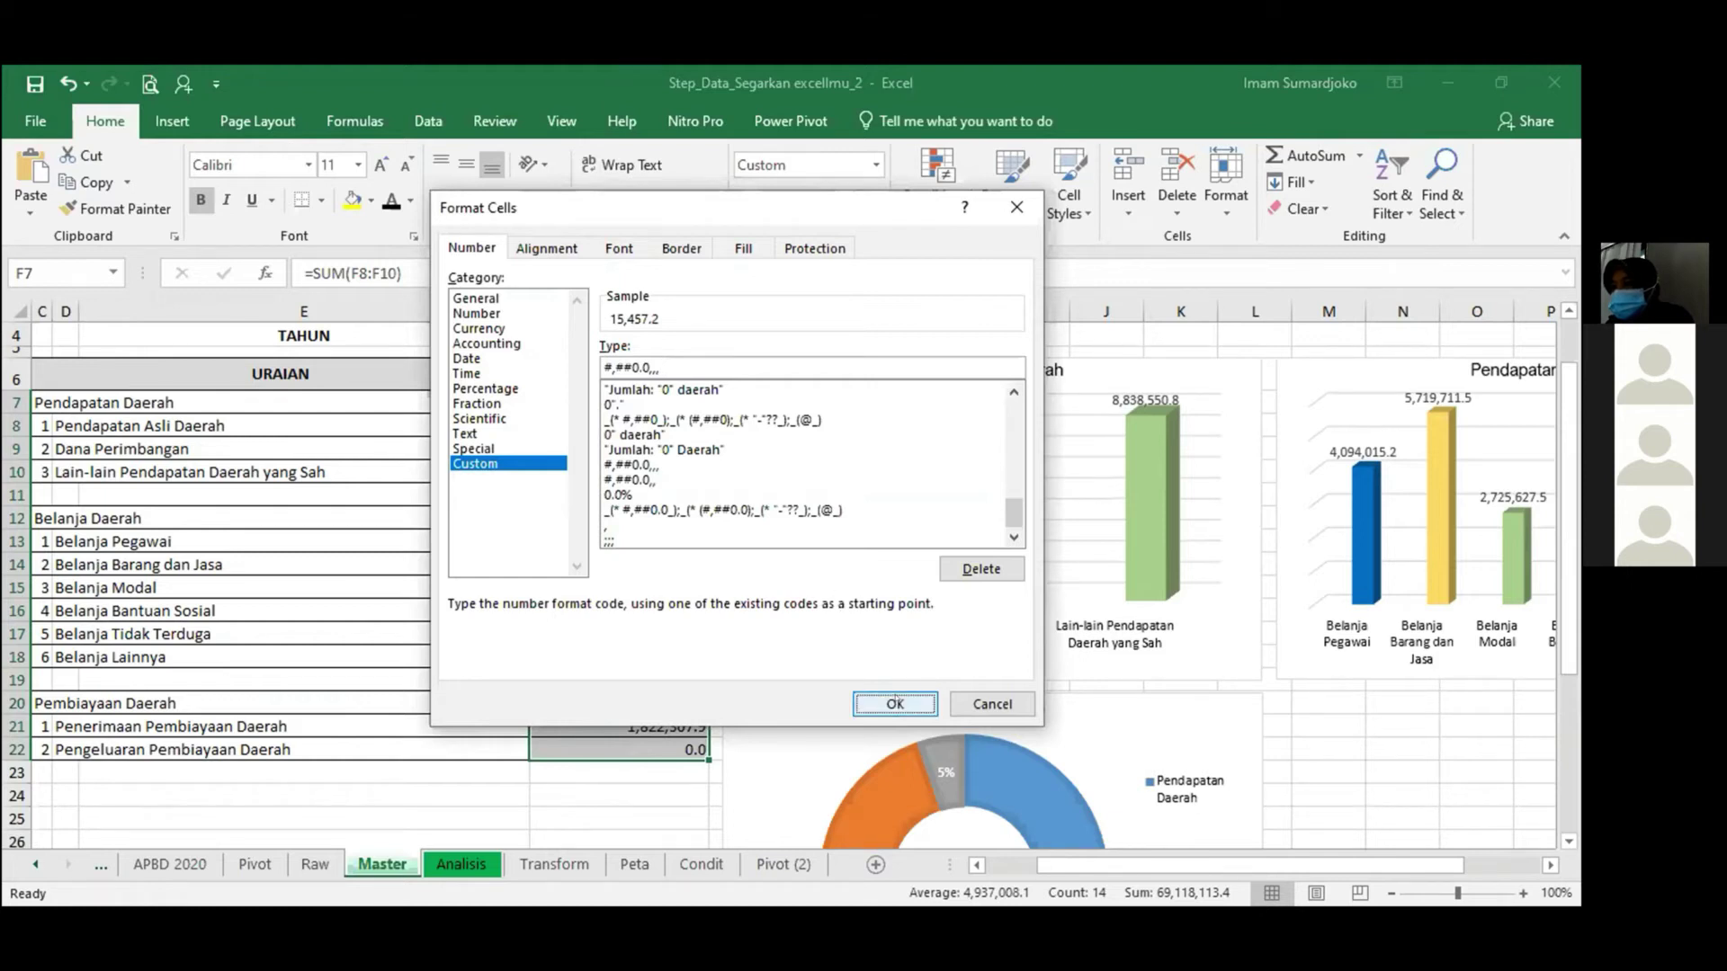
key(Return)
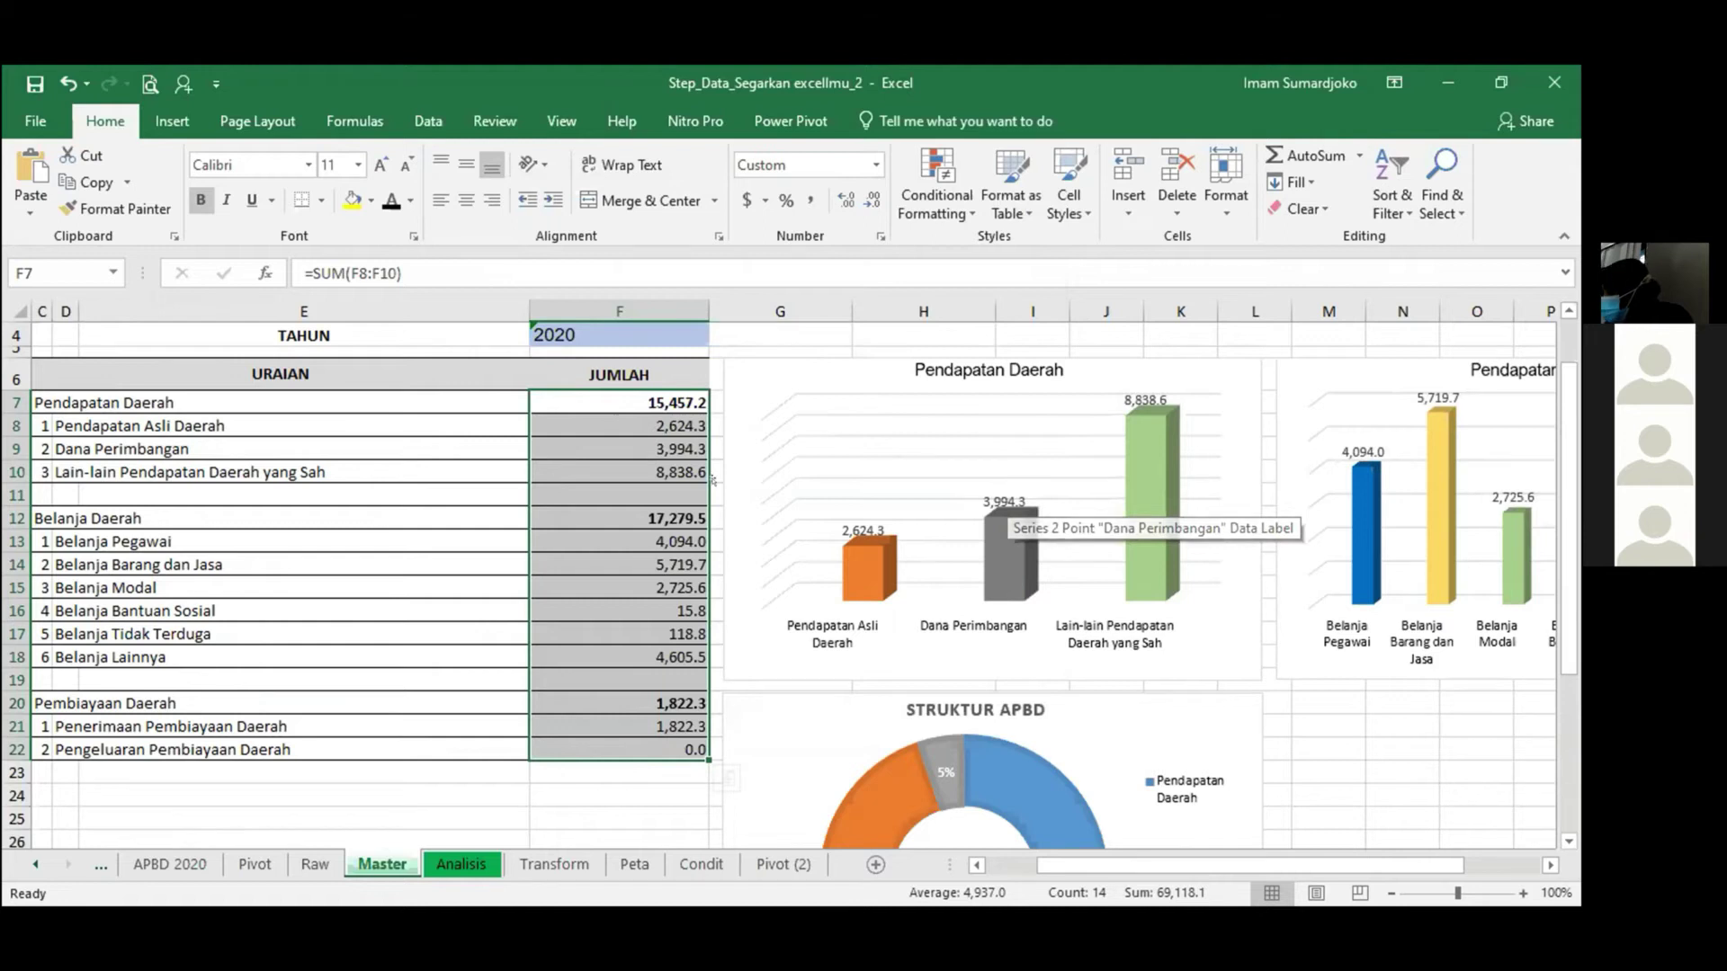
Format the JUMLAH amounts in F7:F22 as Accounting with no currency symbol and 0 decimal places.
scroll(719, 482, up, 1)
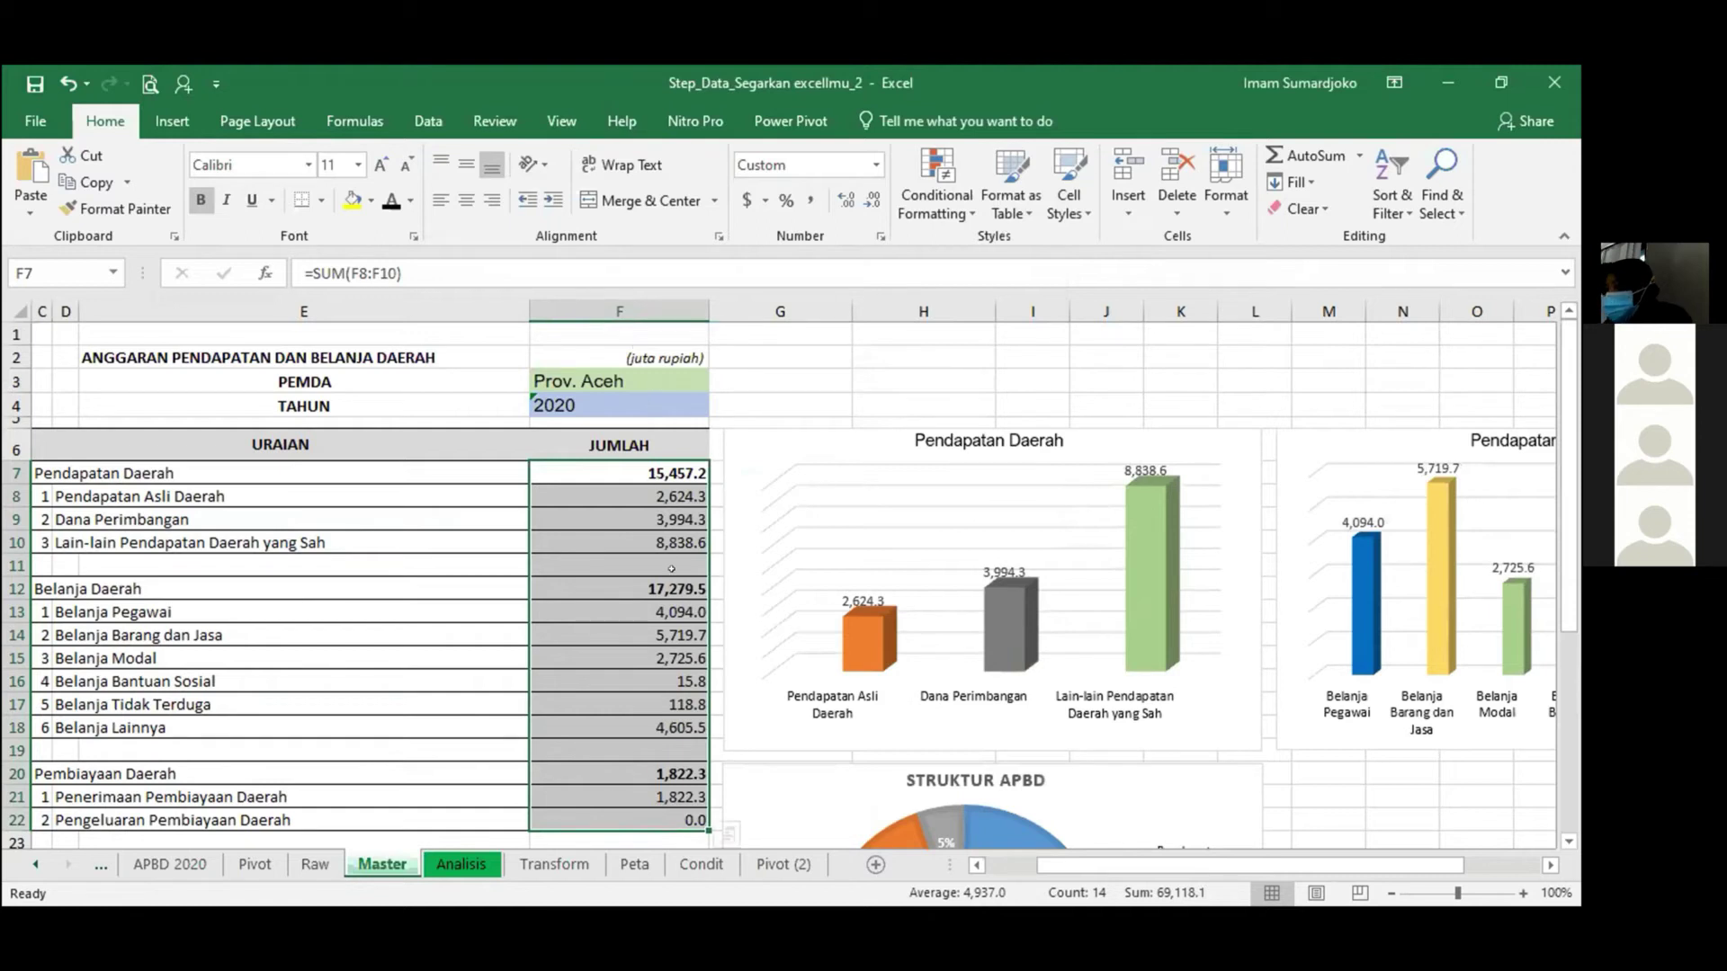
scroll(657, 550, down, 1)
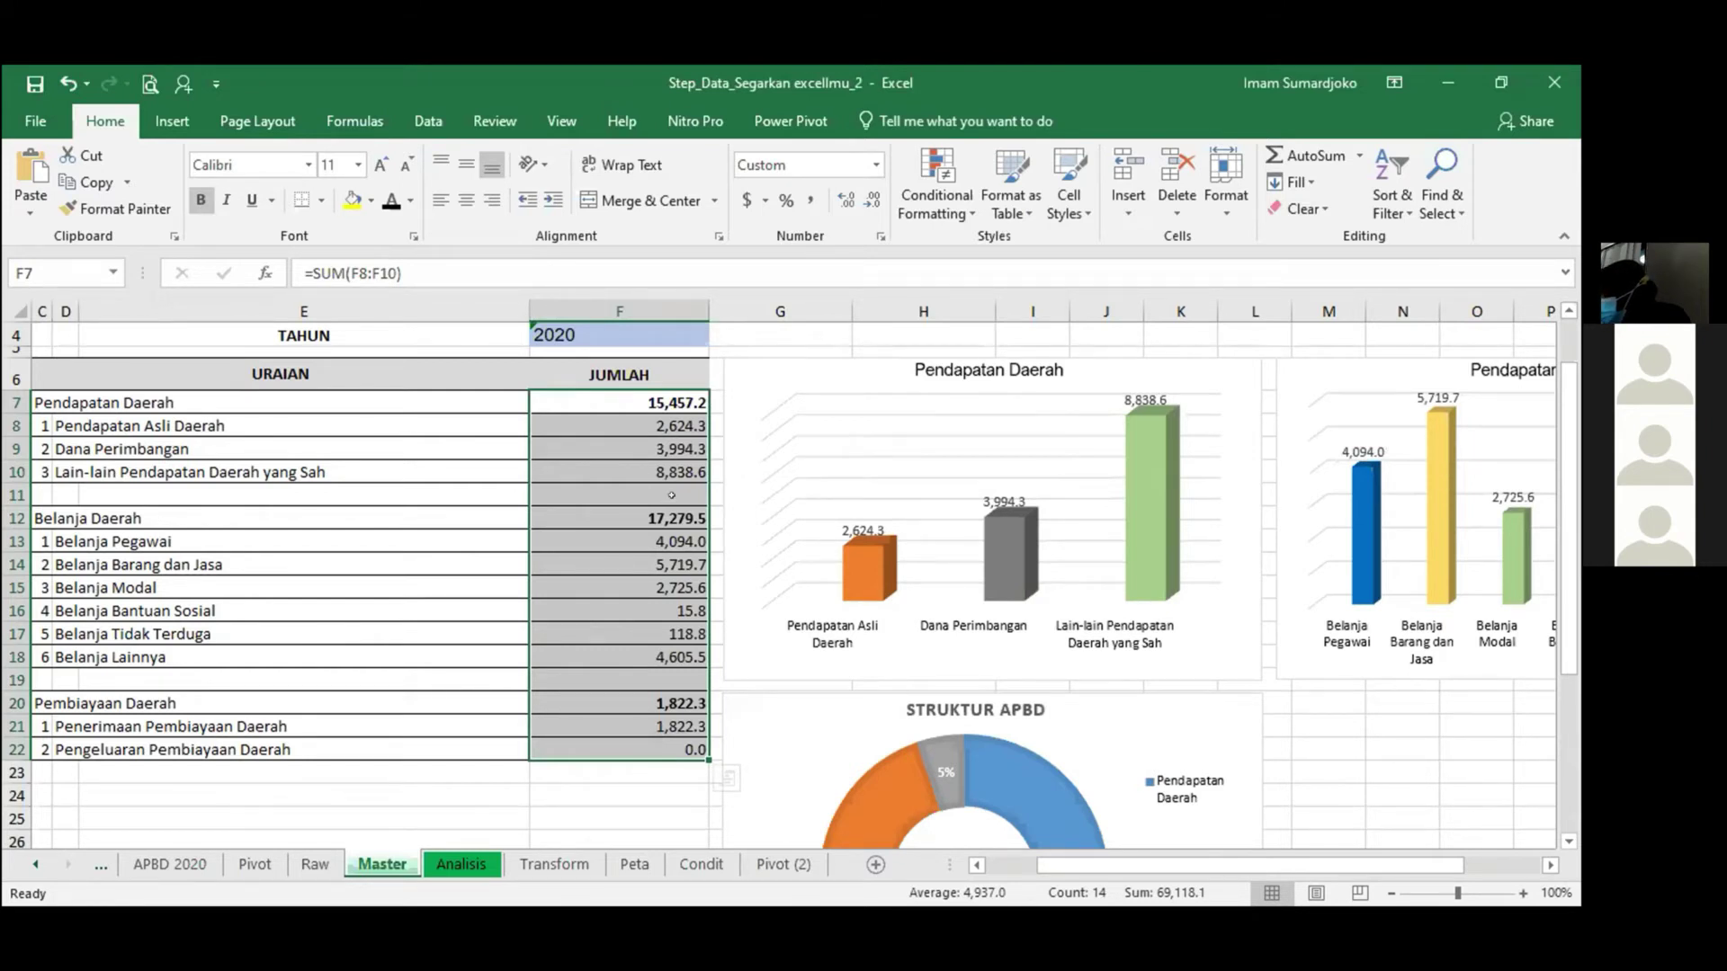
scroll(671, 496, up, 1)
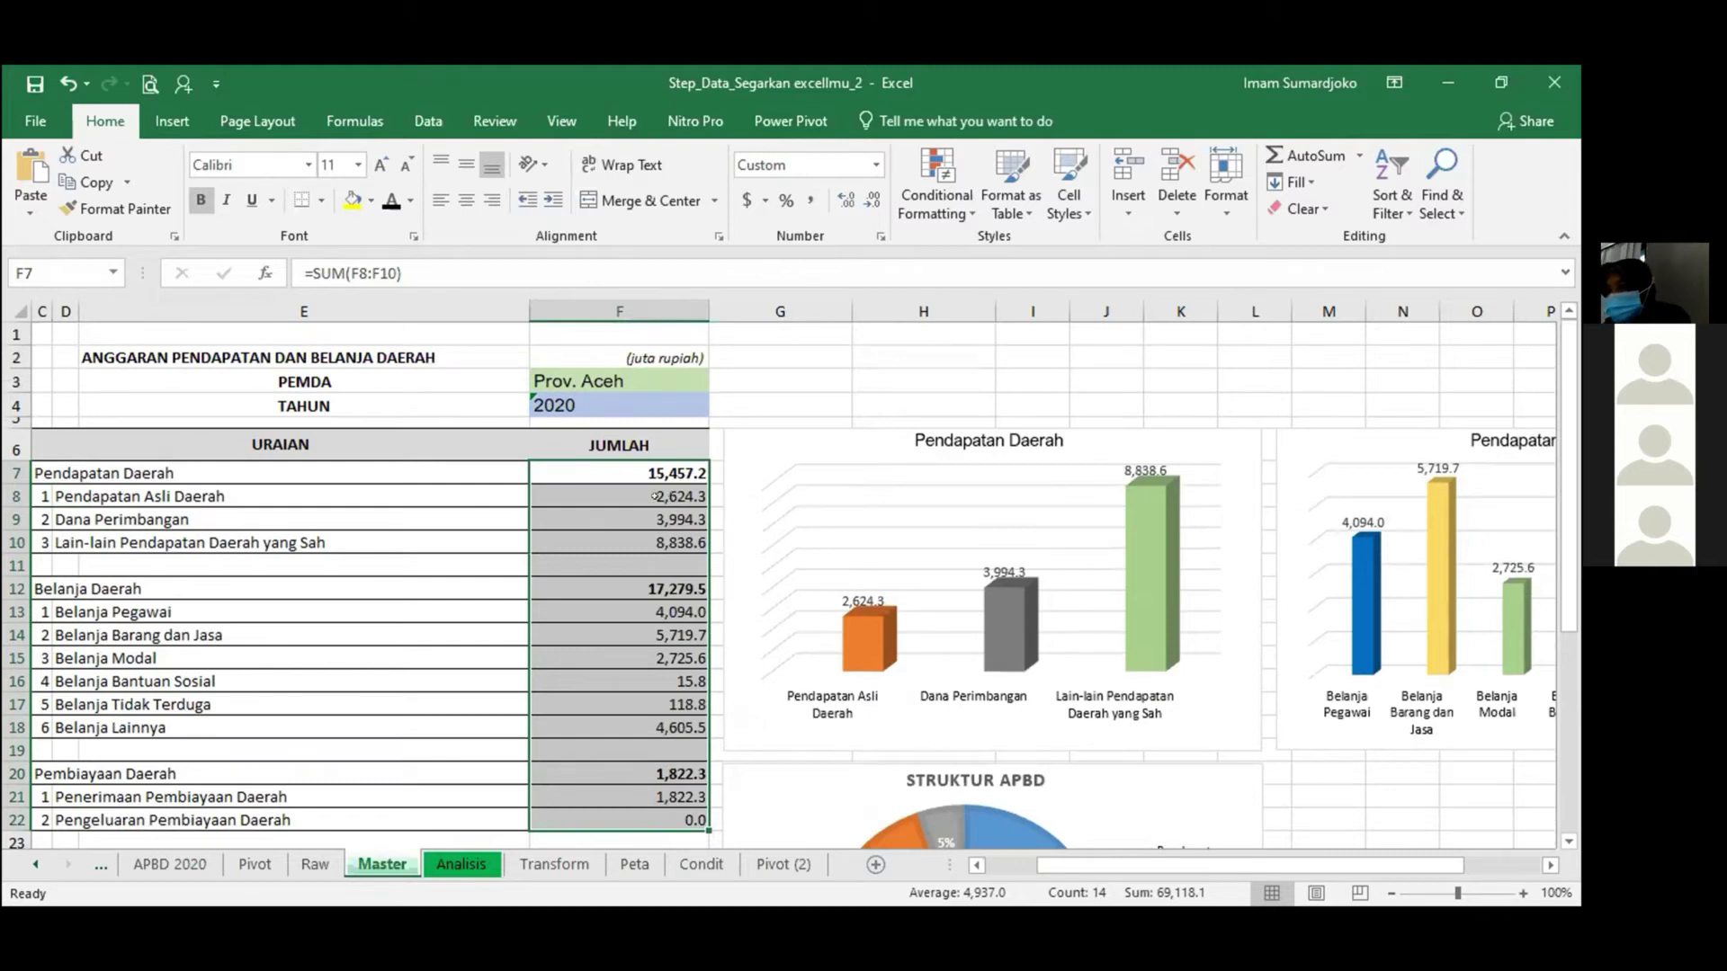
right_click(667, 611)
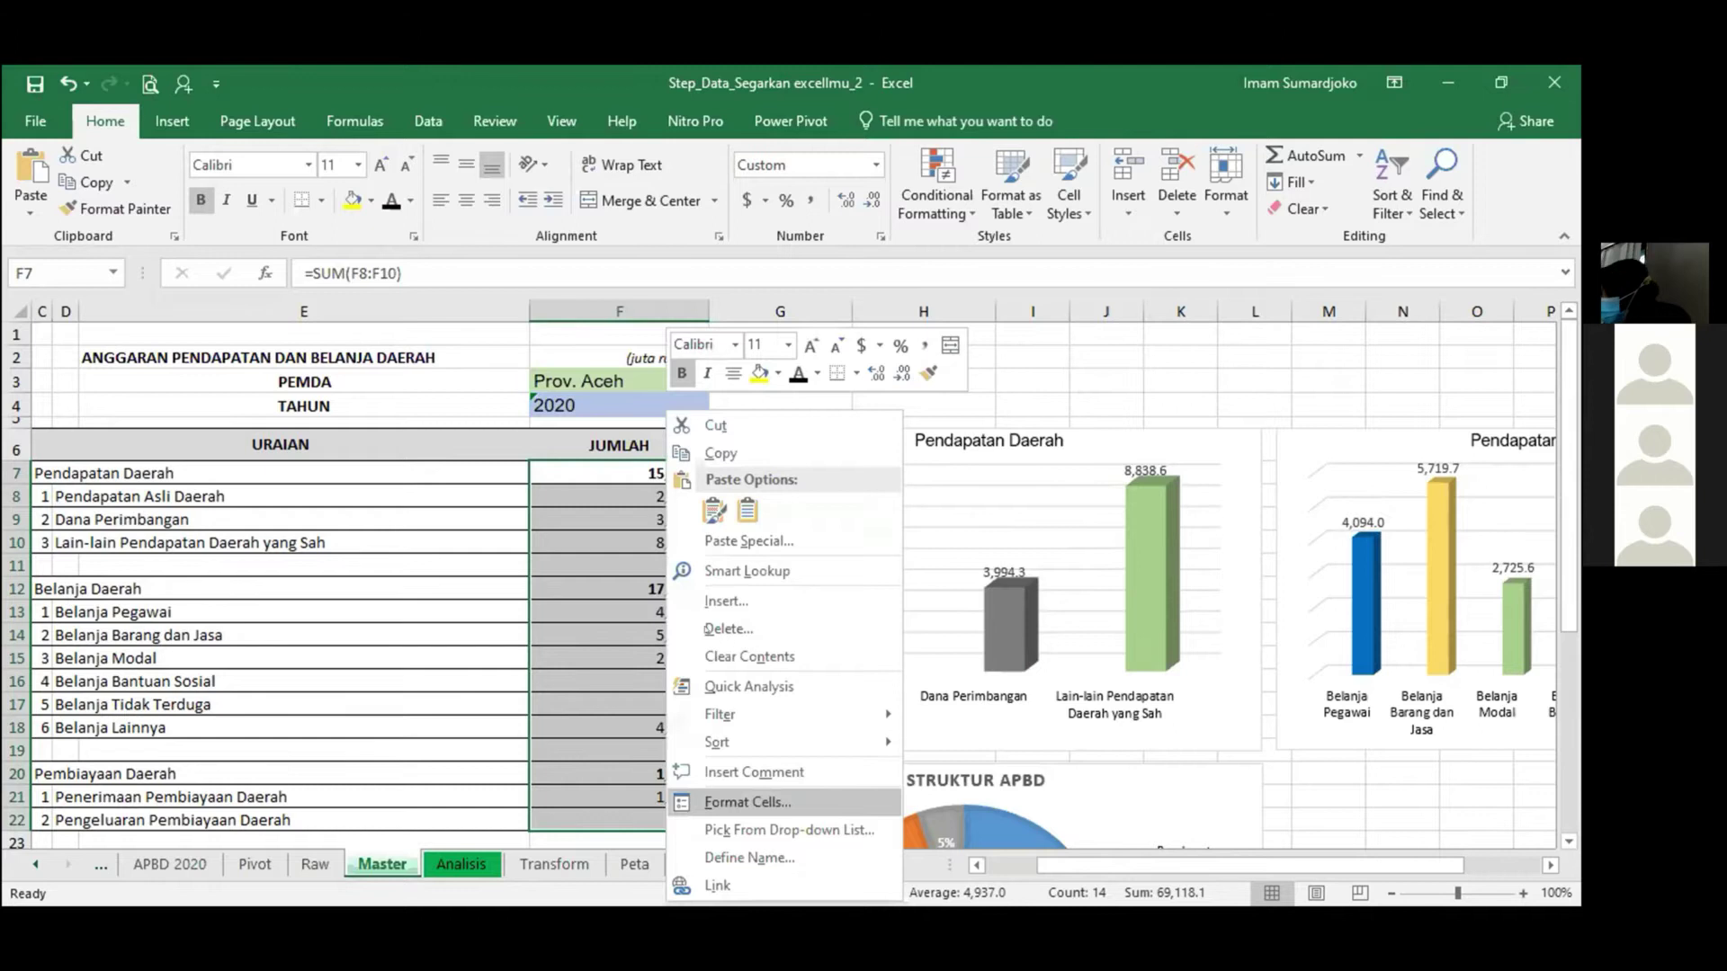
click(765, 798)
click(560, 514)
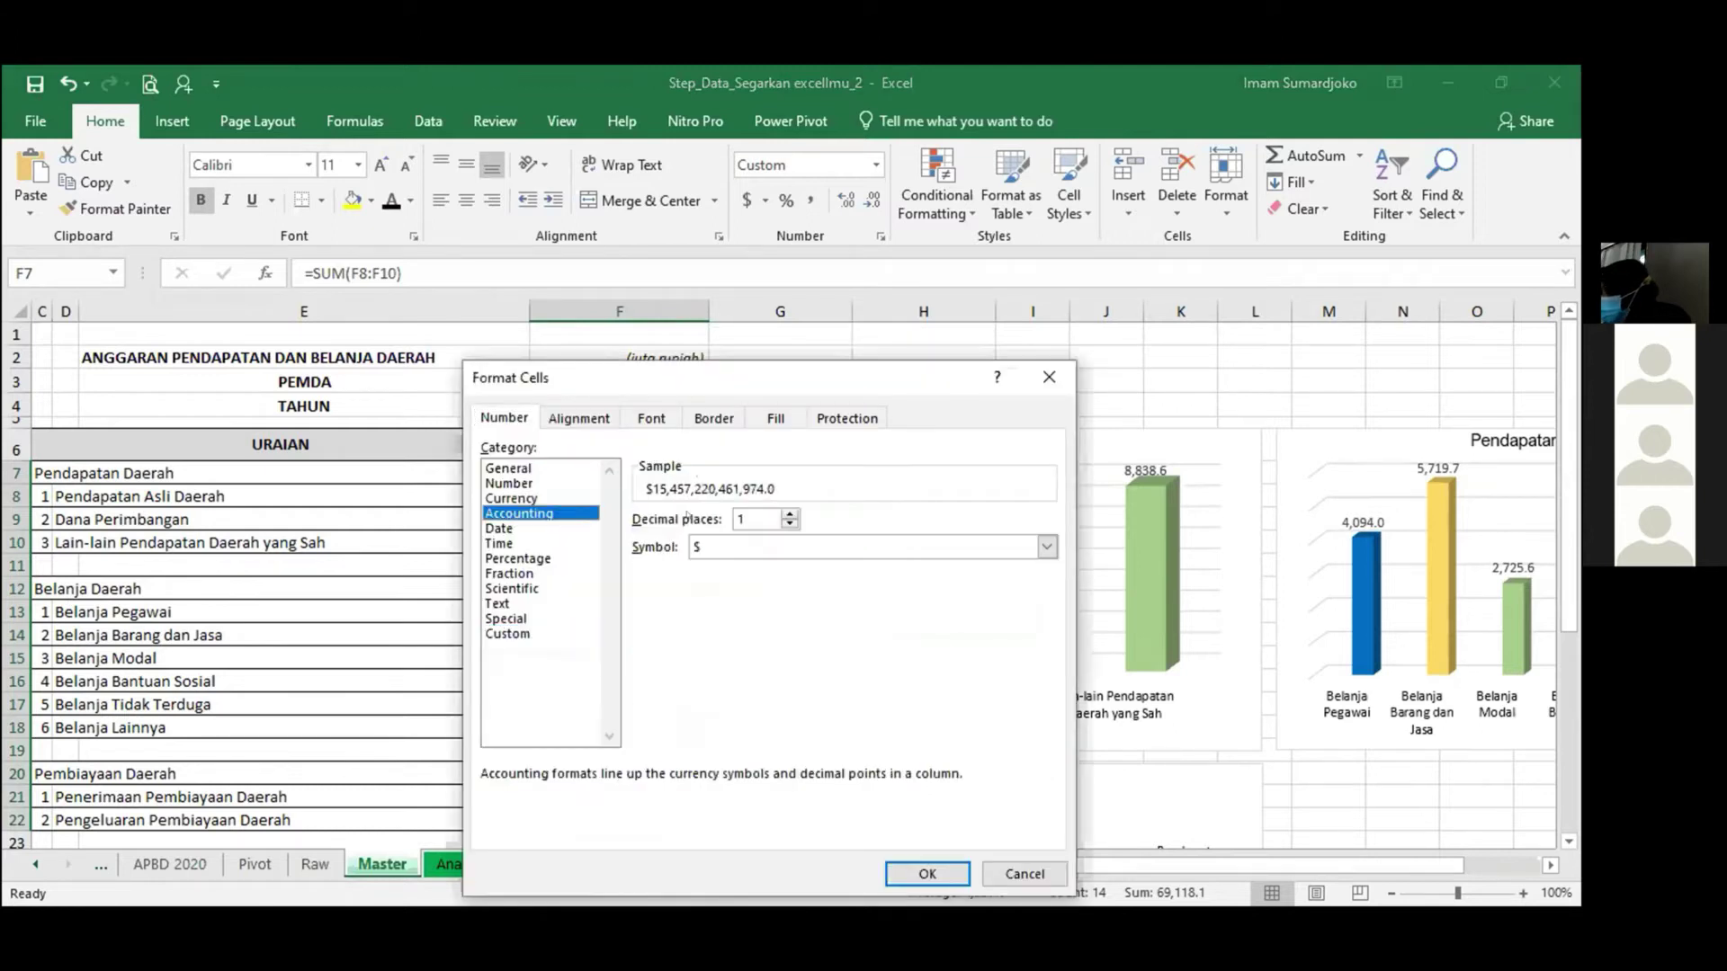
click(1046, 547)
click(711, 568)
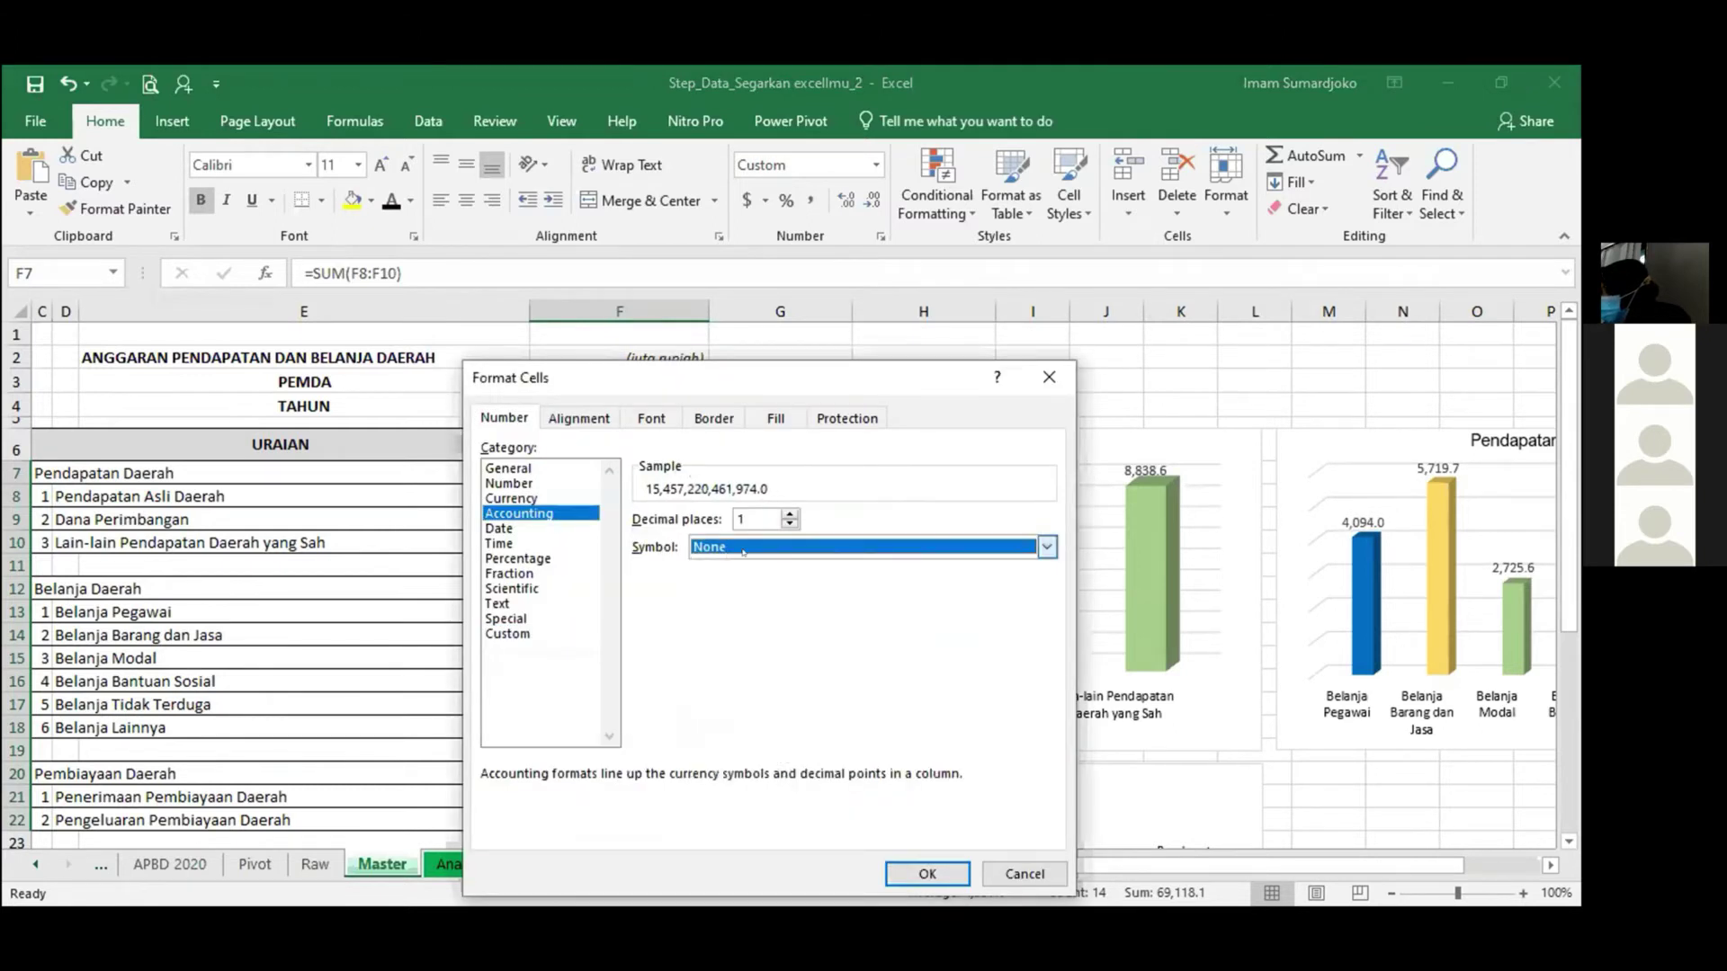
click(790, 524)
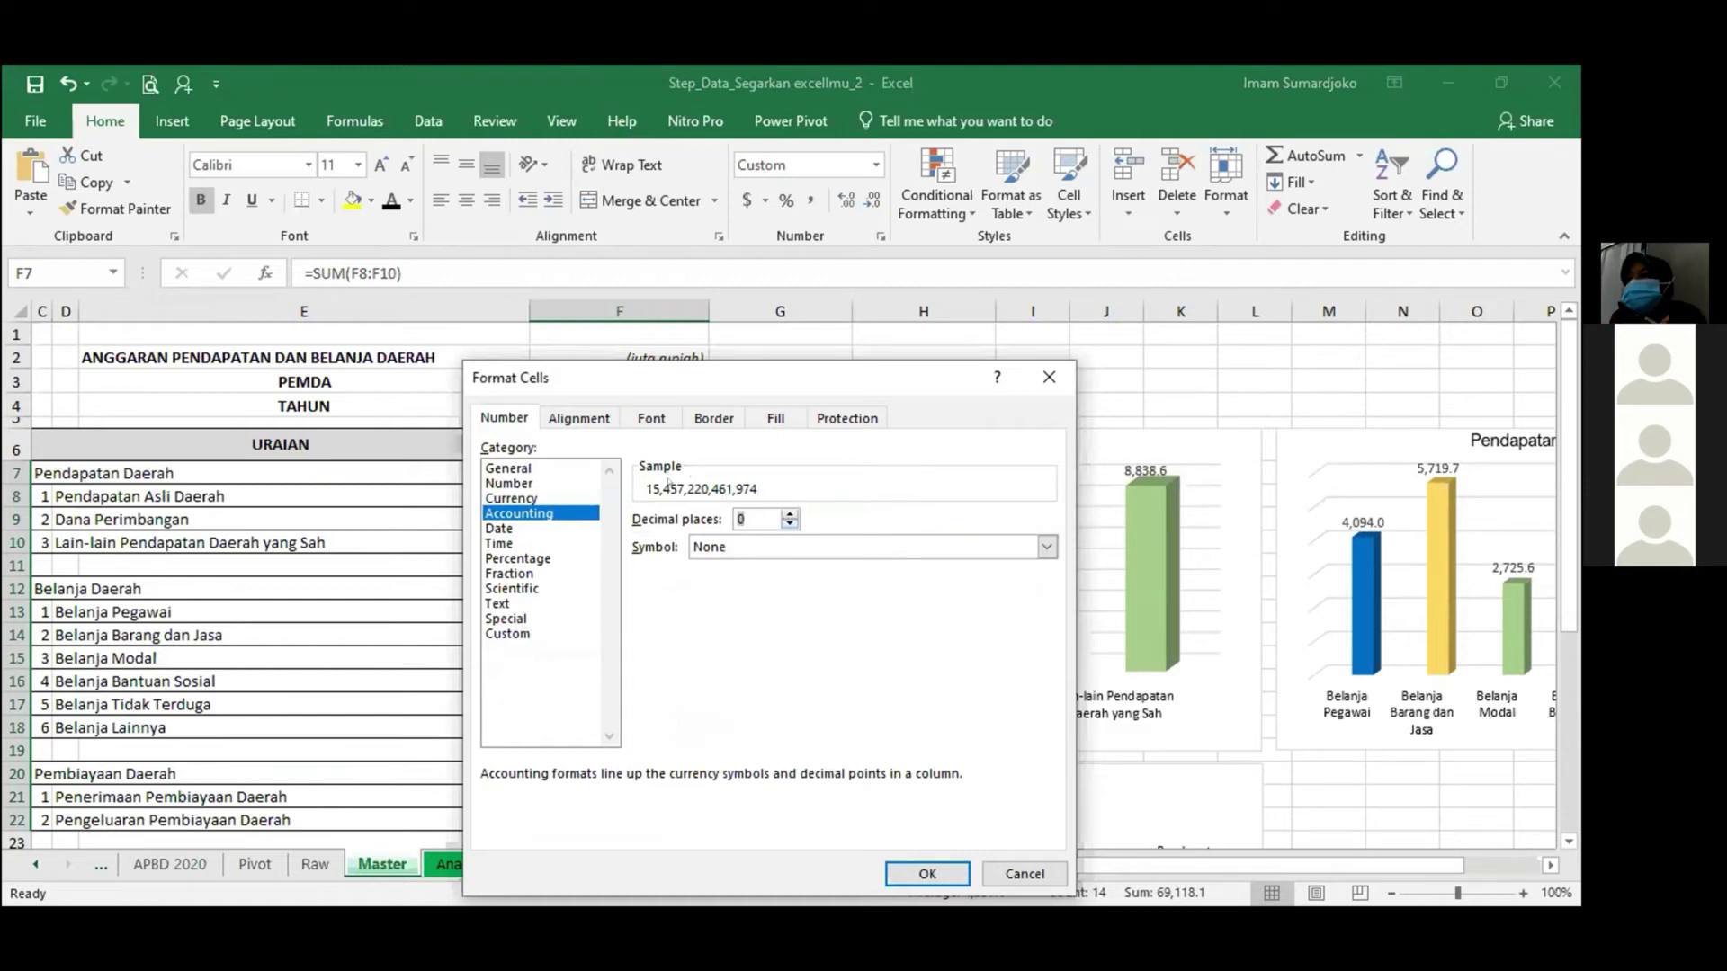
click(912, 866)
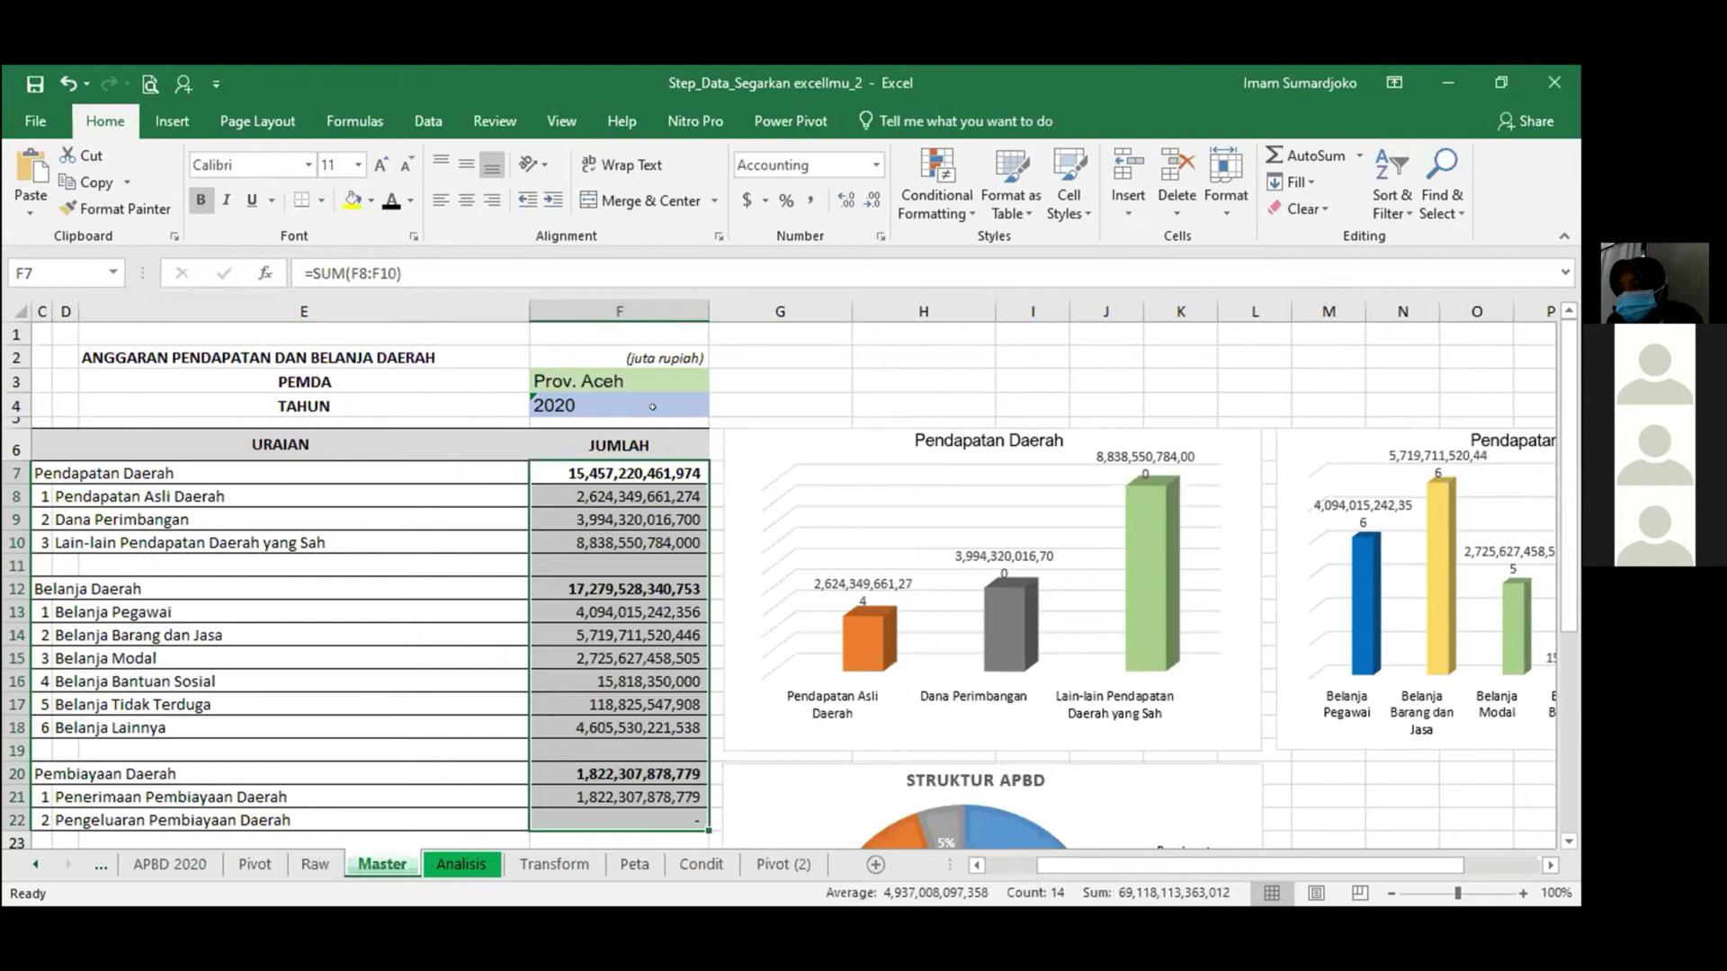
Change the font colour of the (juta rupiah) unit label in F2 to white.
click(619, 358)
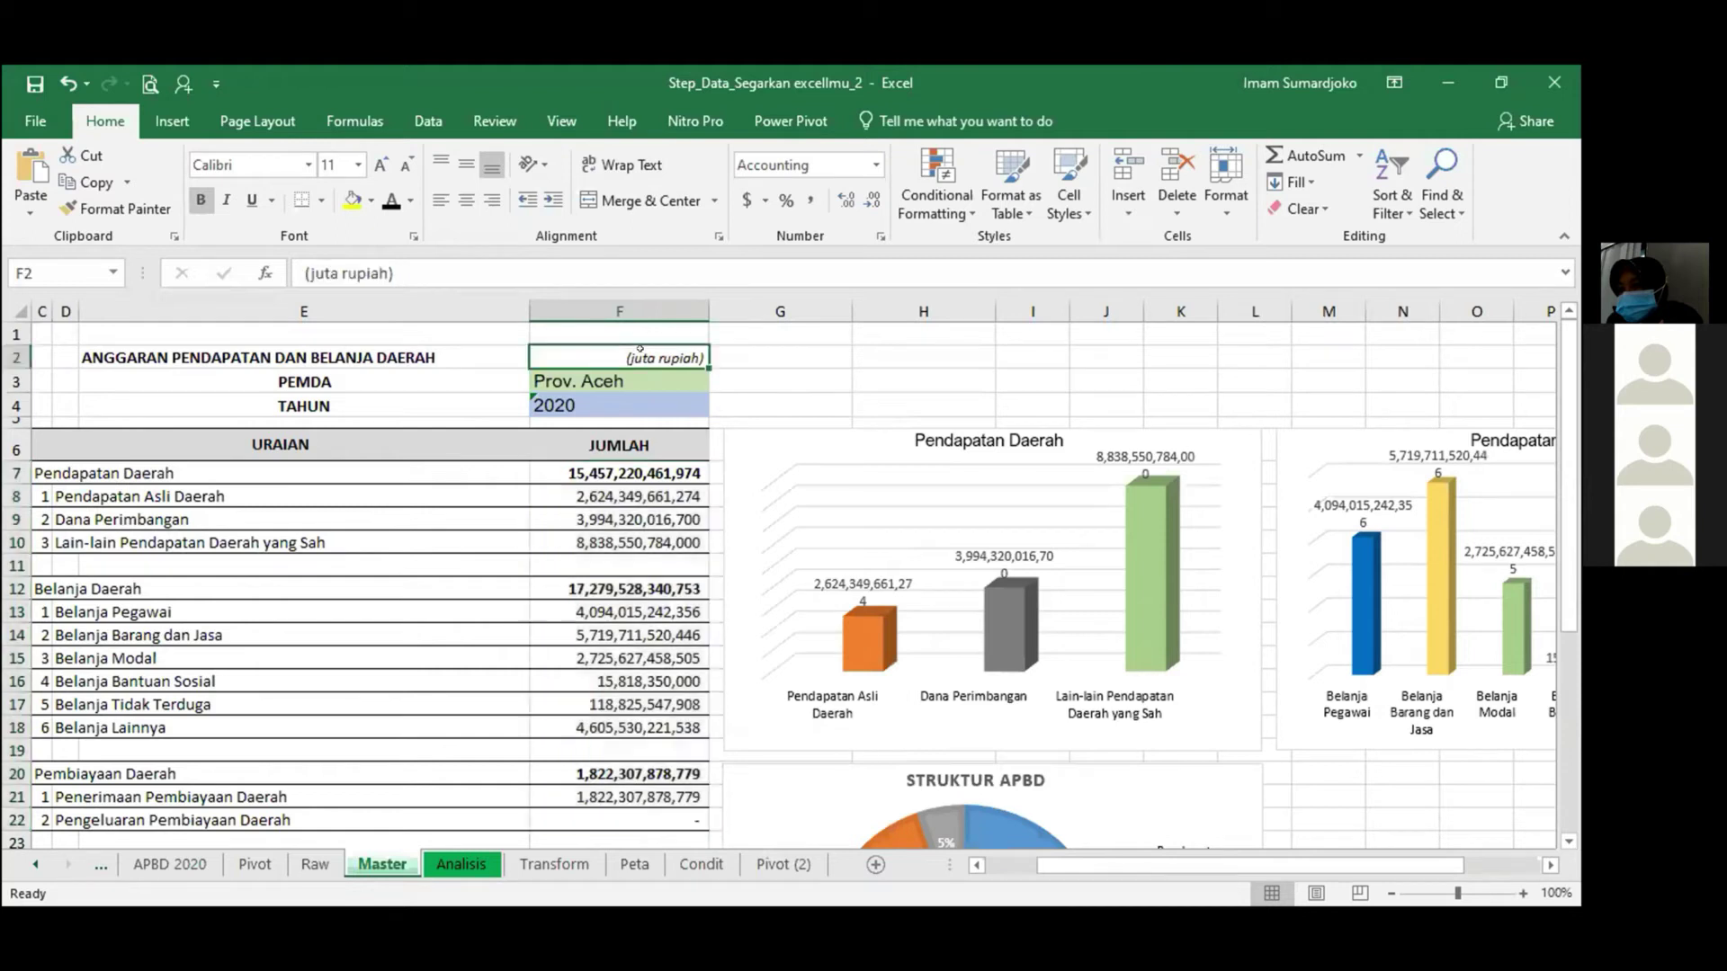
click(410, 200)
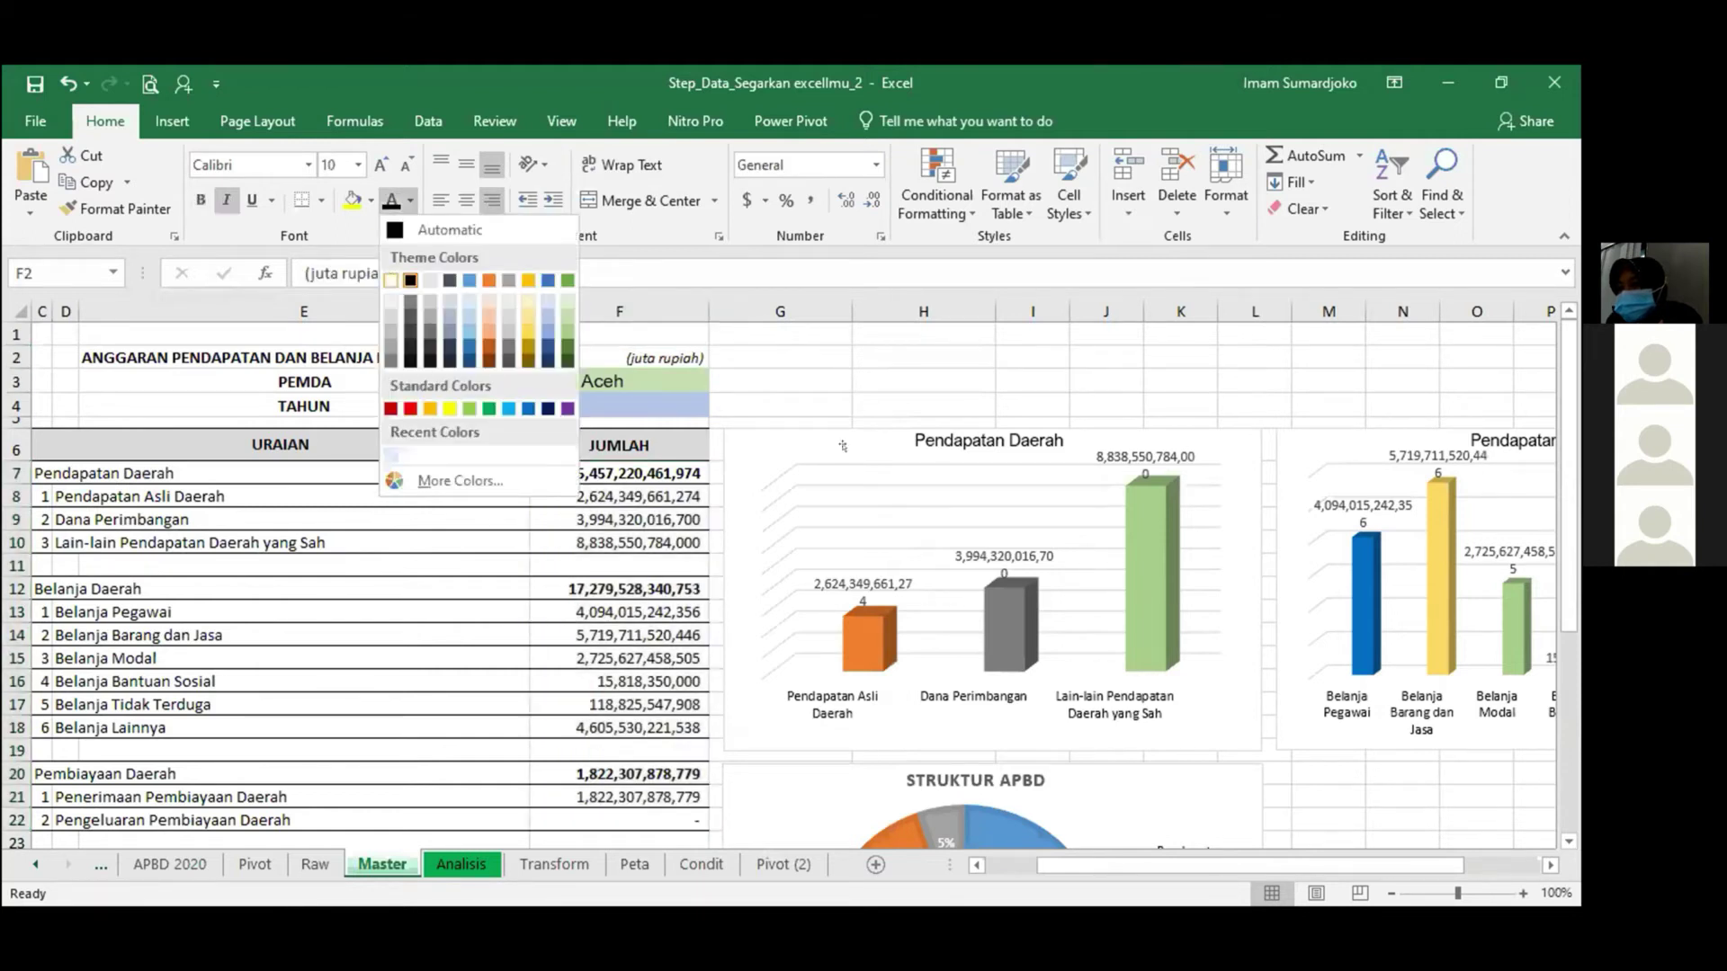
click(390, 280)
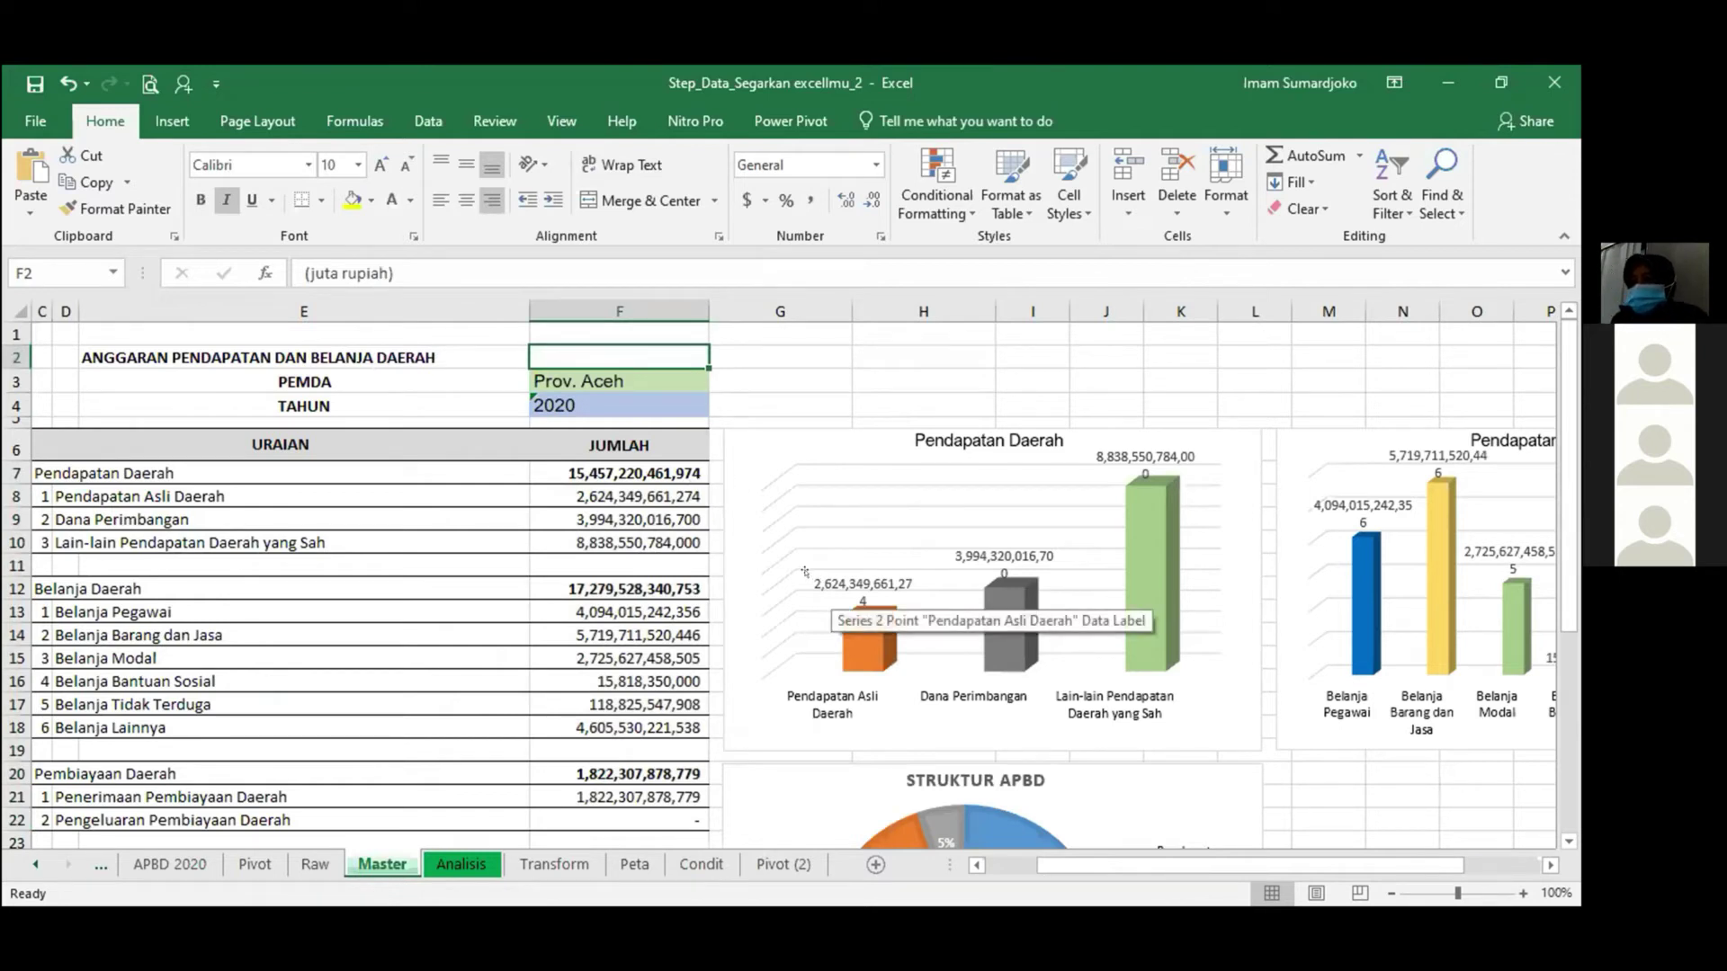
Undo the white font in F2 and the last two number format changes to the JUMLAH amounts in F7:F22.
key(ctrl+z)
key(ctrl+z)
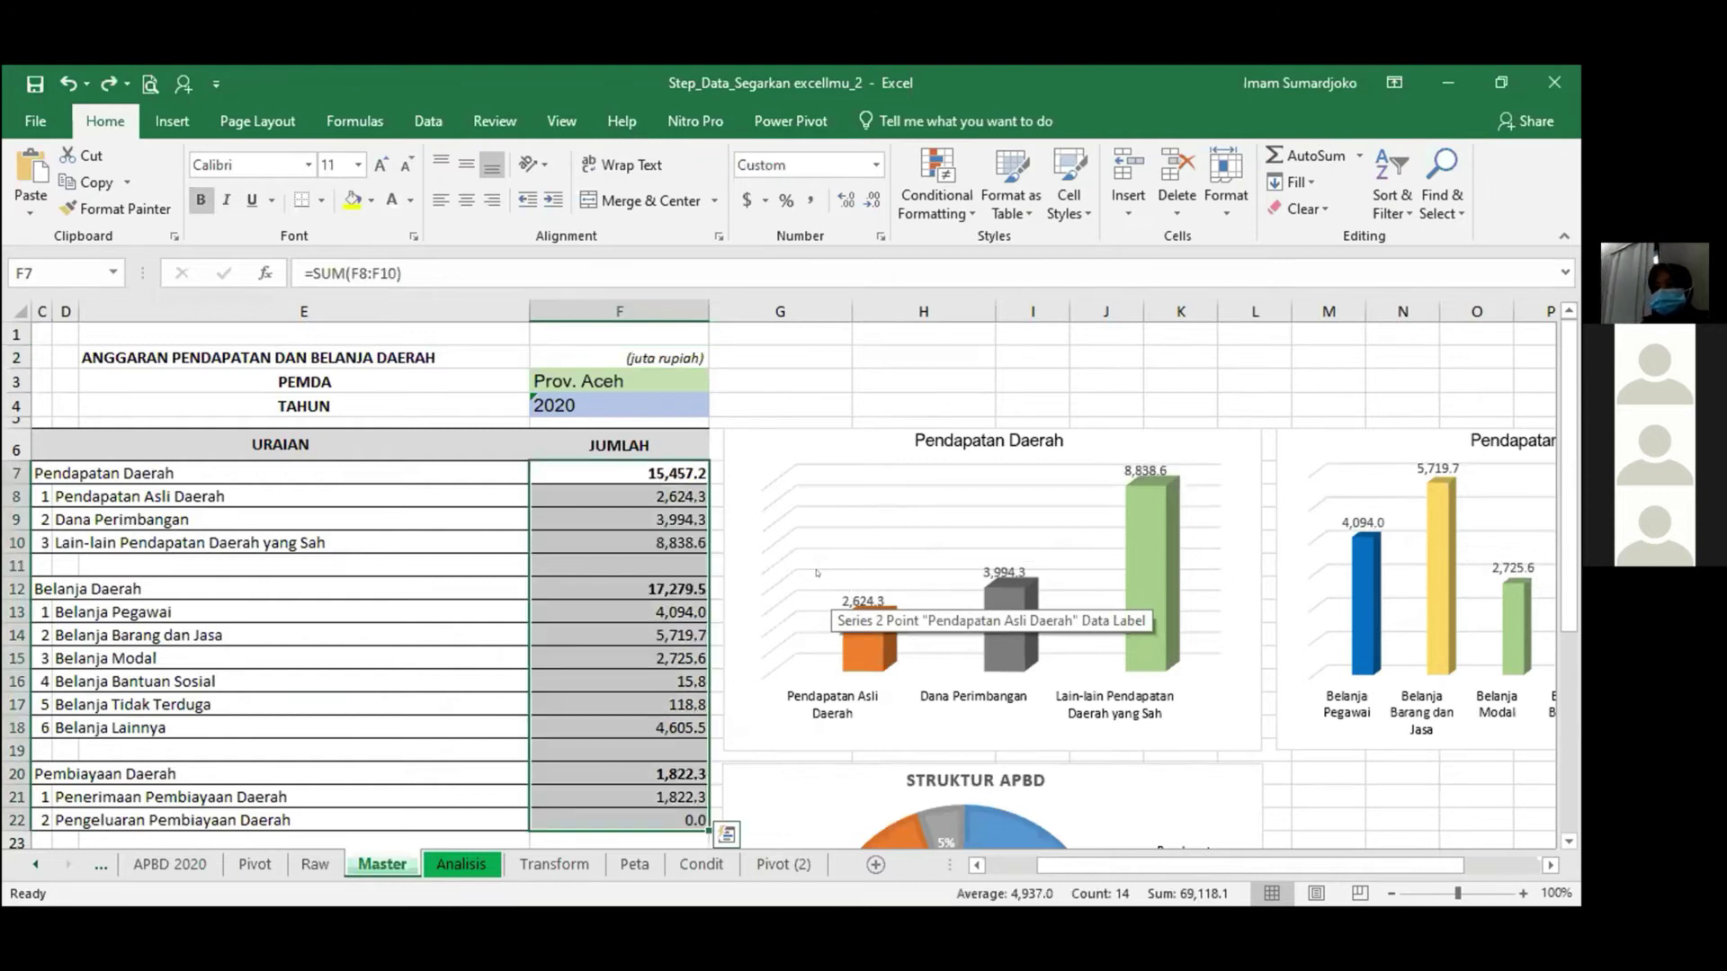
key(ctrl+z)
click(865, 378)
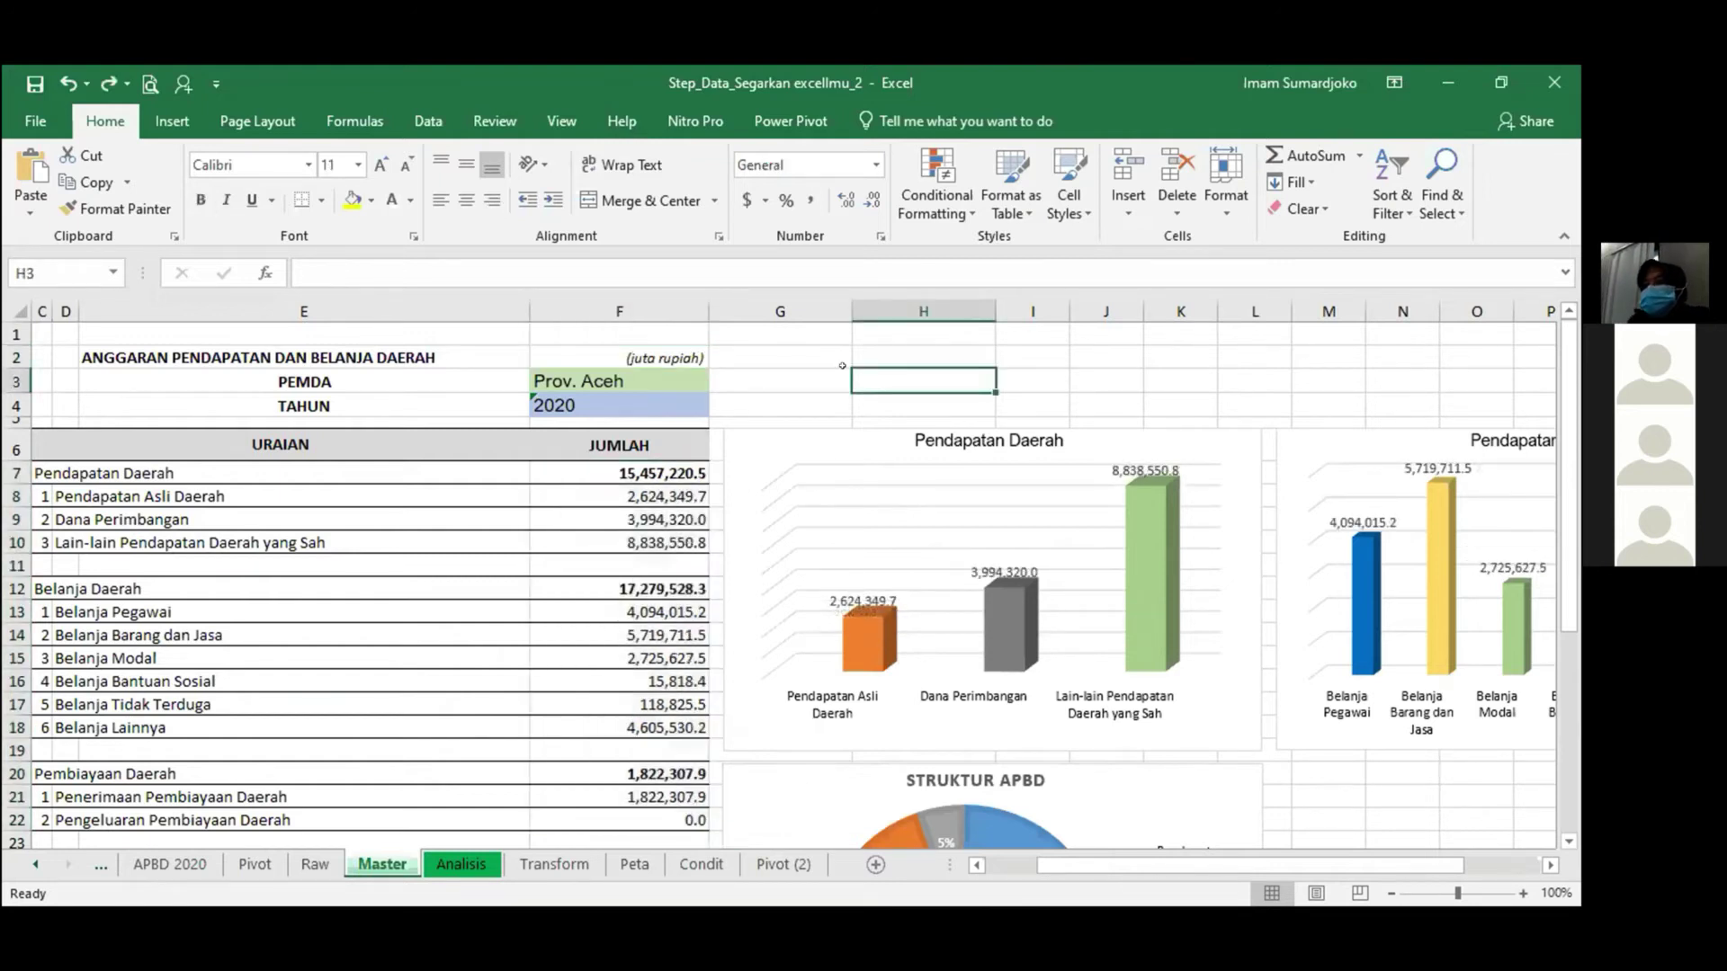
click(677, 376)
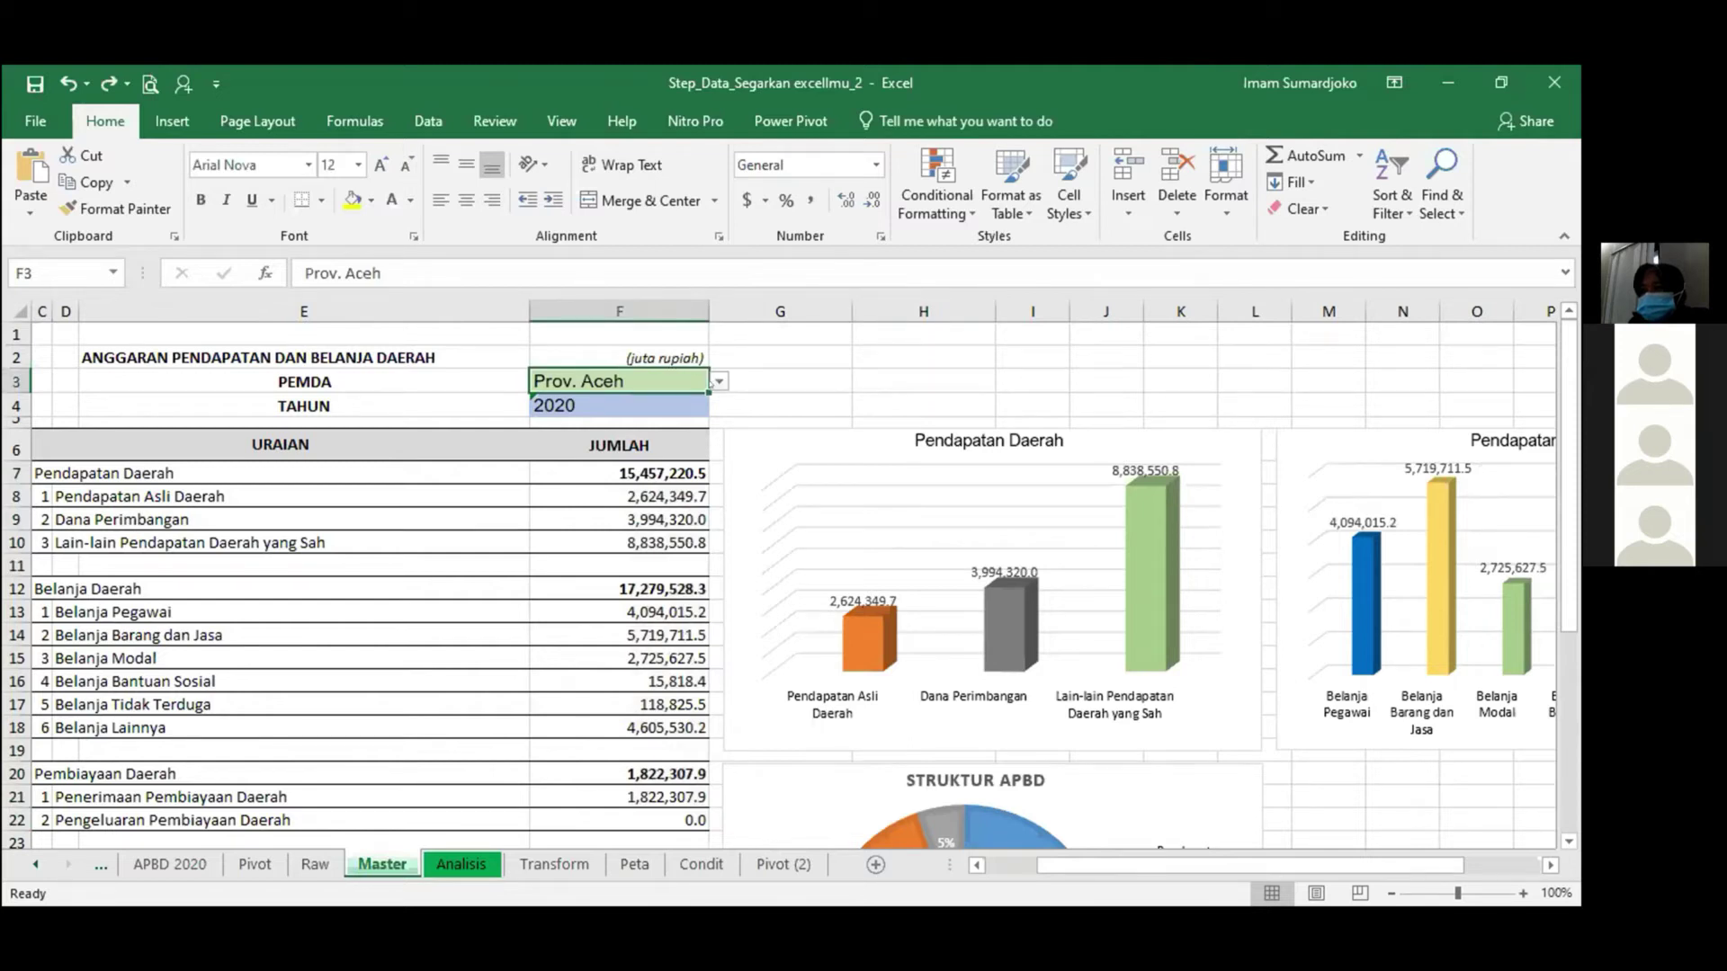
scroll(656, 516, down, 3)
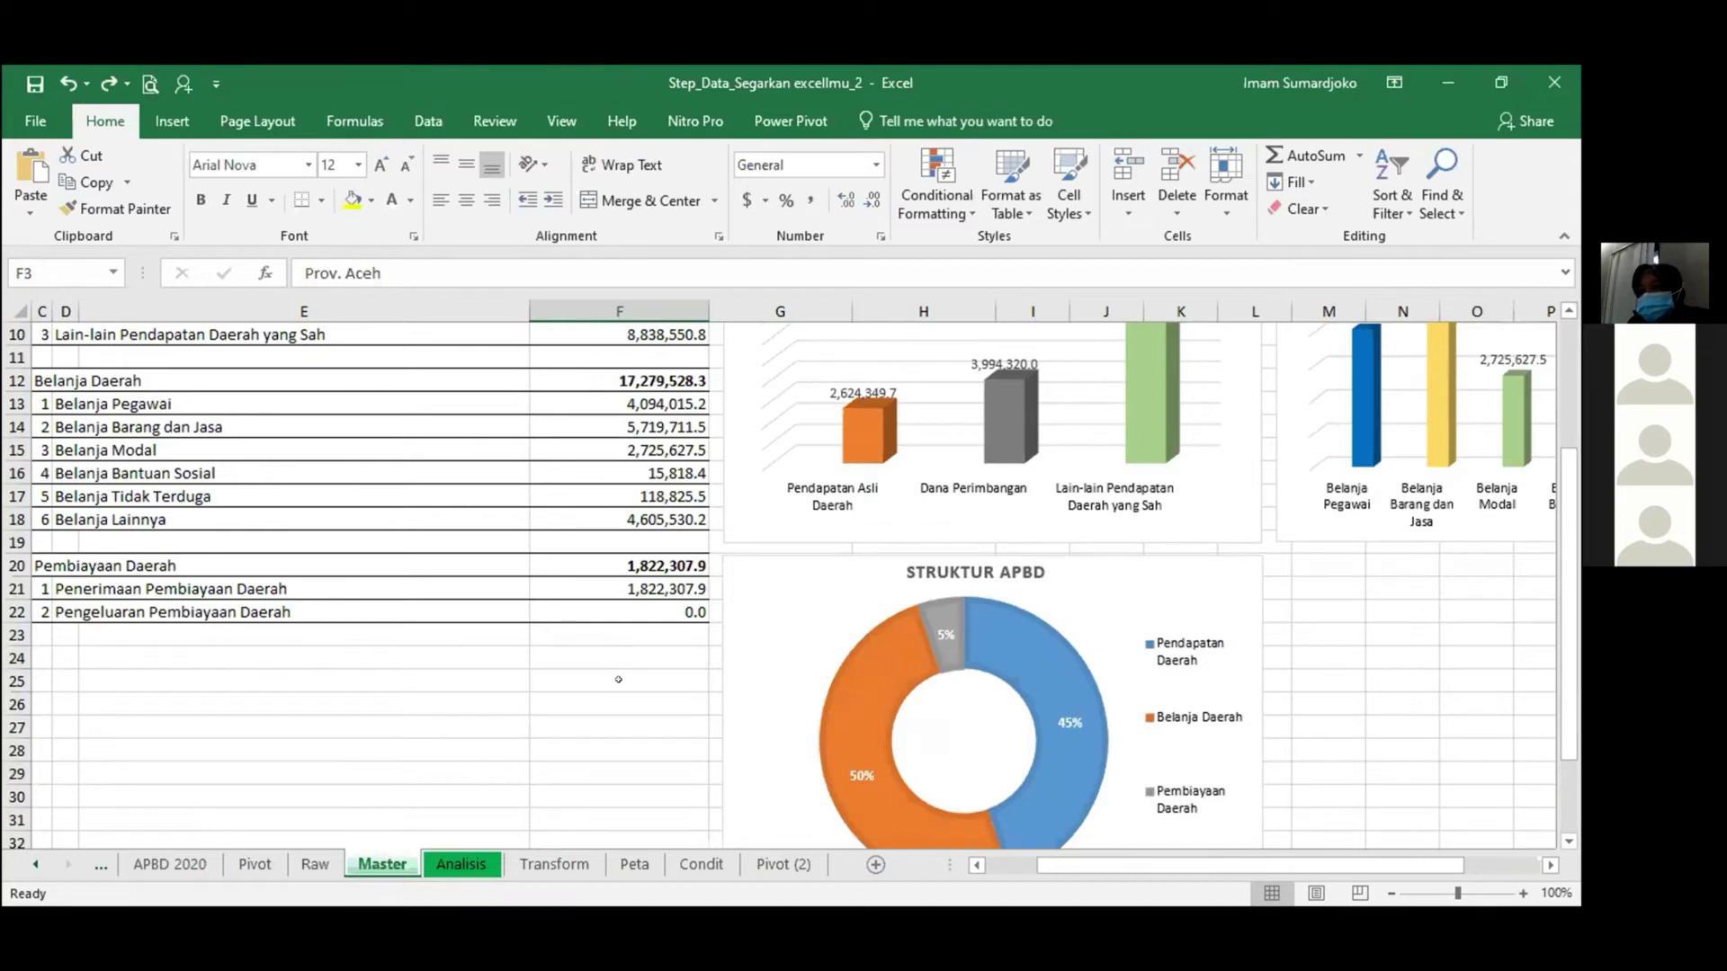
scroll(618, 679, up, 3)
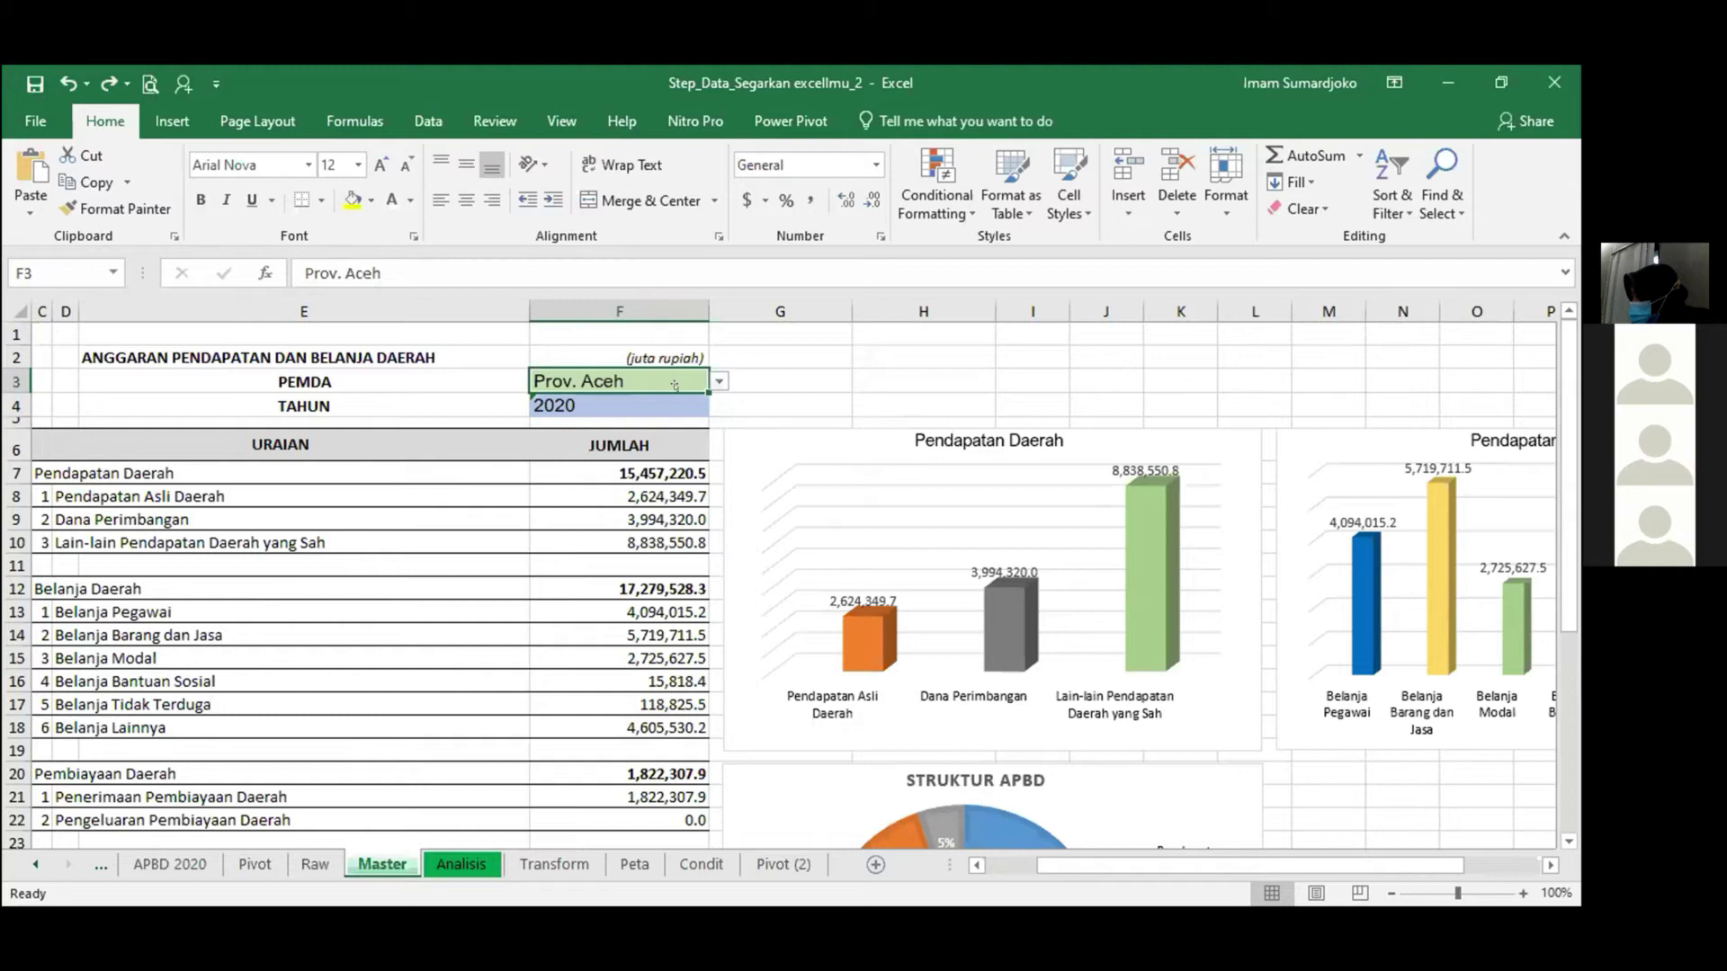
Start a data validation rule on cell H3 that allows values from a List.
click(859, 369)
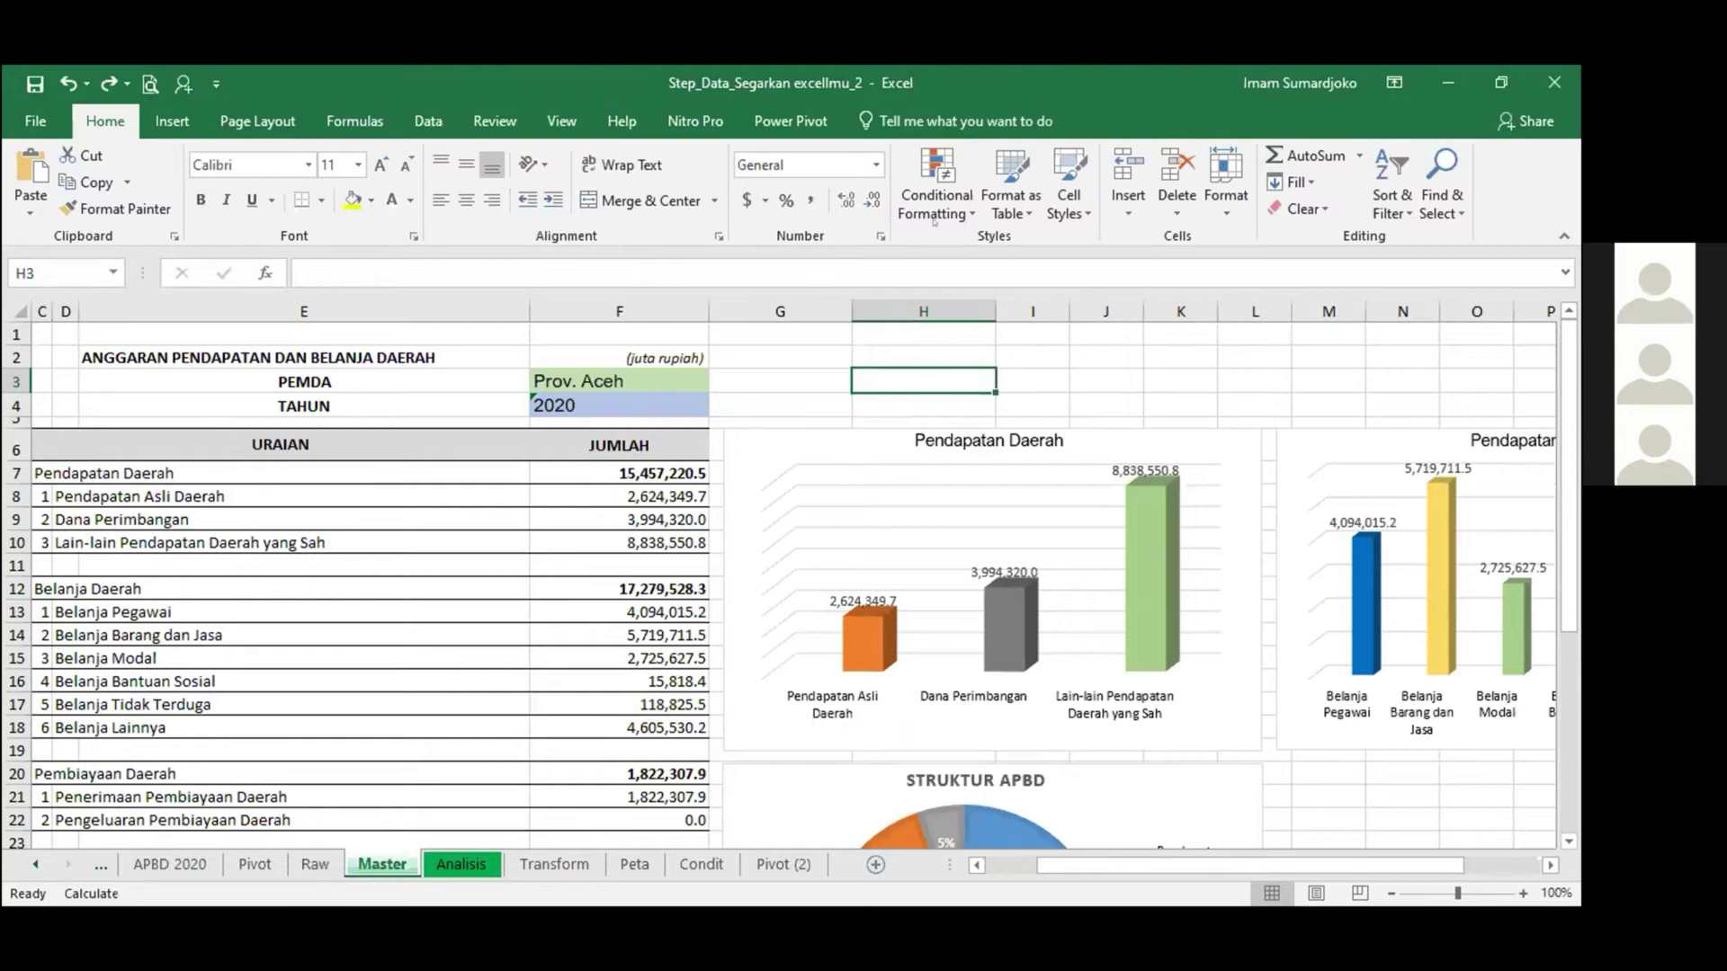
click(415, 107)
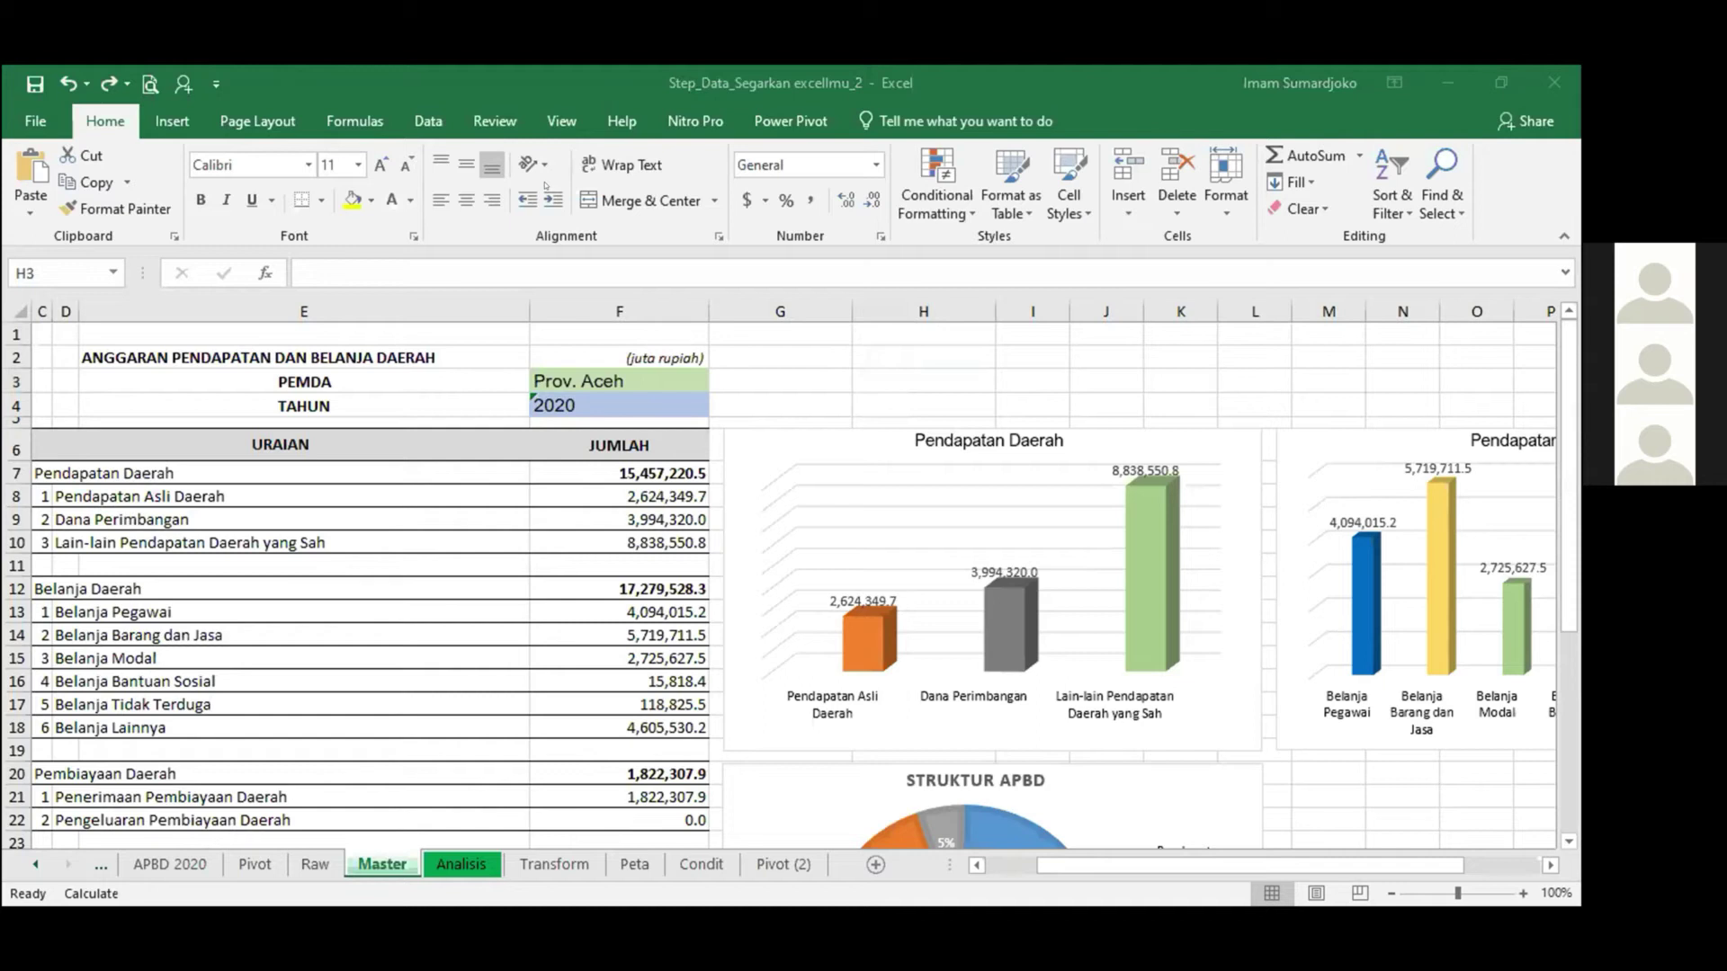
click(430, 118)
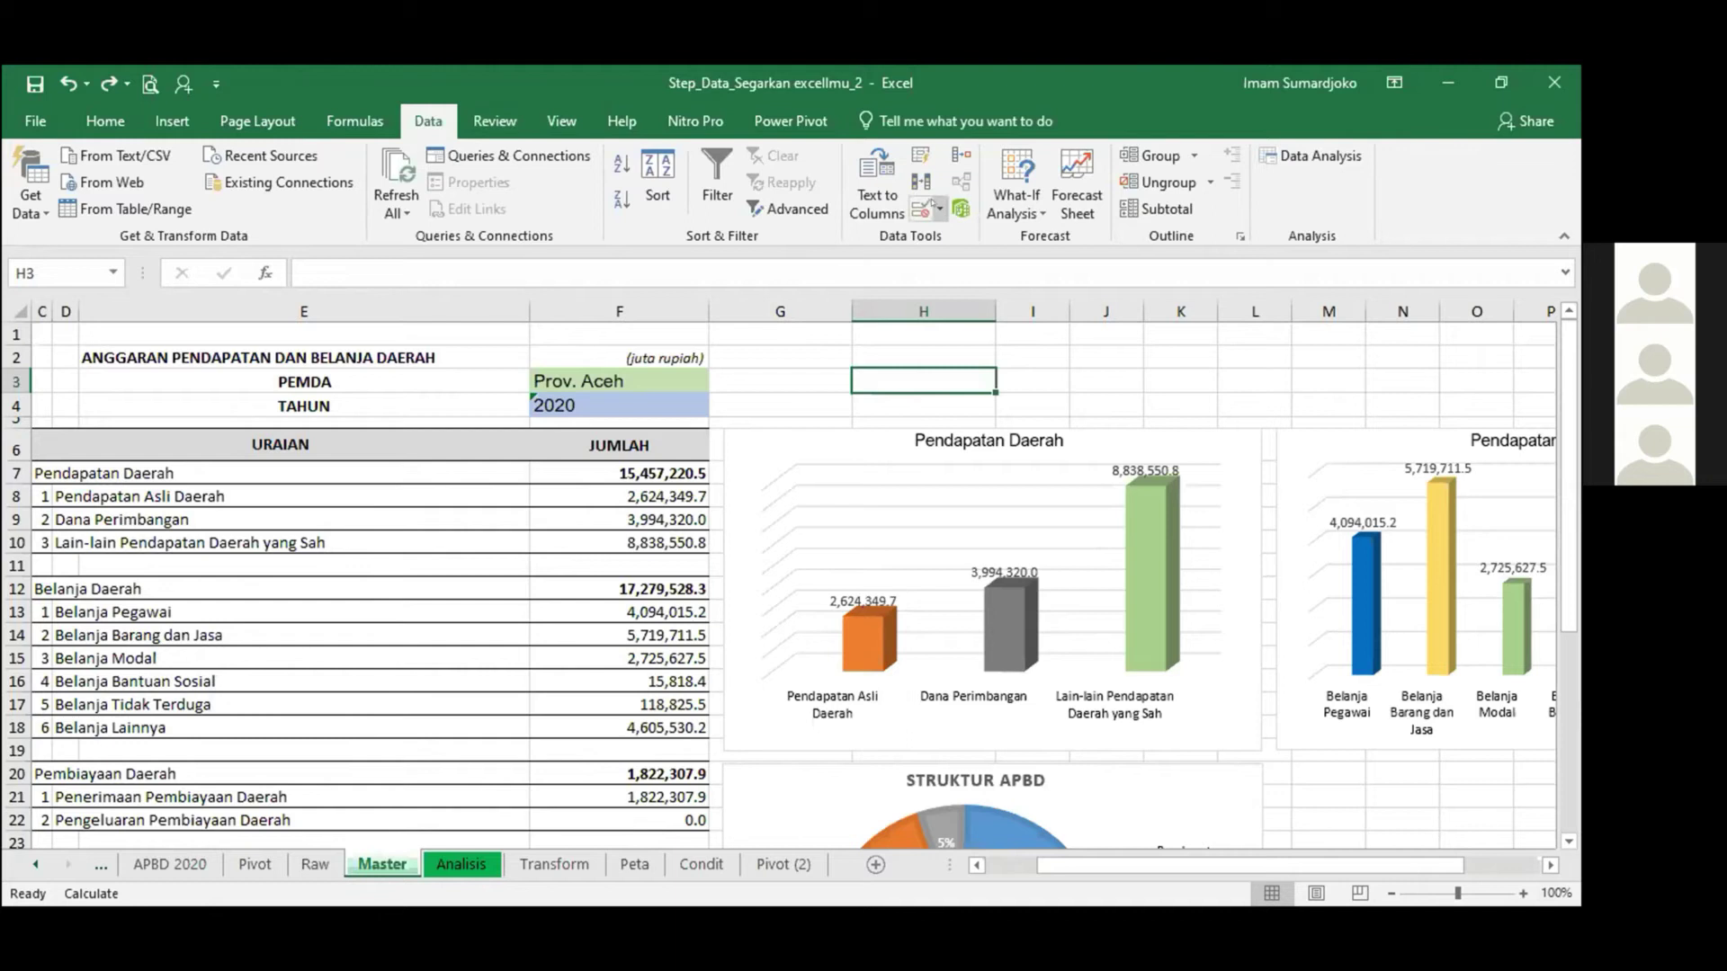
click(921, 211)
click(938, 207)
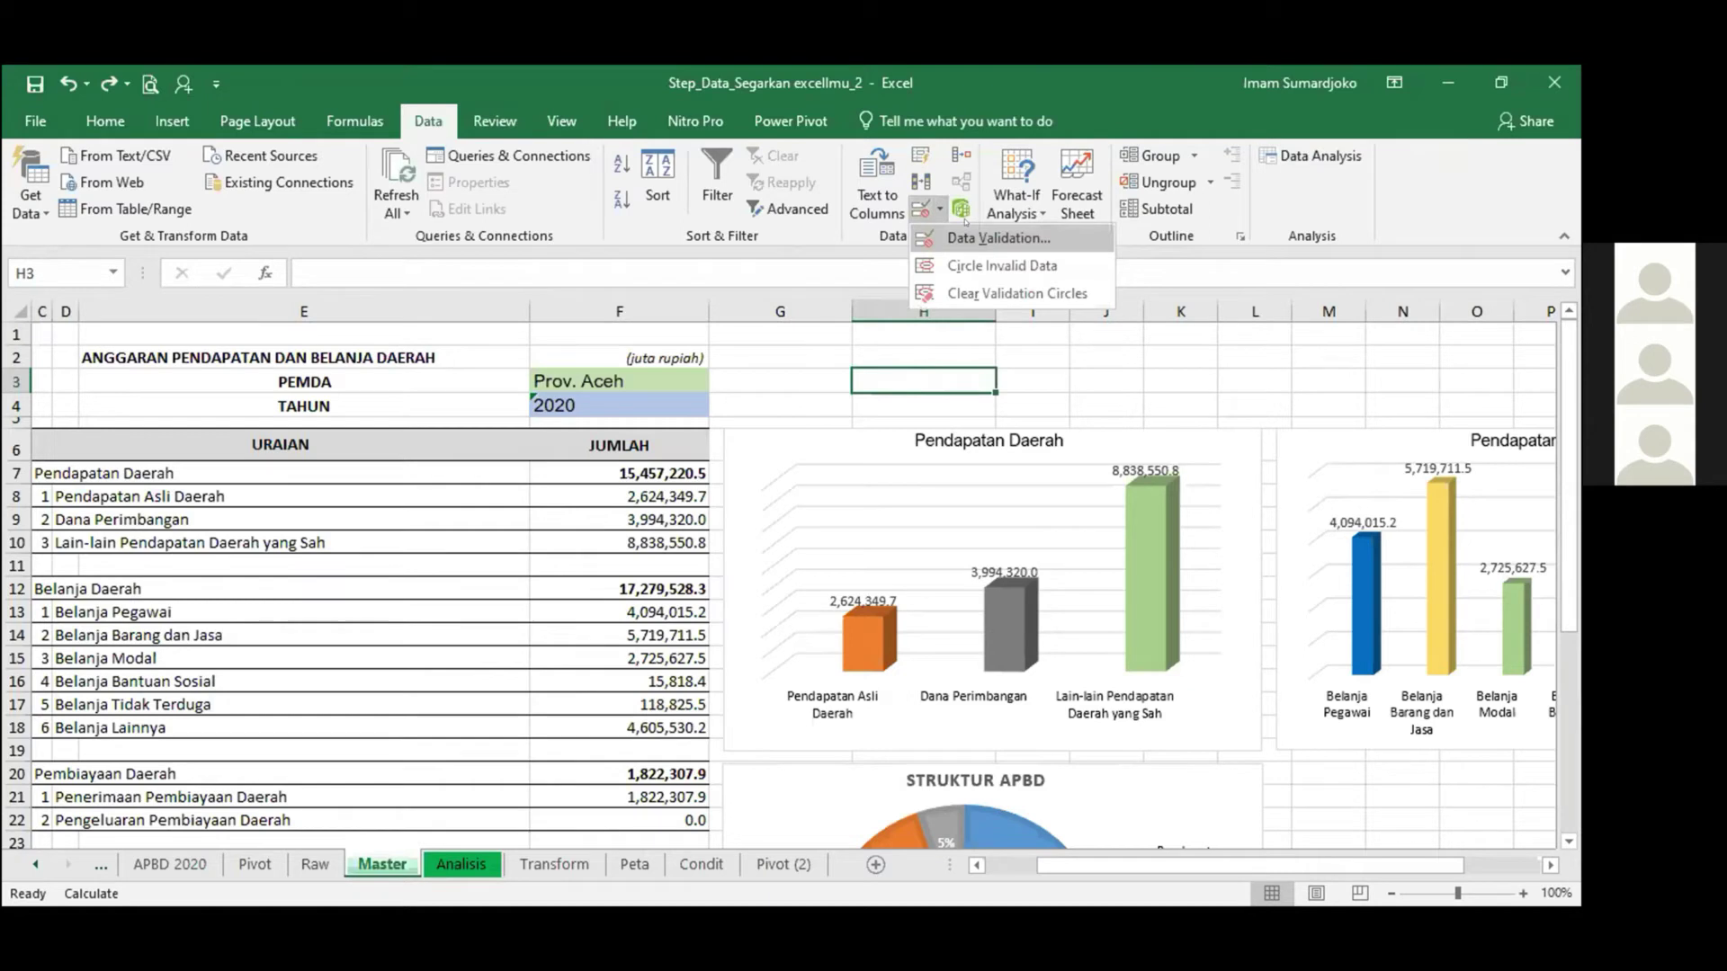
click(981, 238)
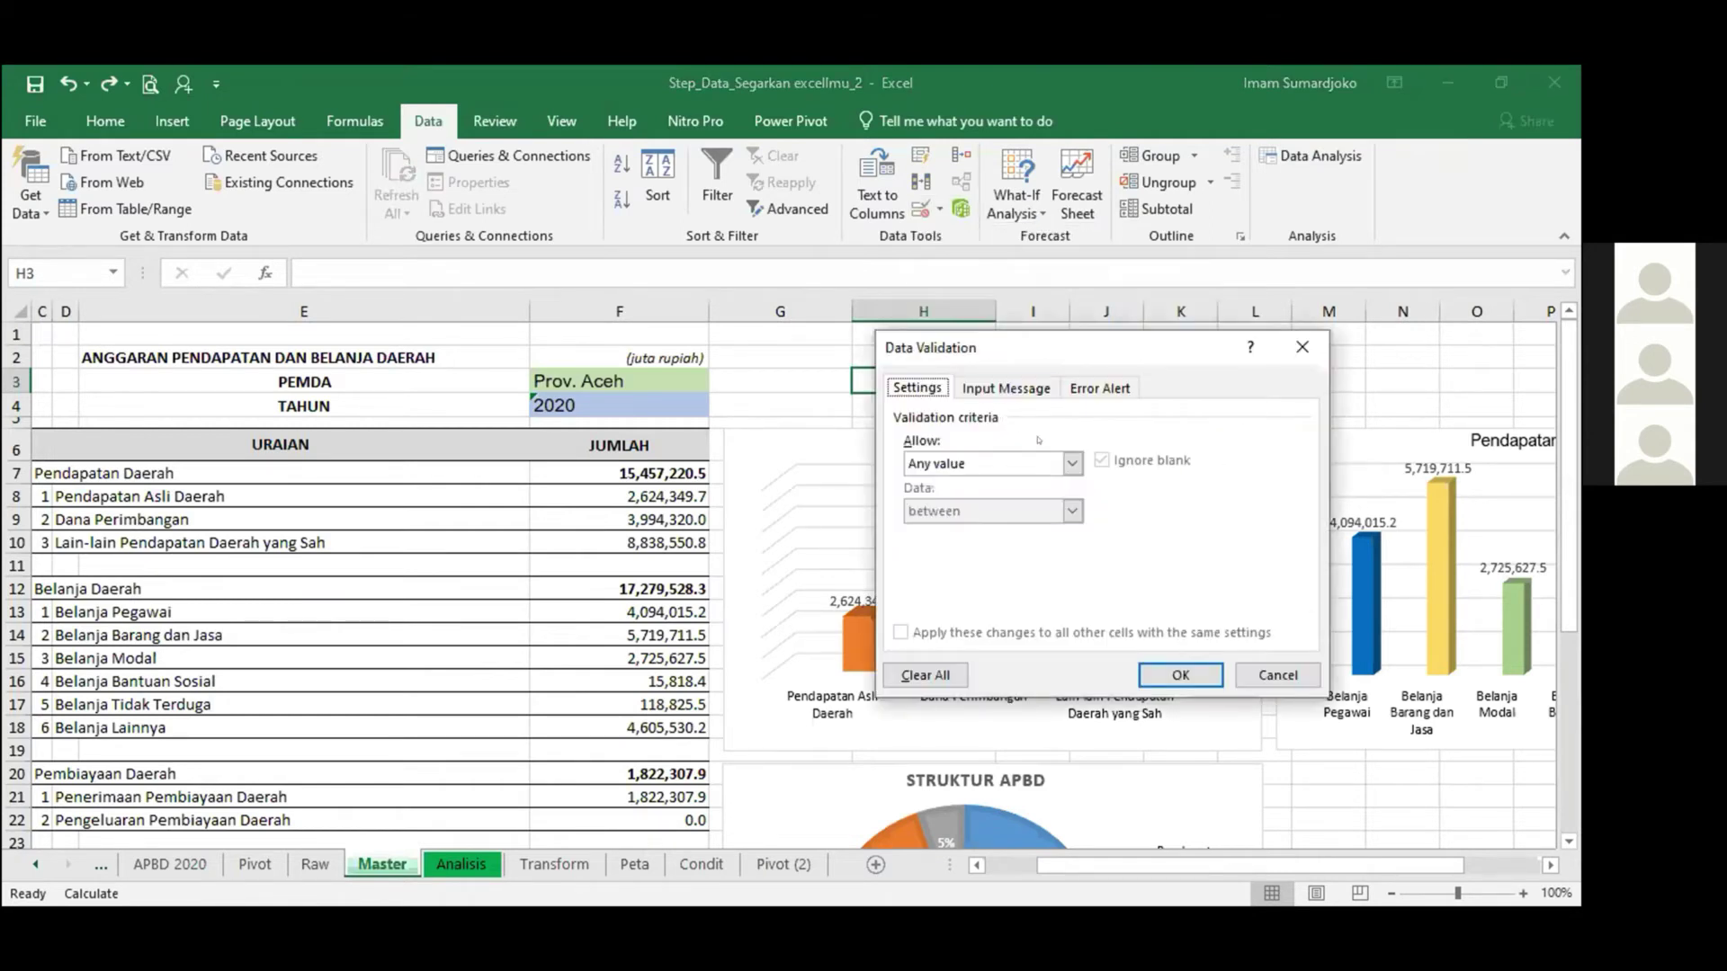
click(1071, 463)
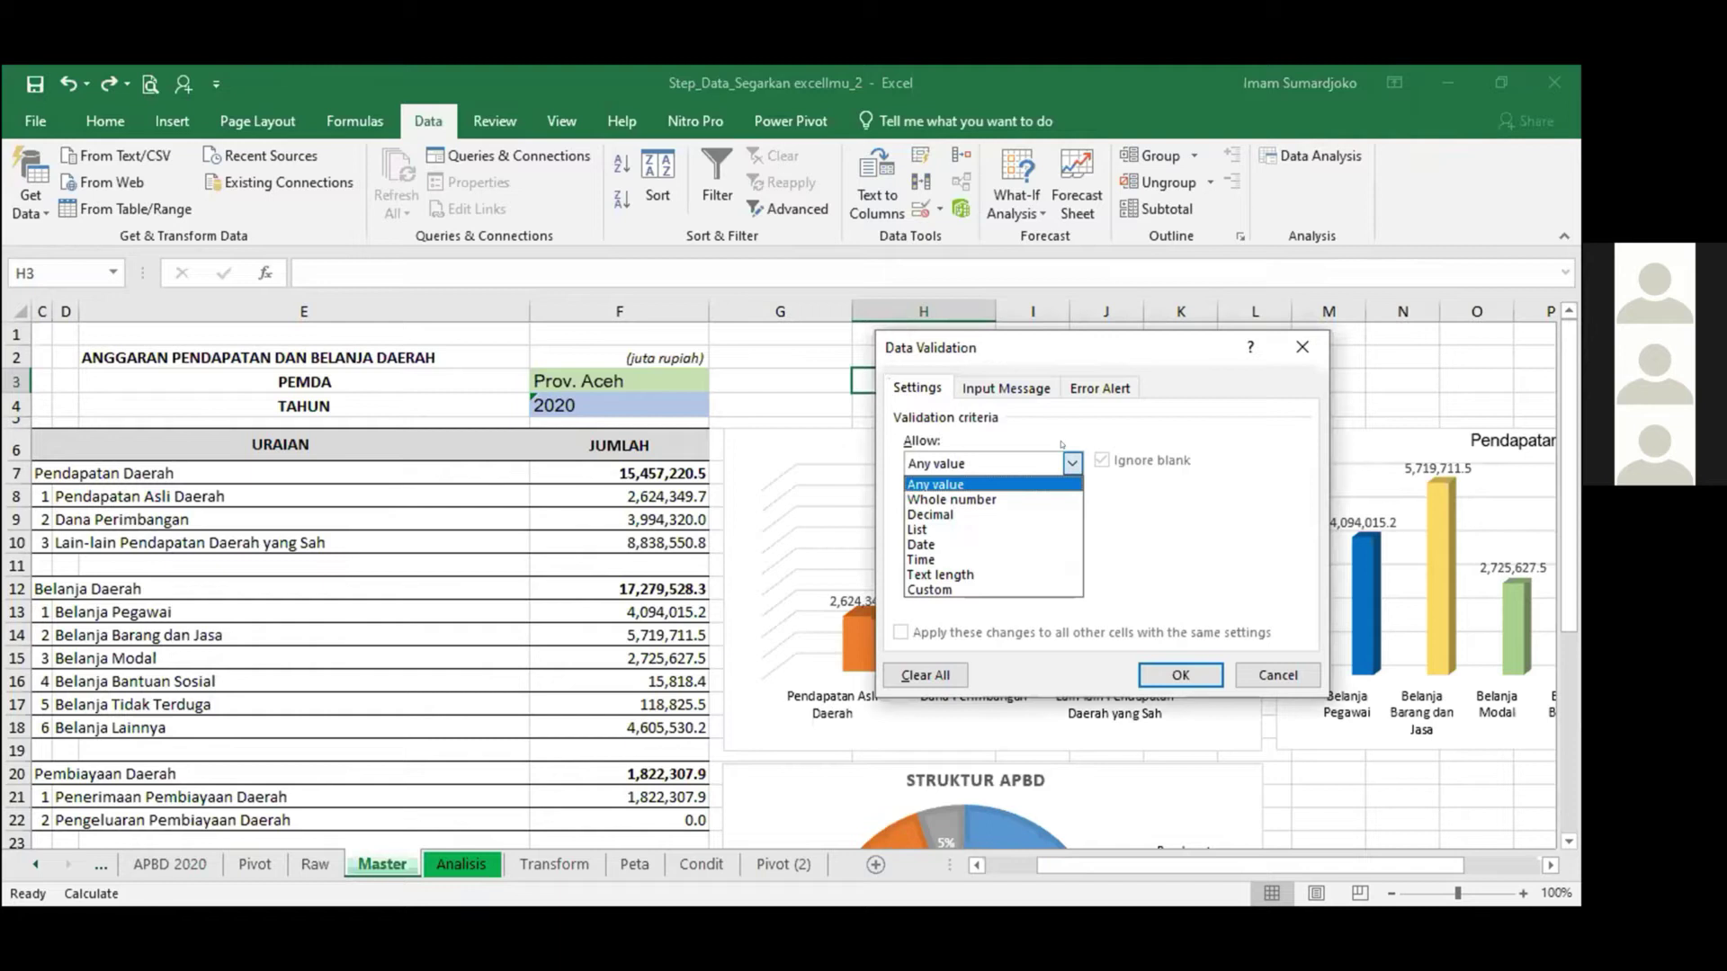
click(983, 530)
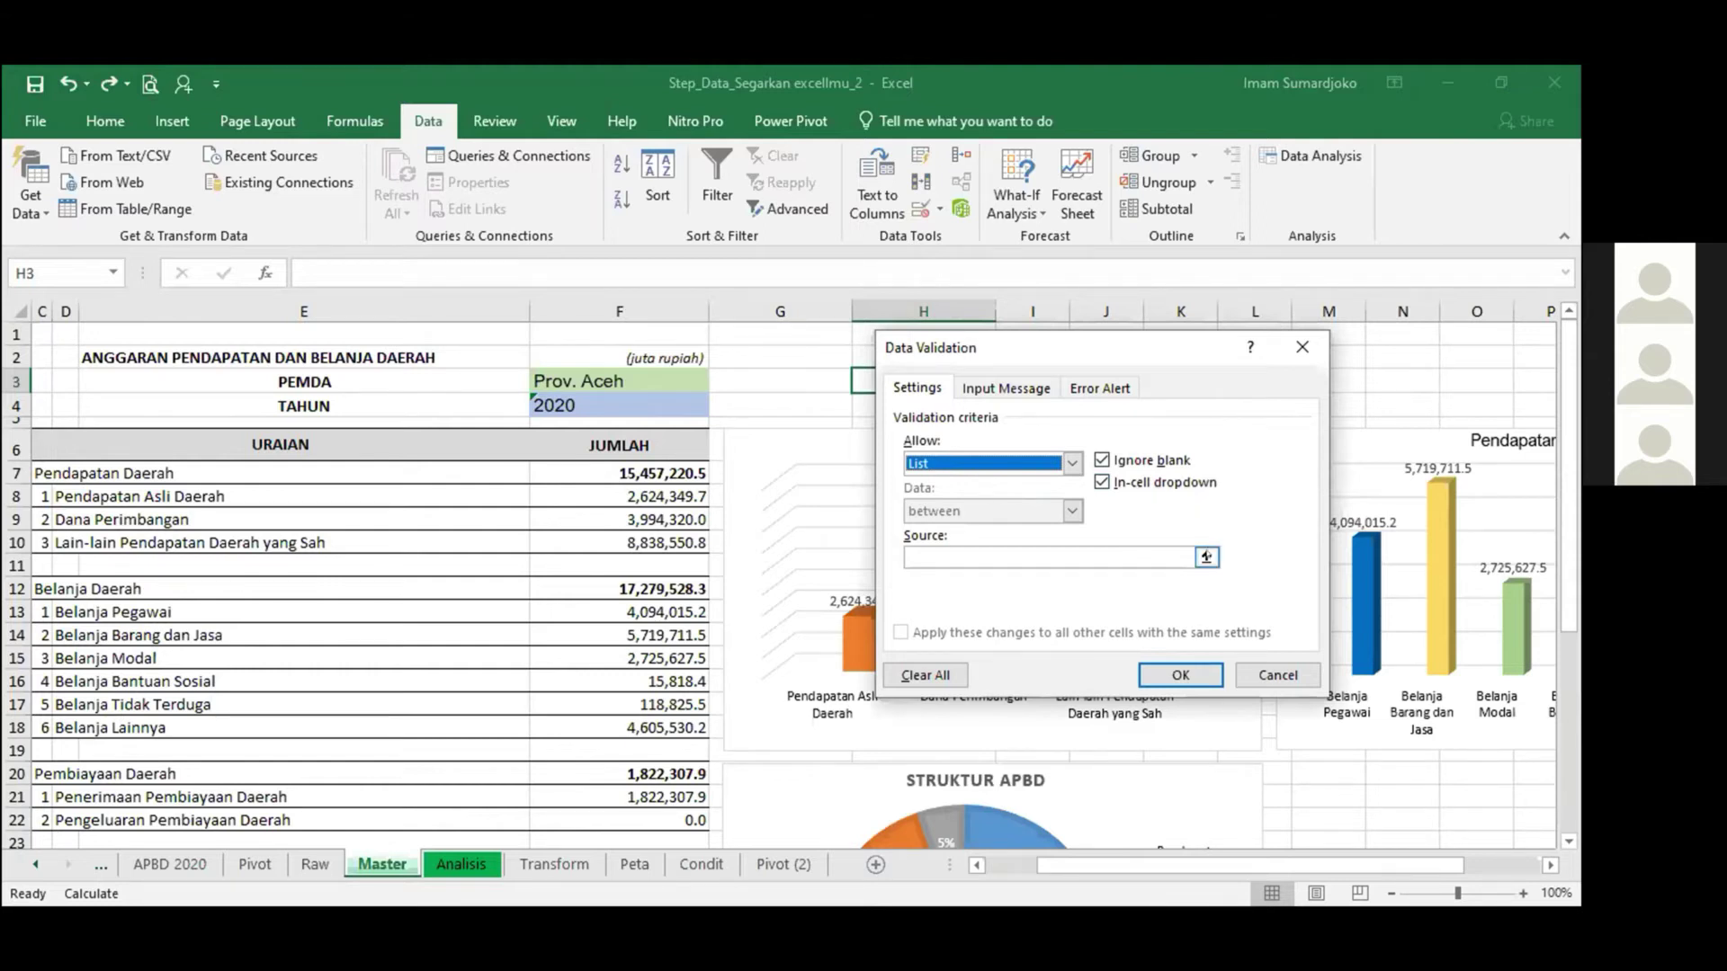
Set the validation list source to the Nama Daerah names in 'APBD 2020'!$E$8:$E$583 and apply the rule.
click(1206, 556)
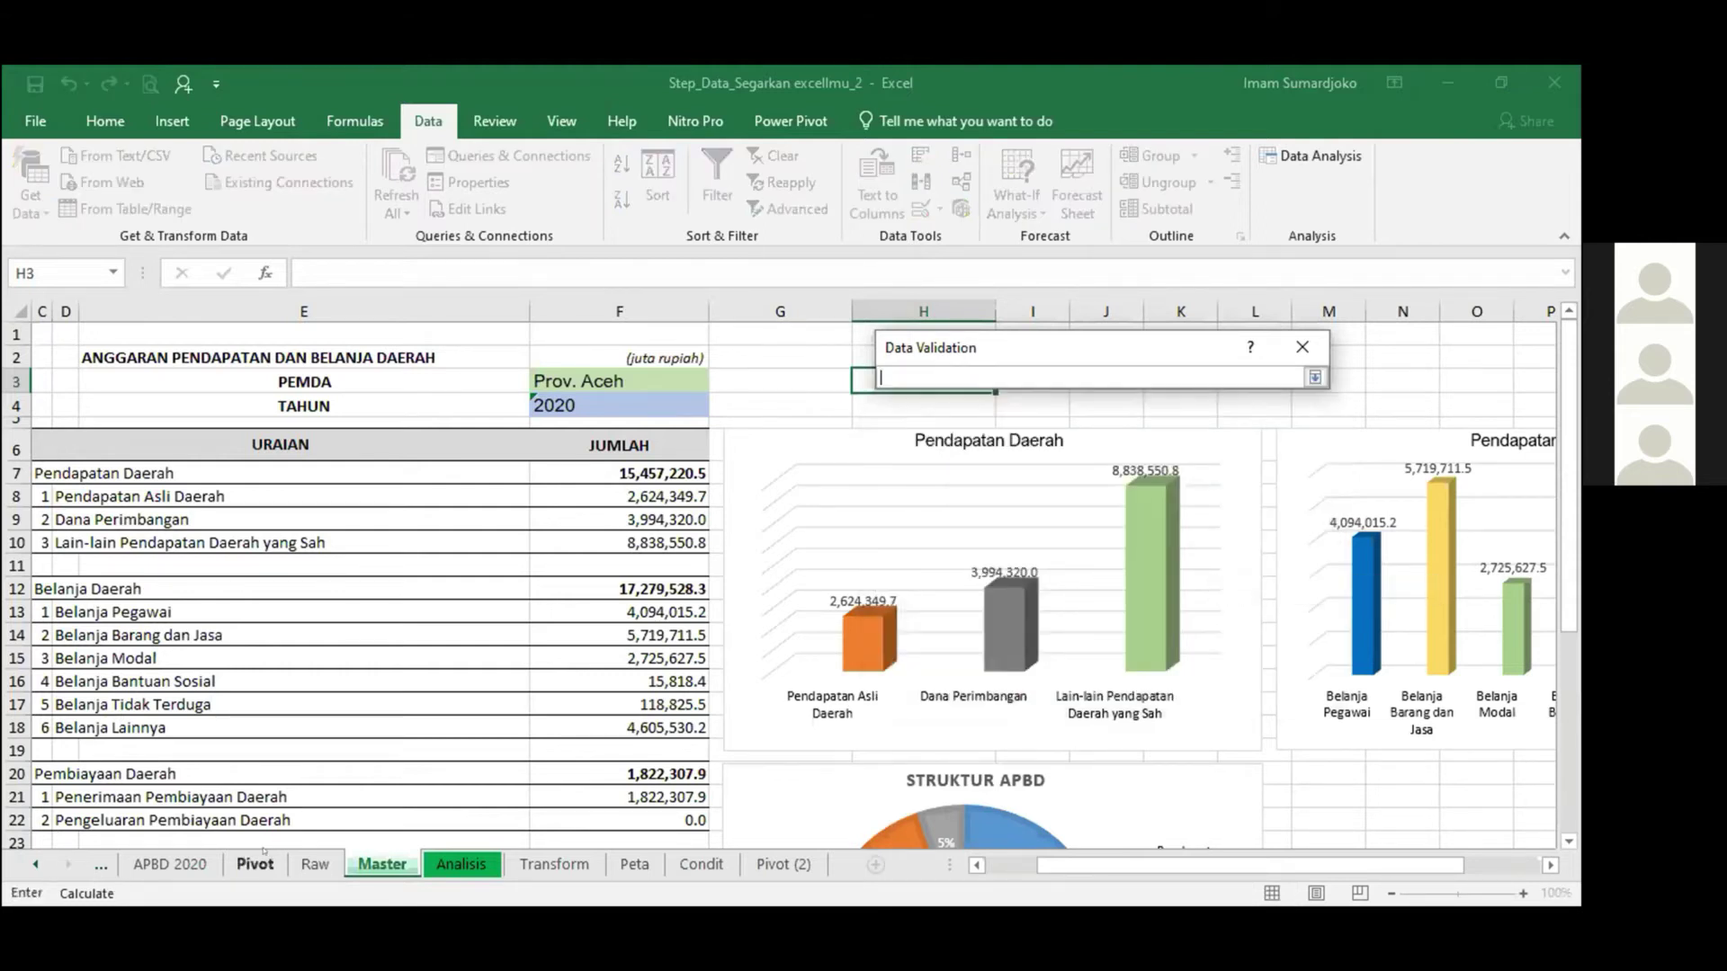
click(171, 865)
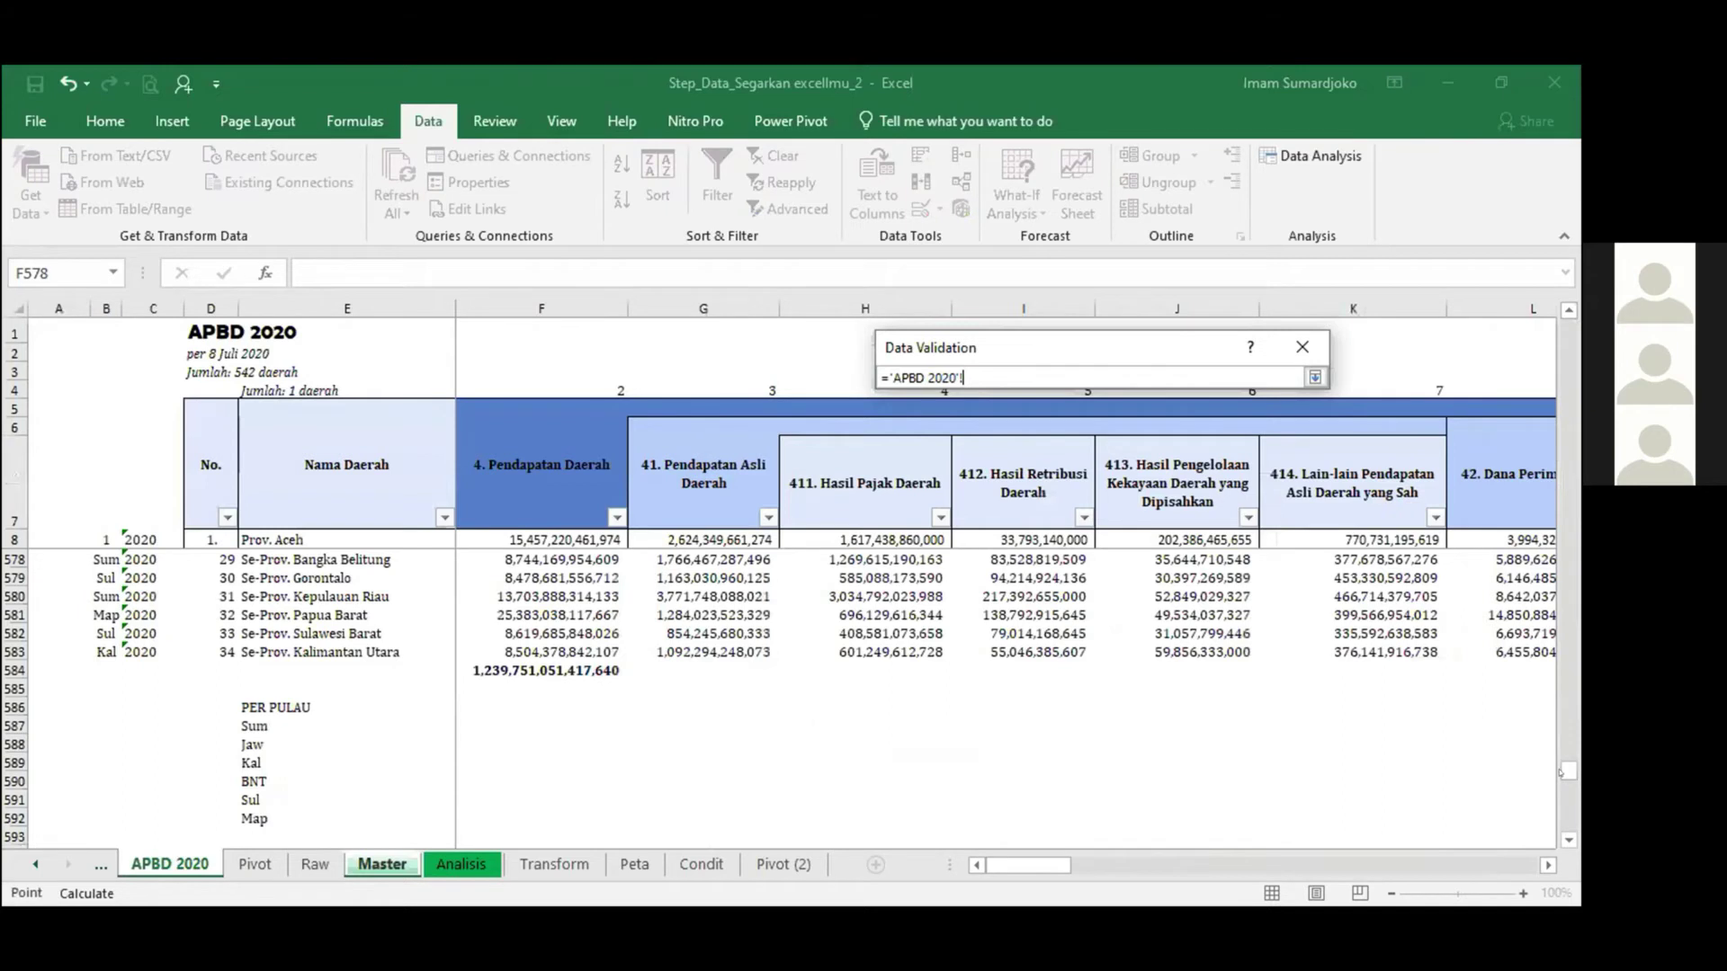
drag(1567, 771, 1568, 329)
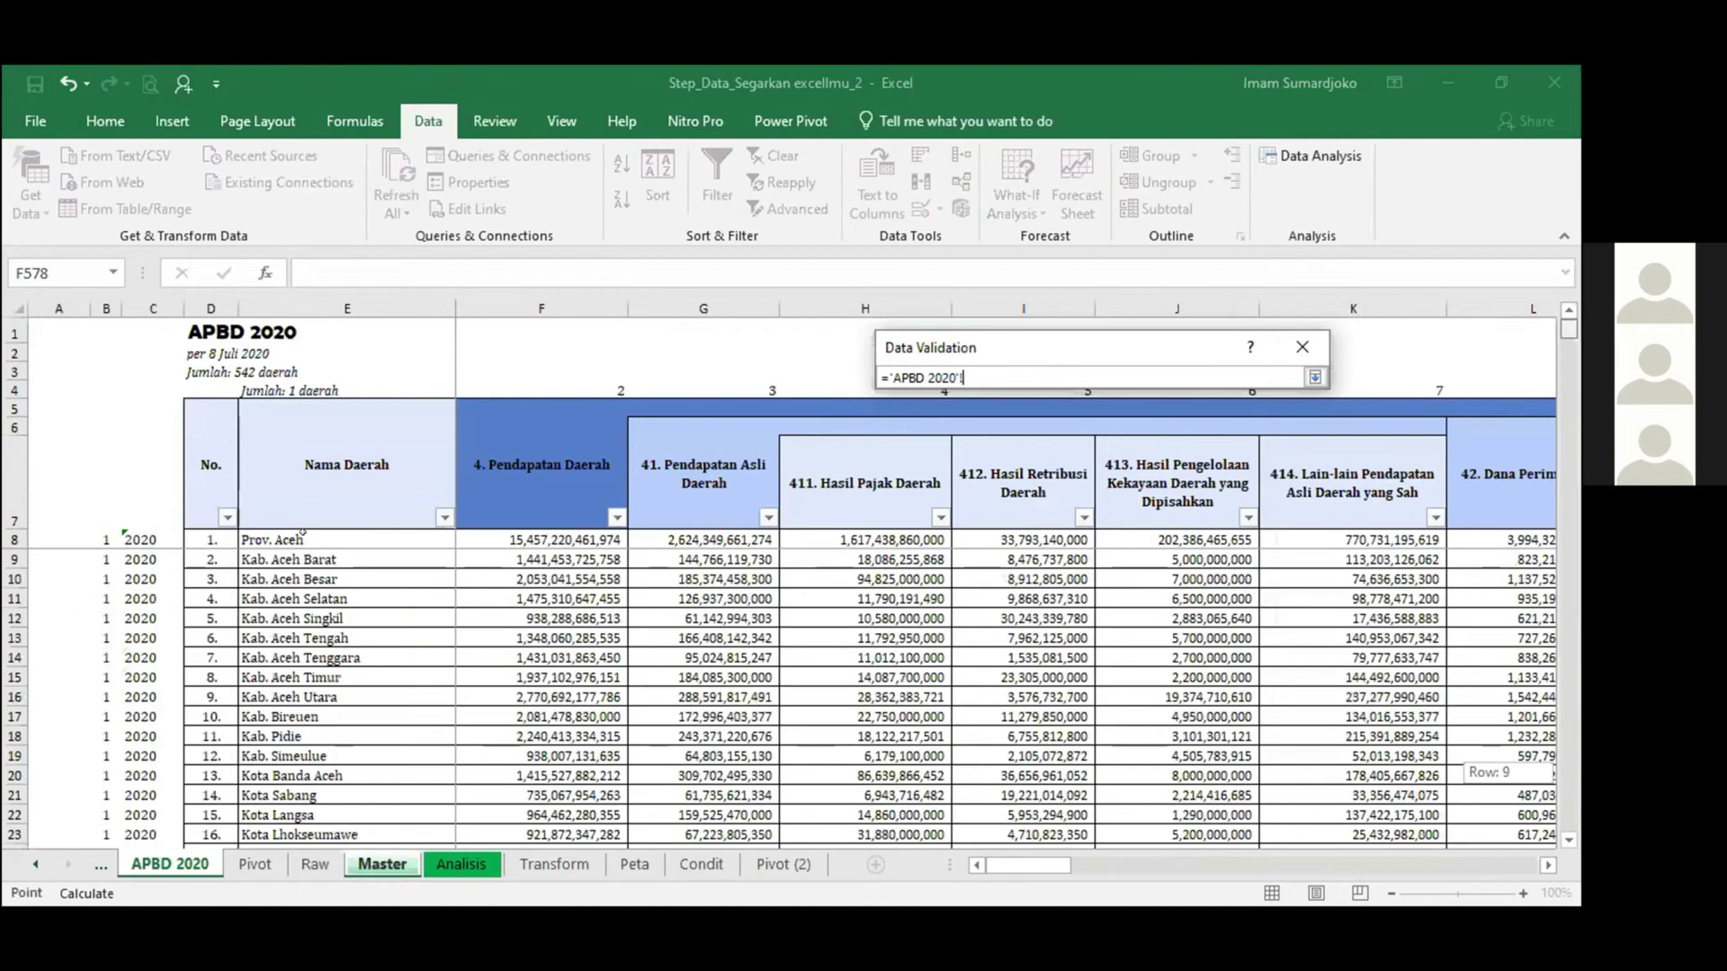
click(302, 534)
key(ctrl+shift+Down)
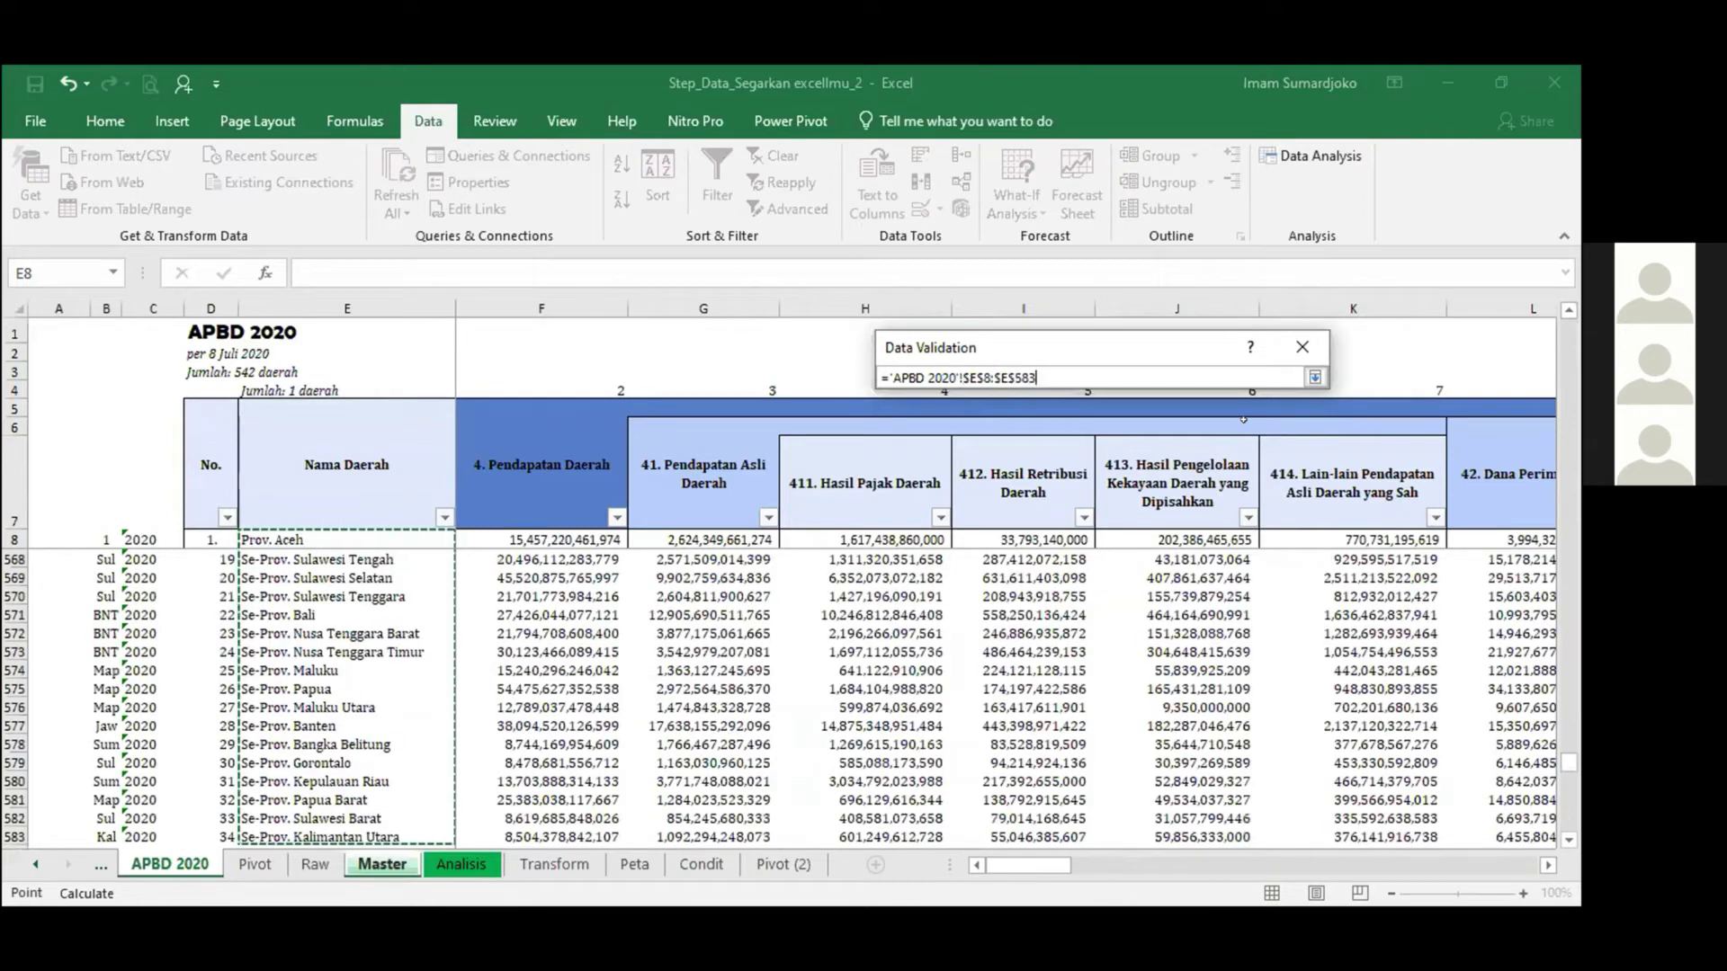
key(Return)
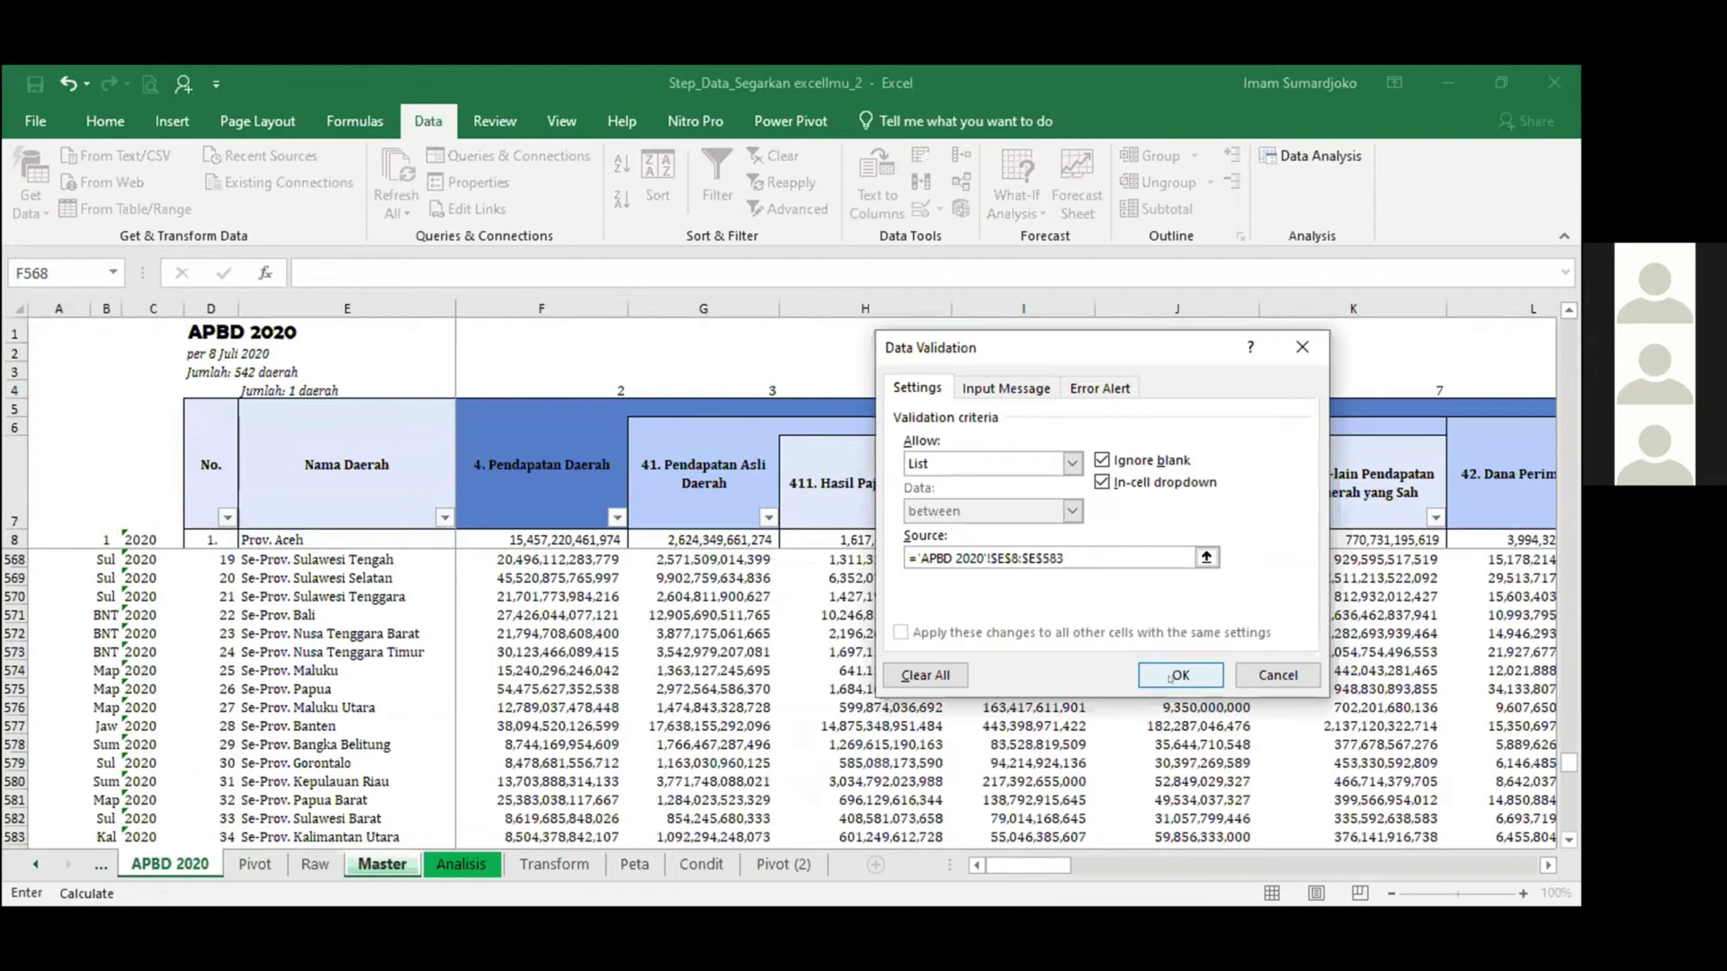
click(1175, 675)
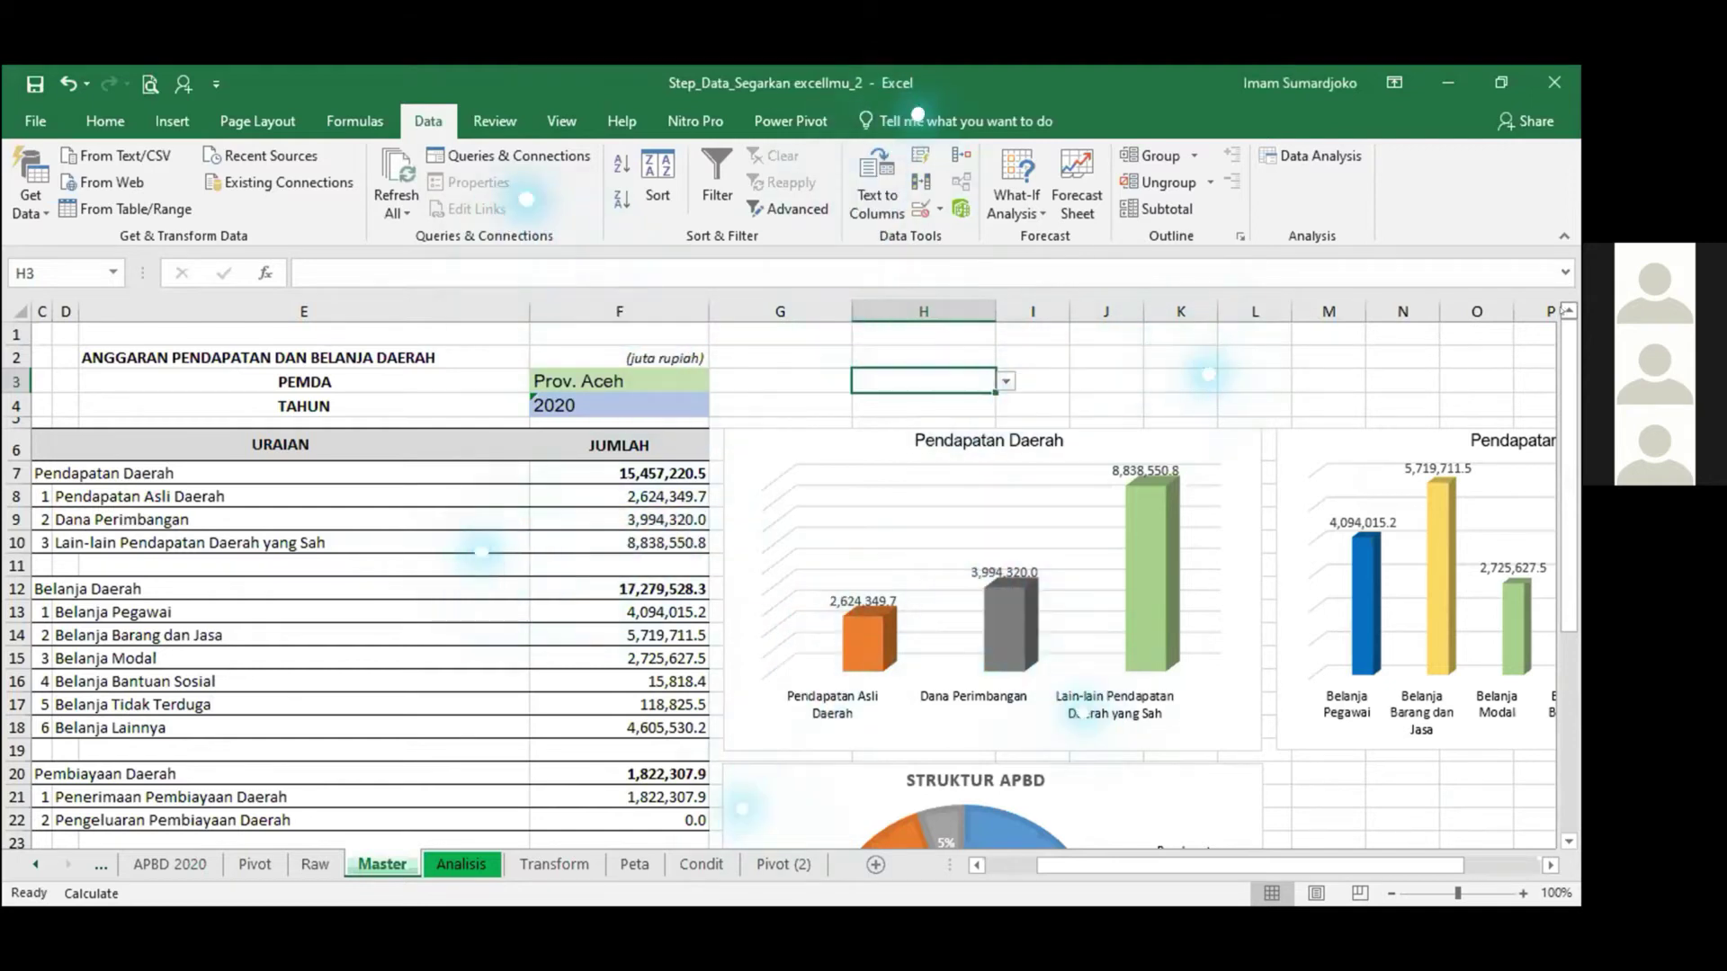
Check the region names in the H3 drop-down list through to its end, without choosing one.
click(1006, 381)
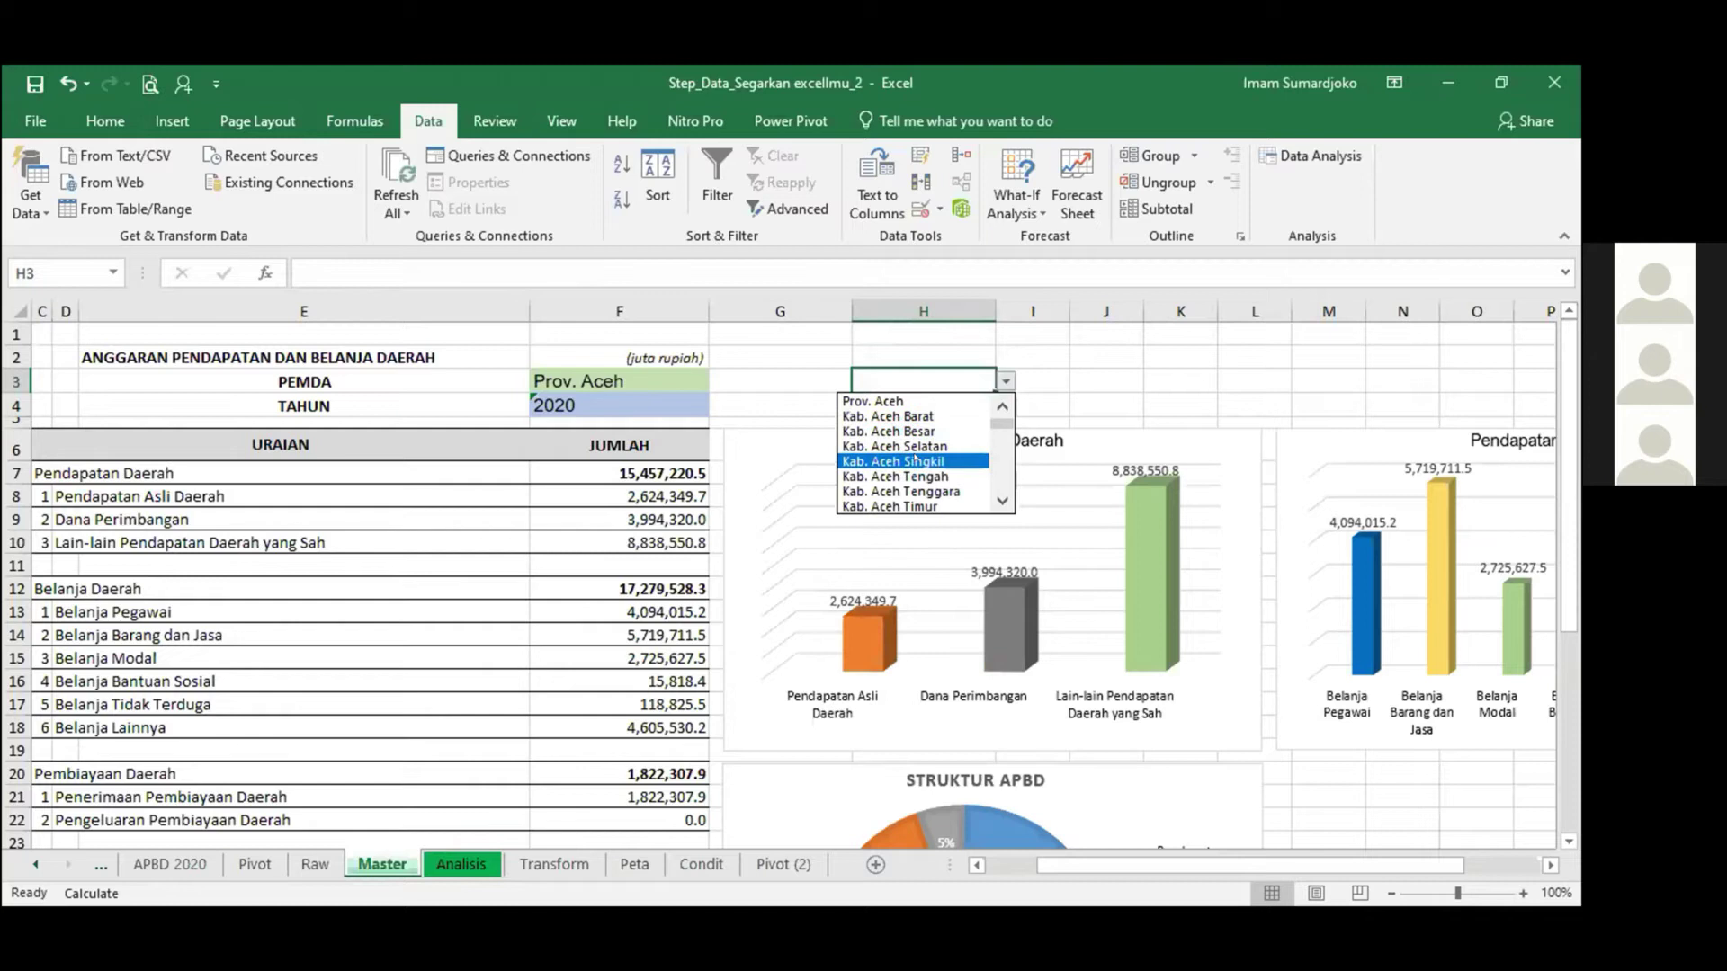
scroll(926, 486, down, 20)
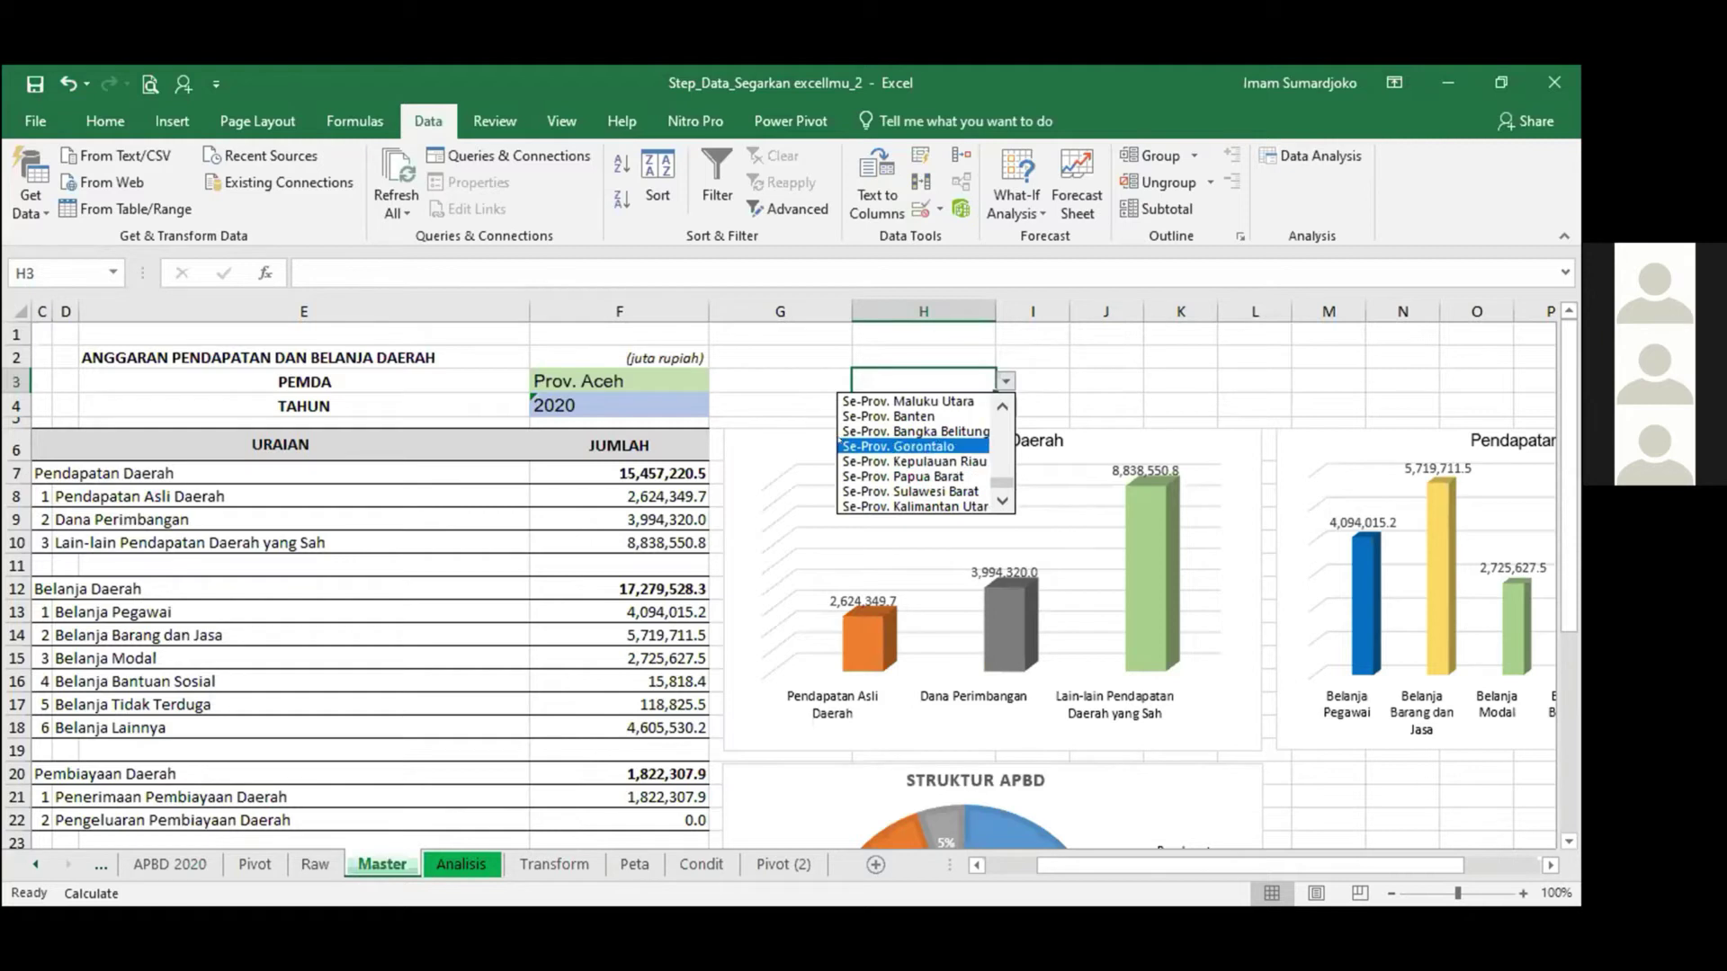
key(Escape)
click(787, 378)
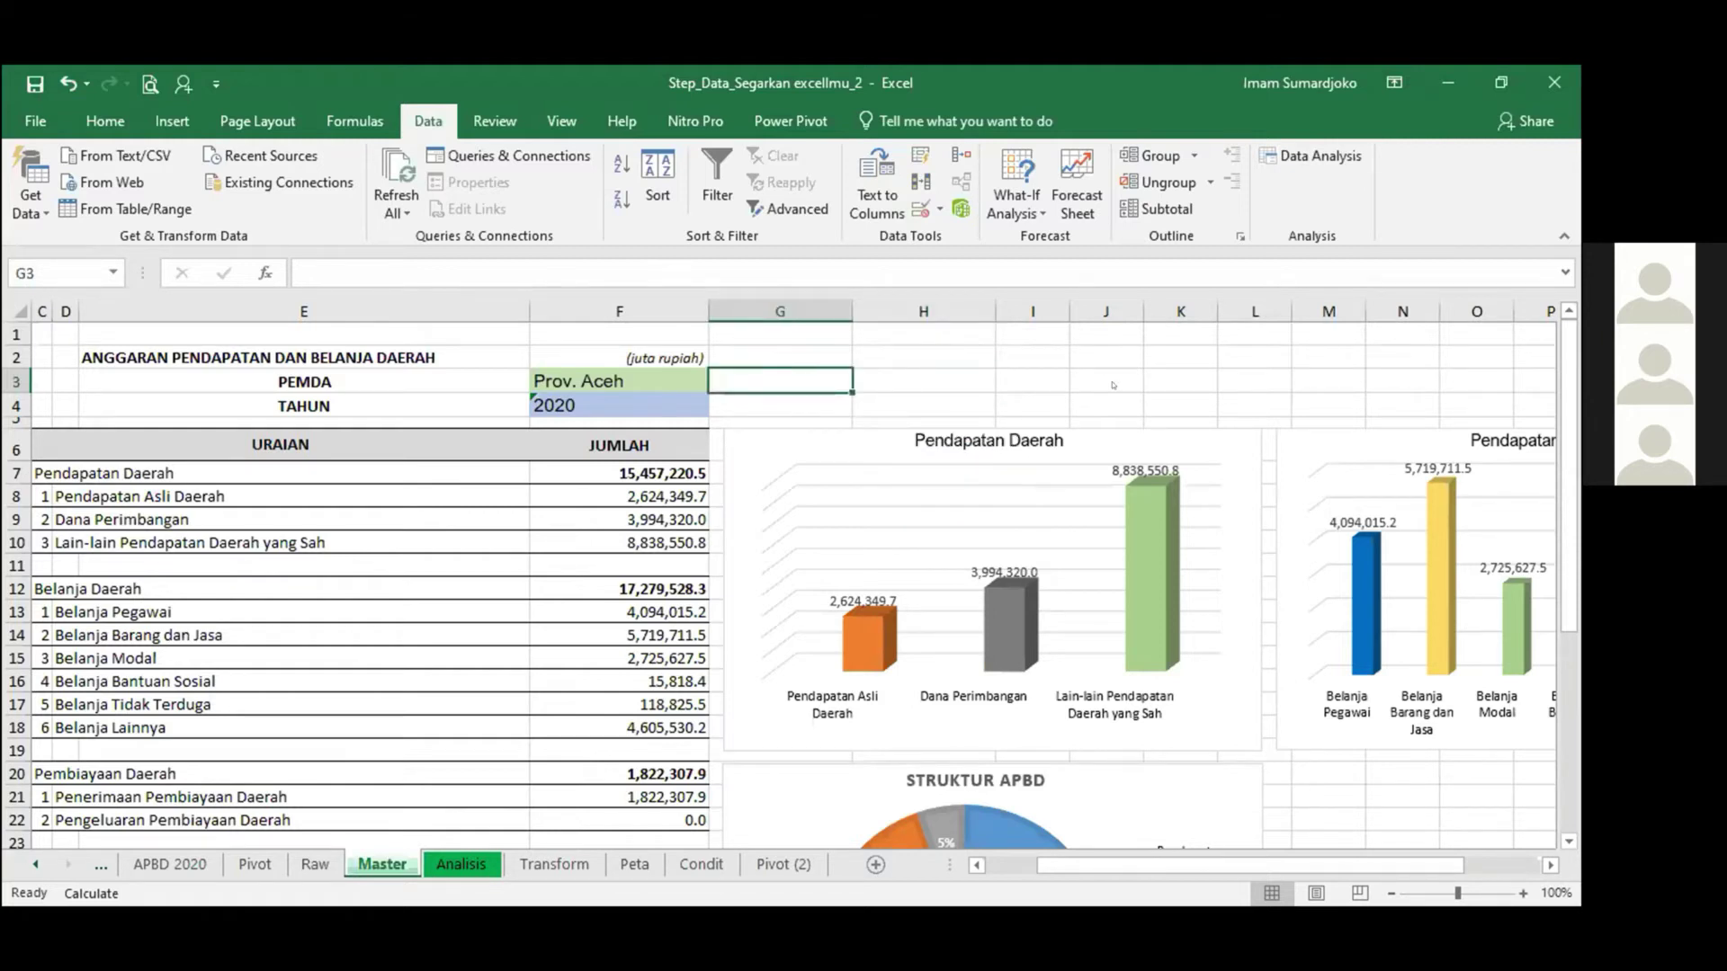
Enter the label DAERAH in cell G3, beside the new region list.
click(899, 380)
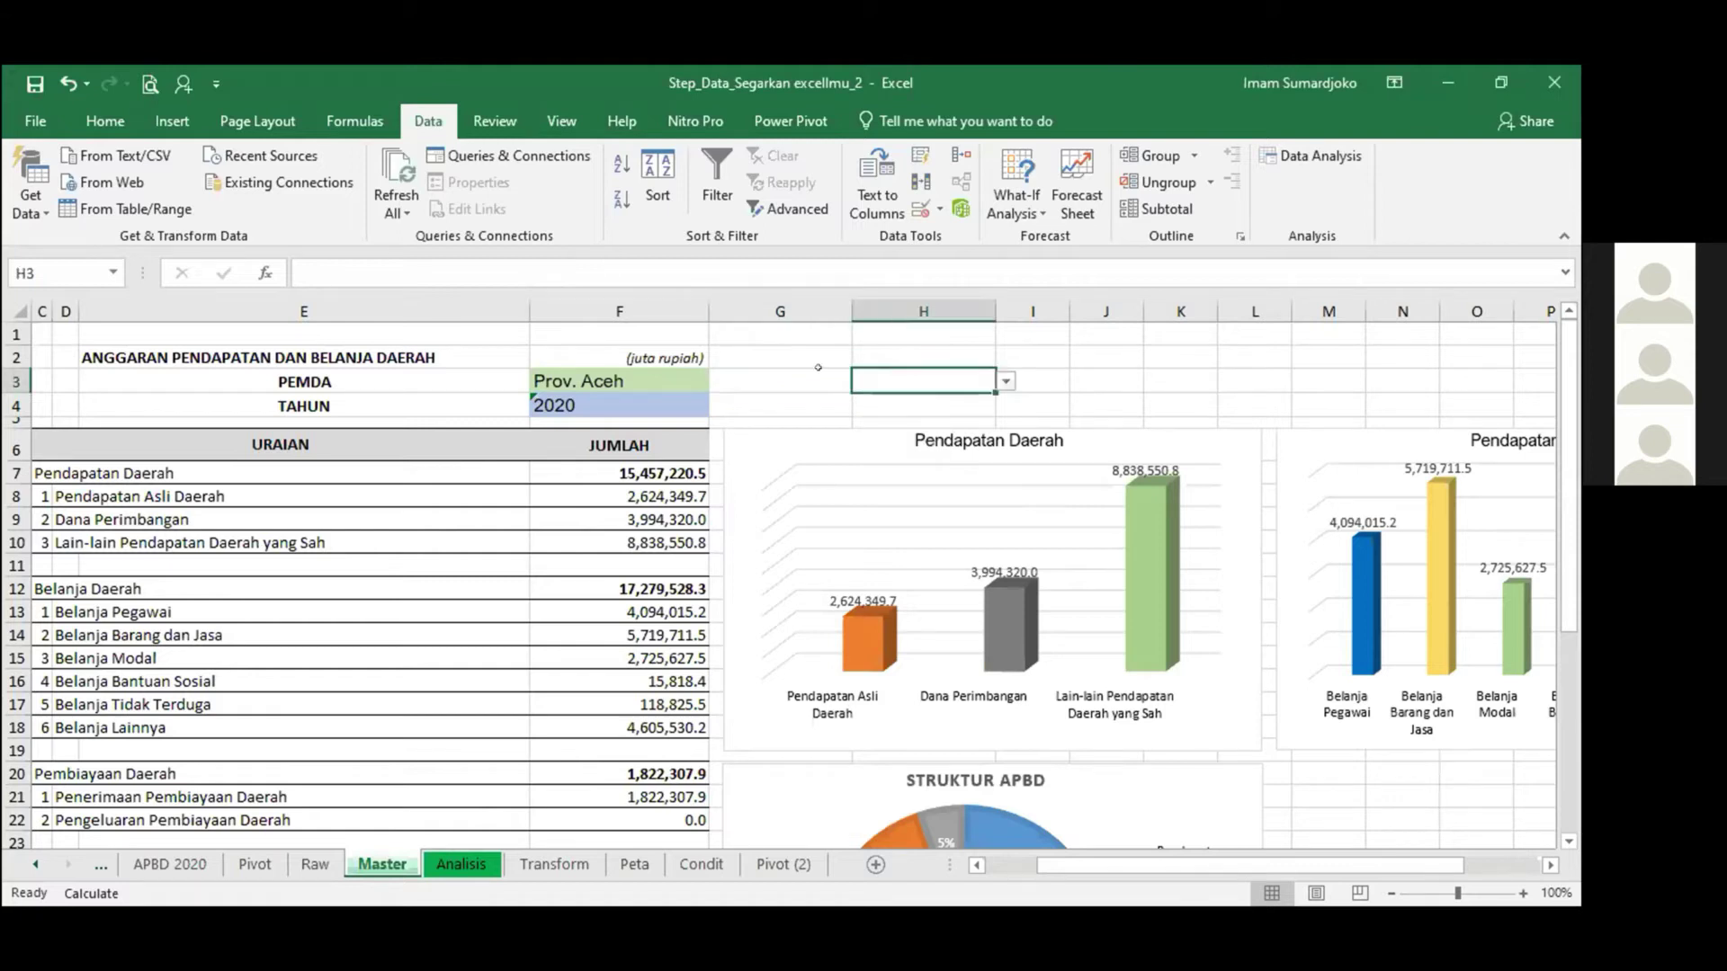
click(818, 369)
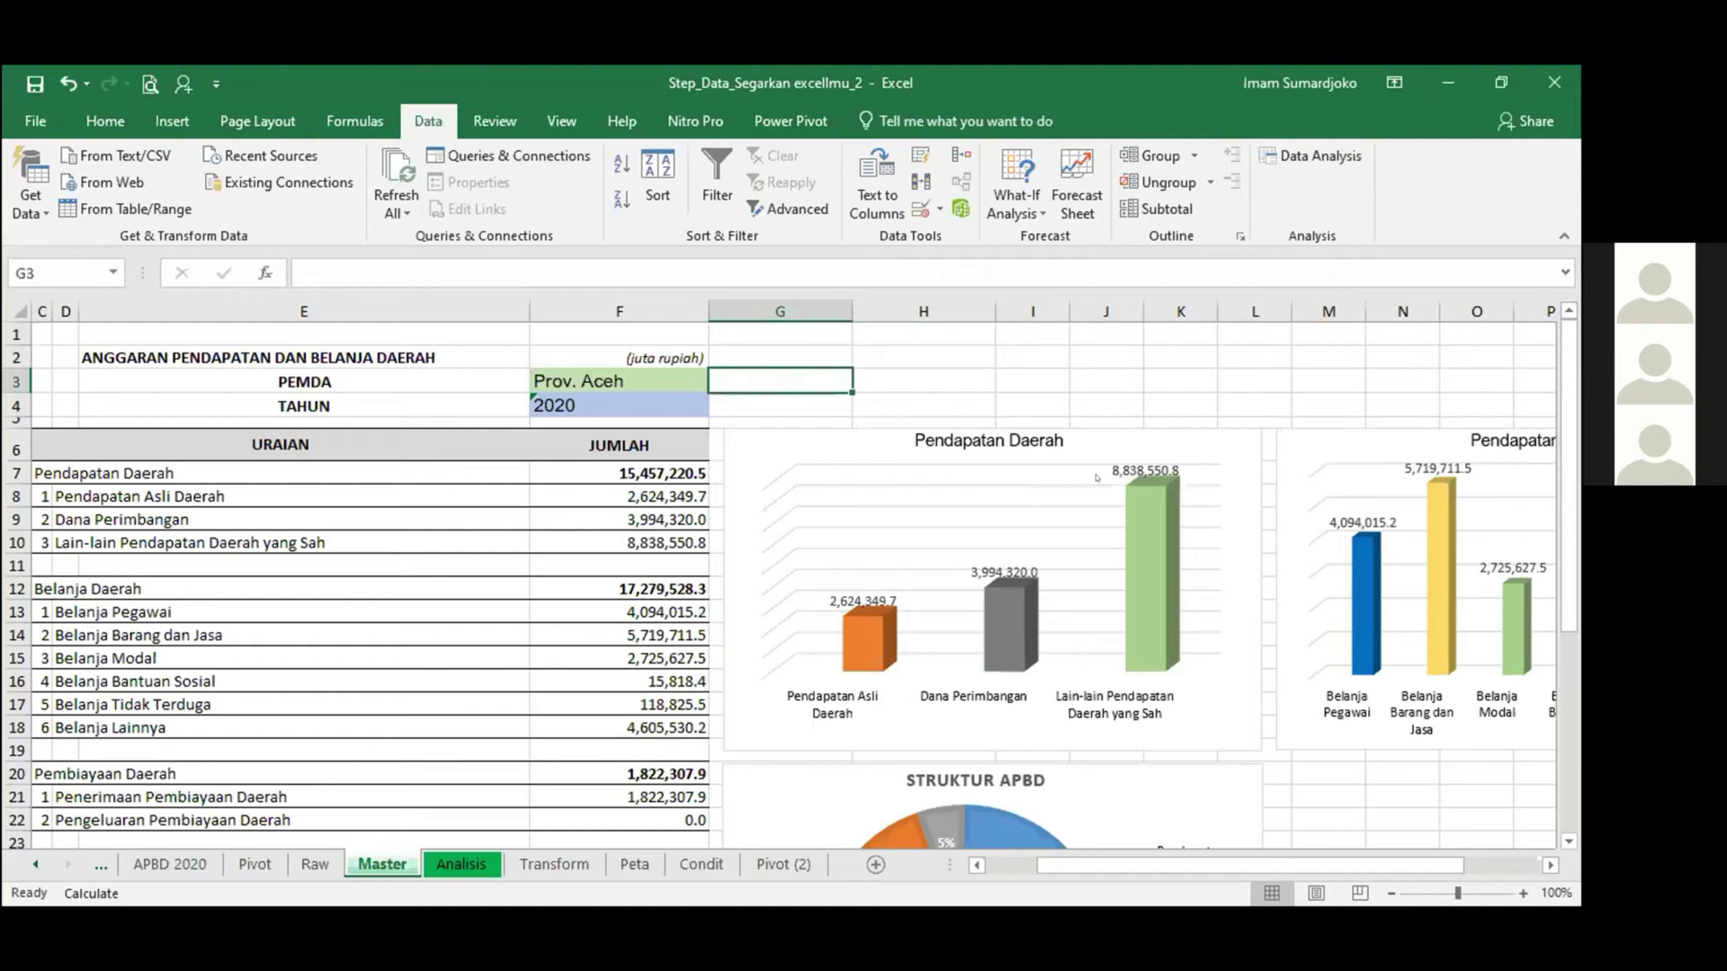
text(DAERAH)
key(Return)
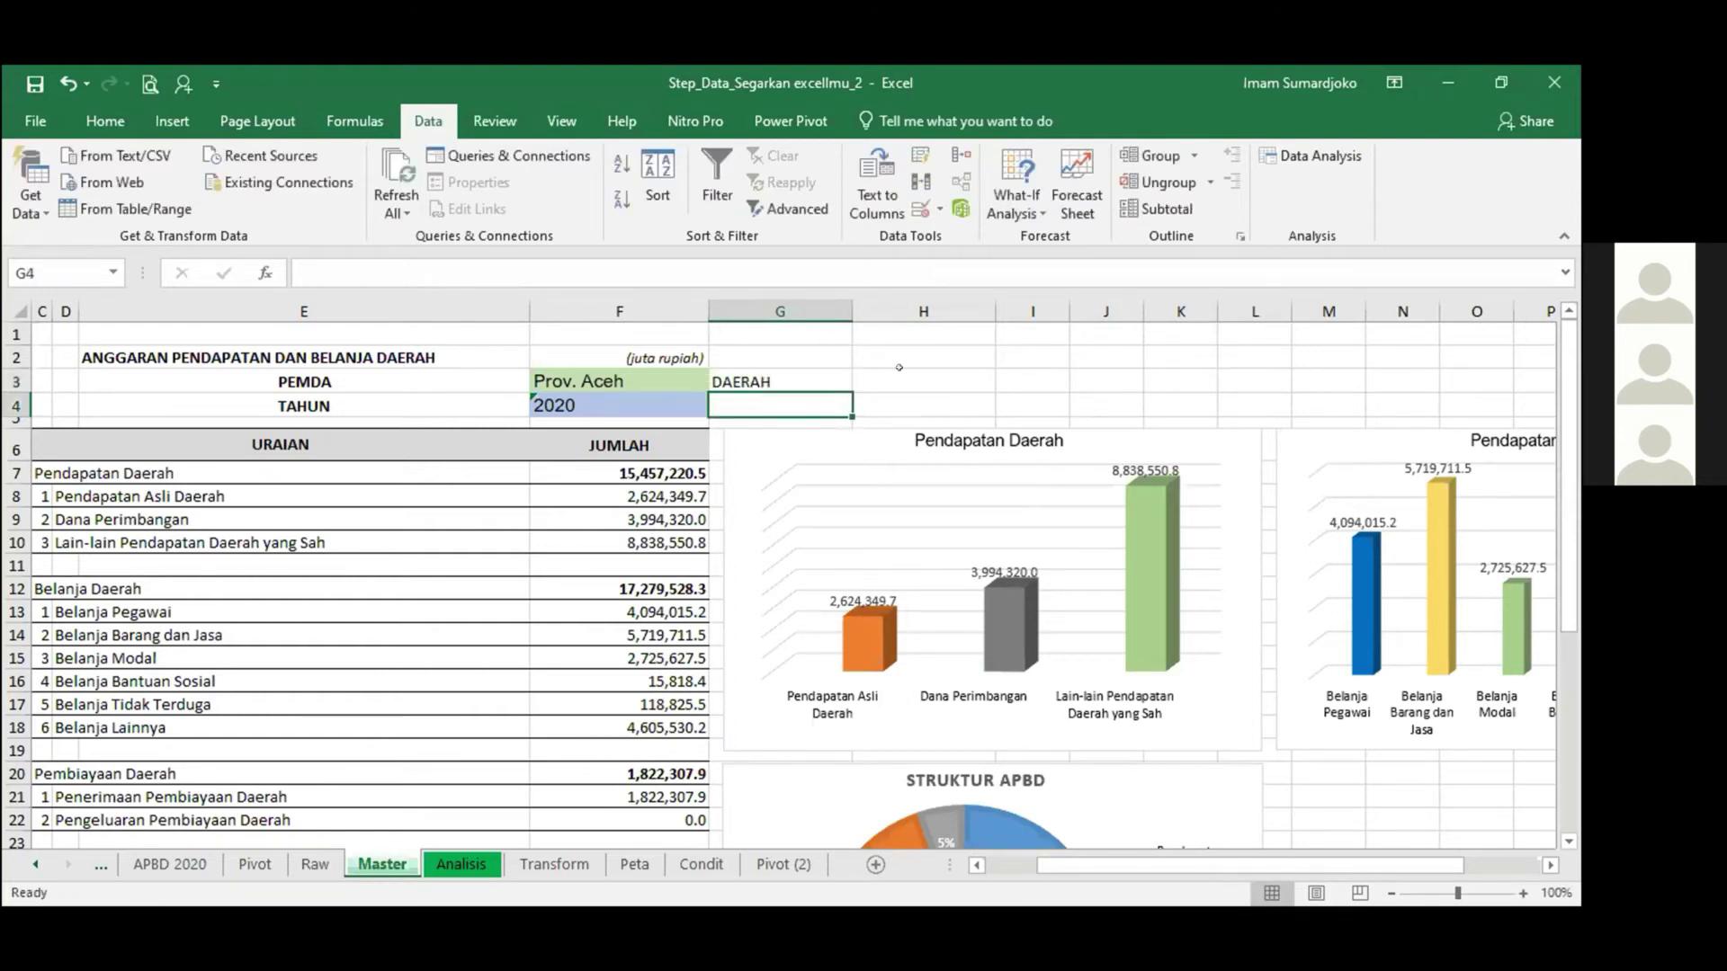
Choose Kab. Aceh Barat from the region list in H3.
click(899, 367)
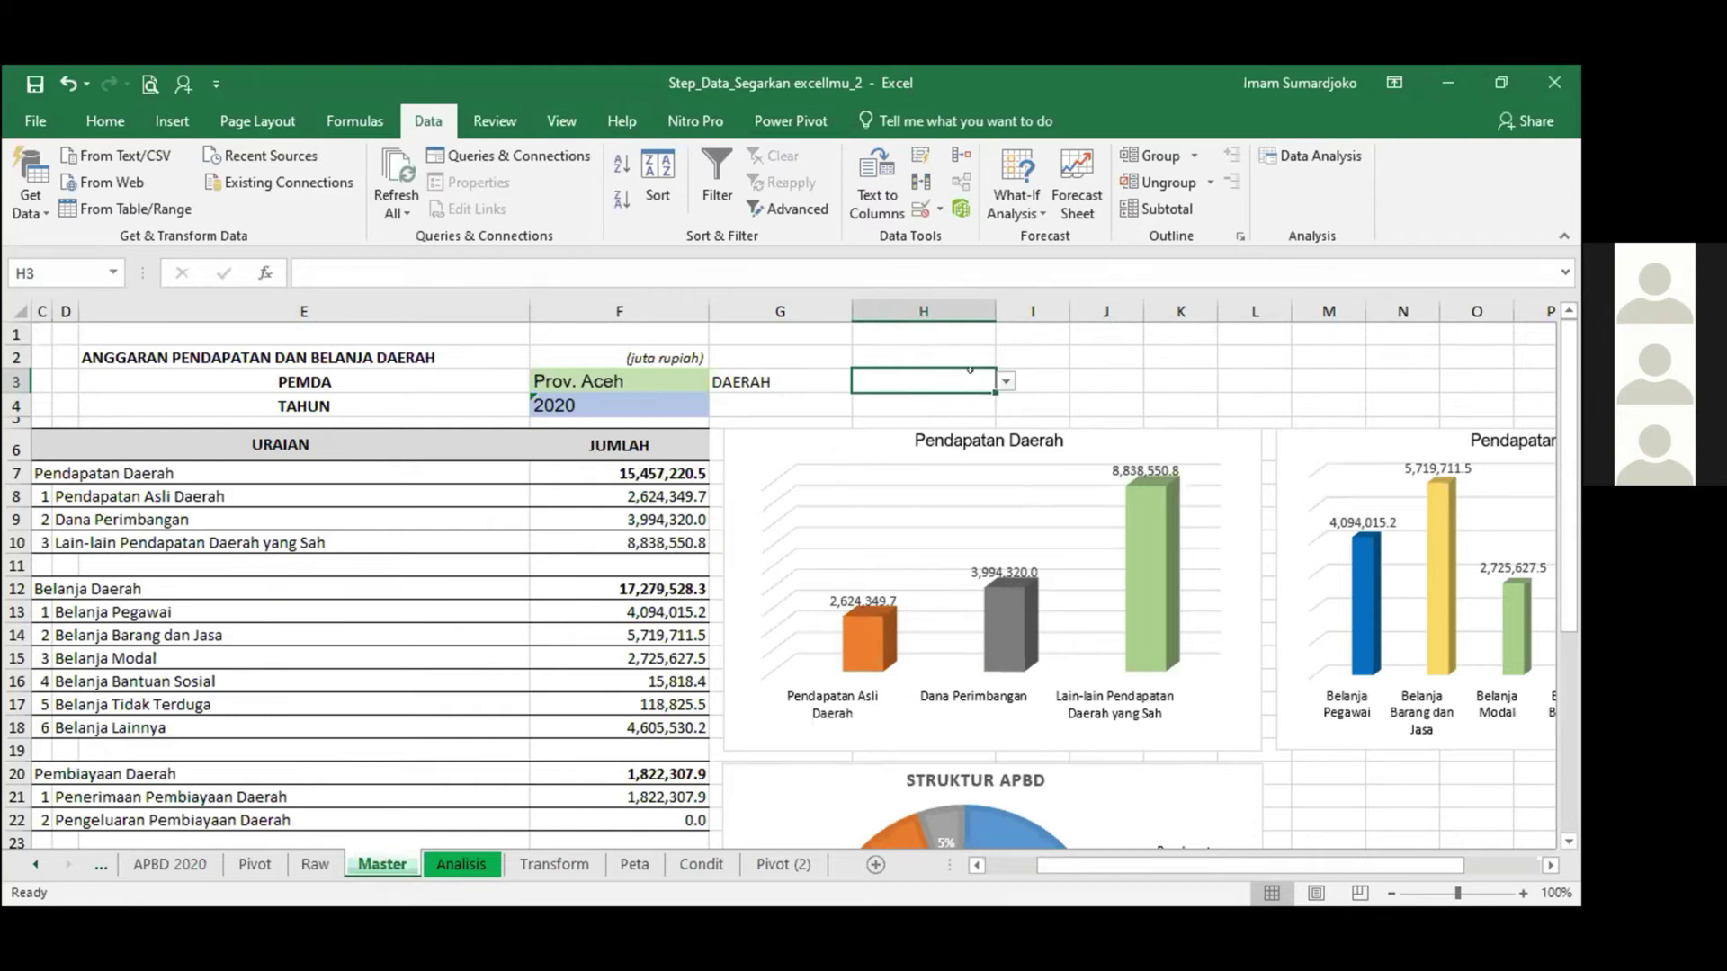
key(alt+Down)
key(Down)
key(Return)
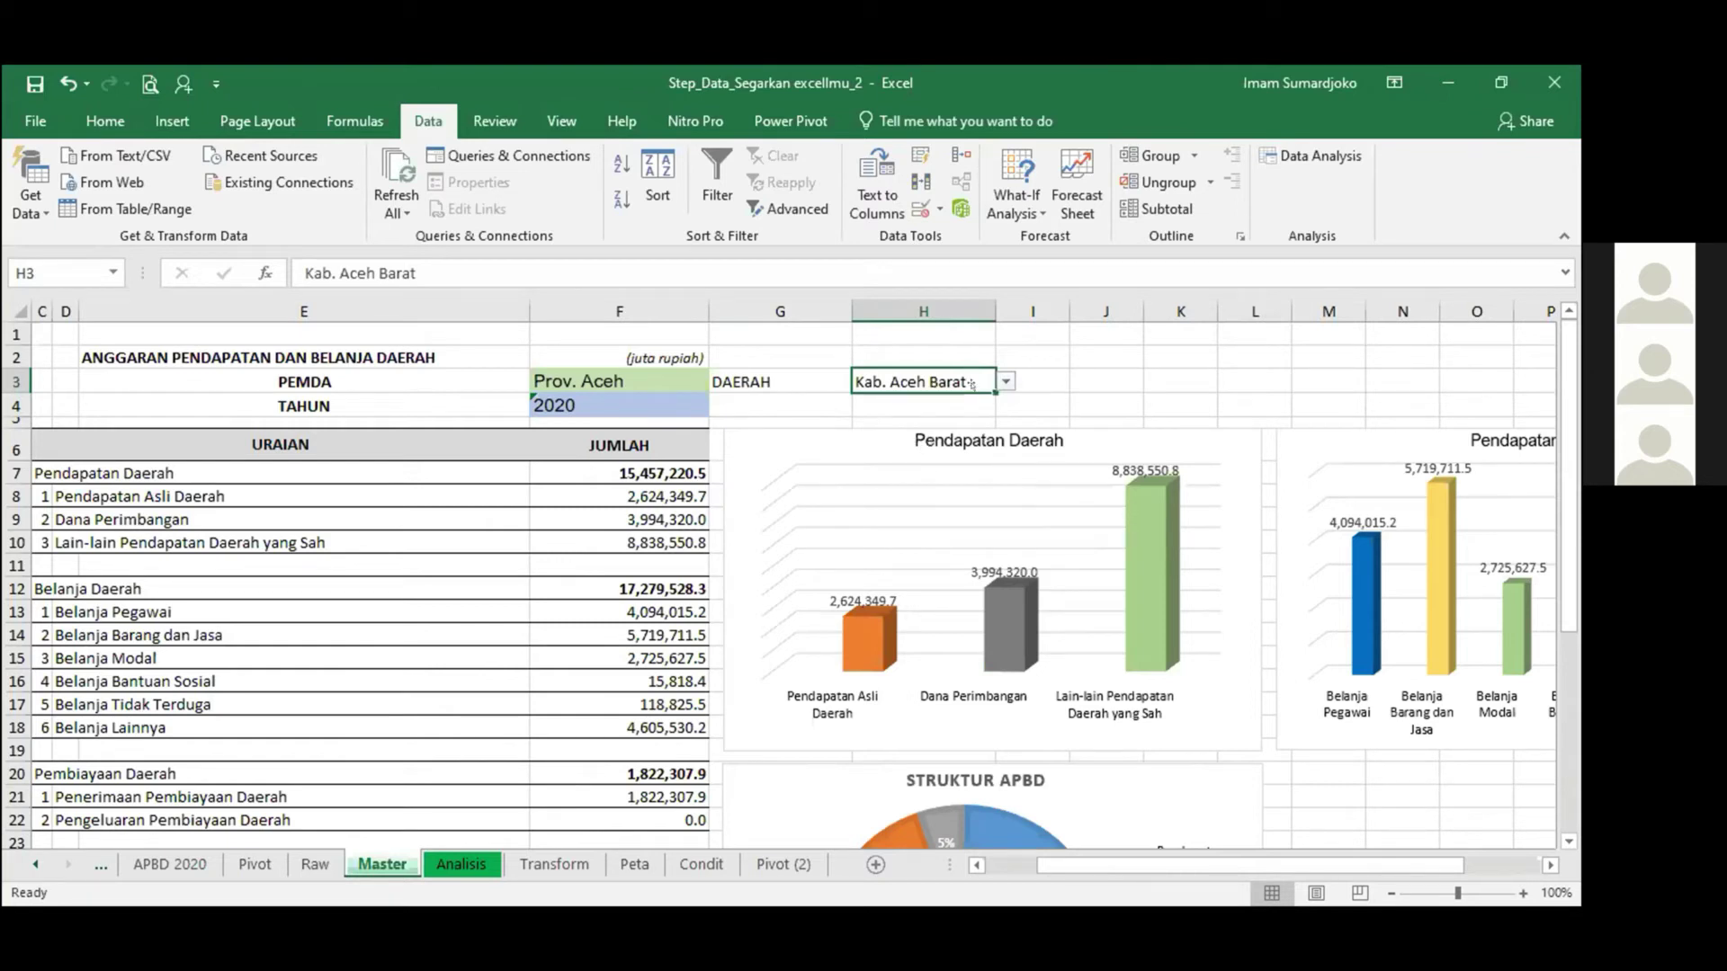
Replace the region in H3 by entering Prov. Jawa Timur as text.
drag(418, 272, 233, 255)
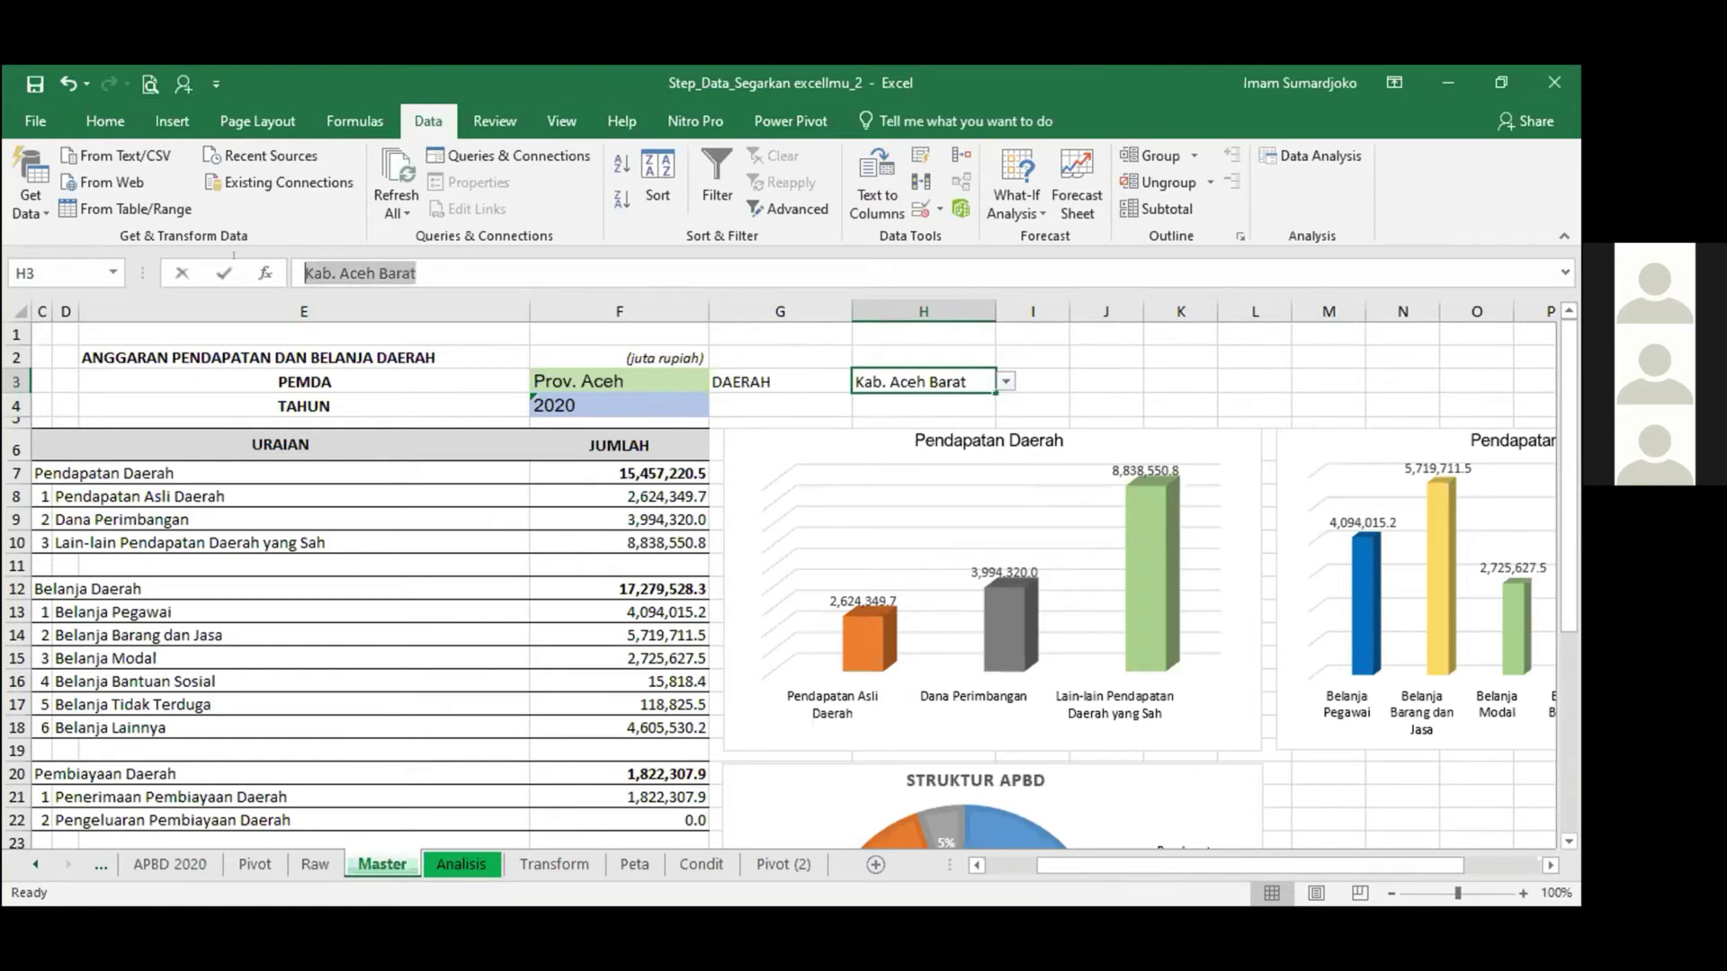
text(Por)
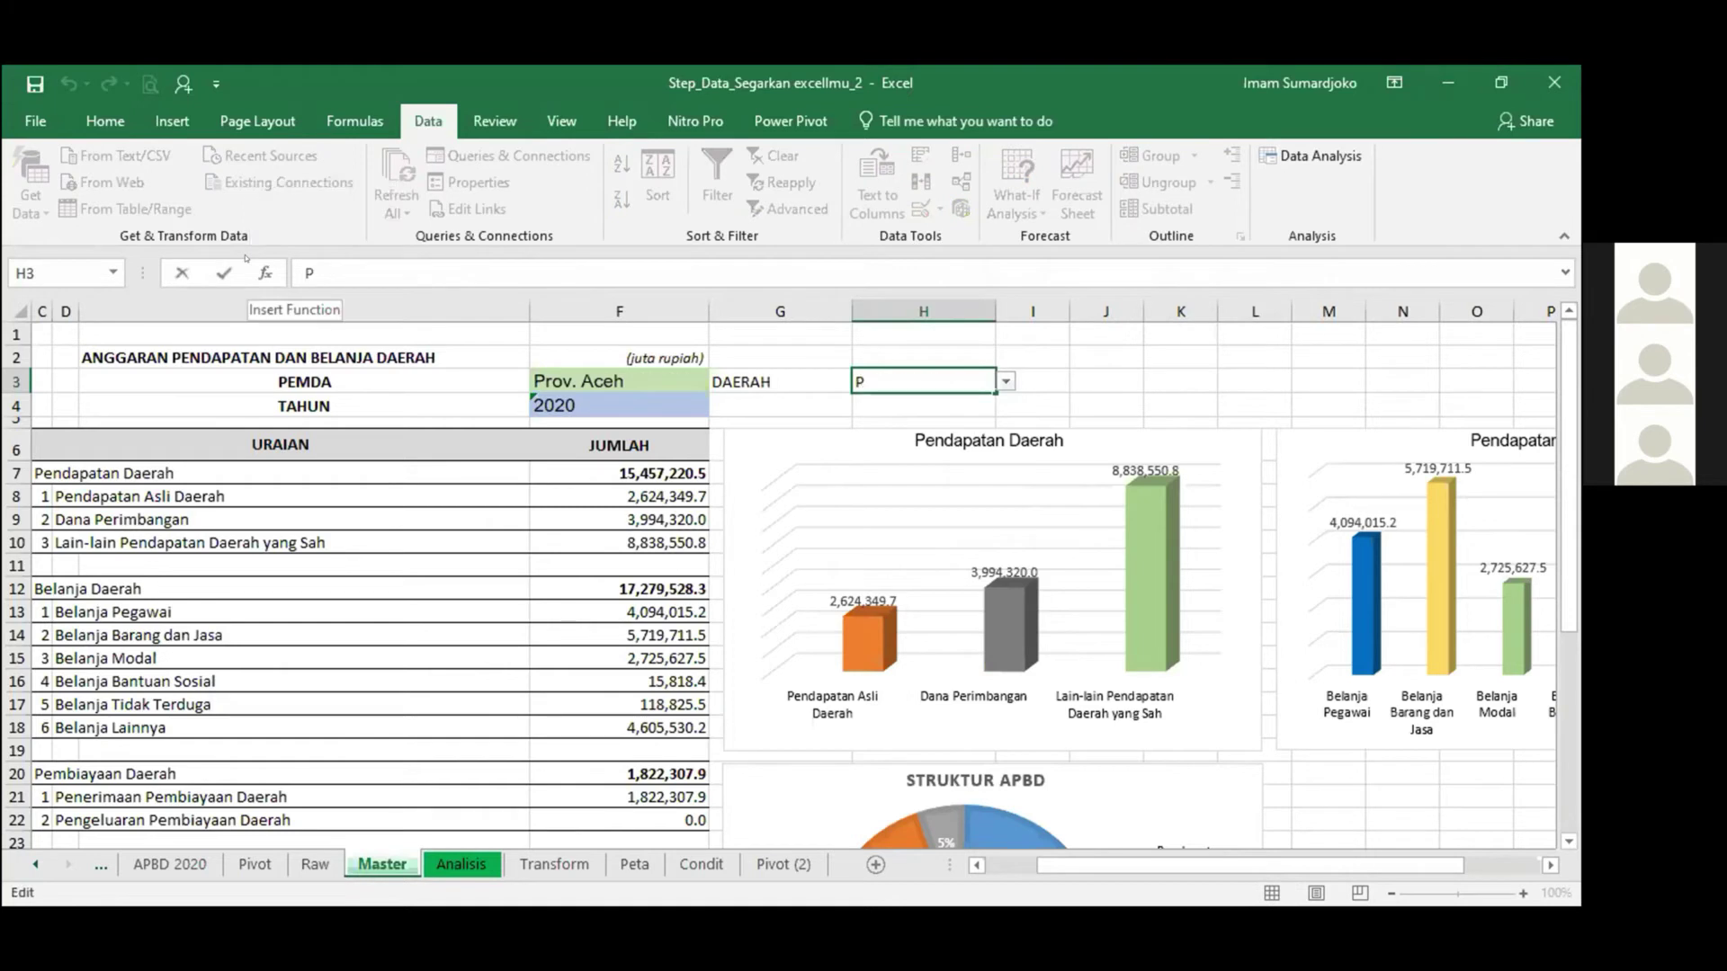
key(BackSpace)
key(BackSpace)
text(rov. Jawa Timur)
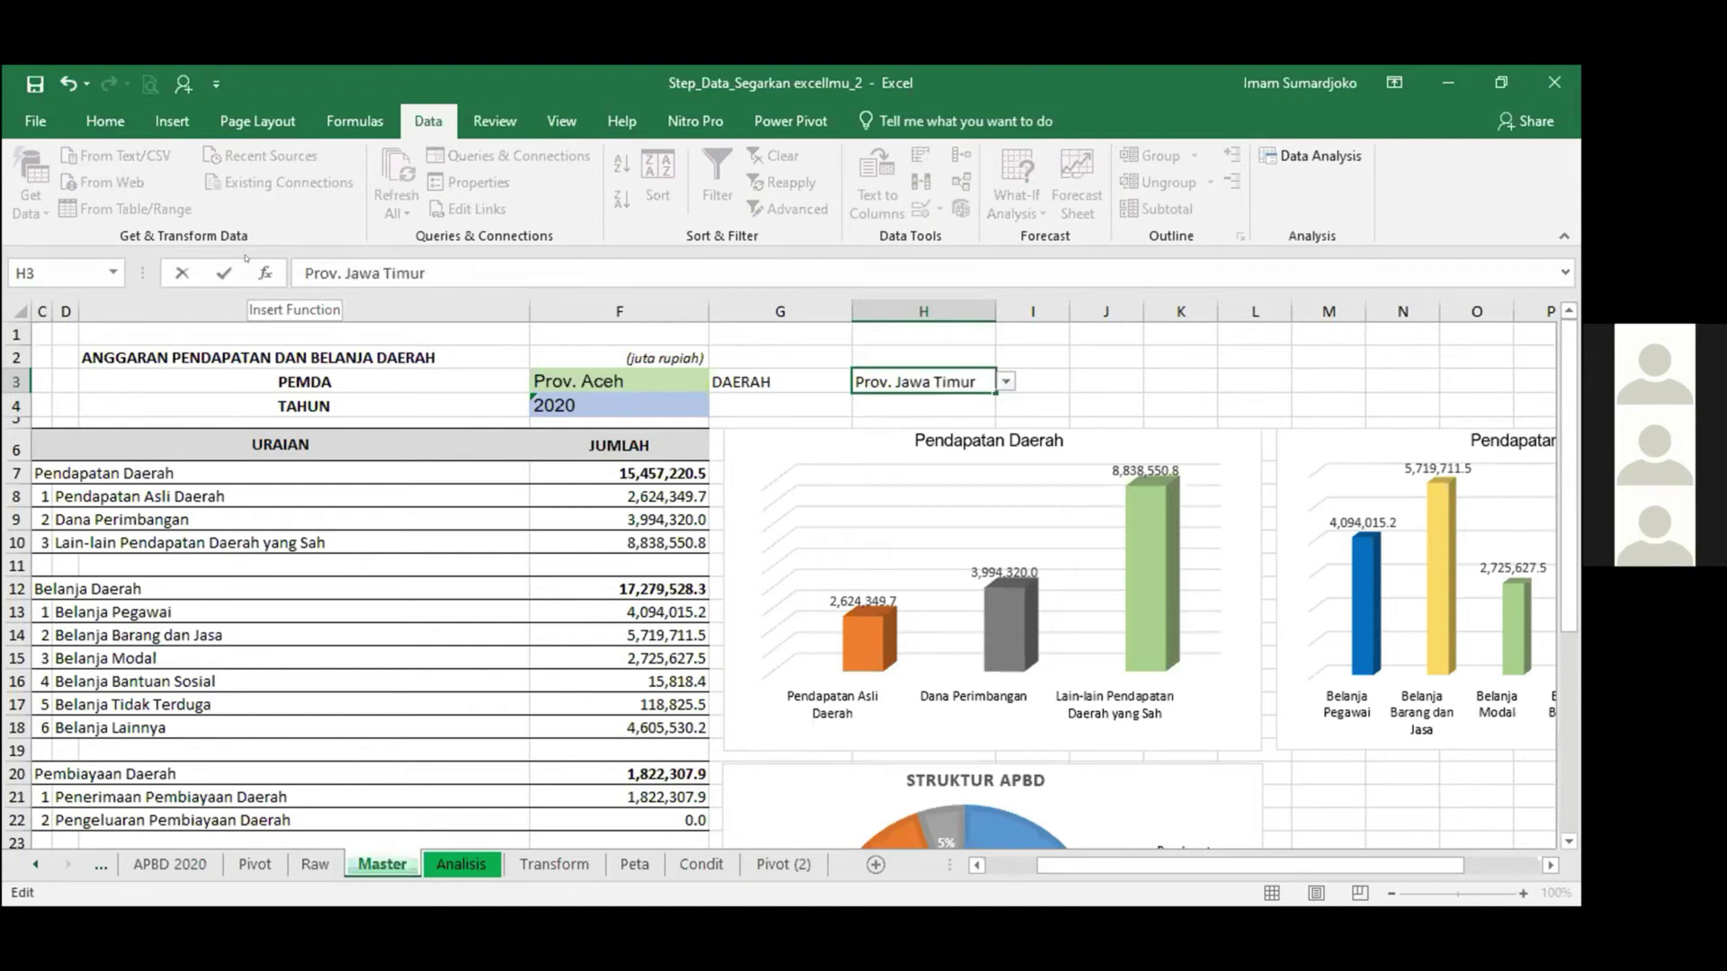
key(Return)
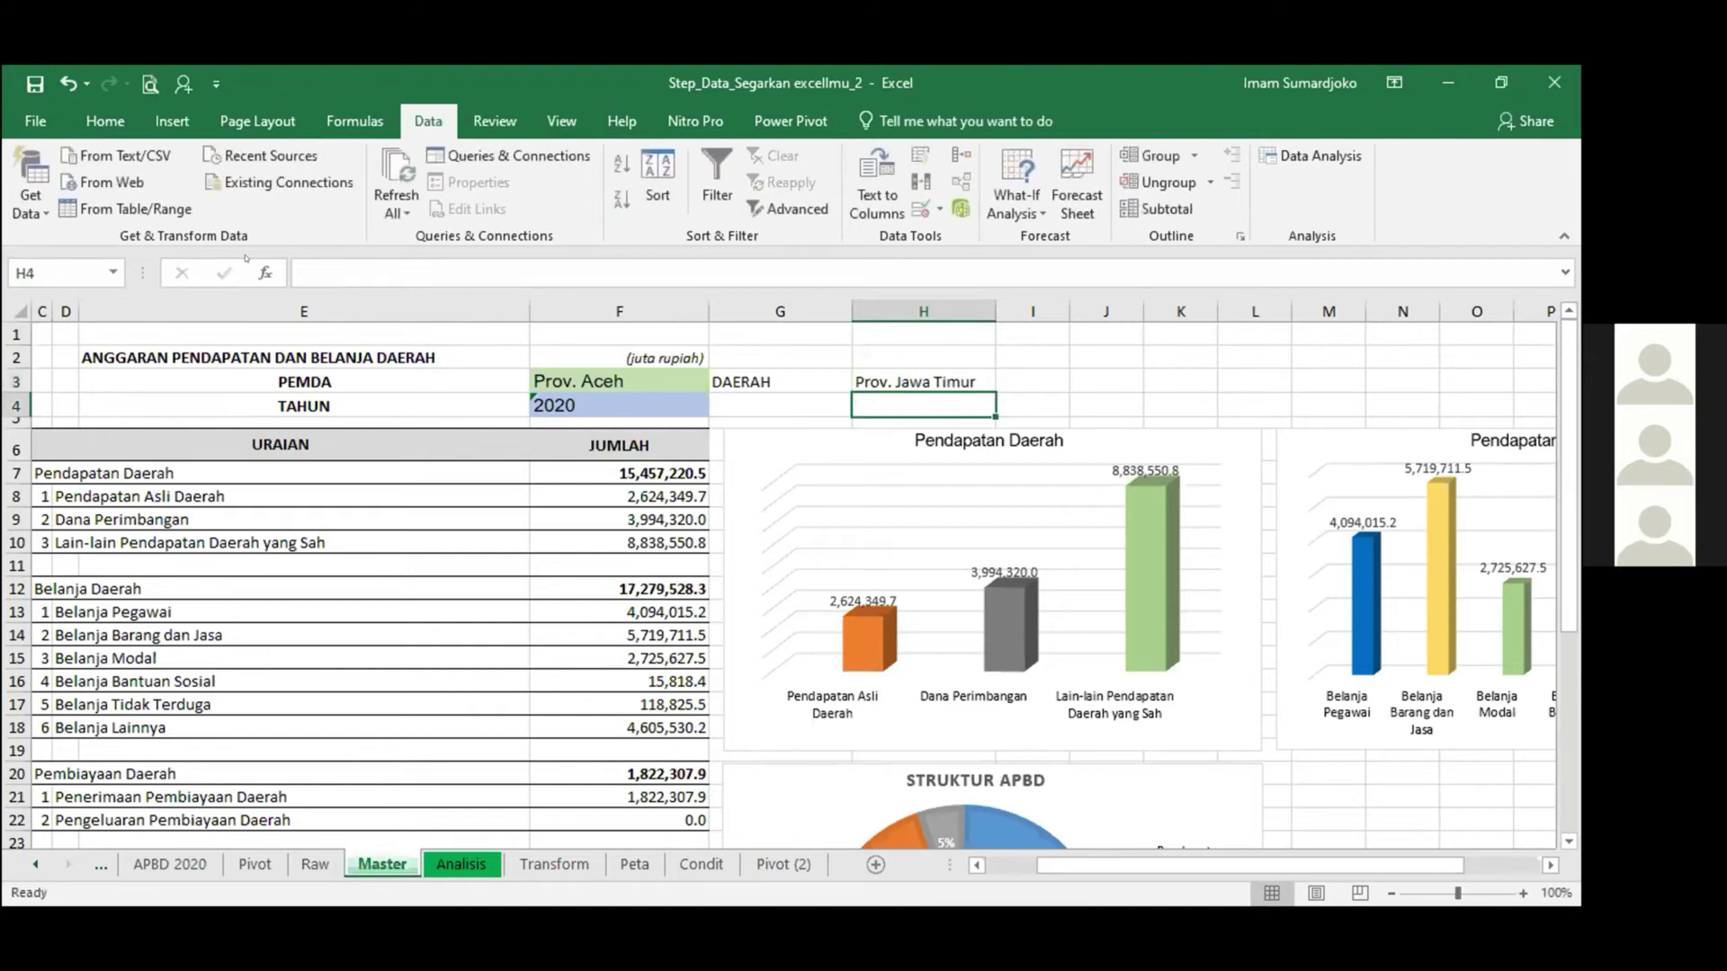
click(880, 370)
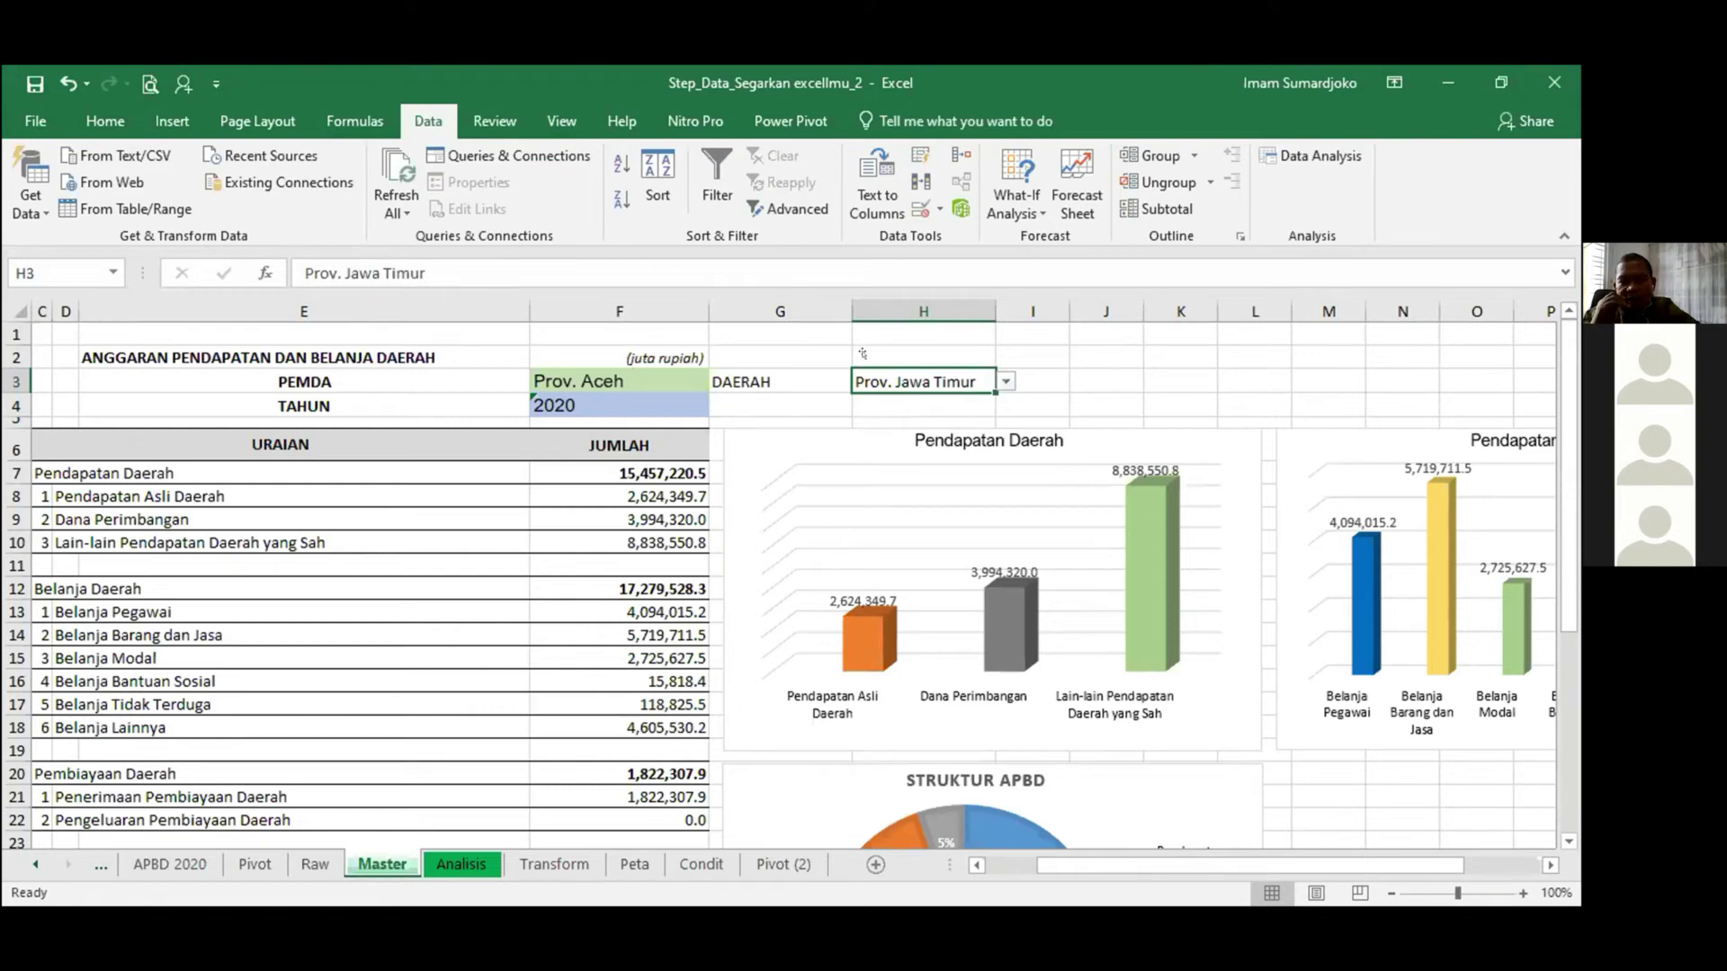
click(642, 375)
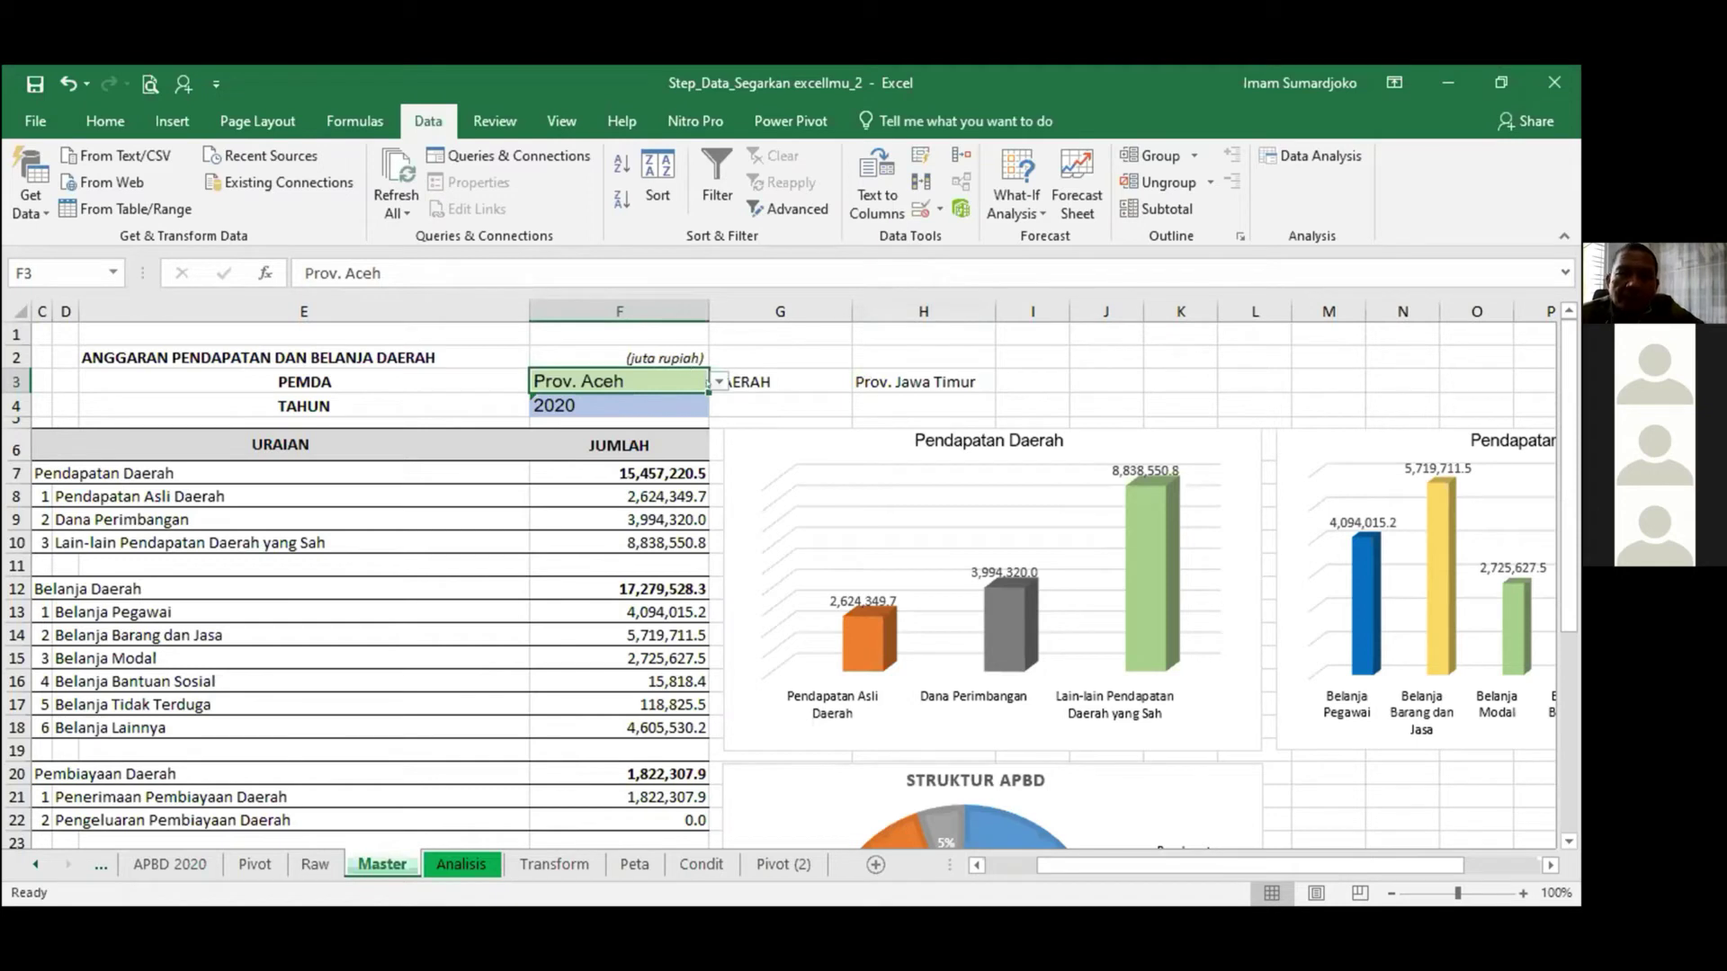
Replace the PEMDA region in F3 by entering Kota bandung as text.
click(717, 383)
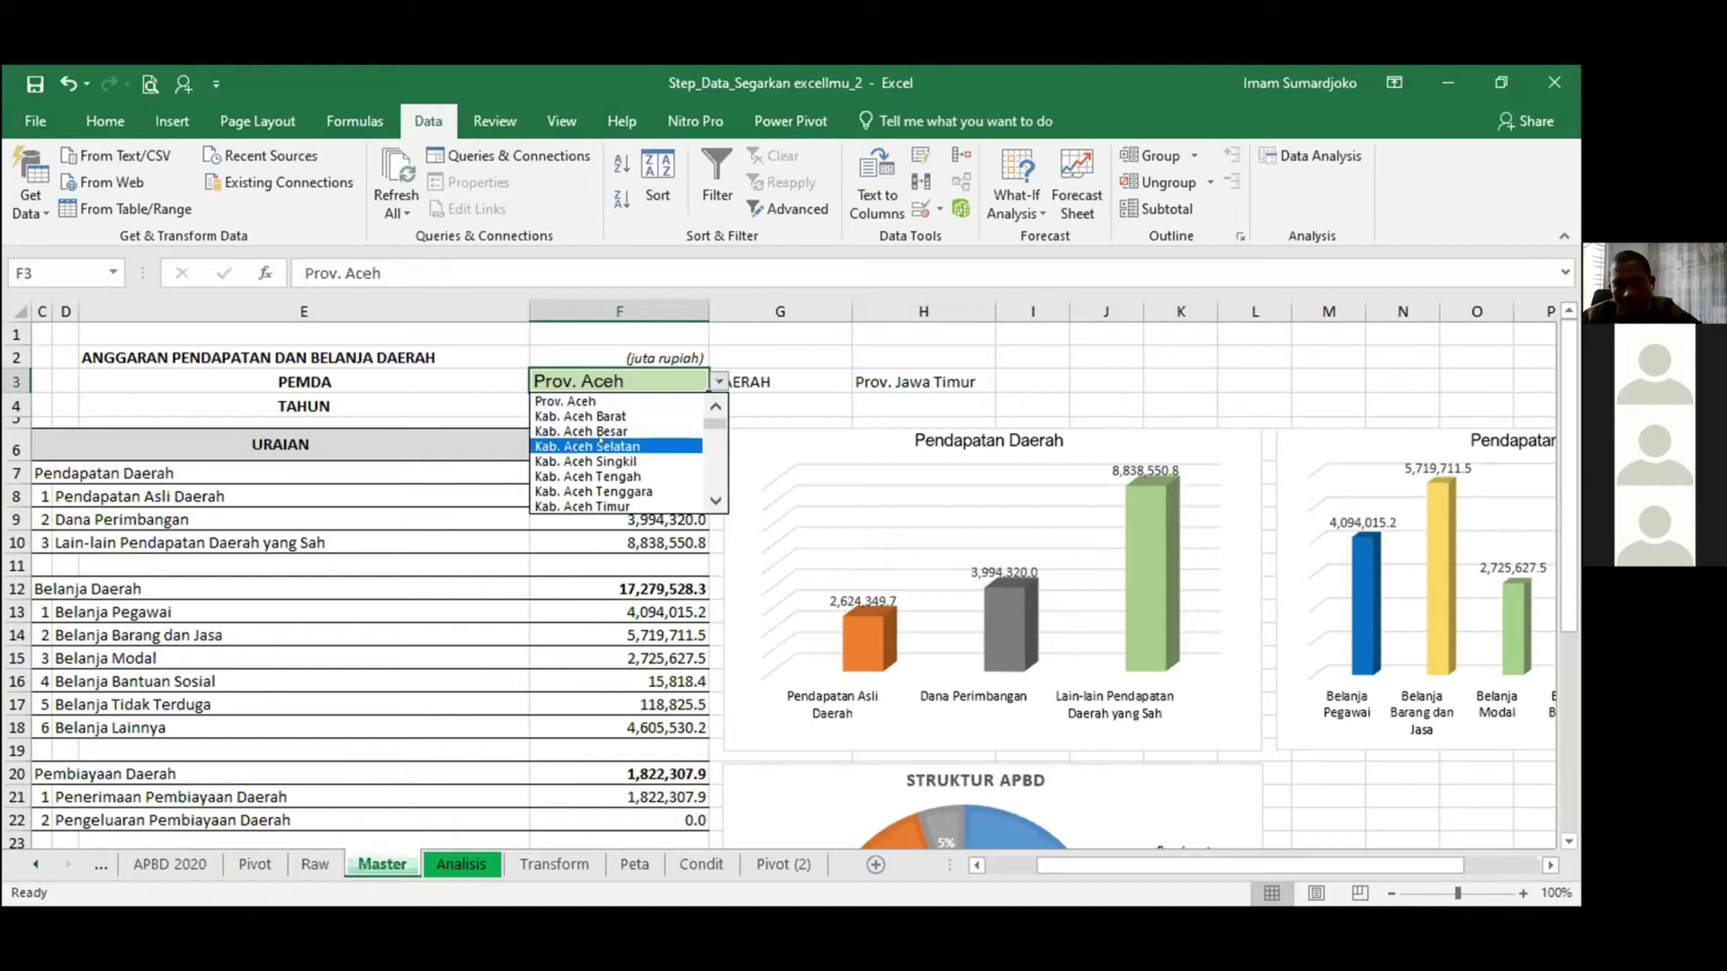
click(567, 401)
drag(379, 270, 246, 256)
text(Kota band)
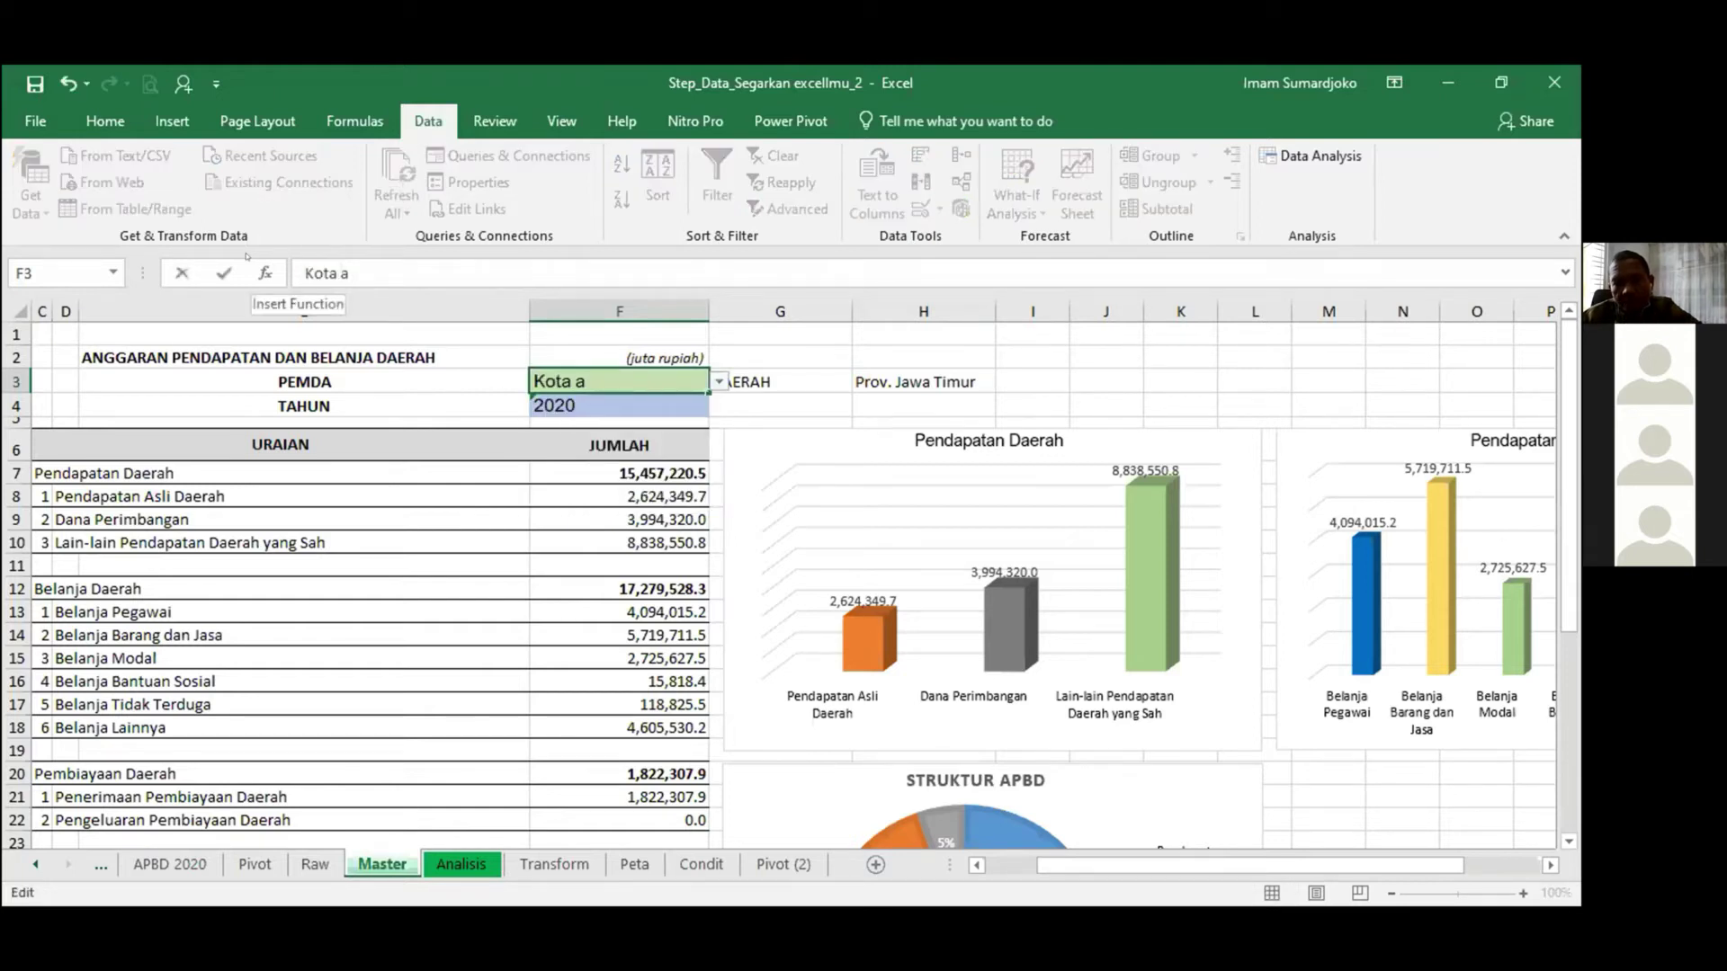
text(ung)
key(Return)
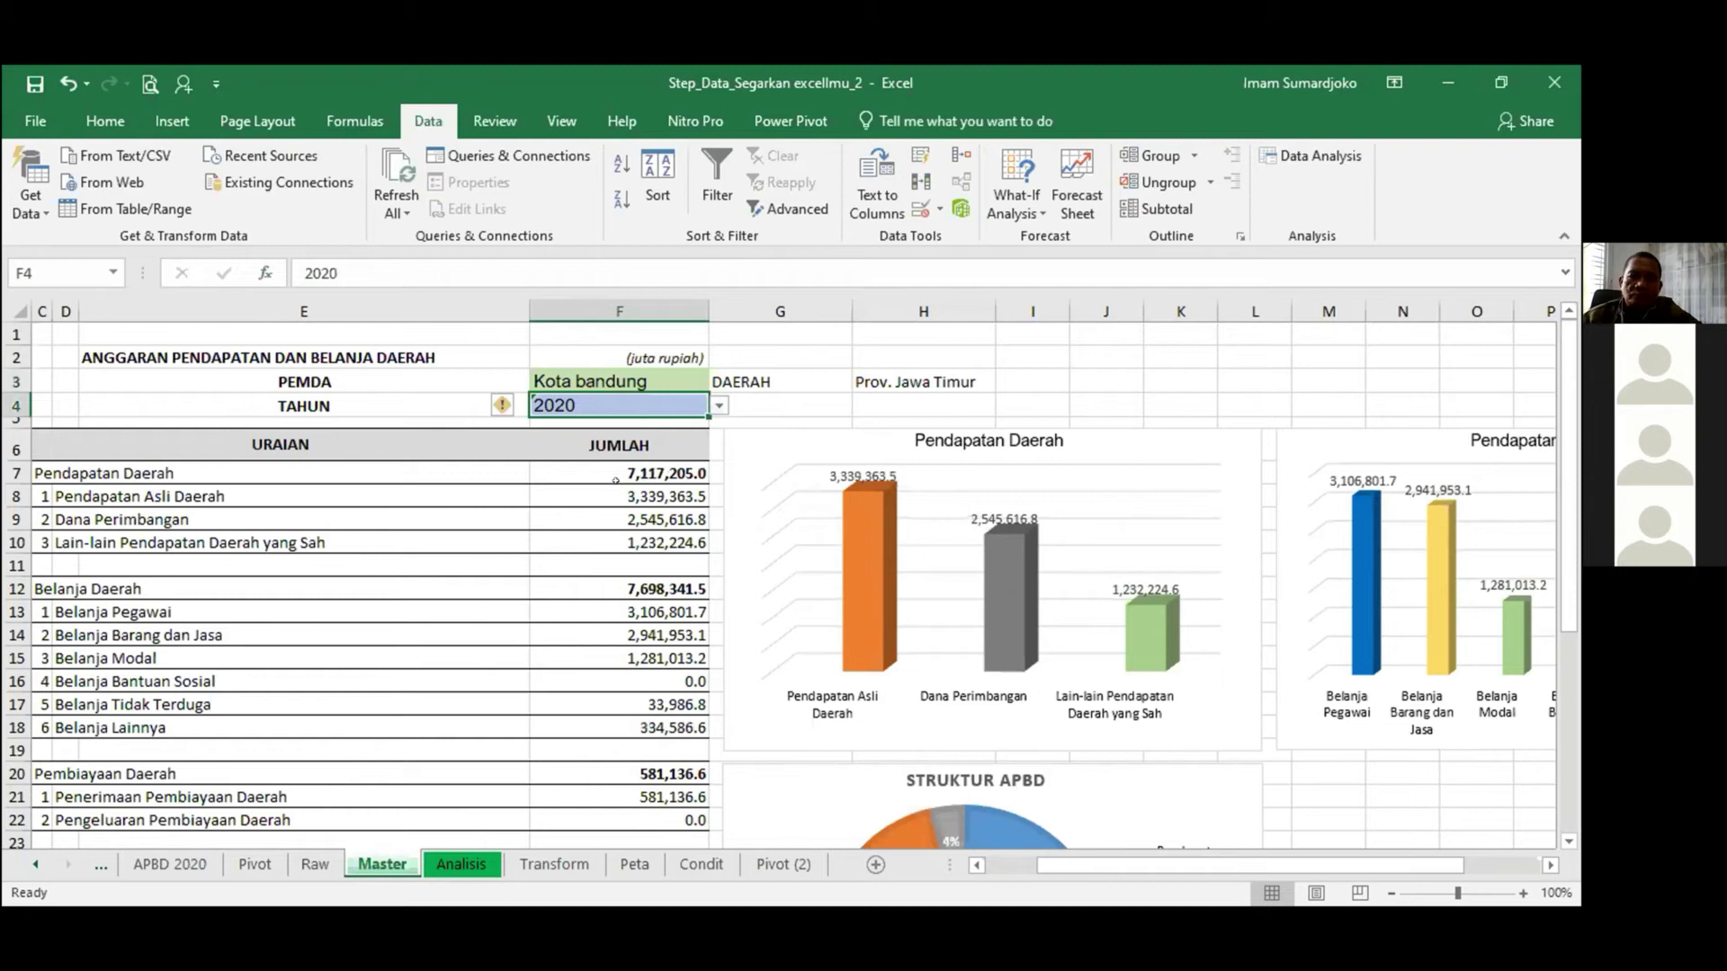
Try to enter Provinsi jawa tengah as the PEMDA region in F3.
click(580, 370)
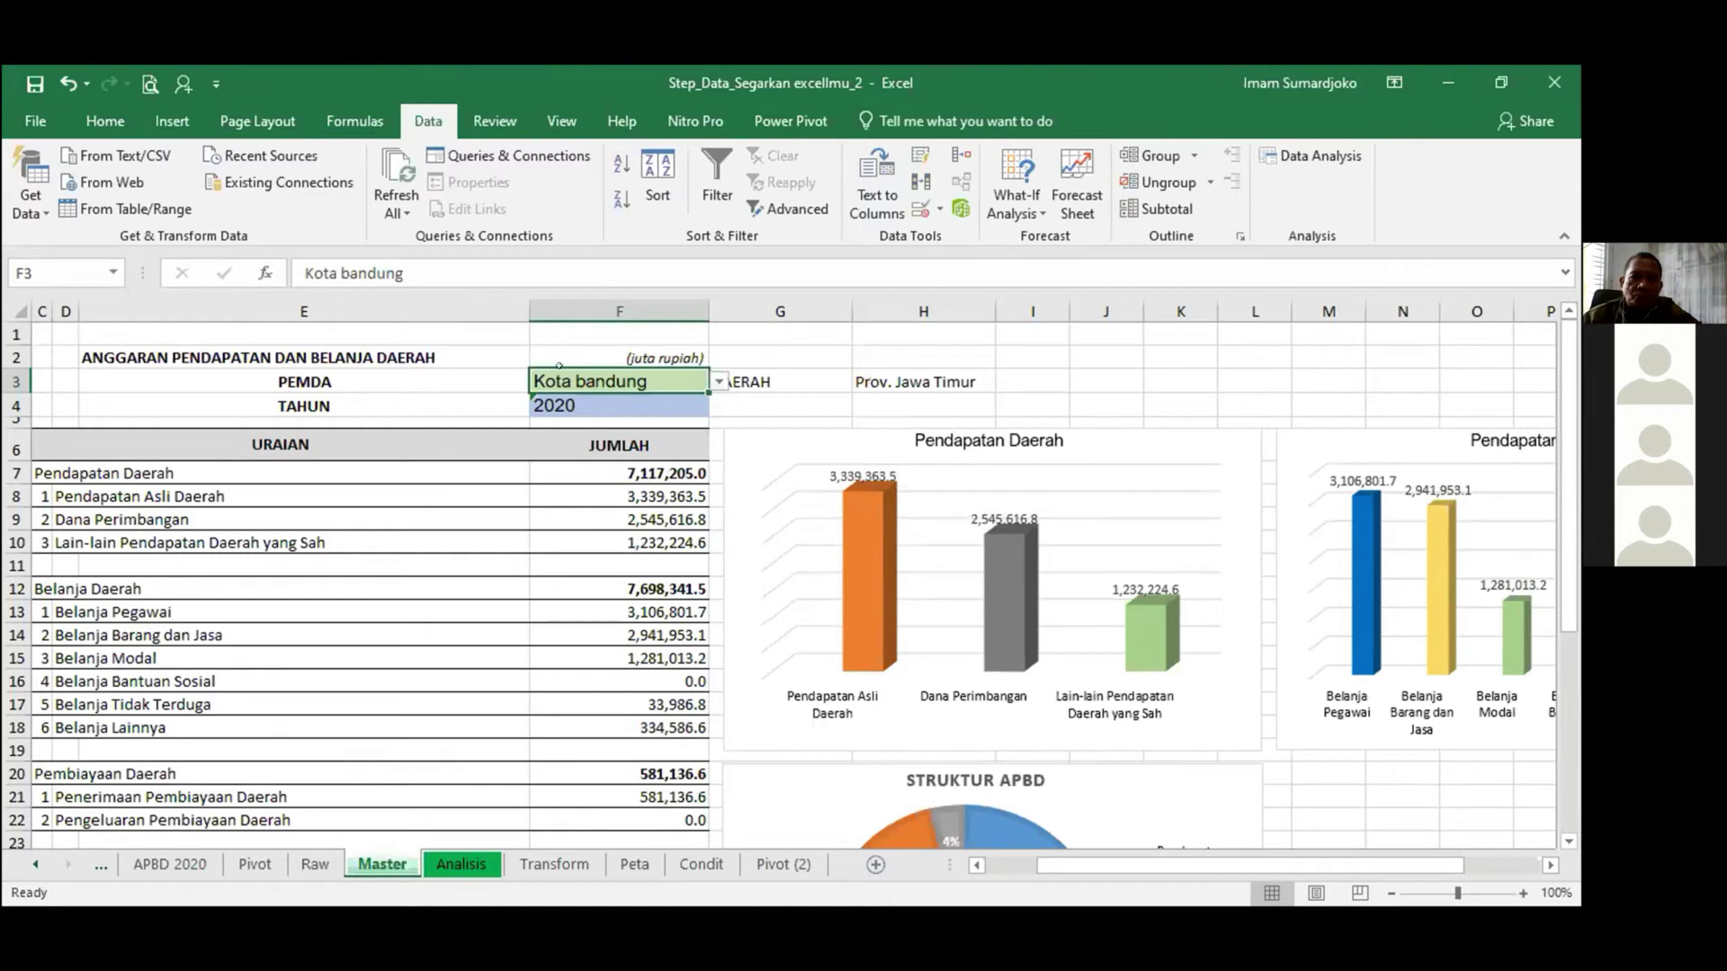
drag(414, 273, 263, 255)
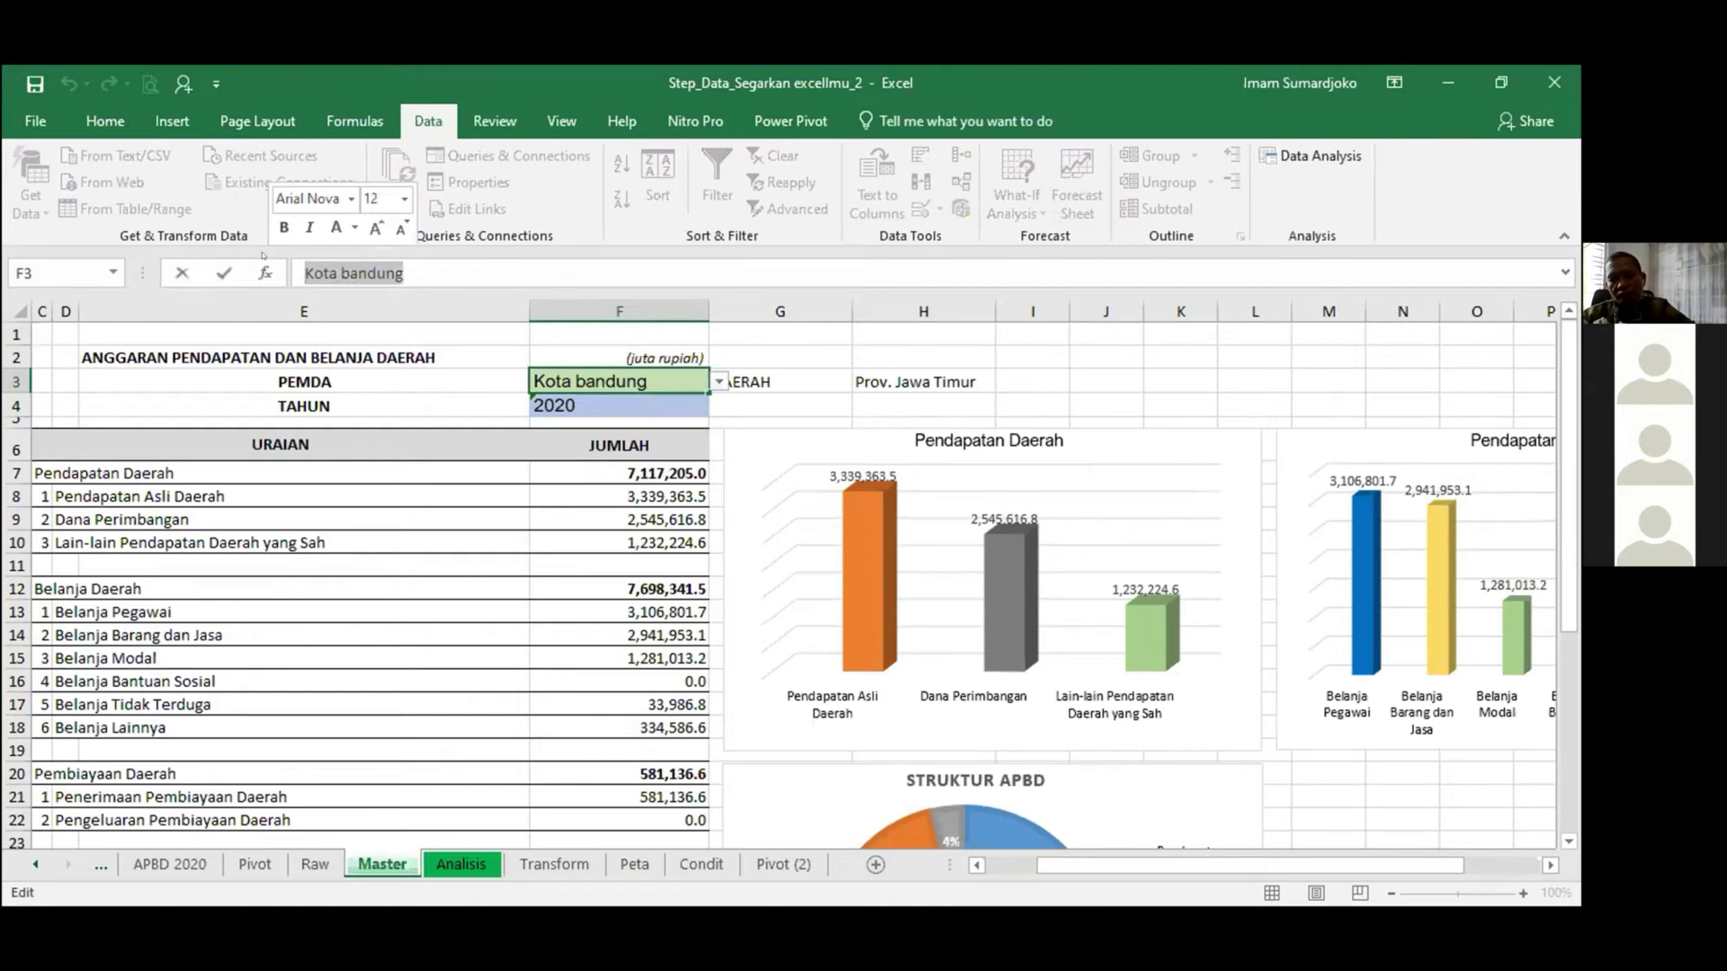
text(P)
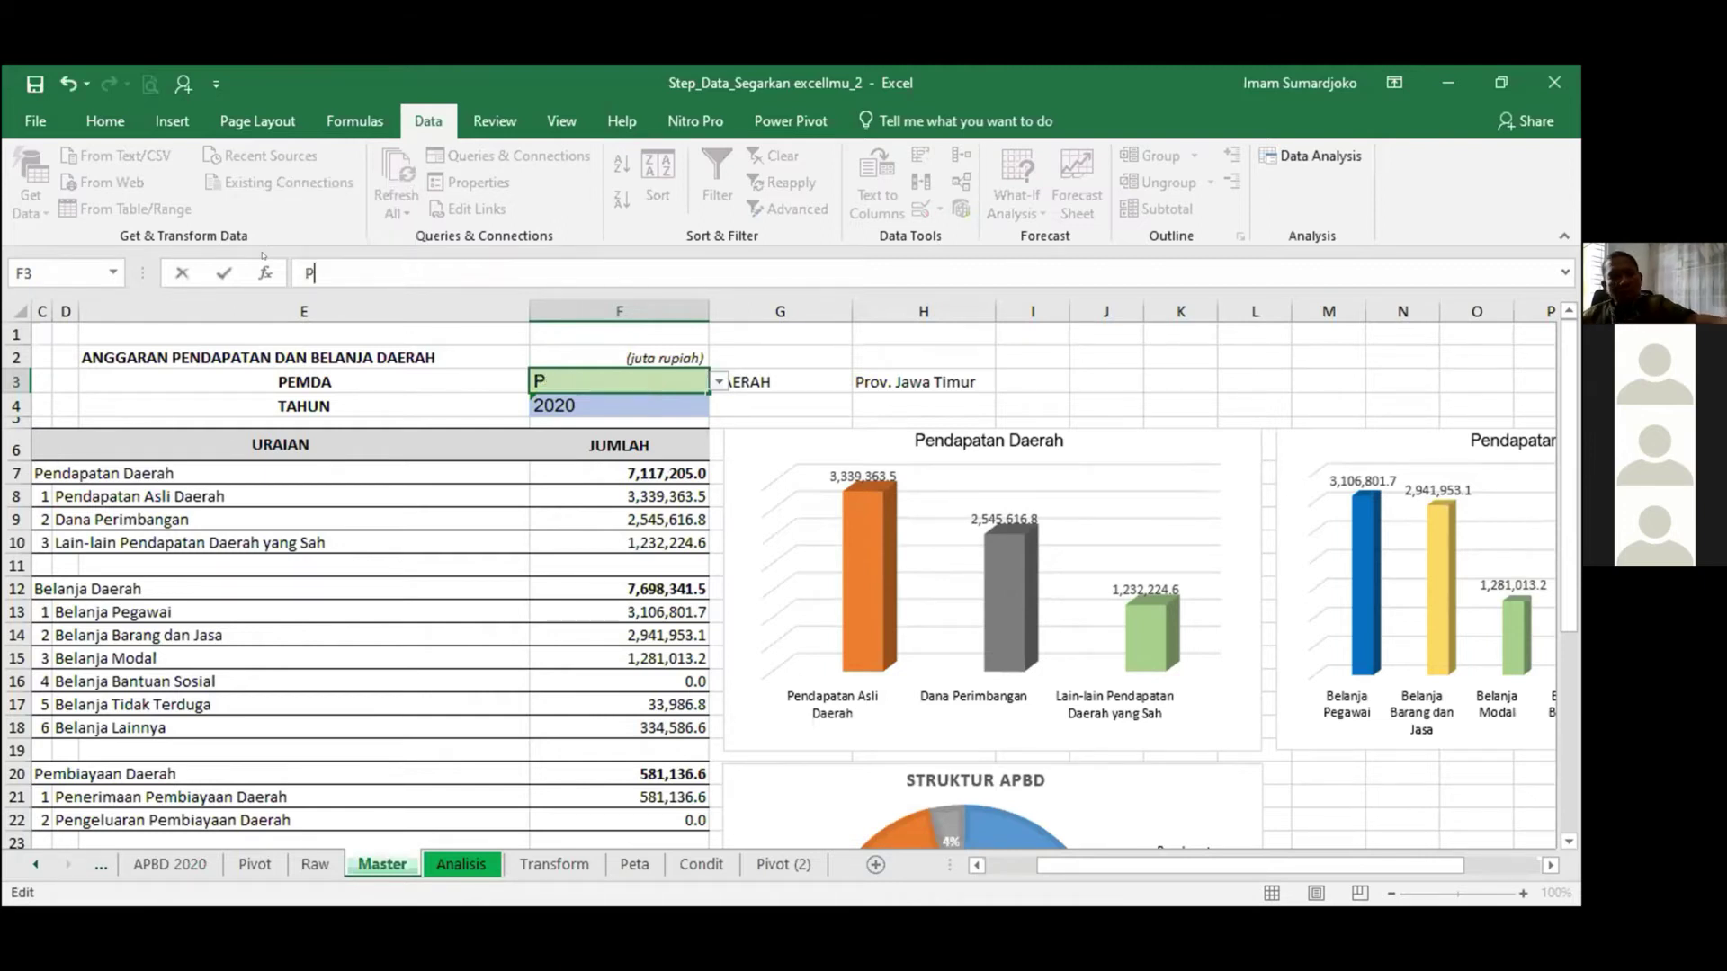
text(rovinsi jawa tengah)
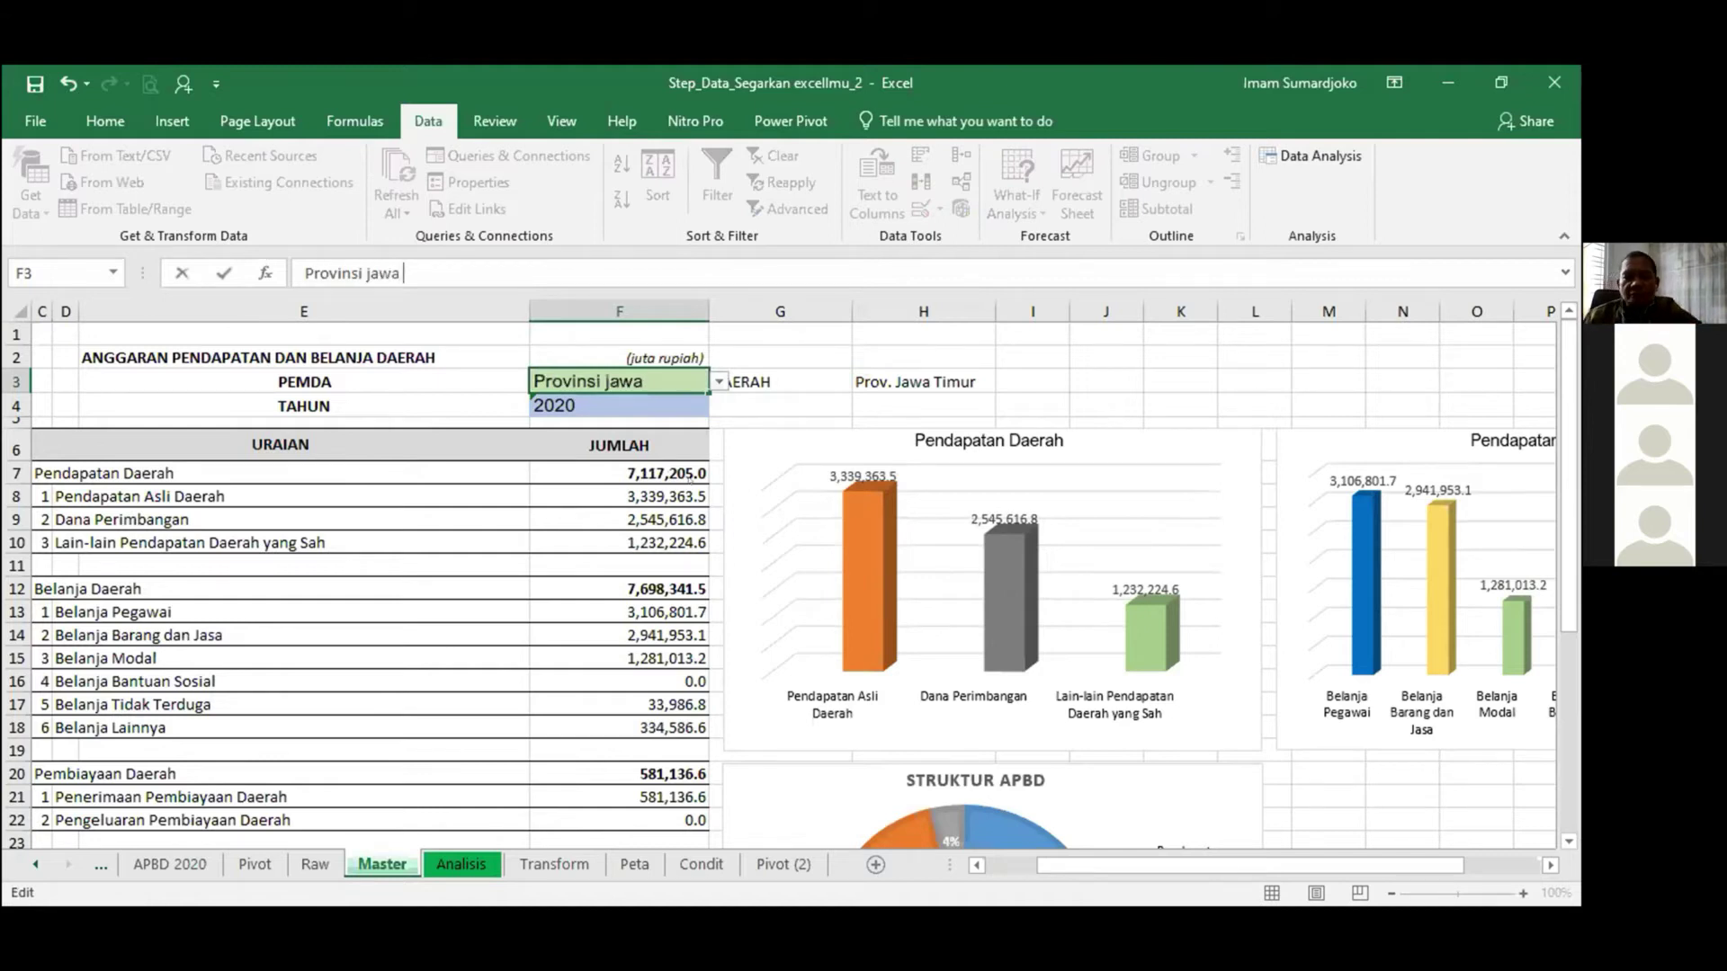
key(Return)
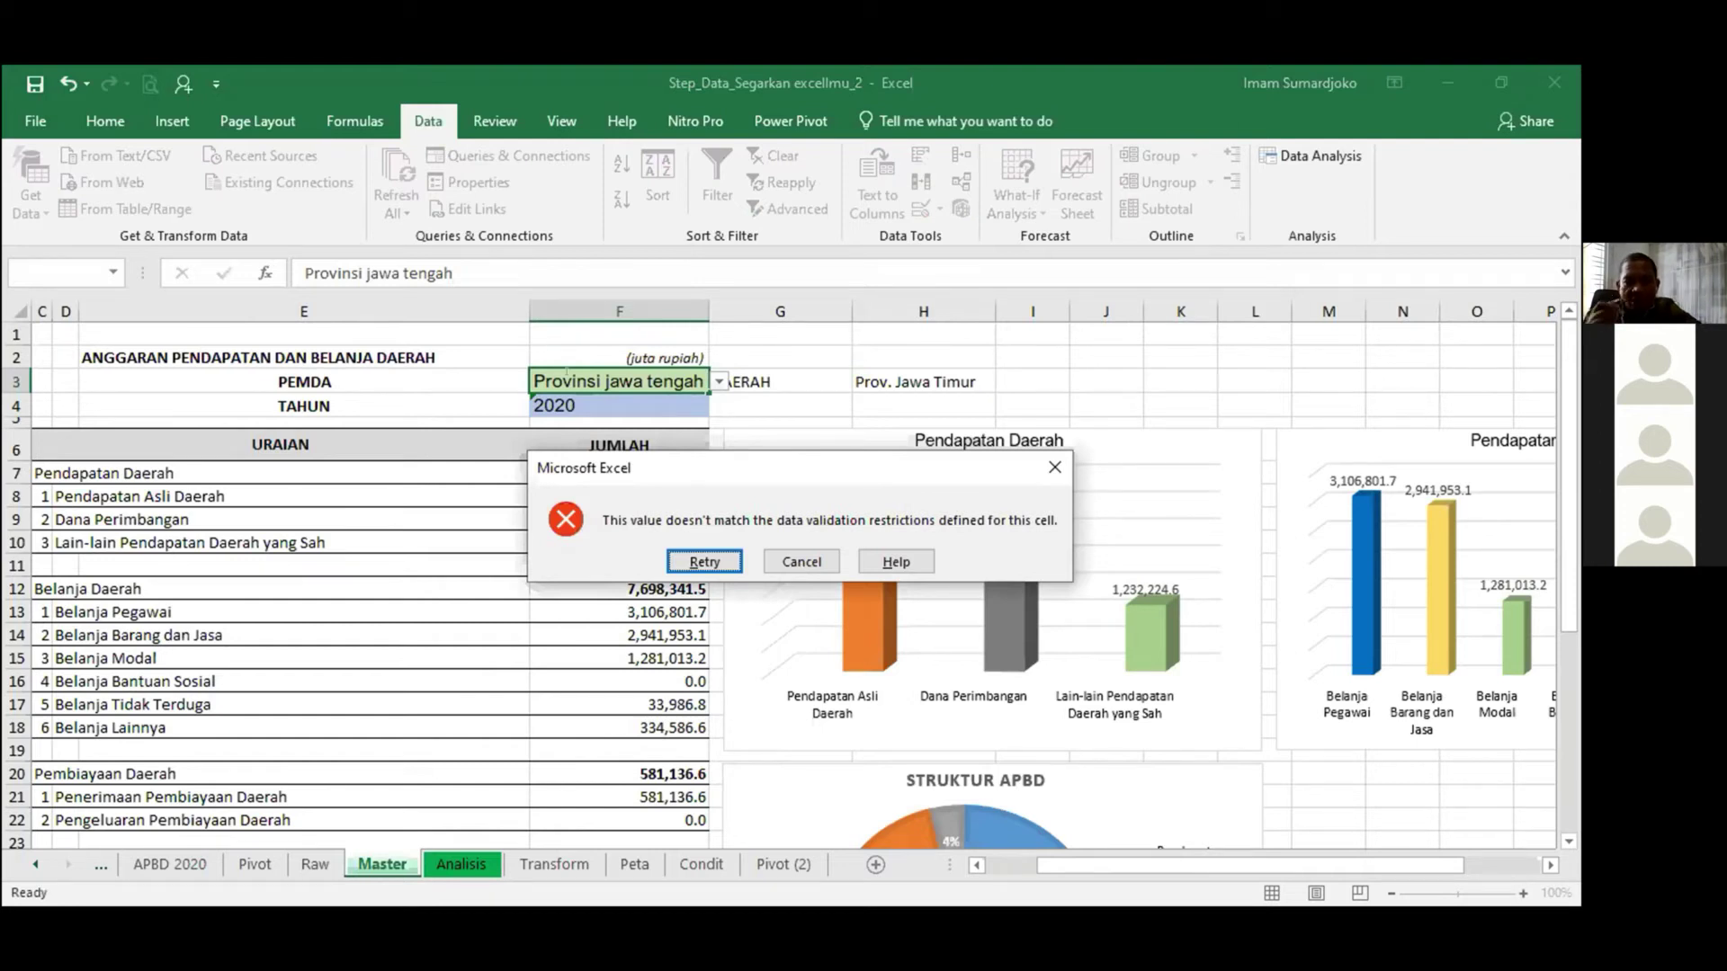
Retry the region entry in F3 with Prov. Jawa Timur.
key(Return)
text(Prov. Jawa Timur)
key(Return)
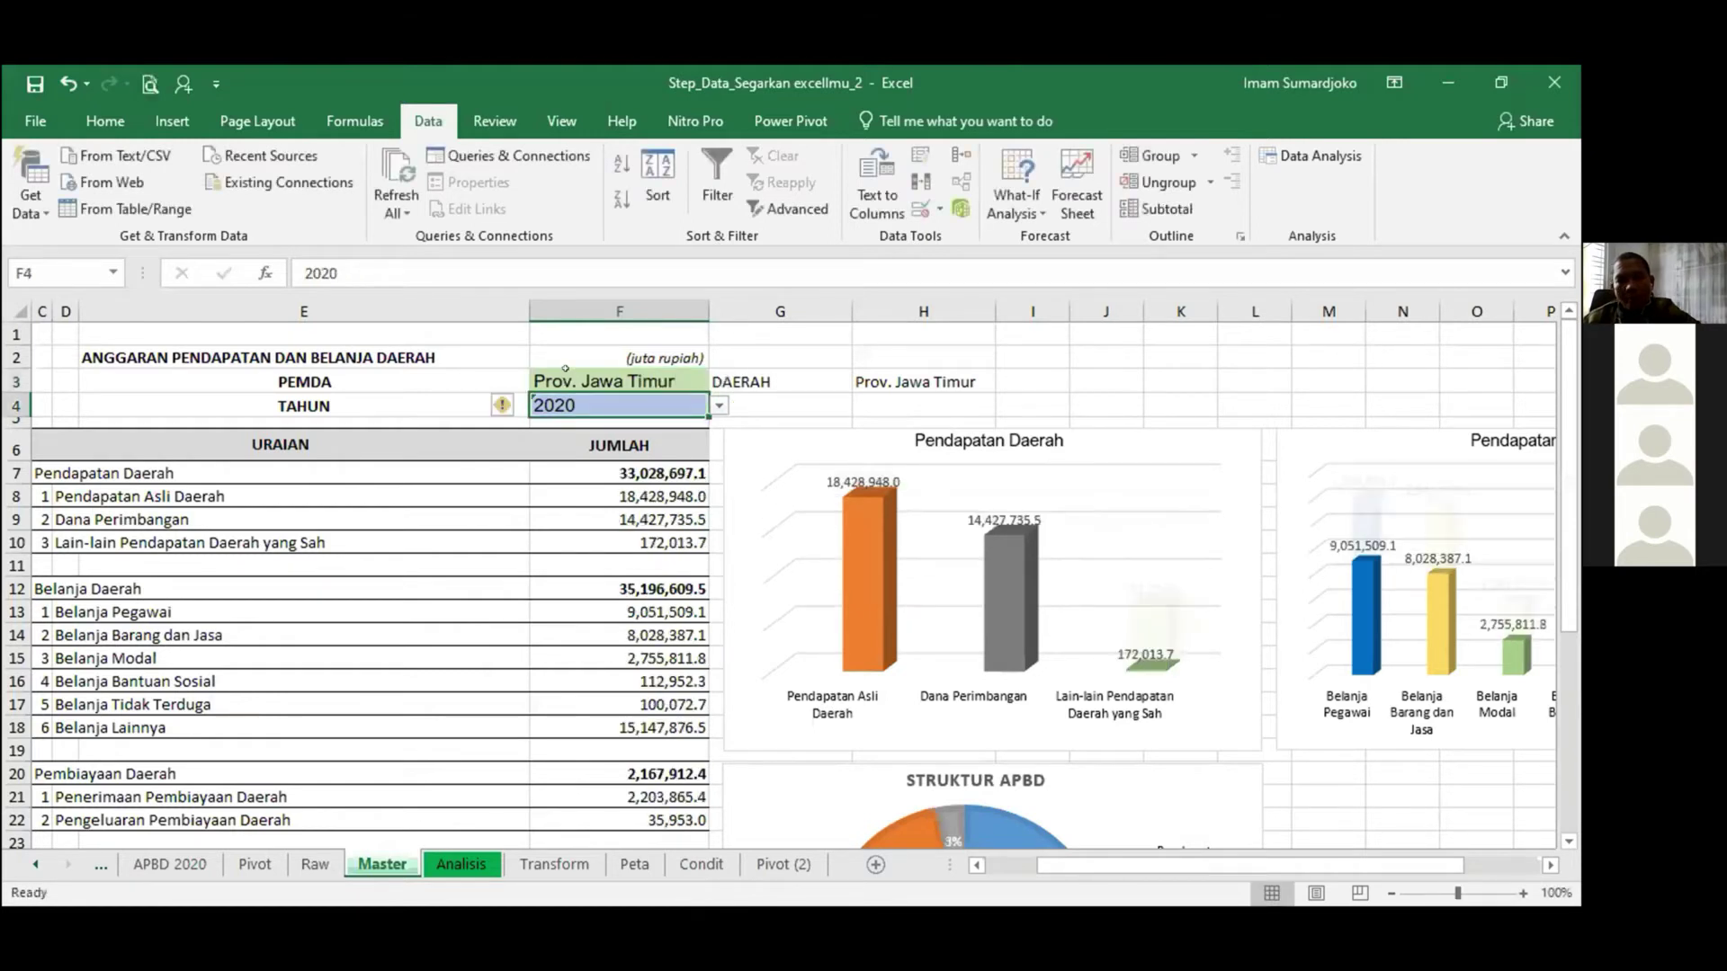
click(547, 384)
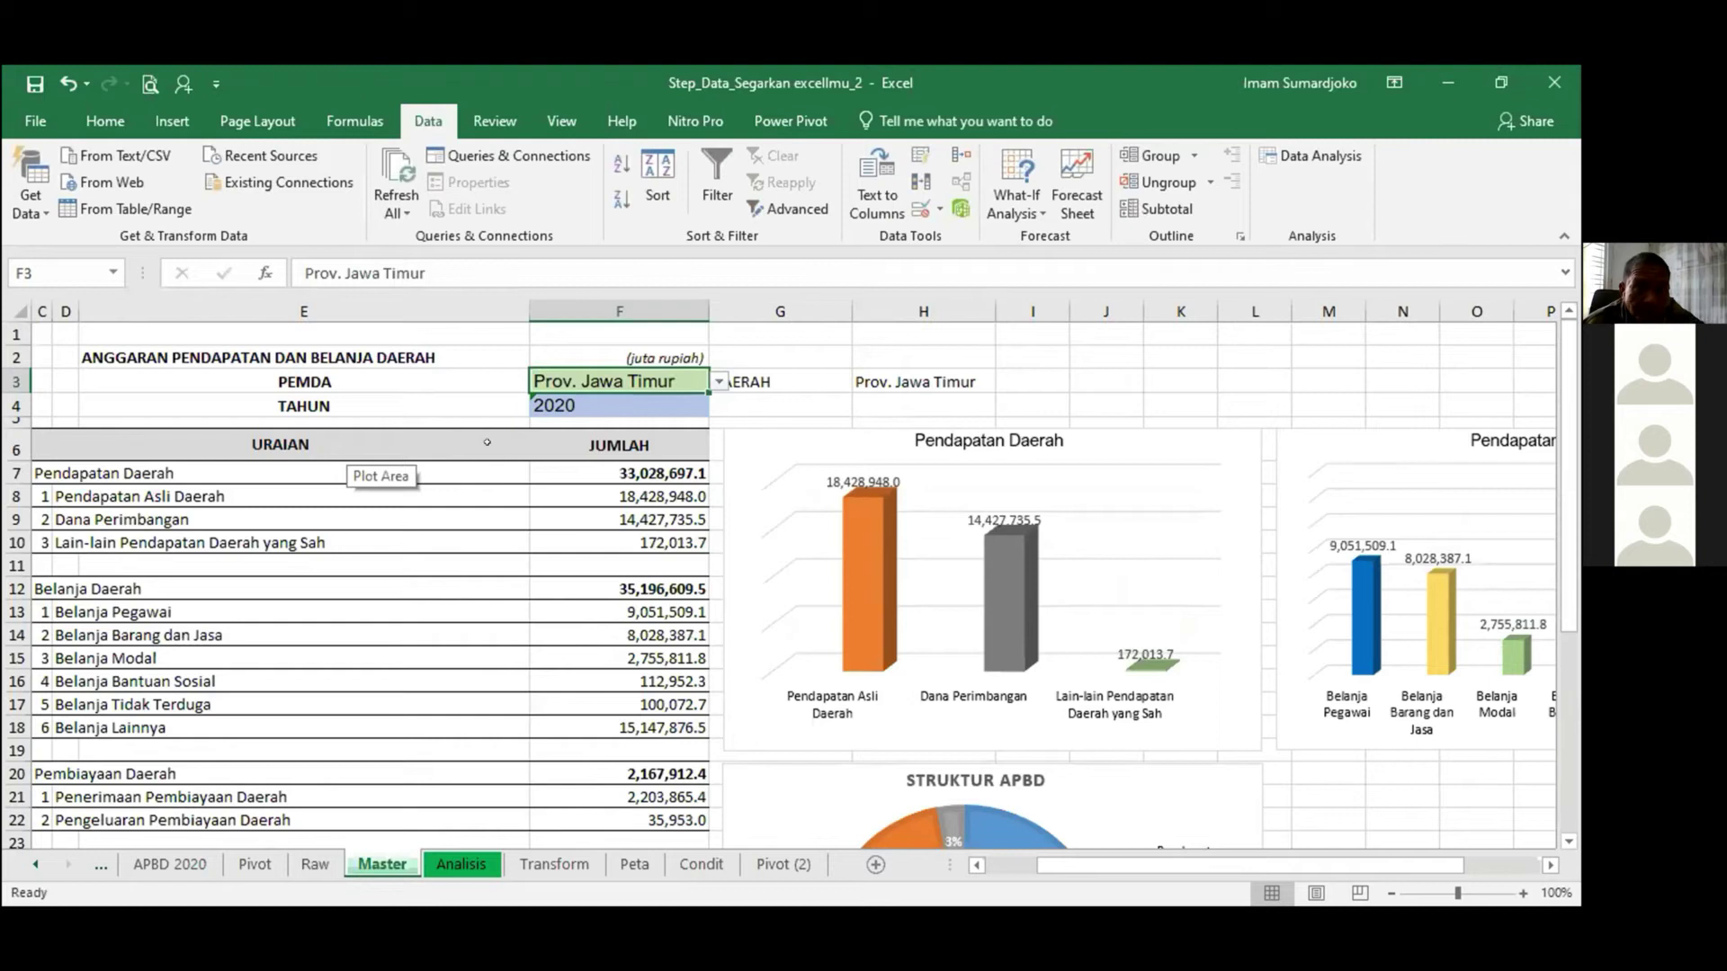
Choose 2019 from the TAHUN year list in F4.
click(582, 406)
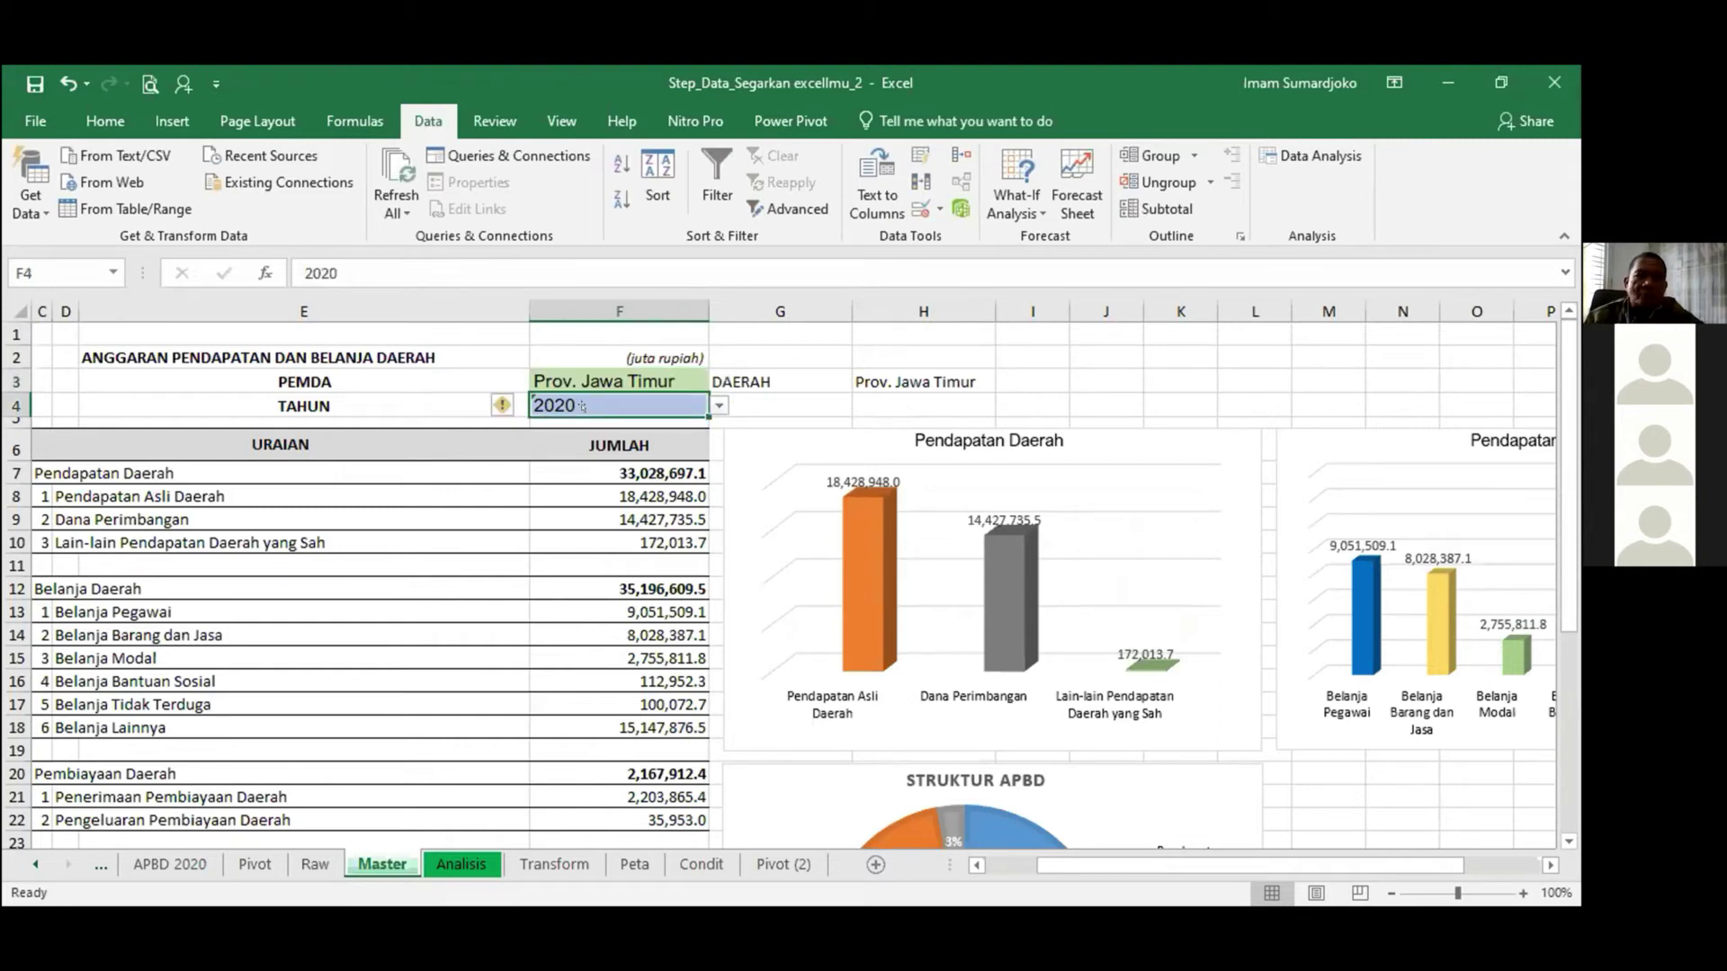
click(718, 405)
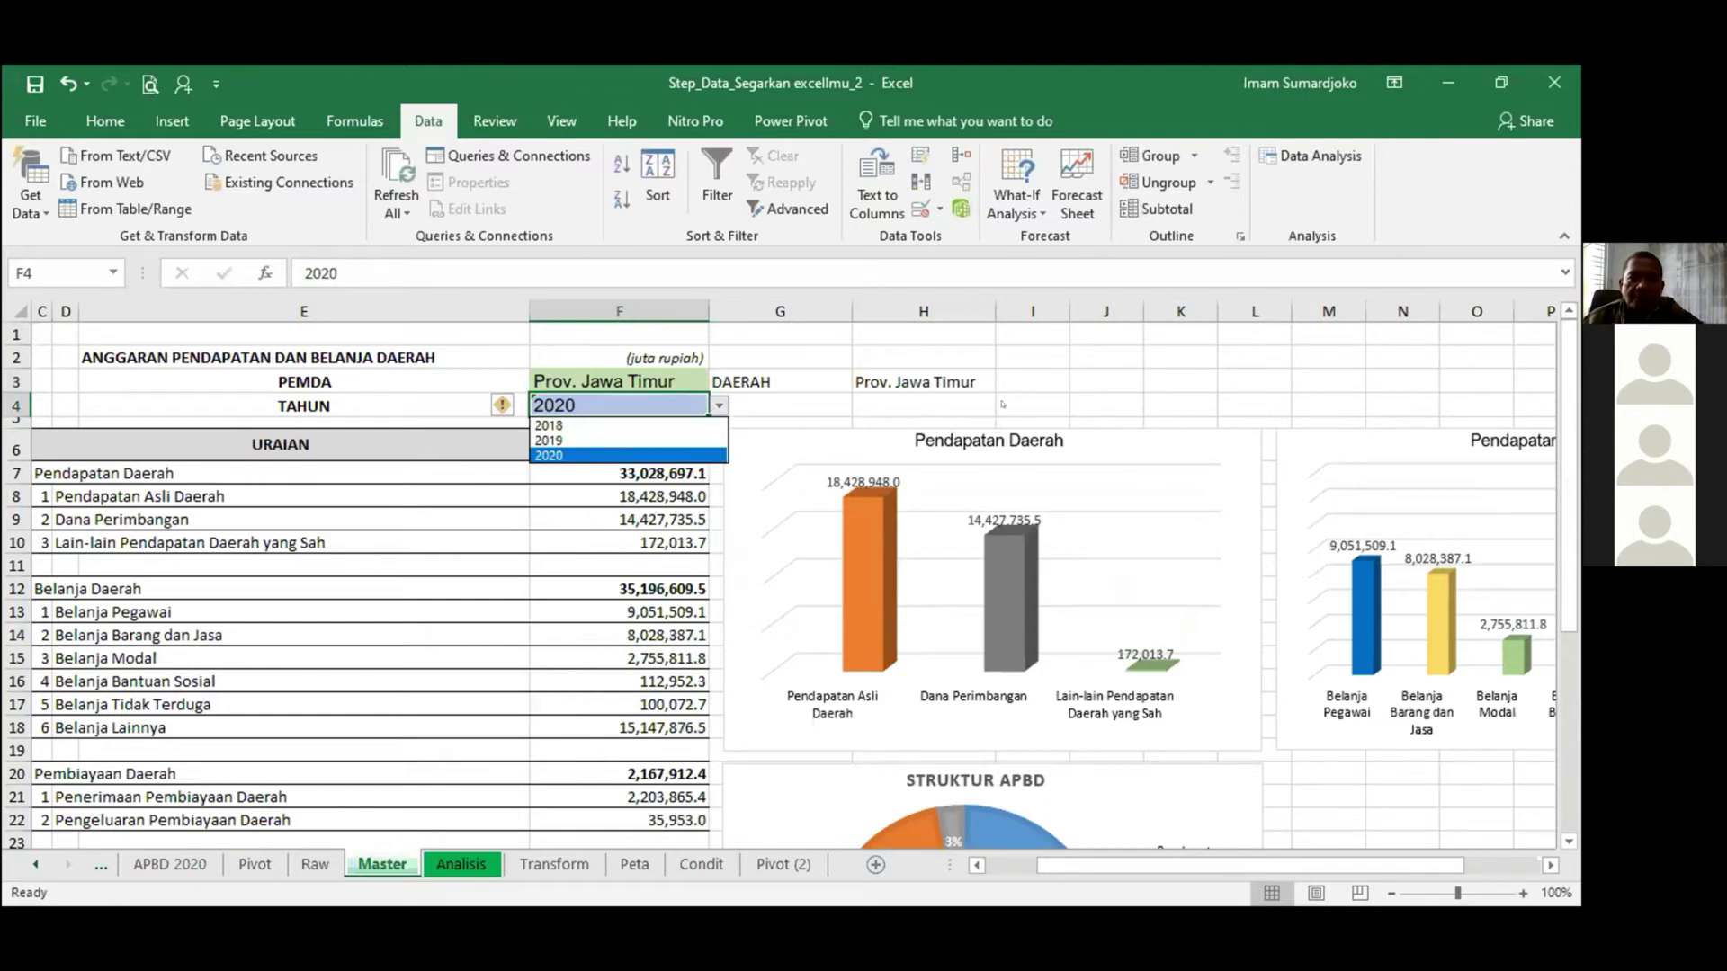
click(952, 376)
click(948, 376)
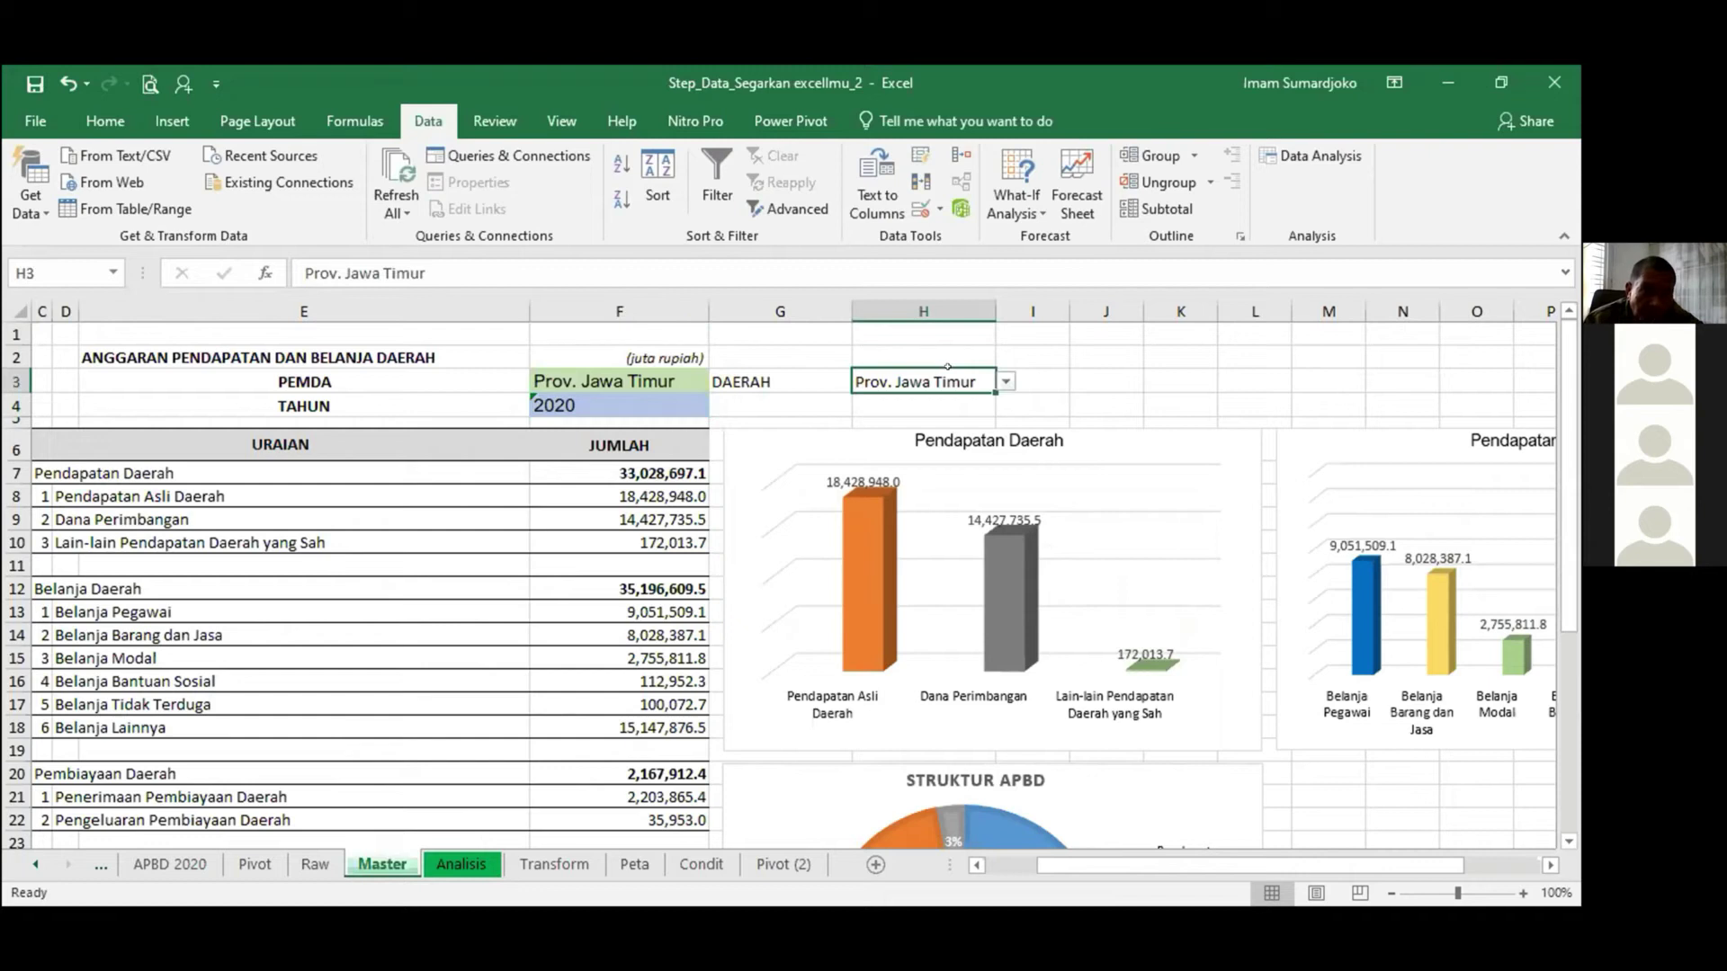
click(720, 406)
click(655, 434)
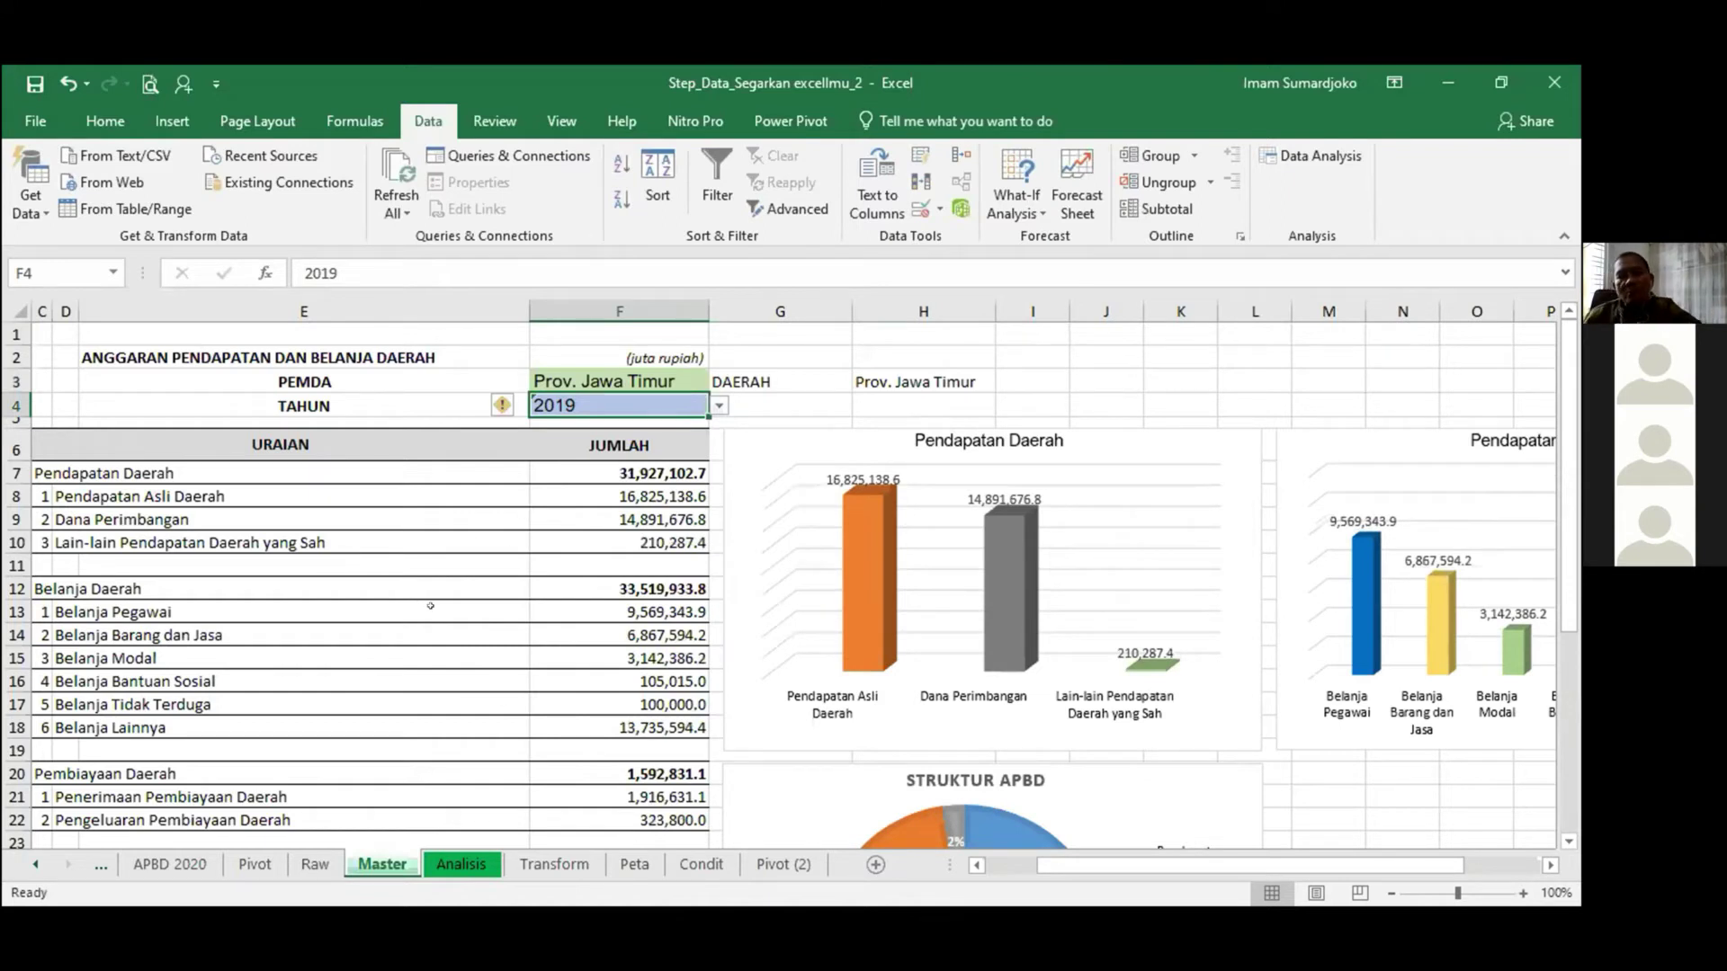
Examine the URAIAN and JUMLAH budget table and its revenue items for the chosen region and year.
drag(43, 441, 579, 722)
scroll(579, 722, down, 2)
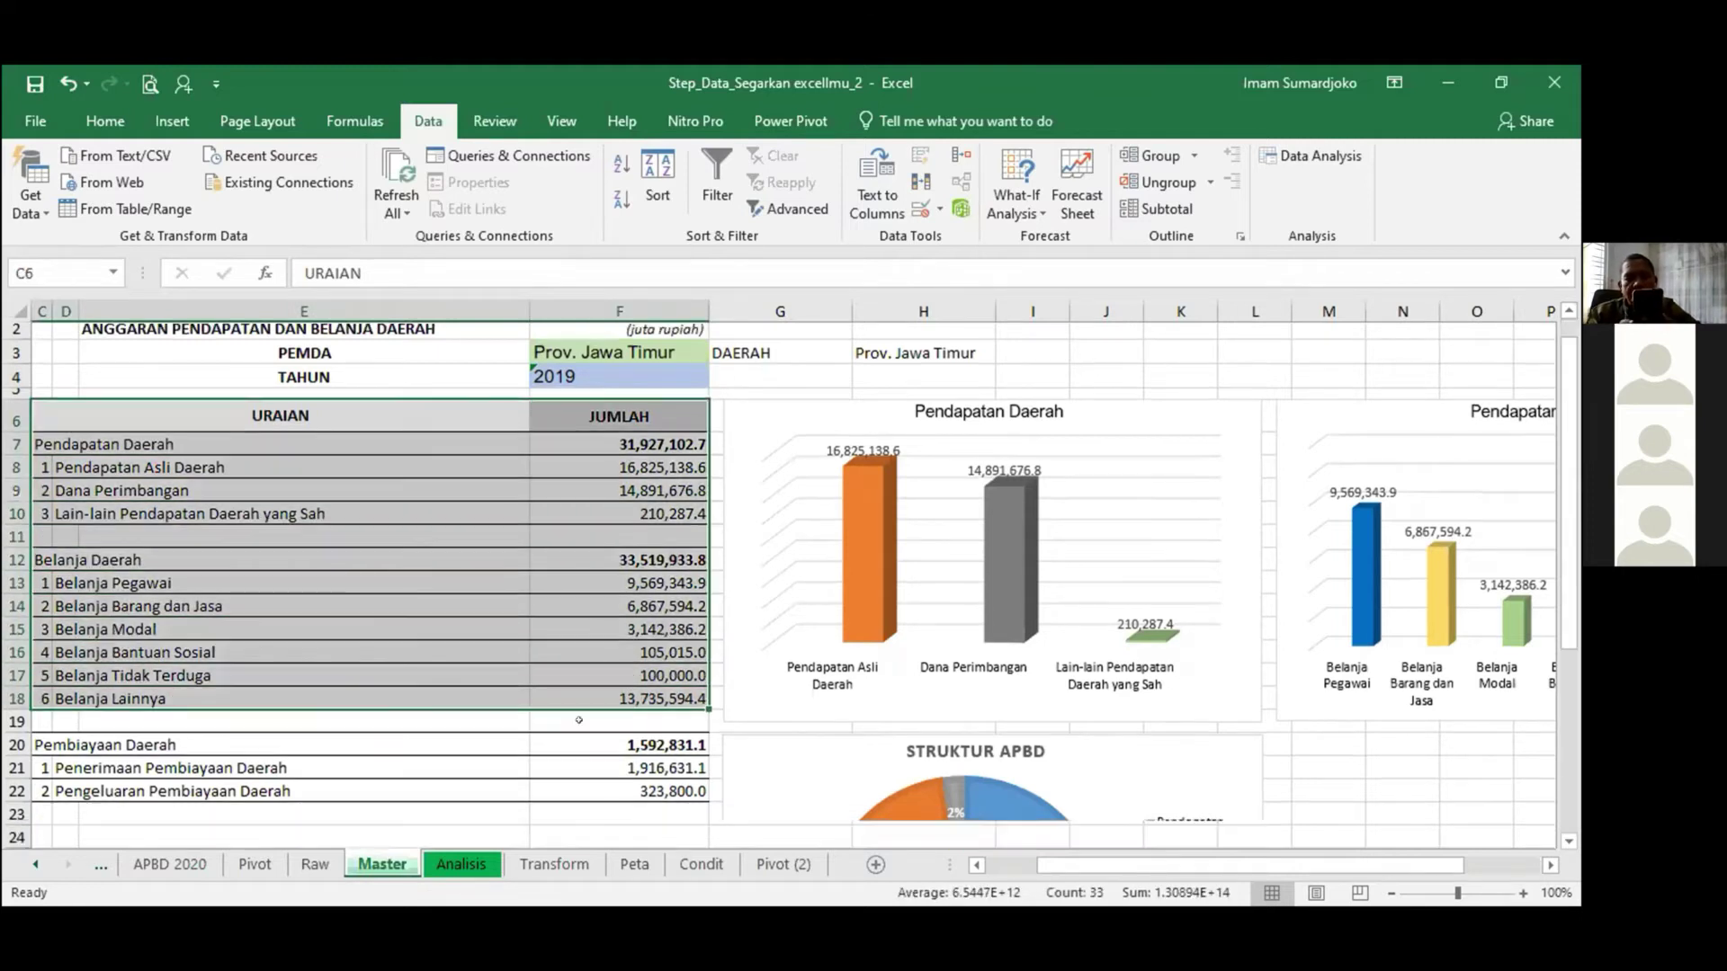
scroll(524, 700, down, 1)
scroll(46, 388, up, 2)
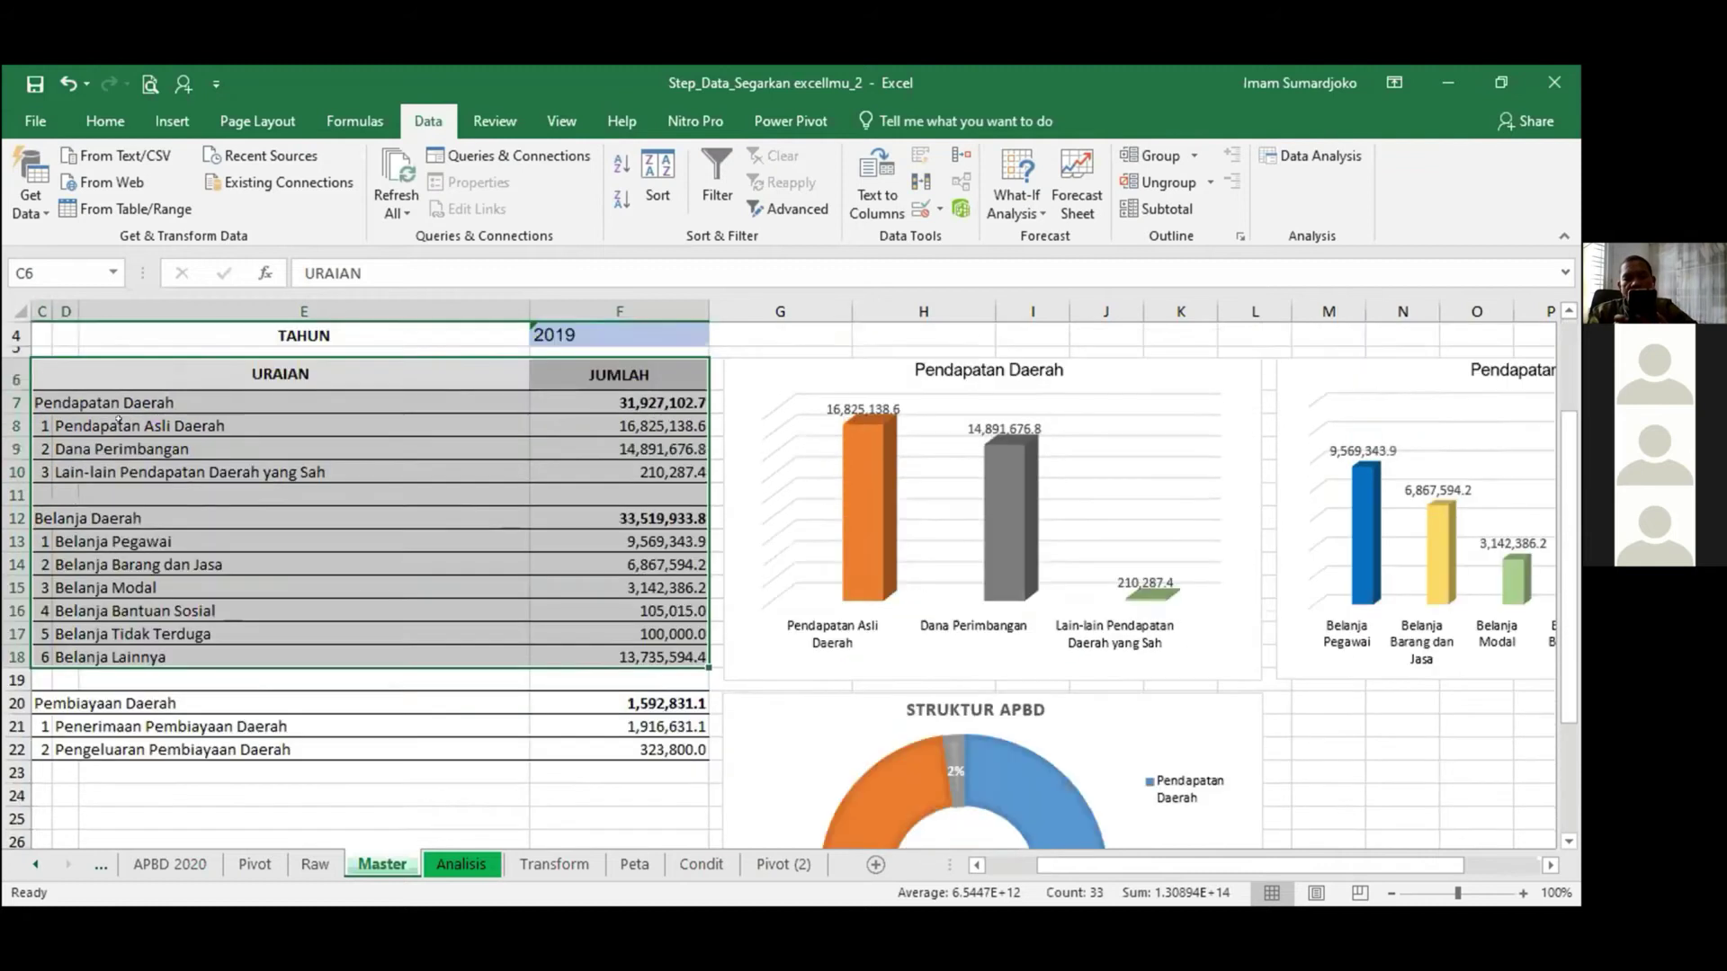
click(49, 393)
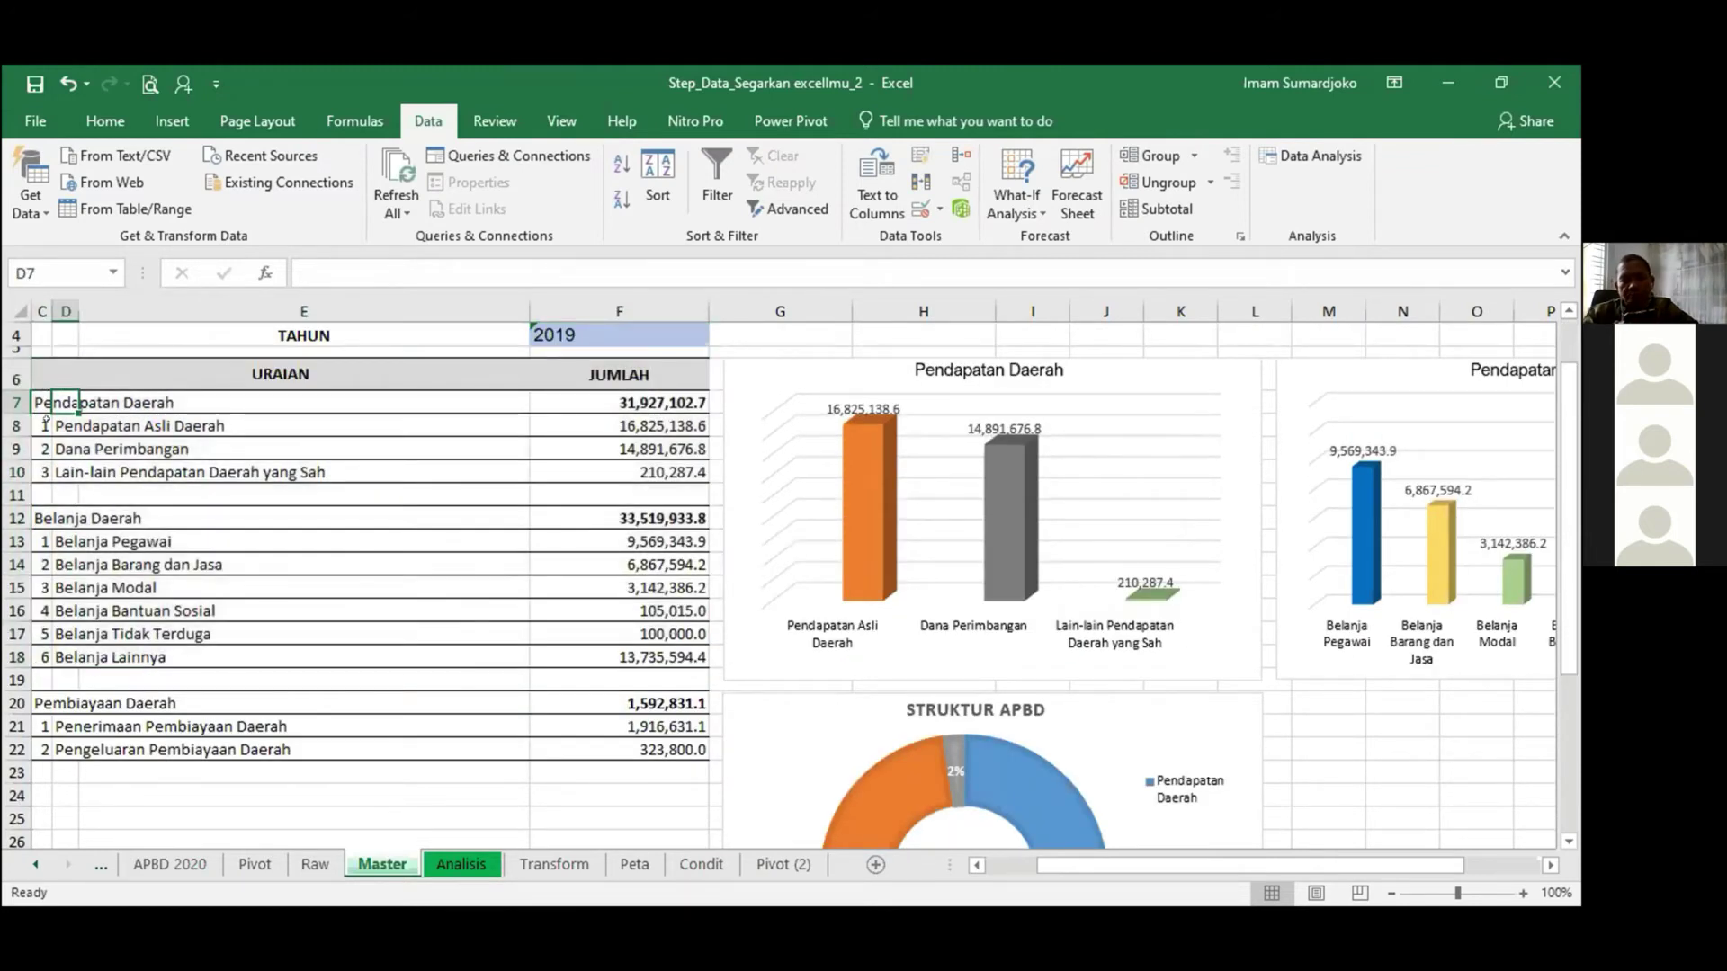
click(56, 431)
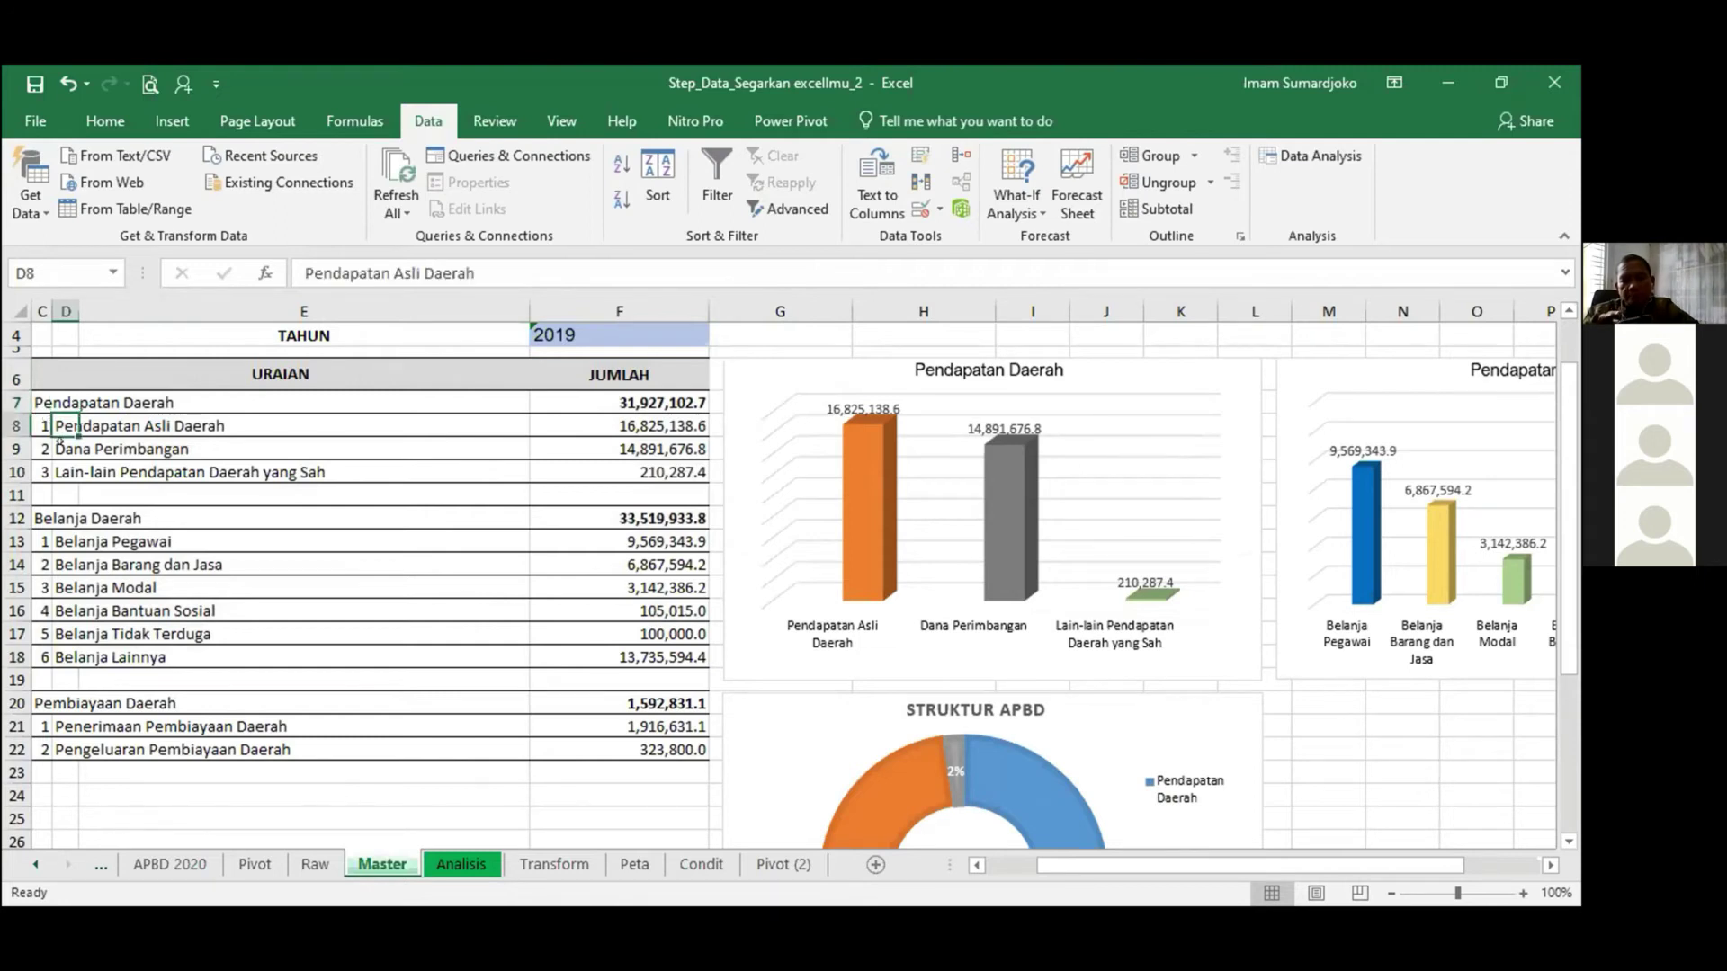
click(59, 452)
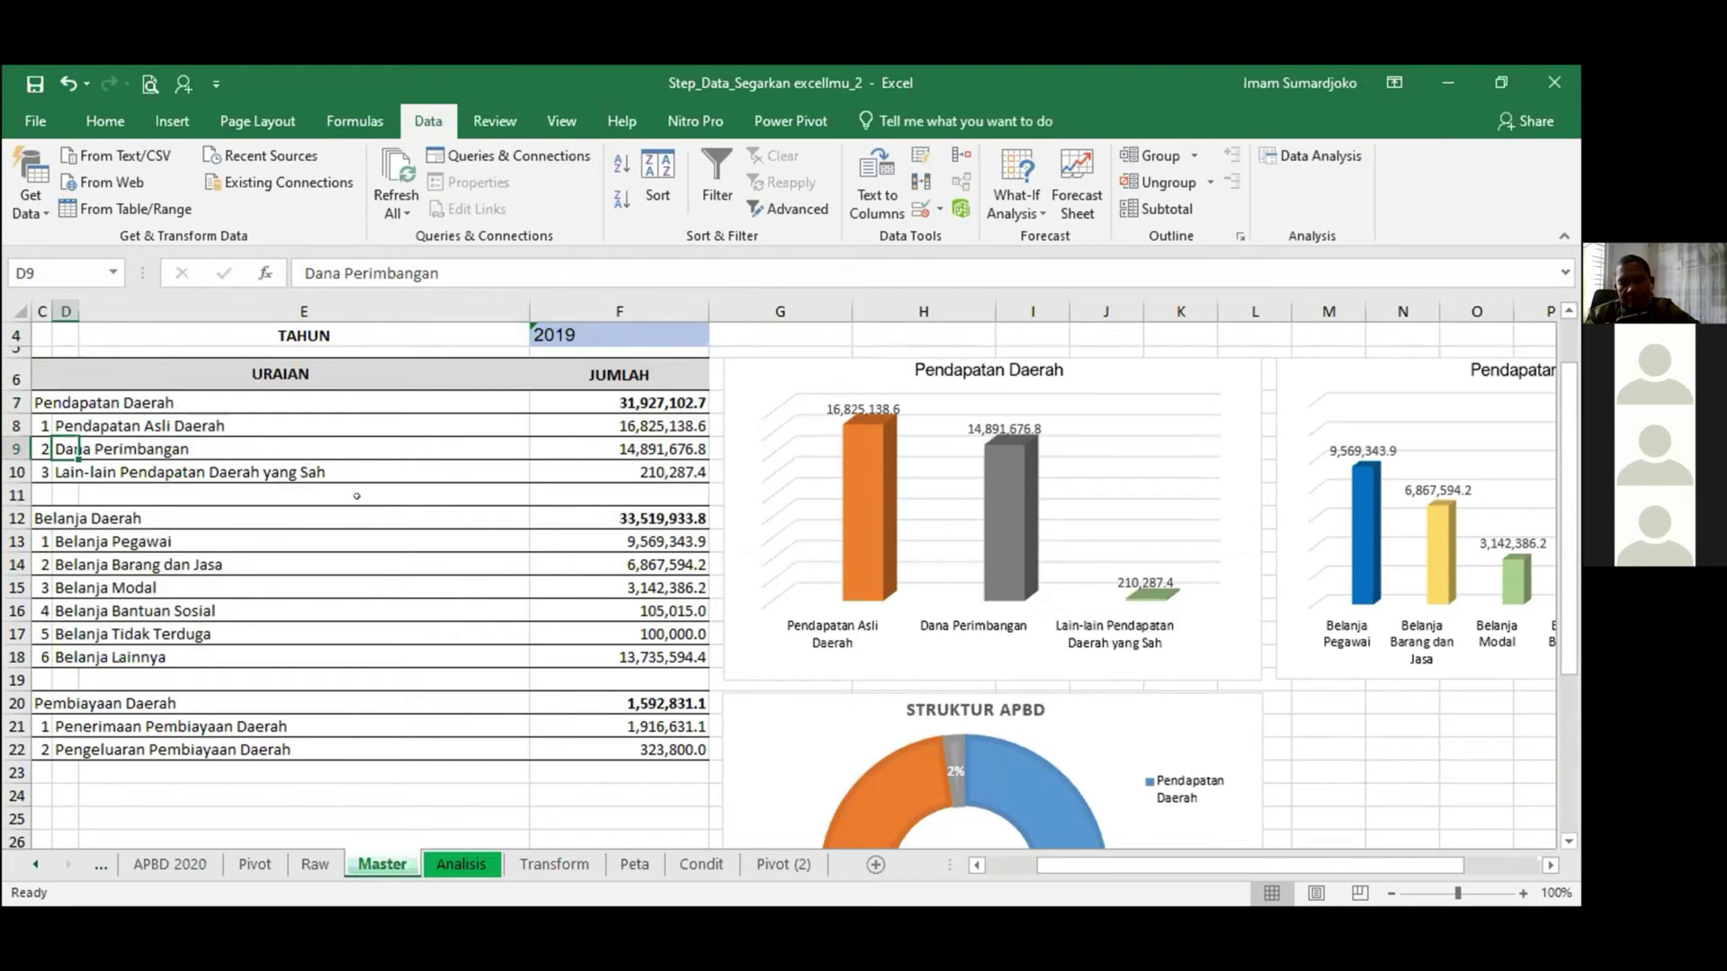
scroll(356, 496, up, 1)
click(674, 404)
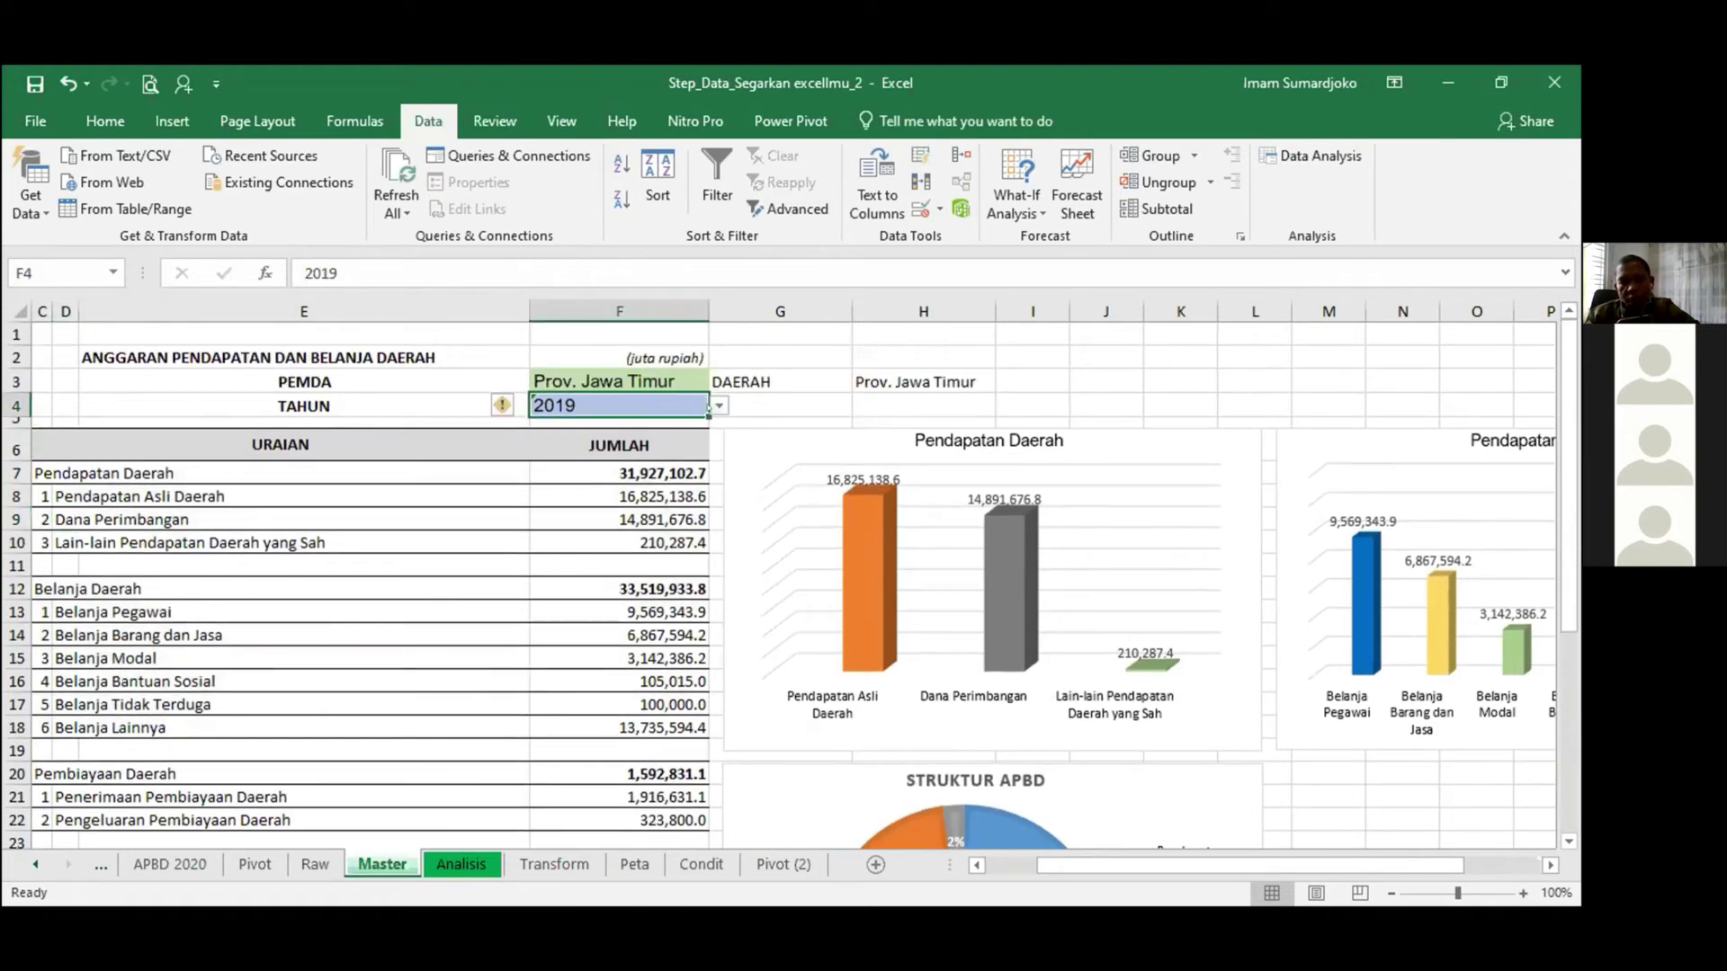
Inspect the revenue and spending items in column D and the formula behind the Belanja Pegawai amount in F13.
click(63, 500)
click(63, 522)
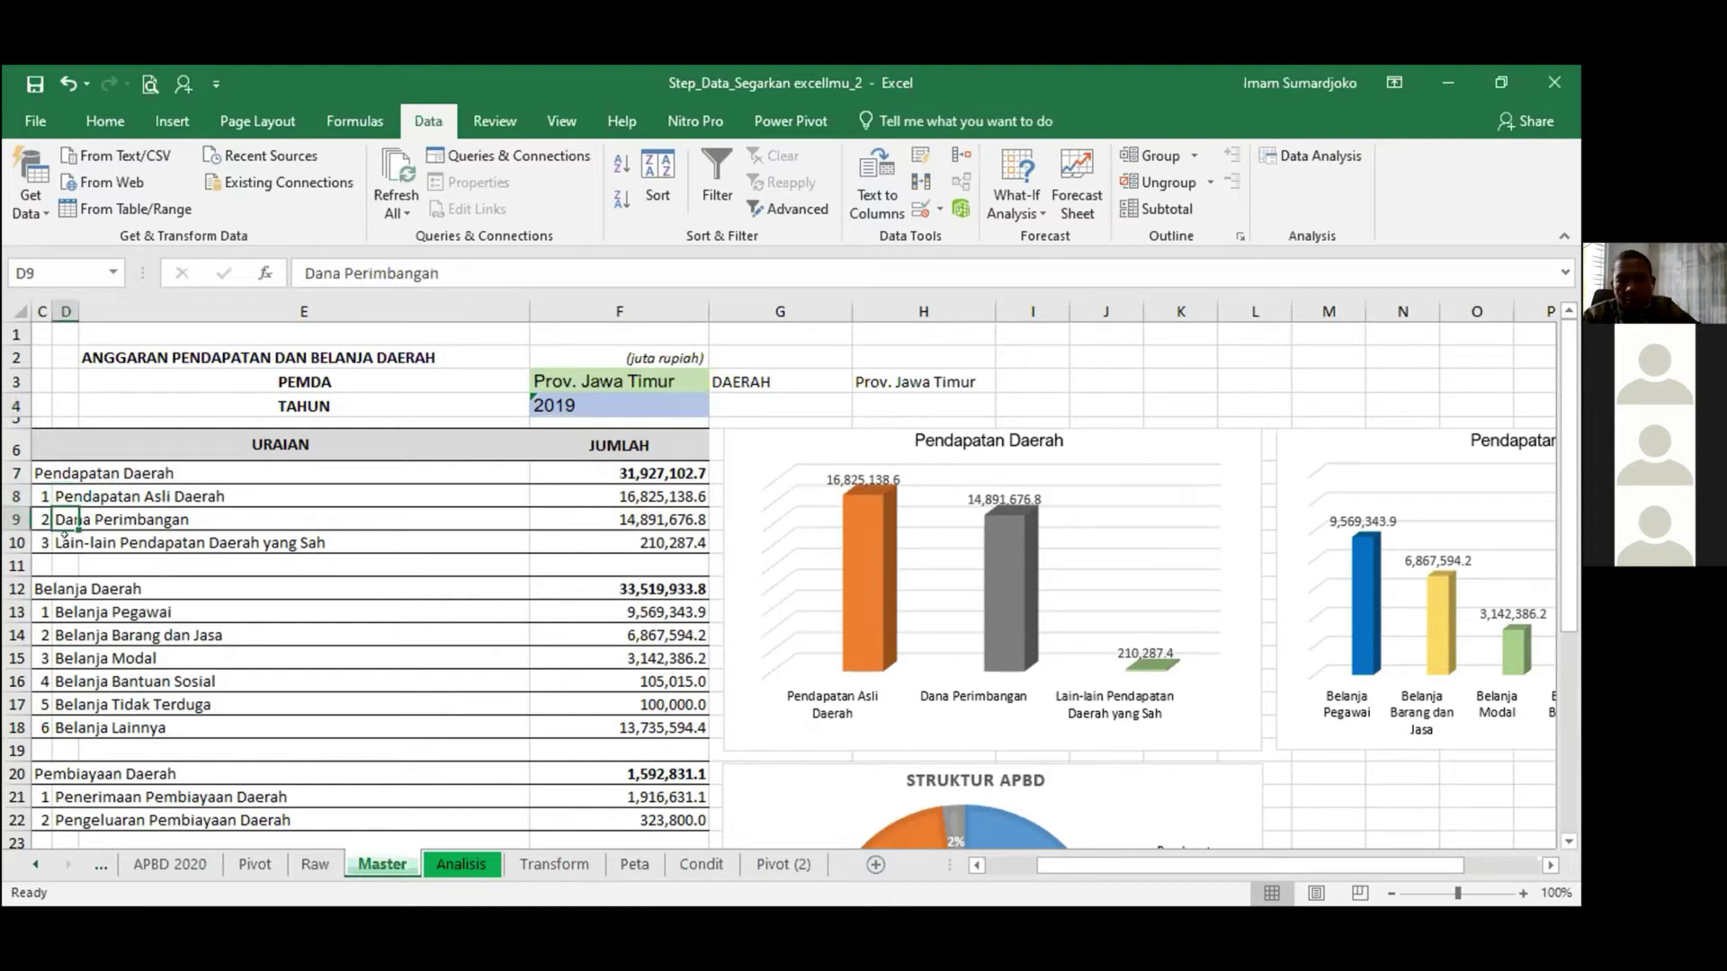
click(63, 549)
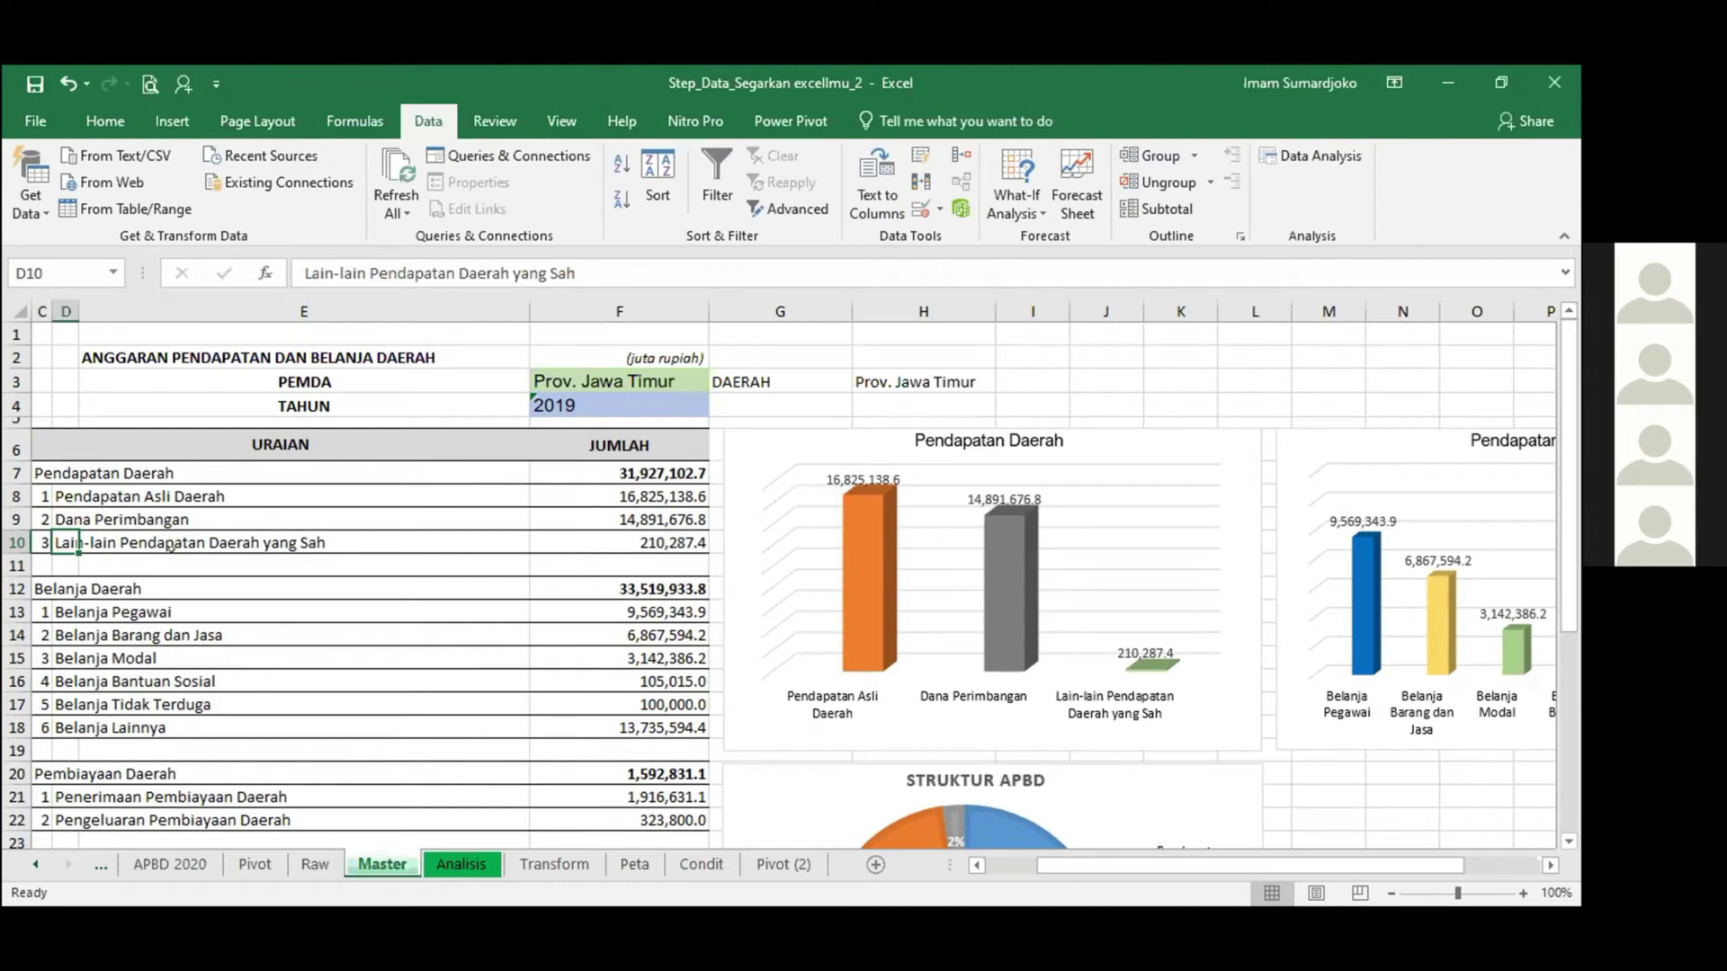
click(61, 518)
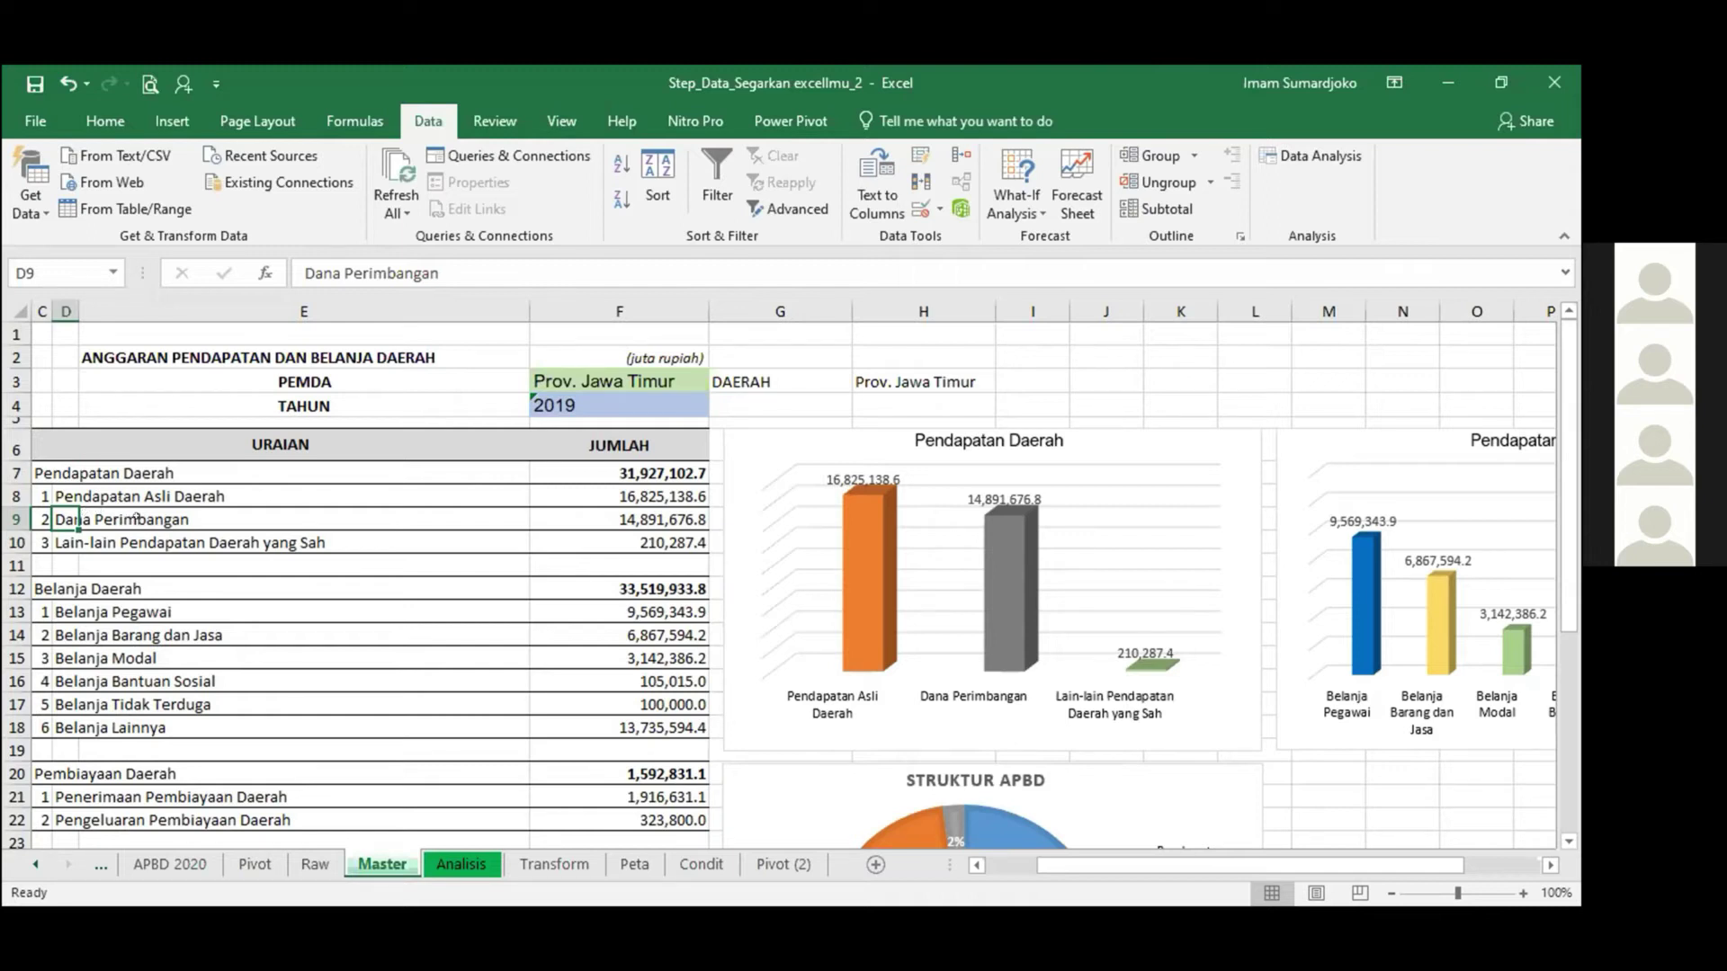
click(140, 579)
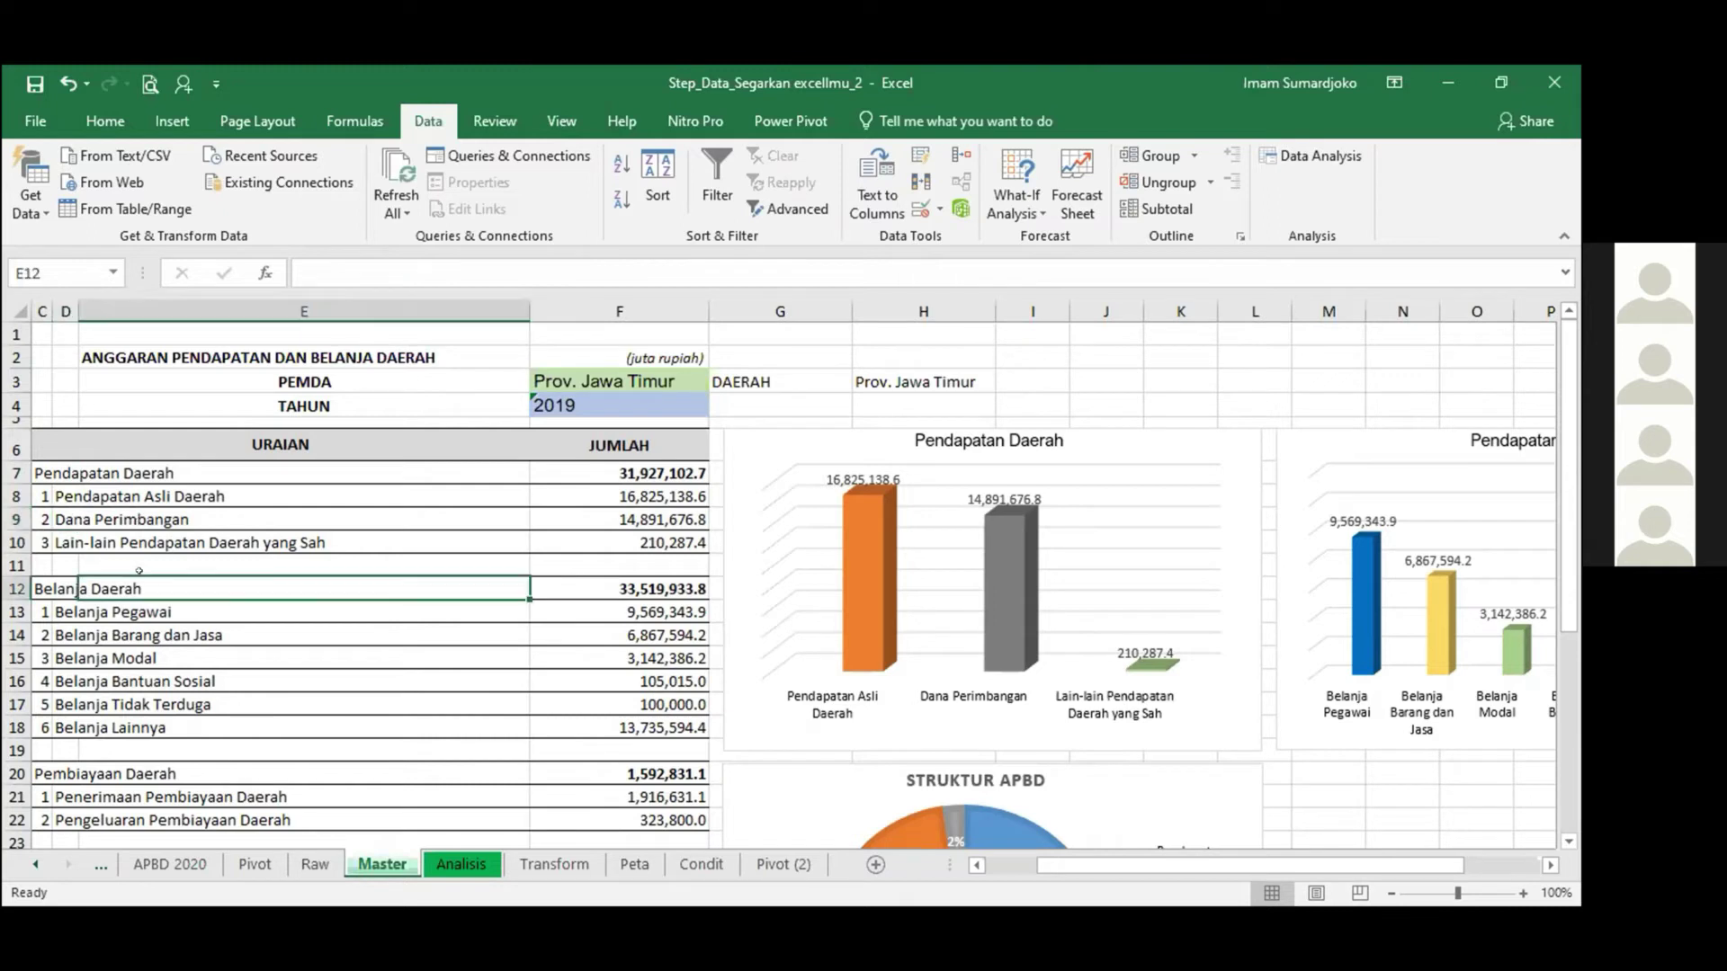
click(59, 525)
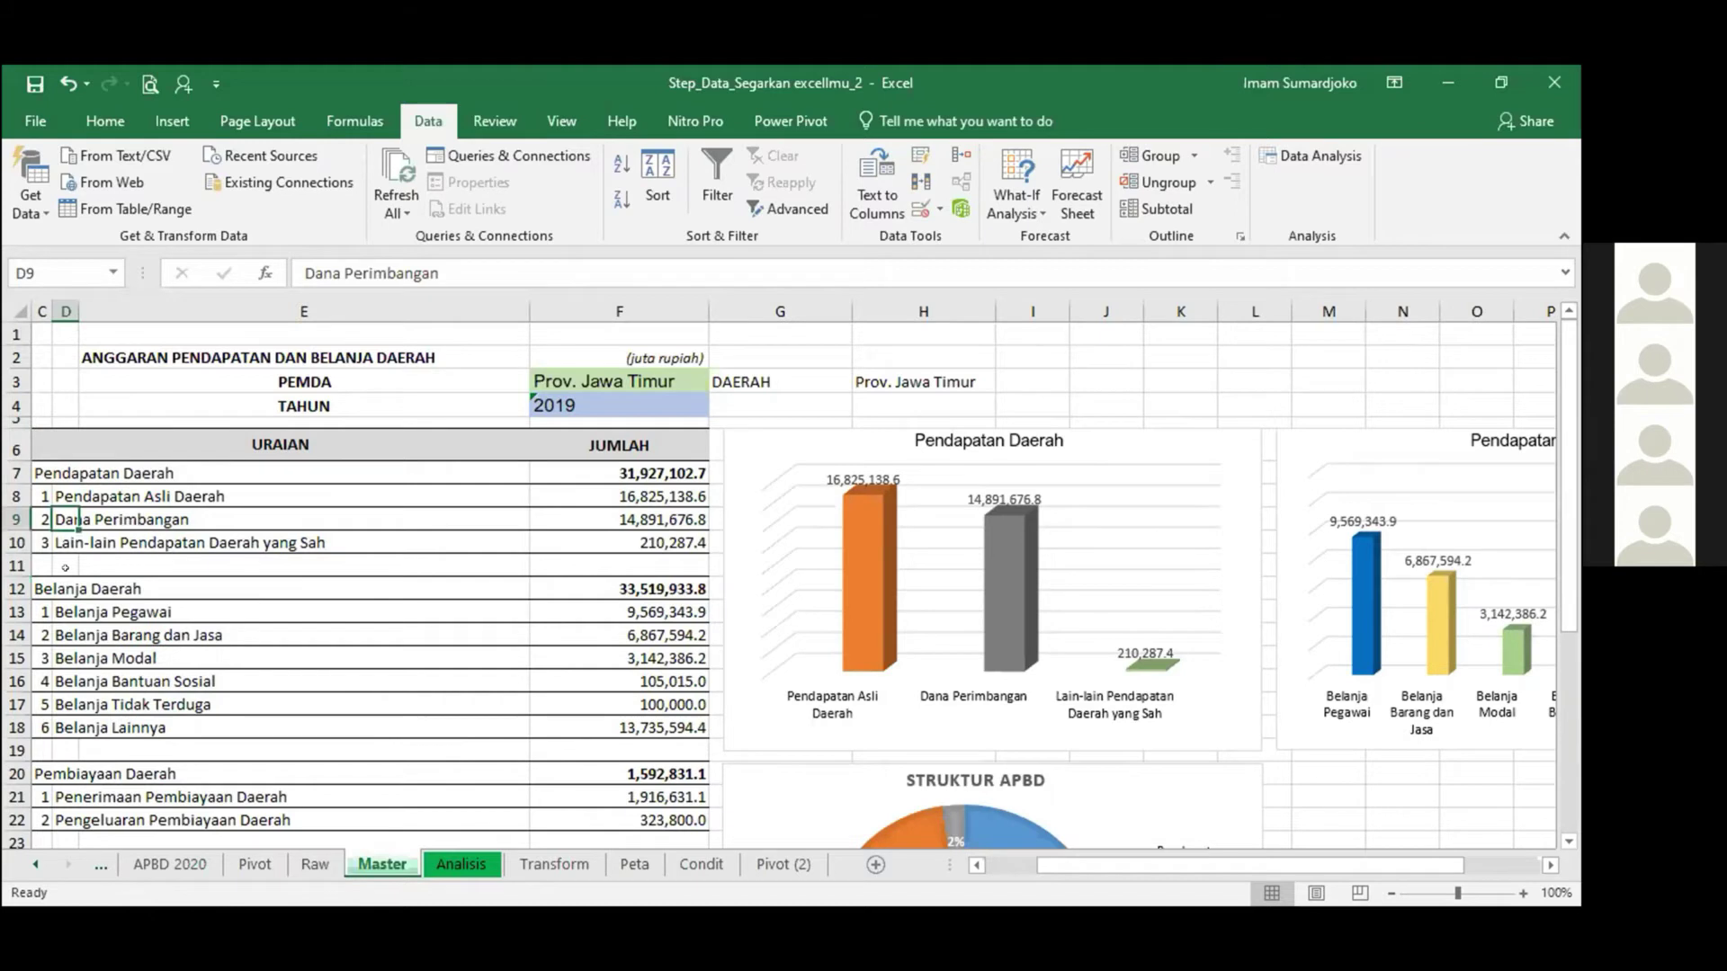
click(61, 611)
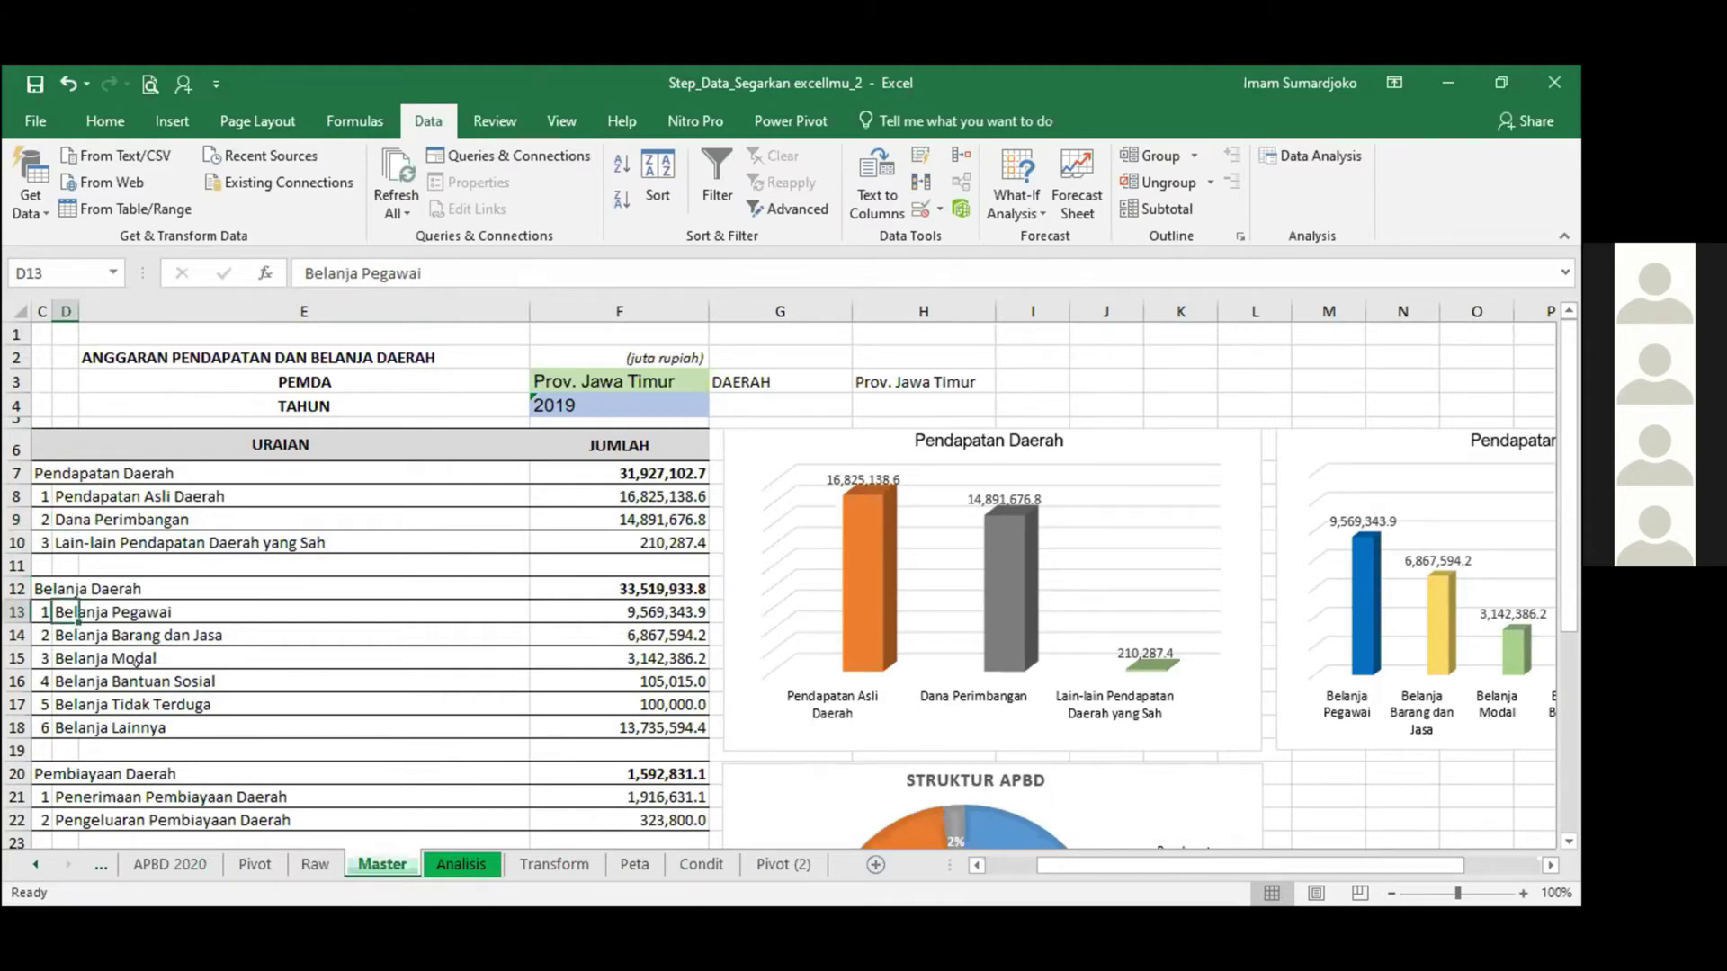
click(618, 606)
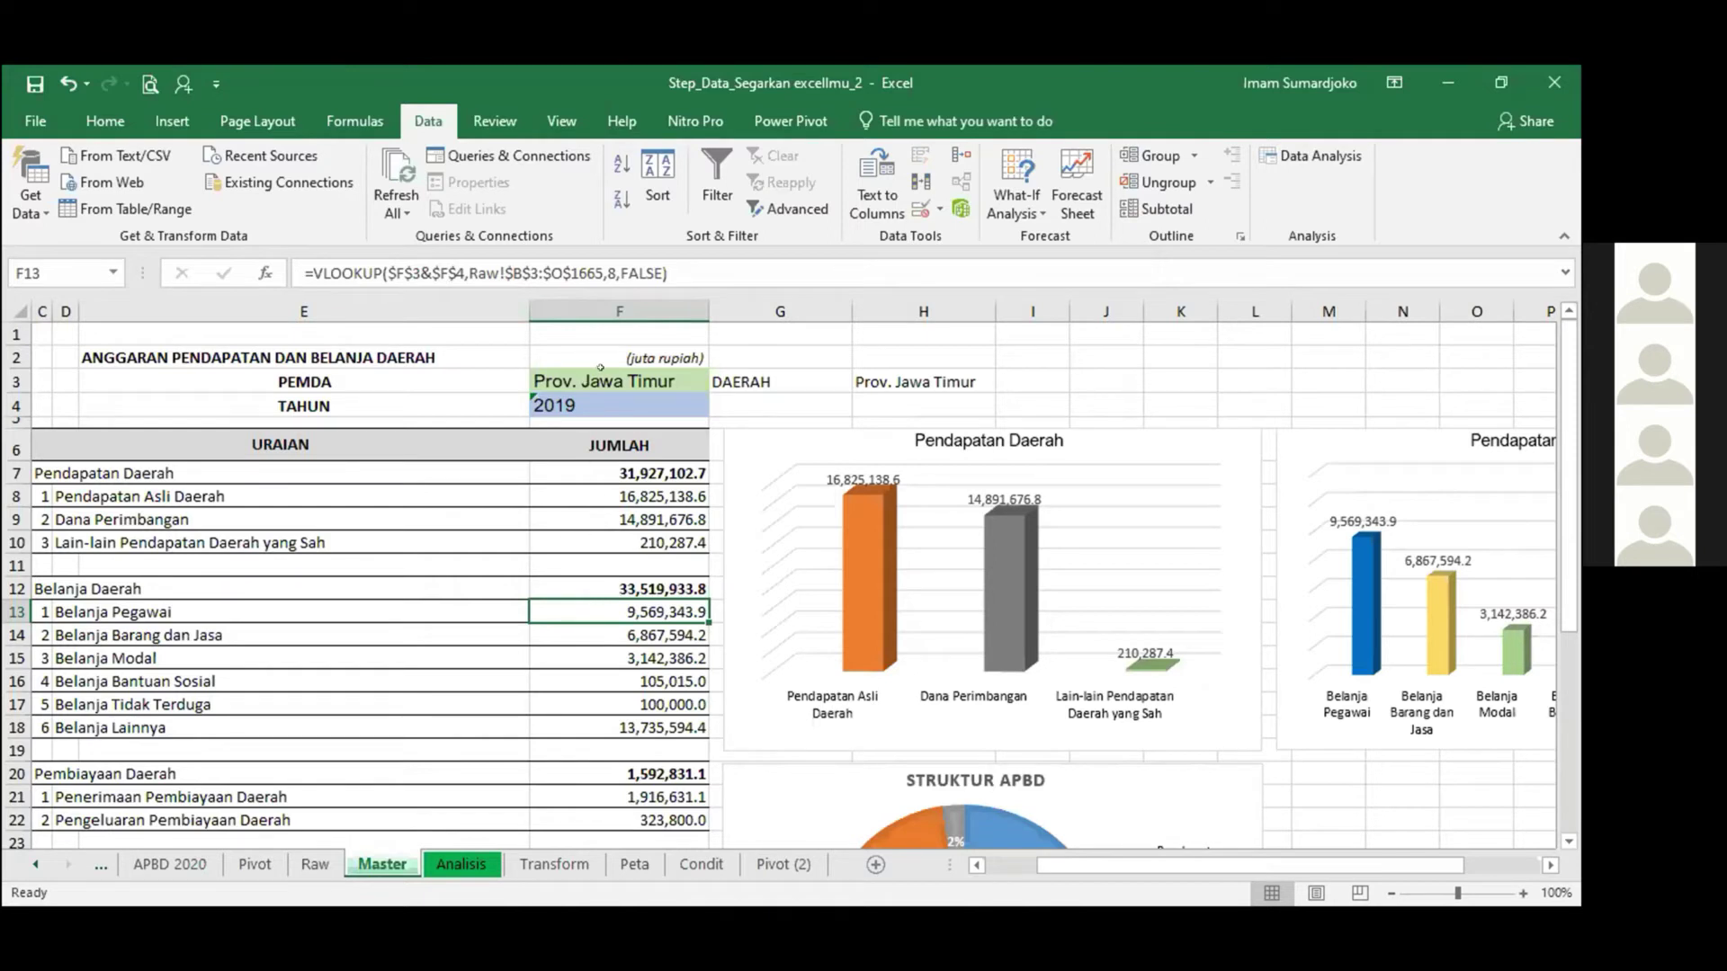
Choose 2020 from the TAHUN year list in F4.
click(600, 376)
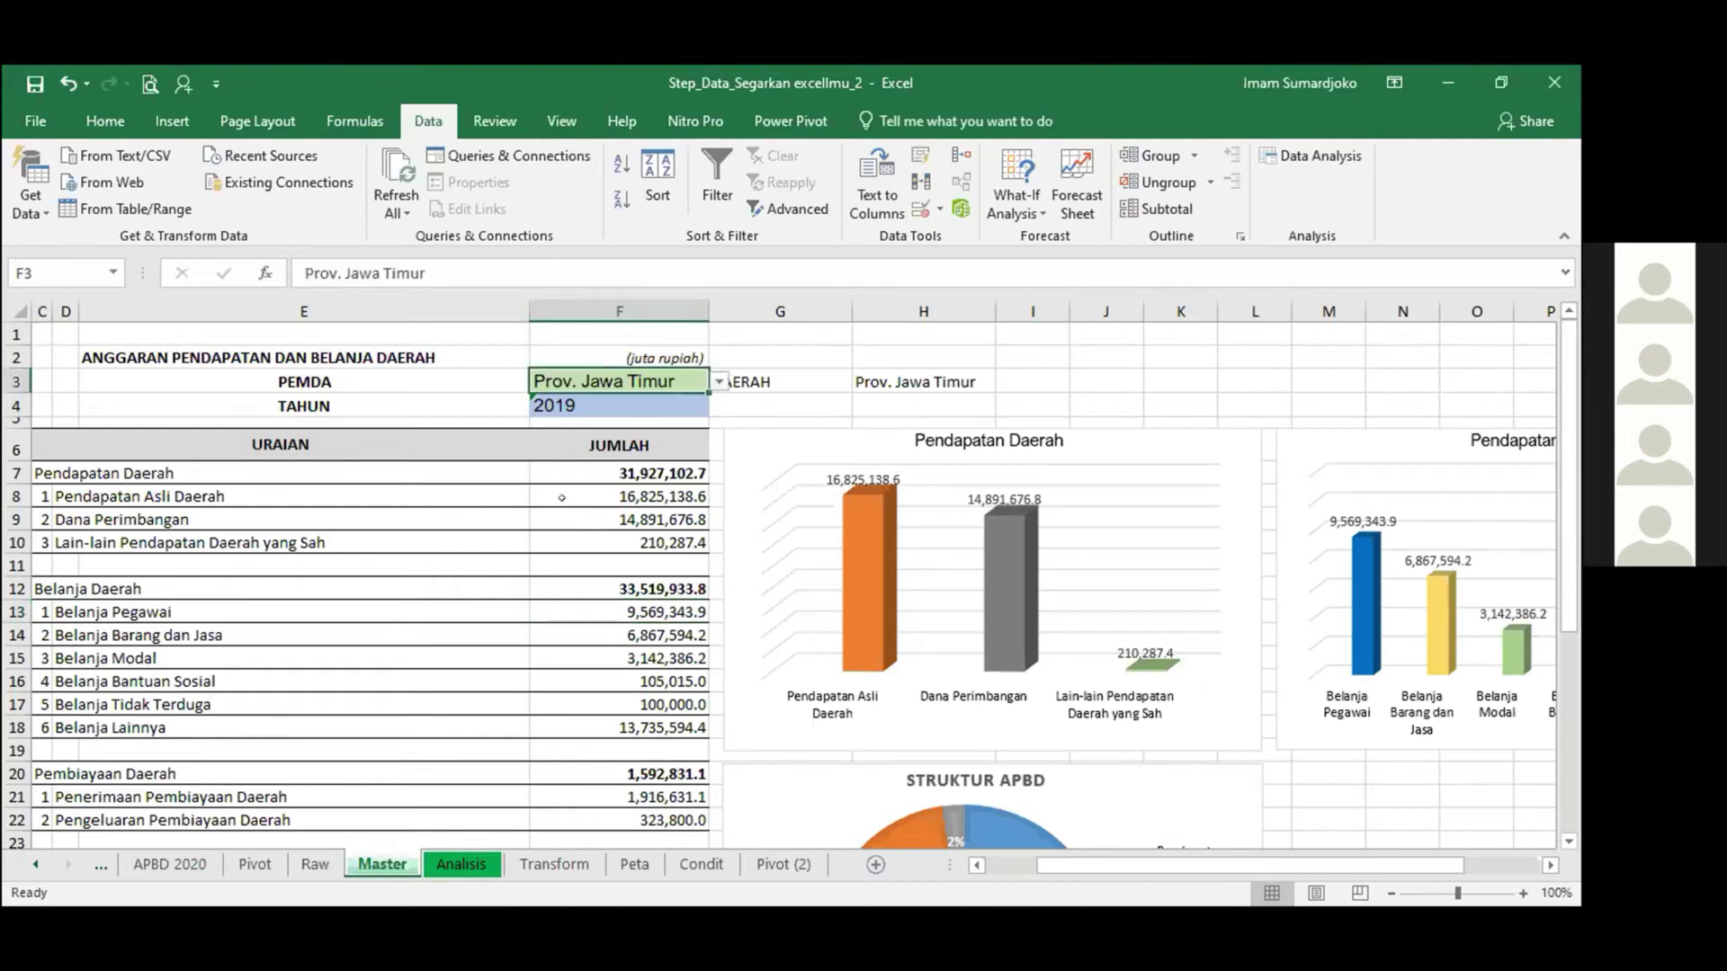
click(578, 403)
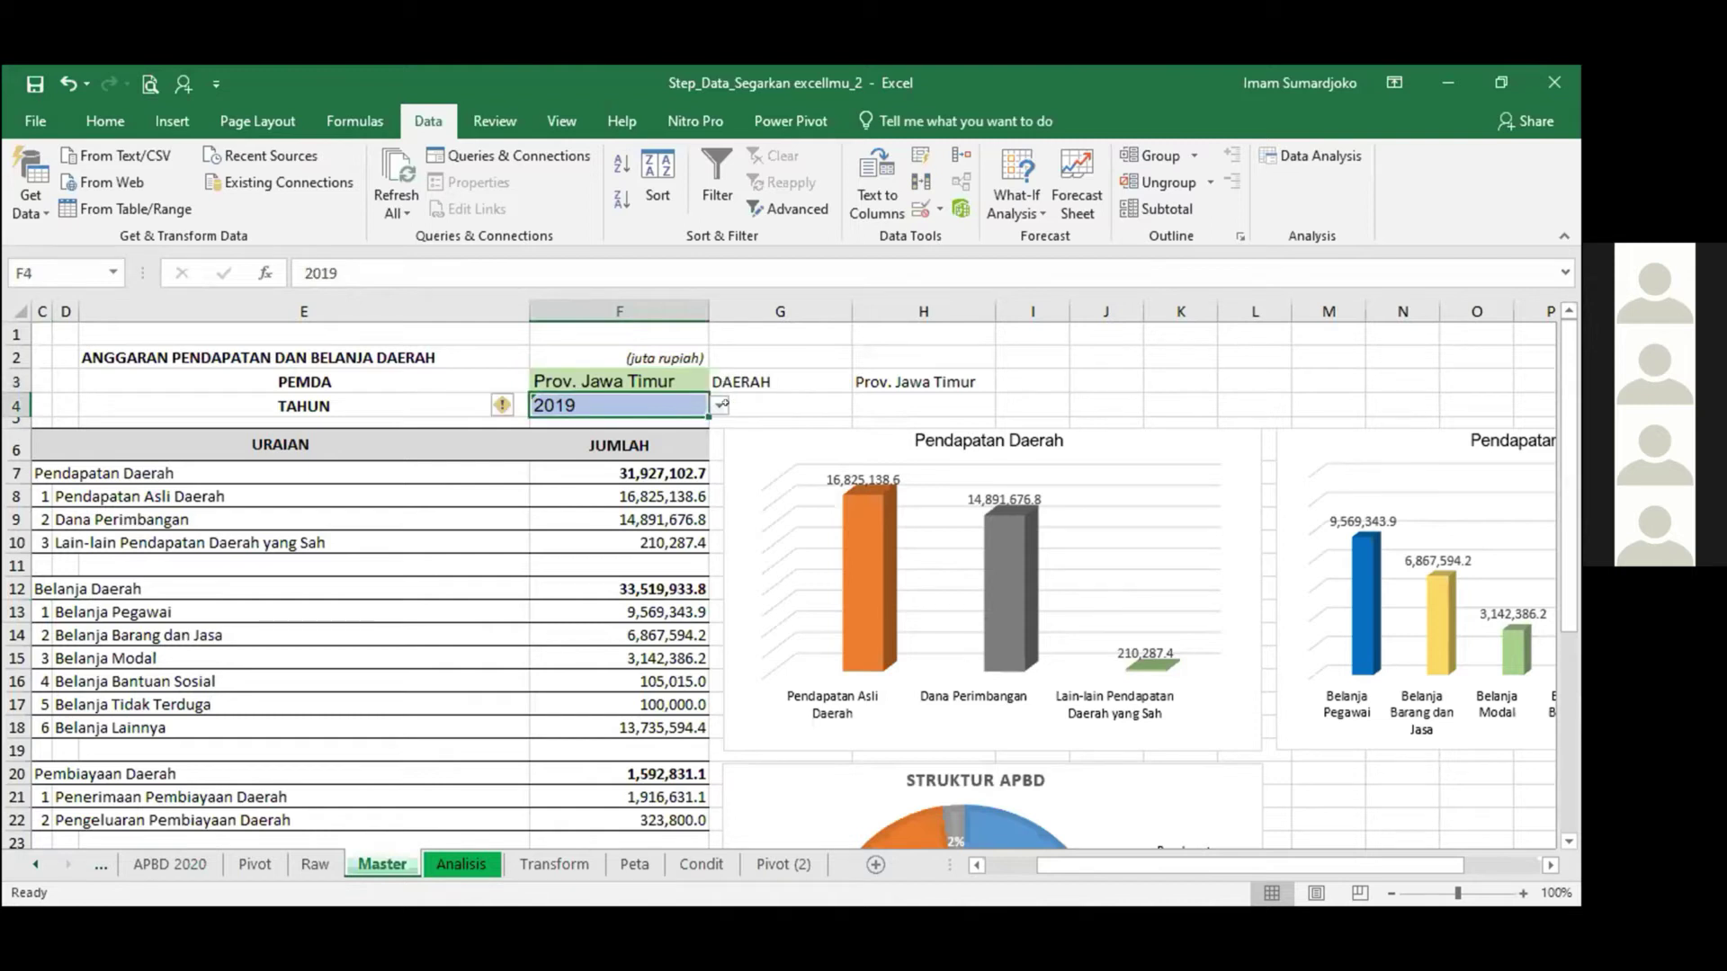
click(717, 406)
click(667, 455)
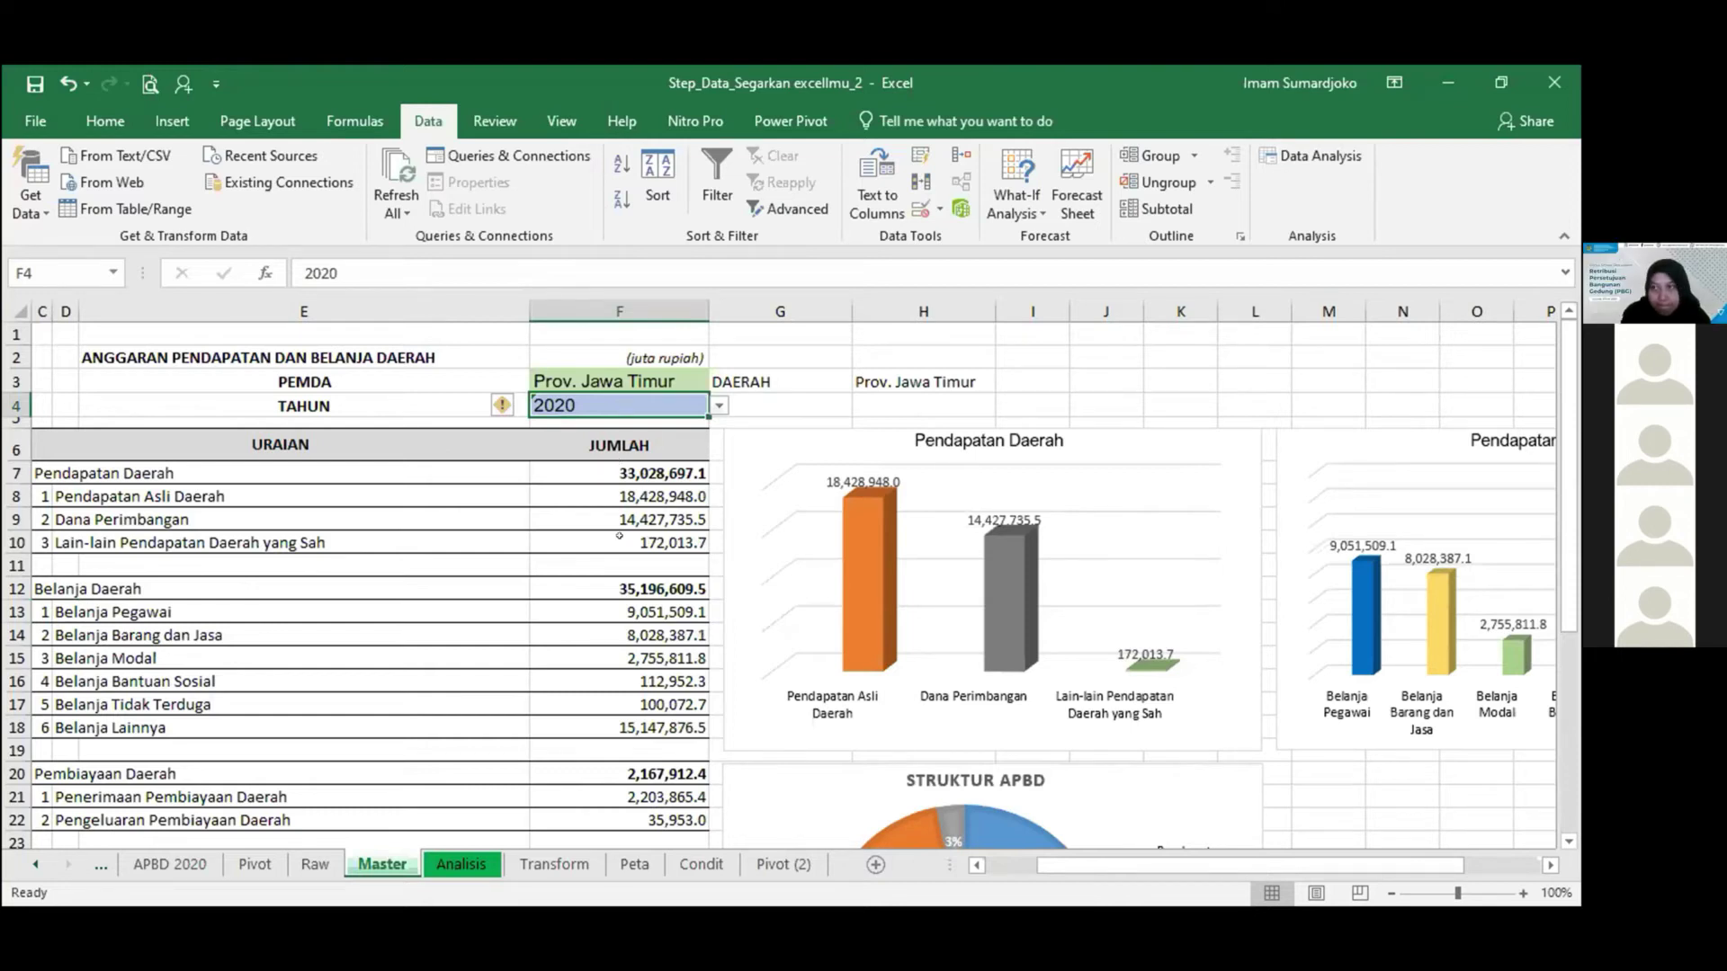
Check the Pendapatan Asli Daerah amount in F8 and the region and year cells F3 and F4.
click(619, 498)
click(602, 374)
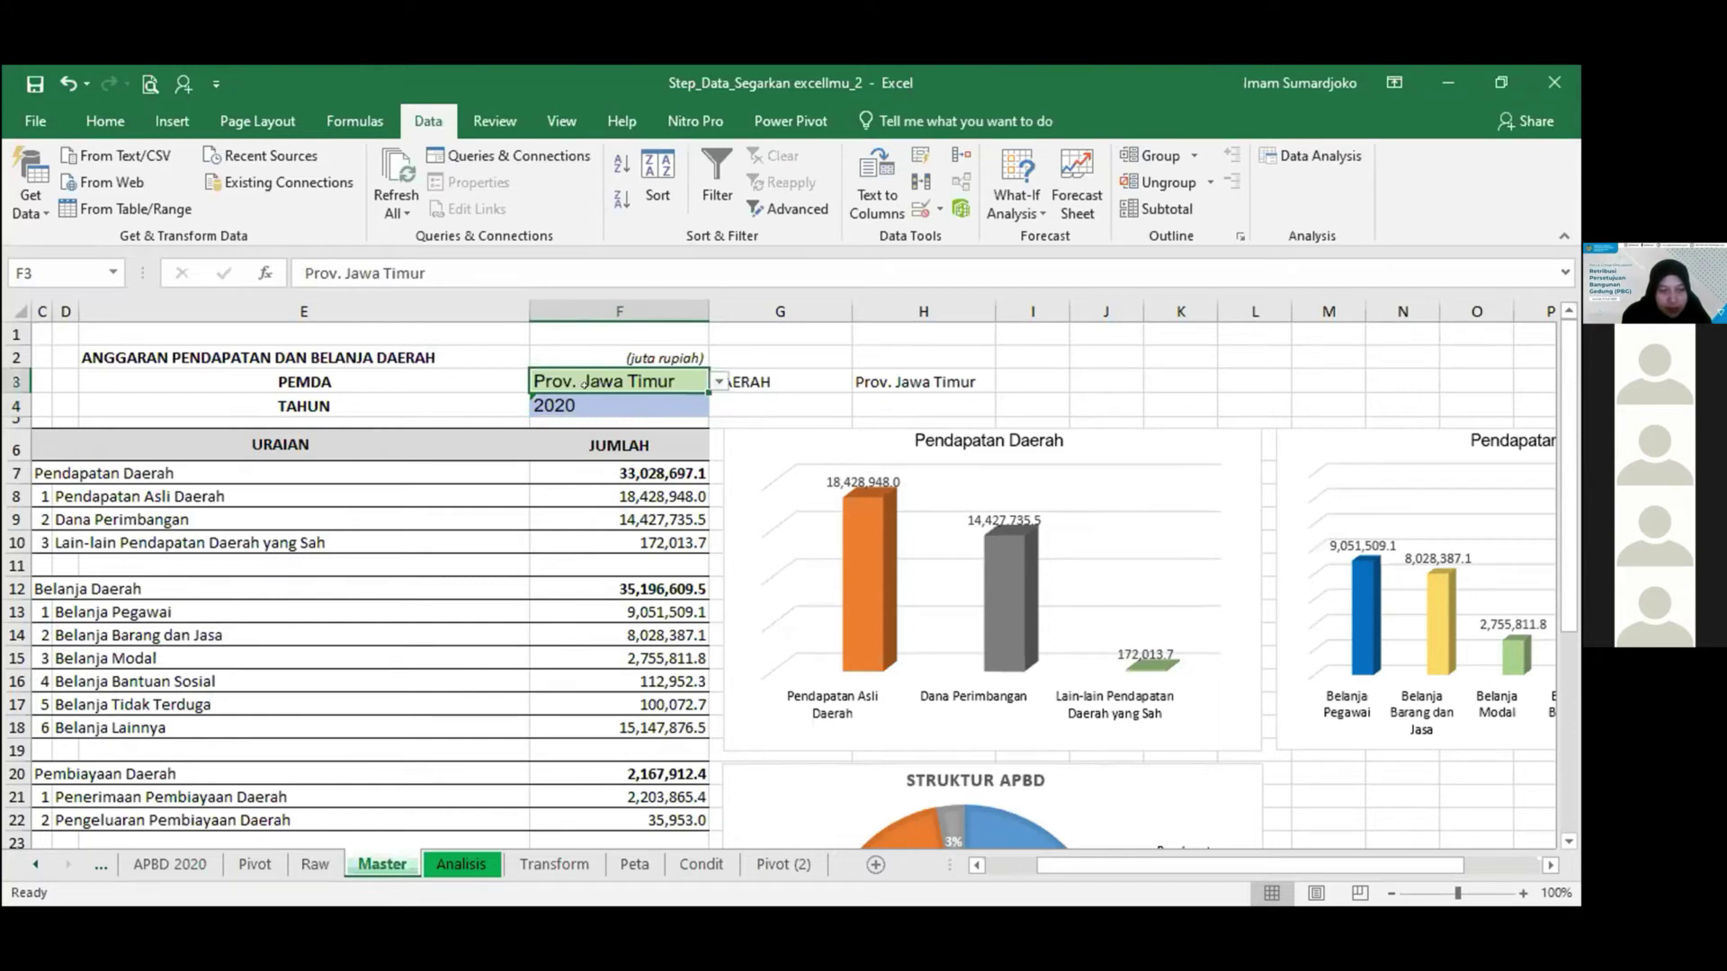
key(Down)
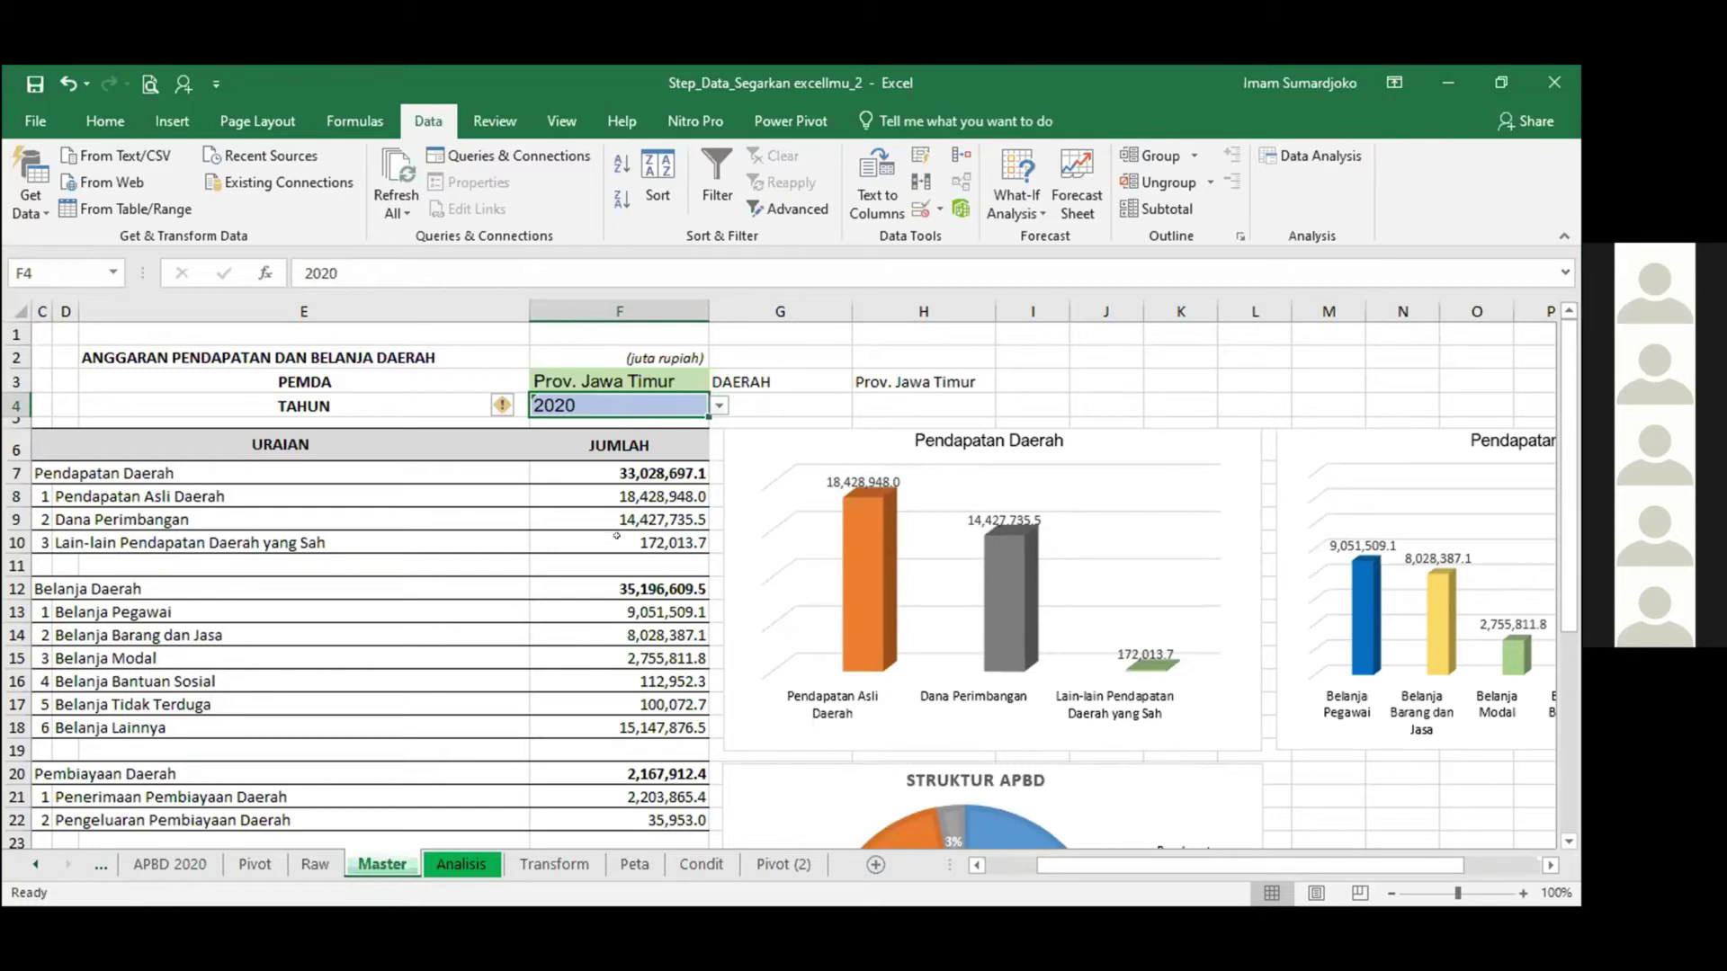
Unhide column B between columns A and C on the Raw sheet.
click(315, 866)
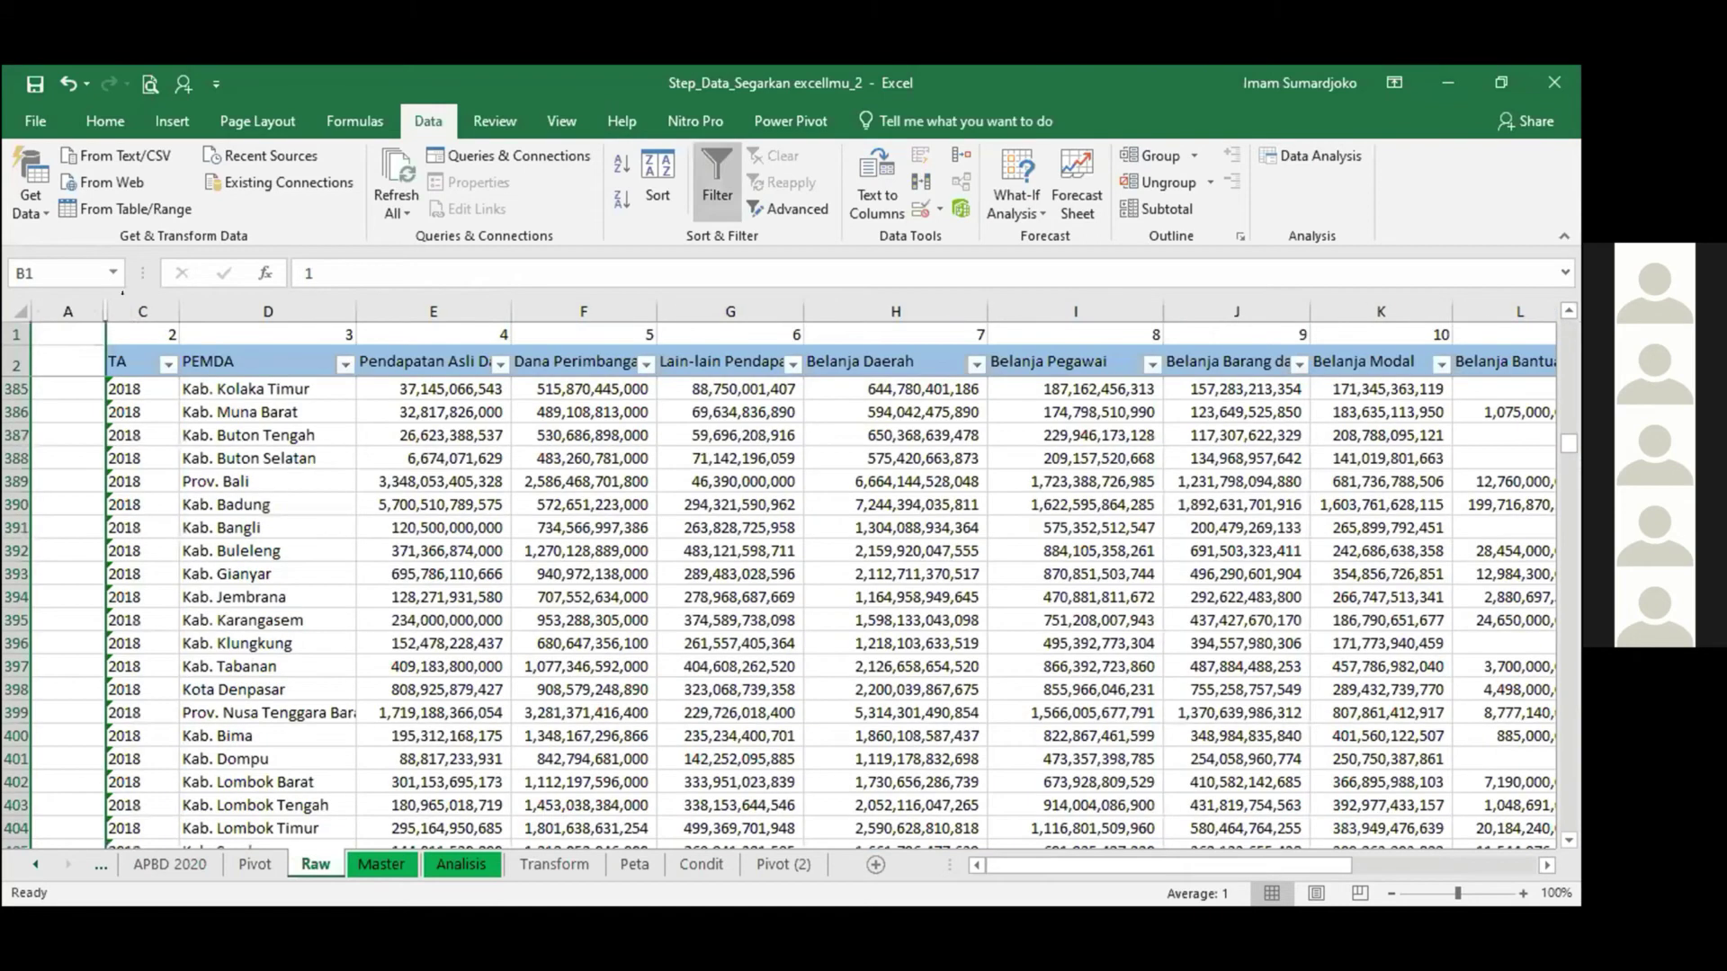
drag(67, 311, 142, 311)
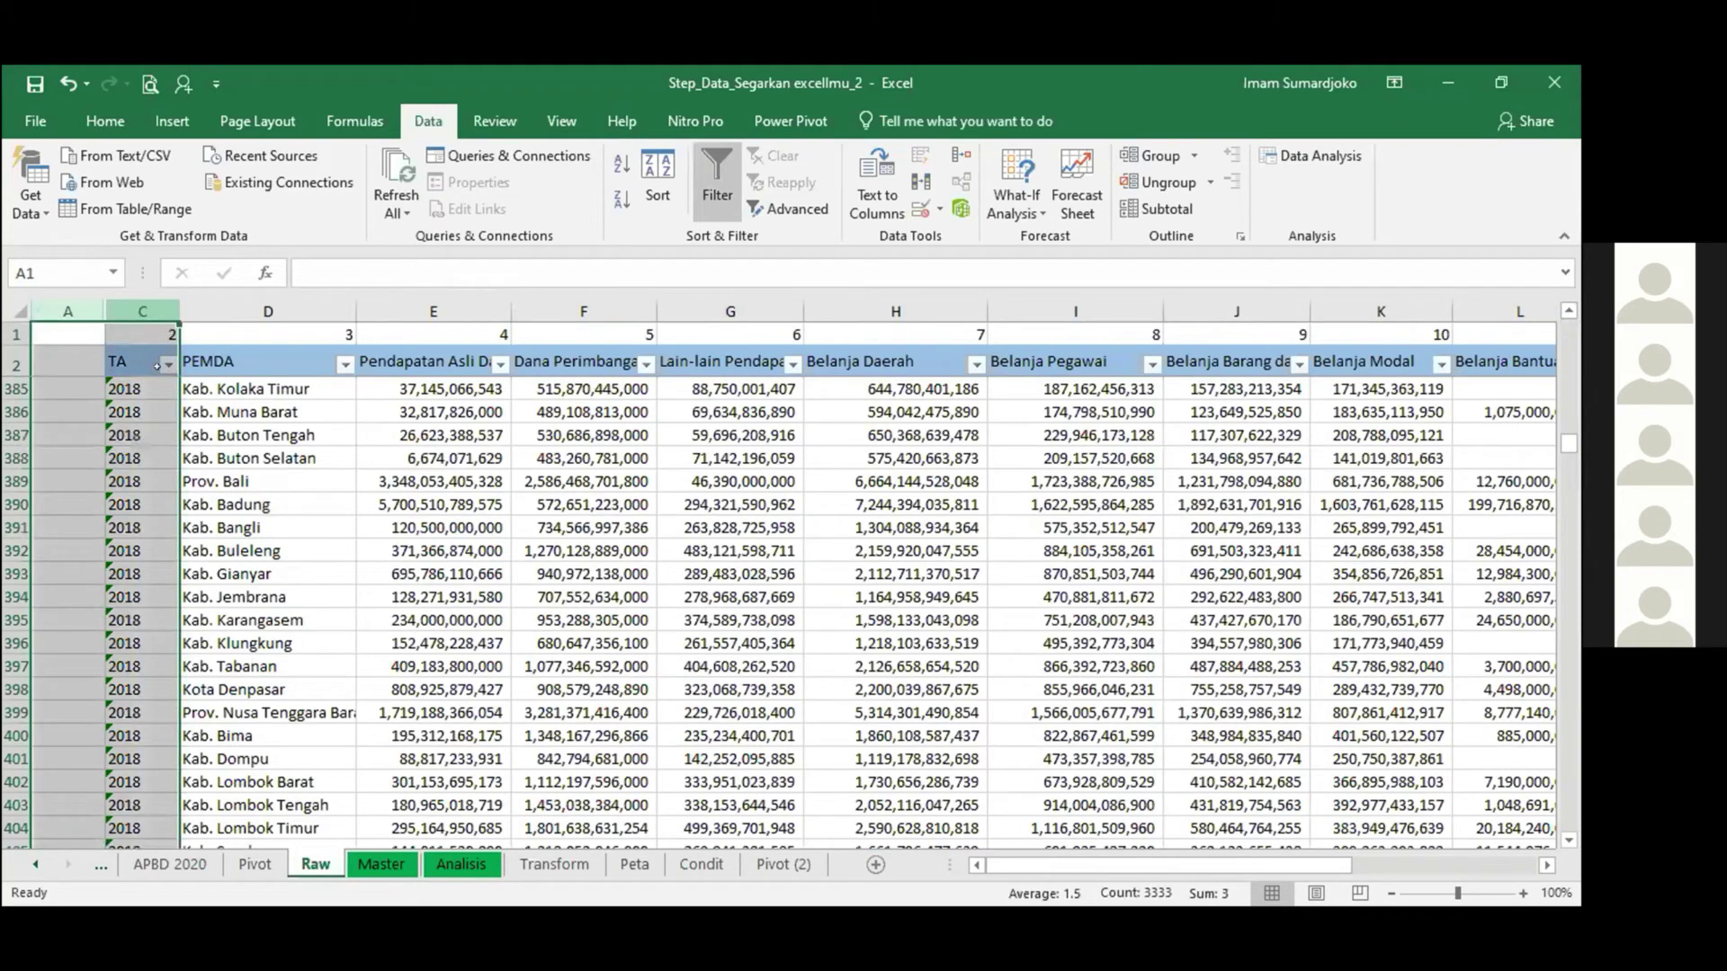
key(ctrl+shift+0)
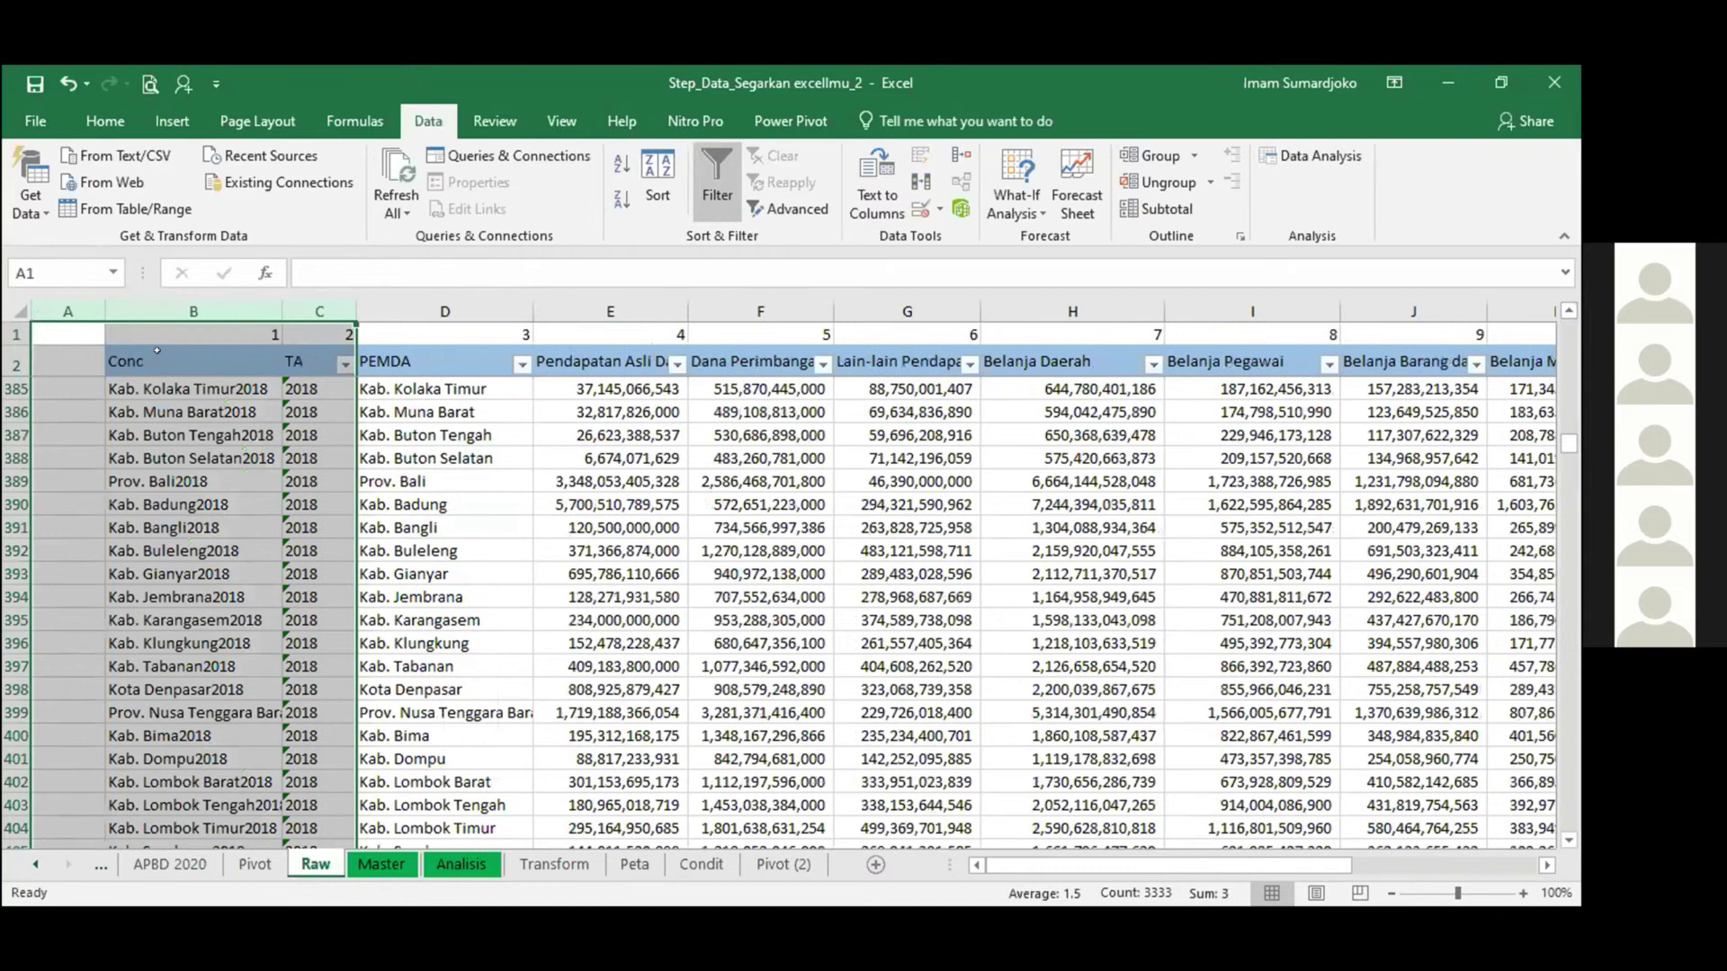
Check the year in C385 and hide the Conc column B on the Raw sheet.
click(411, 403)
click(320, 387)
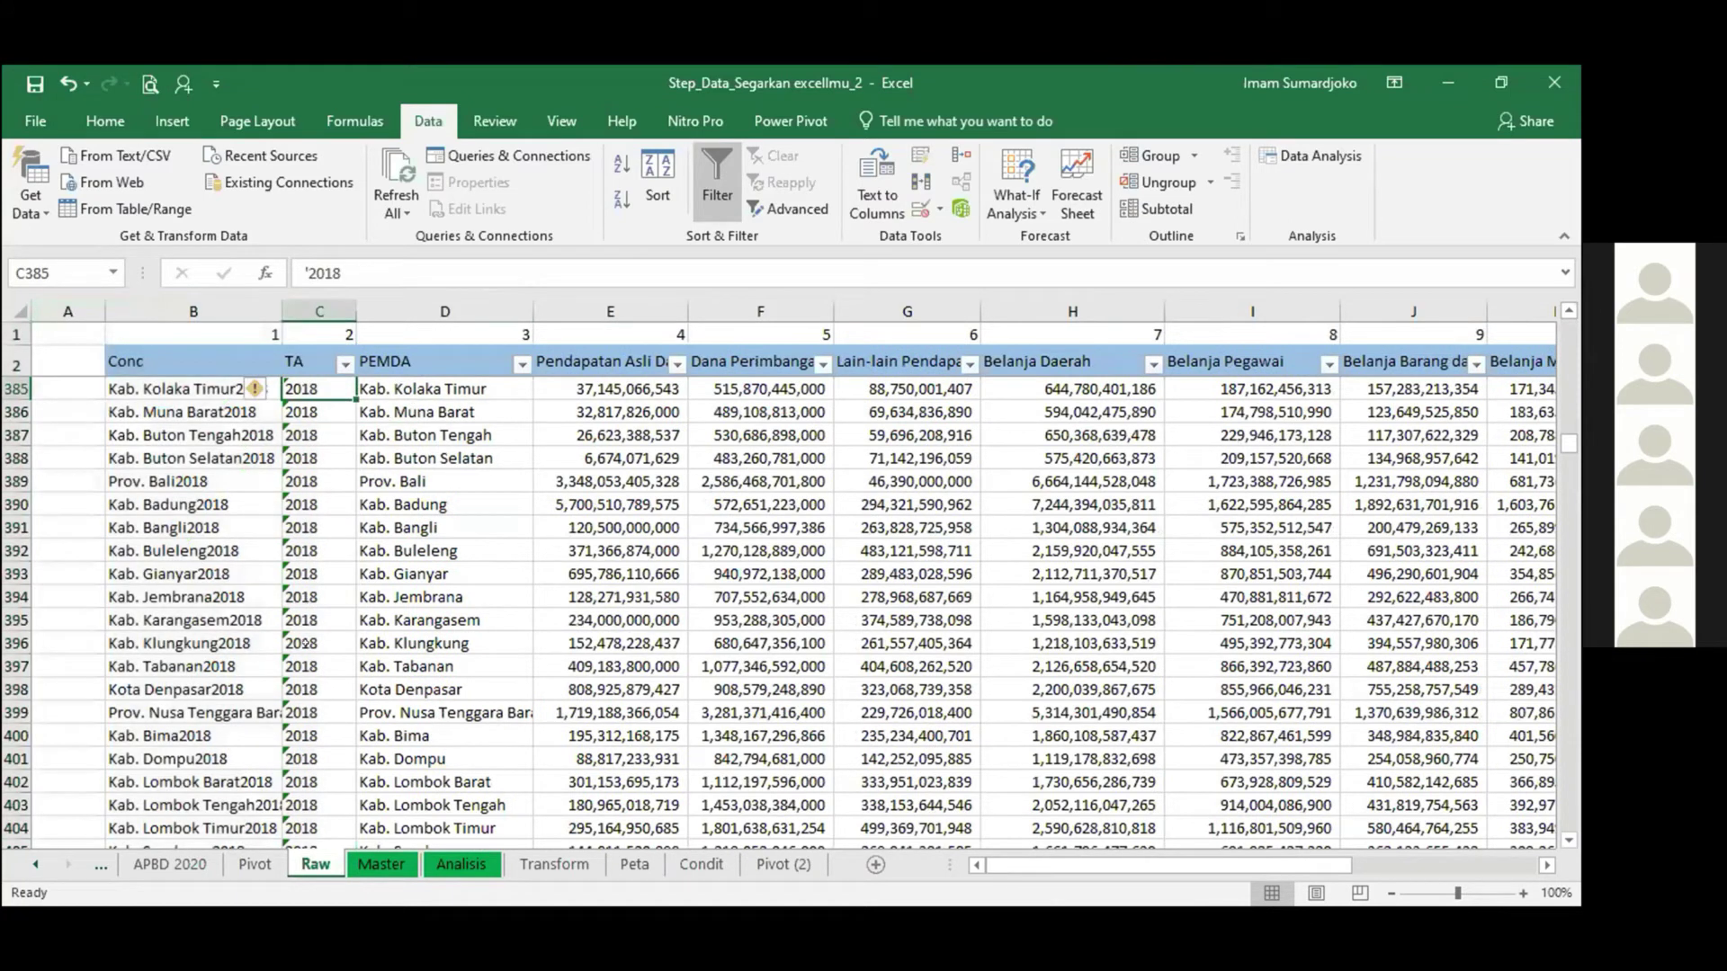
key(Right)
click(163, 309)
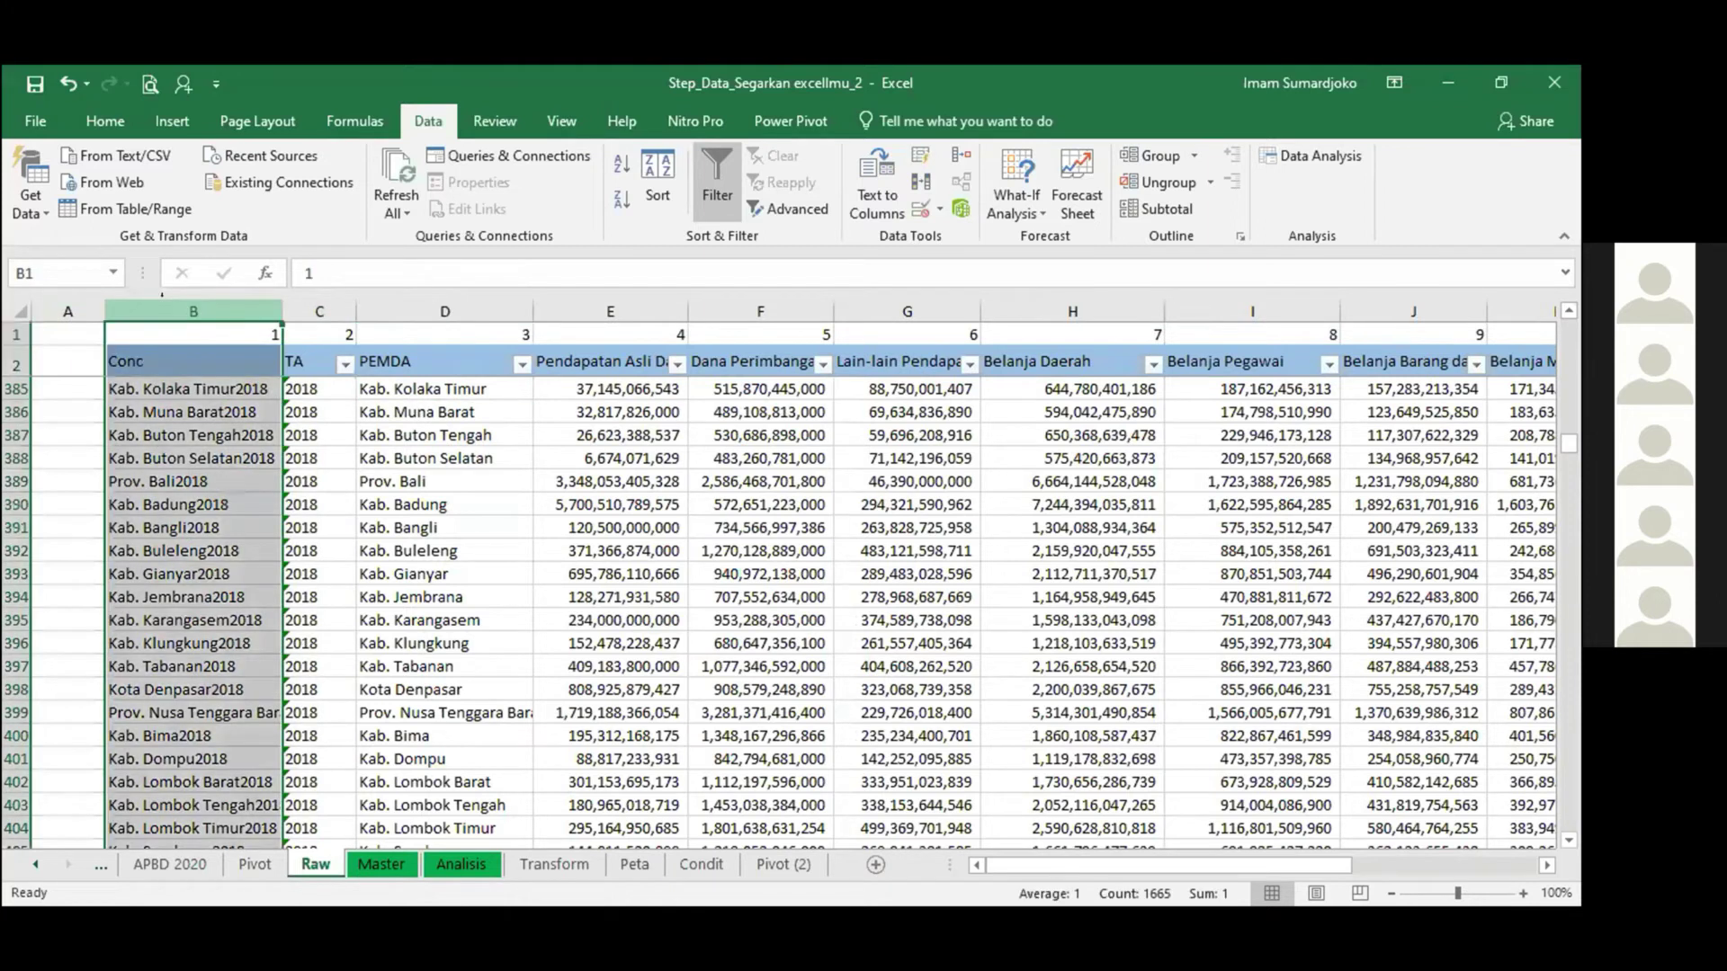
right_click(247, 623)
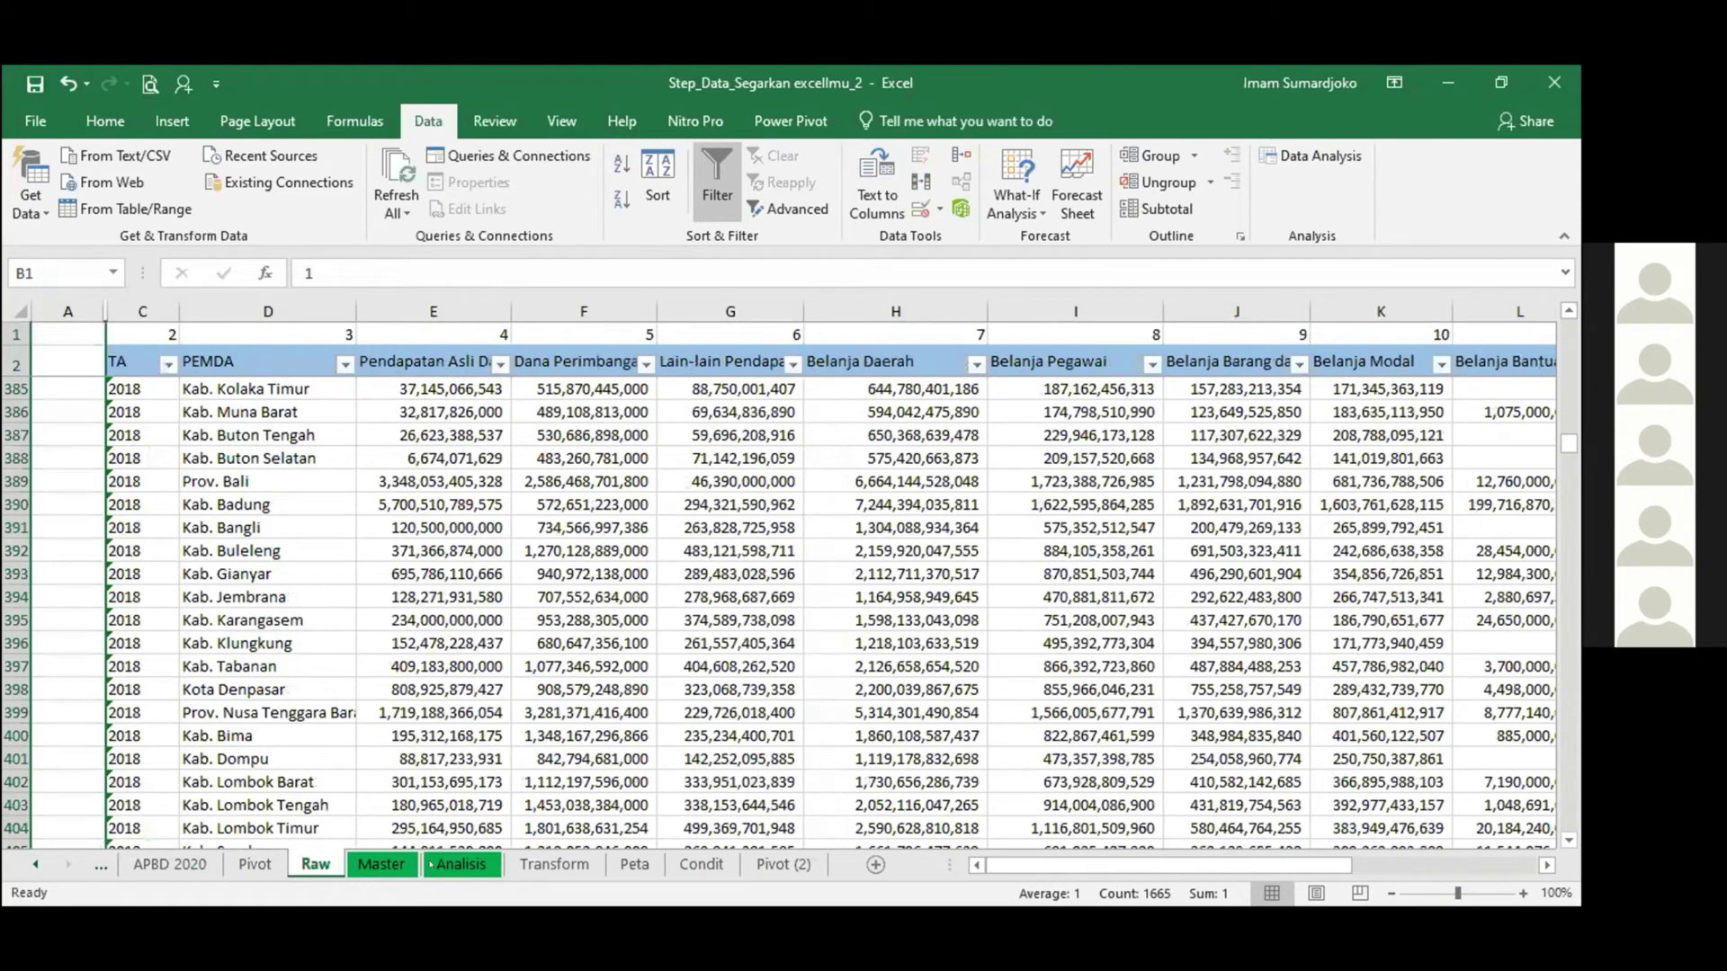
Inspect the lookup value and Raw table range in the VLOOKUP formula of Master cell F8, Pendapatan Asli Daerah.
click(381, 864)
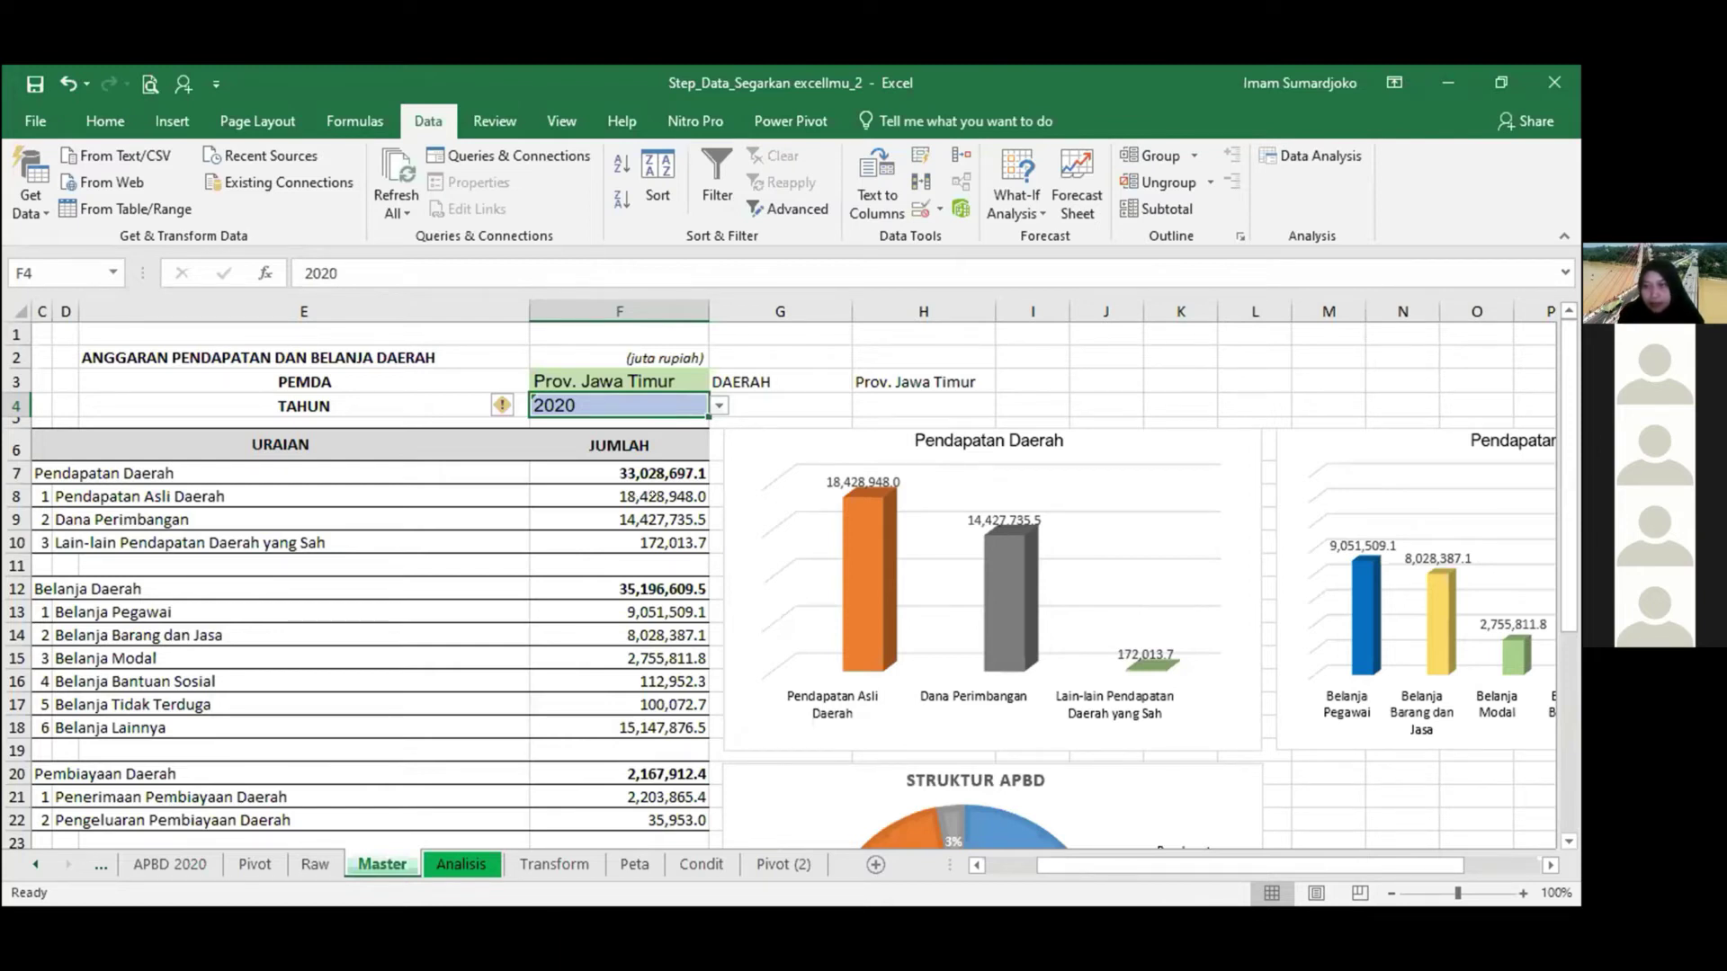
click(653, 487)
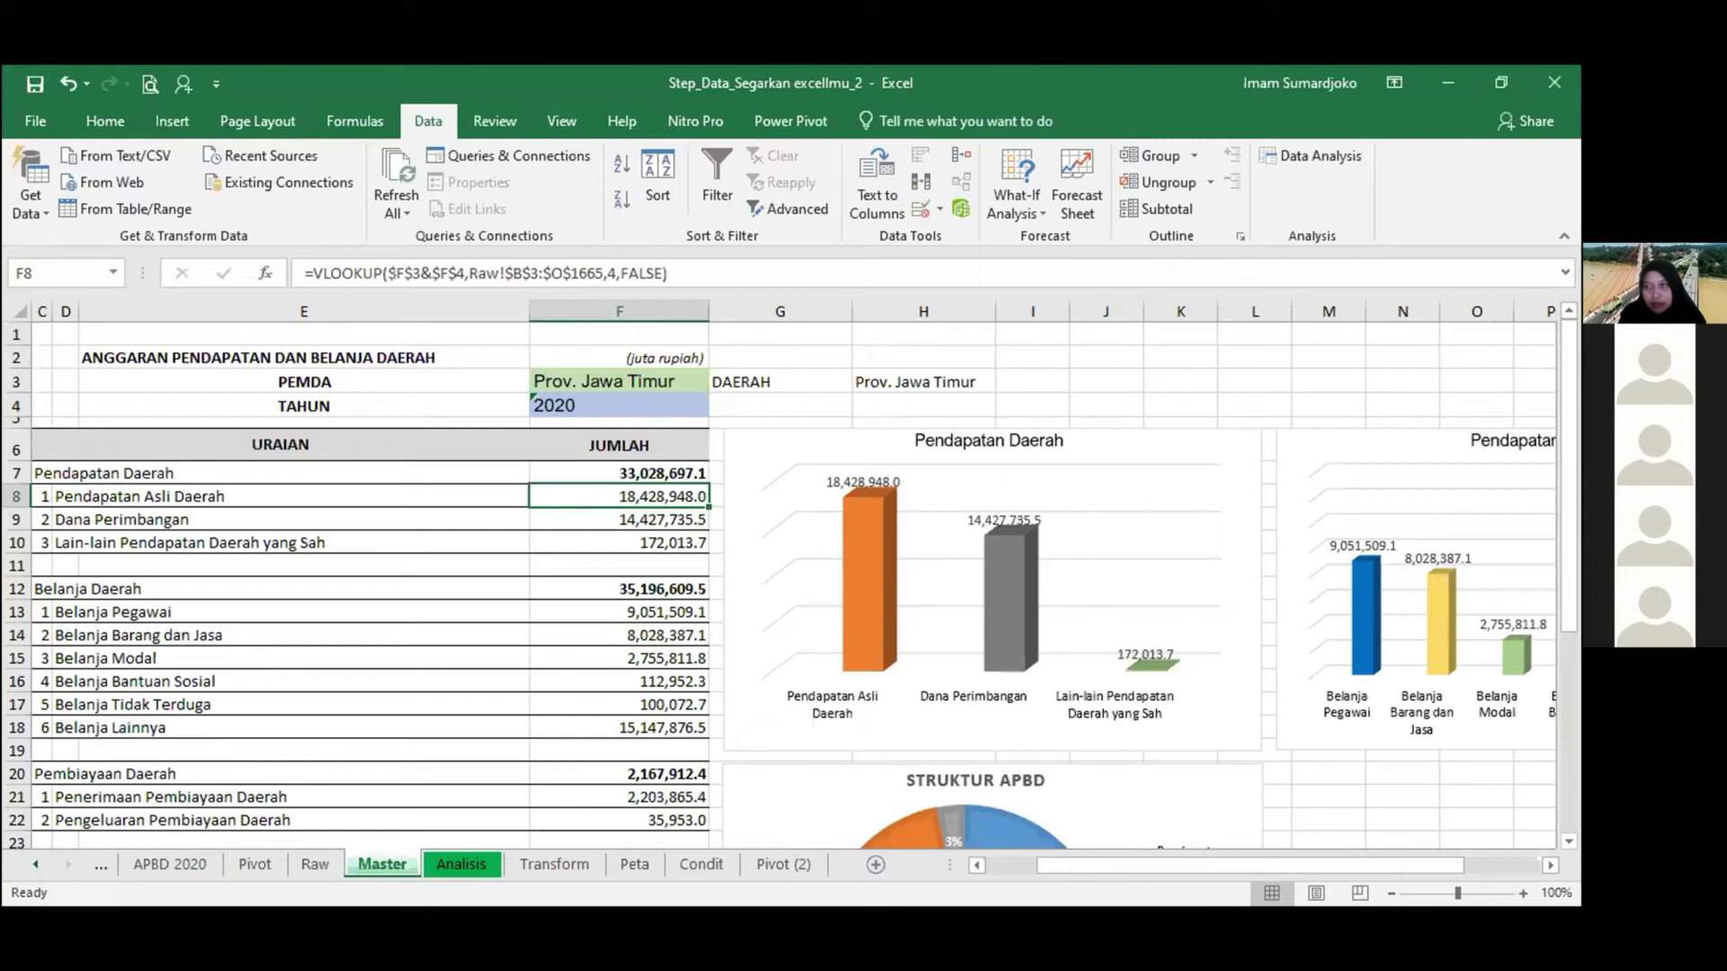
click(406, 272)
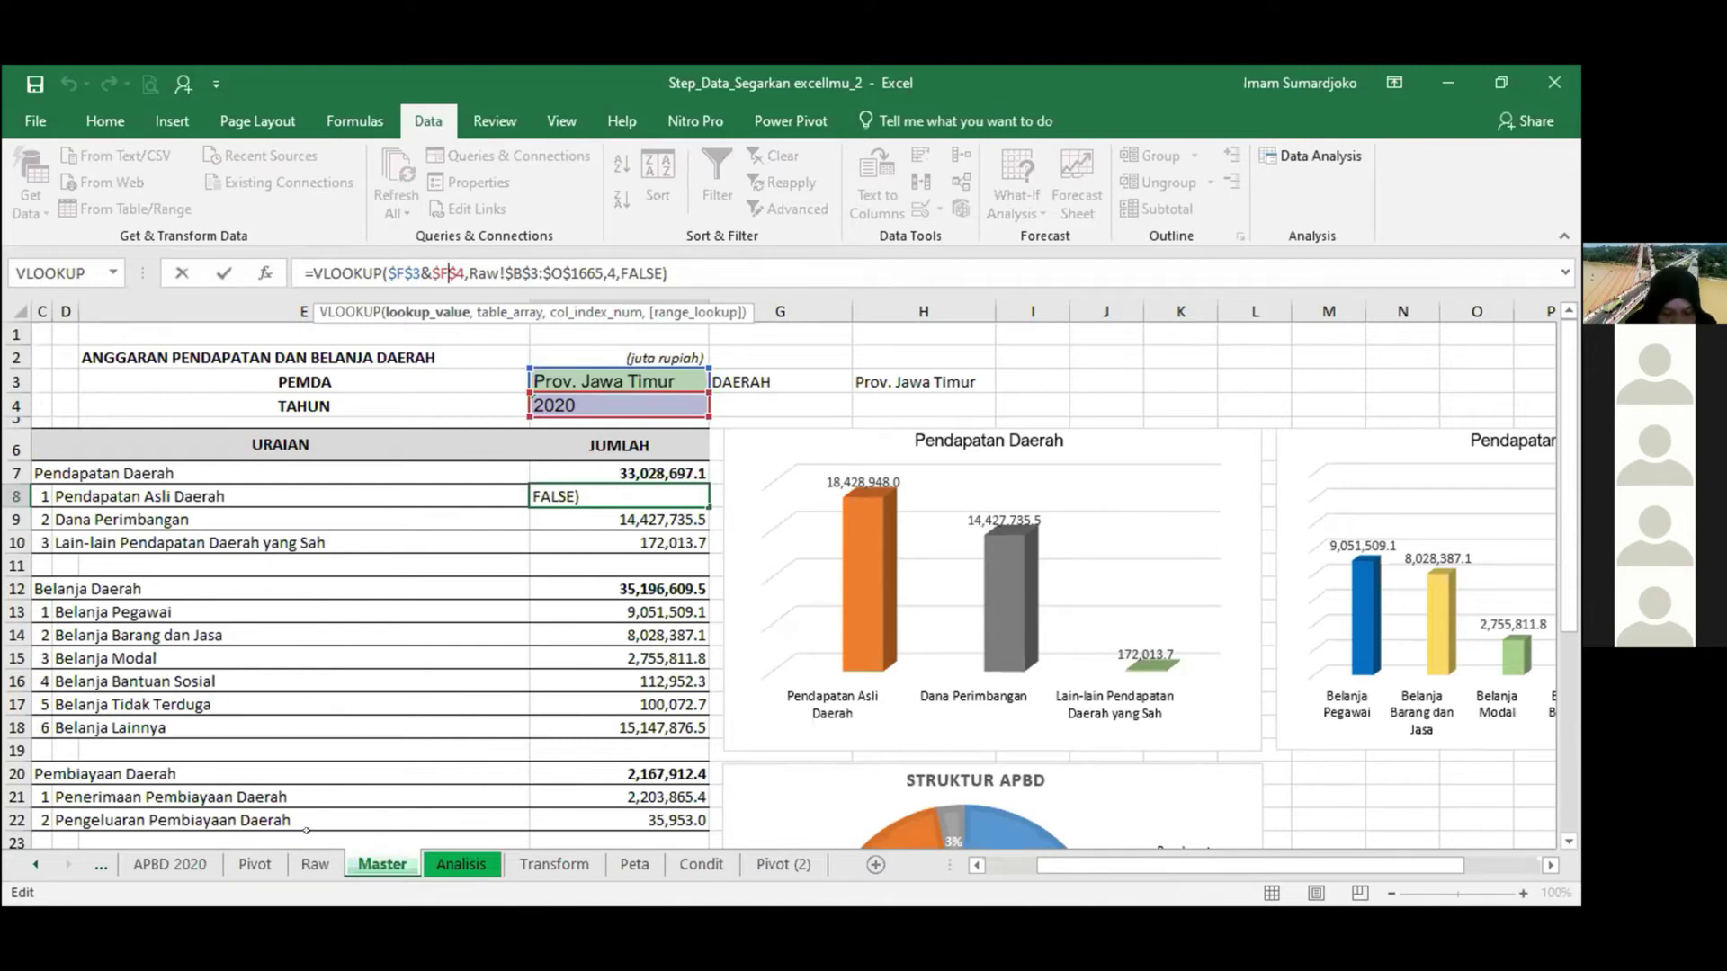
key(ctrl+Return)
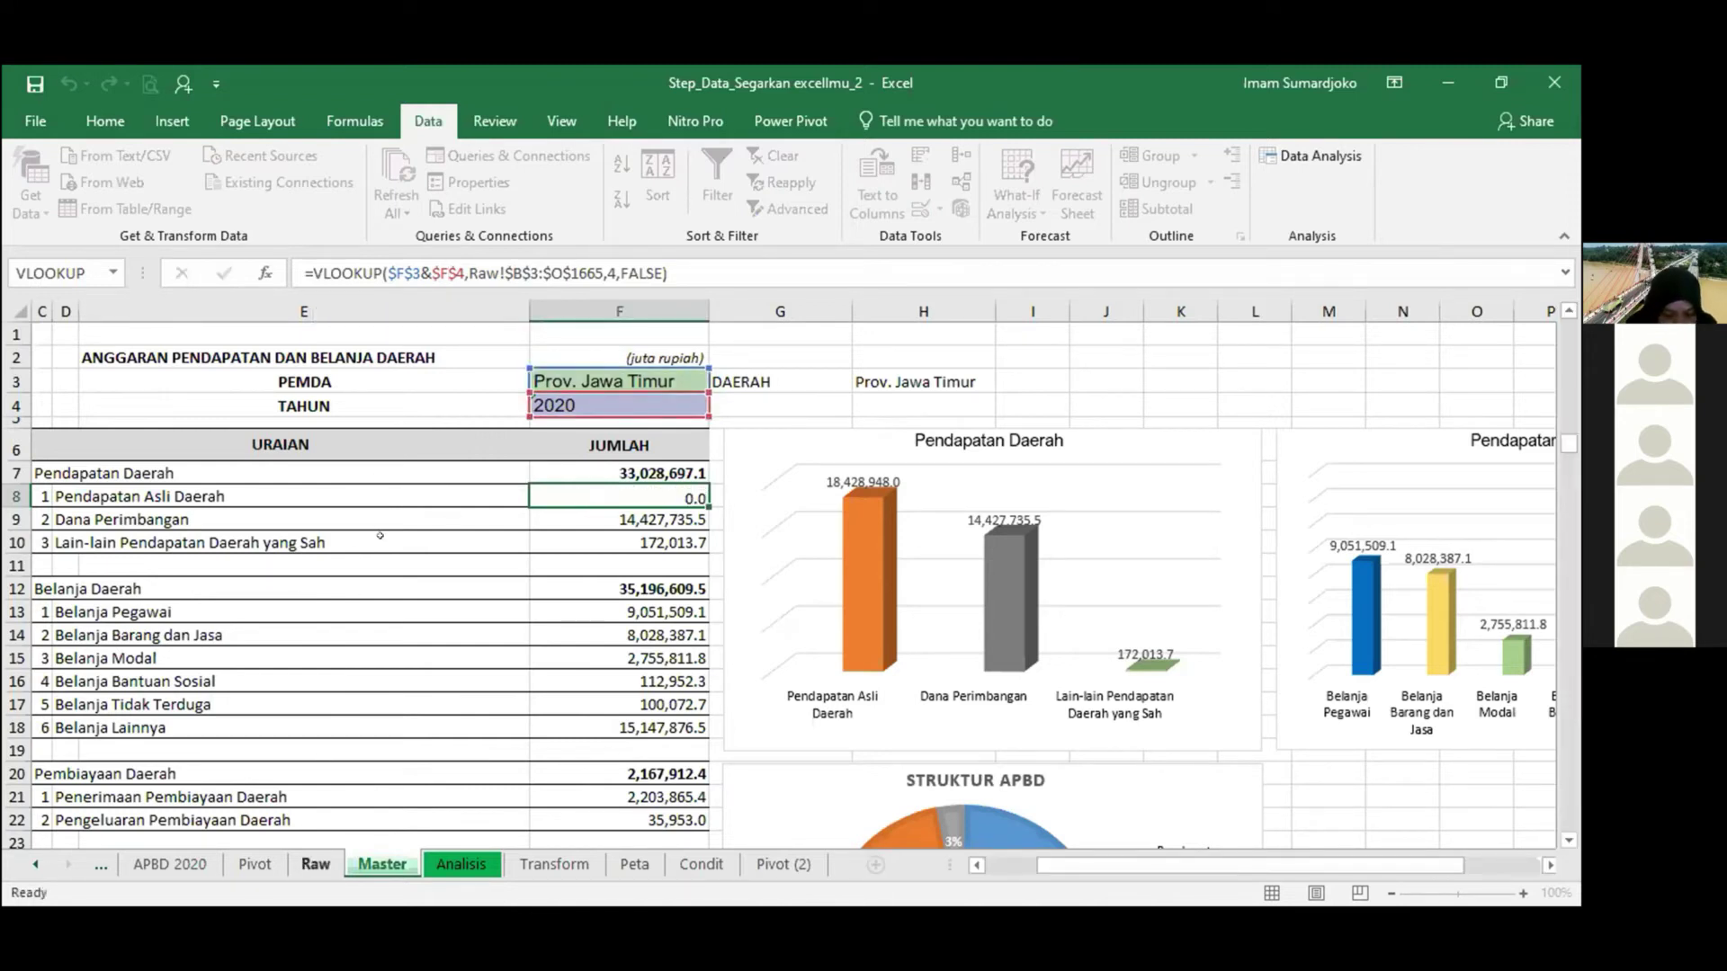
key(ctrl+Page_Up)
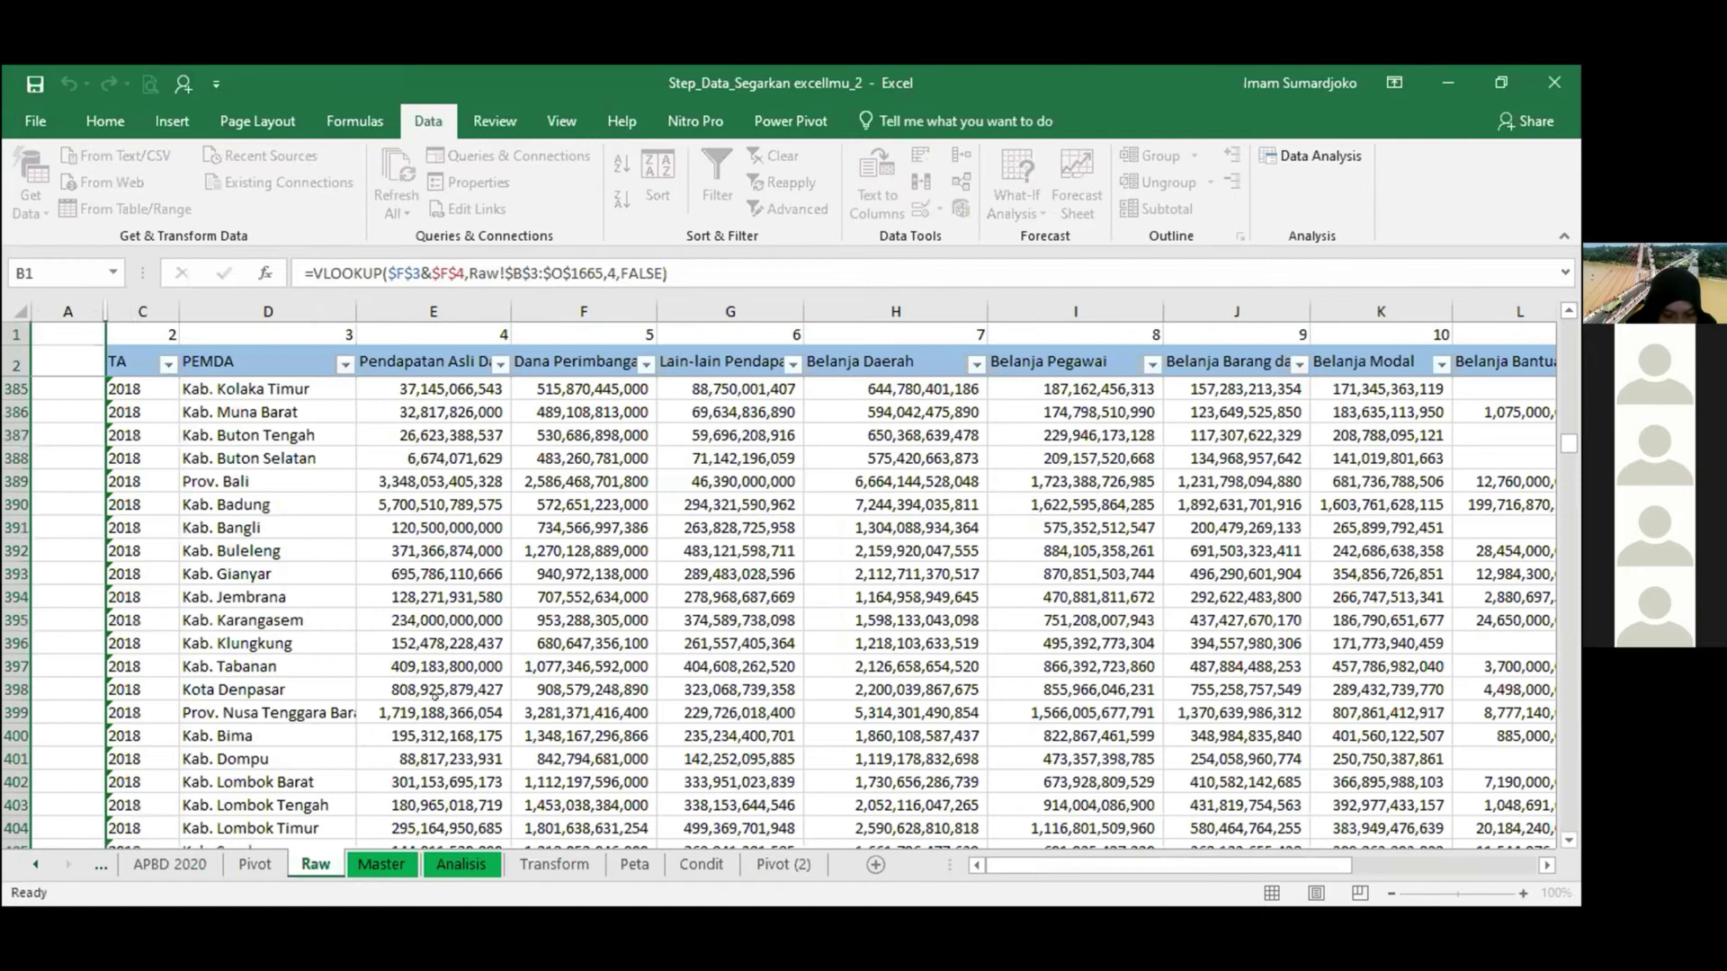
click(376, 864)
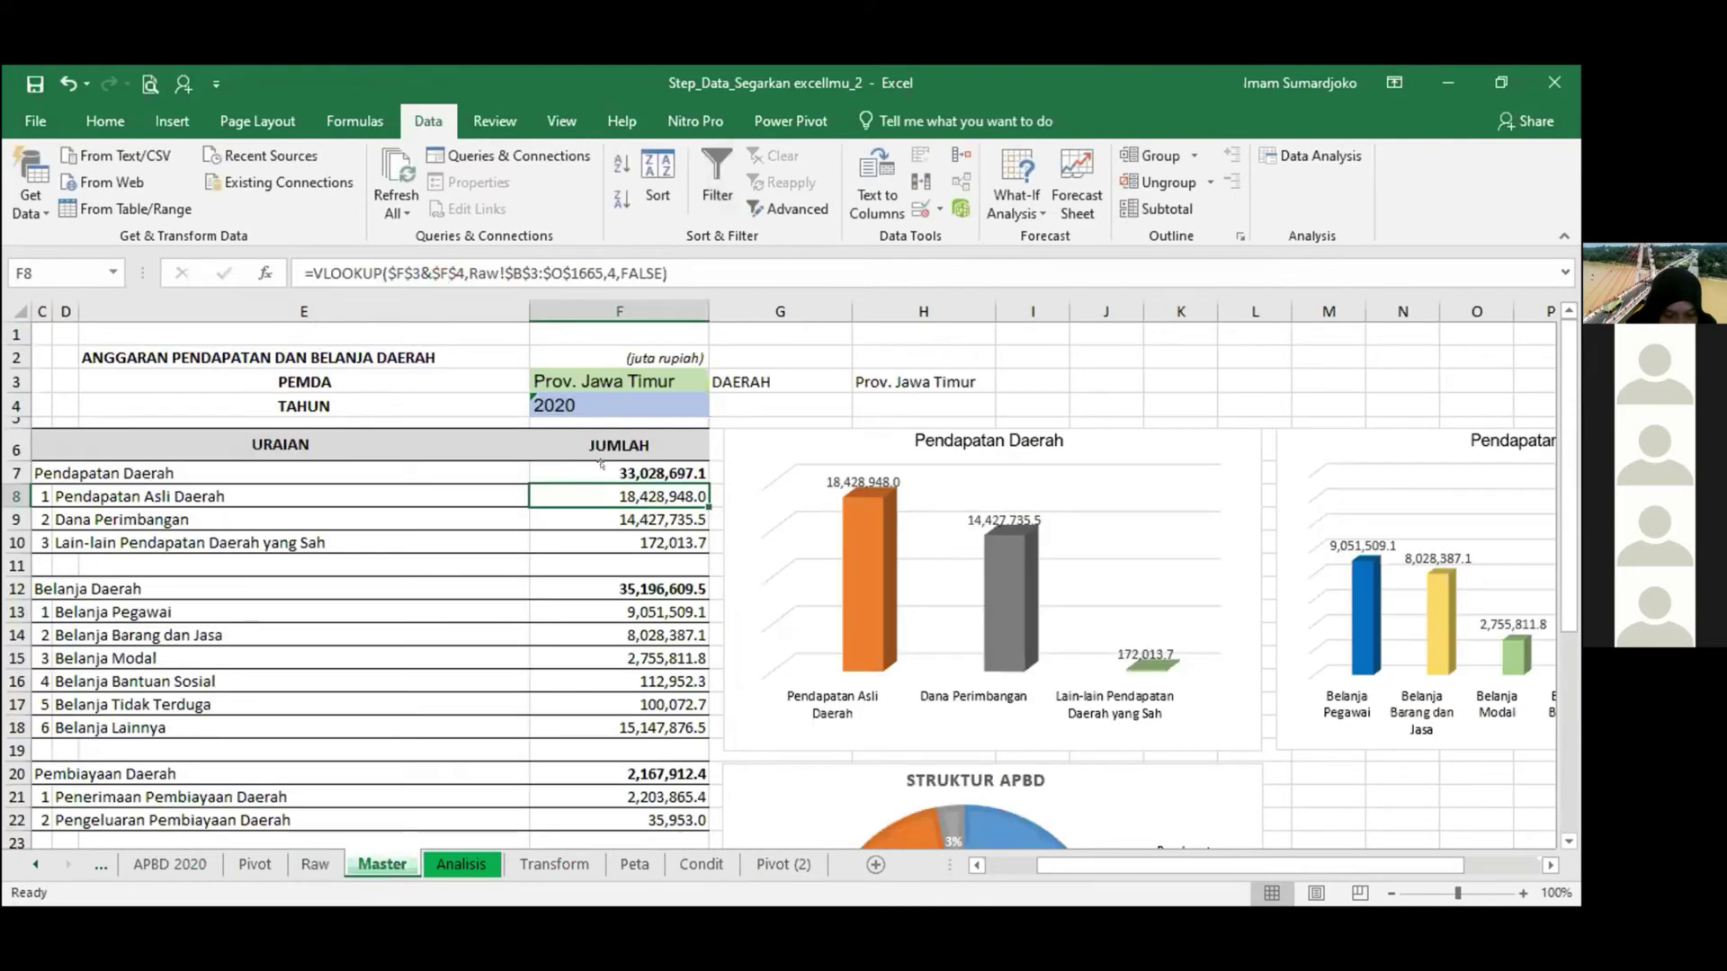
key(F2)
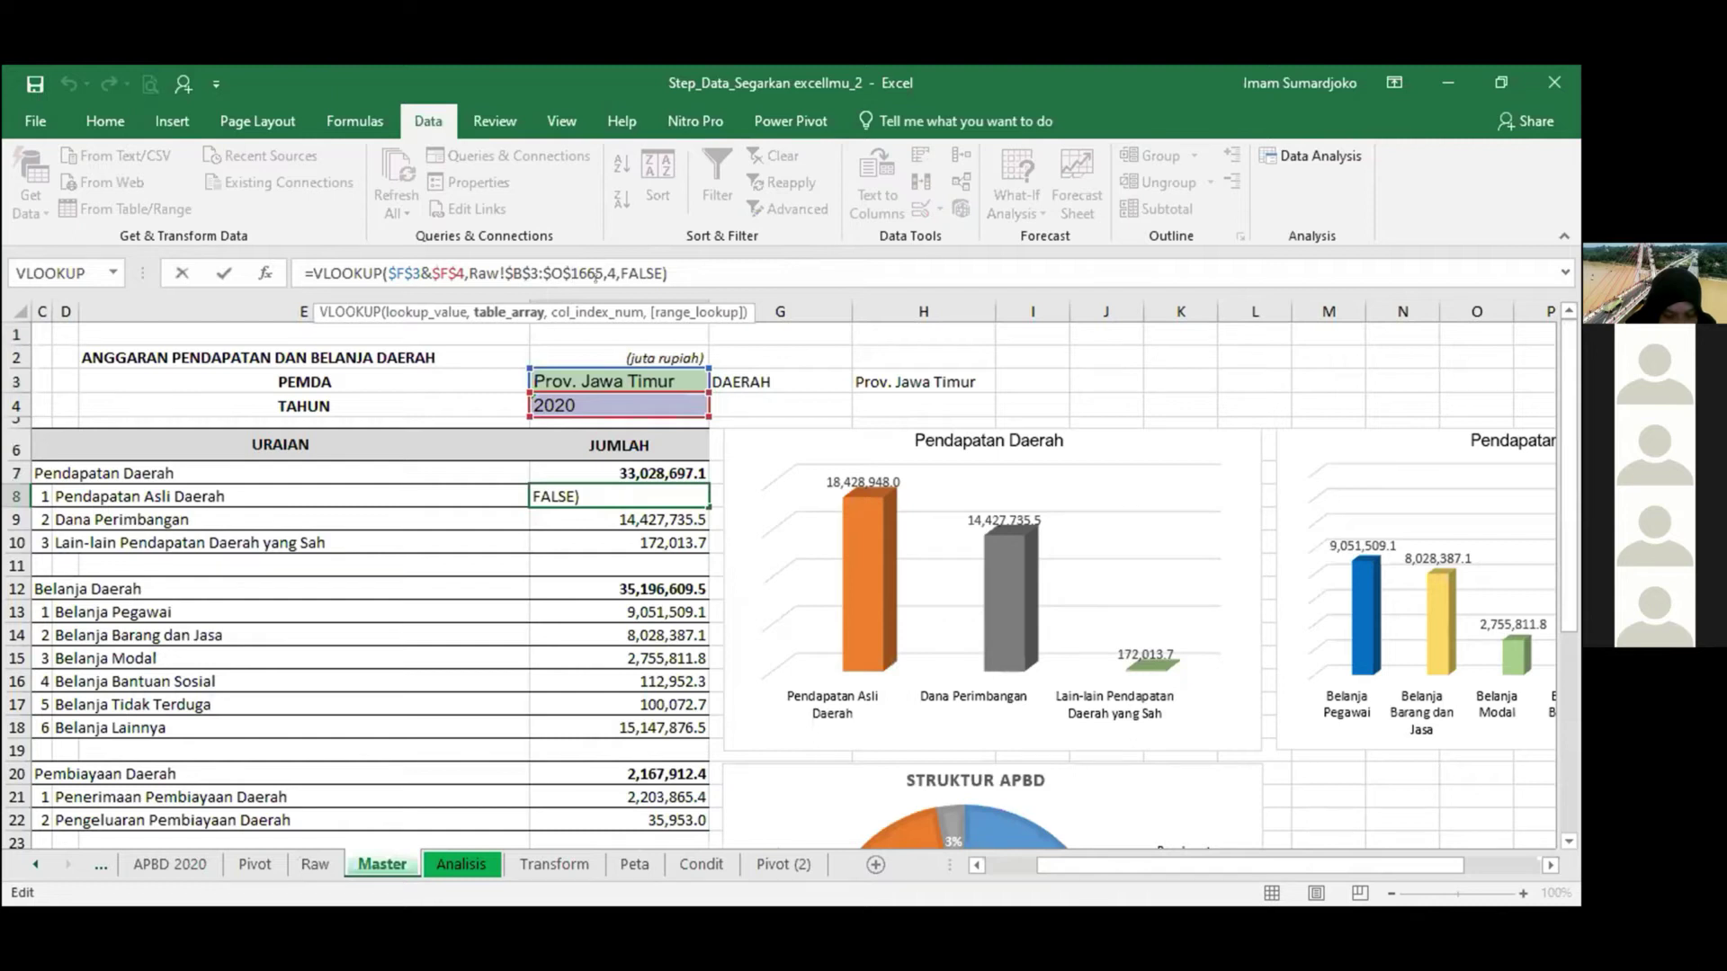
key(Escape)
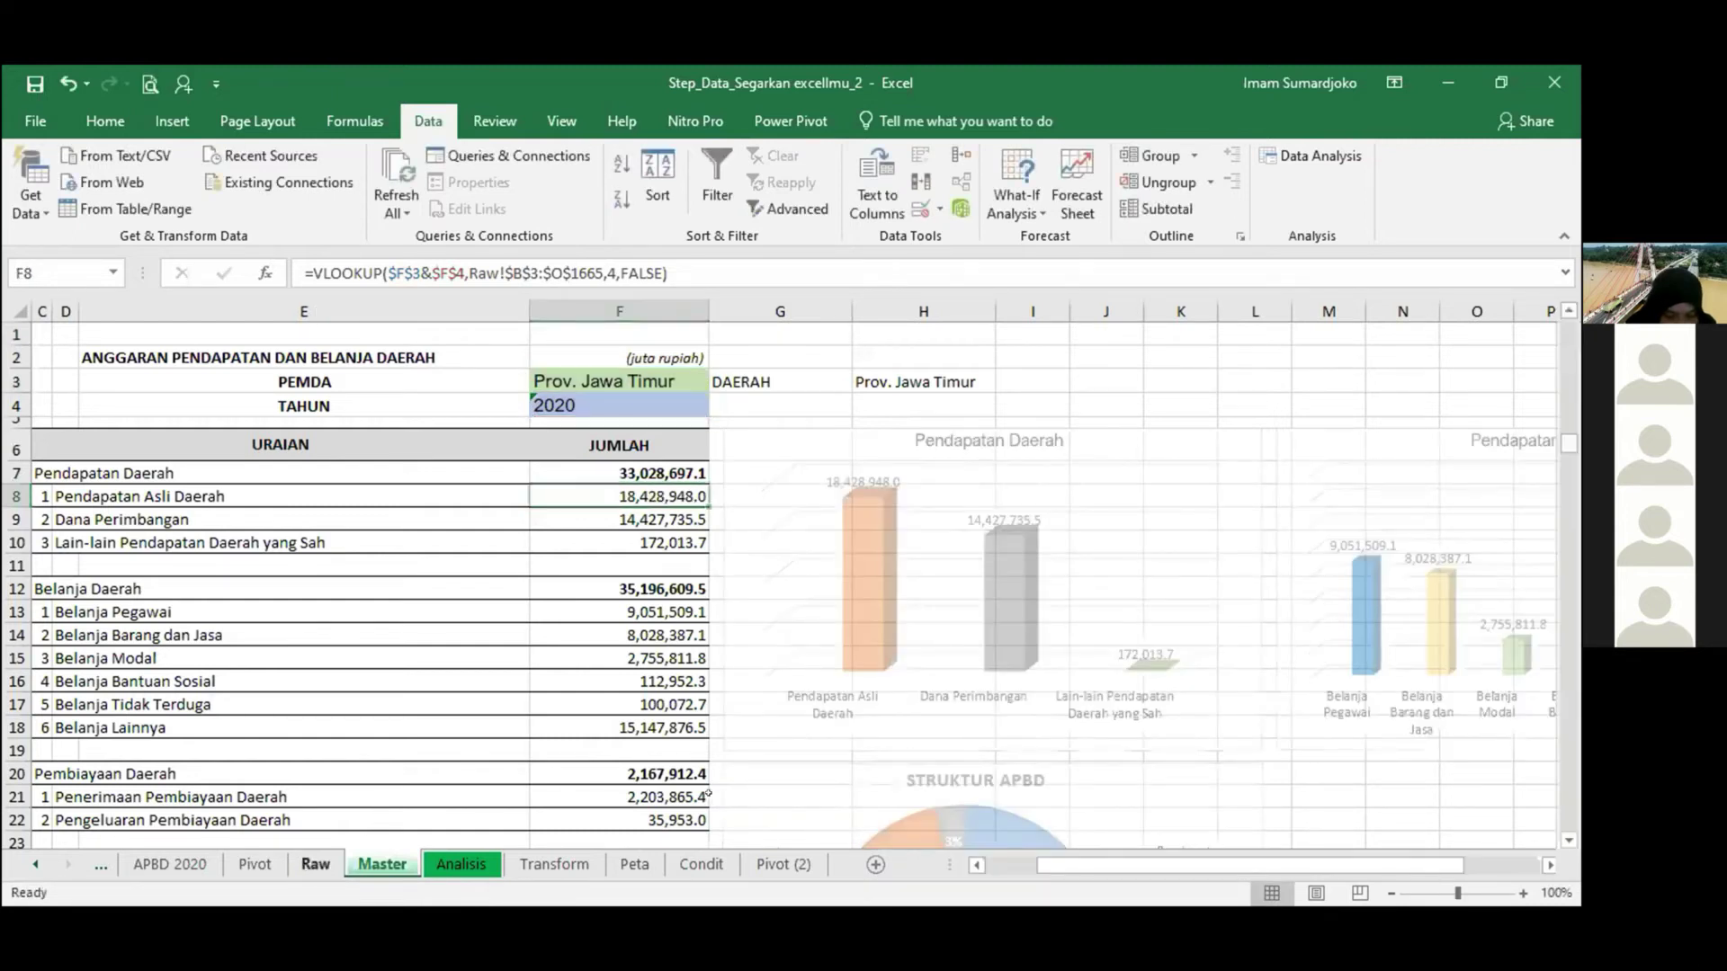
Examine the column index numbers in row 1 of the Raw sheet from TA through Dana Perimbangan, ending on E1.
key(ctrl+Page_Up)
click(468, 329)
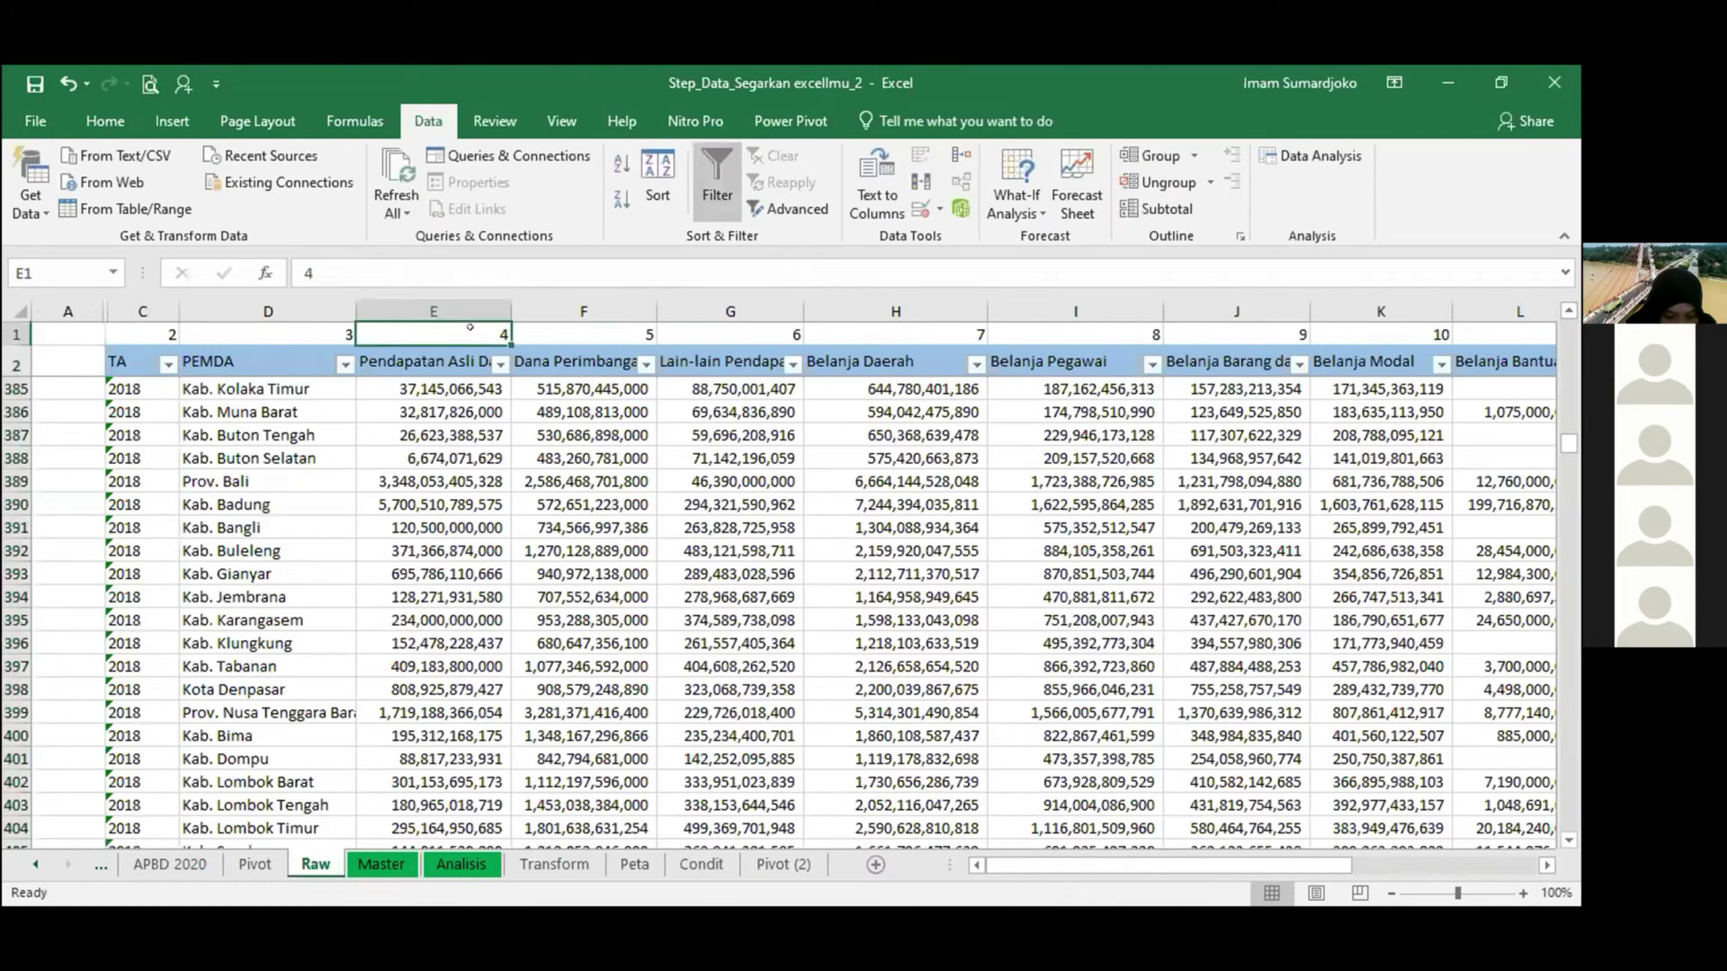
key(Left)
key(Left)
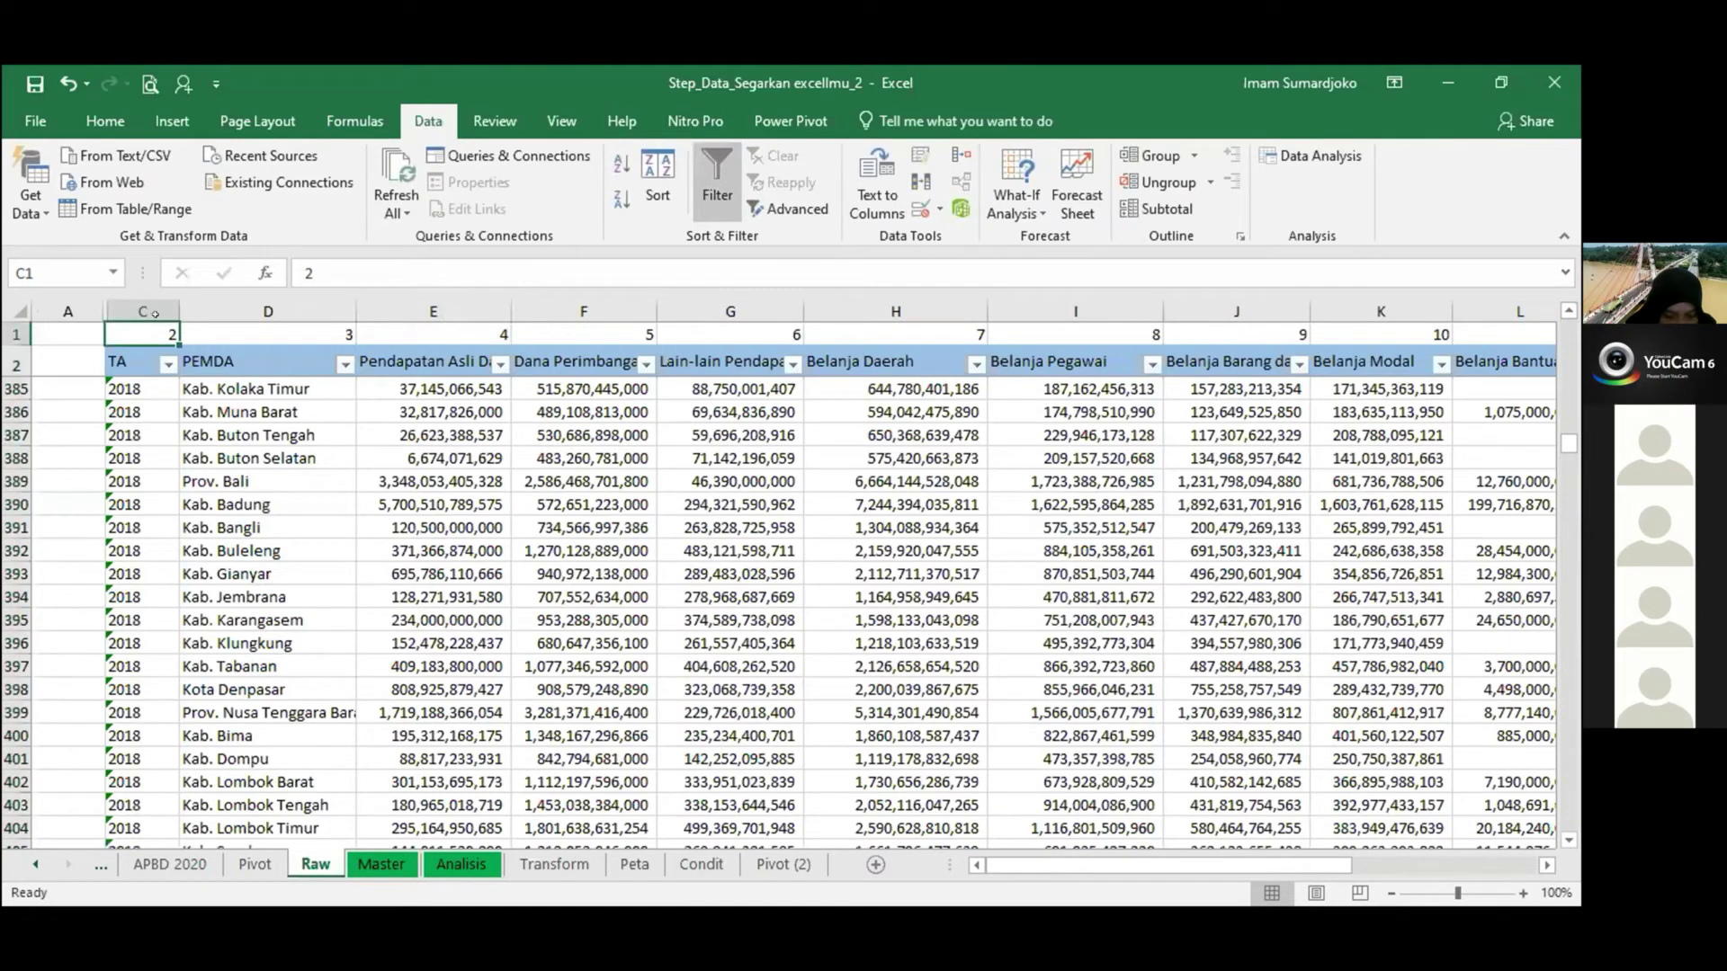
key(Right)
key(Right)
key(Right)
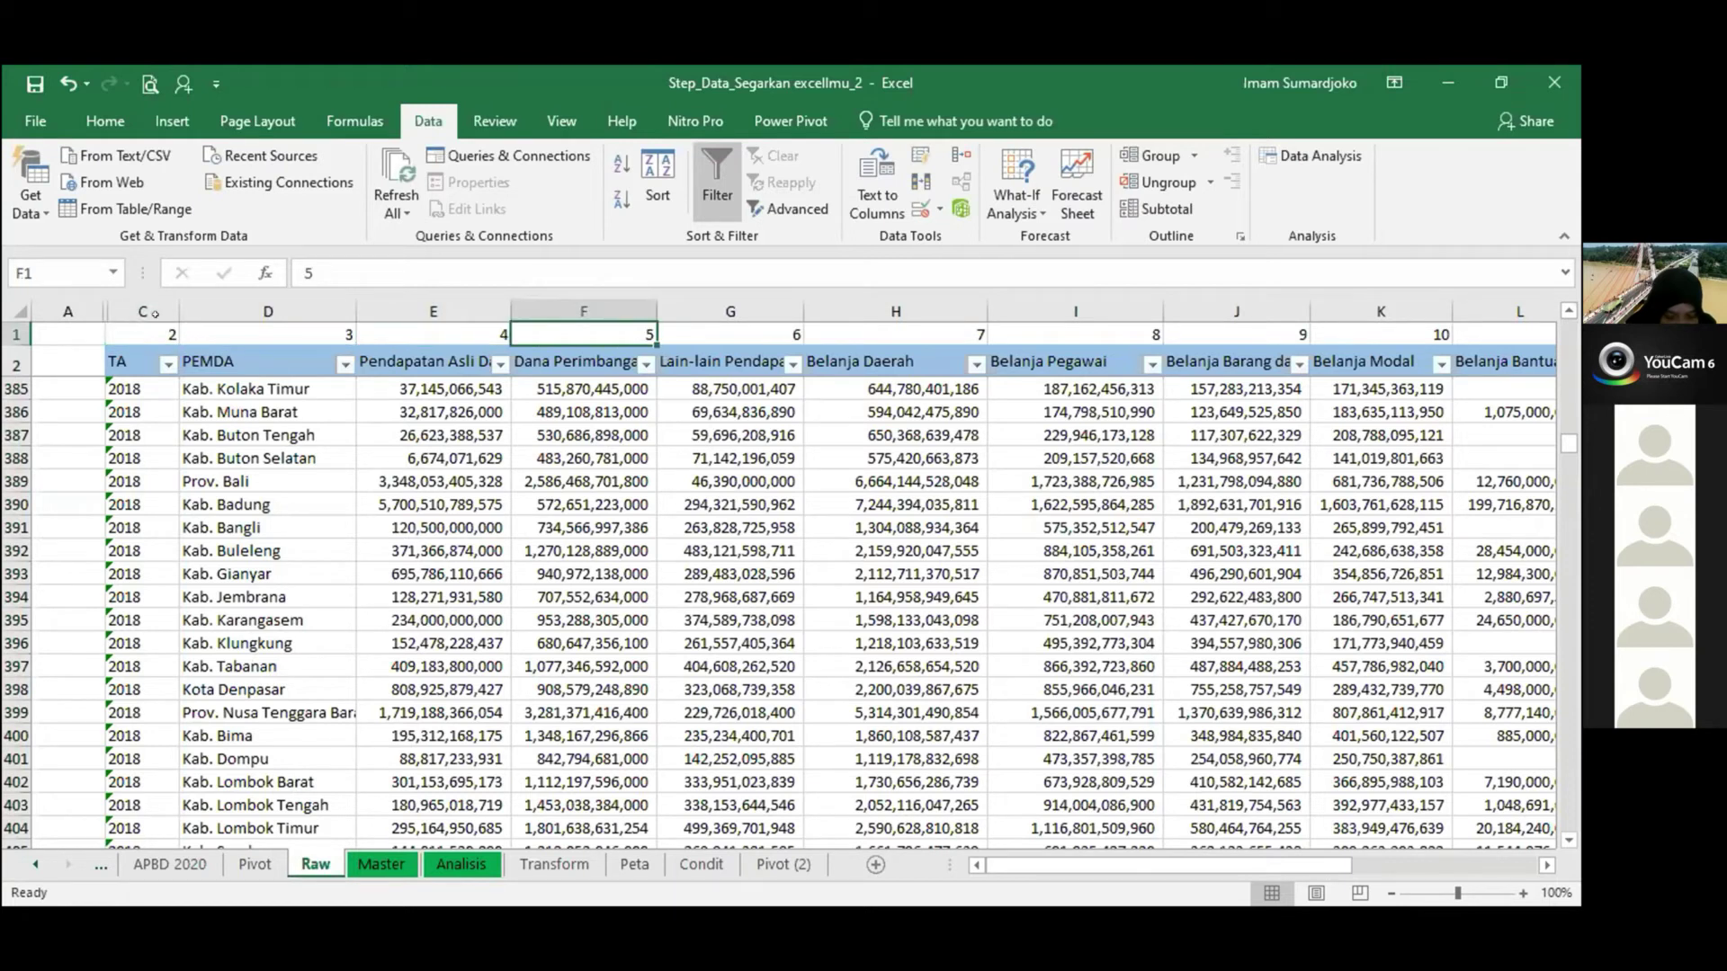
click(491, 329)
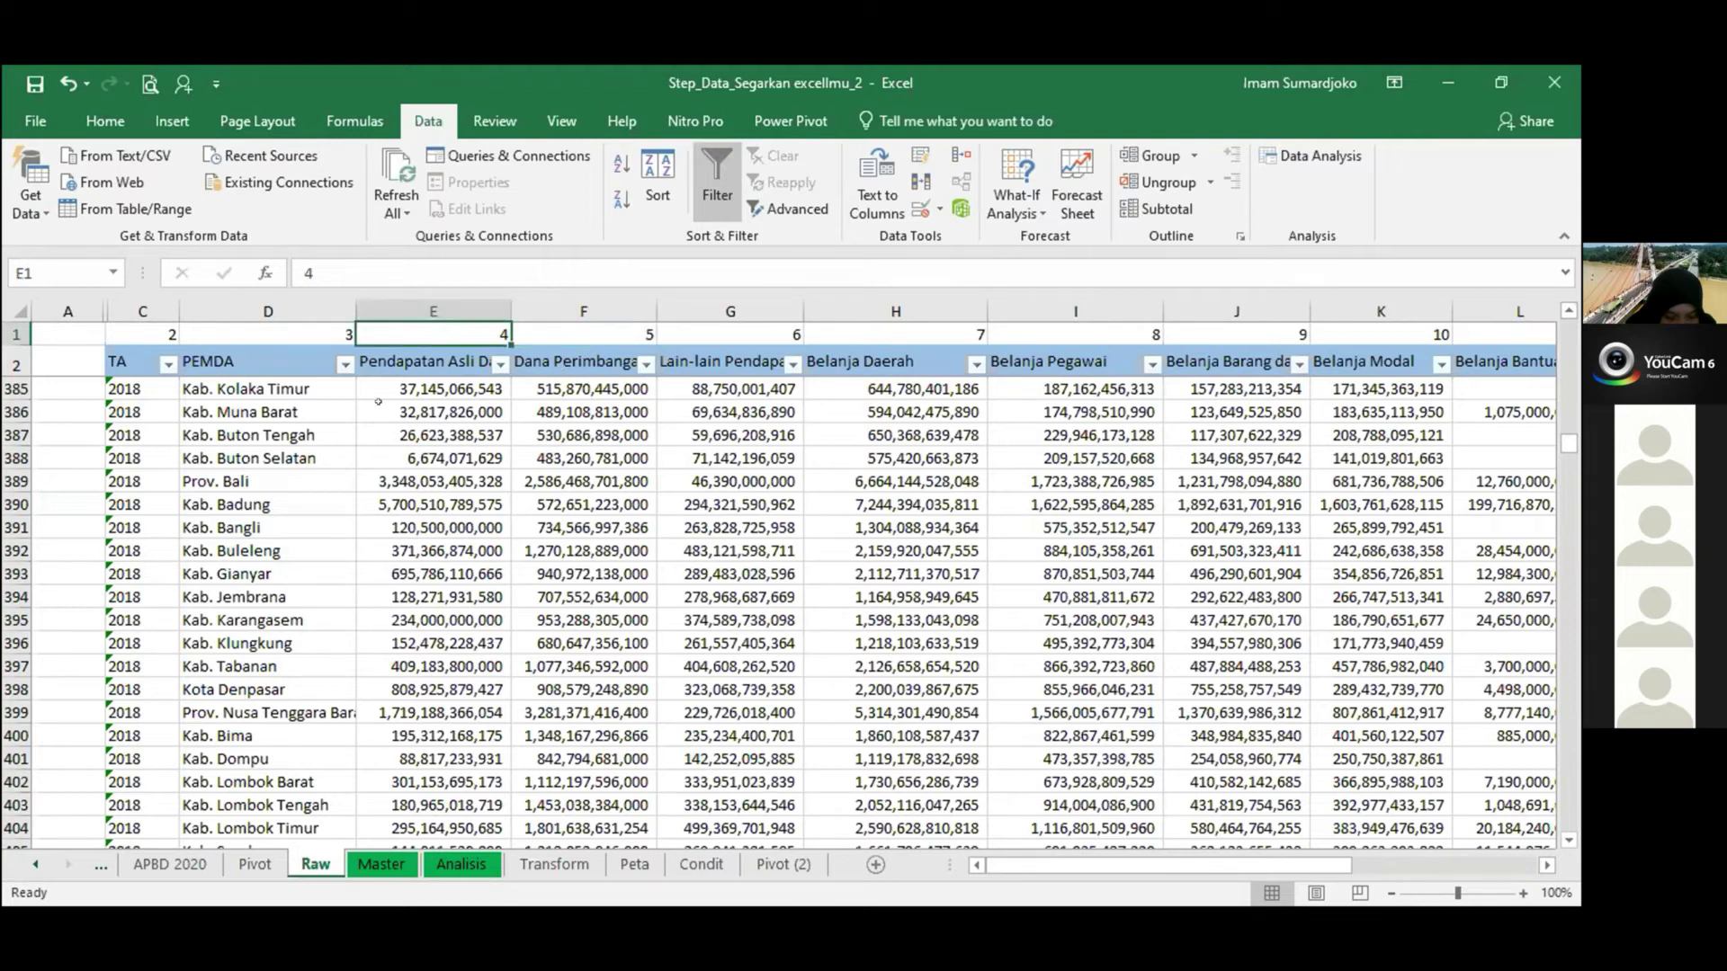
Unhide column B between columns A and C on the Raw sheet and check the formula in B385.
drag(85, 310, 118, 292)
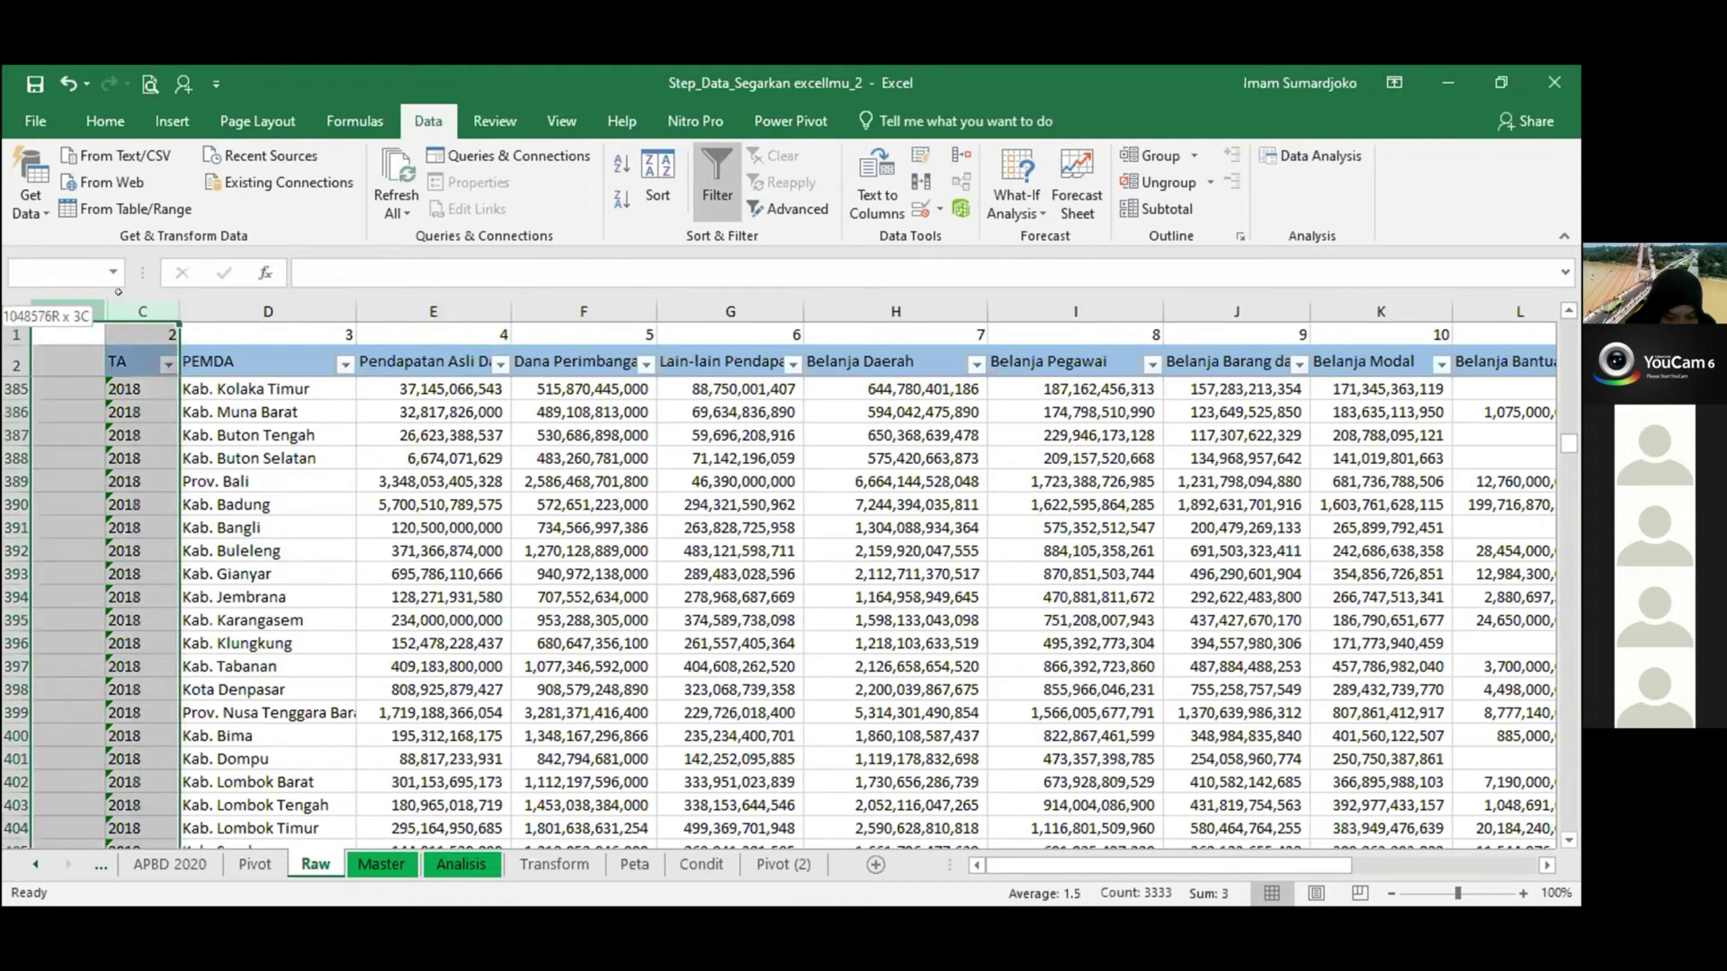
right_click(132, 310)
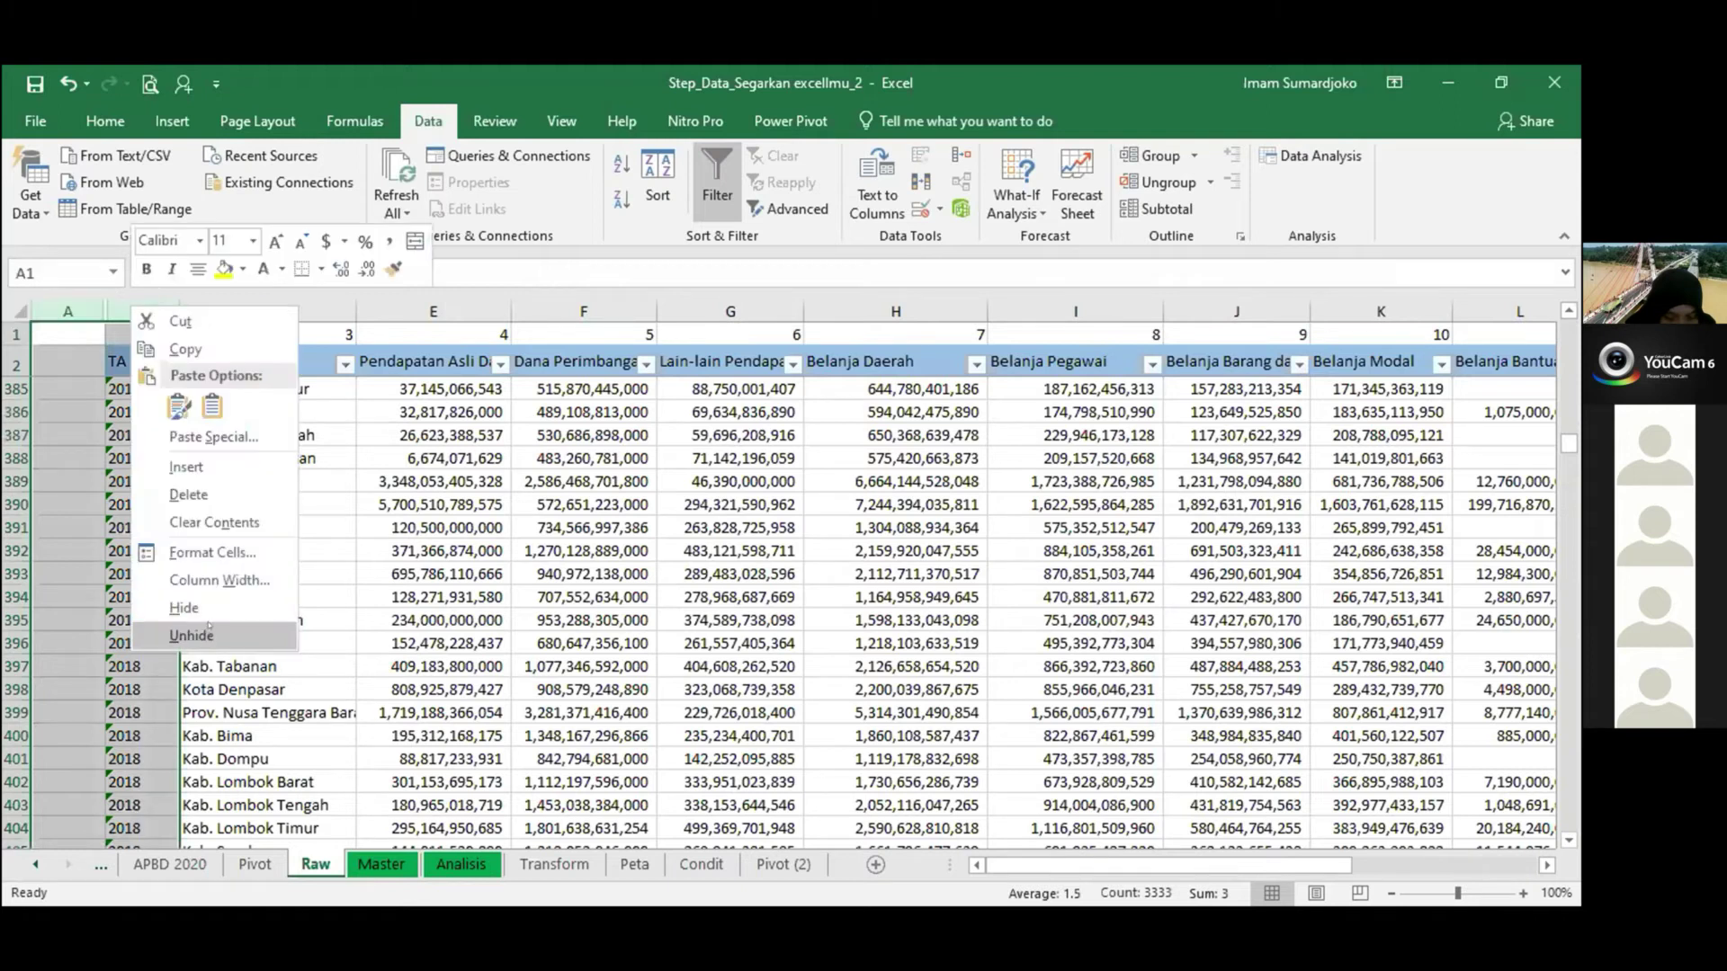
key(Return)
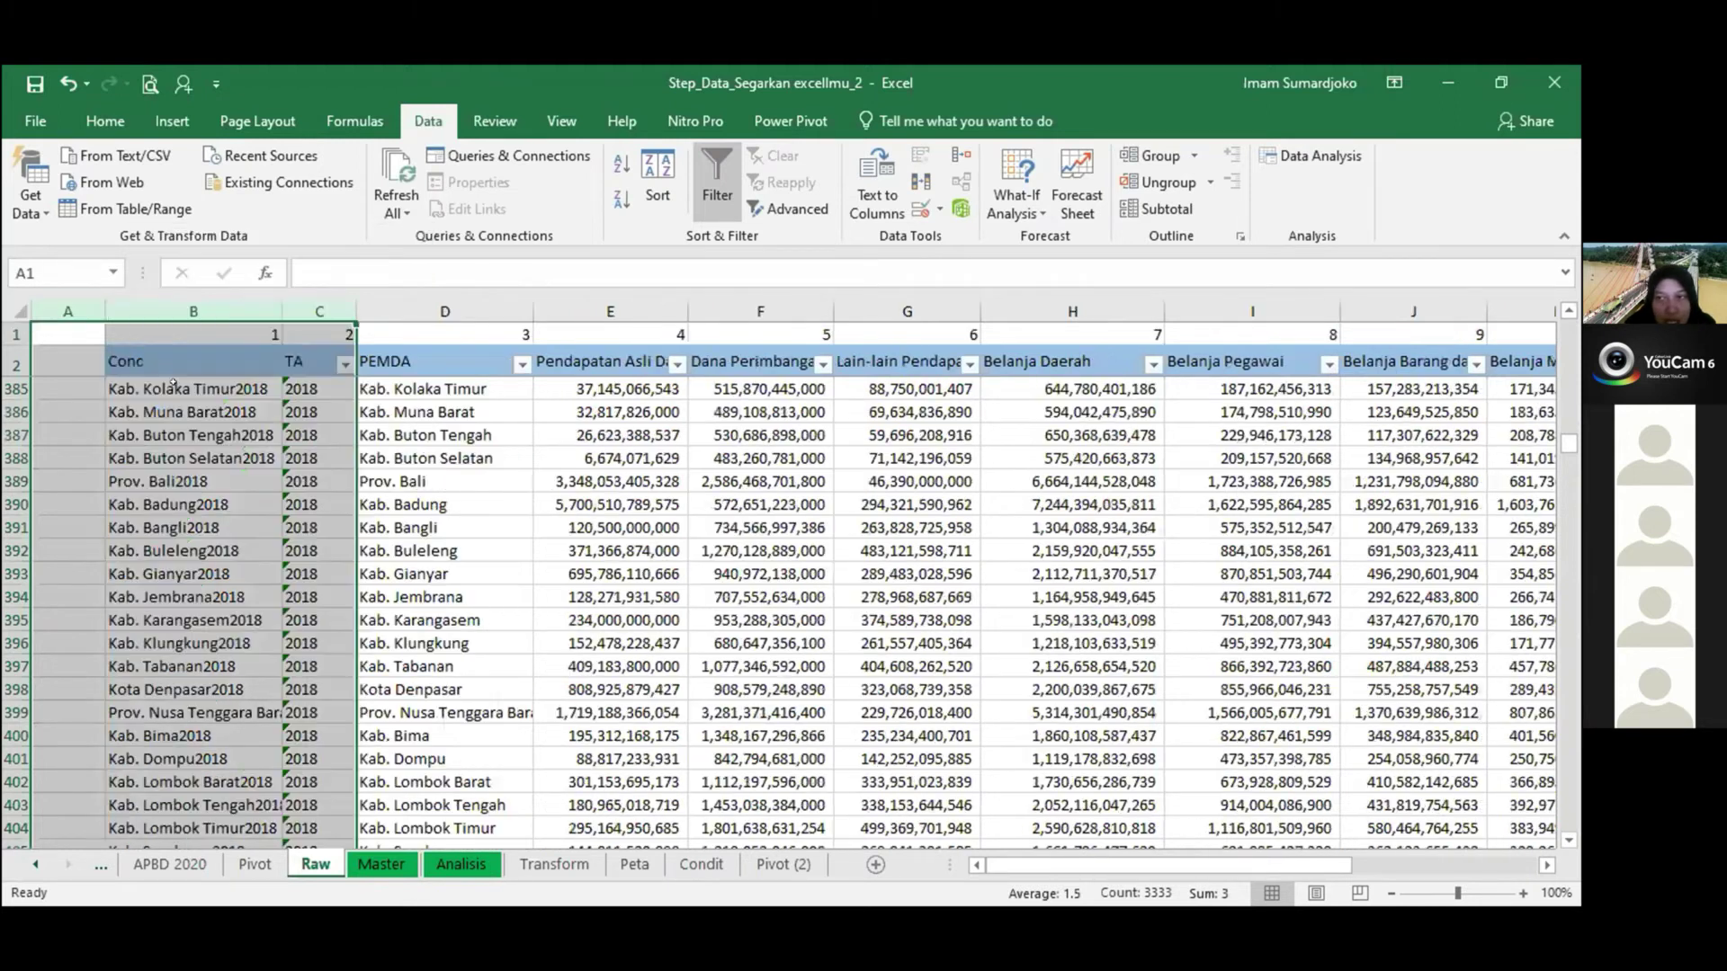
click(173, 387)
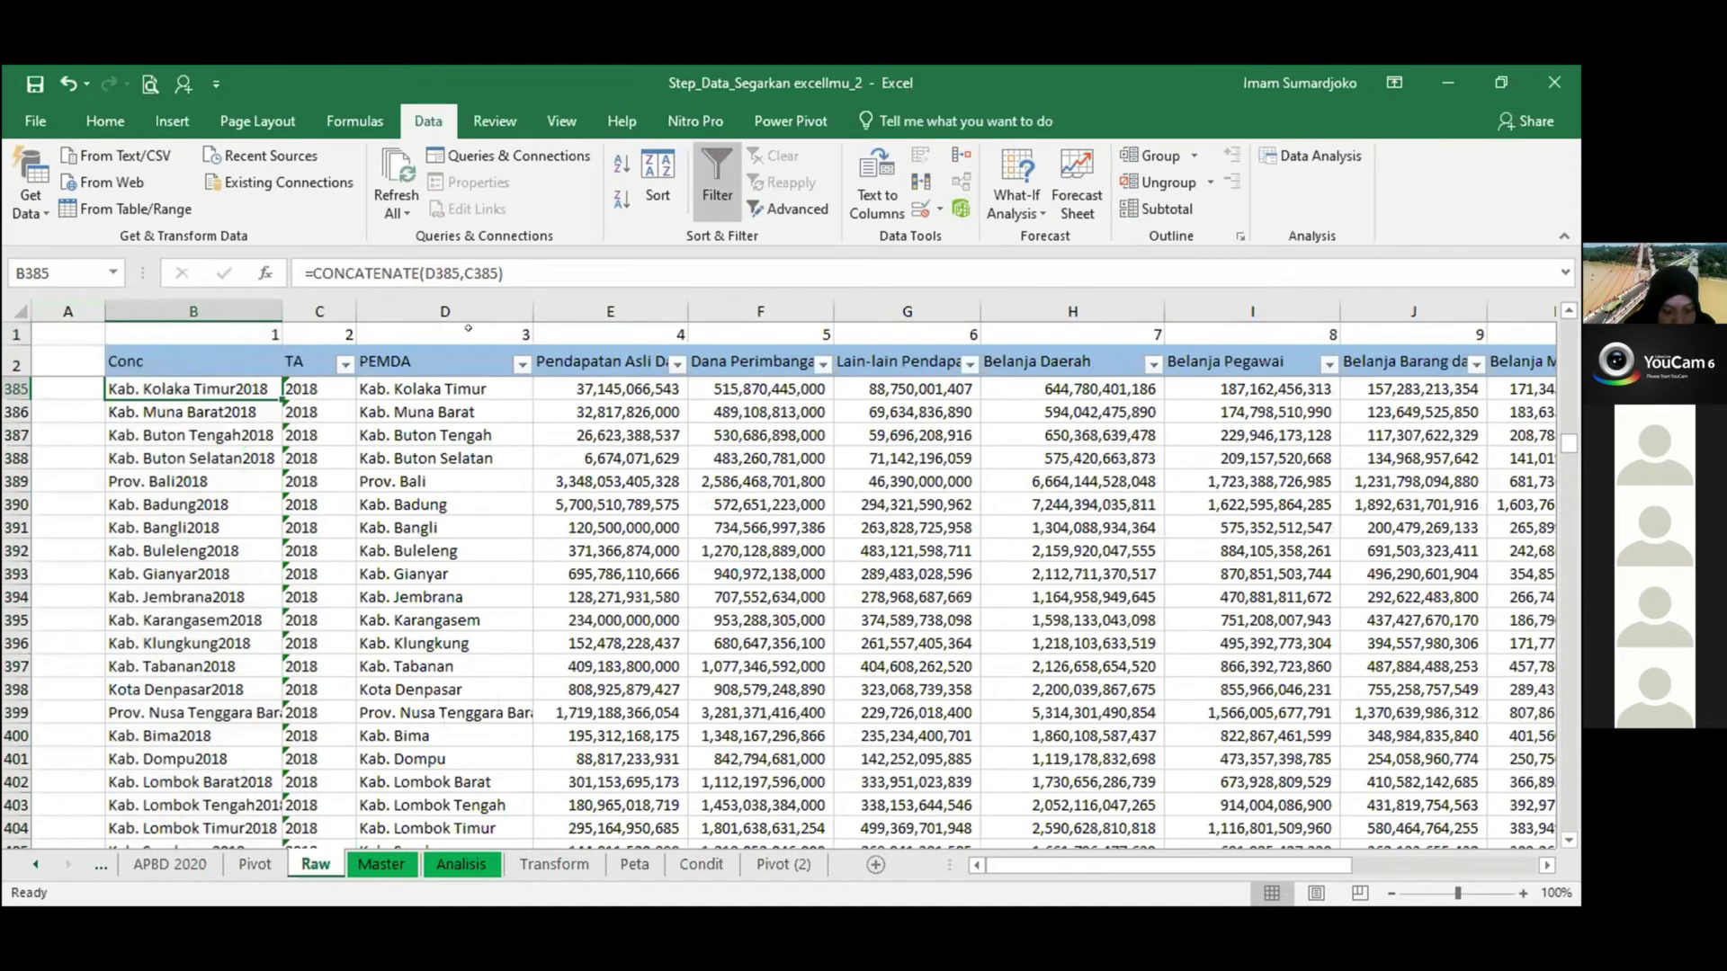
Hide the Conc column B on the Raw sheet again.
click(198, 311)
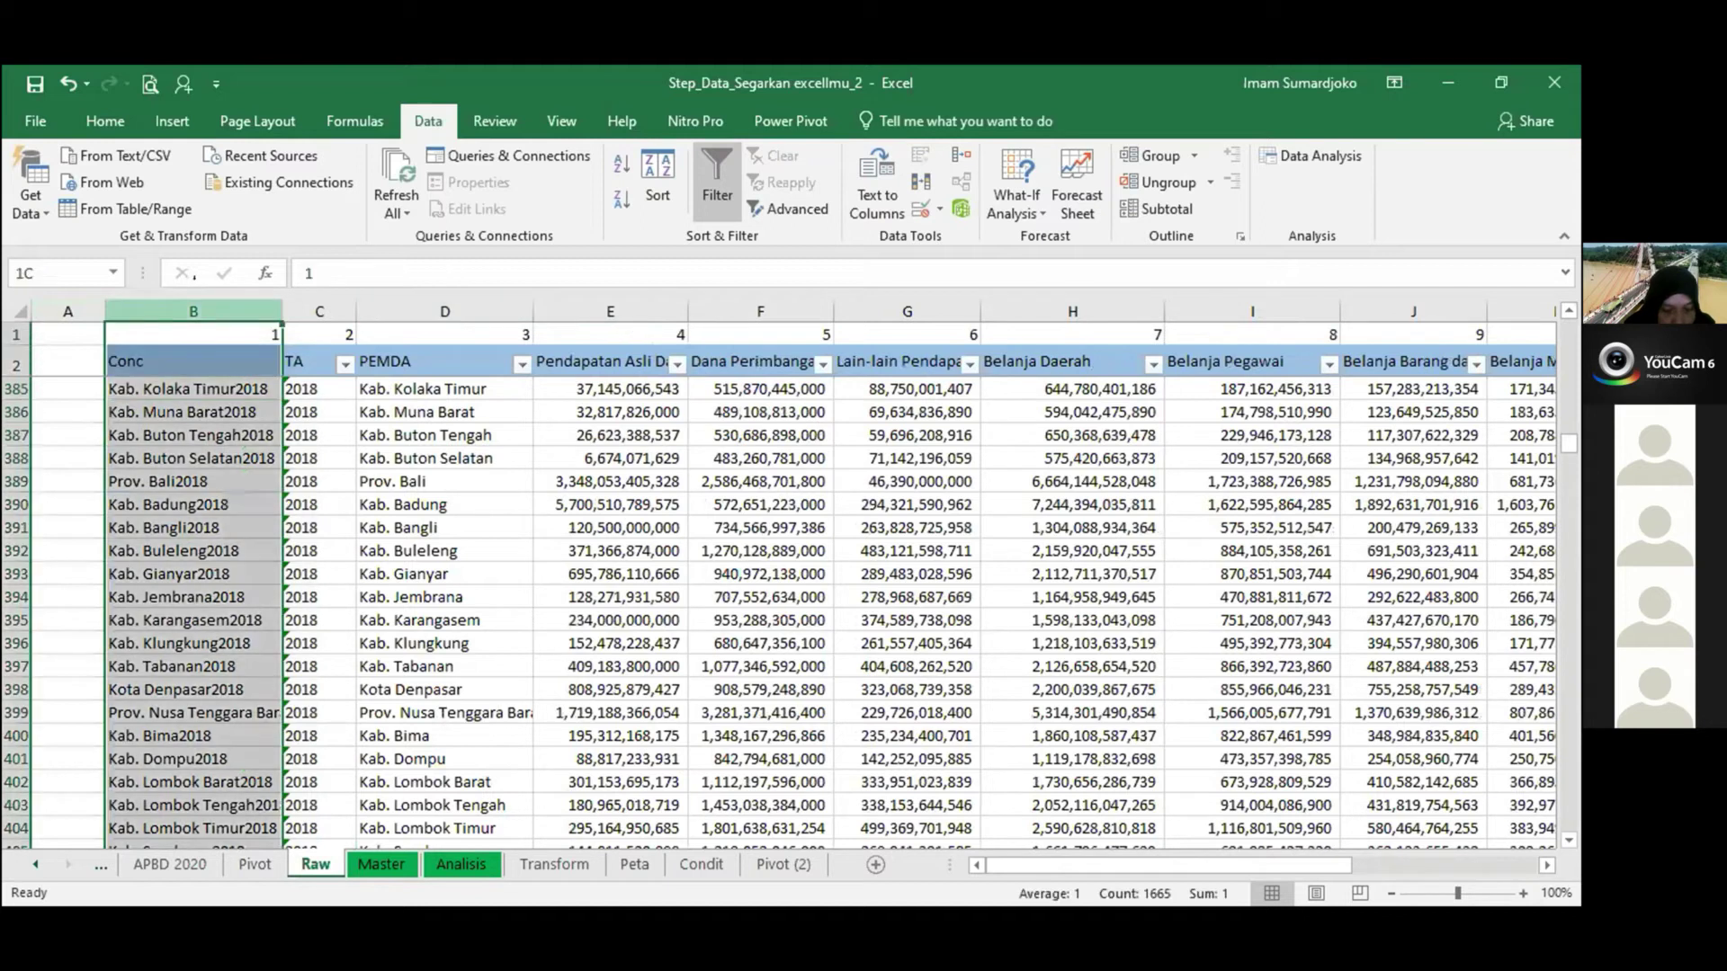
right_click(265, 611)
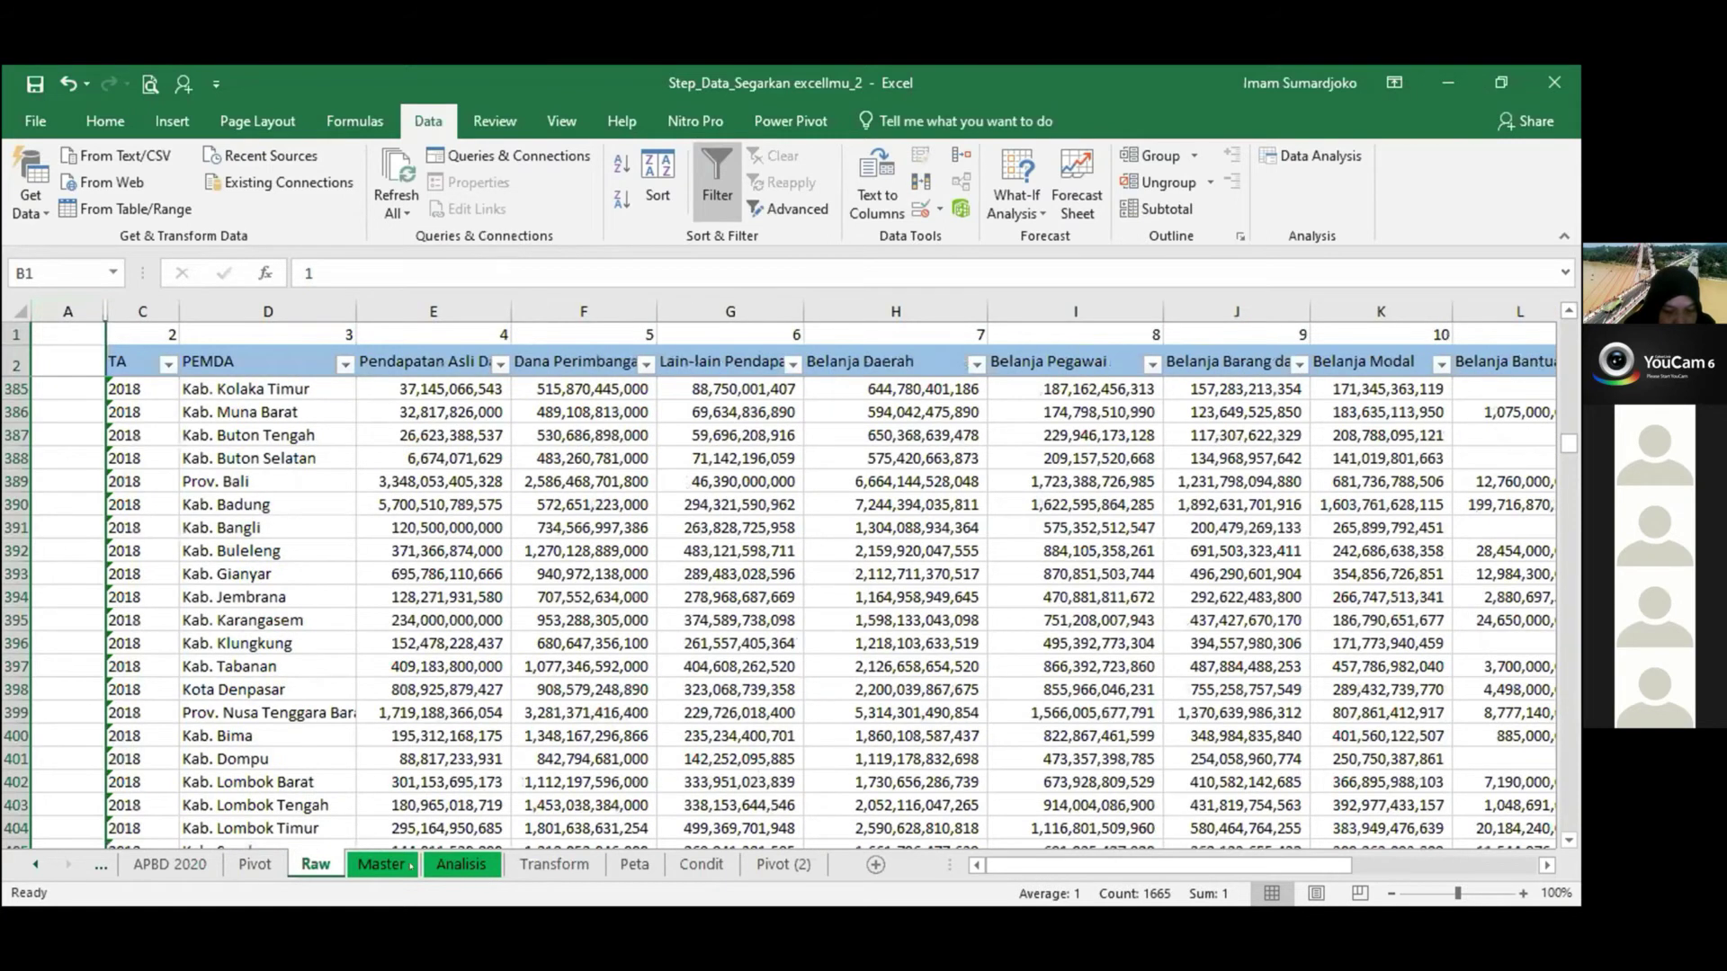
Compare the formulas behind the Master sheet amounts in F8, F9, F14, F17 and F18.
click(410, 866)
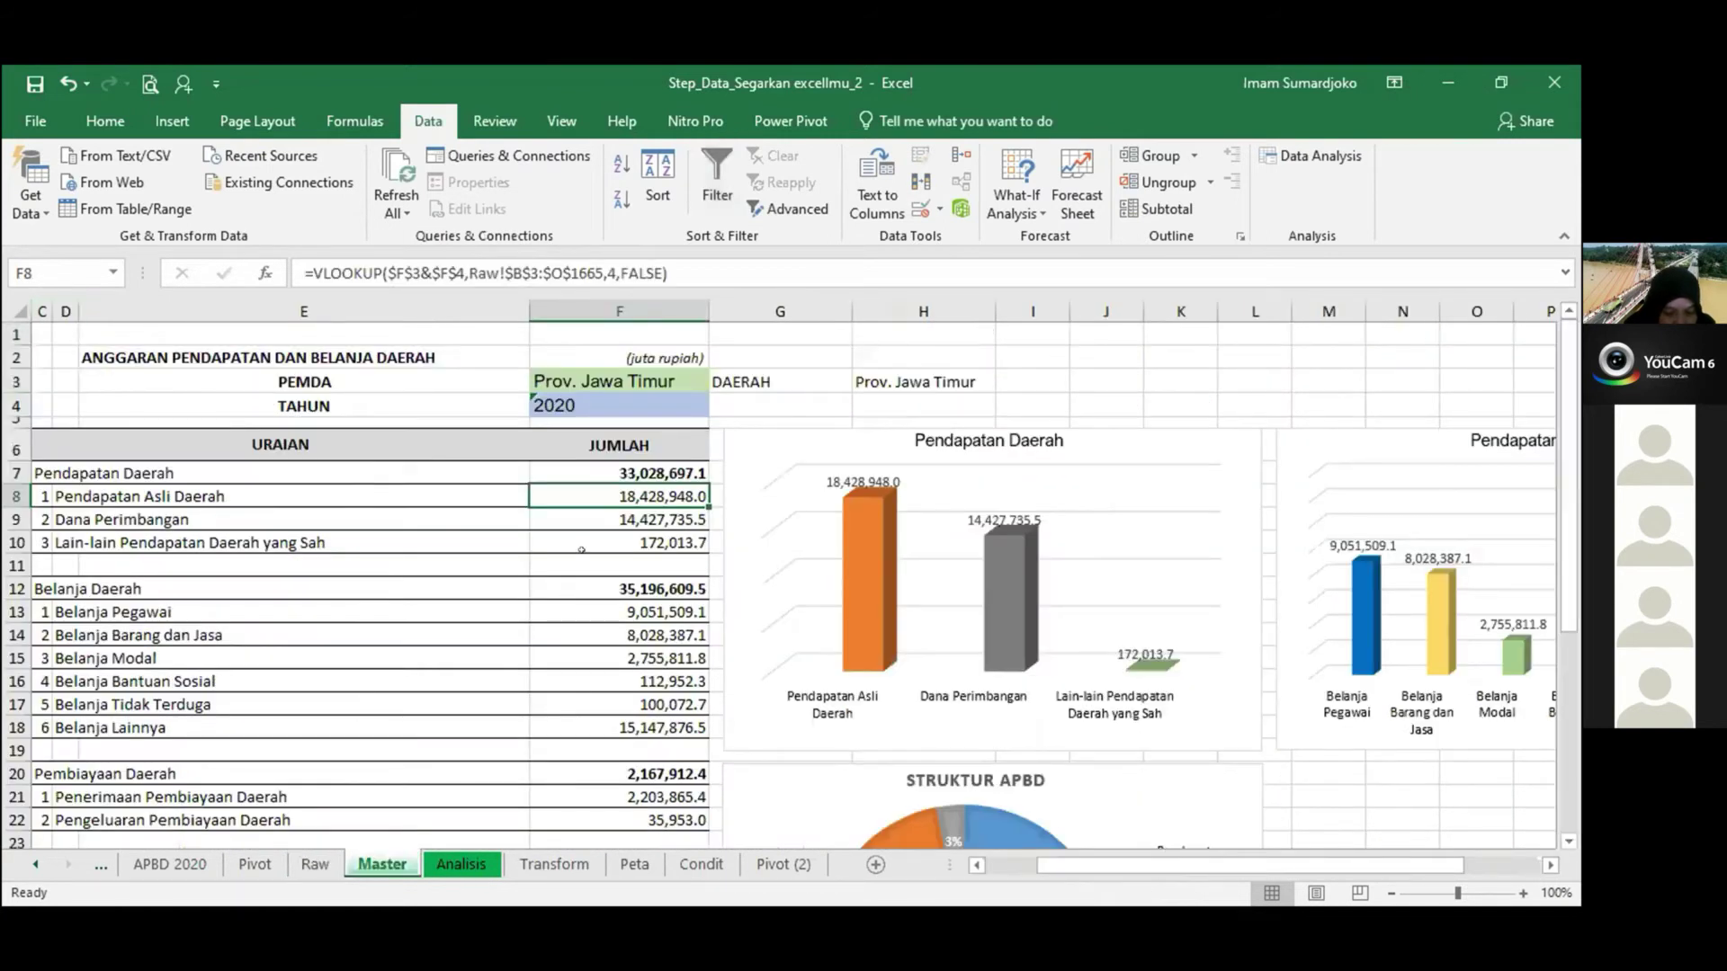
click(584, 513)
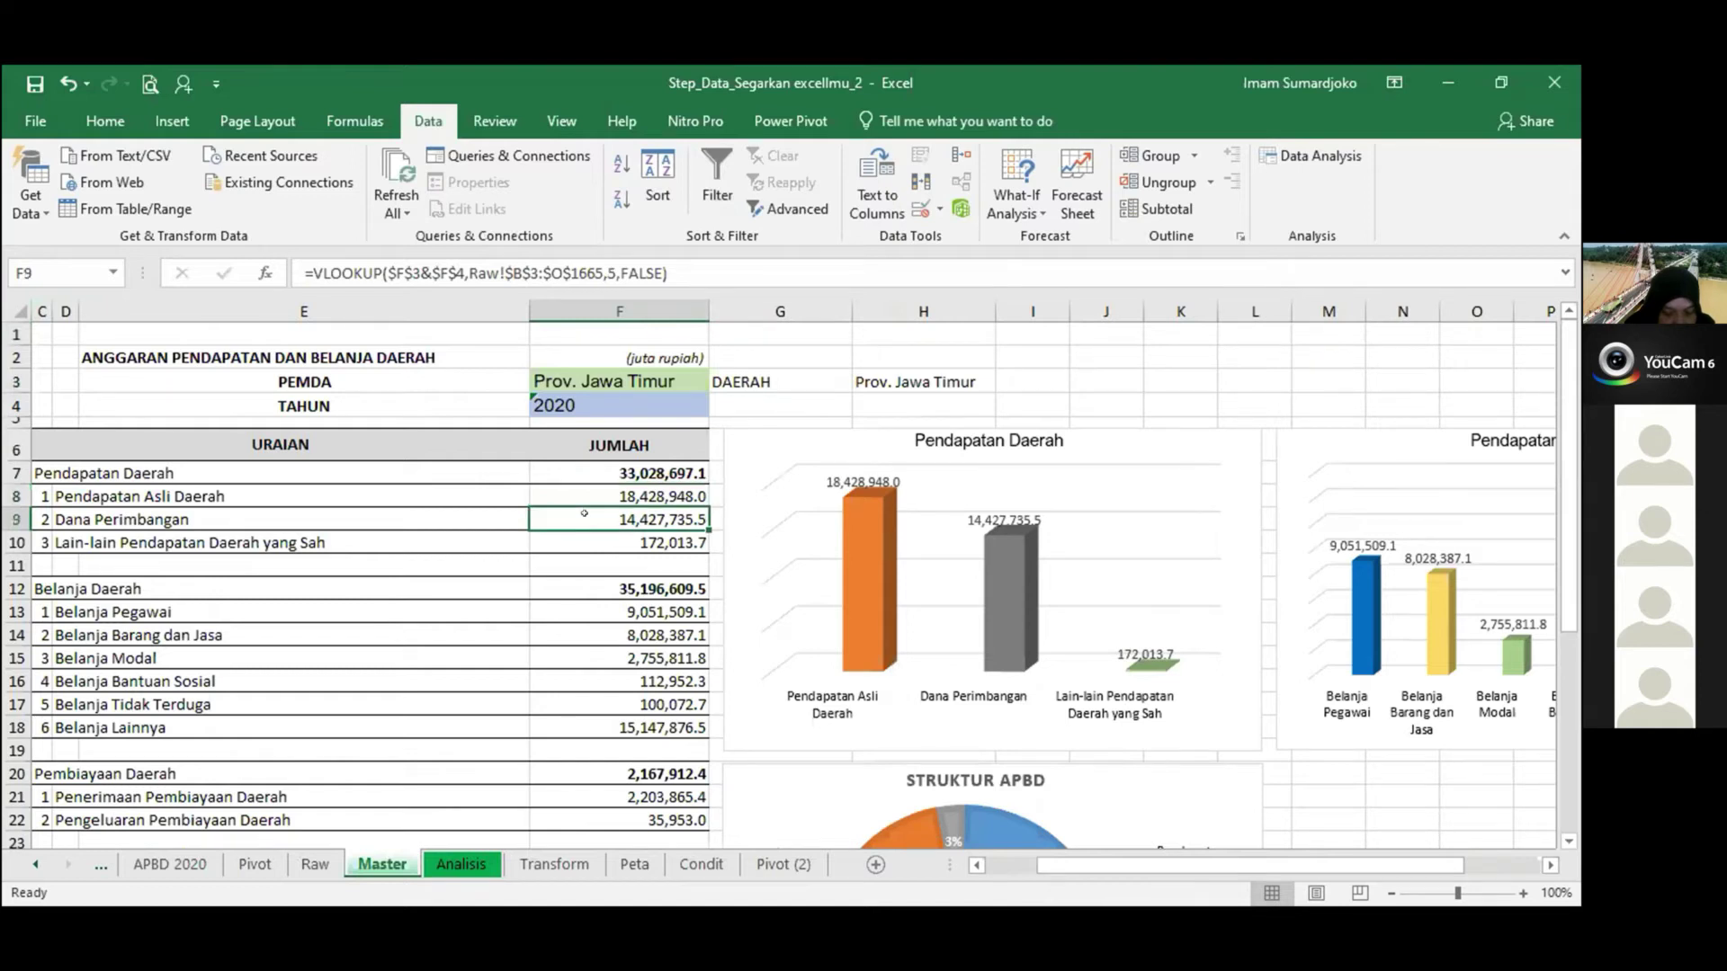
click(597, 486)
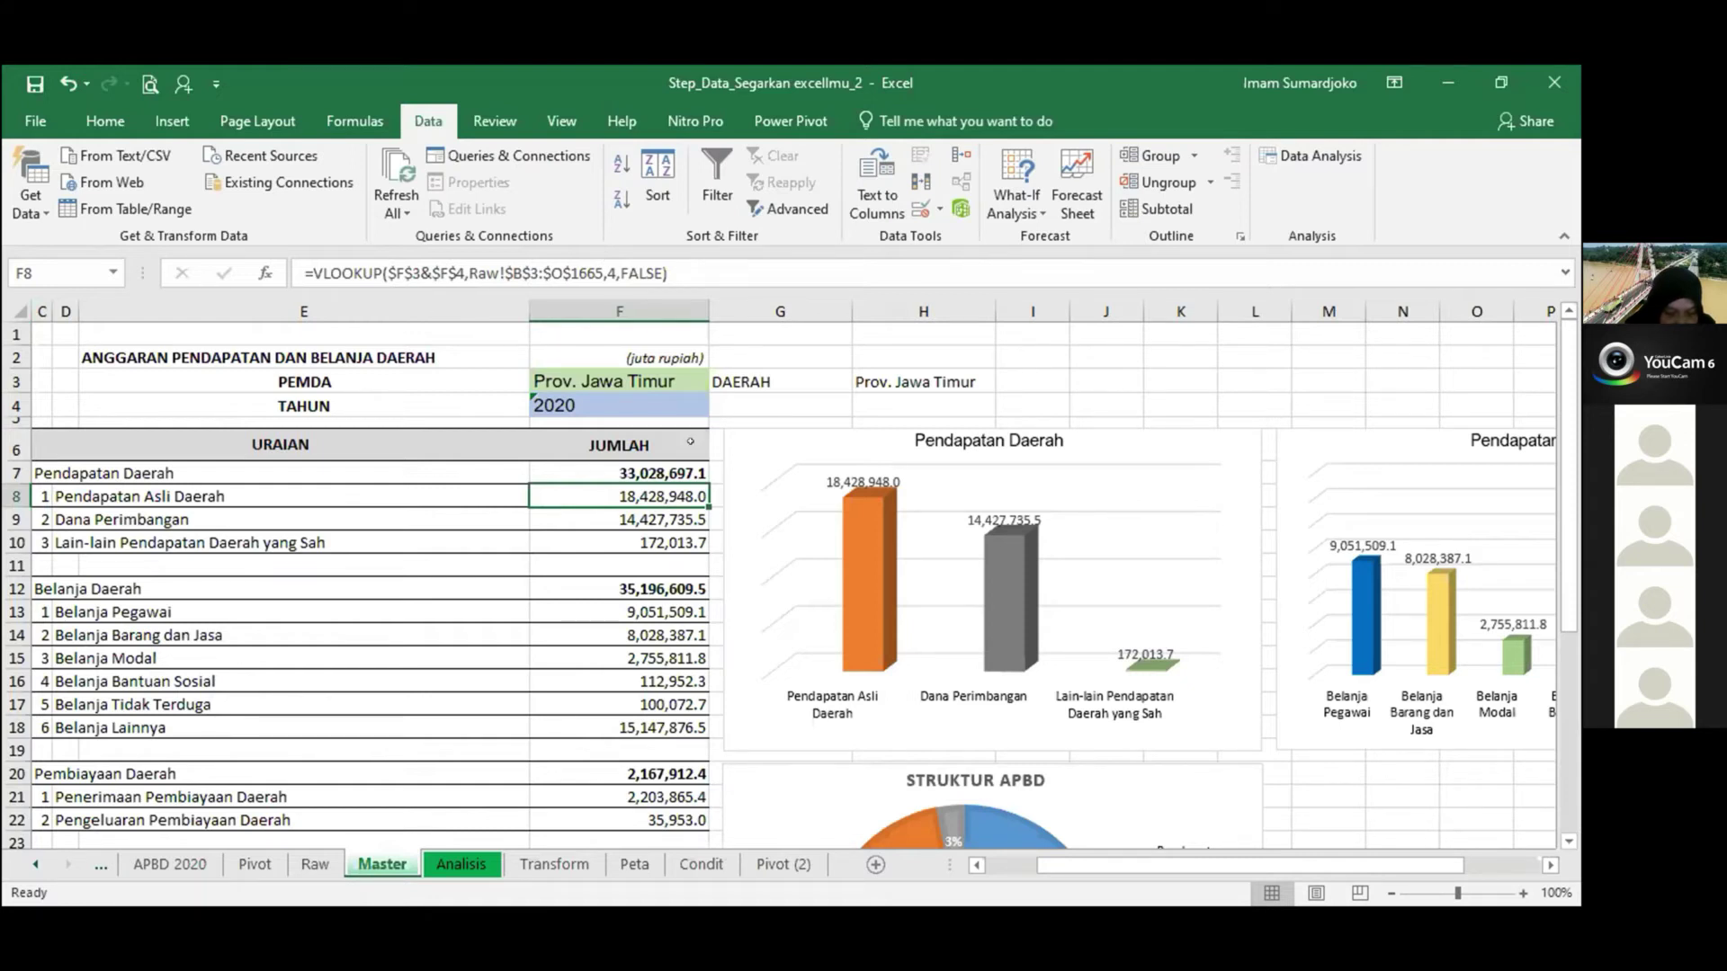
click(583, 632)
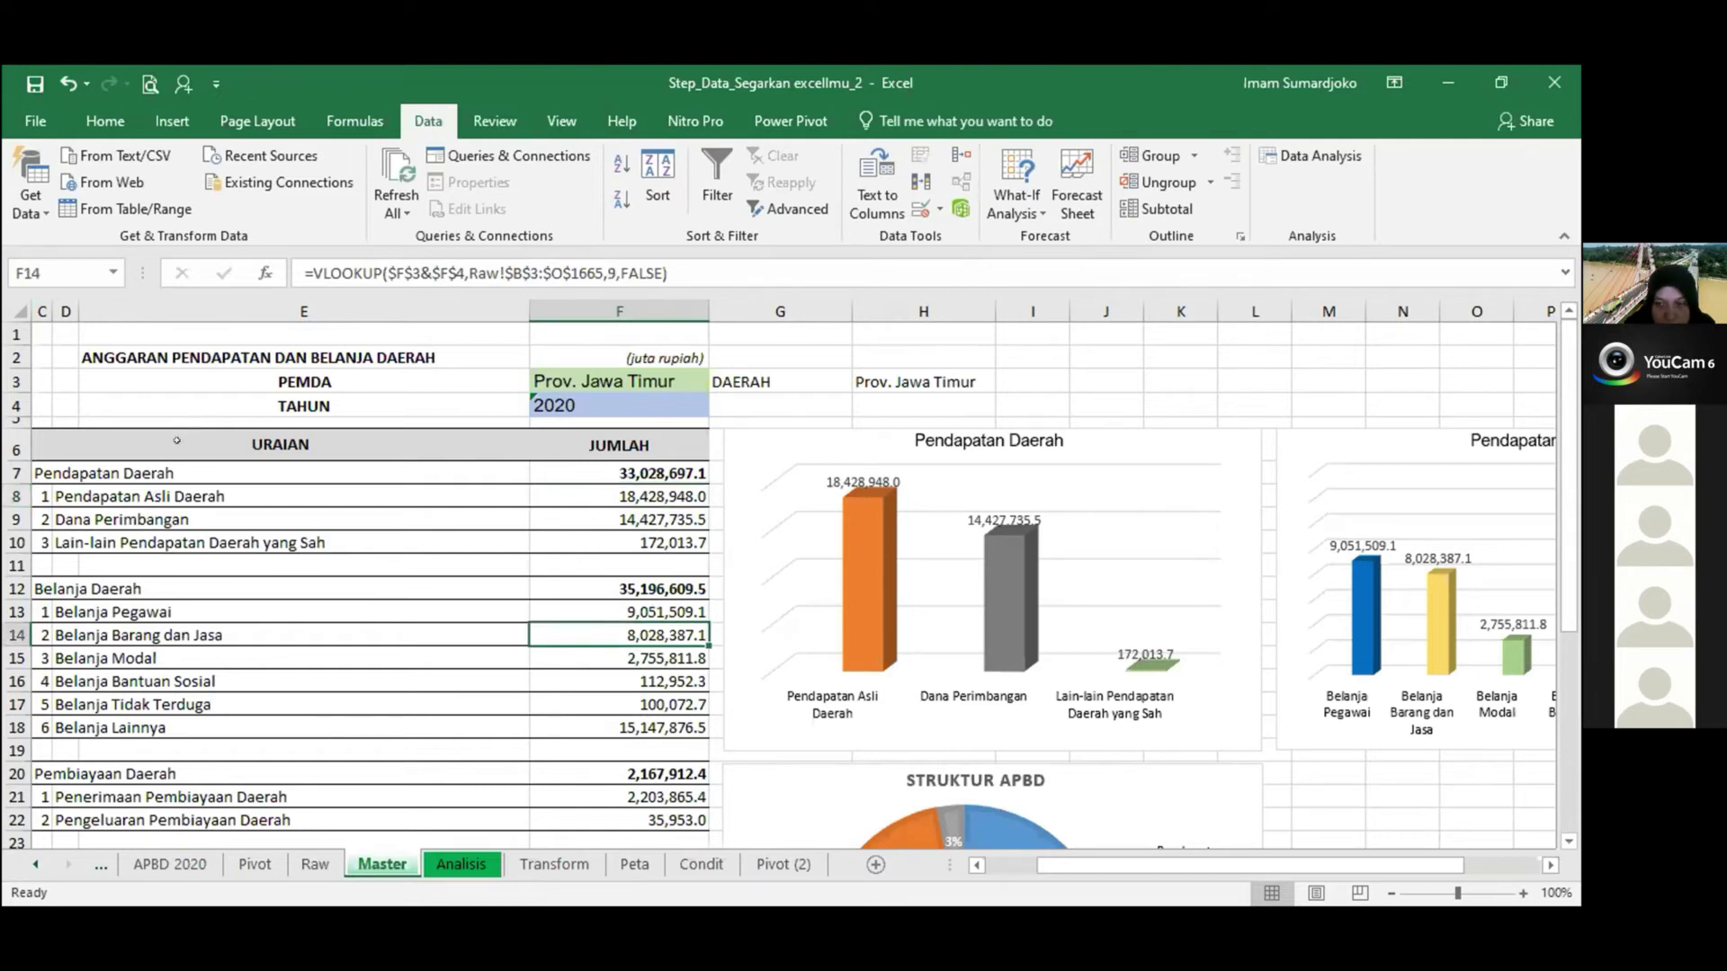
scroll(617, 590, down, 1)
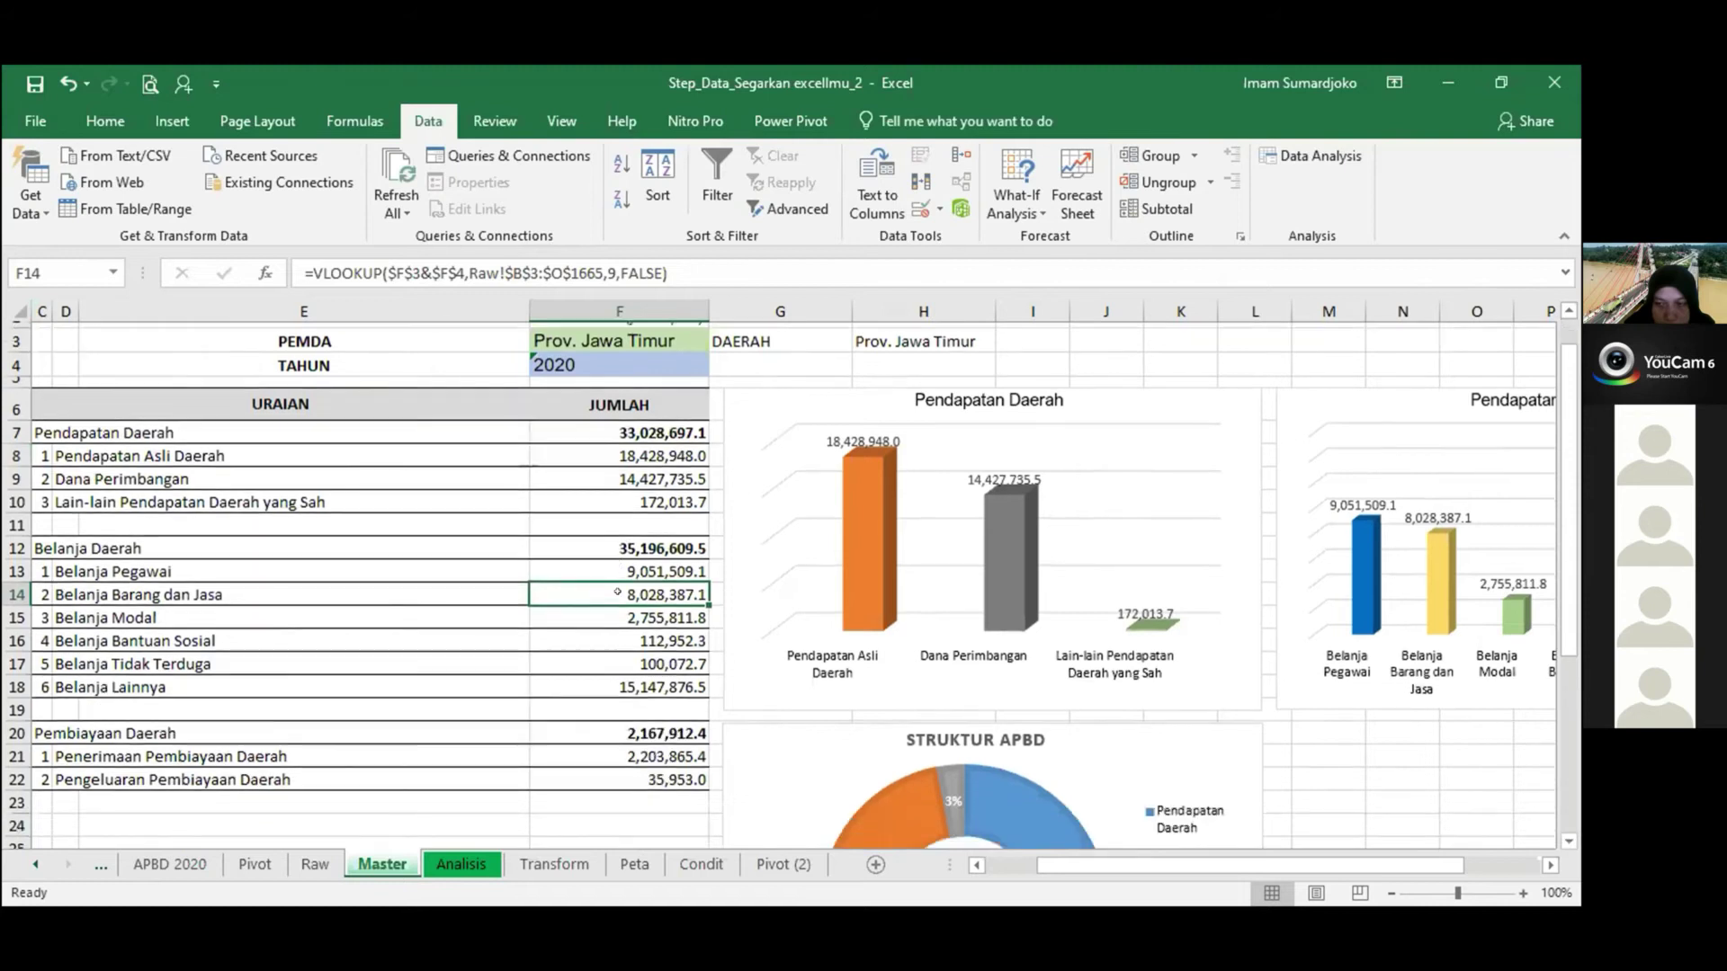
click(634, 586)
click(620, 635)
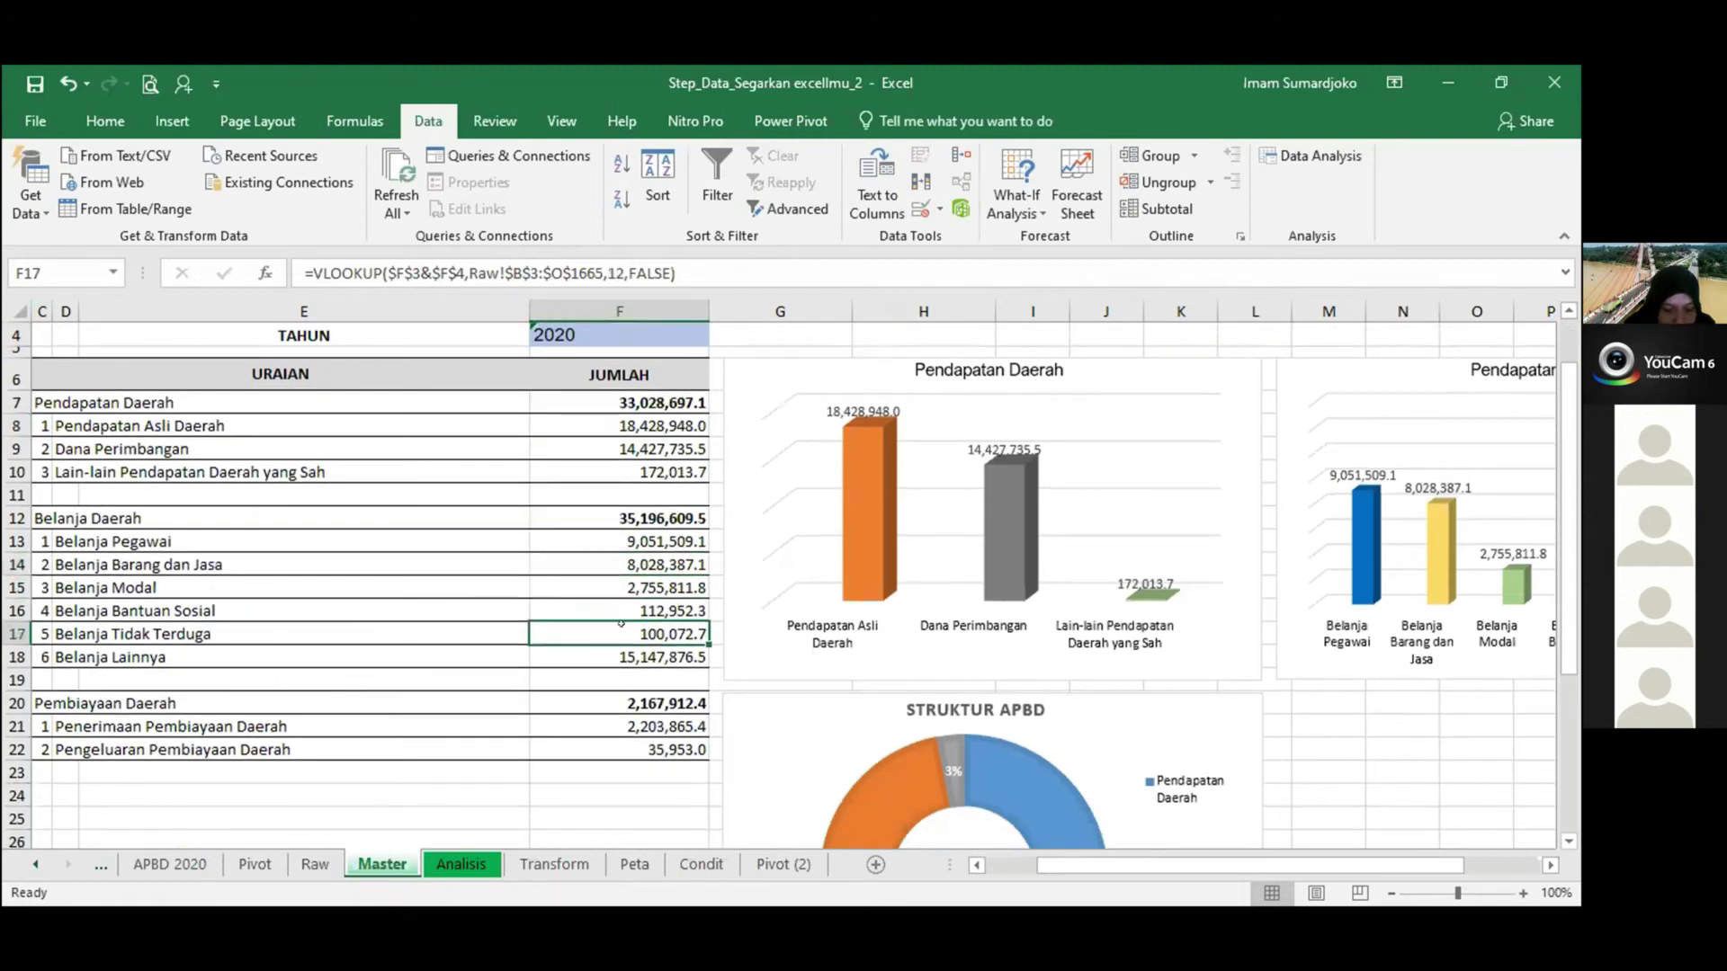
click(616, 650)
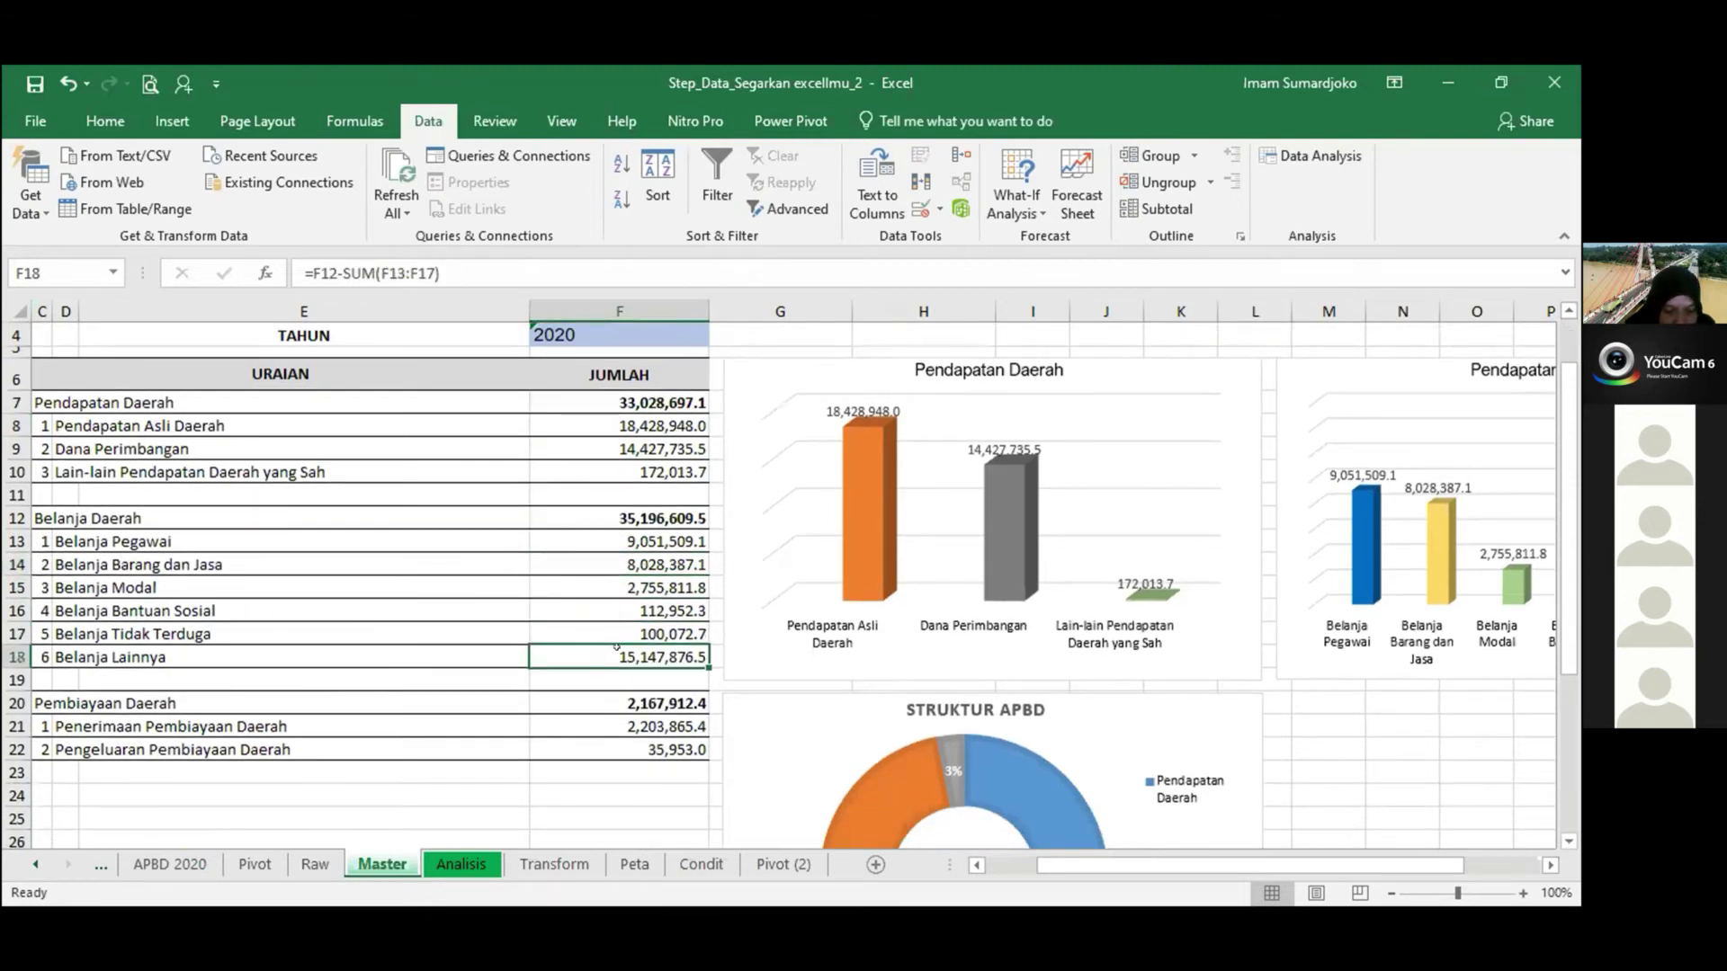
Check the source range of the Pendapatan Daerah chart and select the whole budget table C2:F22.
click(732, 367)
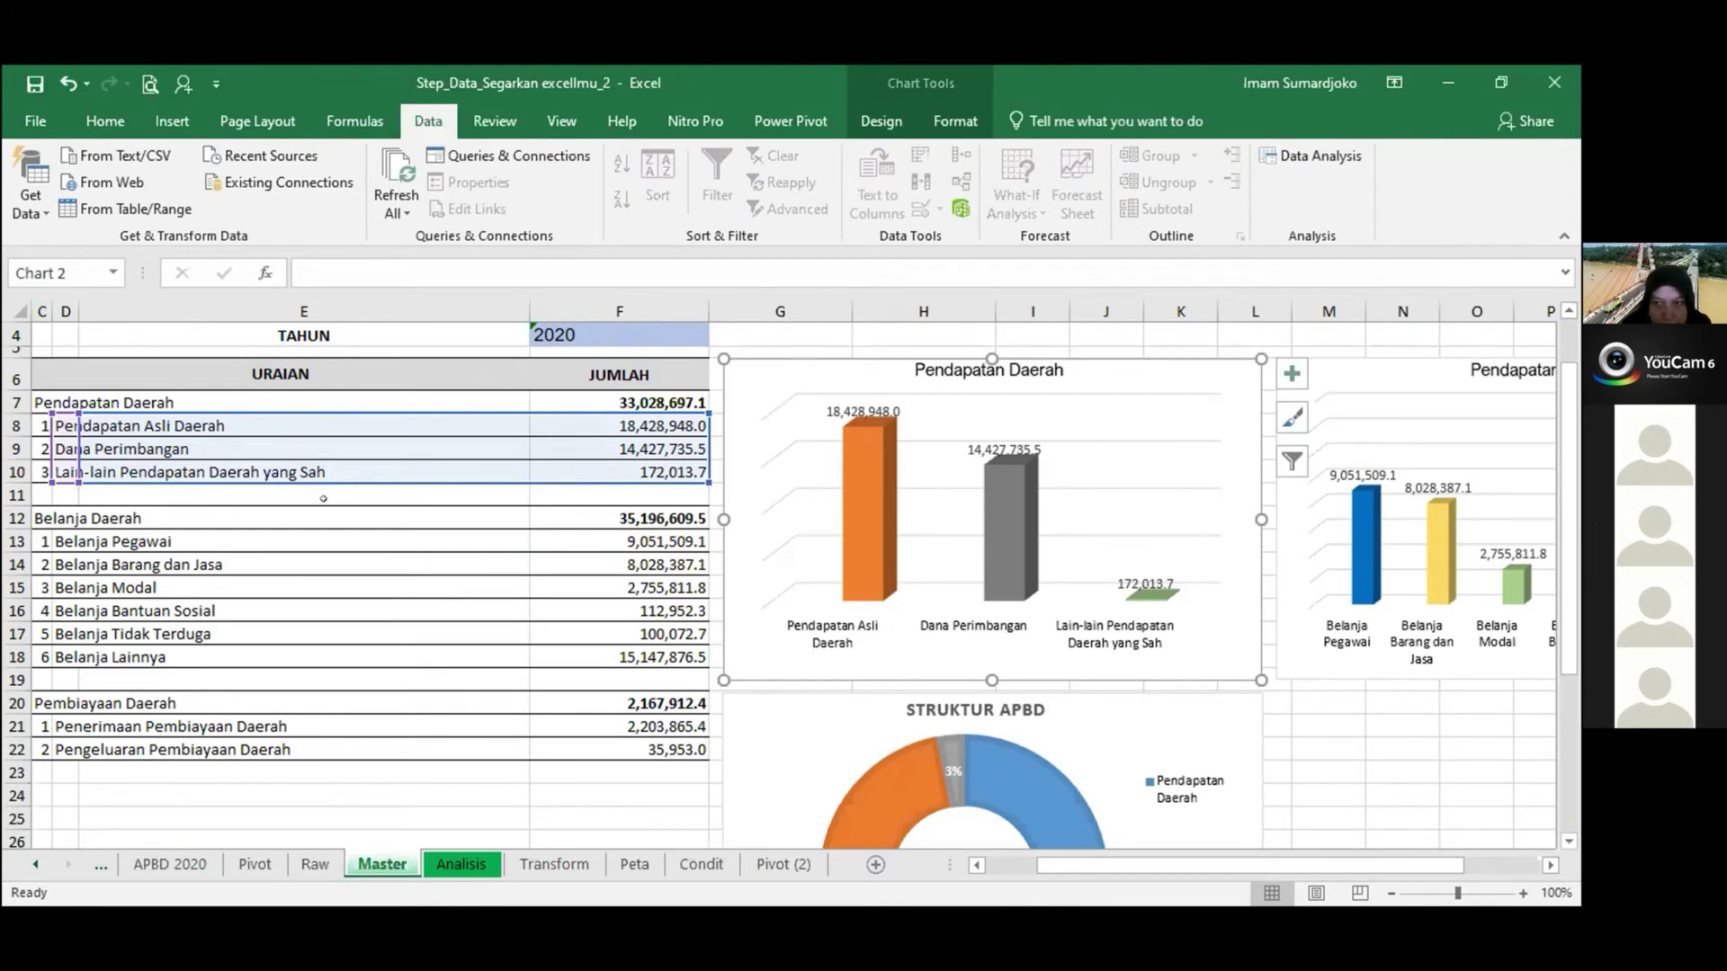
scroll(329, 493, up, 1)
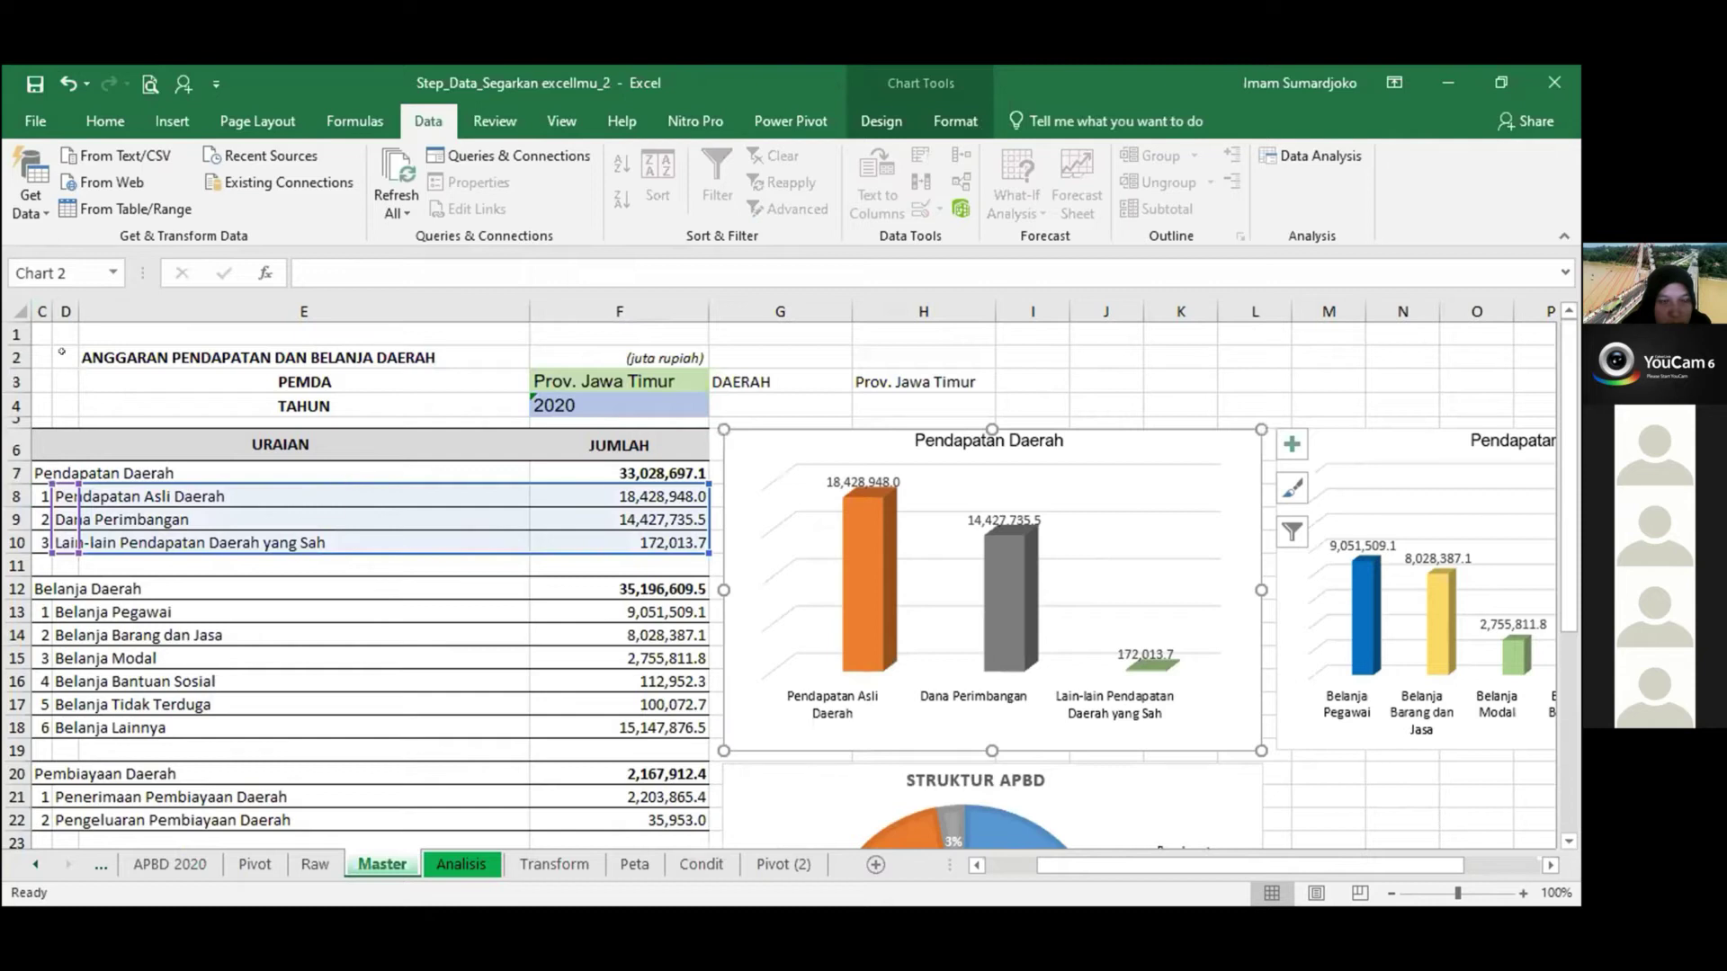
drag(46, 351, 618, 847)
drag(654, 701, 652, 713)
scroll(617, 604, up, 2)
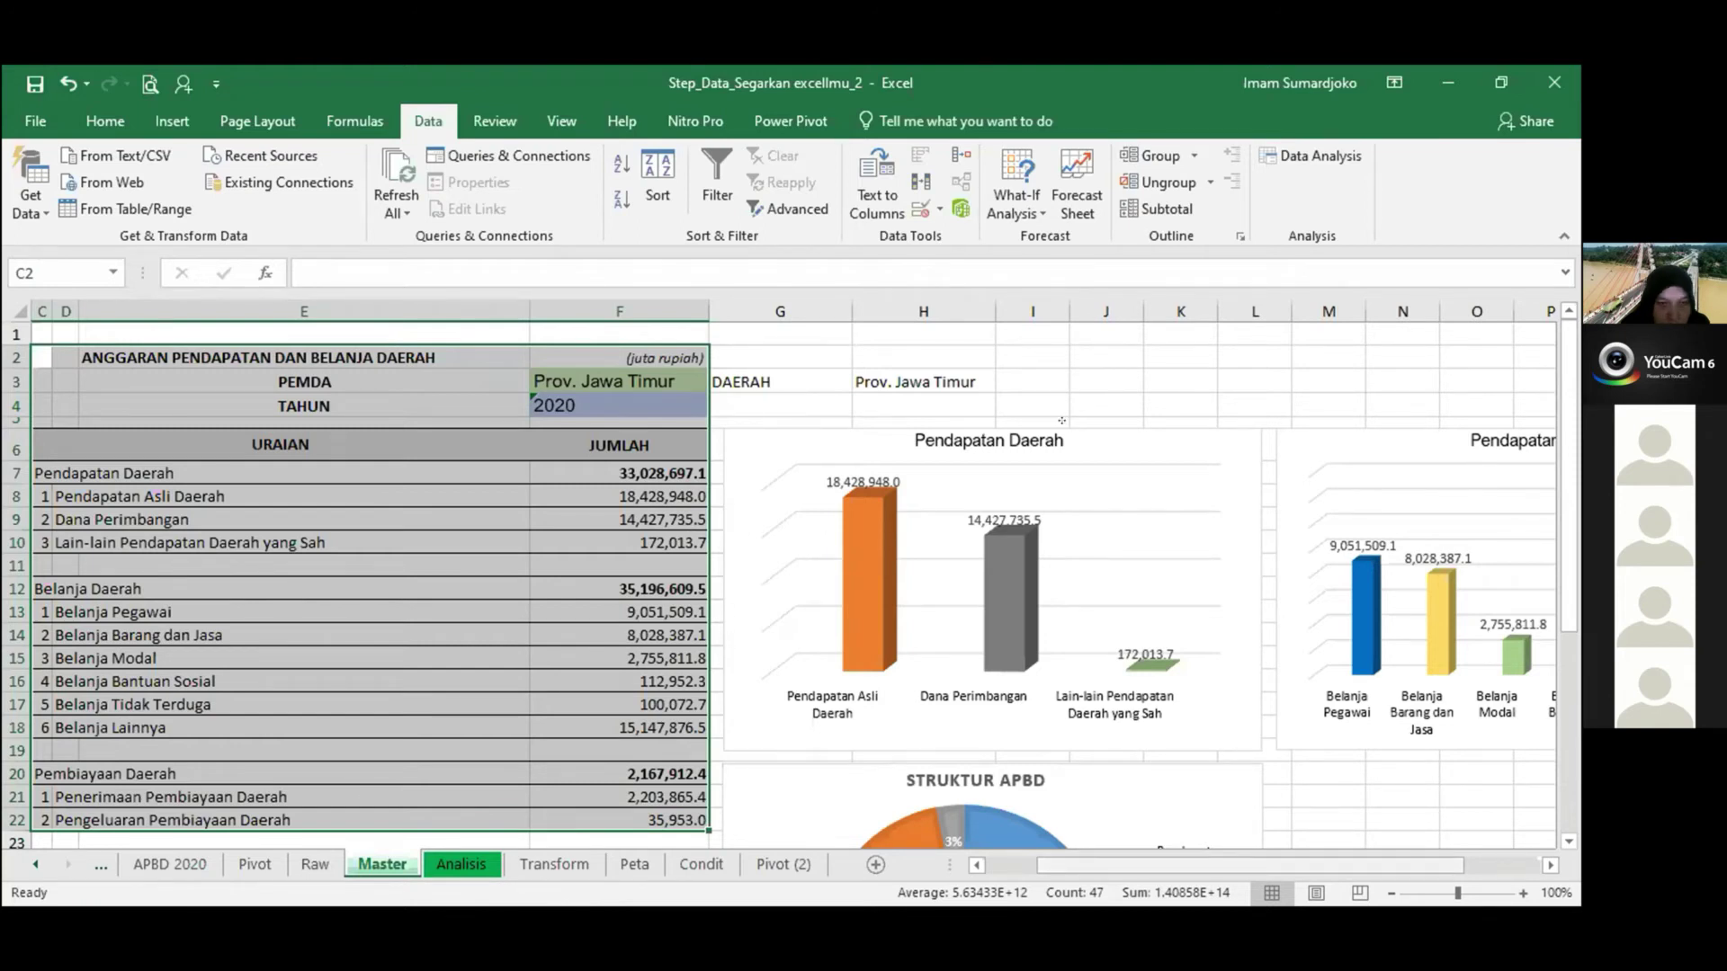
Select the Pendapatan Daerah chart and view it alongside the budget table from the NO column onward.
scroll(1062, 423, right, 1)
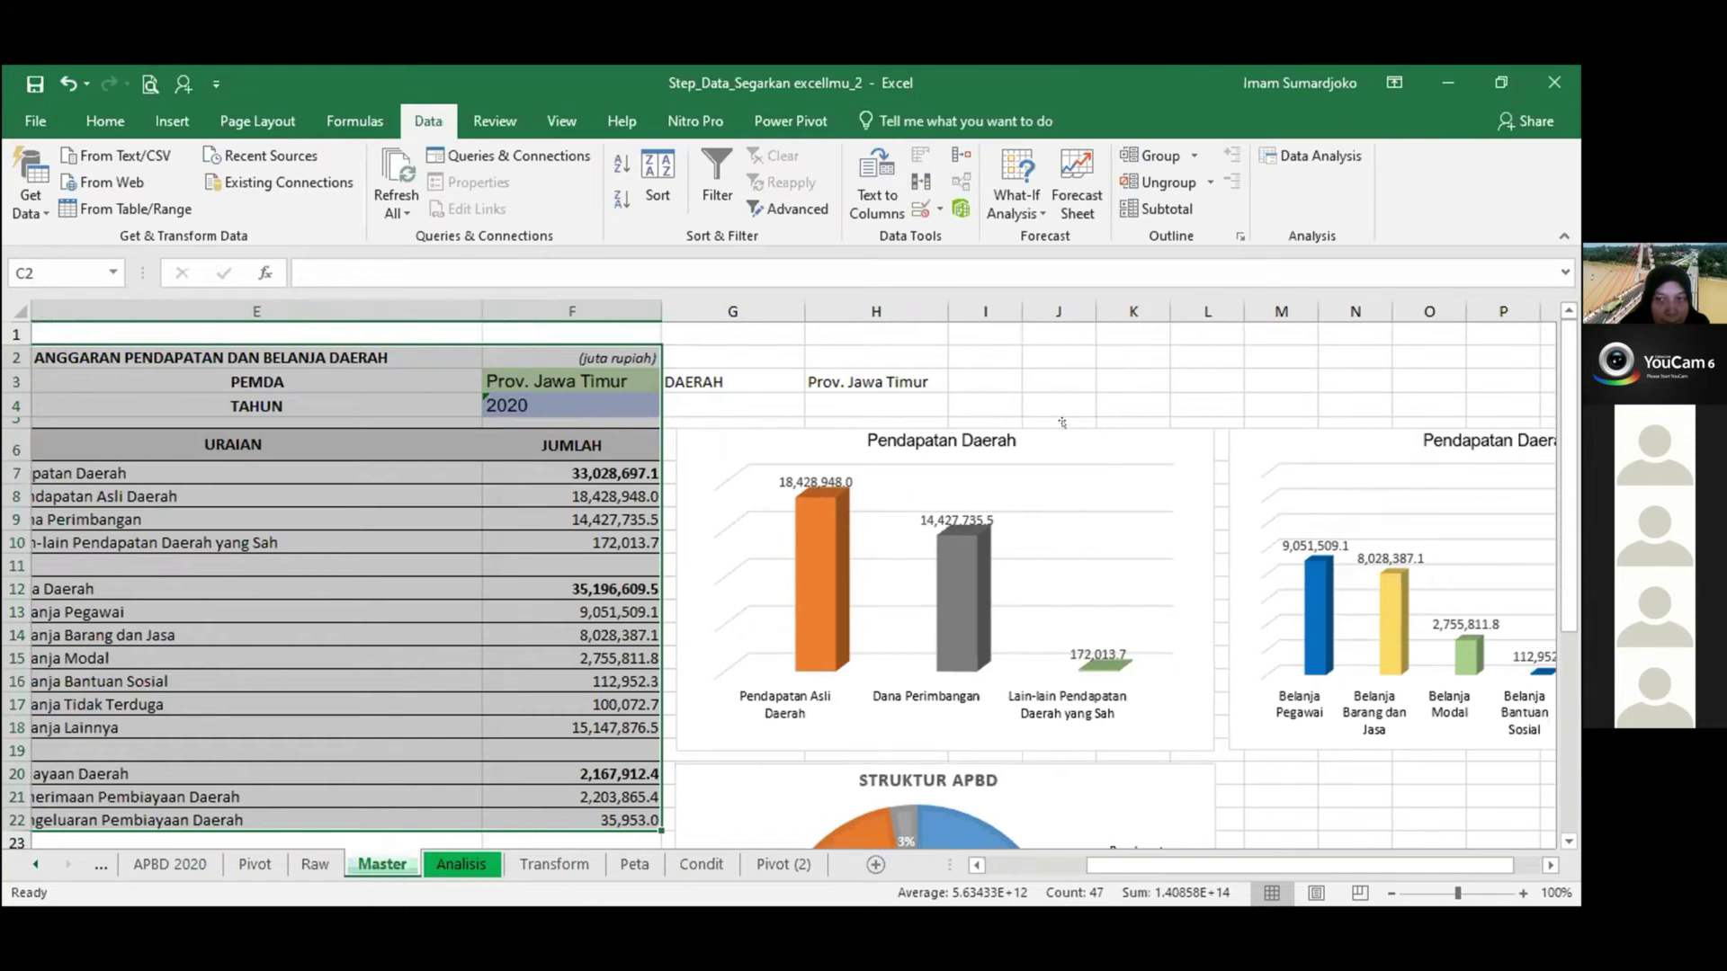
click(1069, 442)
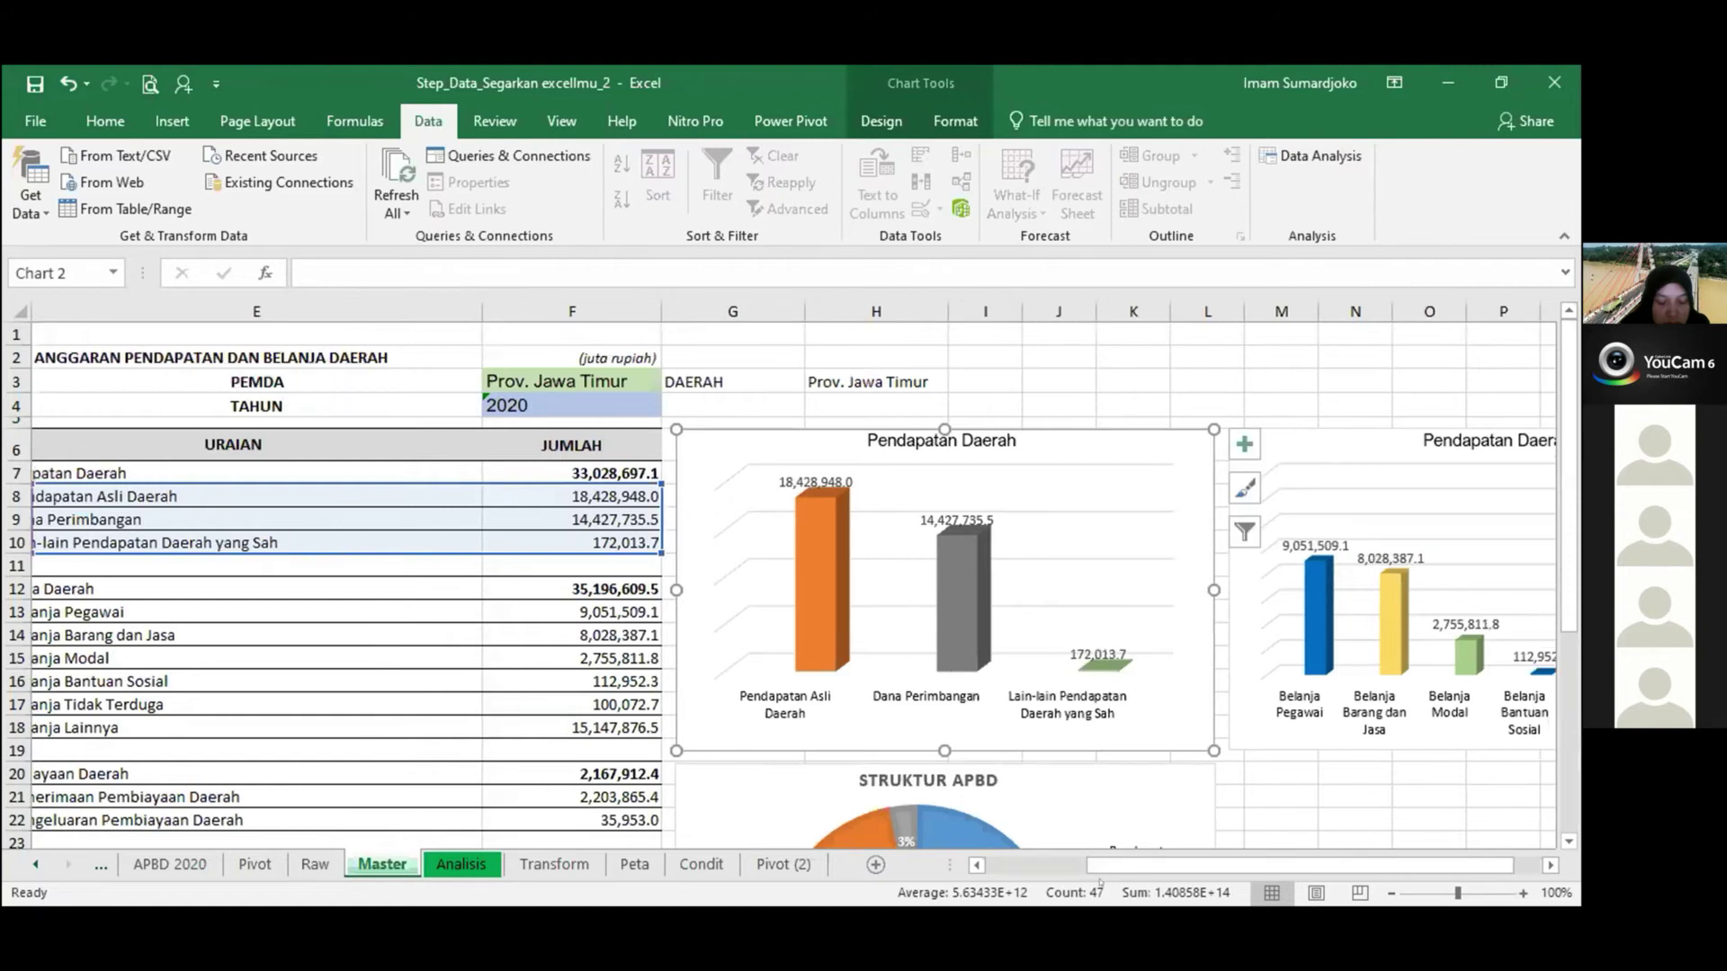
scroll(803, 702, left, 1)
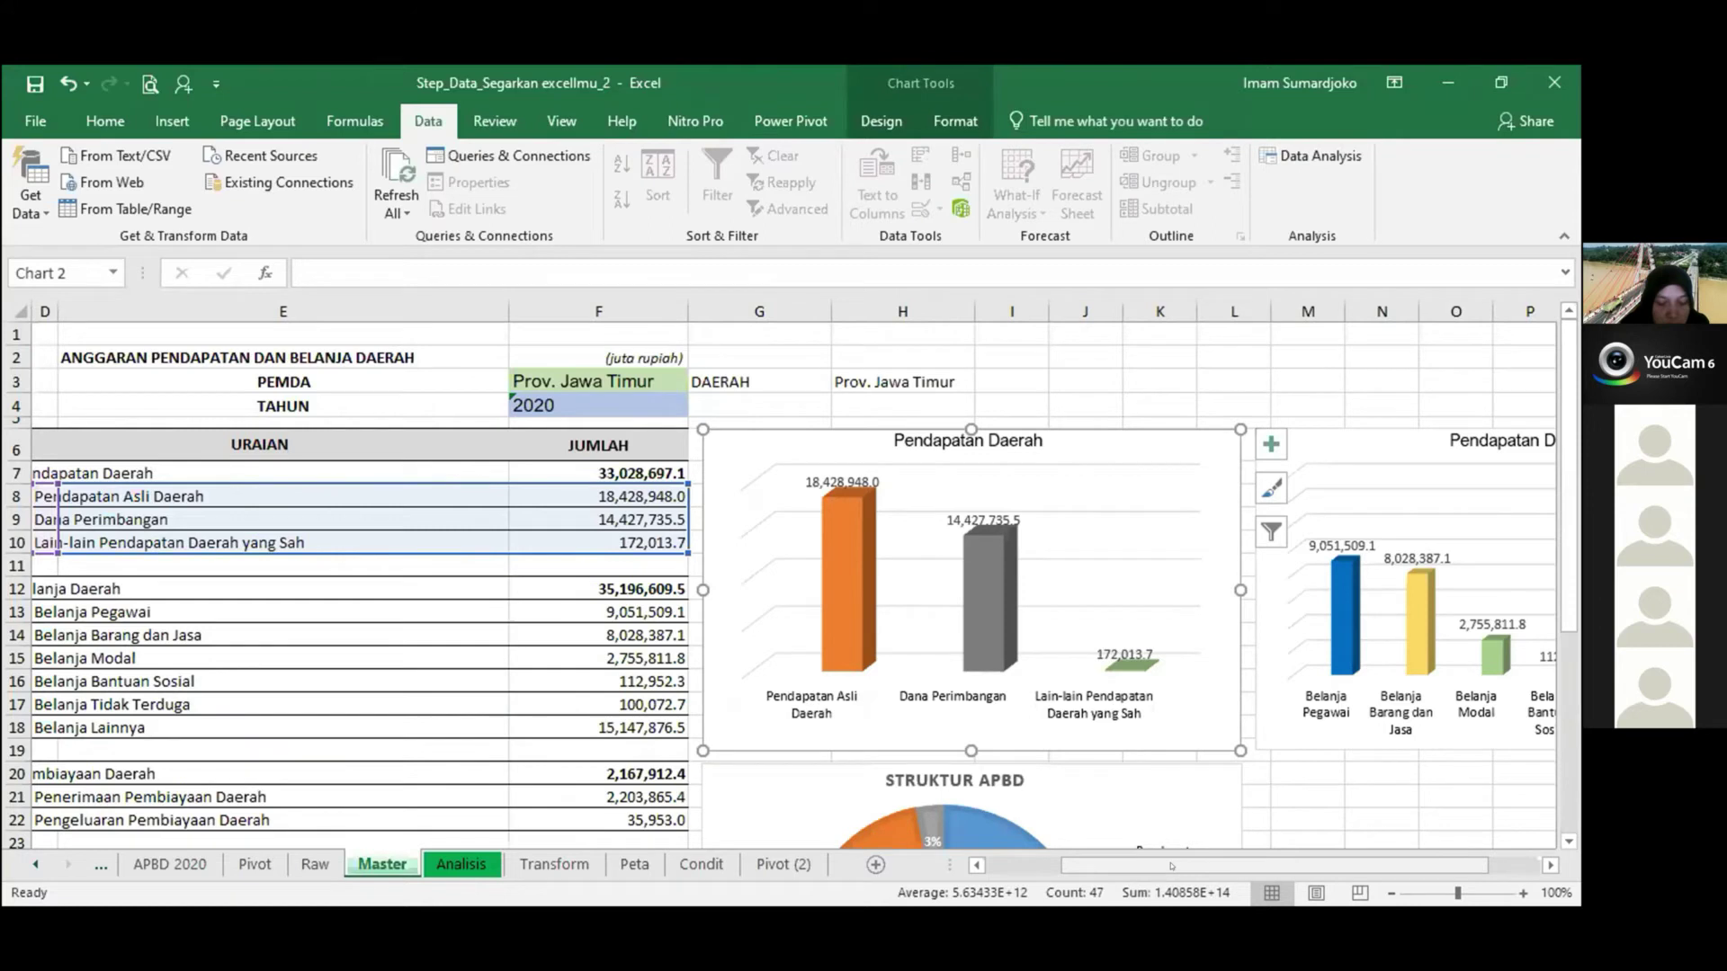
scroll(525, 699, left, 3)
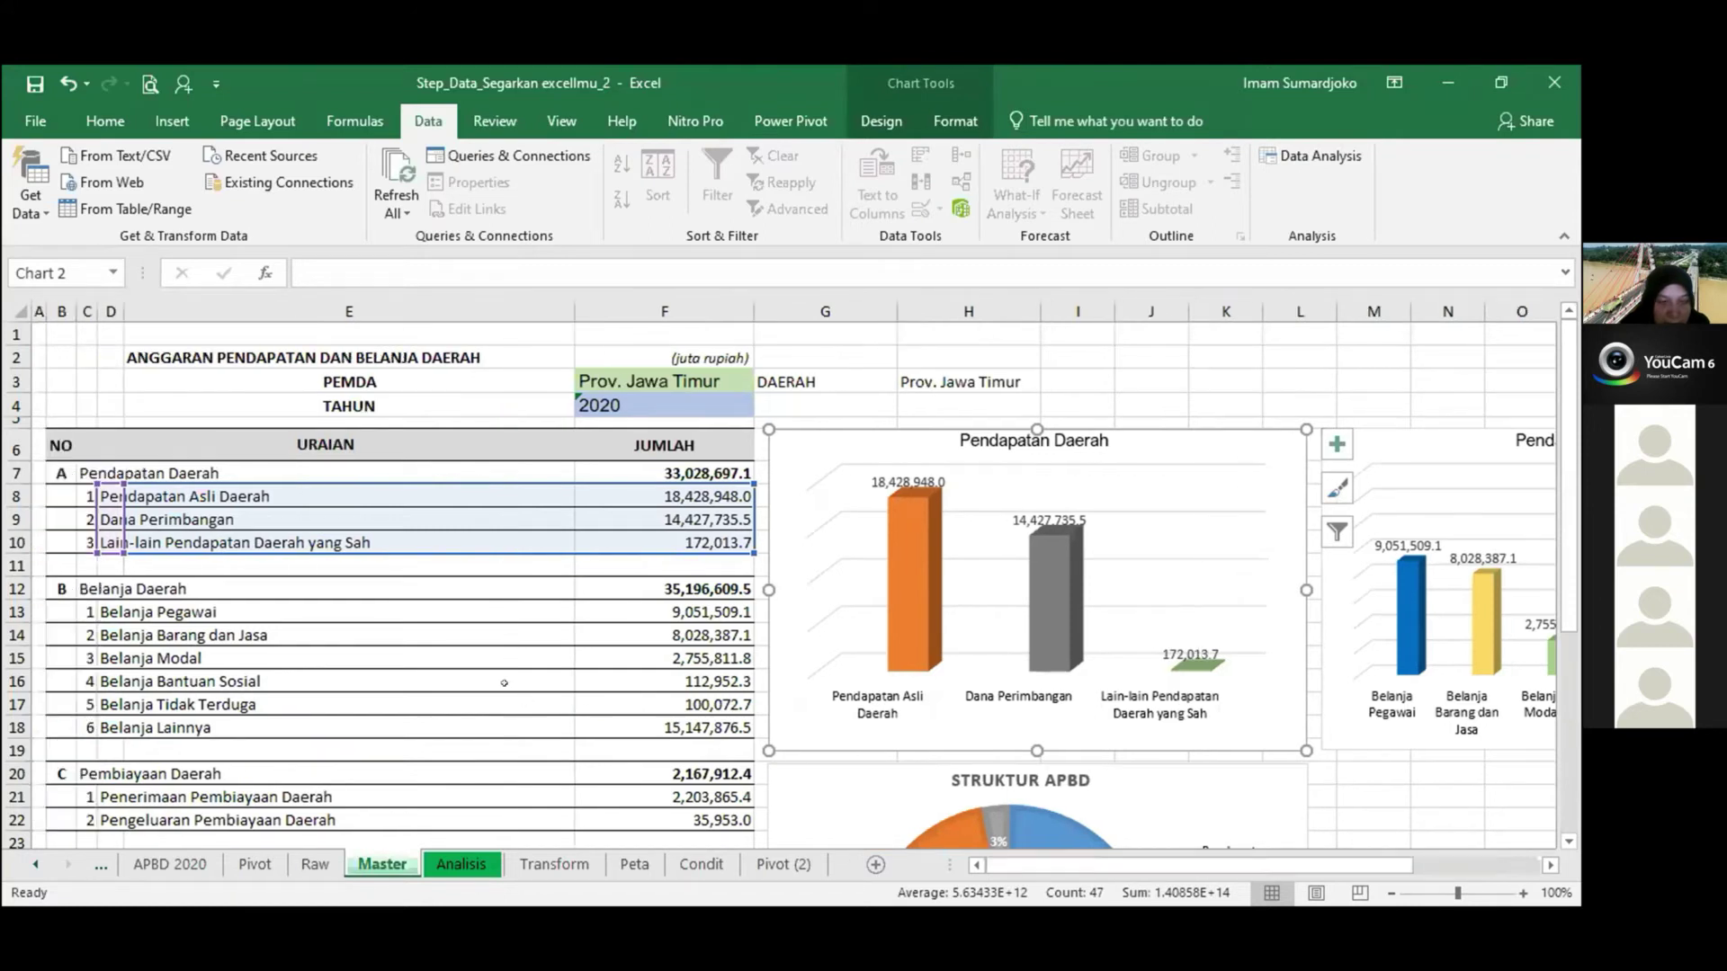
Select the three Pendapatan Daerah items with their amounts, D8:F10, as the source data for a new chart.
click(503, 699)
click(108, 494)
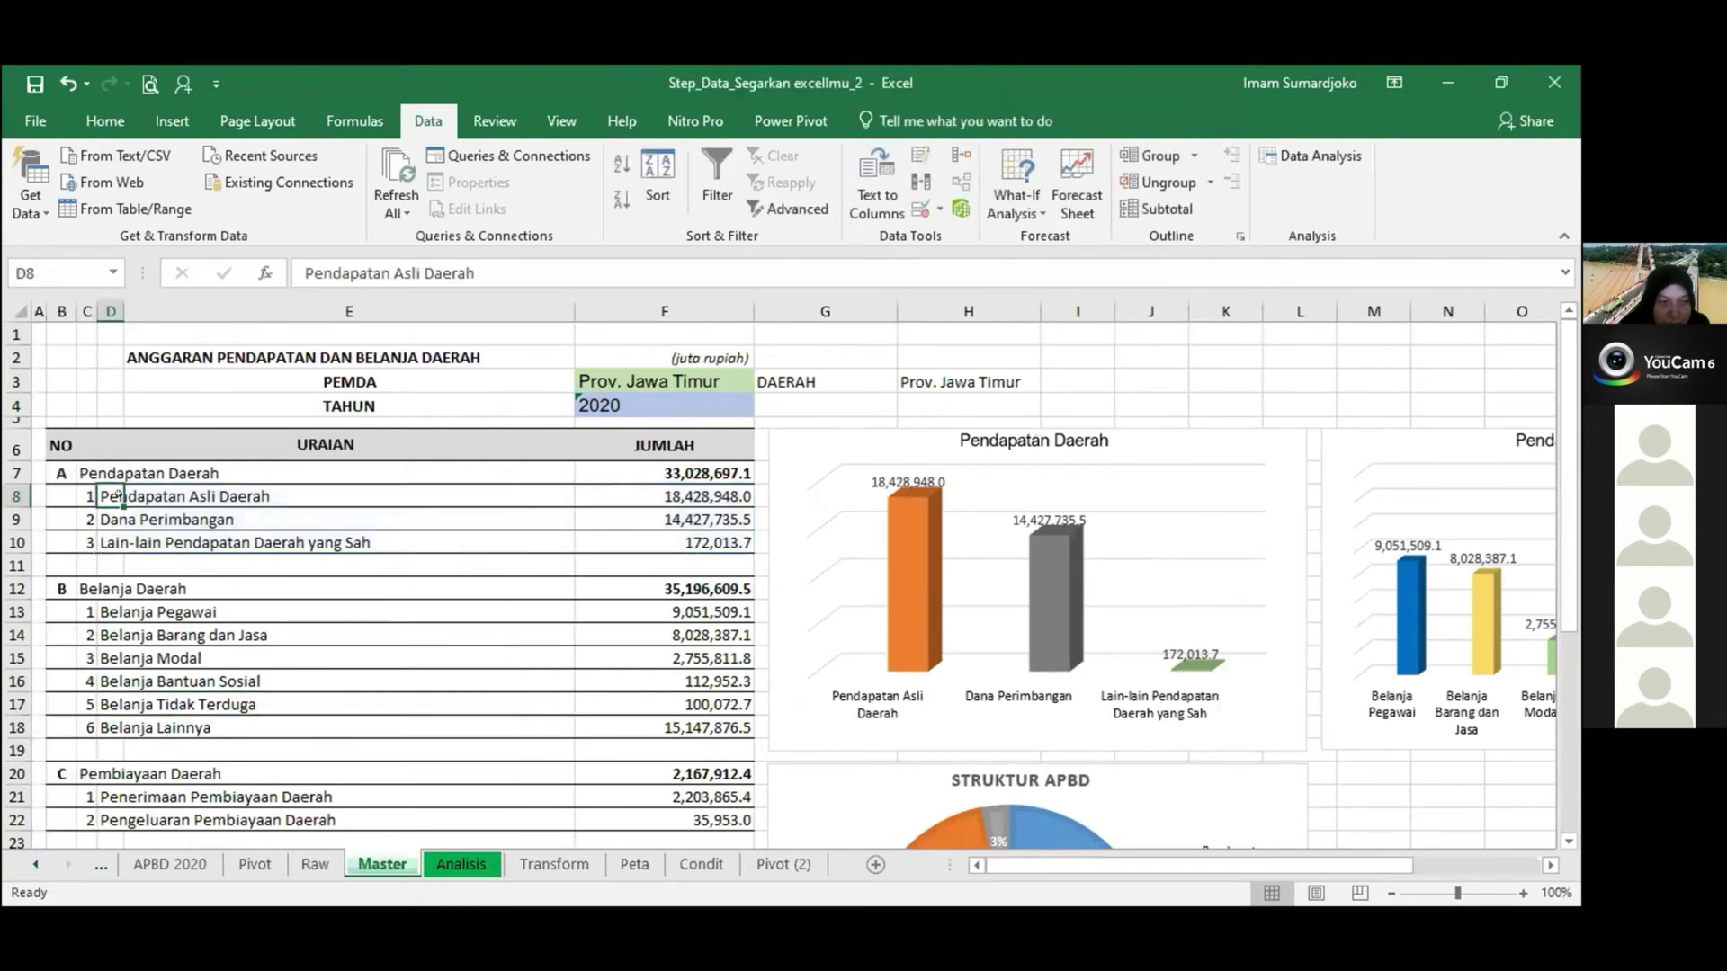
shift+click(616, 550)
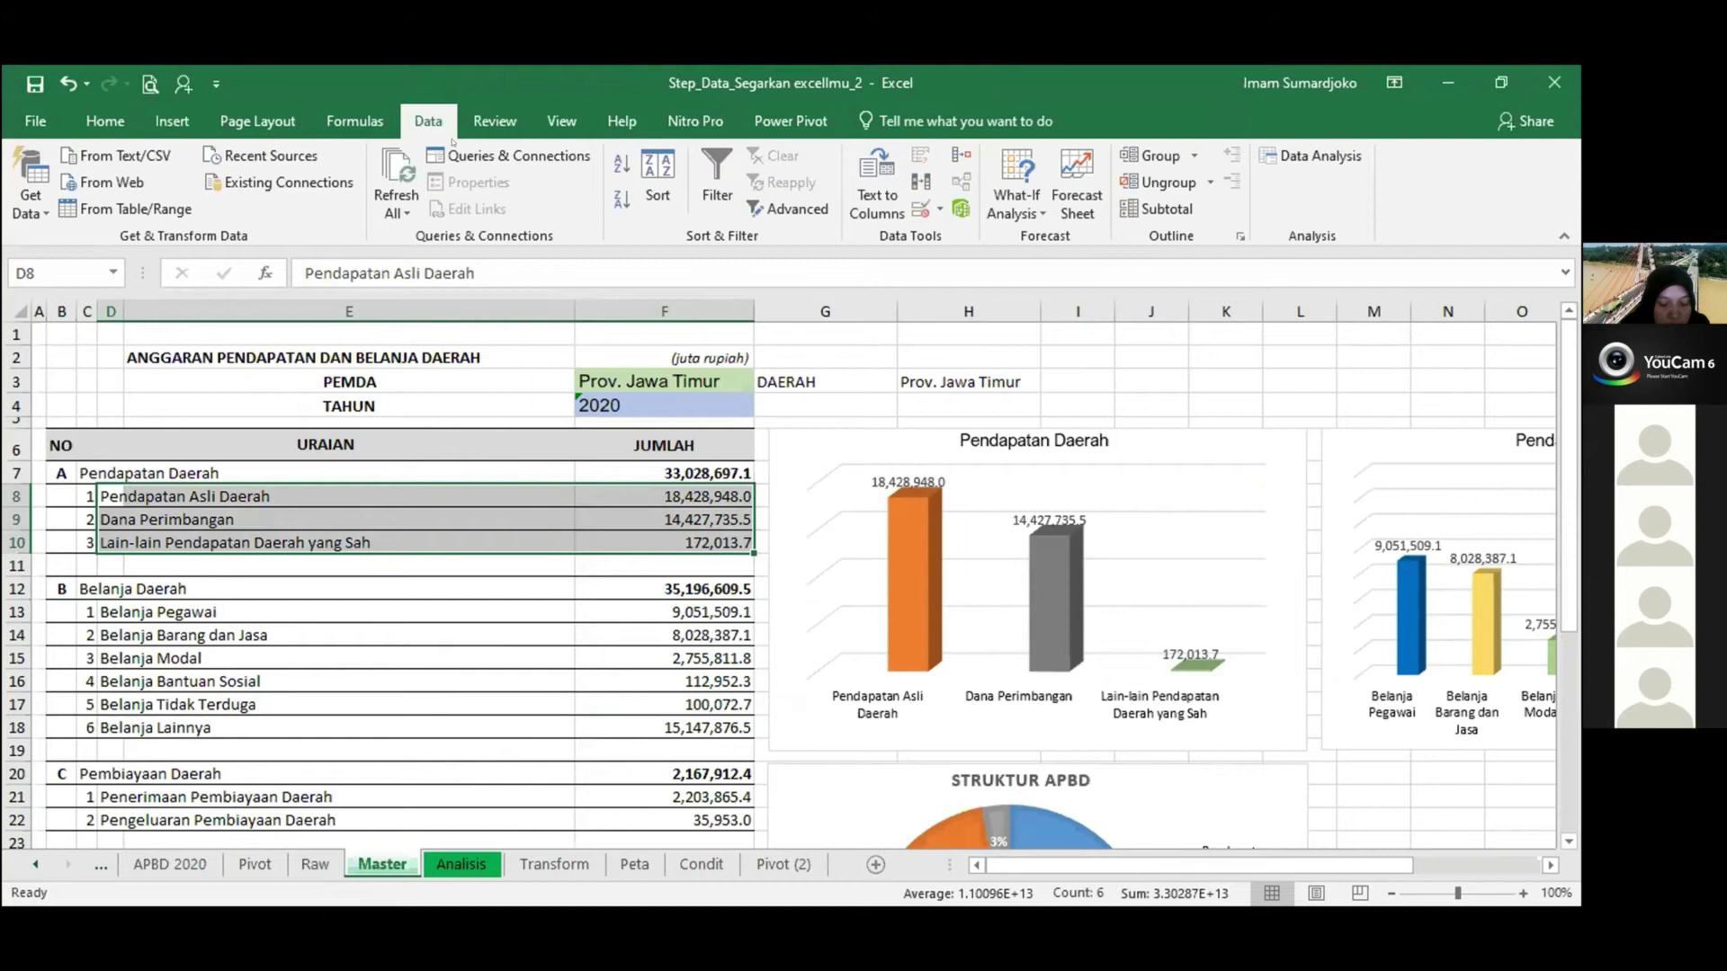
key(alt+Tab)
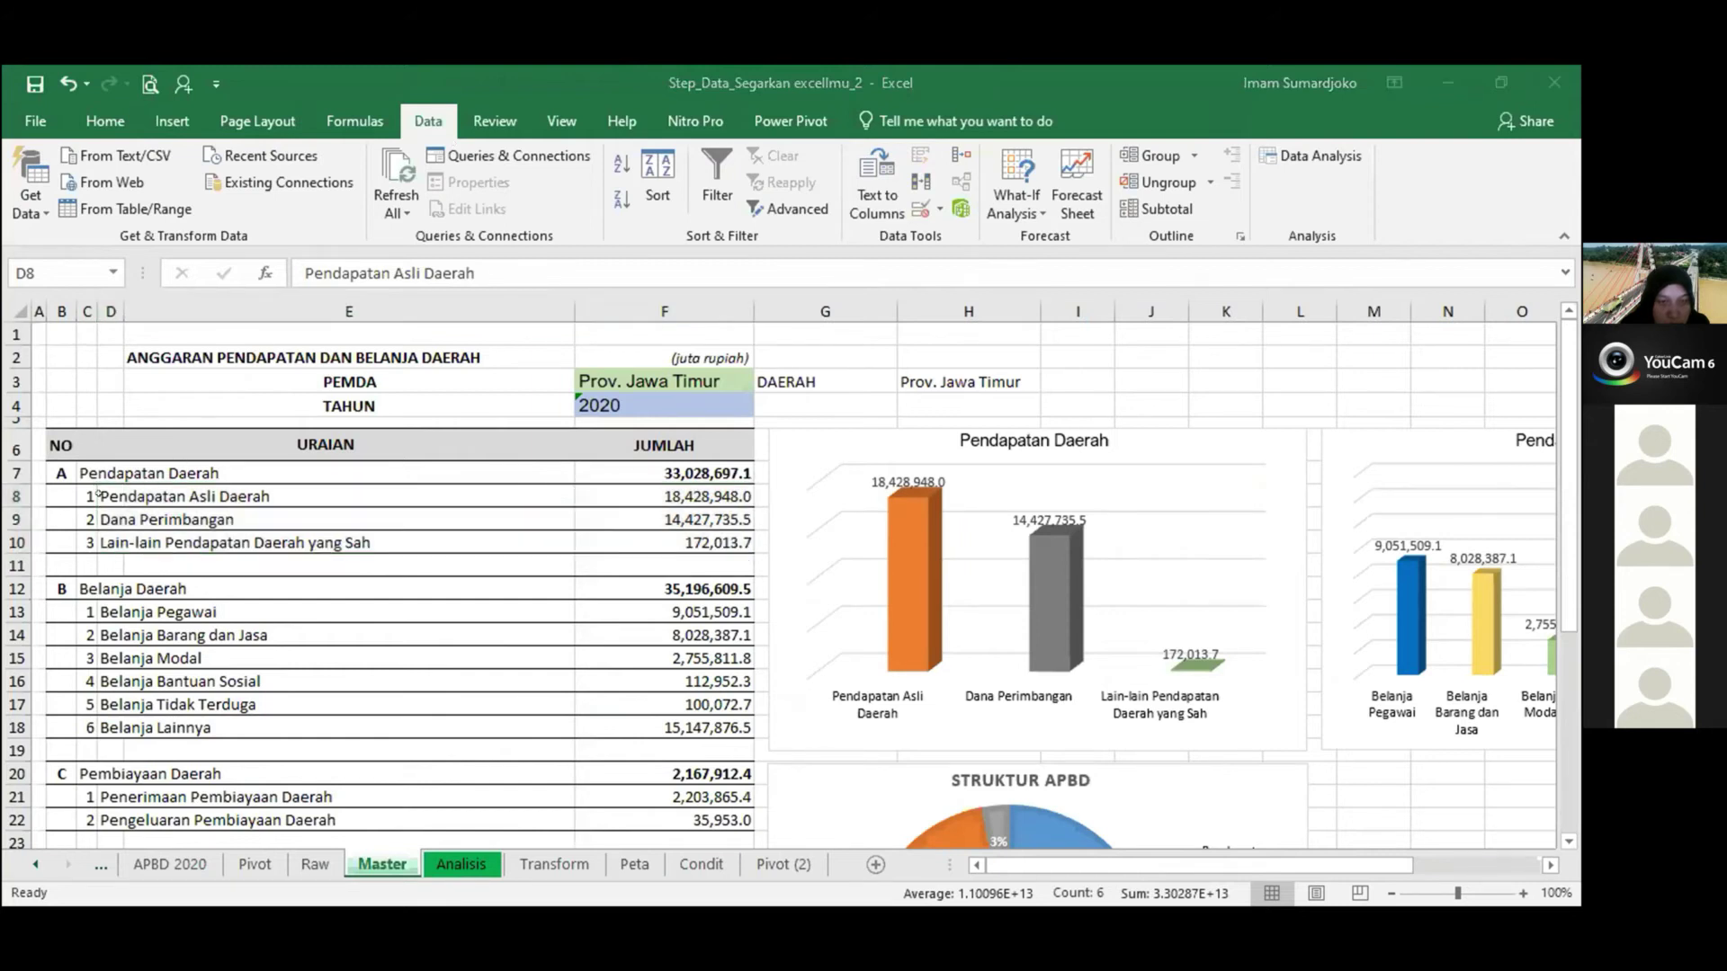
click(416, 126)
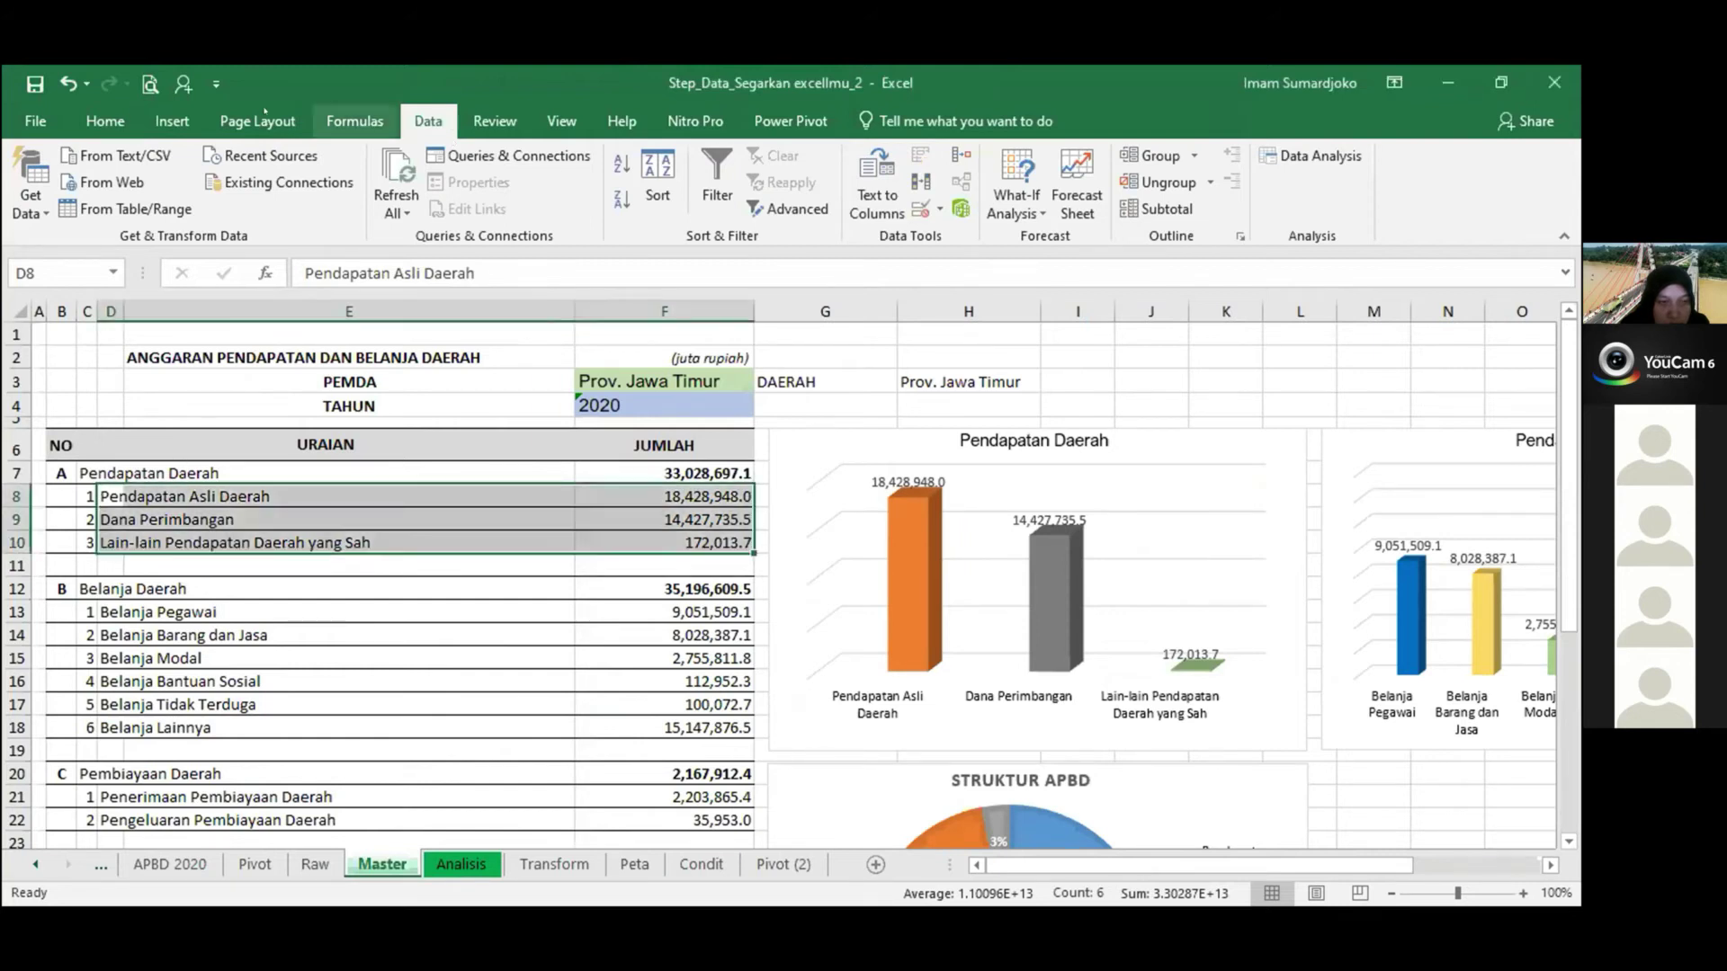
Open the recommended charts for the selected range and move the Insert Chart dialog clear of the budget table.
click(170, 121)
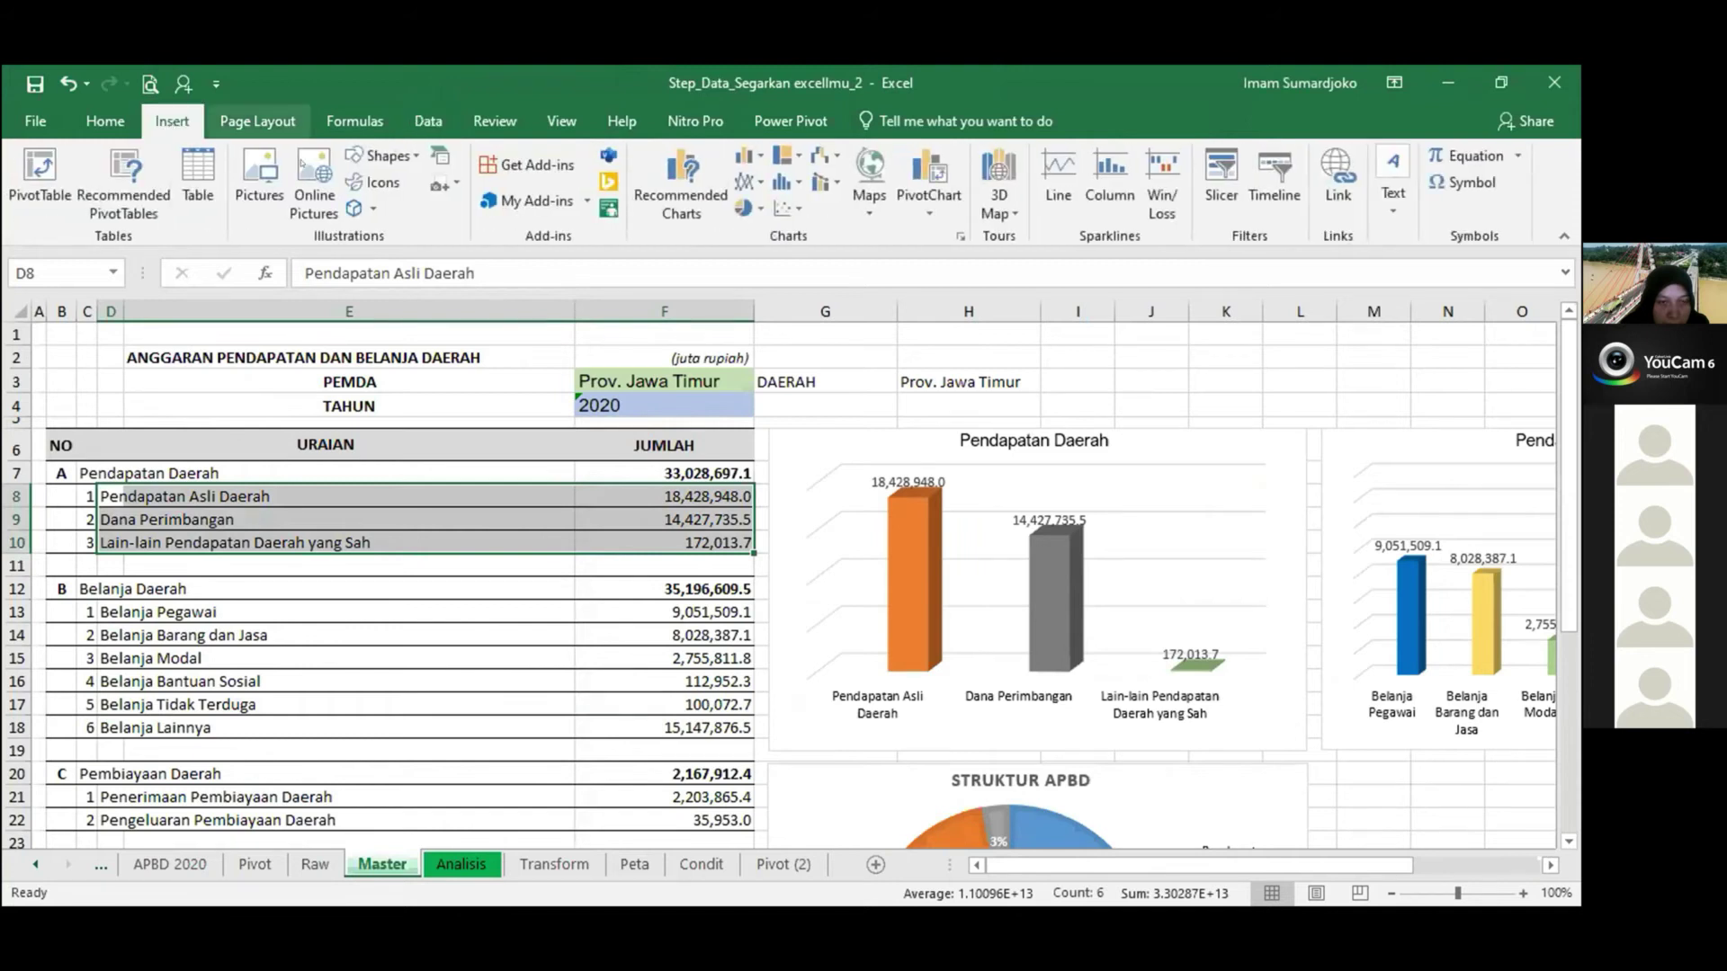
click(746, 153)
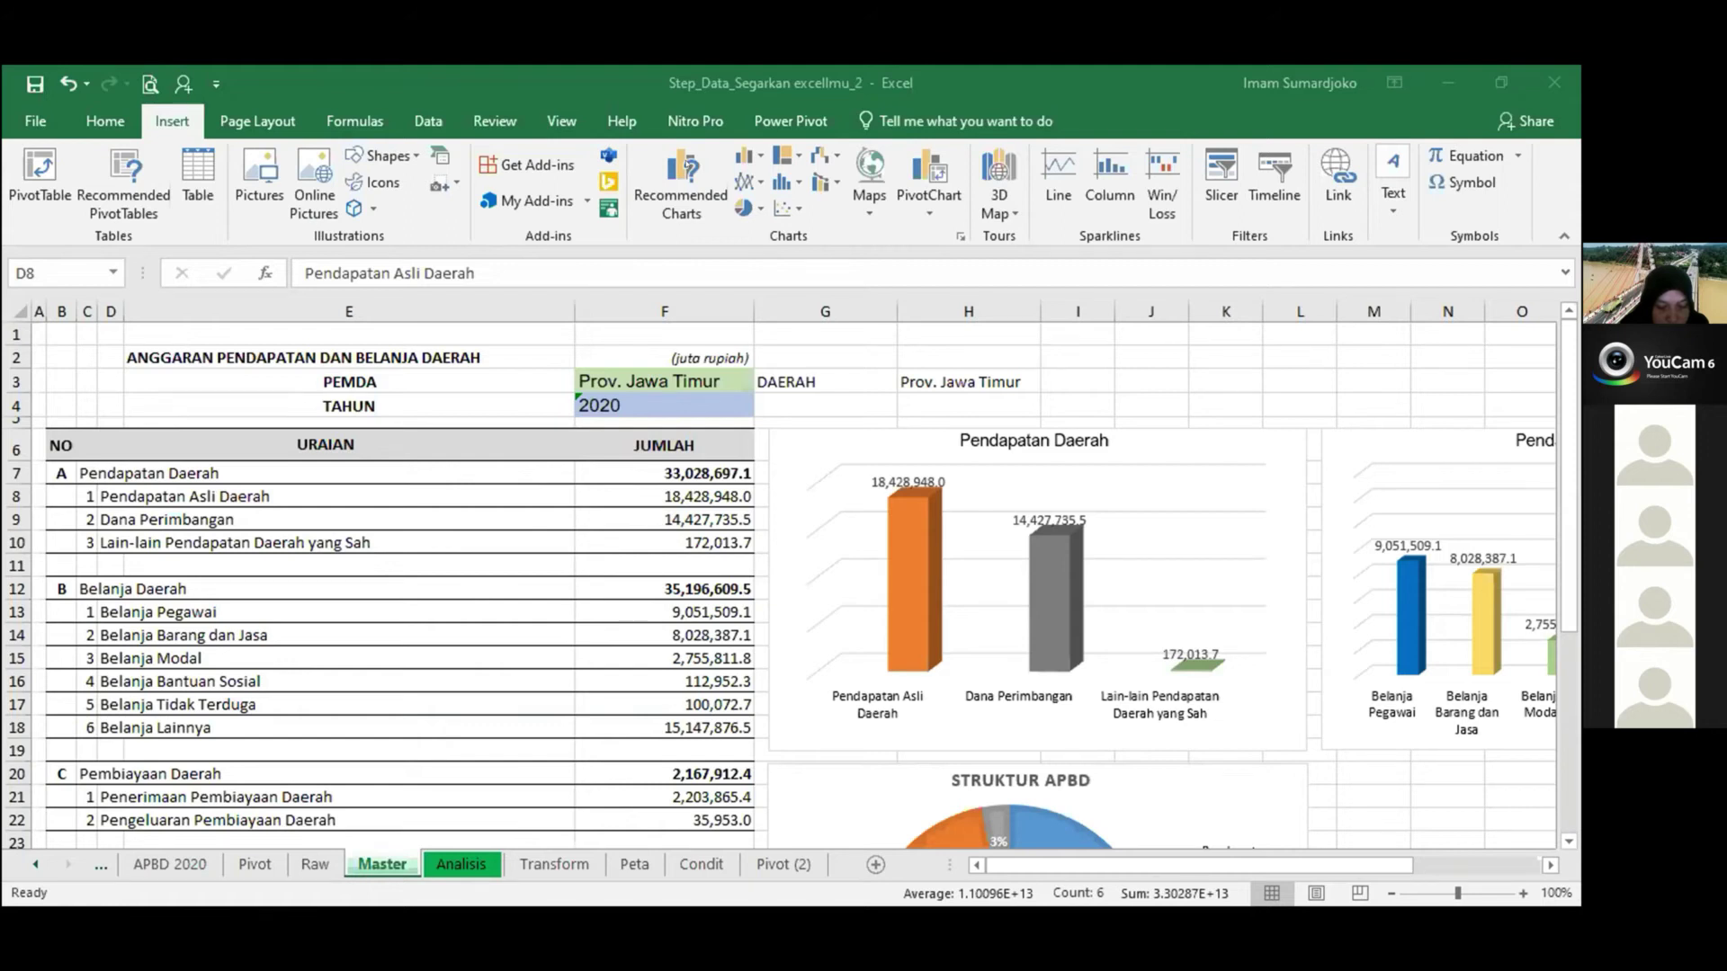
click(689, 165)
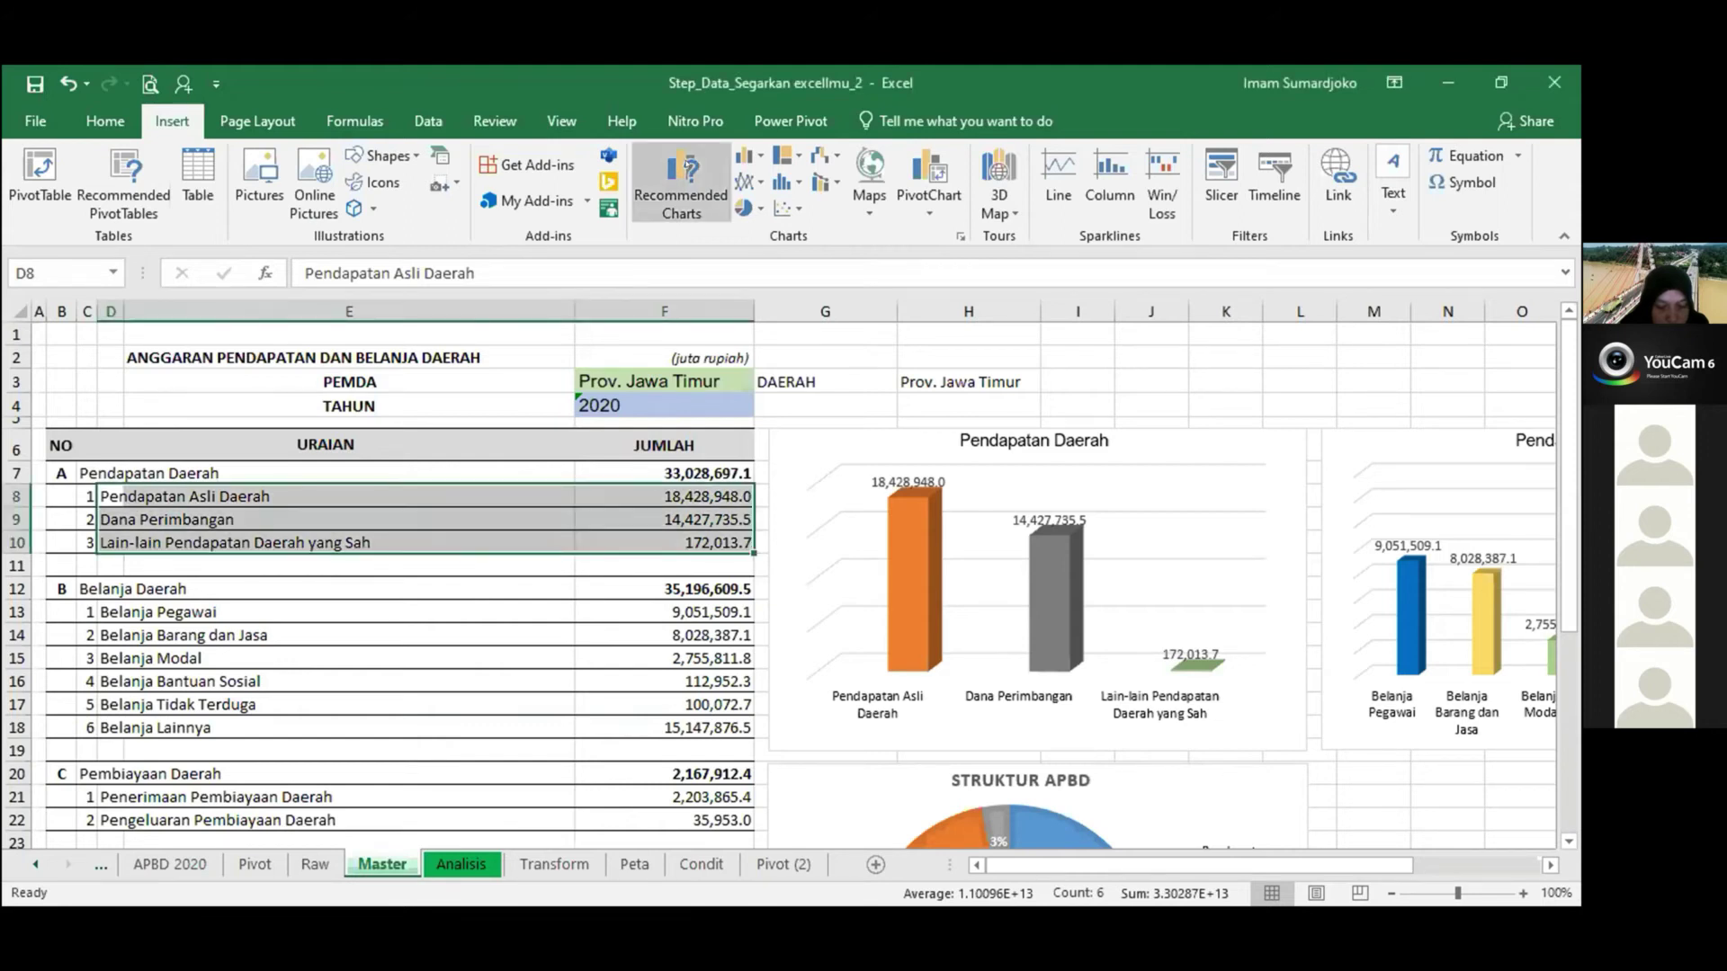
click(690, 183)
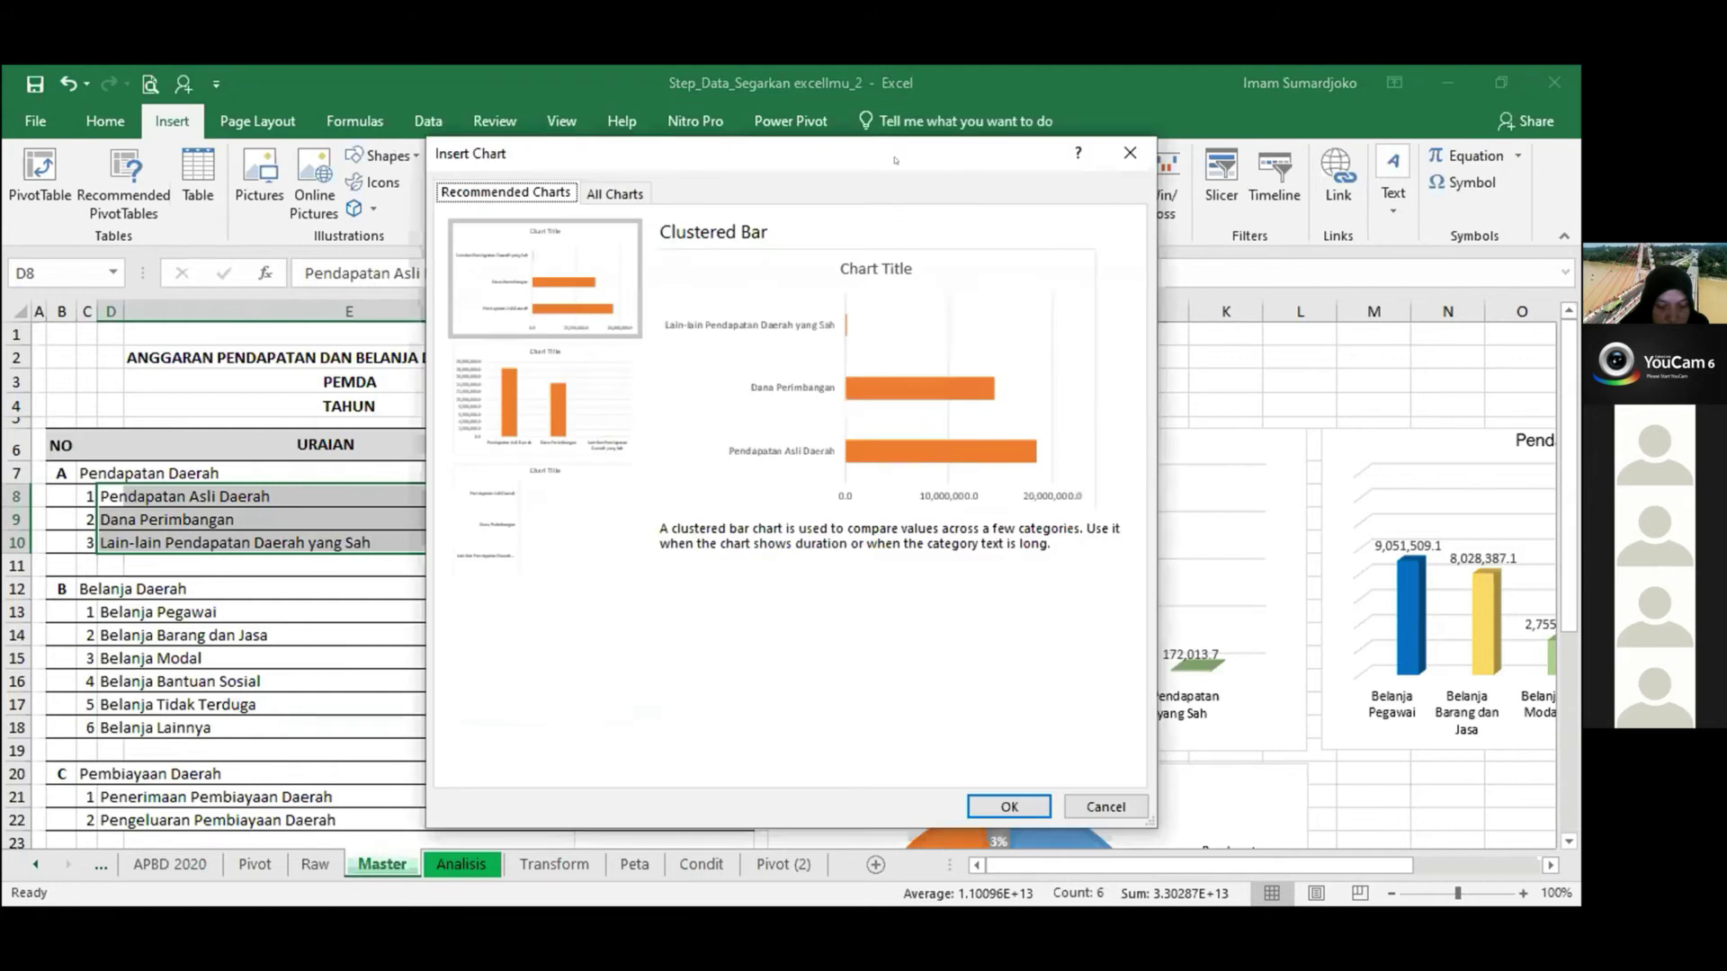
drag(895, 160, 913, 182)
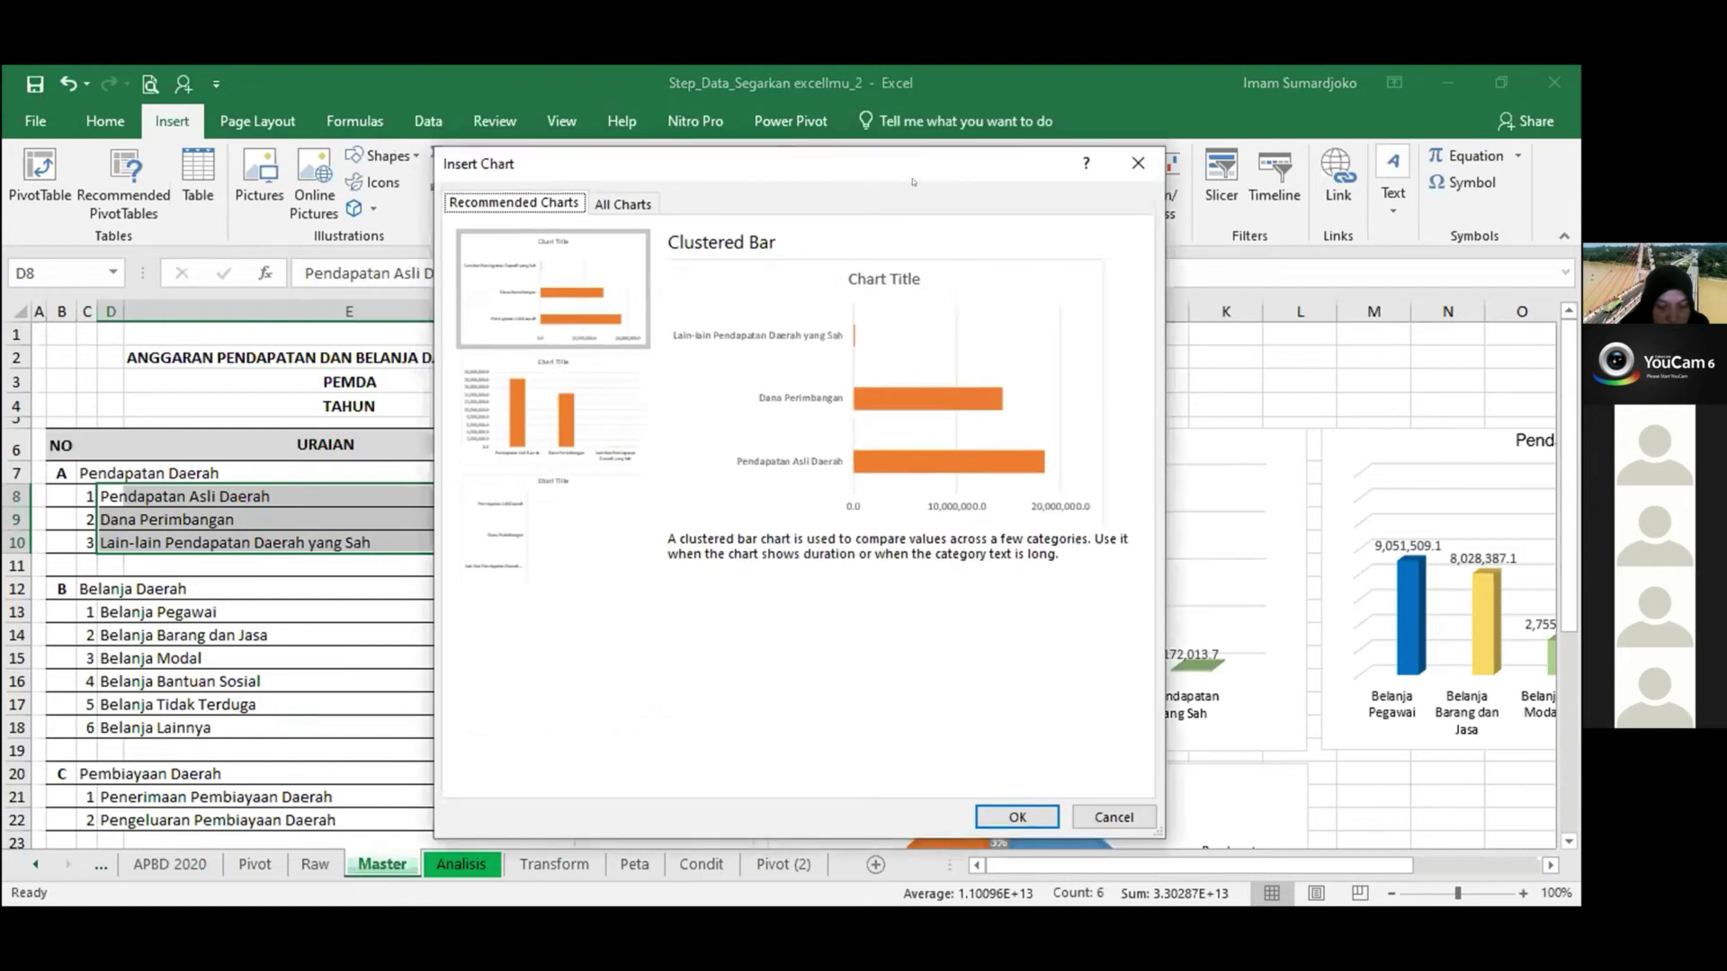
drag(913, 181, 1206, 336)
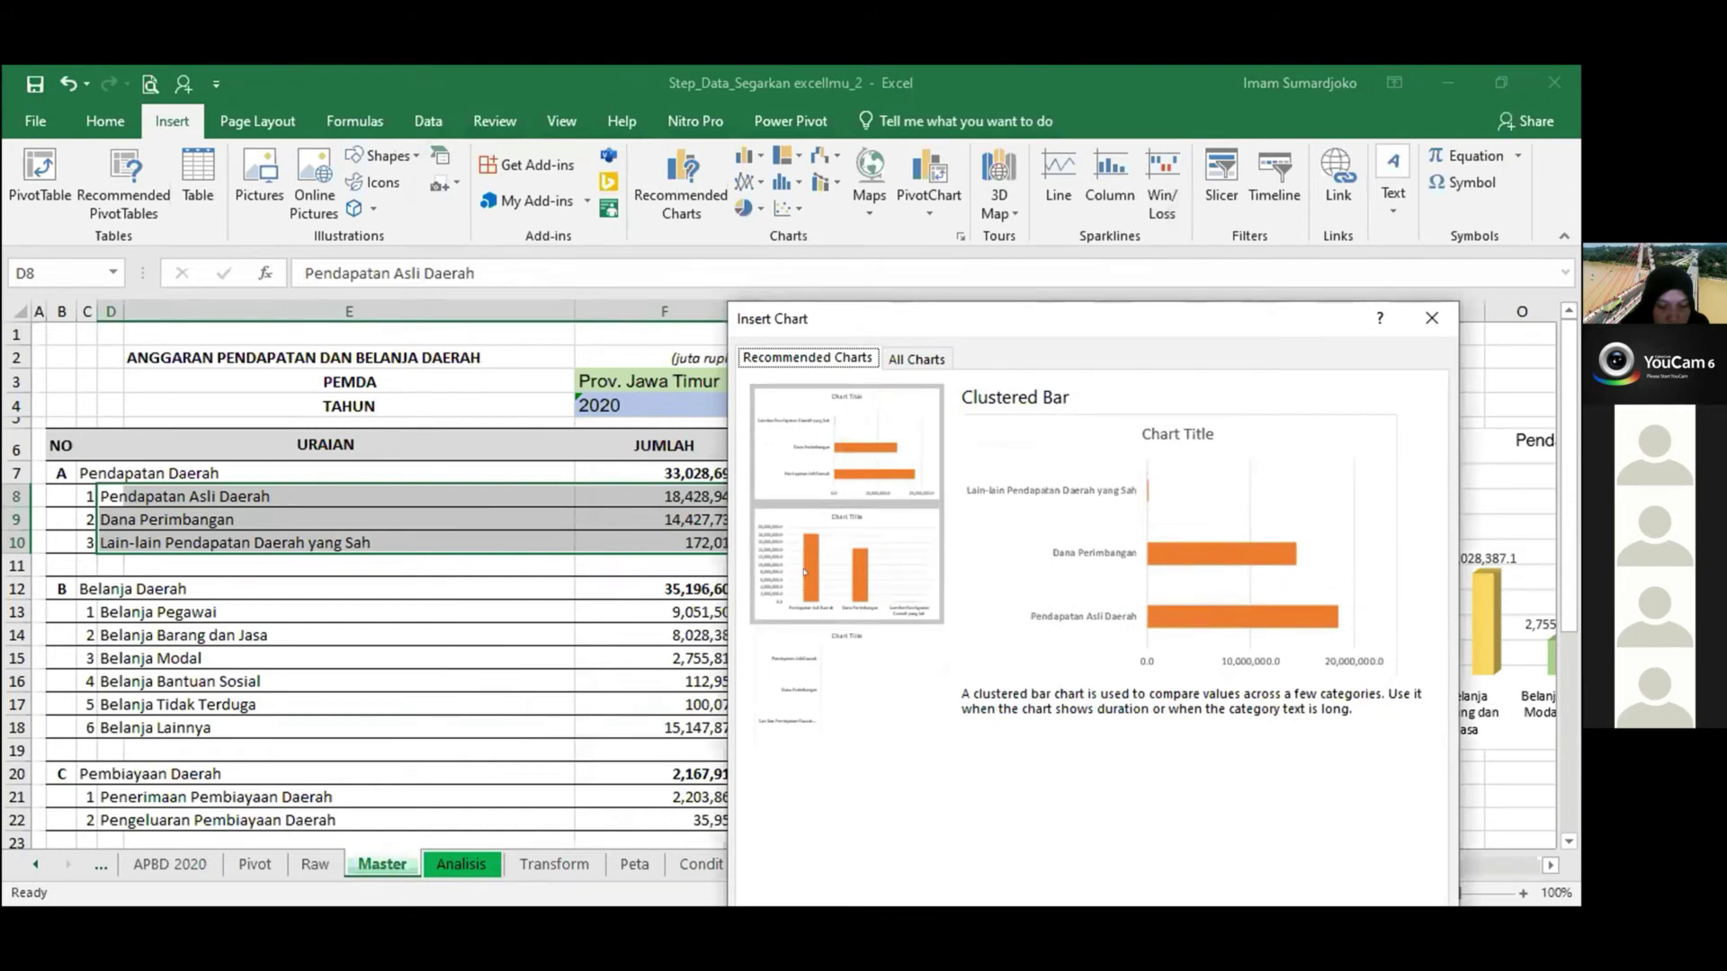
Compare the column chart subtypes and insert a 3-D Clustered Column chart with the three income items as categories.
click(909, 360)
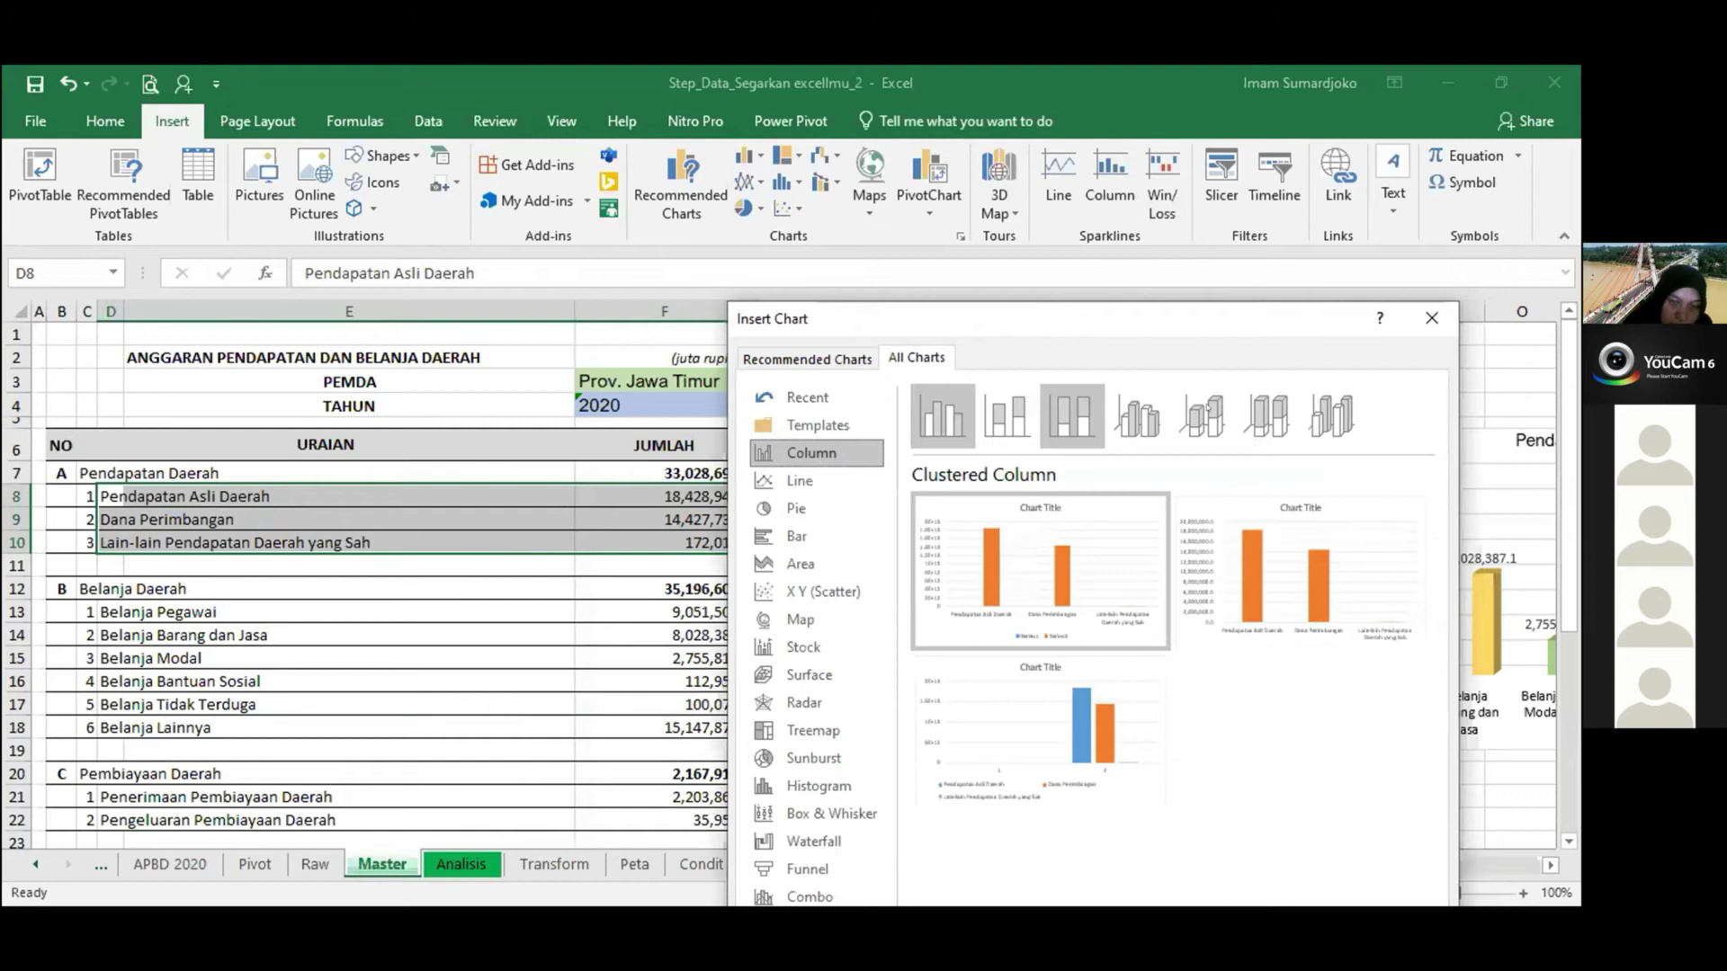
click(1150, 419)
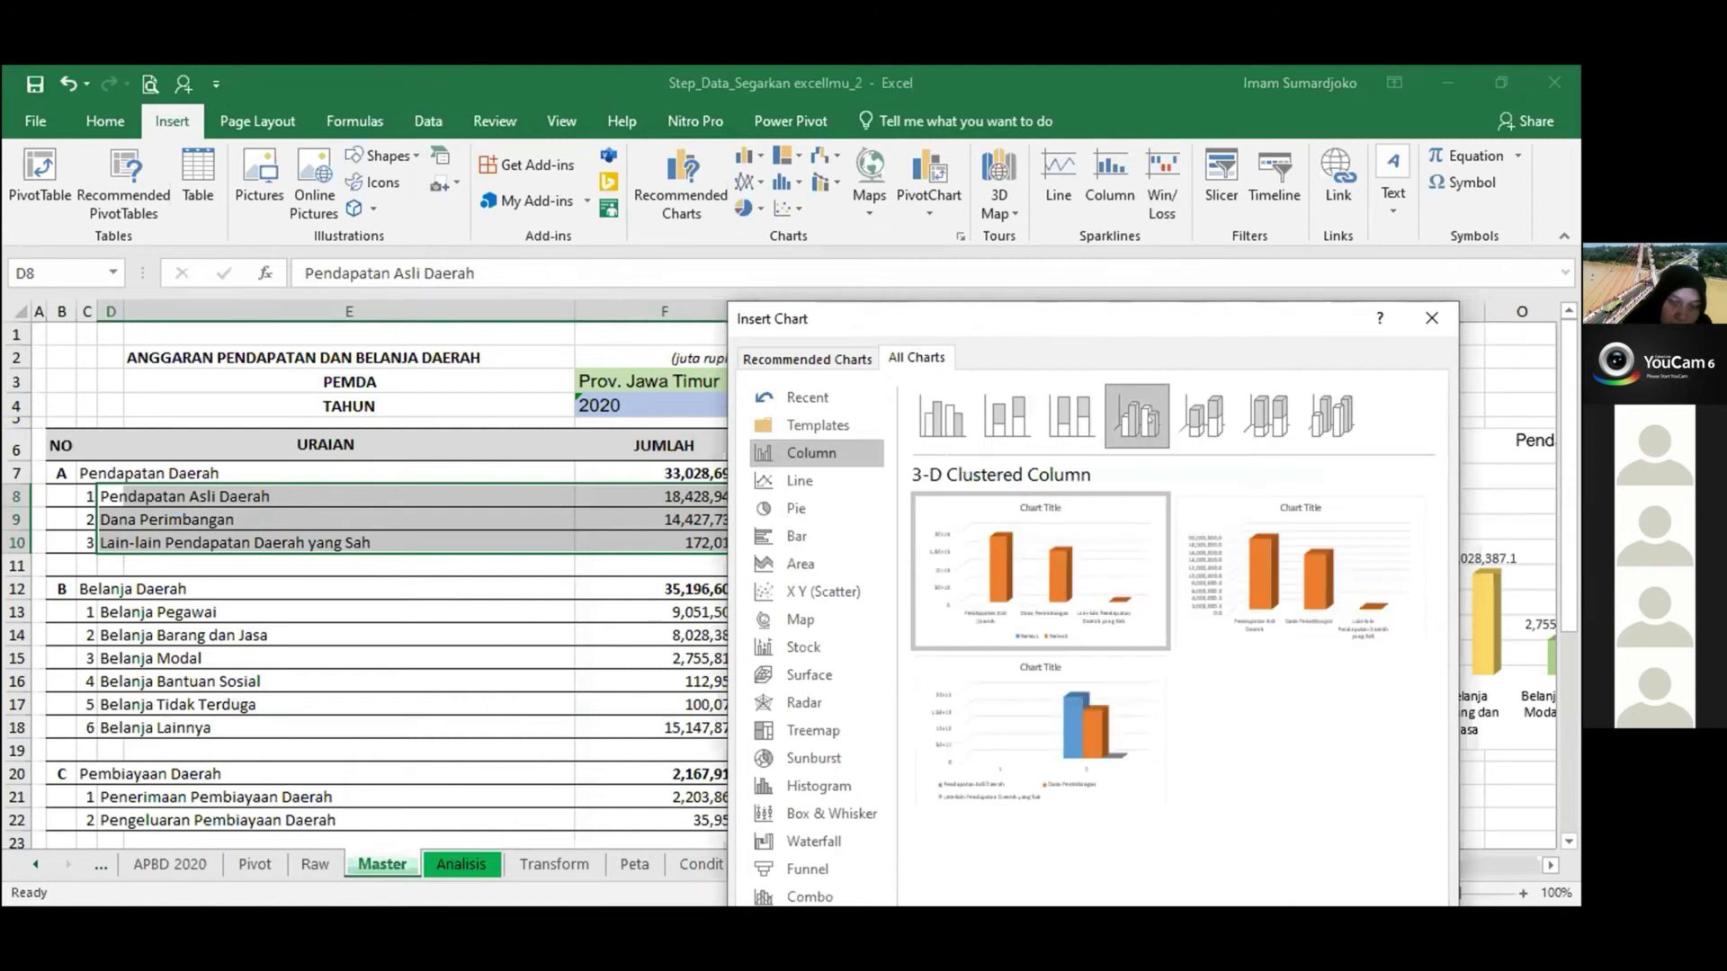
click(1070, 416)
click(1007, 416)
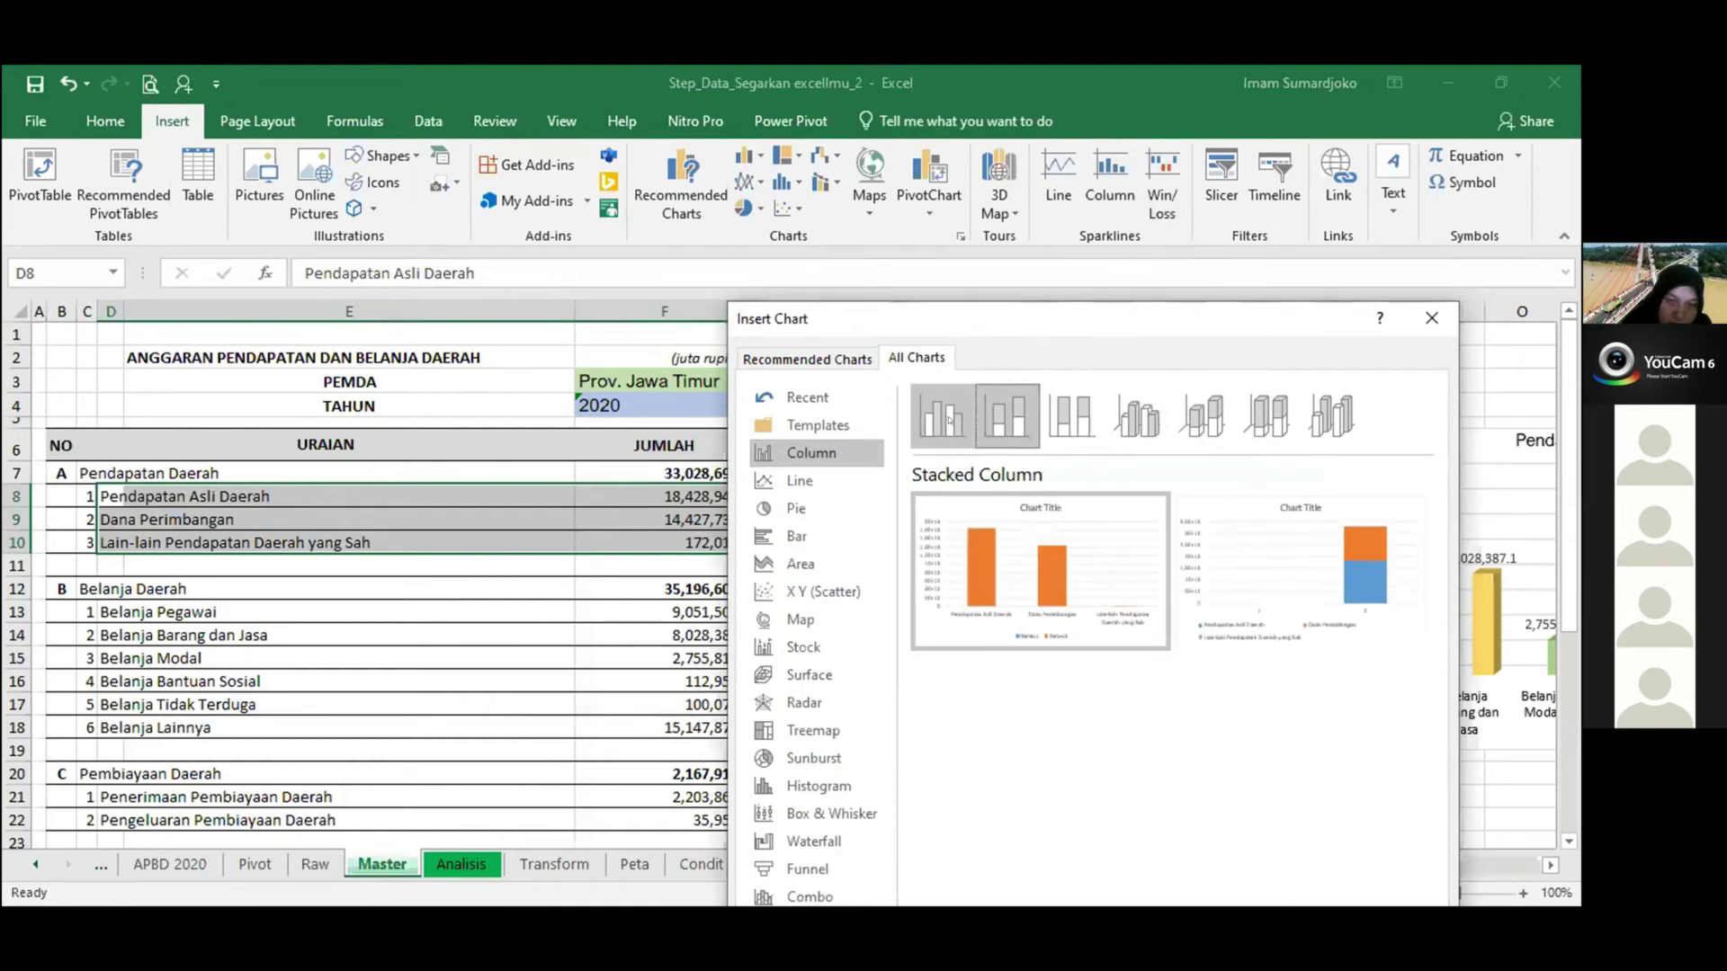
click(949, 419)
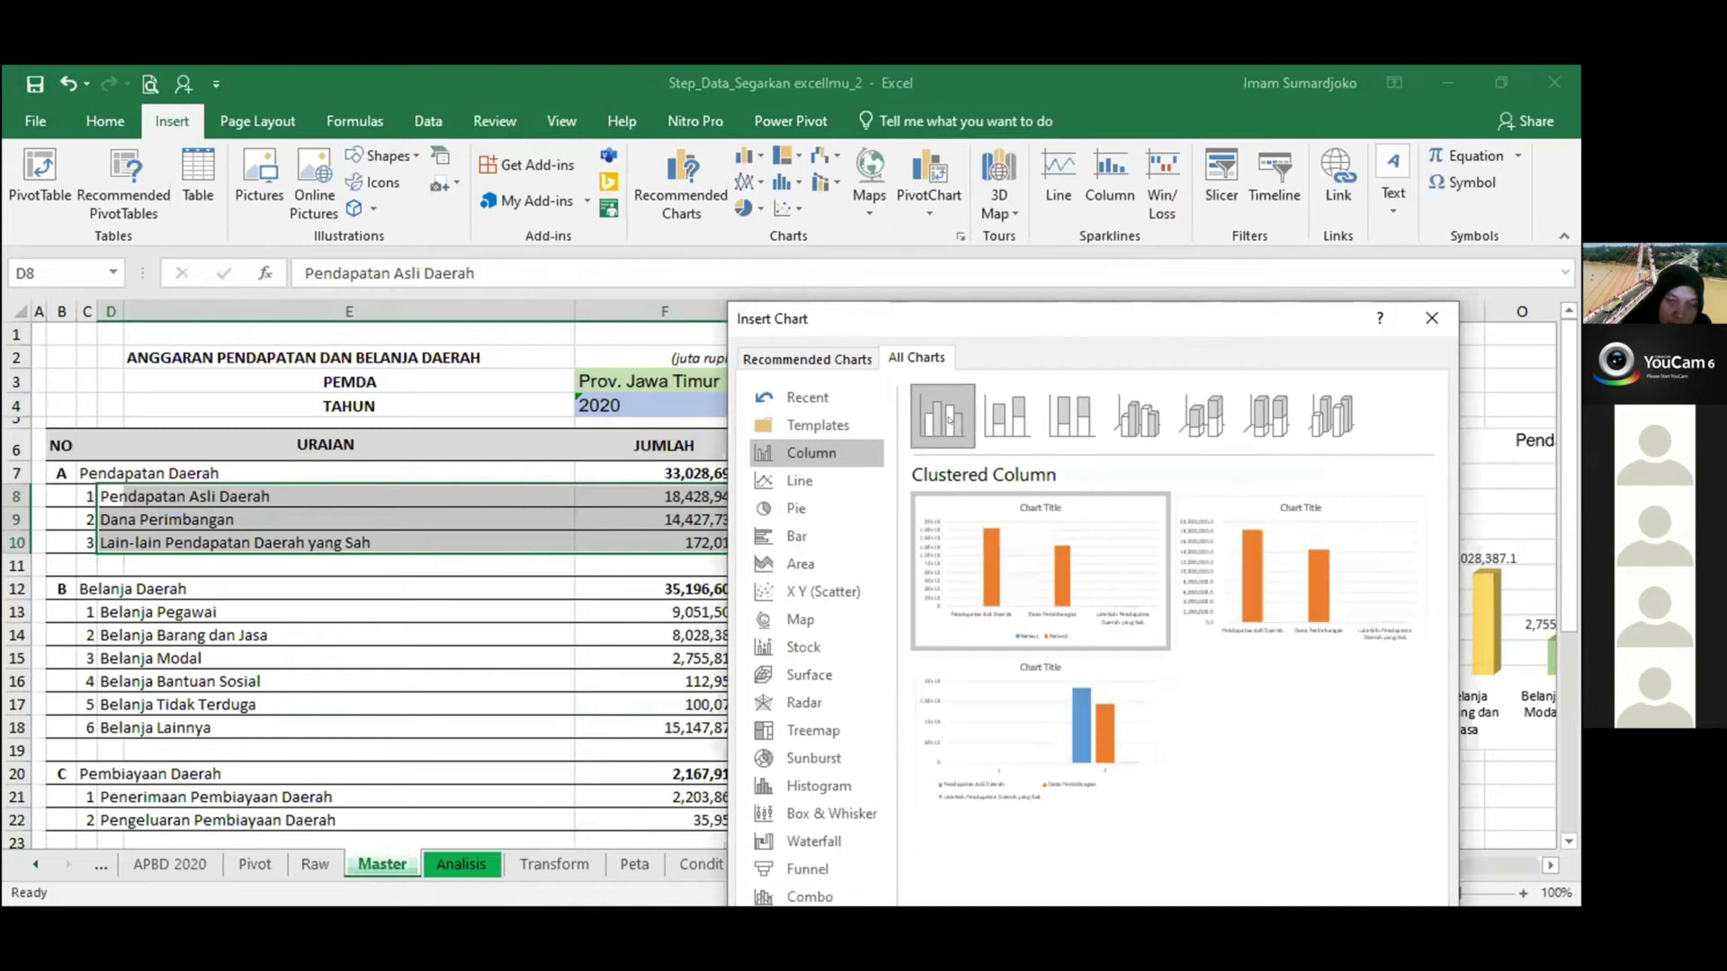
click(1137, 420)
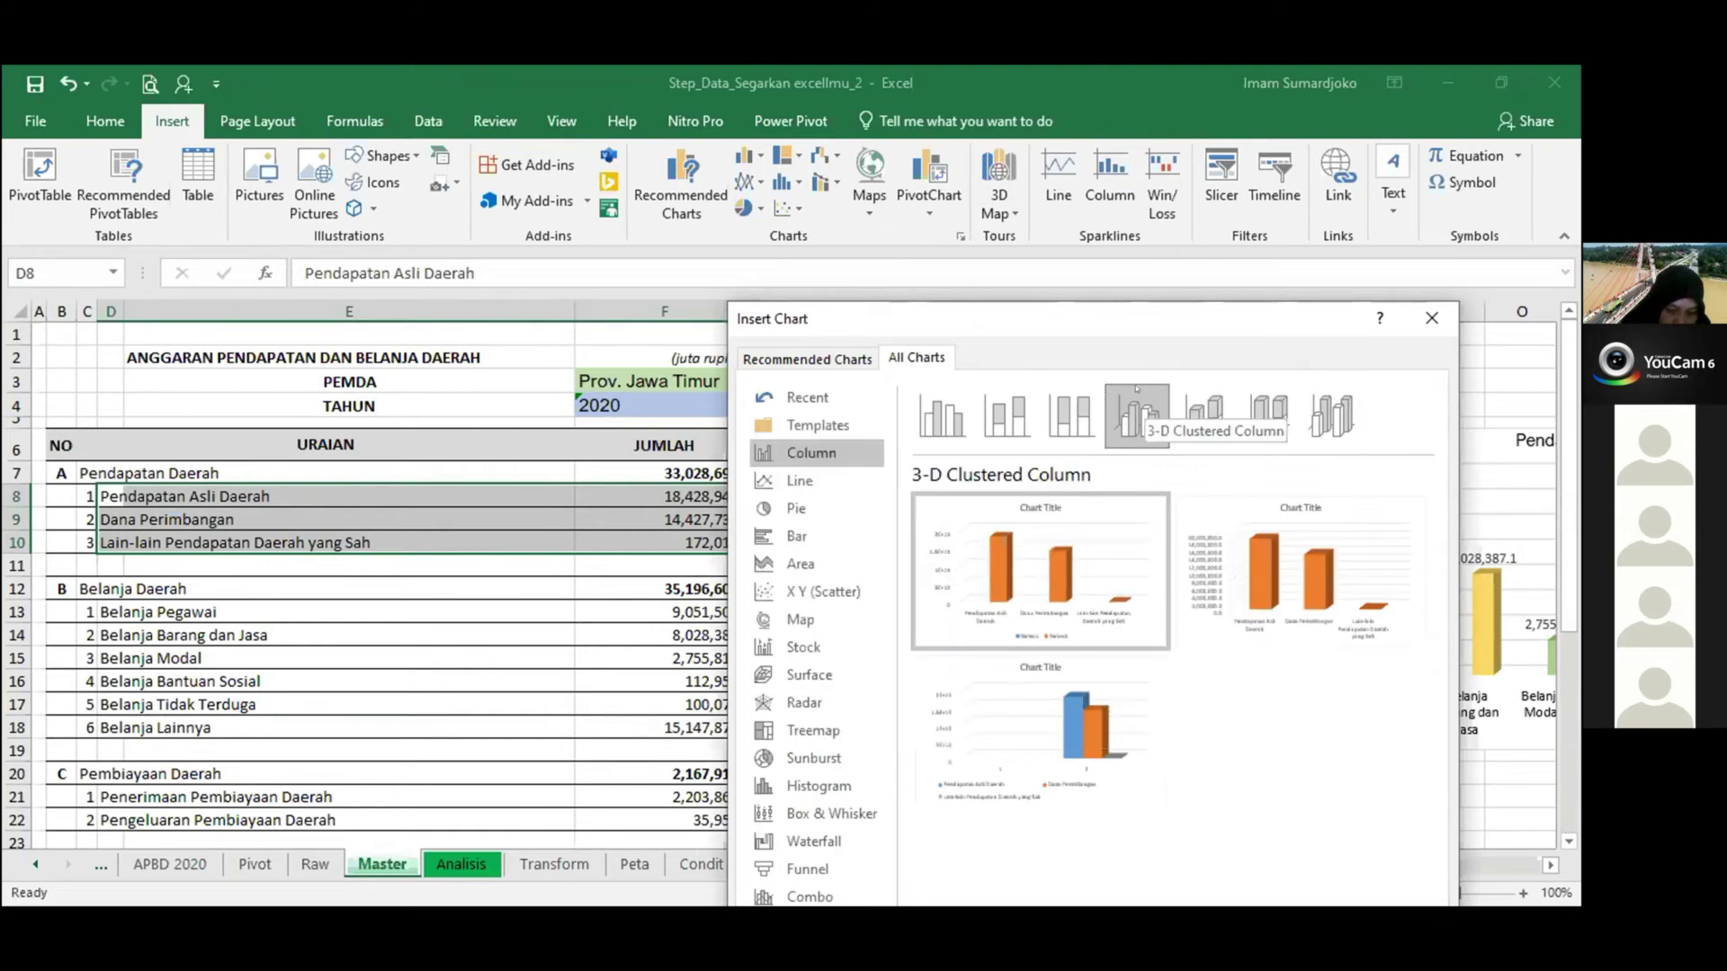
mouse_move(1115, 589)
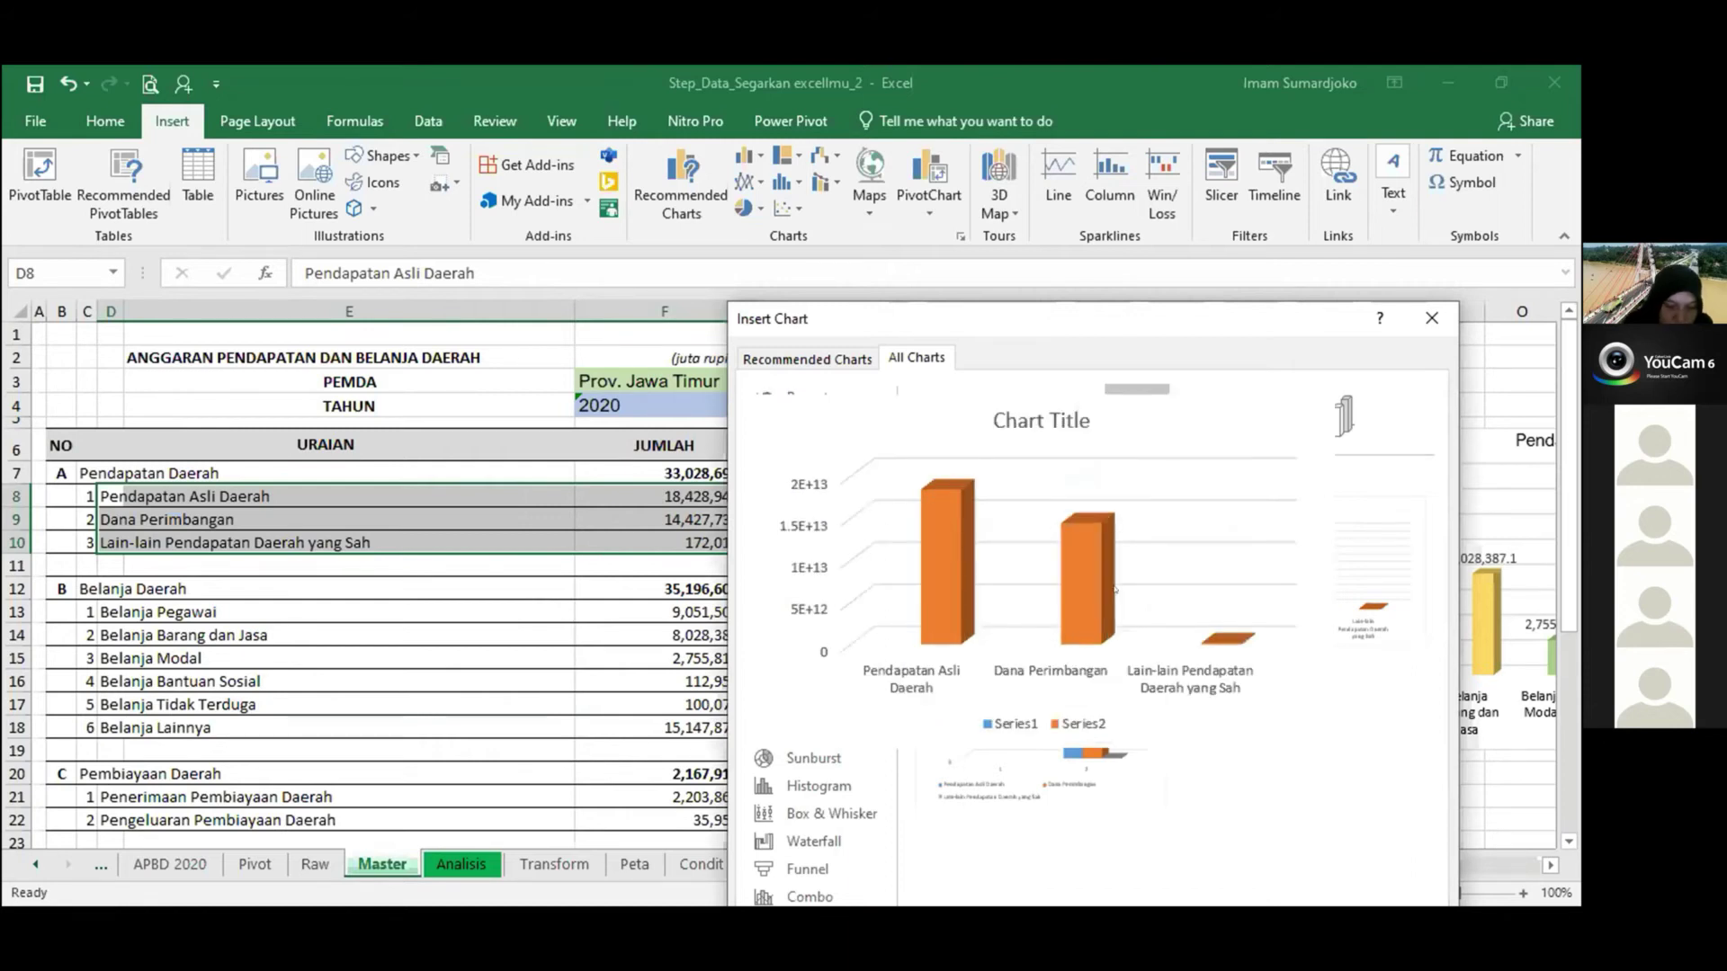
double_click(1115, 589)
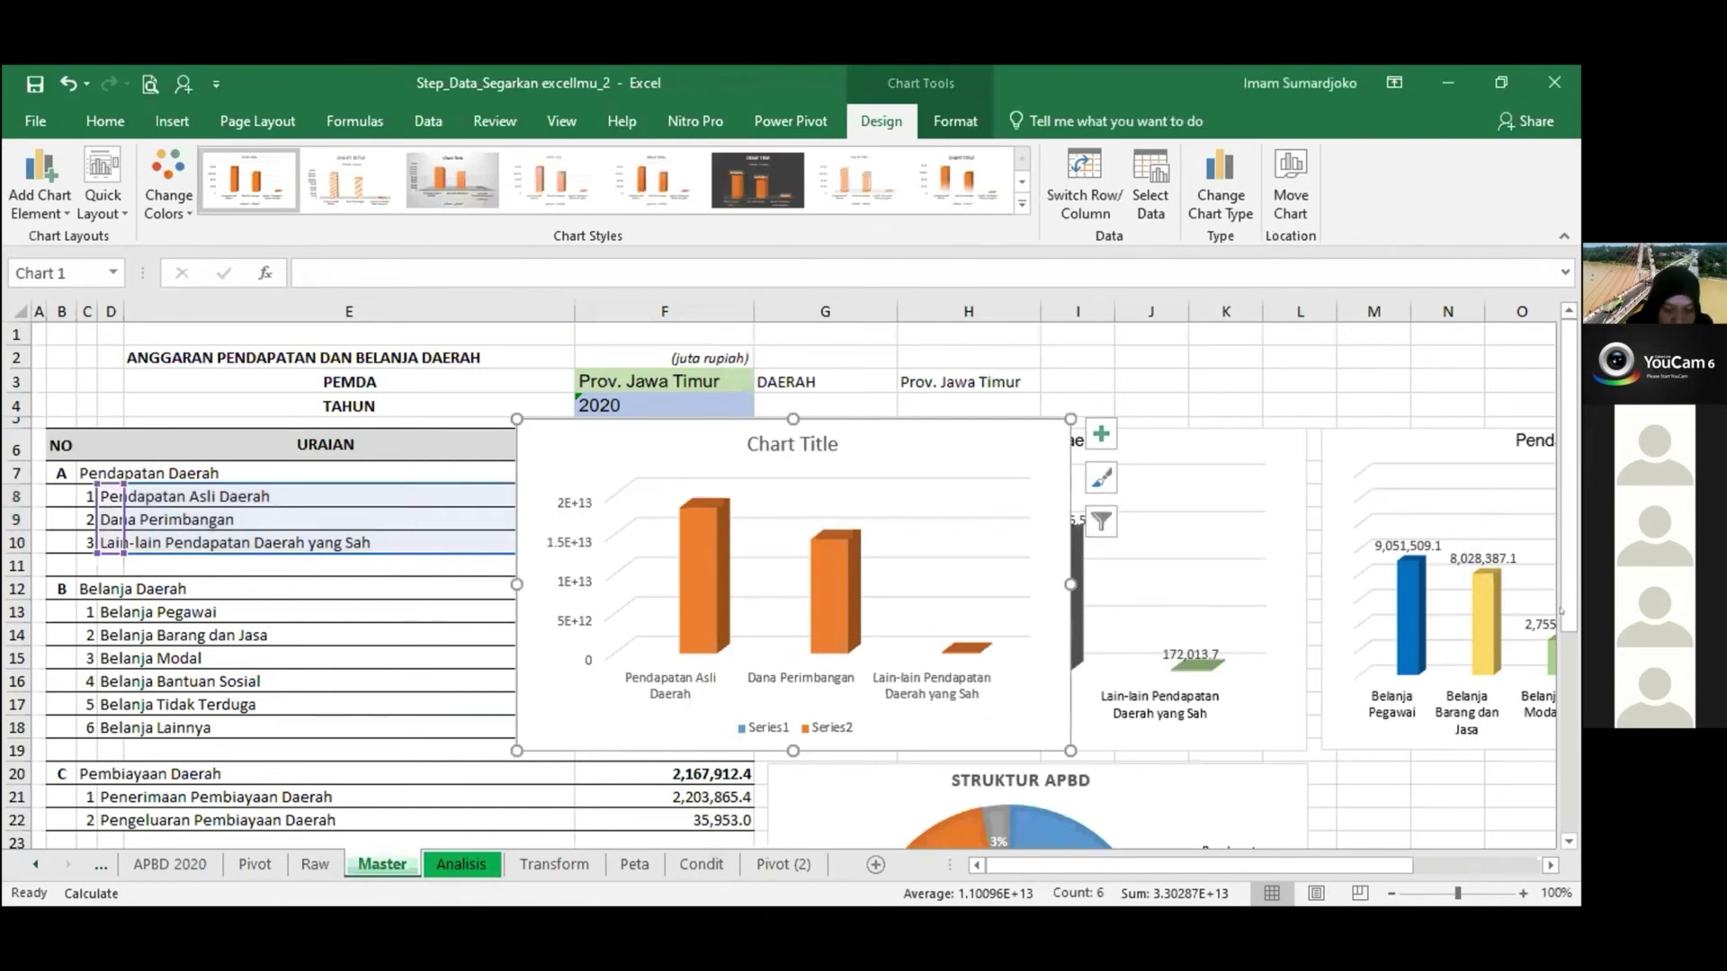
Move the new column chart below the budget table, covering about rows 23 to 37 beside the STRUKTUR APBD chart.
scroll(1561, 700, down, 2)
drag(716, 576, 435, 773)
scroll(576, 431, down, 5)
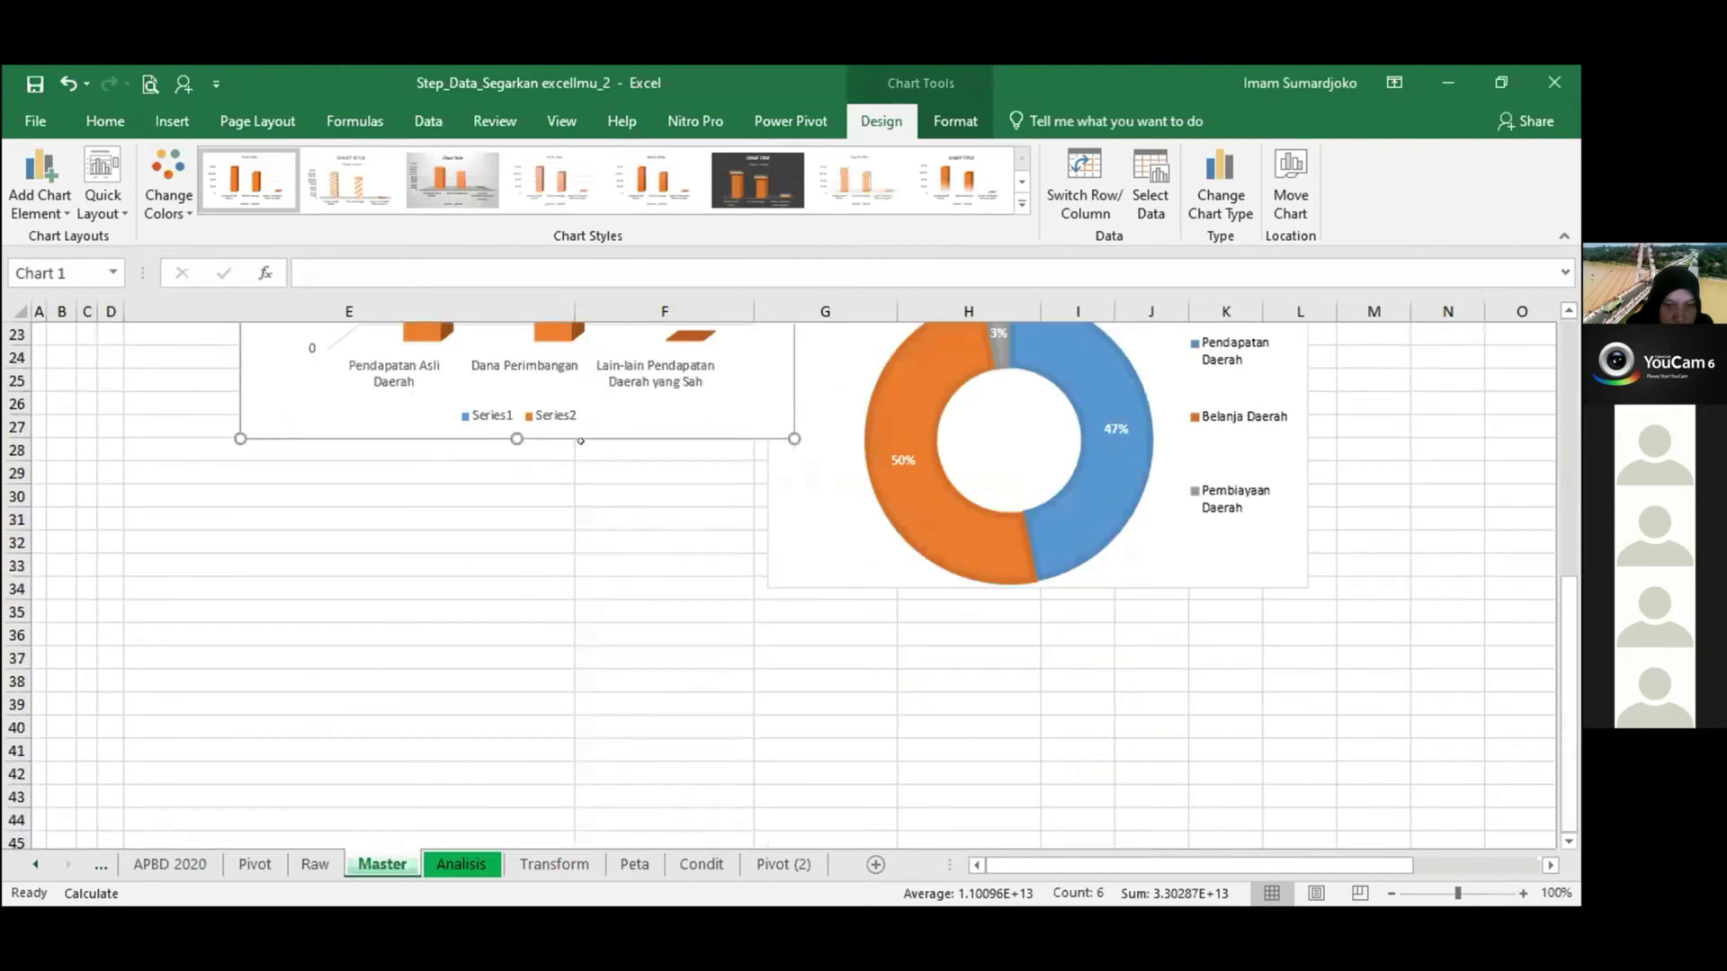
drag(581, 427, 482, 659)
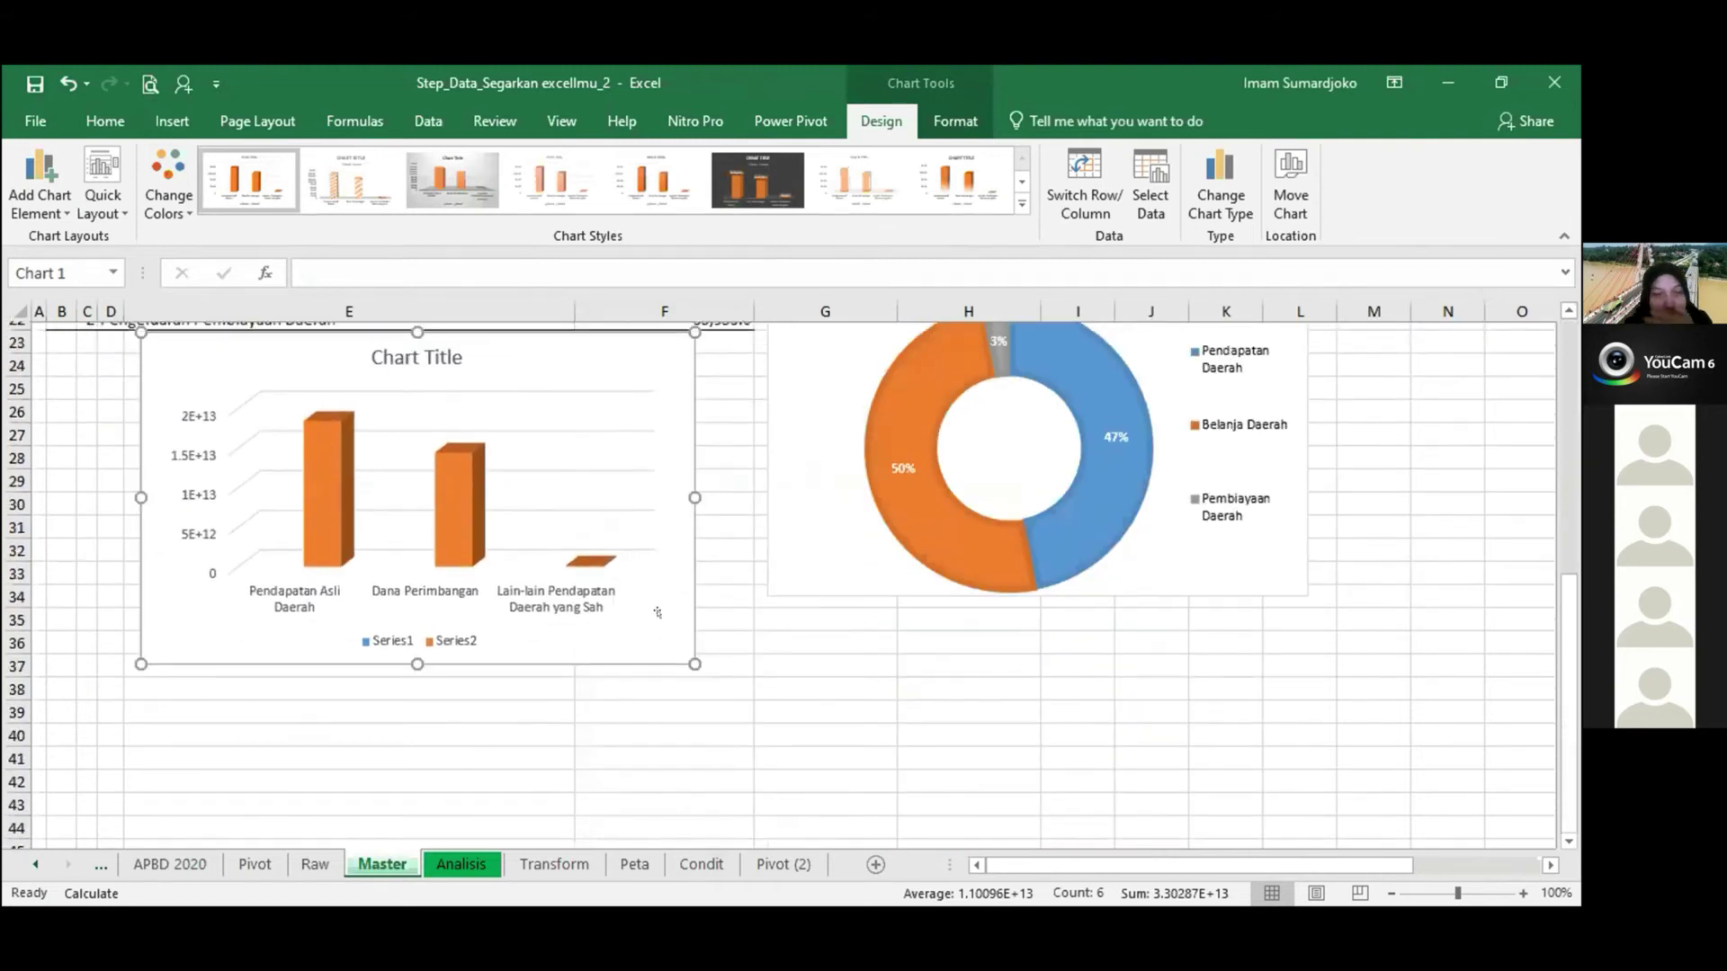
scroll(657, 613, up, 1)
scroll(658, 612, up, 1)
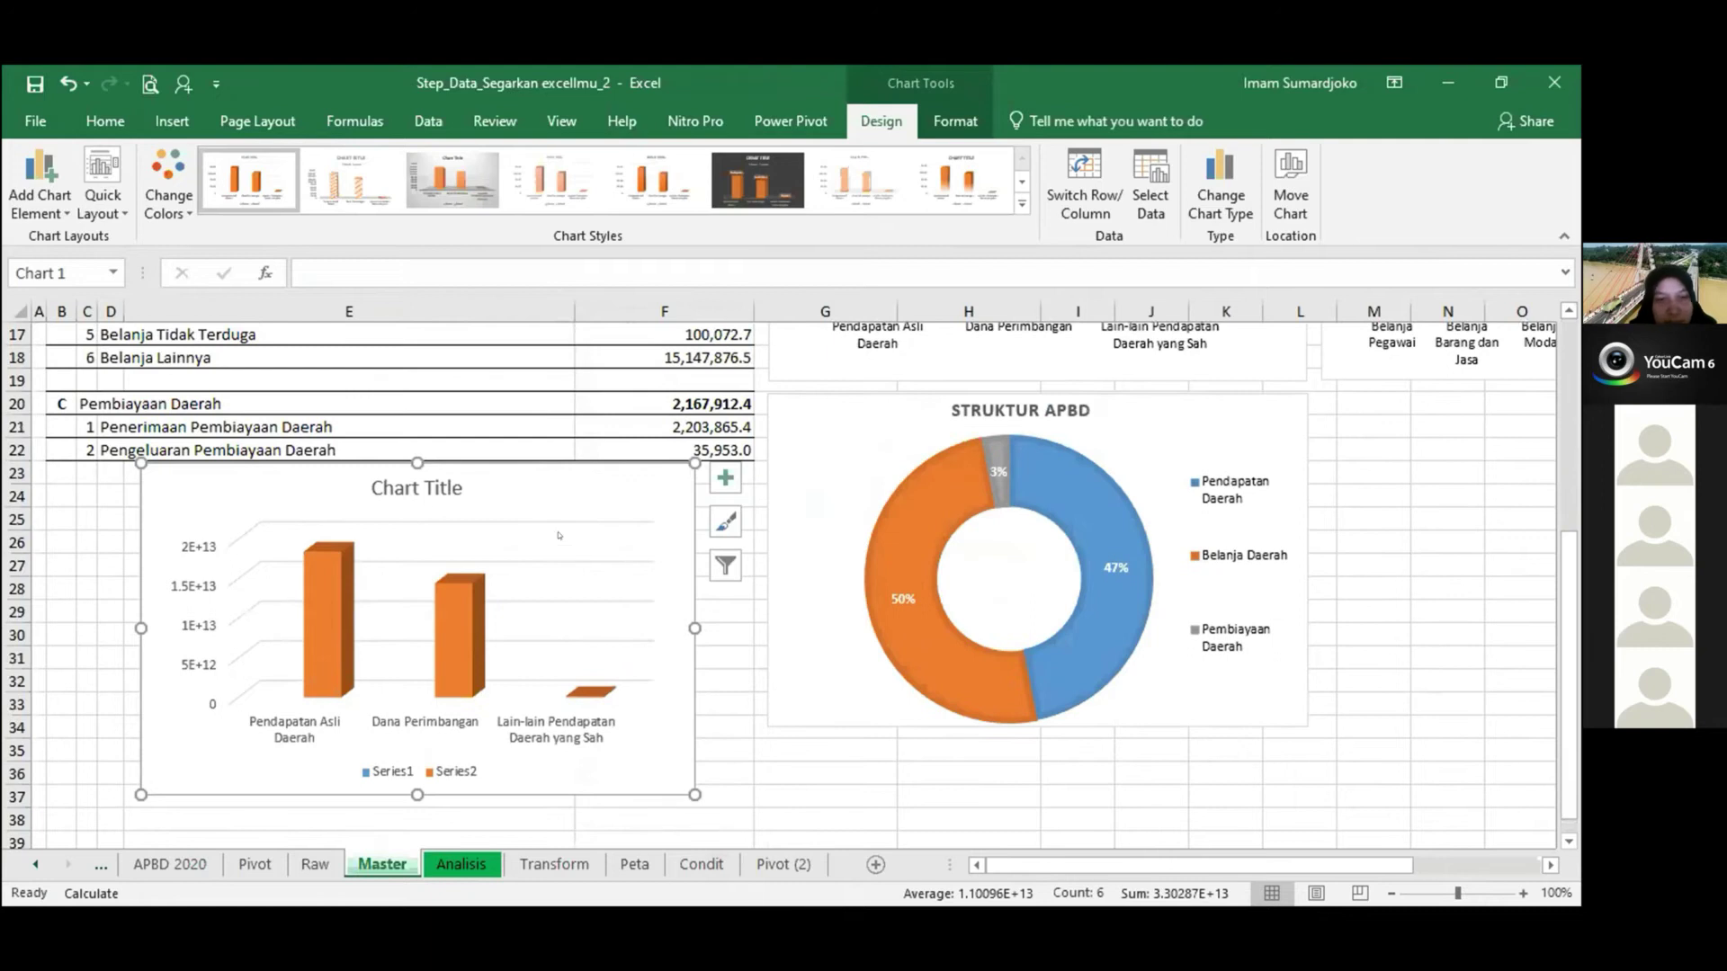
Change the new chart's title to "Komposisi Pendaptan Daerah".
click(416, 480)
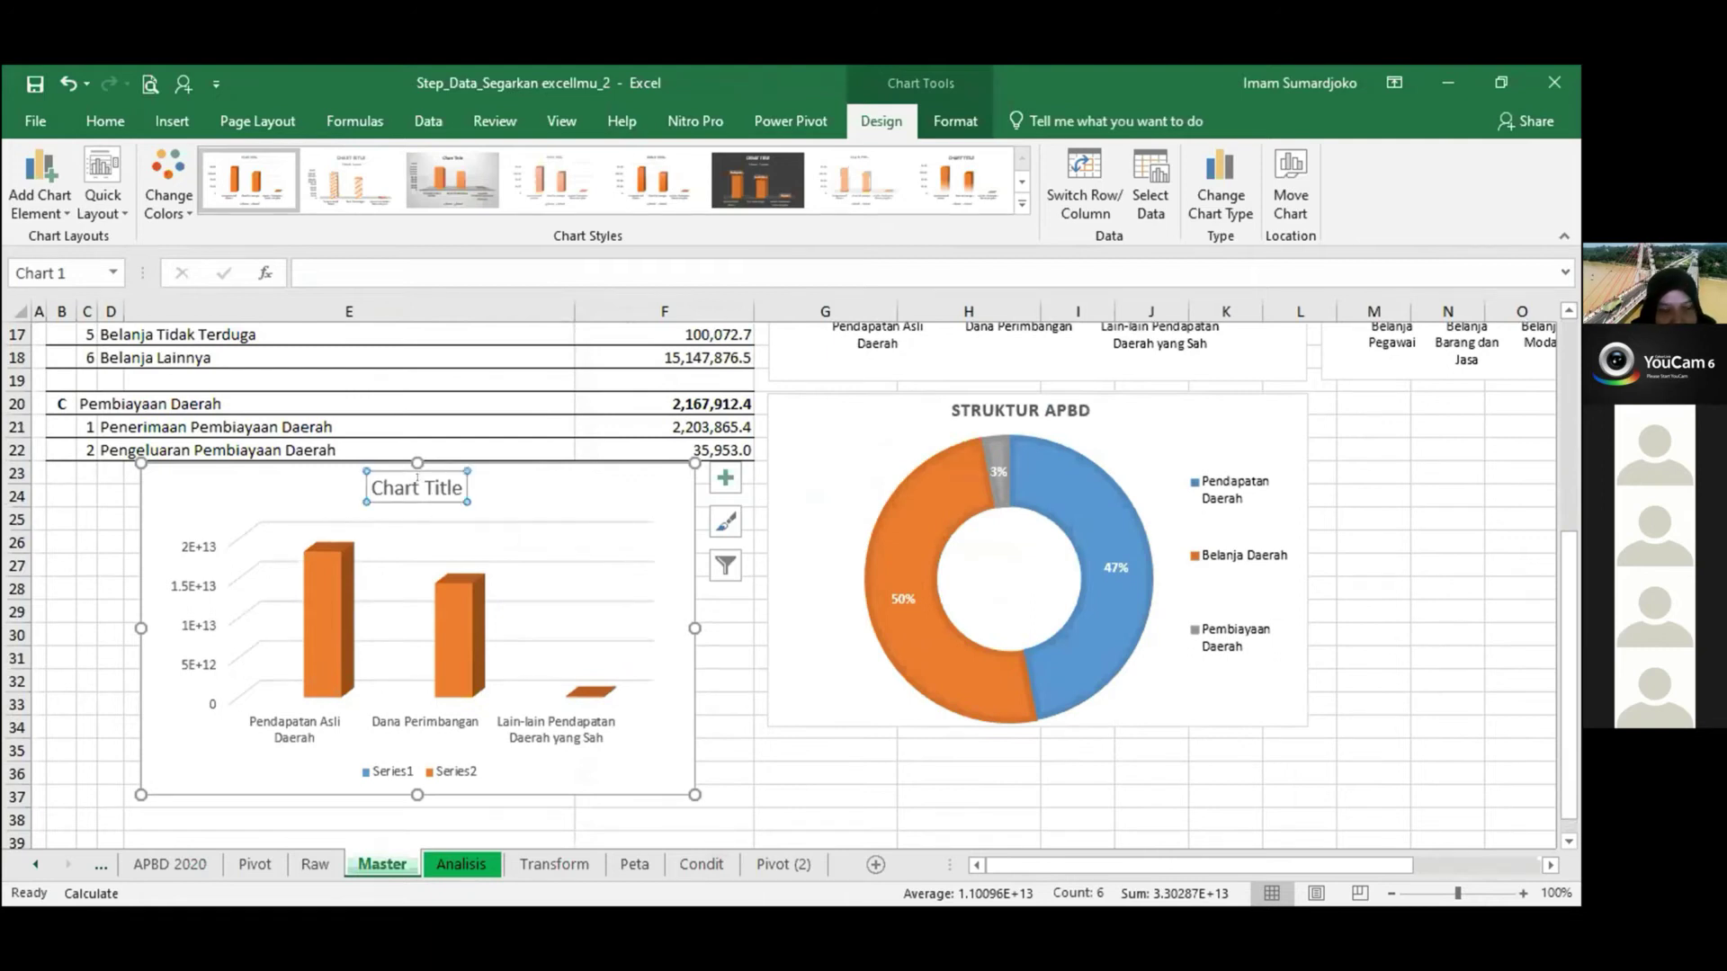
triple_click(379, 480)
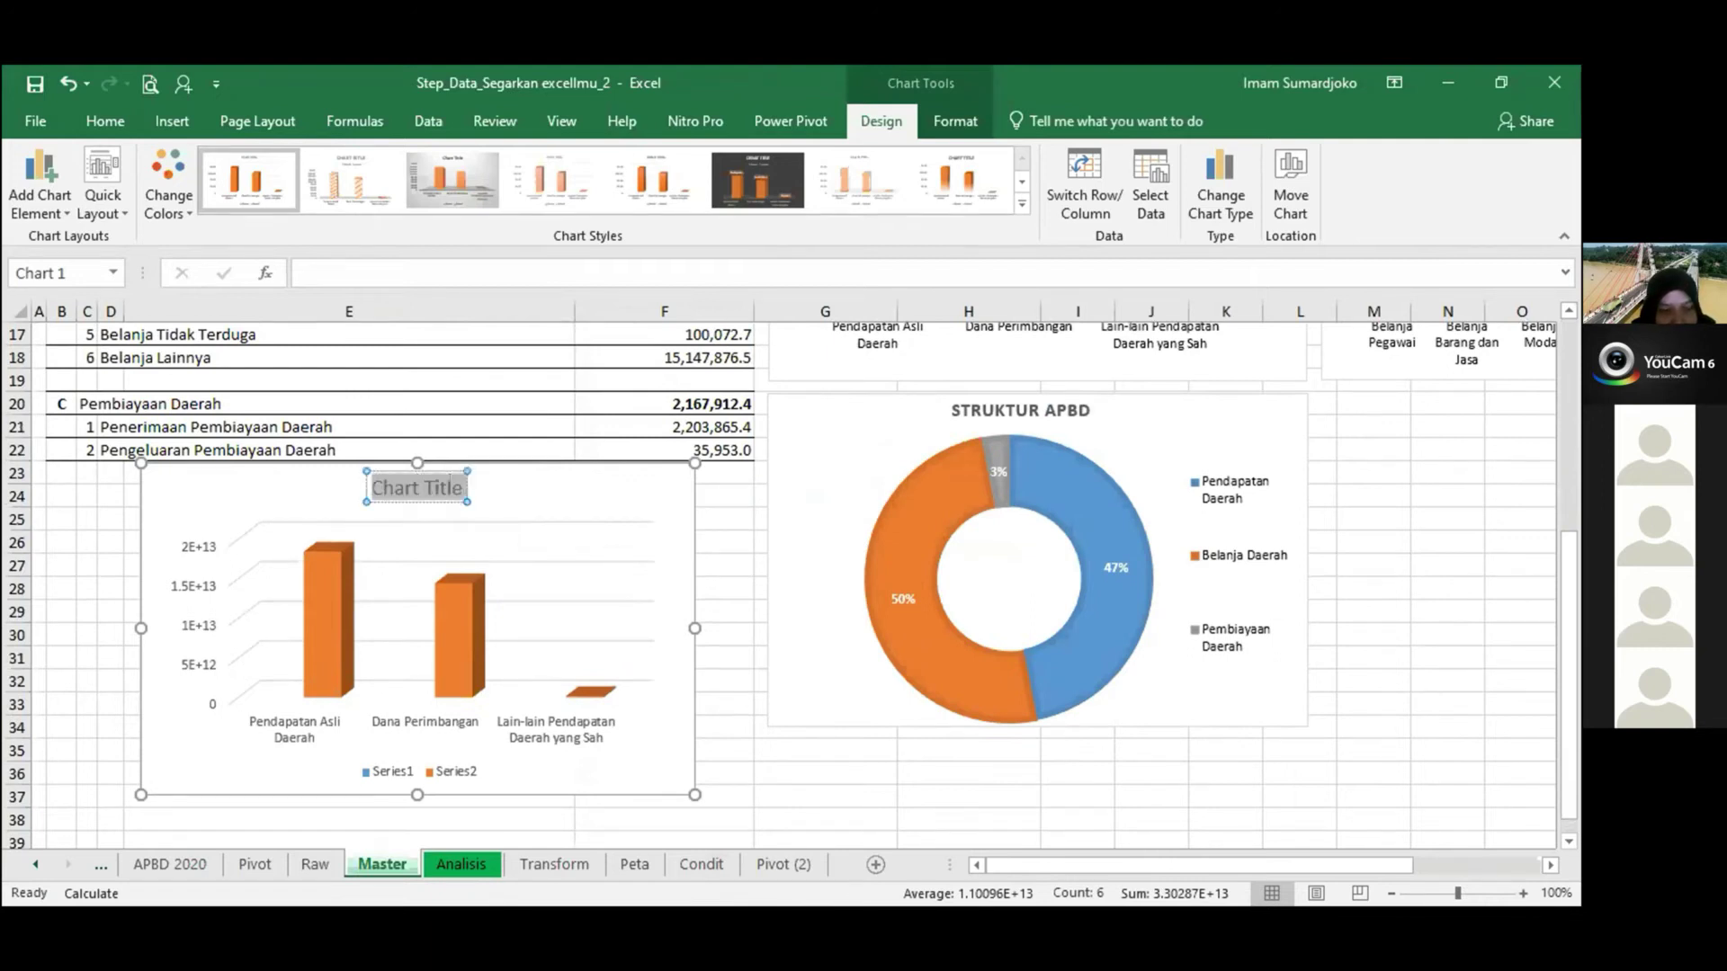
text(Kompi)
key(BackSpace)
text(os)
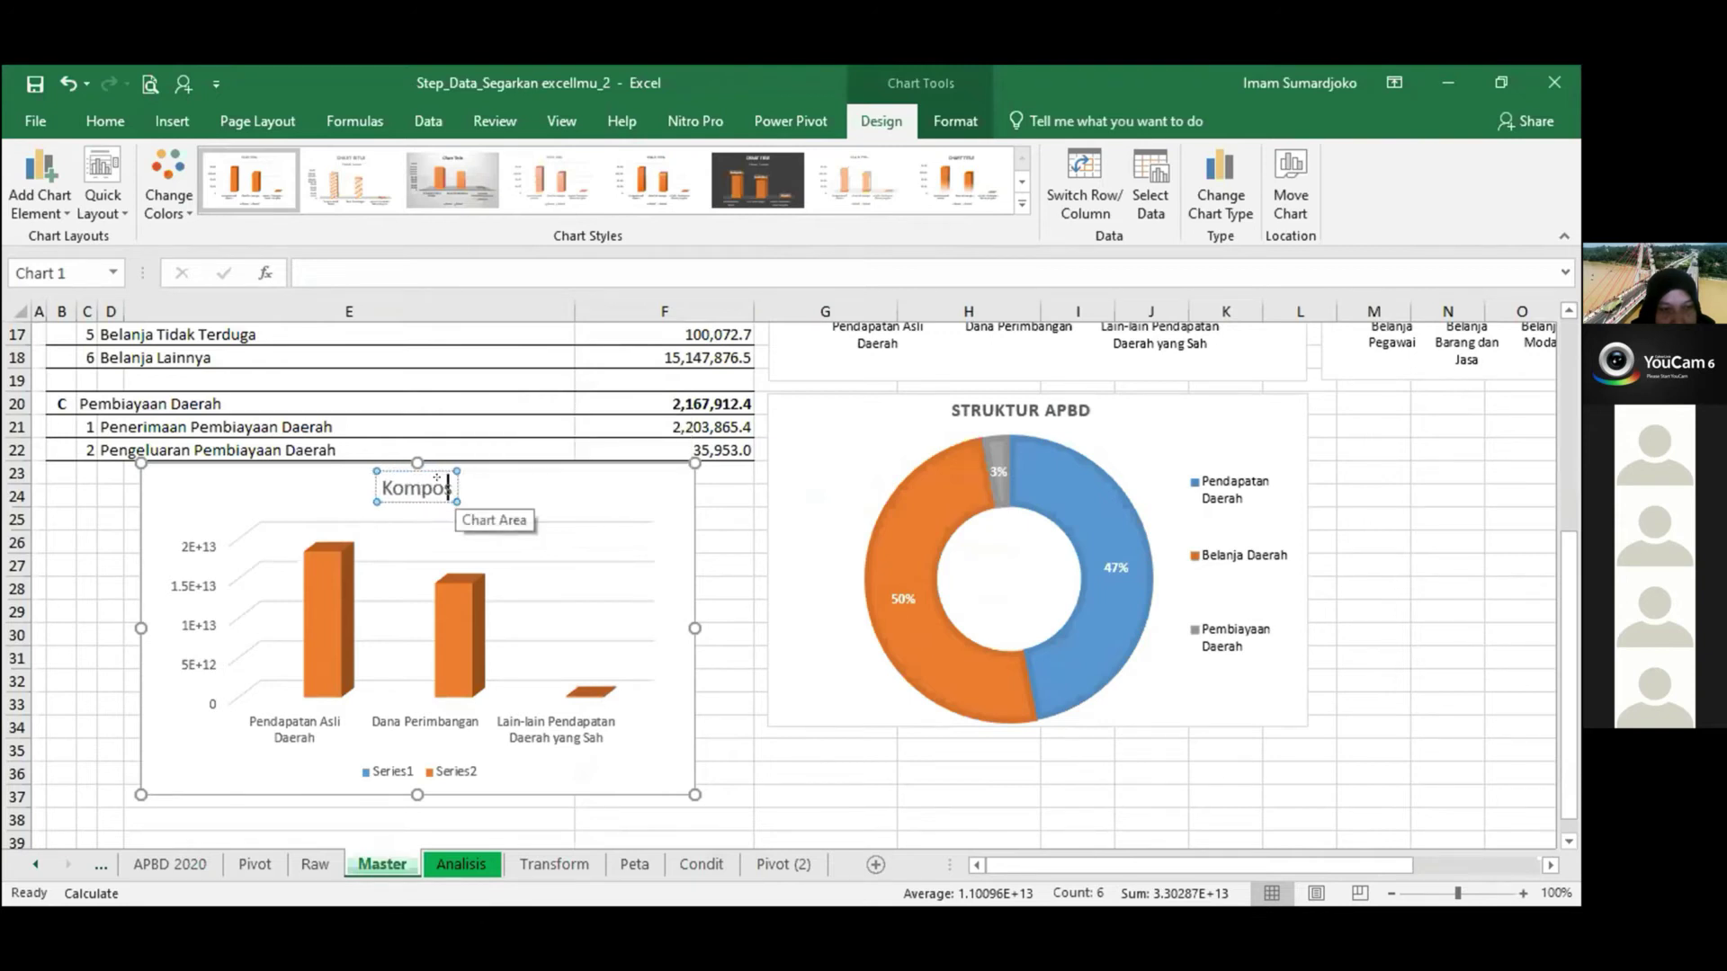
text(isi pe)
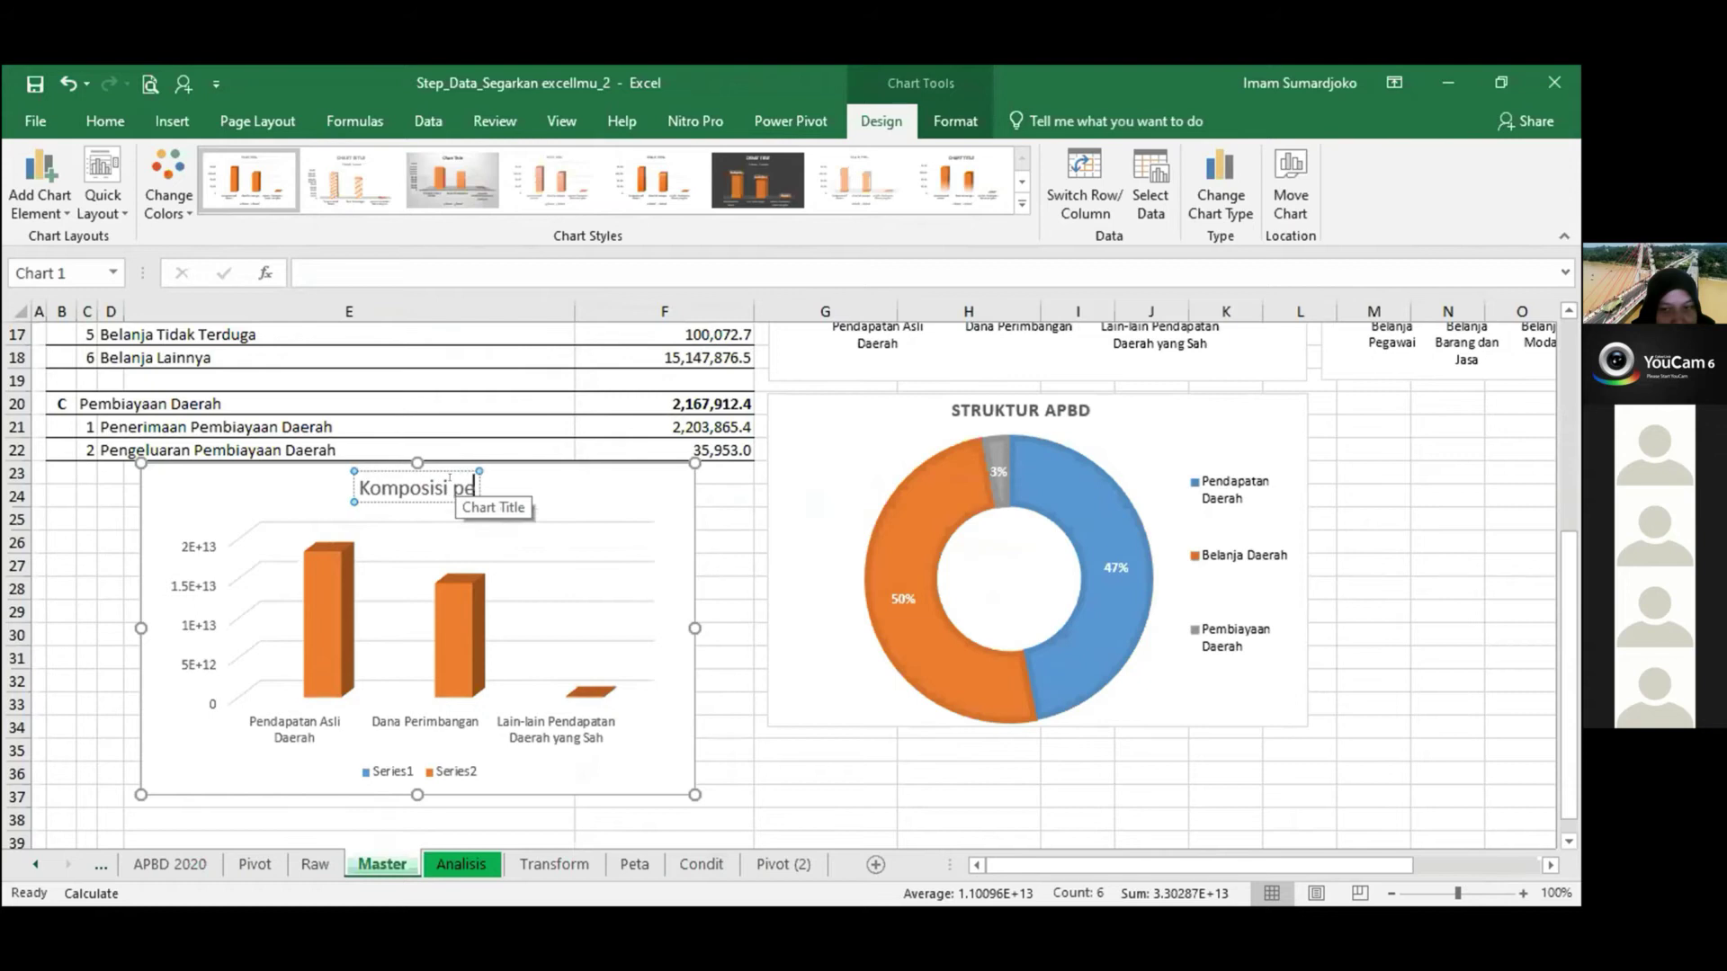
text(ndaptan Daerah)
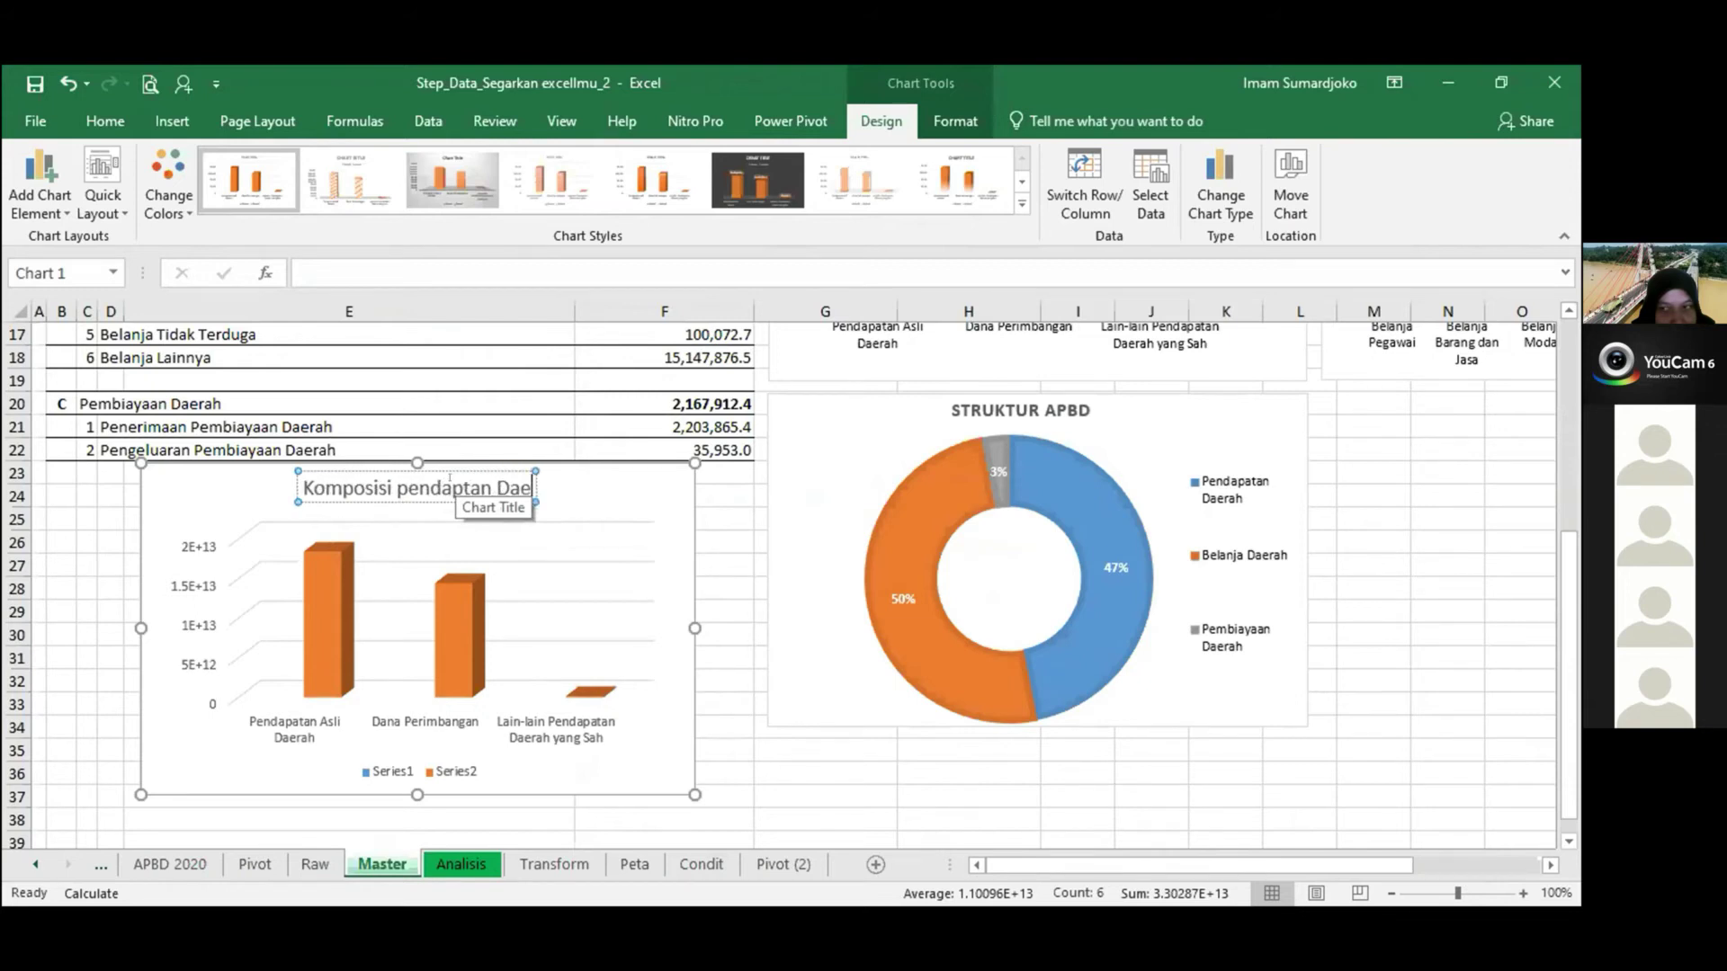
click(382, 478)
key(BackSpace)
text(P)
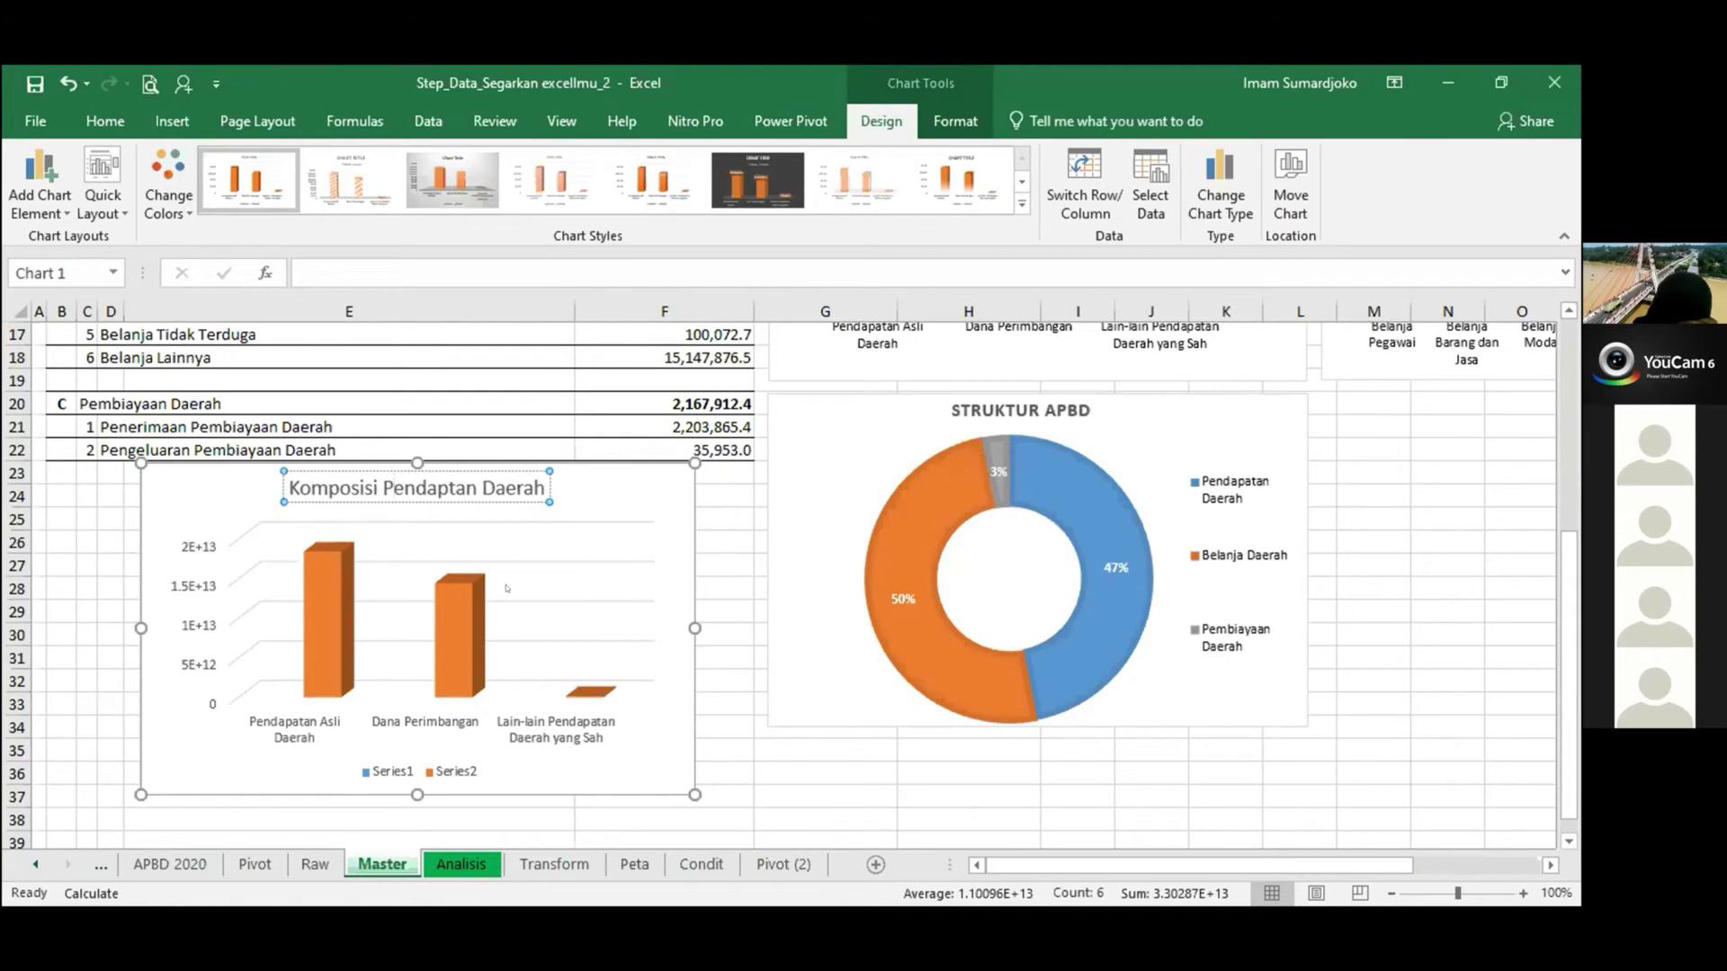
click(720, 634)
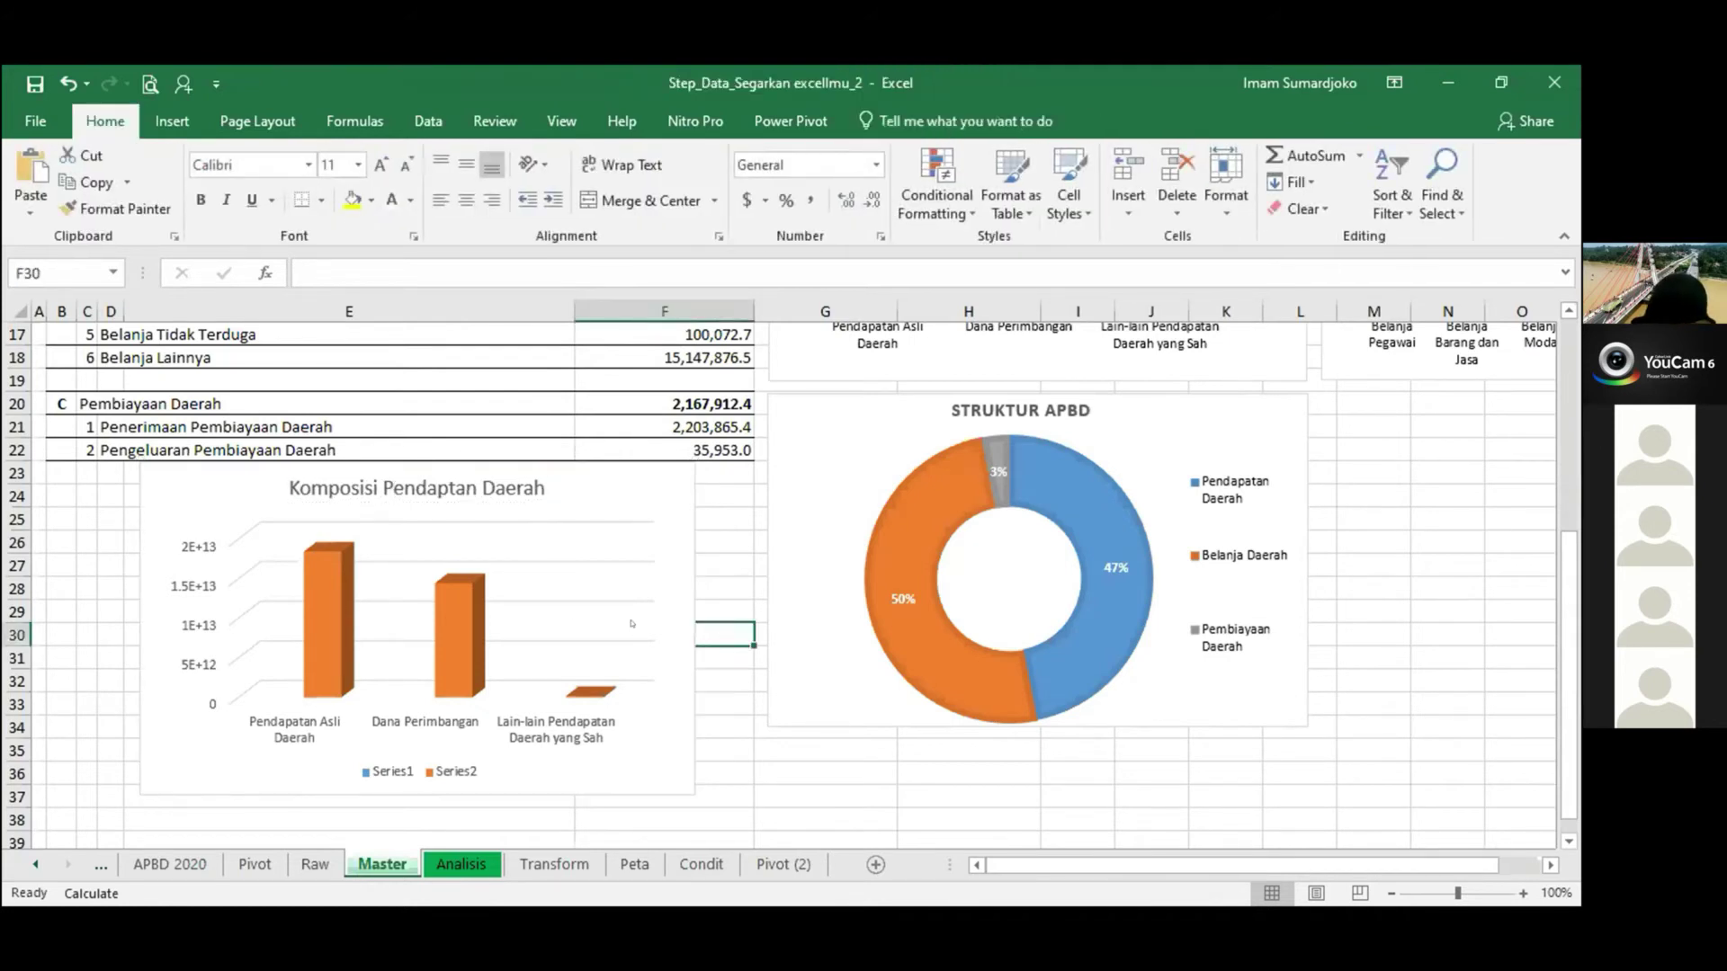
Set the font colour of the new chart's title to dark blue.
click(359, 485)
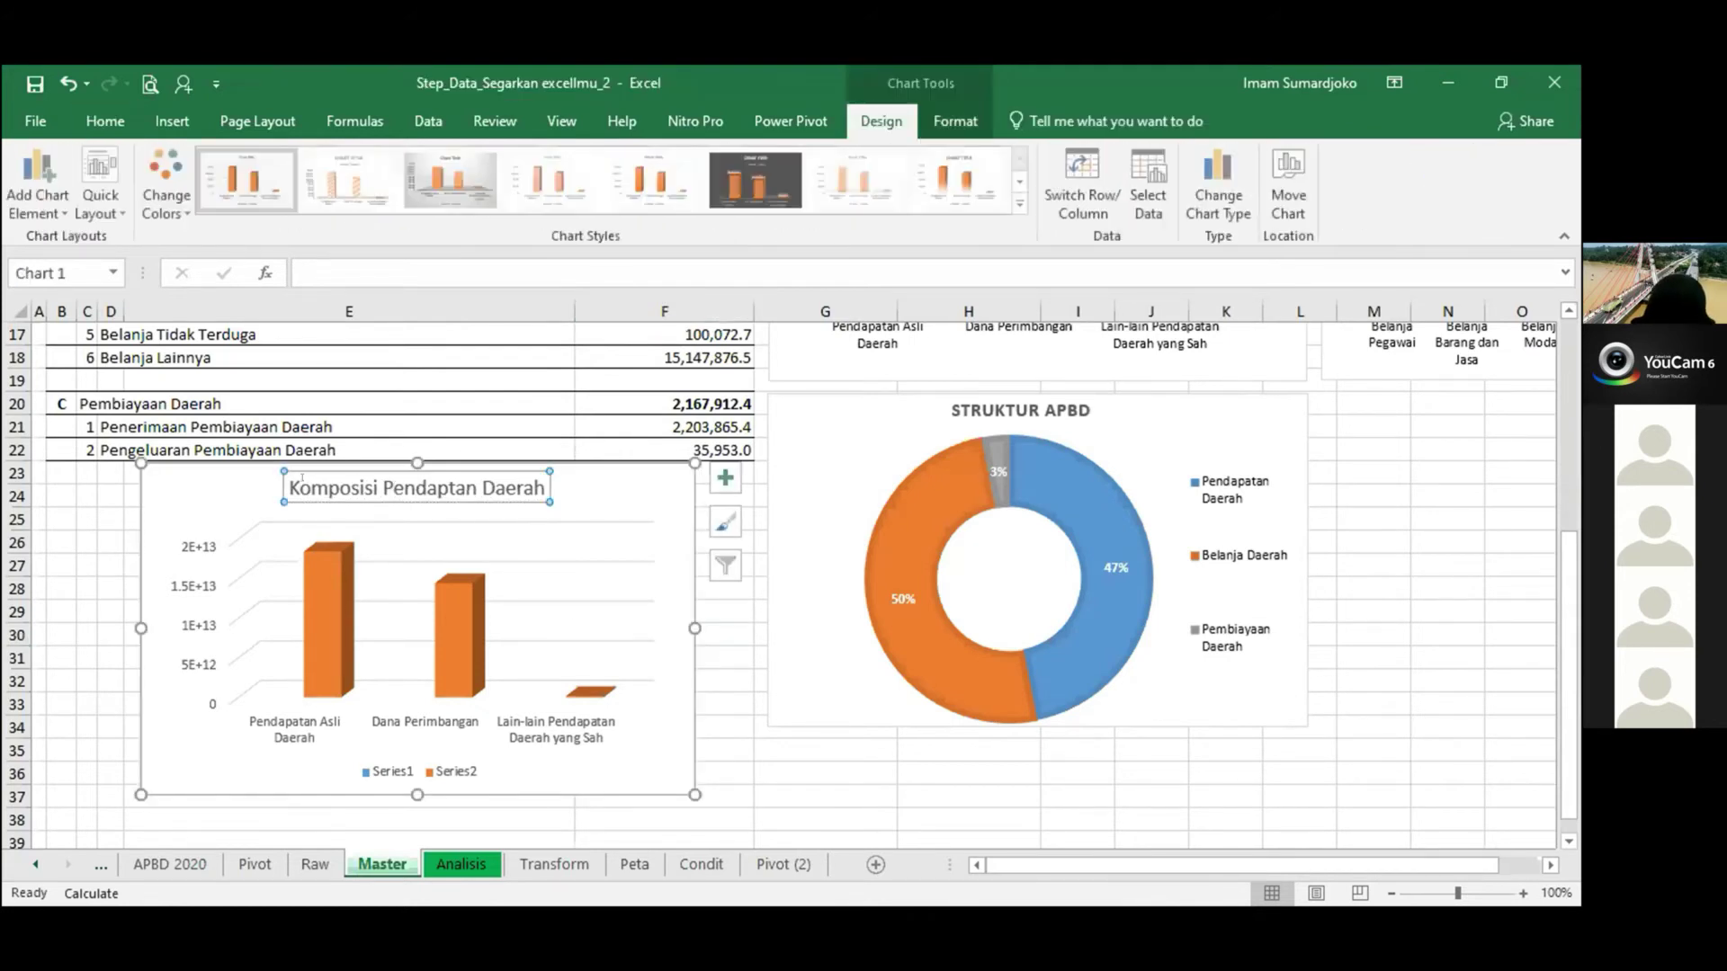
triple_click(360, 486)
click(83, 120)
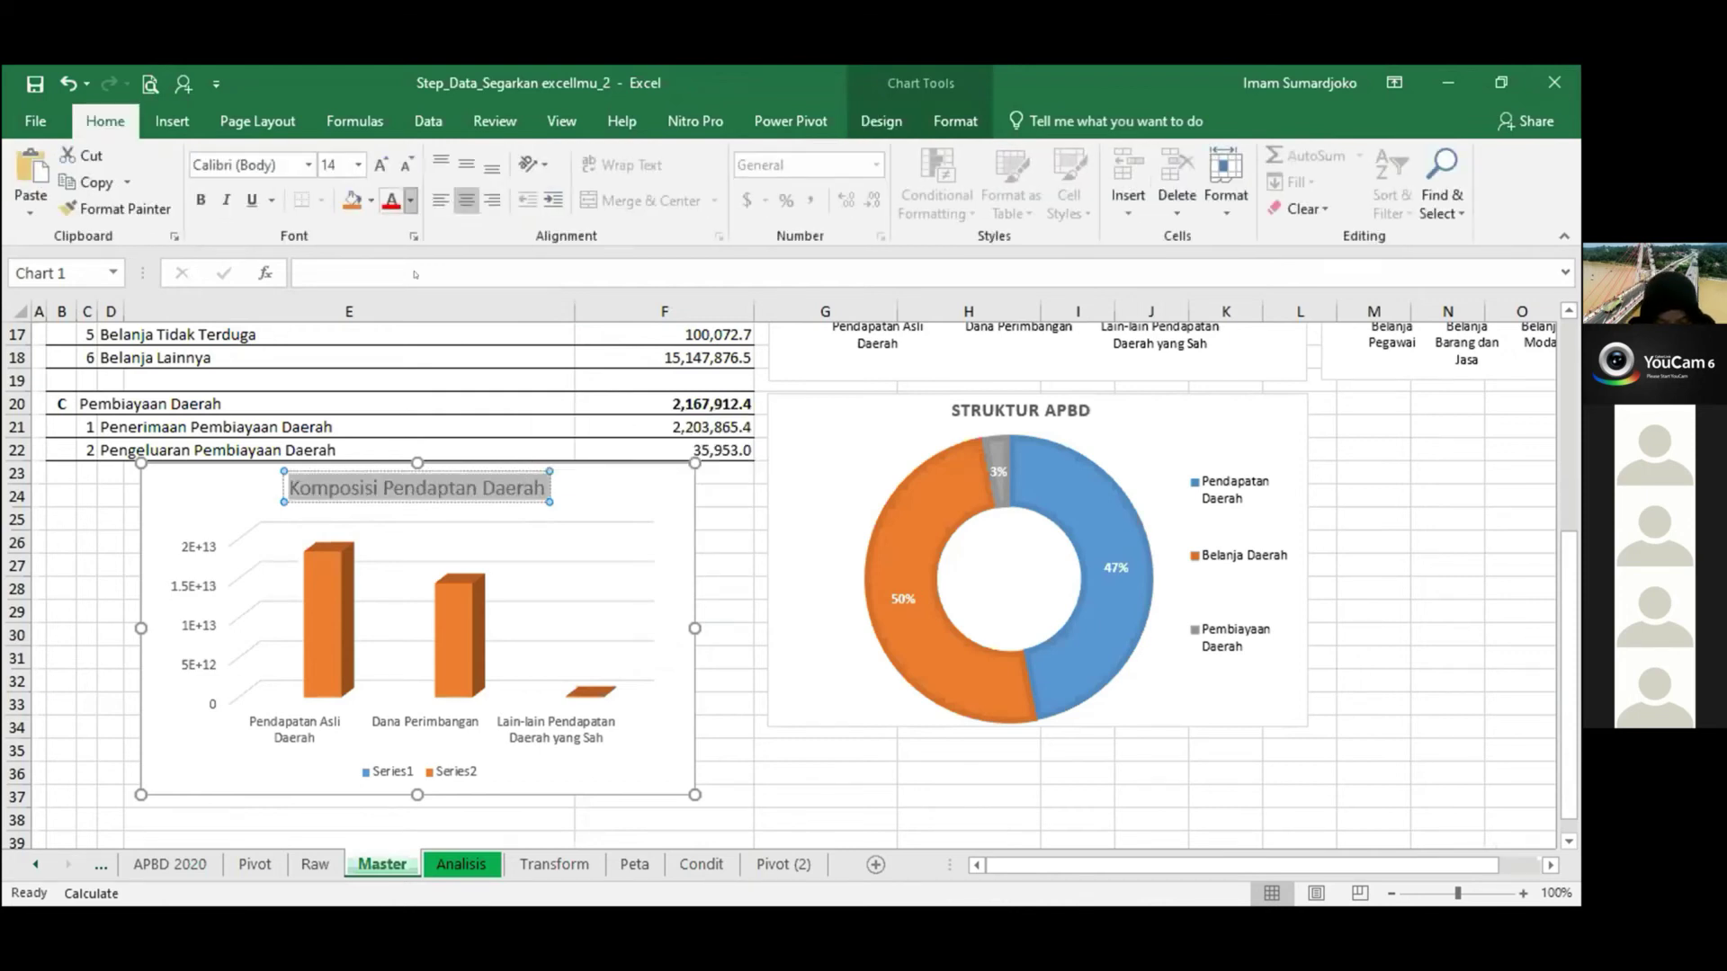
click(410, 200)
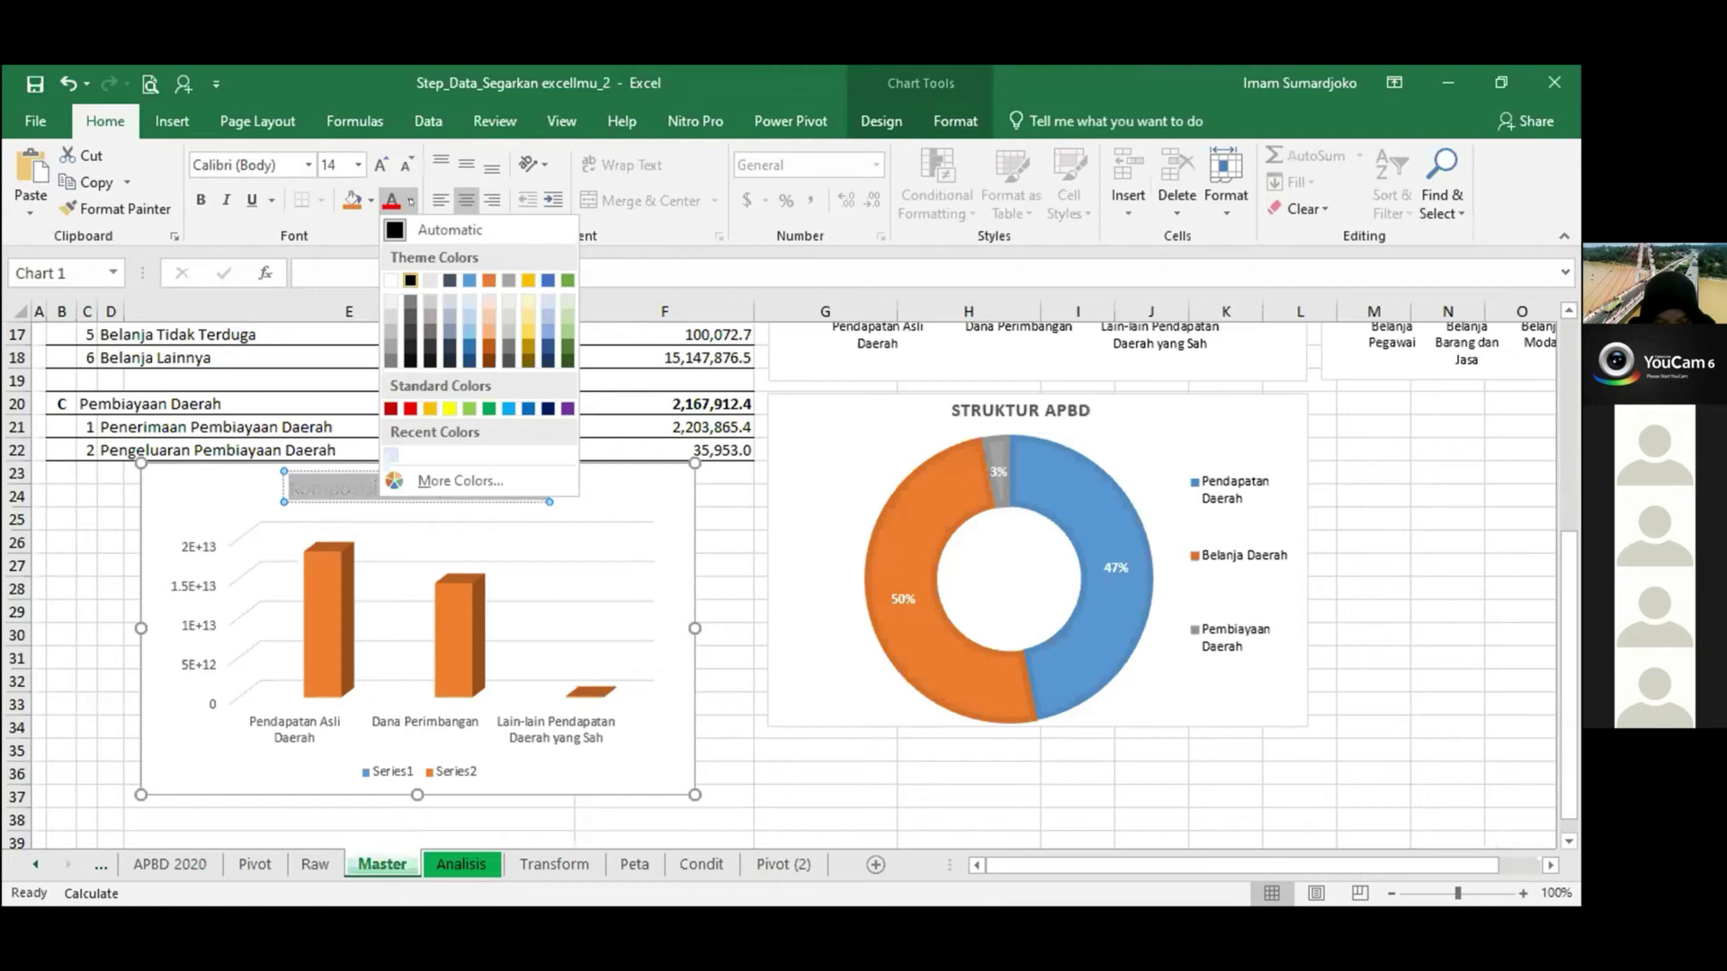
click(410, 280)
click(410, 199)
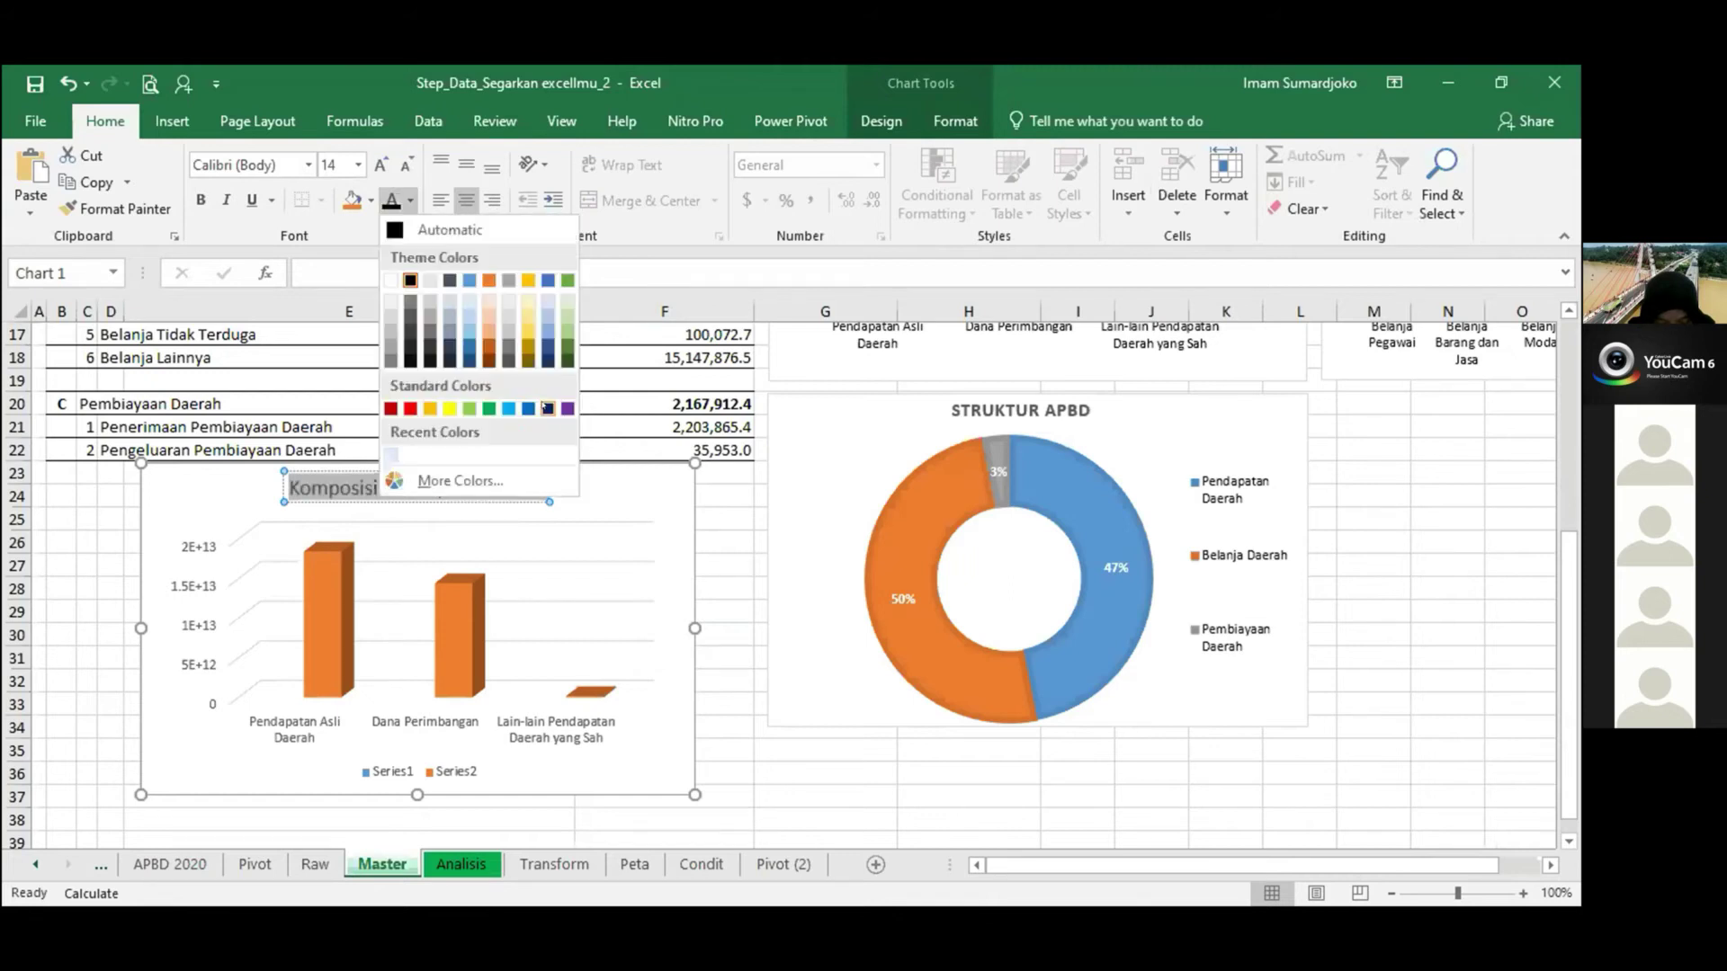
click(658, 554)
Set the new chart's title to the Abadi font at size 11.
click(409, 155)
click(408, 155)
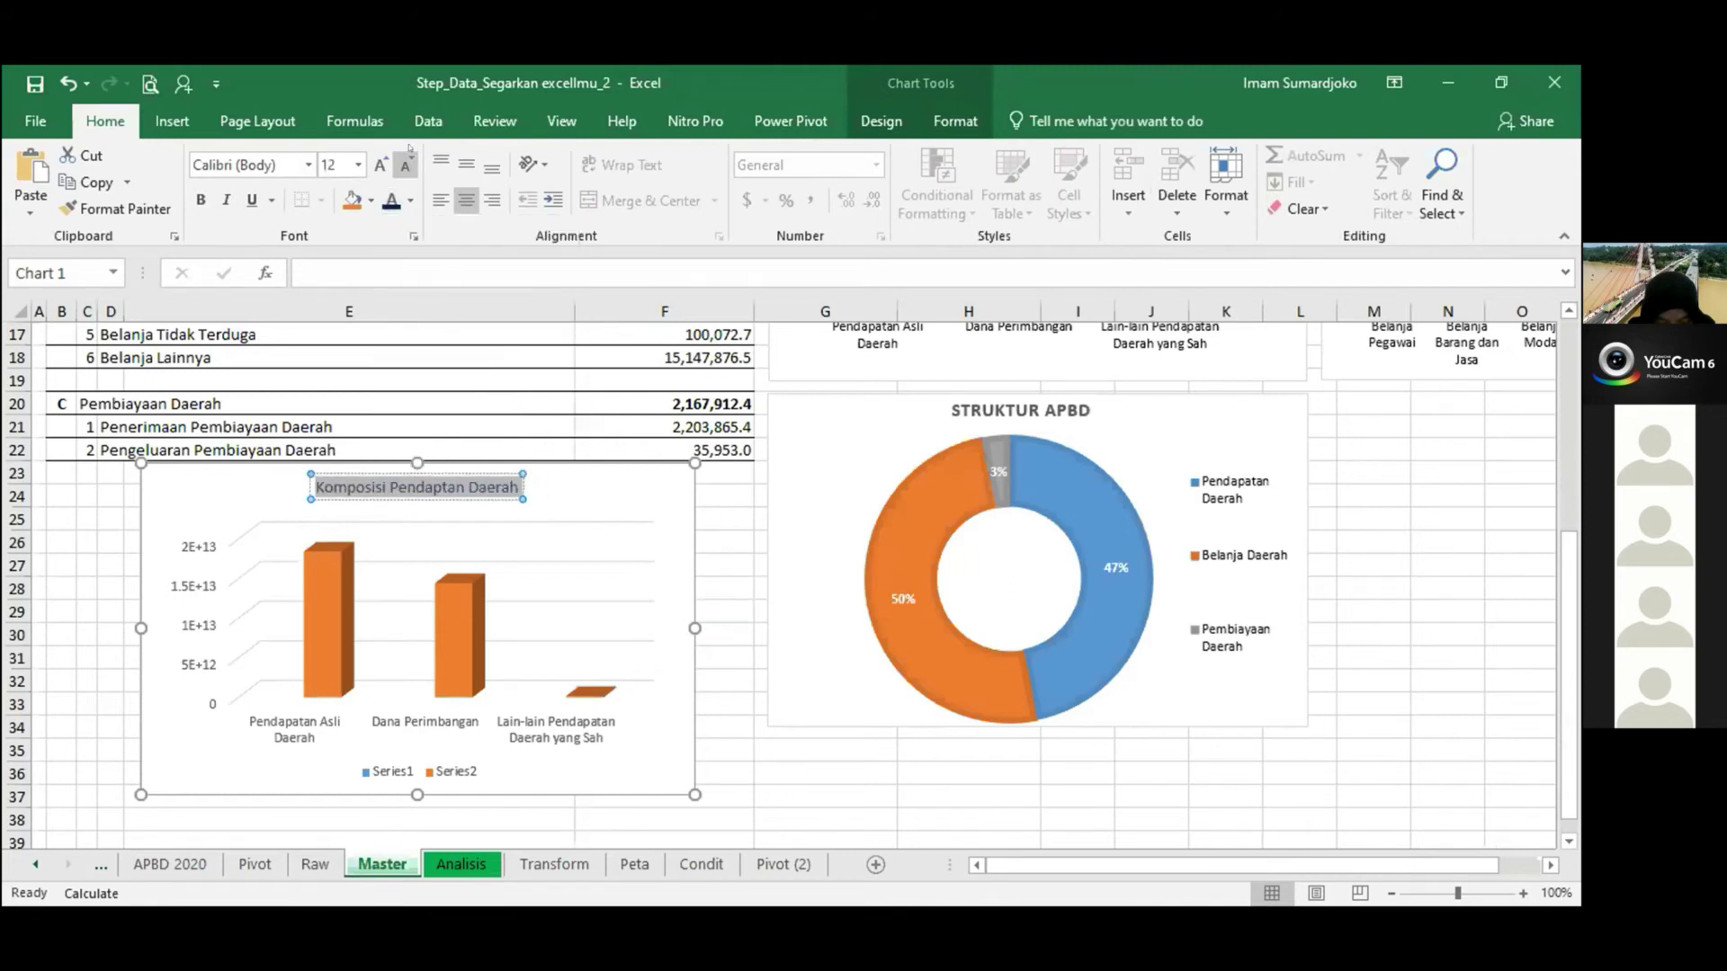
click(307, 165)
click(229, 301)
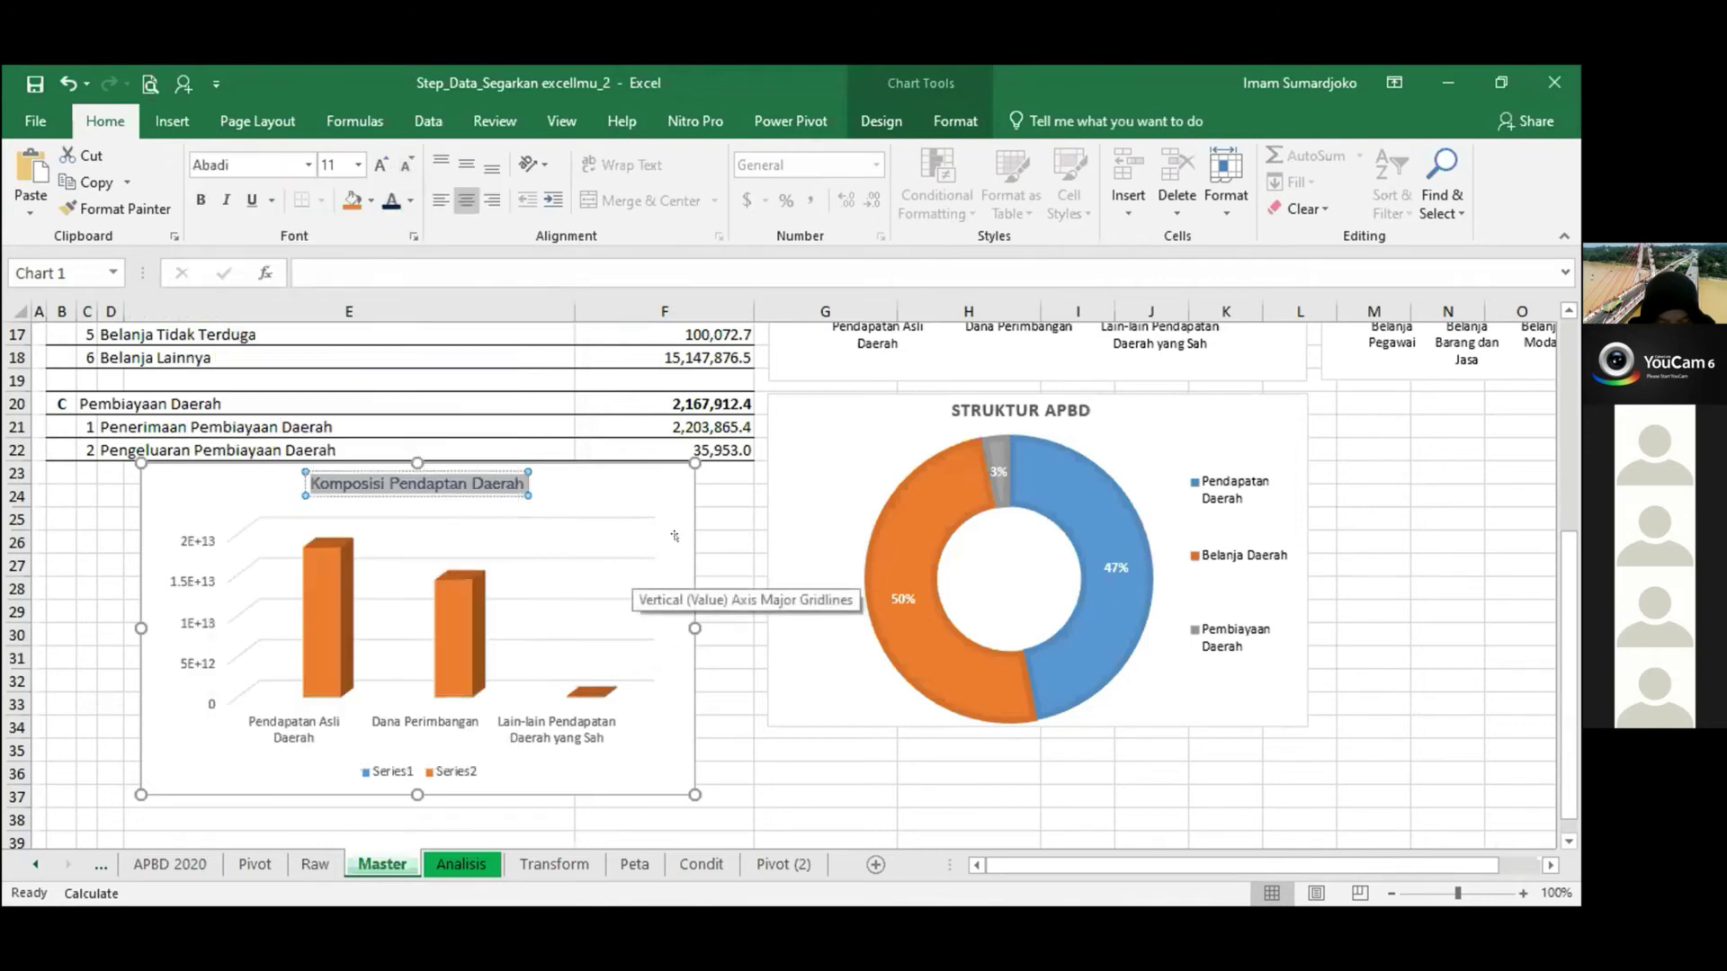
click(710, 531)
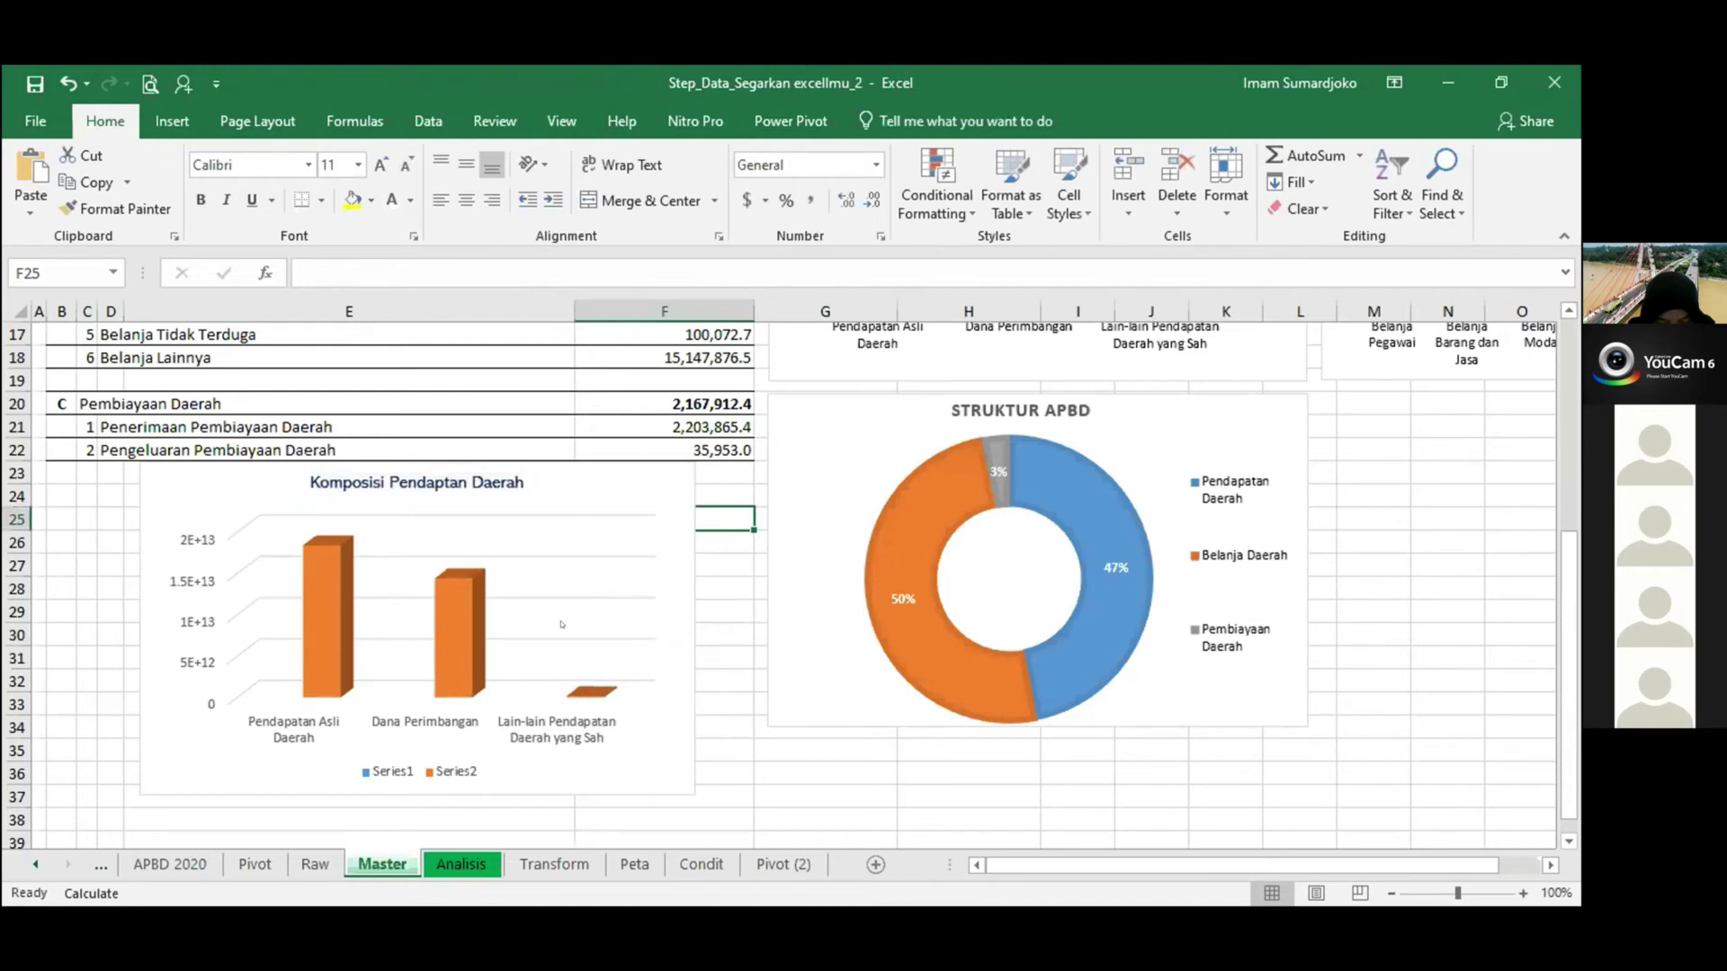
Delete the Series1/Series2 legend from the Komposisi Pendaptan Daerah chart.
mouse_move(337, 606)
click(380, 738)
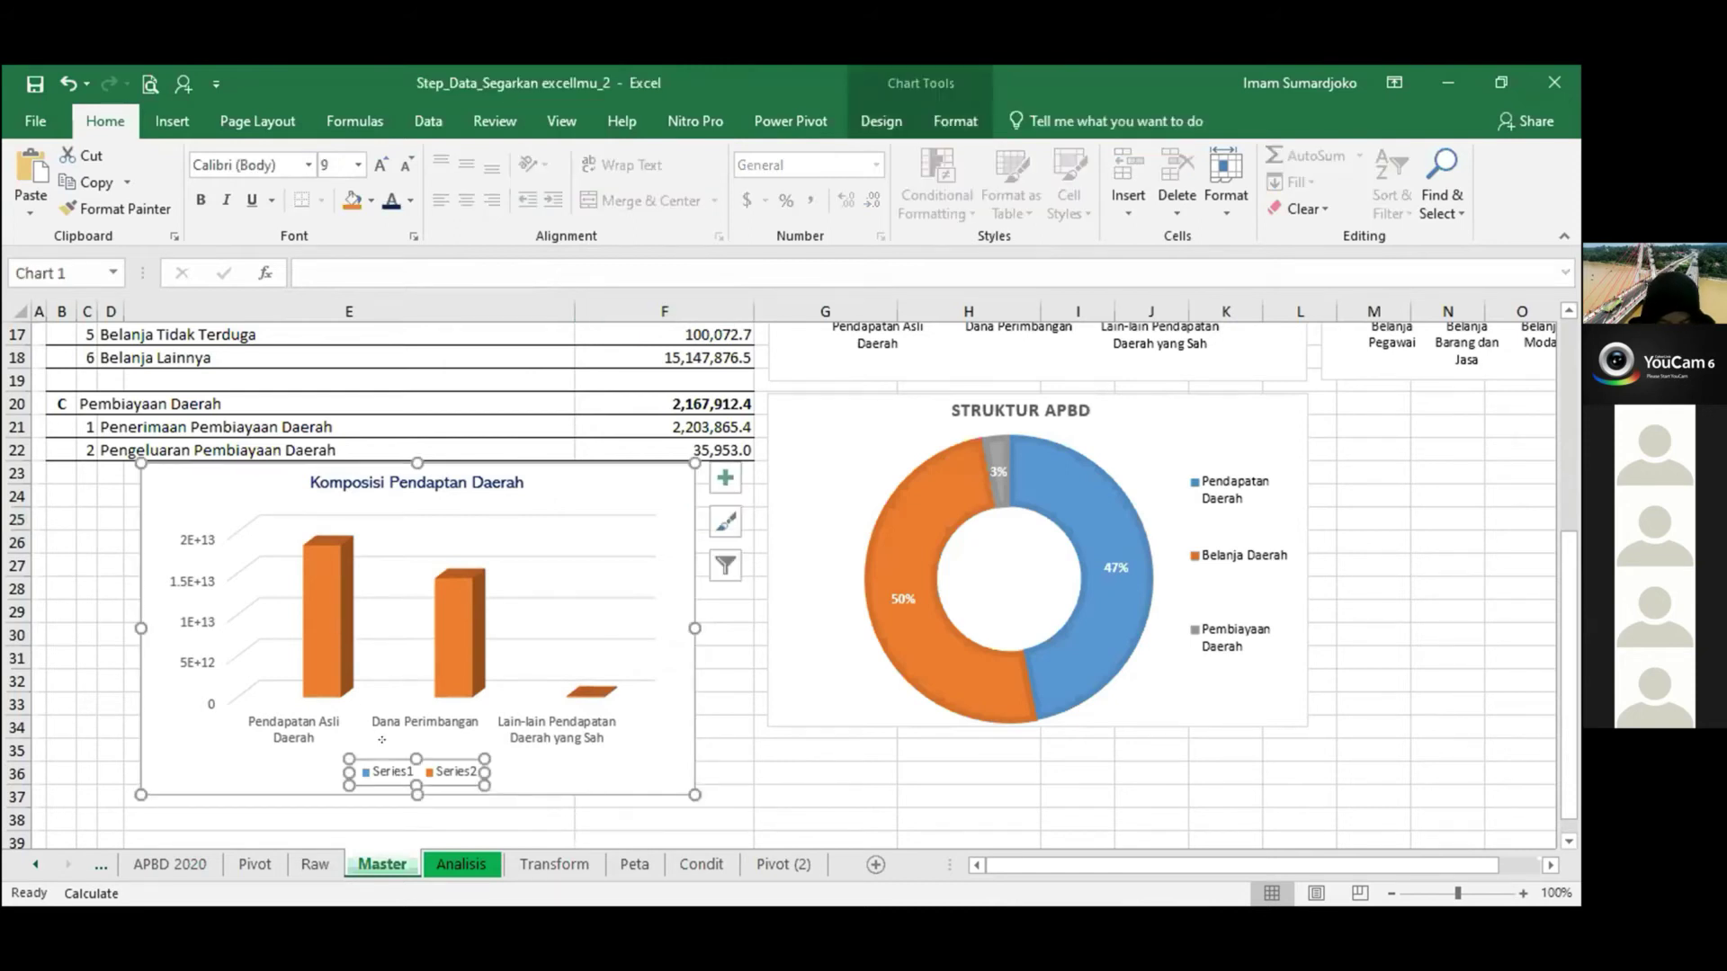
key(Delete)
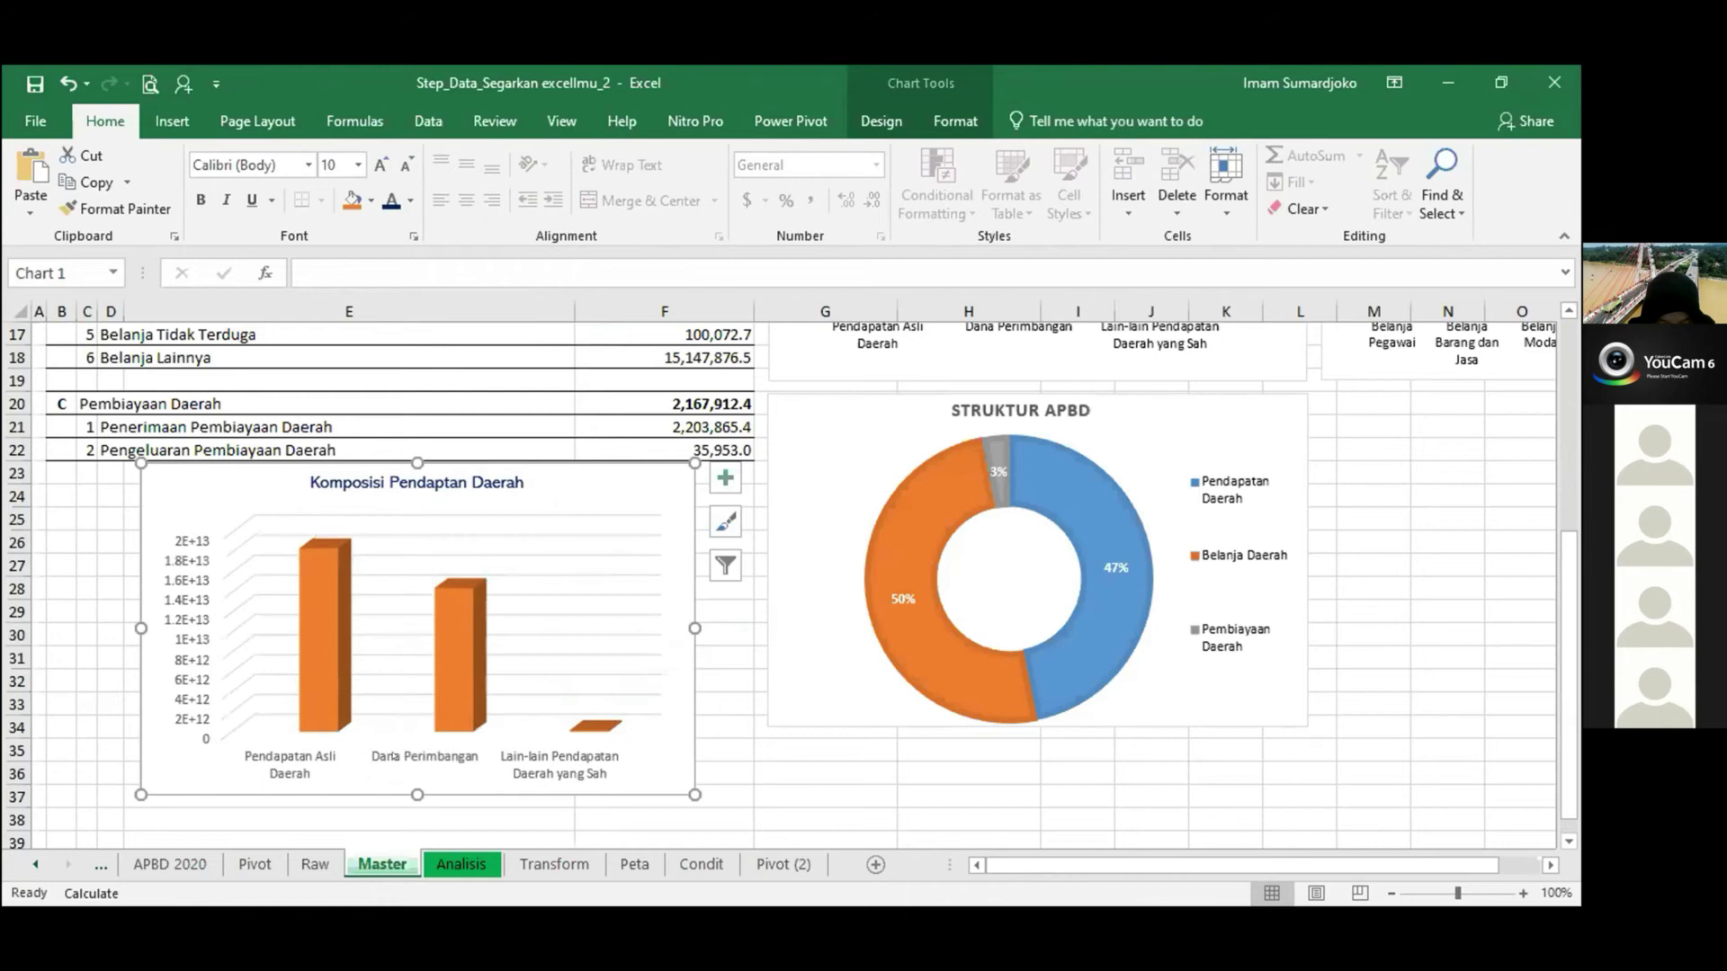
Set the font colour of the category axis labels in the Komposisi Pendaptan Daerah chart to black.
click(300, 769)
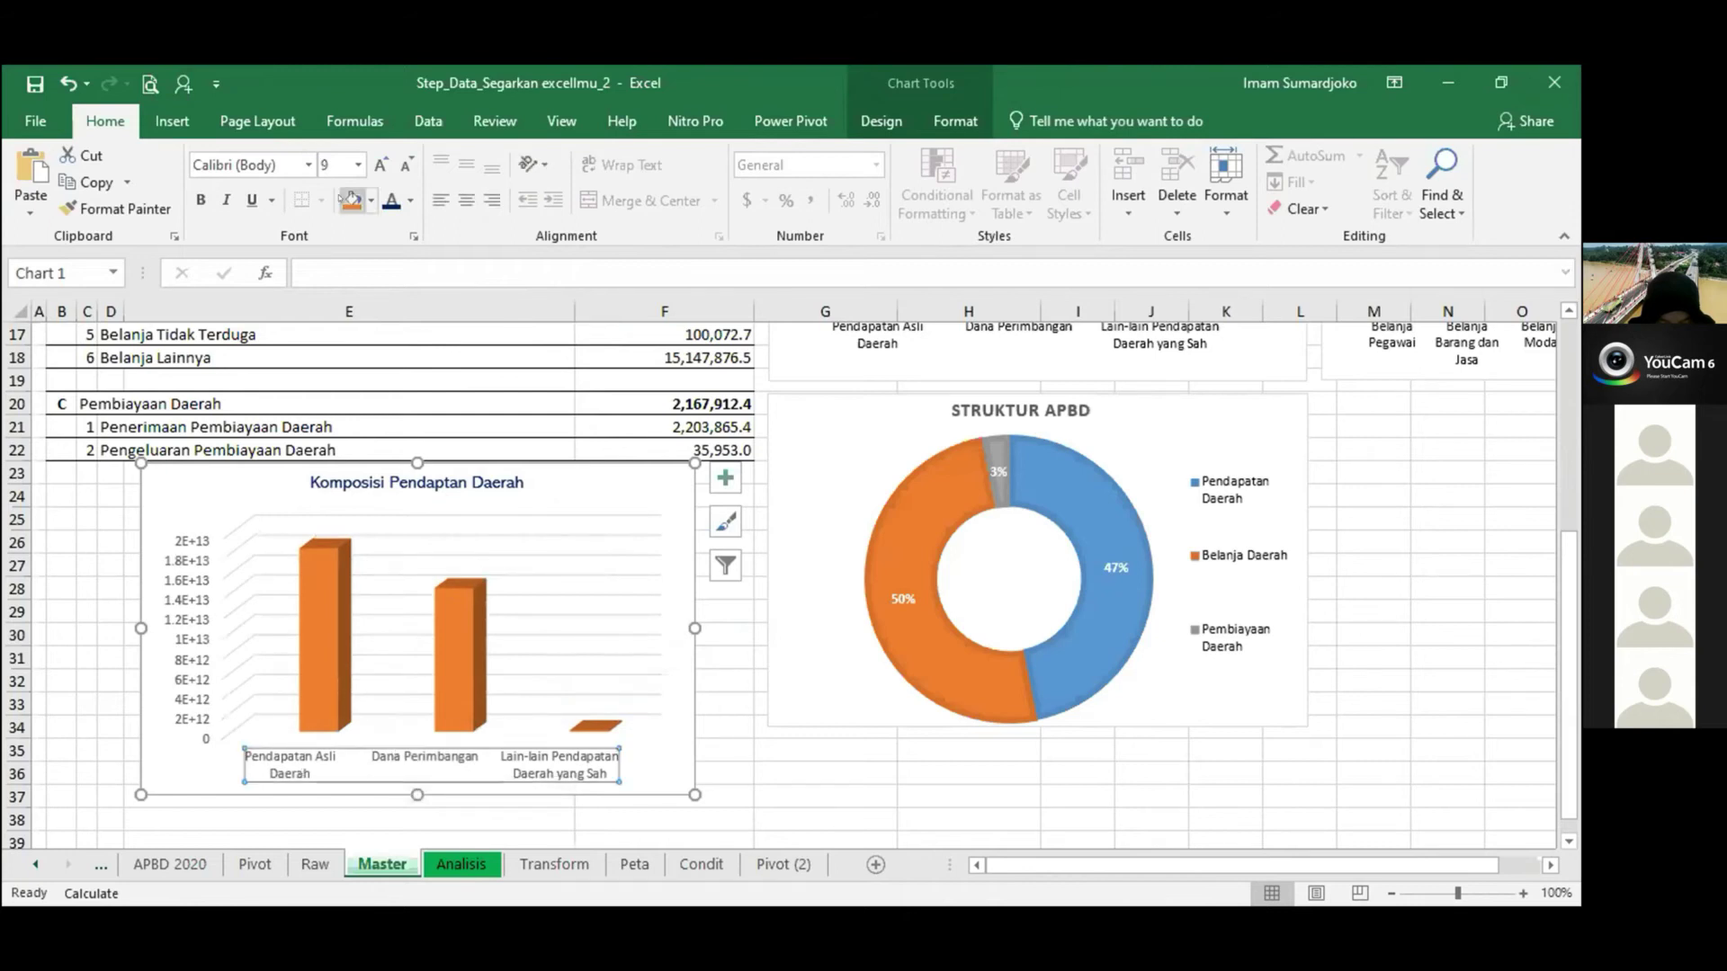
click(410, 201)
click(410, 277)
click(191, 639)
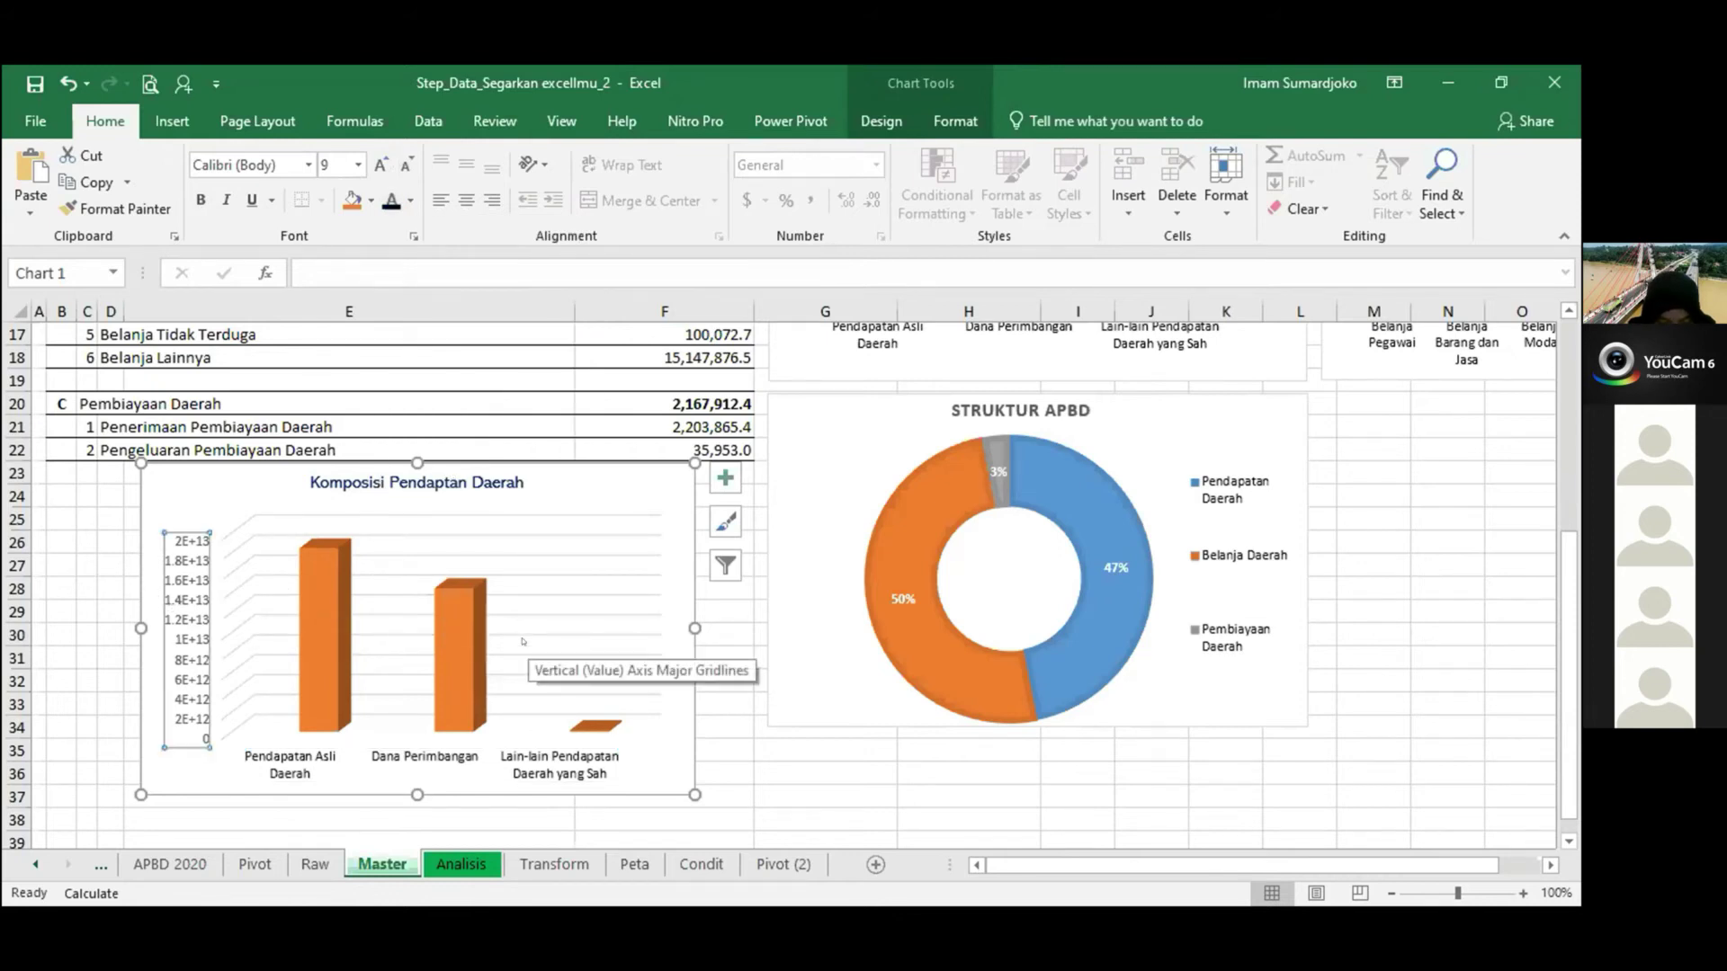
Fill only the Dana Perimbangan column of the Komposisi Pendaptan Daerah chart with light green.
click(321, 626)
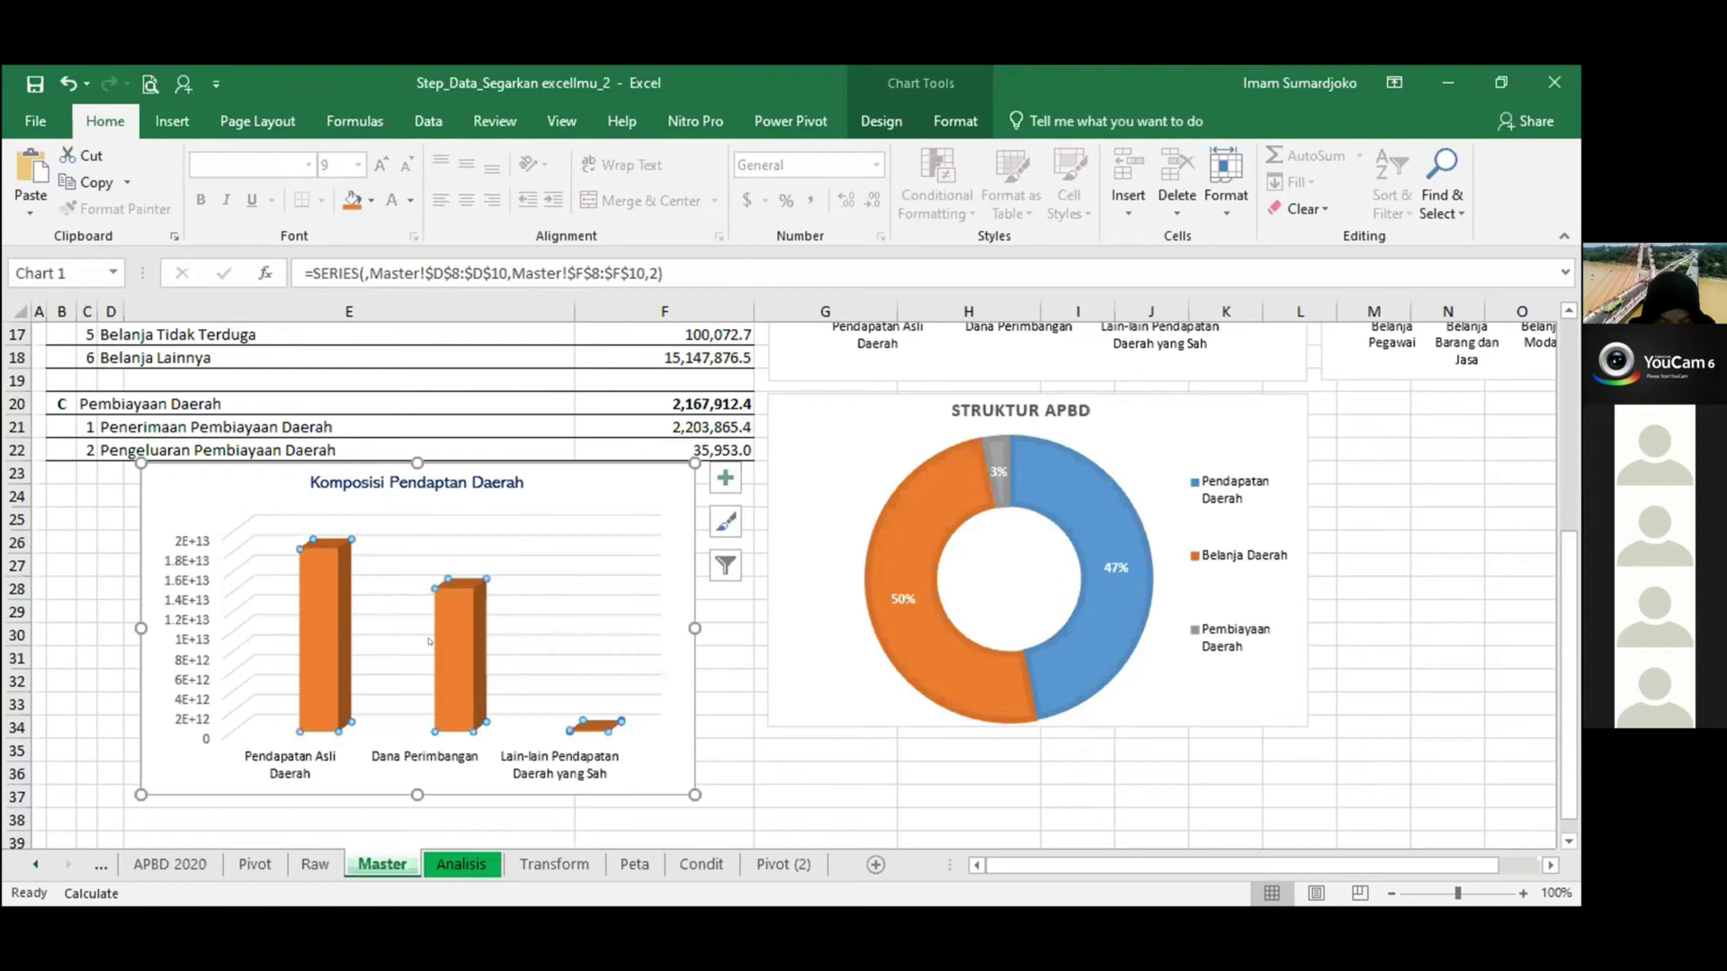
mouse_move(451, 641)
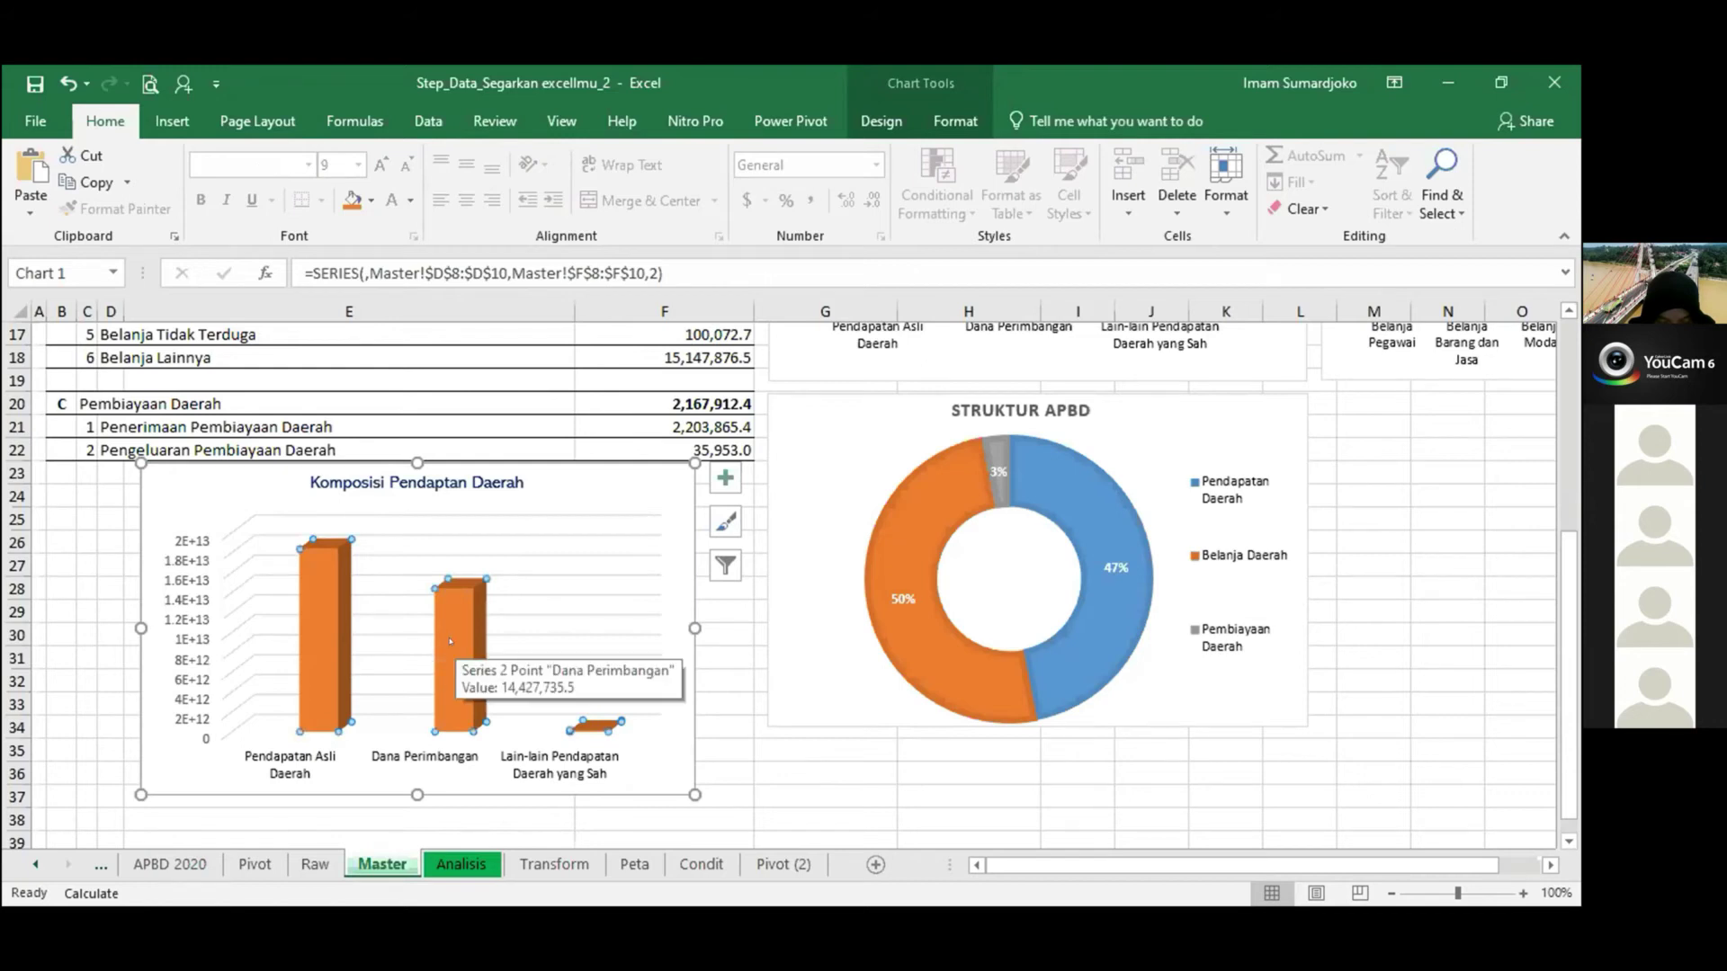
click(579, 643)
click(336, 609)
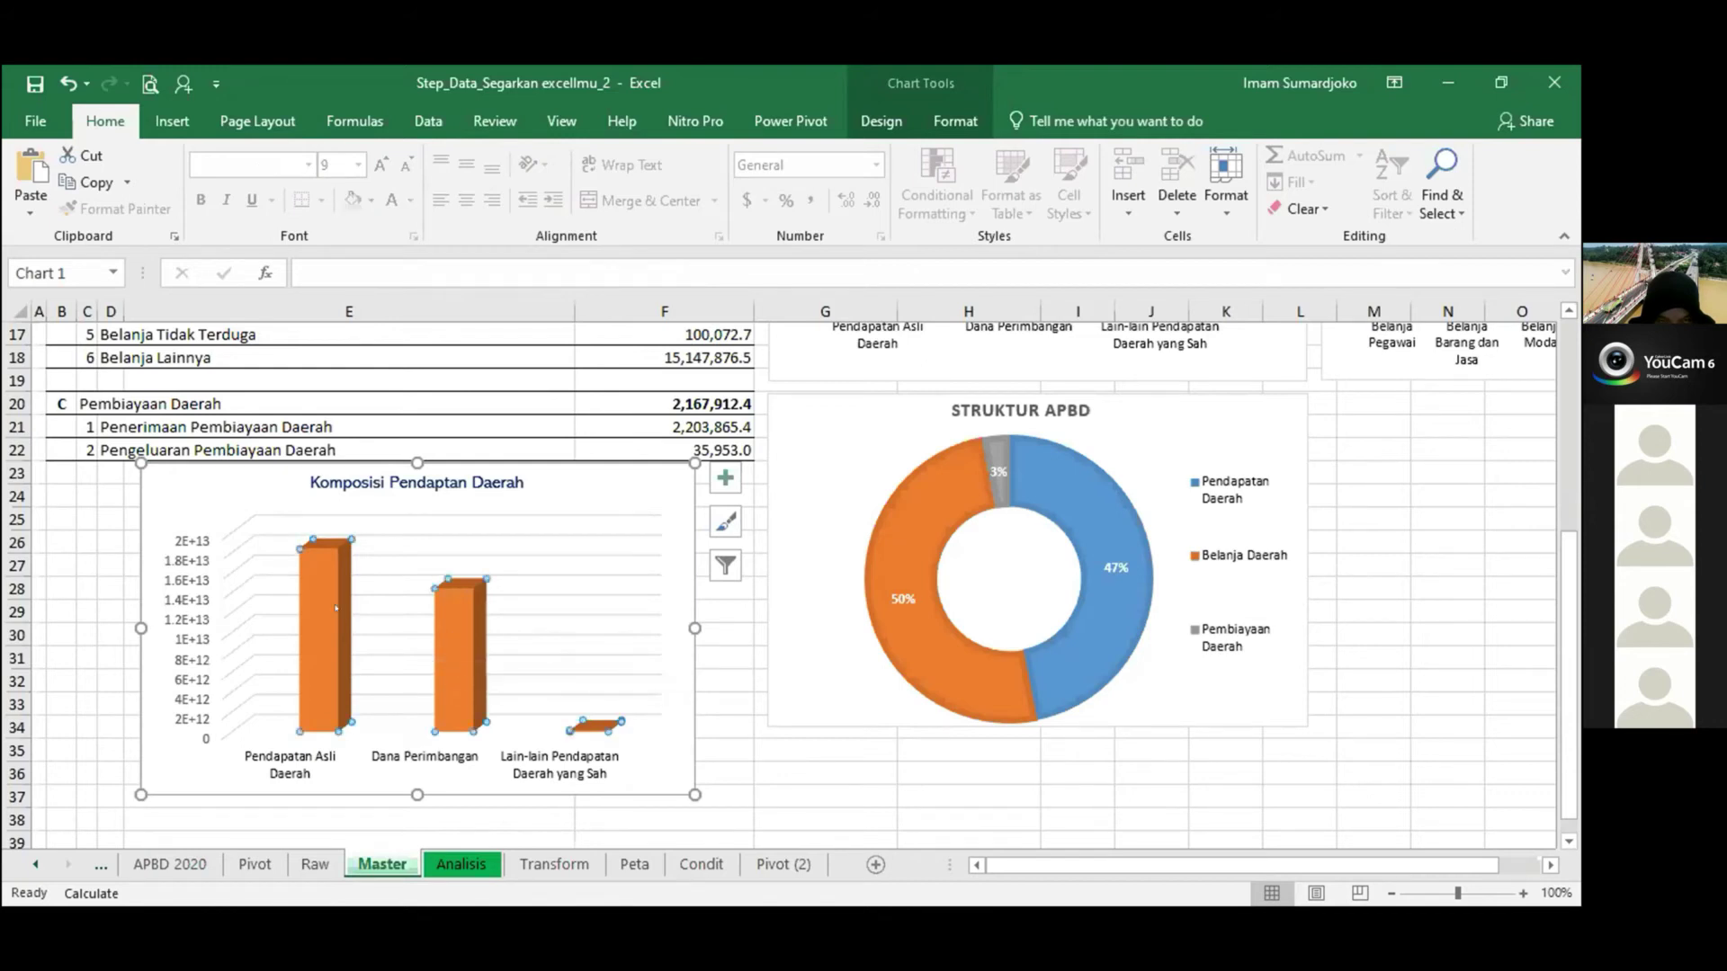
click(467, 609)
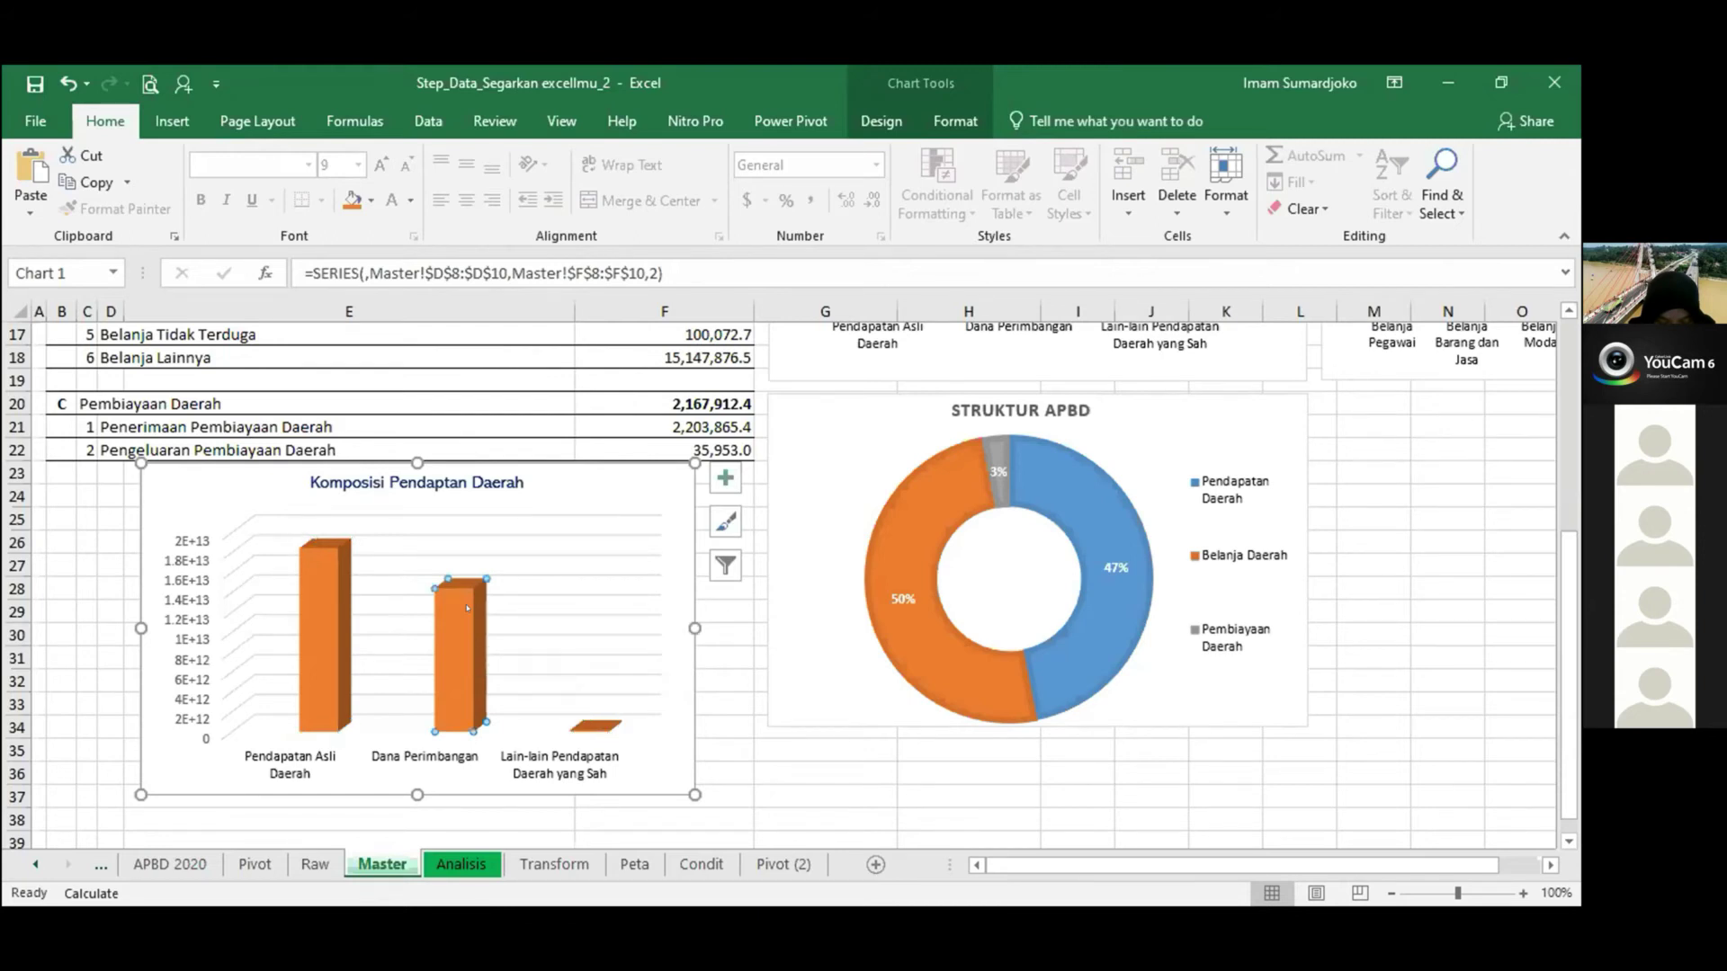
right_click(467, 609)
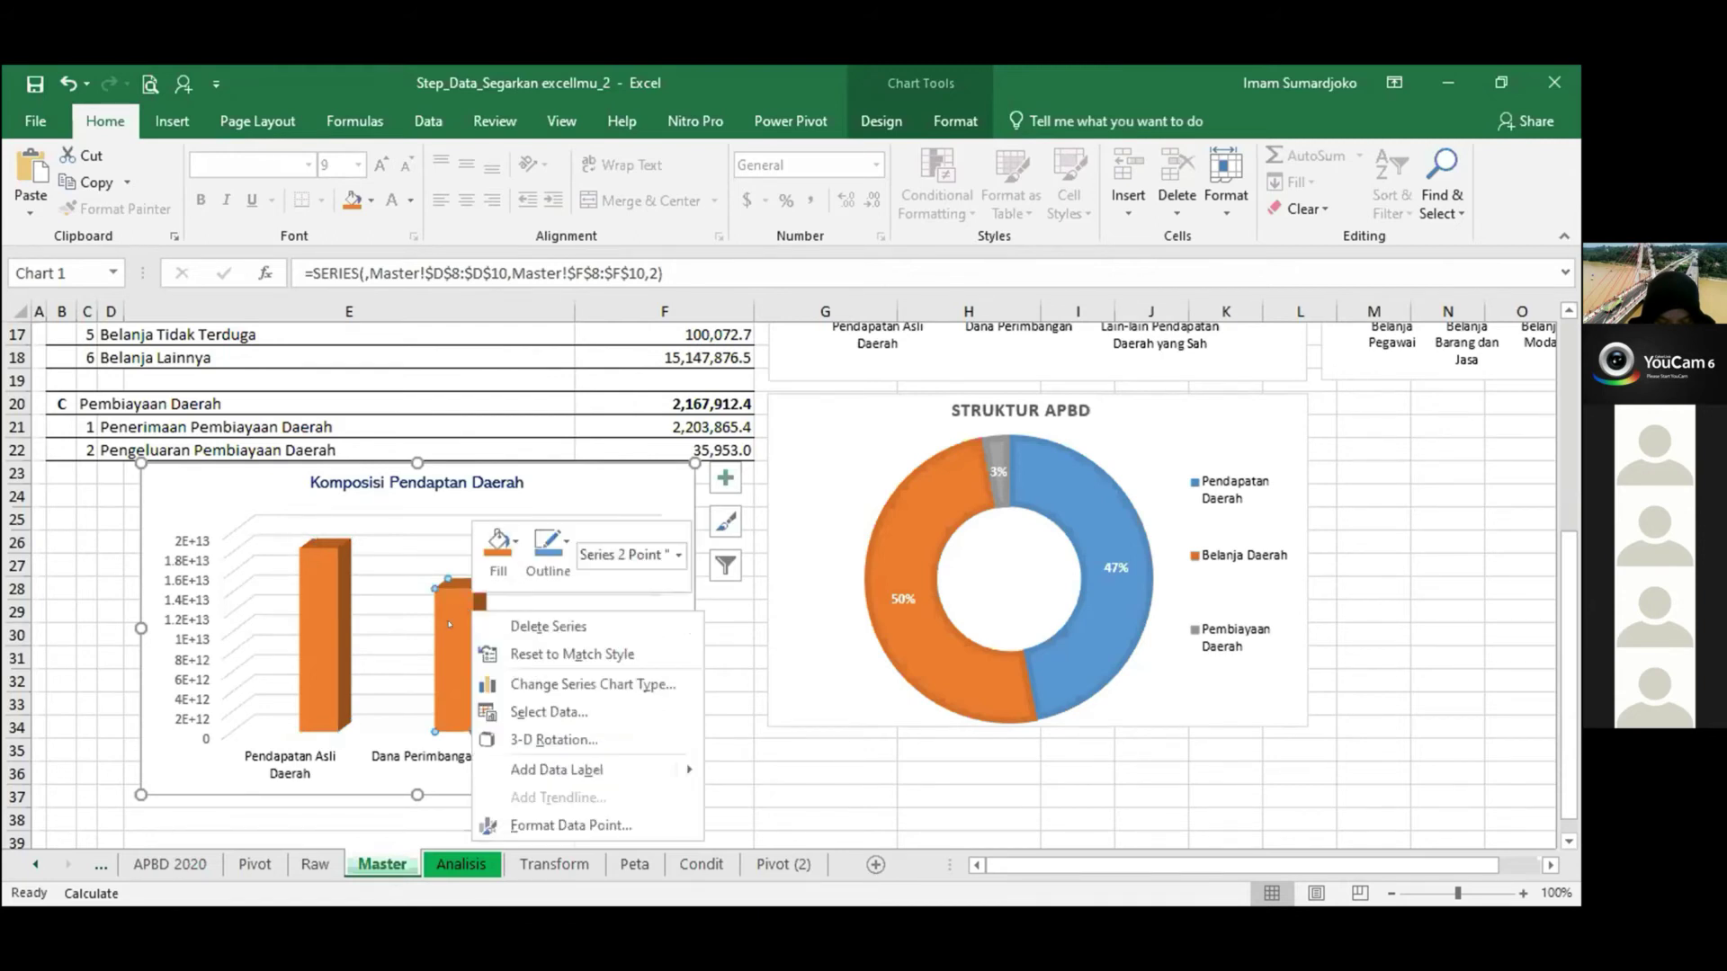
click(497, 549)
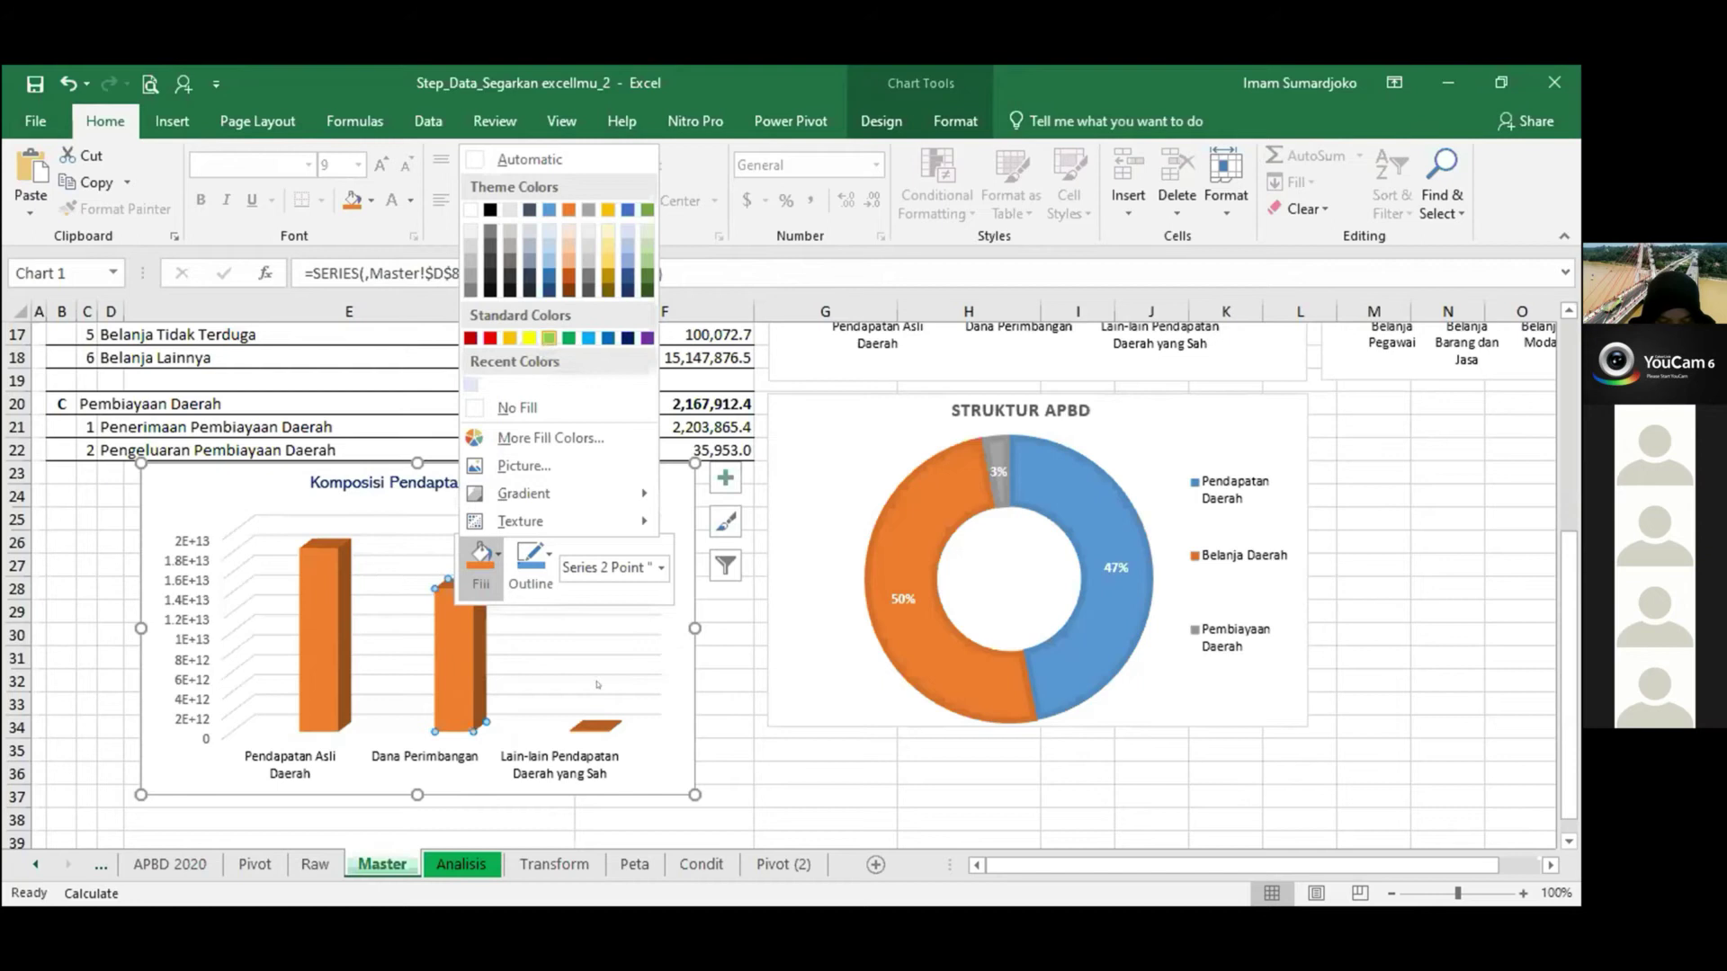
click(549, 339)
Fill only the Lain-lain Pendapatan Daerah yang Sah column of the new chart with blue.
click(599, 717)
click(583, 721)
click(582, 721)
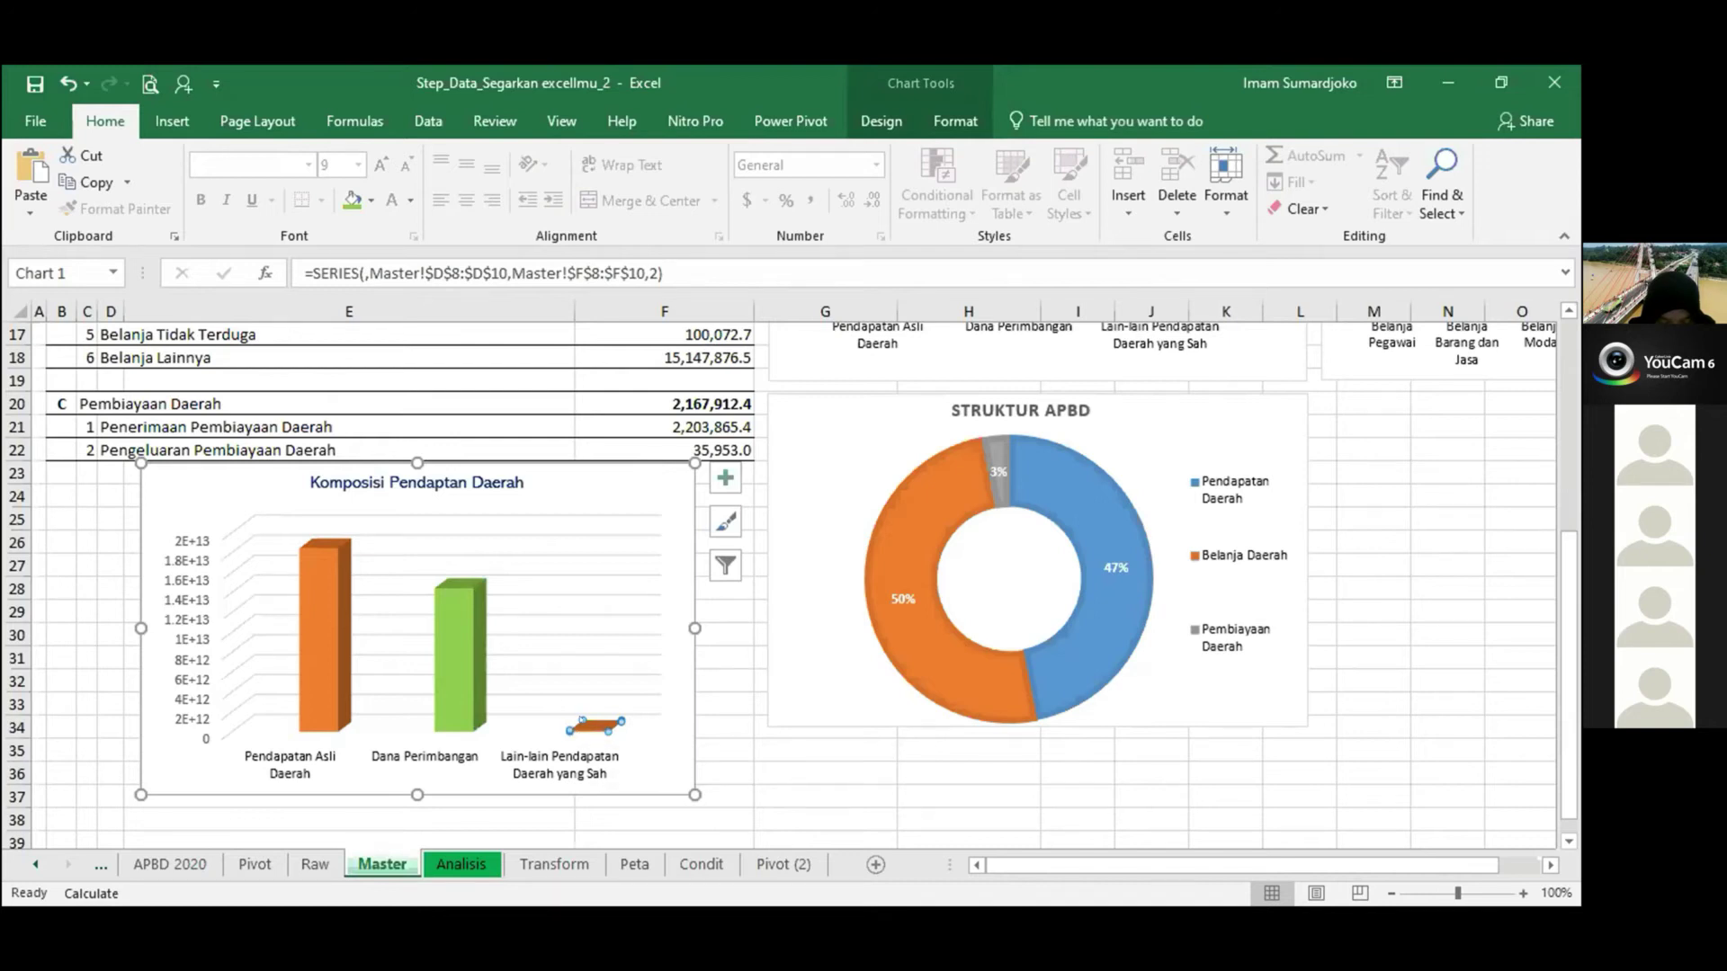
right_click(591, 725)
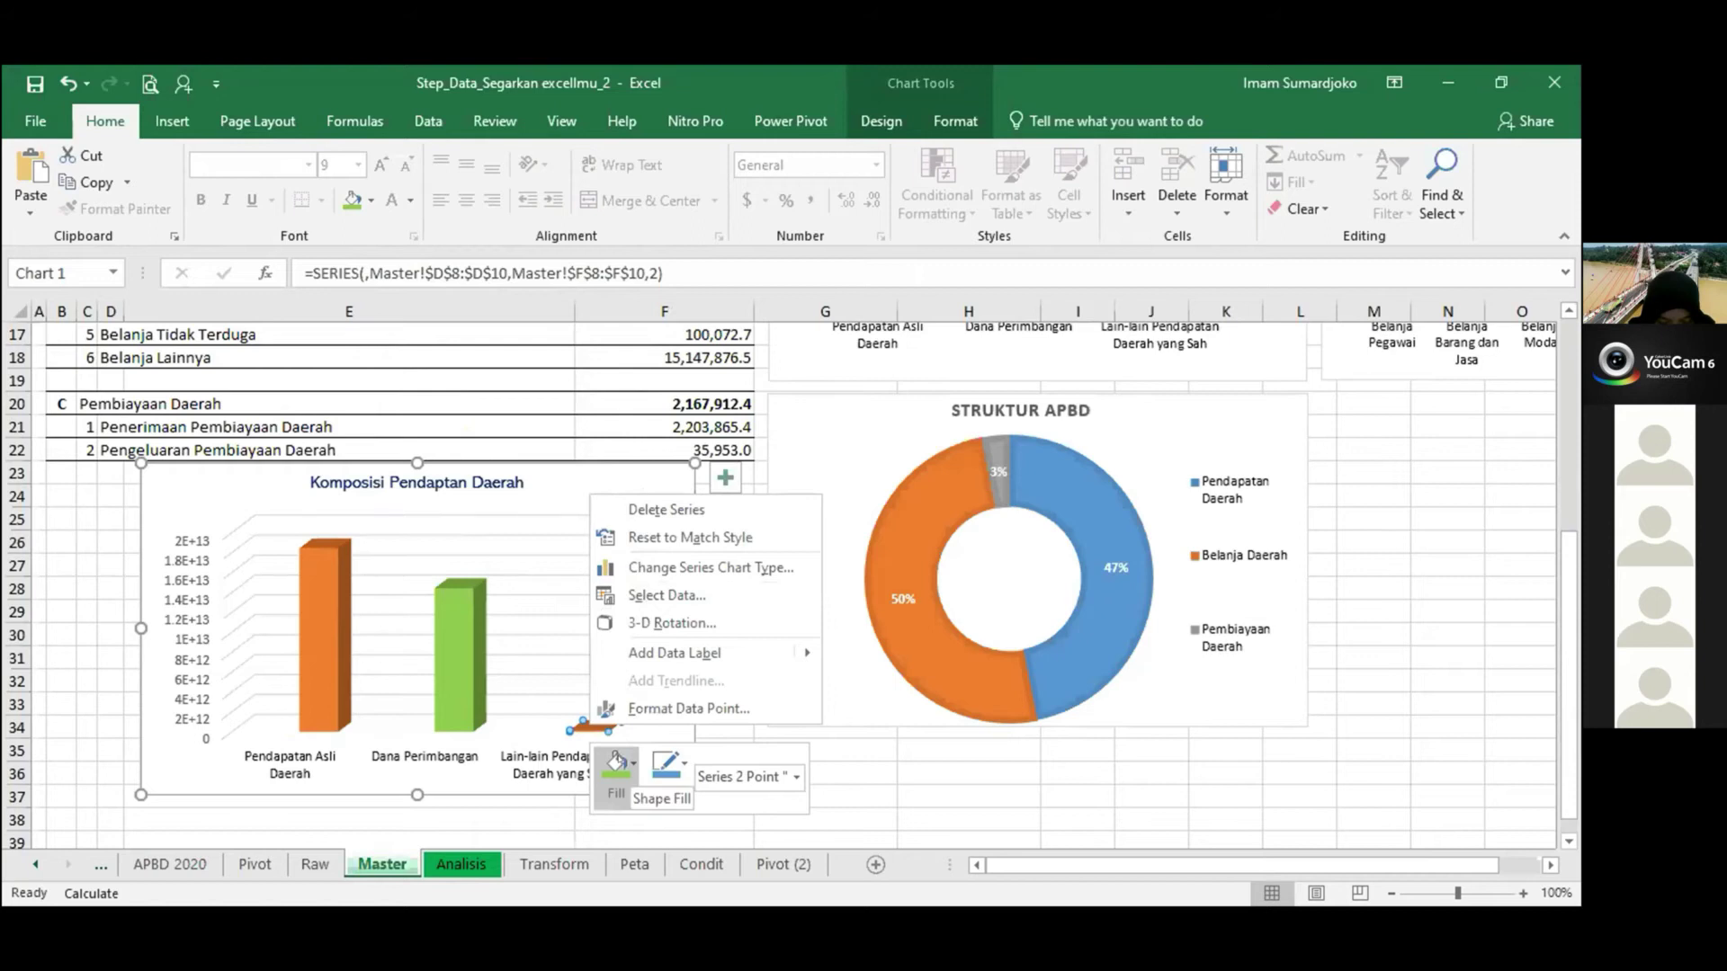
click(632, 767)
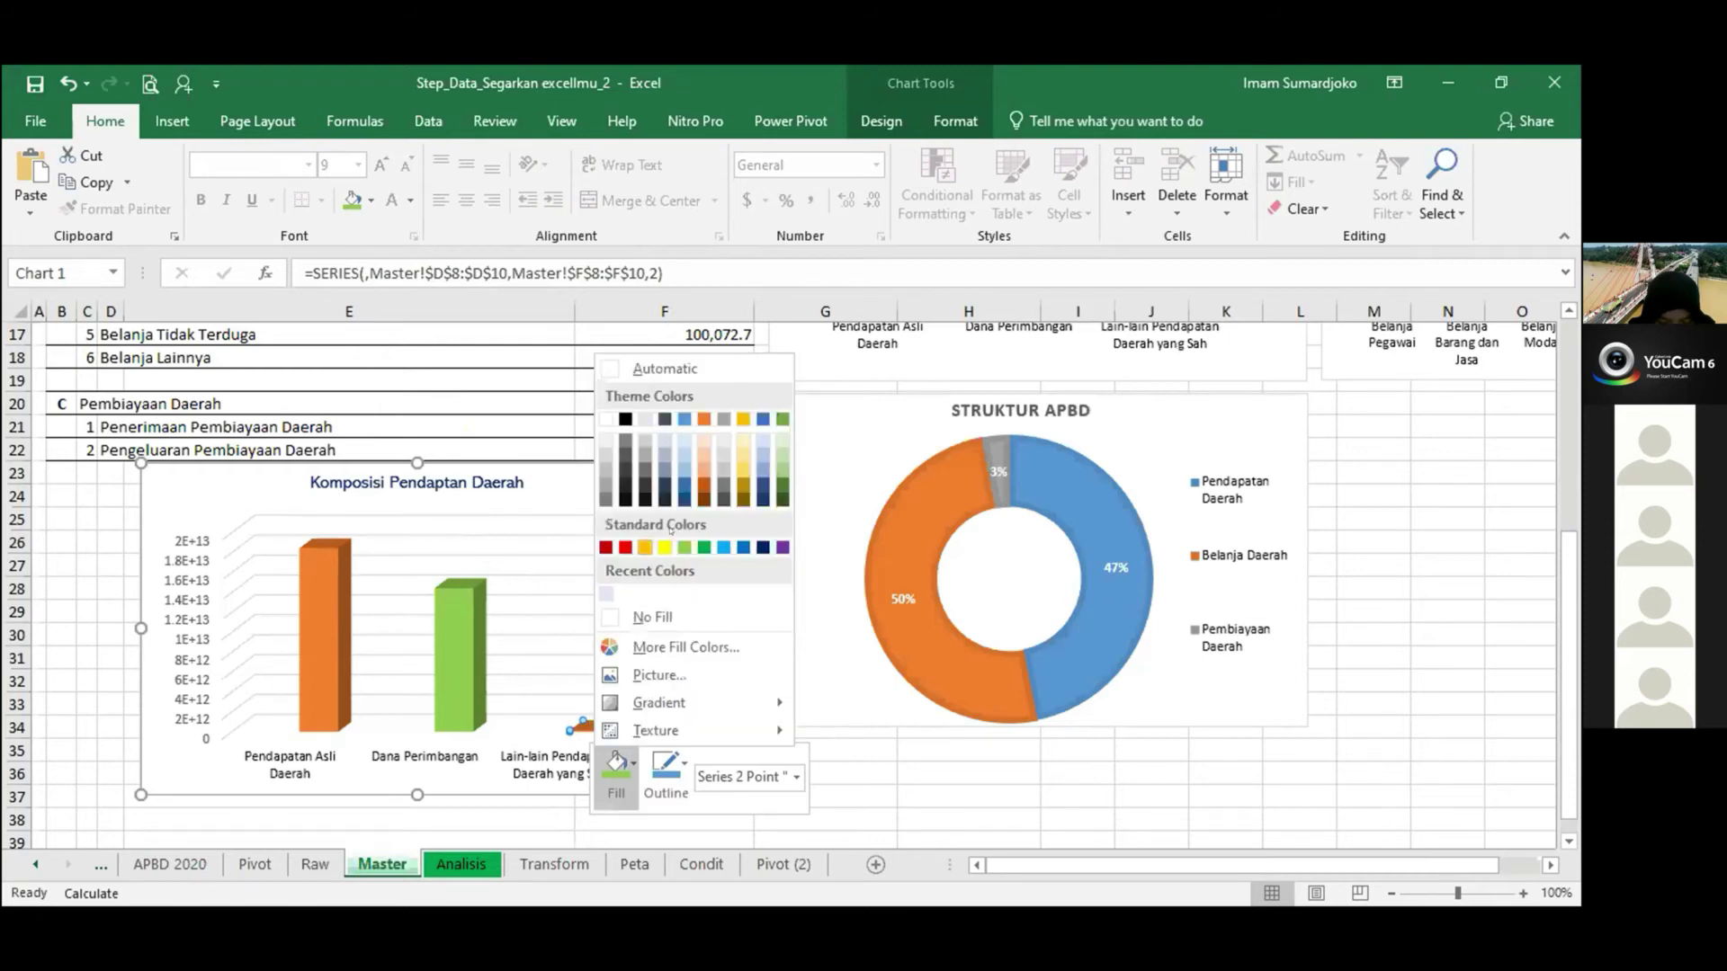
key(Escape)
click(729, 658)
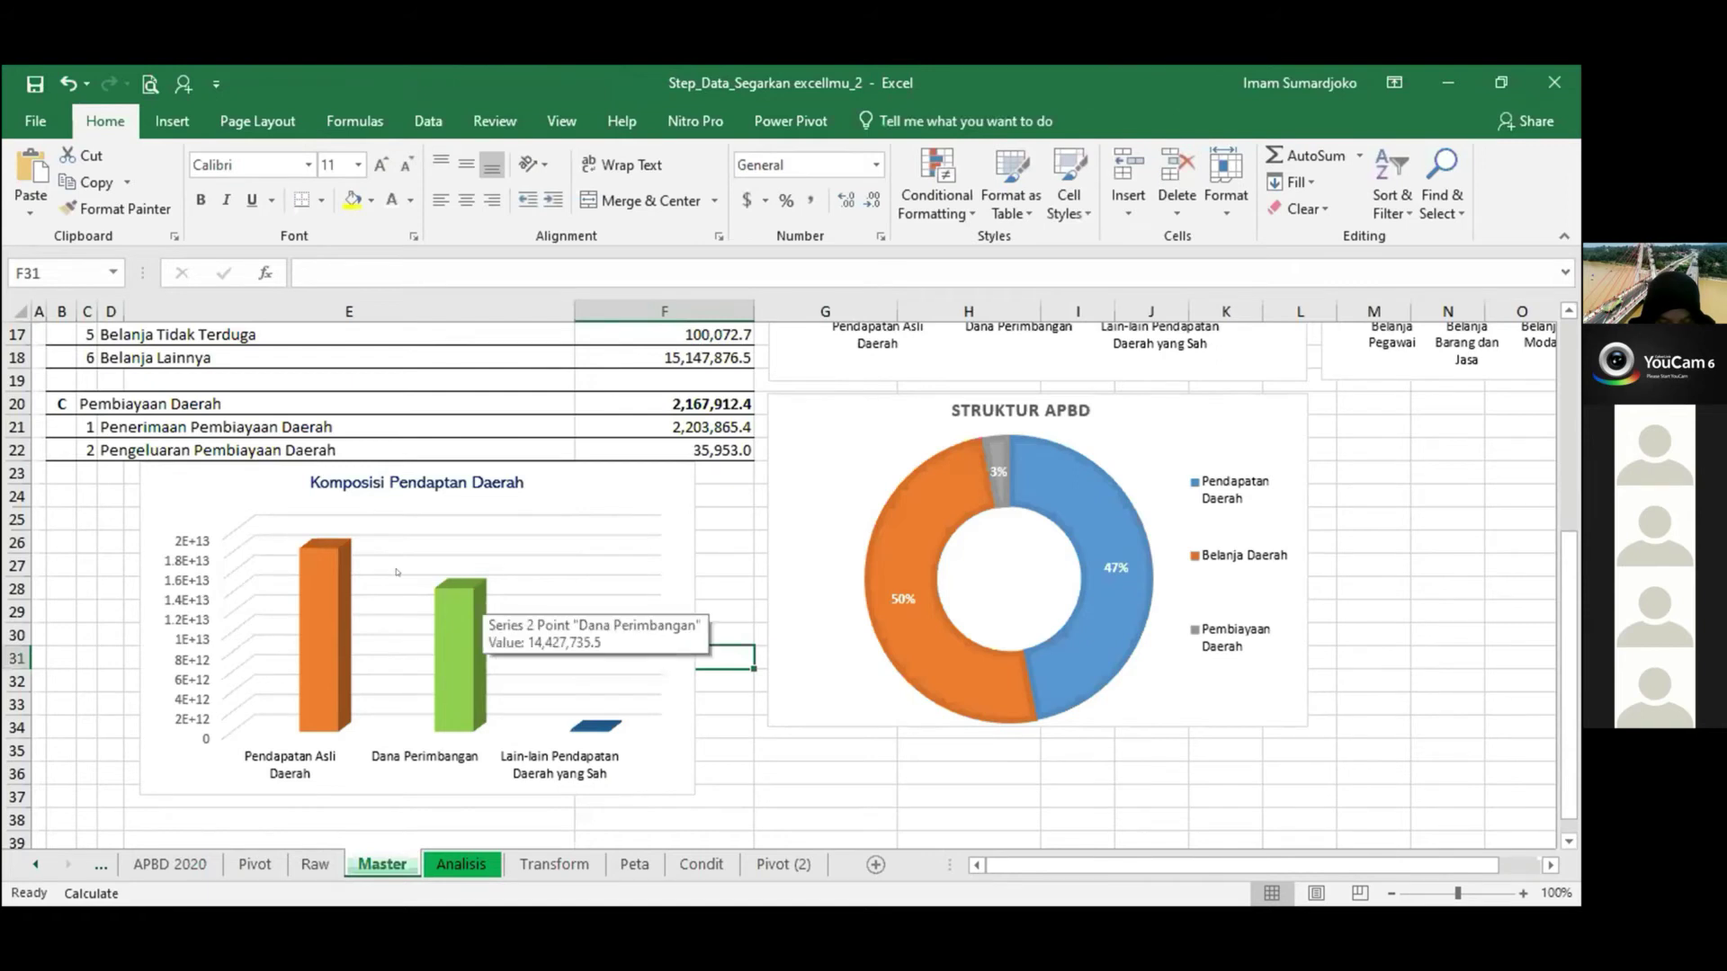
Add data labels to the columns of the Komposisi Pendaptan Daerah chart.
click(321, 540)
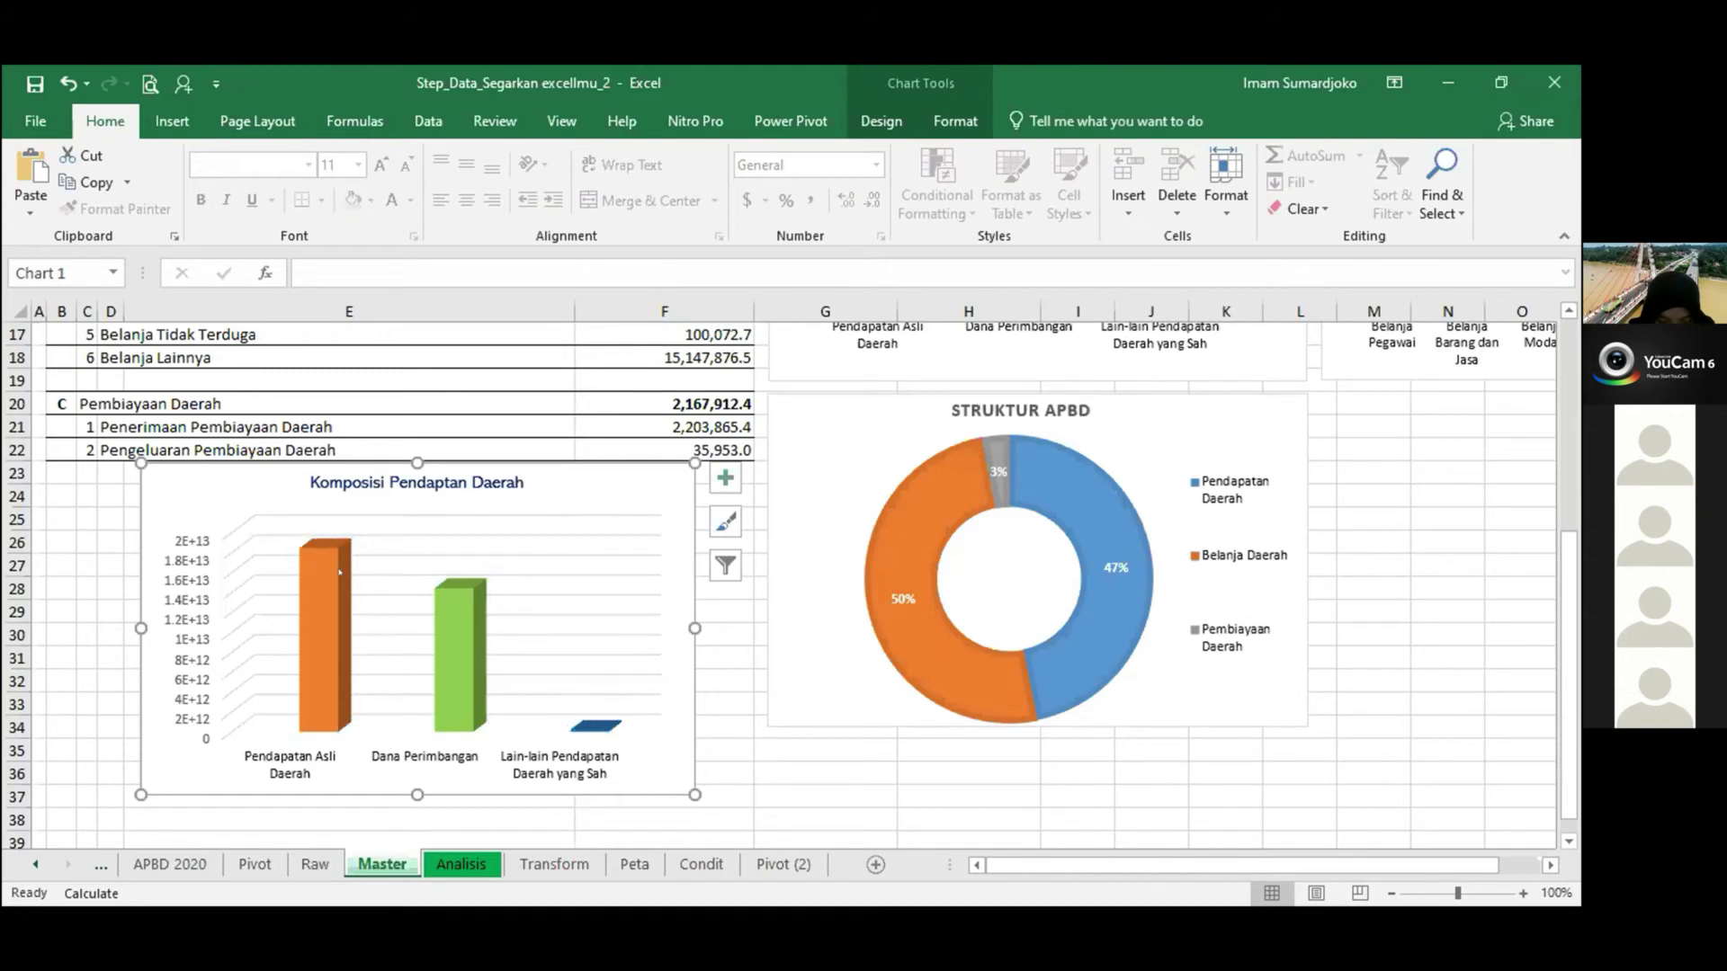
click(713, 477)
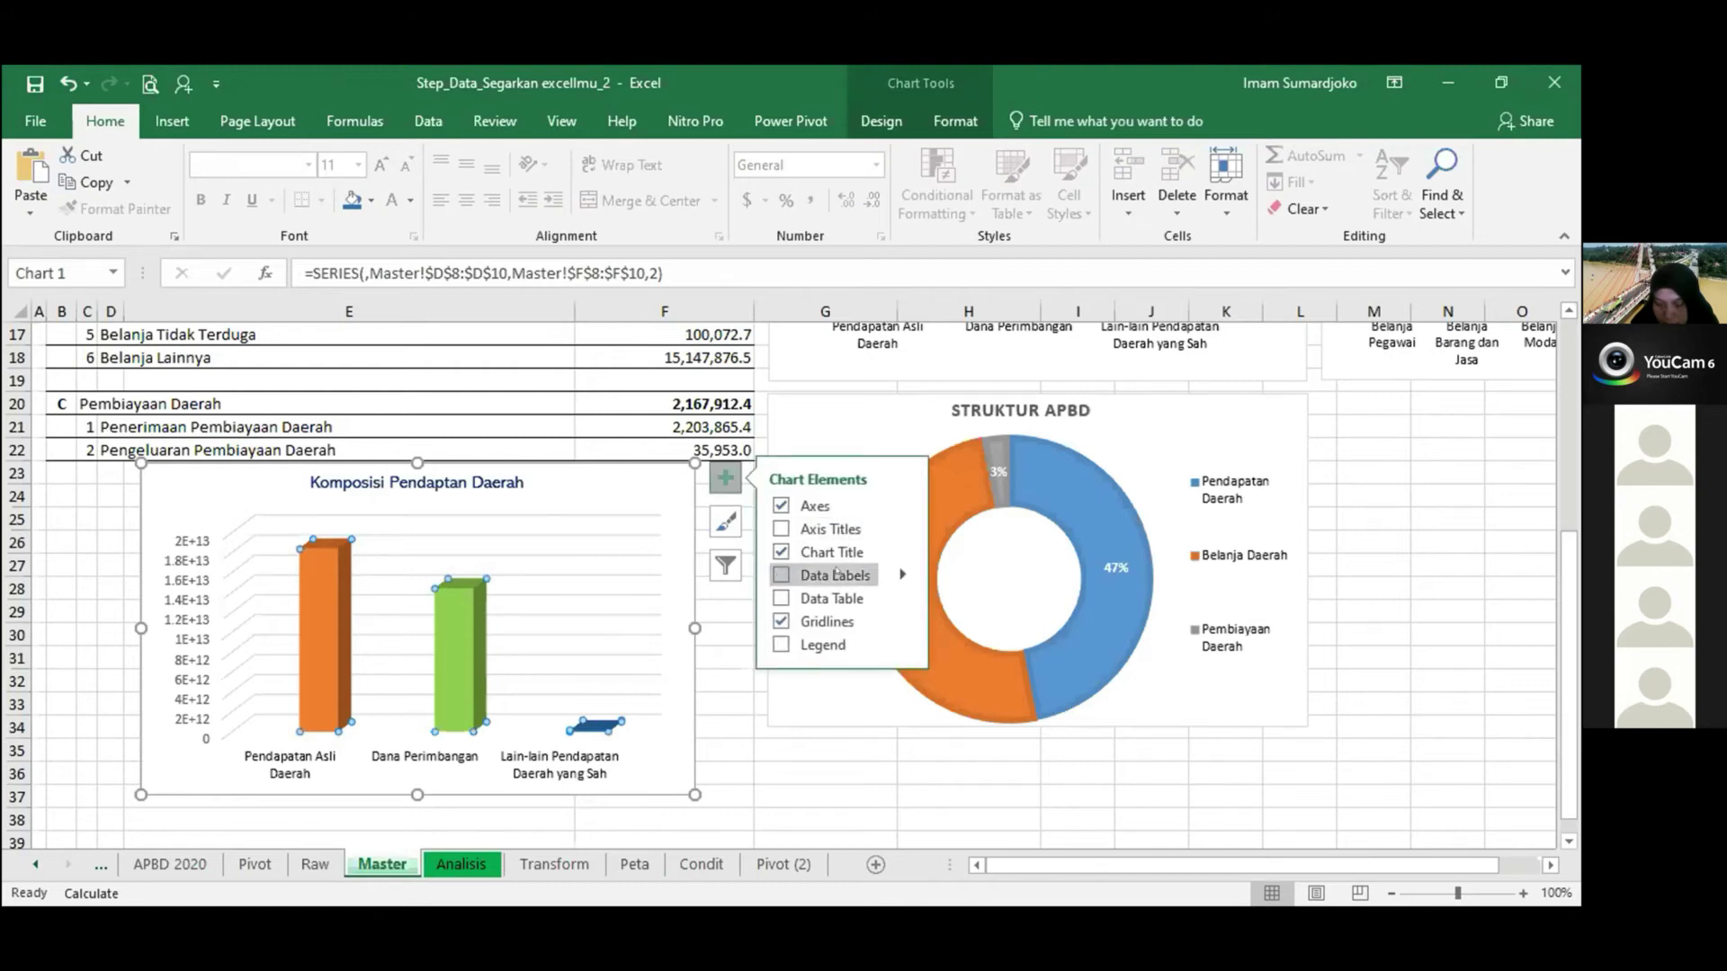
click(903, 573)
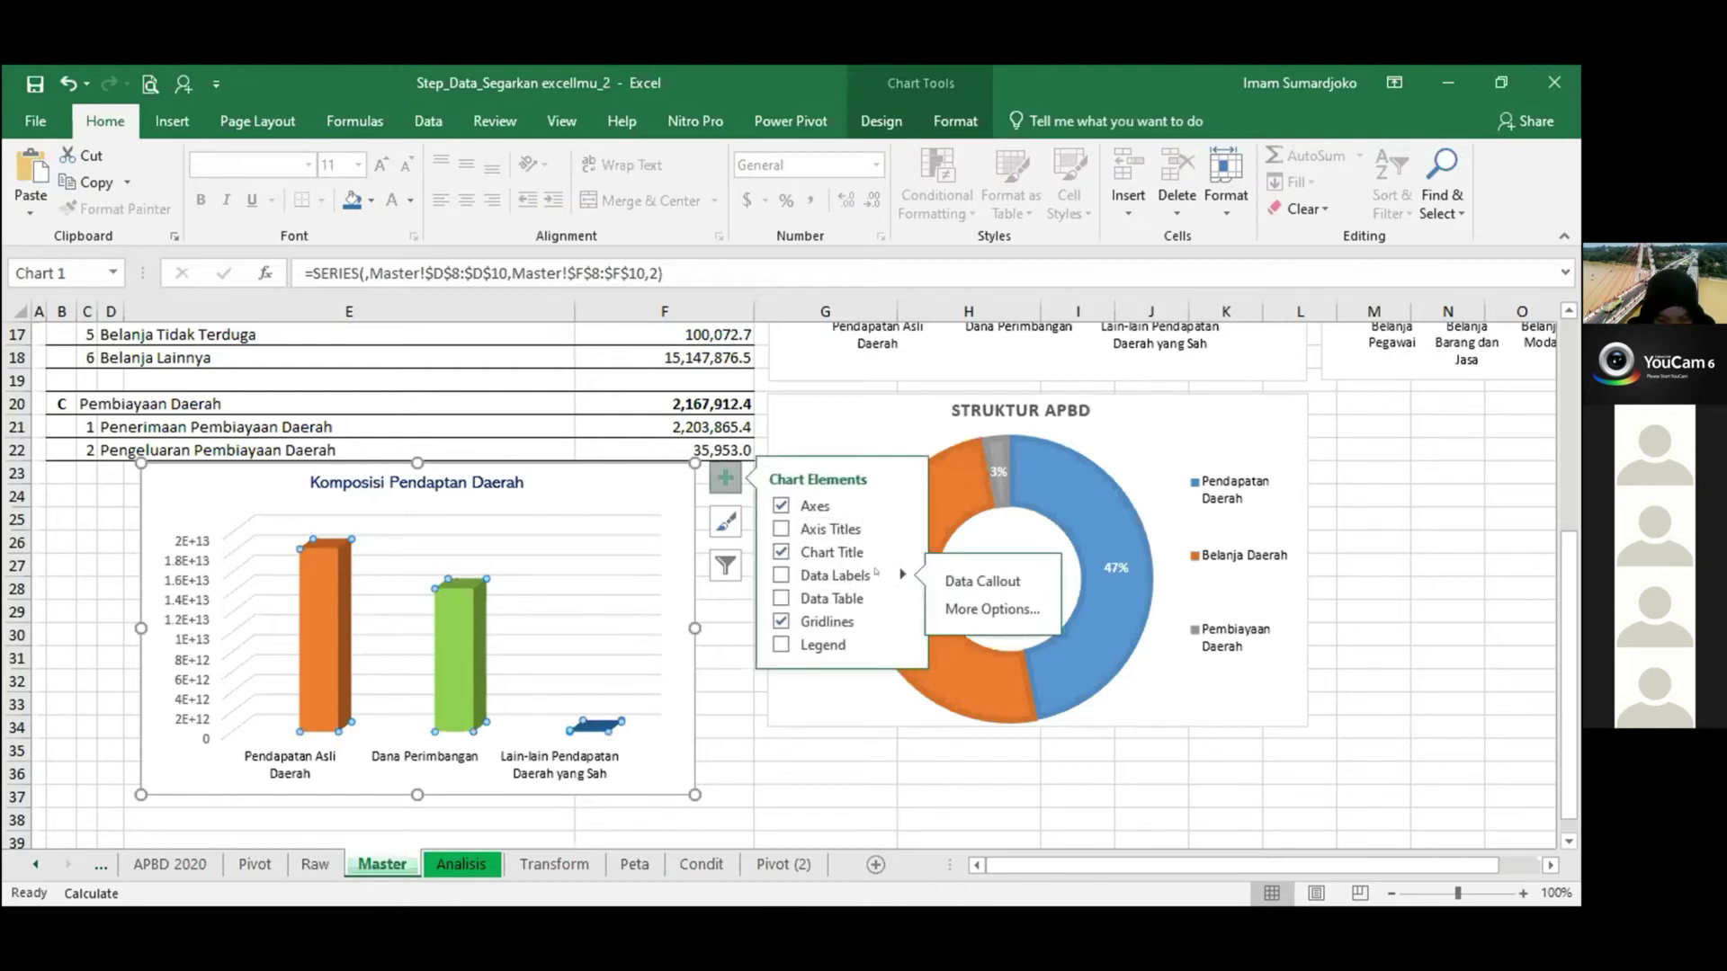
click(857, 575)
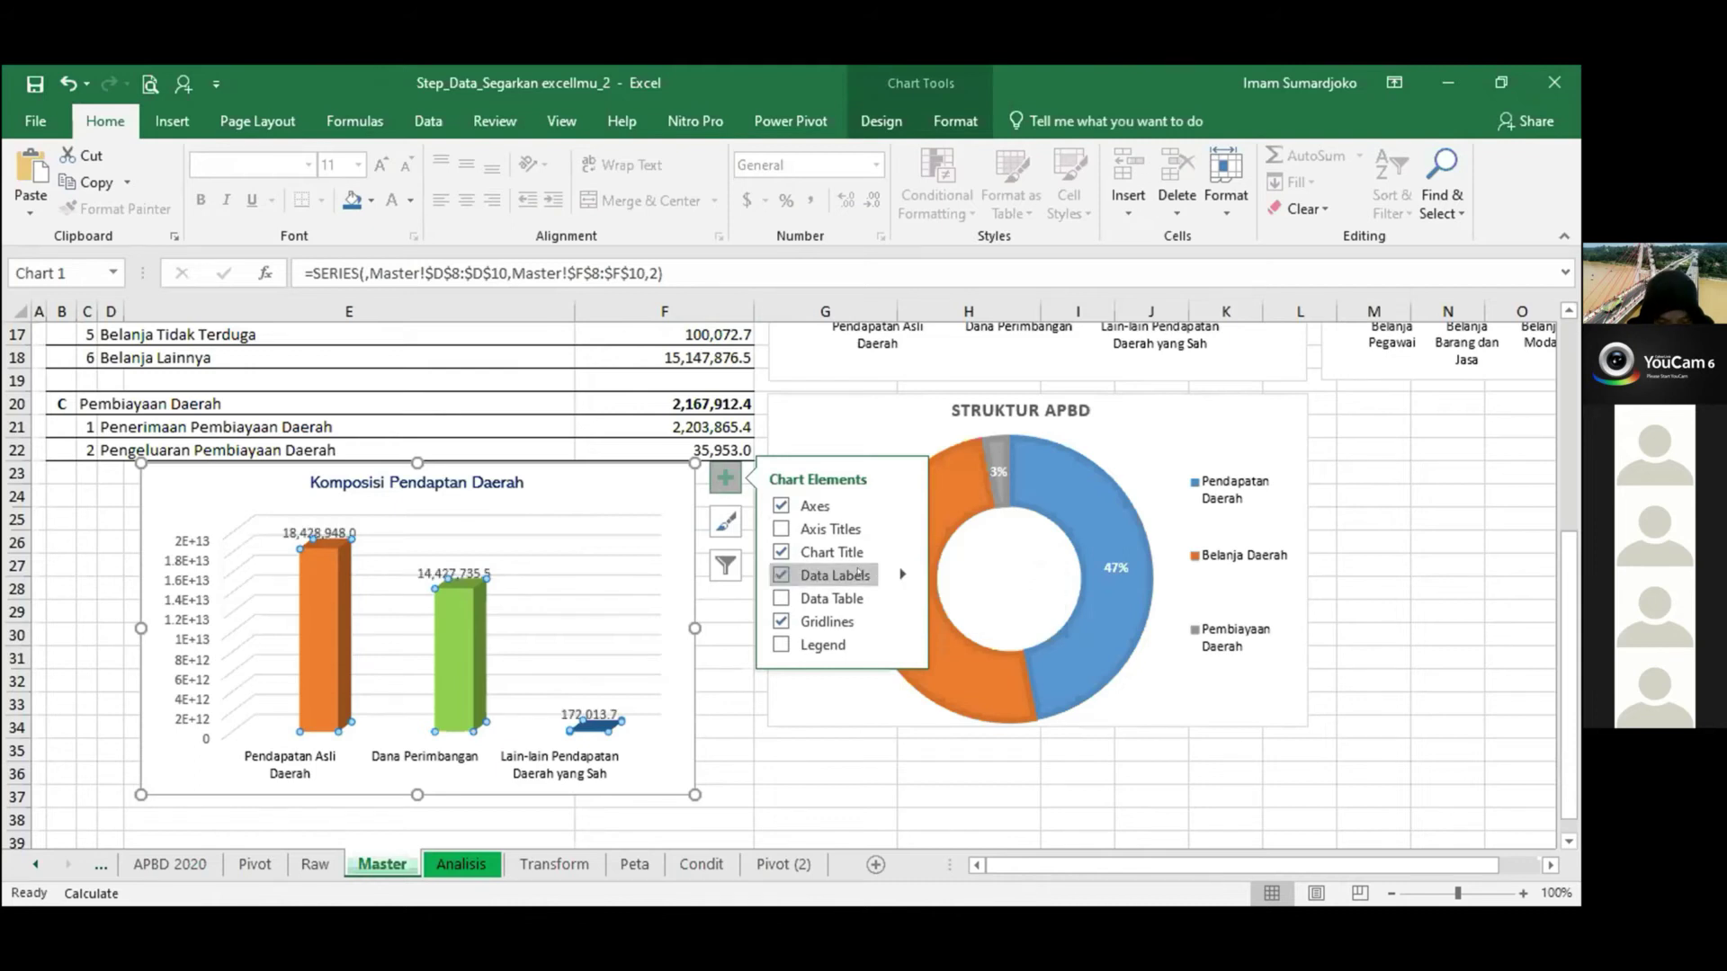
click(358, 536)
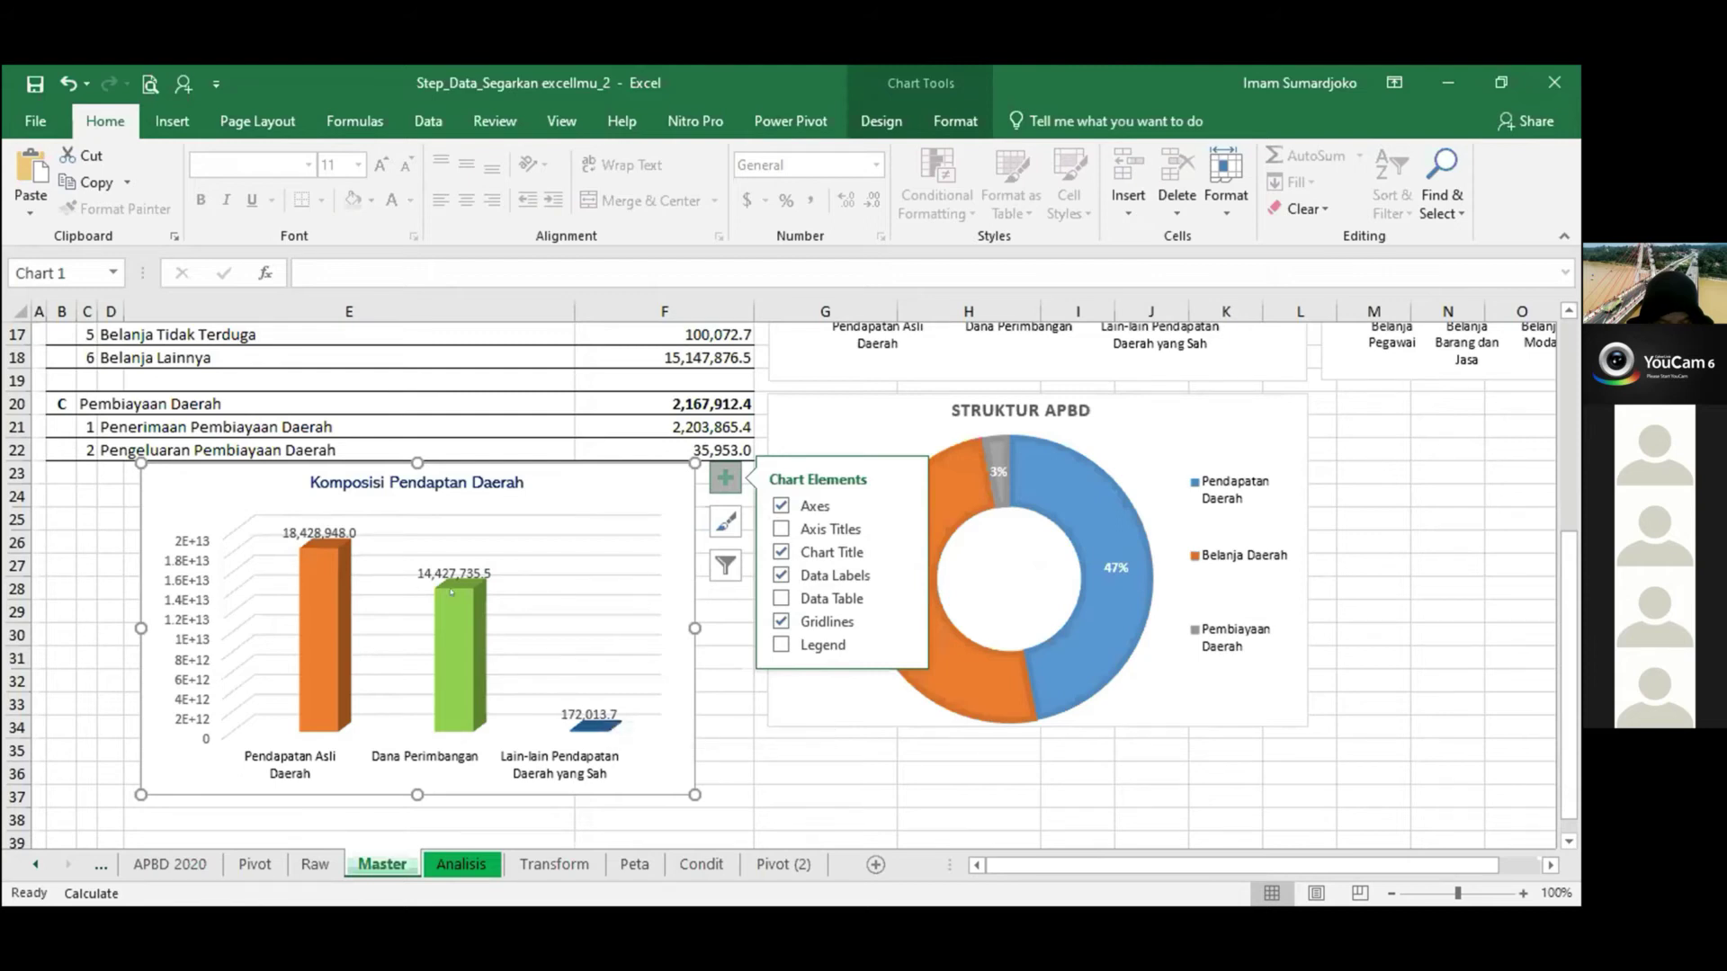
click(520, 539)
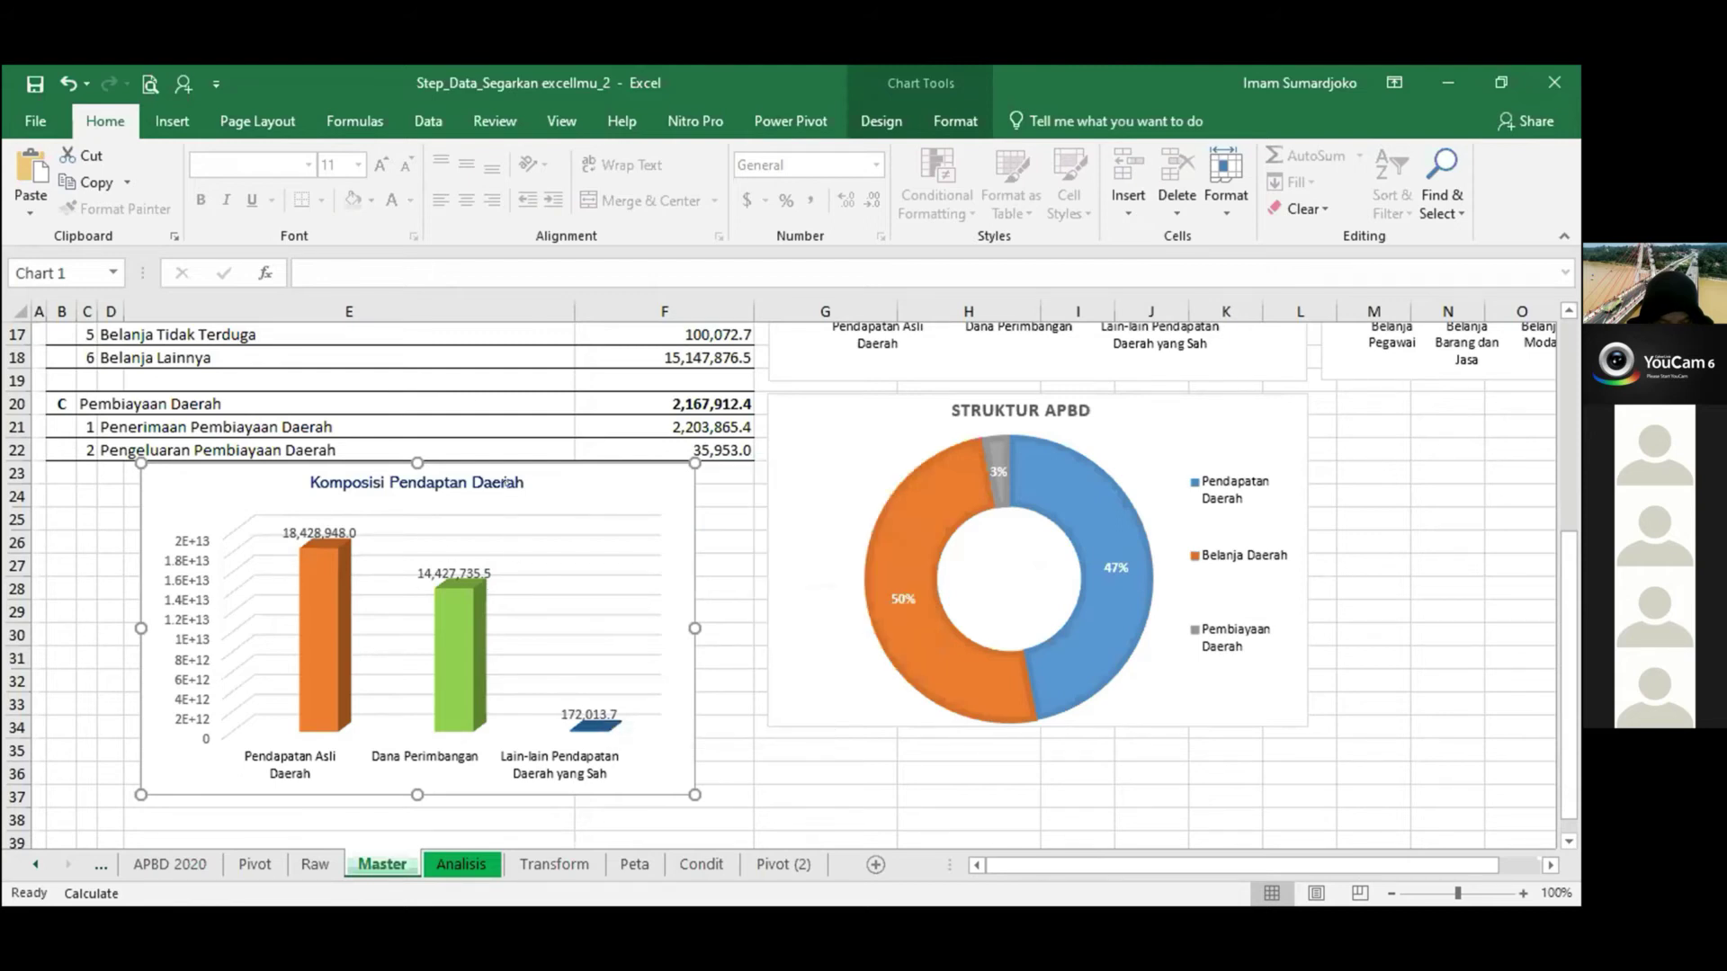
Switch the PEMDA selection in F3 to Kab. Banyuwangi and check the Komposisi Pendaptan Daerah chart's columns.
scroll(193, 384, up, 4)
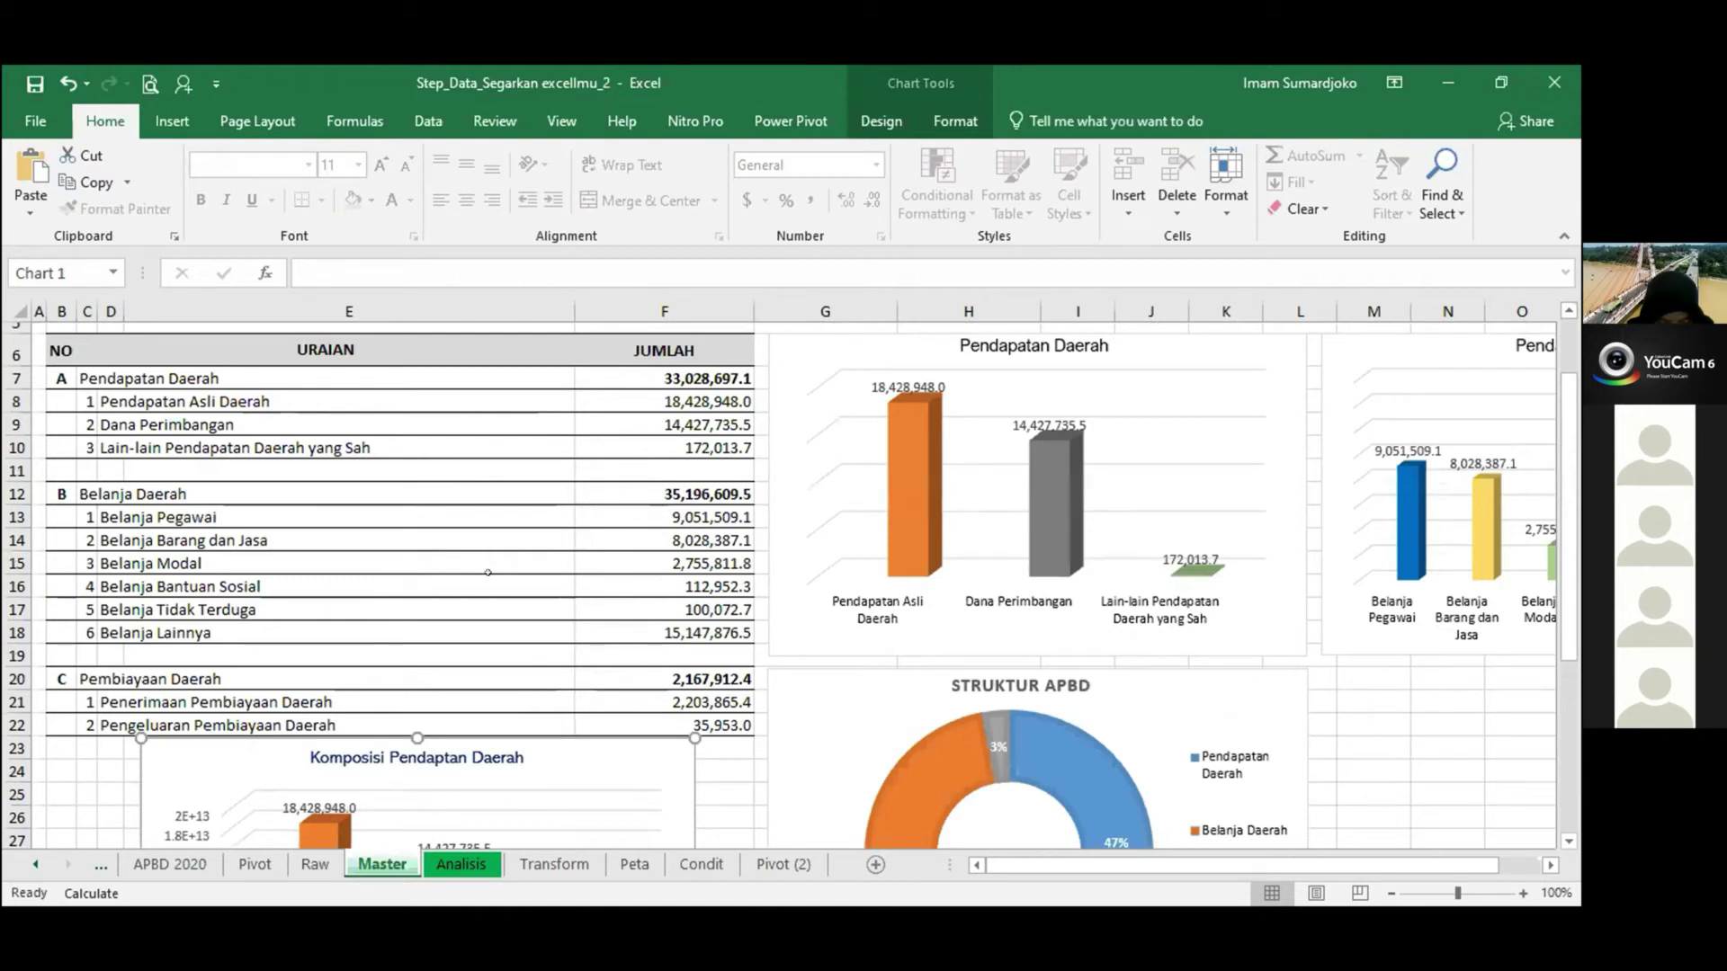
scroll(488, 572, down, 4)
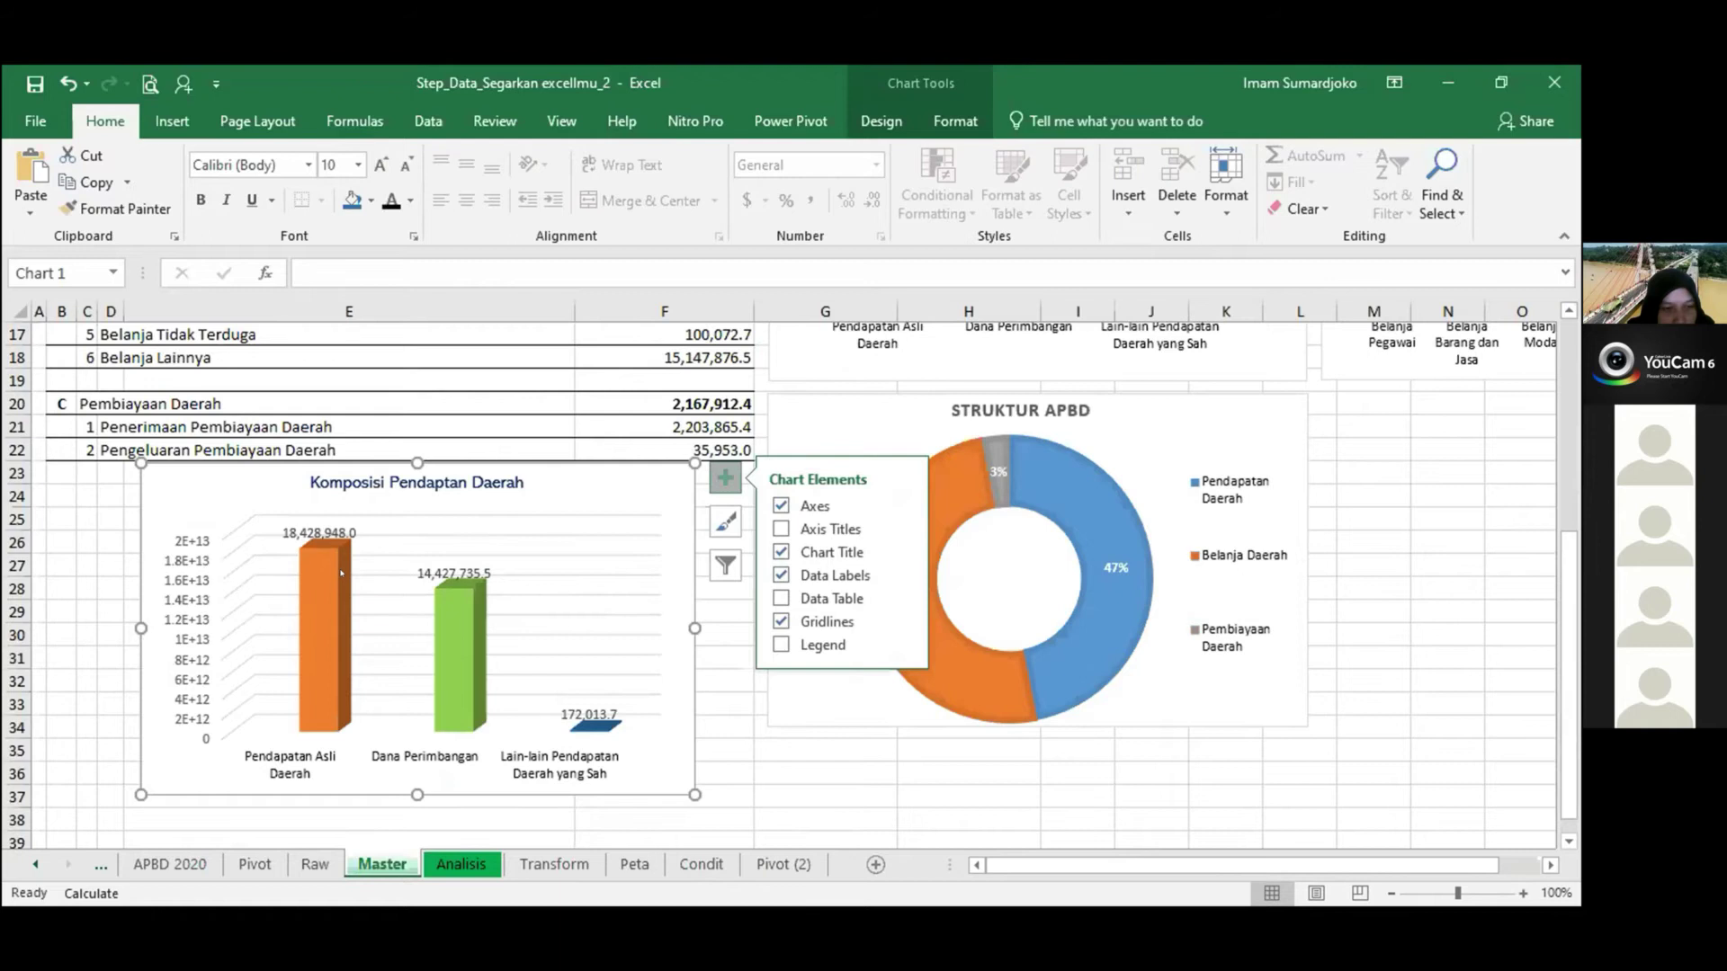
mouse_move(342, 572)
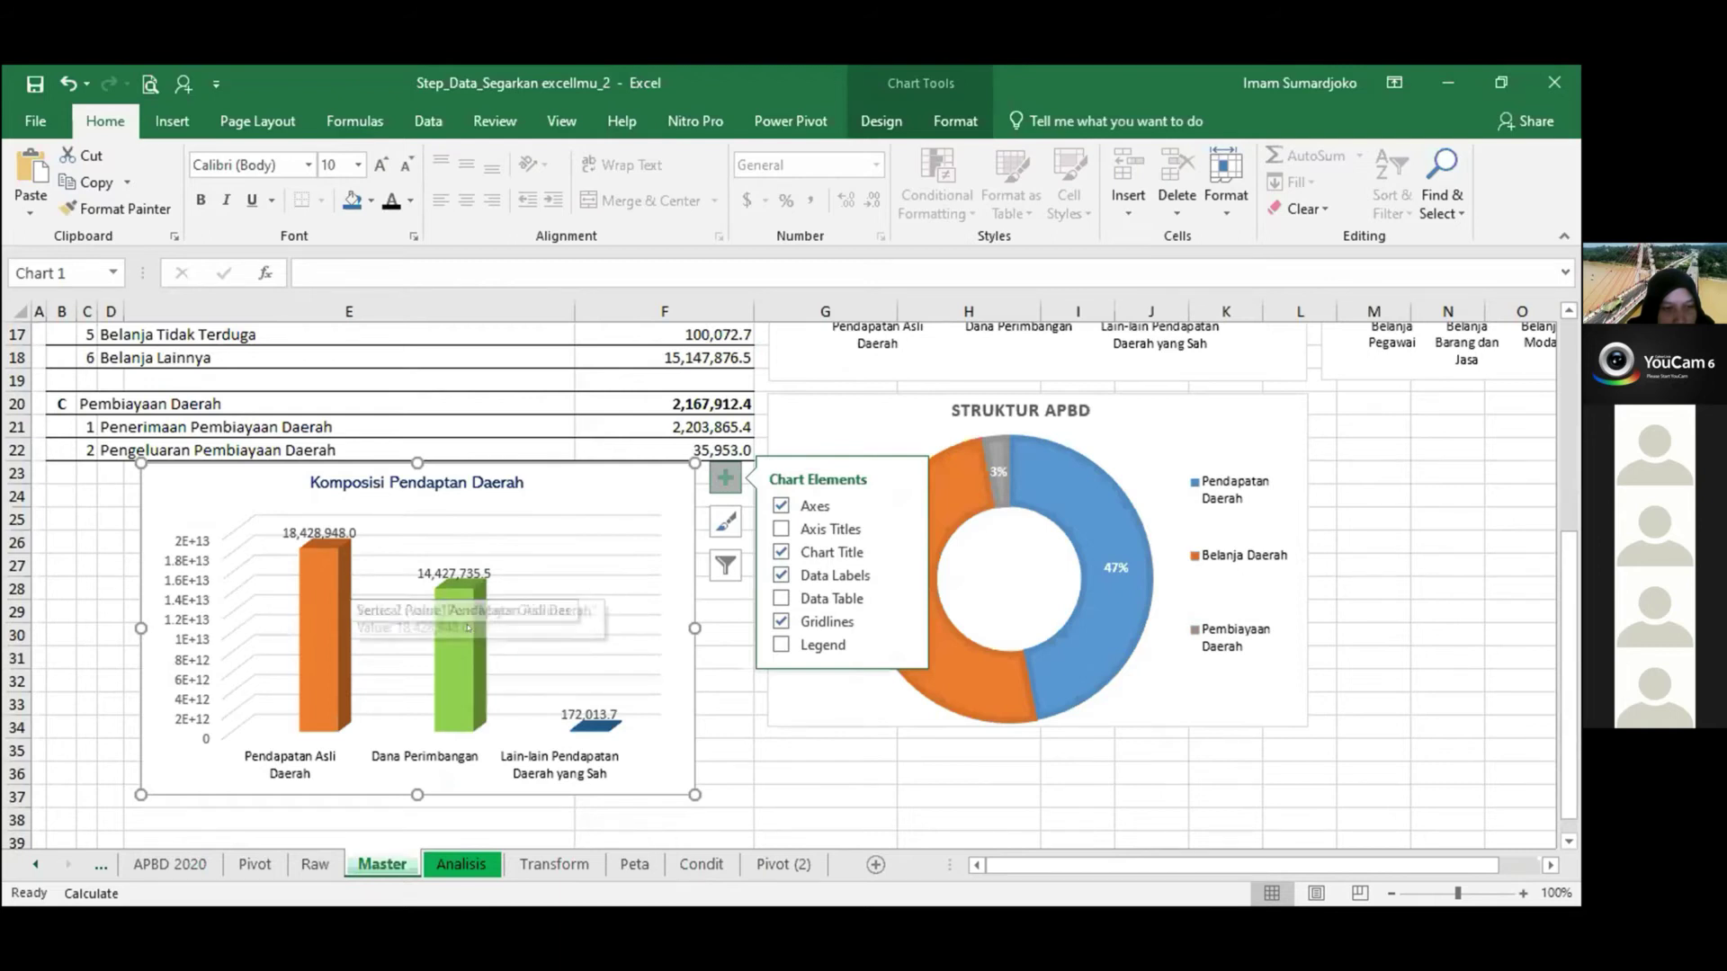
mouse_move(468, 628)
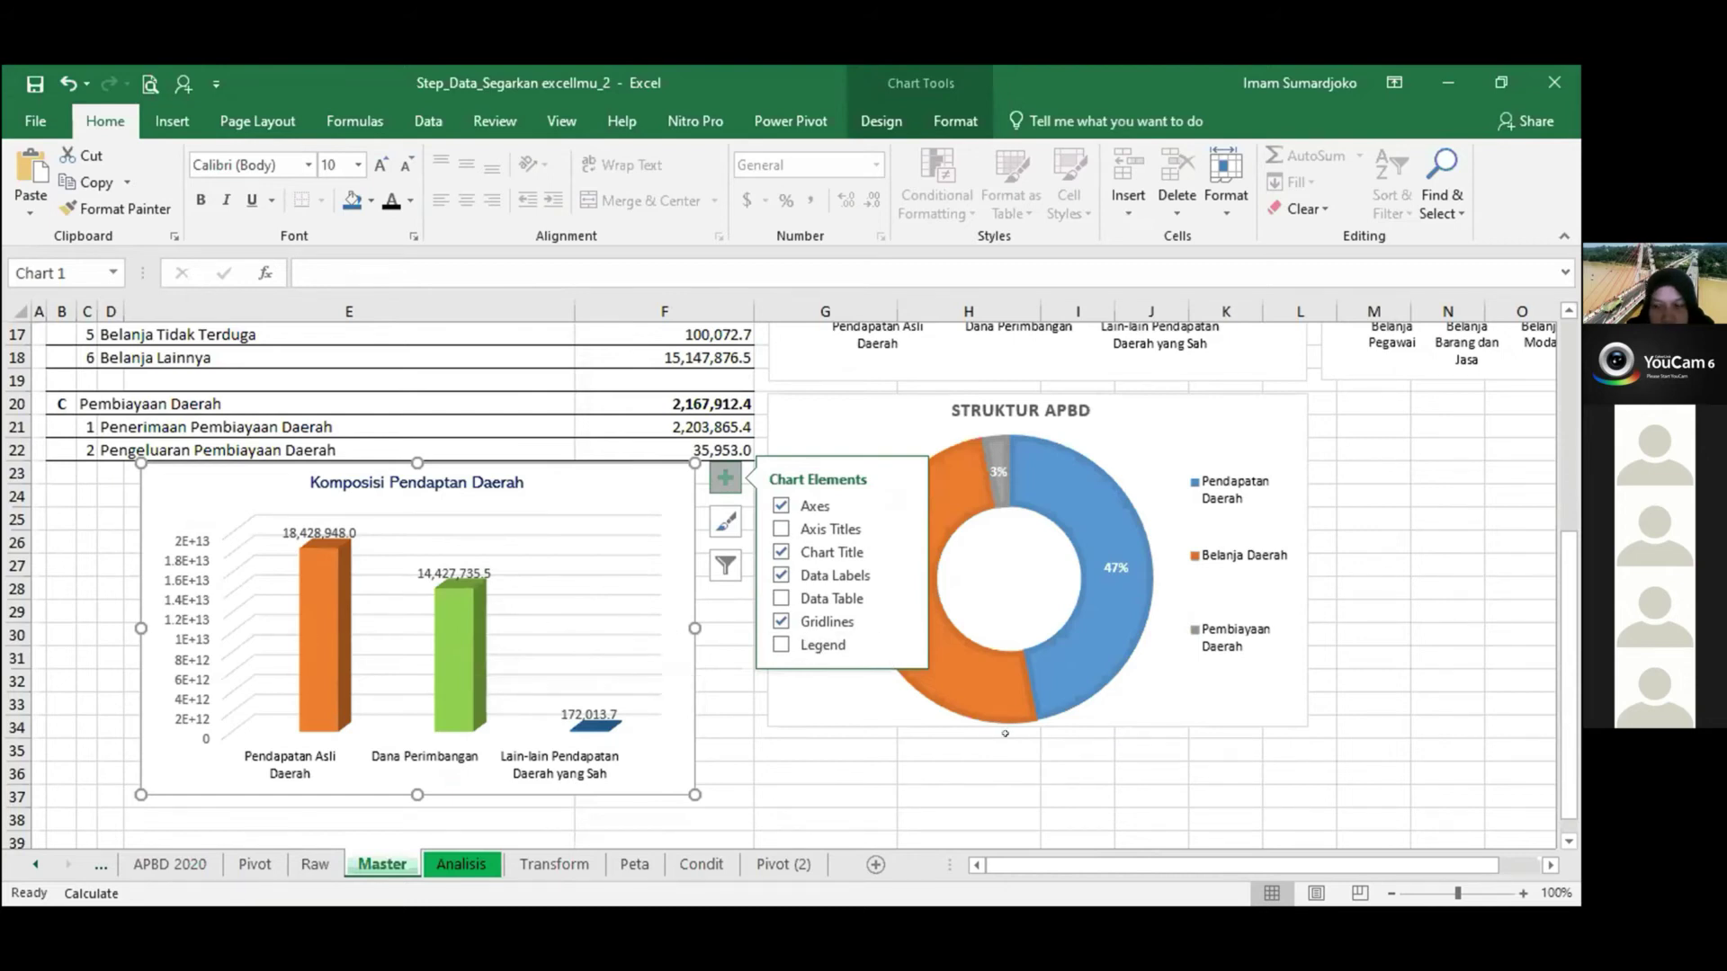
scroll(1084, 733, up, 5)
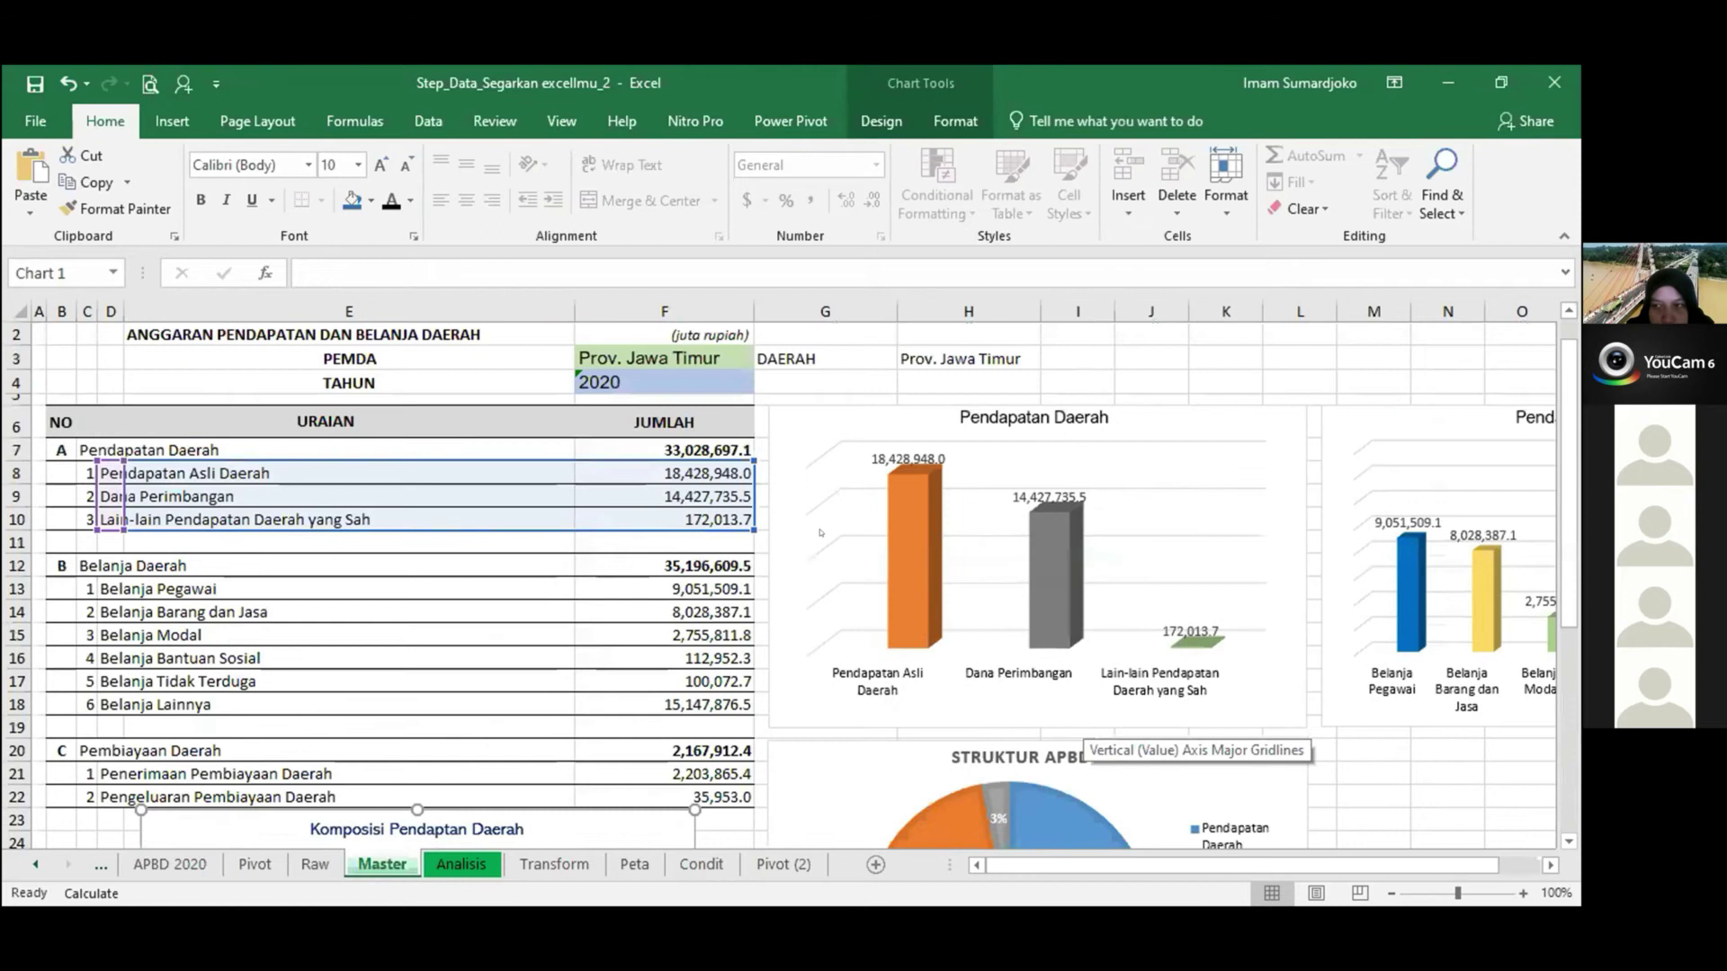
click(727, 351)
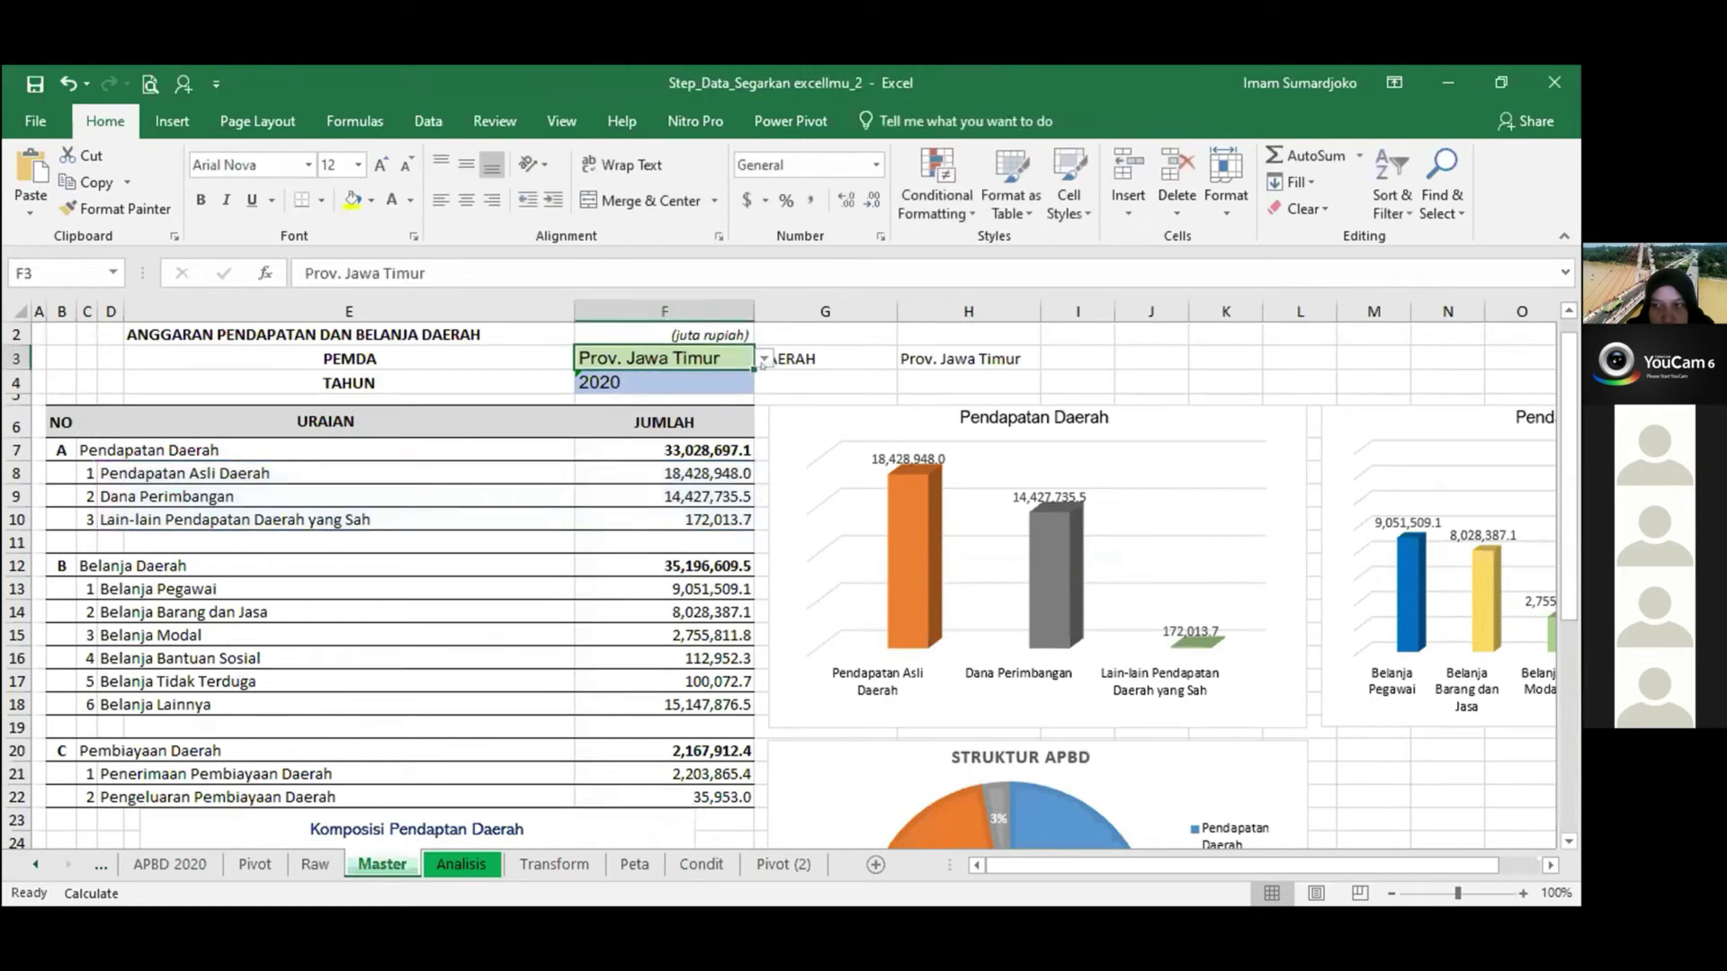
click(763, 359)
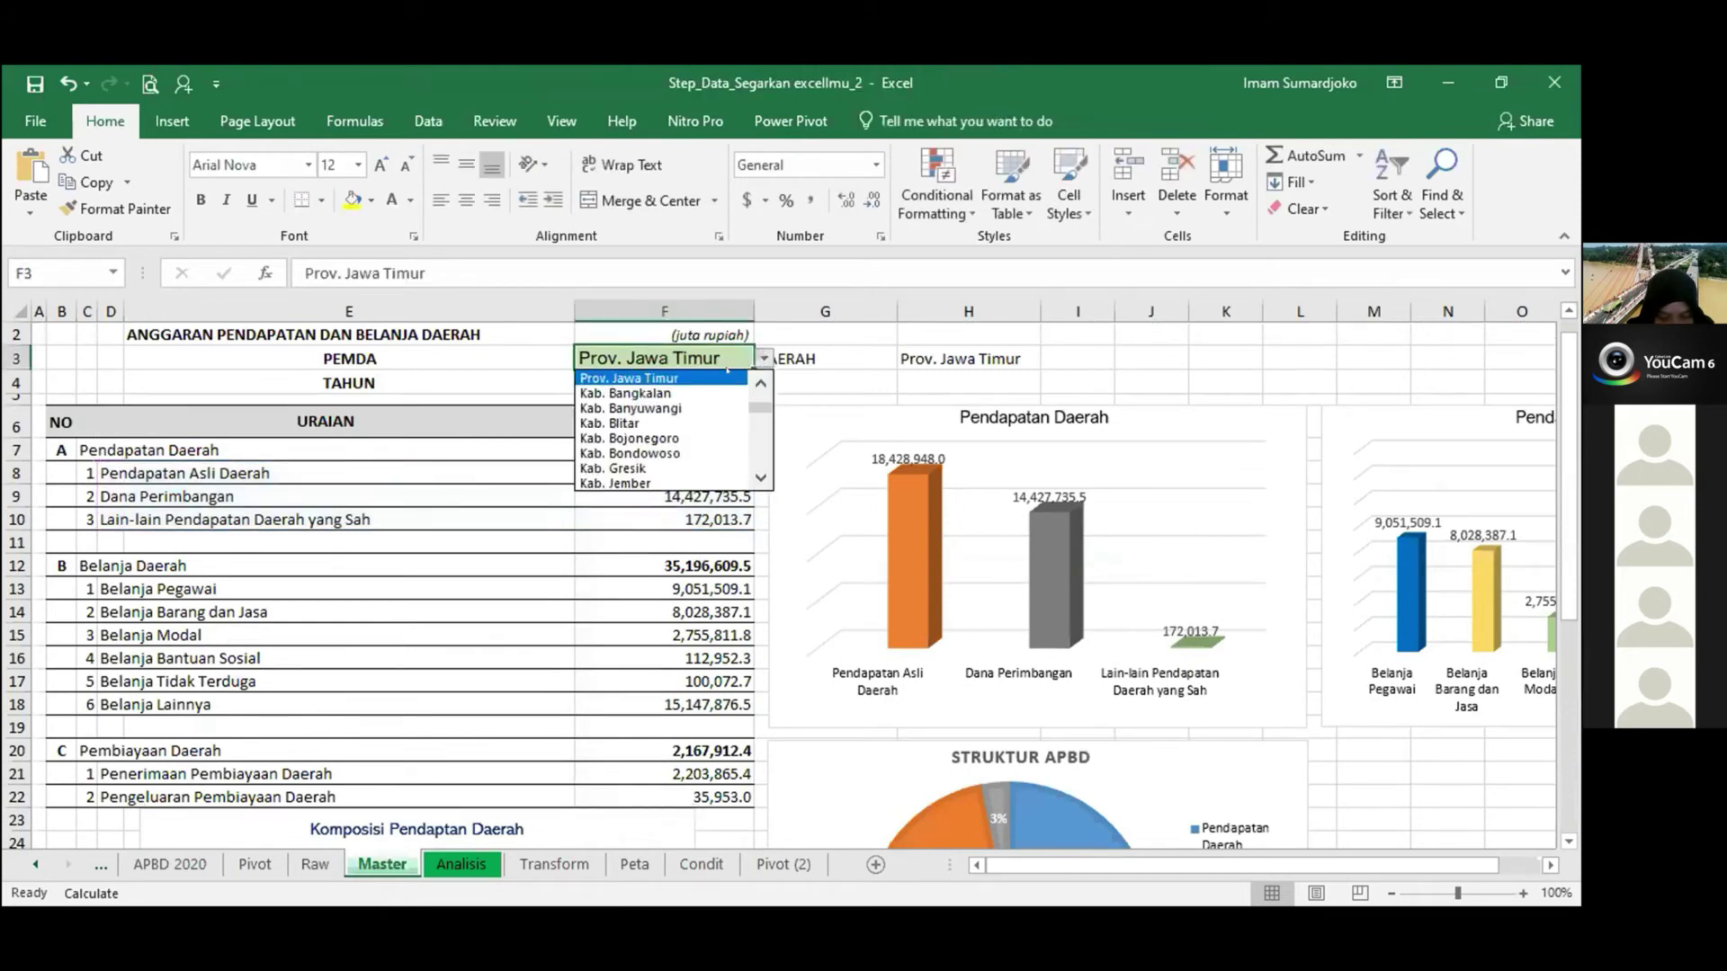
click(688, 408)
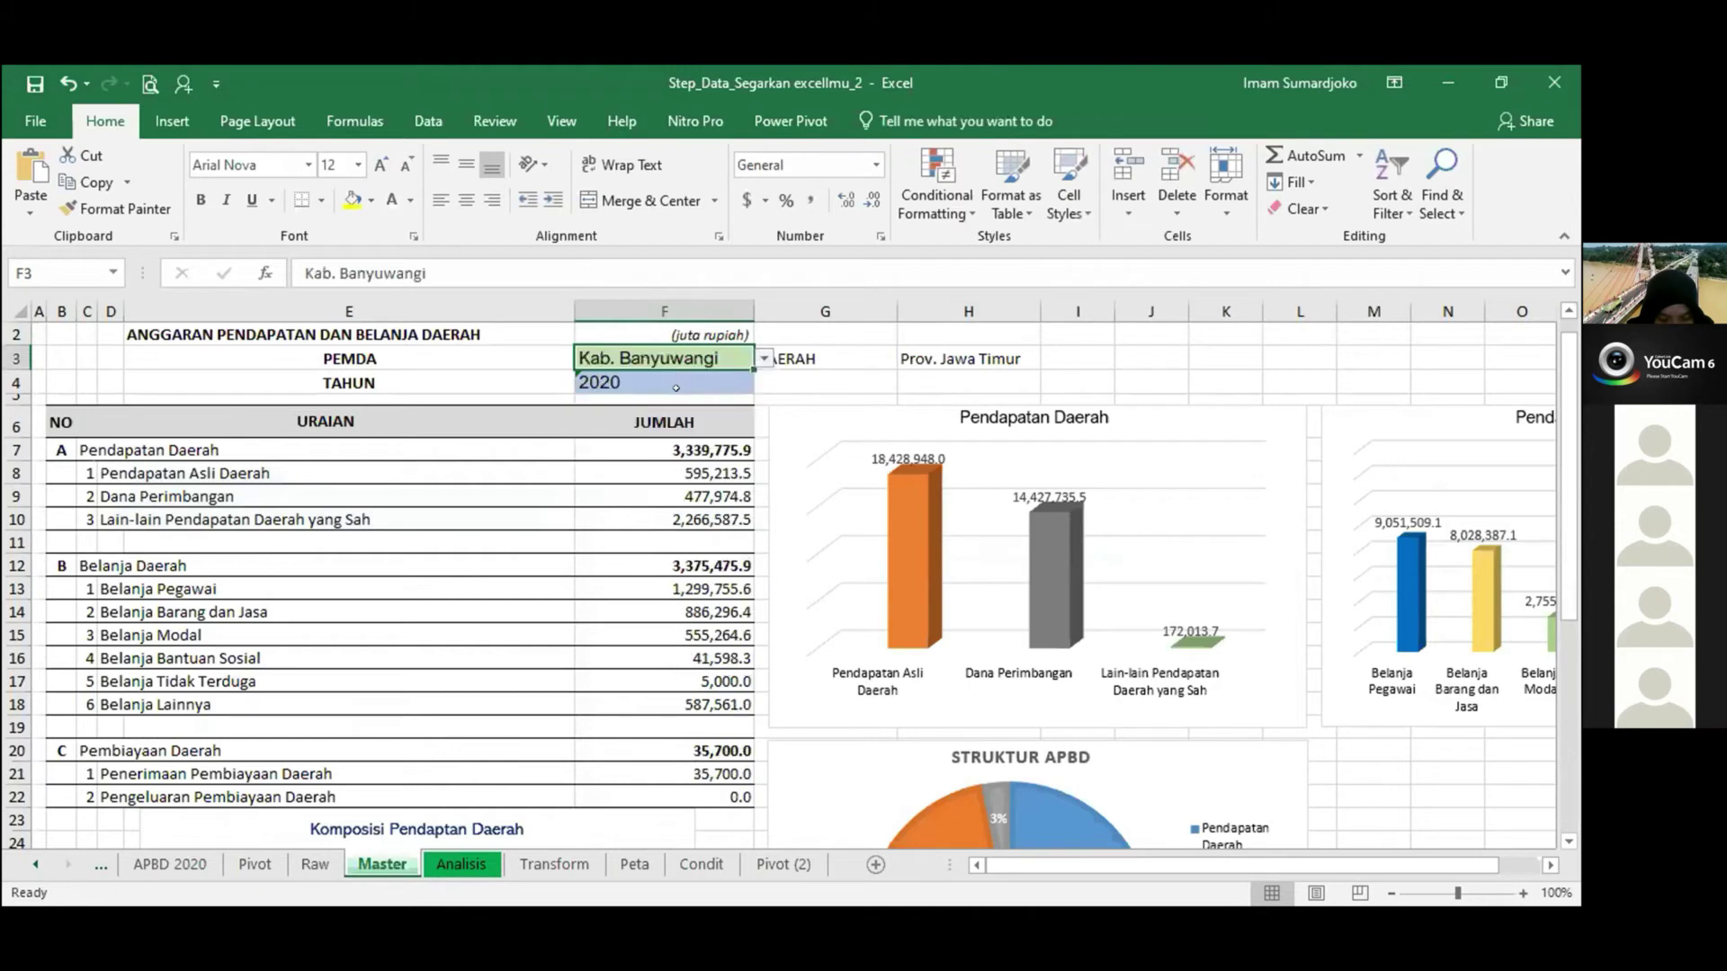
scroll(694, 534, down, 5)
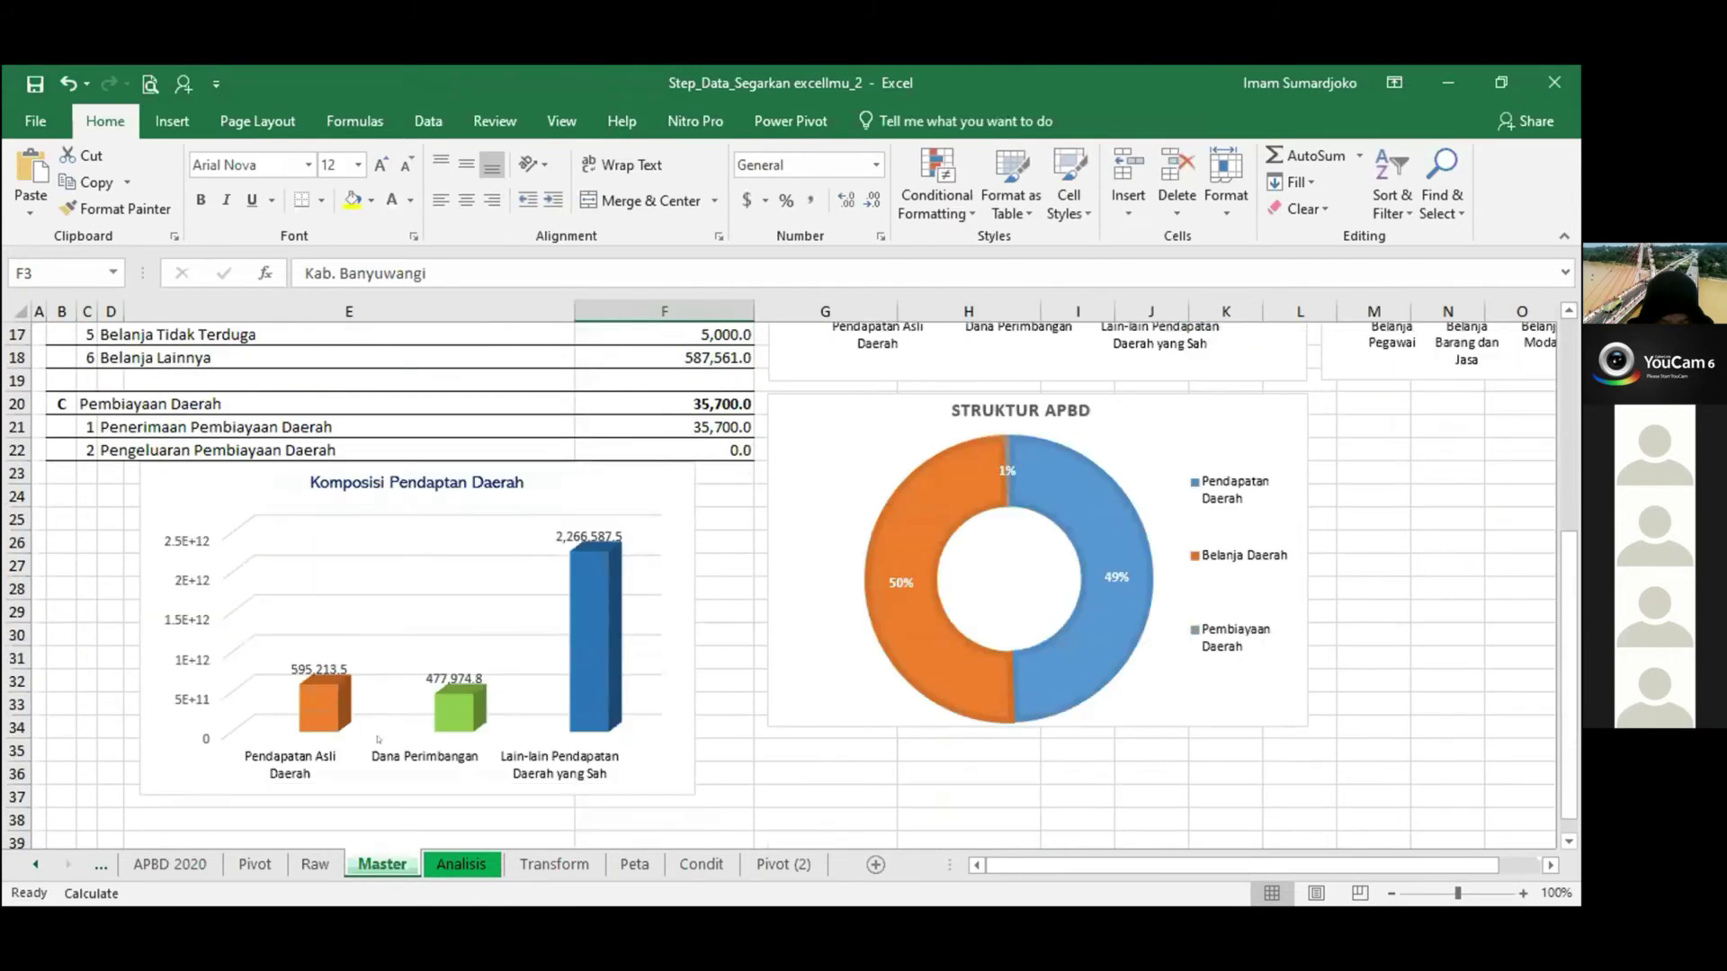
mouse_move(323, 721)
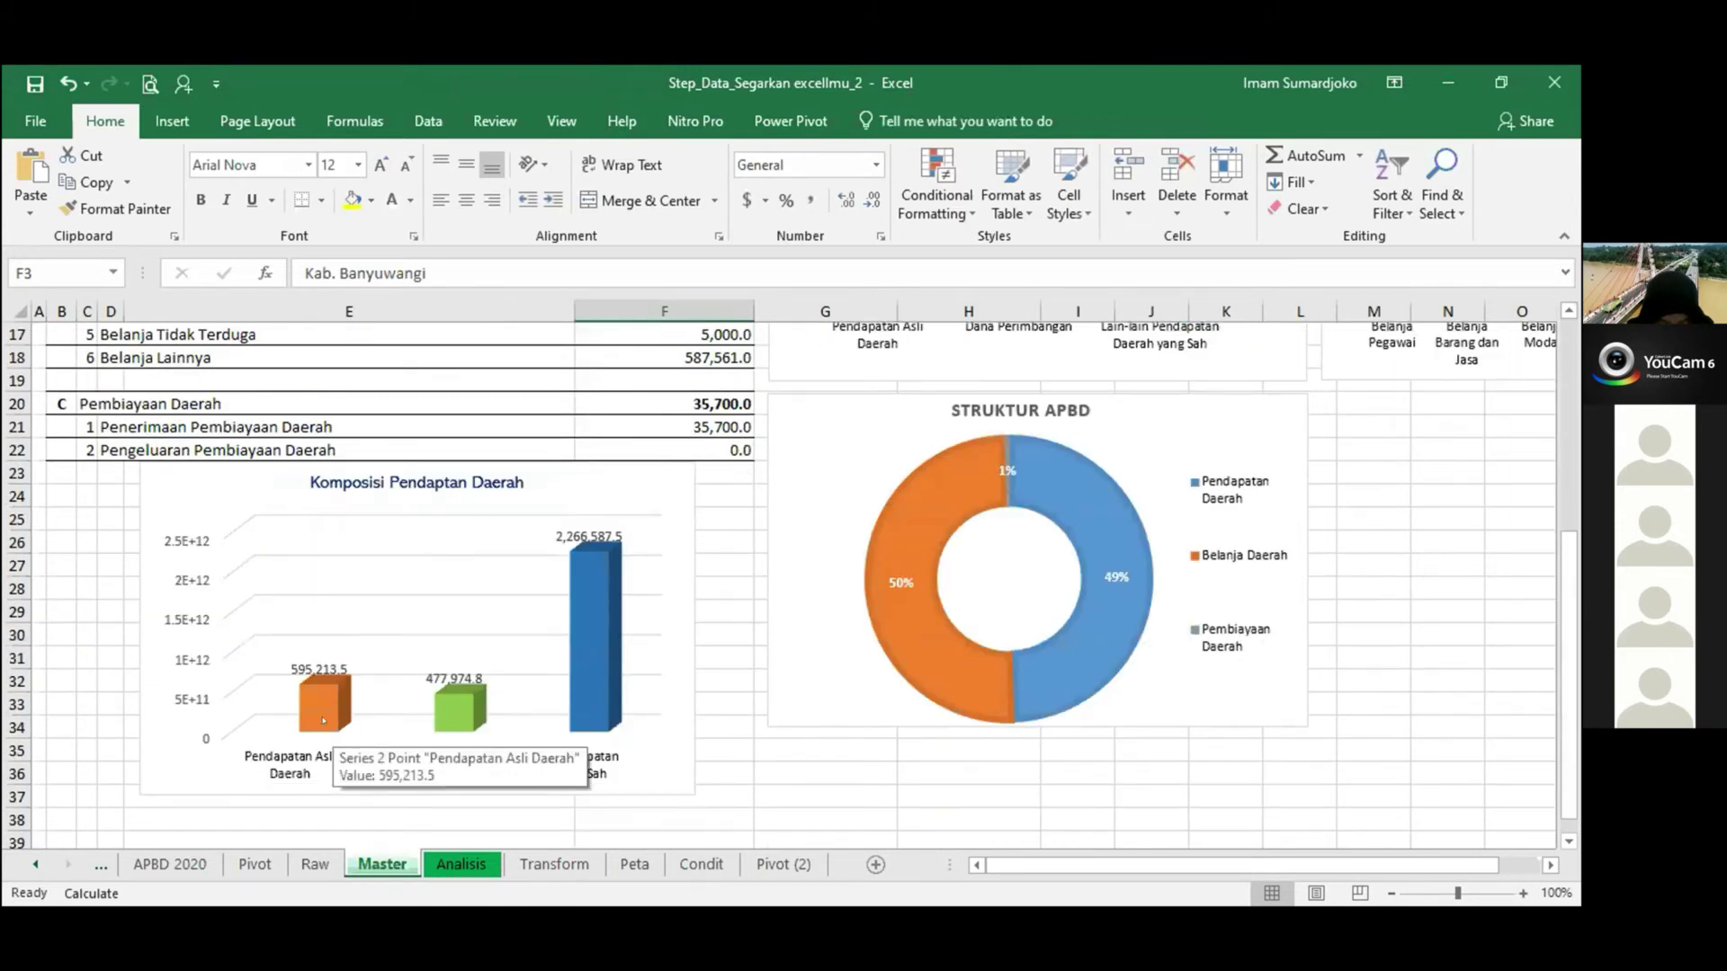
mouse_move(594, 678)
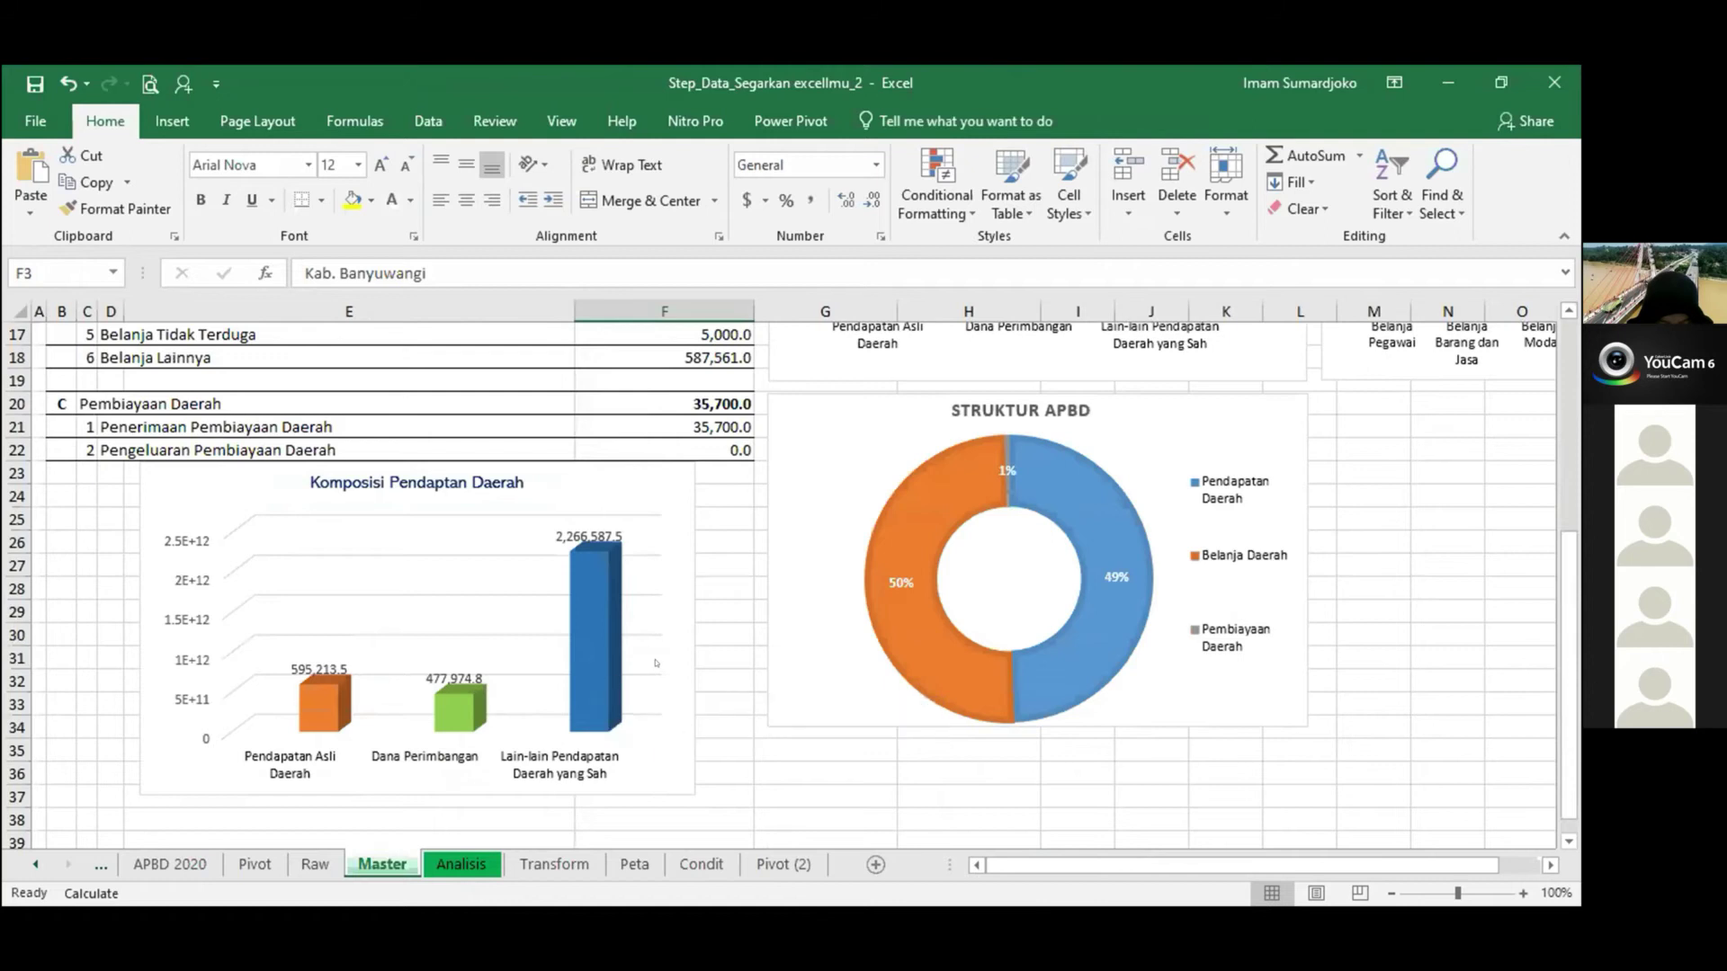
Switch the PEMDA selection in F3 to Kab. Bondowoso and review the charts on the Master sheet.
scroll(596, 681, up, 5)
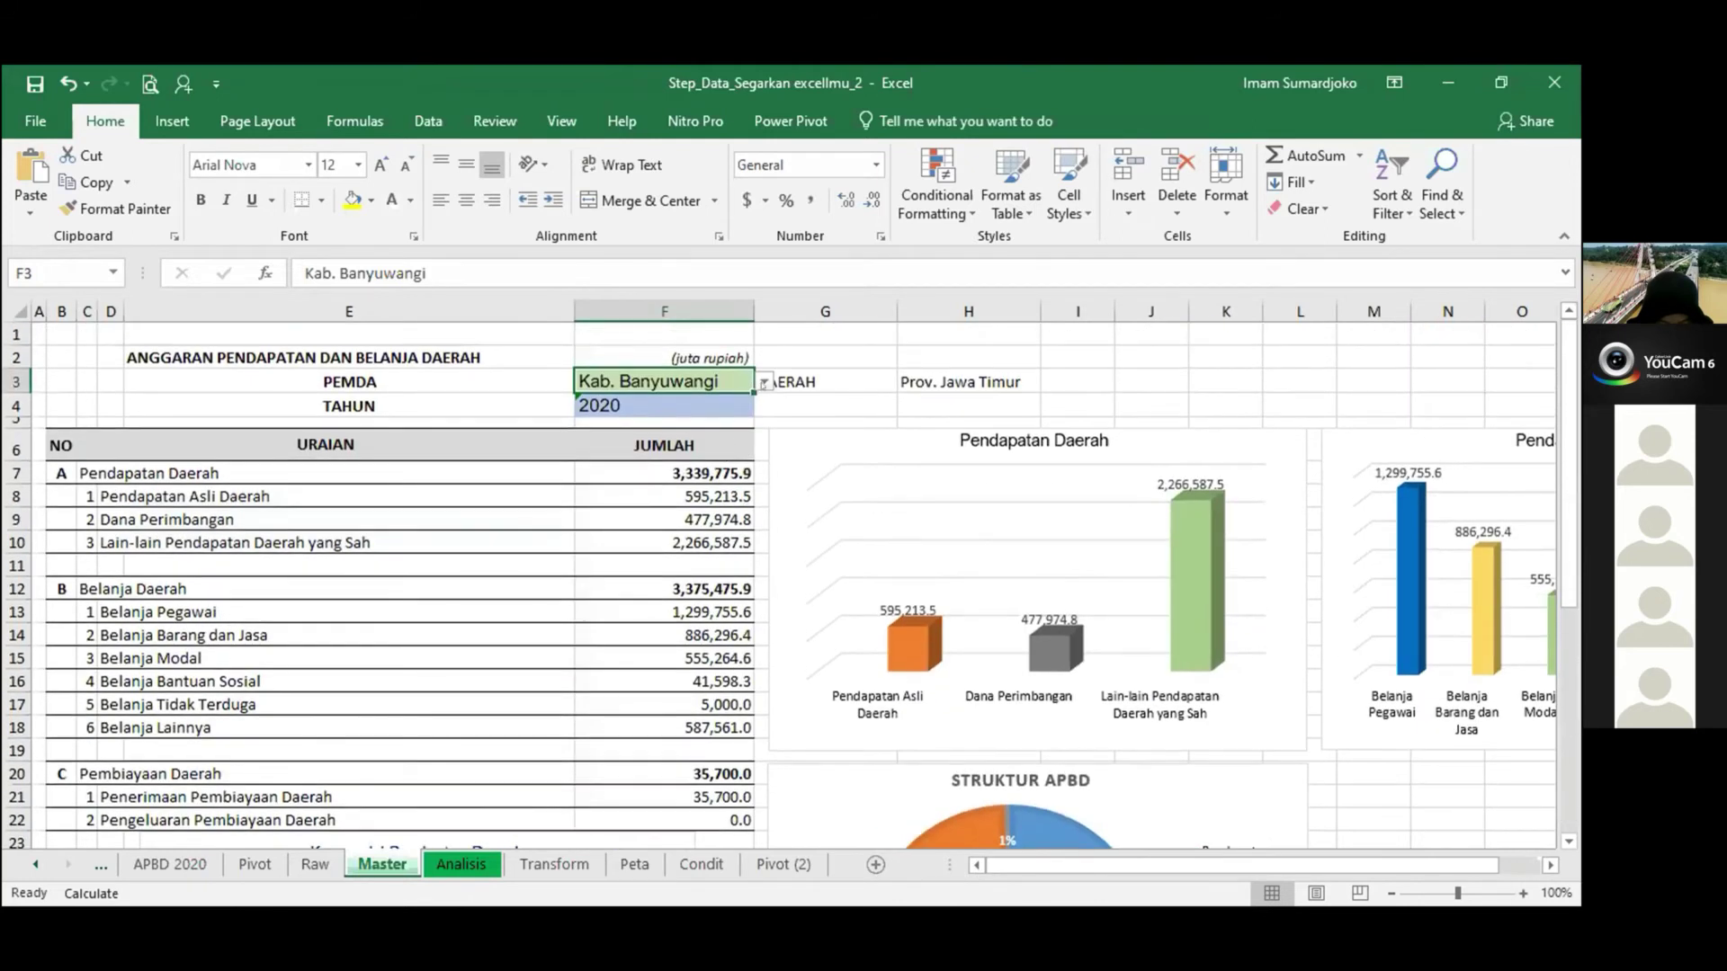
click(763, 384)
click(709, 425)
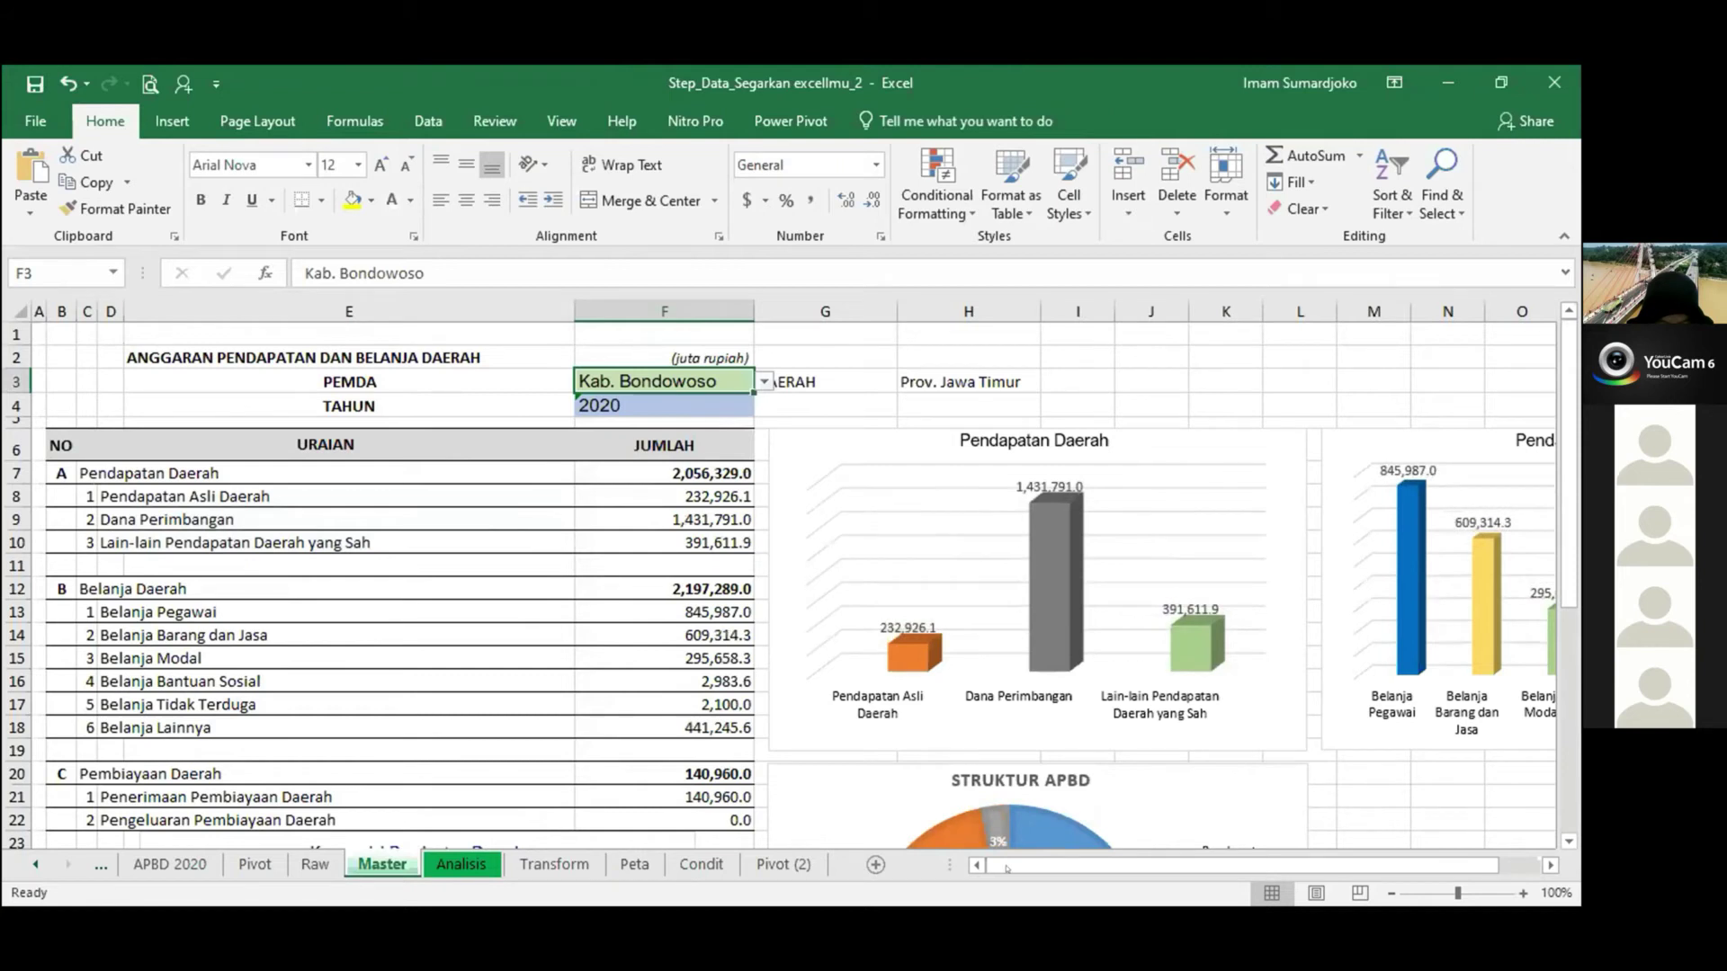
drag(1023, 866, 1149, 867)
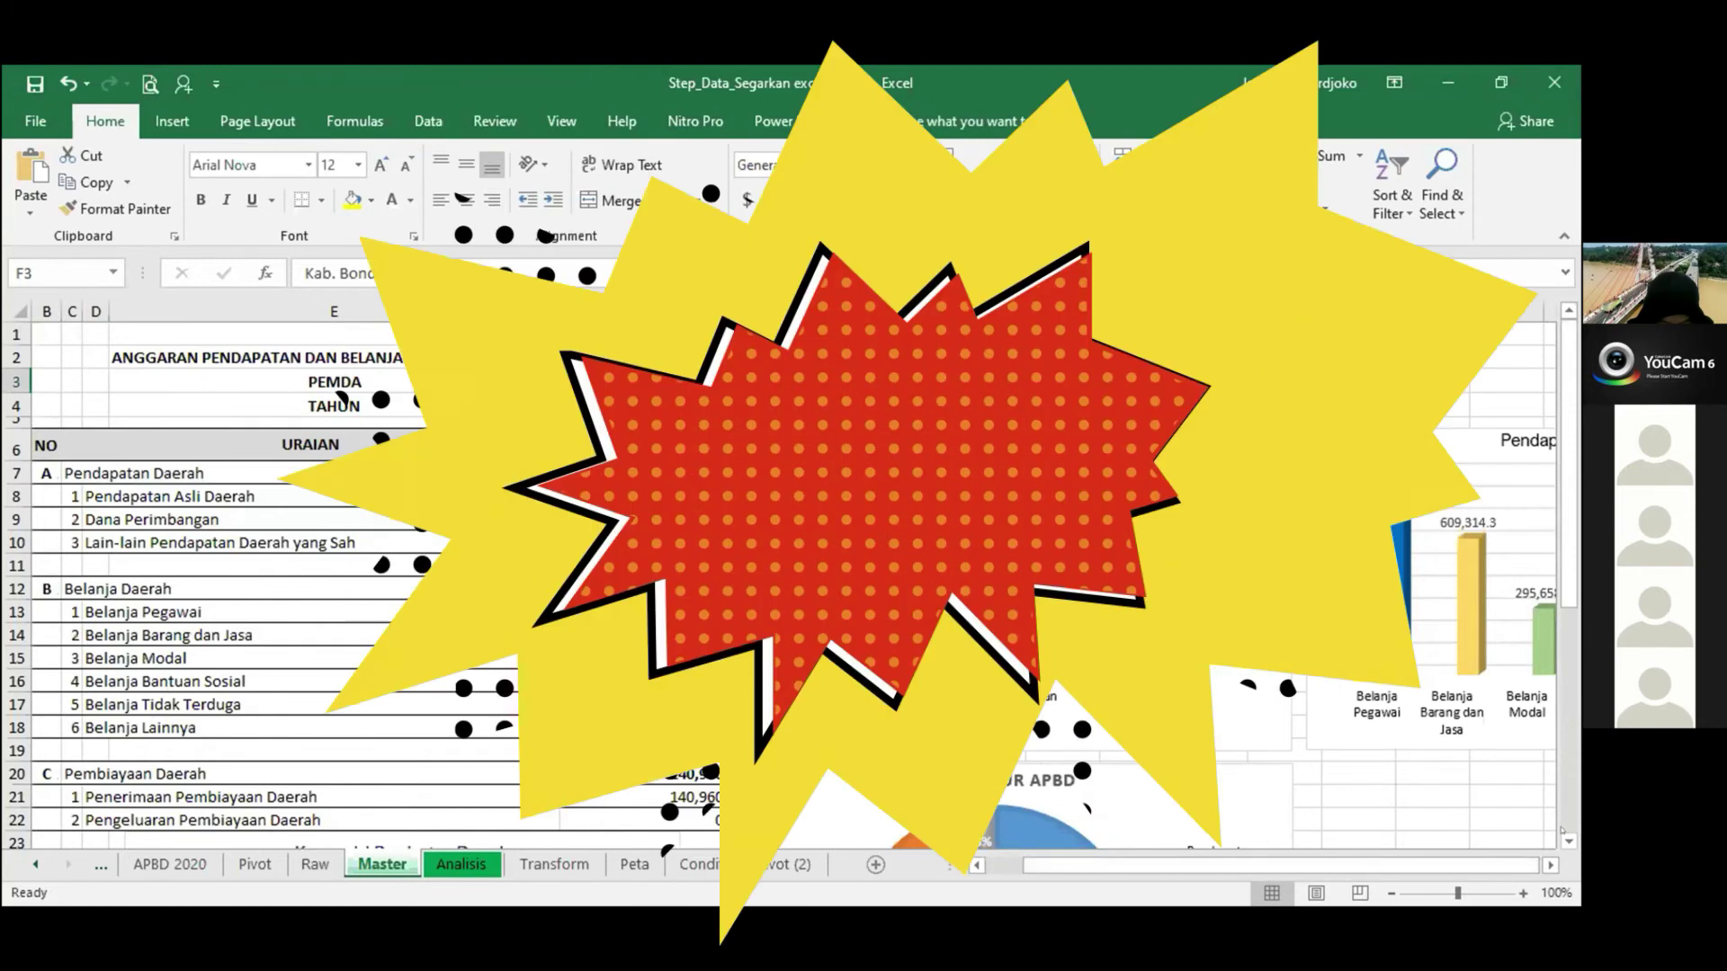
scroll(1561, 834, down, 1)
scroll(1561, 833, down, 2)
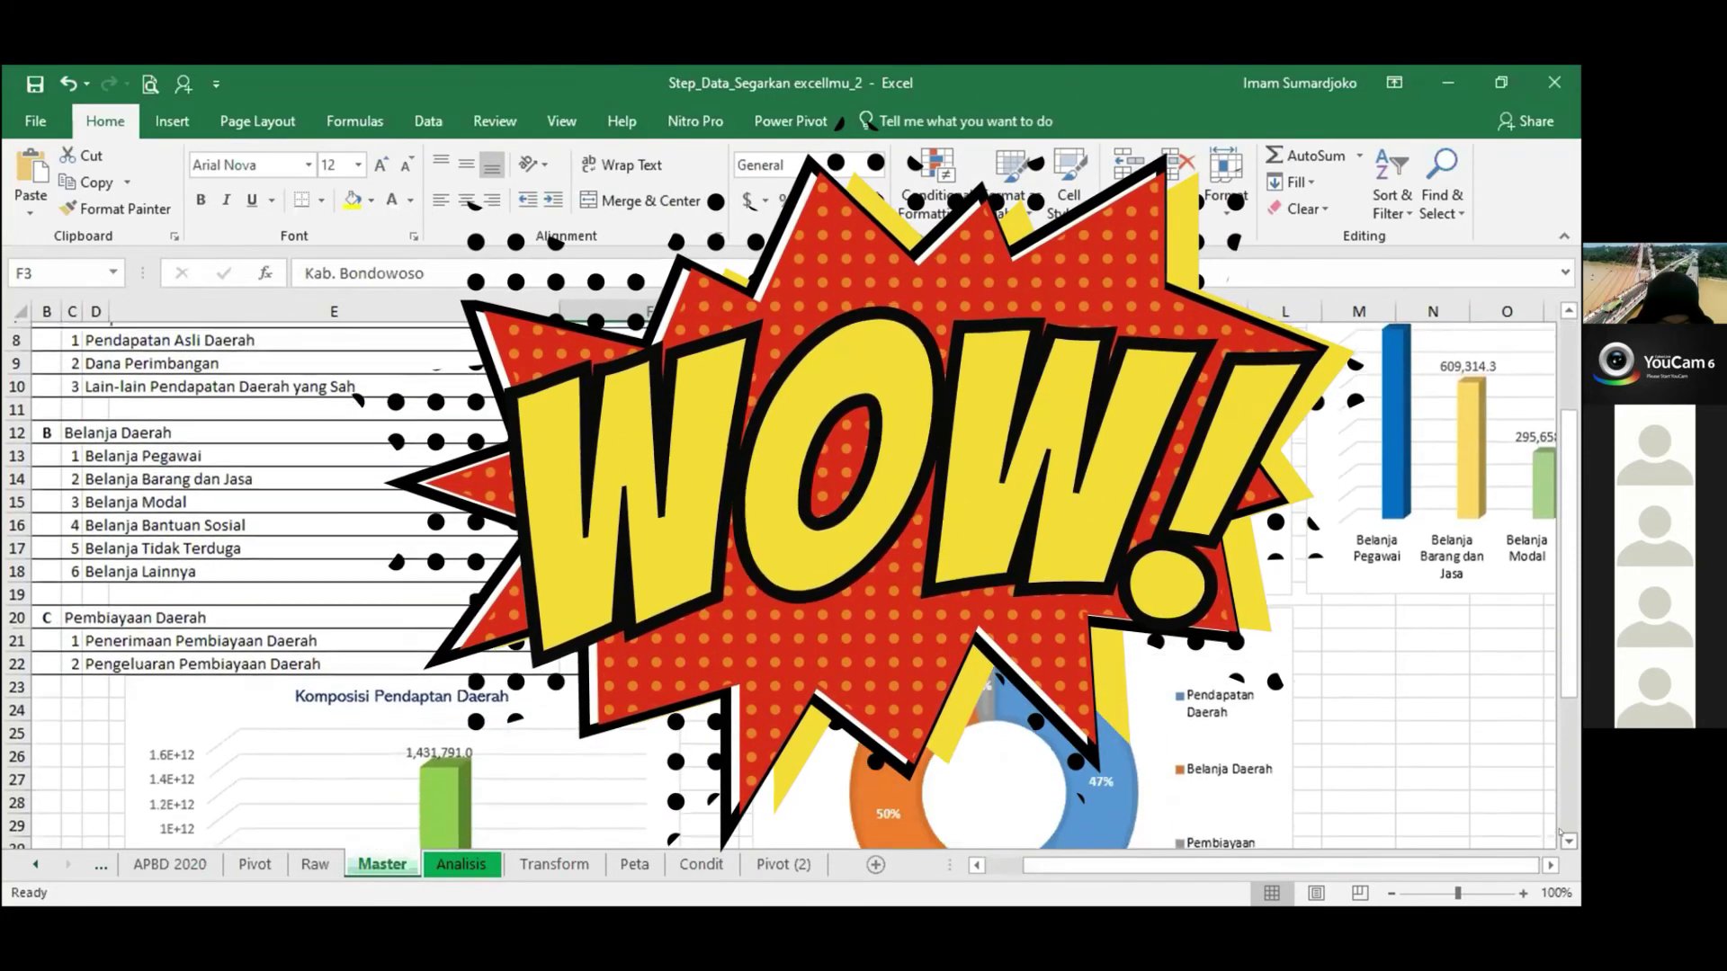
Examine the STRUKTUR APBD doughnut chart, the Pendapatan Daerah chart and the budget table on the Master sheet.
mouse_move(1098, 665)
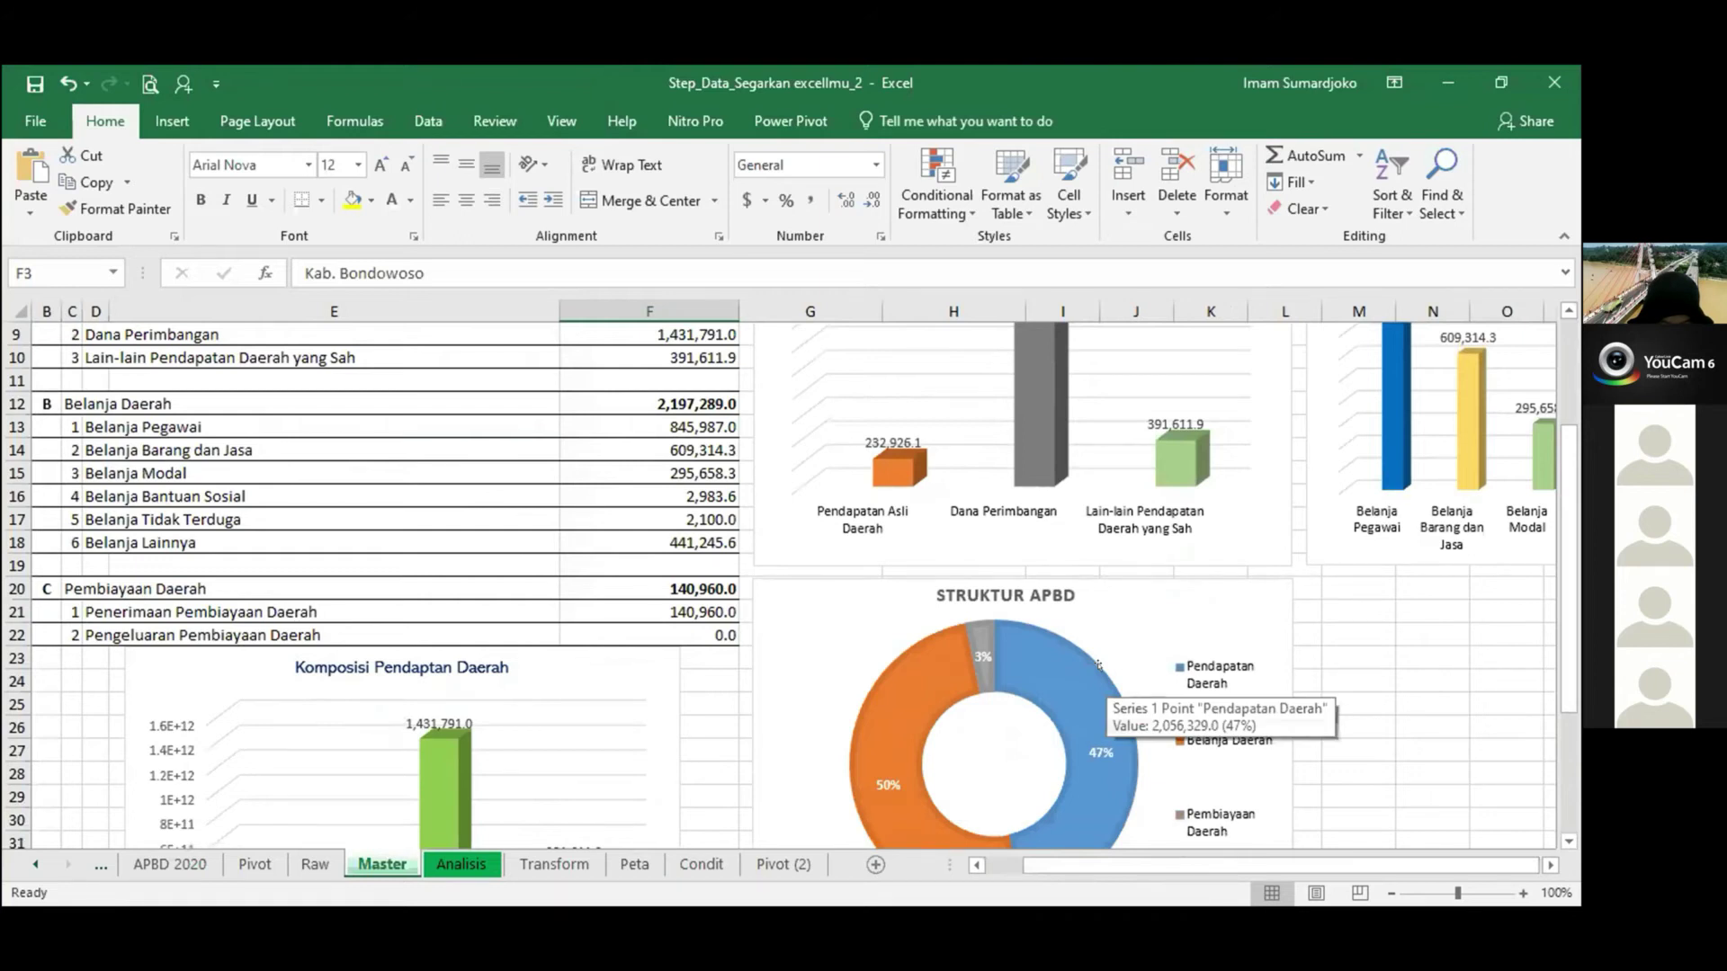
click(841, 586)
scroll(938, 609, down, 1)
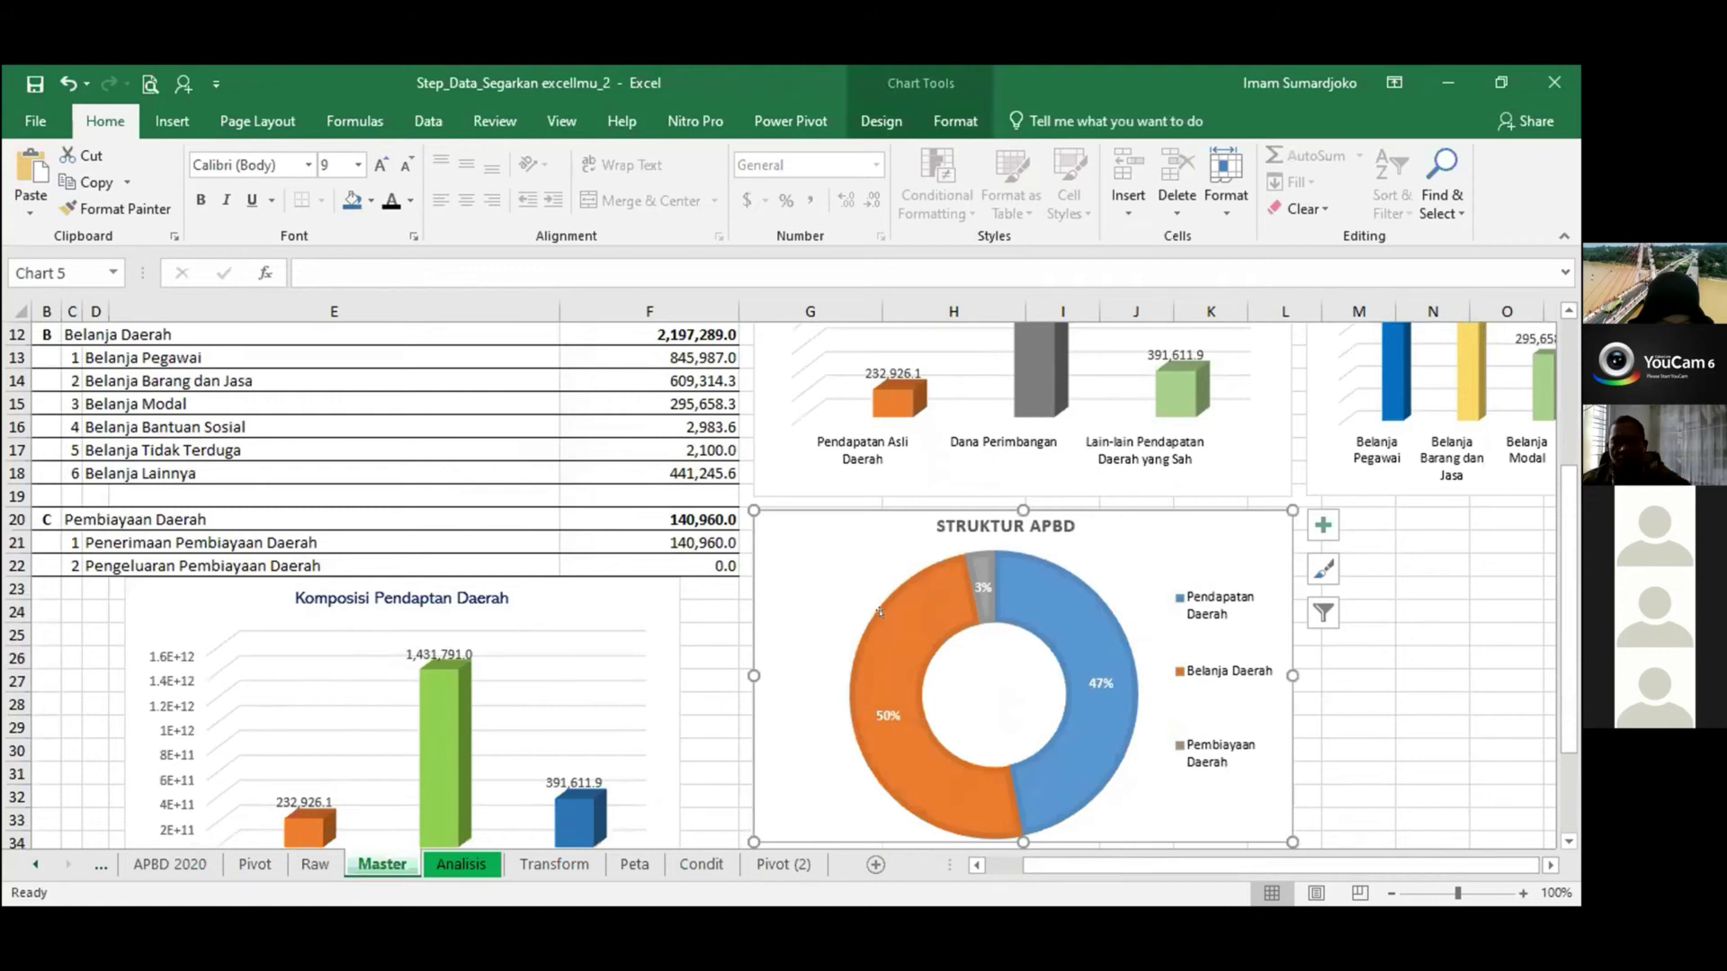
scroll(951, 644, down, 1)
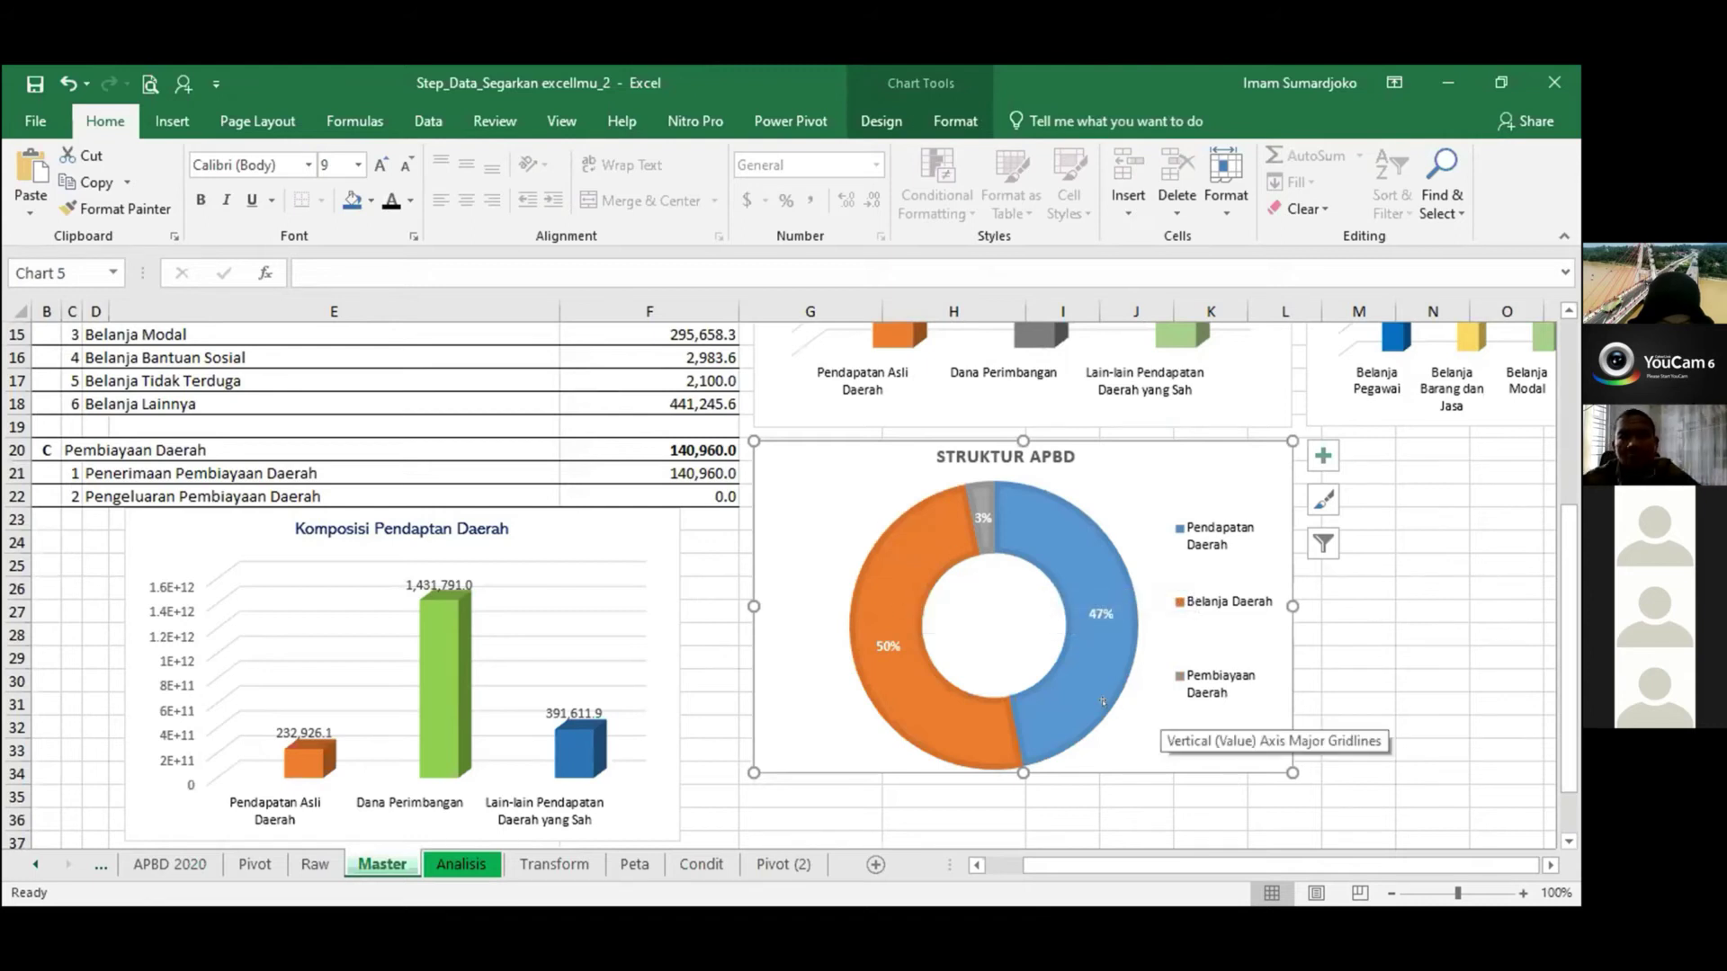
scroll(1102, 736, up, 2)
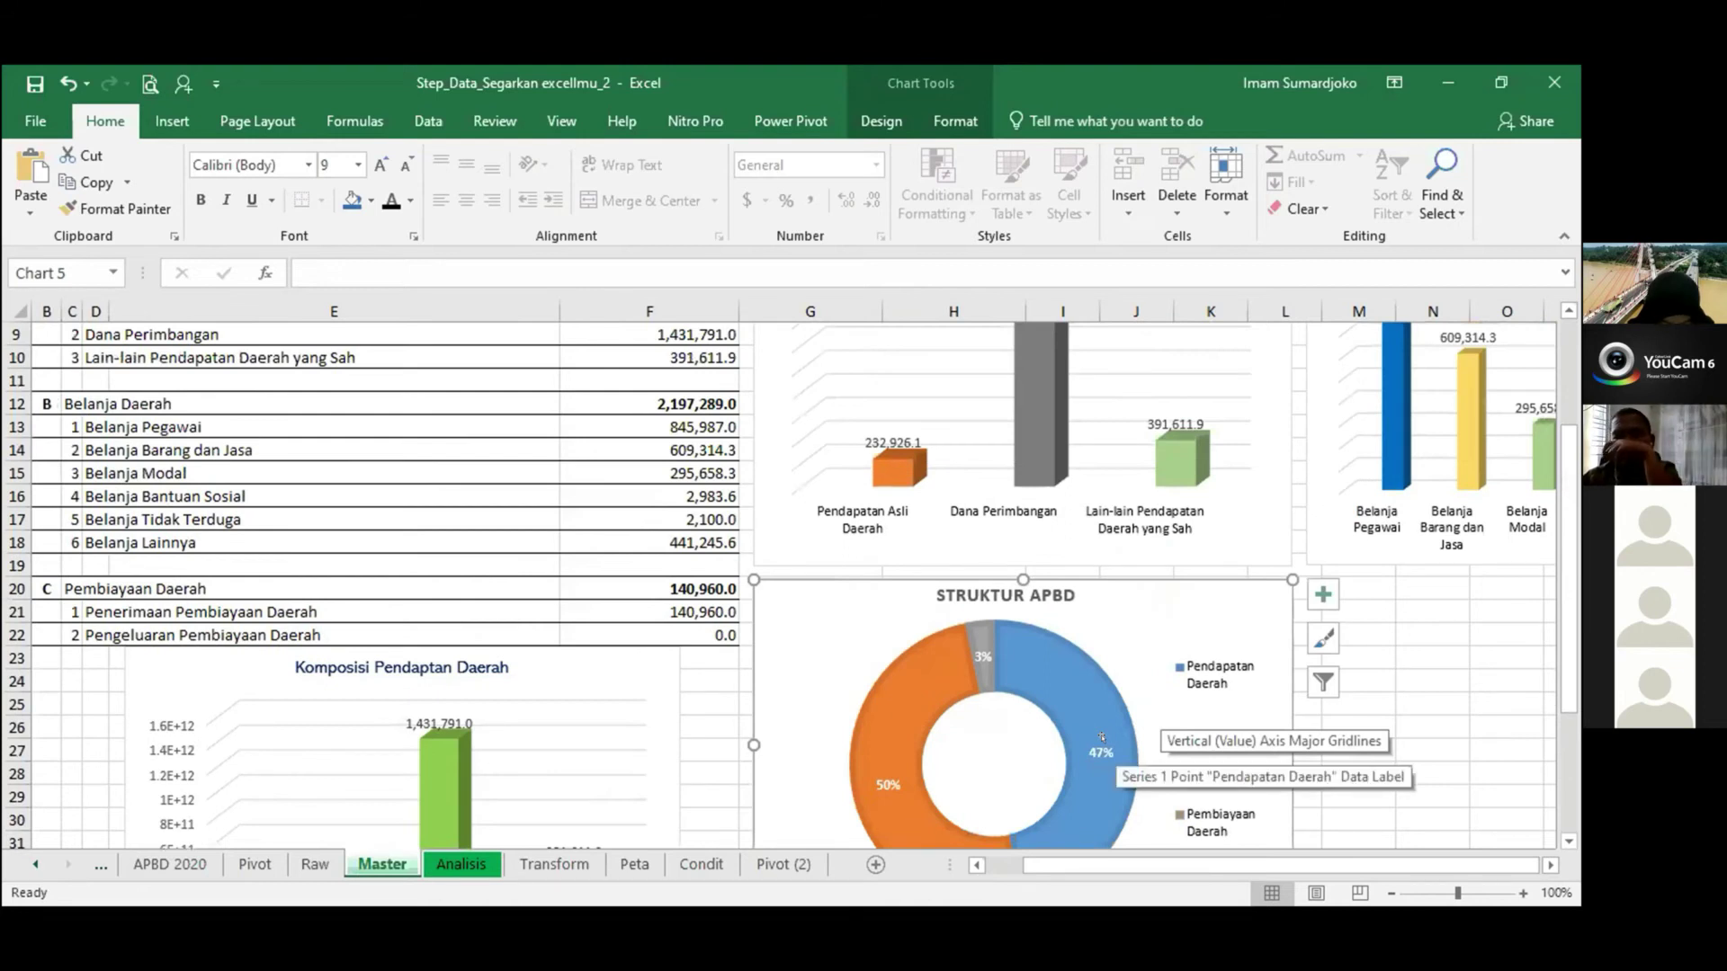
scroll(728, 496, up, 3)
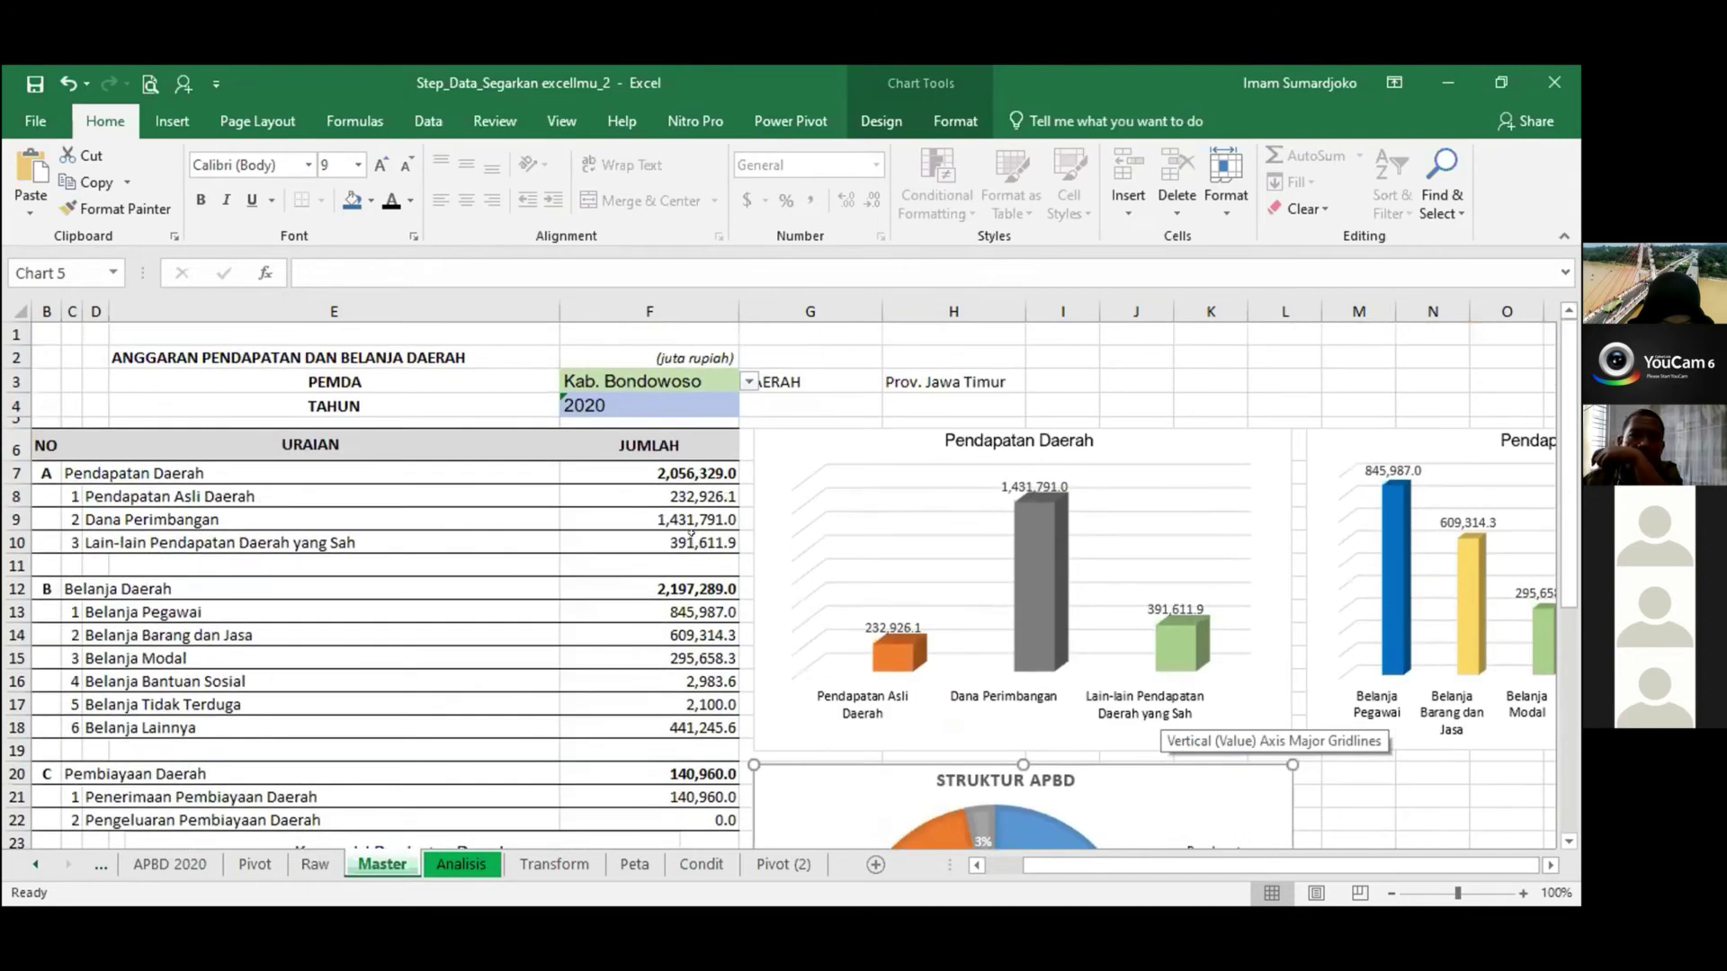
scroll(691, 533, down, 1)
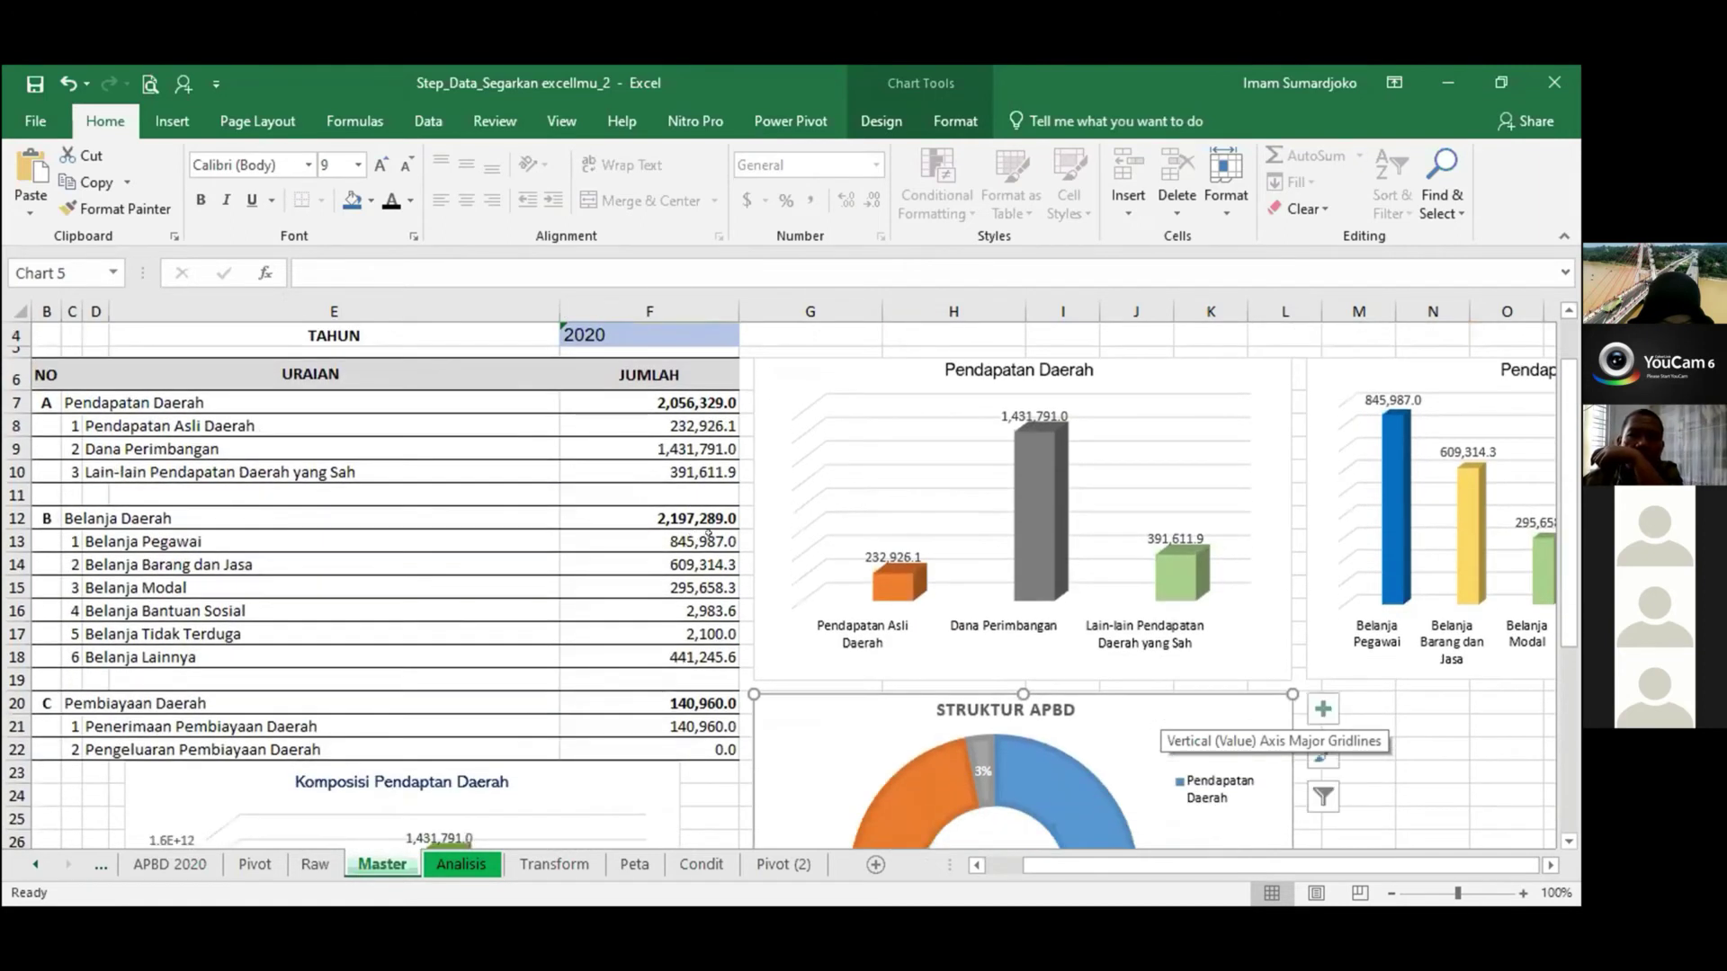
click(133, 404)
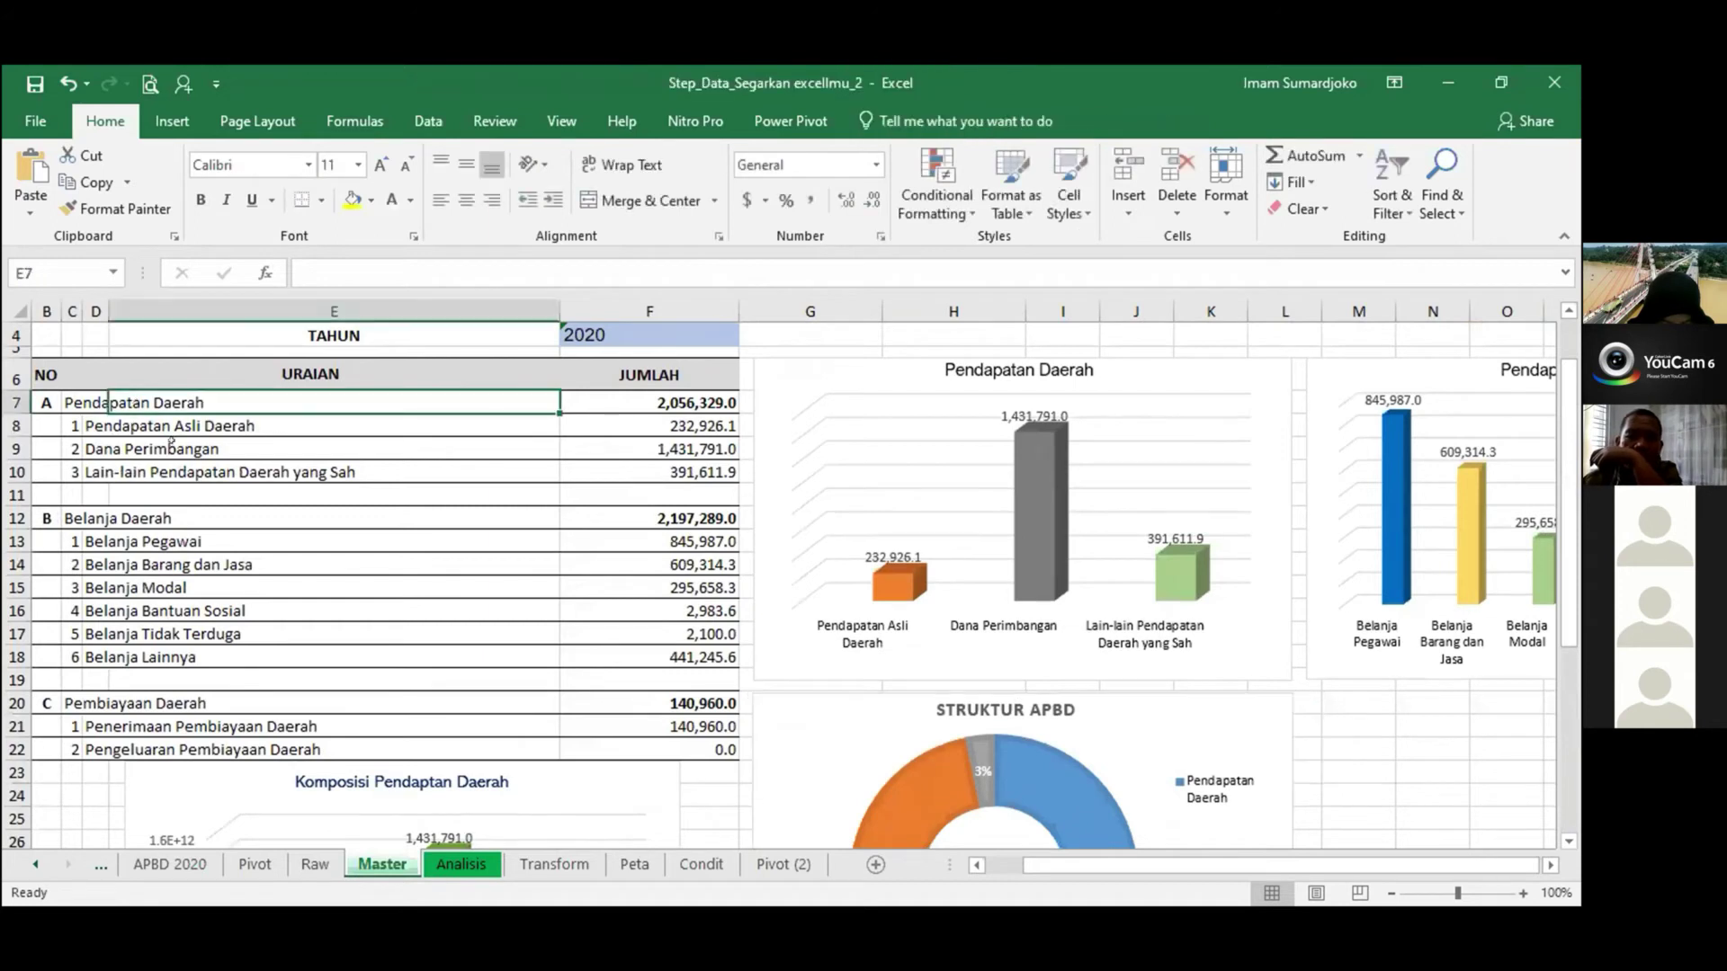
scroll(285, 474, down, 2)
scroll(270, 482, up, 1)
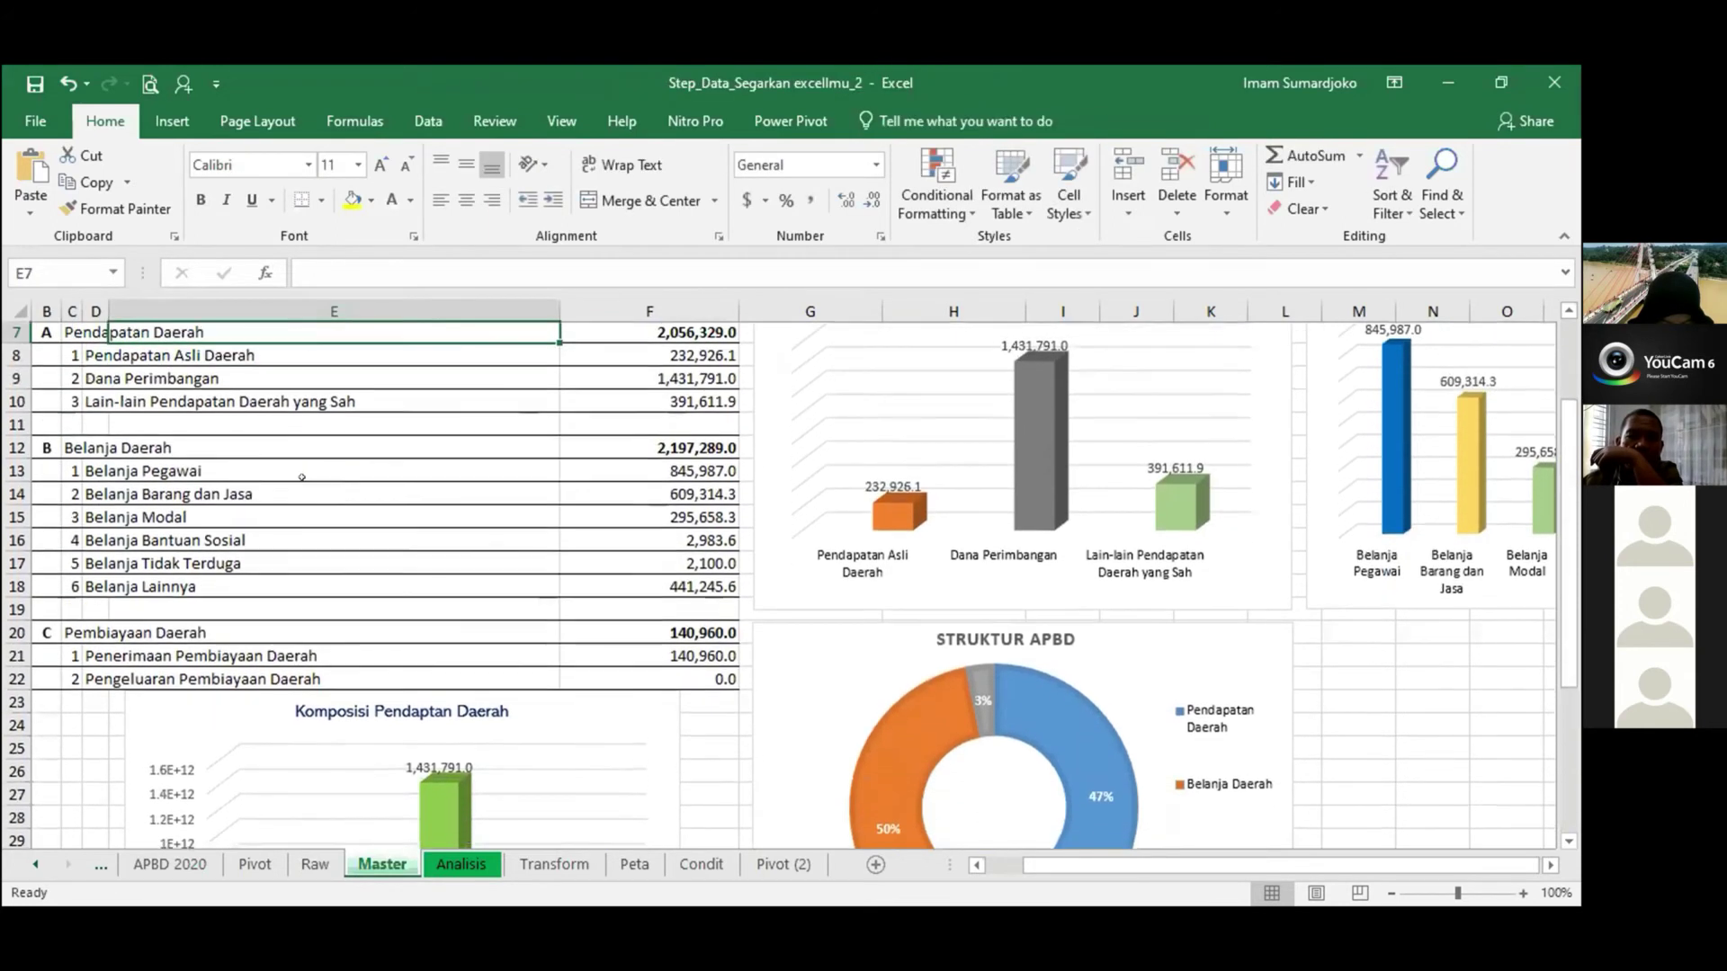
Preview the recommended, column and pie chart types for the Belanja items in D13:F17 without inserting one.
drag(94, 473, 648, 562)
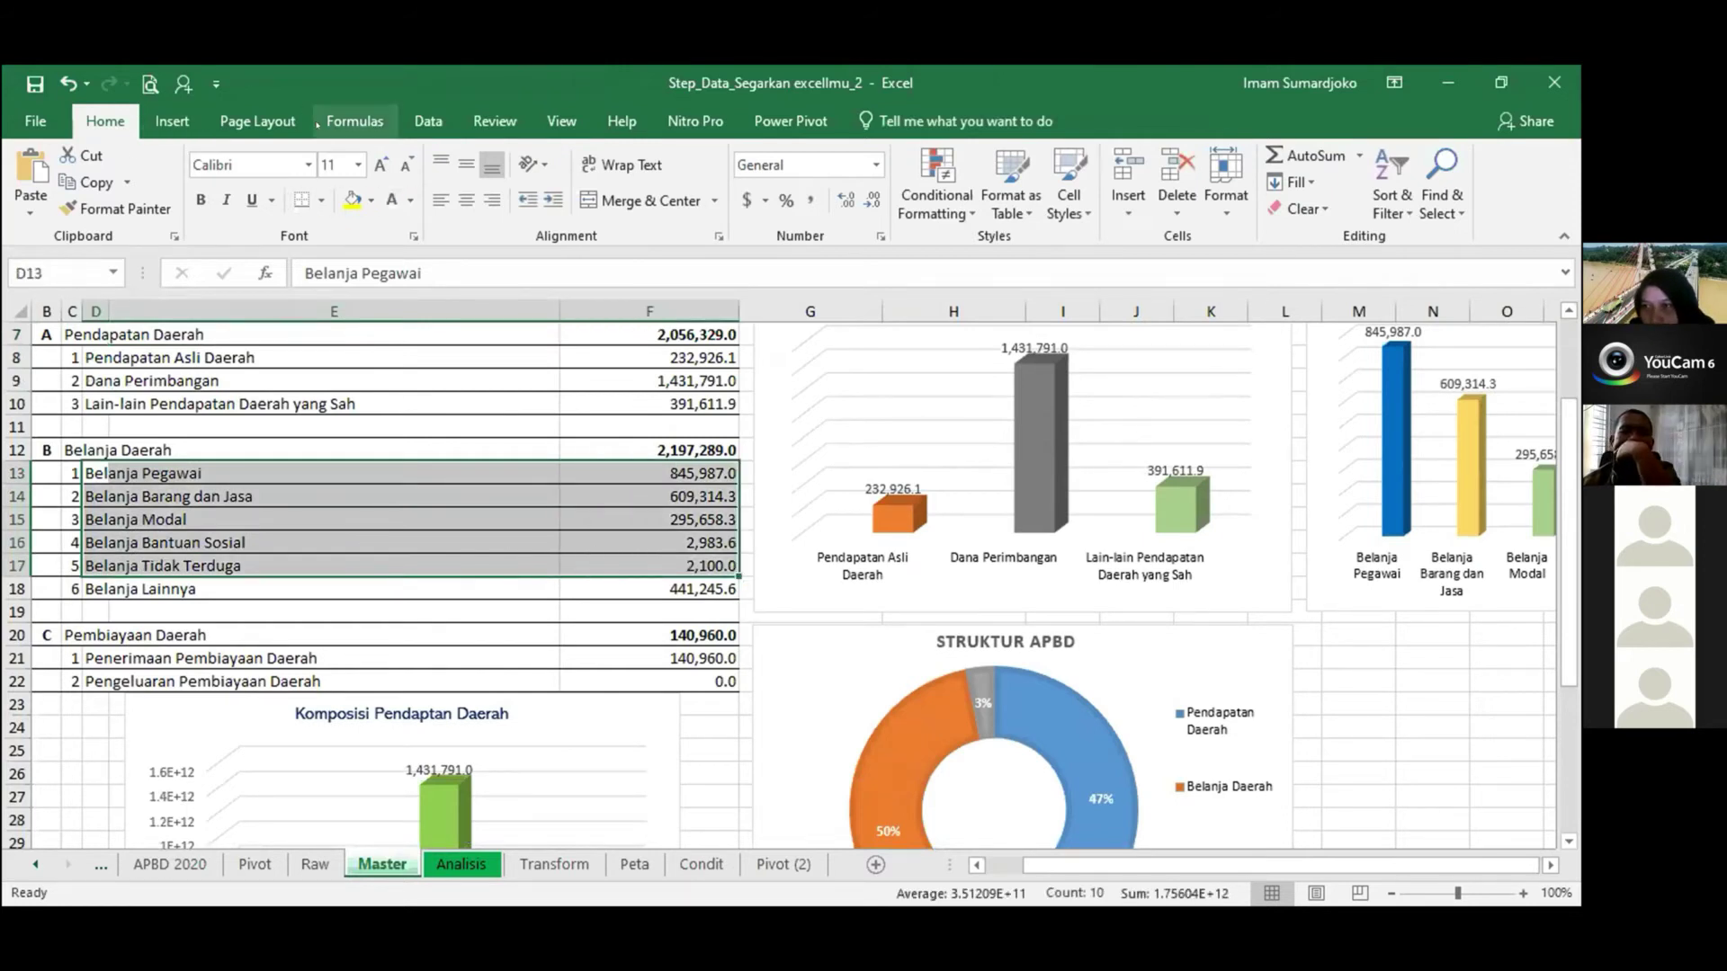
click(172, 121)
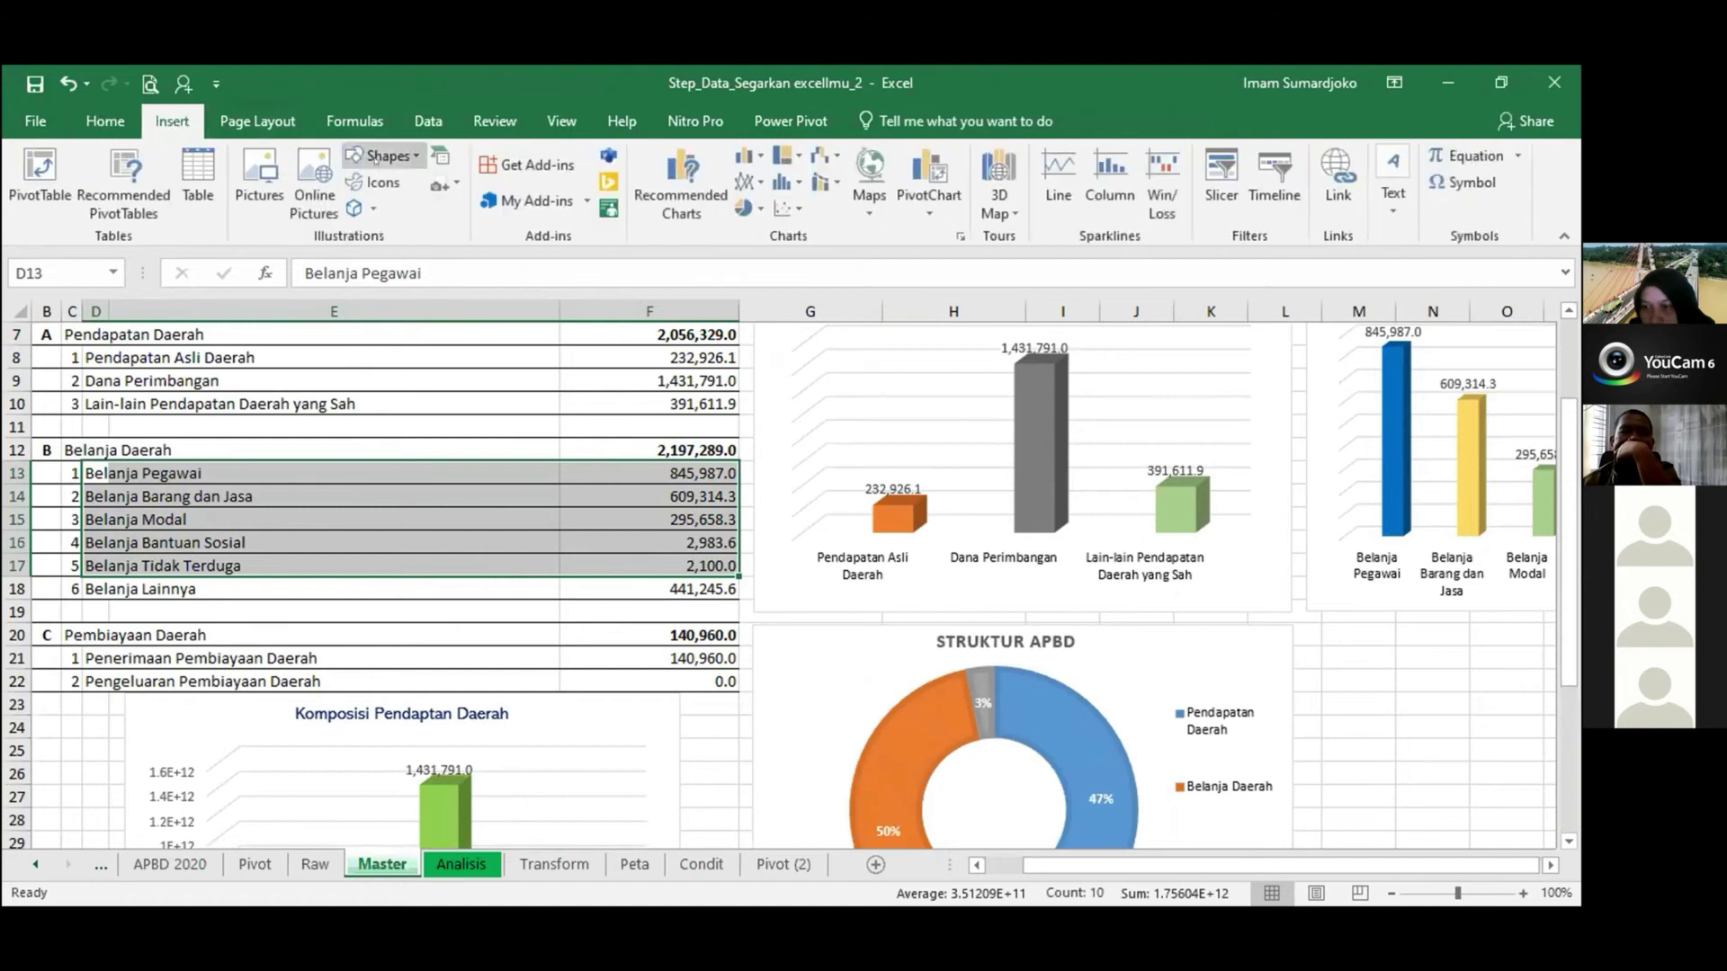
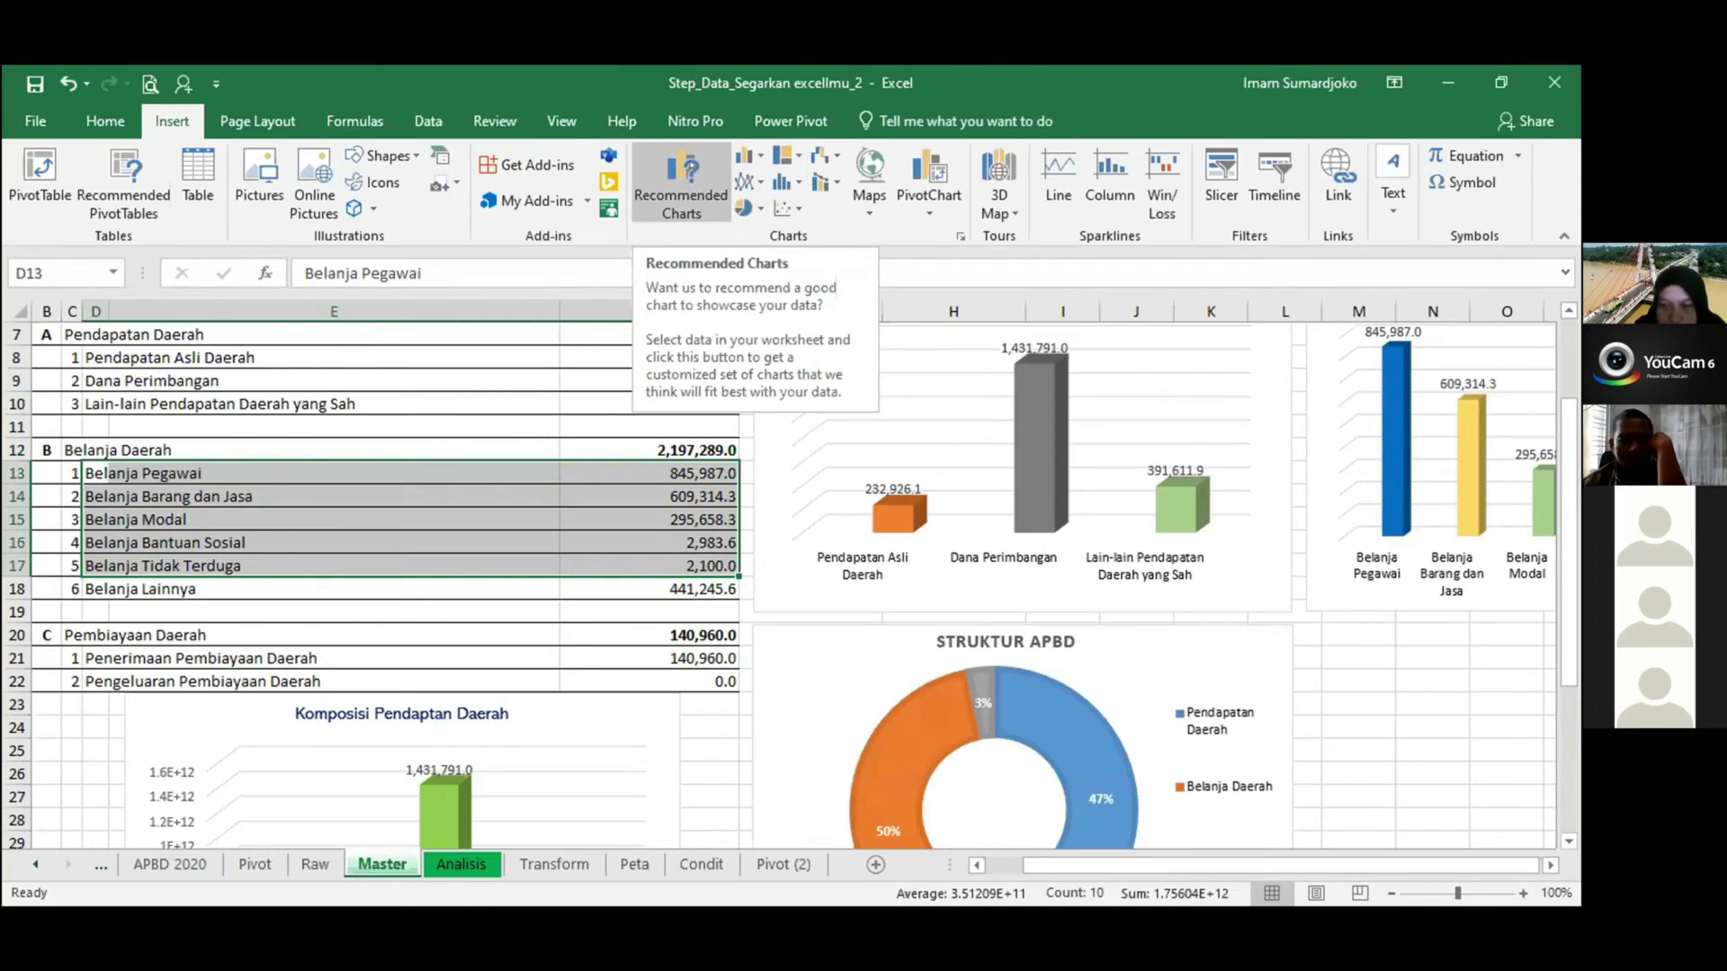
click(681, 153)
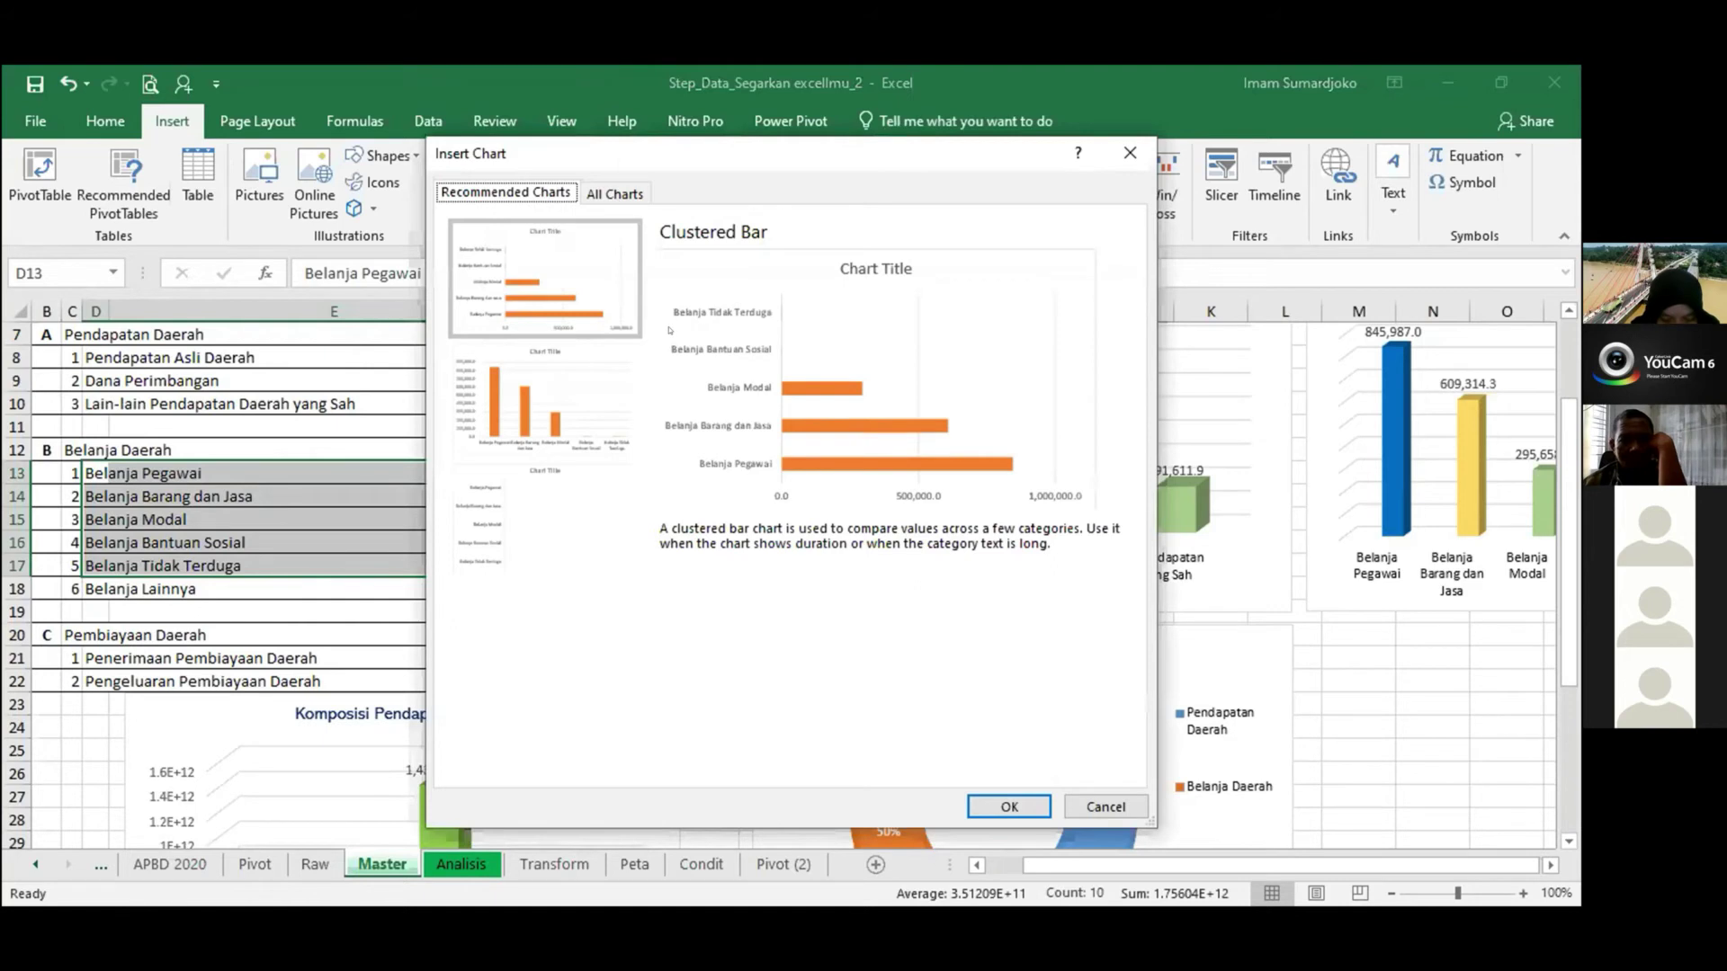
click(617, 195)
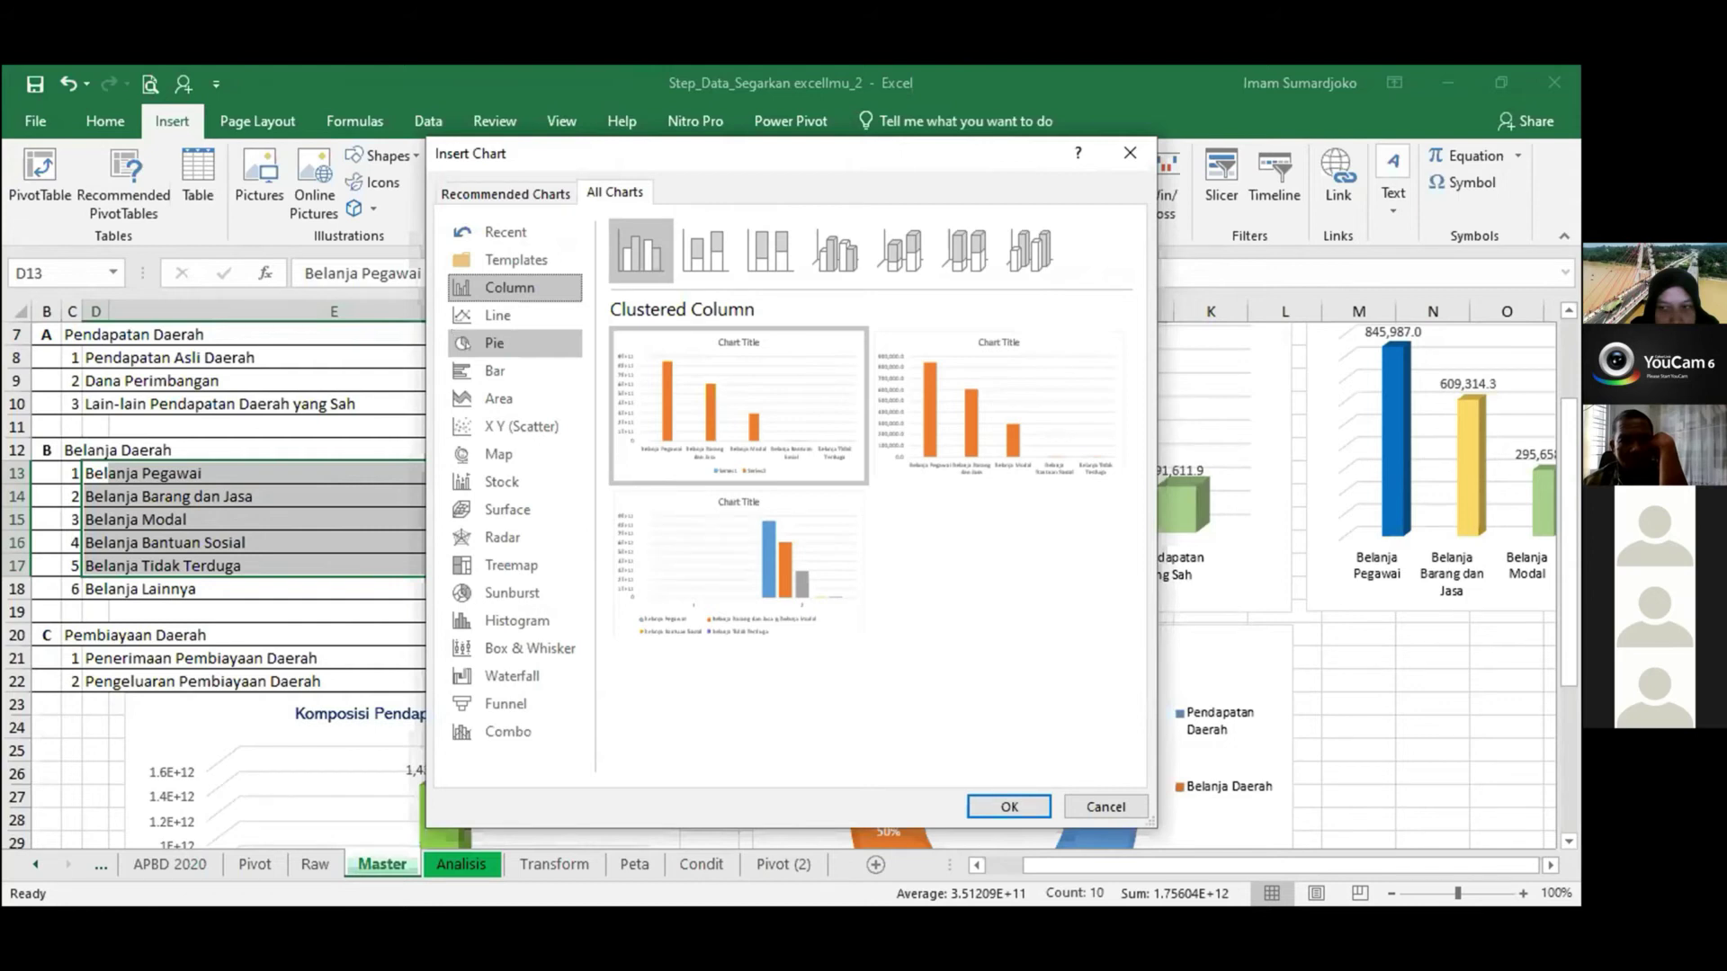
click(484, 344)
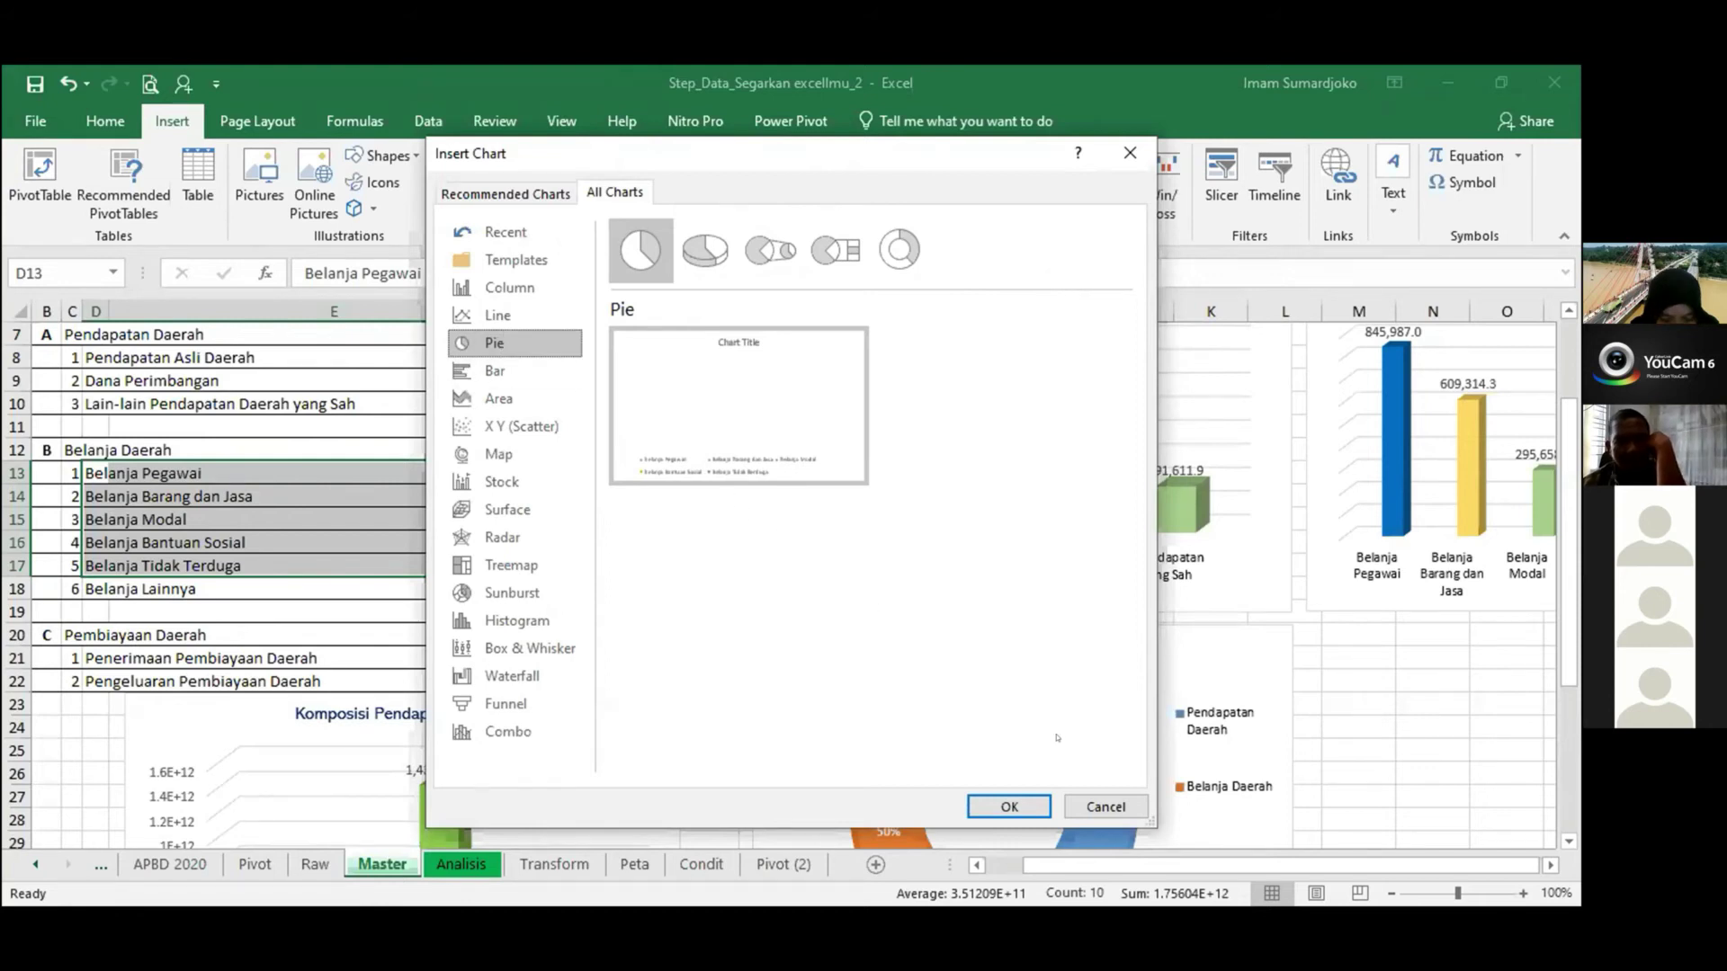
click(1102, 805)
Try to get recommended charts for the Belanja Daerah labels in D13:D18 and their amounts in F13:F18.
scroll(510, 513, up, 2)
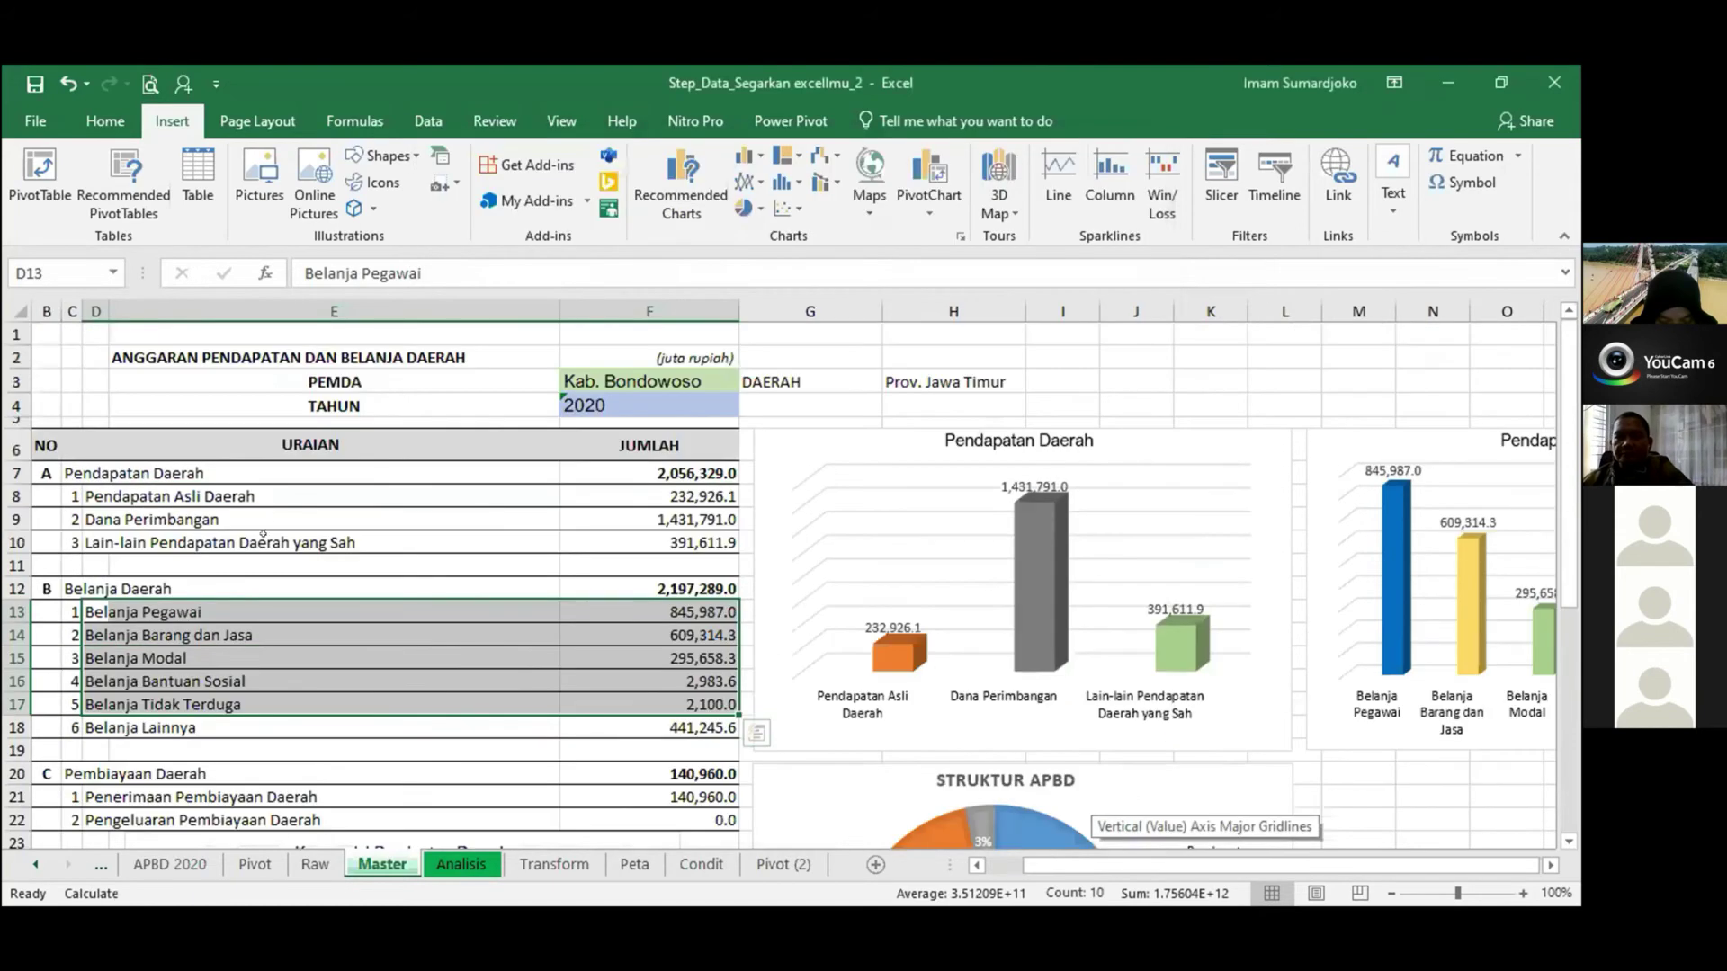
click(90, 612)
mouse_move(90, 496)
mouse_down()
mouse_move(115, 520)
mouse_move(117, 495)
mouse_up()
click(117, 495)
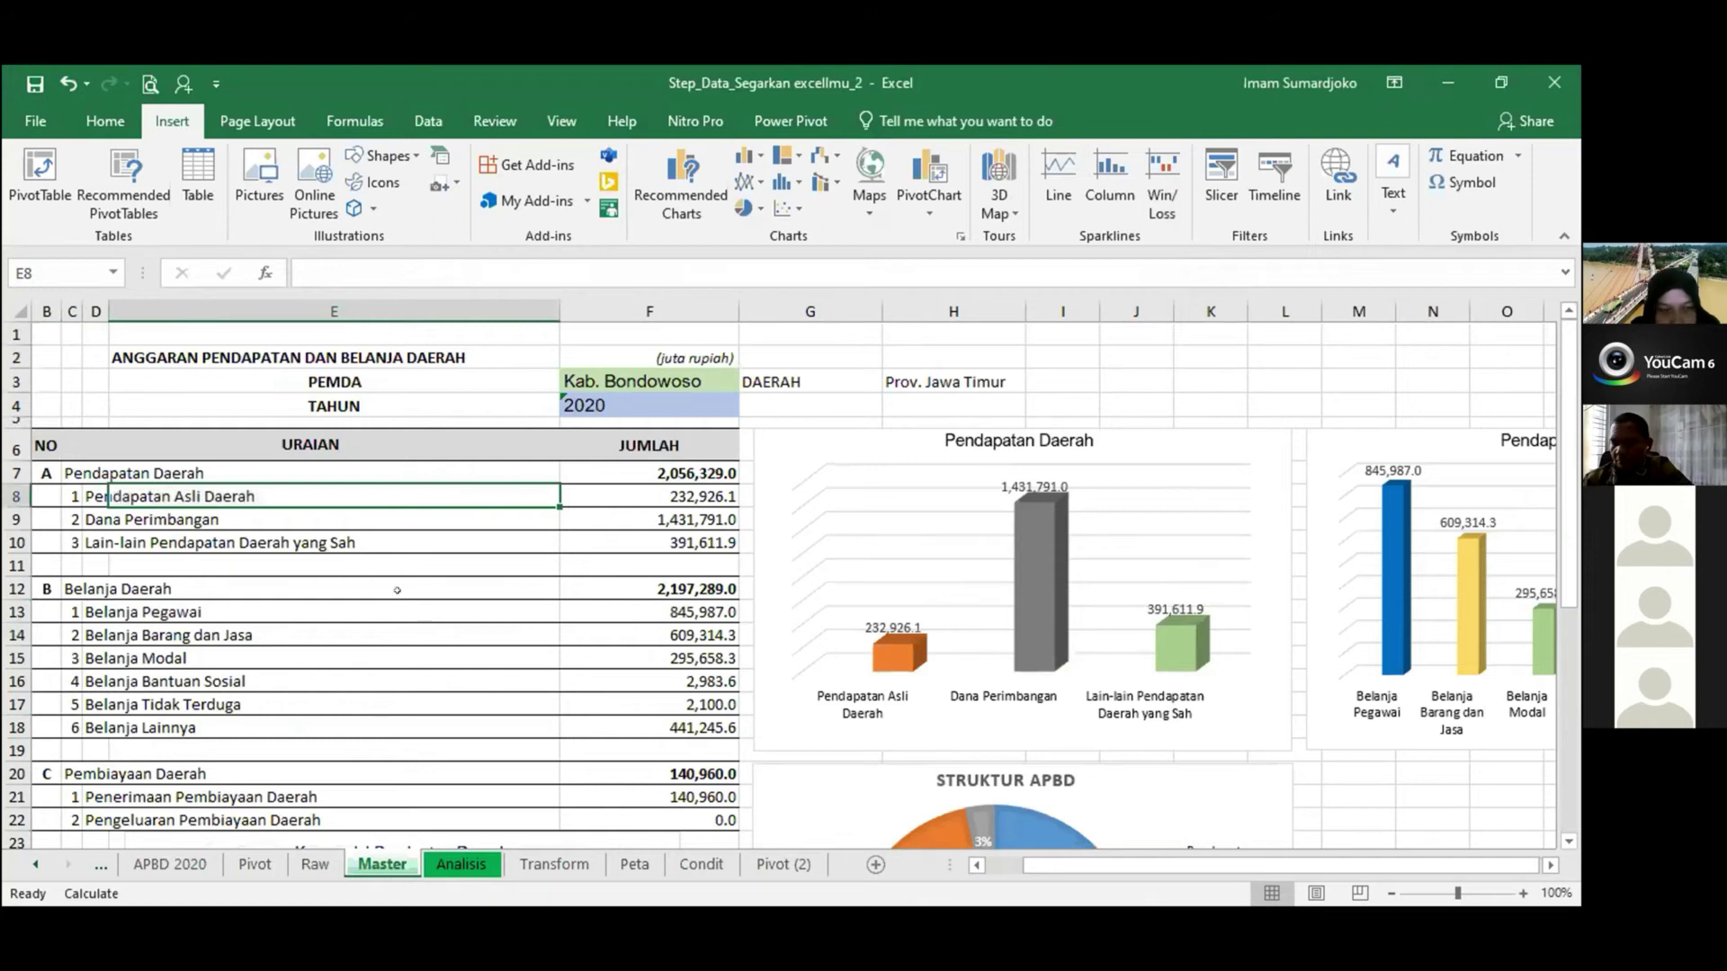
scroll(432, 627, down, 2)
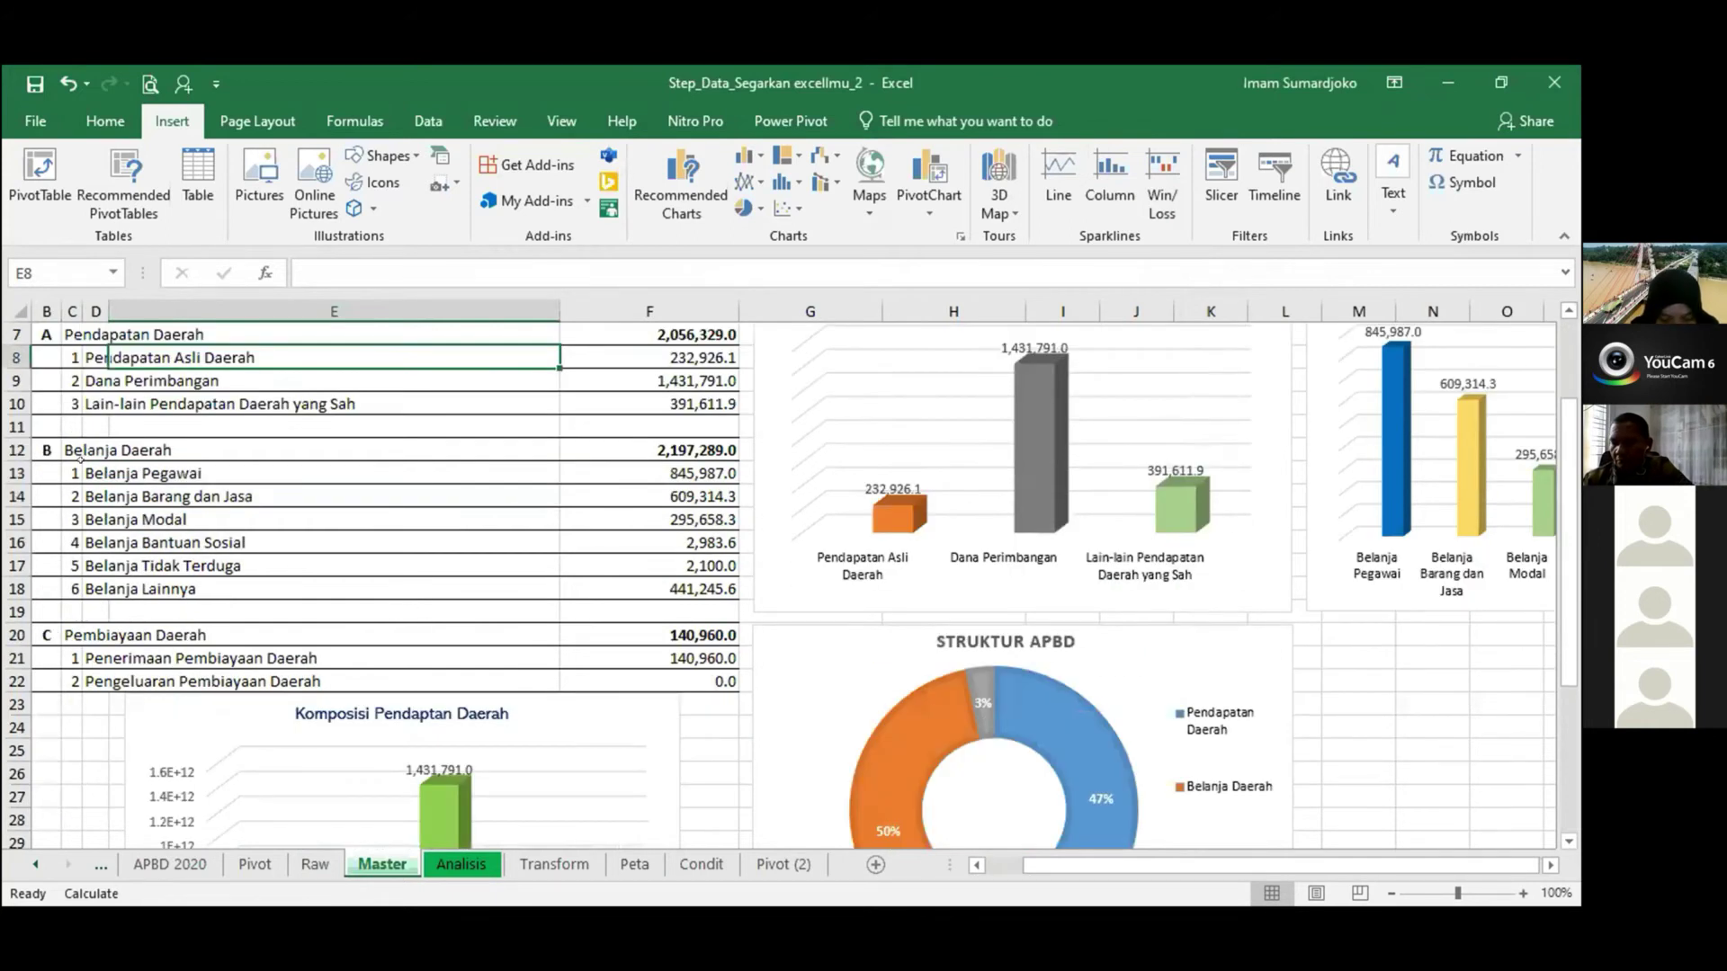
click(85, 466)
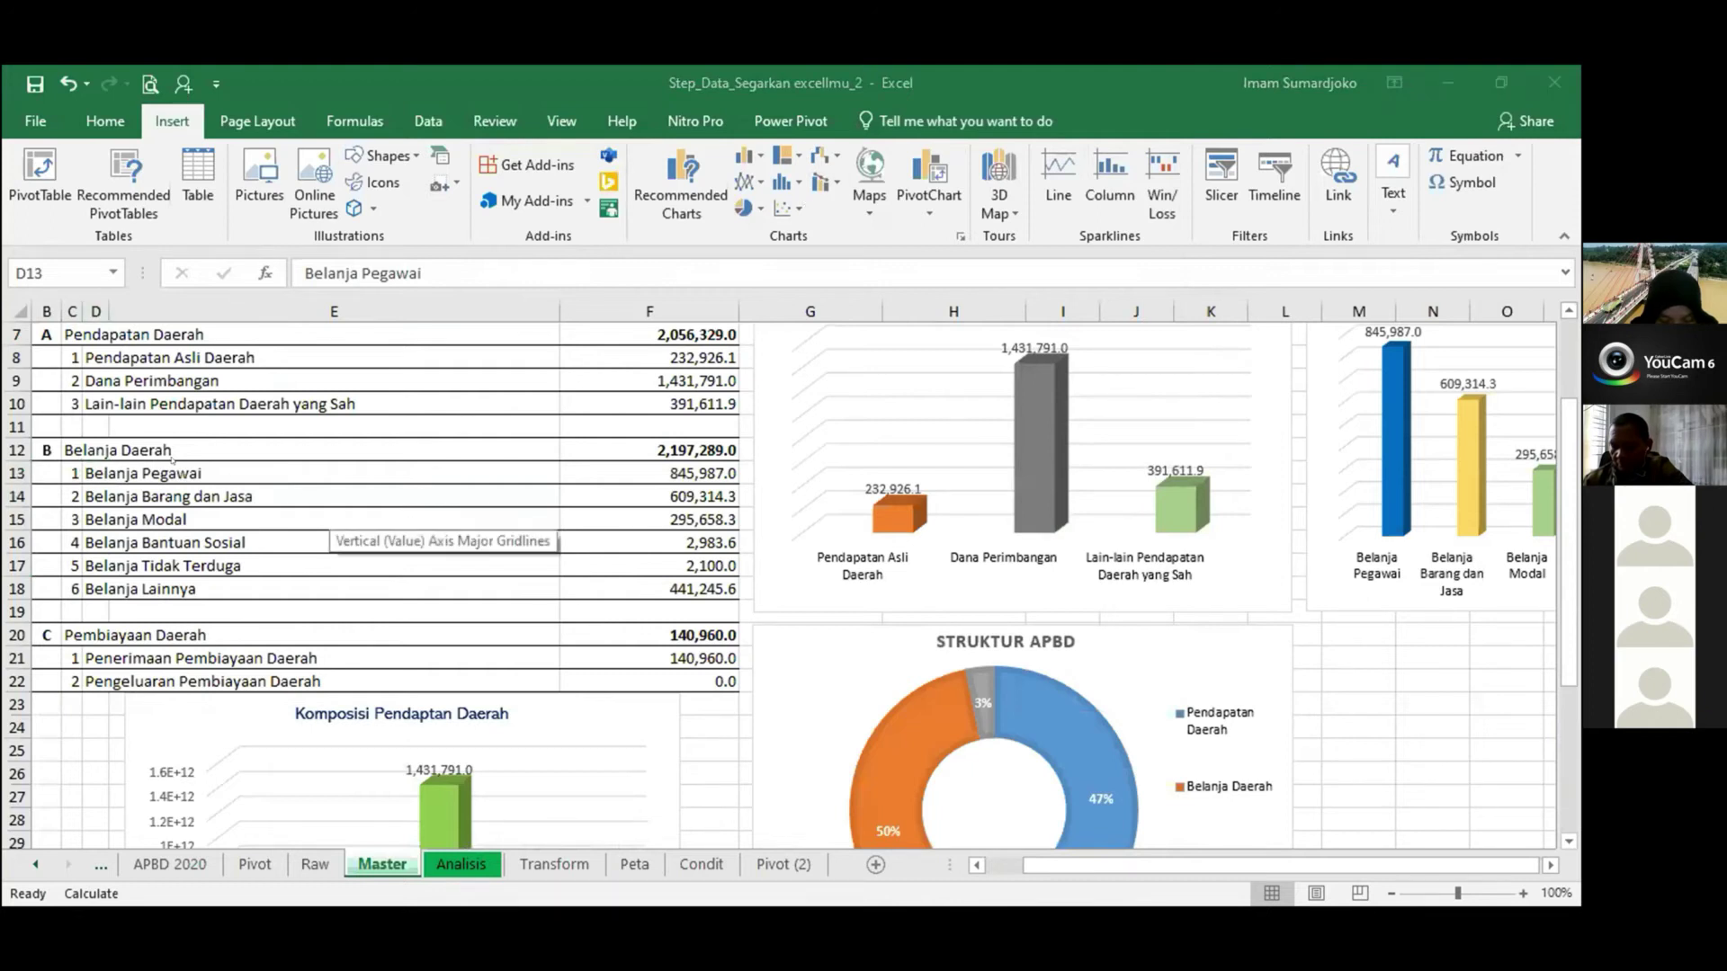
click(123, 475)
drag(97, 474, 90, 589)
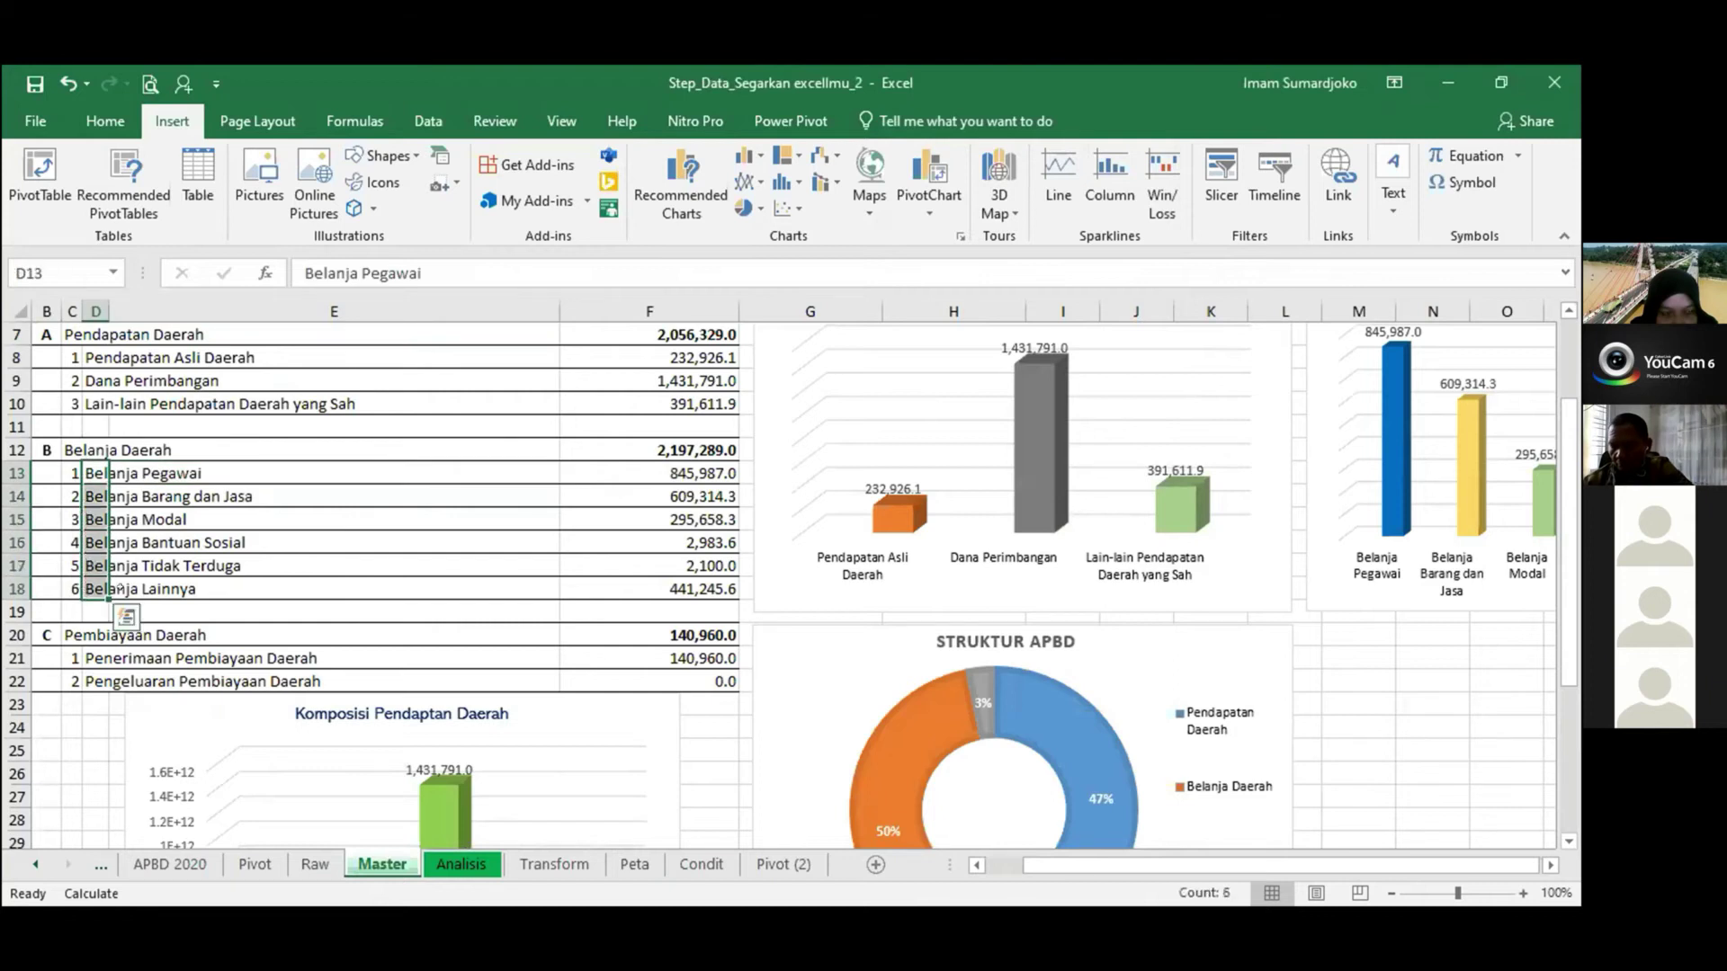
drag(638, 475, 637, 590)
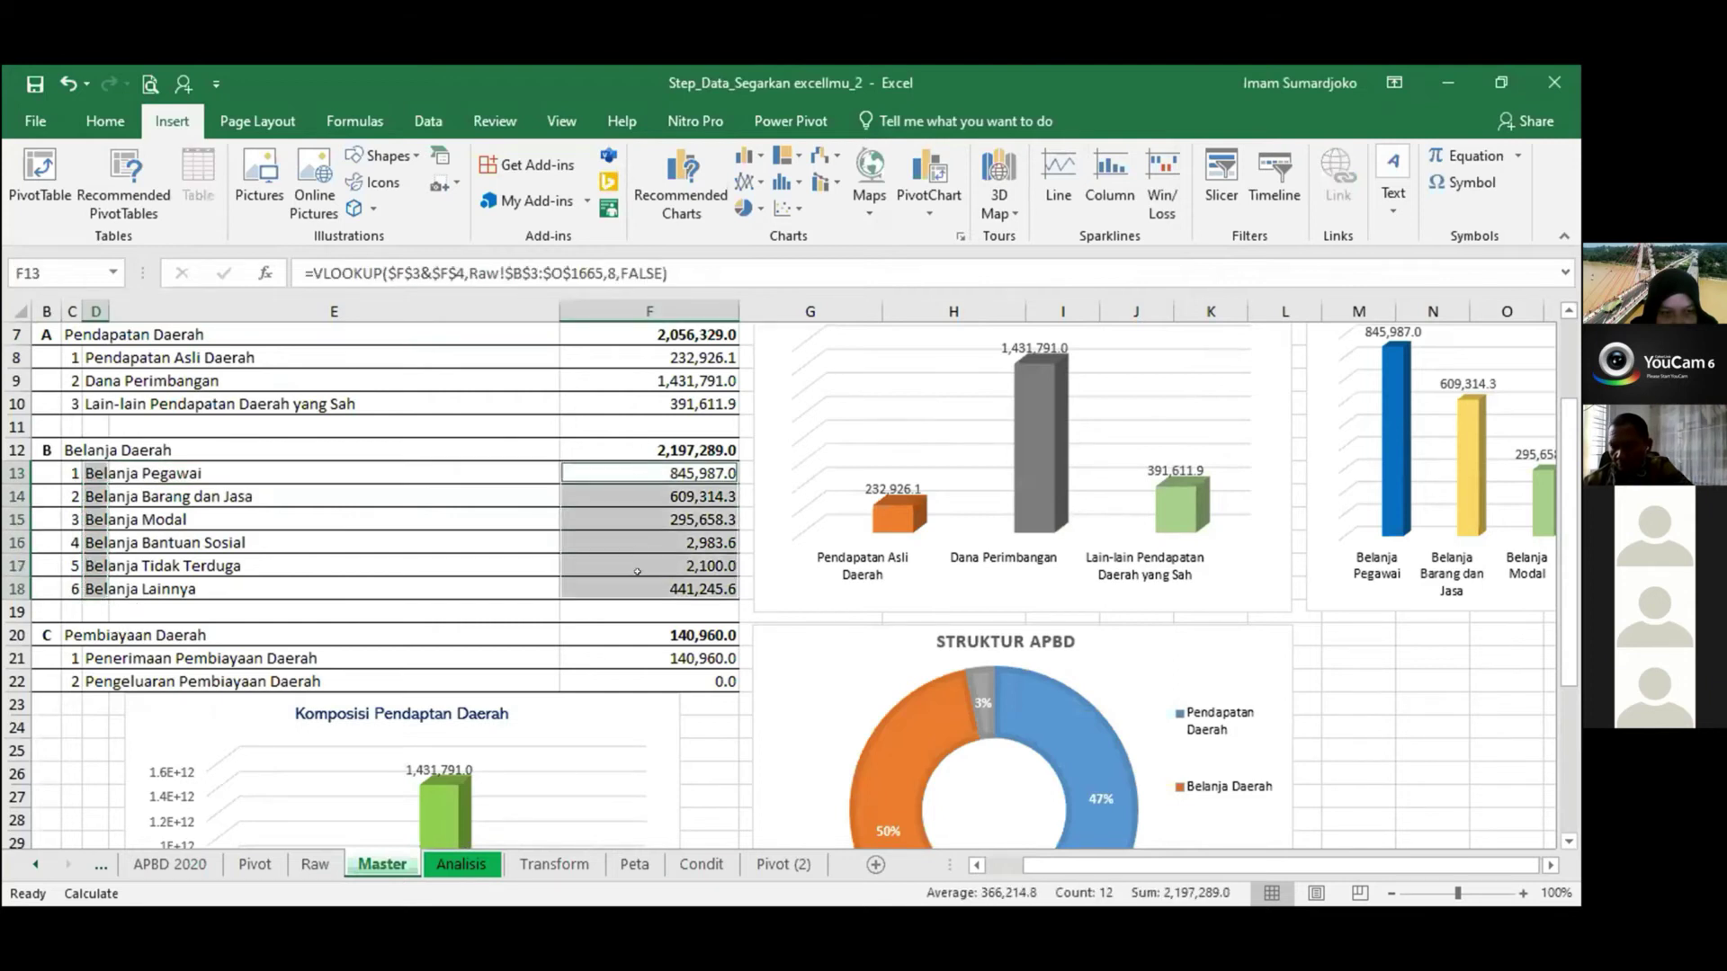
scroll(675, 548, up, 2)
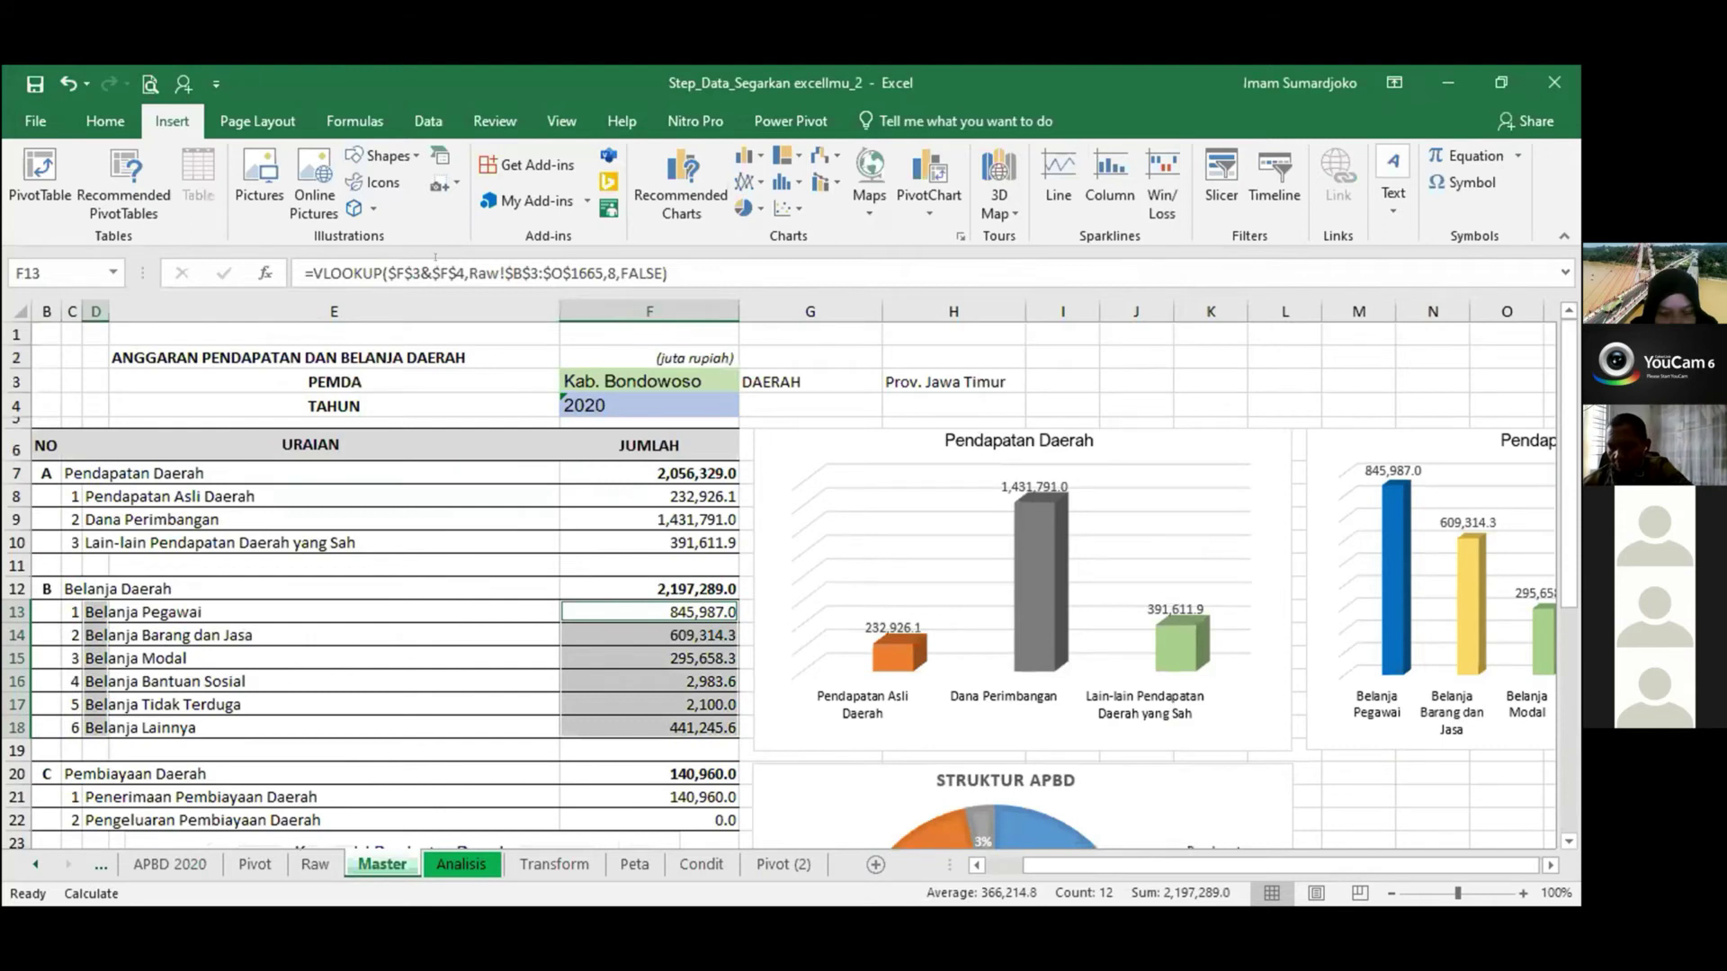
click(693, 191)
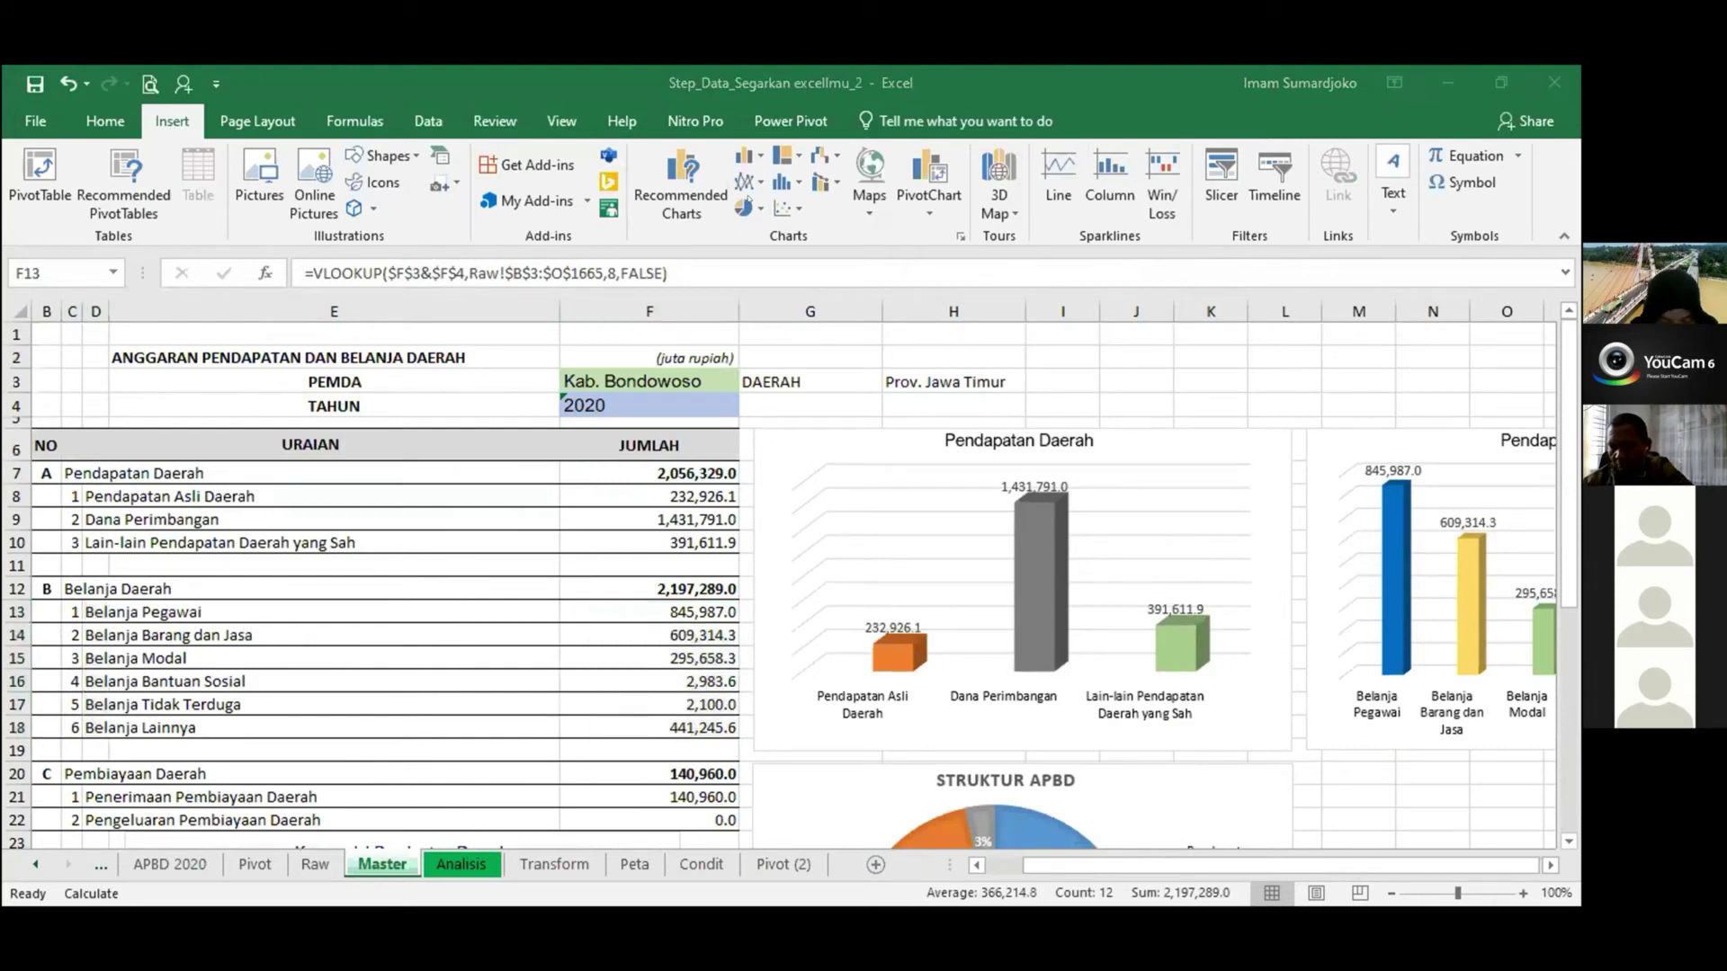
click(486, 612)
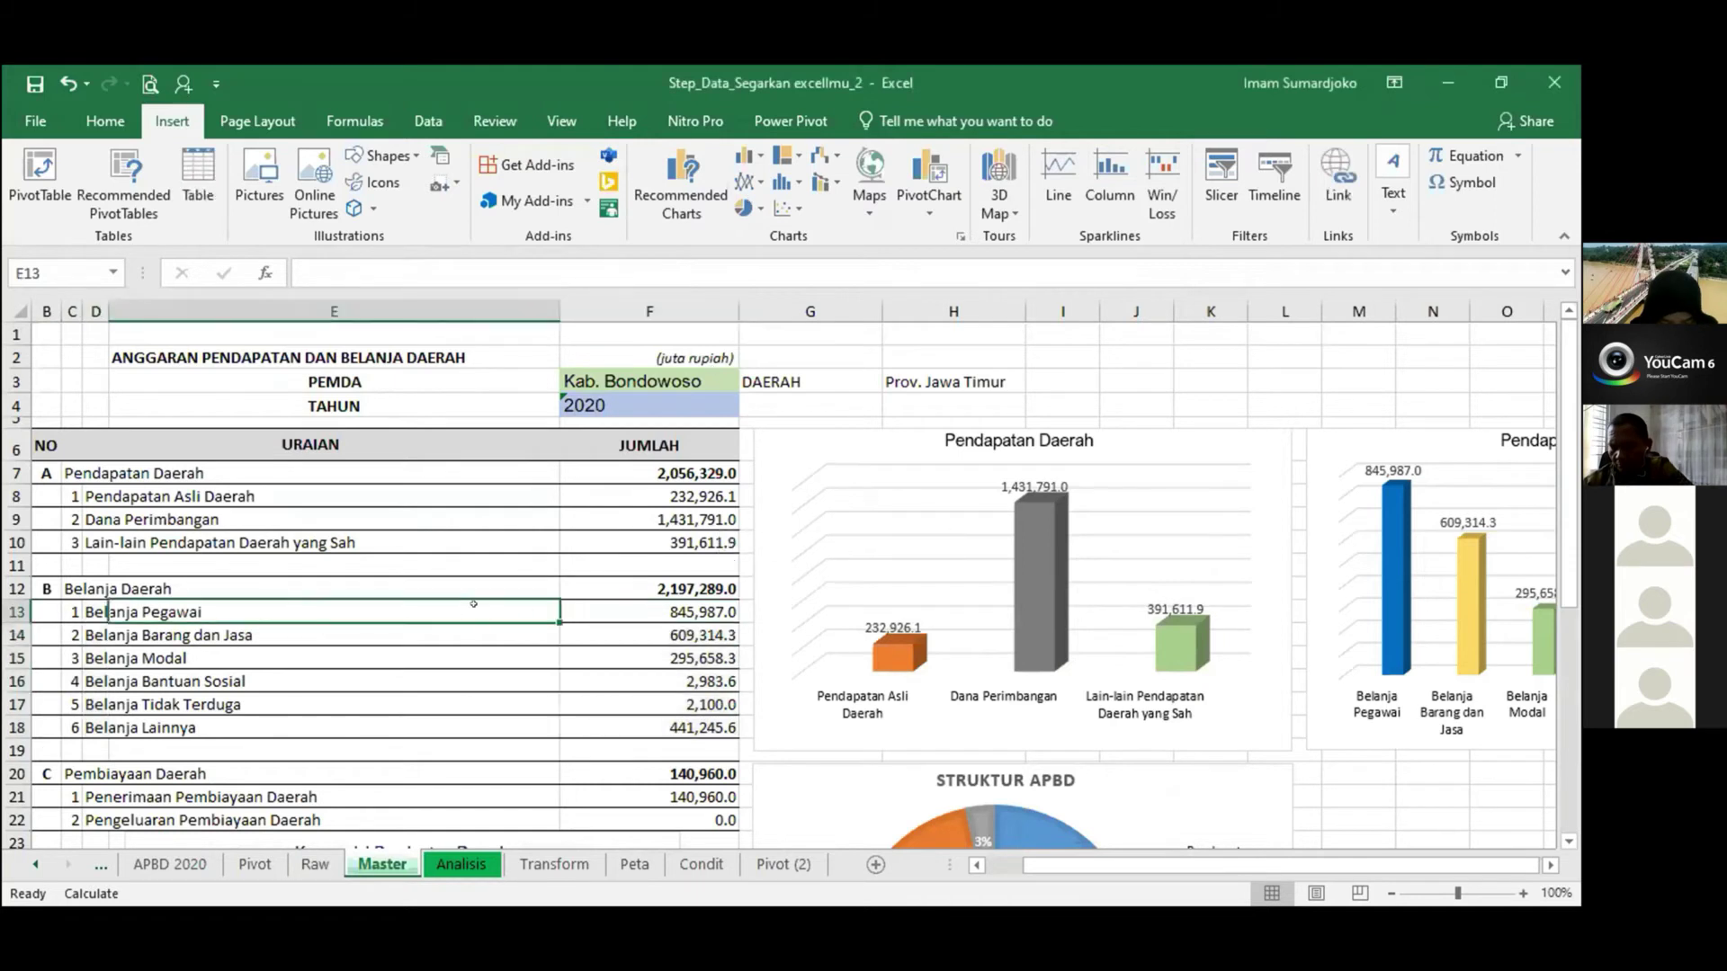
View the chart type options for the Komposisi Pendaptan Daerah chart and close them without a change.
scroll(491, 585, down, 1)
scroll(490, 585, down, 1)
scroll(578, 586, down, 2)
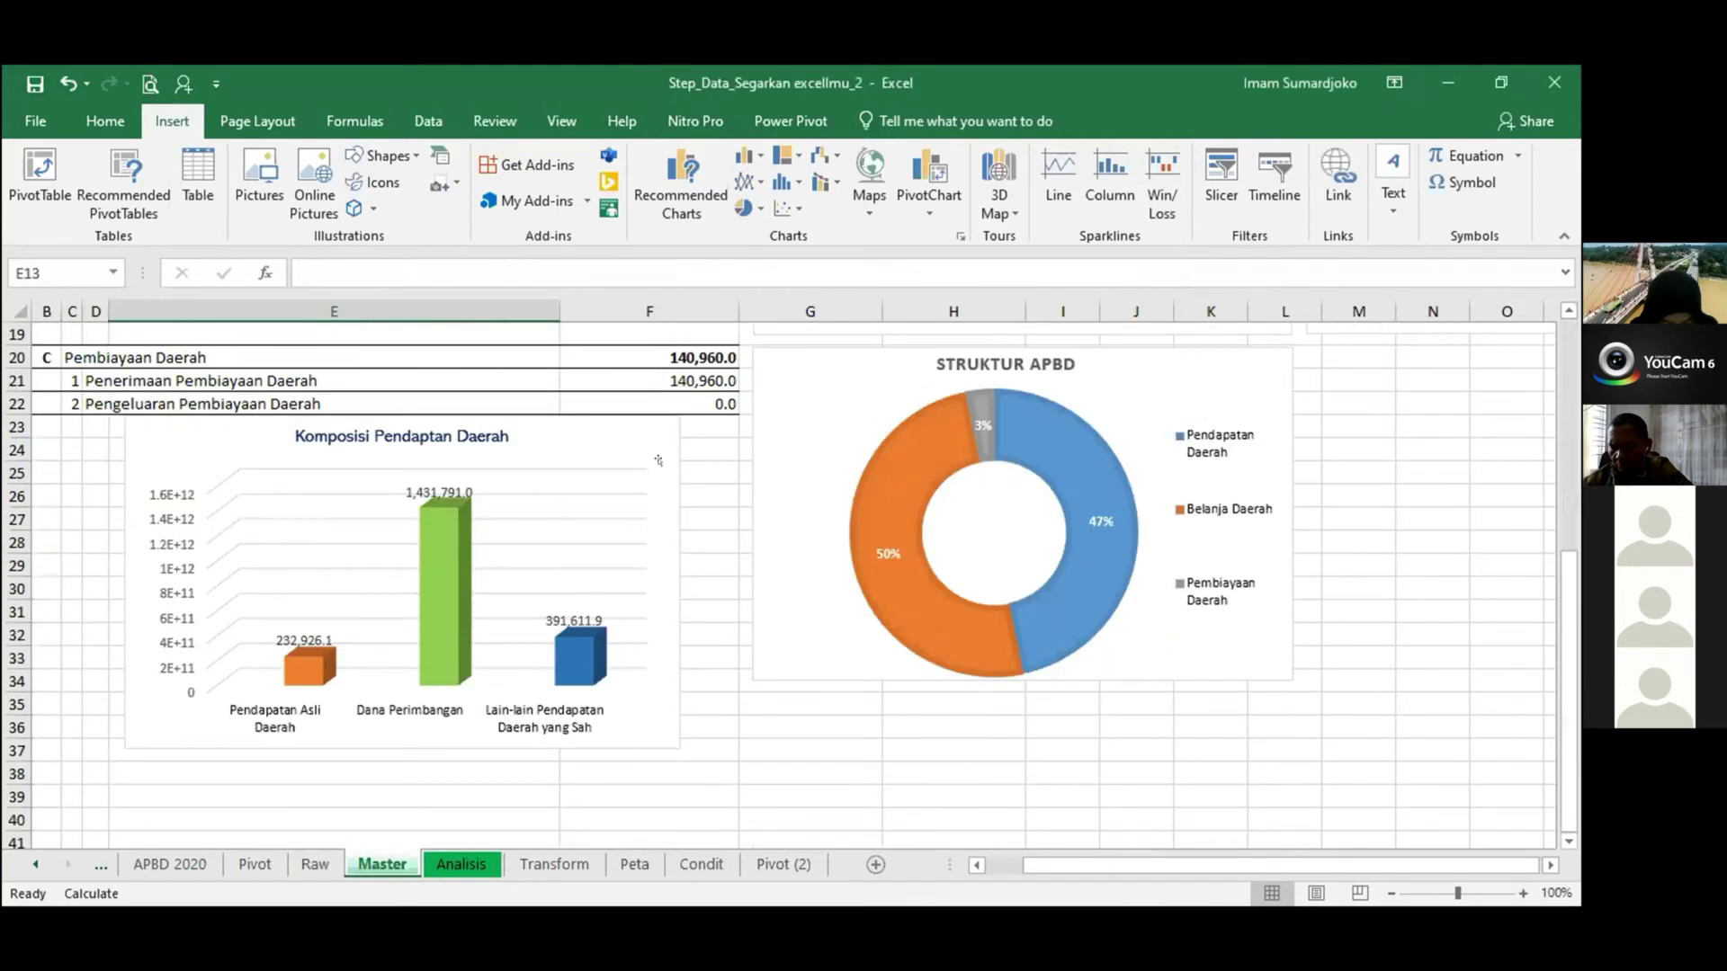
click(656, 442)
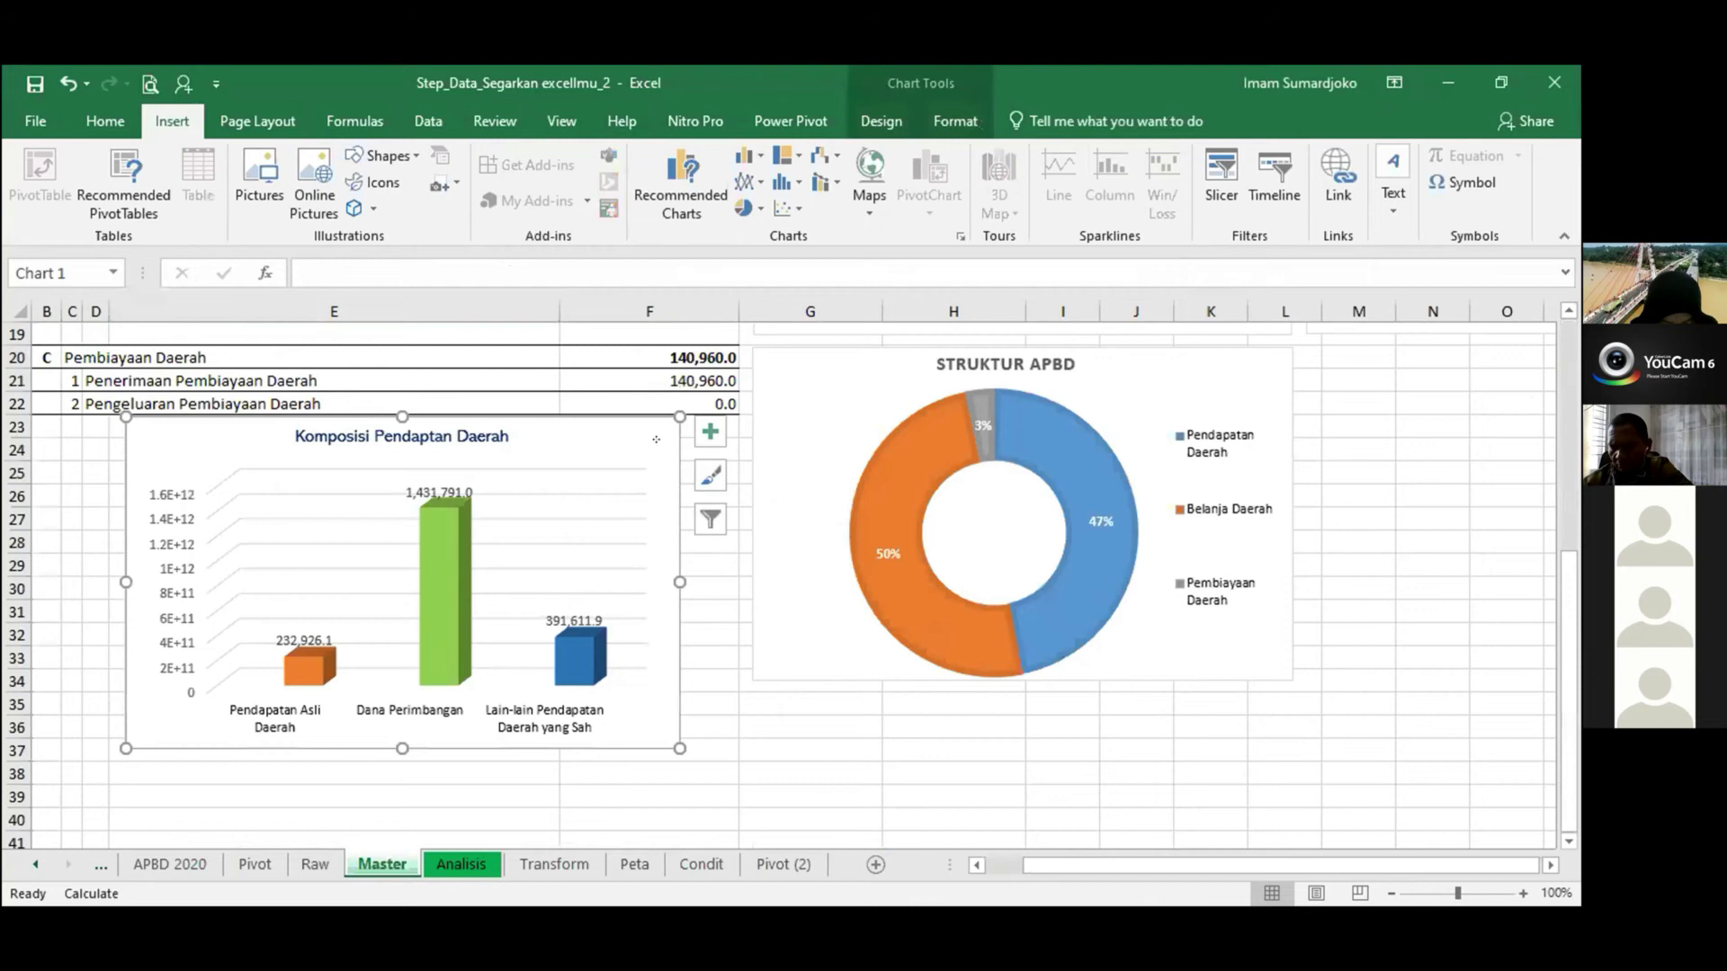
right_click(668, 442)
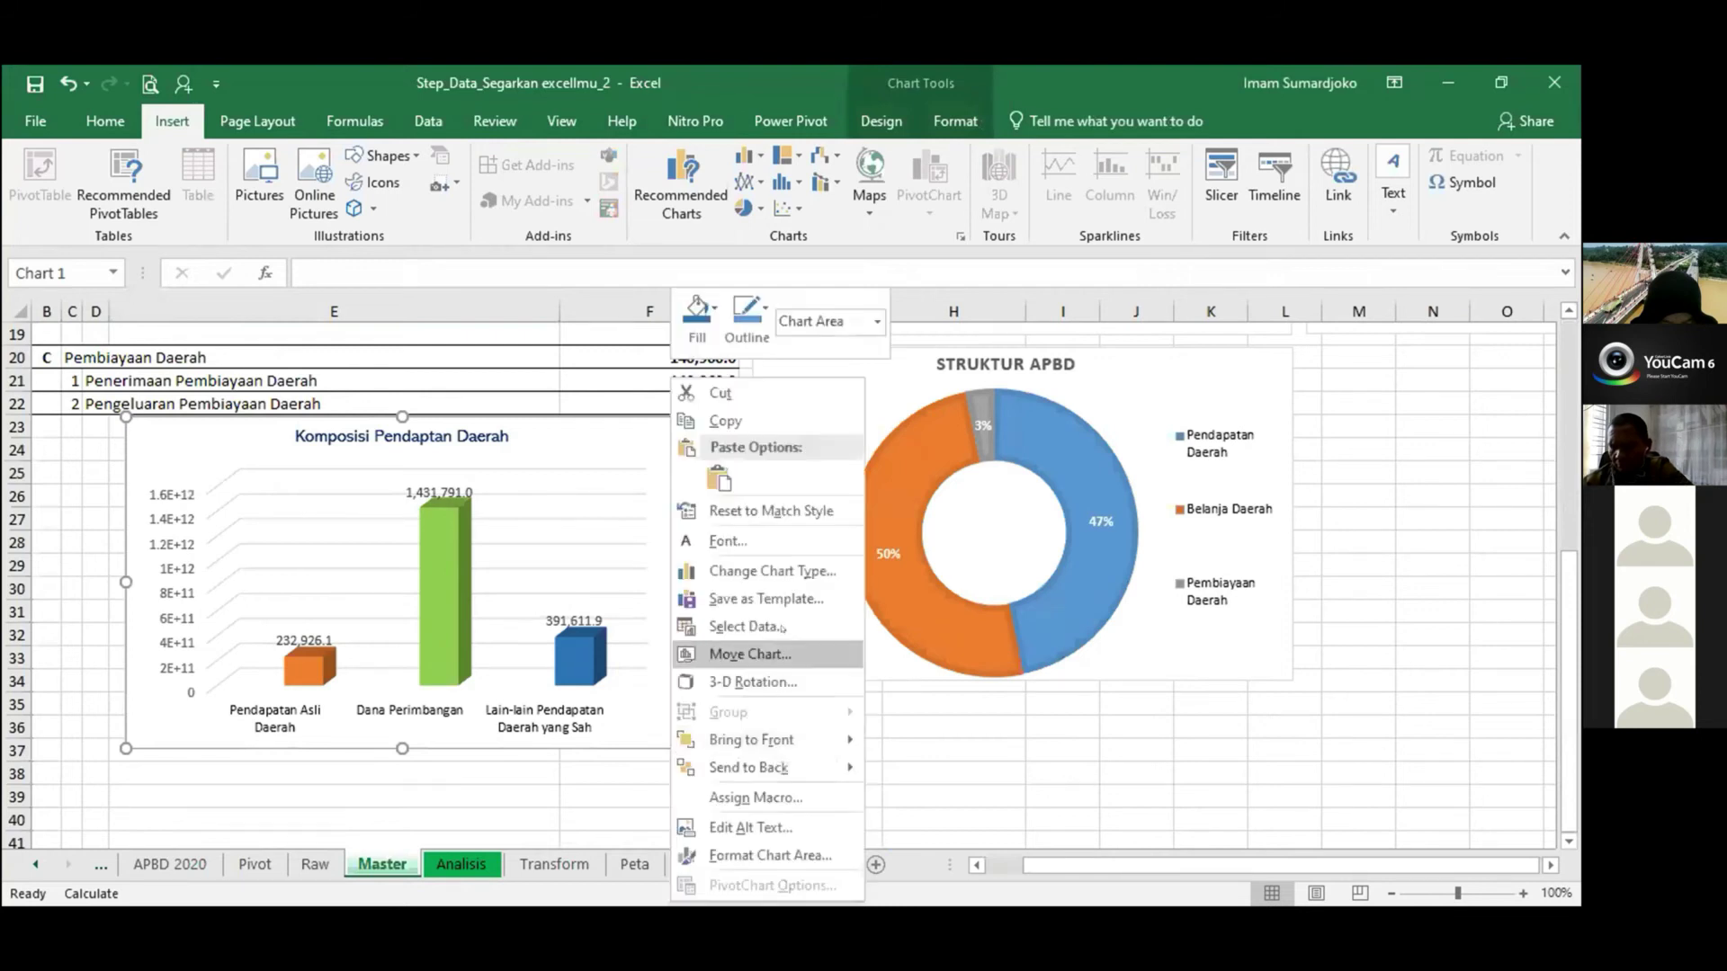
click(800, 572)
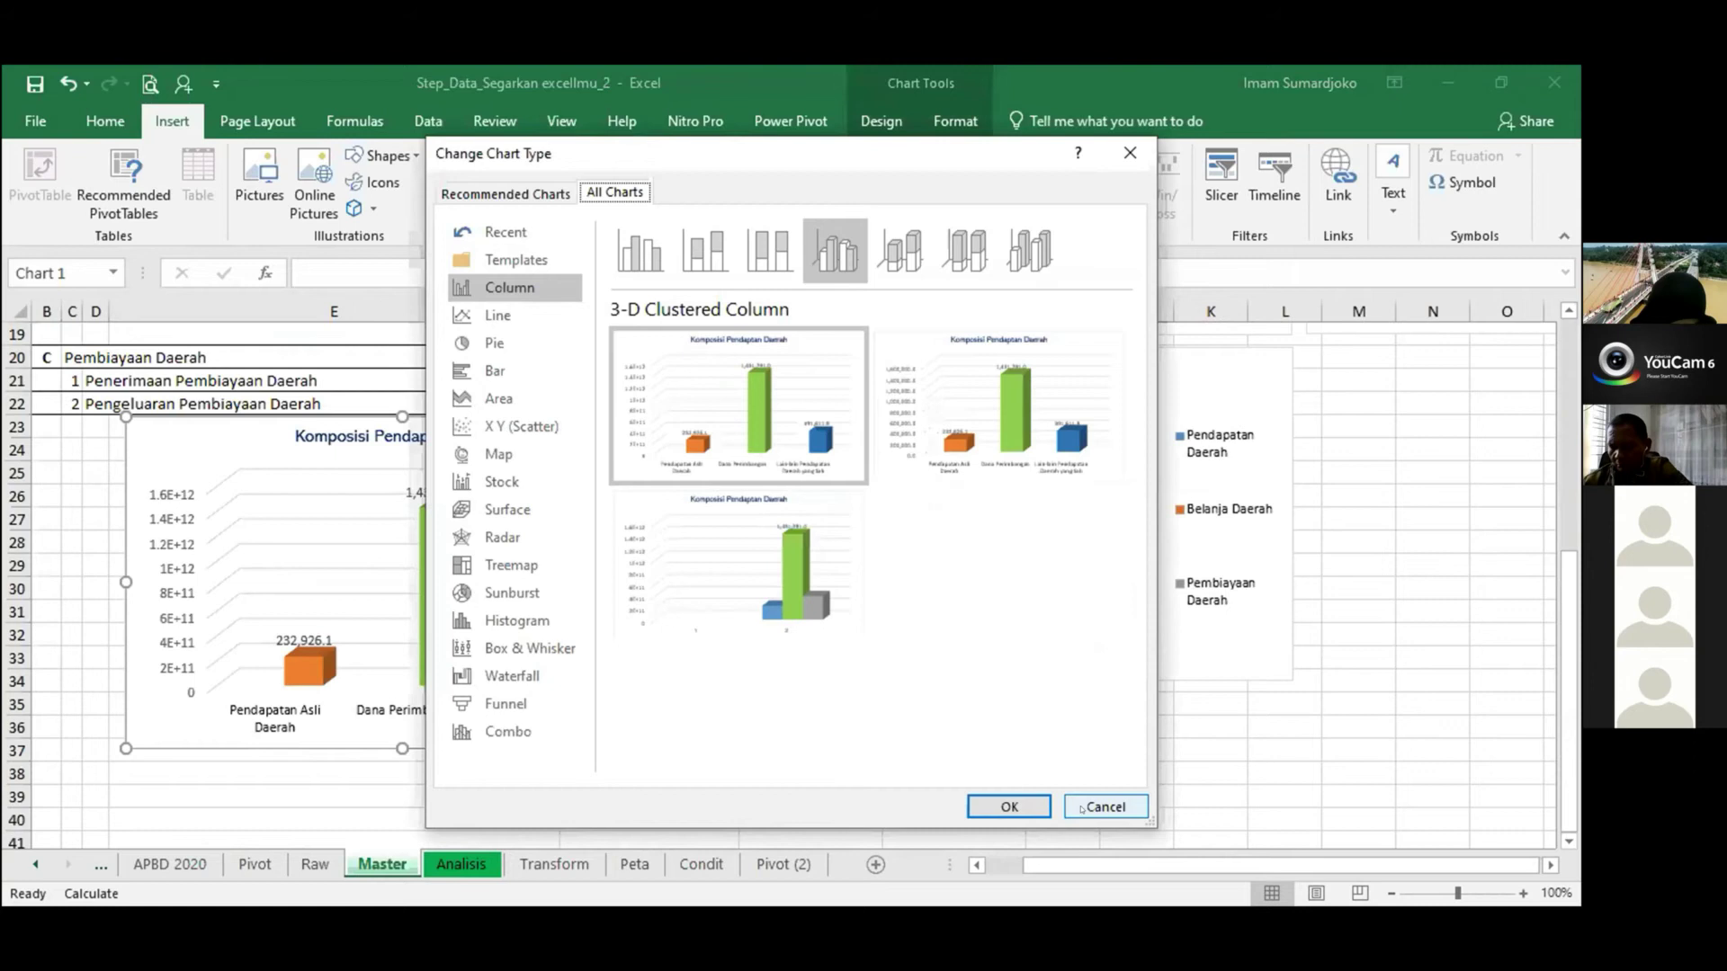
click(1130, 153)
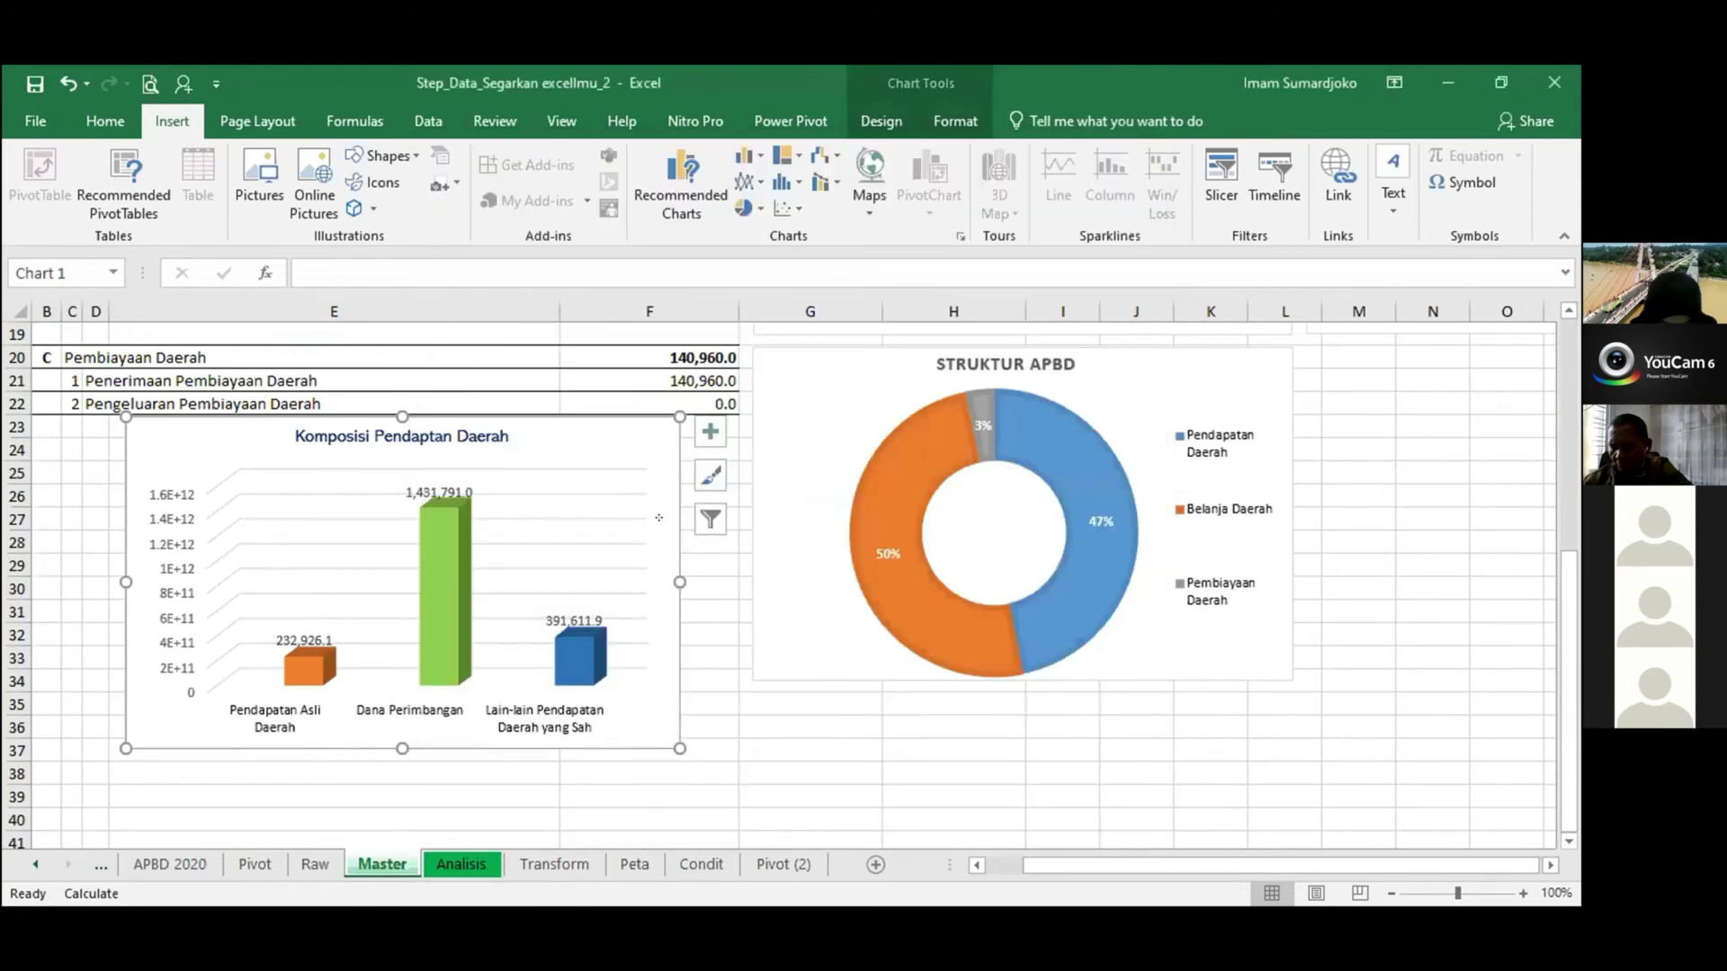
Preview the pie, line, Line with Markers and Stacked Line with Markers types for the Komposisi Pendaptan Daerah chart without applying one.
right_click(672, 533)
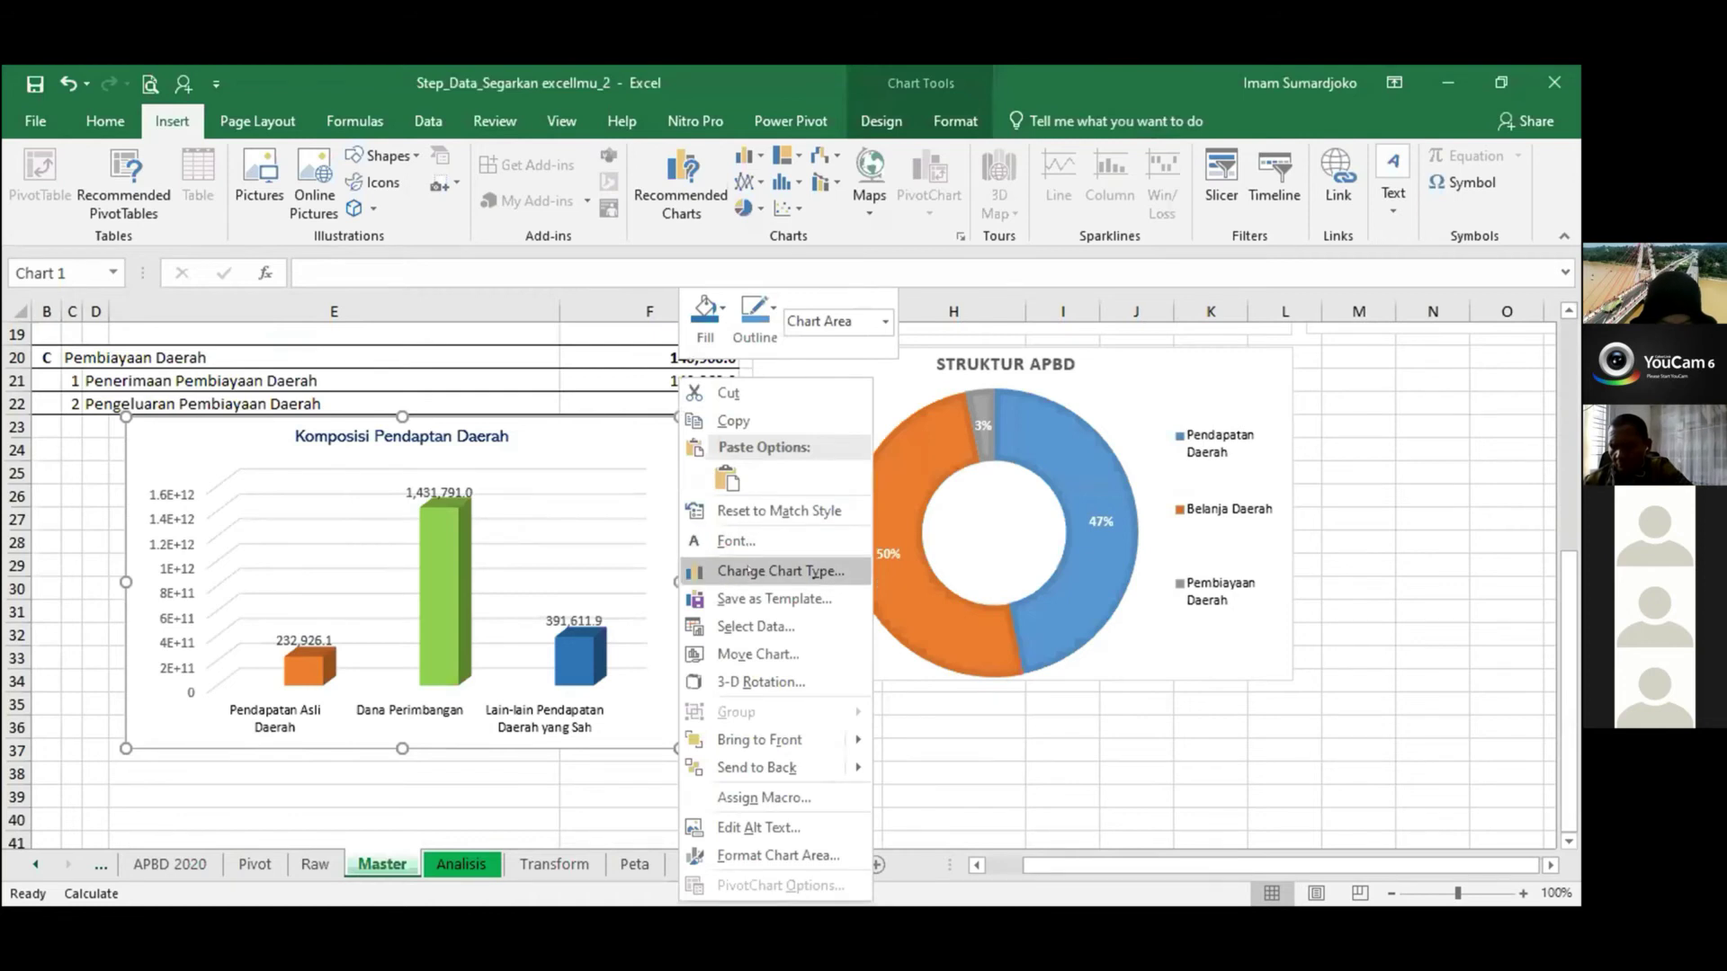
click(745, 572)
click(494, 343)
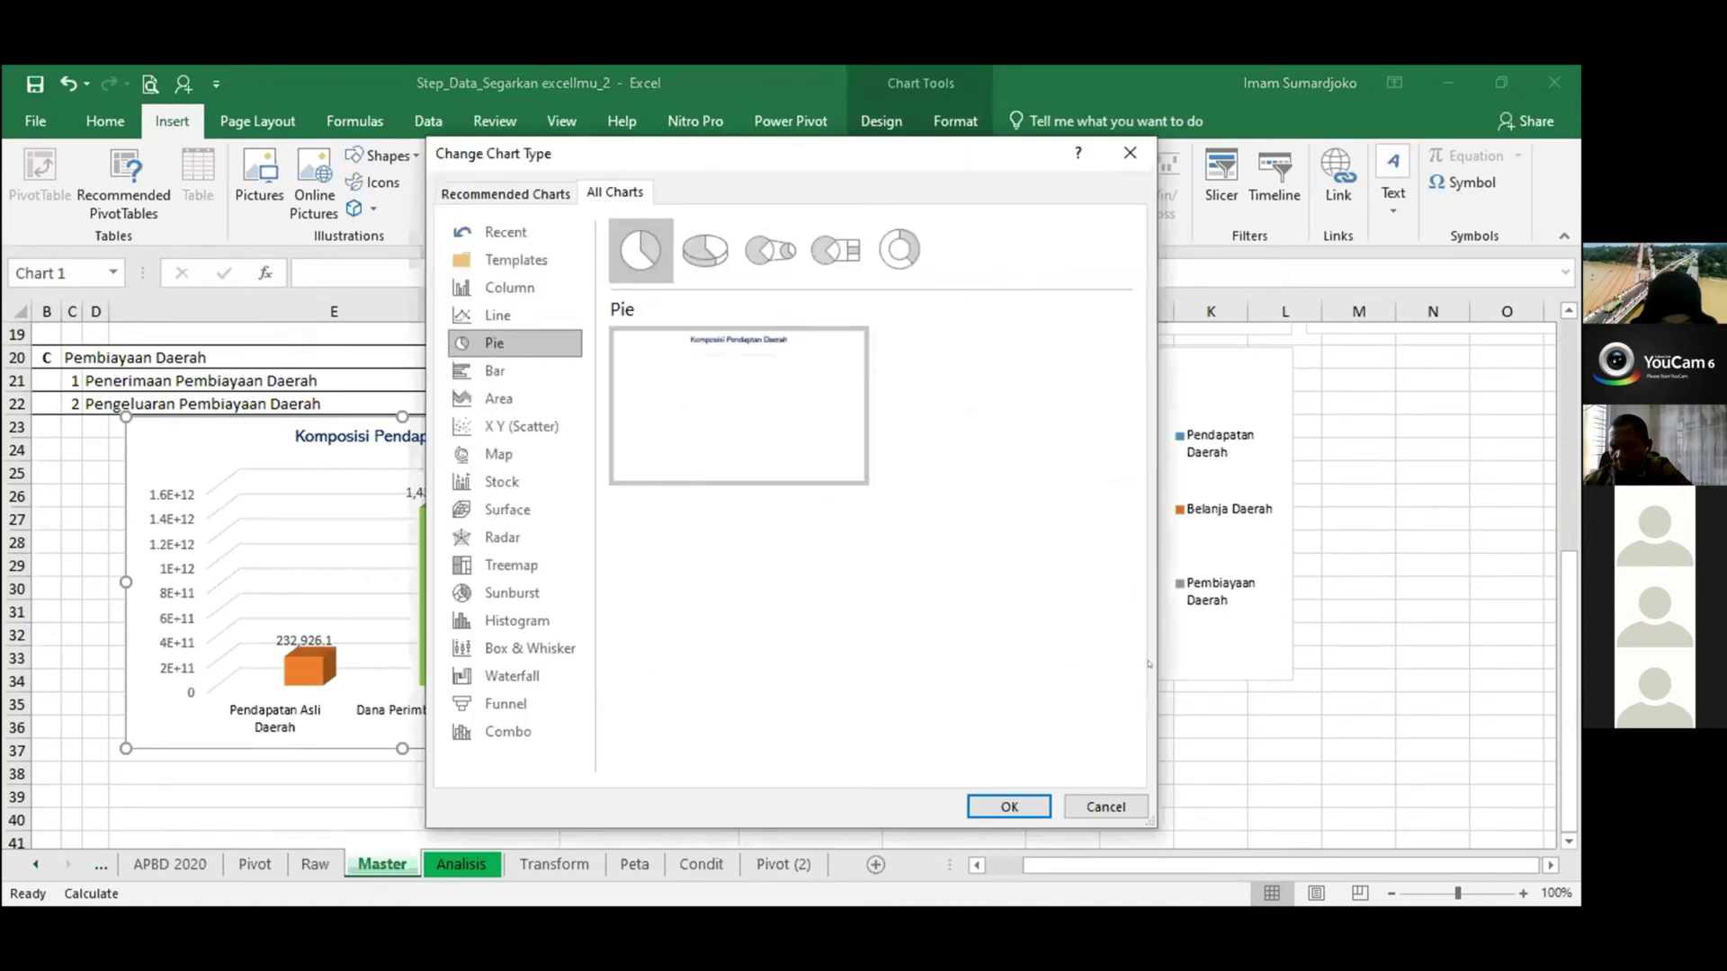
click(498, 455)
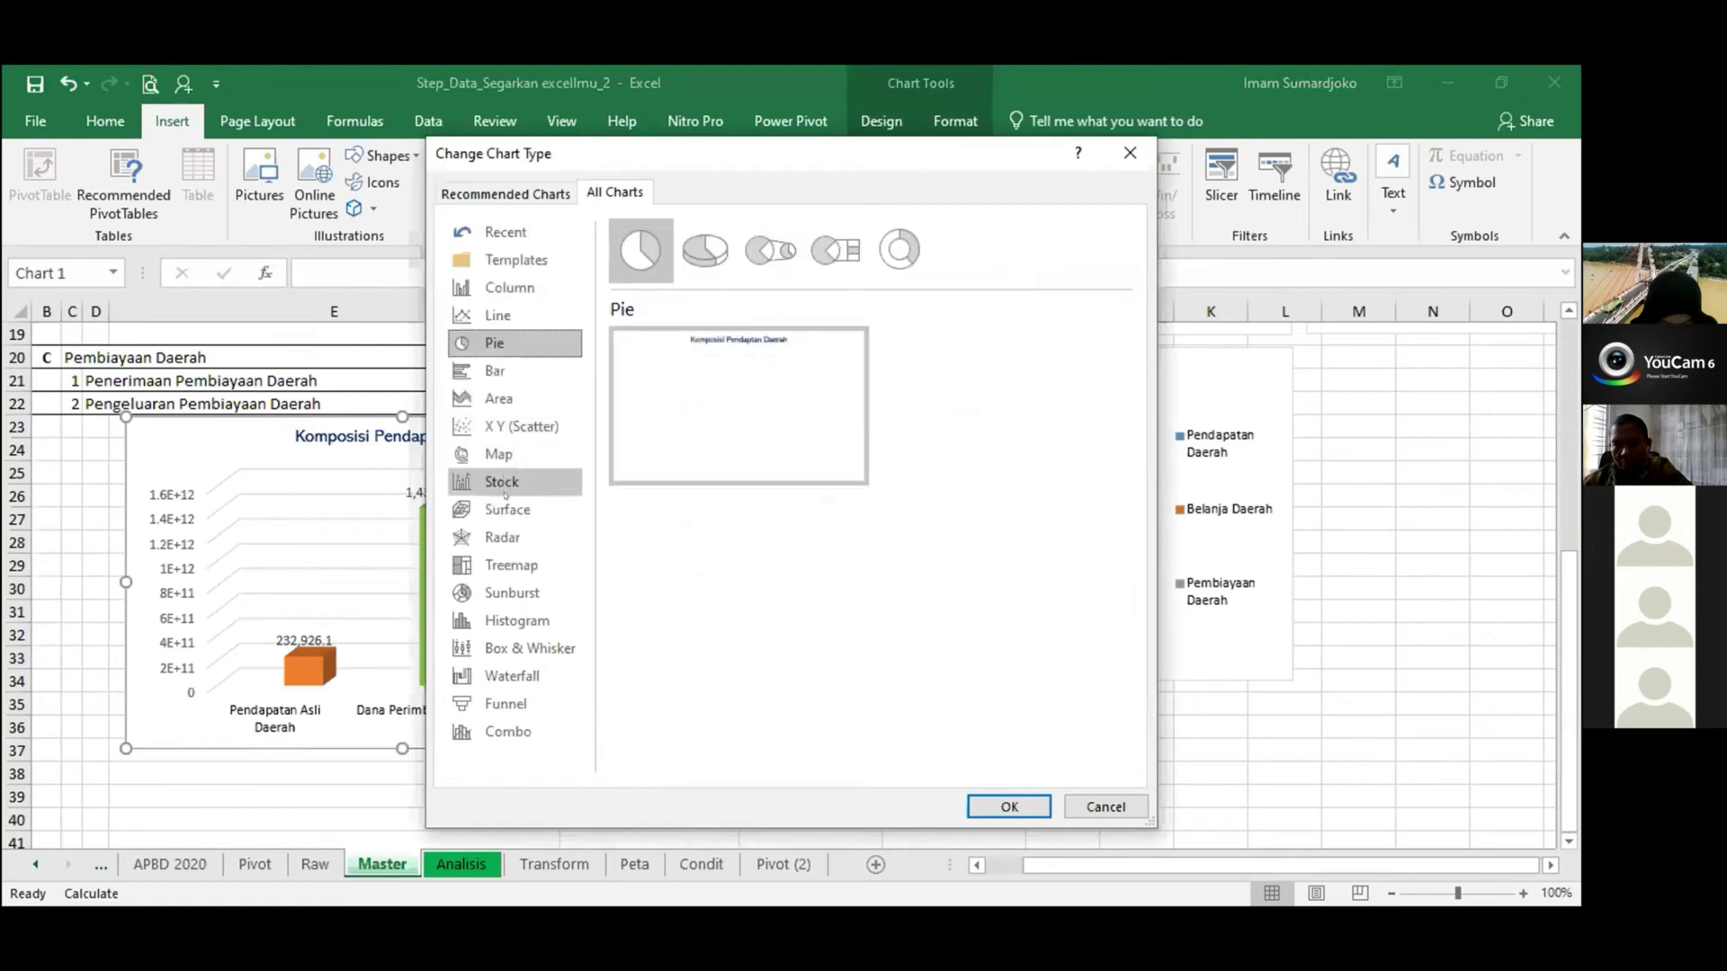
click(502, 317)
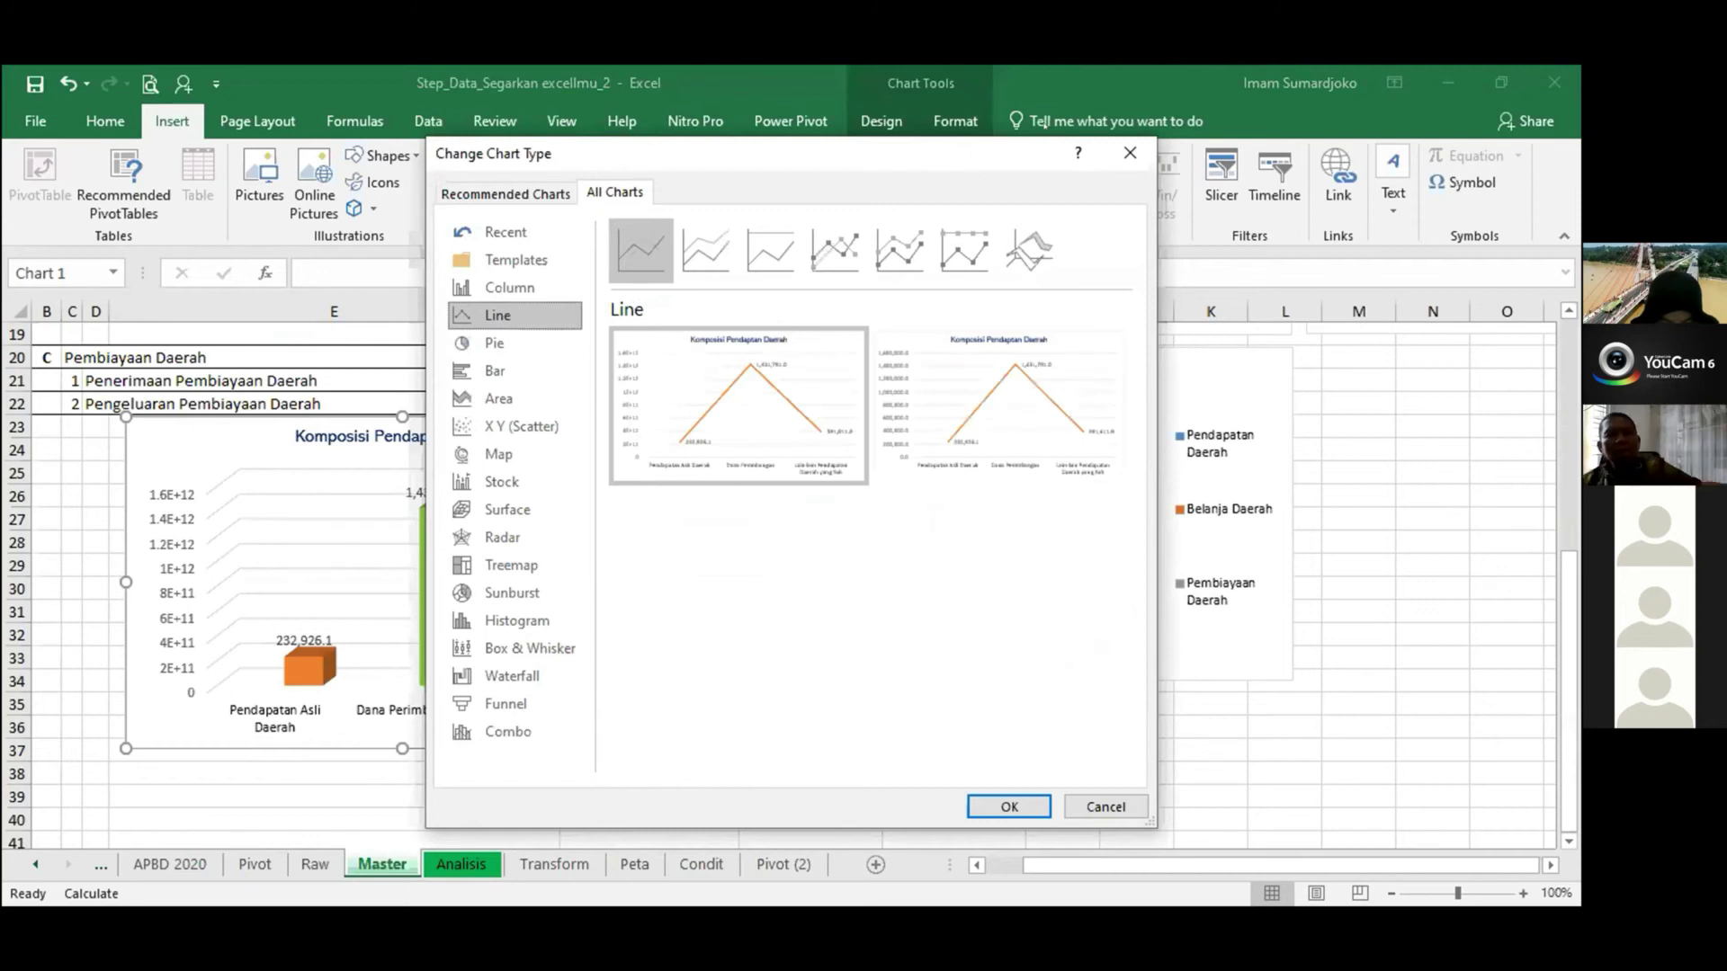
drag(979, 161, 1039, 313)
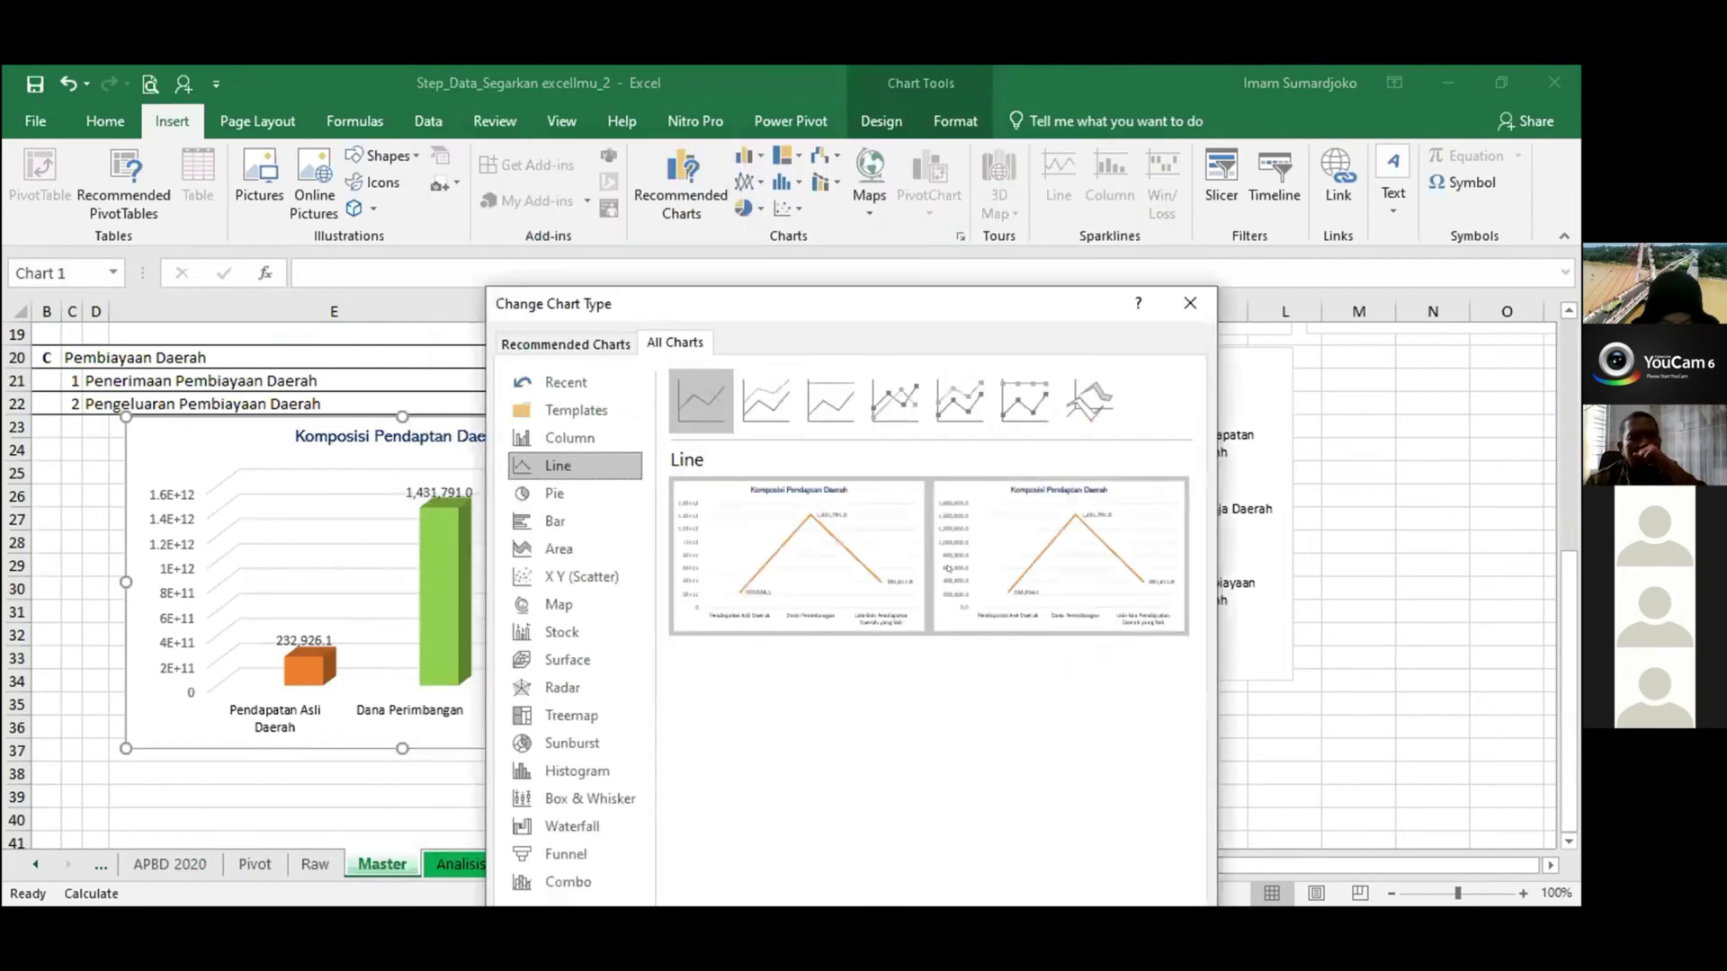
click(909, 406)
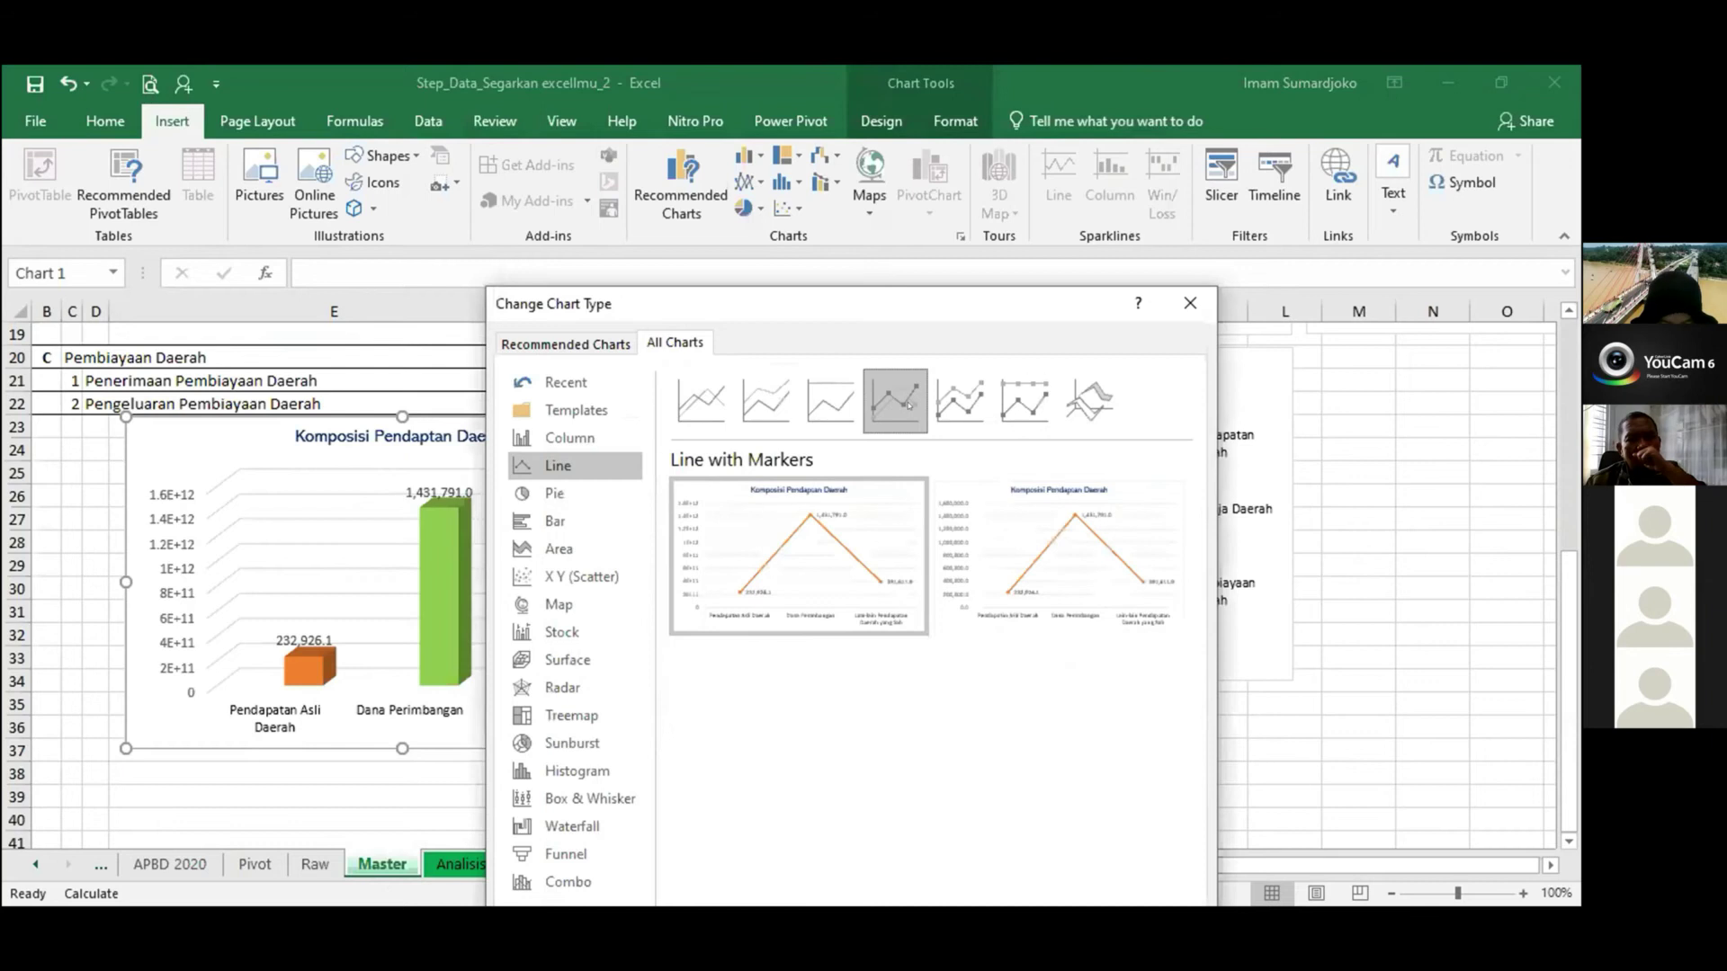
click(963, 405)
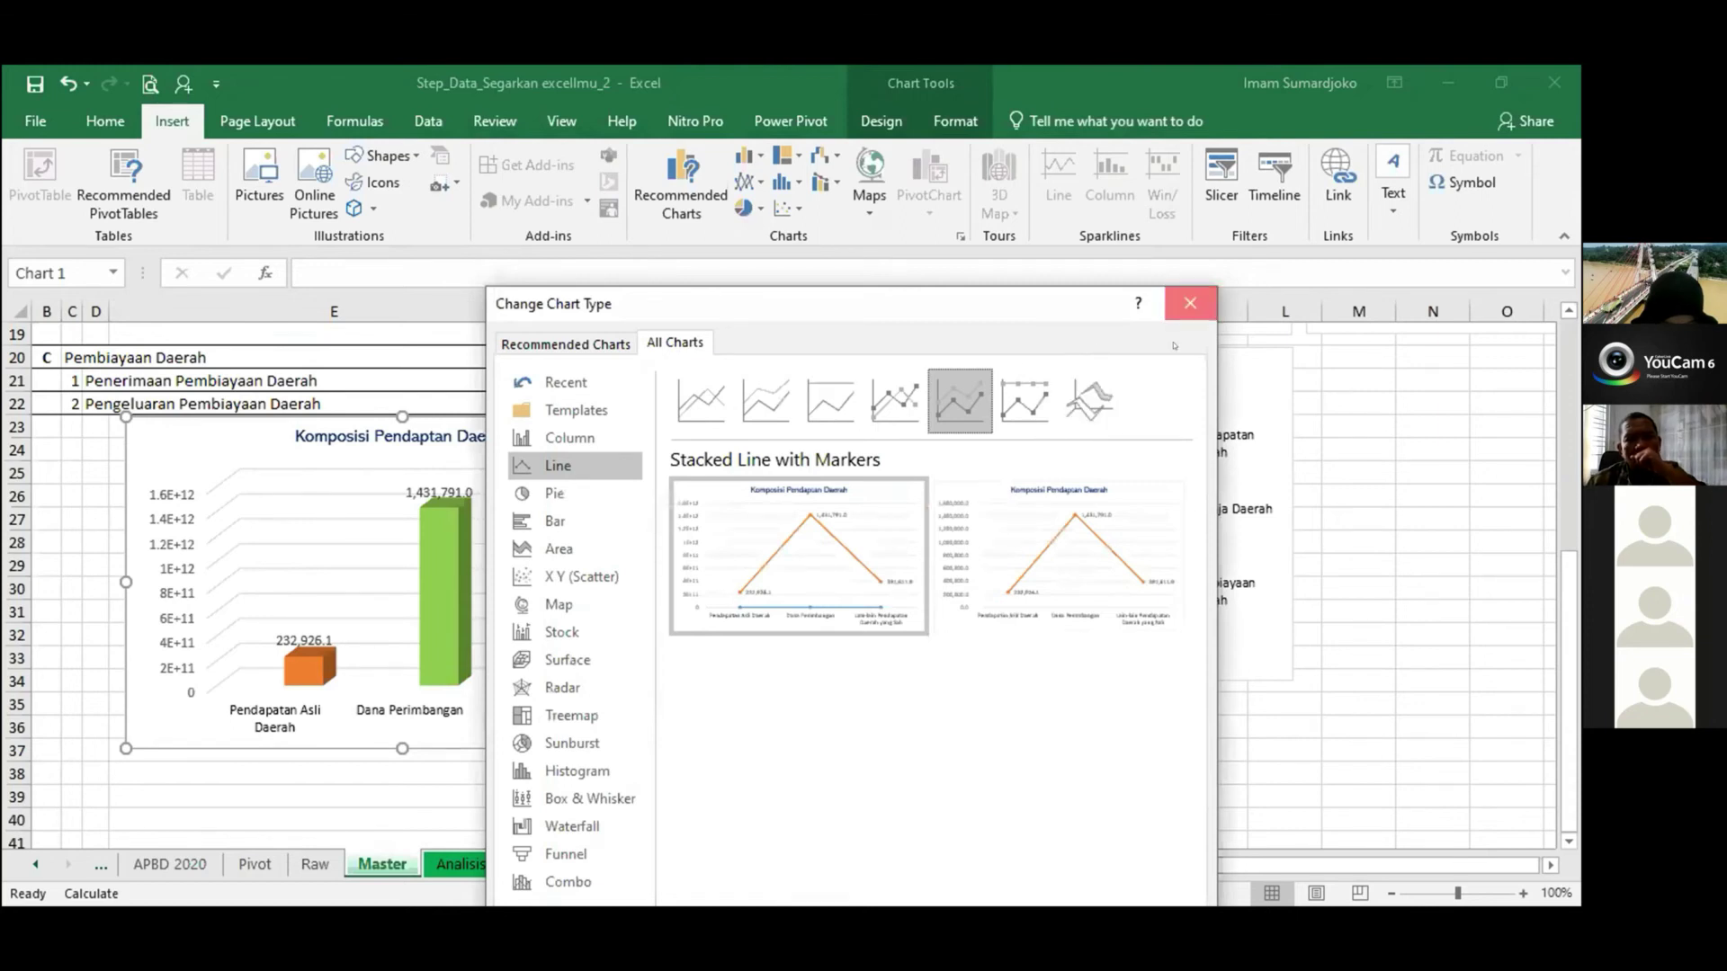
click(1190, 304)
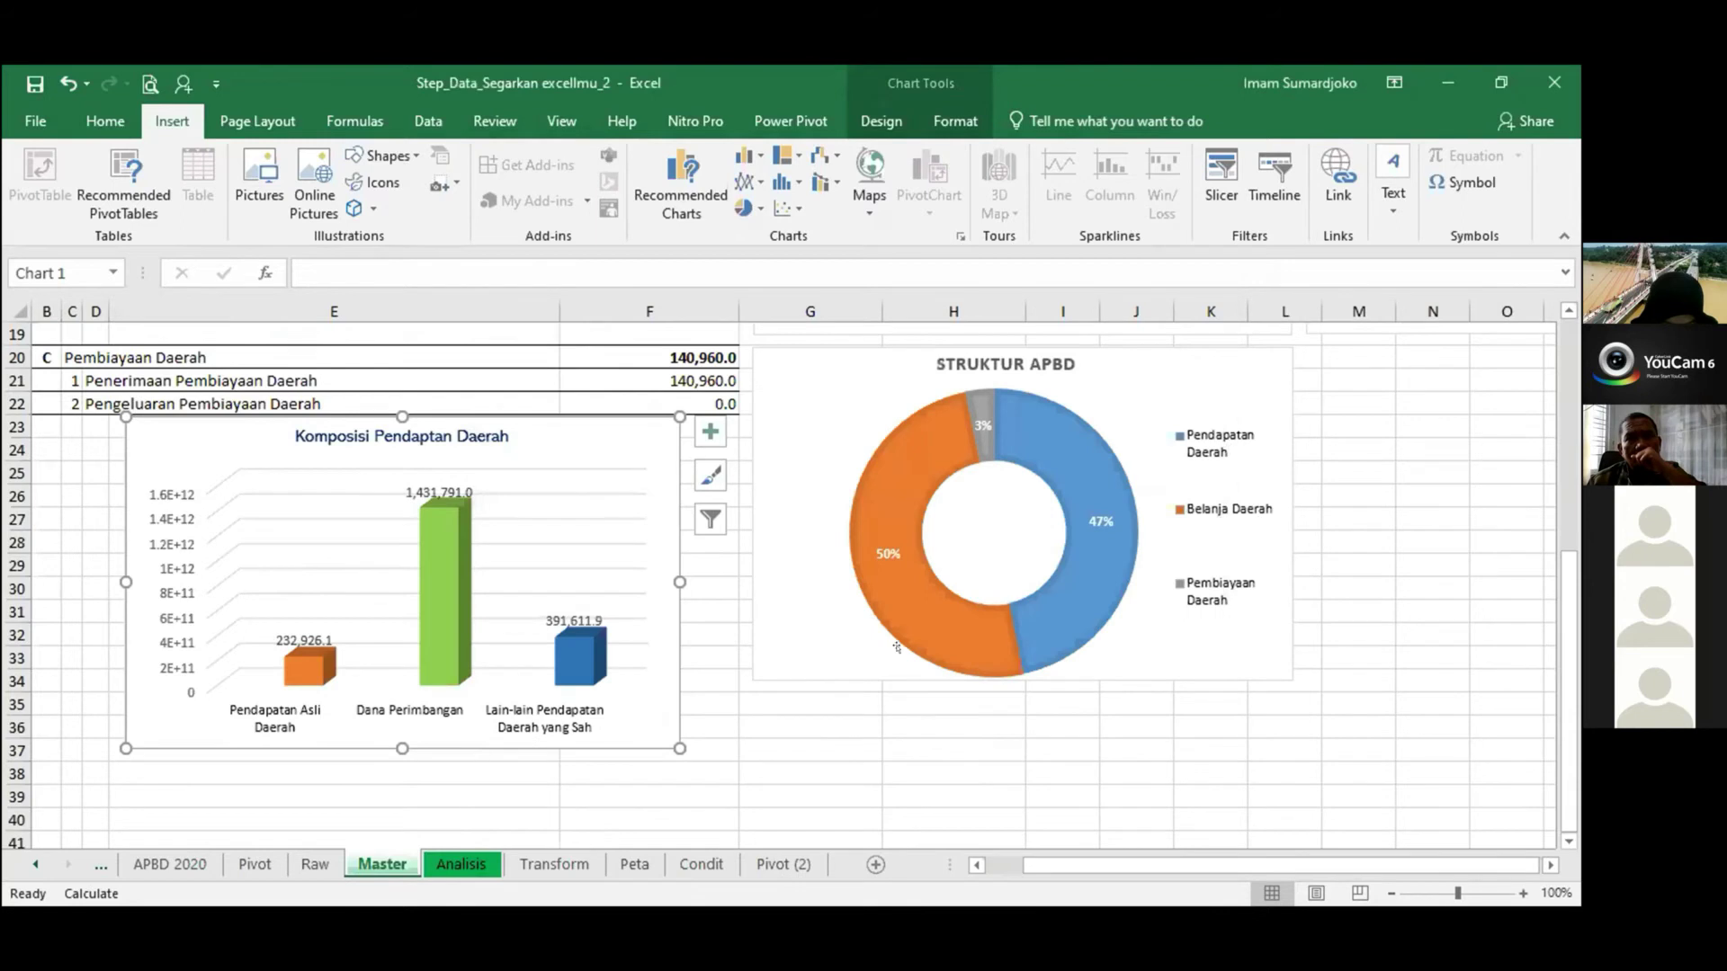
Turn the STRUKTUR APBD doughnut chart's title off and on again, and undo both changes.
scroll(859, 594, up, 2)
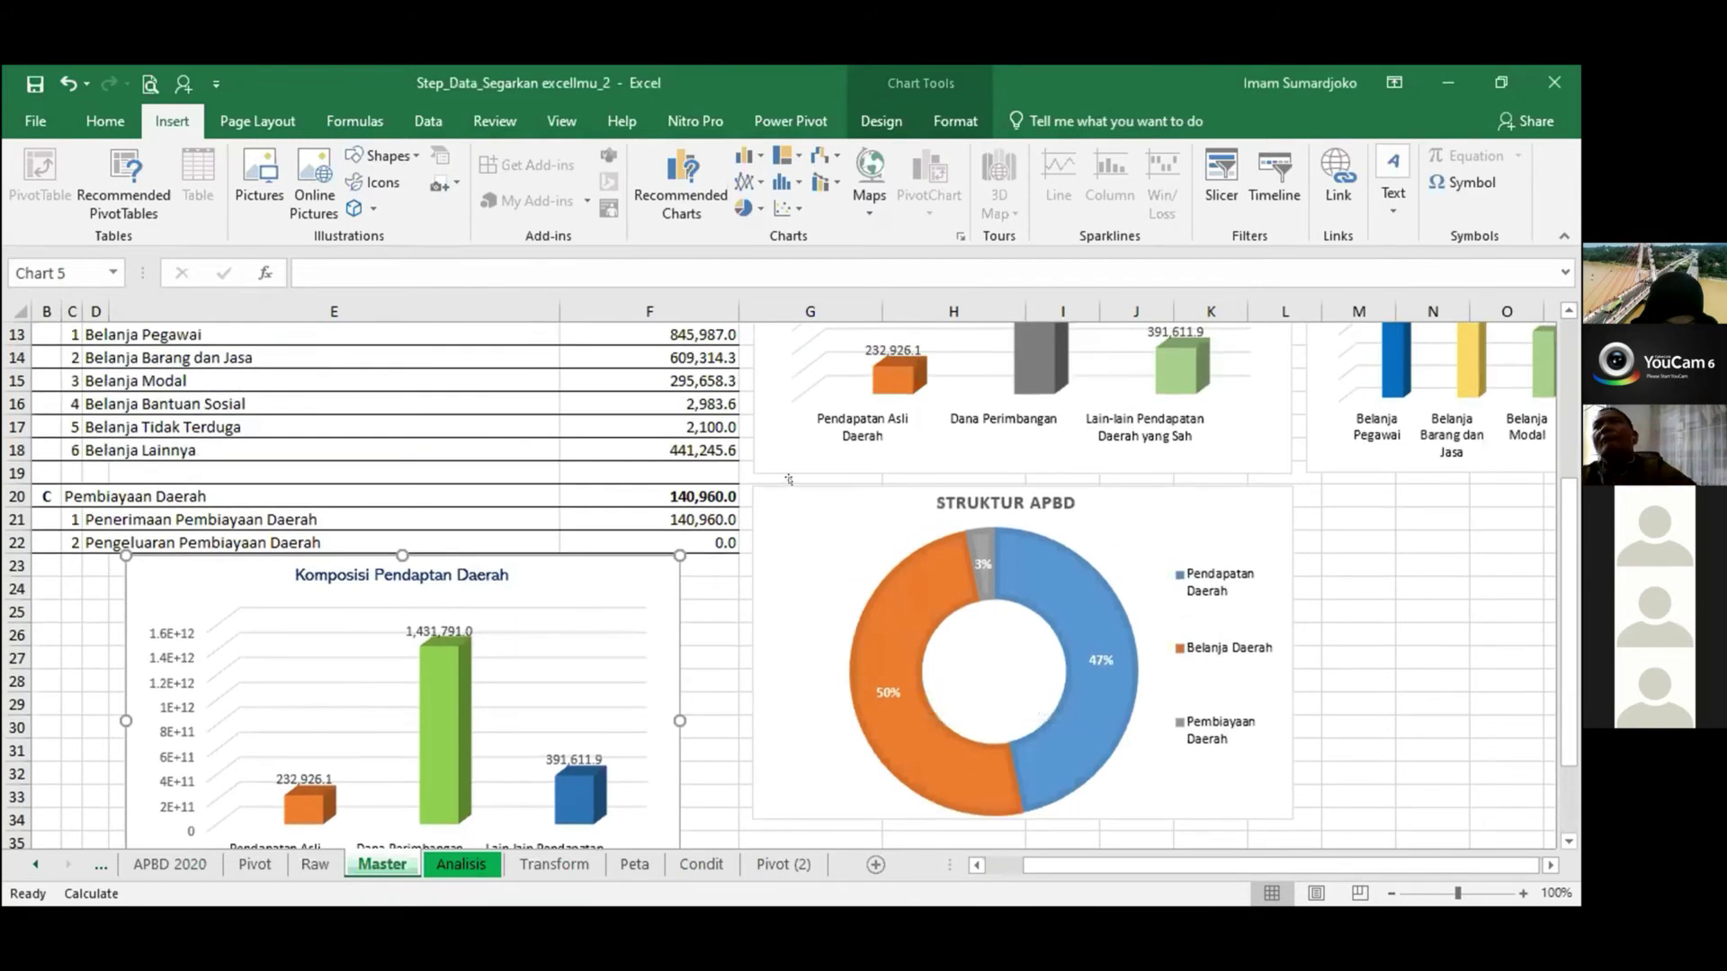
click(994, 684)
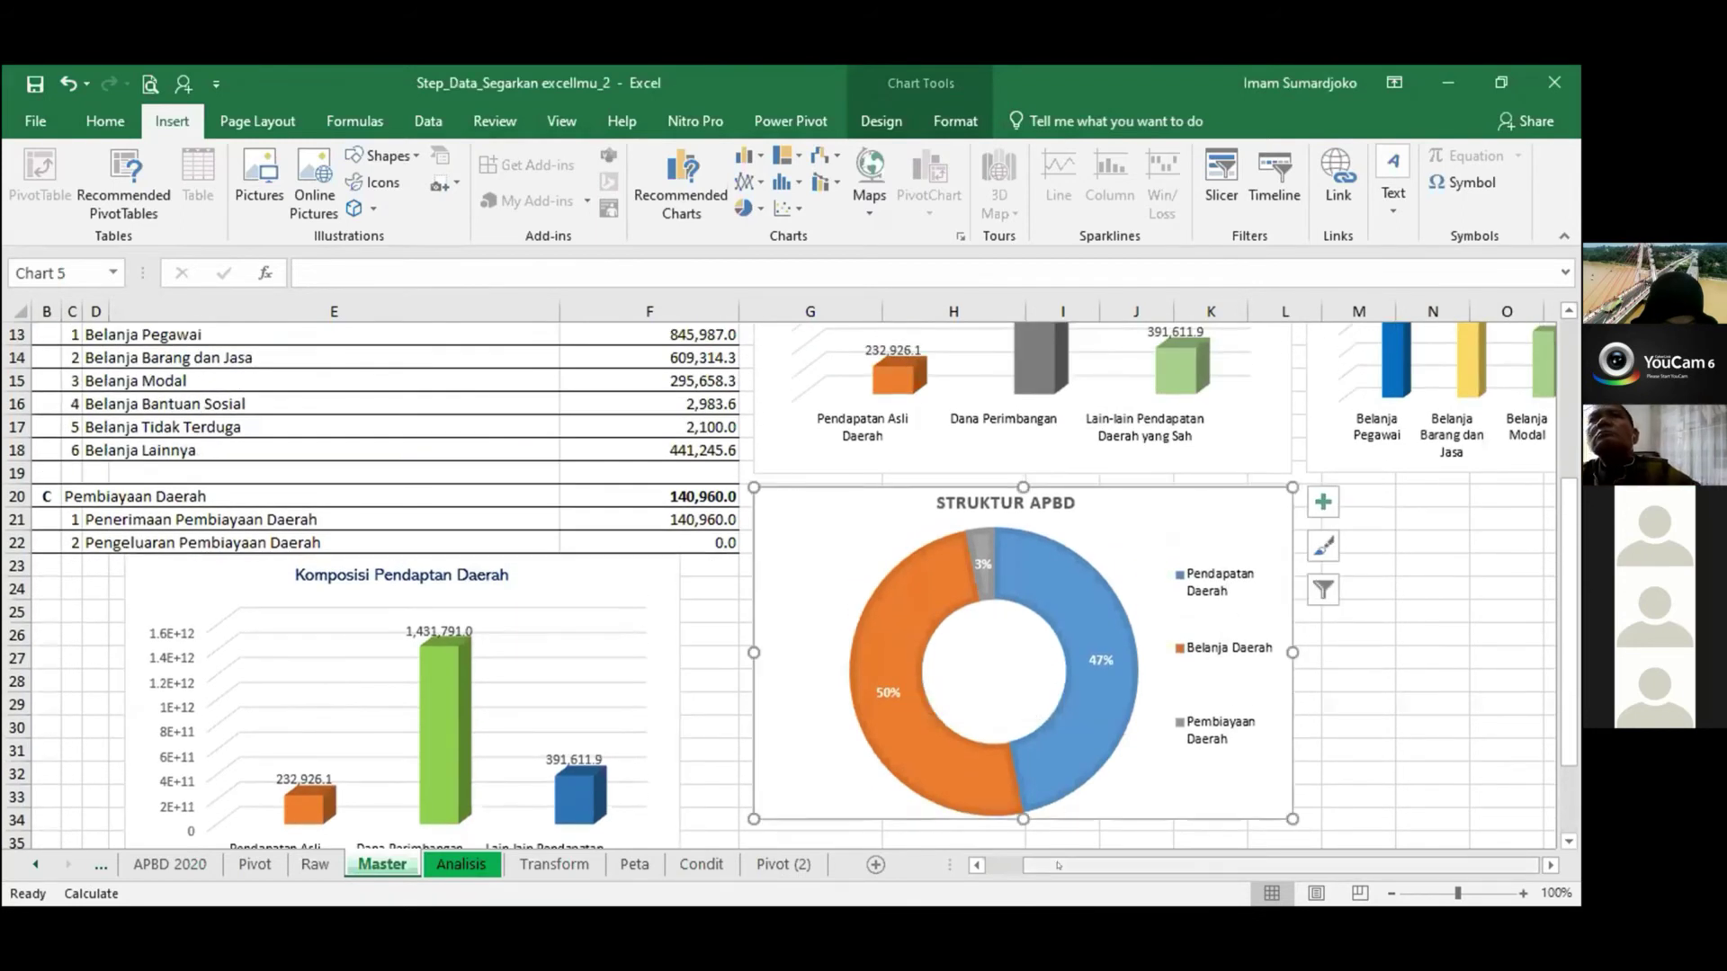
click(1548, 865)
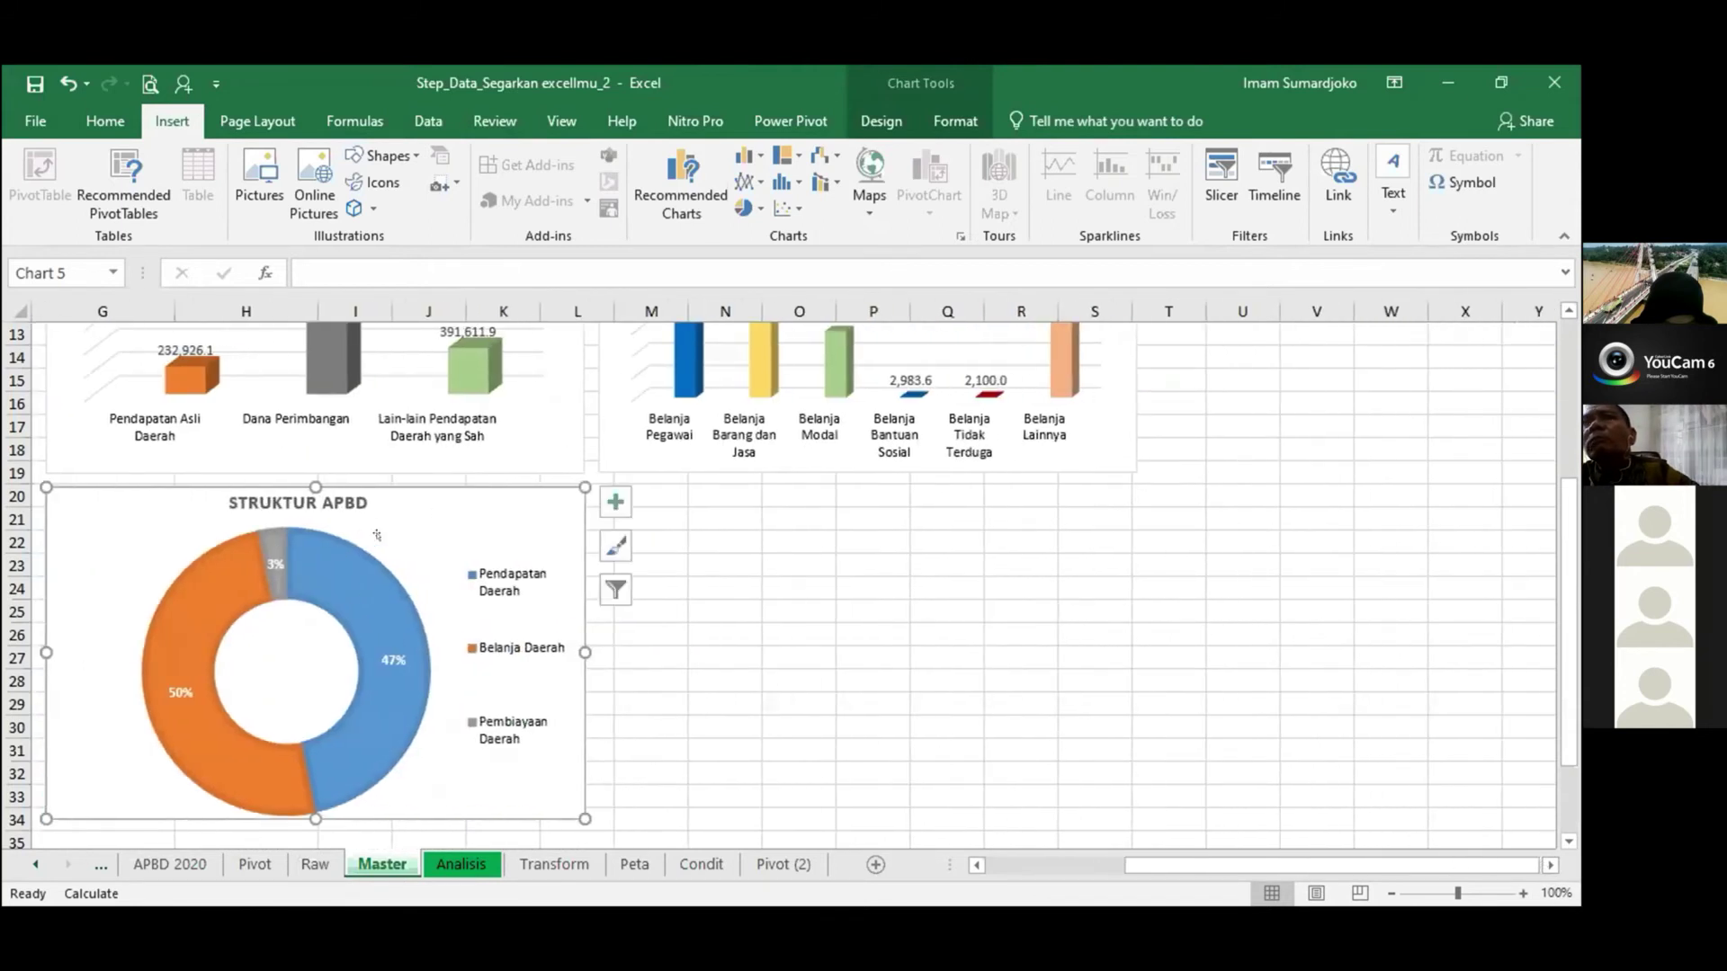
click(615, 501)
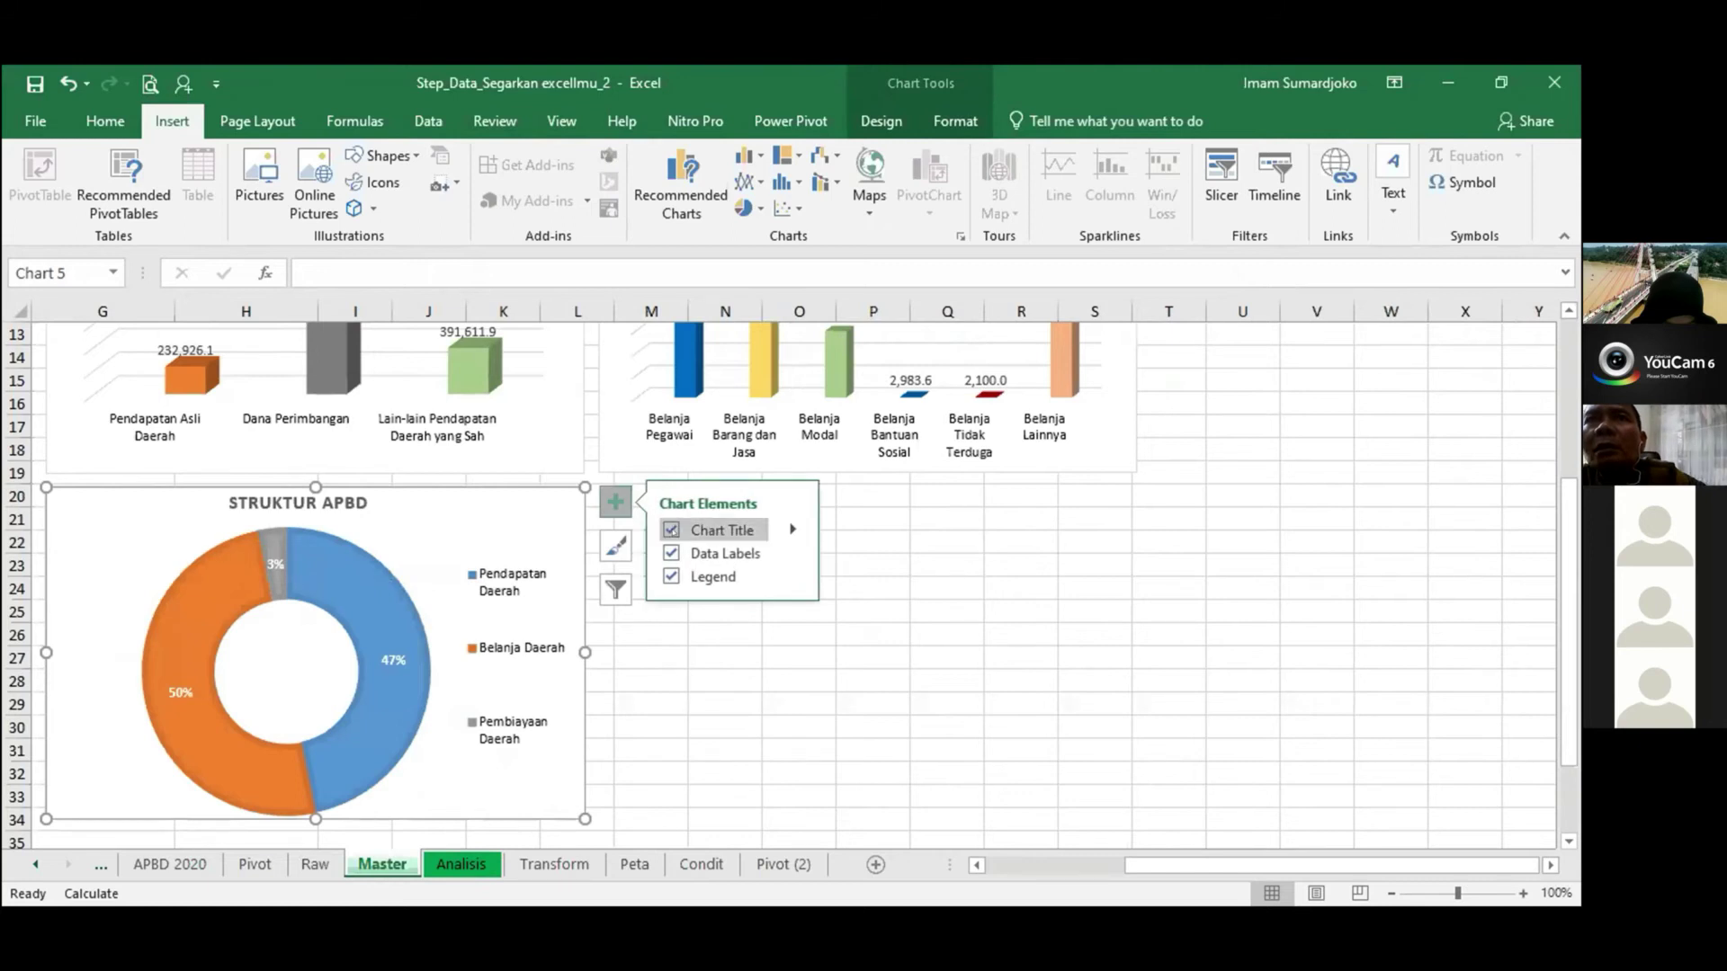
click(672, 531)
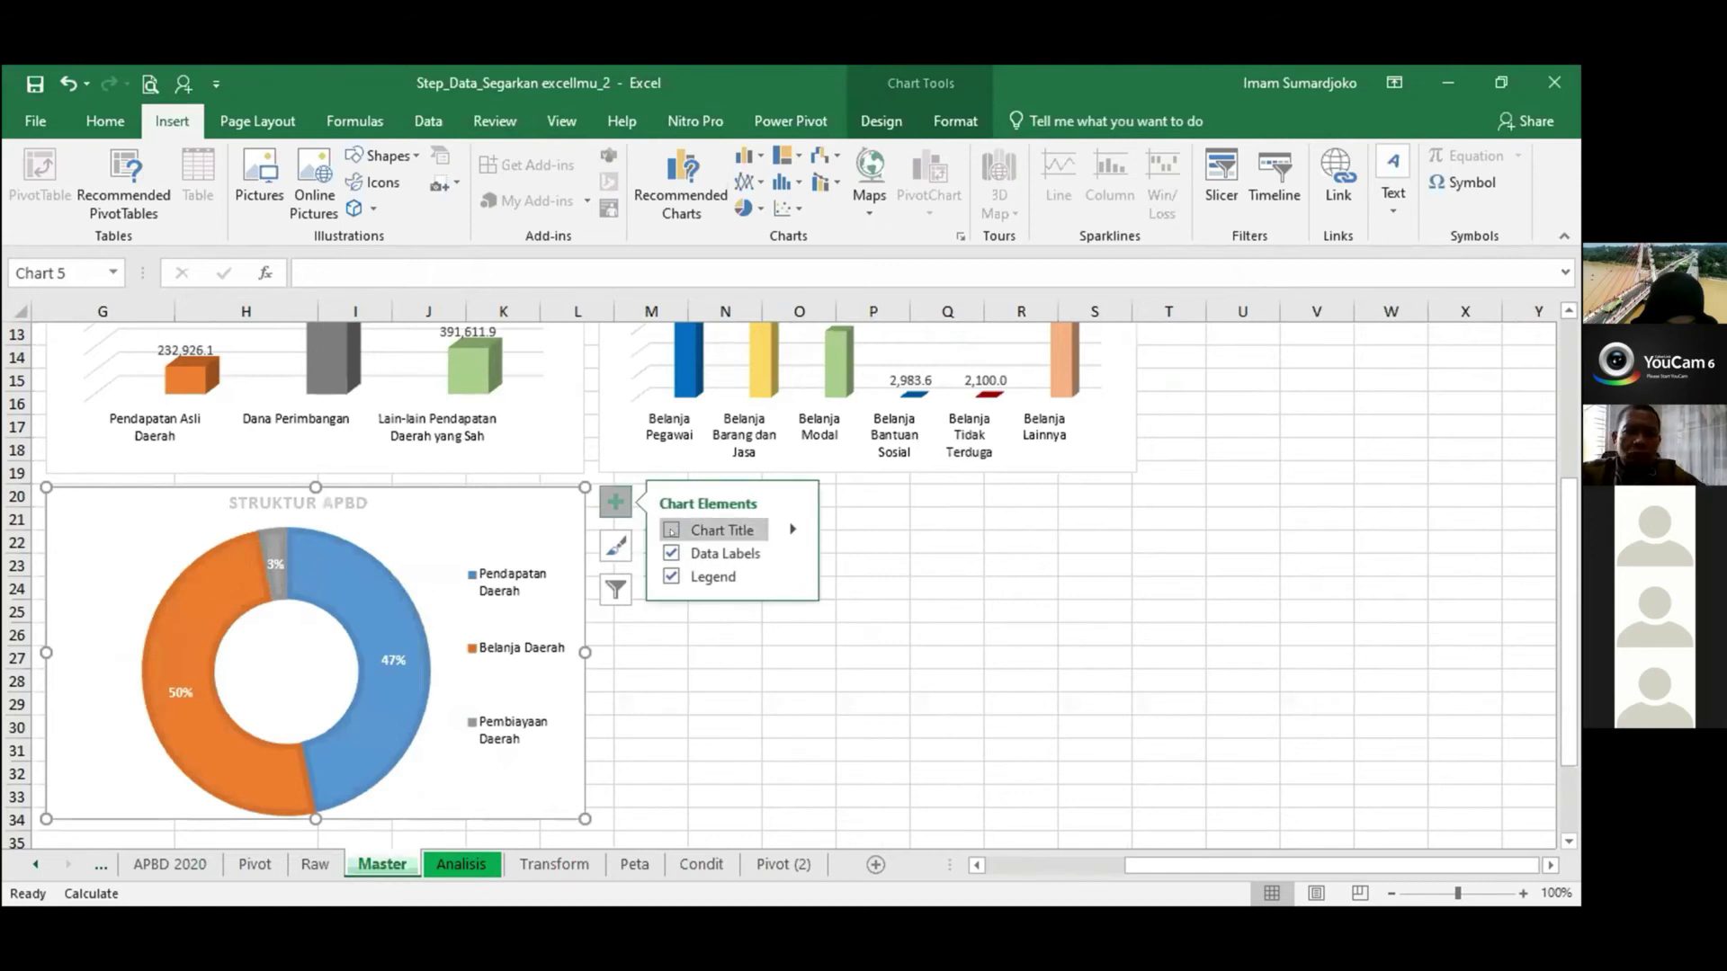
click(671, 531)
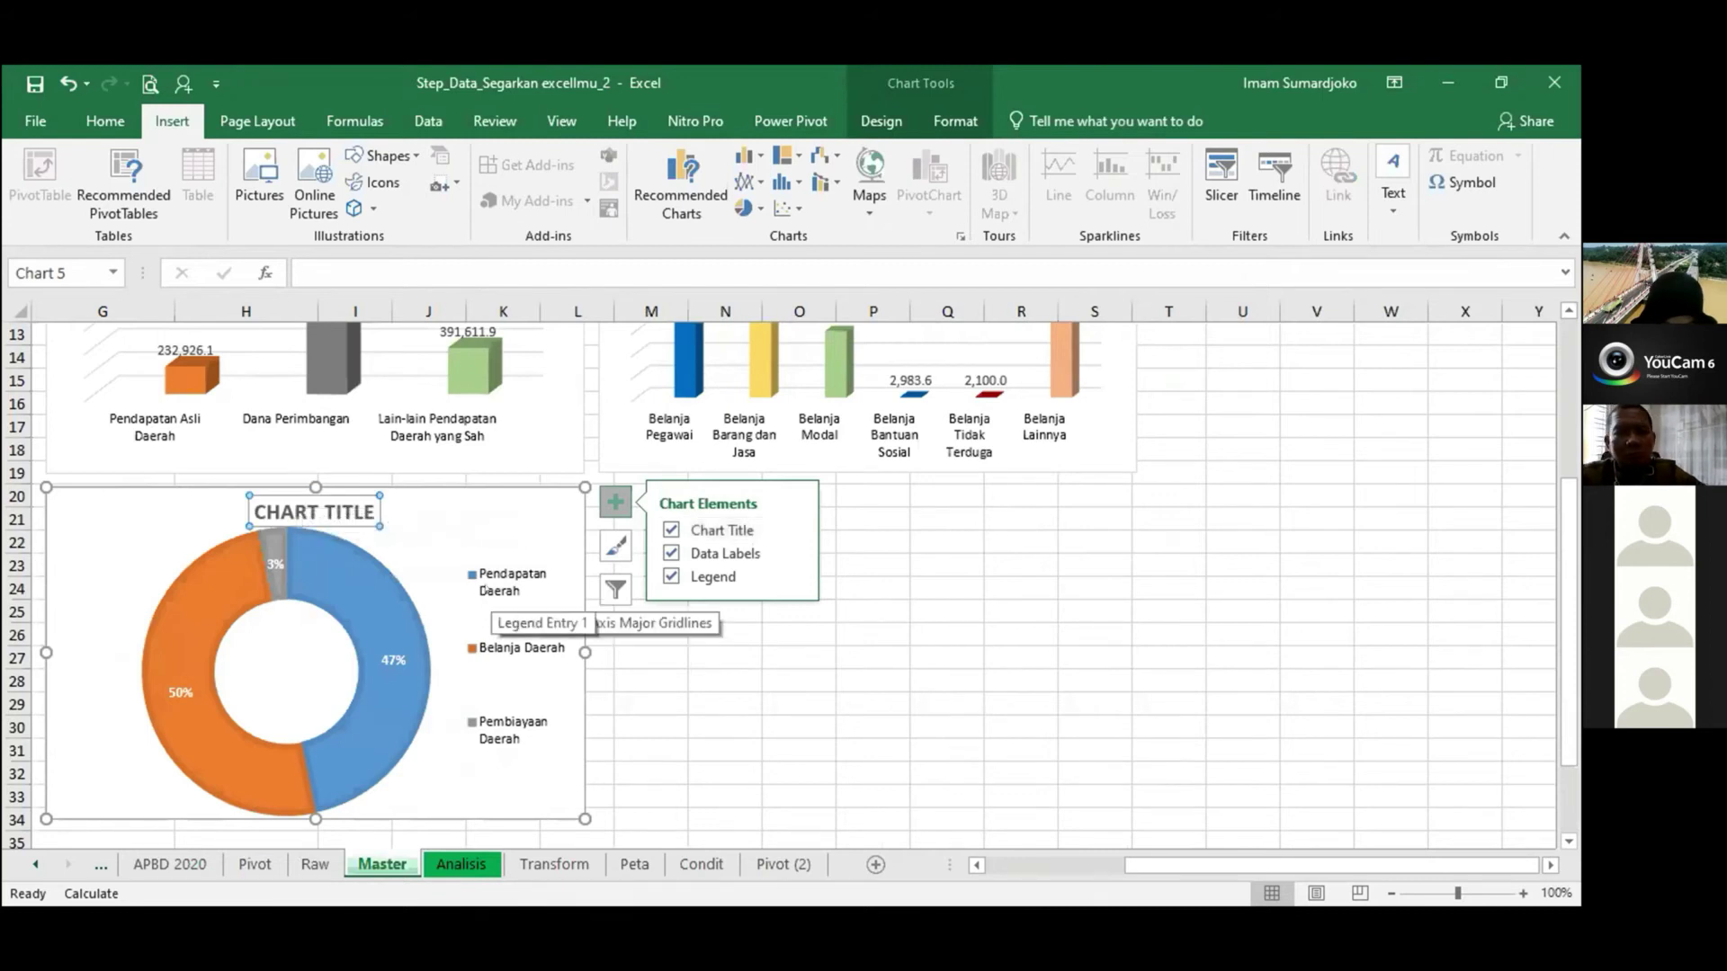
key(ctrl+z)
key(ctrl+z)
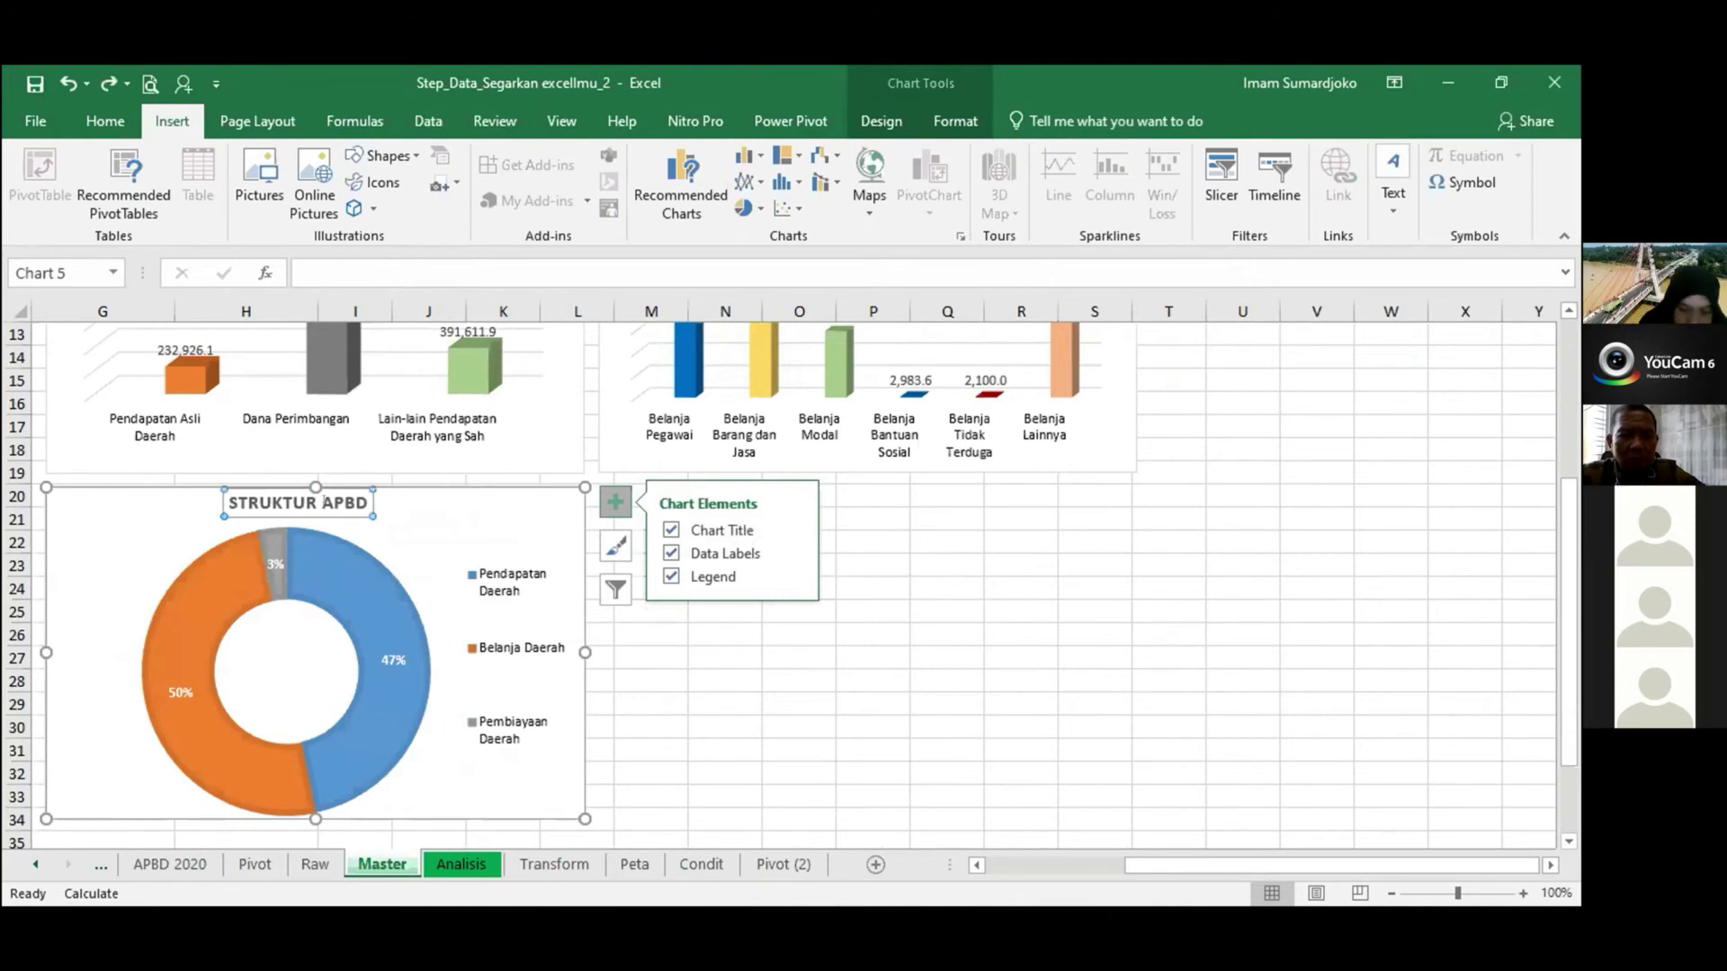
Delete the STRUKTUR APBD title from the doughnut chart and add a default chart title in its place.
key(Delete)
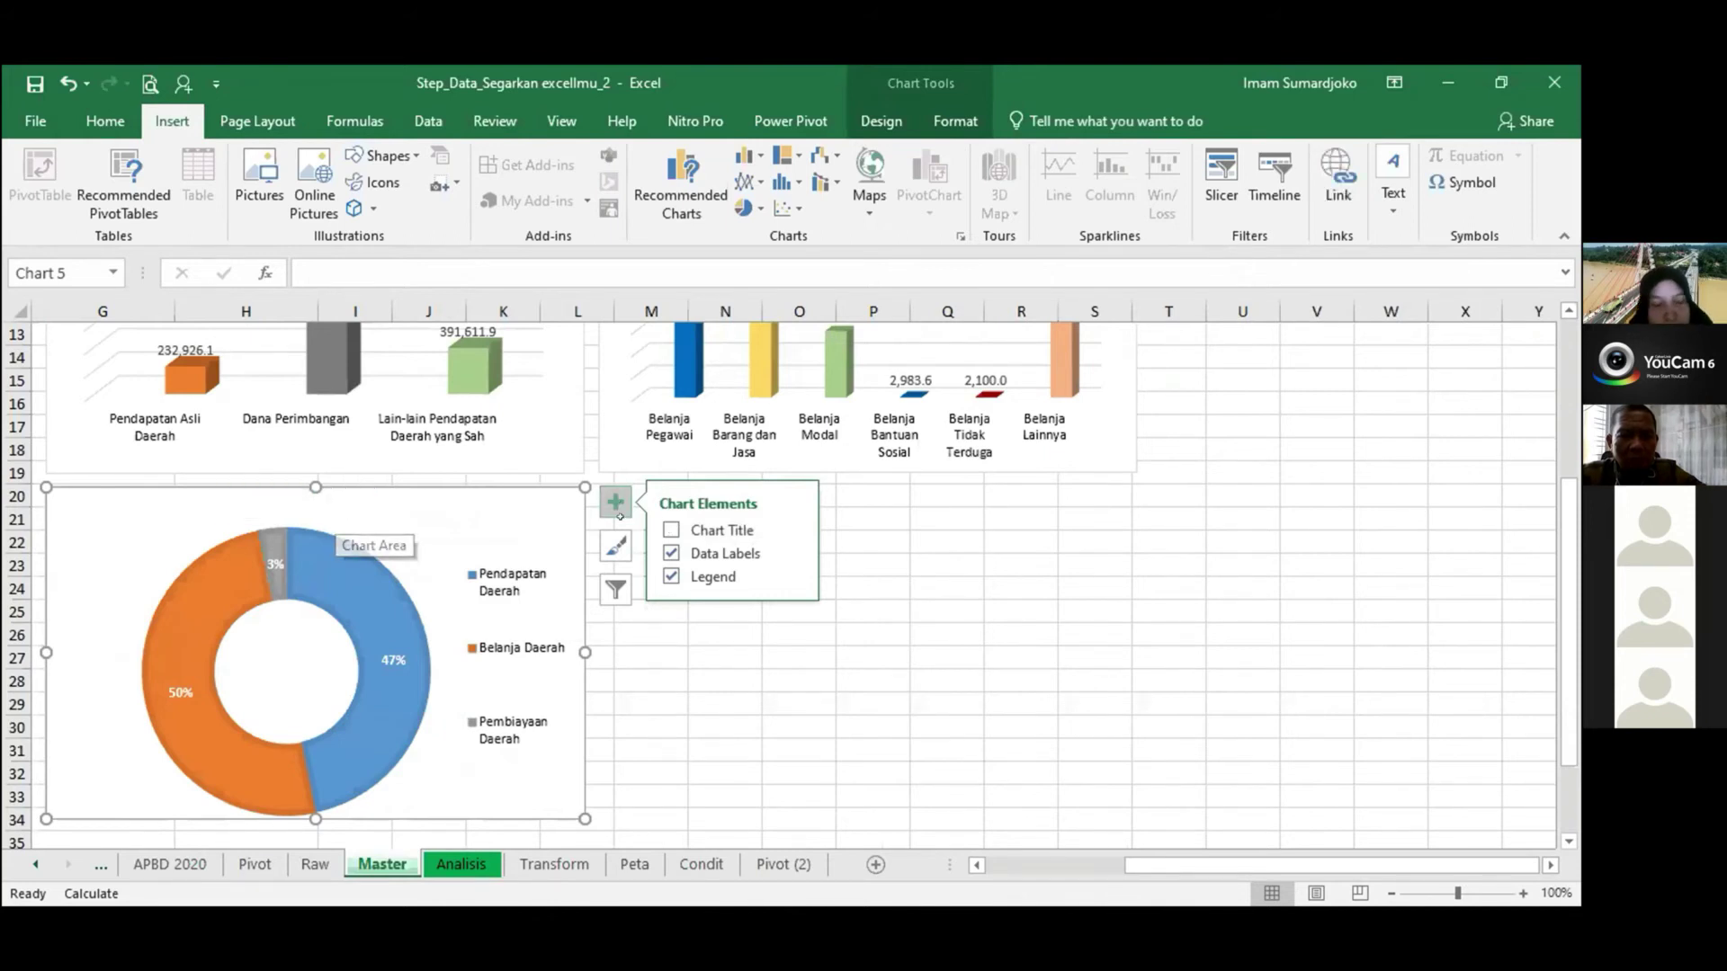
click(671, 530)
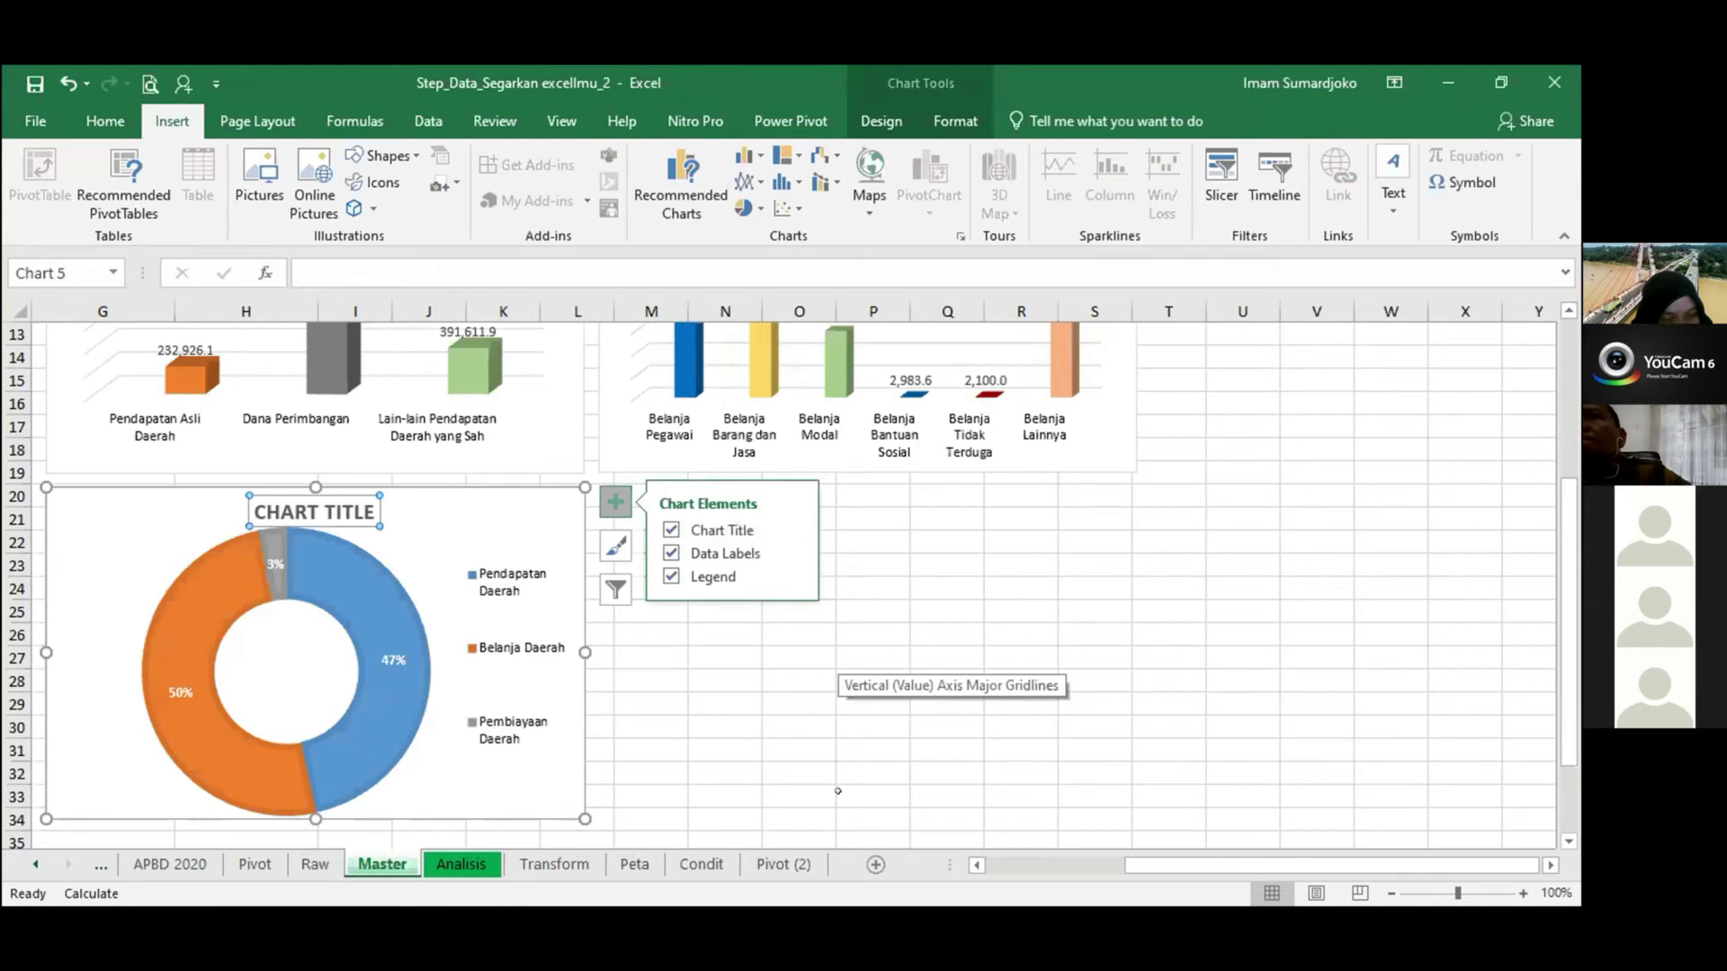
drag(1135, 865, 953, 847)
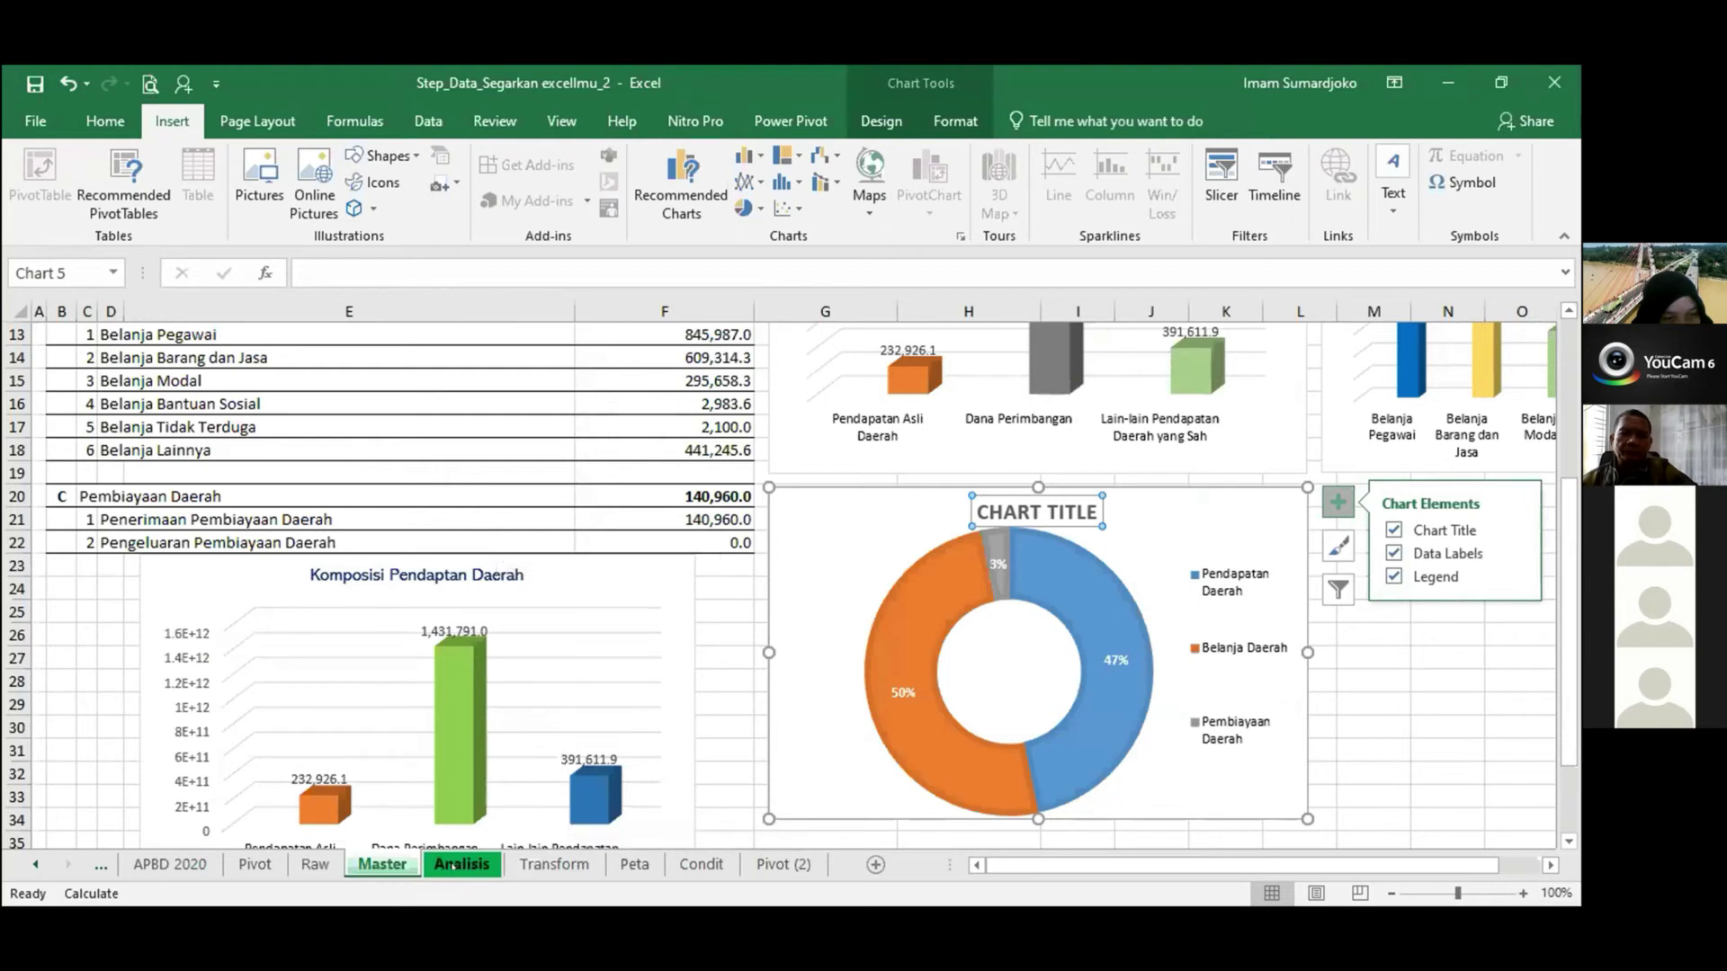
Select the whole data table on the Raw sheet, starting from the TA header in C2.
click(254, 865)
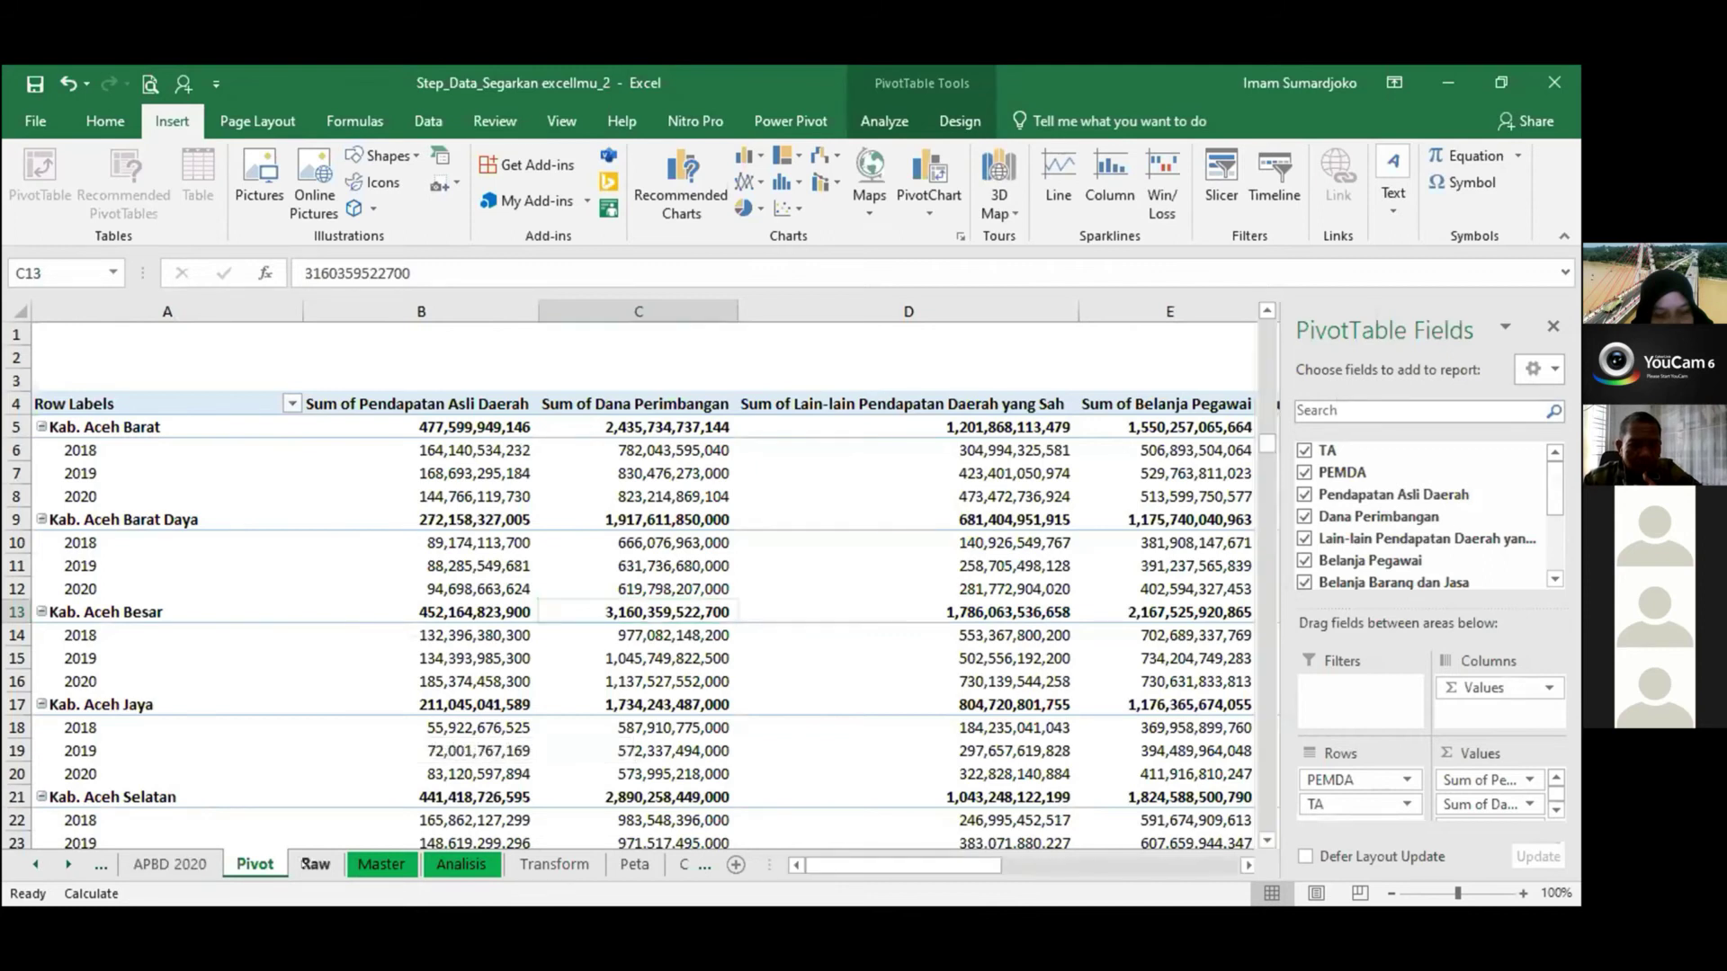
click(310, 864)
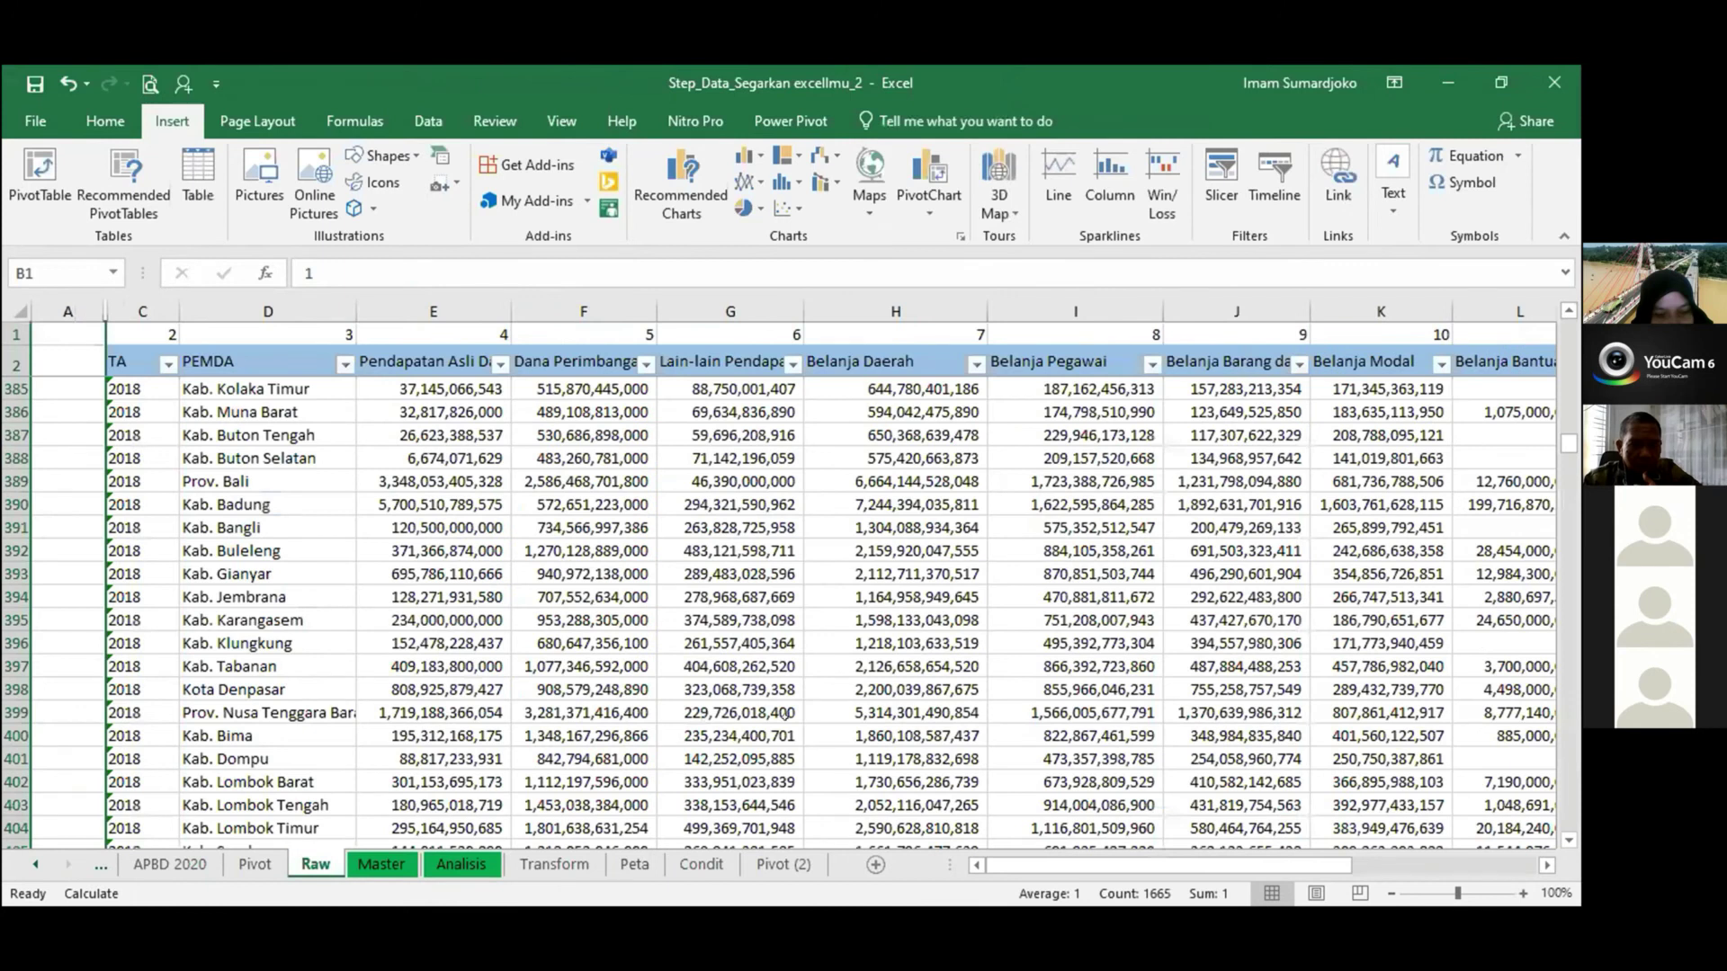
scroll(785, 713, up, 5)
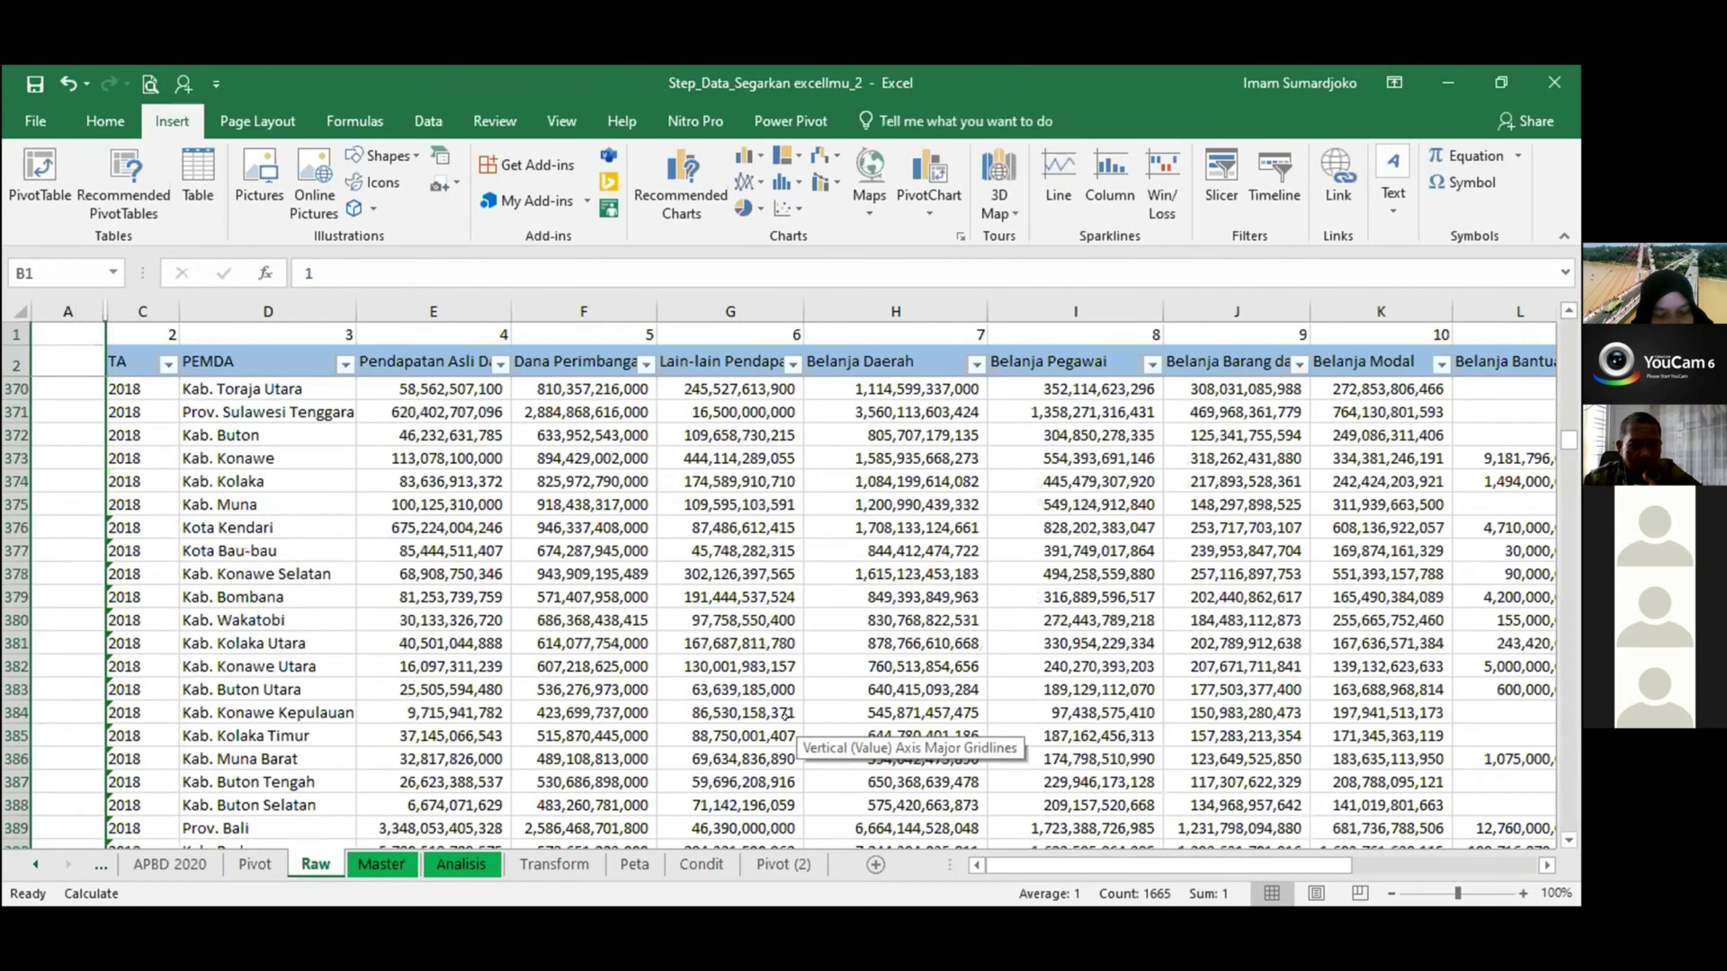
scroll(786, 714, up, 7)
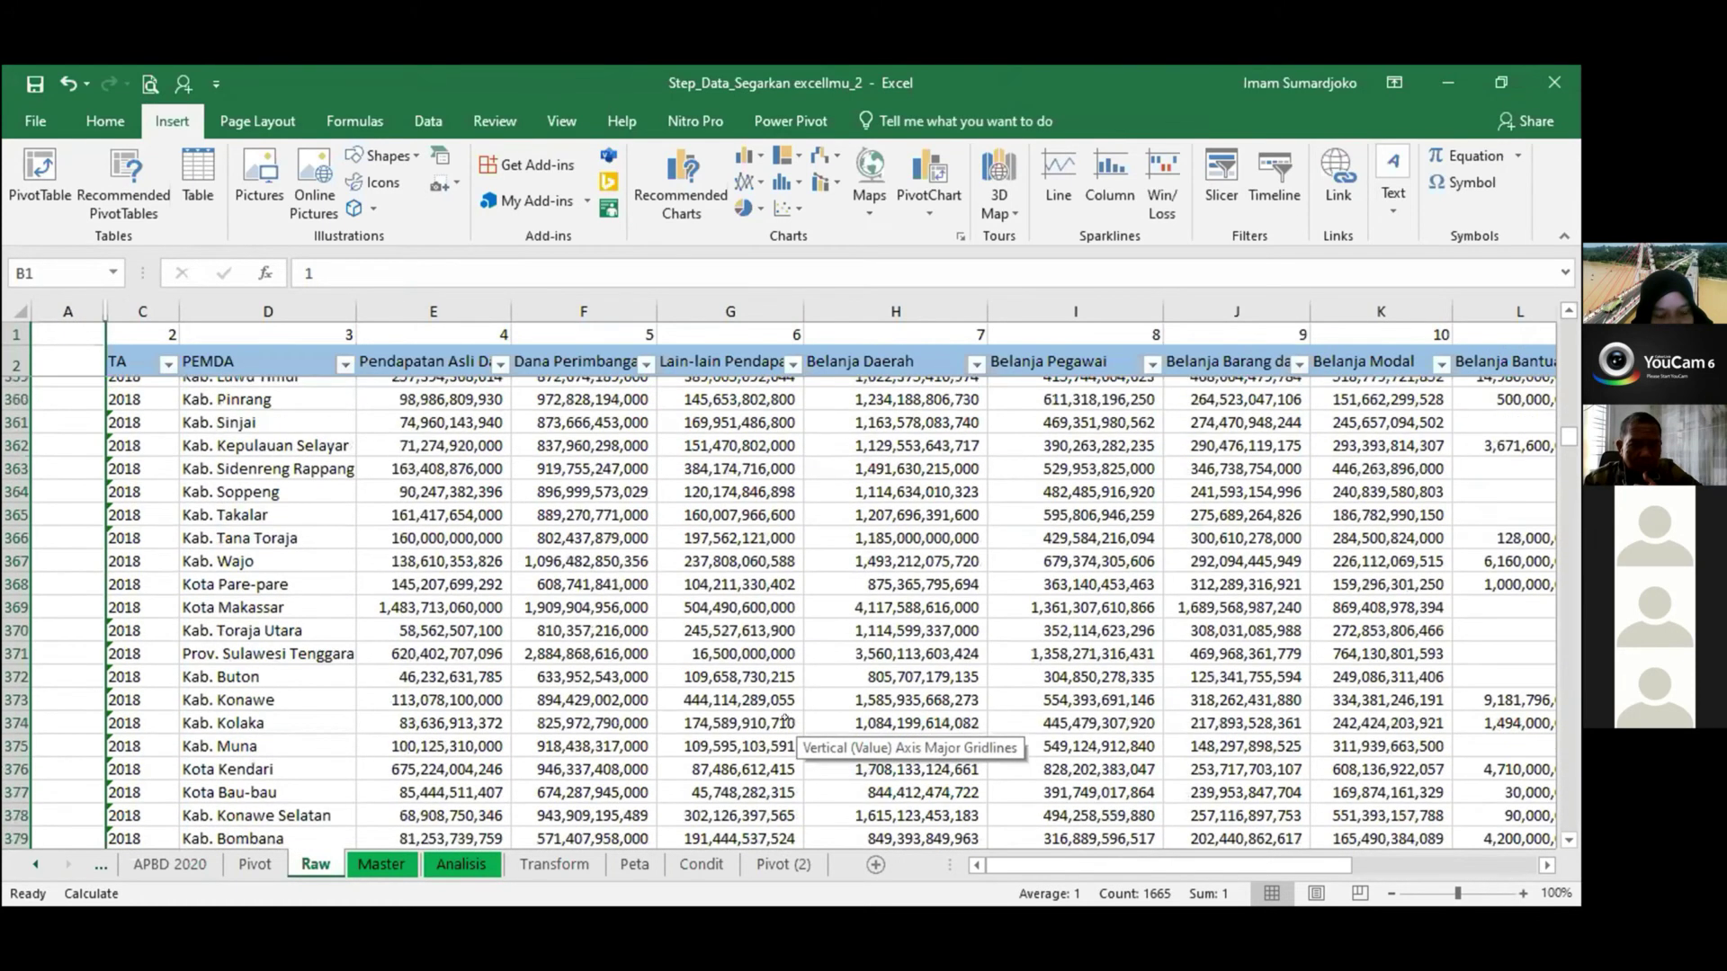
scroll(785, 713, up, 6)
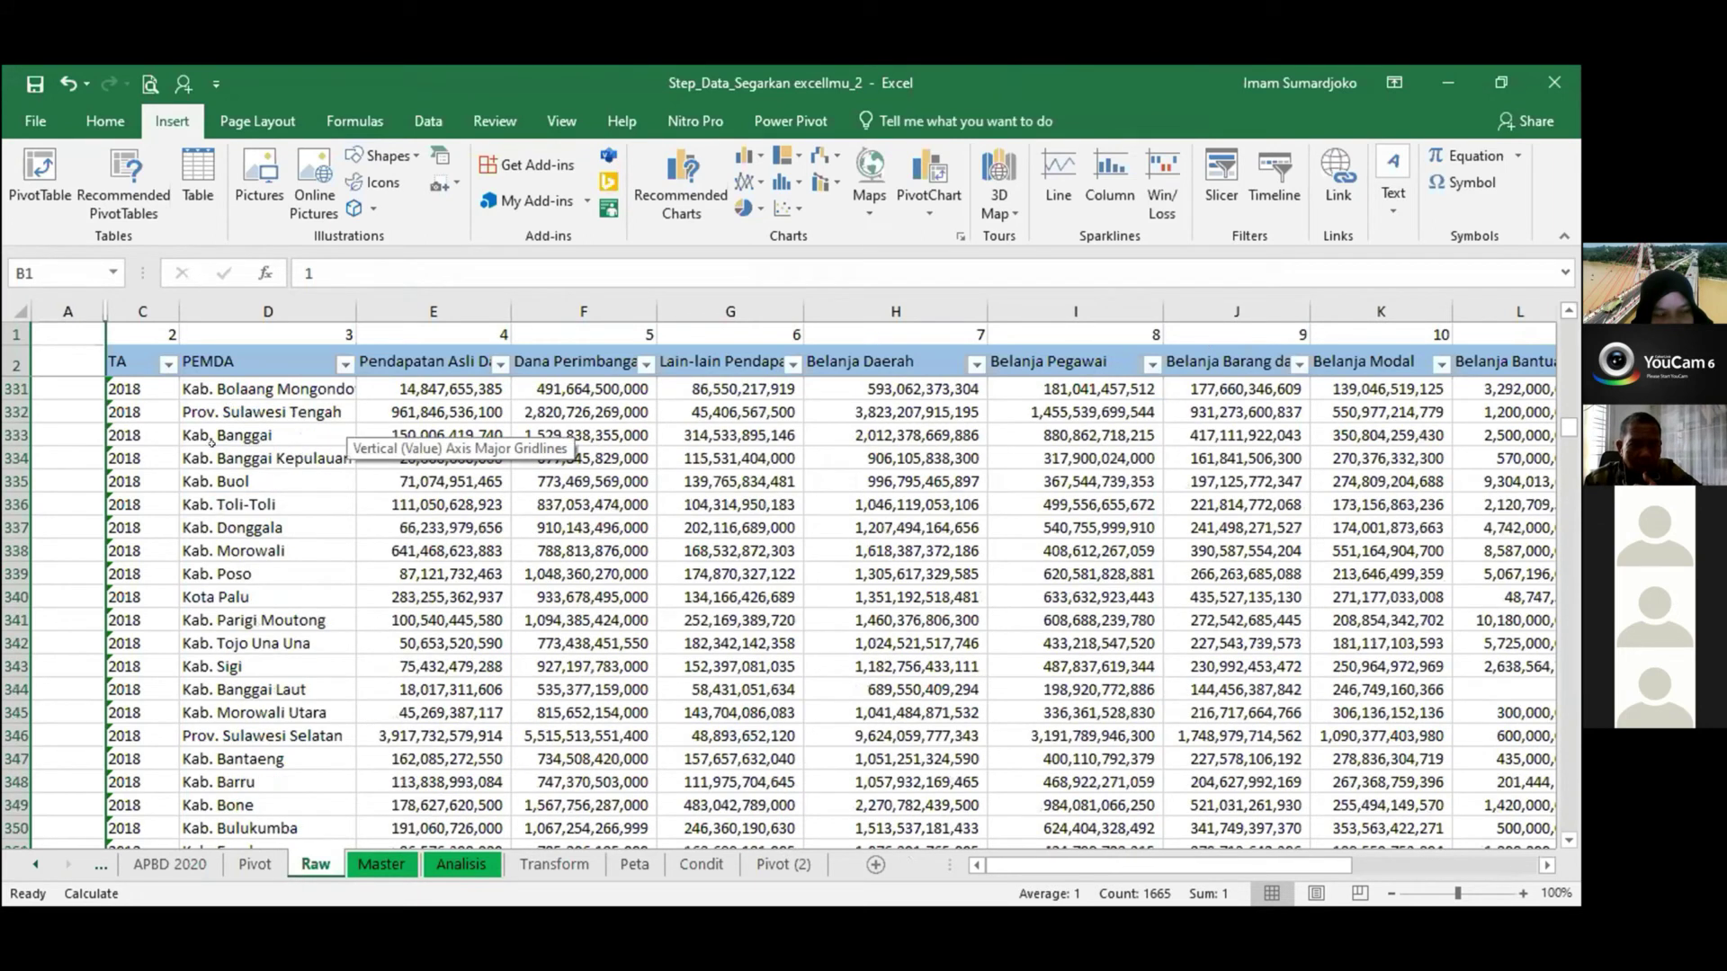
click(118, 353)
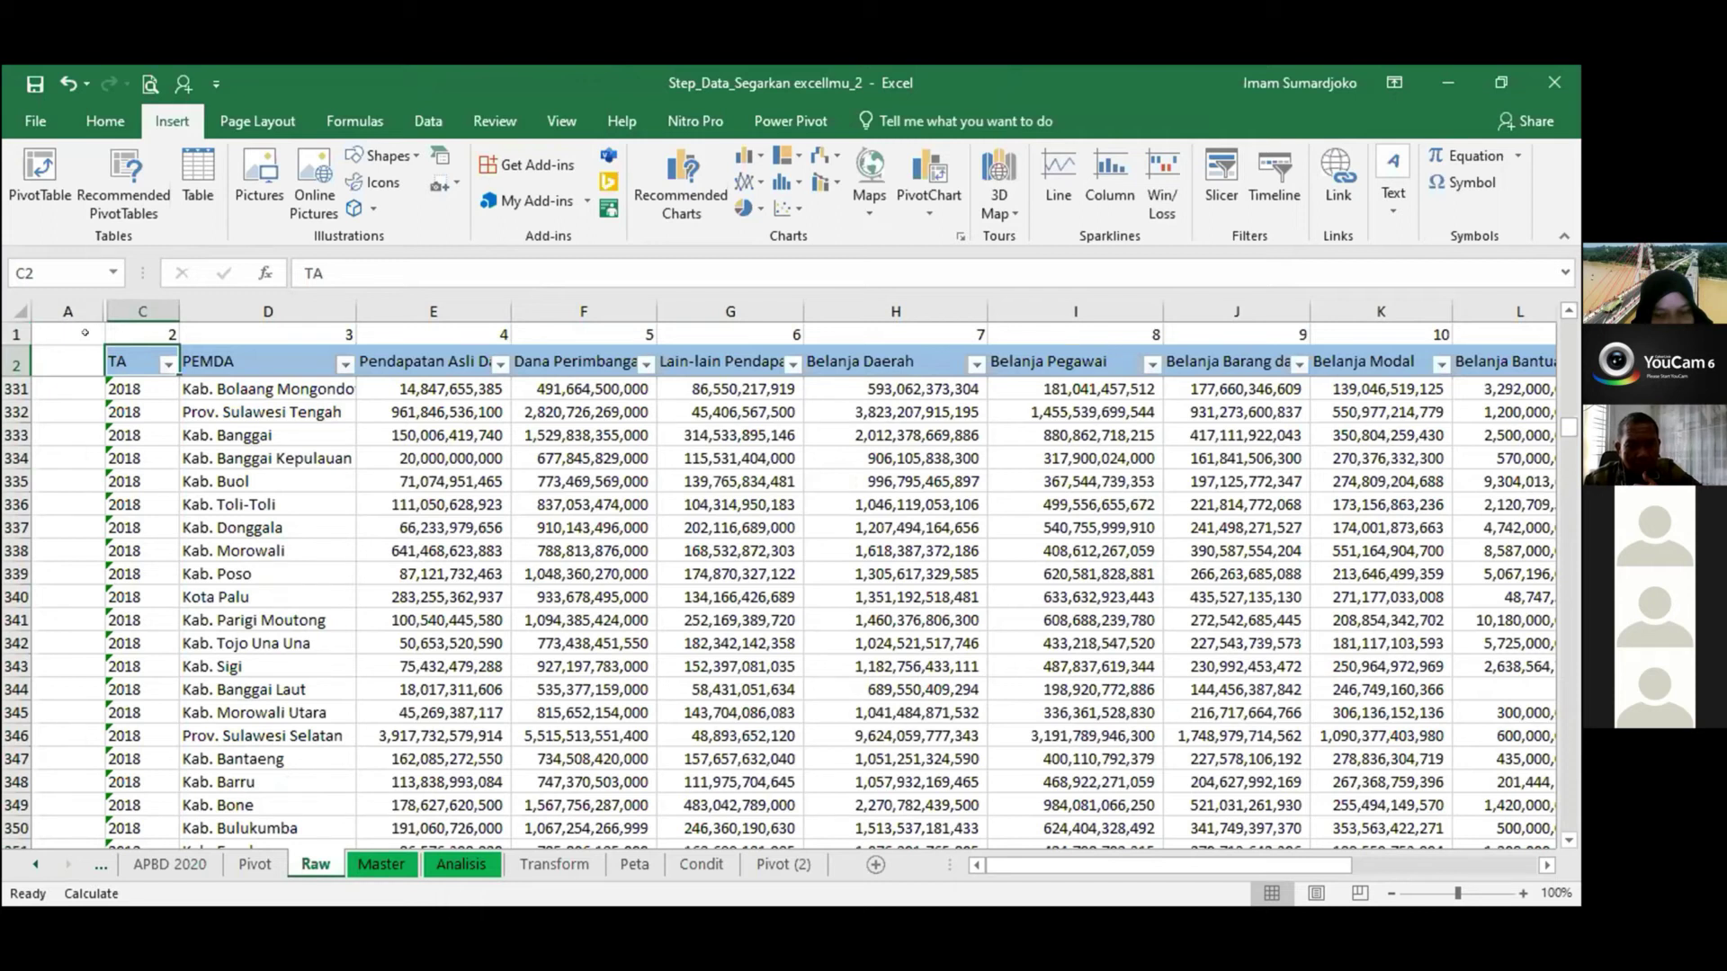
key(ctrl+shift+Down)
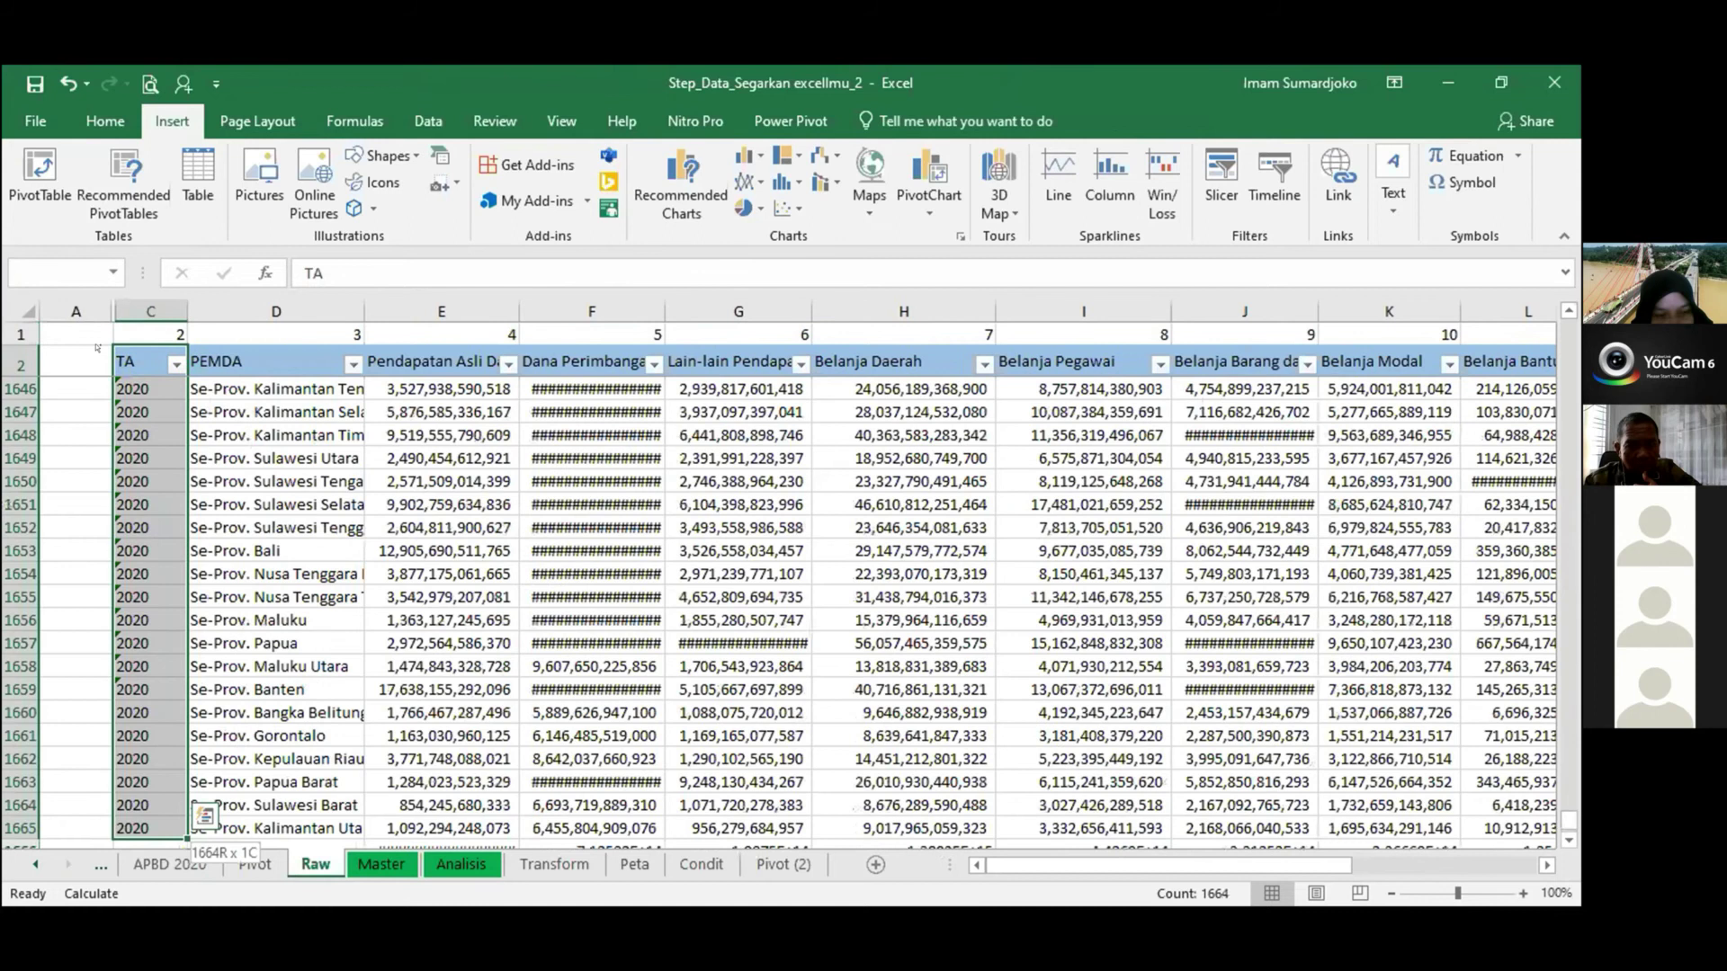
key(ctrl+shift+Right)
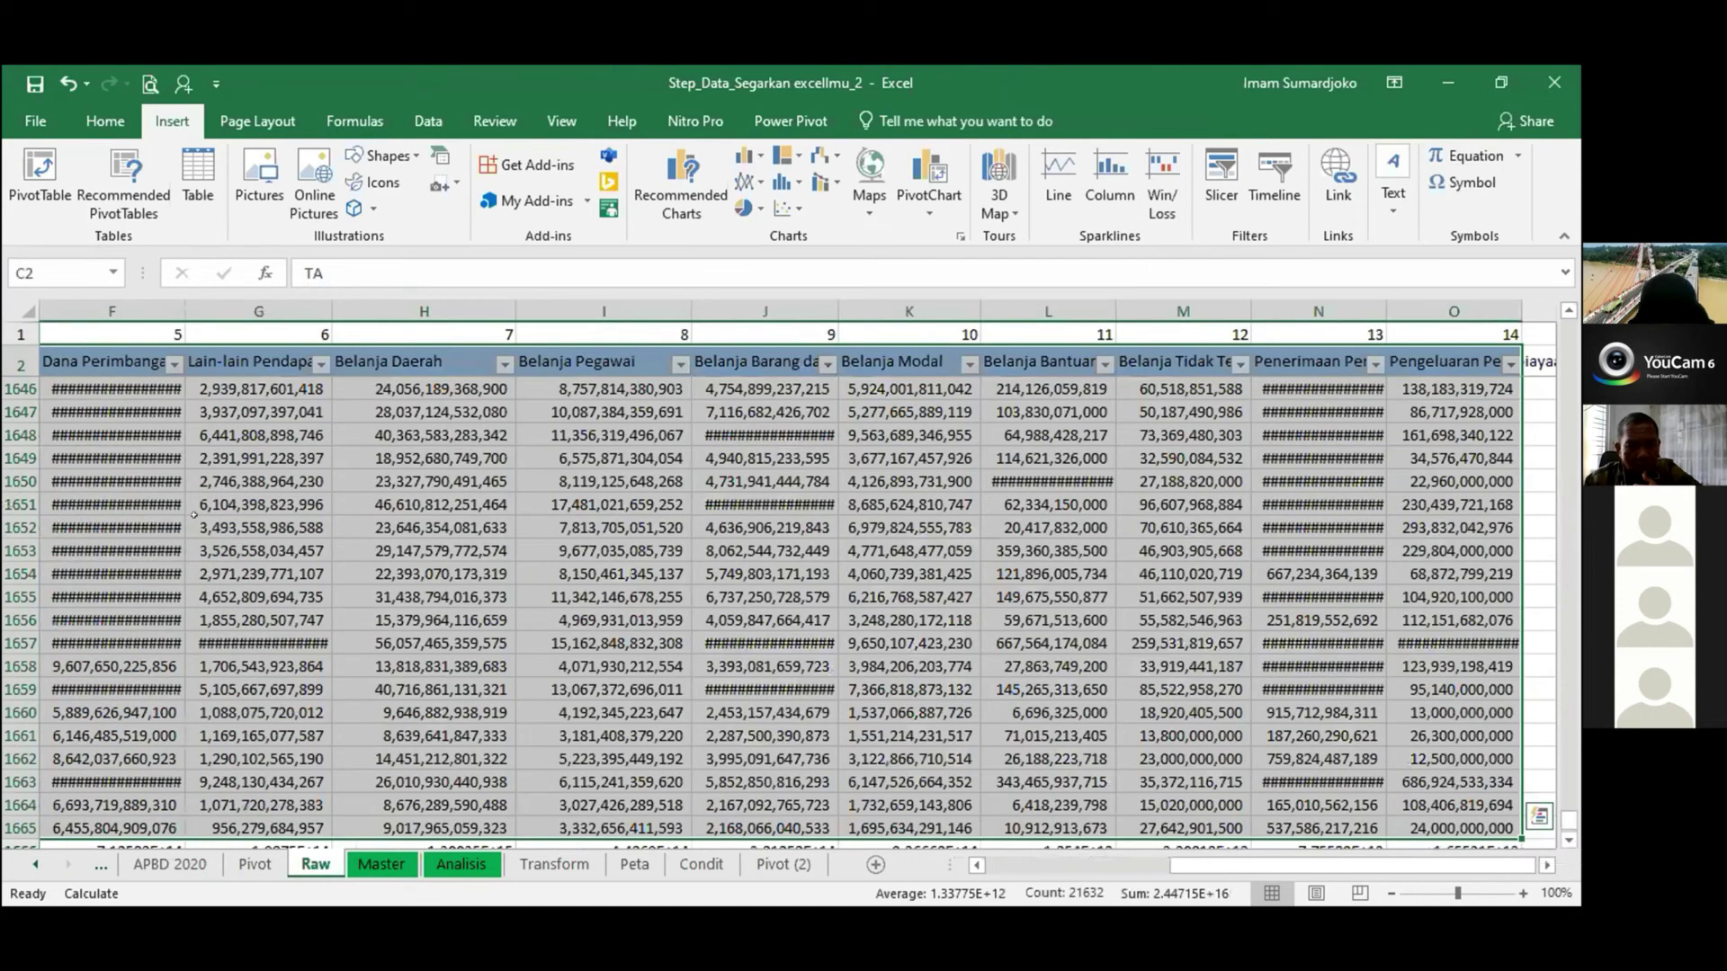
click(1137, 865)
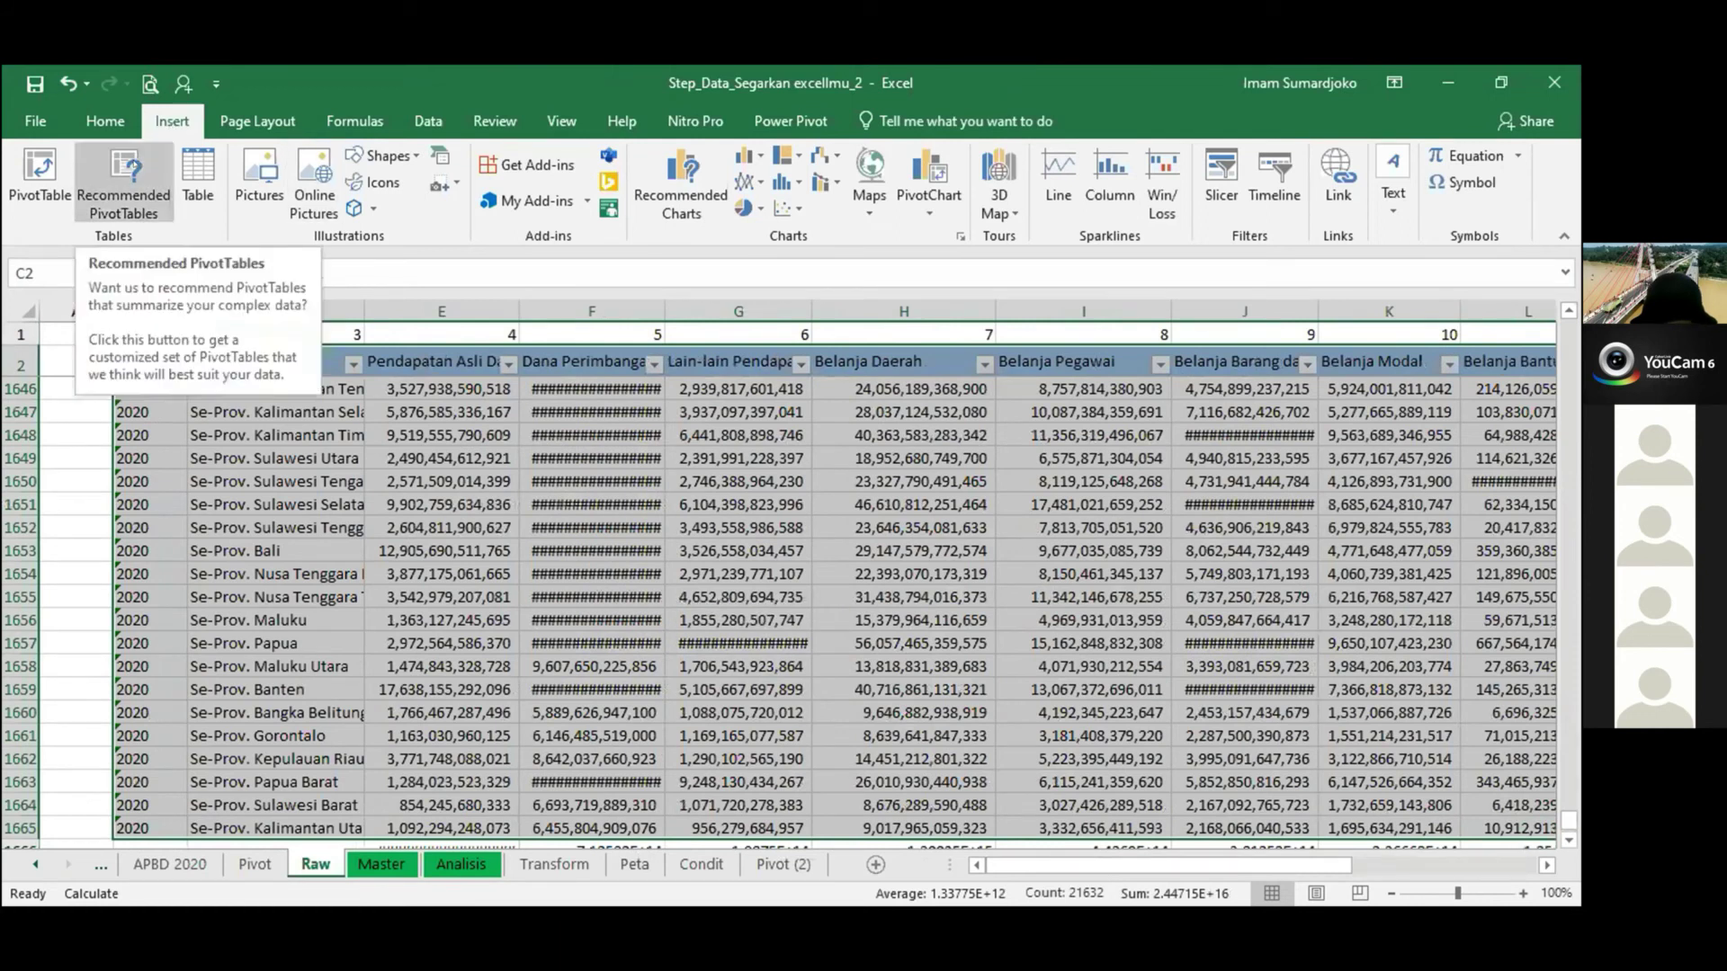
Insert the recommended PivotTable "Count of 1 by 2" from the selected Raw data, and delete the new sheet holding it.
click(151, 142)
click(124, 180)
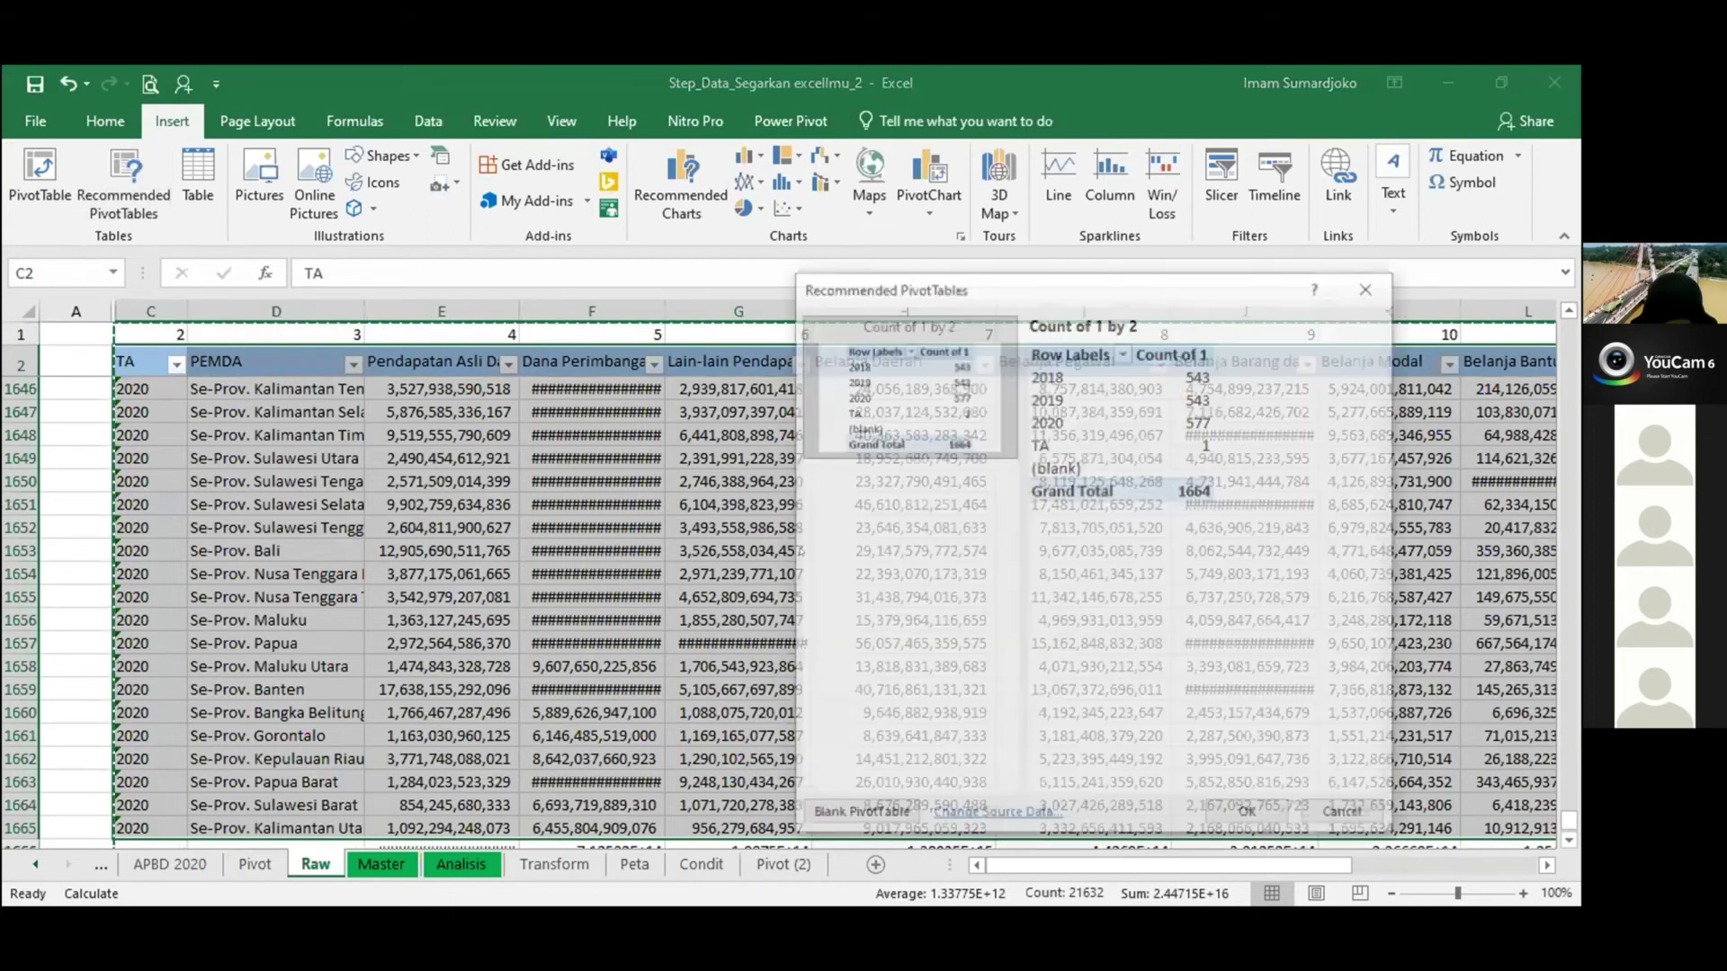
click(1232, 812)
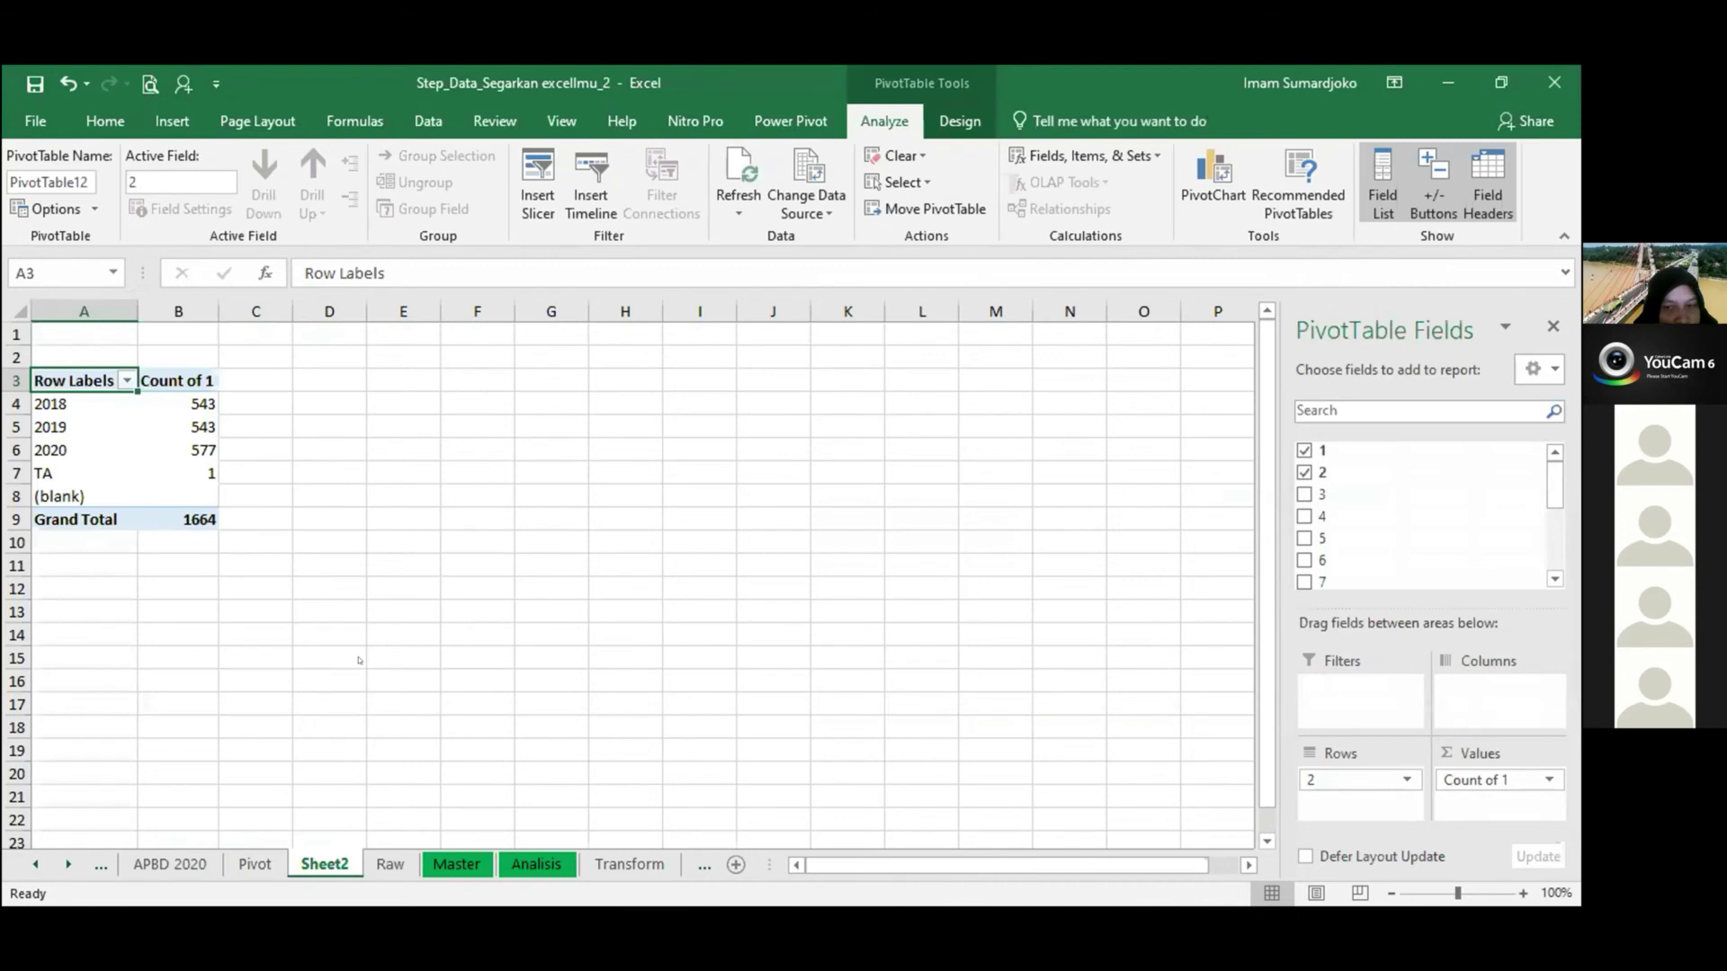
right_click(317, 864)
click(370, 619)
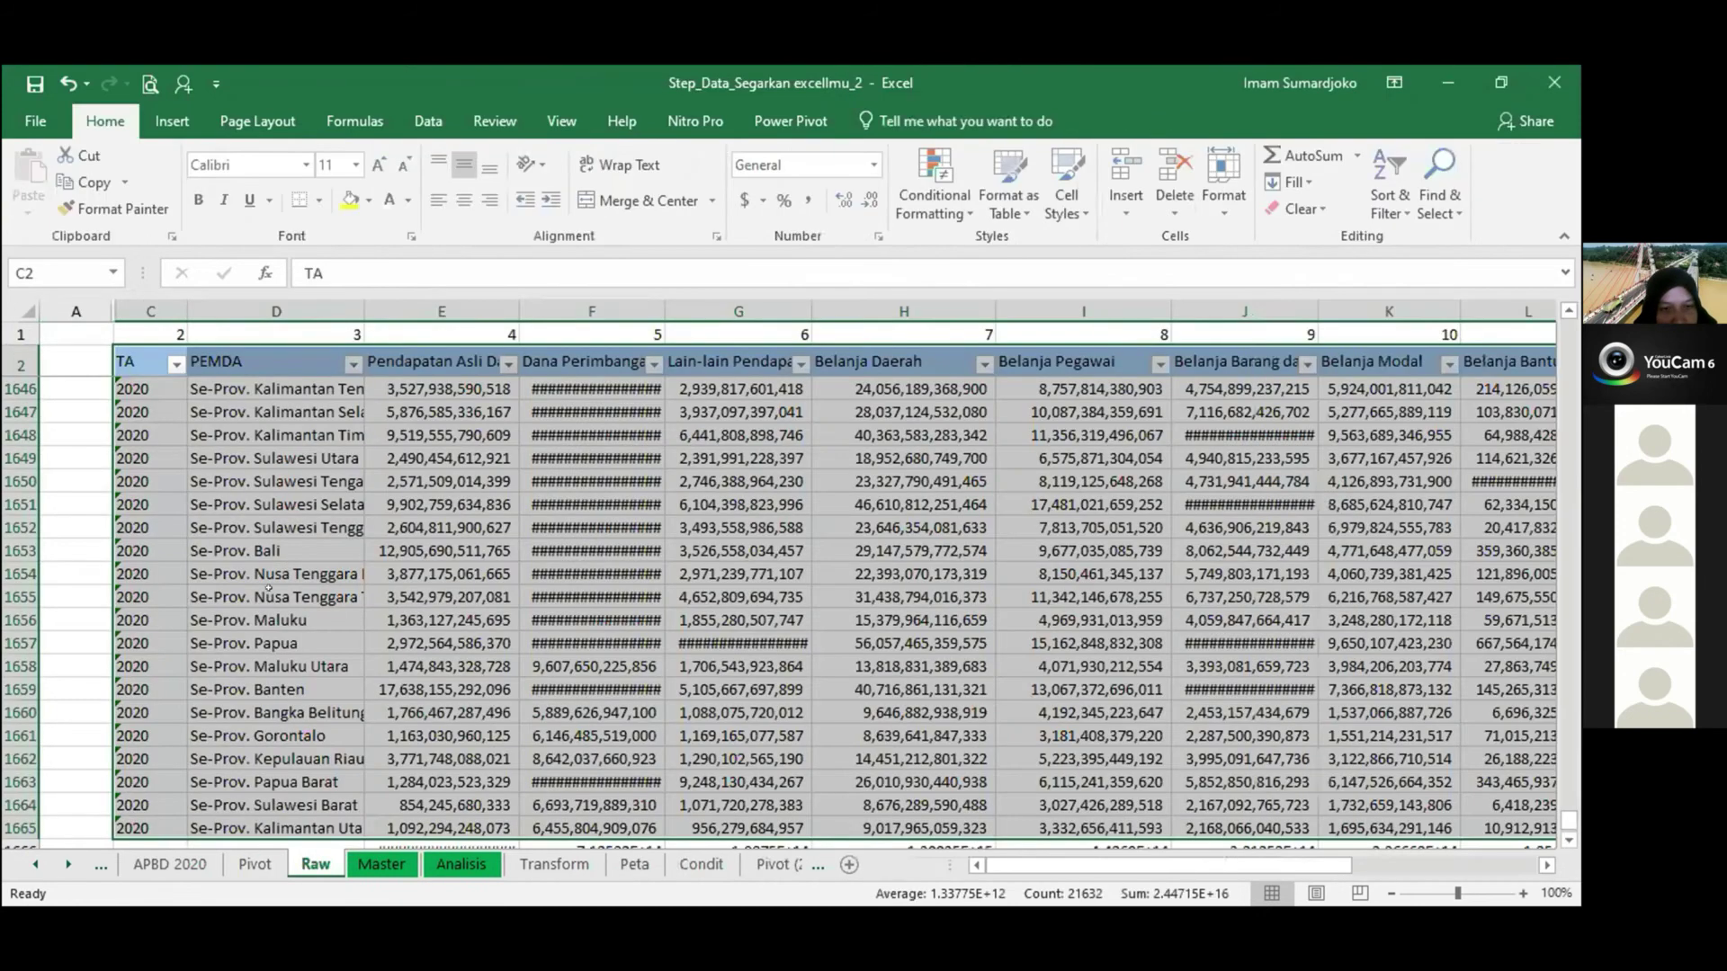
Remove the filter from header row 2 of the Raw sheet.
click(255, 862)
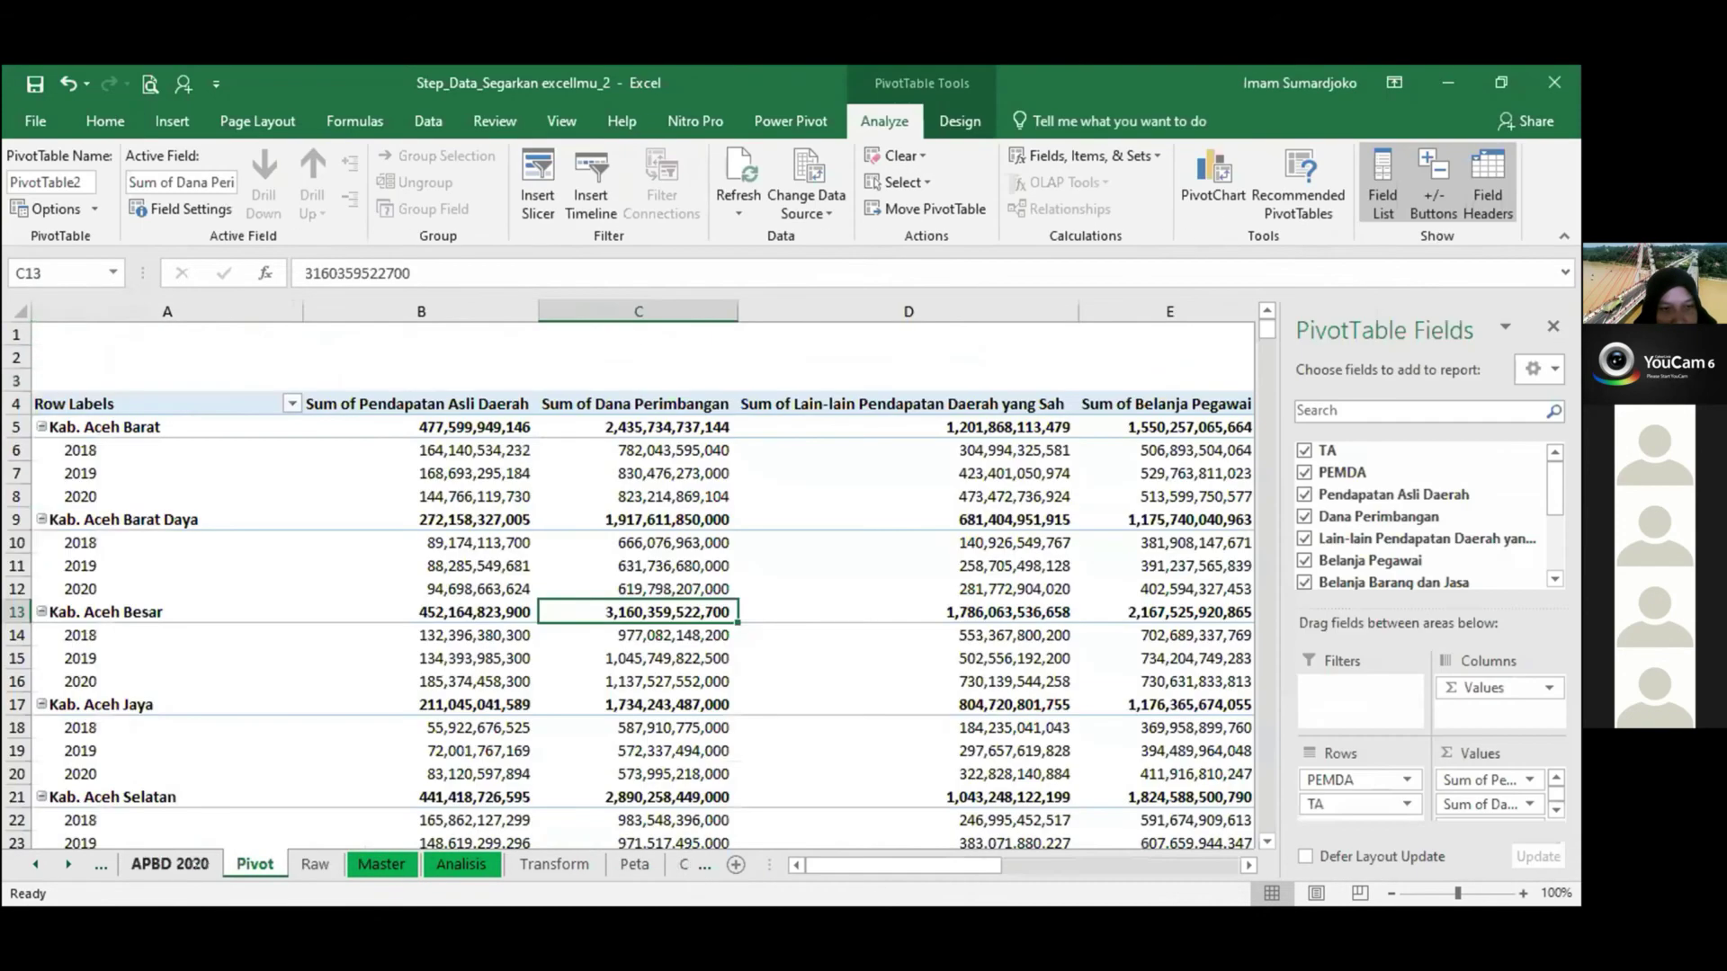
click(190, 864)
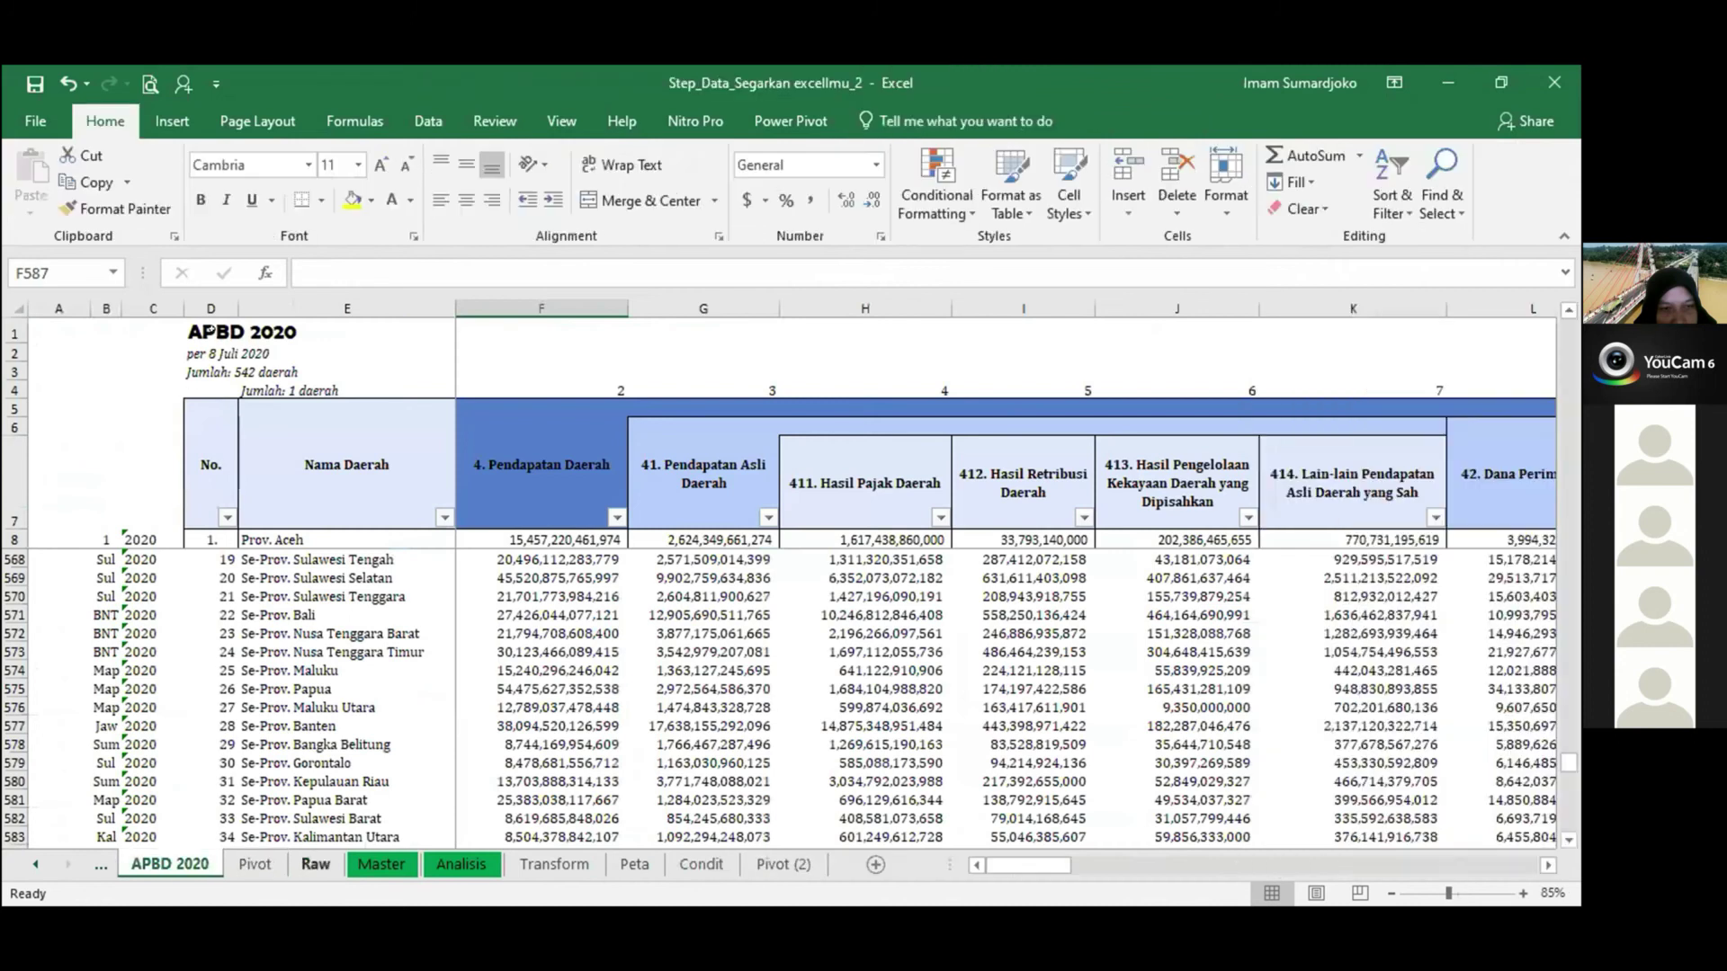
click(315, 865)
click(211, 358)
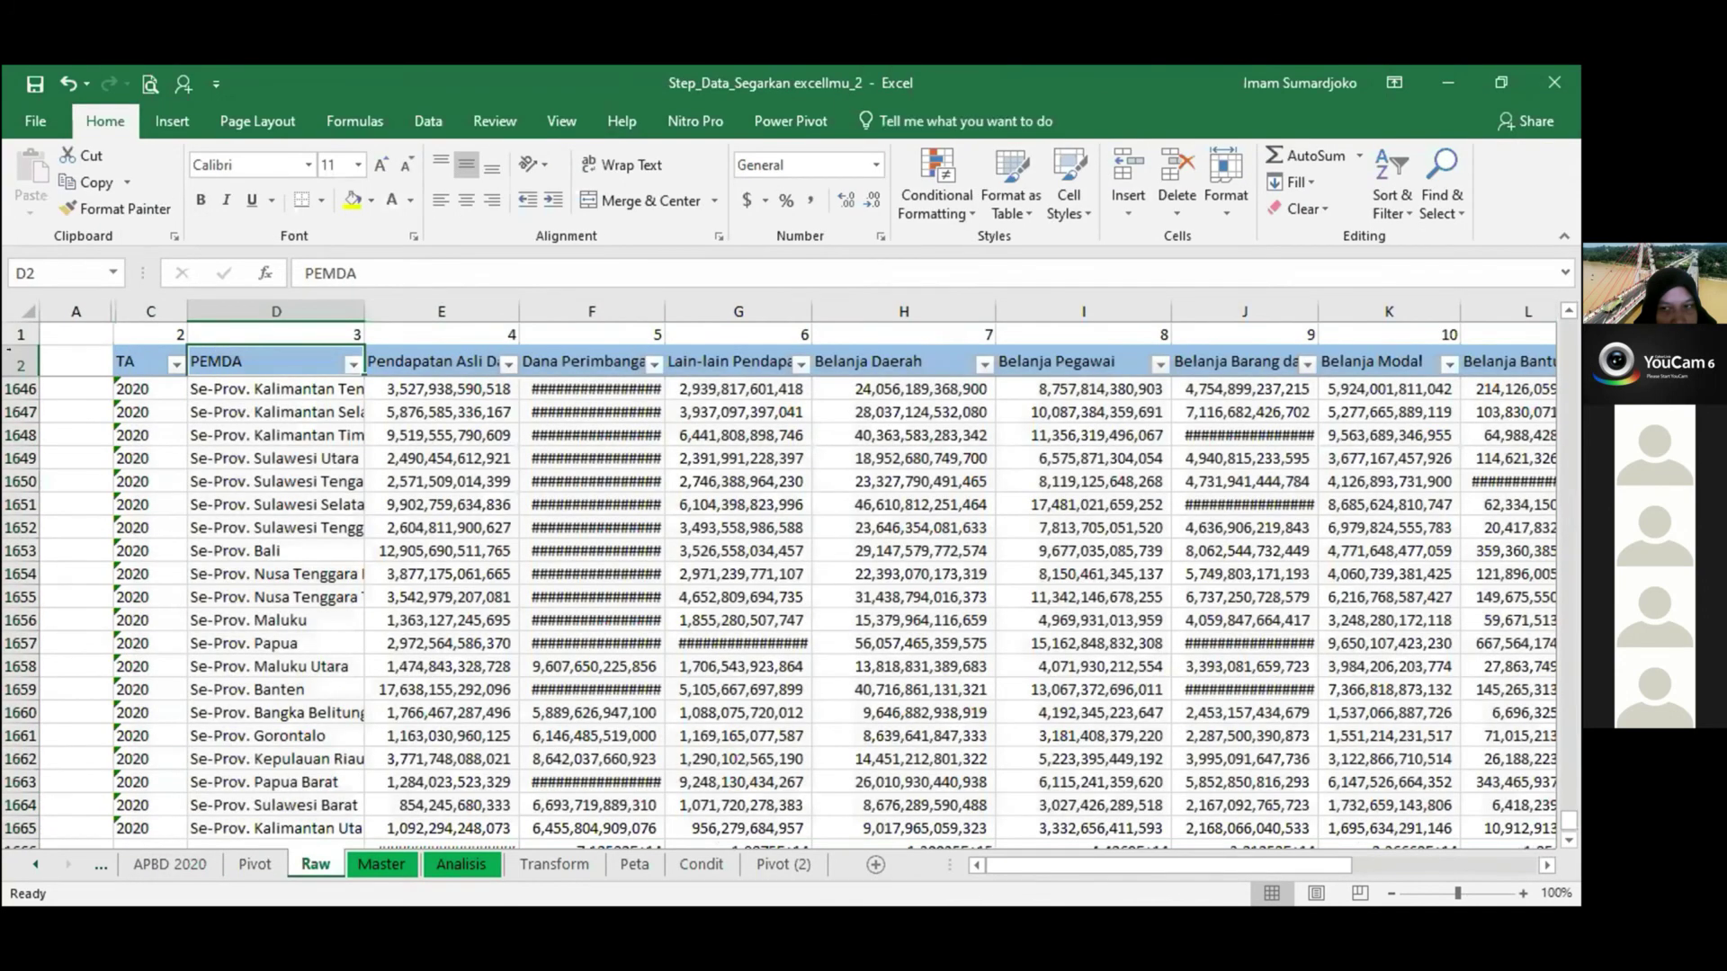
click(20, 365)
click(430, 122)
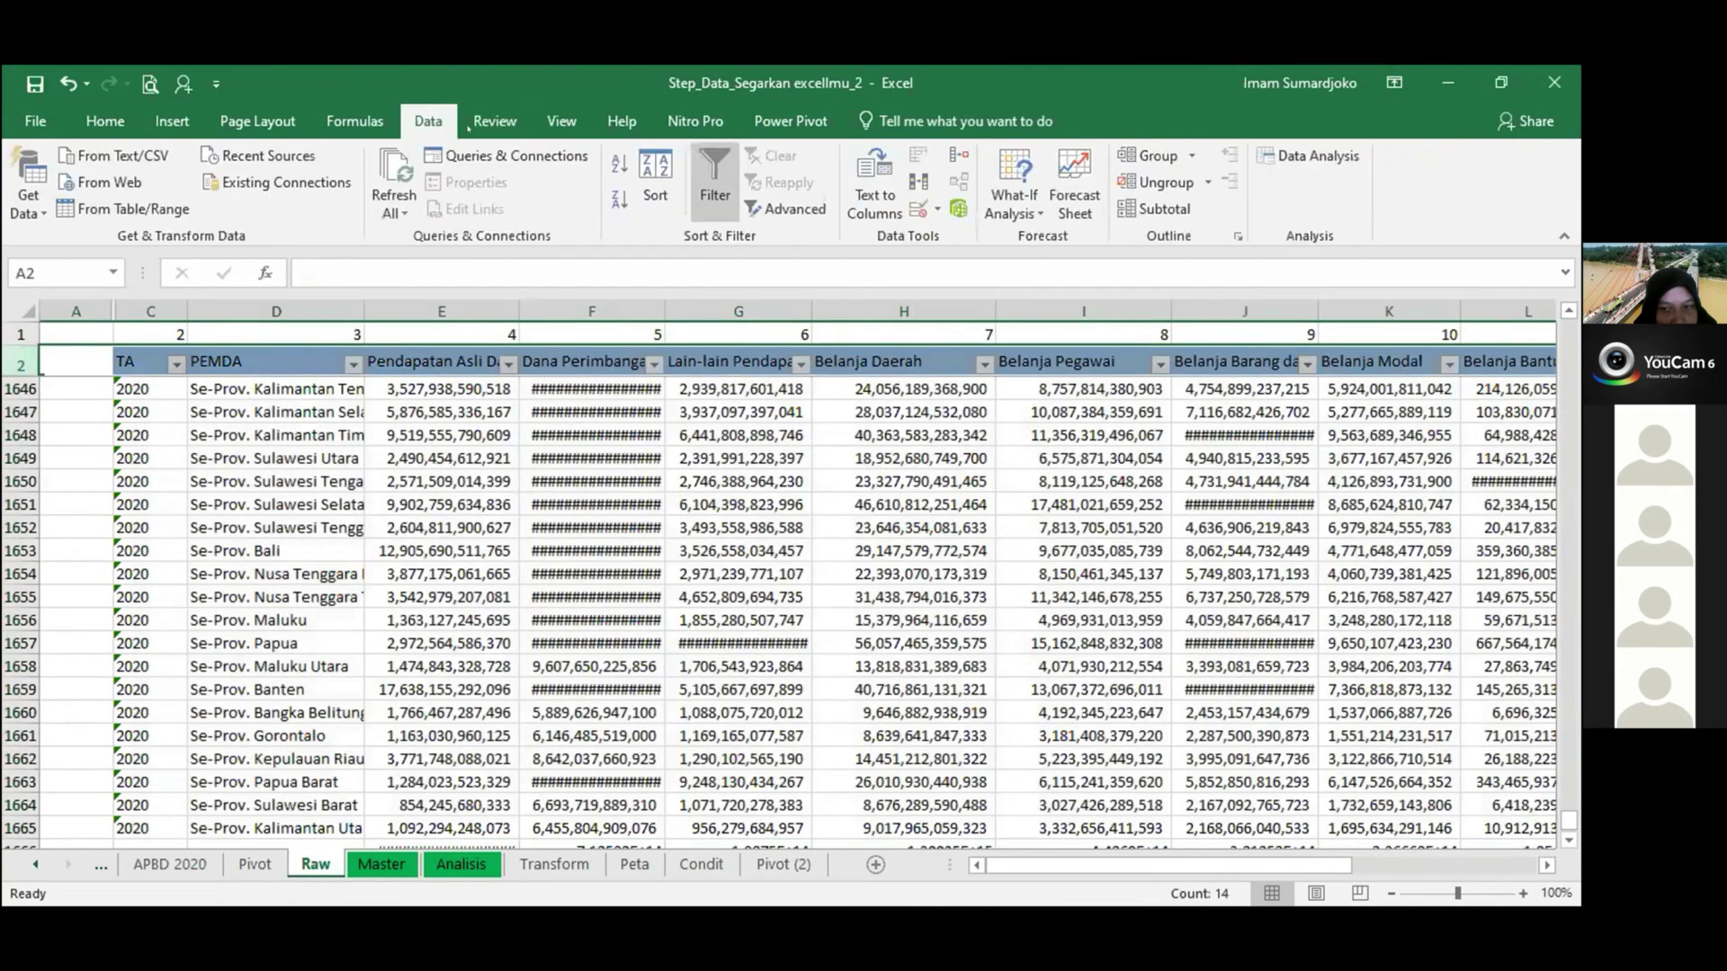
click(715, 184)
Select the Raw sheet's data from the TA header in C2 across to column O and down through the data rows.
drag(152, 362, 440, 361)
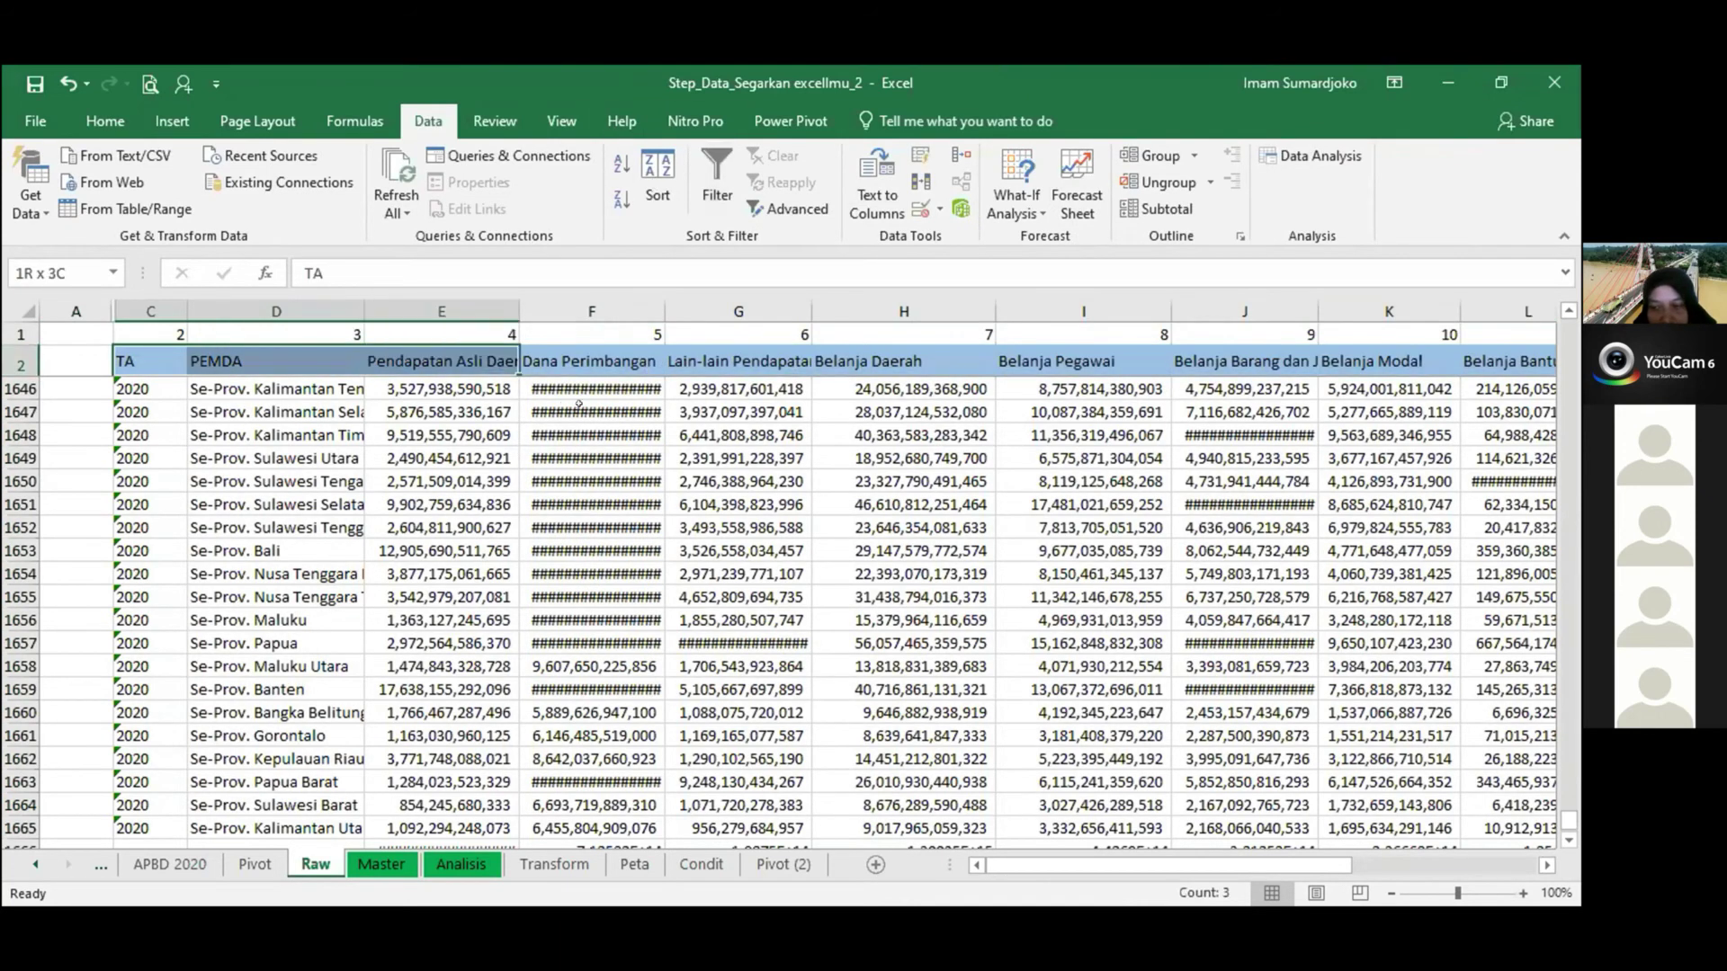
drag(578, 404, 578, 403)
key(ctrl+shift+Right)
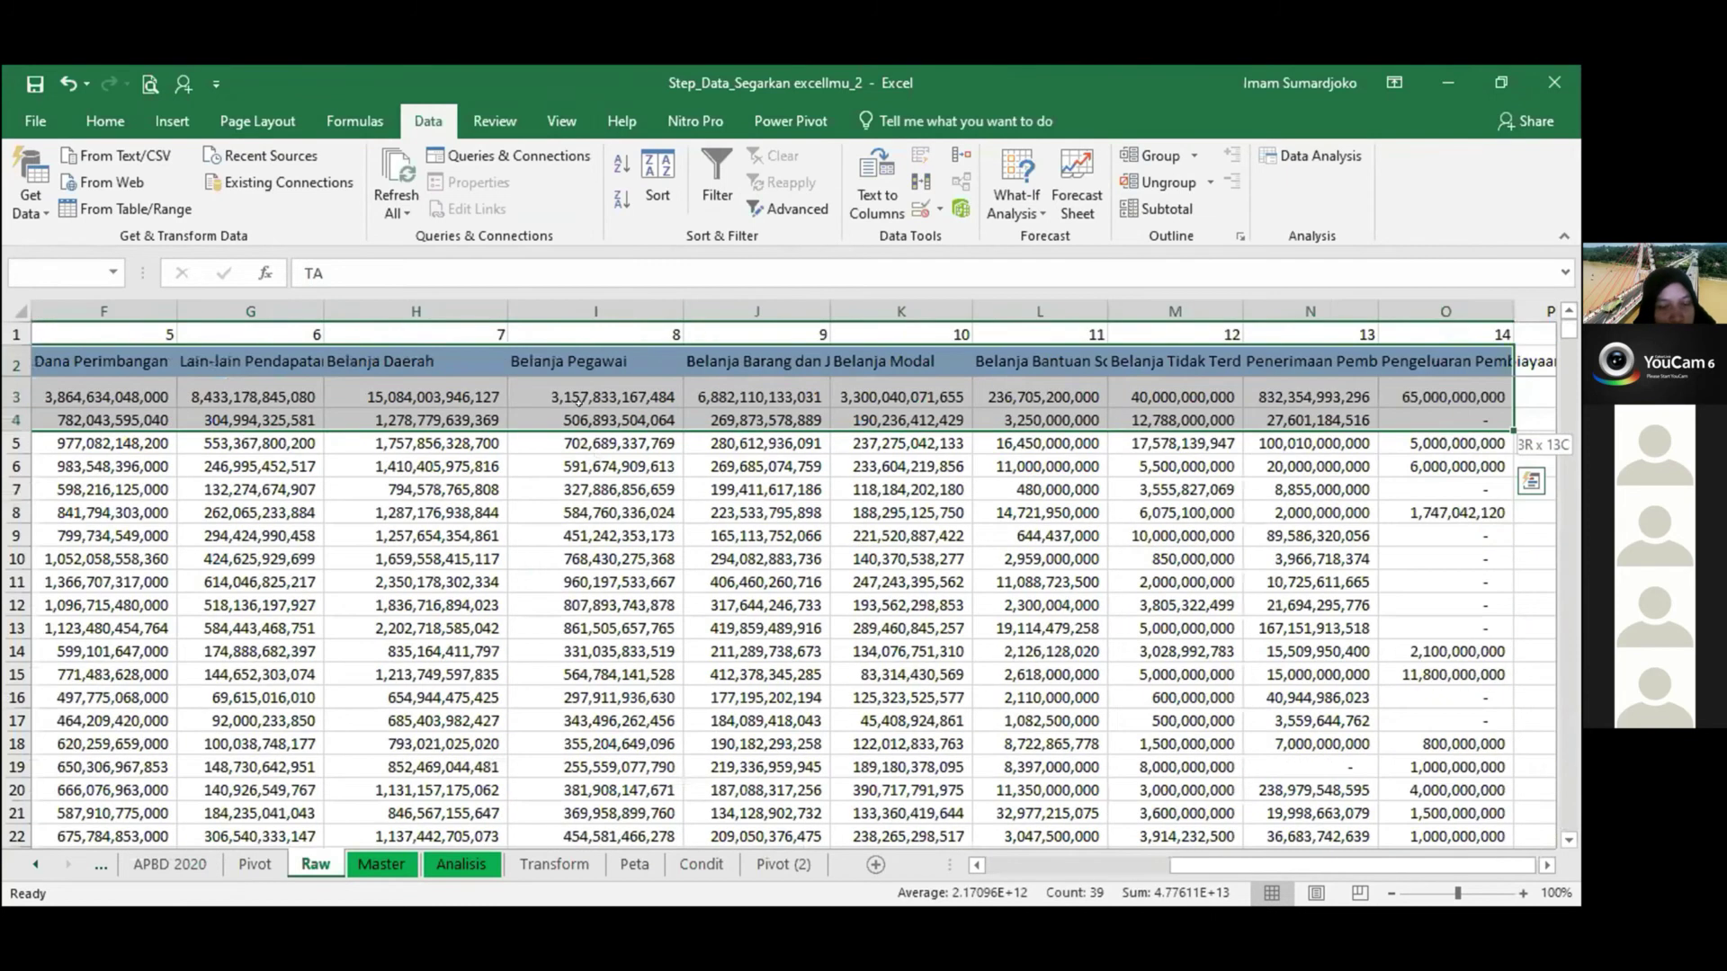
key(ctrl+shift+Down)
drag(1208, 865, 1022, 863)
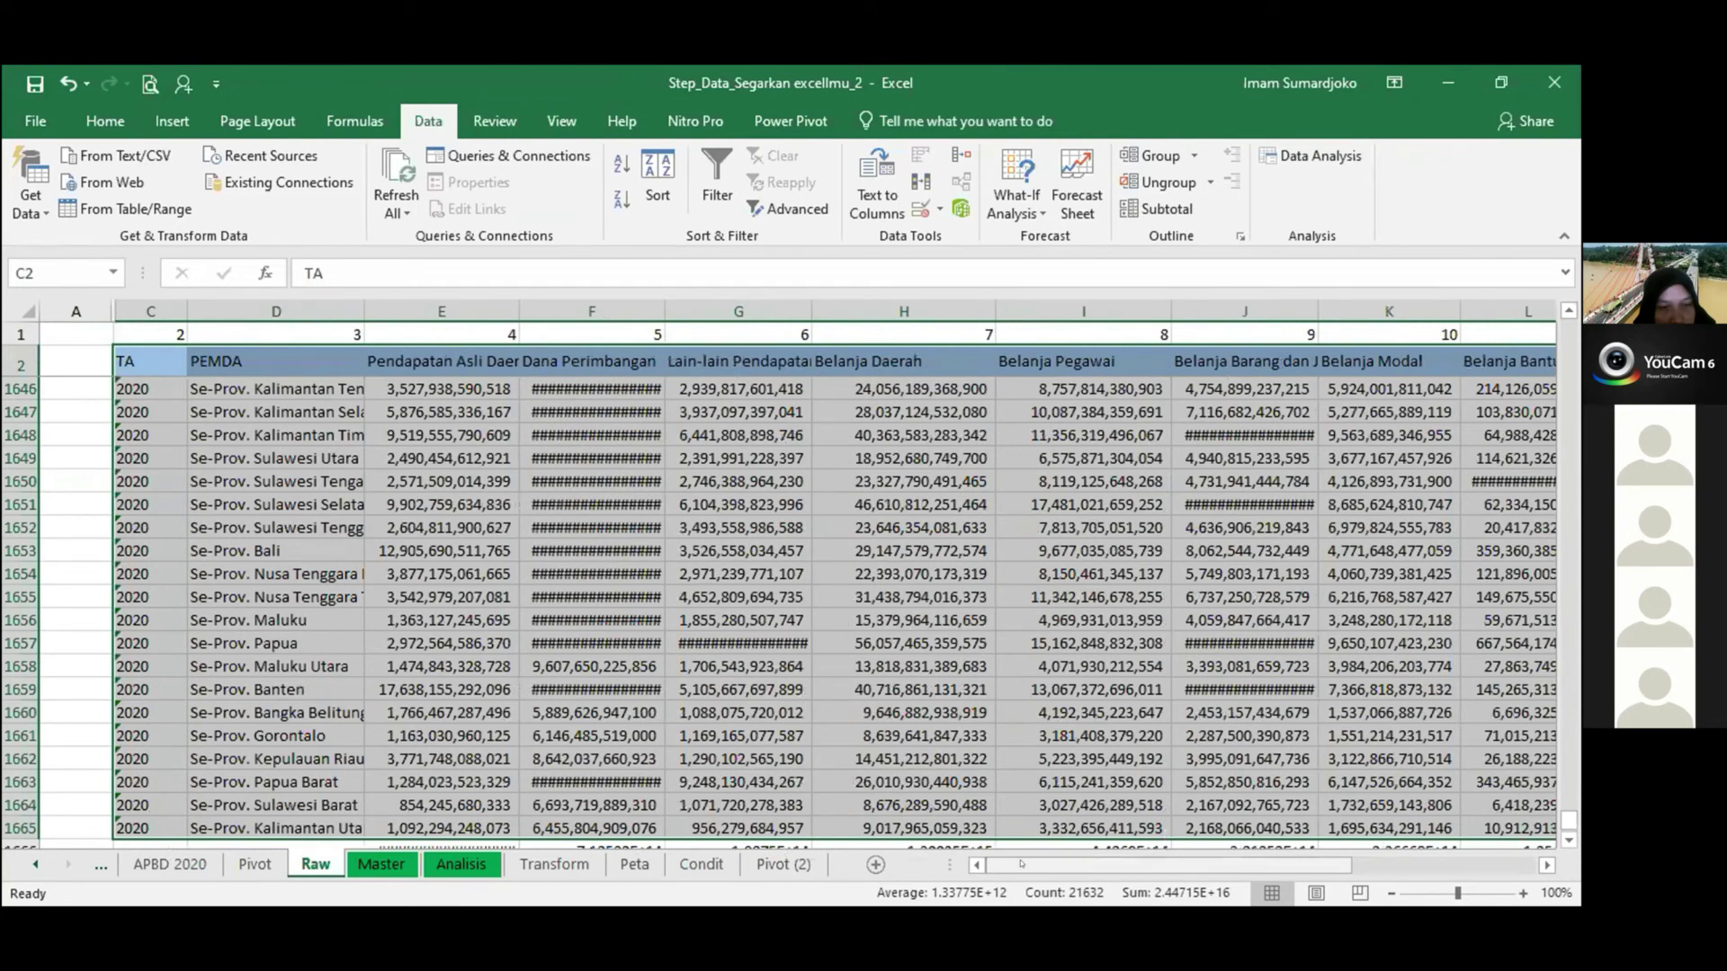
drag(1021, 864, 1228, 865)
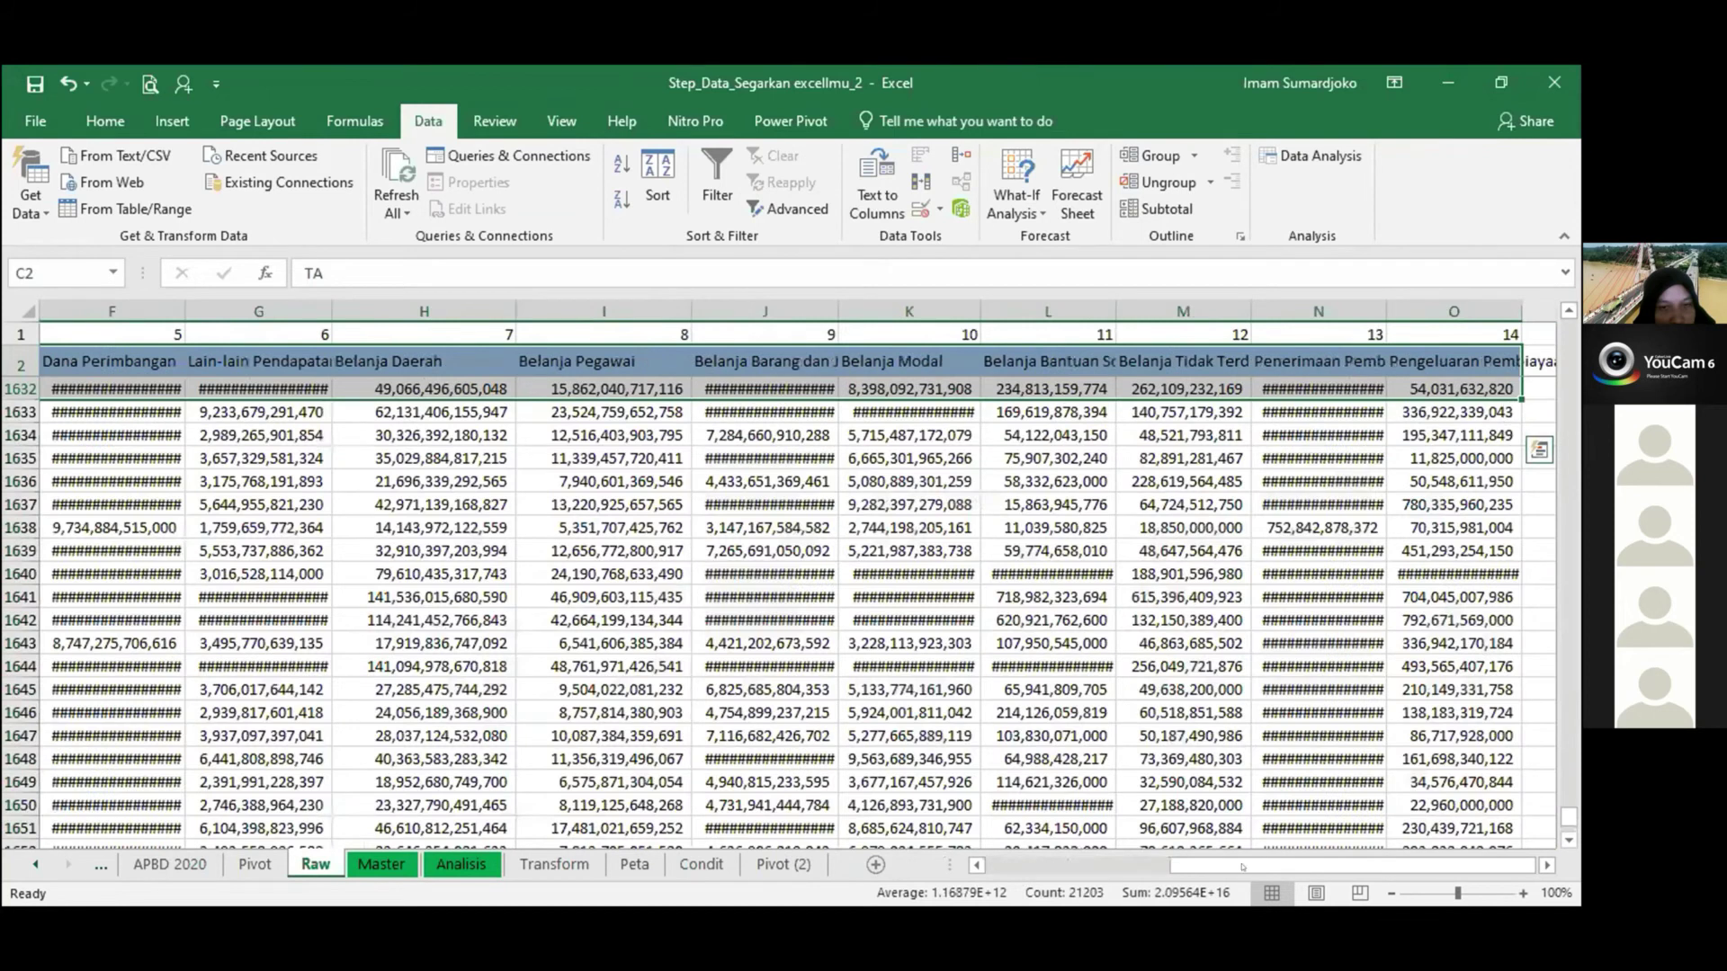
drag(969, 832, 972, 828)
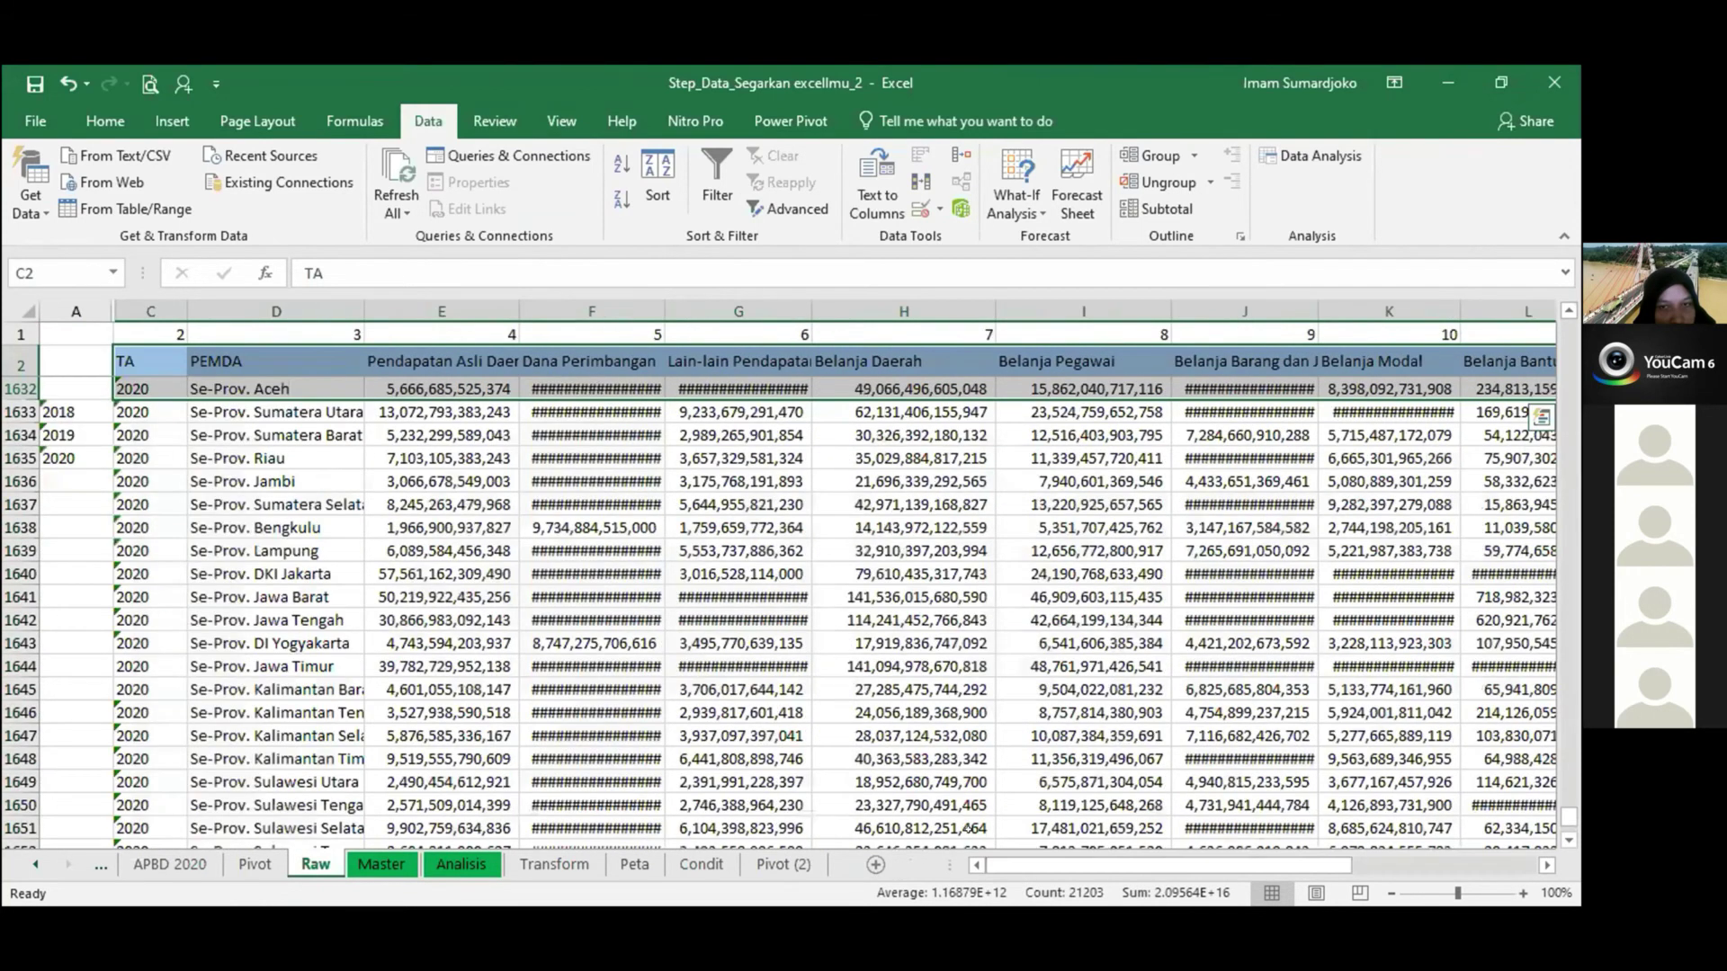
Adjust the selection's lower edge to end at row 1630, just above the Nasional row, keeping columns C to O.
key(shift+Up)
key(shift+Up)
key(shift+Up)
key(shift+Up)
key(shift+Up)
key(shift+Up)
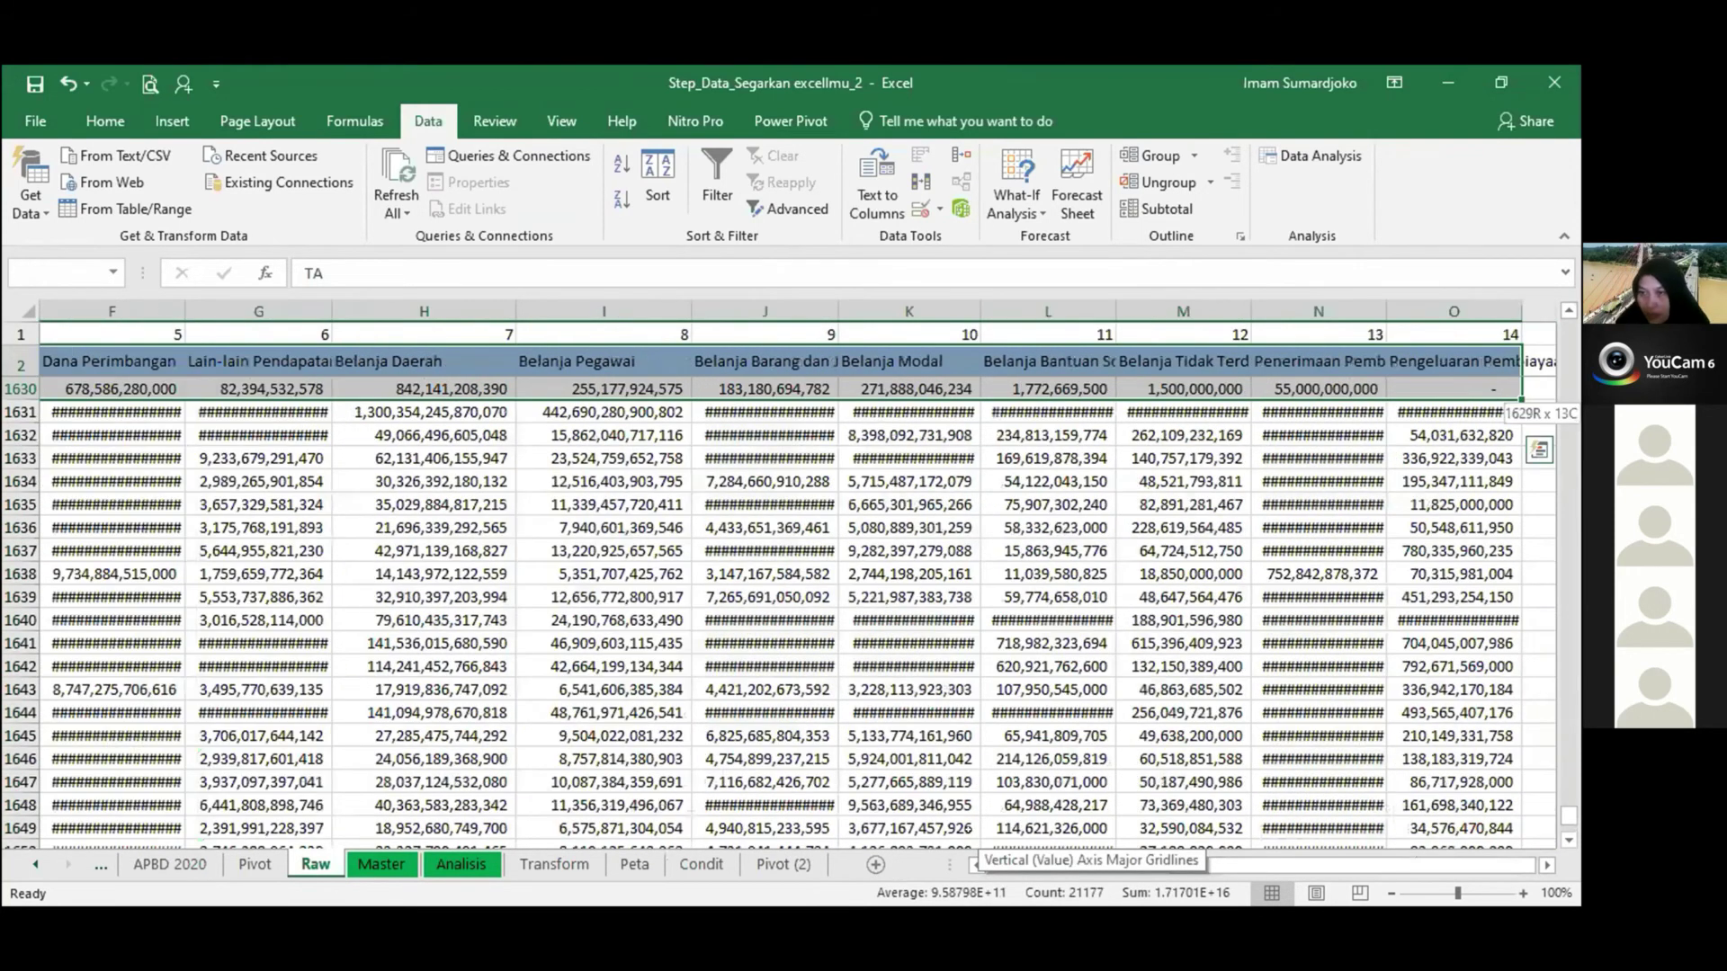
key(shift+Up)
key(shift+Up)
key(shift+Up)
key(shift+Up)
key(shift+Up)
key(shift+Up)
key(shift+Up)
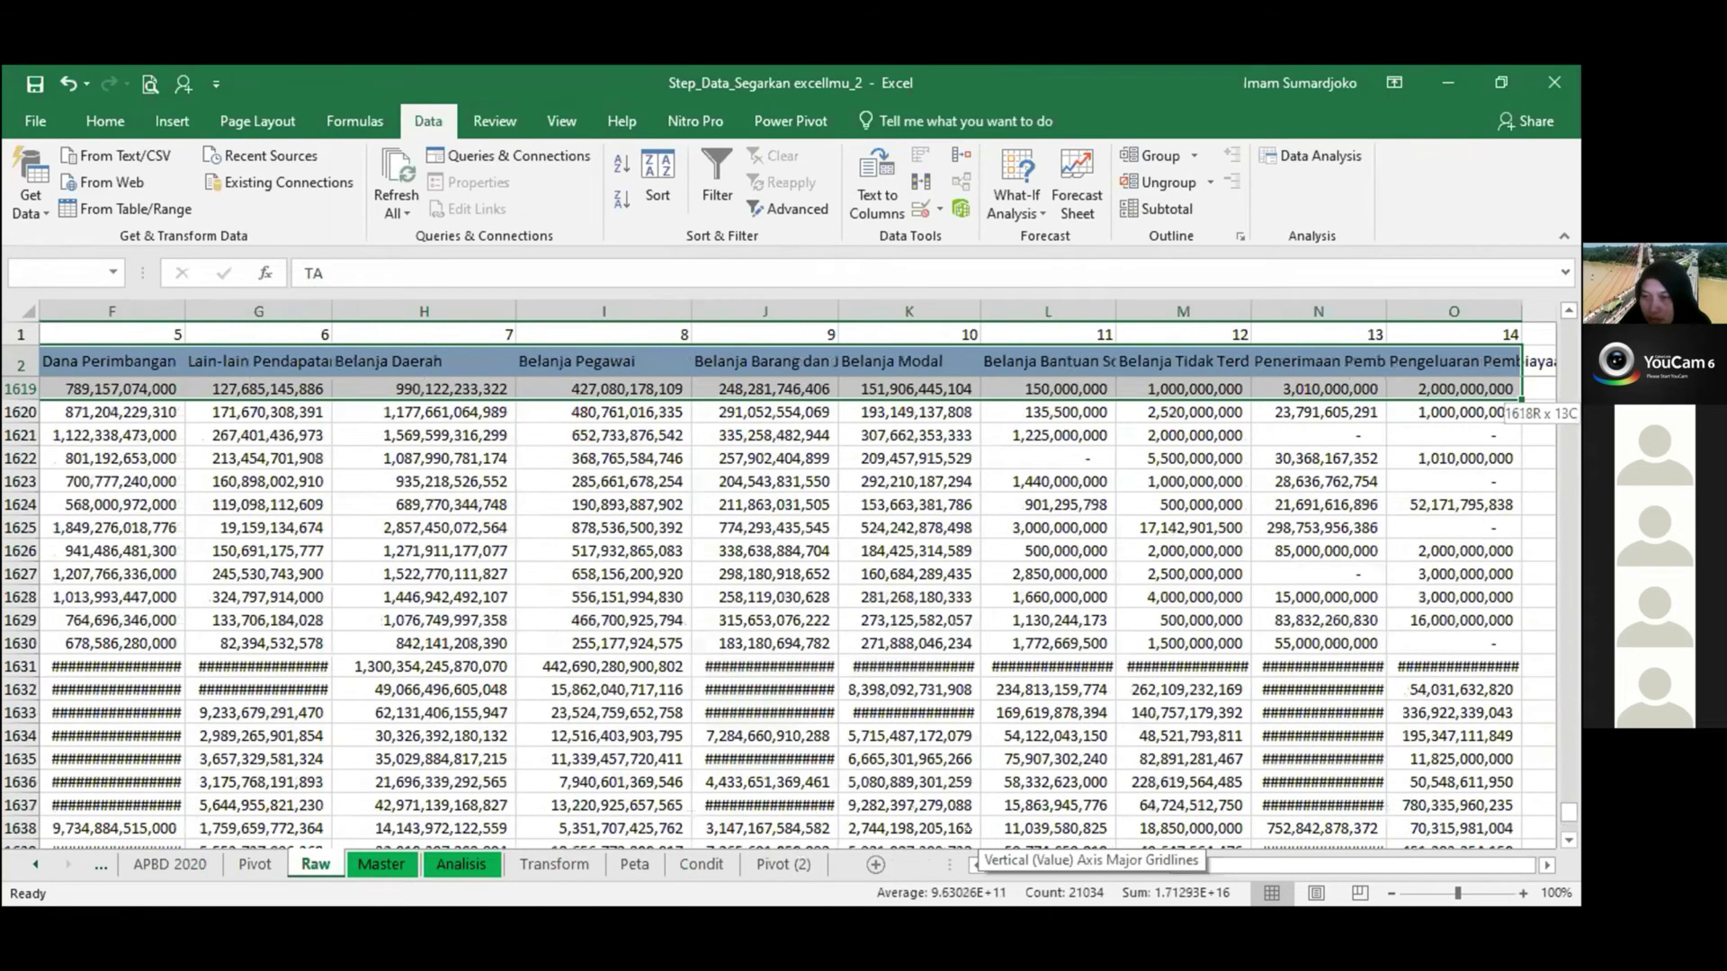
key(shift+Down)
key(shift+Down)
key(shift+Down)
key(shift+Down)
key(shift+Down)
key(shift+Down)
key(shift+Down)
key(shift+Down)
key(shift+Down)
key(shift+Down)
key(shift+Down)
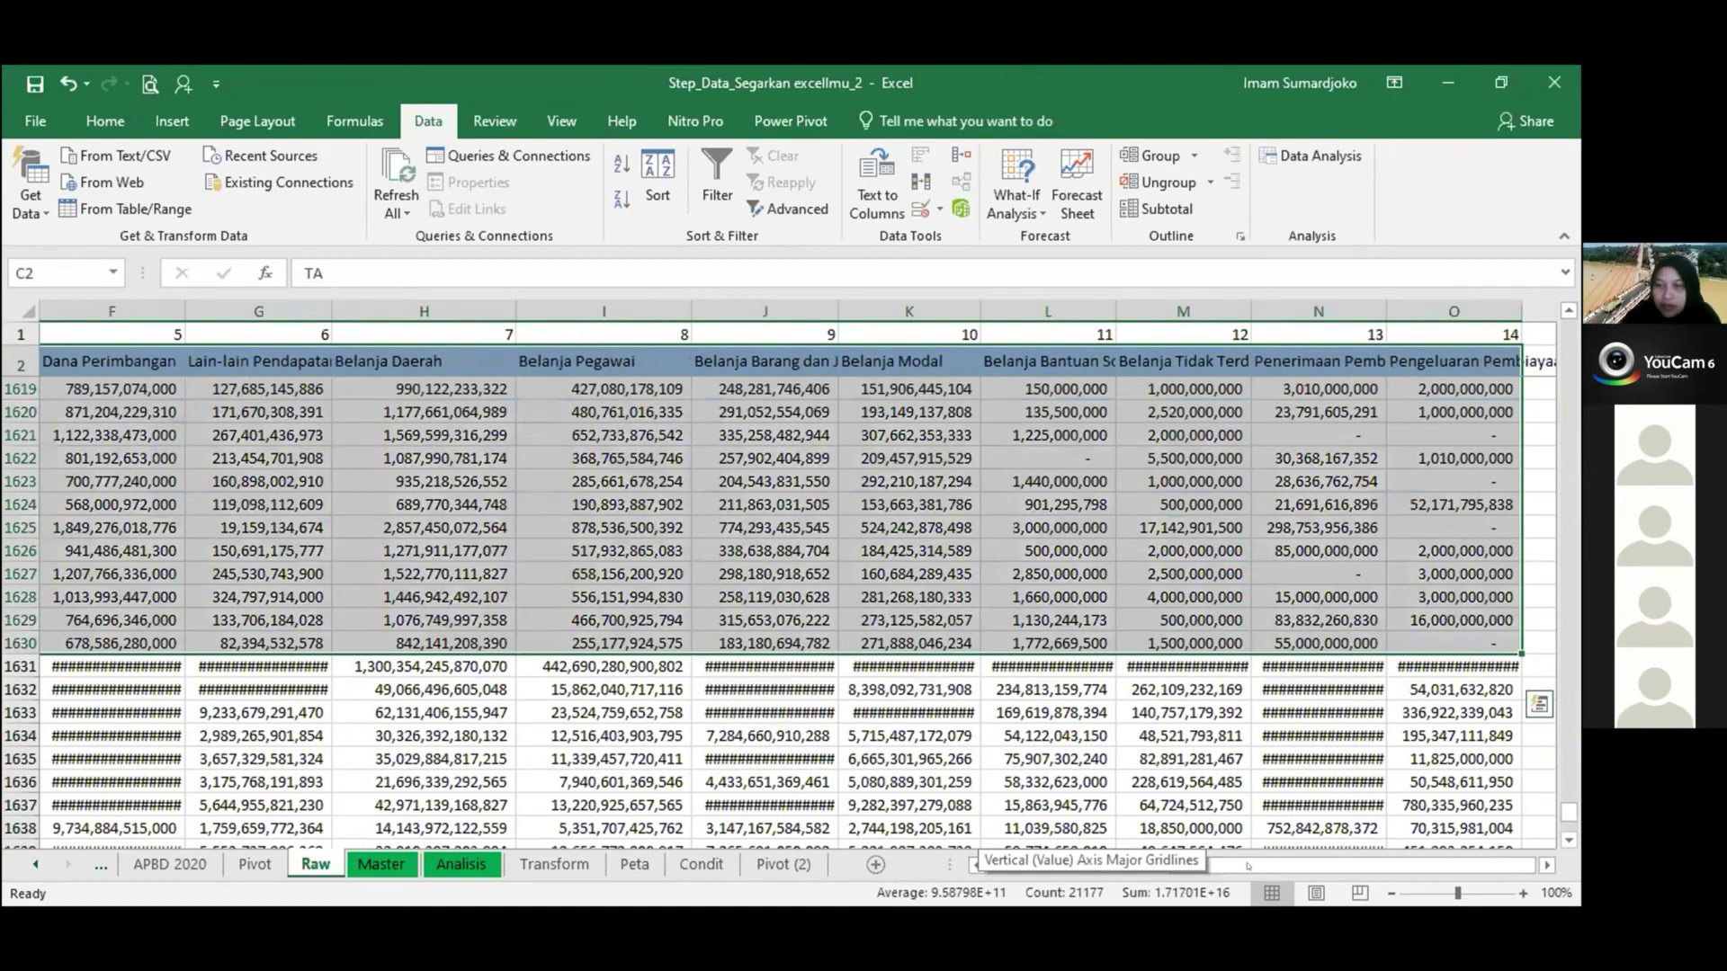
drag(1287, 866, 1080, 865)
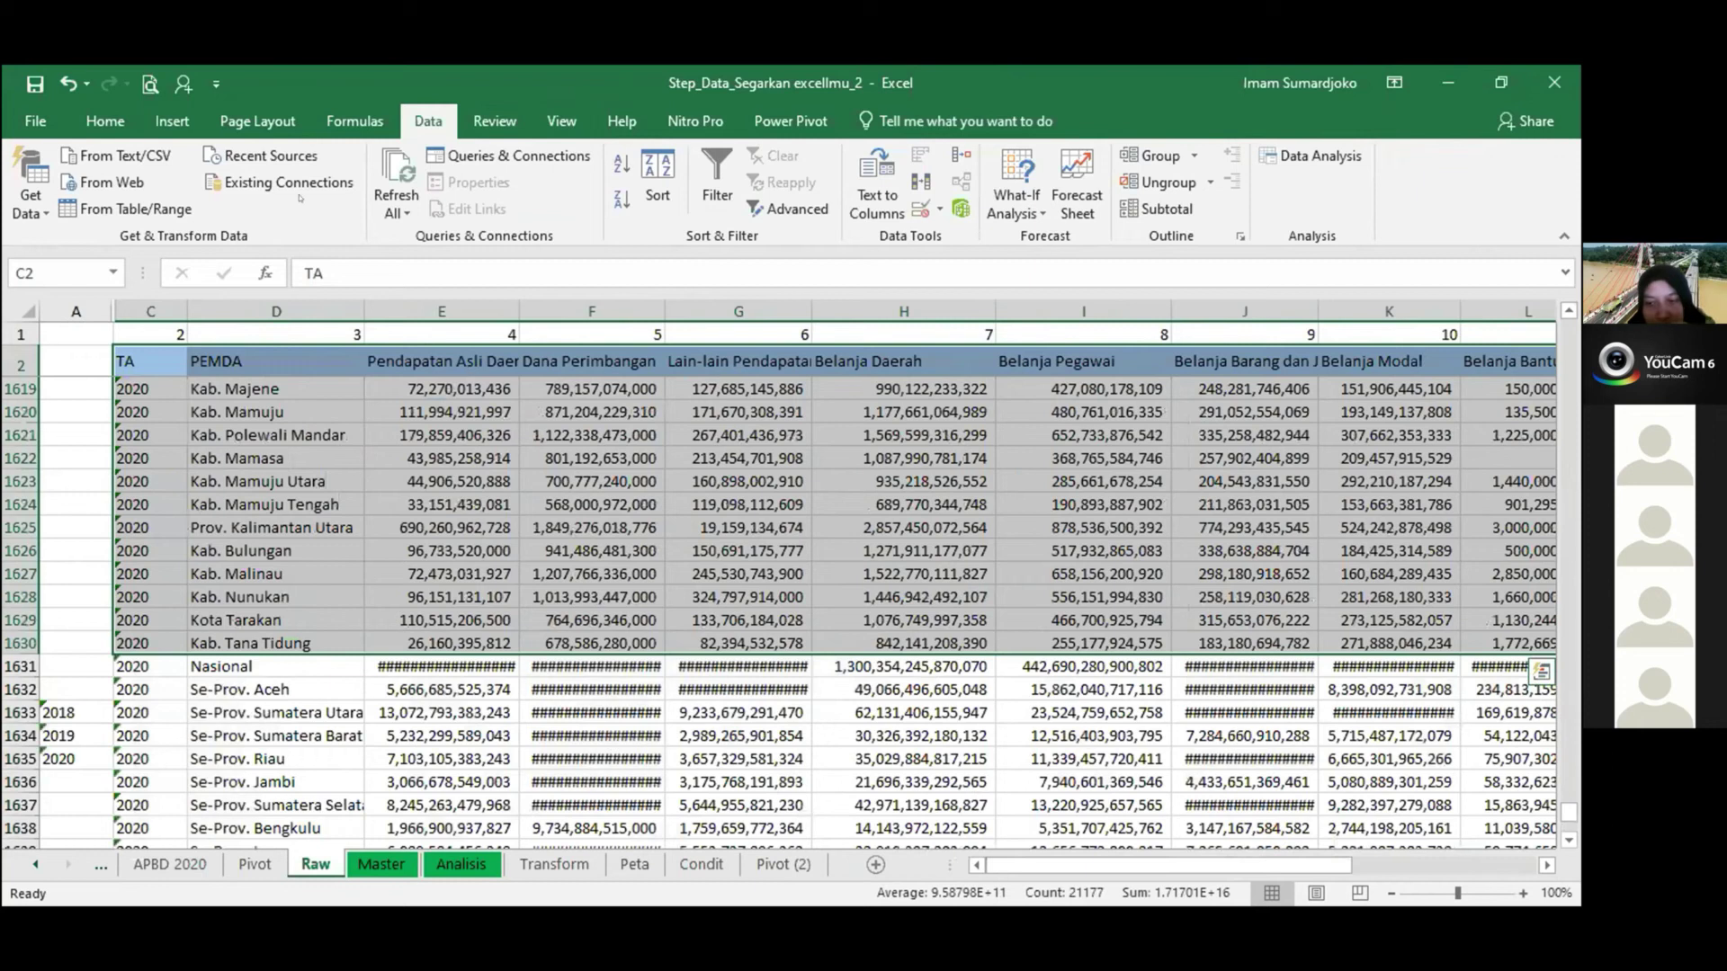
Insert a PivotTable from the range Raw!$C$2:$O$1630 on a new worksheet.
click(171, 120)
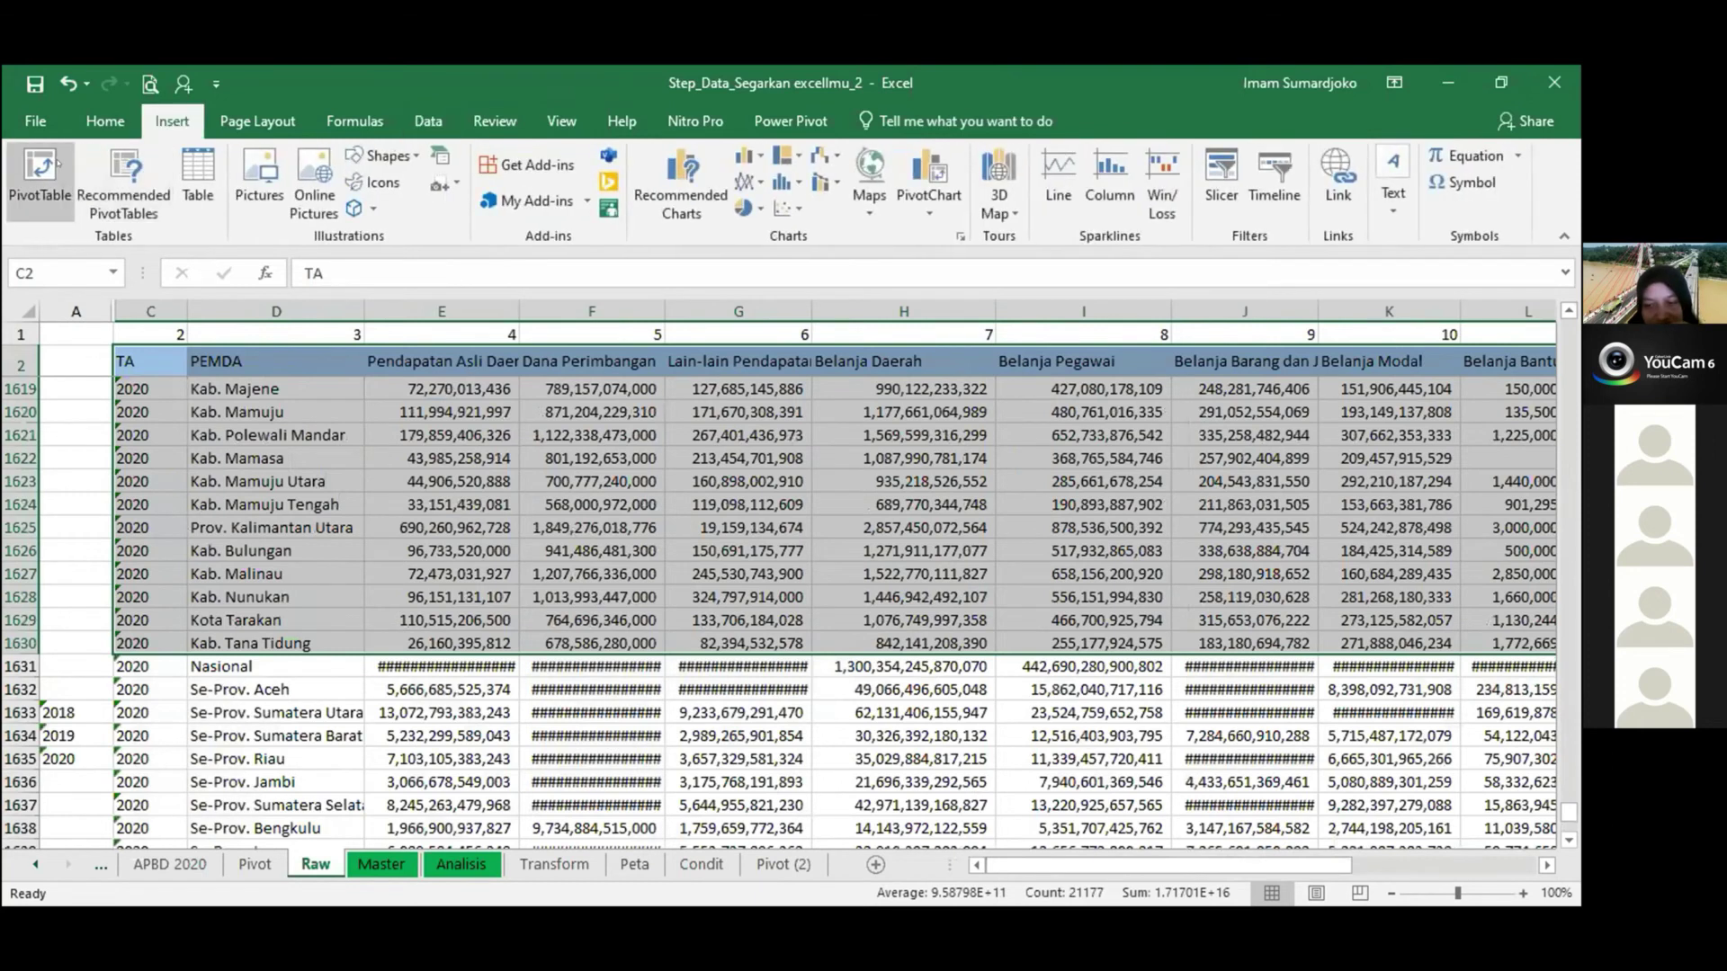
click(60, 167)
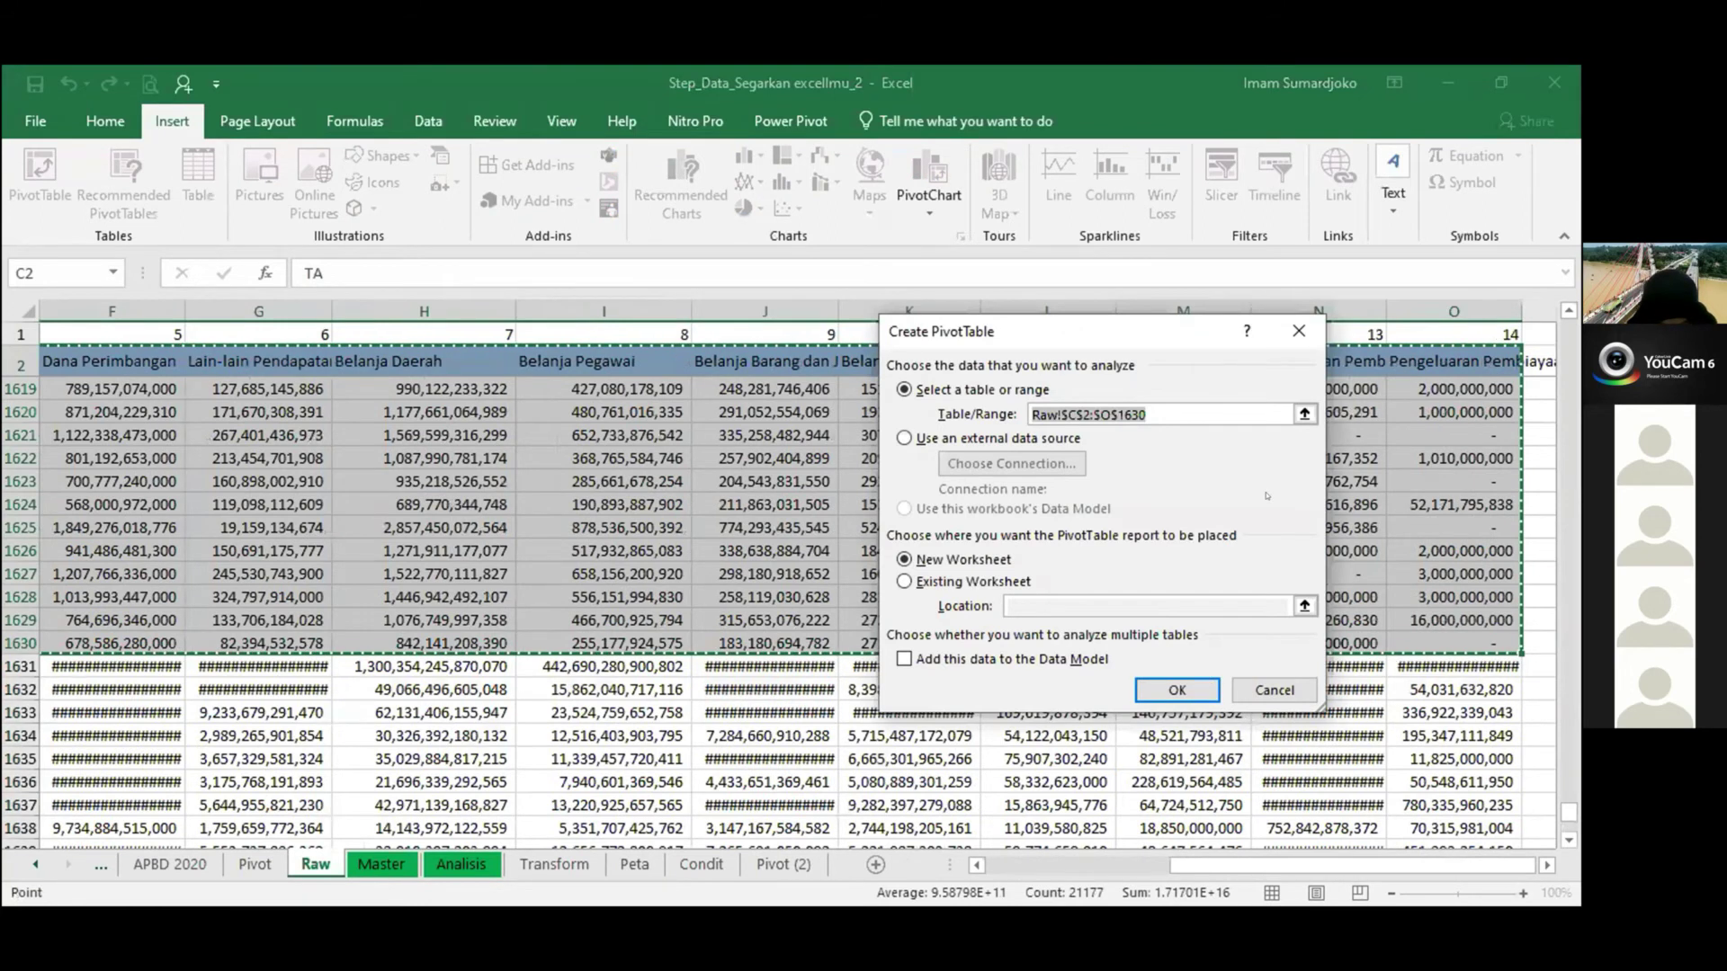
key(Return)
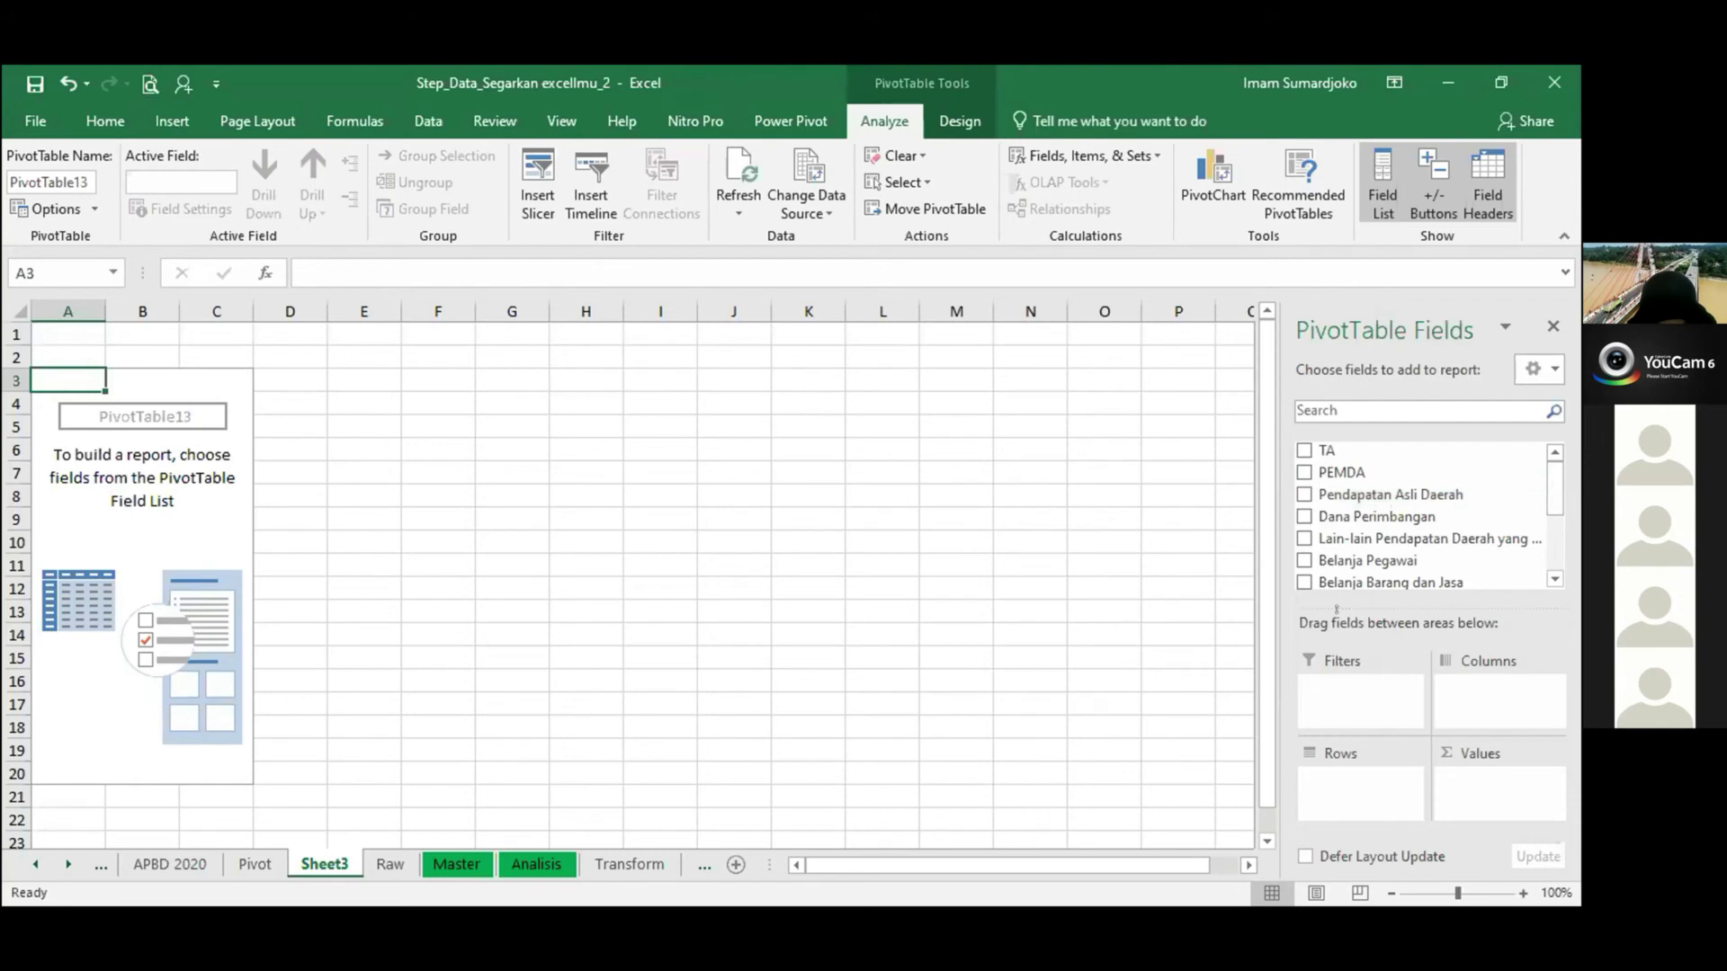
Place PEMDA in the PivotTable's rows and Belanja Pegawai in its values, checking the headers on the Raw sheet.
drag(1335, 472, 1318, 775)
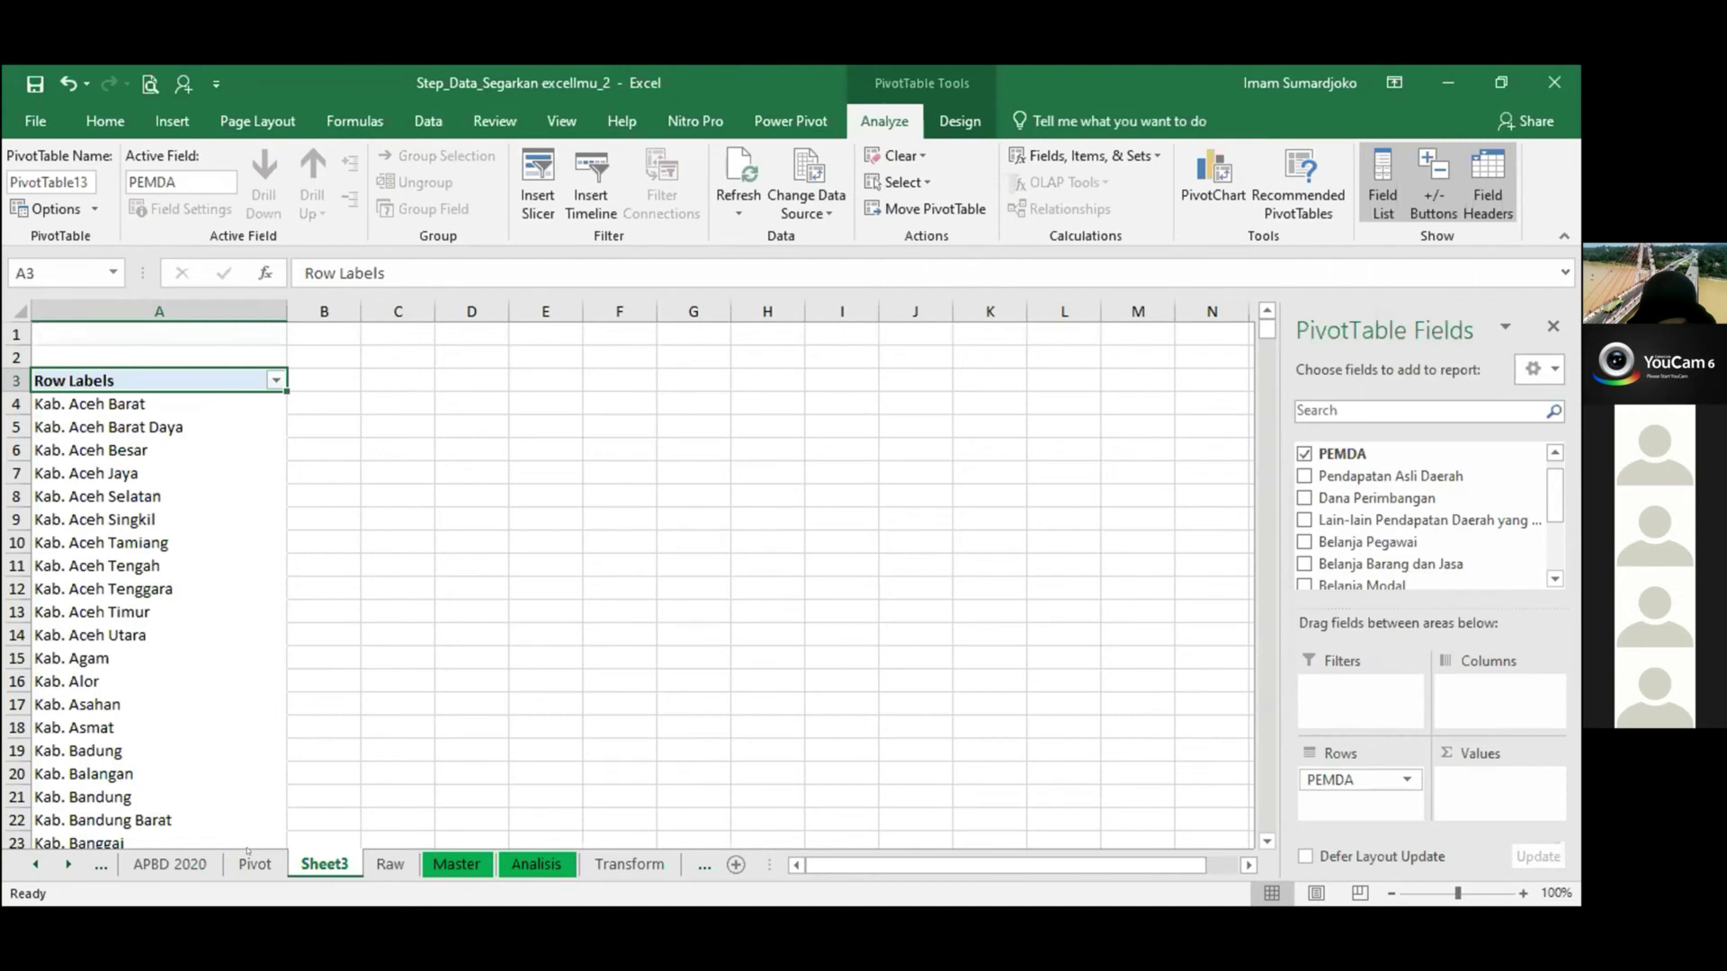
click(390, 864)
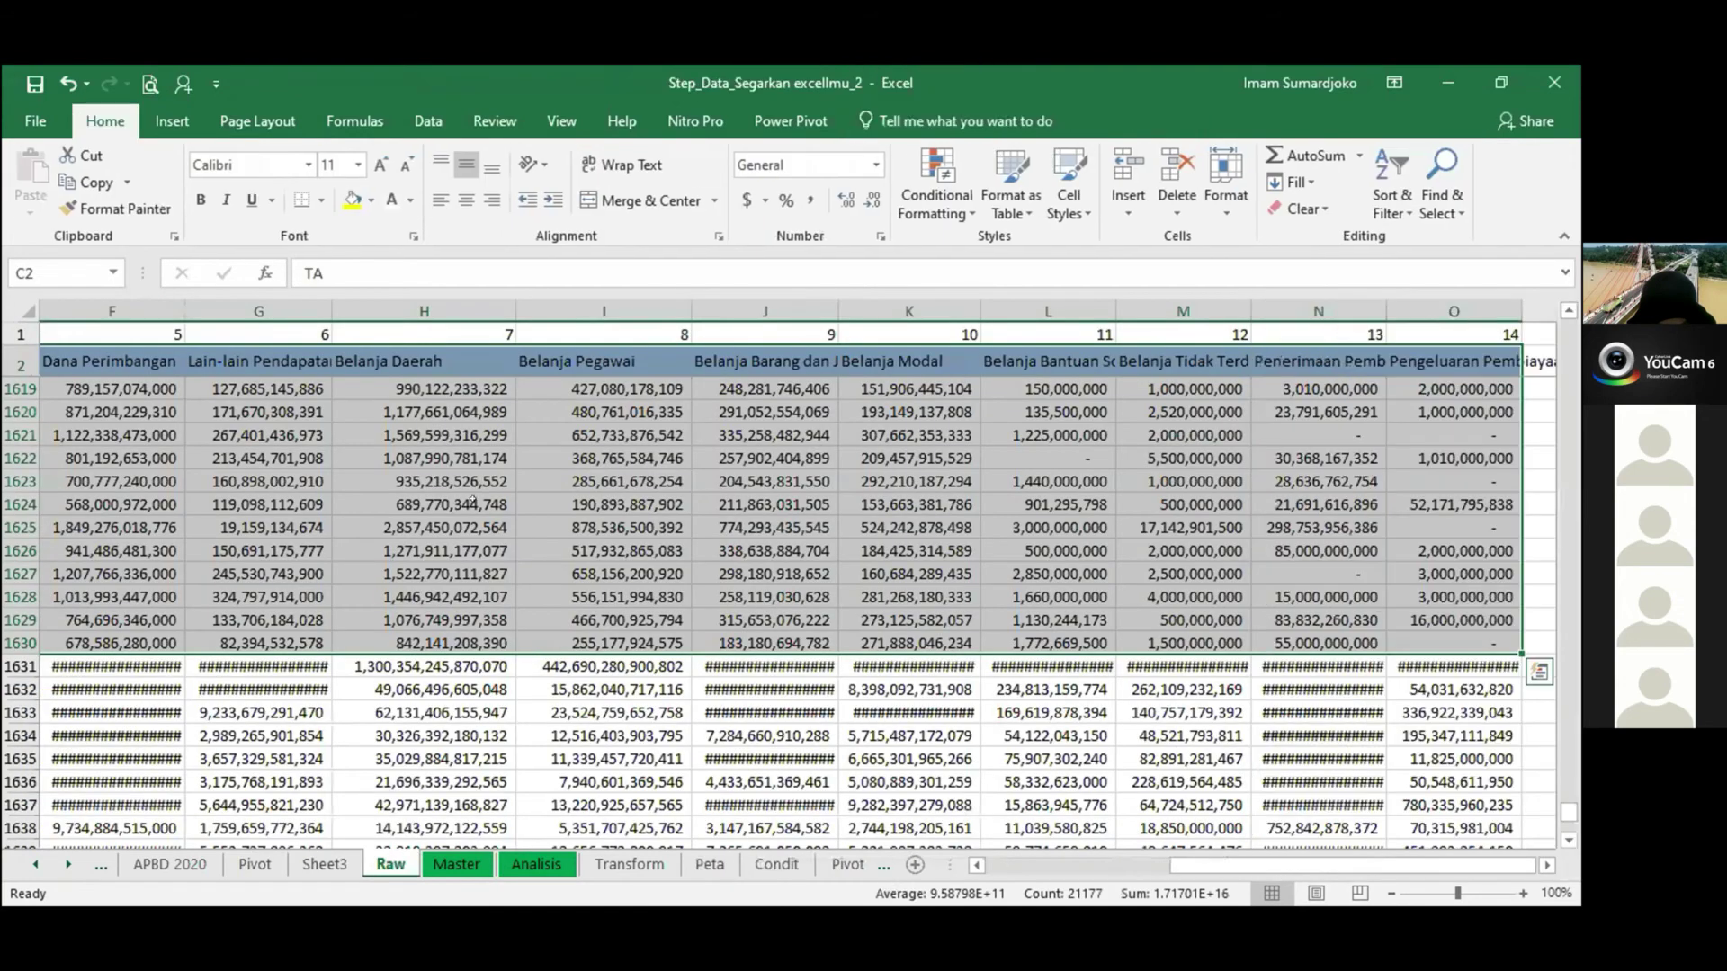
click(576, 361)
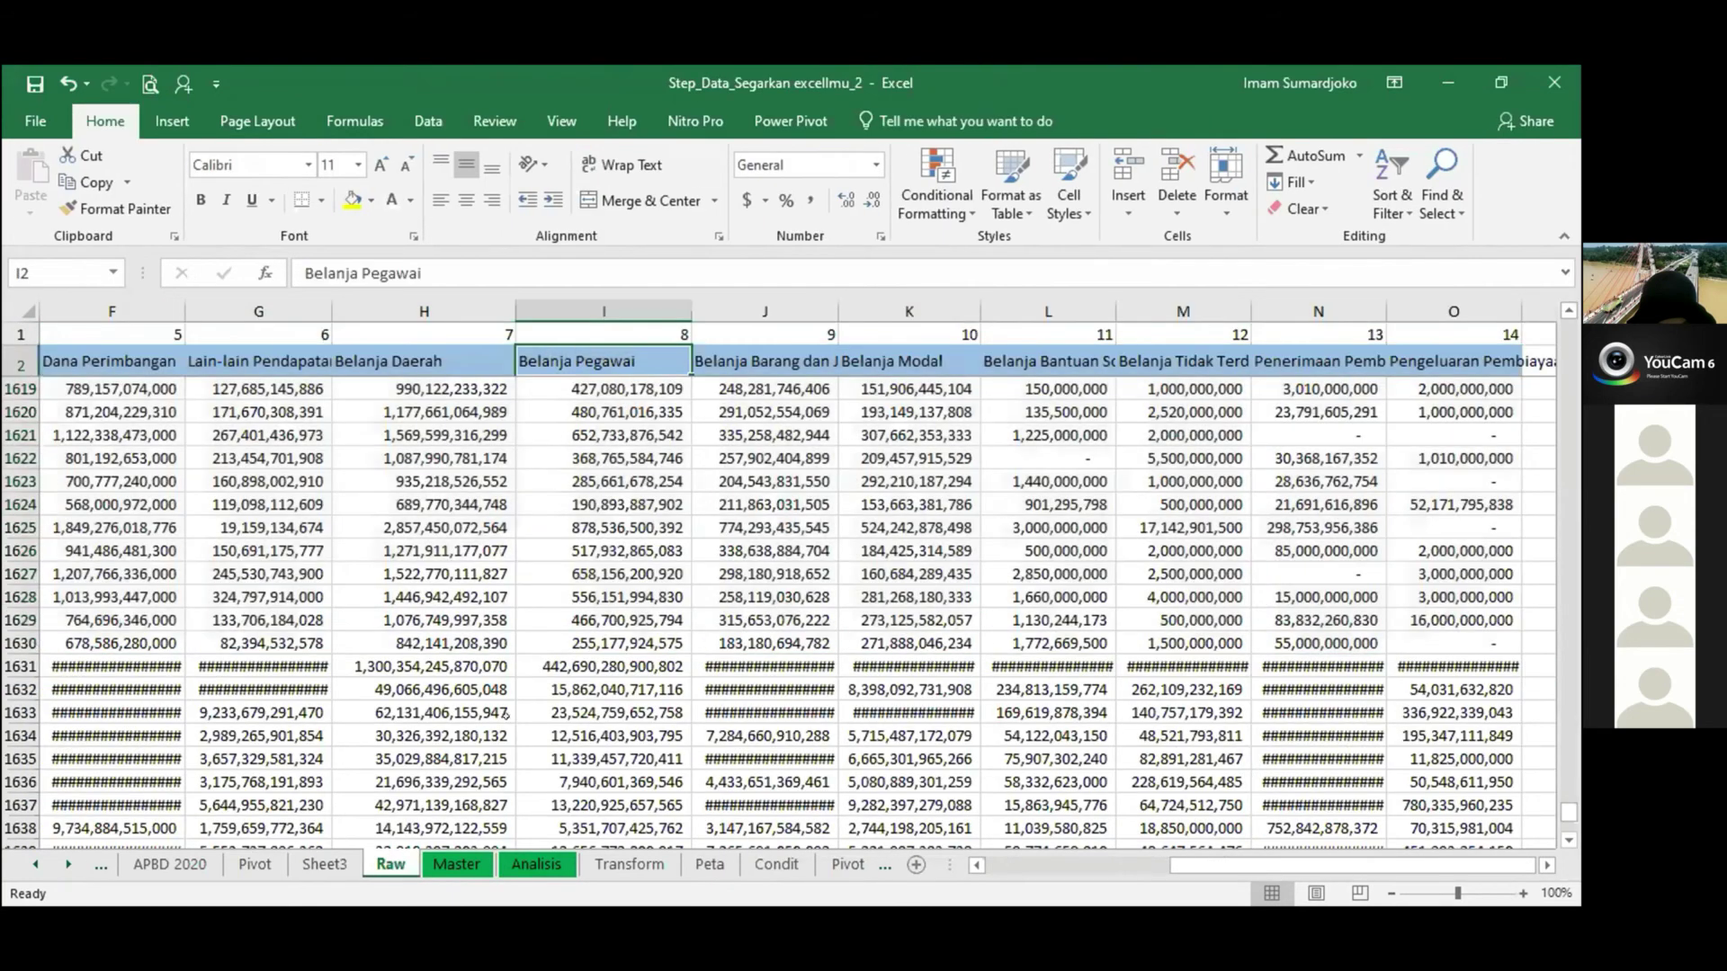
click(324, 864)
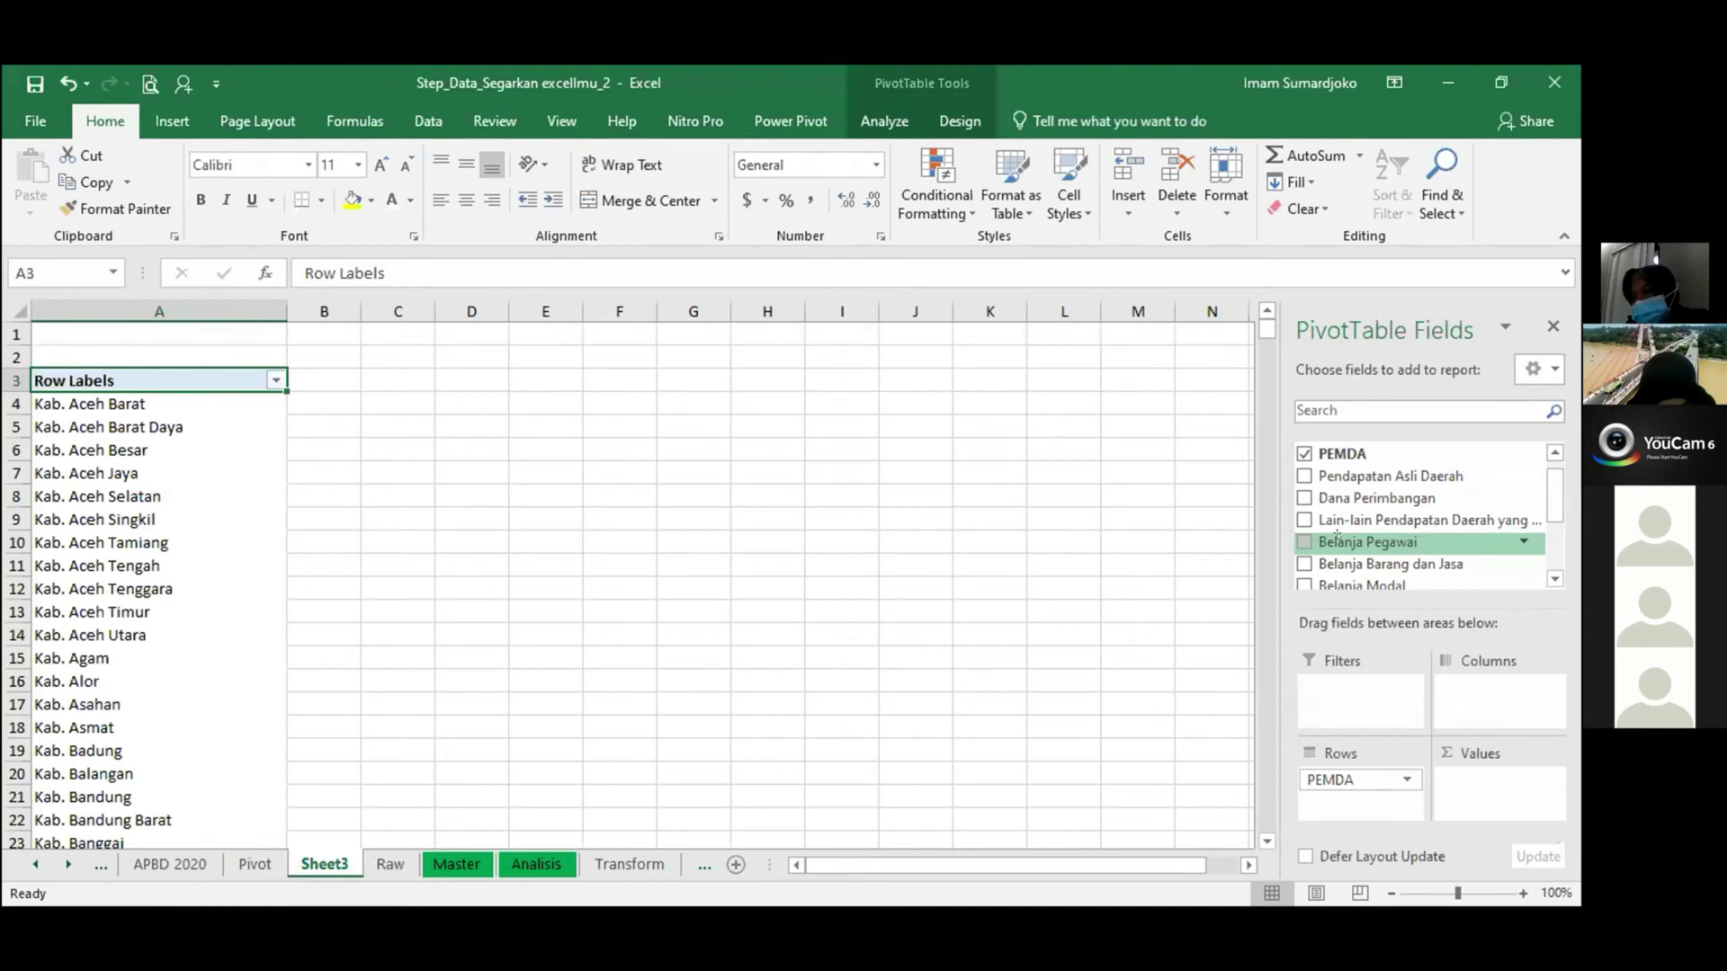
drag(1339, 537, 1450, 779)
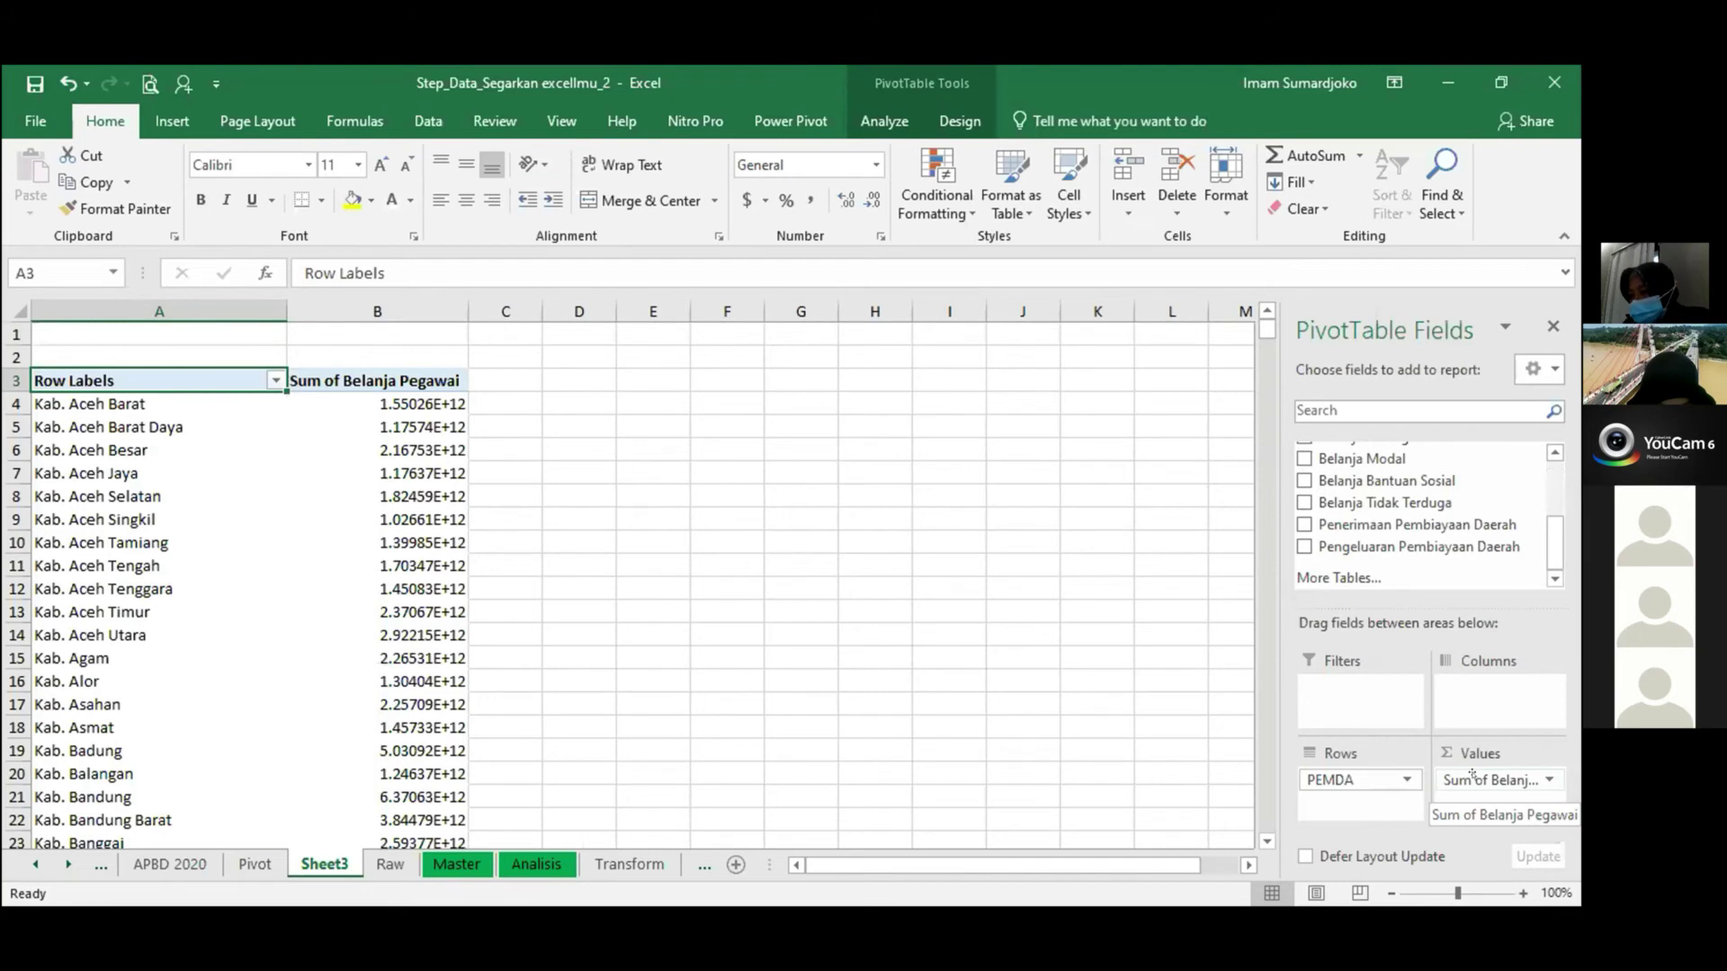
Try to set the Belanja Pegawai value field's number format to Accounting with no symbol and 0 decimal places.
click(1542, 777)
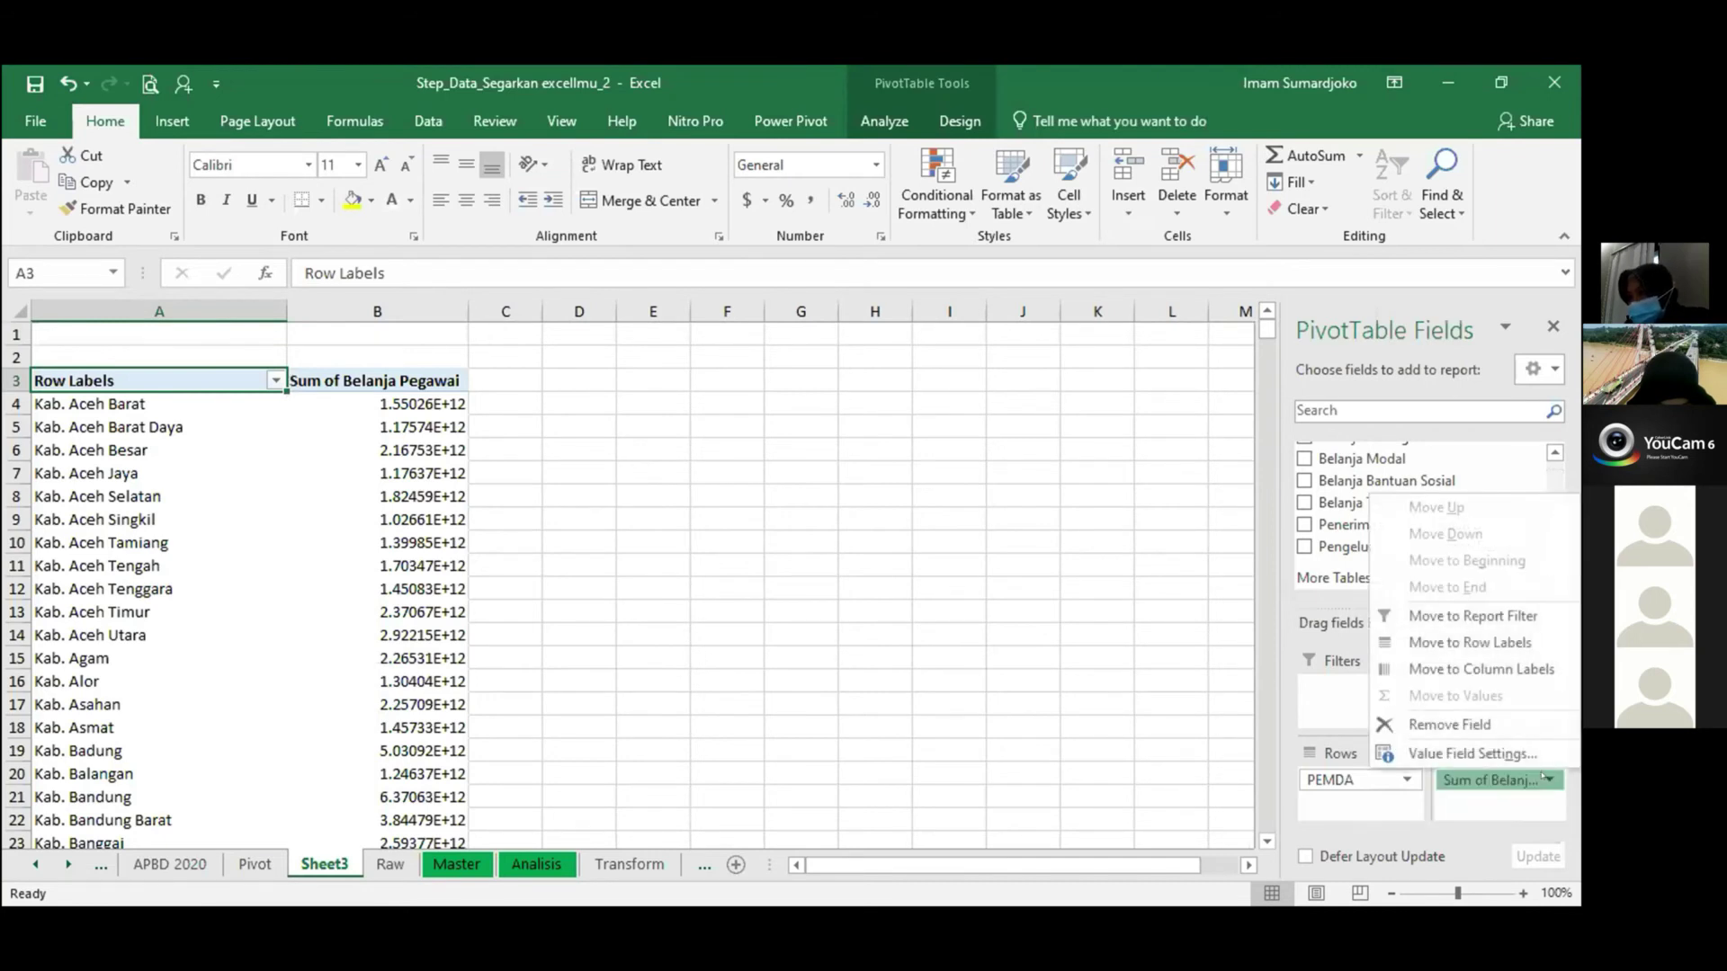
click(1319, 699)
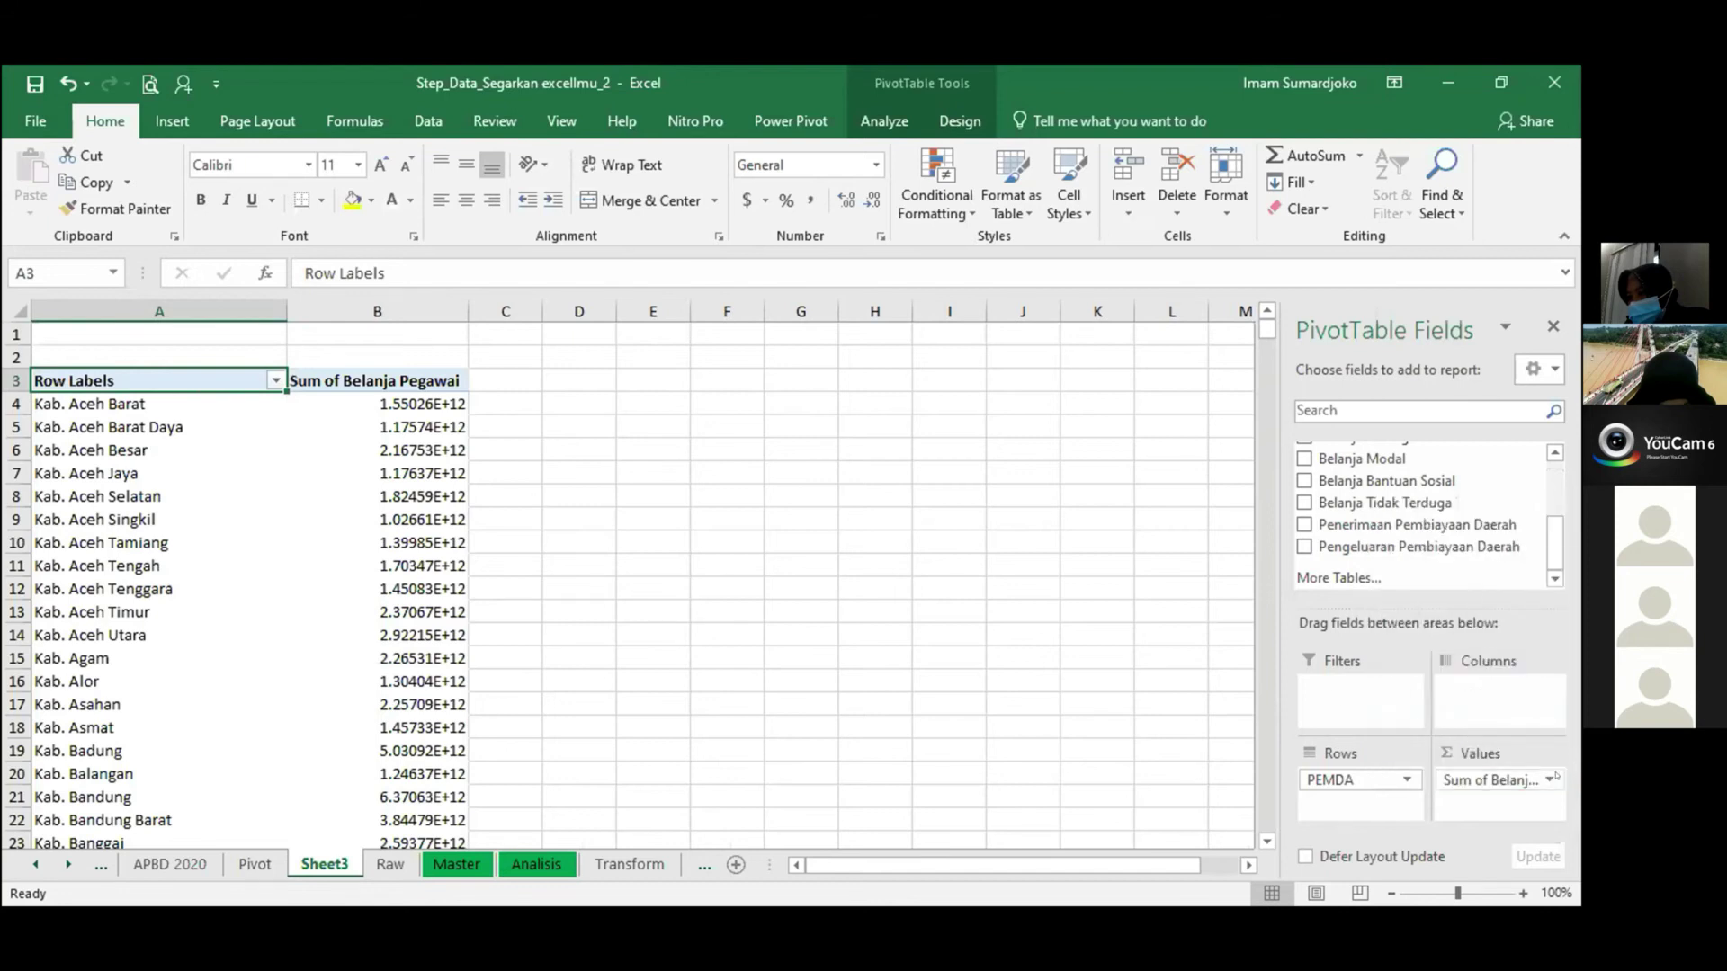
click(1547, 779)
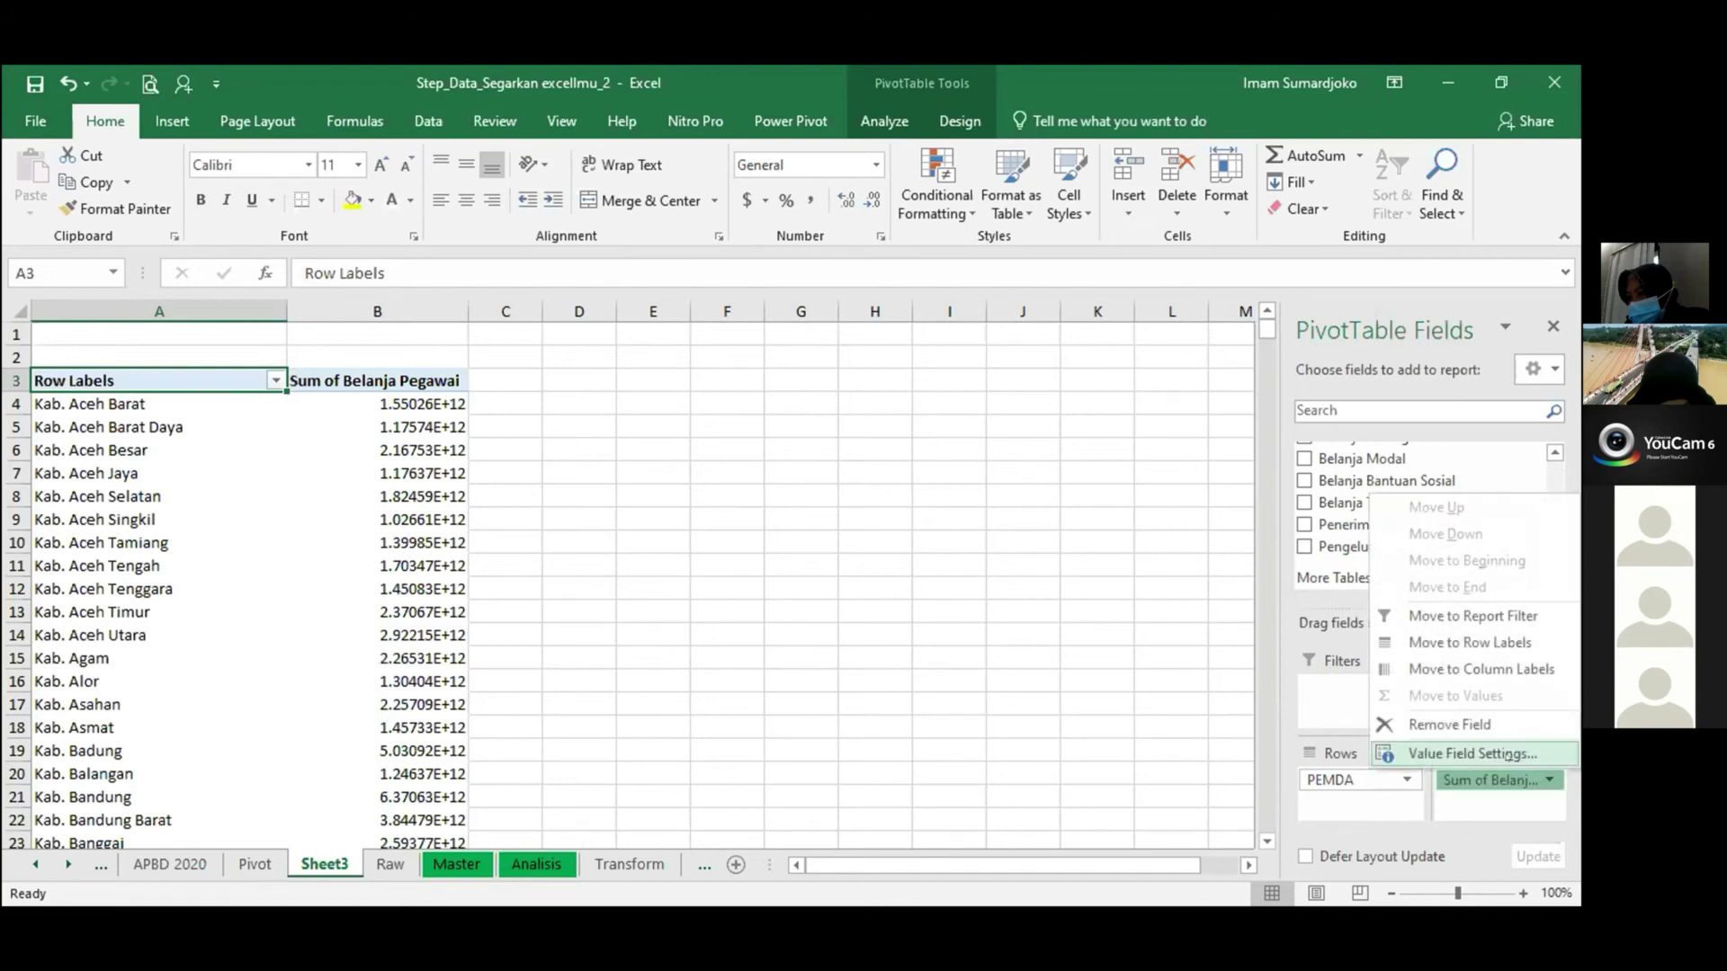
click(1493, 753)
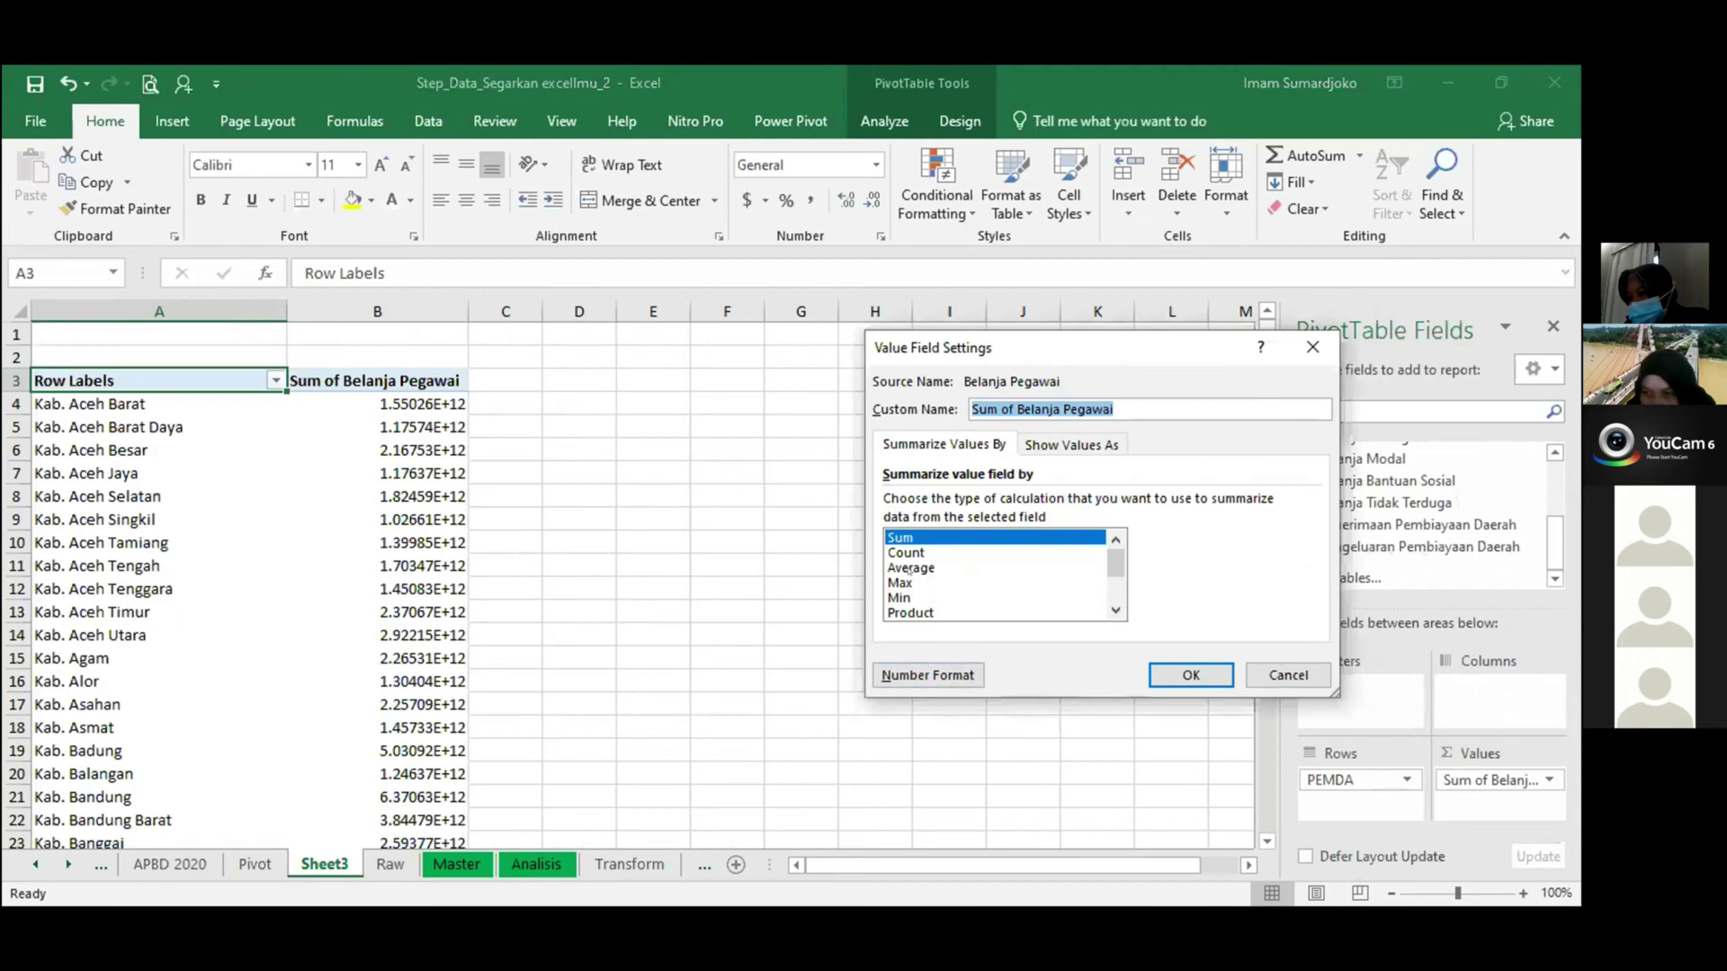
click(927, 675)
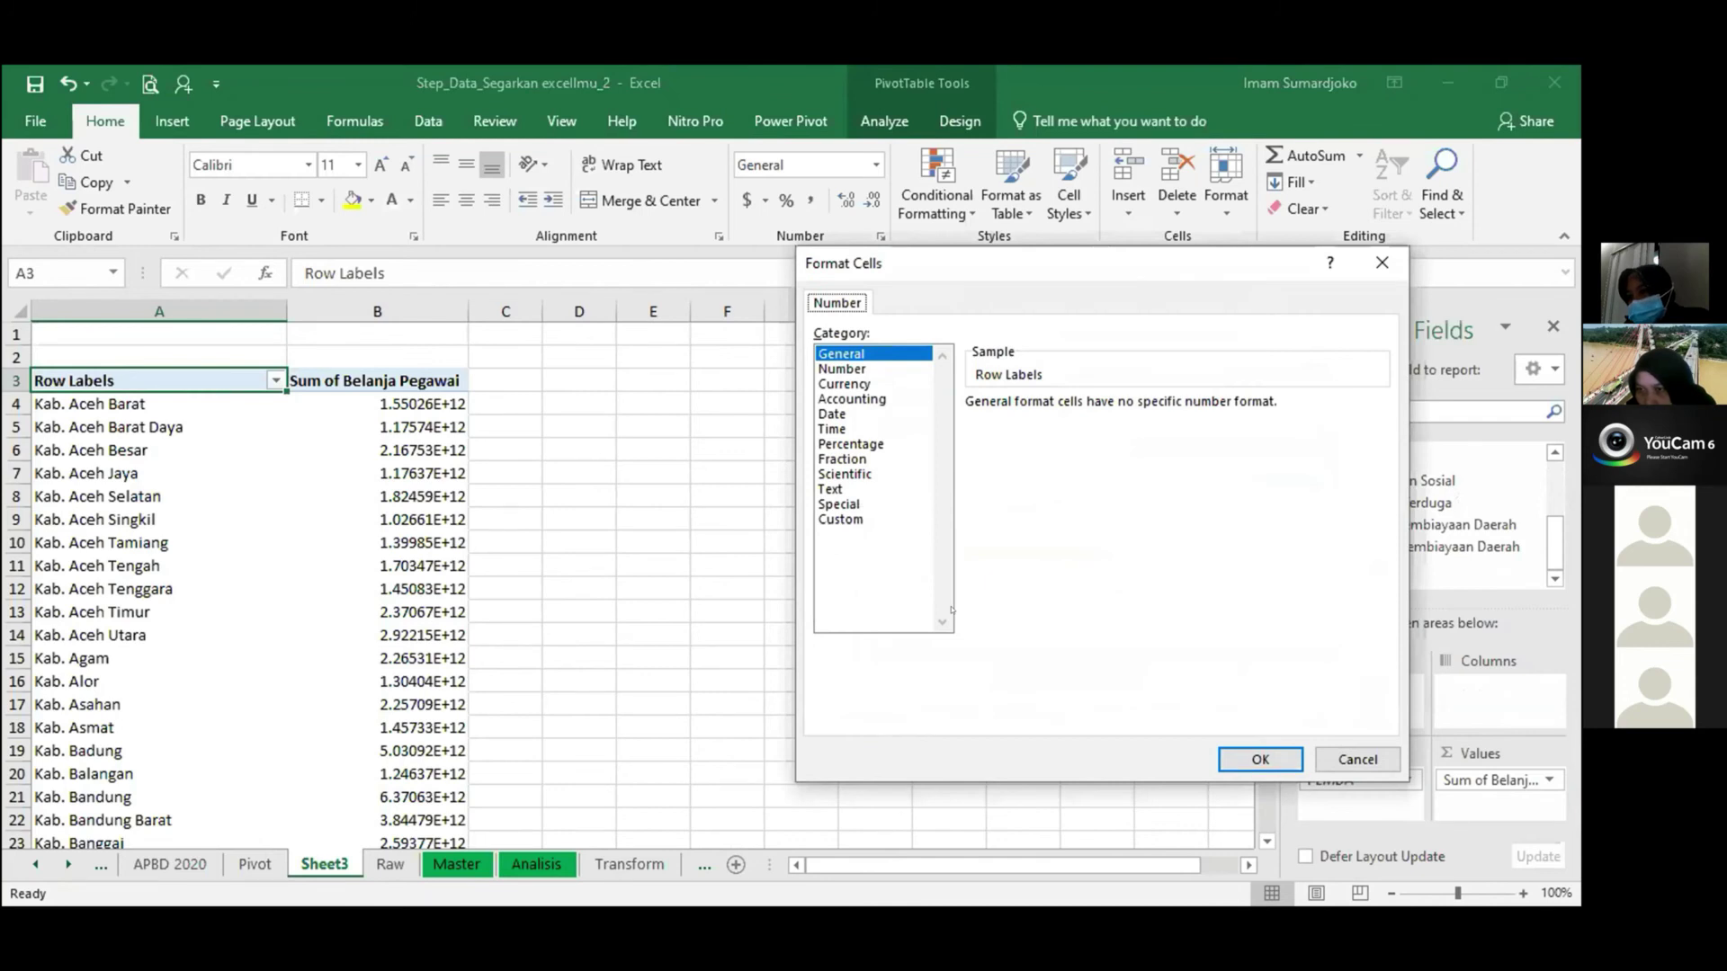
click(852, 398)
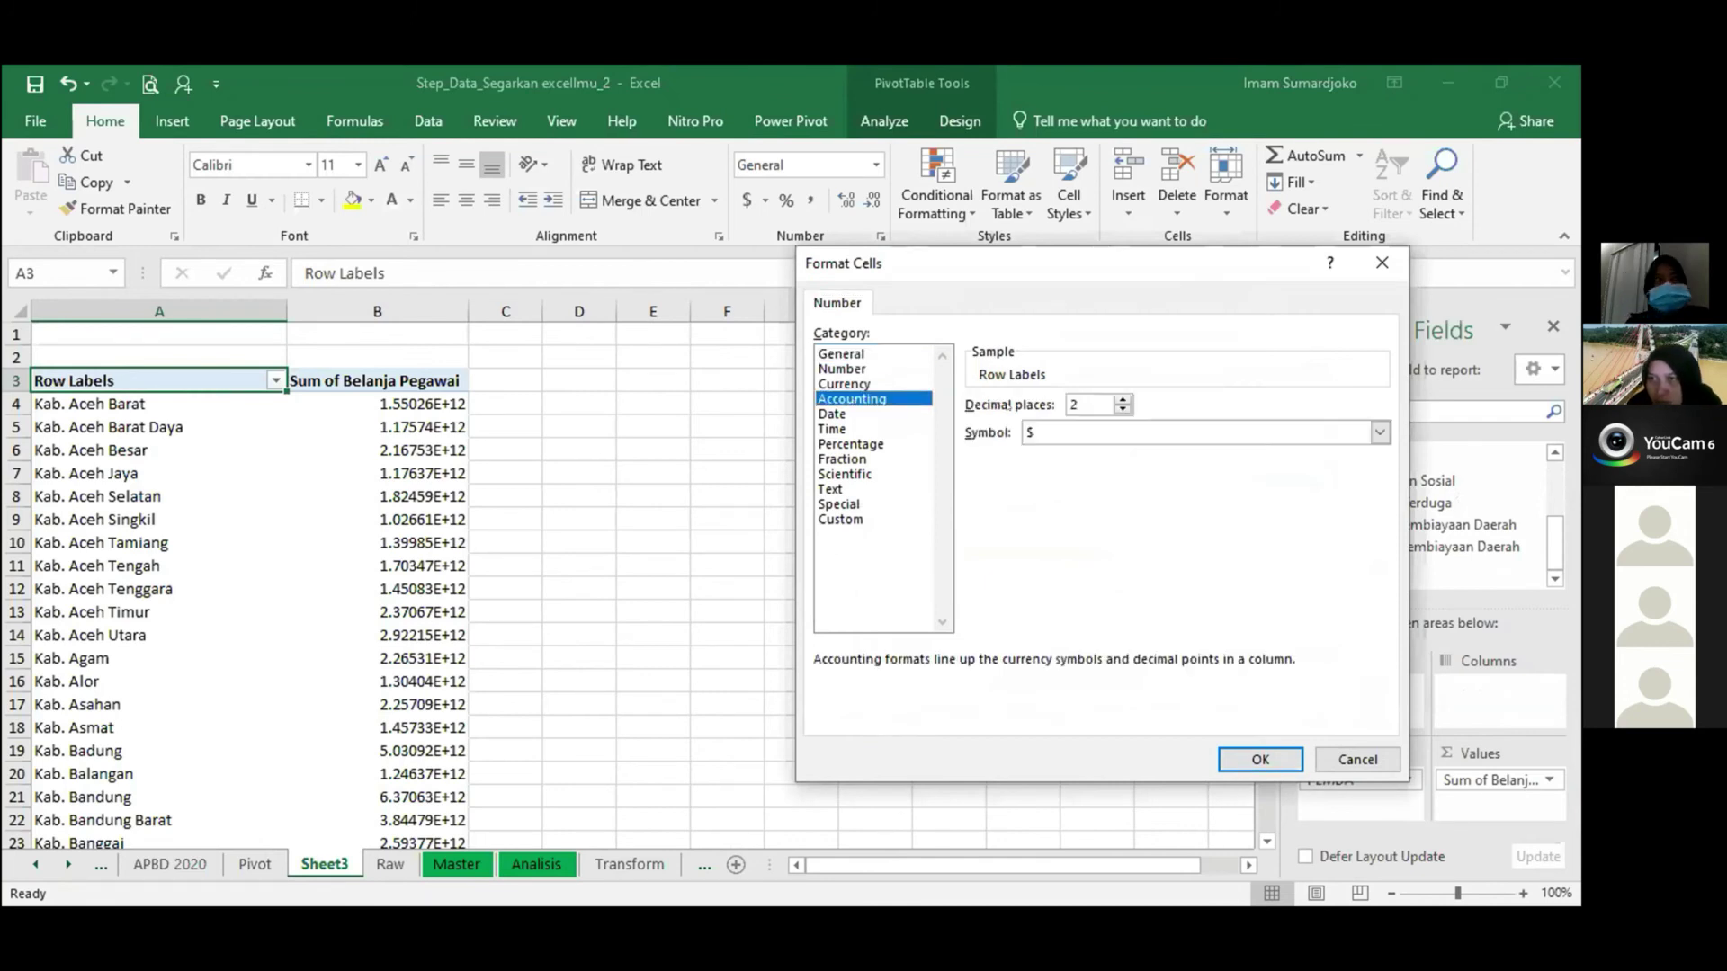
click(1039, 435)
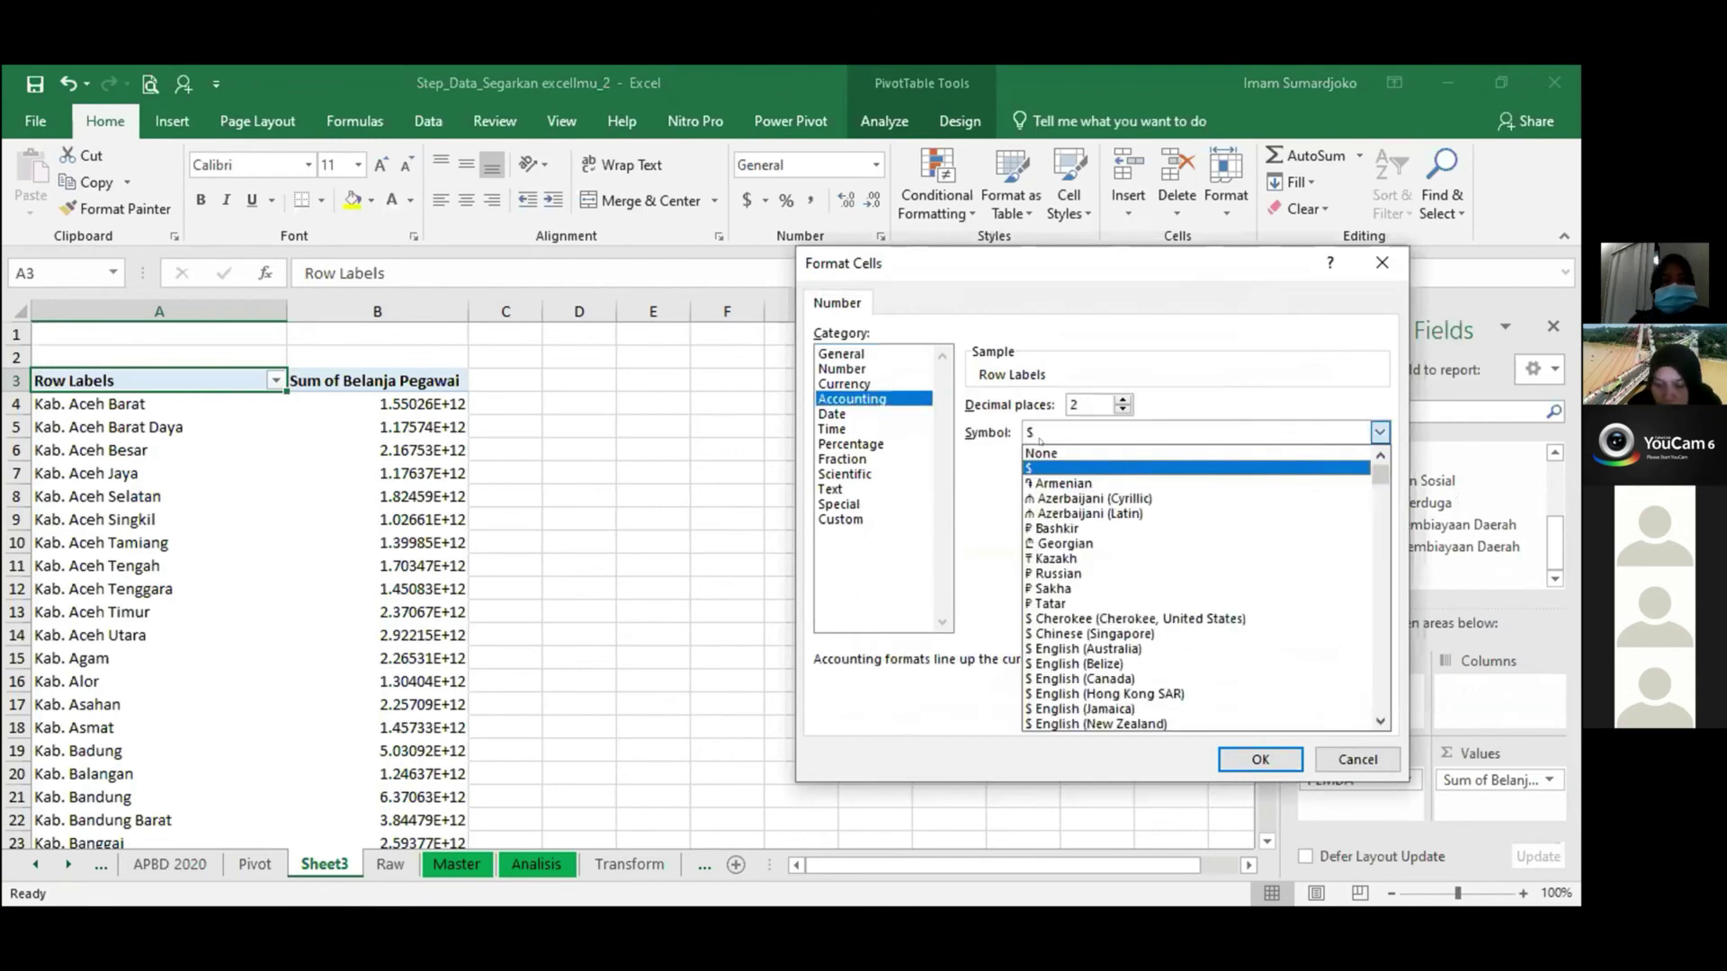
click(1042, 453)
double_click(1122, 410)
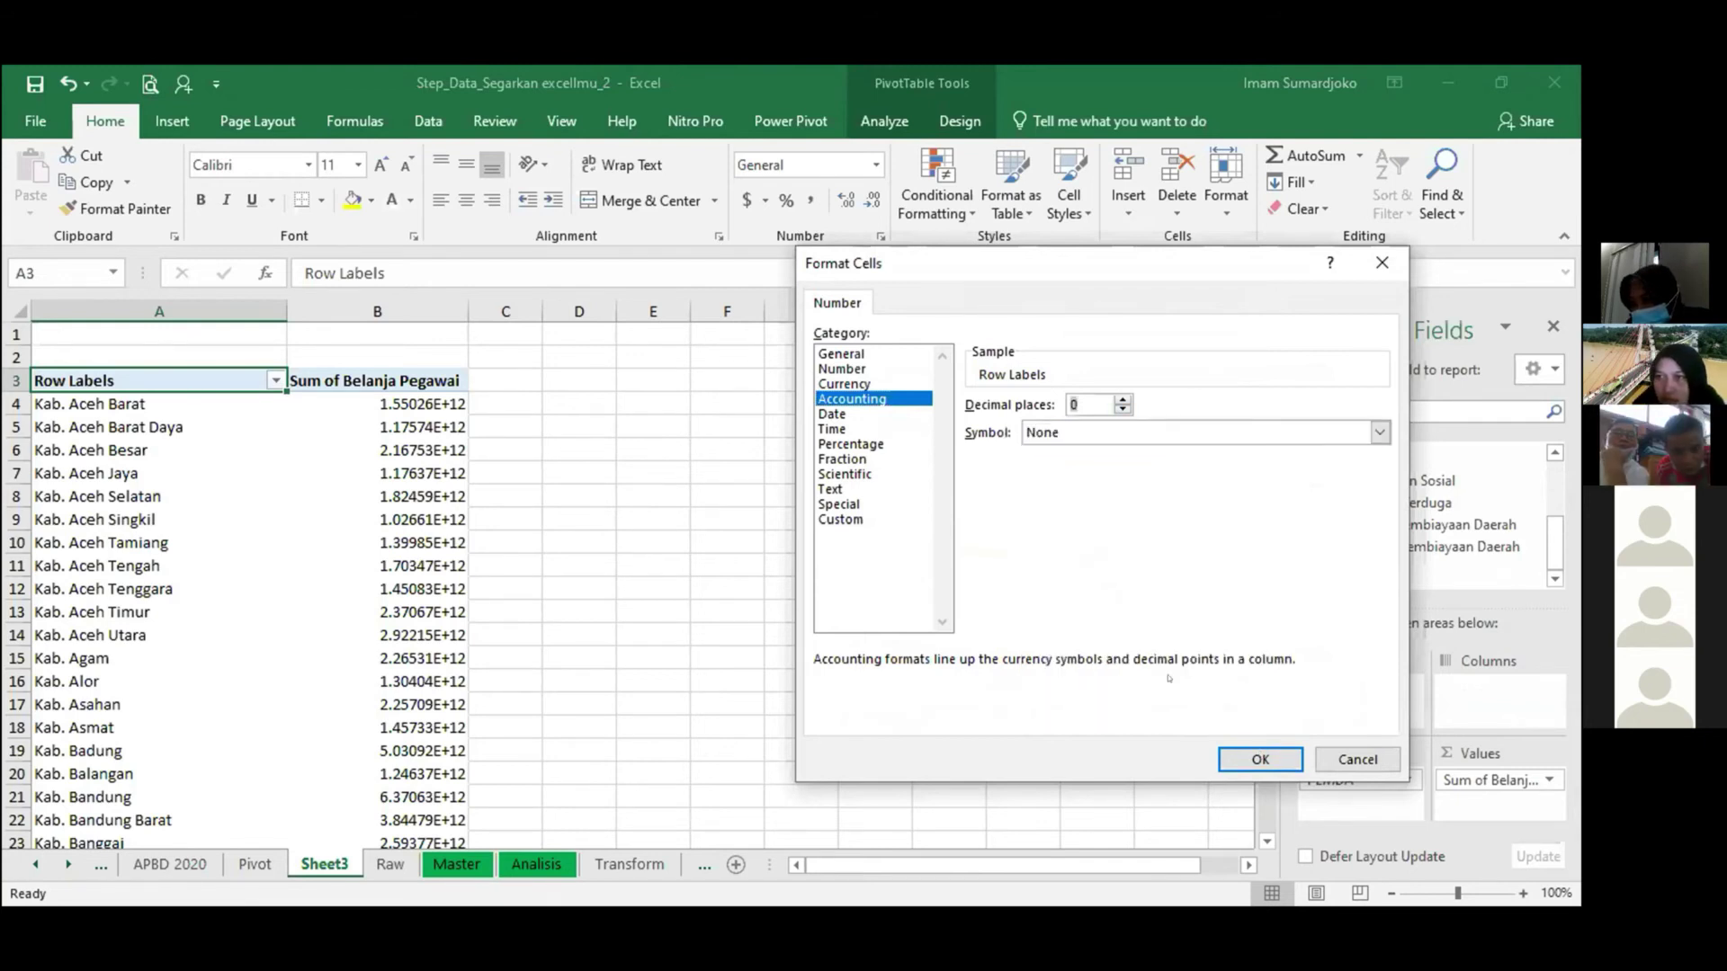
key(Return)
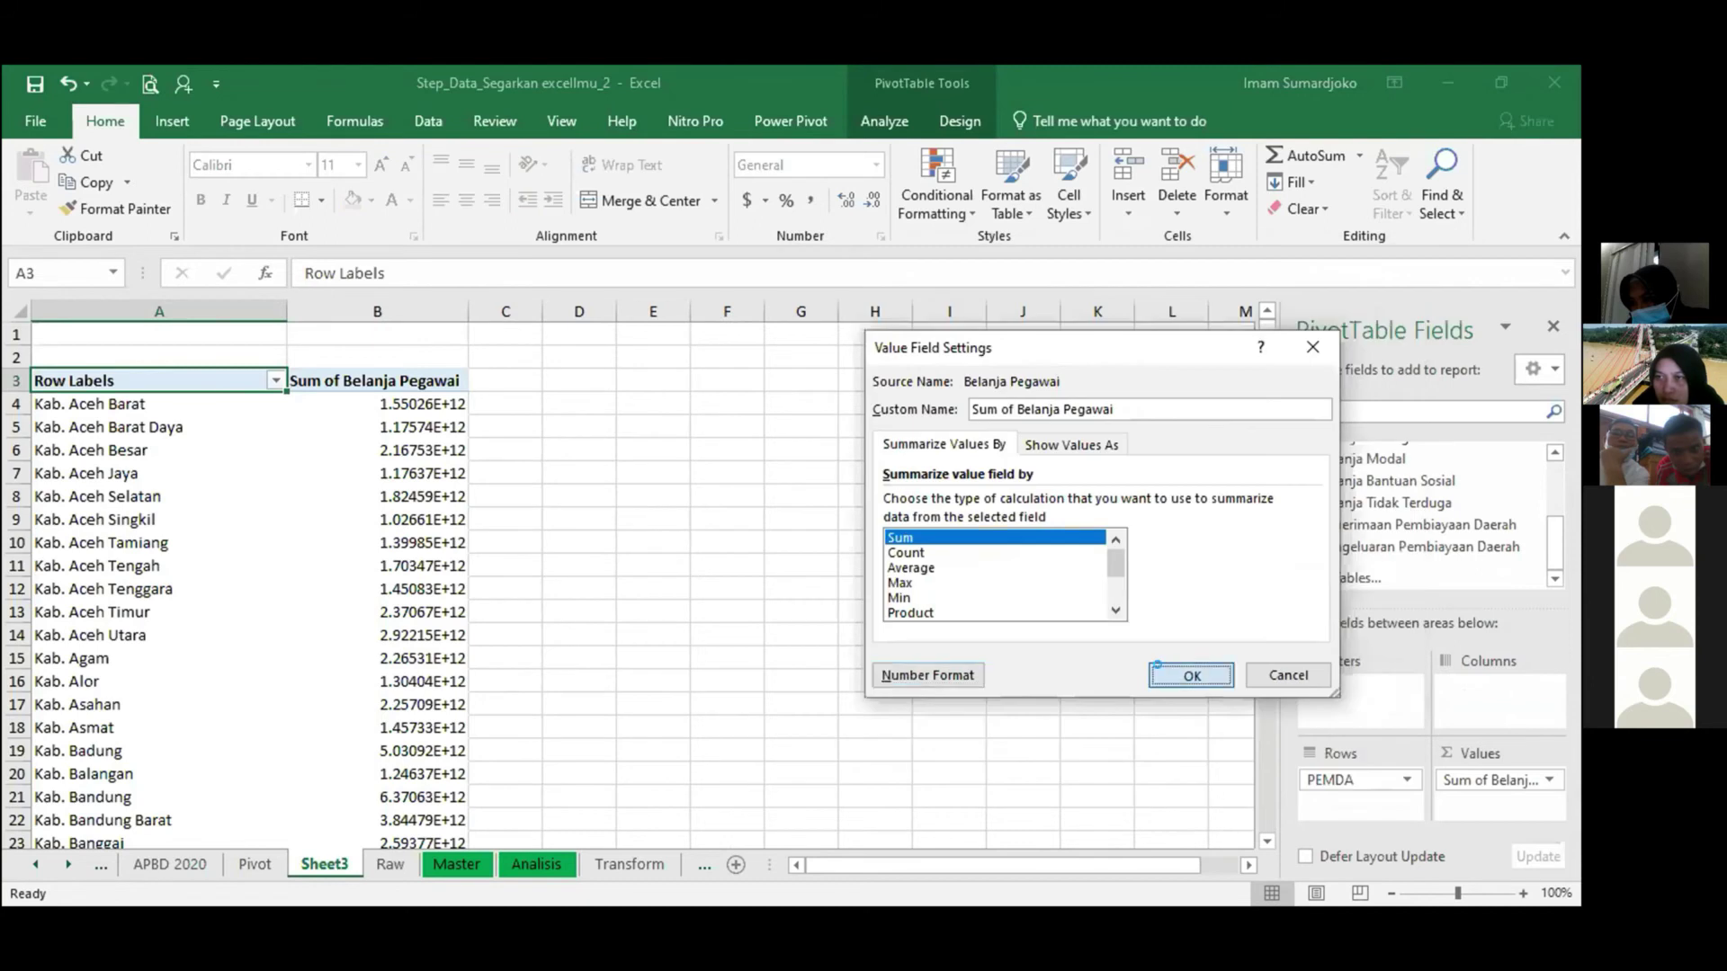
click(1170, 669)
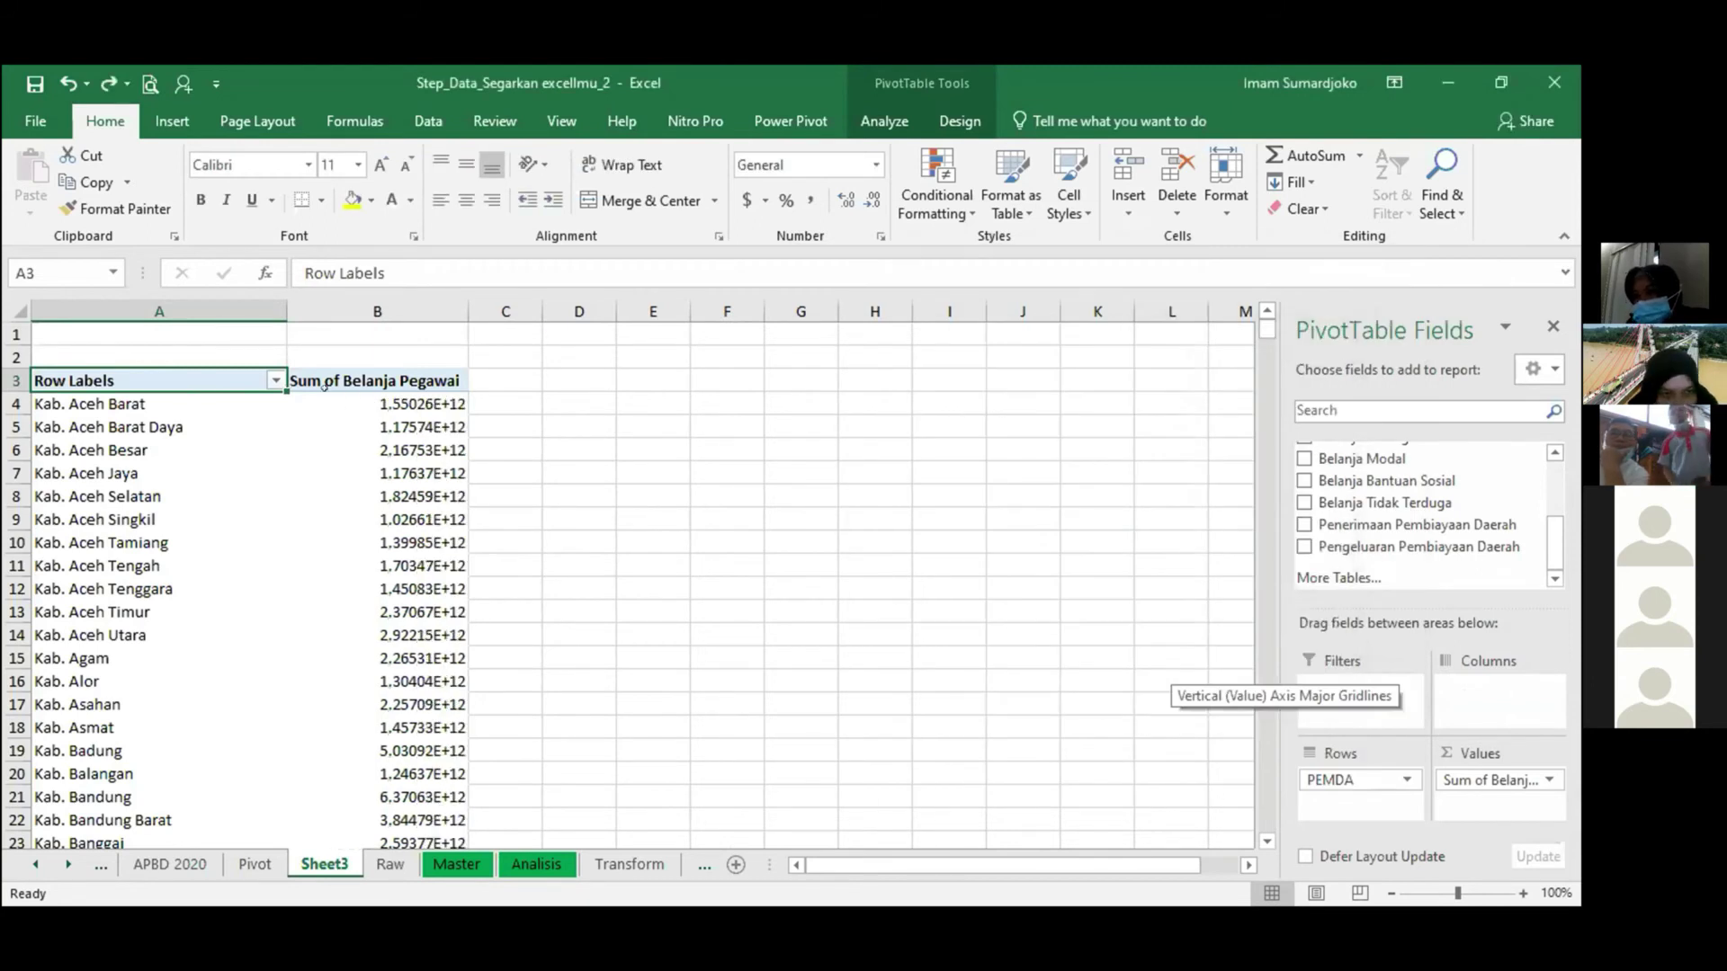
Format the Sum of Belanja Pegawai values from B4 down to the Grand Total with comma style and no decimals.
click(329, 404)
key(ctrl+shift+Down)
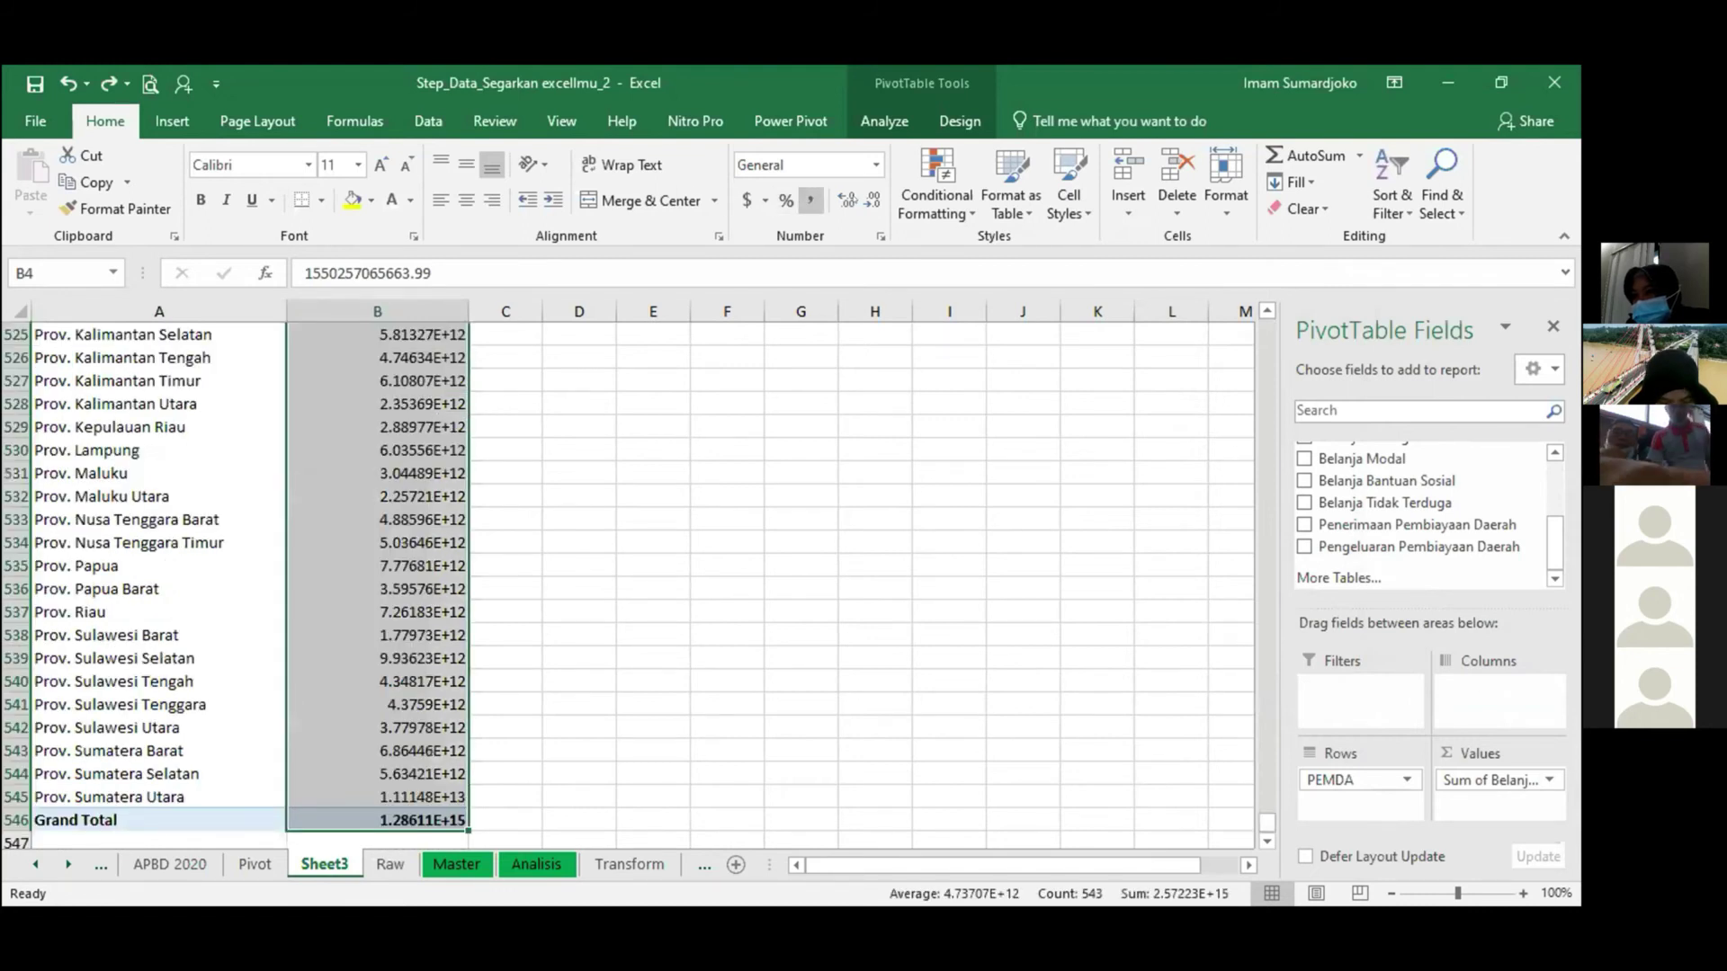
click(807, 199)
click(855, 191)
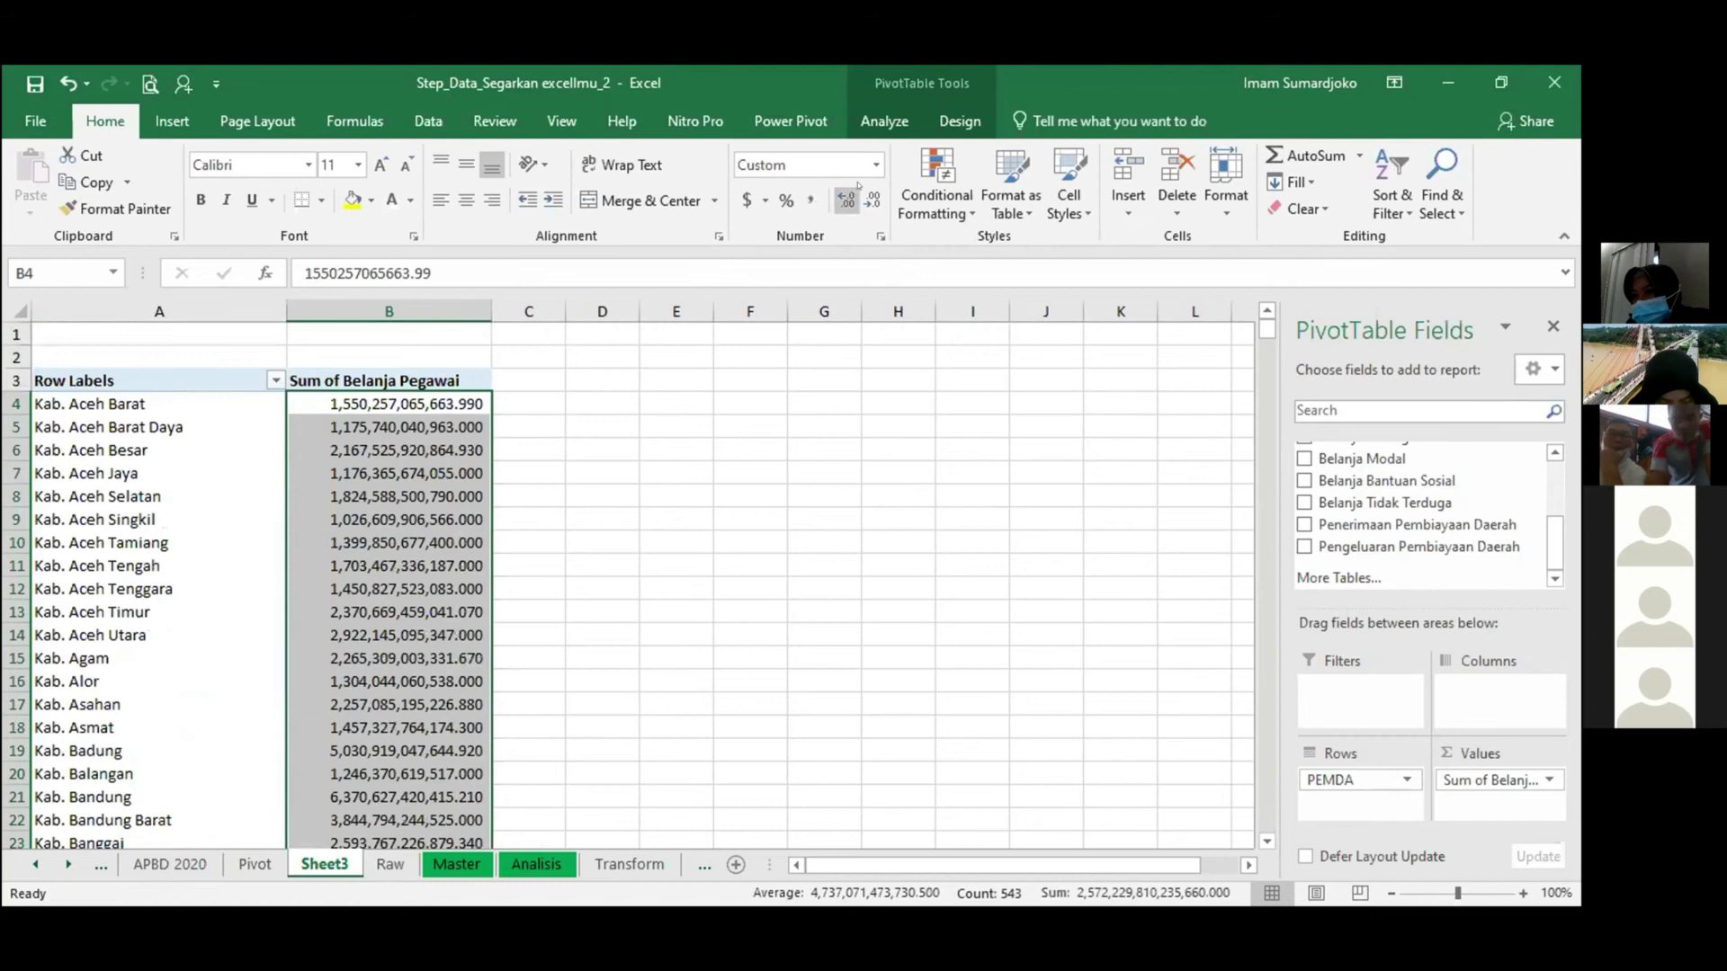
click(872, 199)
click(871, 199)
click(872, 199)
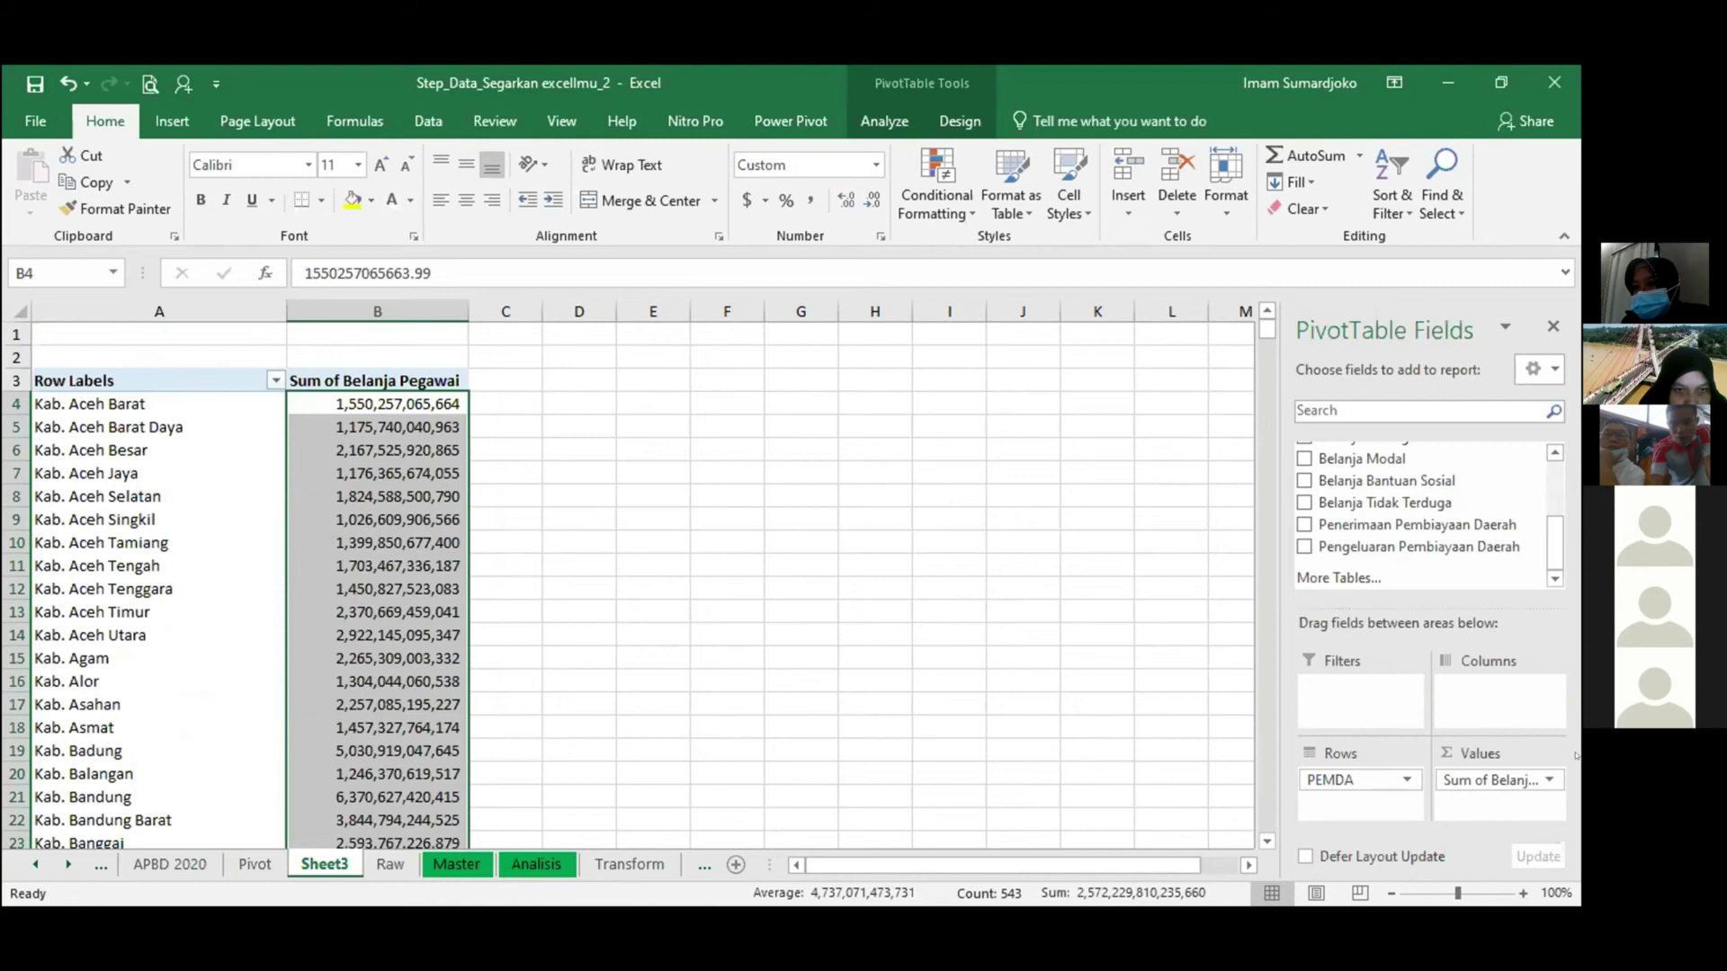
Add Belanja Bantuan Sosial to the PivotTable's values and move PEMDA from the rows to the filters.
click(378, 520)
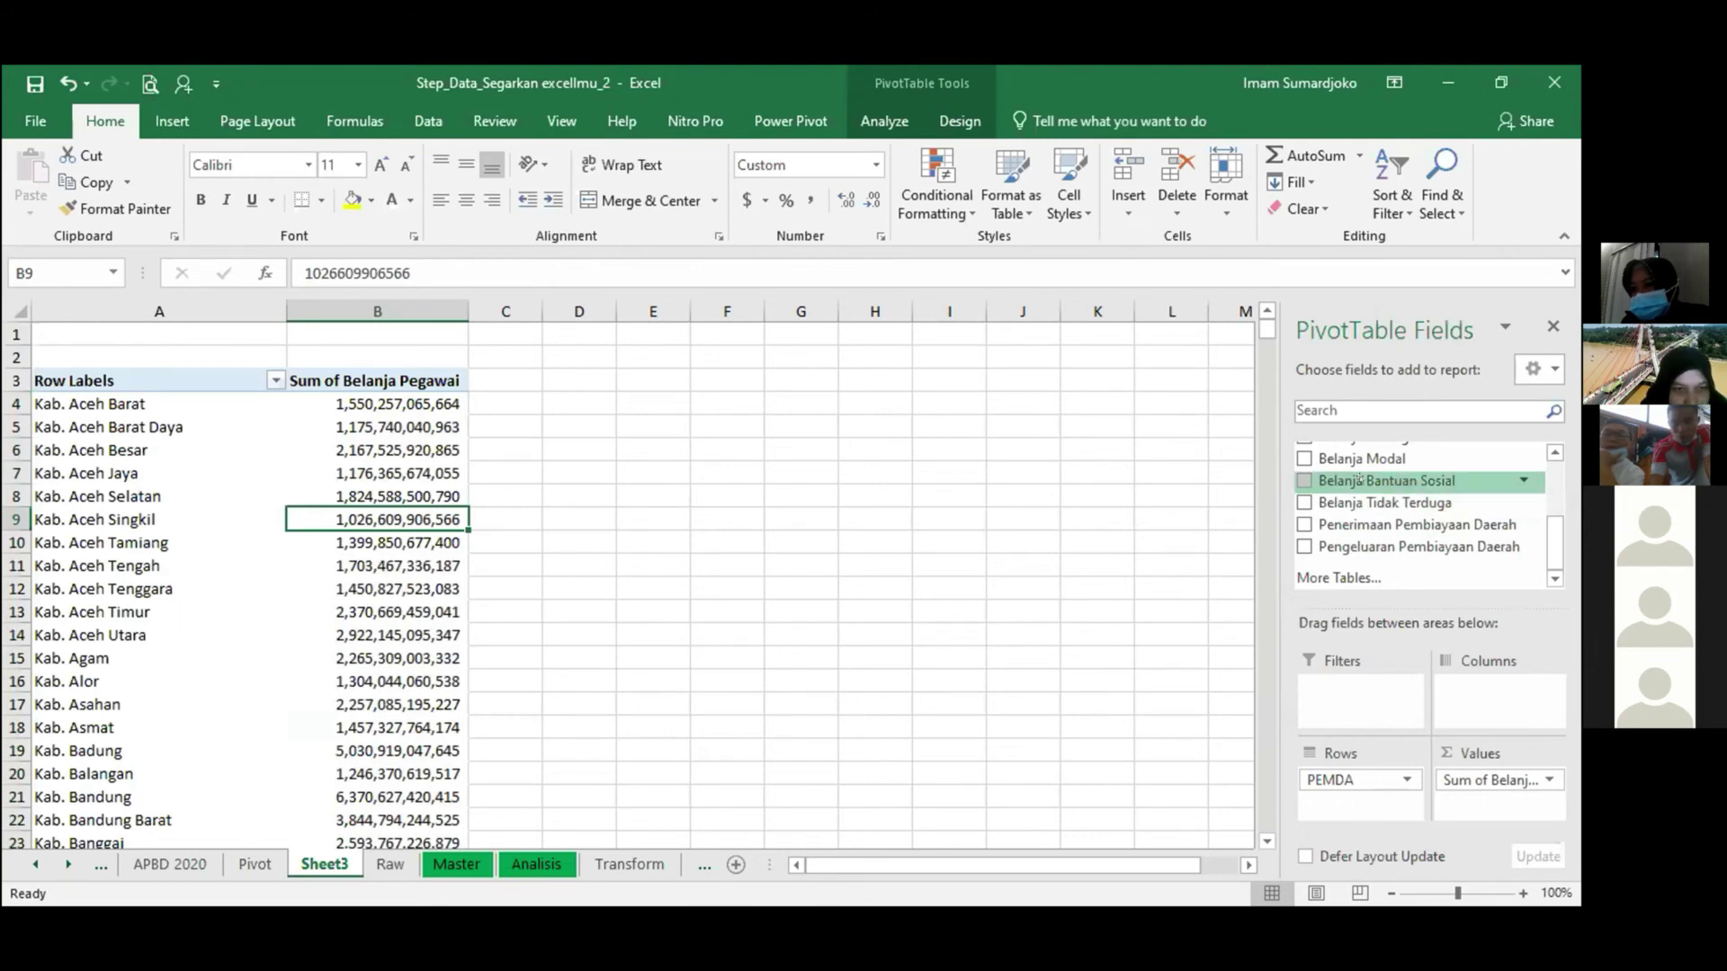
drag(1359, 480, 1504, 795)
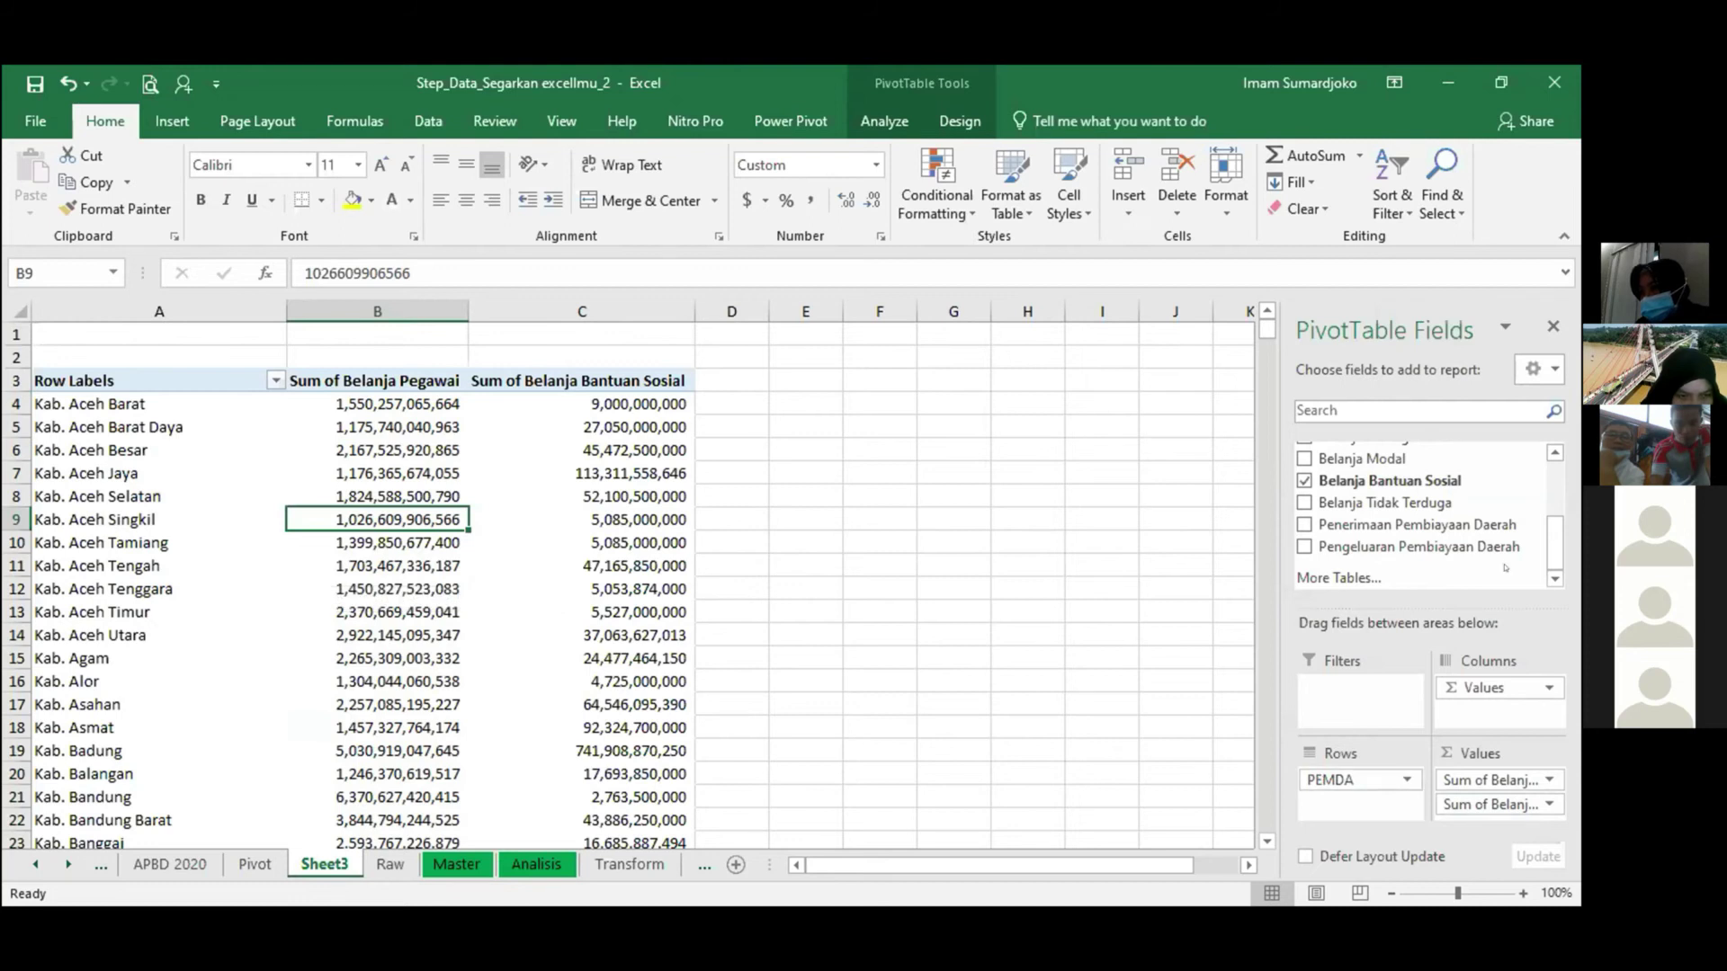
drag(1557, 522, 1557, 461)
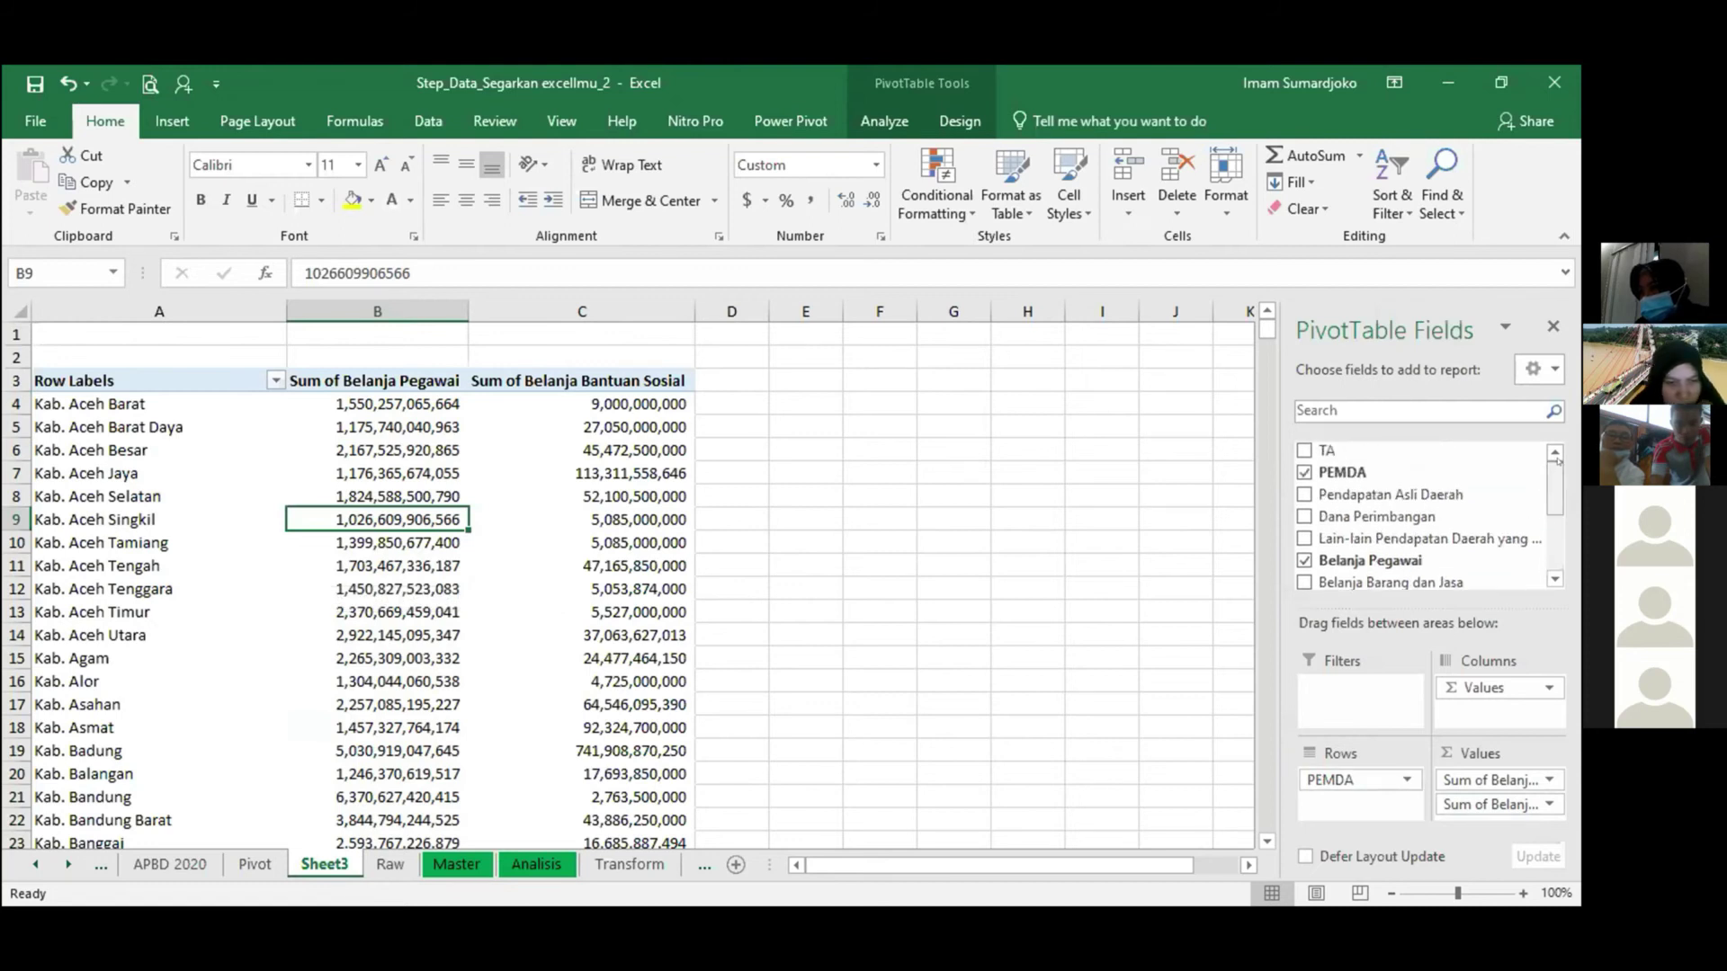
click(1321, 776)
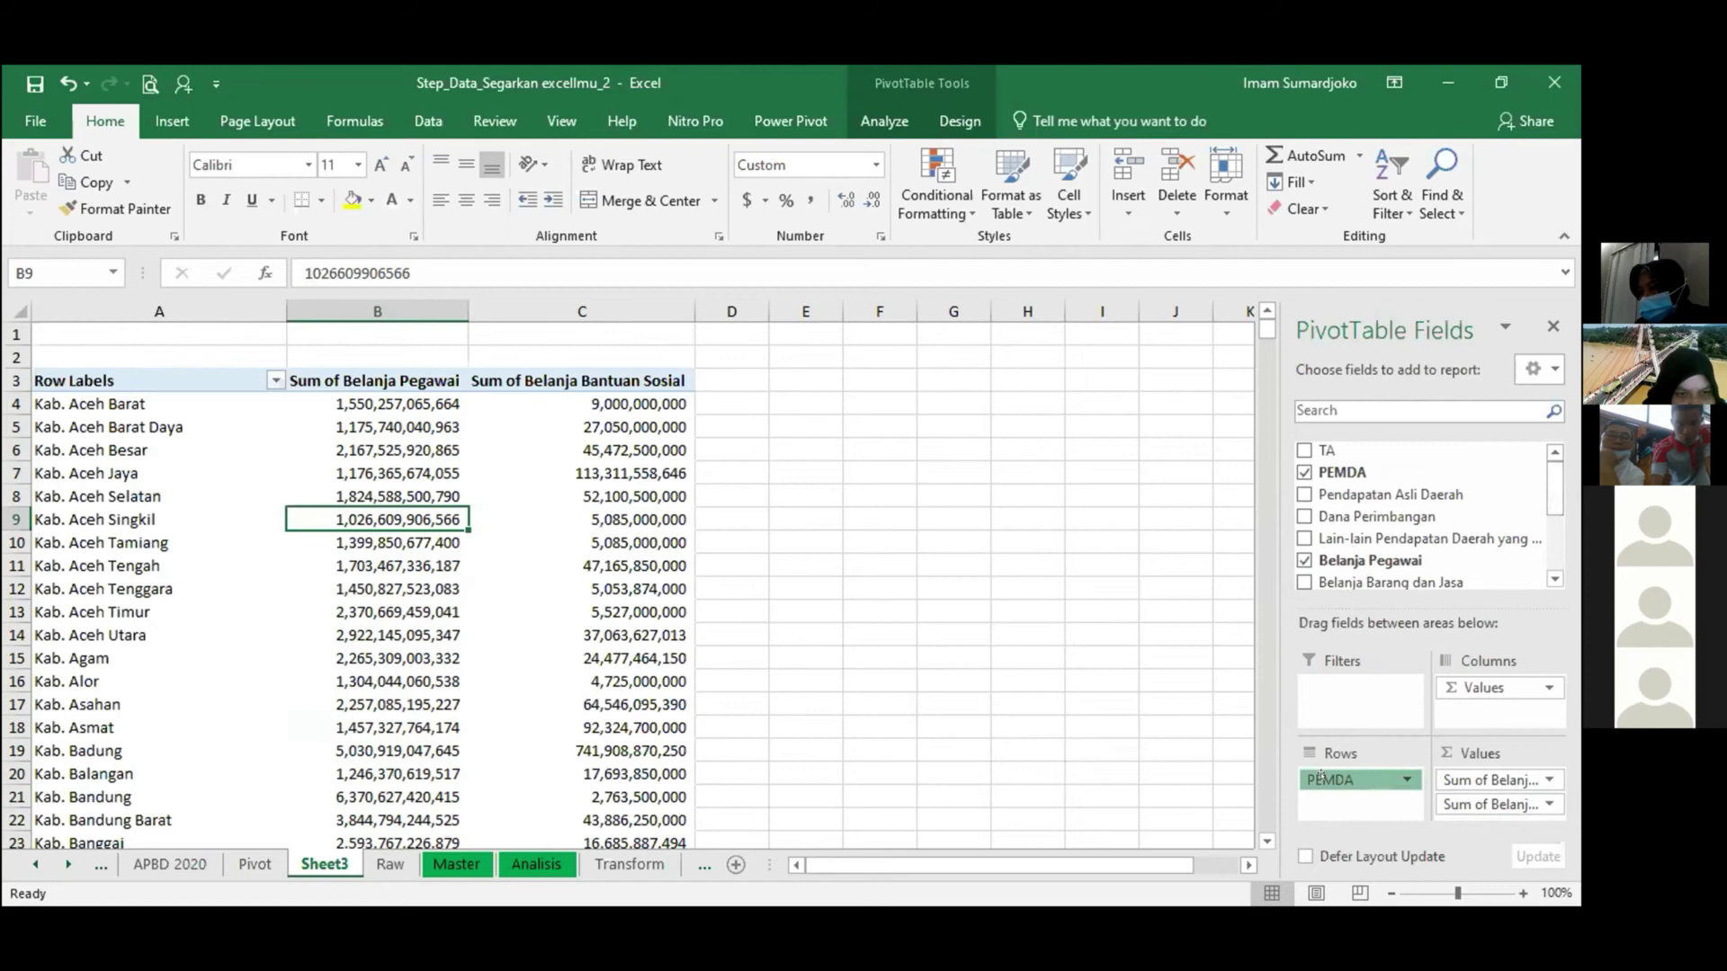
drag(1322, 776, 1326, 667)
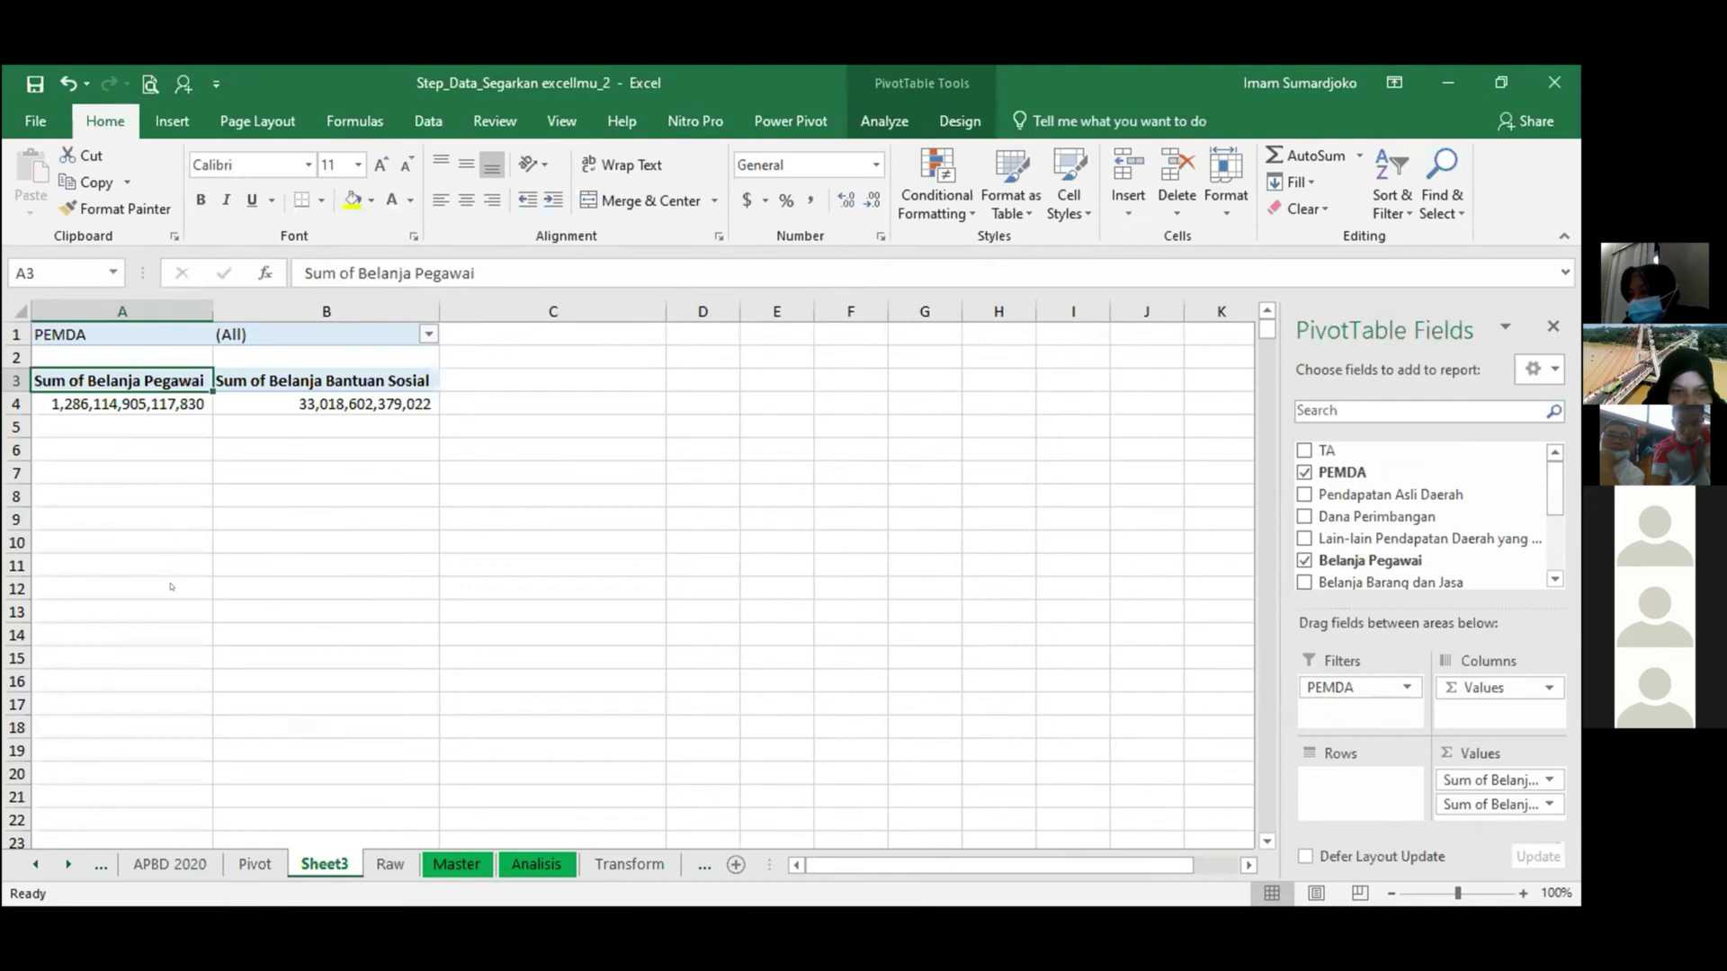
Filter the PivotTable's PEMDA field to show only Kab. Aceh Barat.
click(428, 333)
click(189, 386)
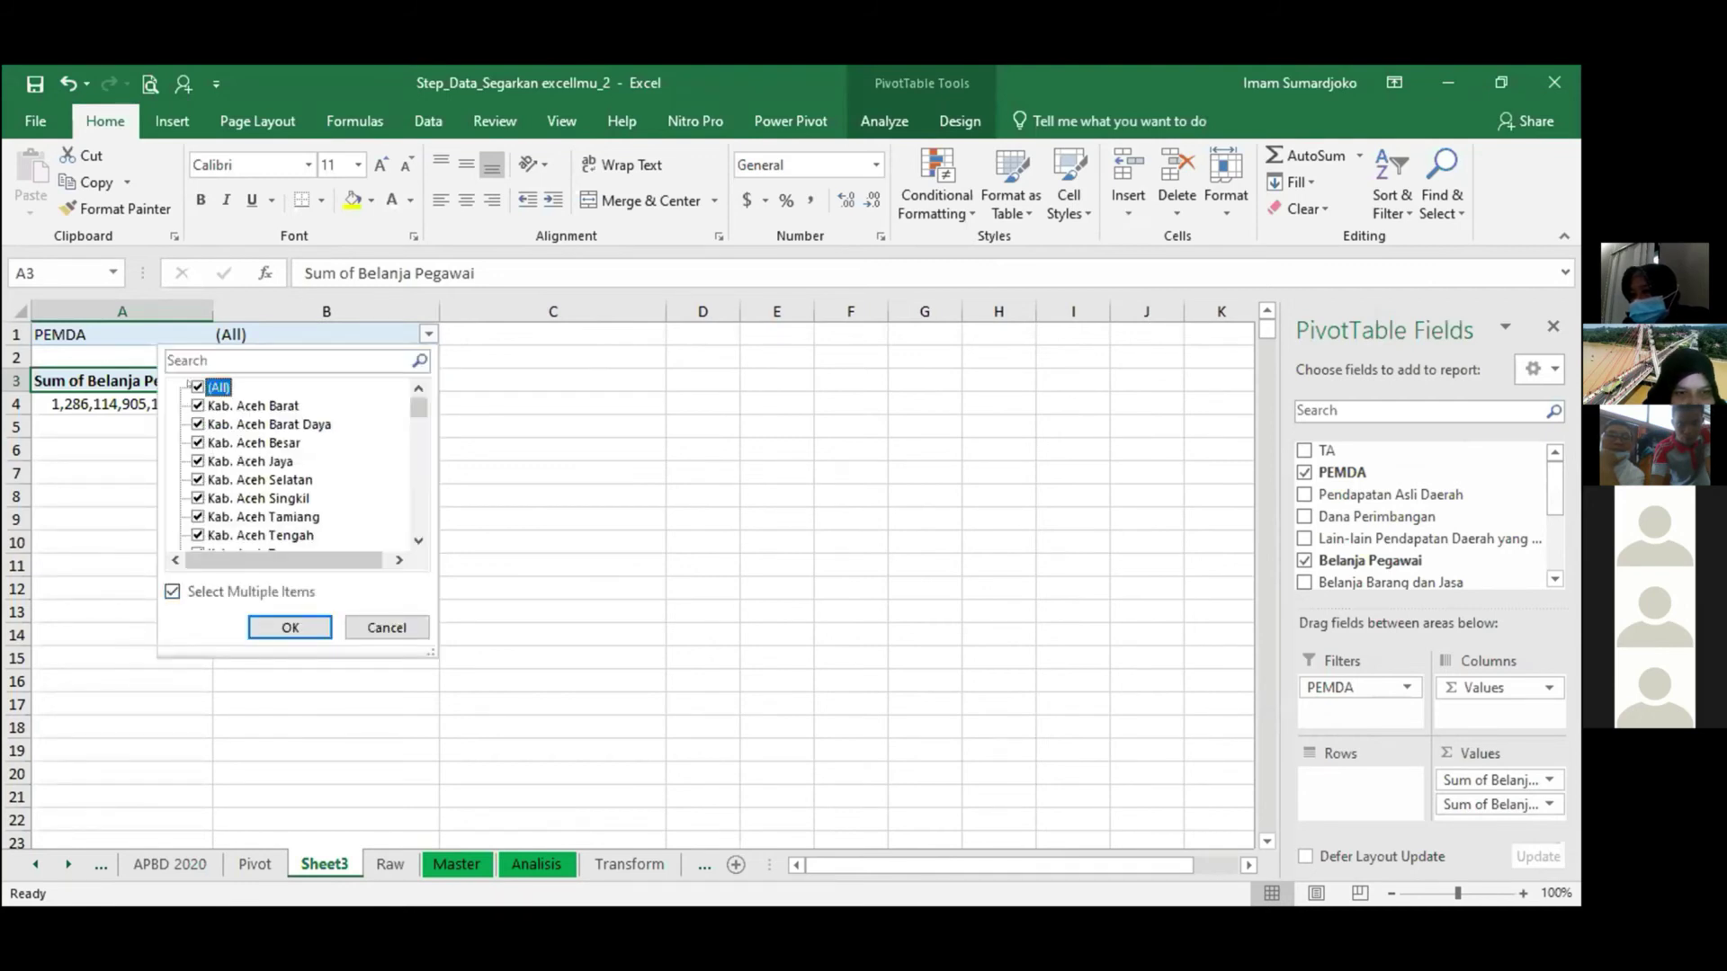
click(198, 387)
click(198, 406)
key(Return)
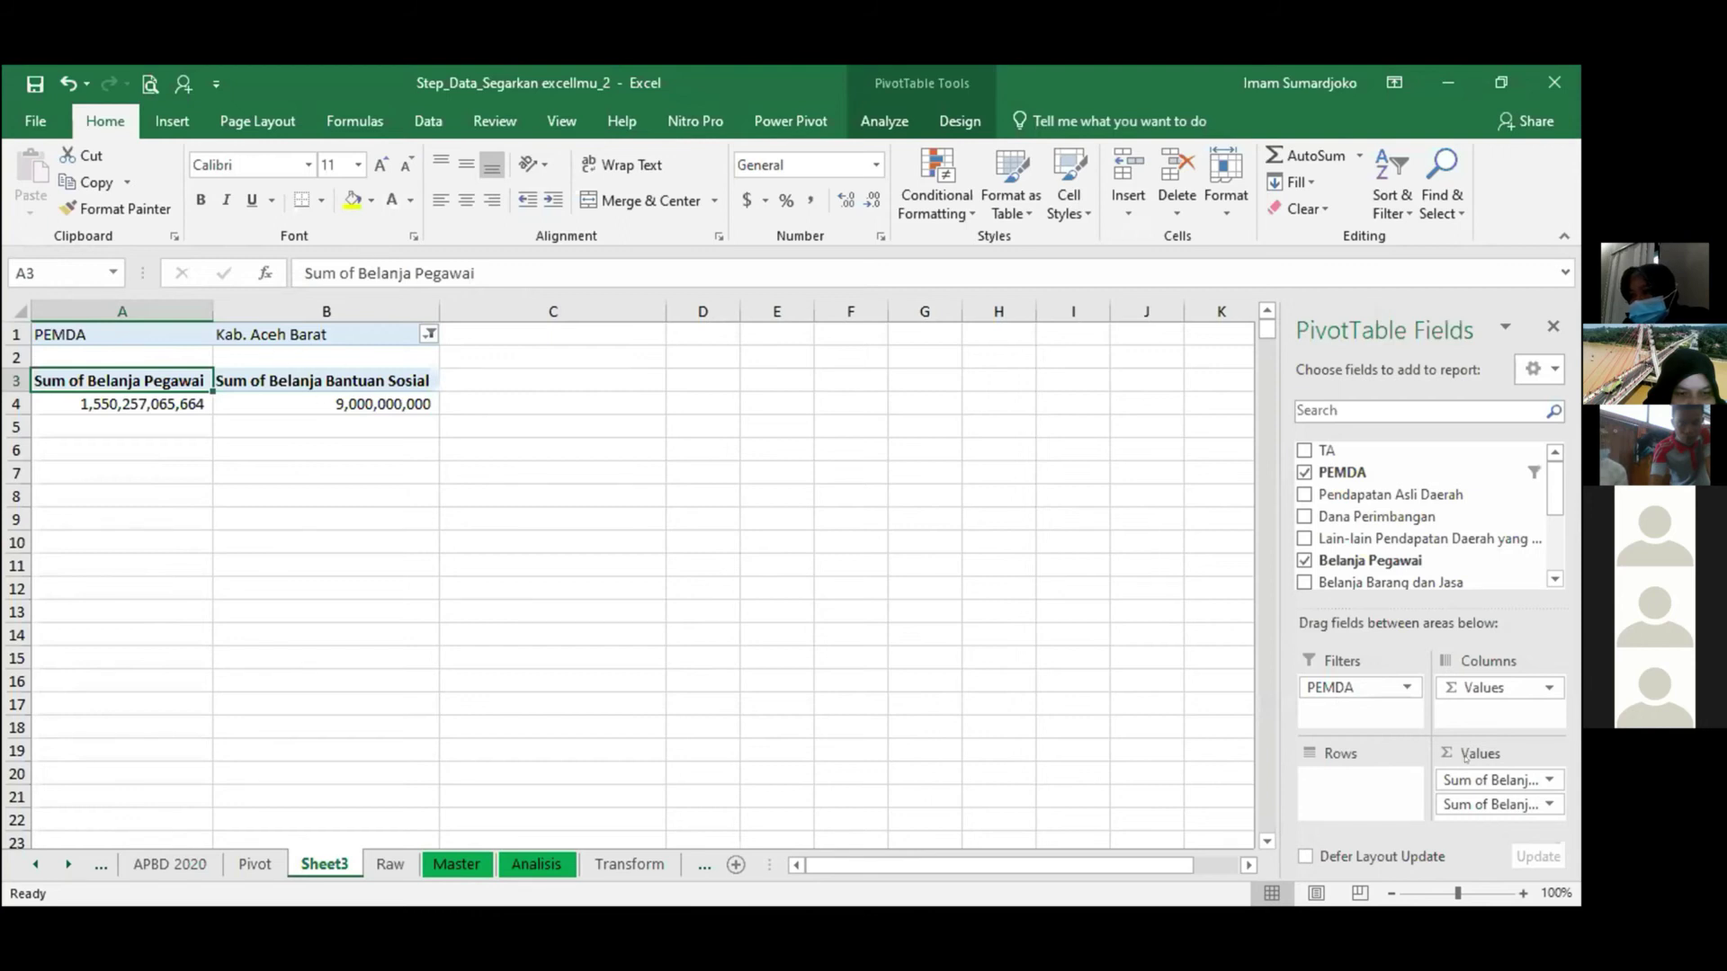
Move Belanja Pegawai and Belanja Bantuan Sosial from the PivotTable's values to its rows, then return both to the values.
drag(1451, 779, 1331, 779)
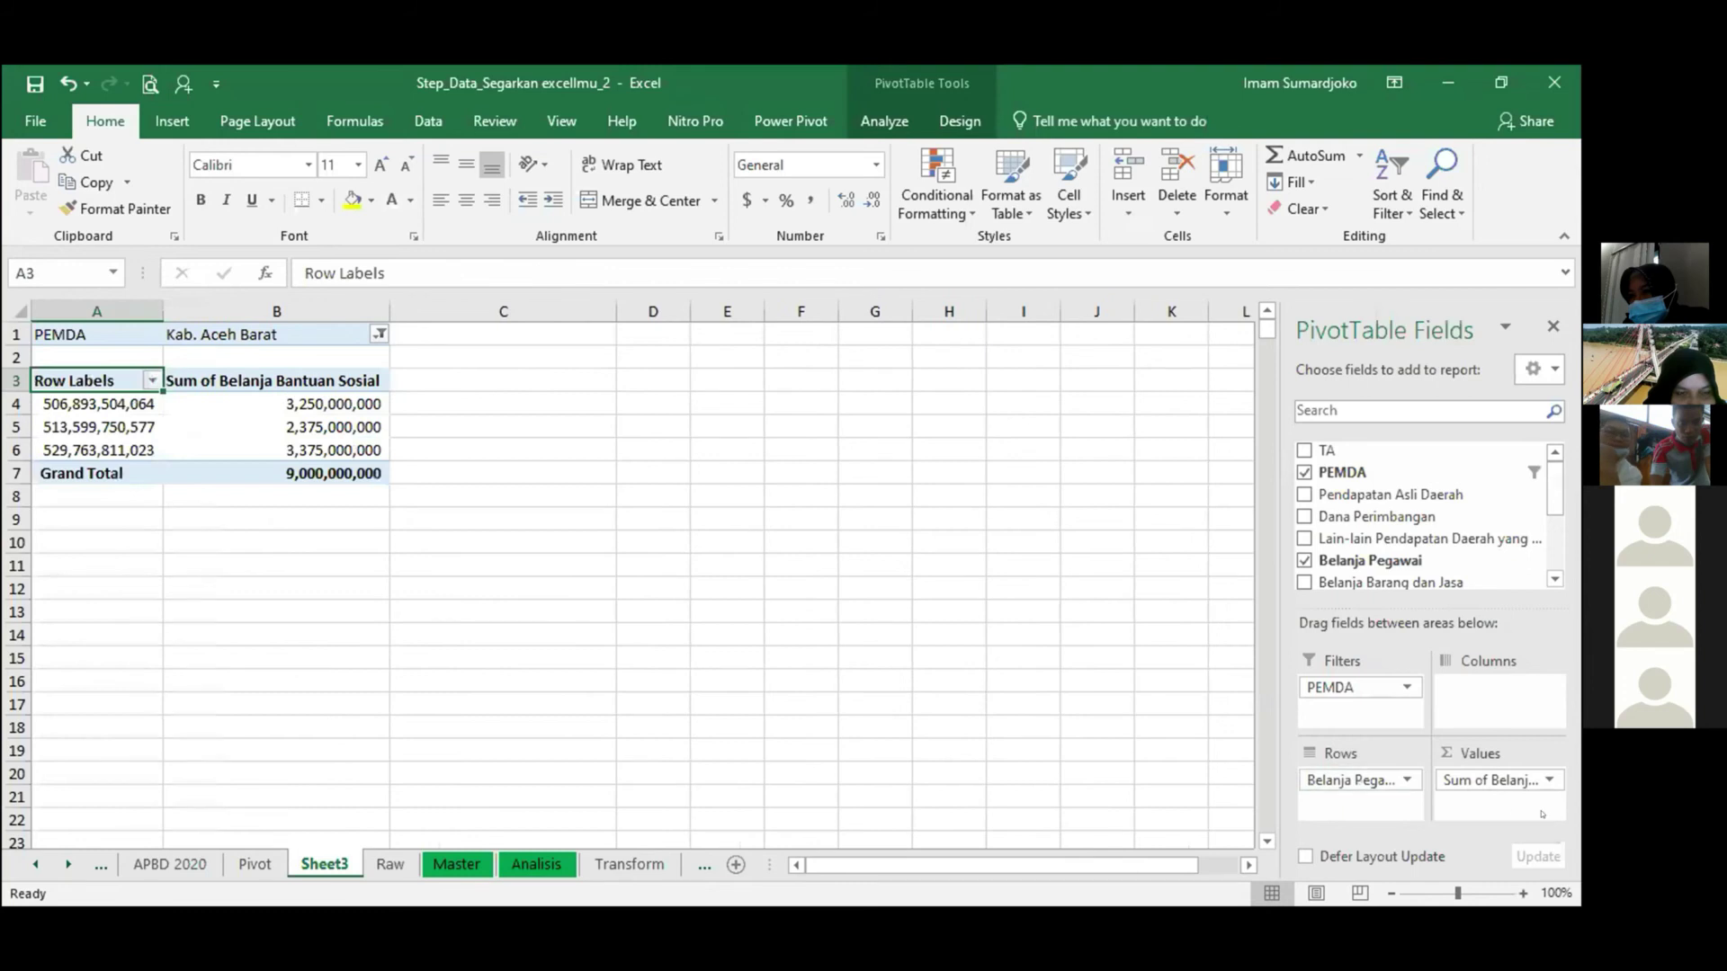
drag(1493, 779, 1323, 797)
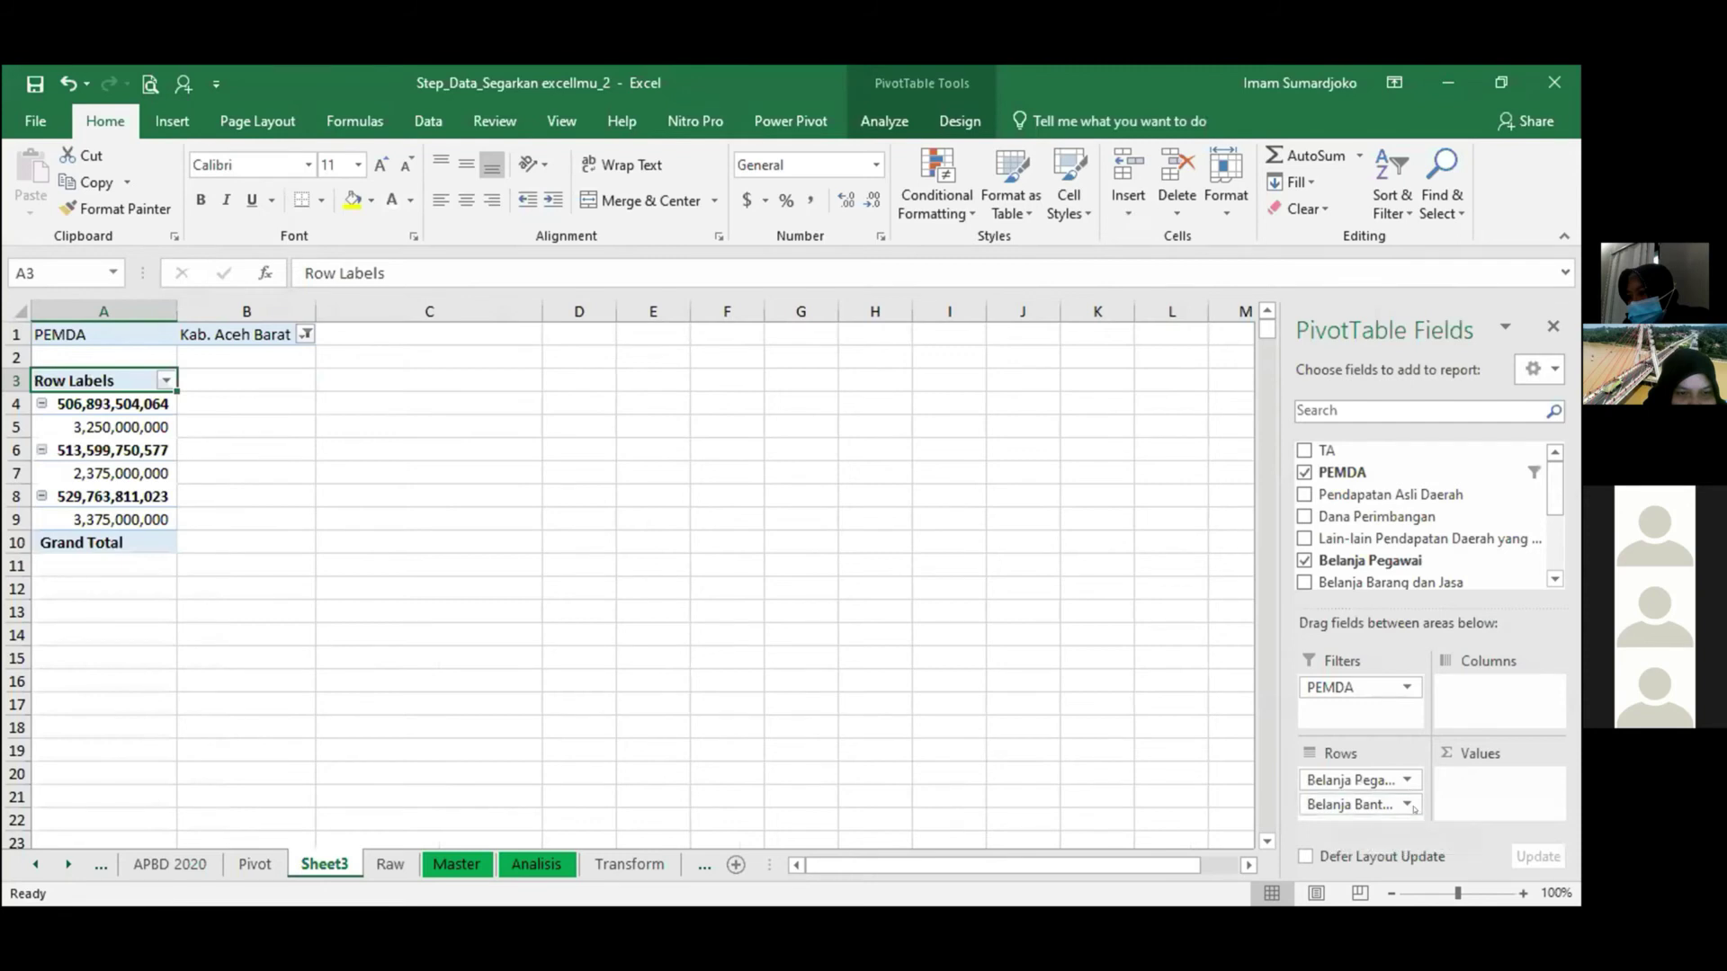
drag(1341, 779, 1461, 803)
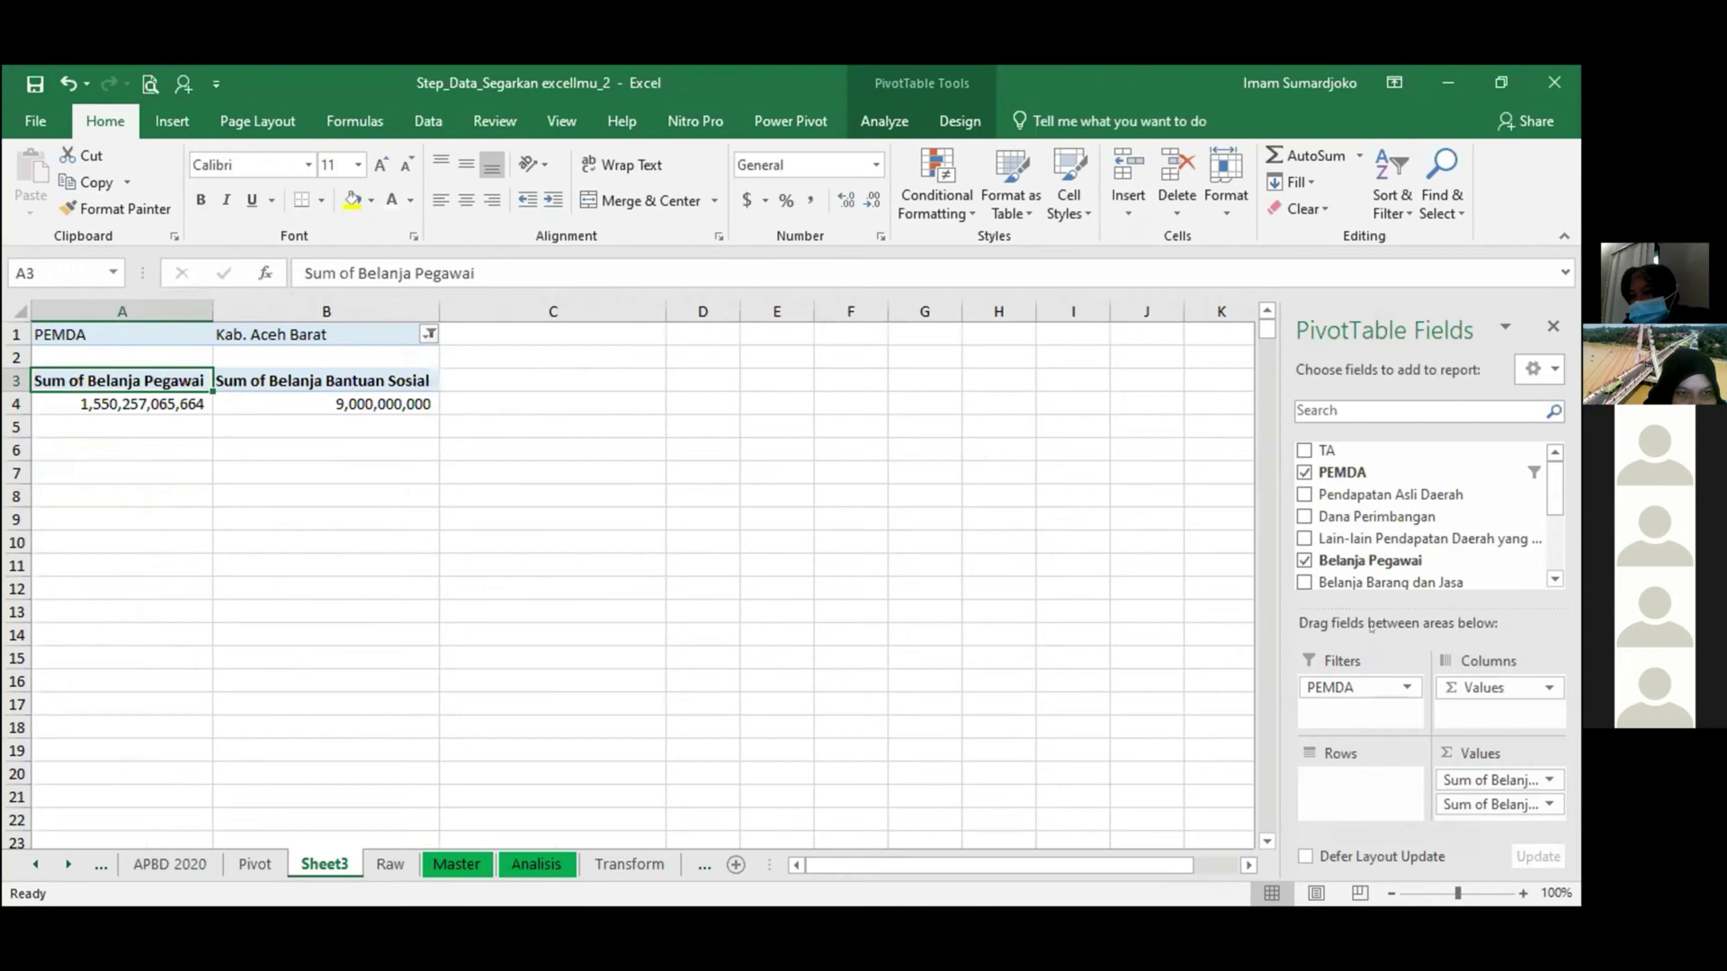
Add TA to the PivotTable's filters below PEMDA and restrict it to 2018.
drag(1306, 448, 1307, 701)
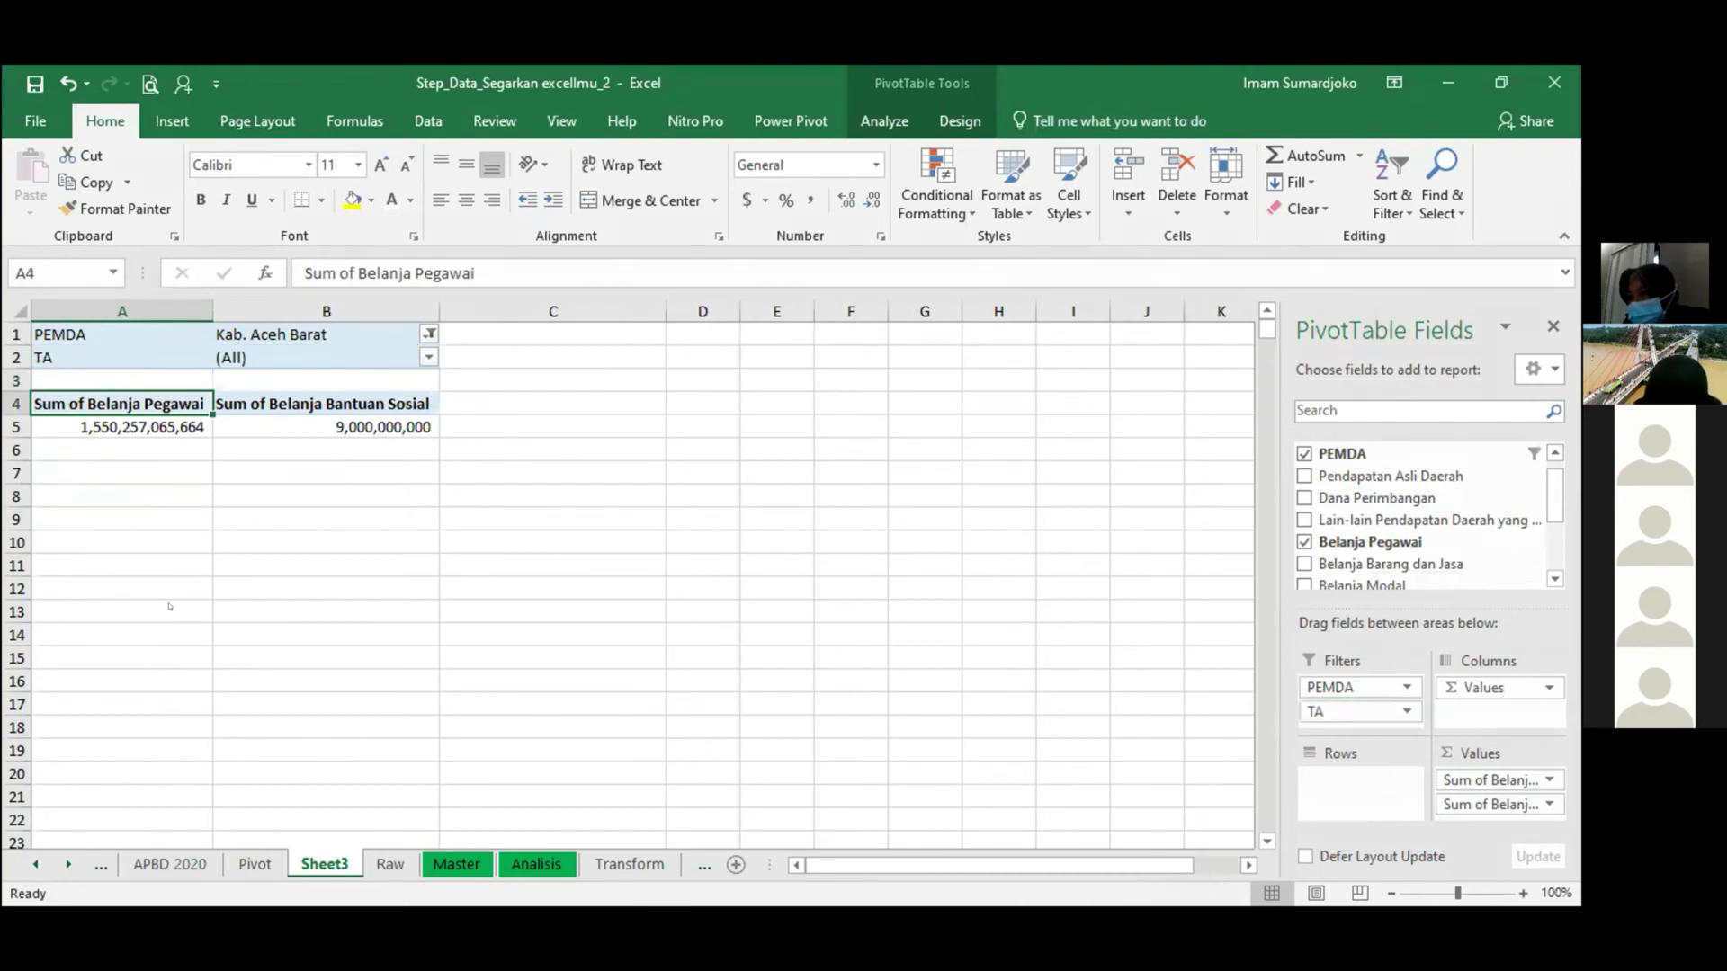
click(429, 357)
click(198, 411)
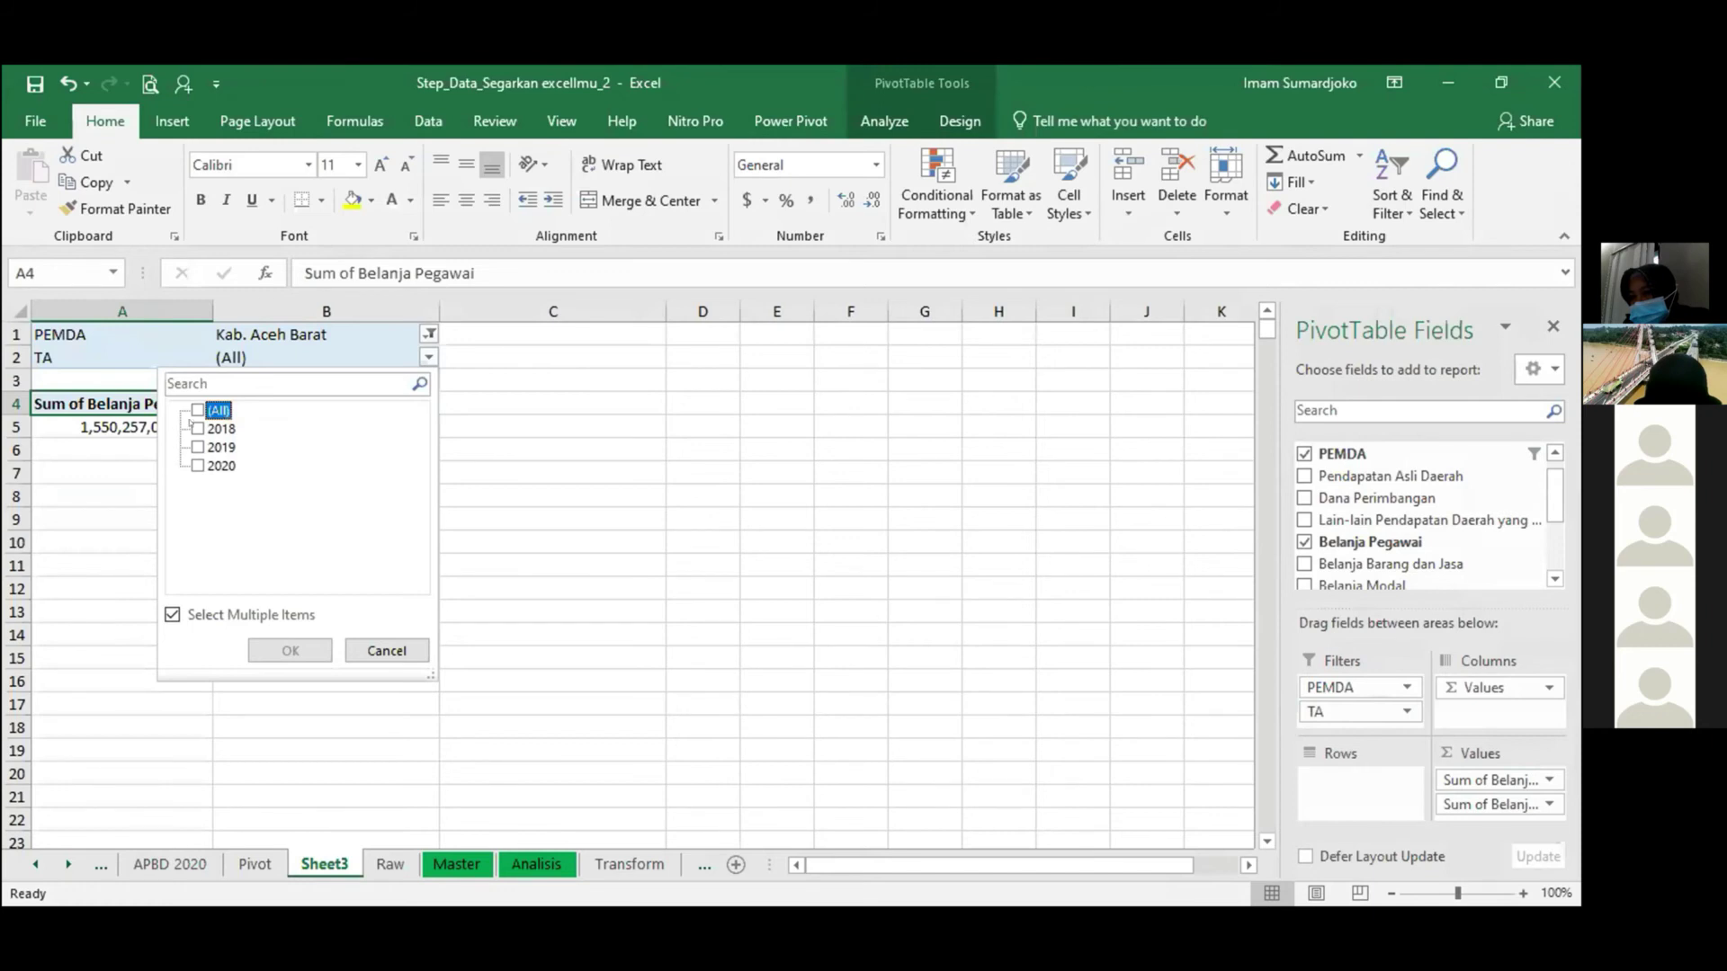
click(197, 428)
click(282, 648)
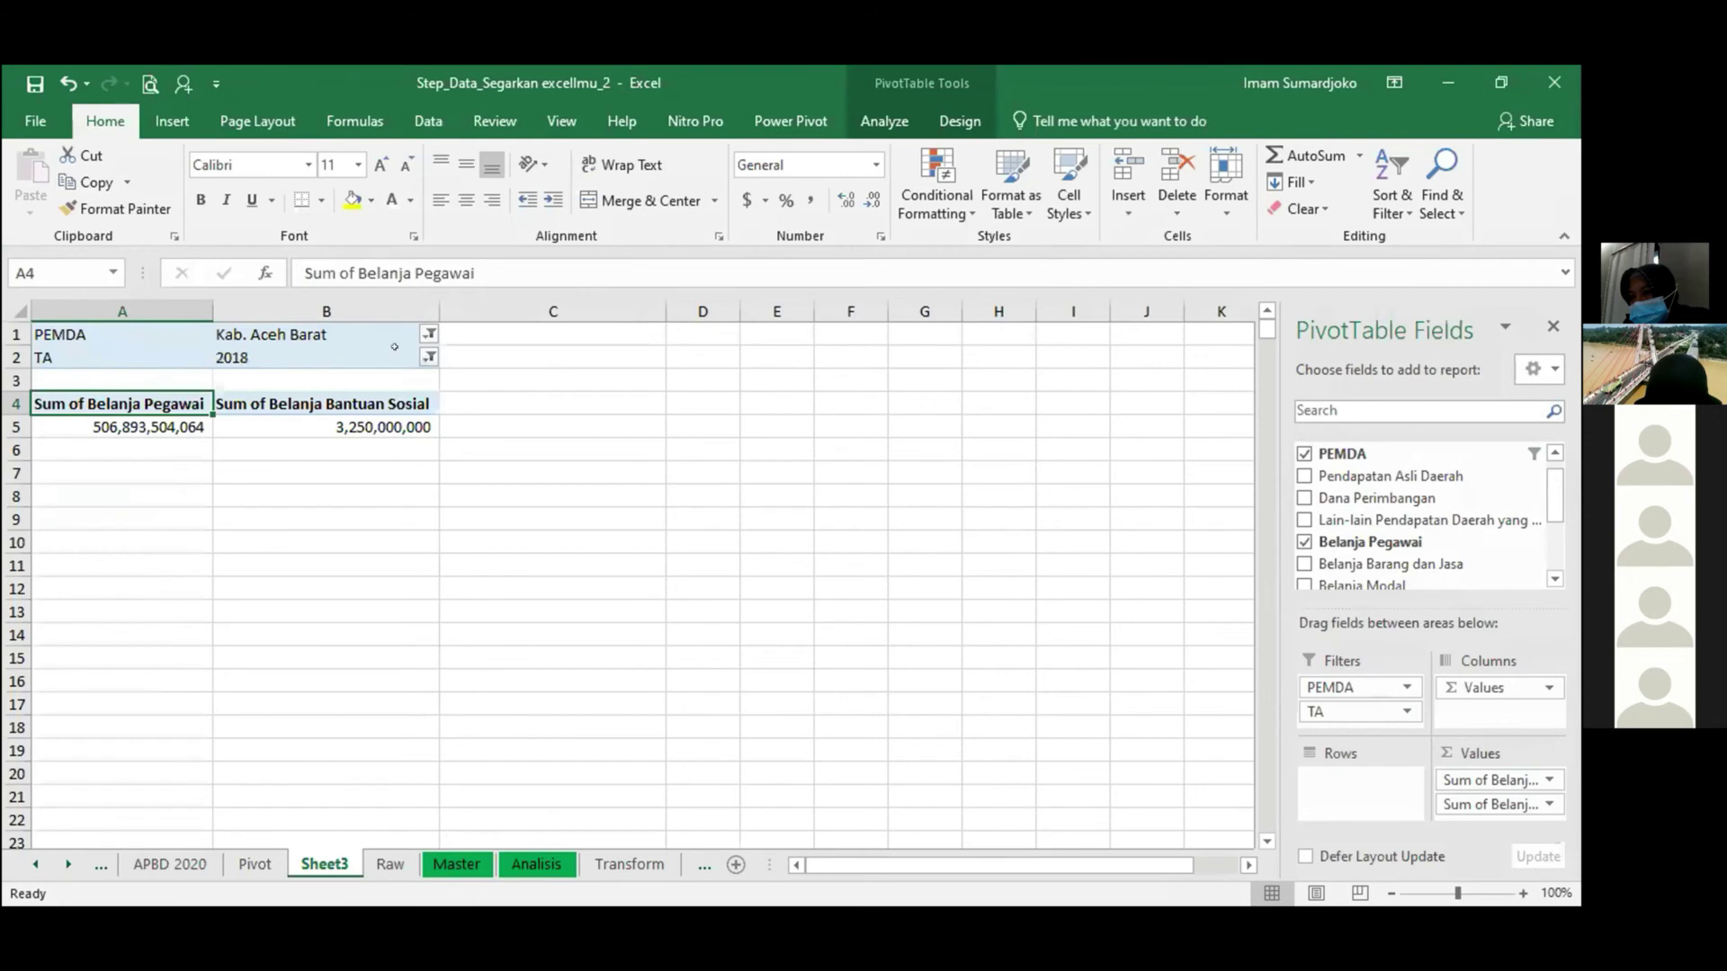
Extend the TA filter to 2018 and 2019, then restrict it to 2020 only.
click(429, 357)
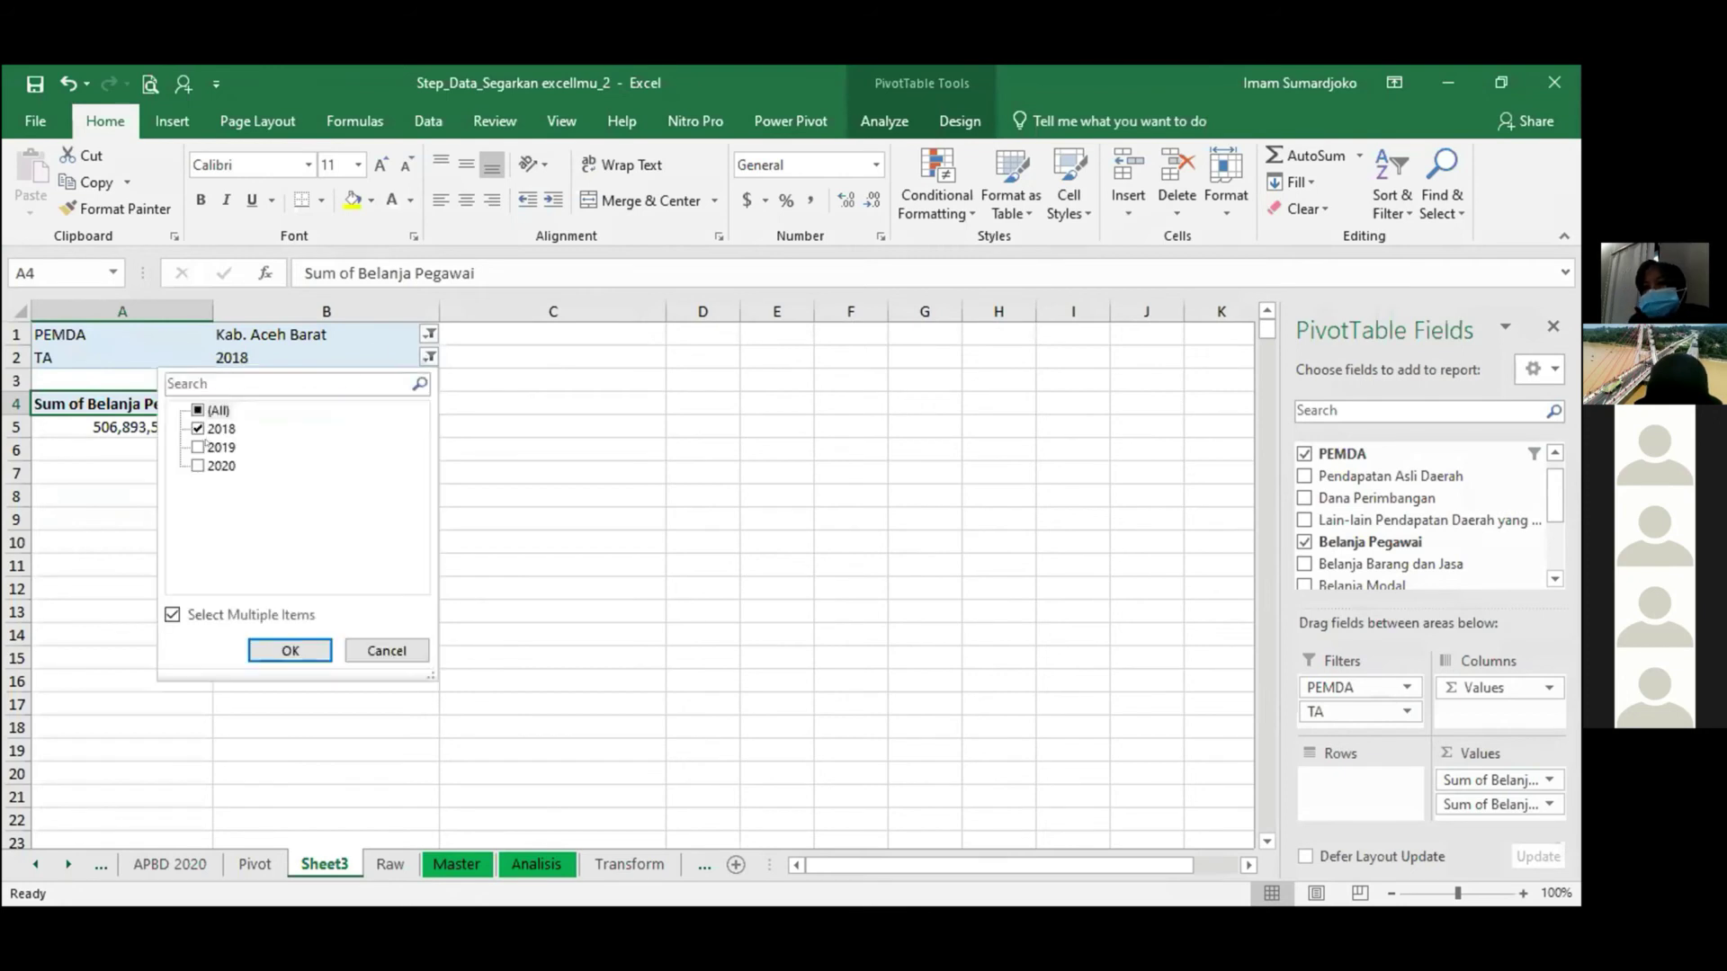
click(198, 447)
click(290, 650)
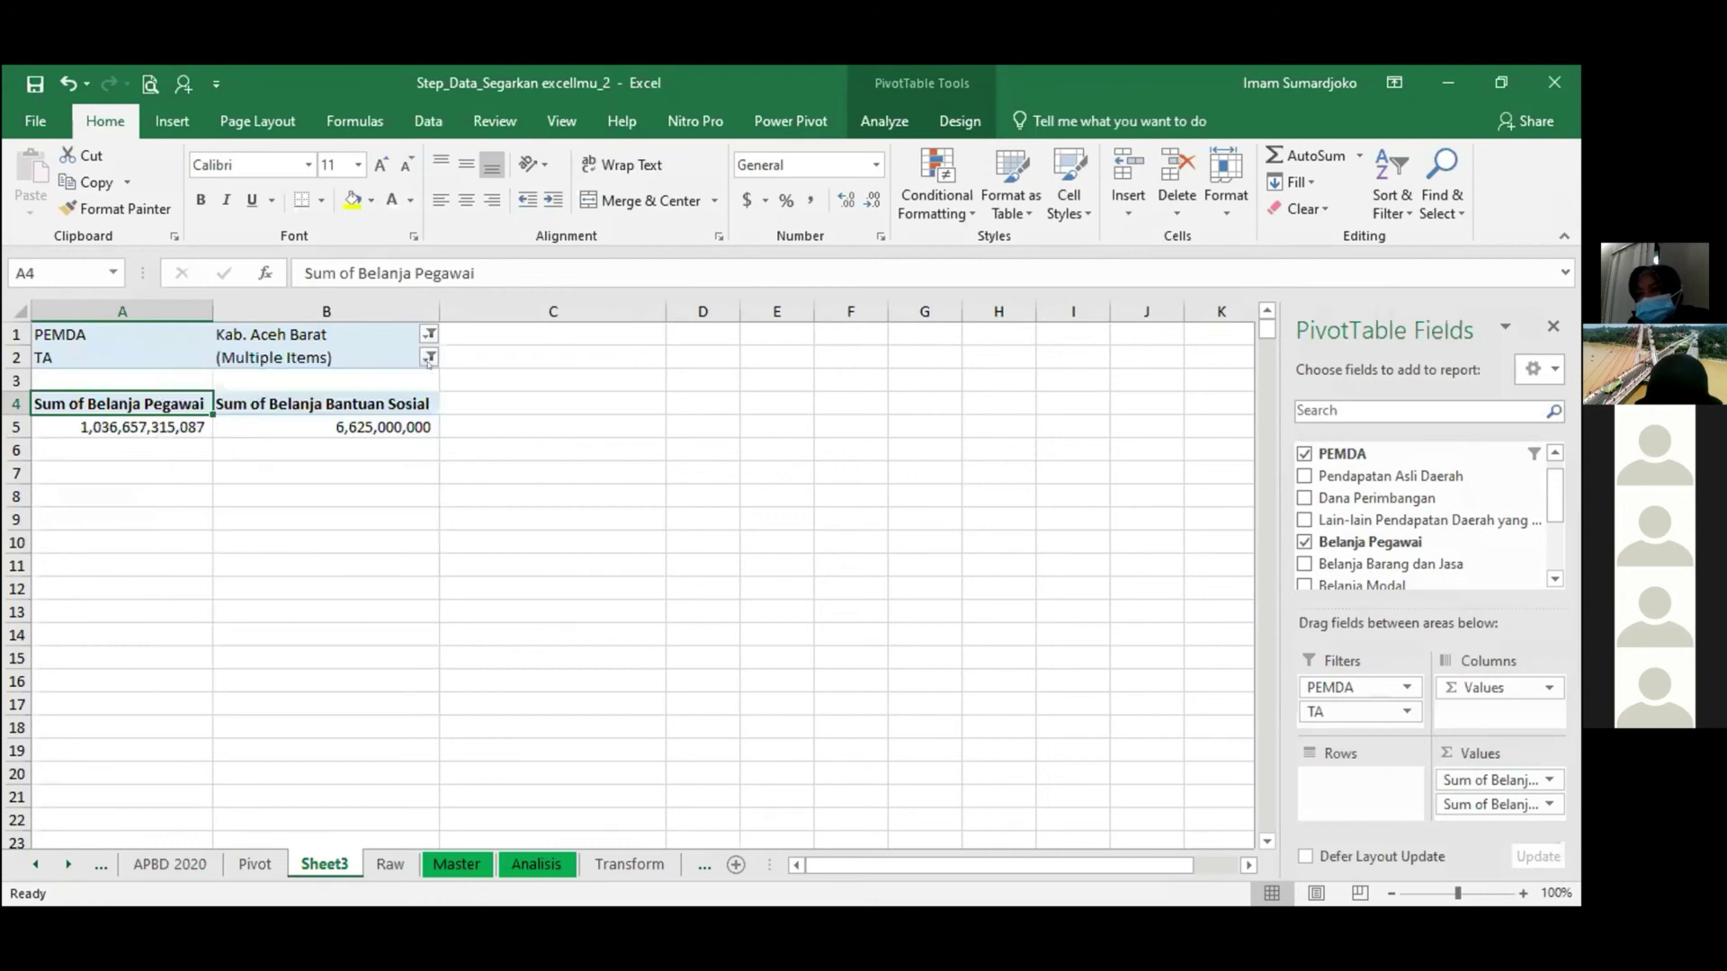
click(429, 357)
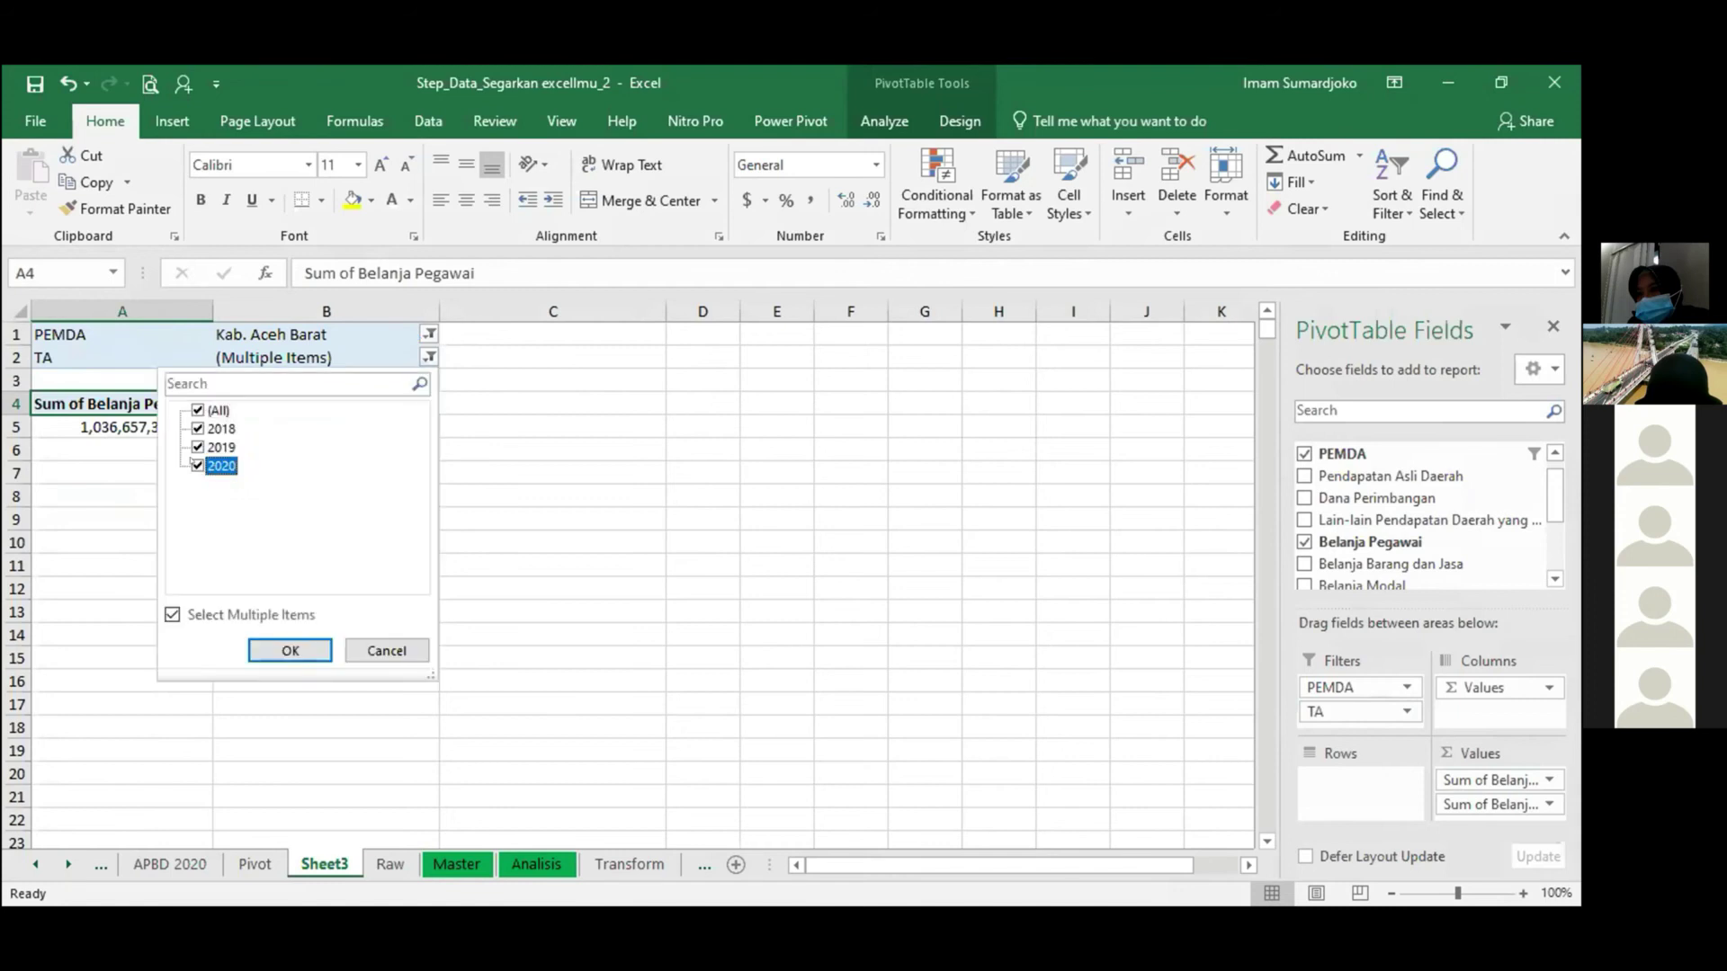
click(197, 410)
click(197, 465)
click(270, 649)
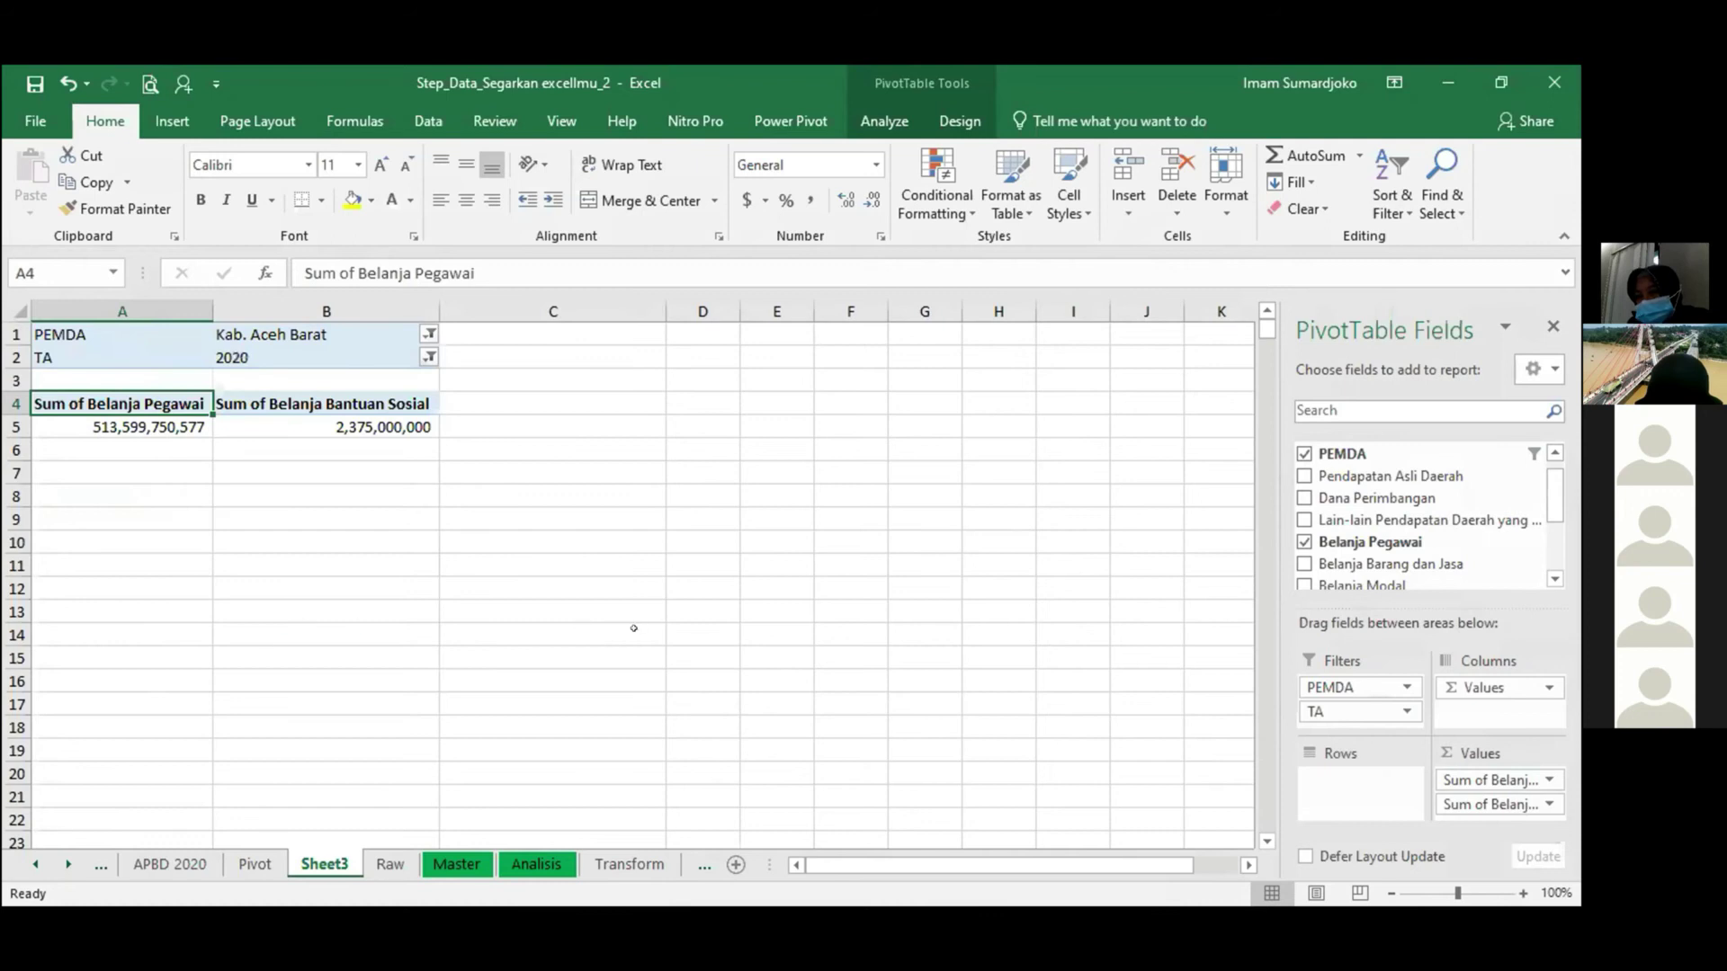
Move PEMDA from the PivotTable's filters to its rows and clear its item filter to list every region.
drag(1321, 699, 1319, 779)
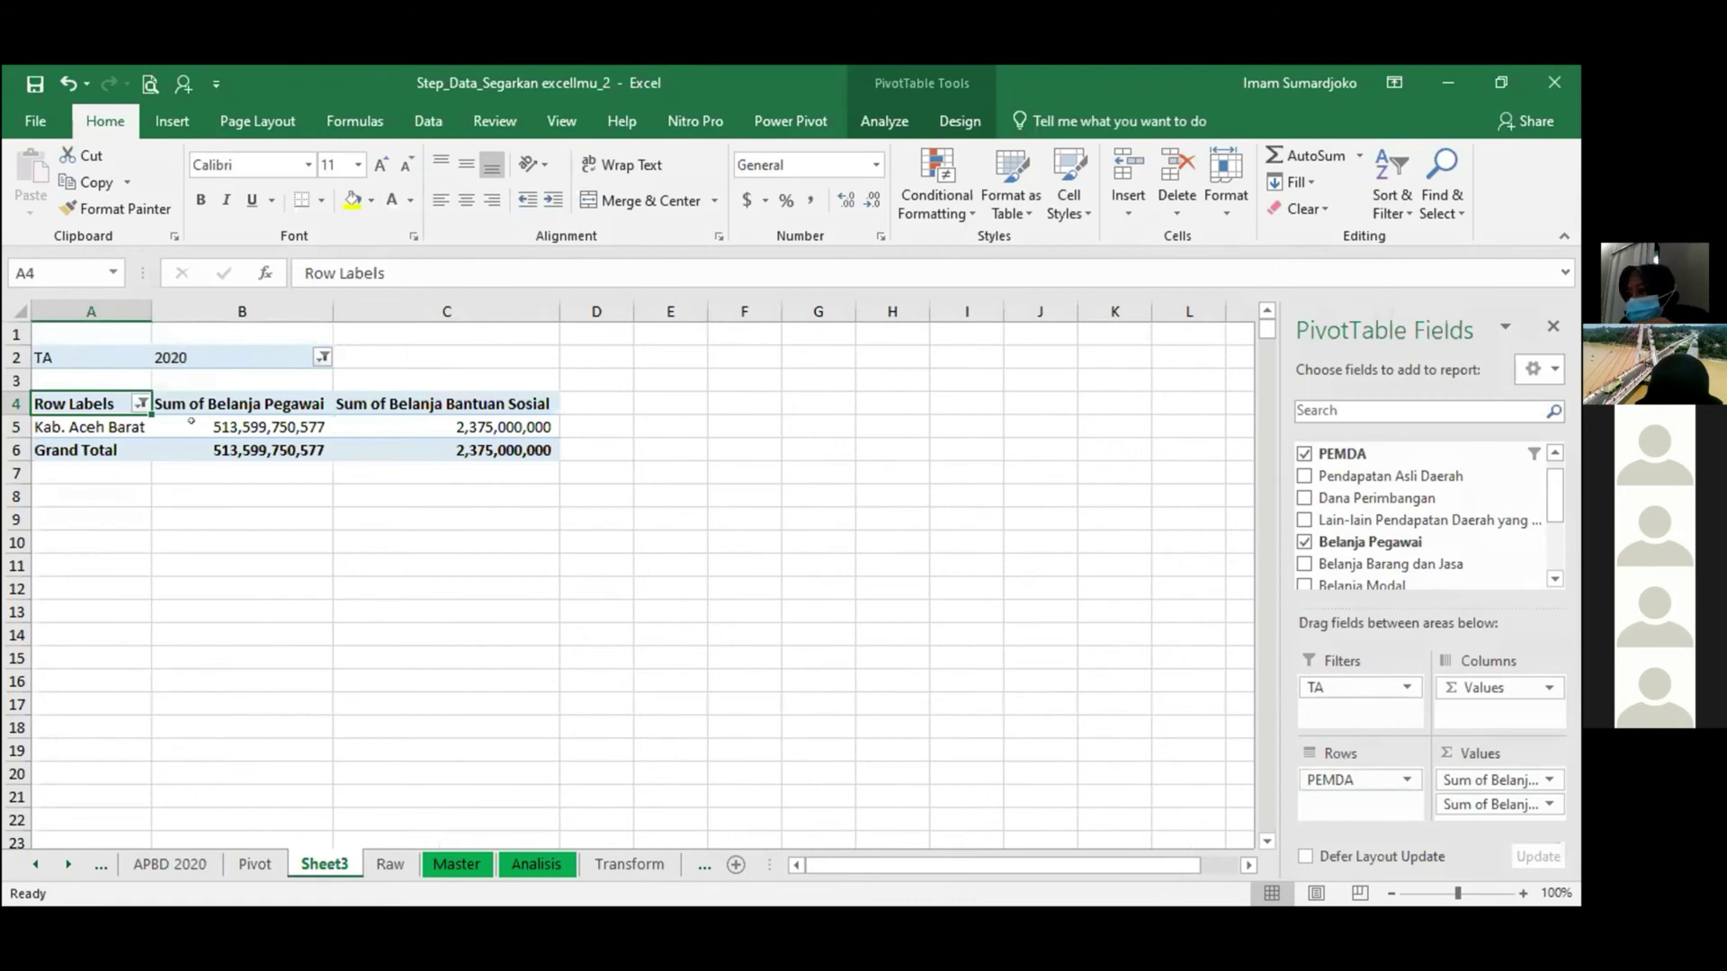
key(alt+Down)
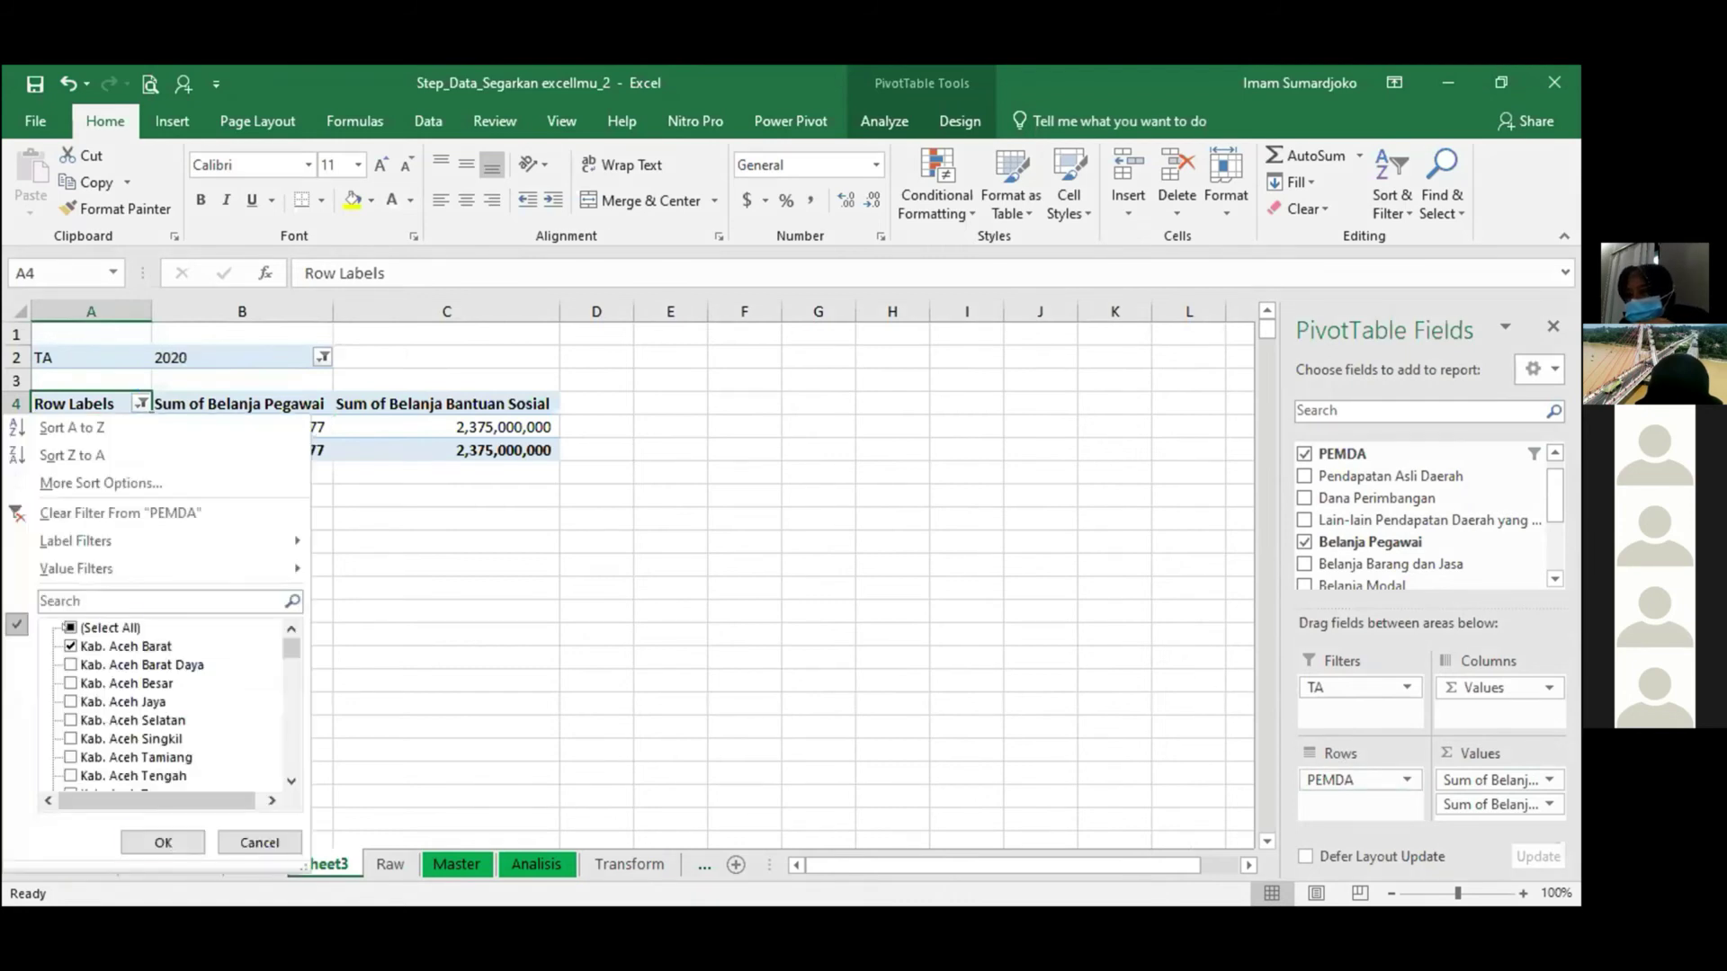
click(137, 840)
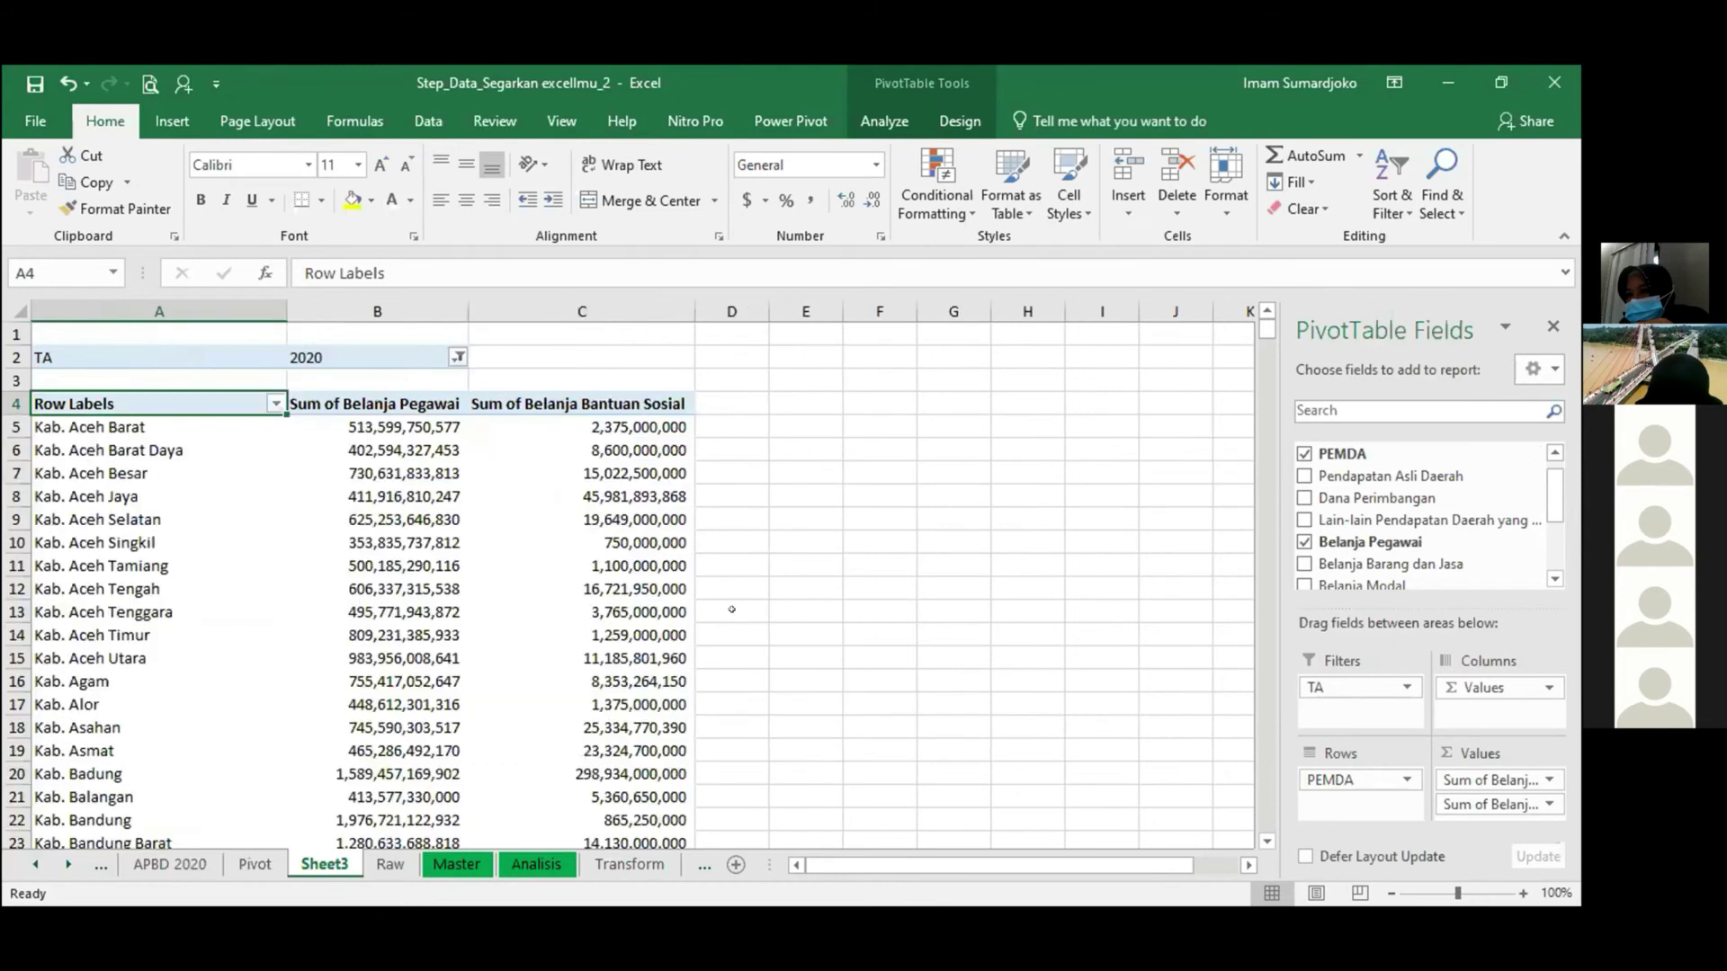
Set the TA filter to include all years and place TA in the rows beneath PEMDA.
drag(1323, 686, 1321, 792)
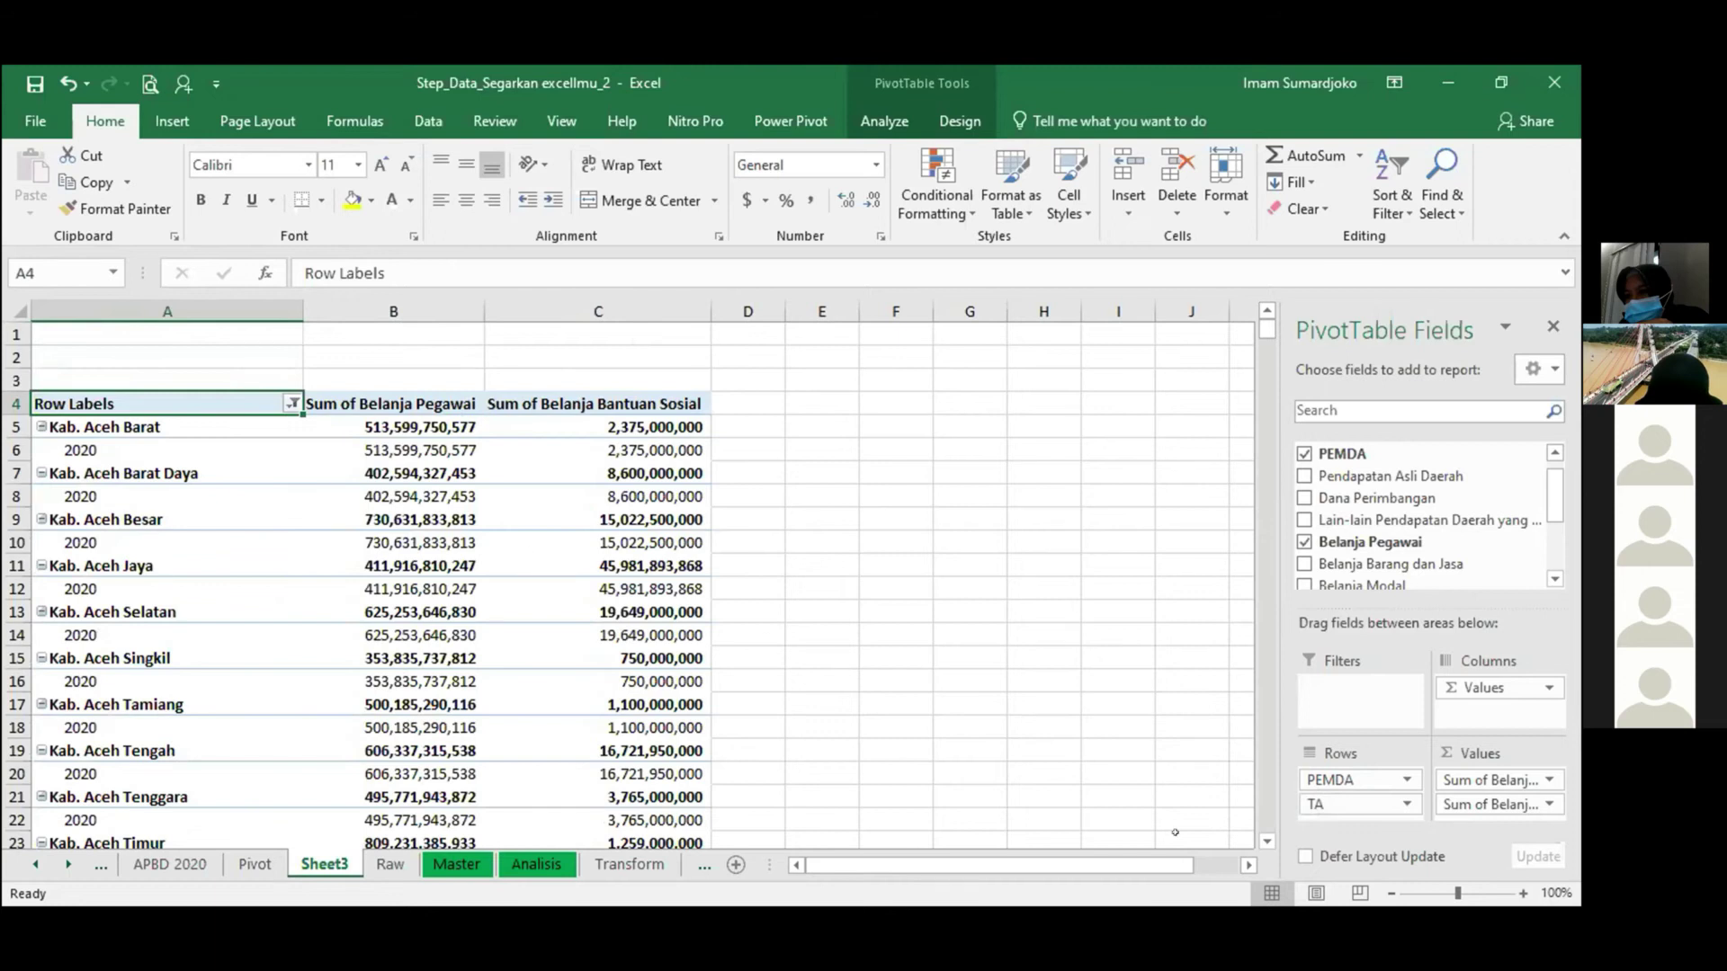
drag(1354, 804, 1358, 687)
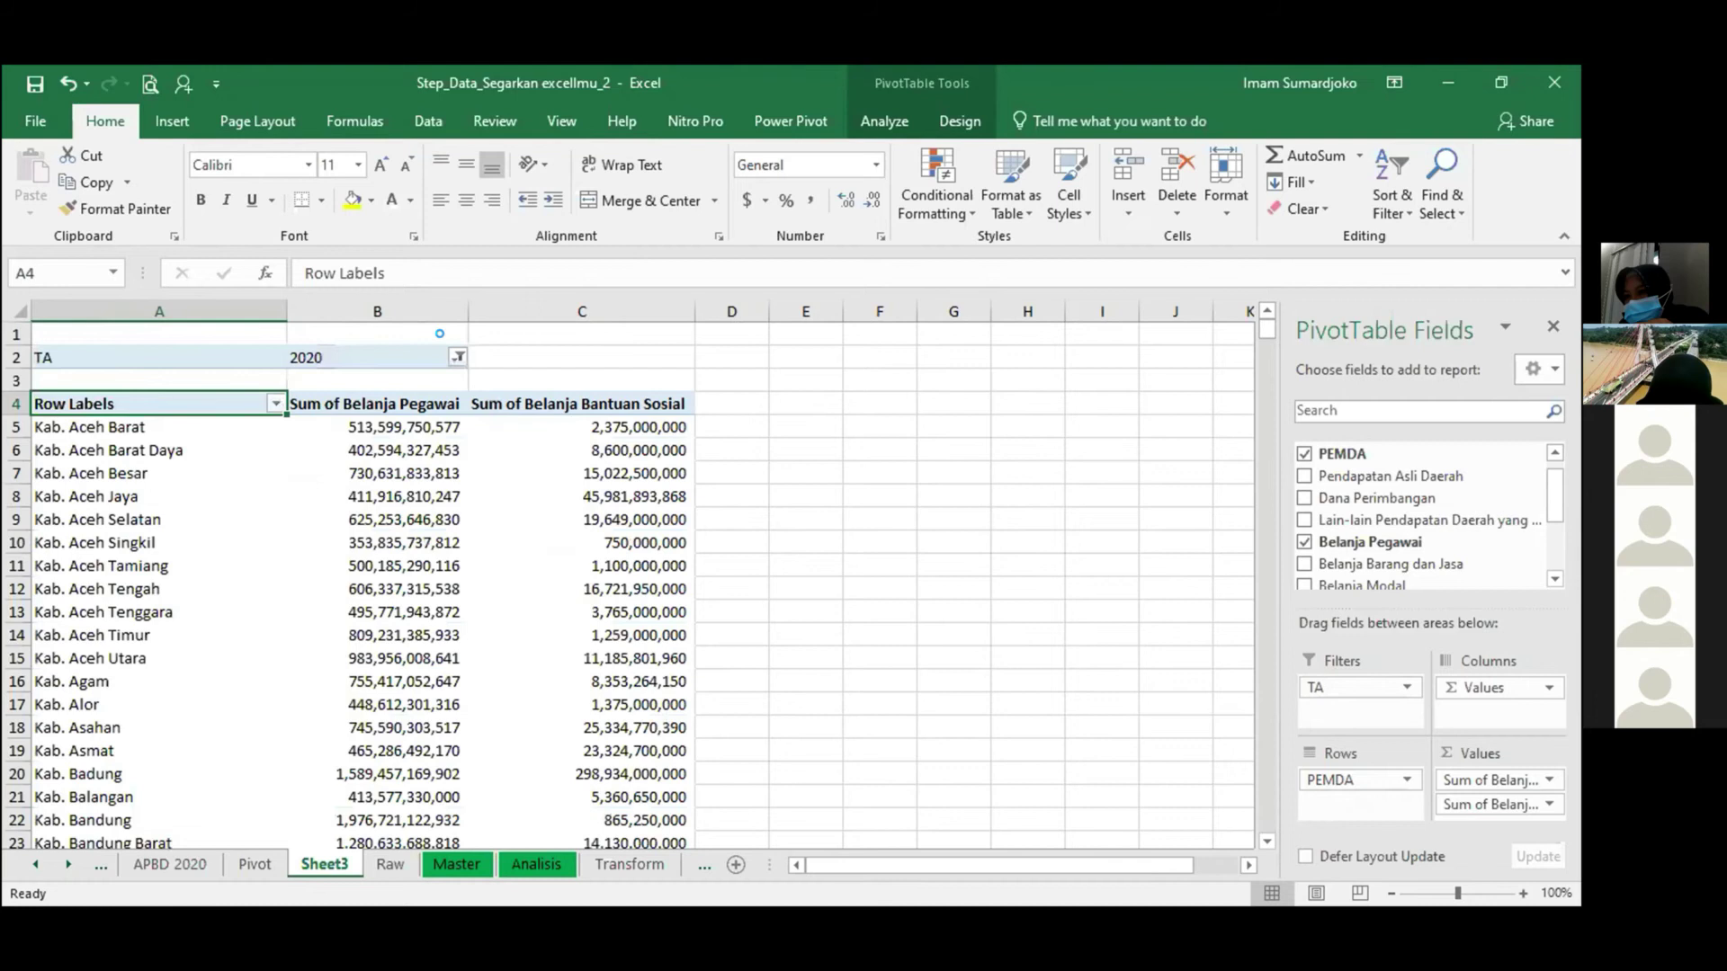
click(458, 357)
click(226, 411)
click(303, 645)
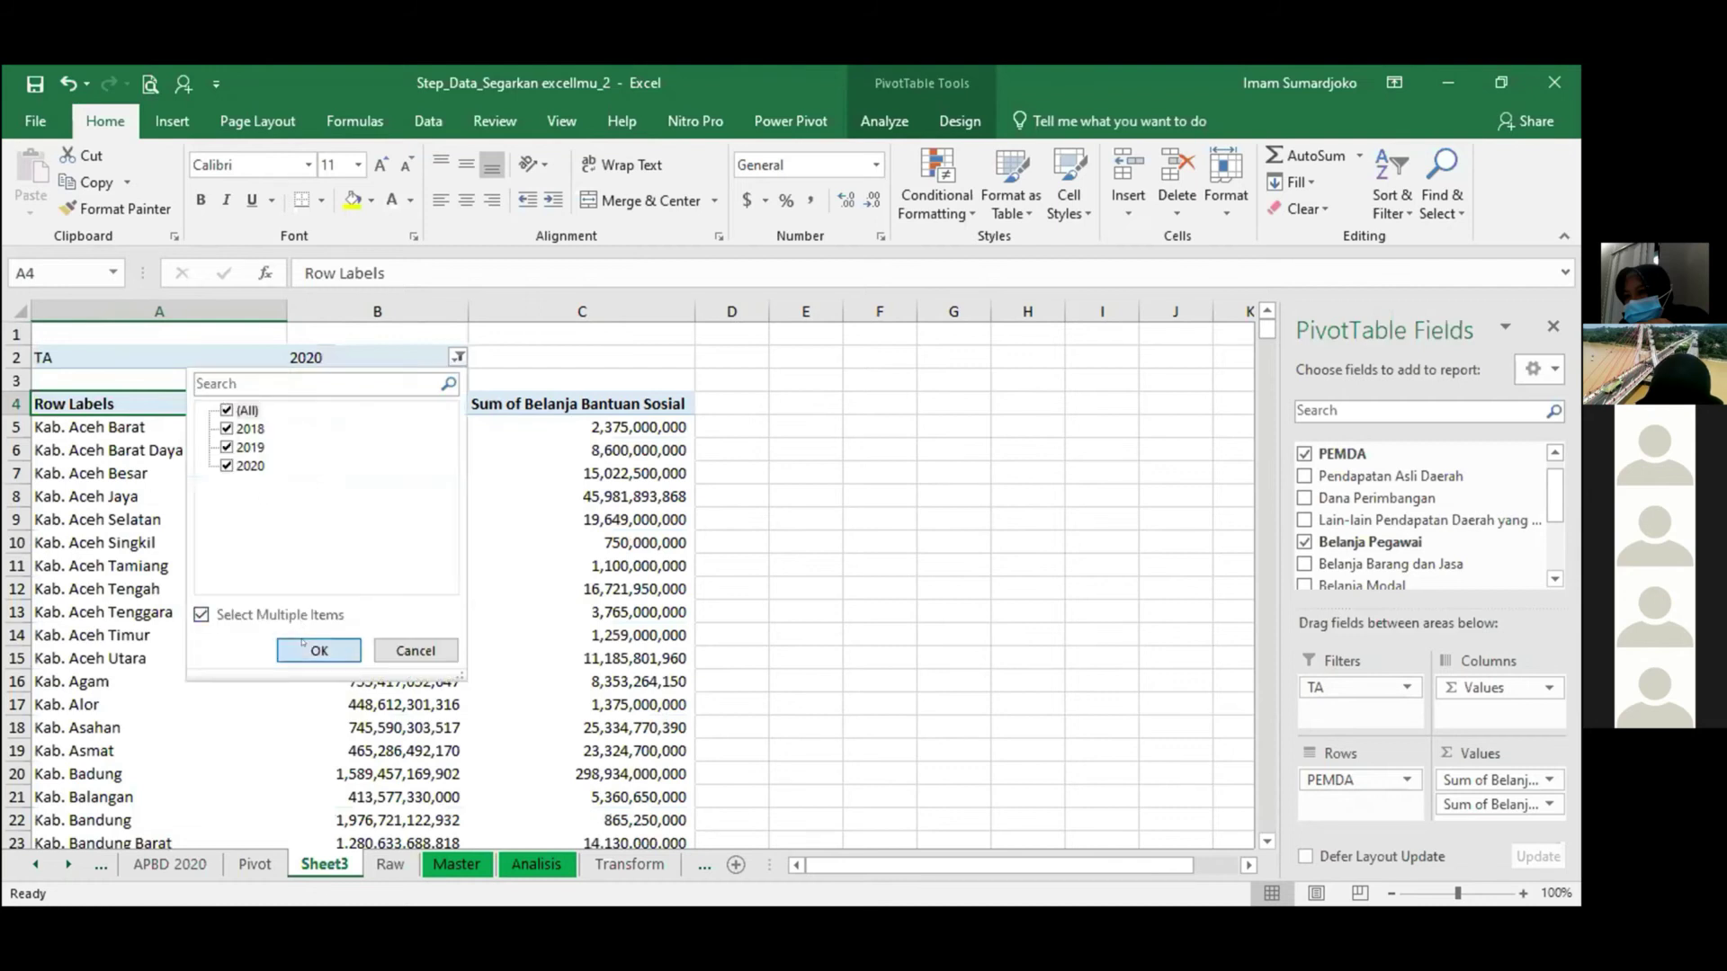
drag(1307, 686, 1307, 798)
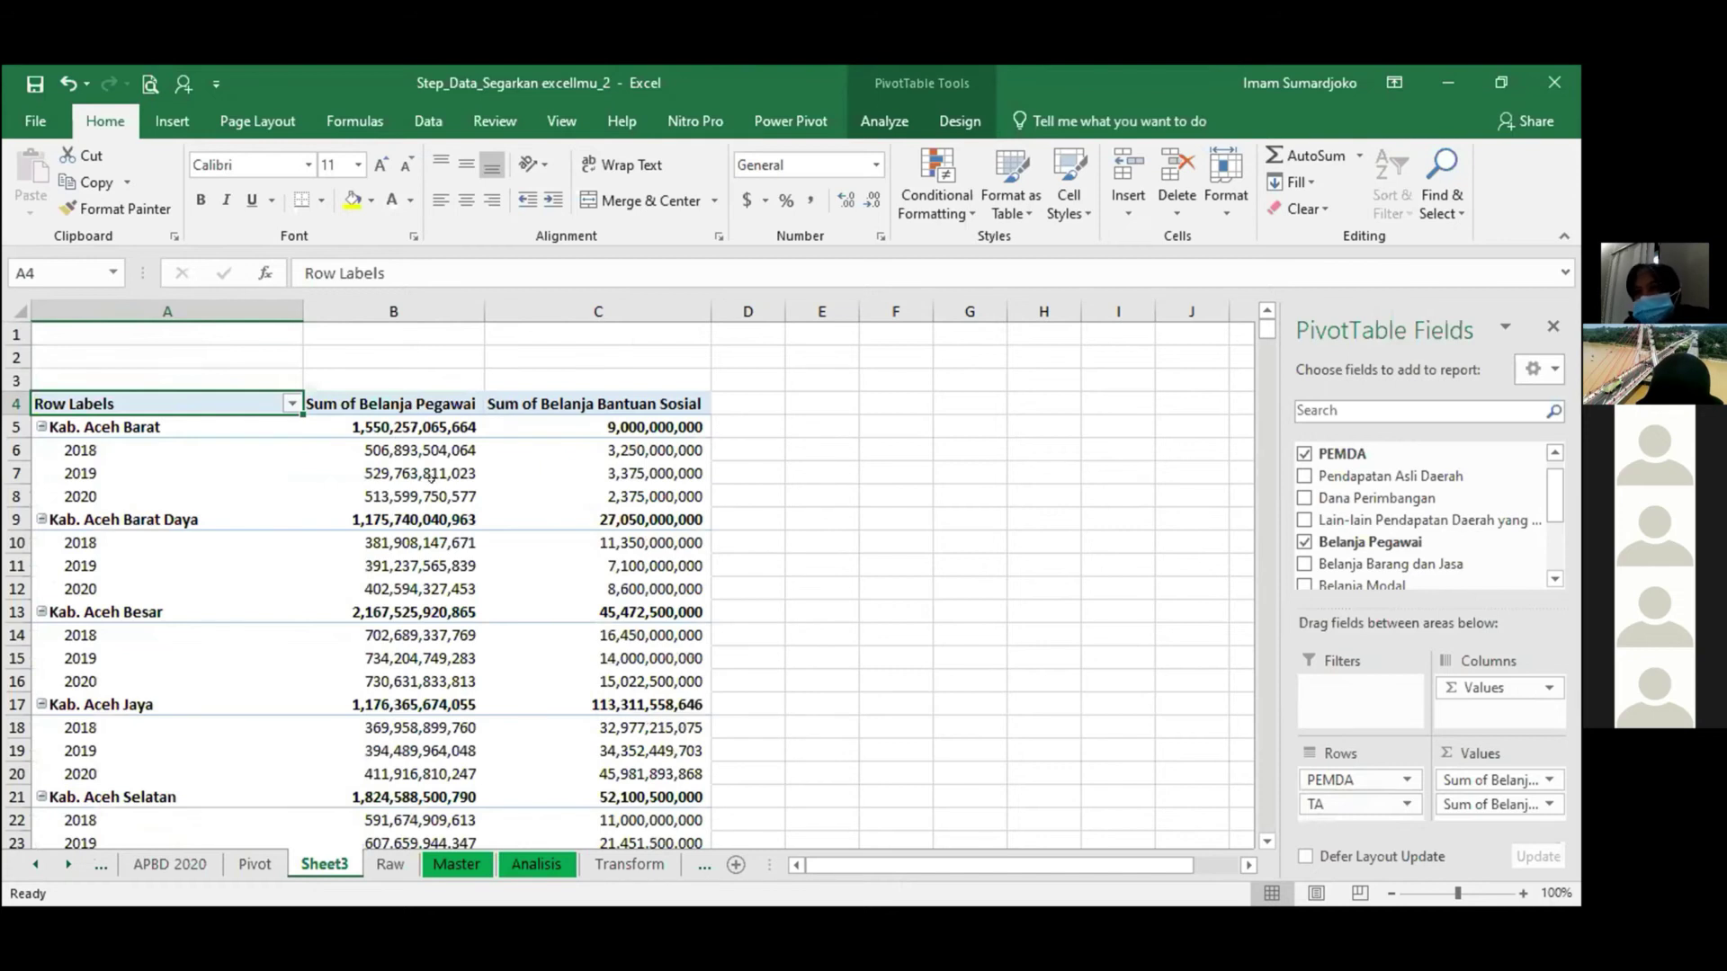
Add Pendapatan Asli Daerah and Dana Perimbangan to the PivotTable's values ahead of Belanja Pegawai.
click(345, 423)
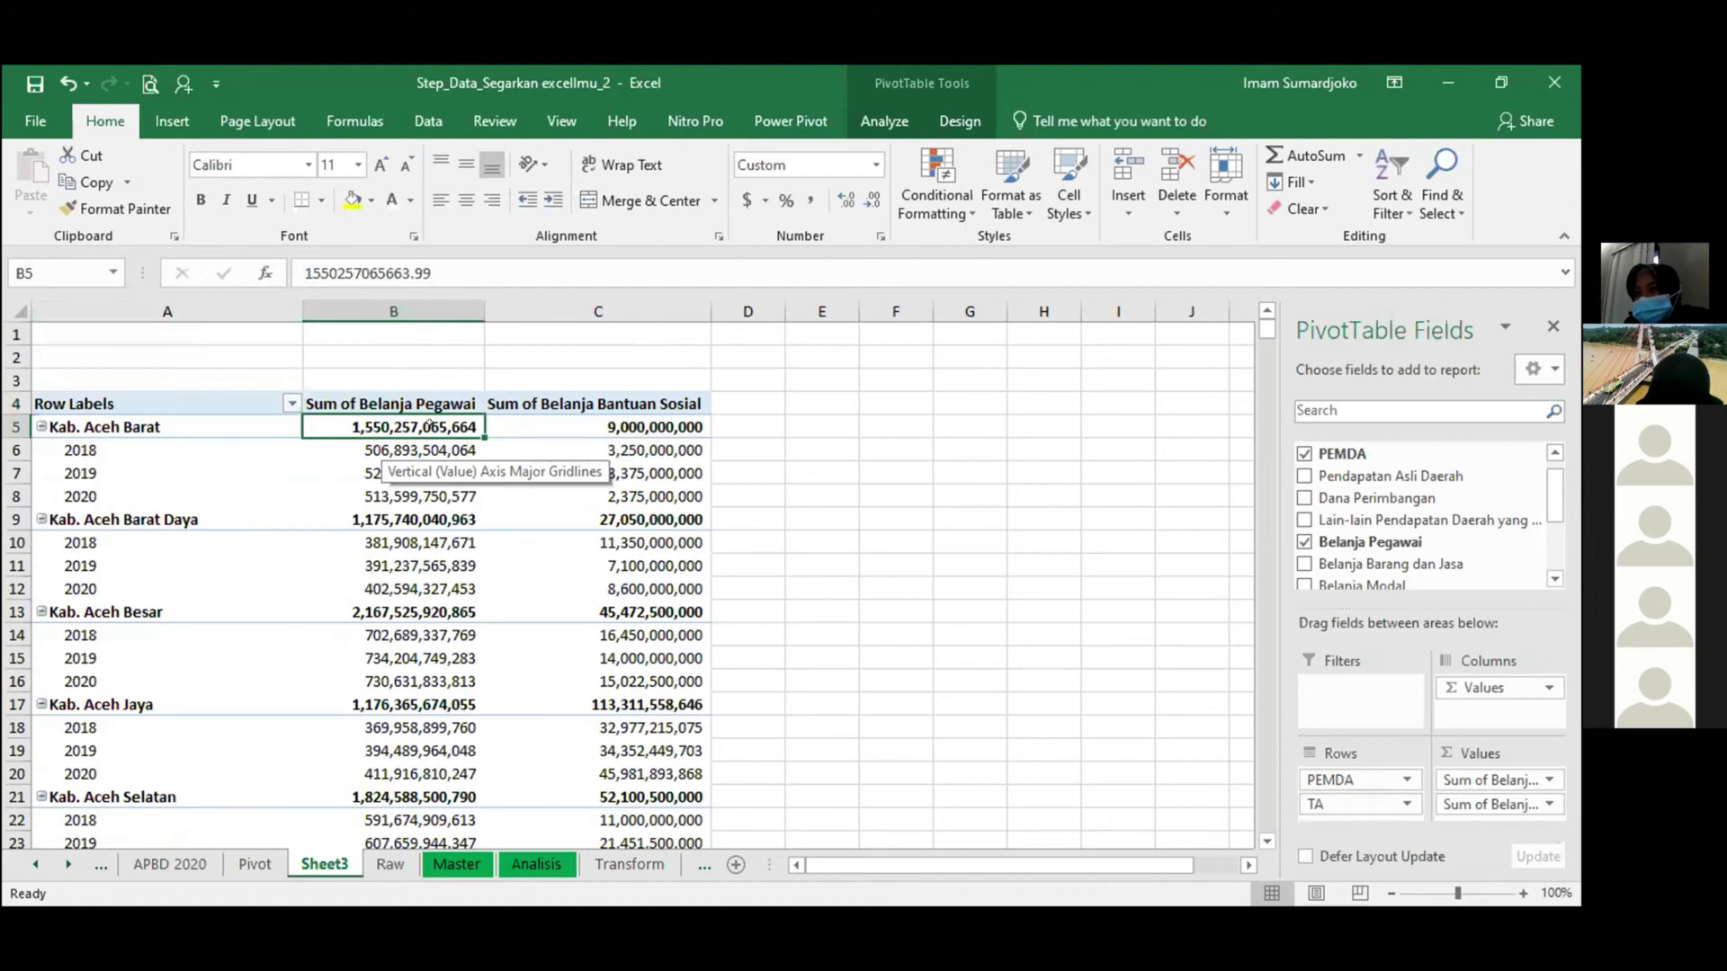
drag(1381, 476, 1472, 774)
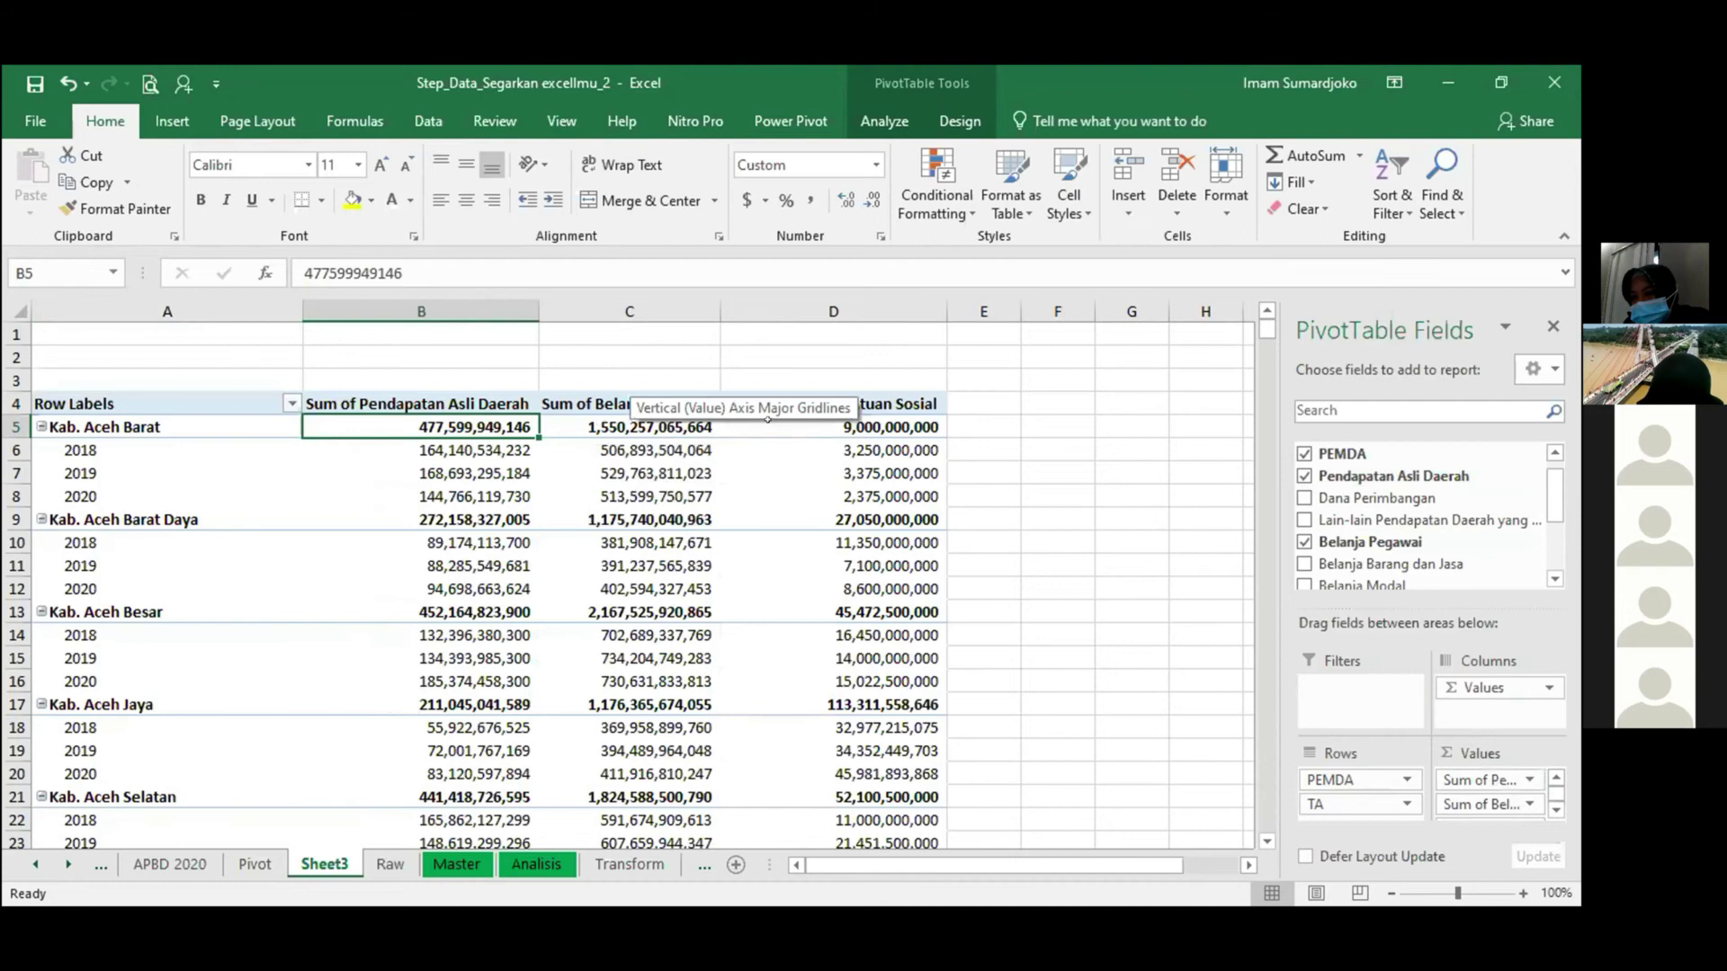
drag(1323, 498, 1473, 775)
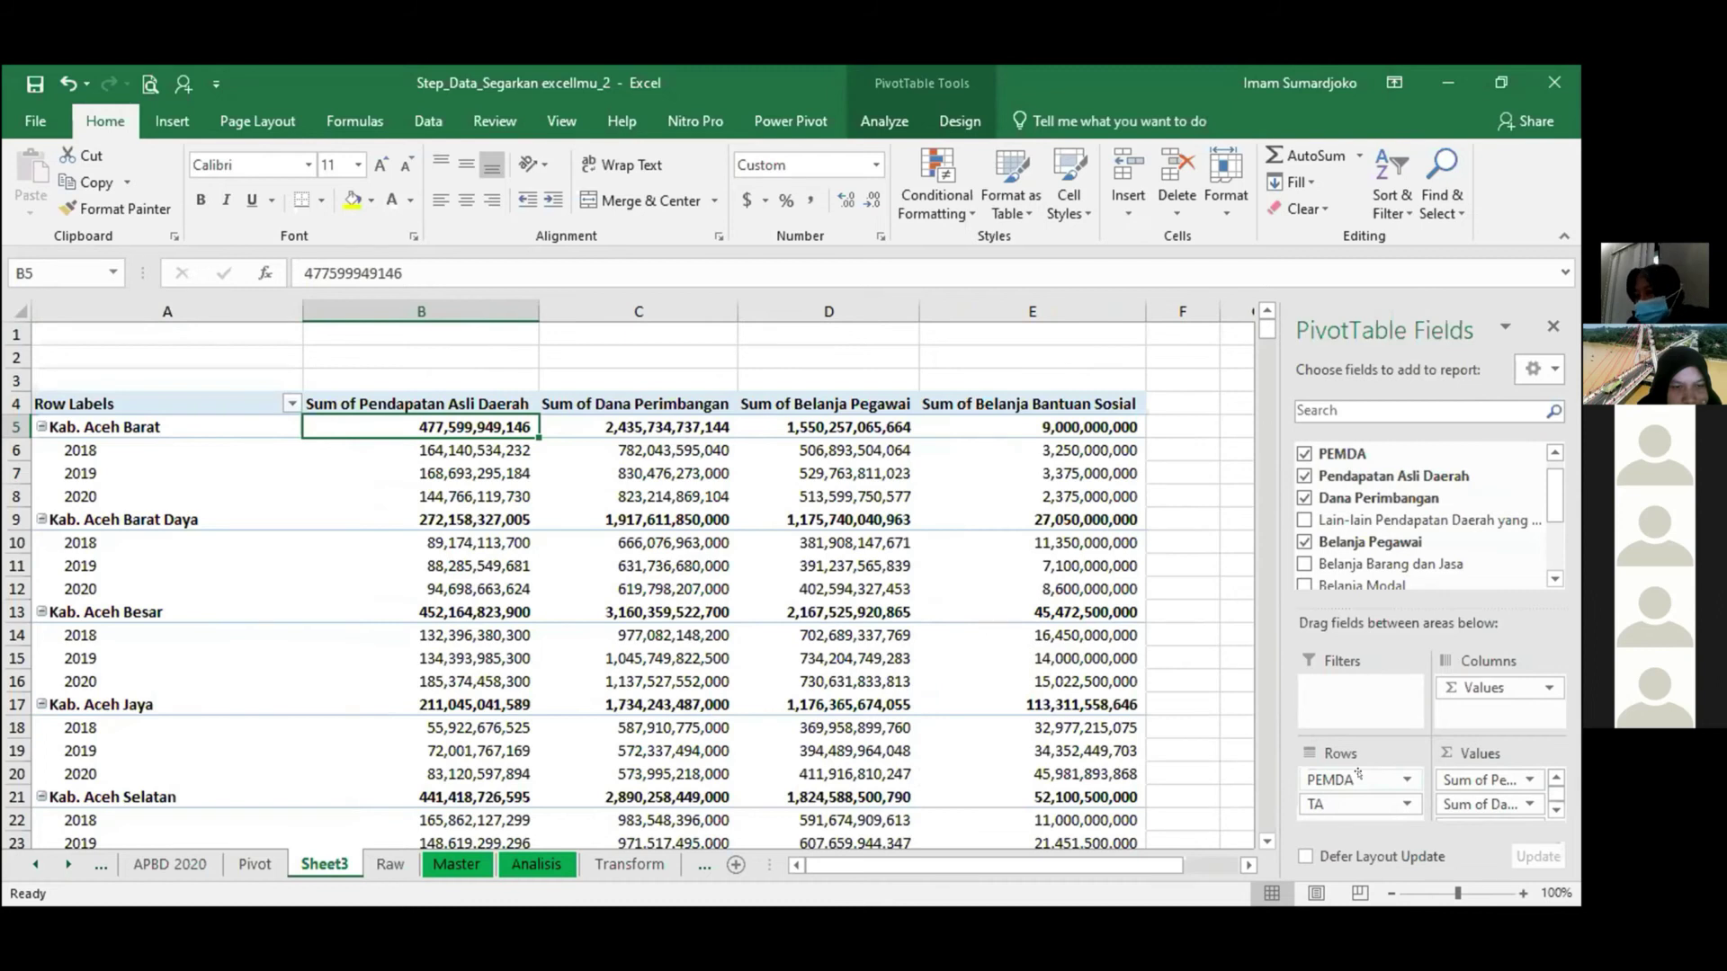
Move PEMDA from the rows back to the filters and restrict it to Kab. Aceh Jaya.
drag(1358, 775, 1367, 686)
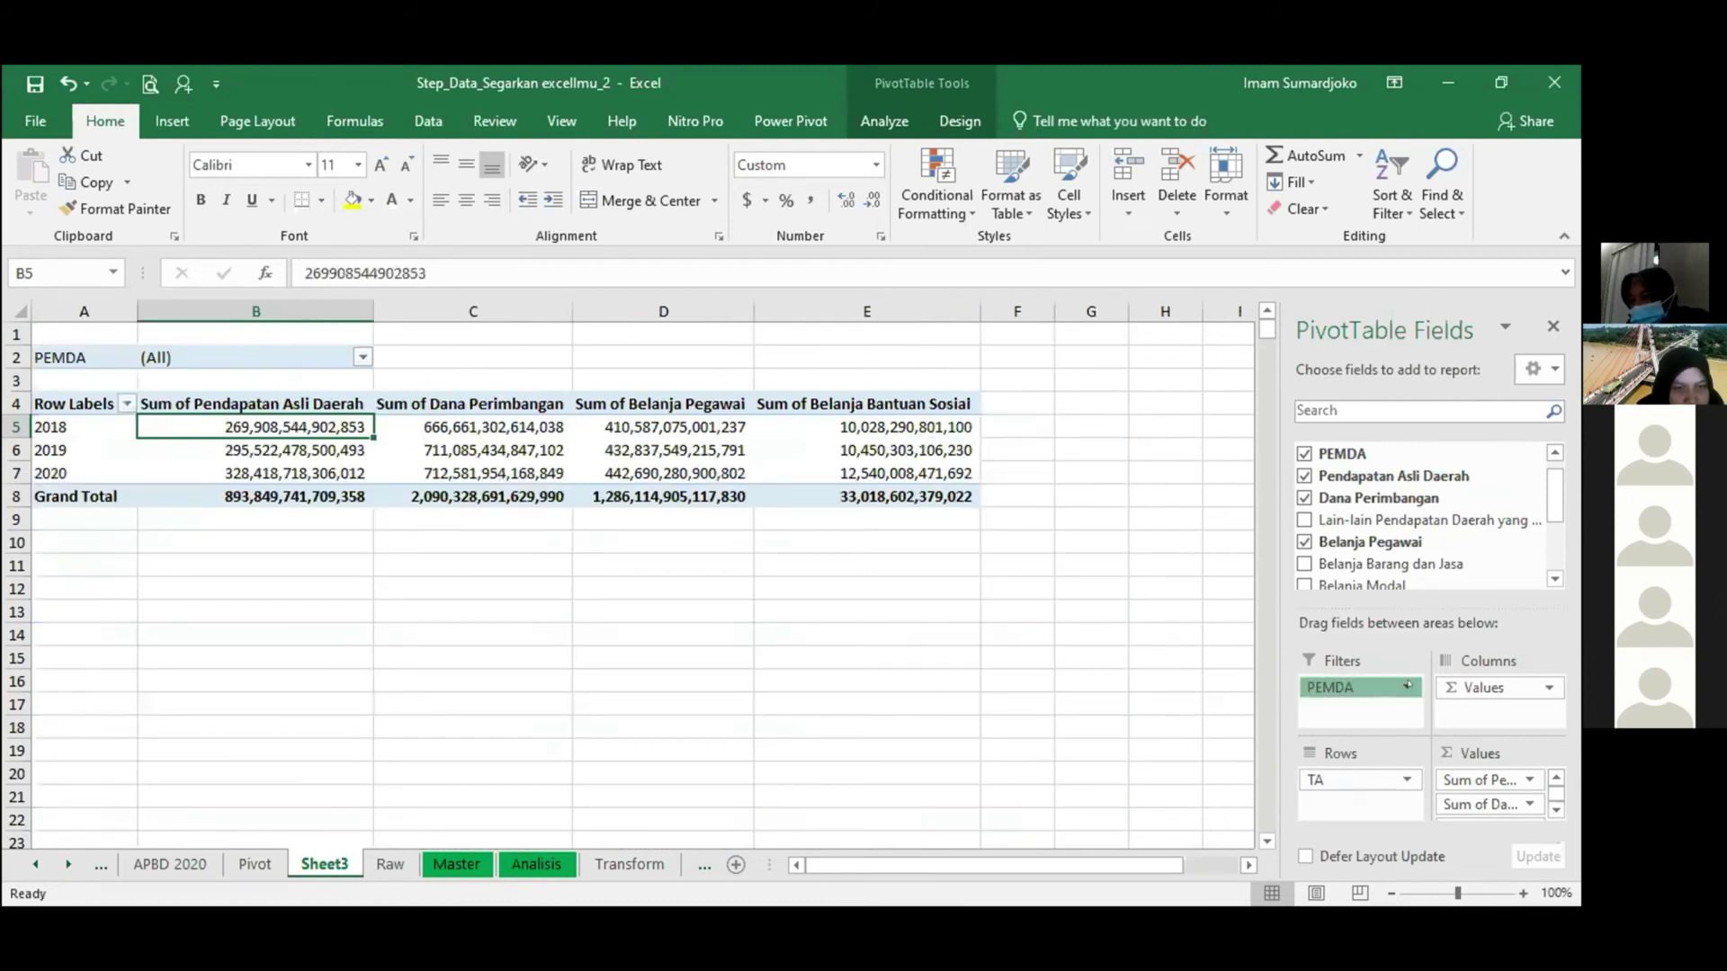
click(1380, 685)
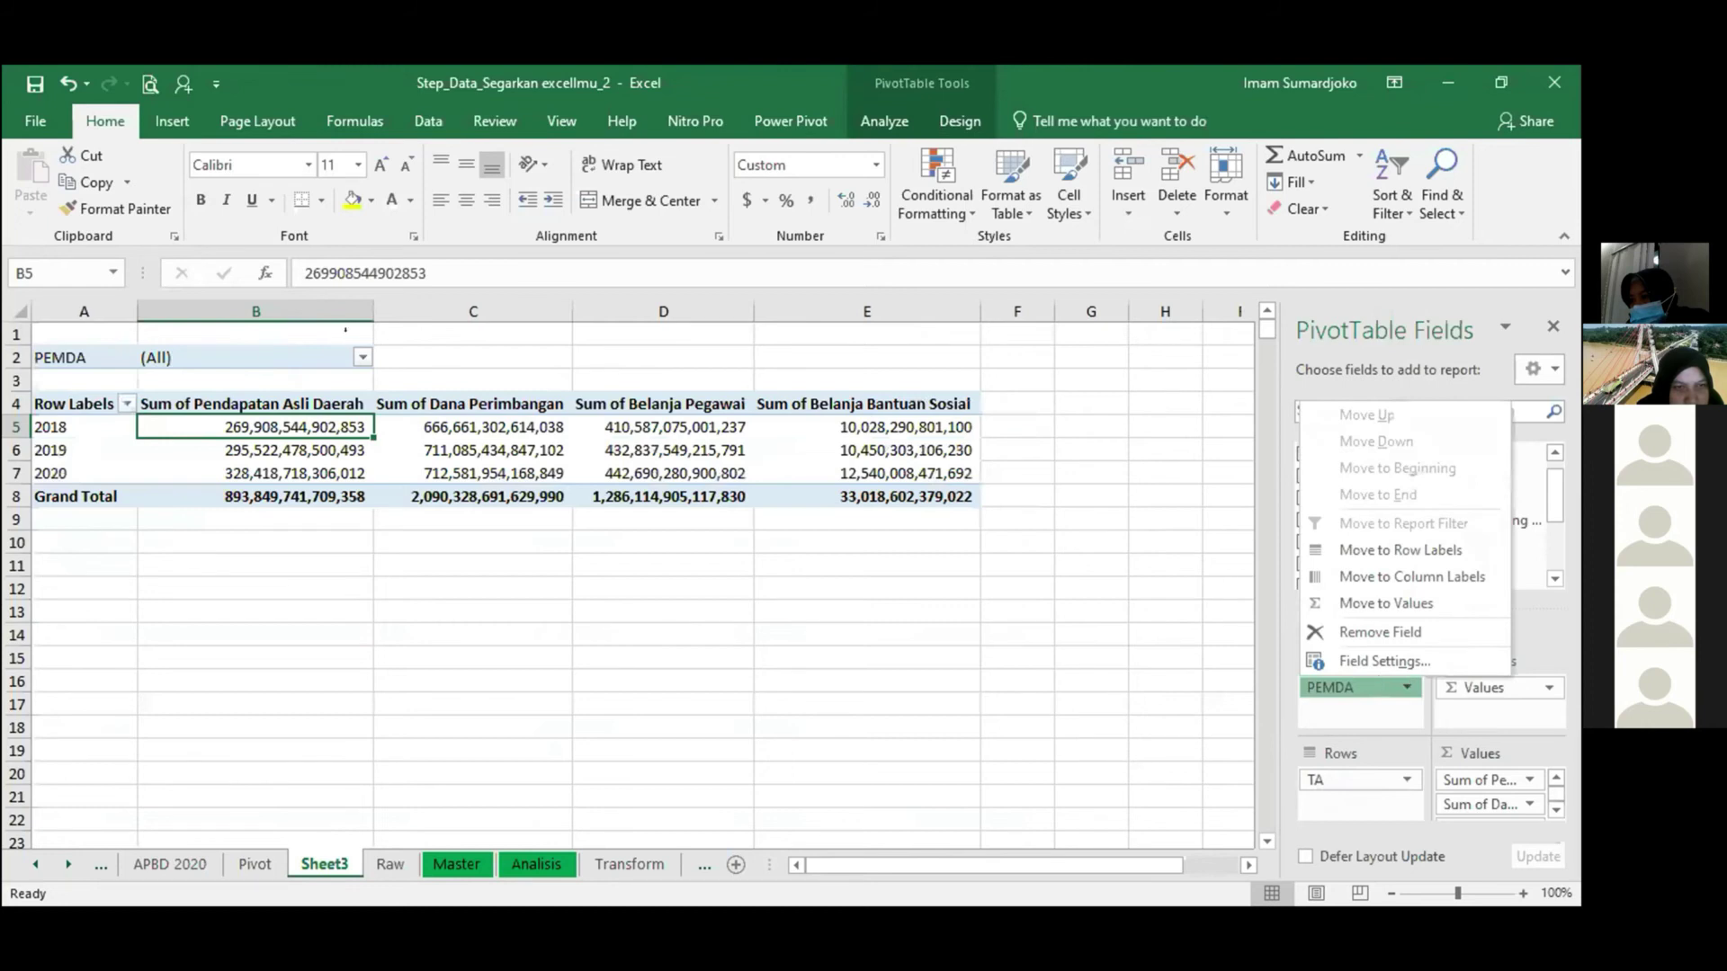
click(1385, 661)
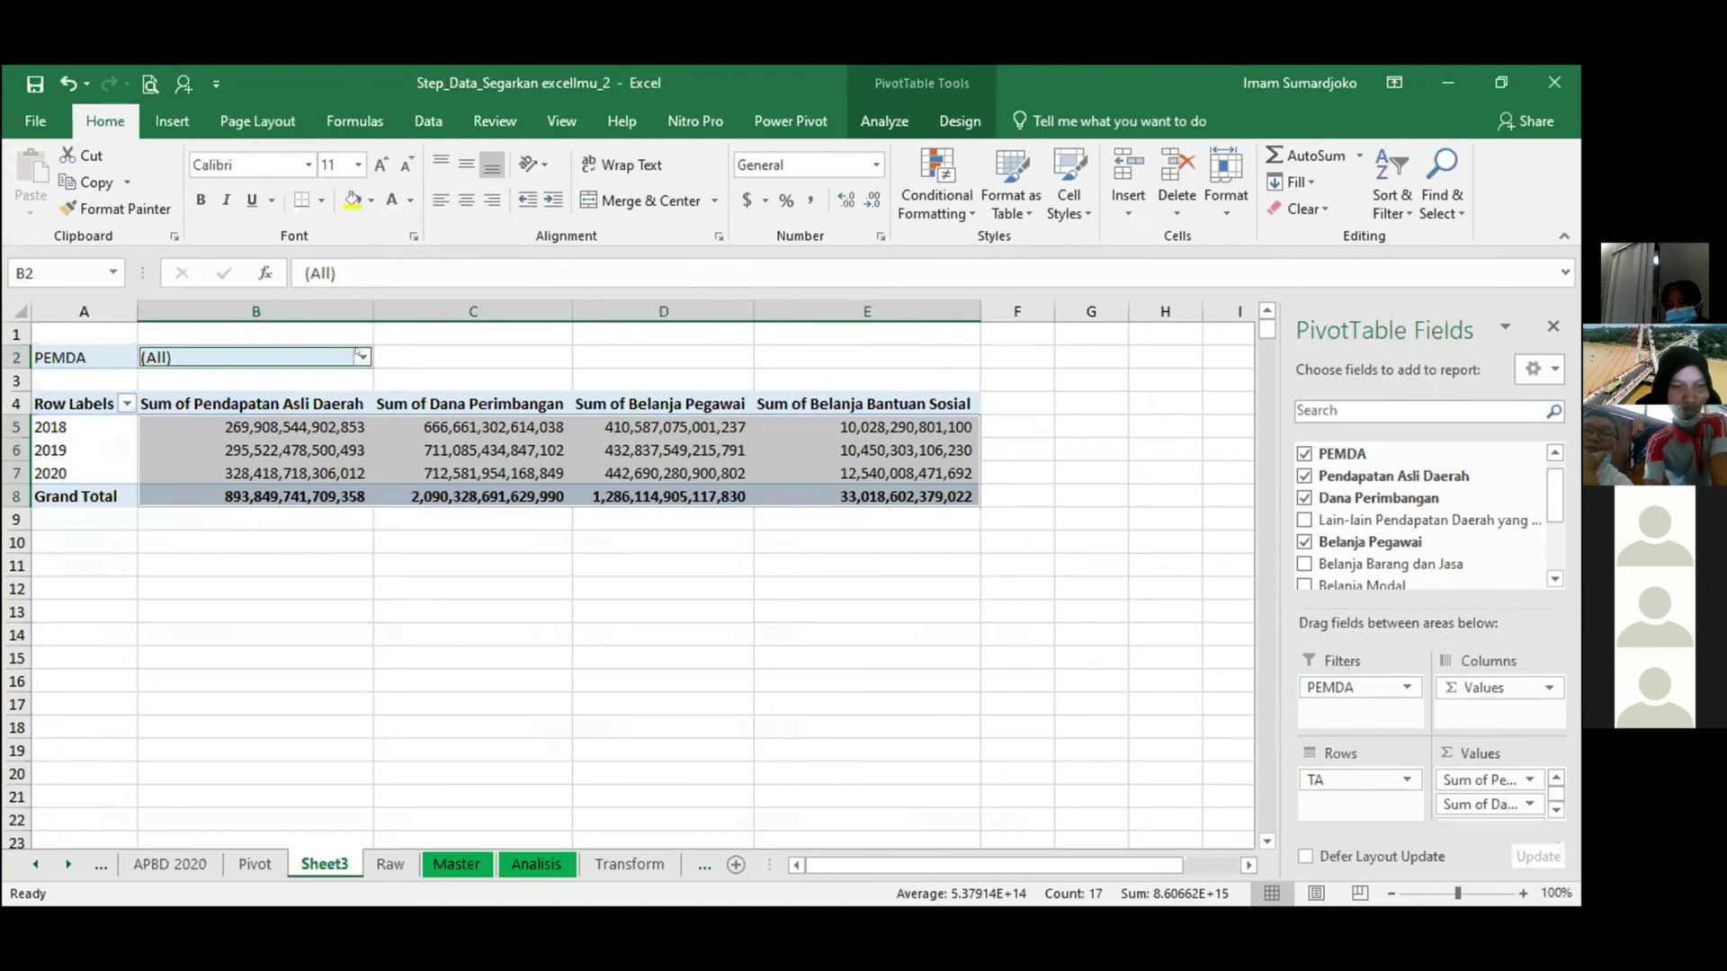
click(361, 356)
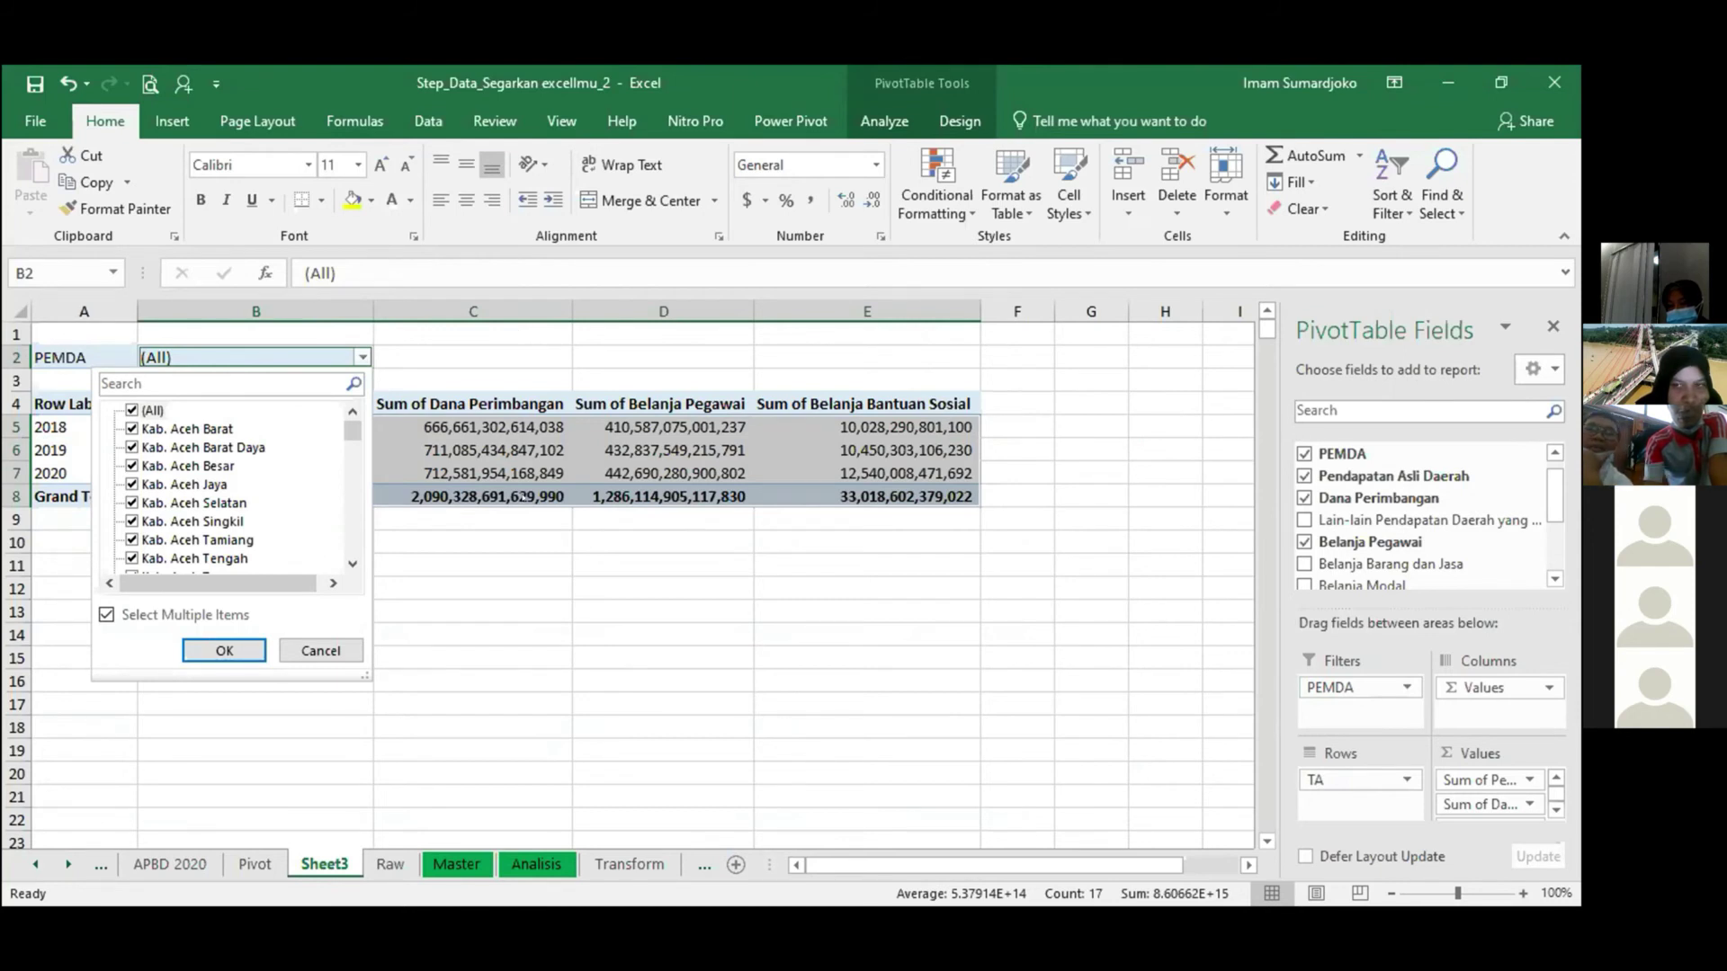
key(Escape)
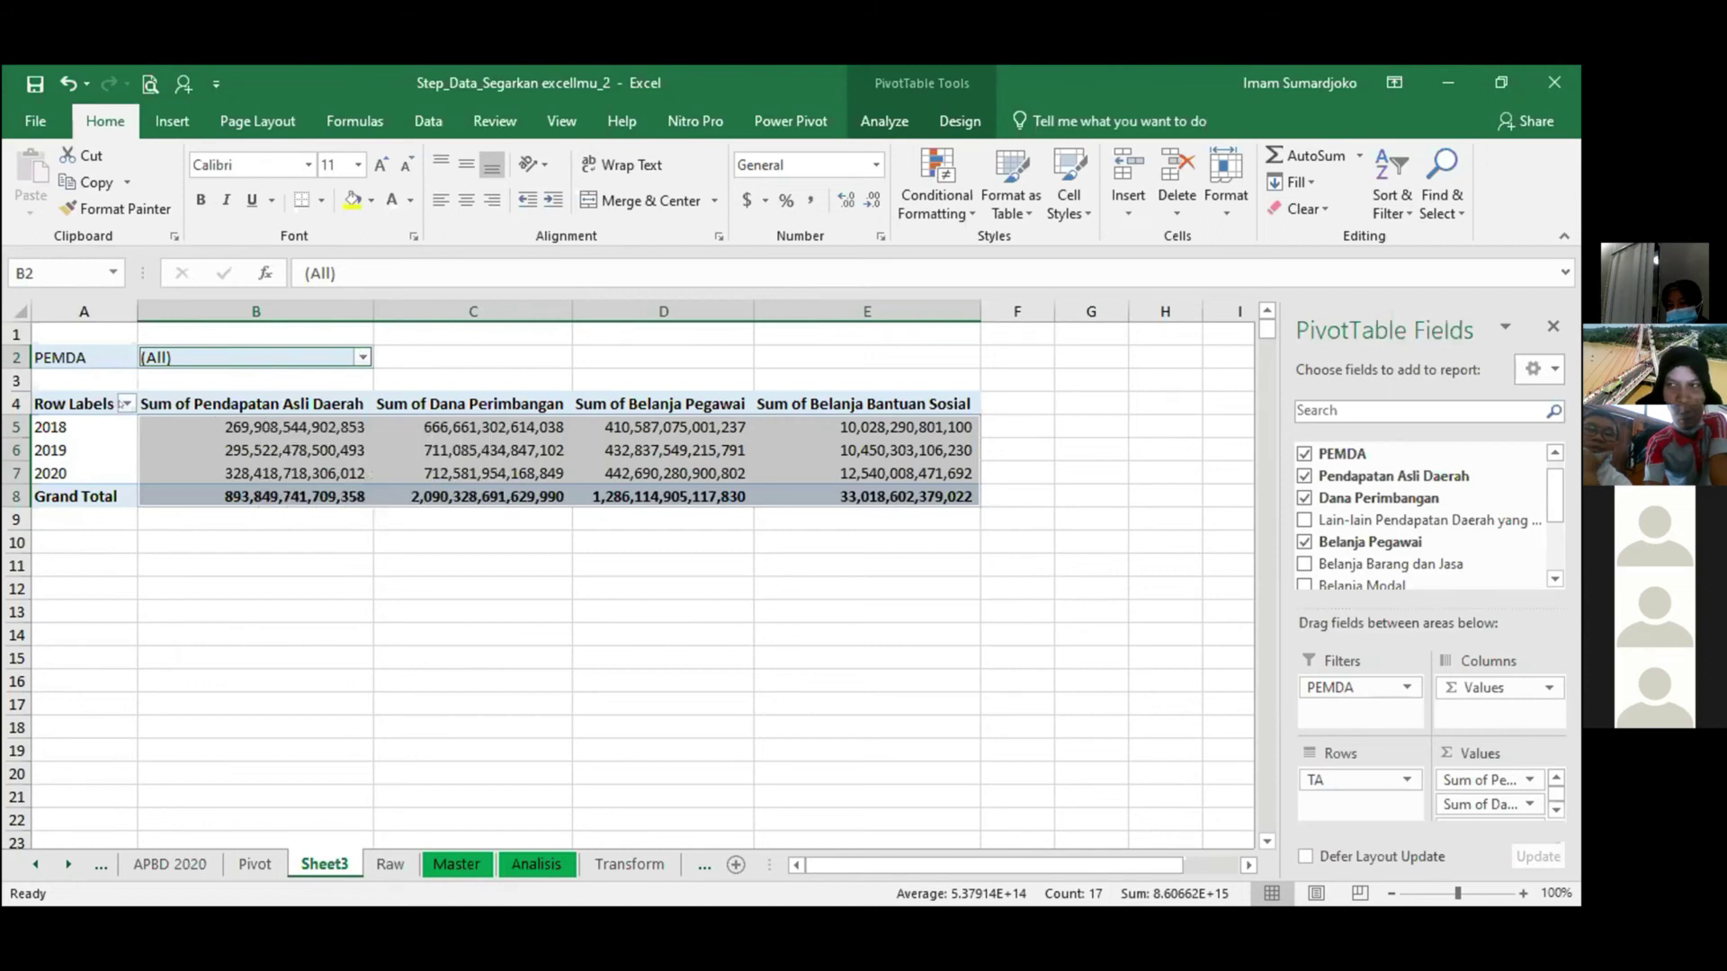
key(alt+Down)
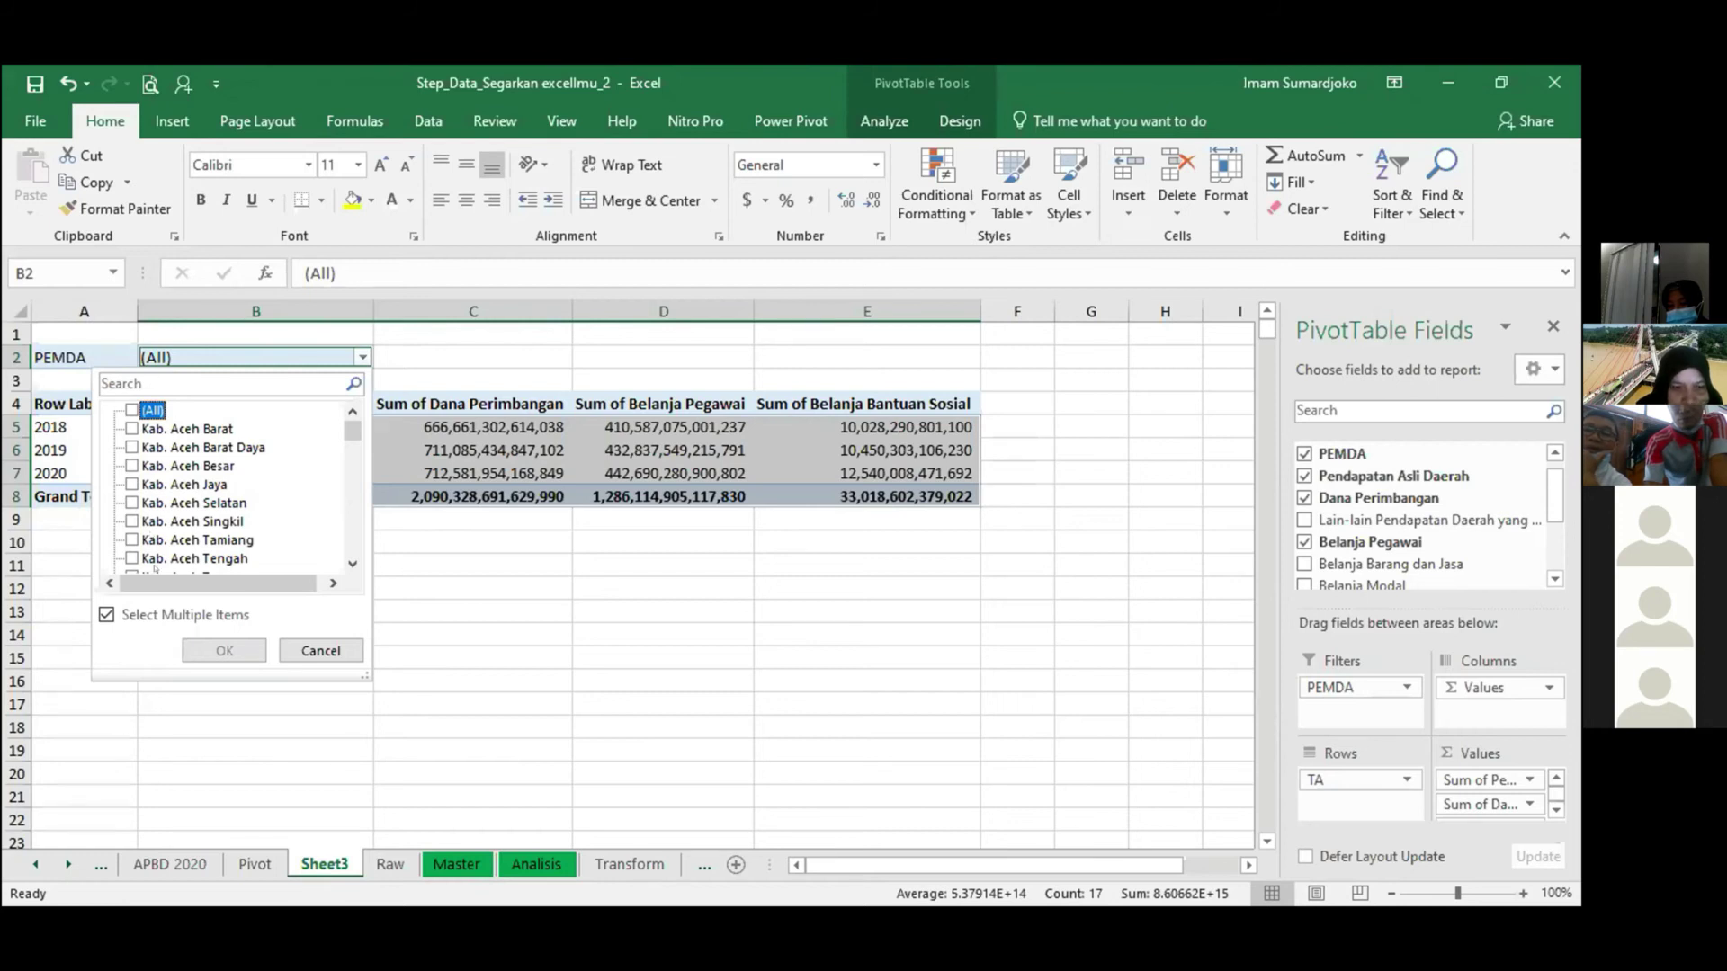
click(131, 485)
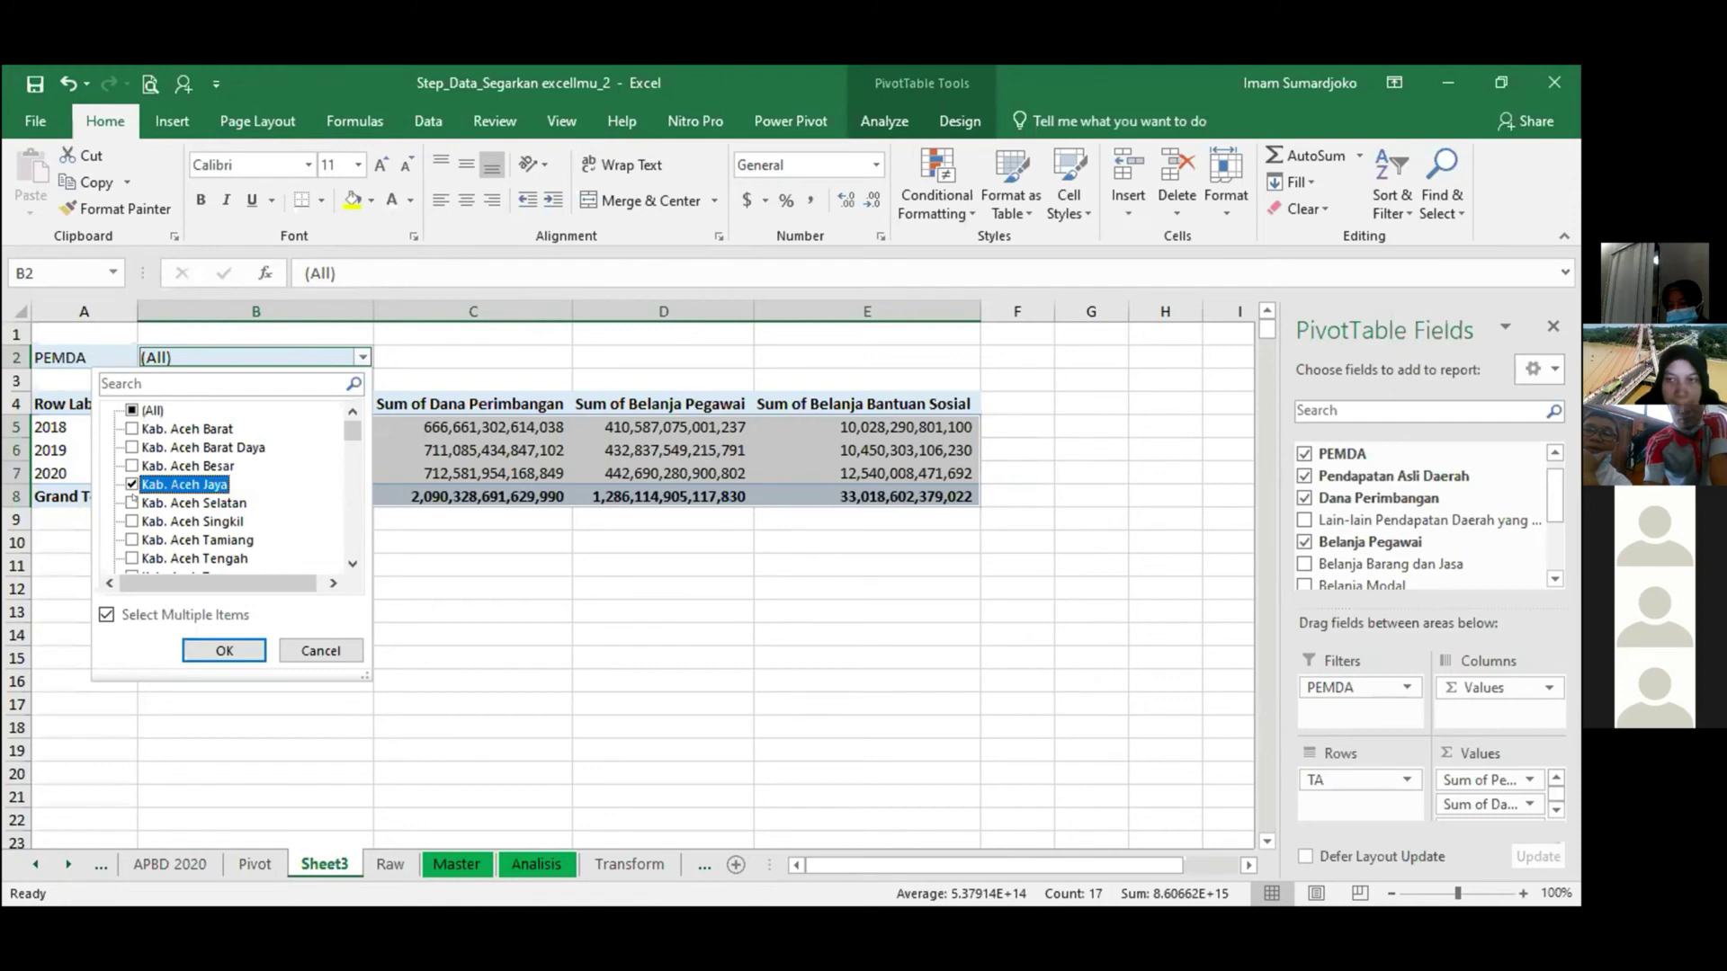
click(220, 649)
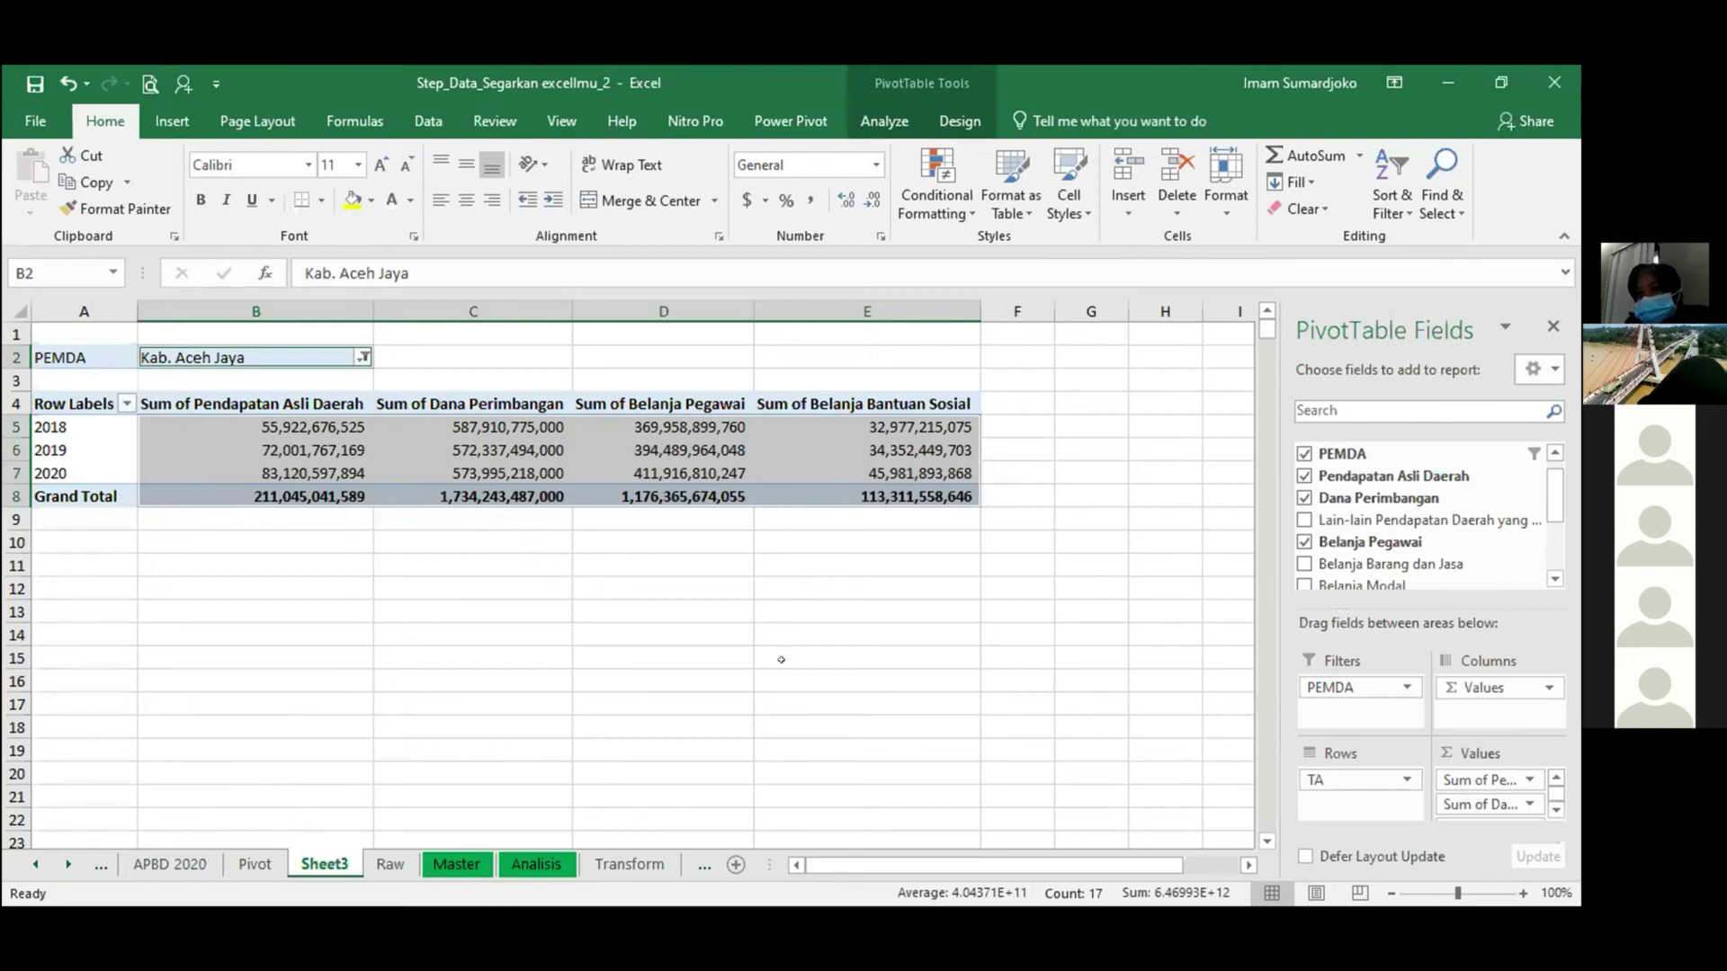
Look over the Master sheet, then examine the PEMDA and TAHUN selections and the yearly budget table on the Analisis sheet.
click(457, 864)
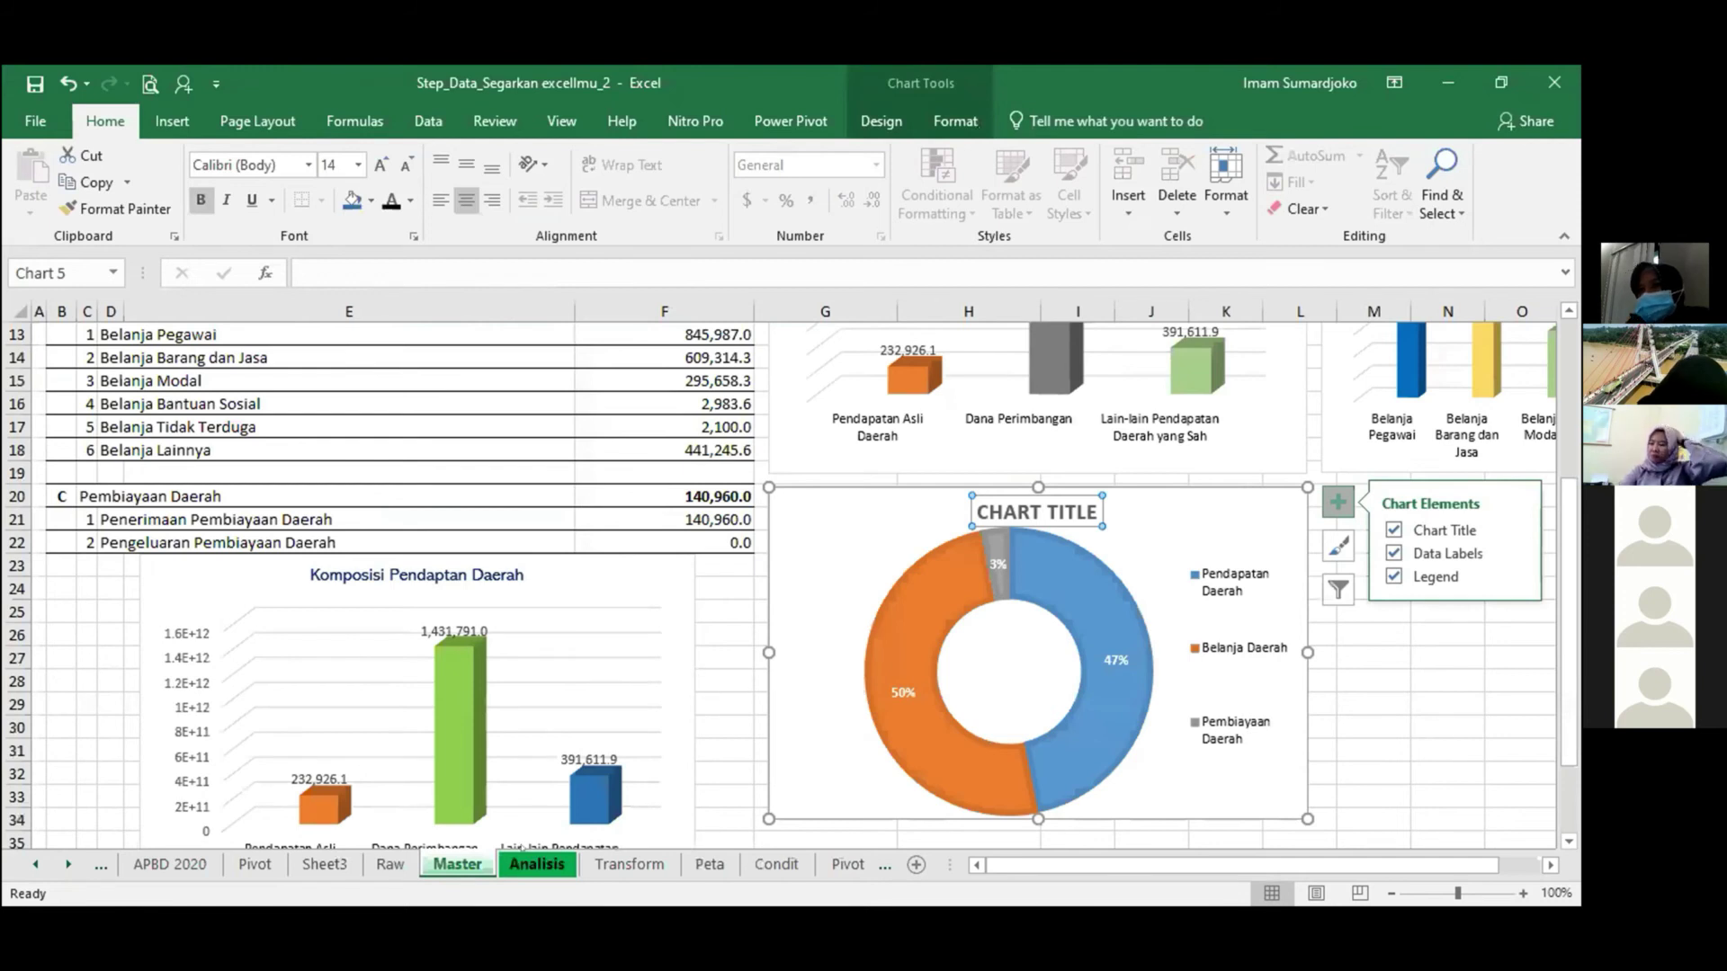
click(536, 864)
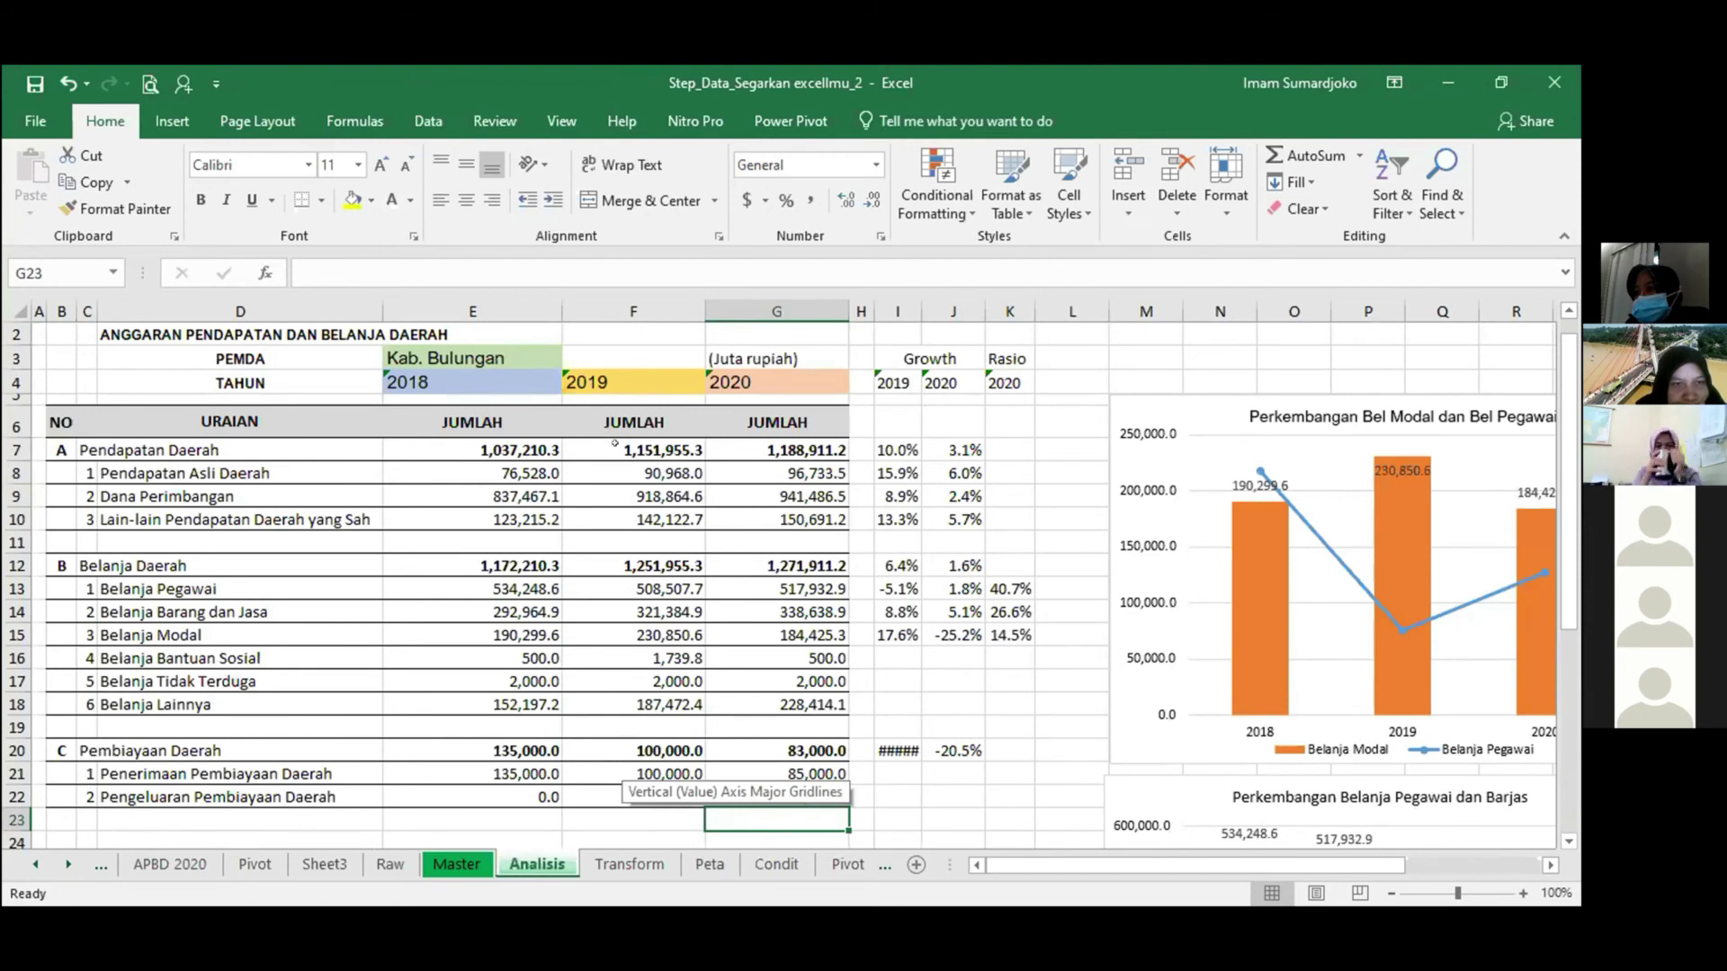
click(471, 364)
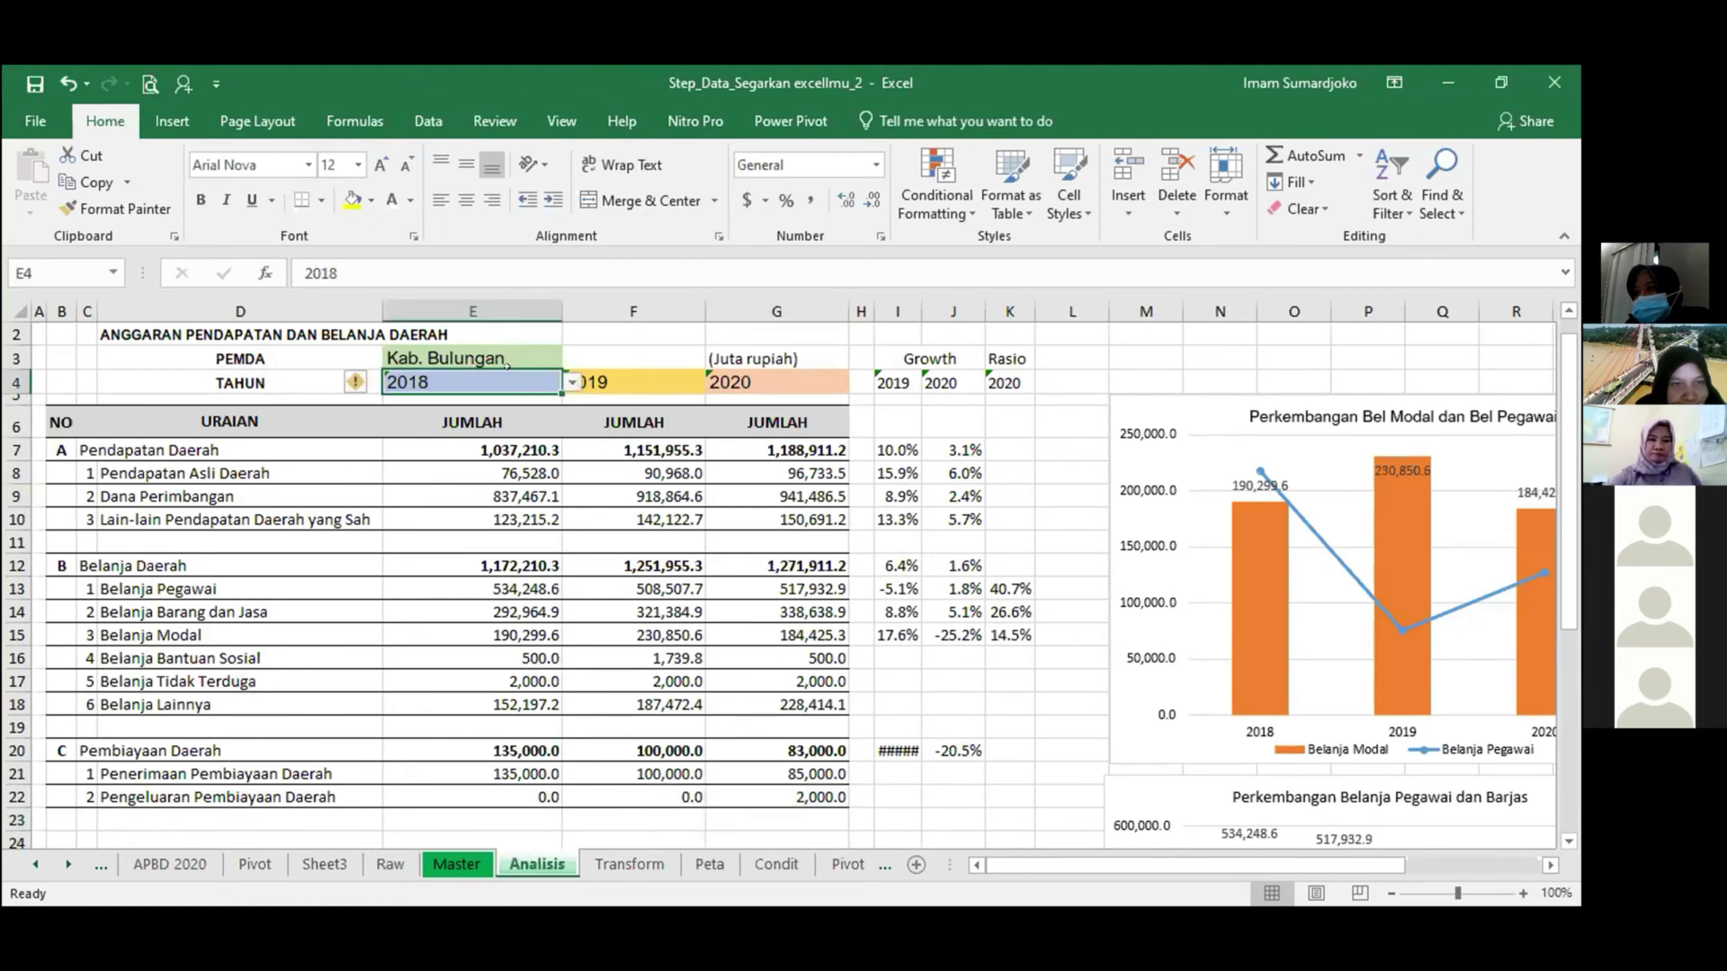
click(619, 371)
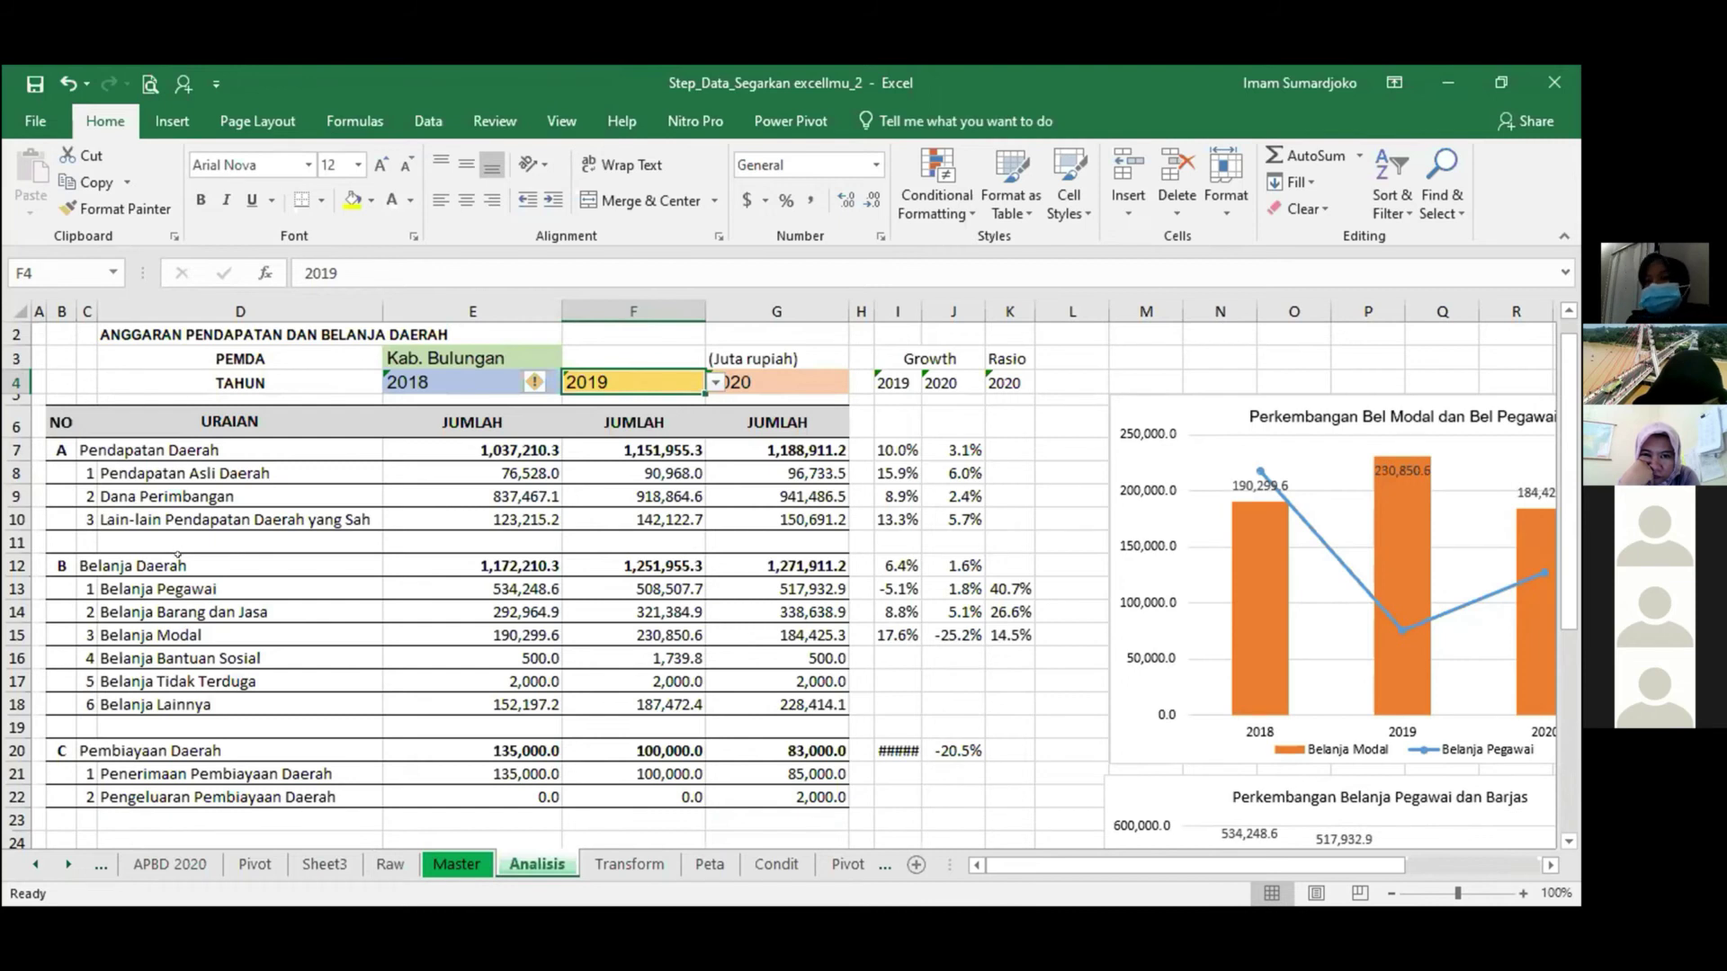
scroll(509, 550, up, 1)
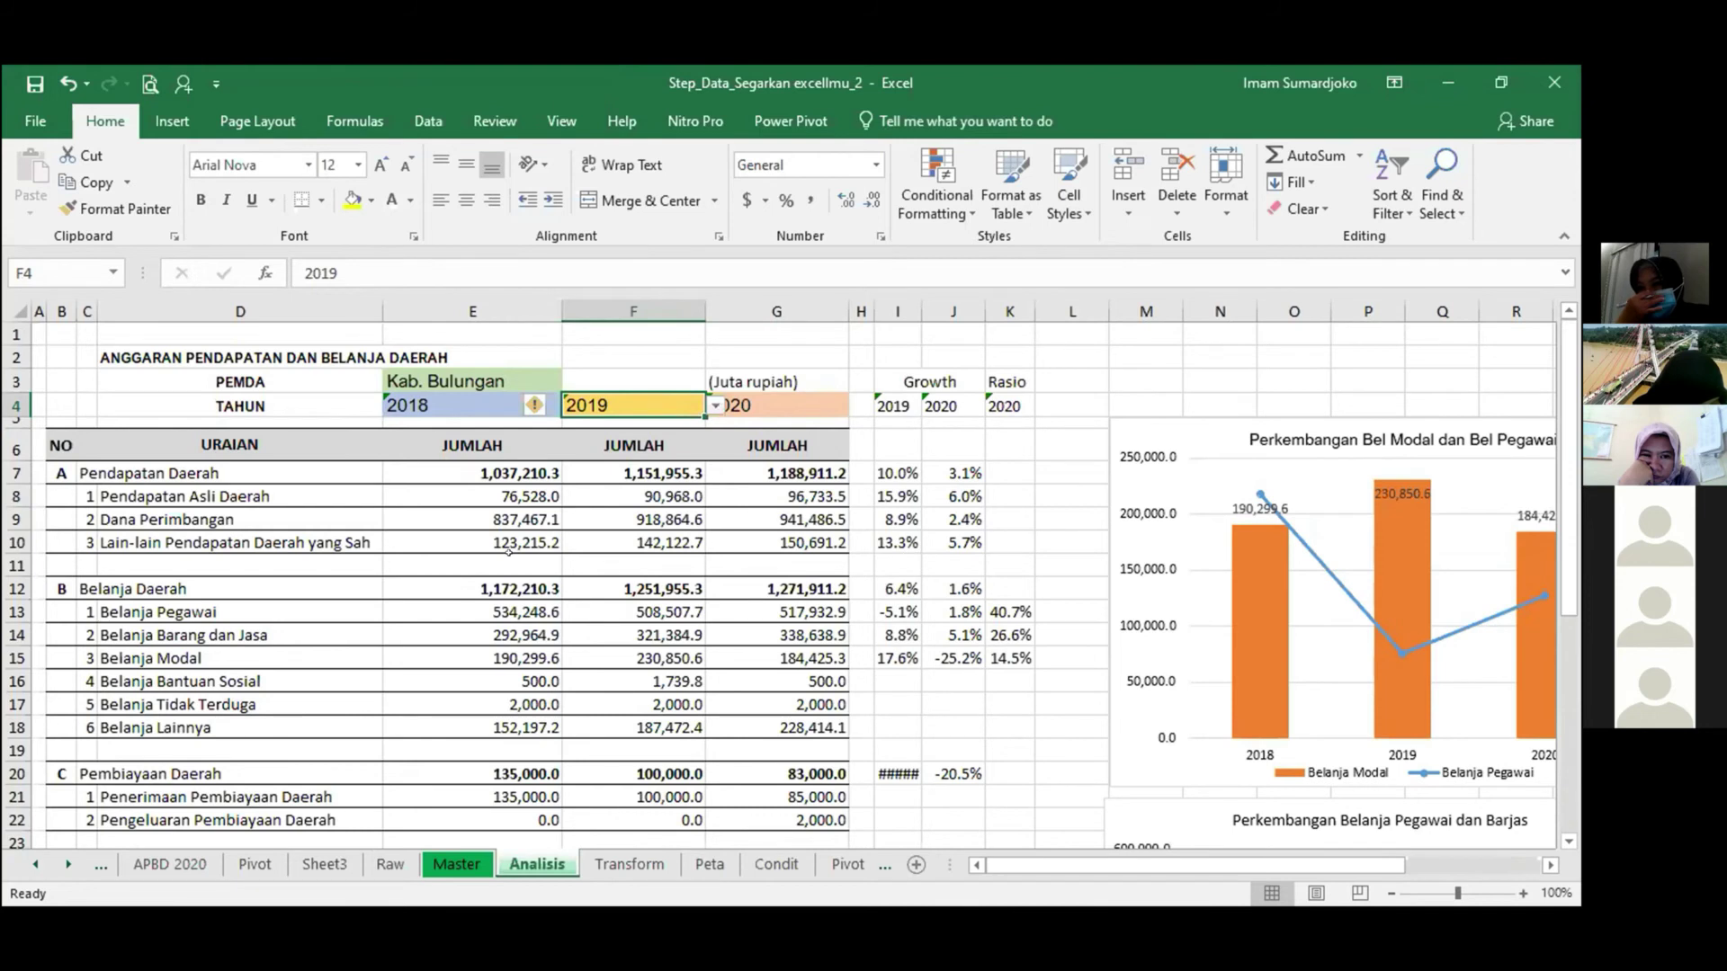
Set the PEMDA selection on the Analisis sheet to Kab. Nunukan.
click(470, 379)
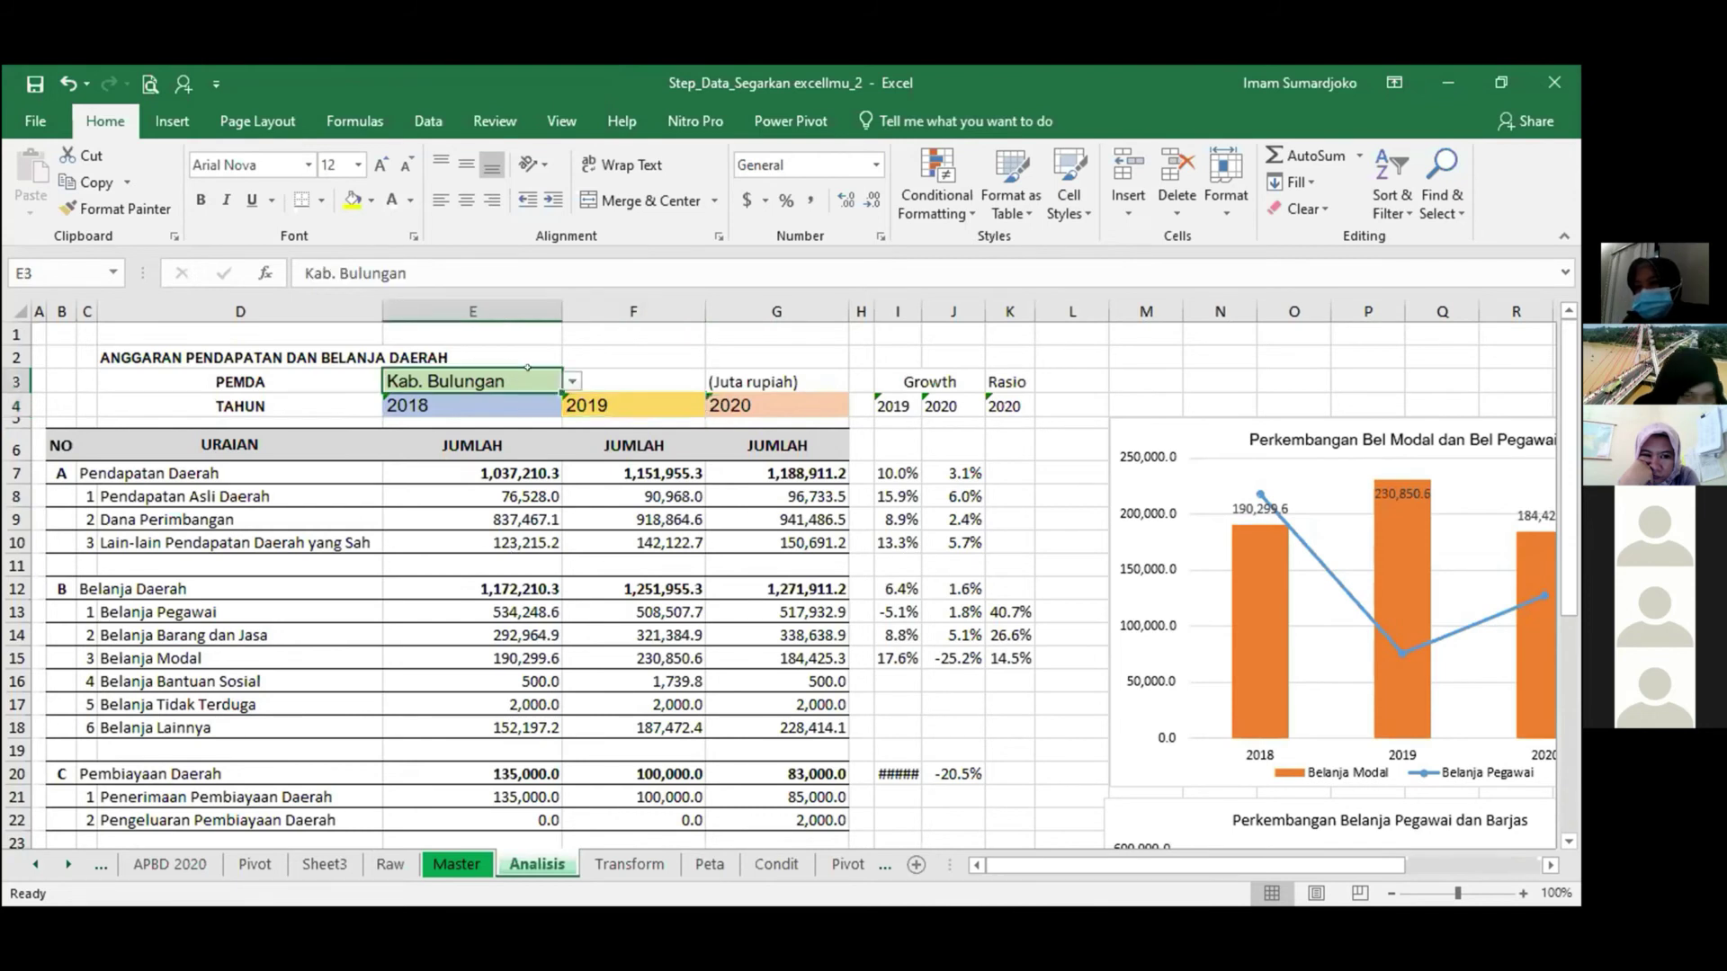
click(572, 381)
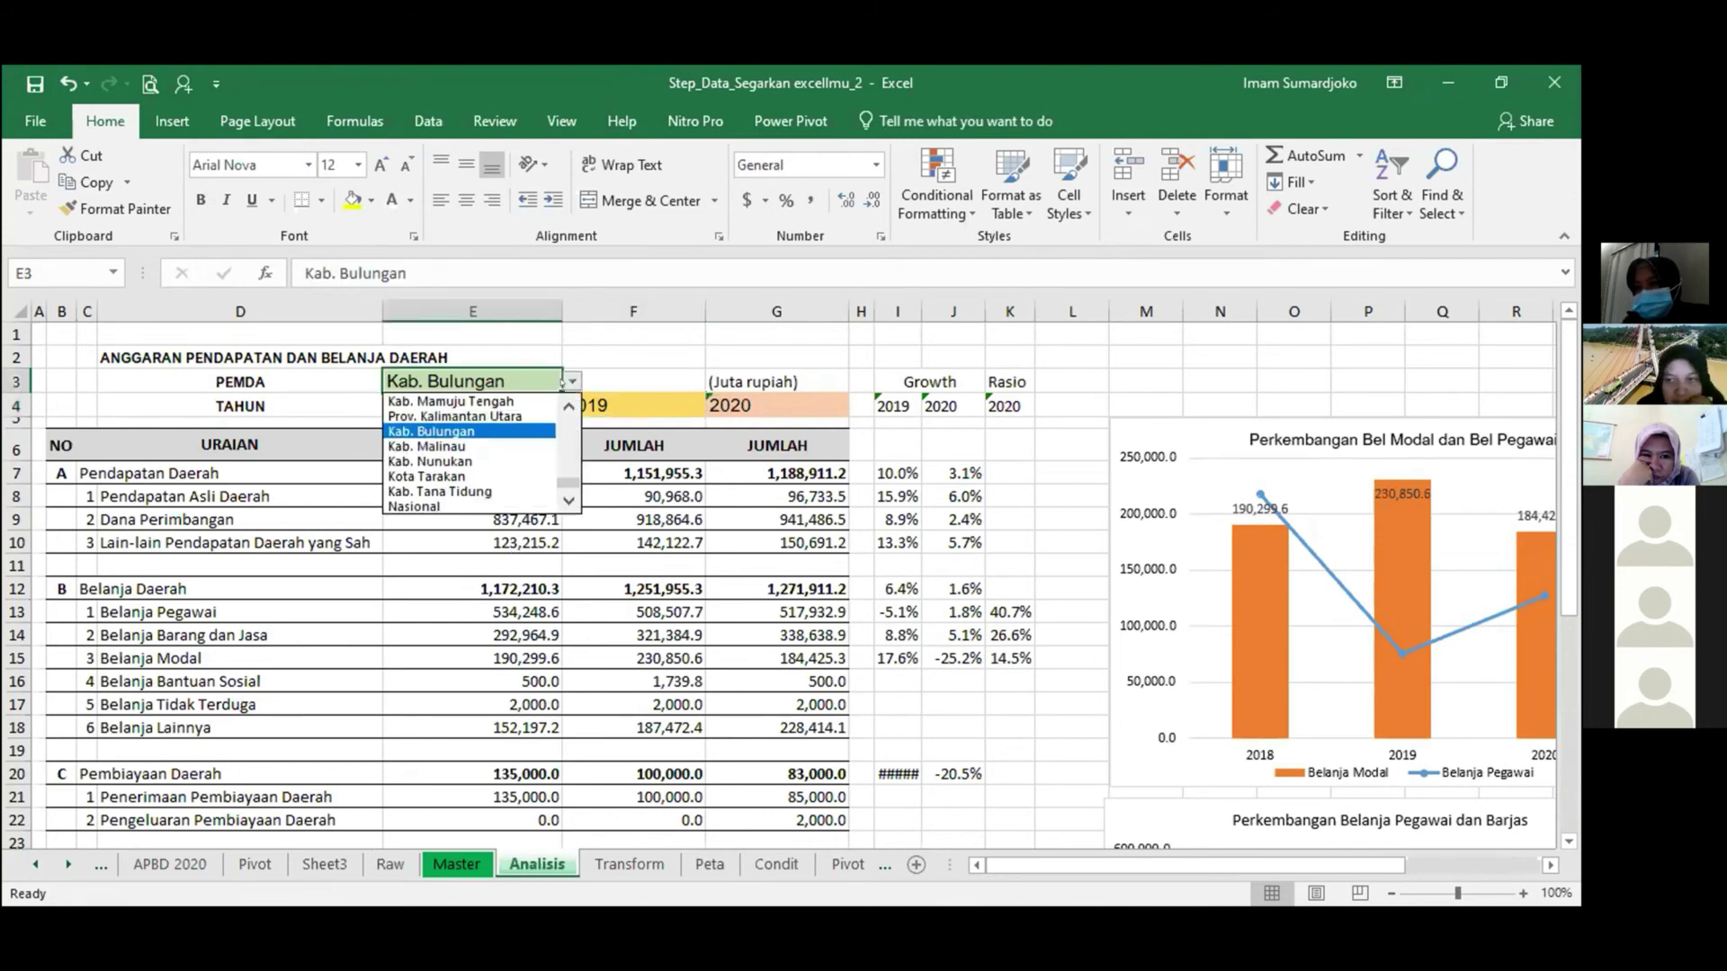
click(466, 460)
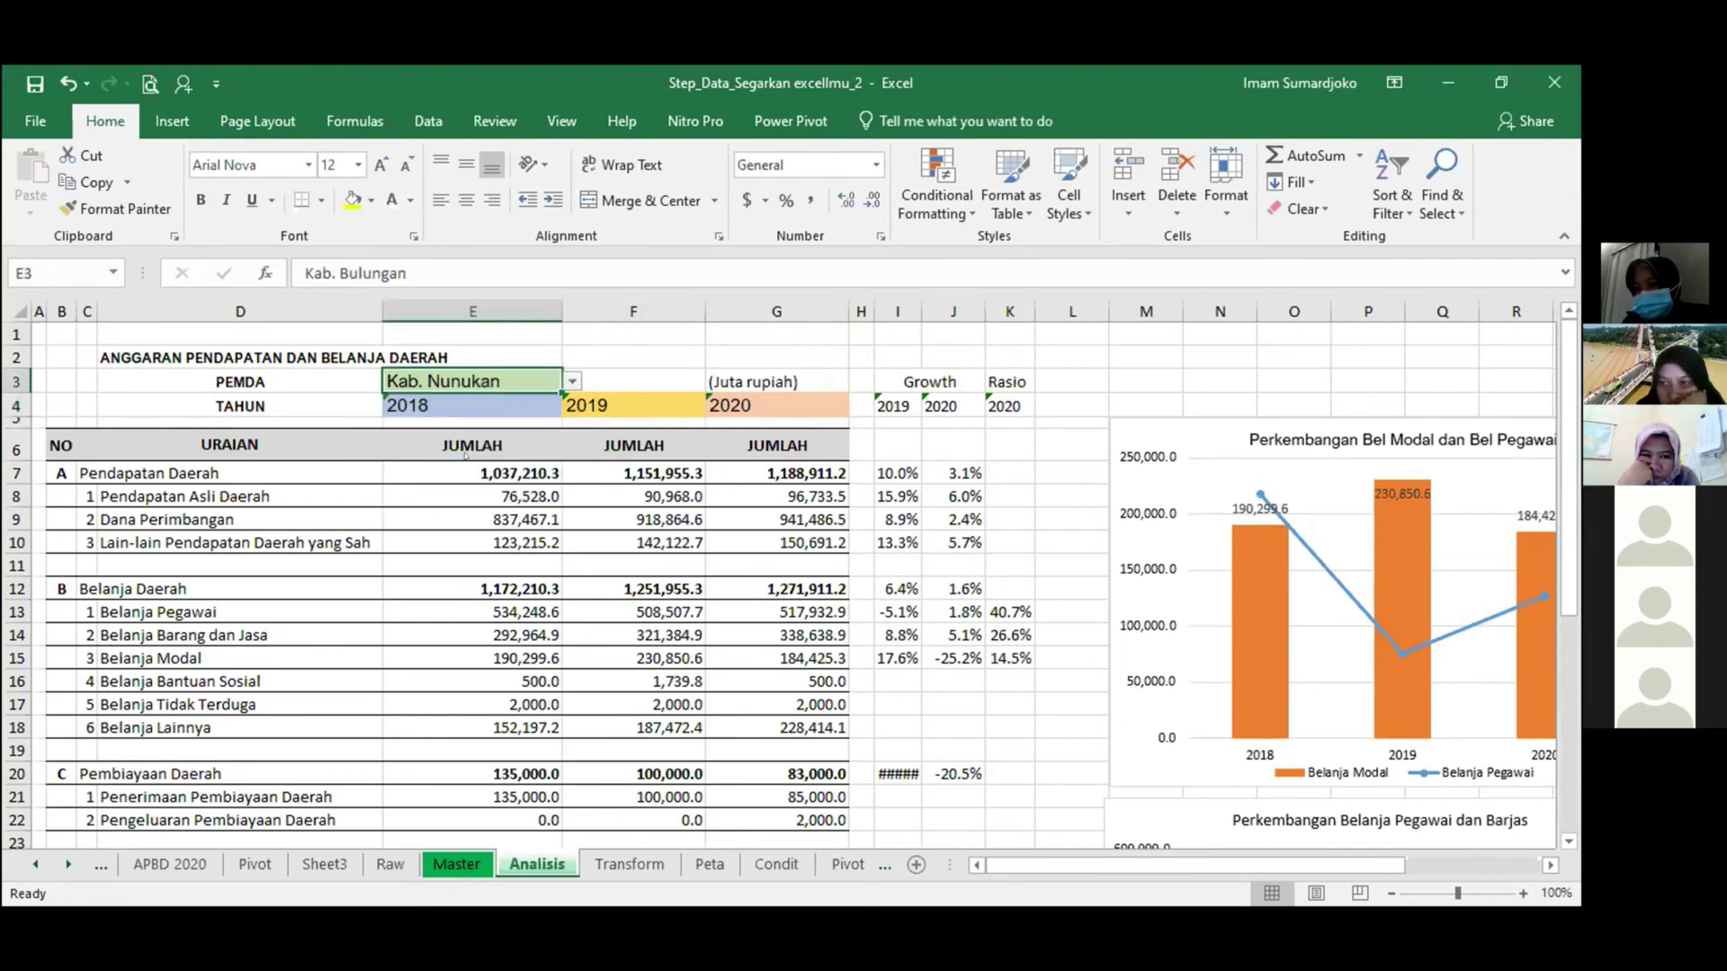
Fill the Growth heading above the 2019 and 2020 percentage columns with yellow.
click(881, 496)
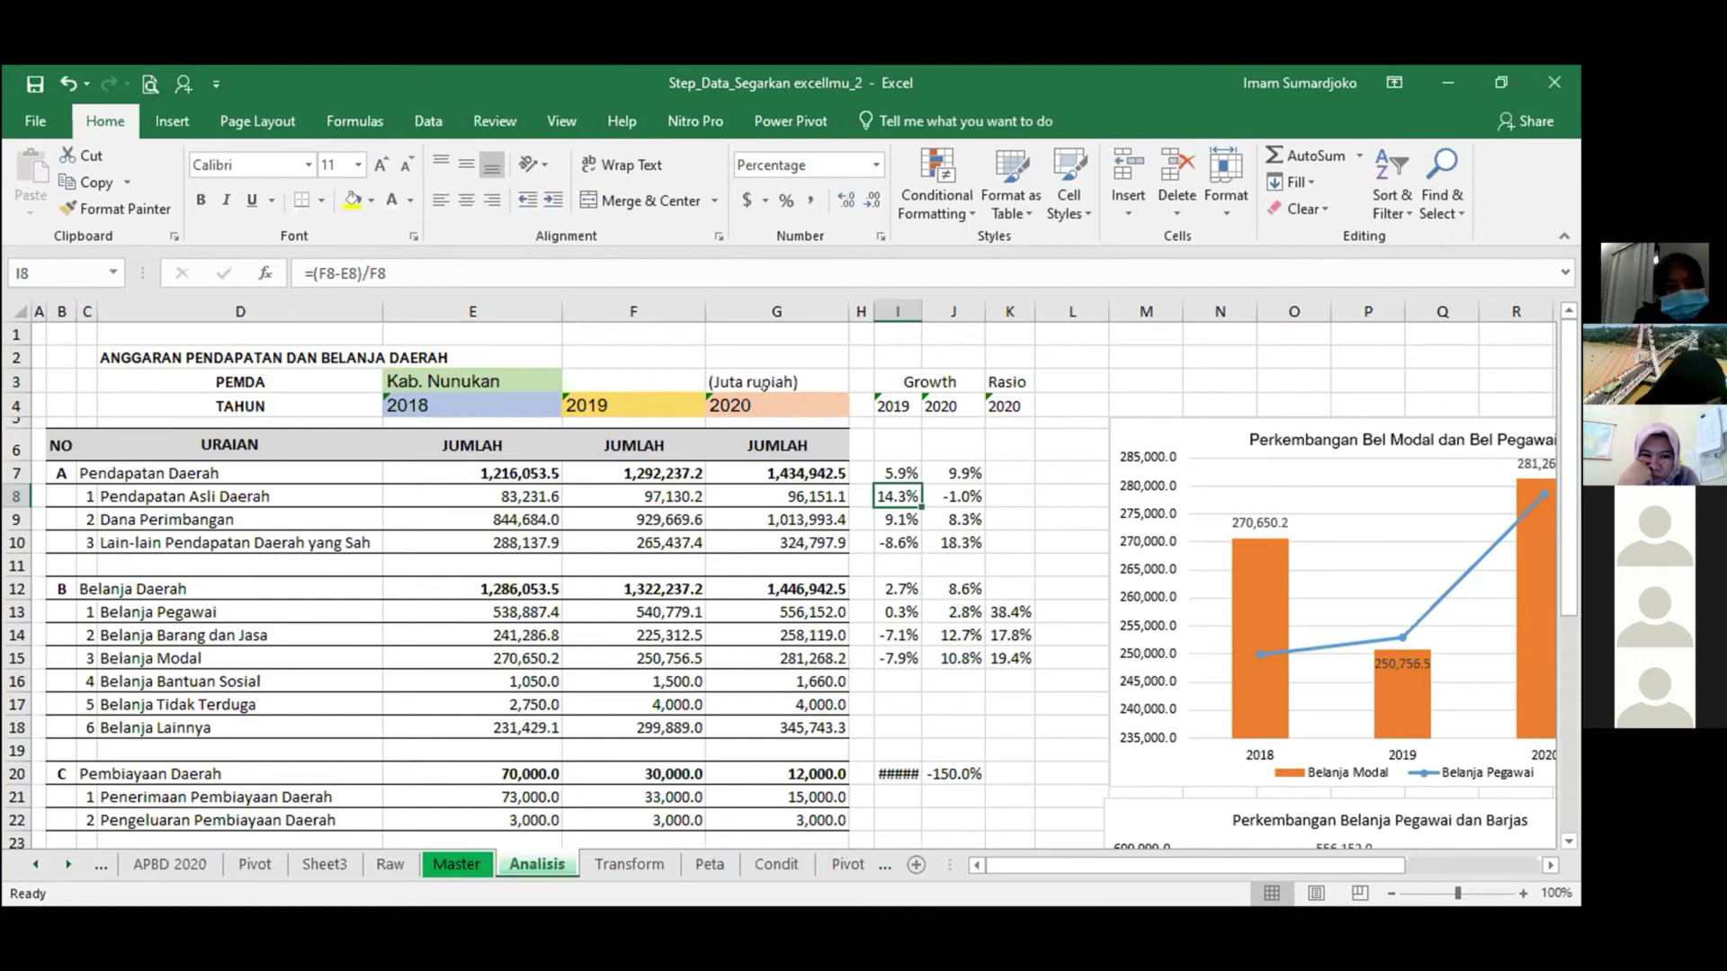
click(878, 402)
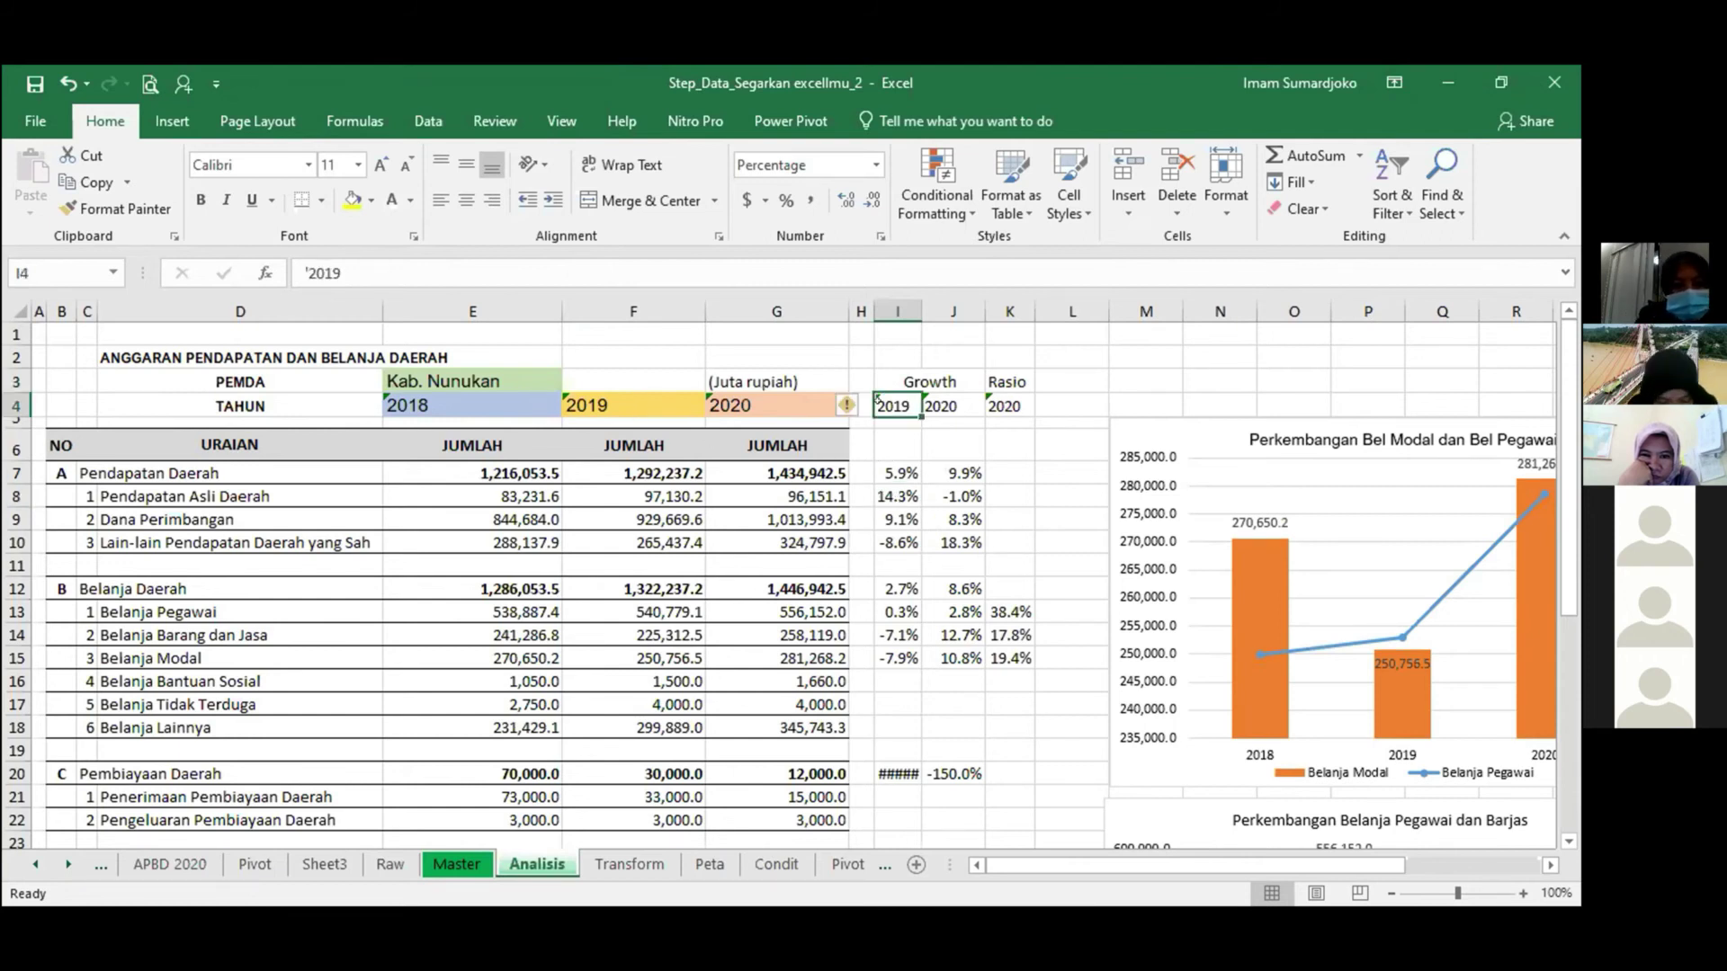
click(935, 400)
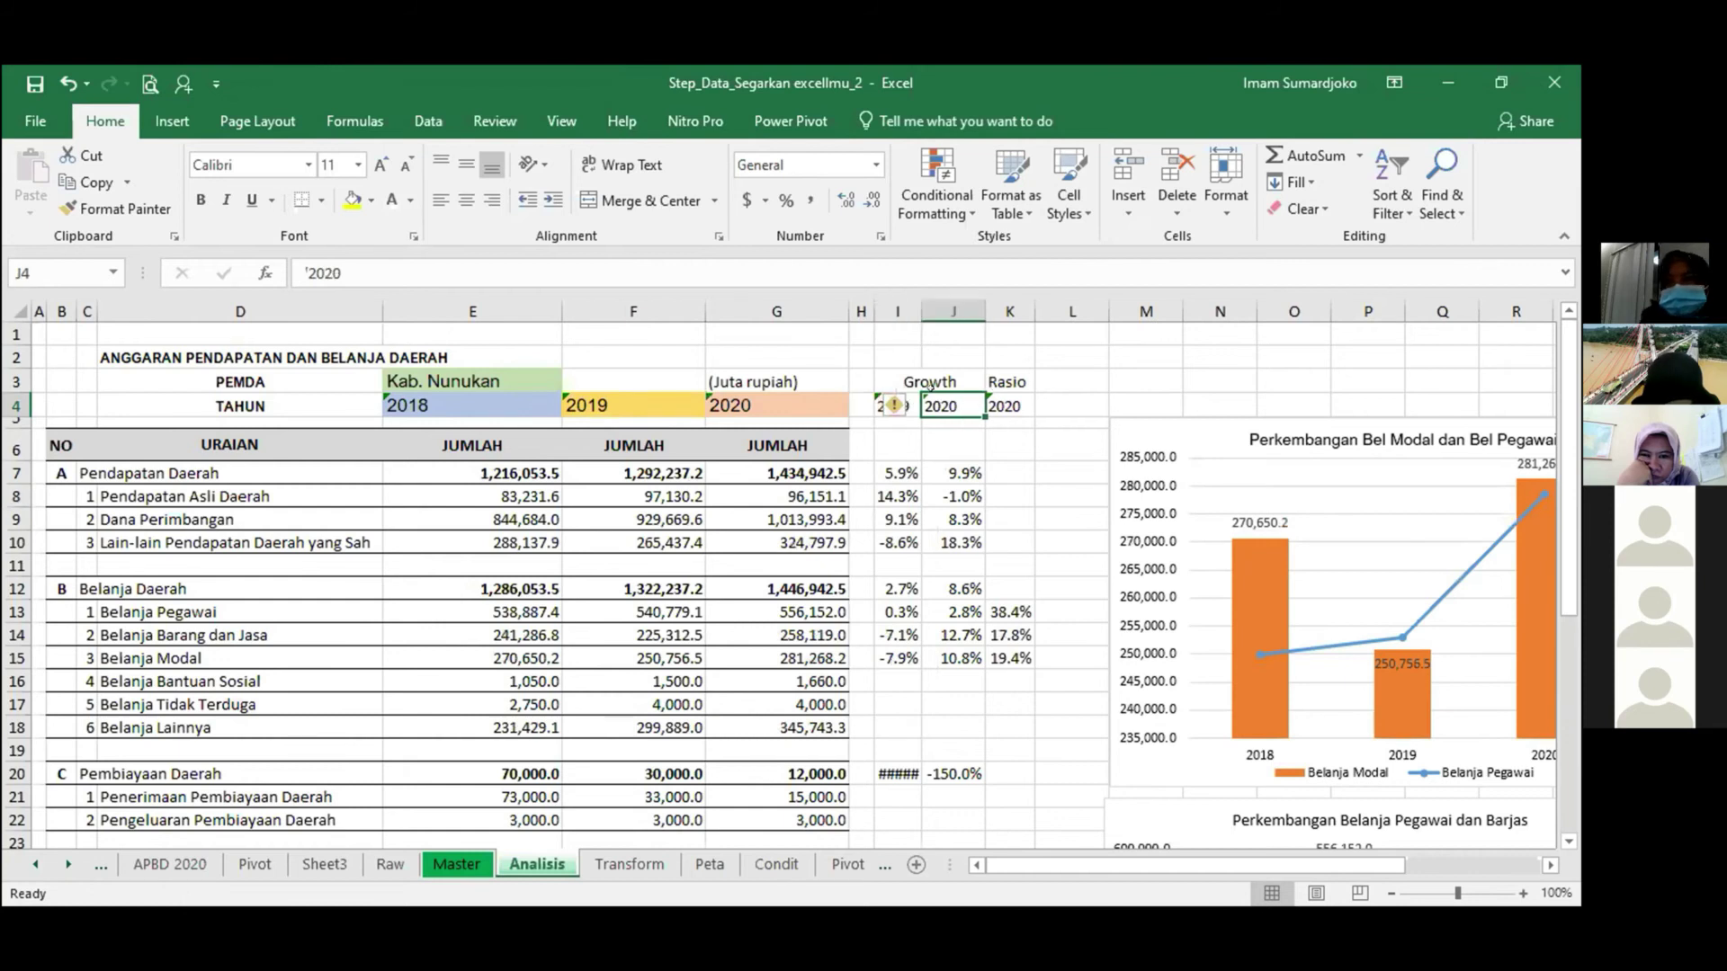
drag(929, 387, 897, 383)
click(630, 200)
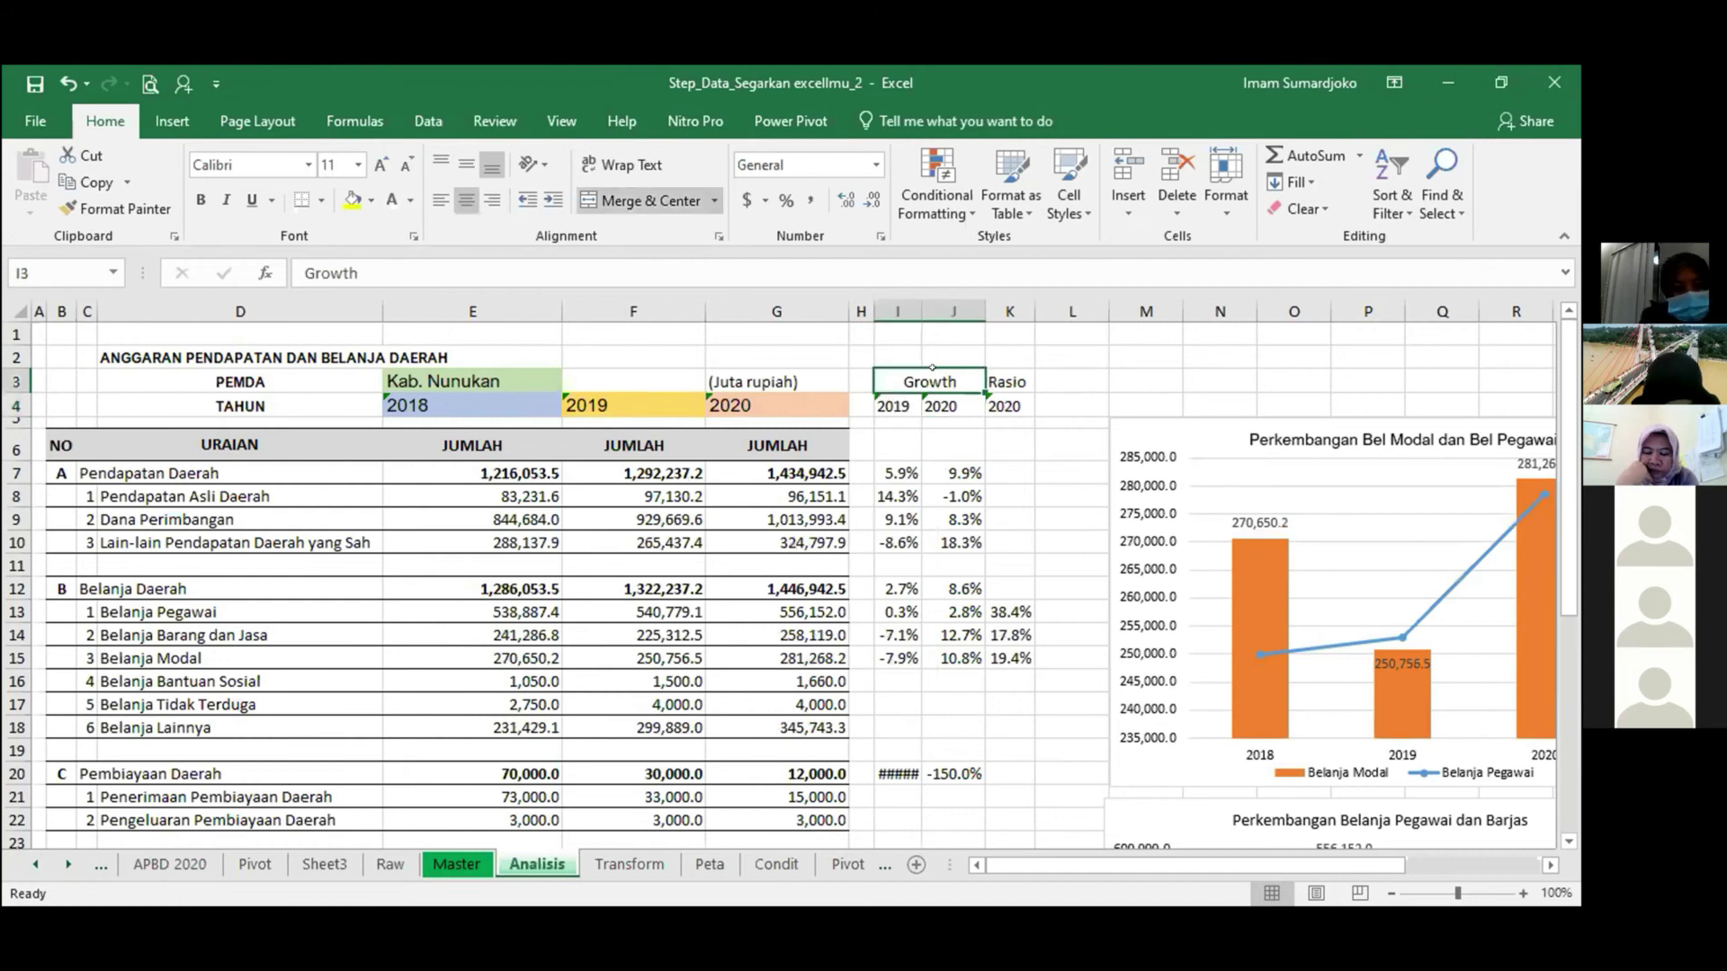
click(351, 199)
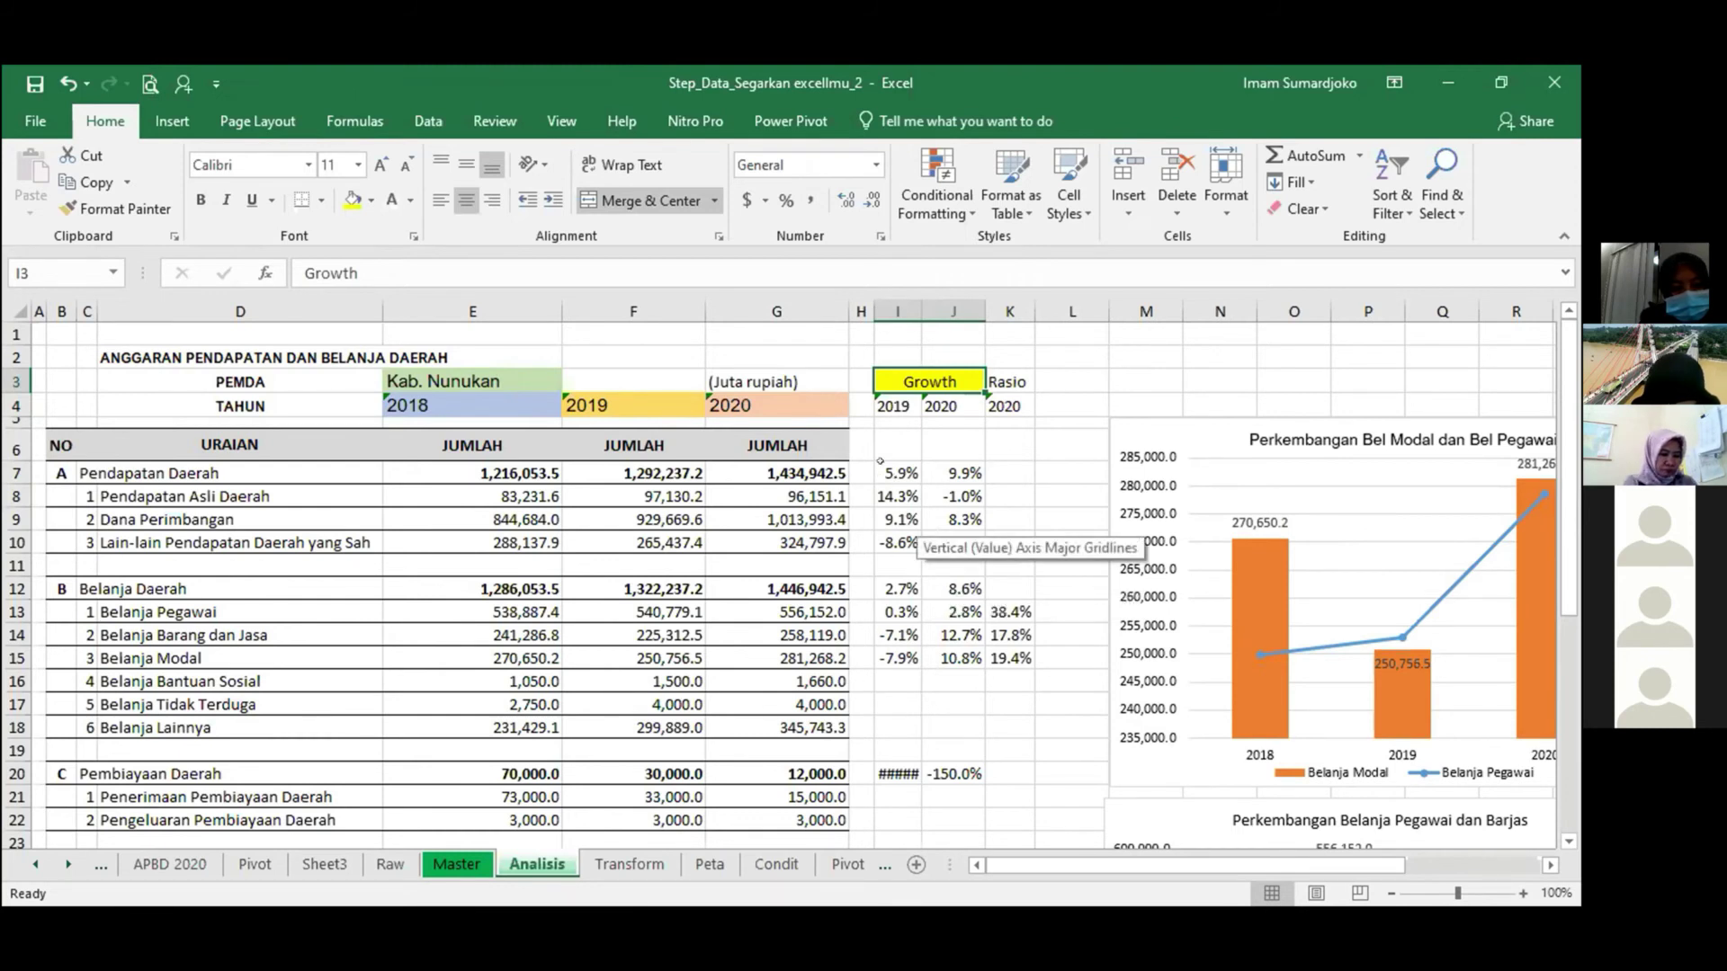
Examine the 2019 and 2020 growth formulas for Pendapatan Daerah in I7 and J7.
click(897, 473)
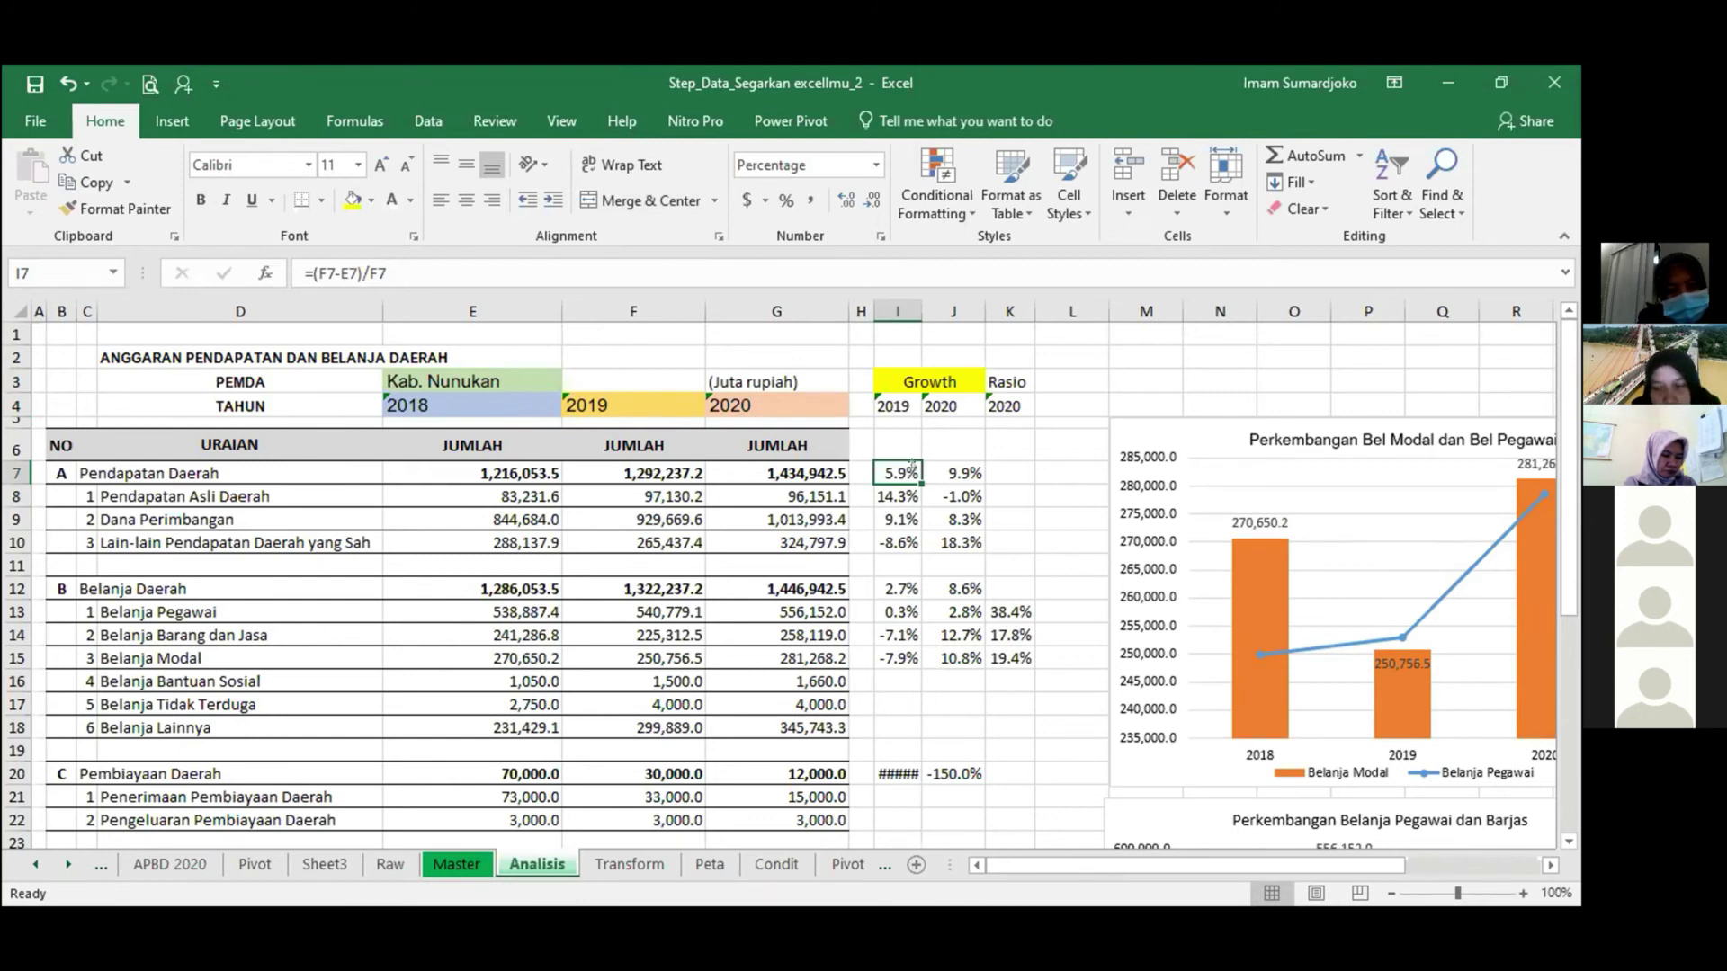
click(952, 466)
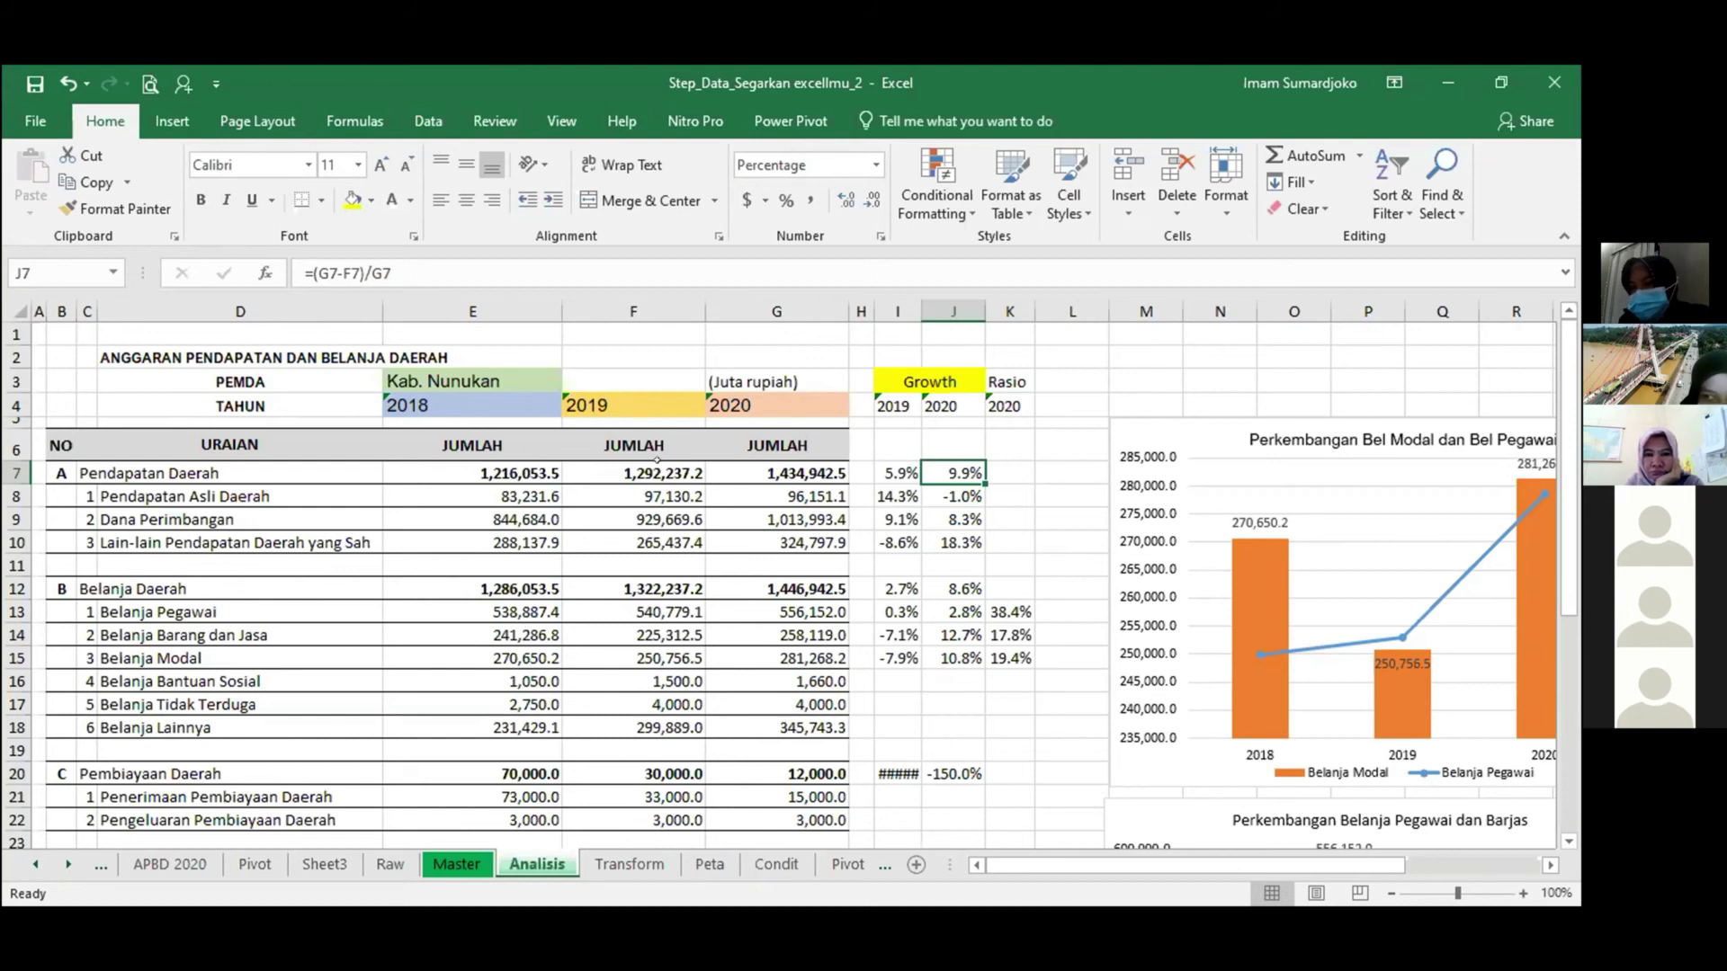
key(Left)
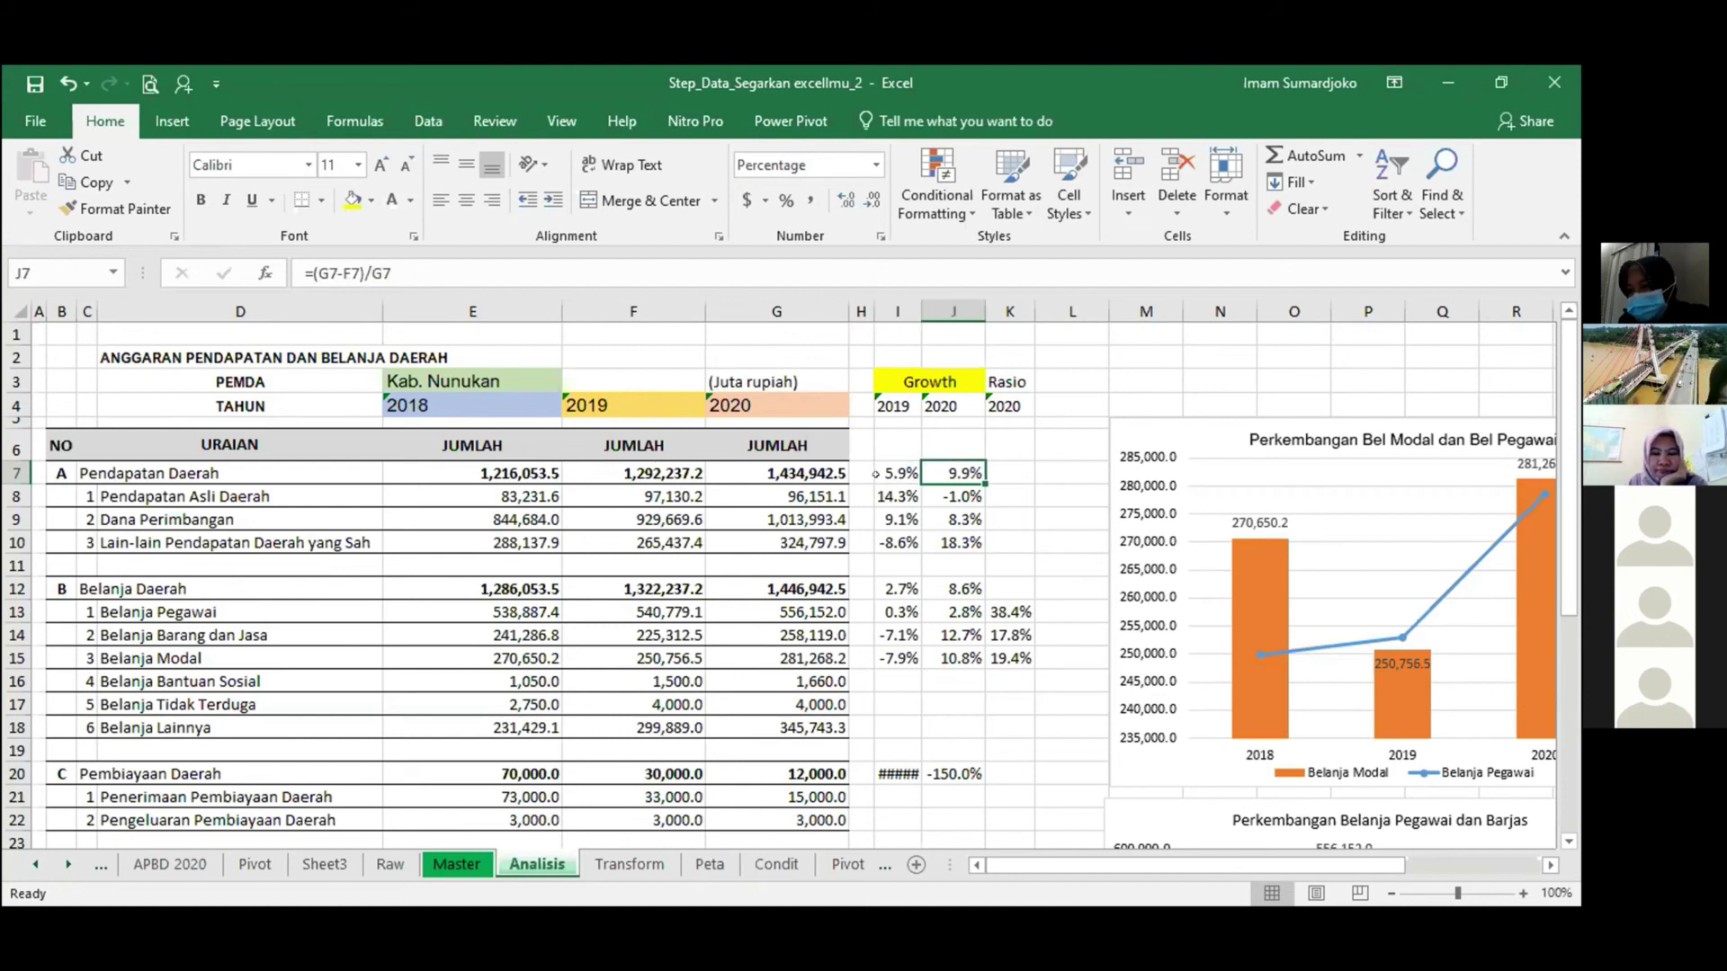
click(511, 383)
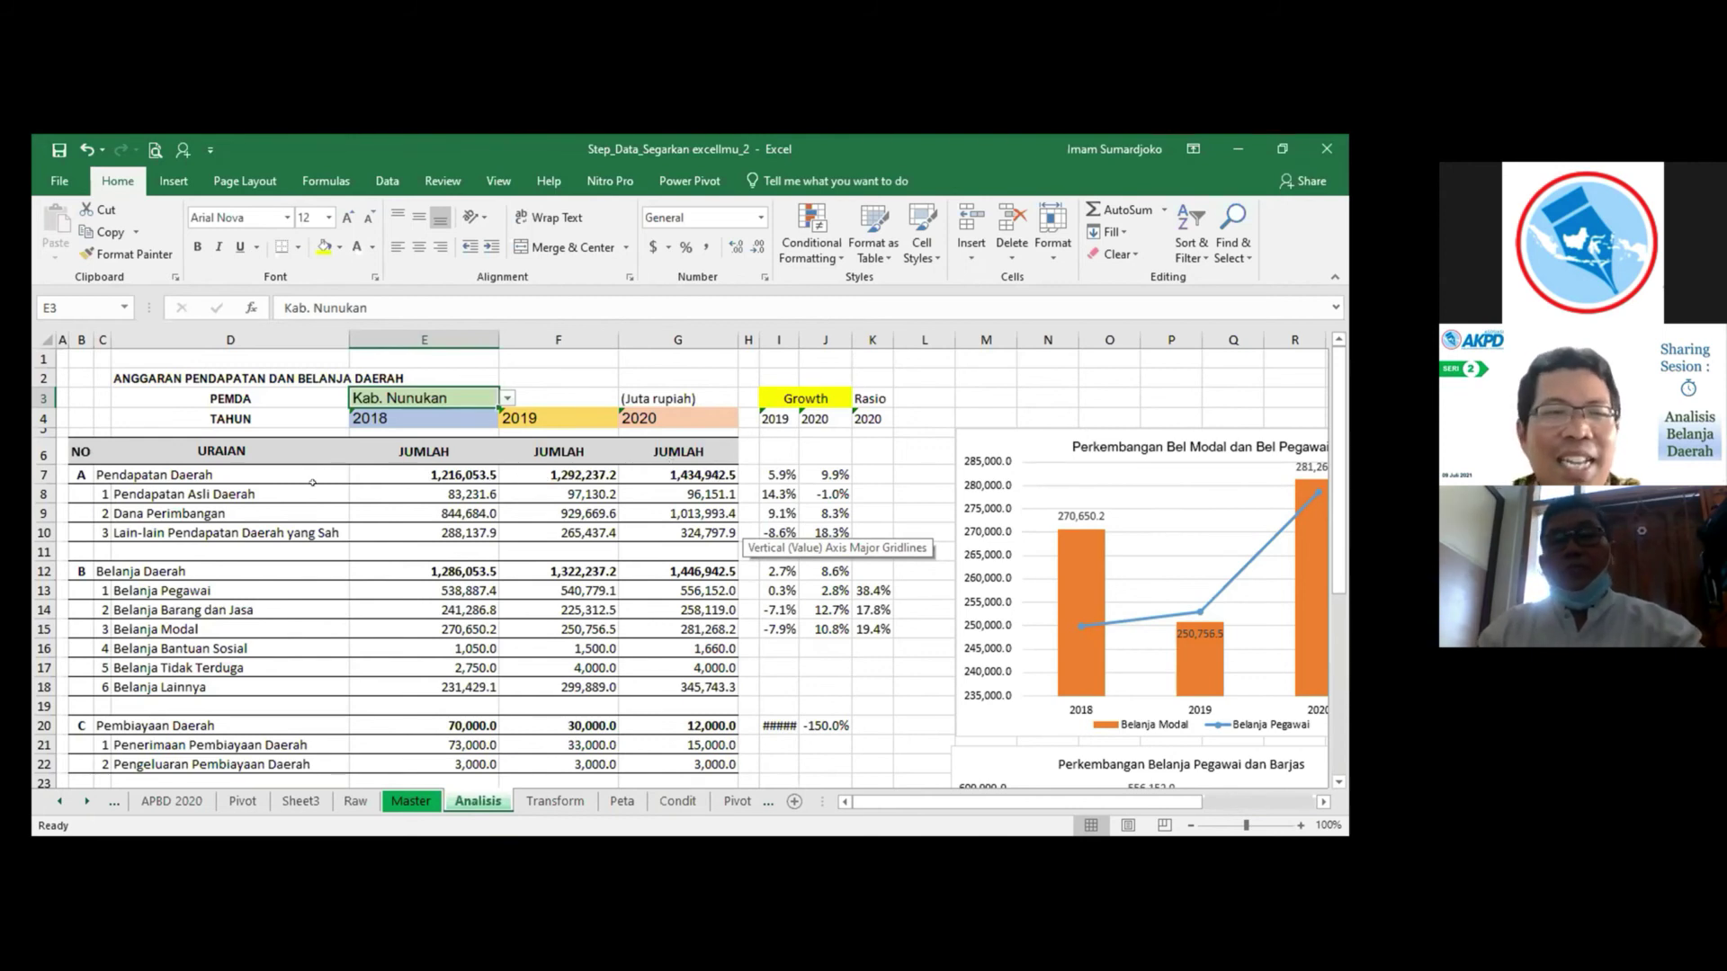
click(767, 469)
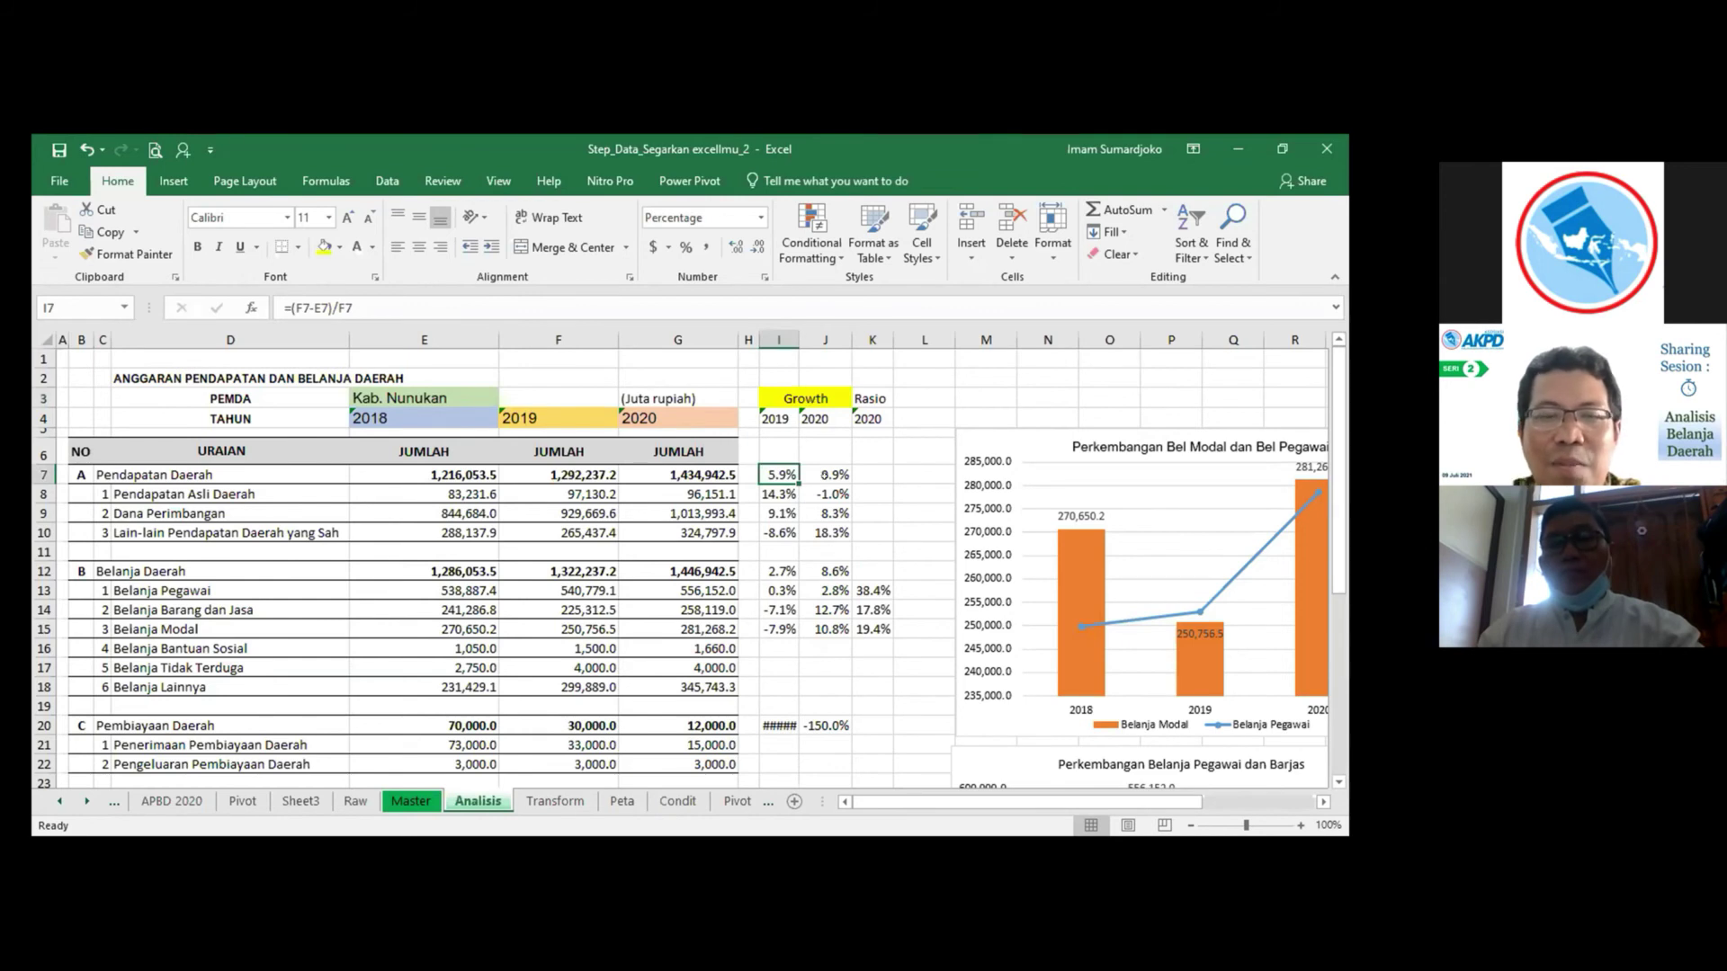
click(823, 470)
click(774, 467)
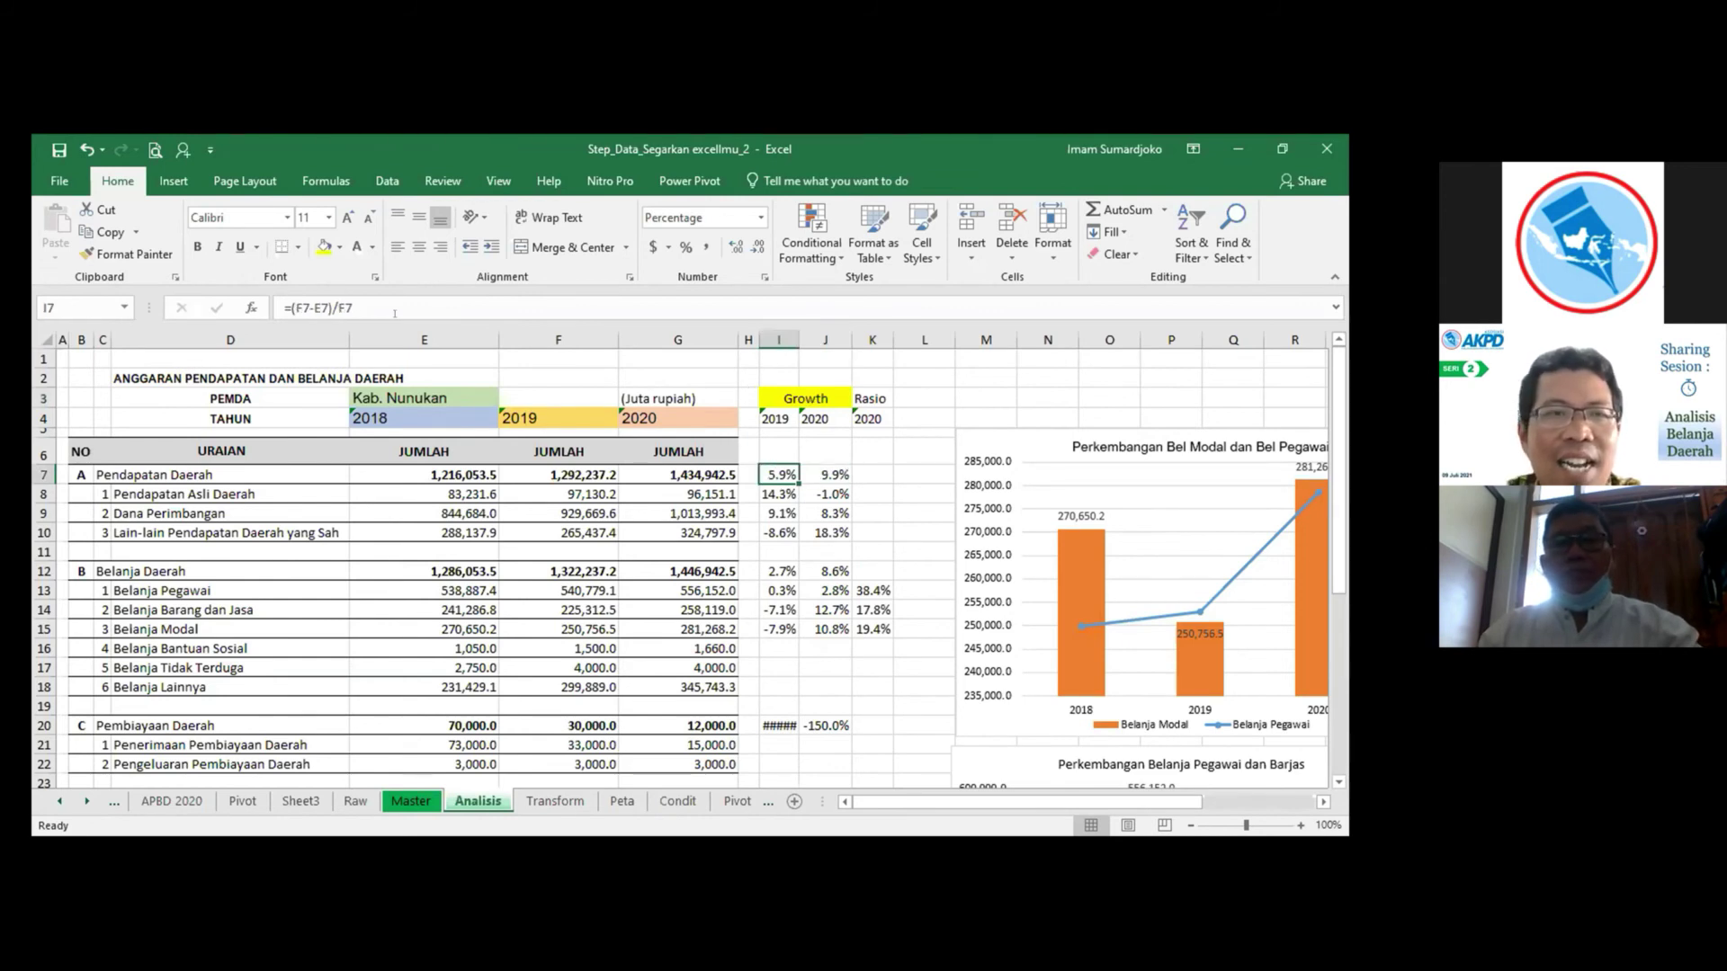
key(alt+Tab)
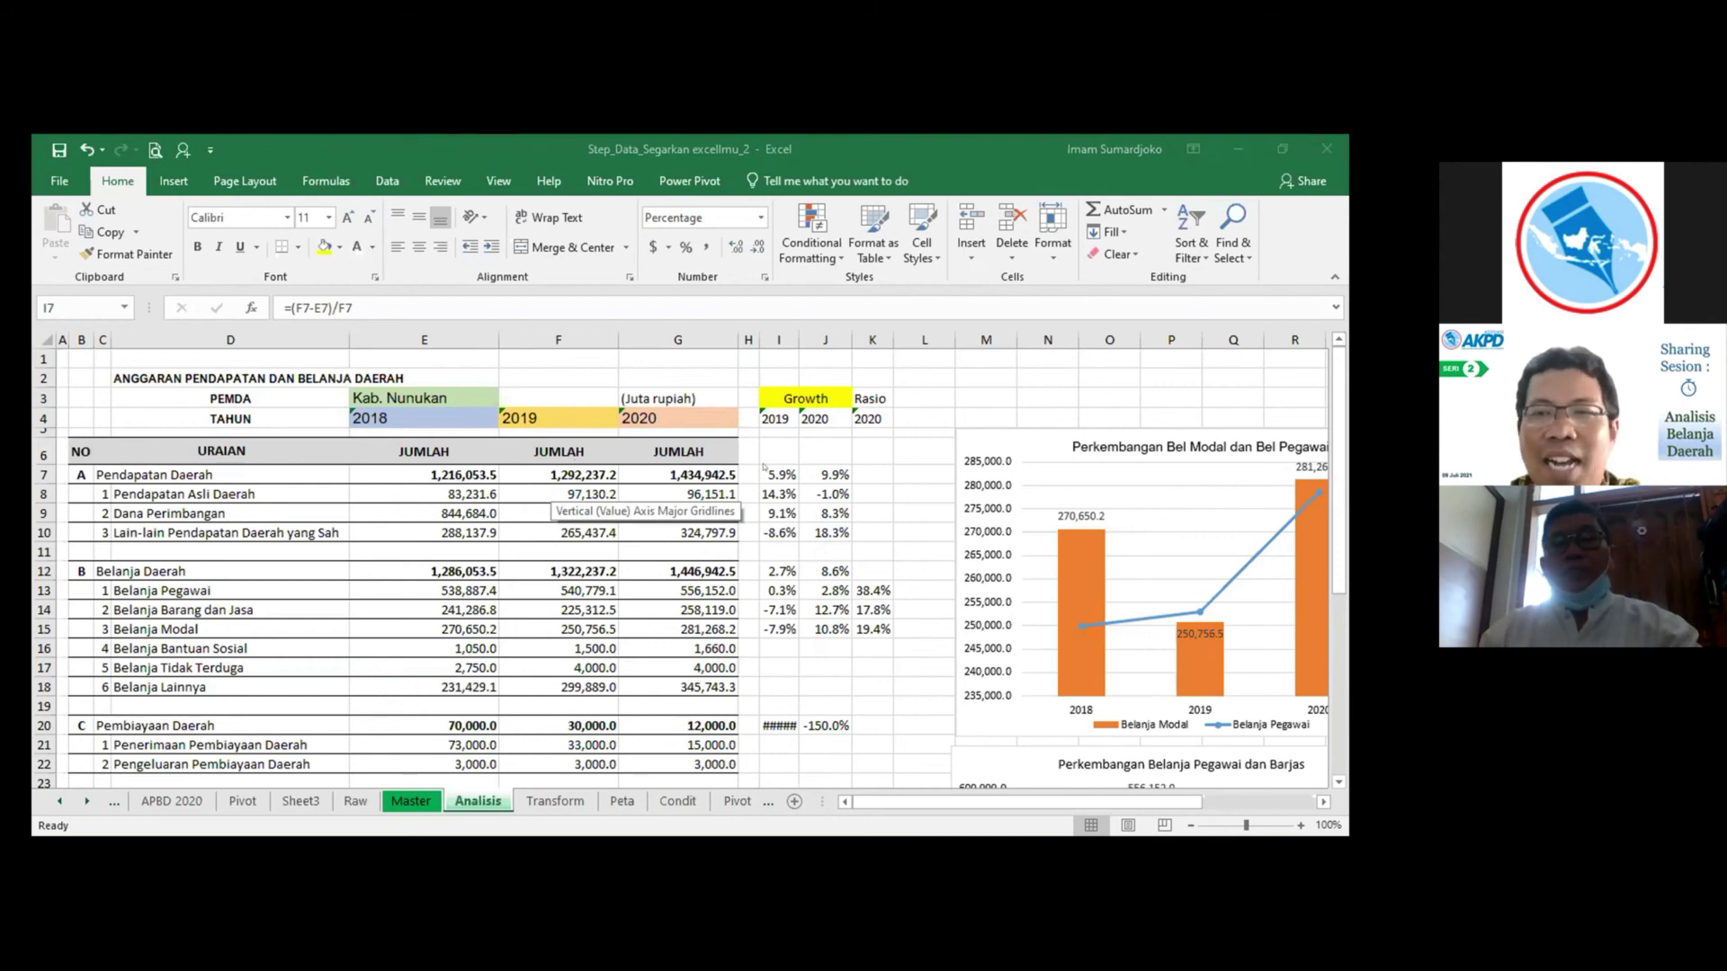
key(alt+Tab)
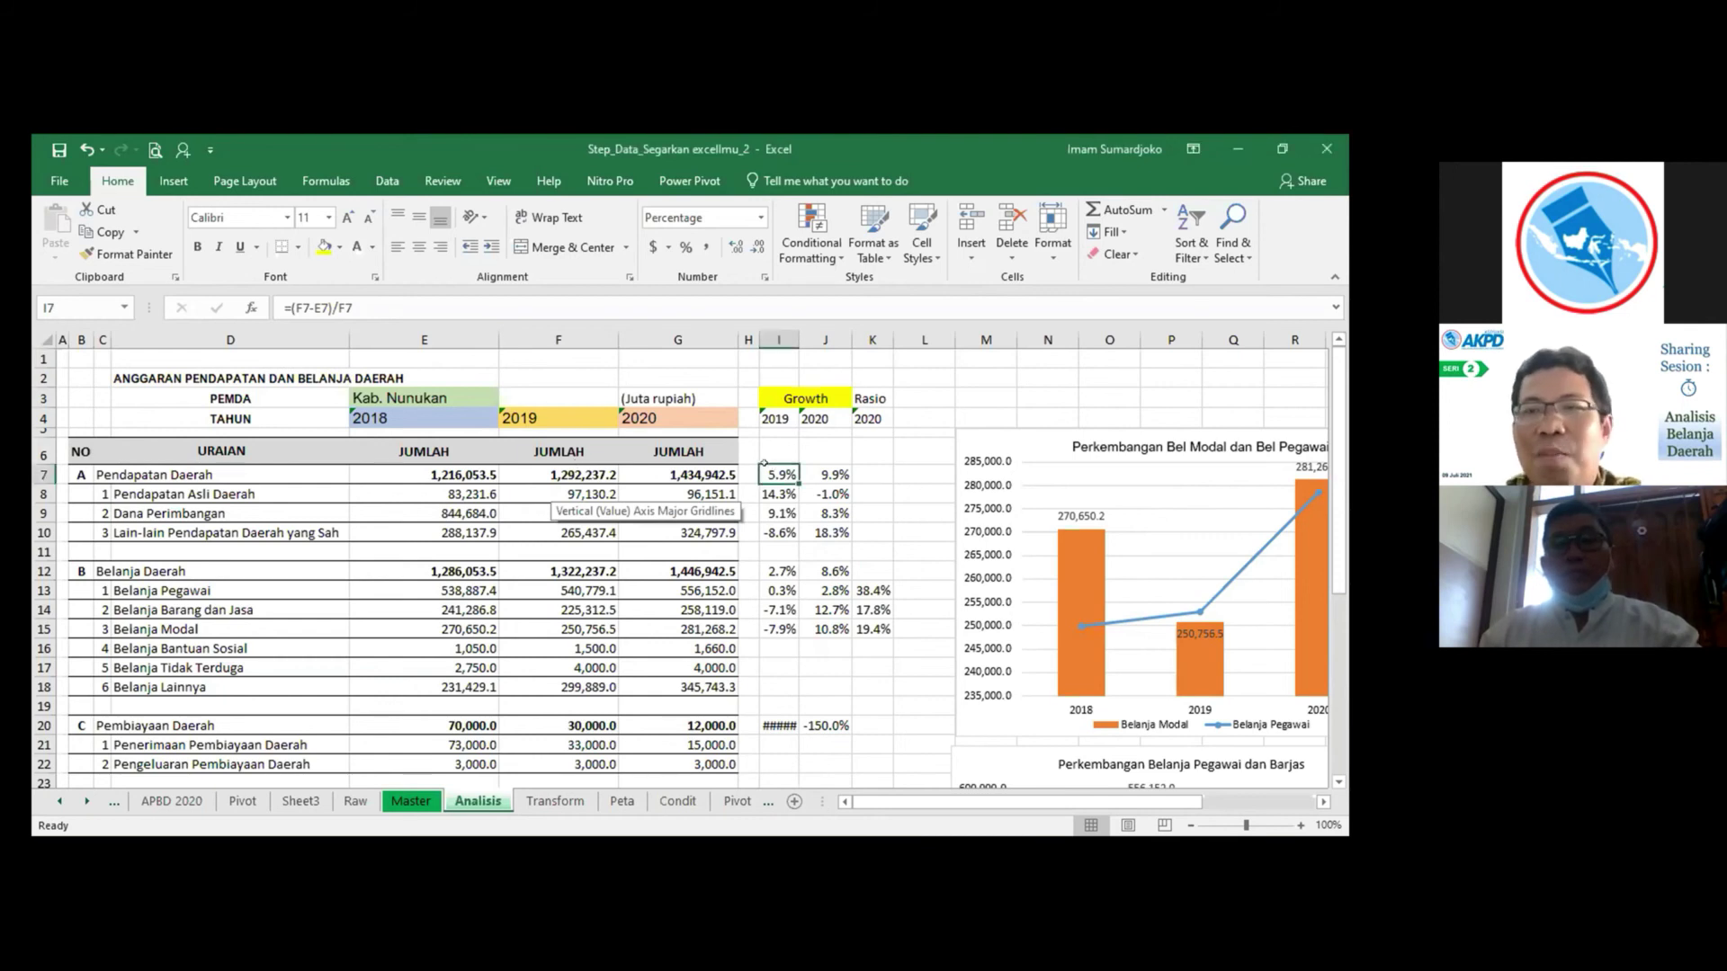
click(813, 465)
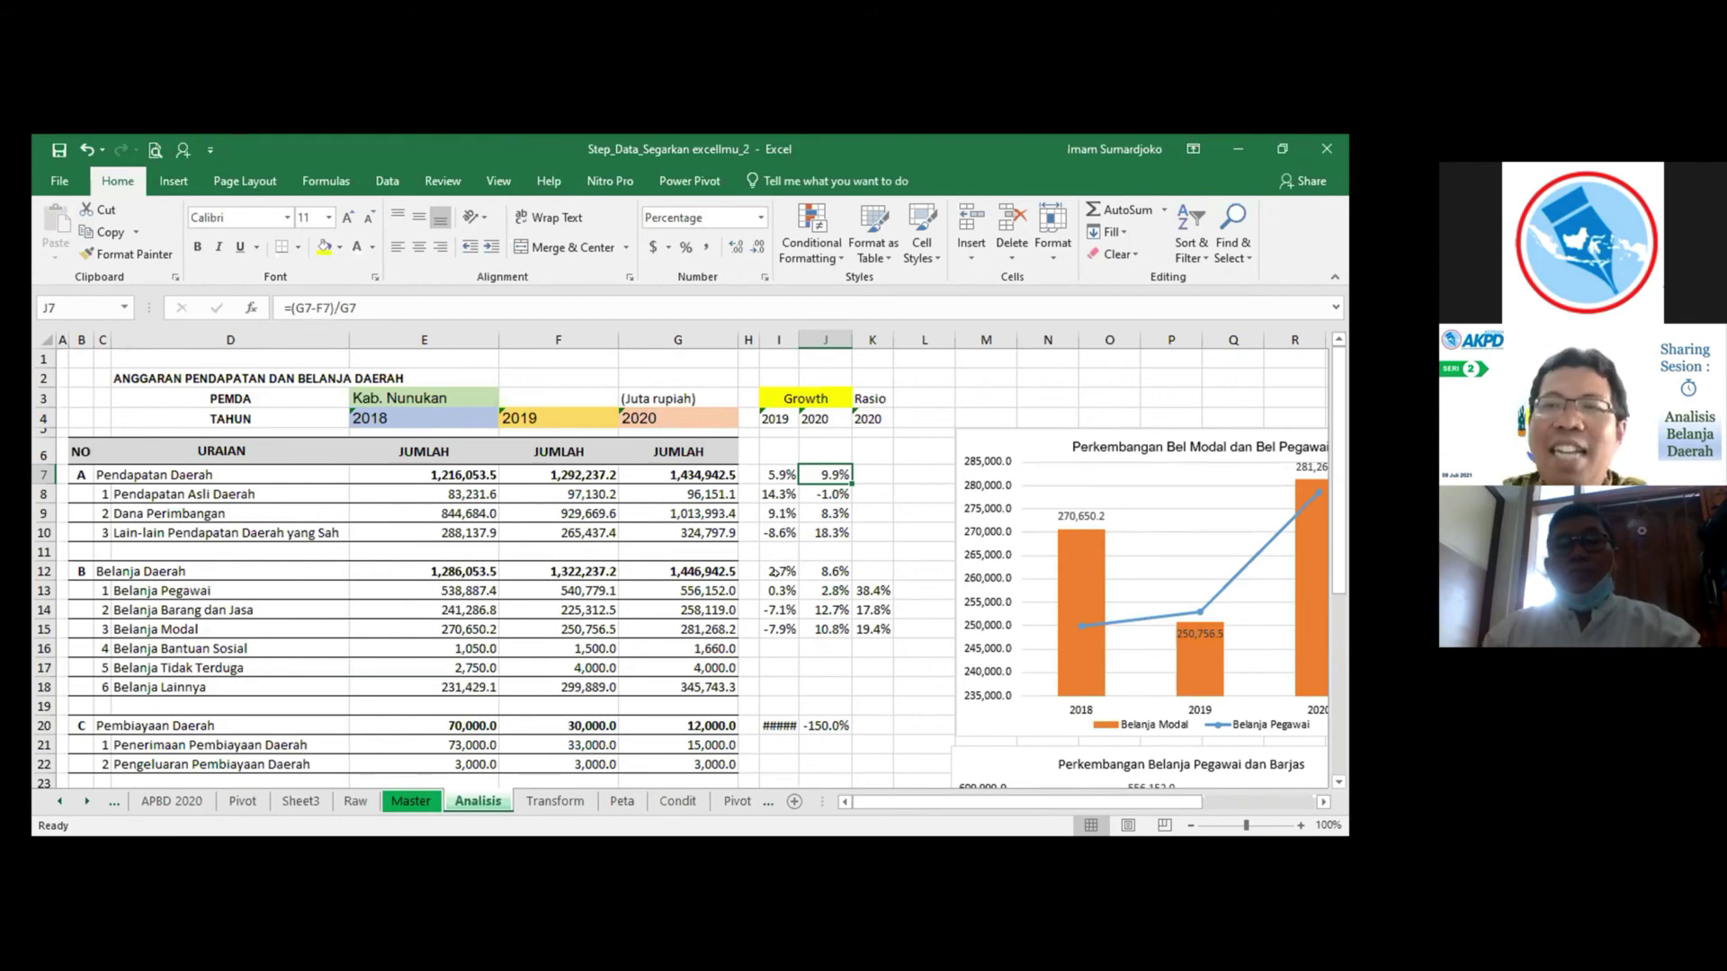
Fill the Rasio heading with green and inspect the Belanja Pegawai ratio formula in K13.
click(856, 399)
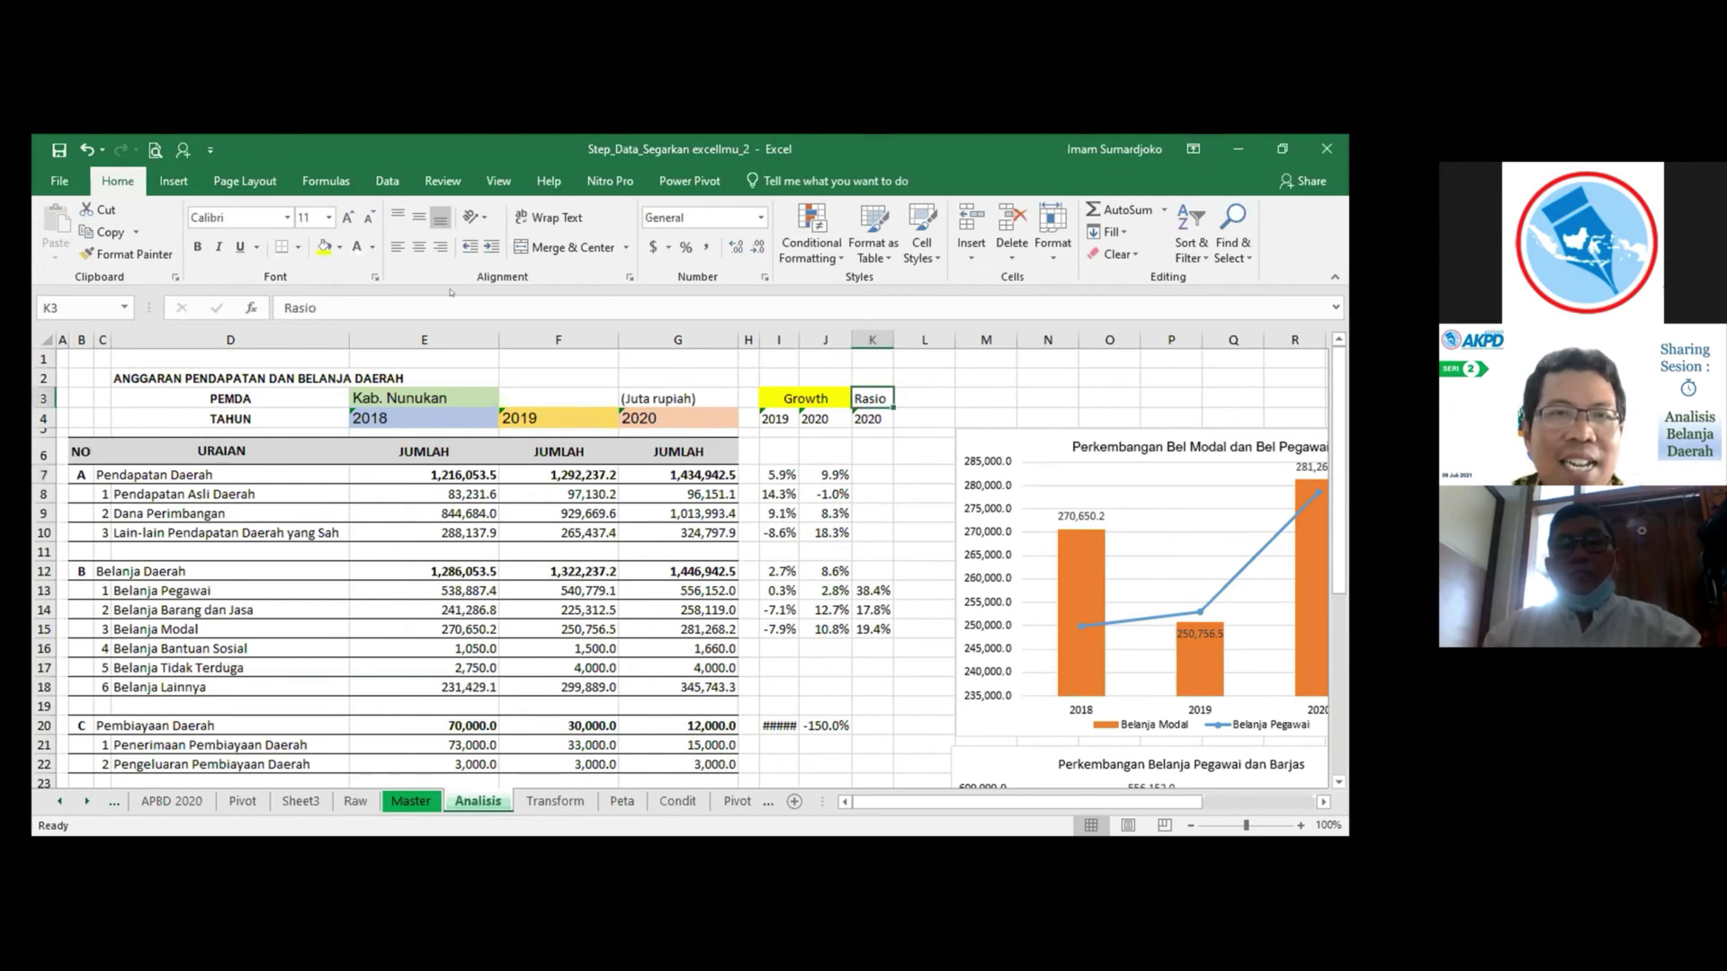
click(342, 248)
click(342, 247)
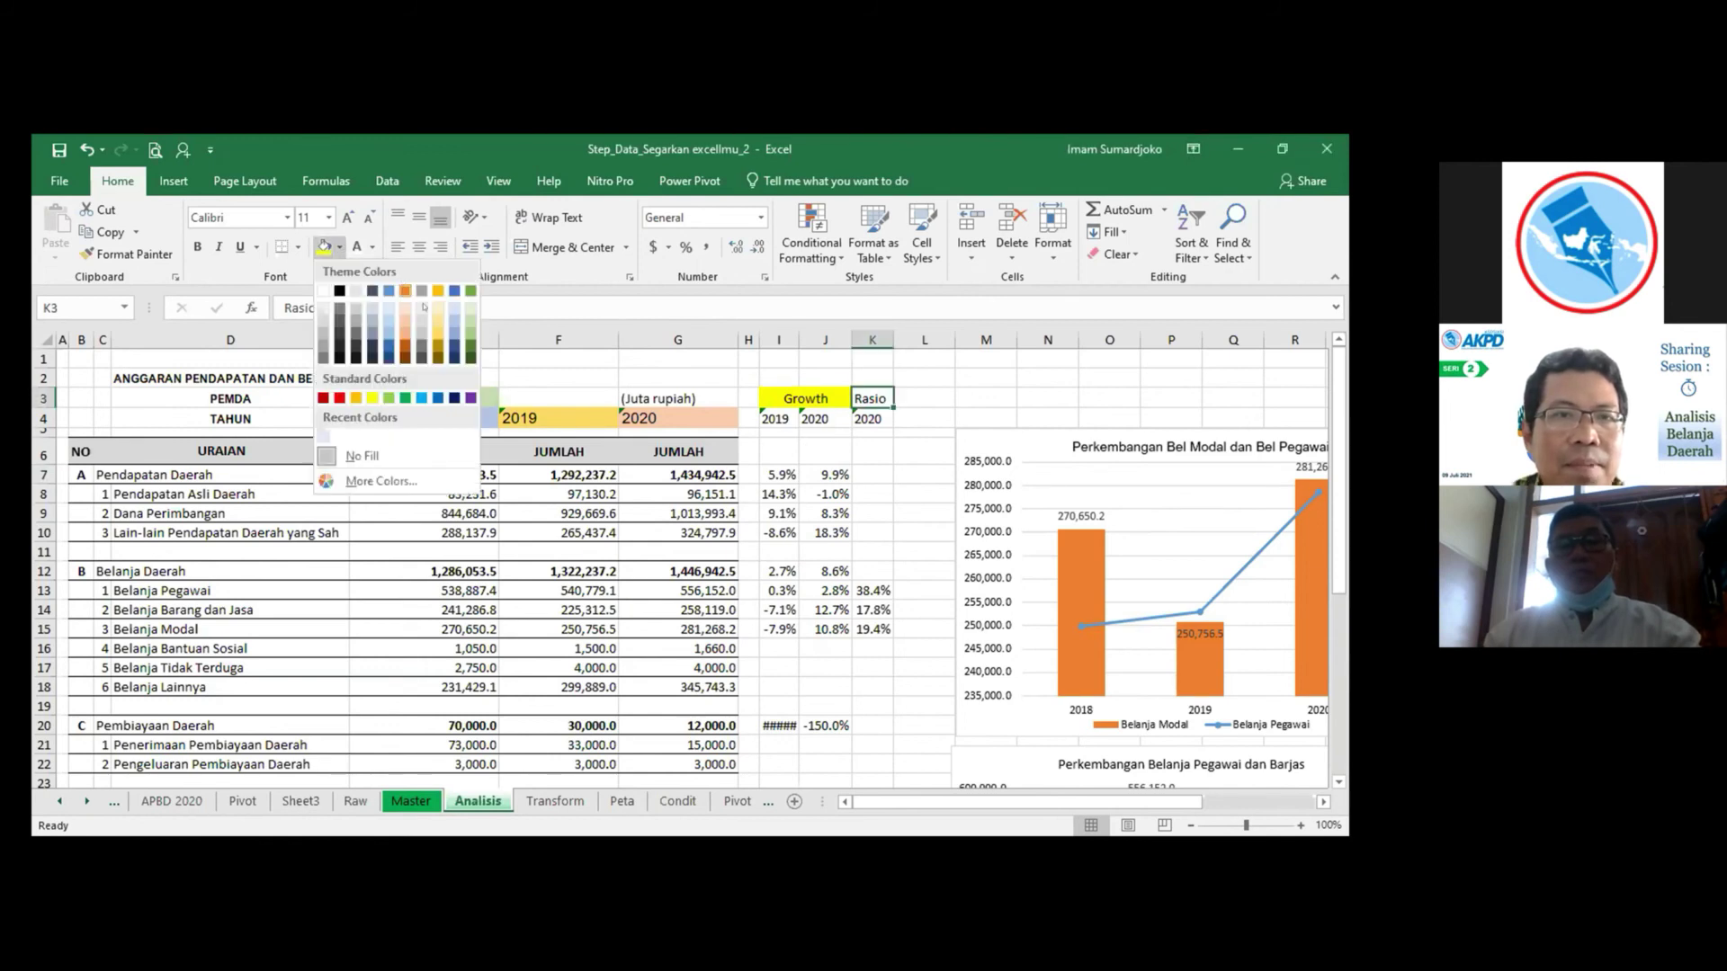
click(930, 530)
click(871, 582)
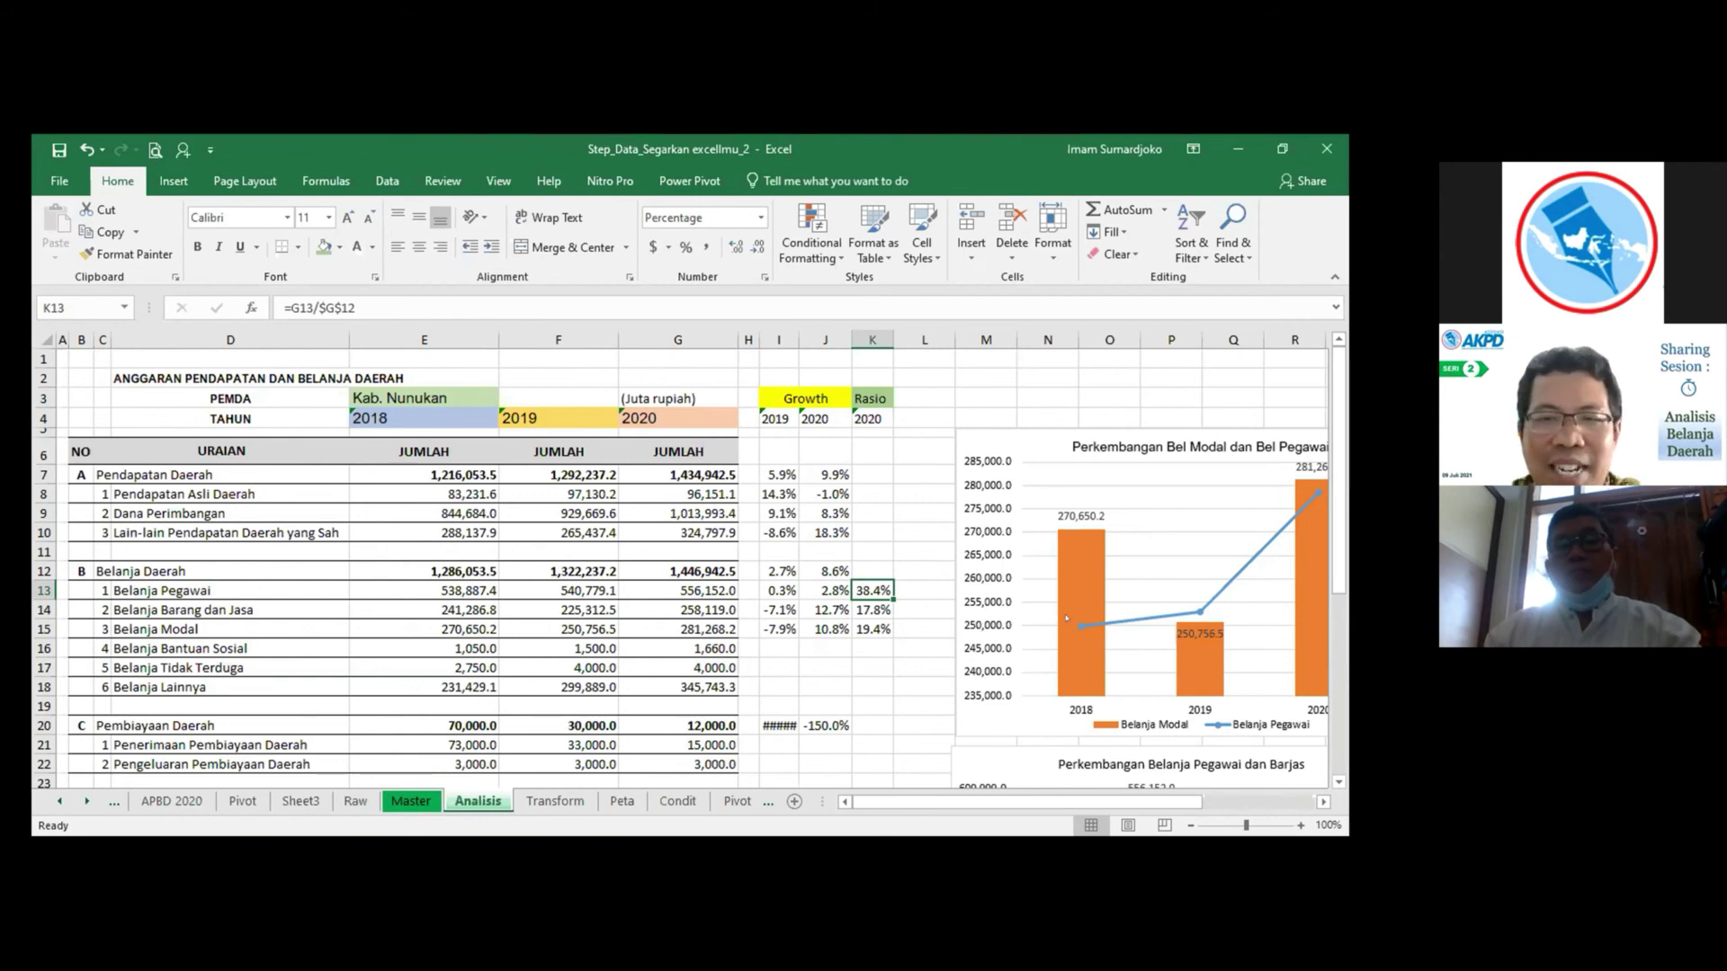
Switch the PEMDA selection to Prov. Kalimantan Utara.
click(472, 392)
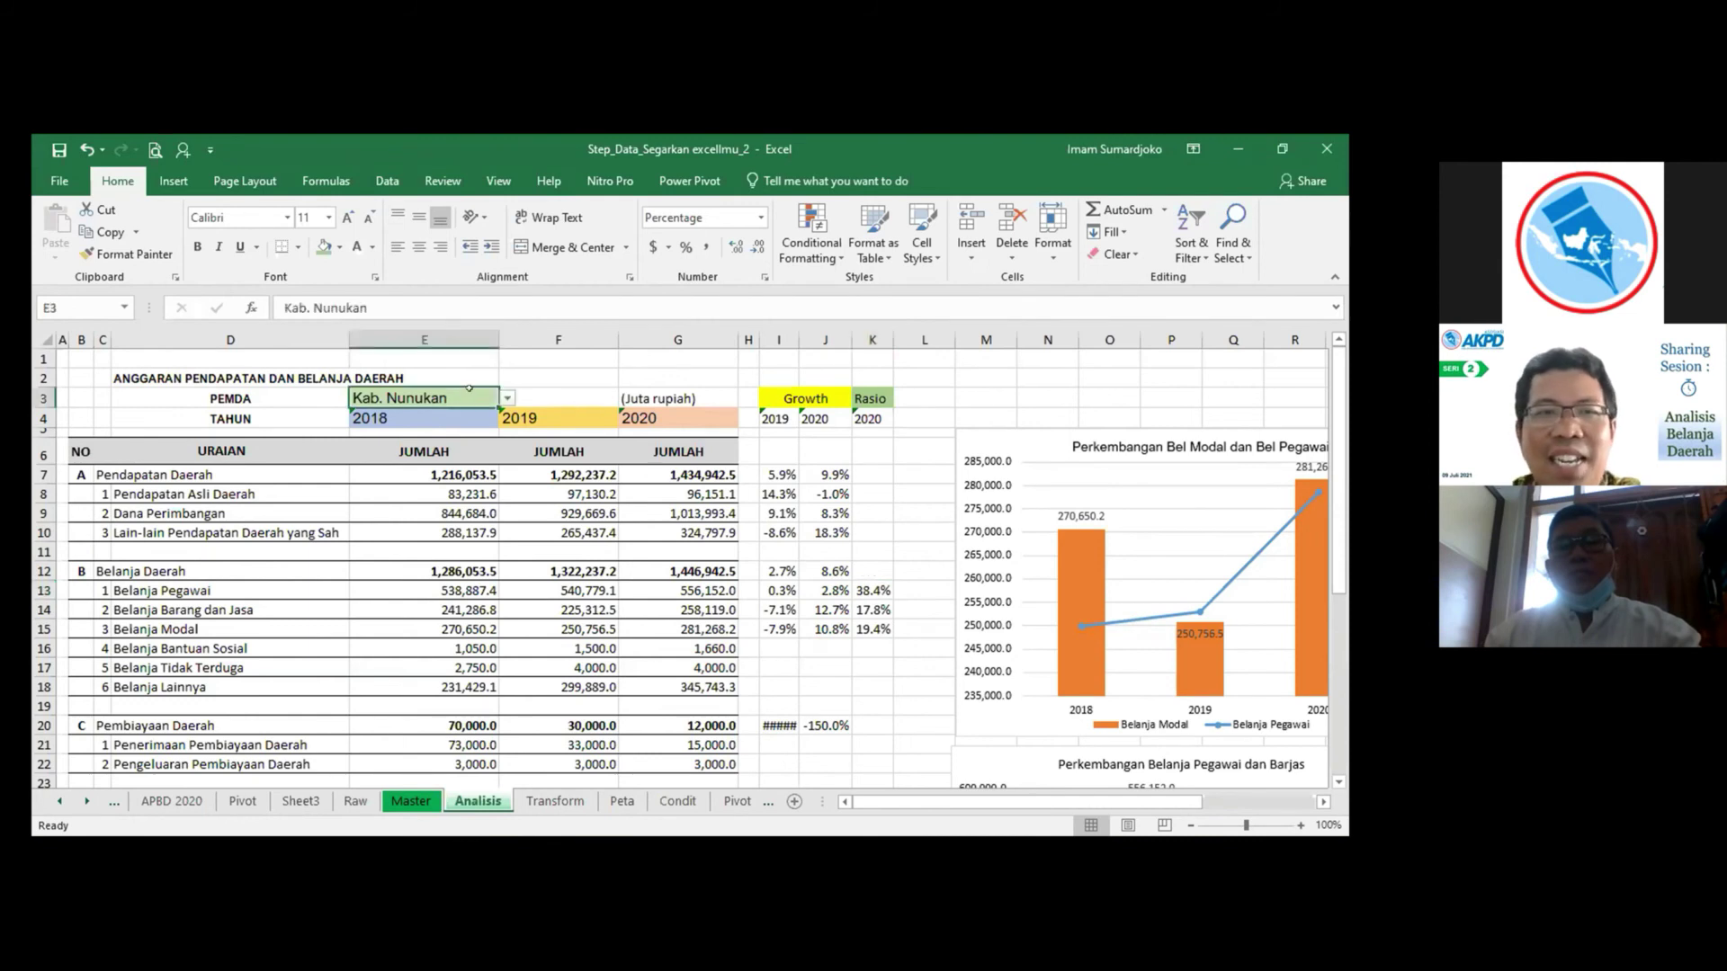
click(504, 394)
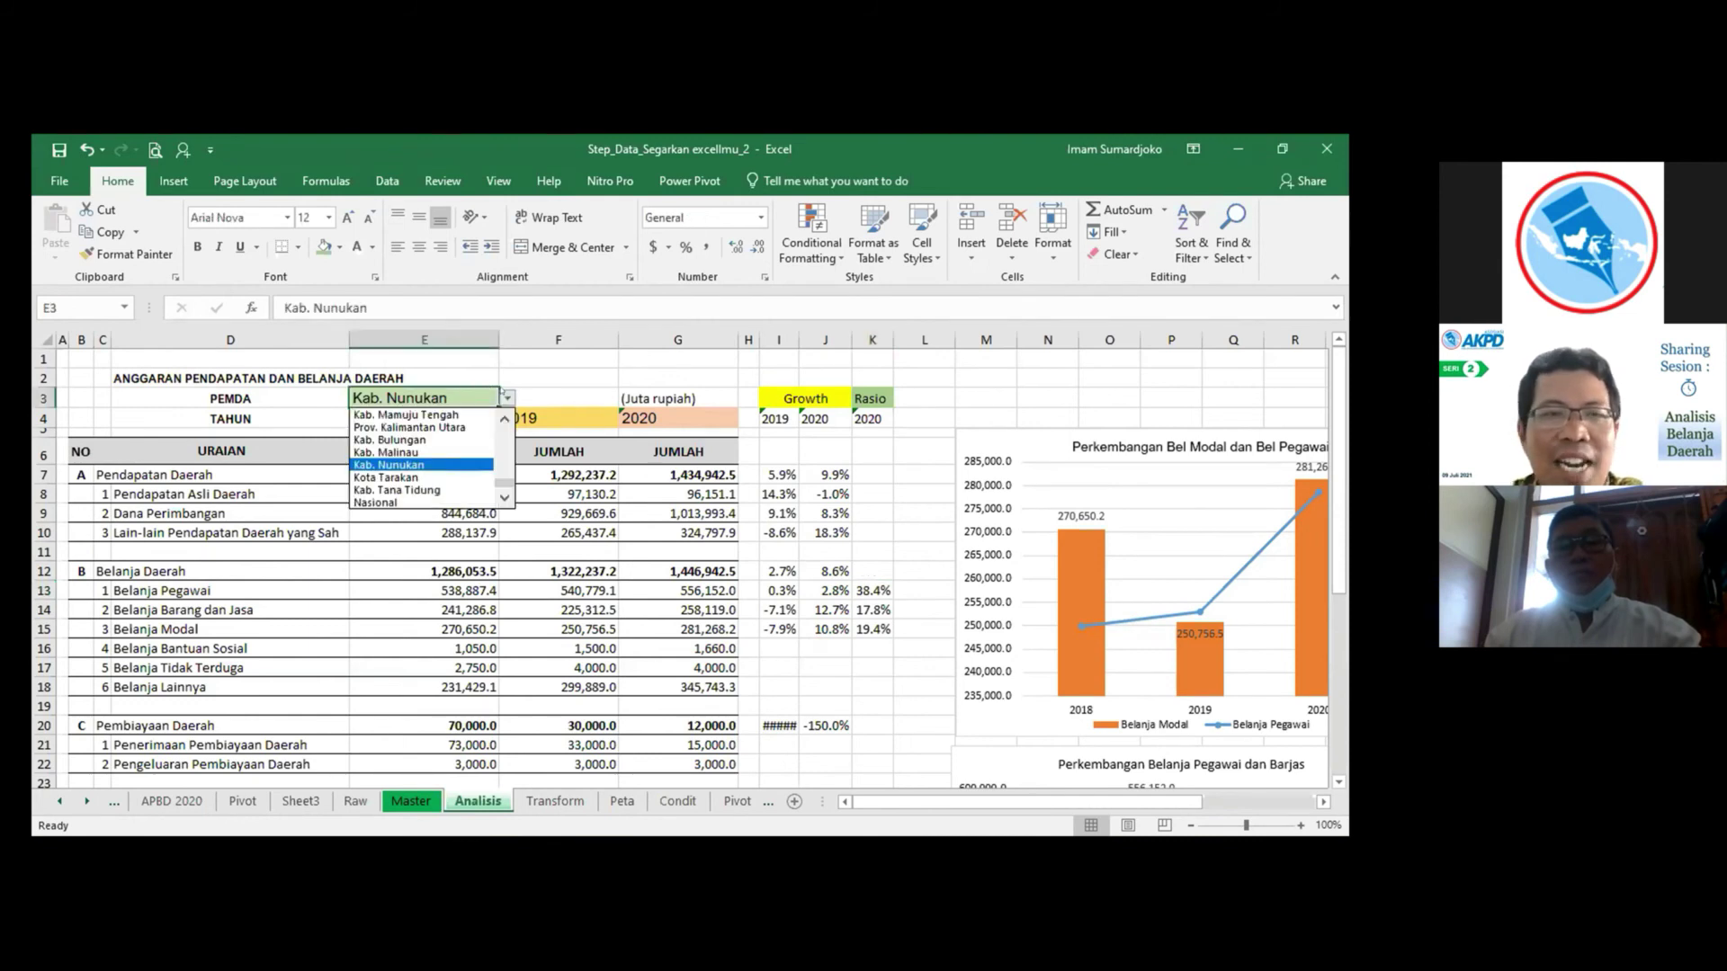
click(453, 425)
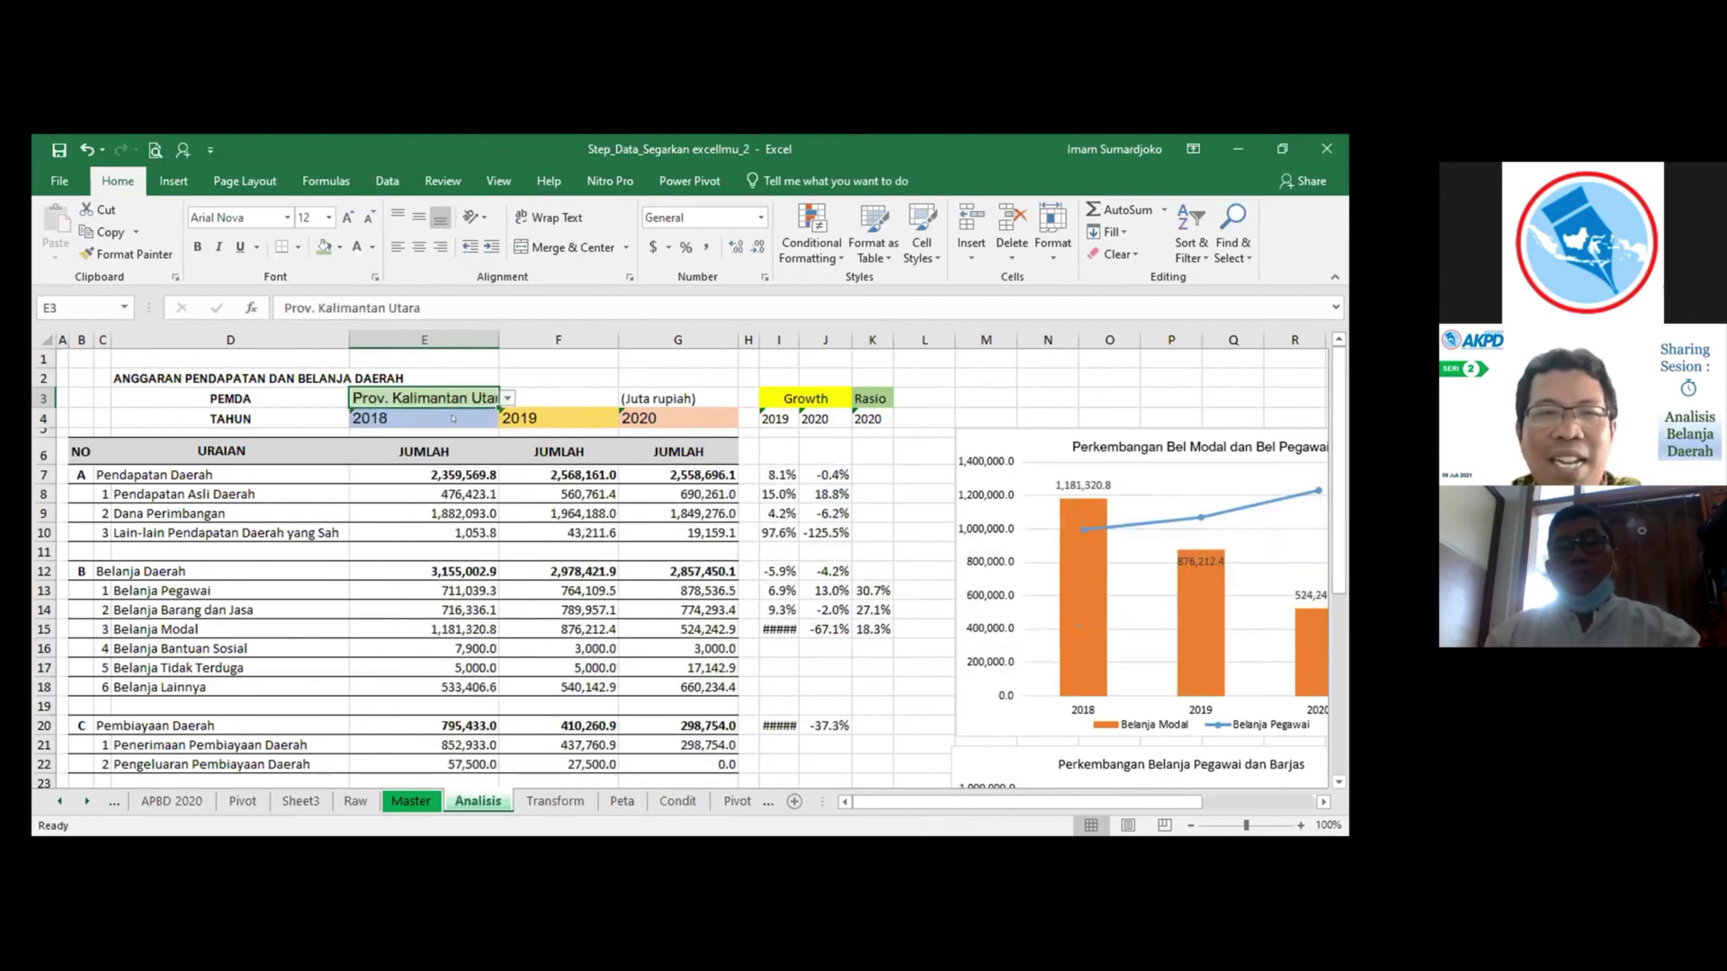
Change the PEMDA selection to Kota Cirebon.
click(508, 398)
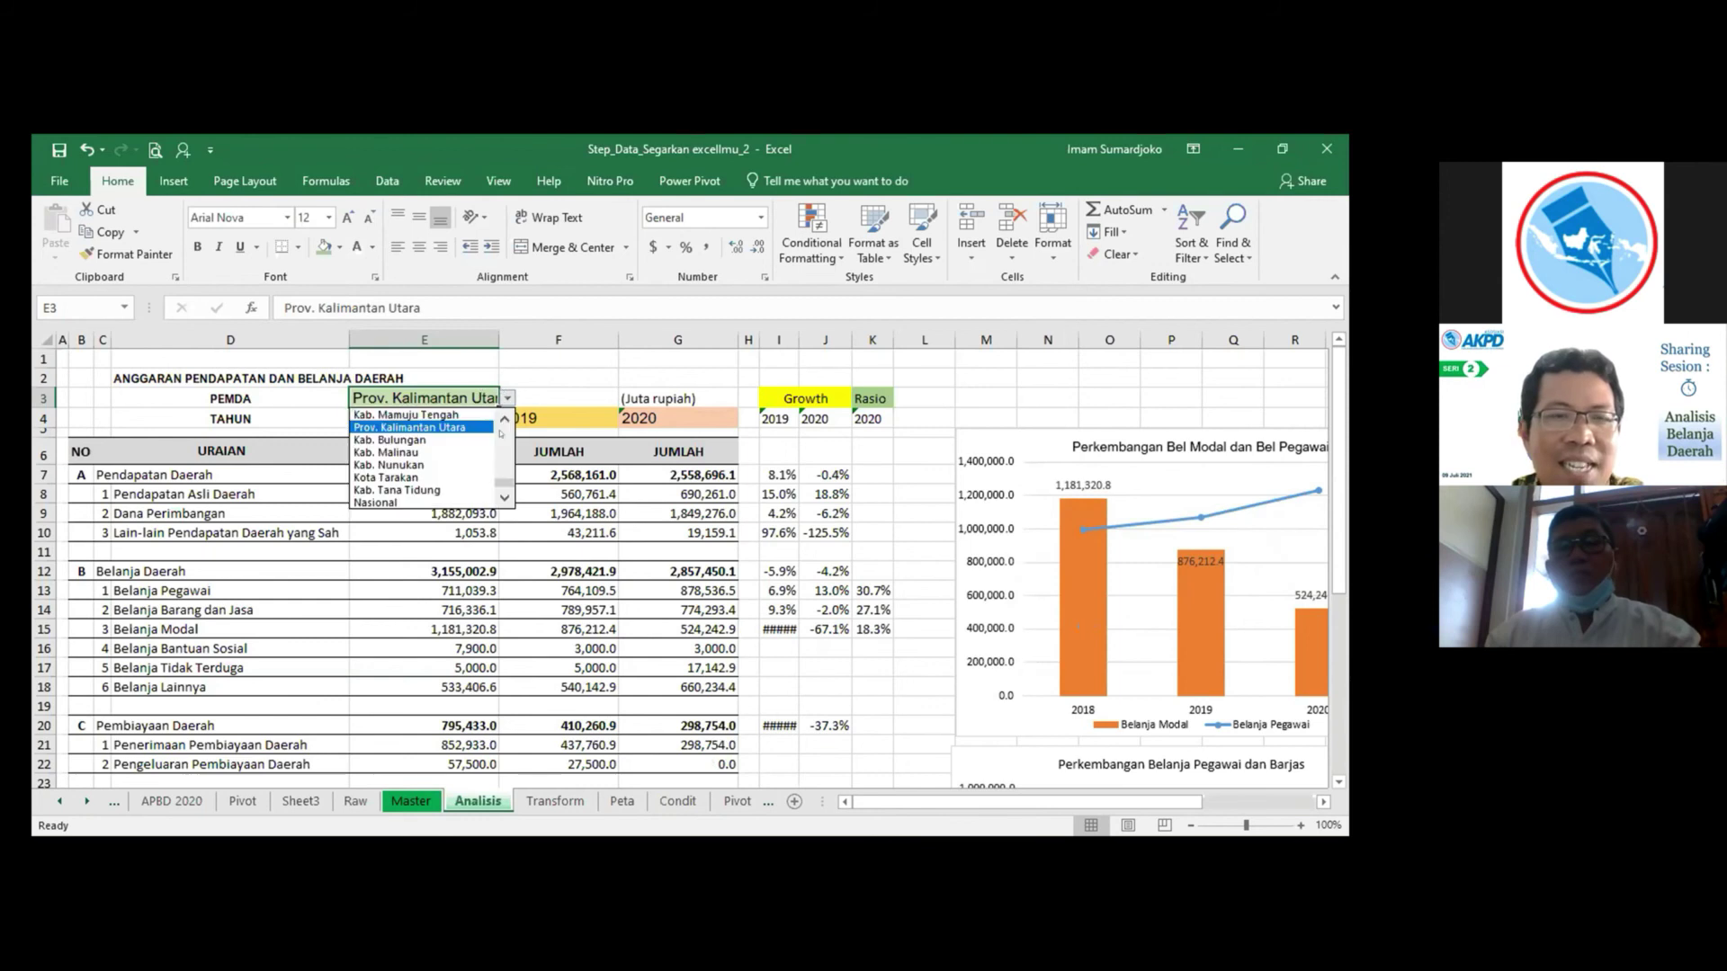
mouse_move(500, 479)
mouse_down()
mouse_move(497, 432)
mouse_move(498, 460)
mouse_up()
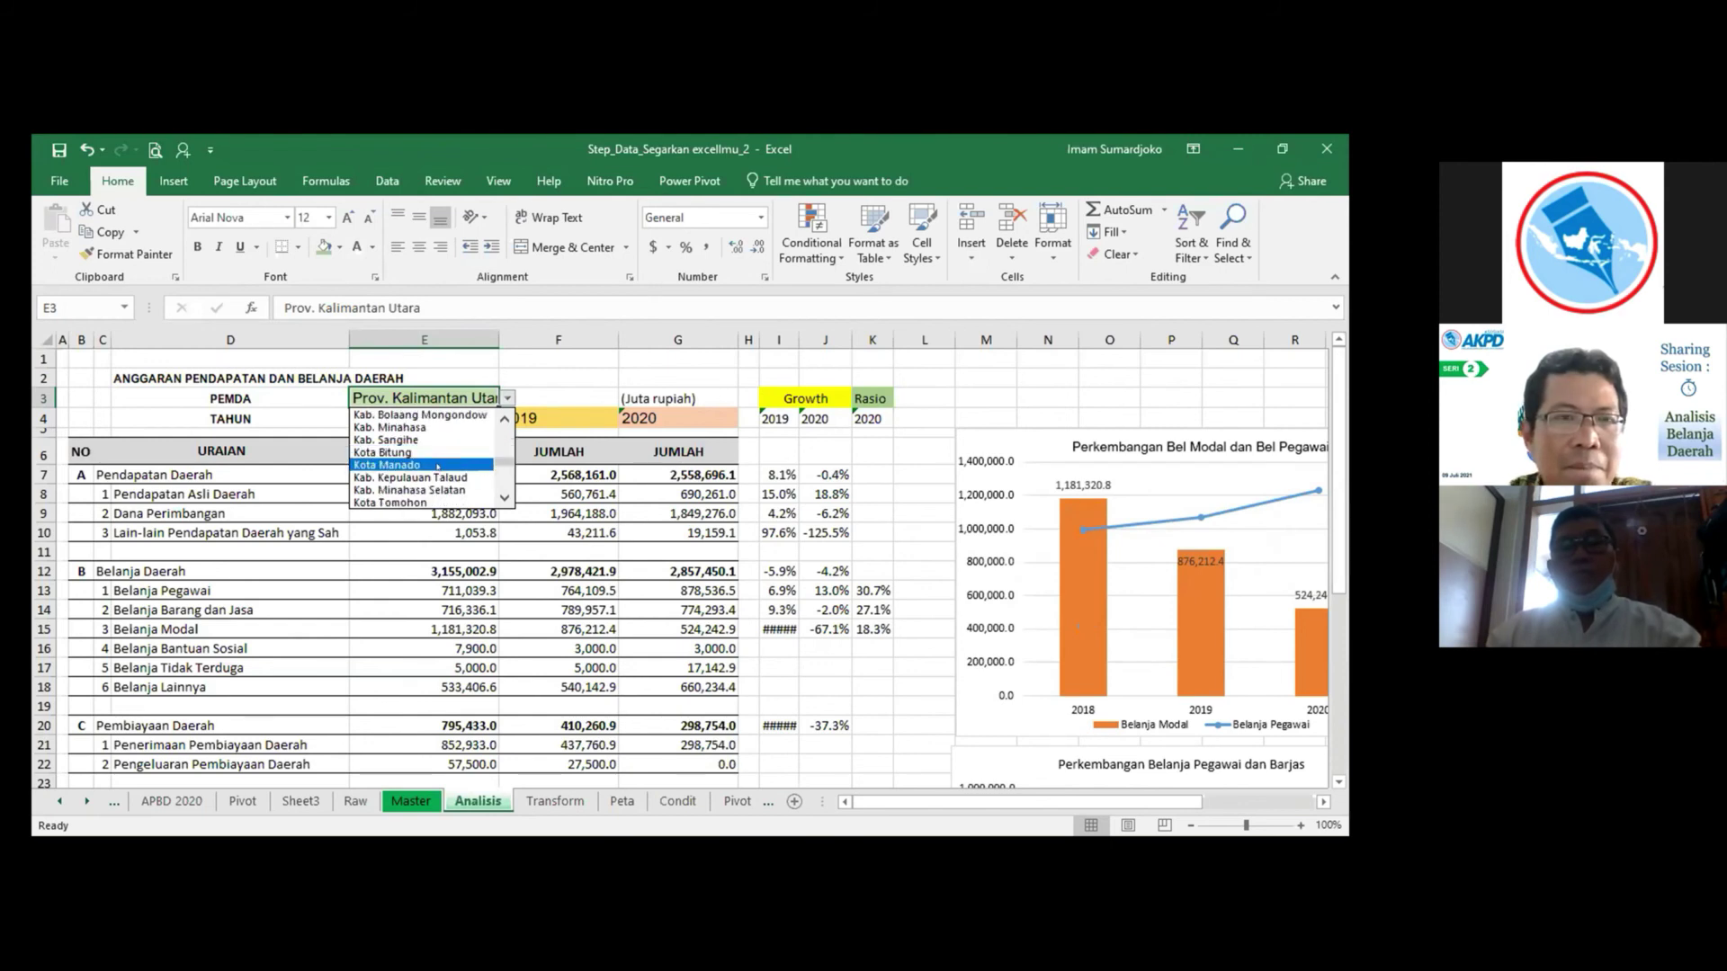
drag(501, 452, 501, 448)
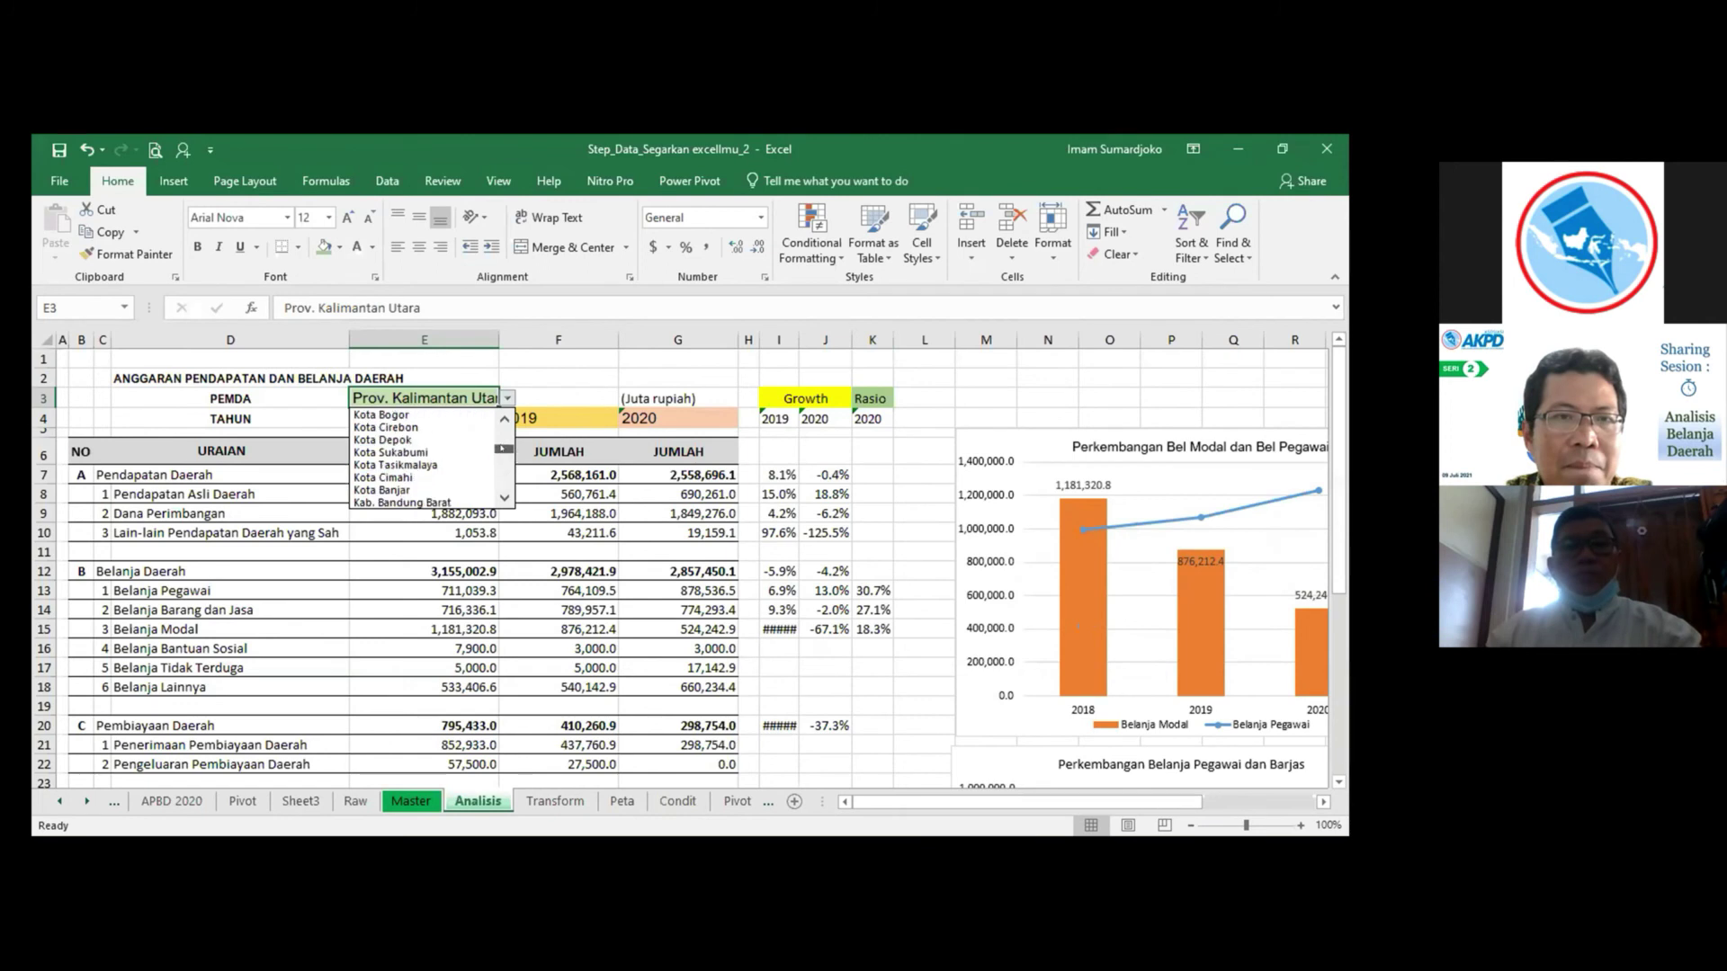
click(420, 428)
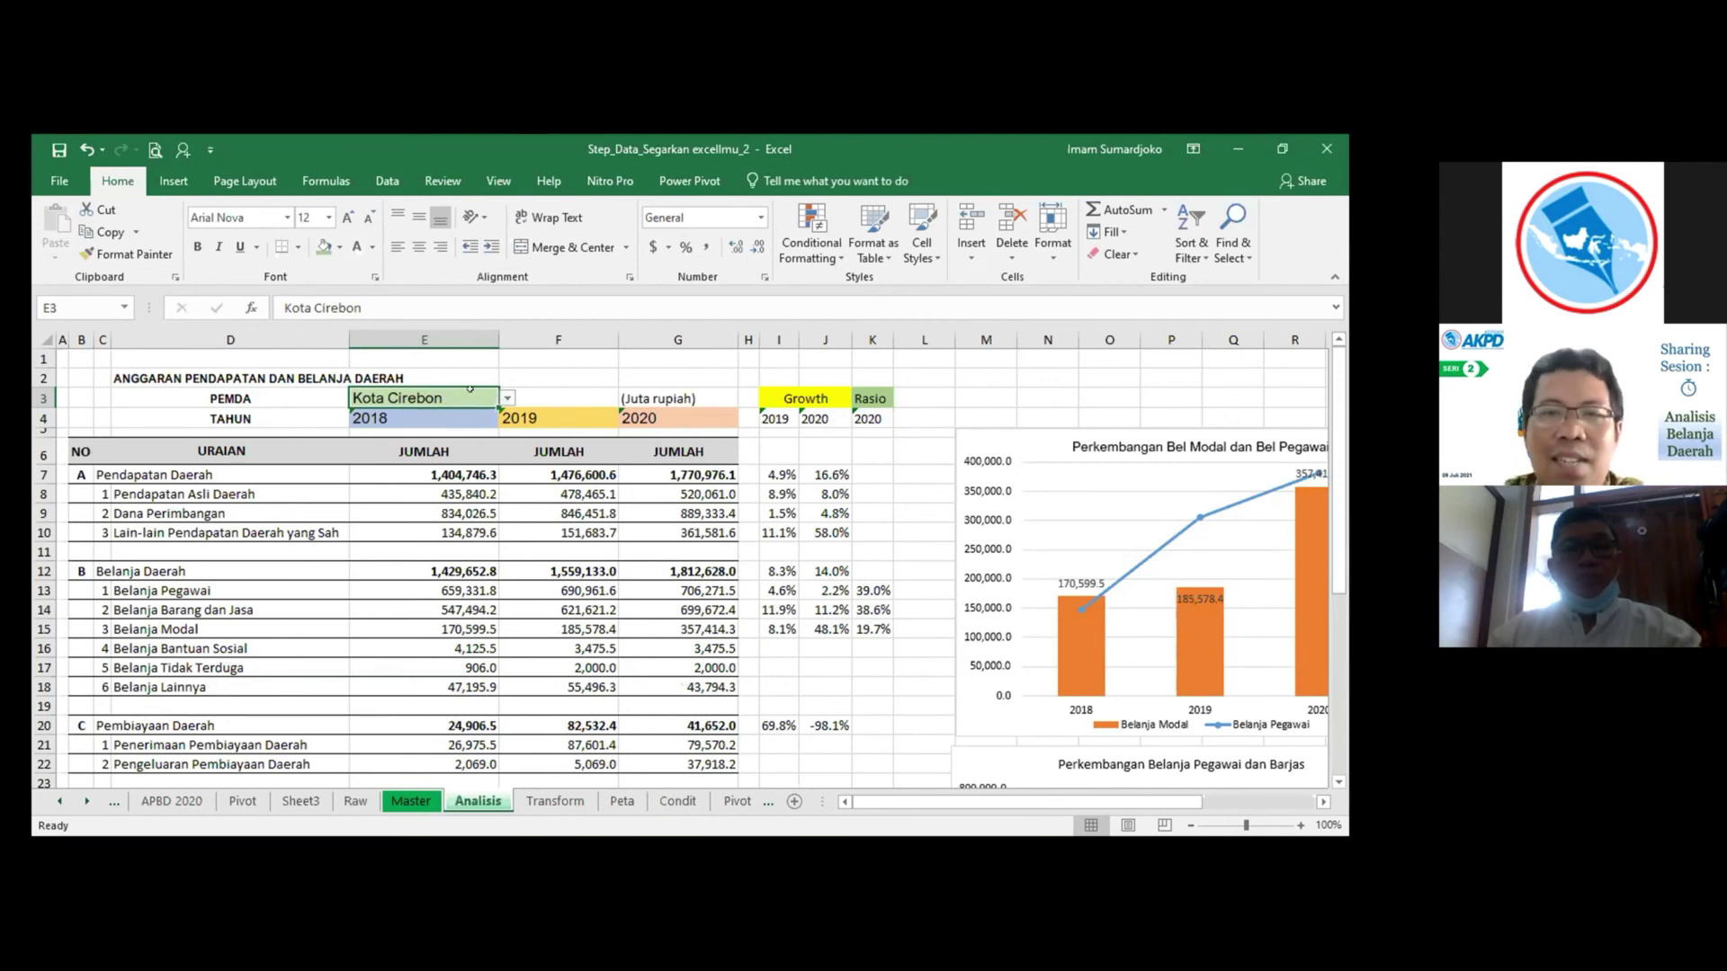
Copy the 2019 year label from under Growth into L4, beside the 2020 label under Rasio.
click(870, 418)
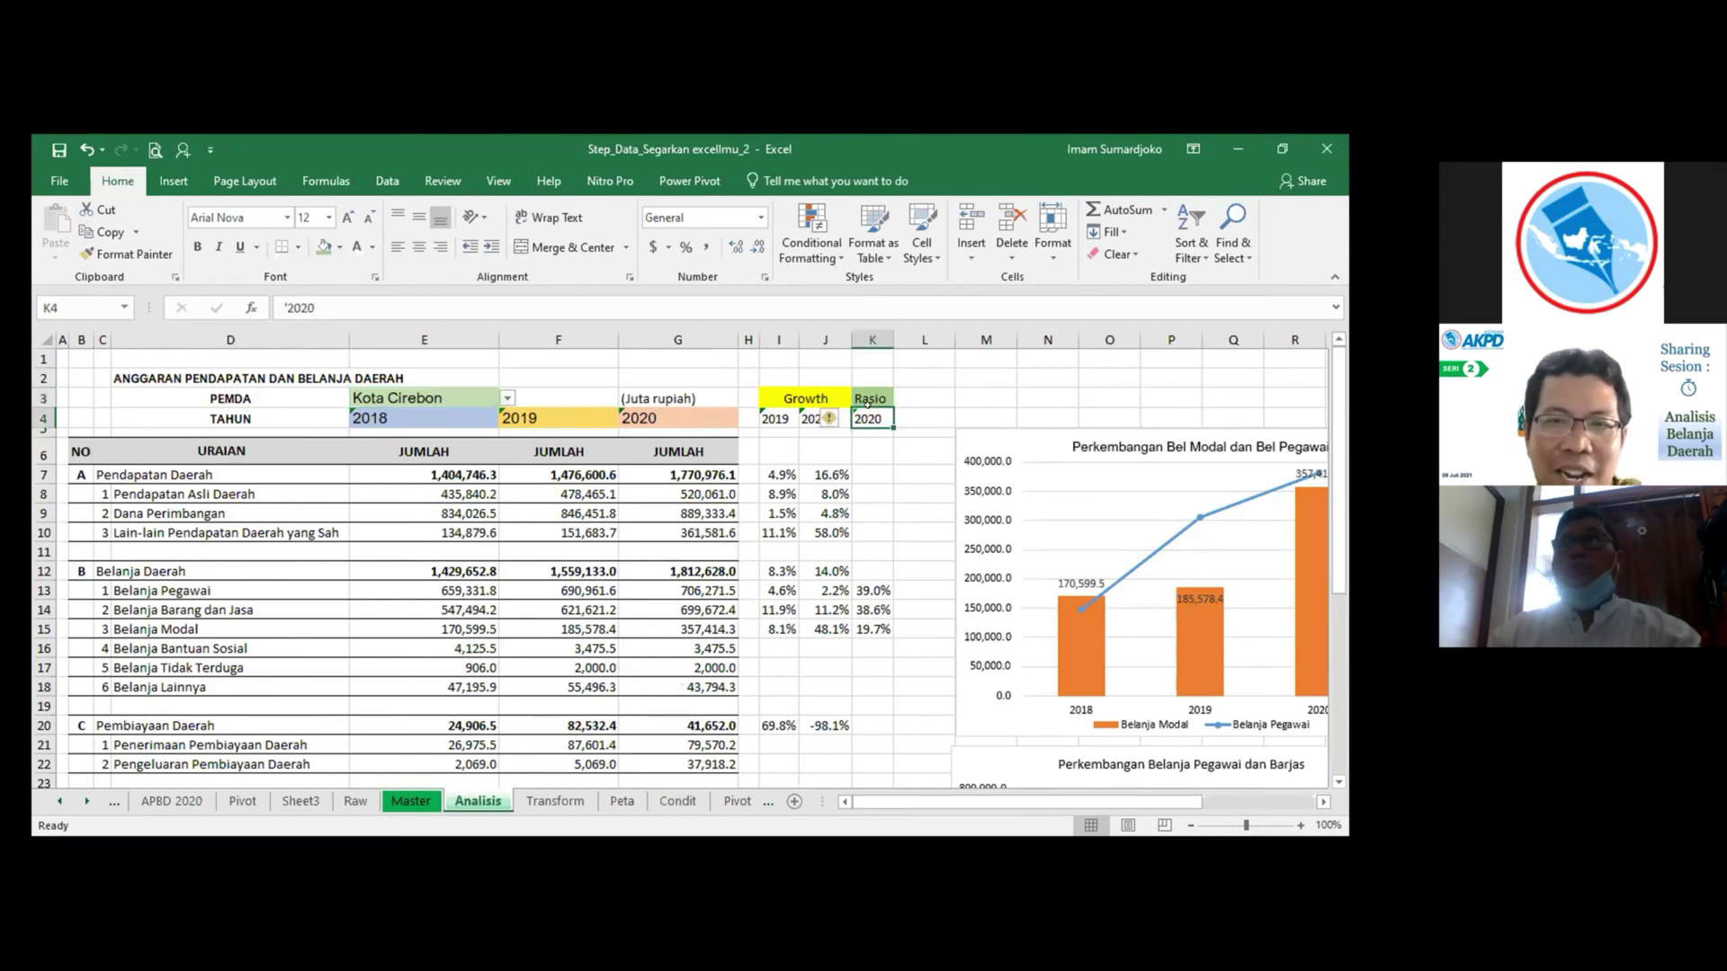
click(763, 415)
key(ctrl+c)
click(924, 418)
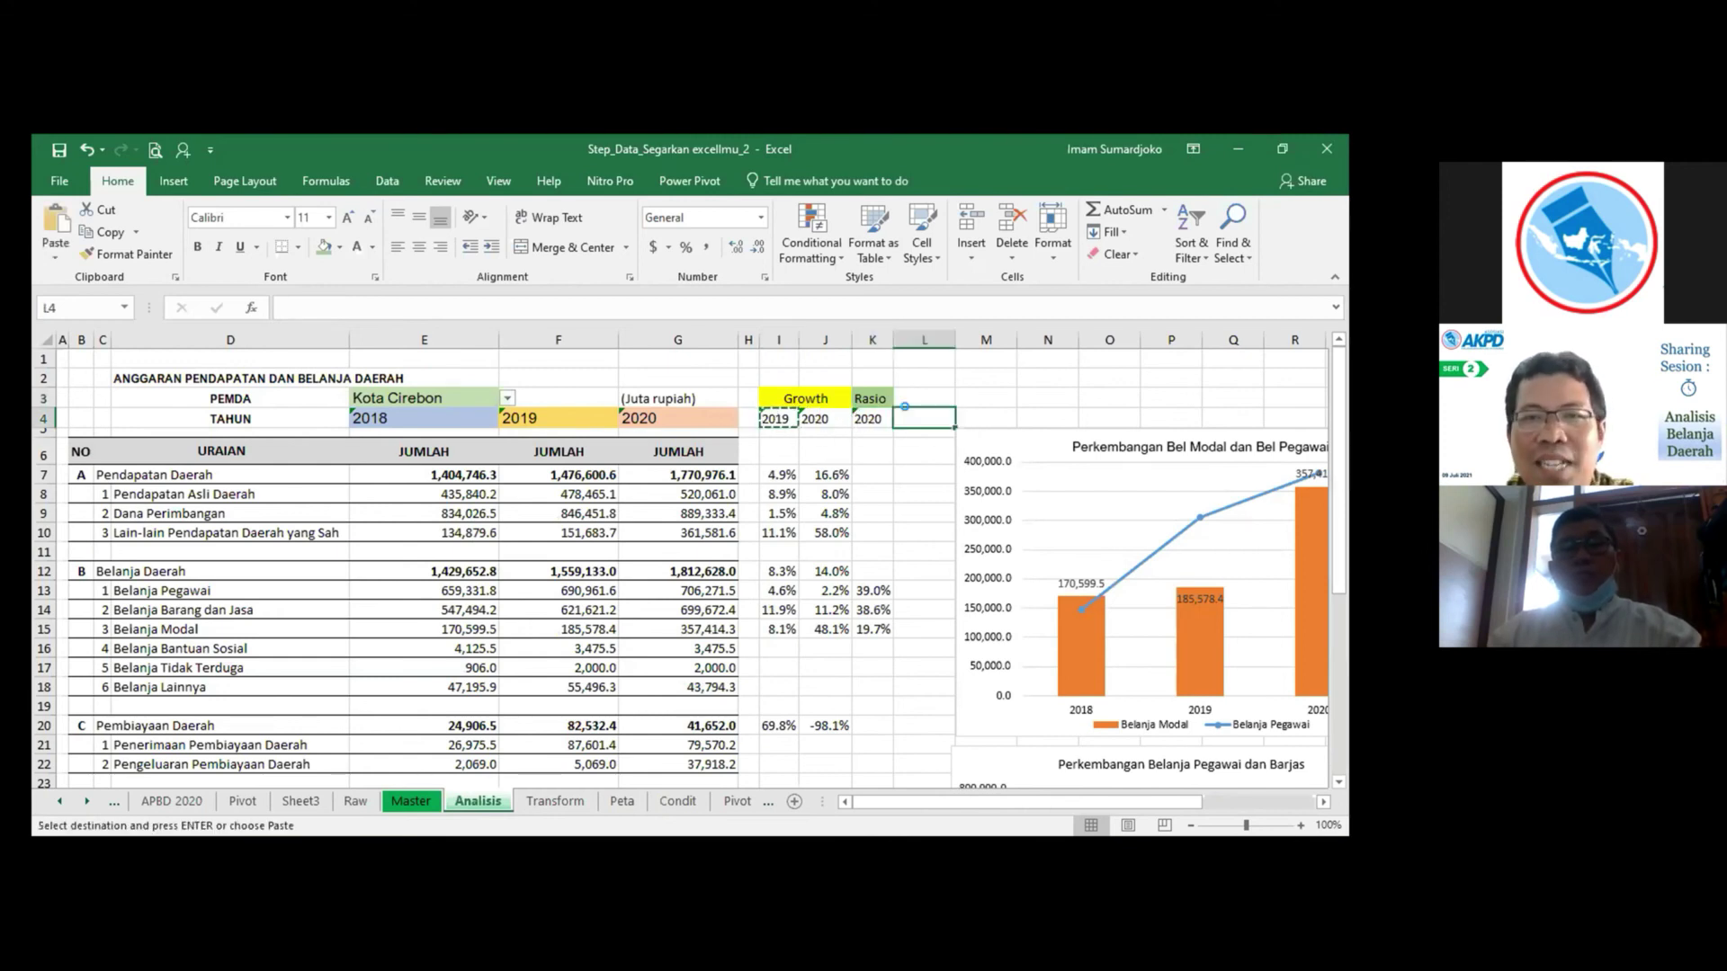
key(ctrl+v)
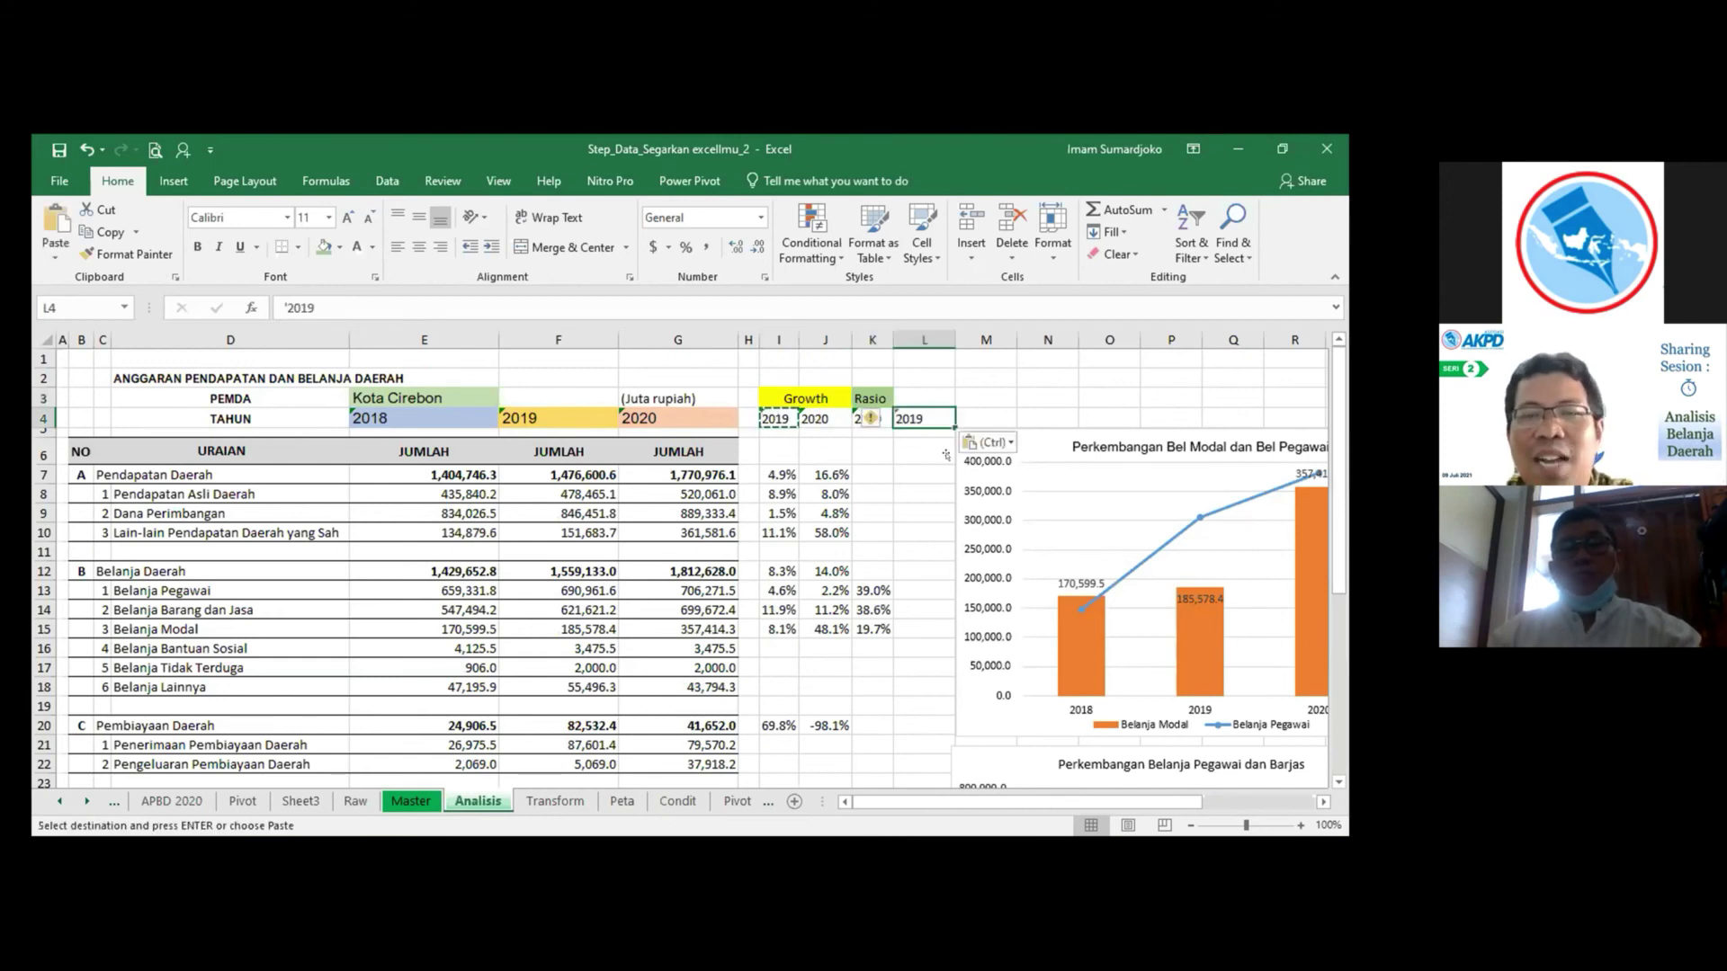
Inspect the 2020 Belanja Pegawai ratio formula in K13 and clear the pending copy selection.
click(873, 590)
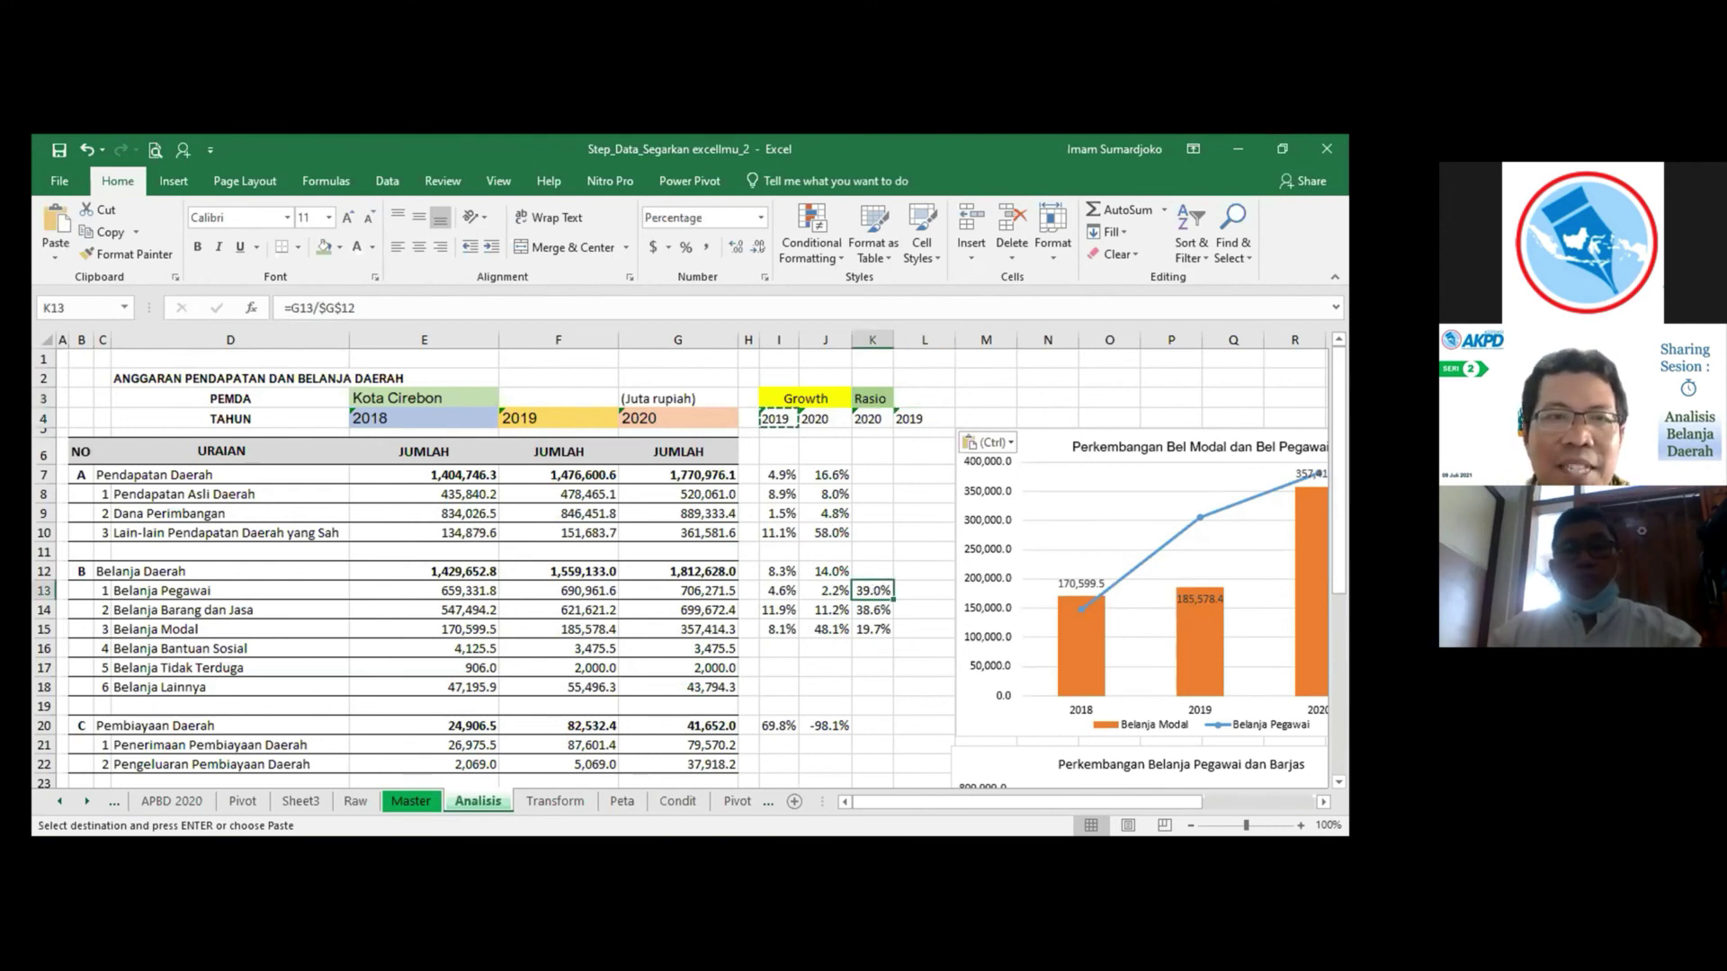
key(alt+Tab)
key(alt+Tab)
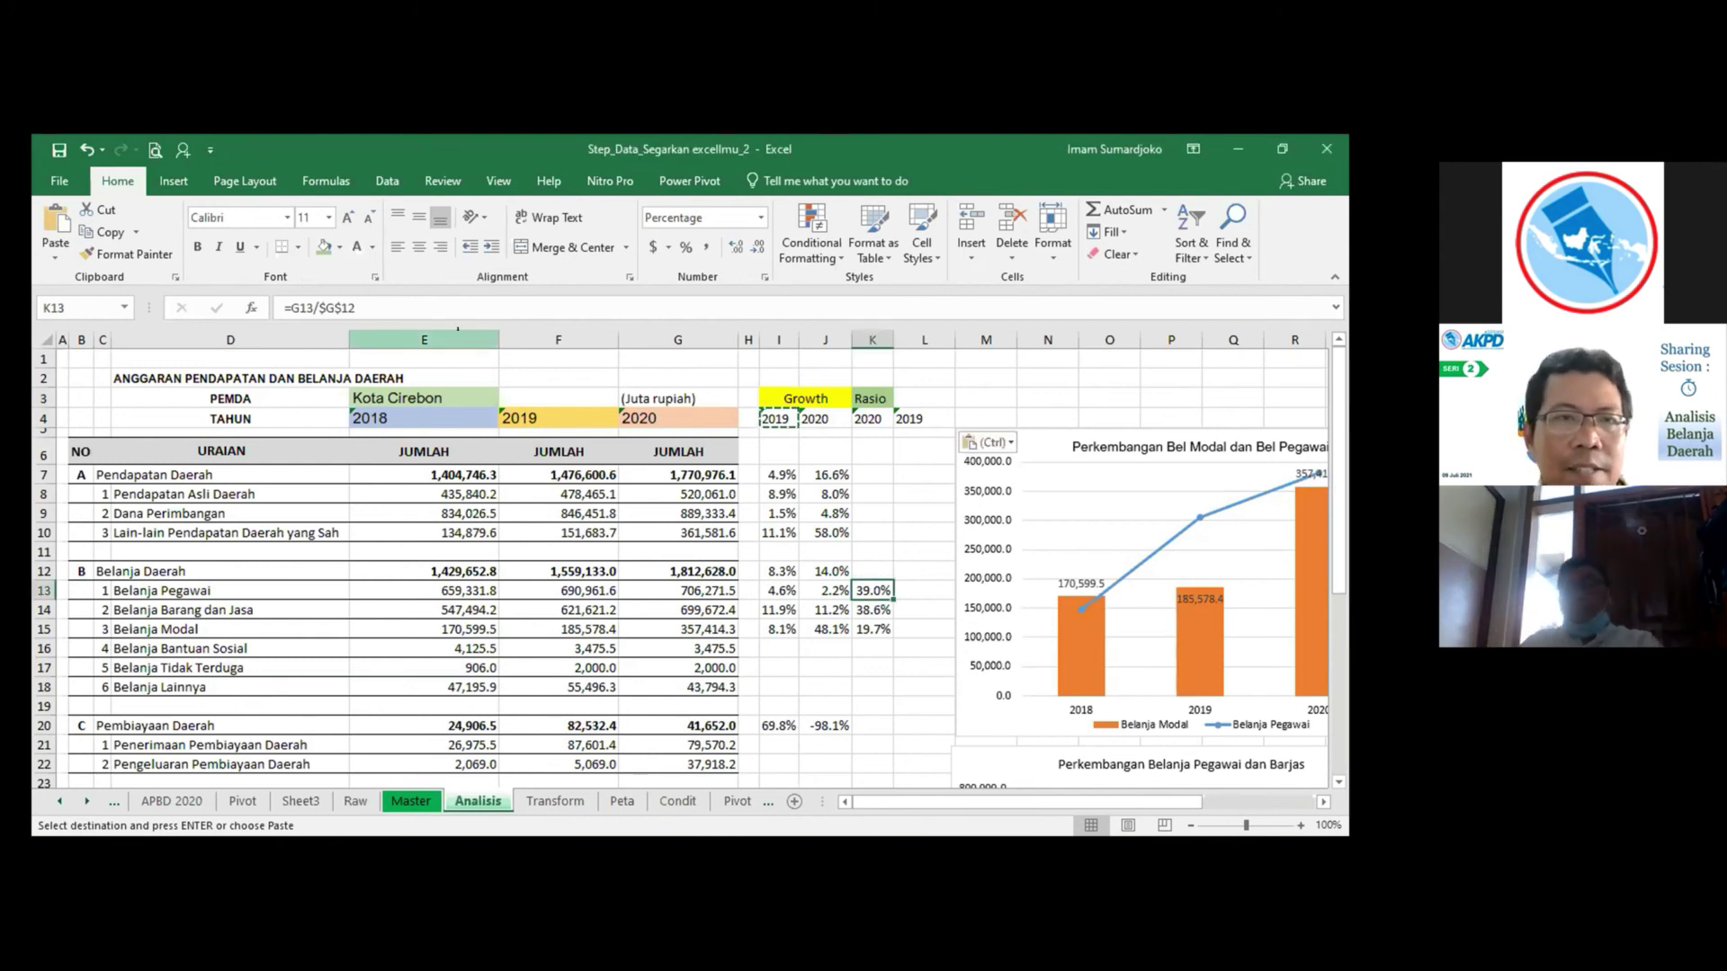
key(Escape)
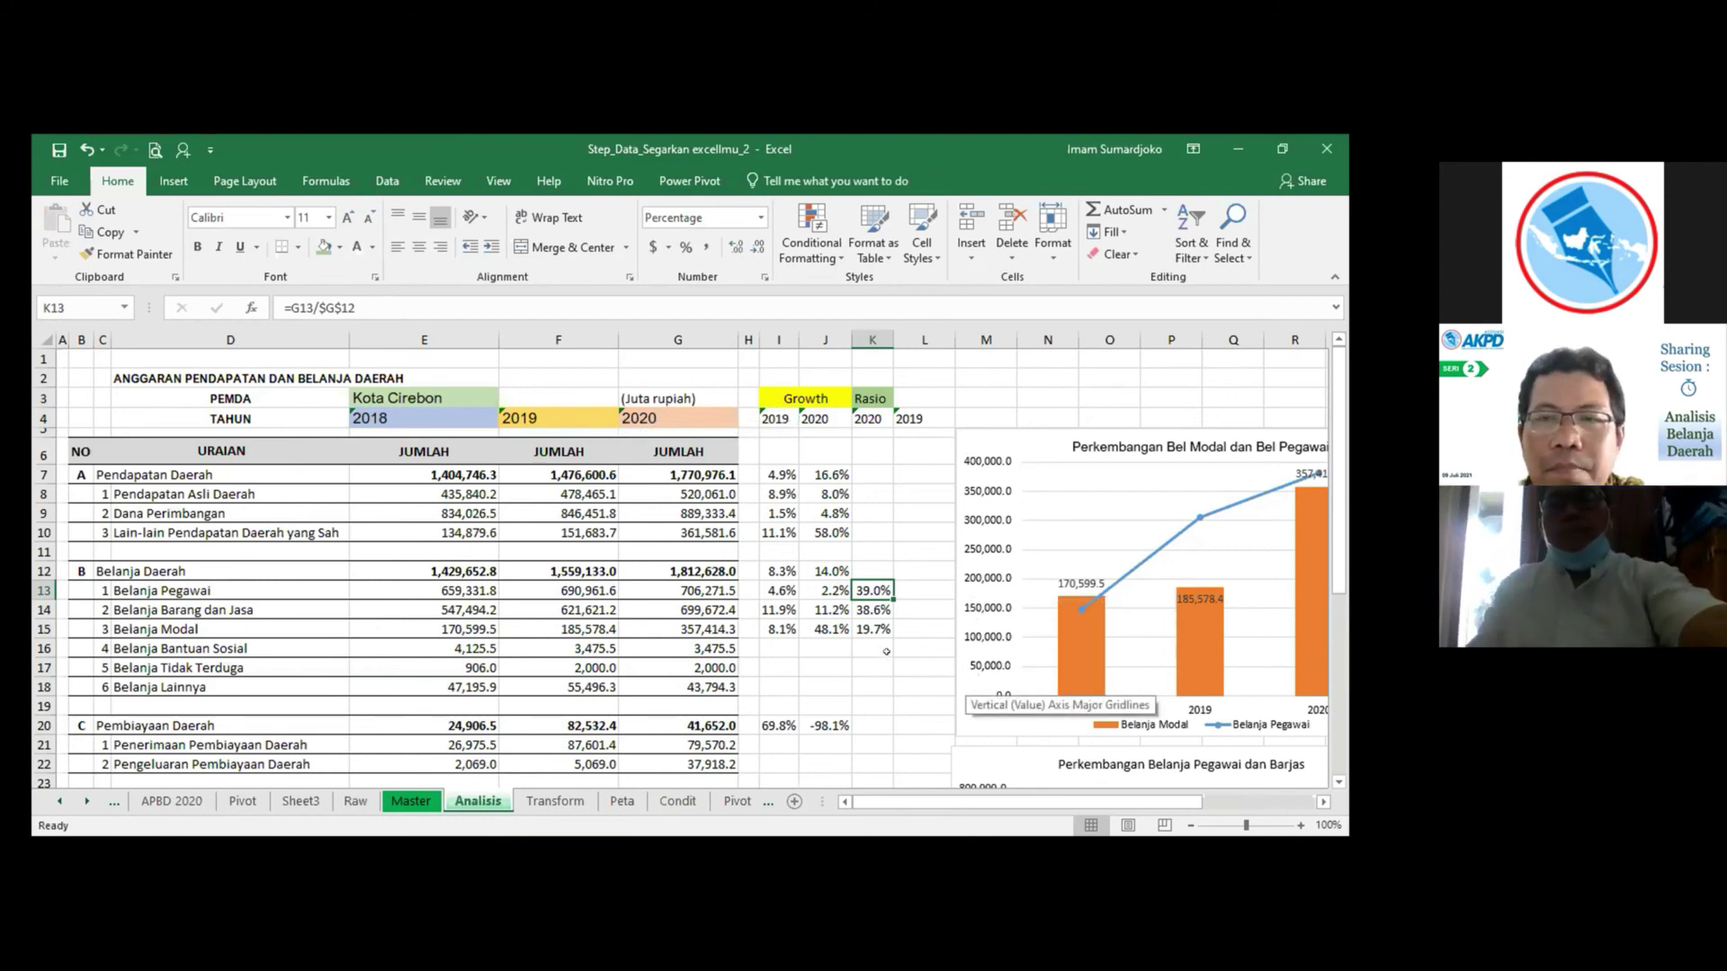
Calculate the 2019 Belanja Pegawai ratio in L13 with =F13/F12 and format it as a percentage with one decimal.
click(904, 587)
text(=)
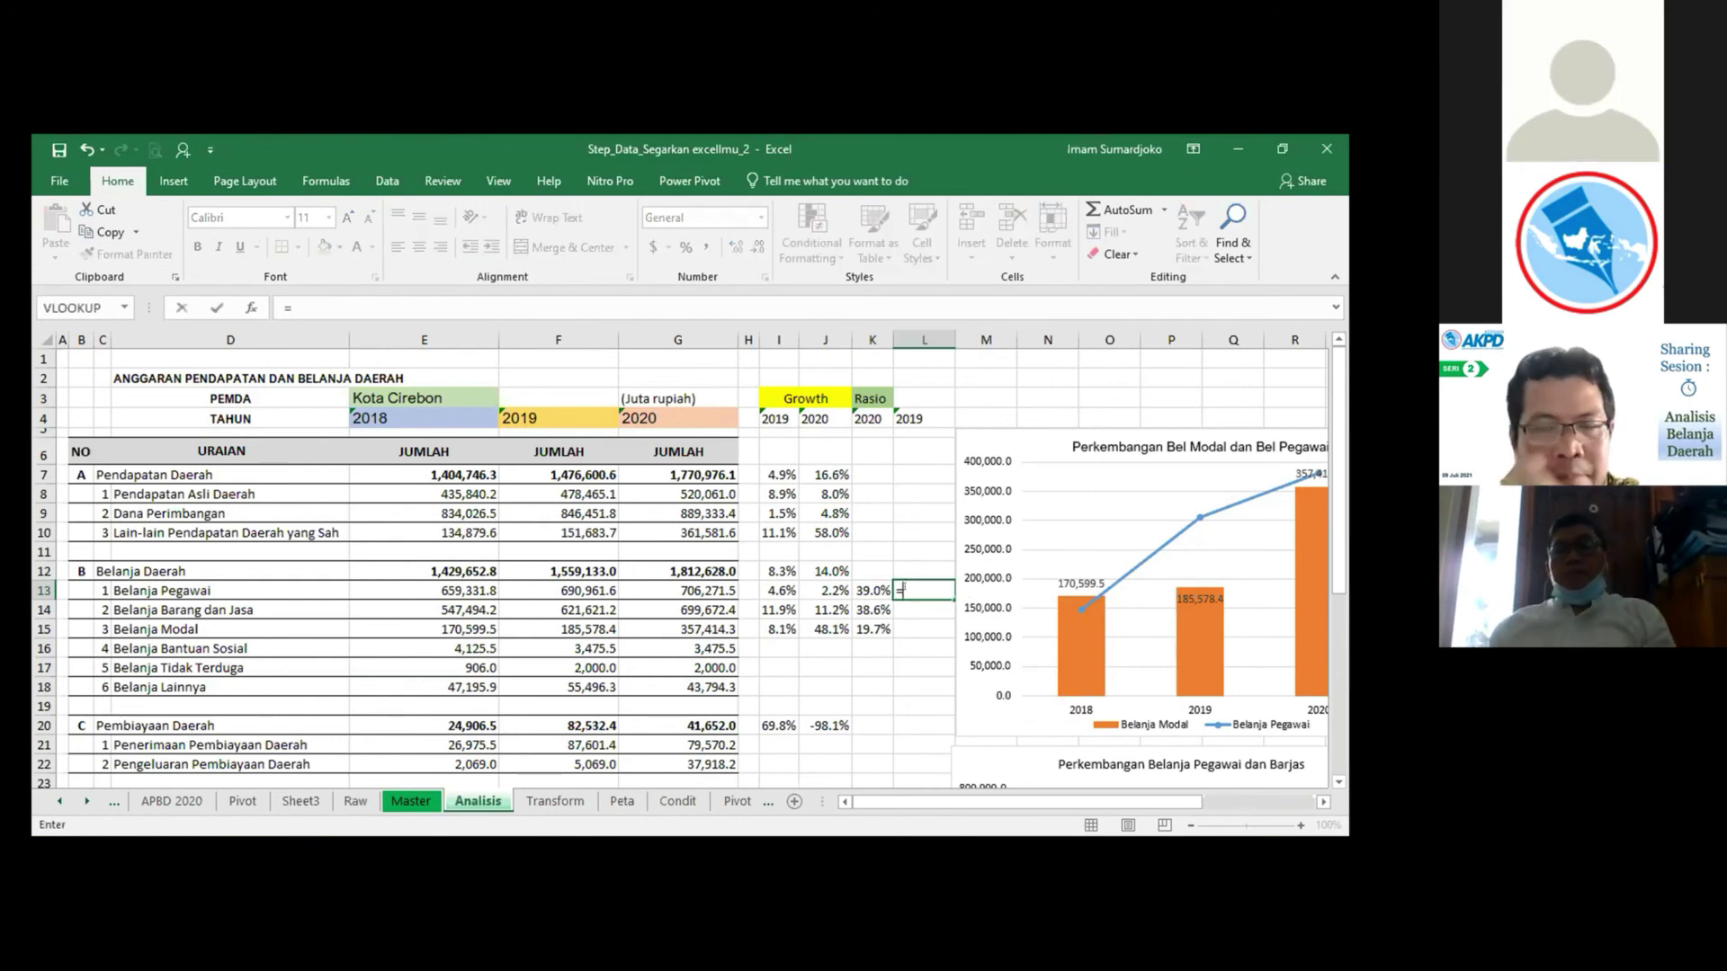
click(585, 591)
text(/)
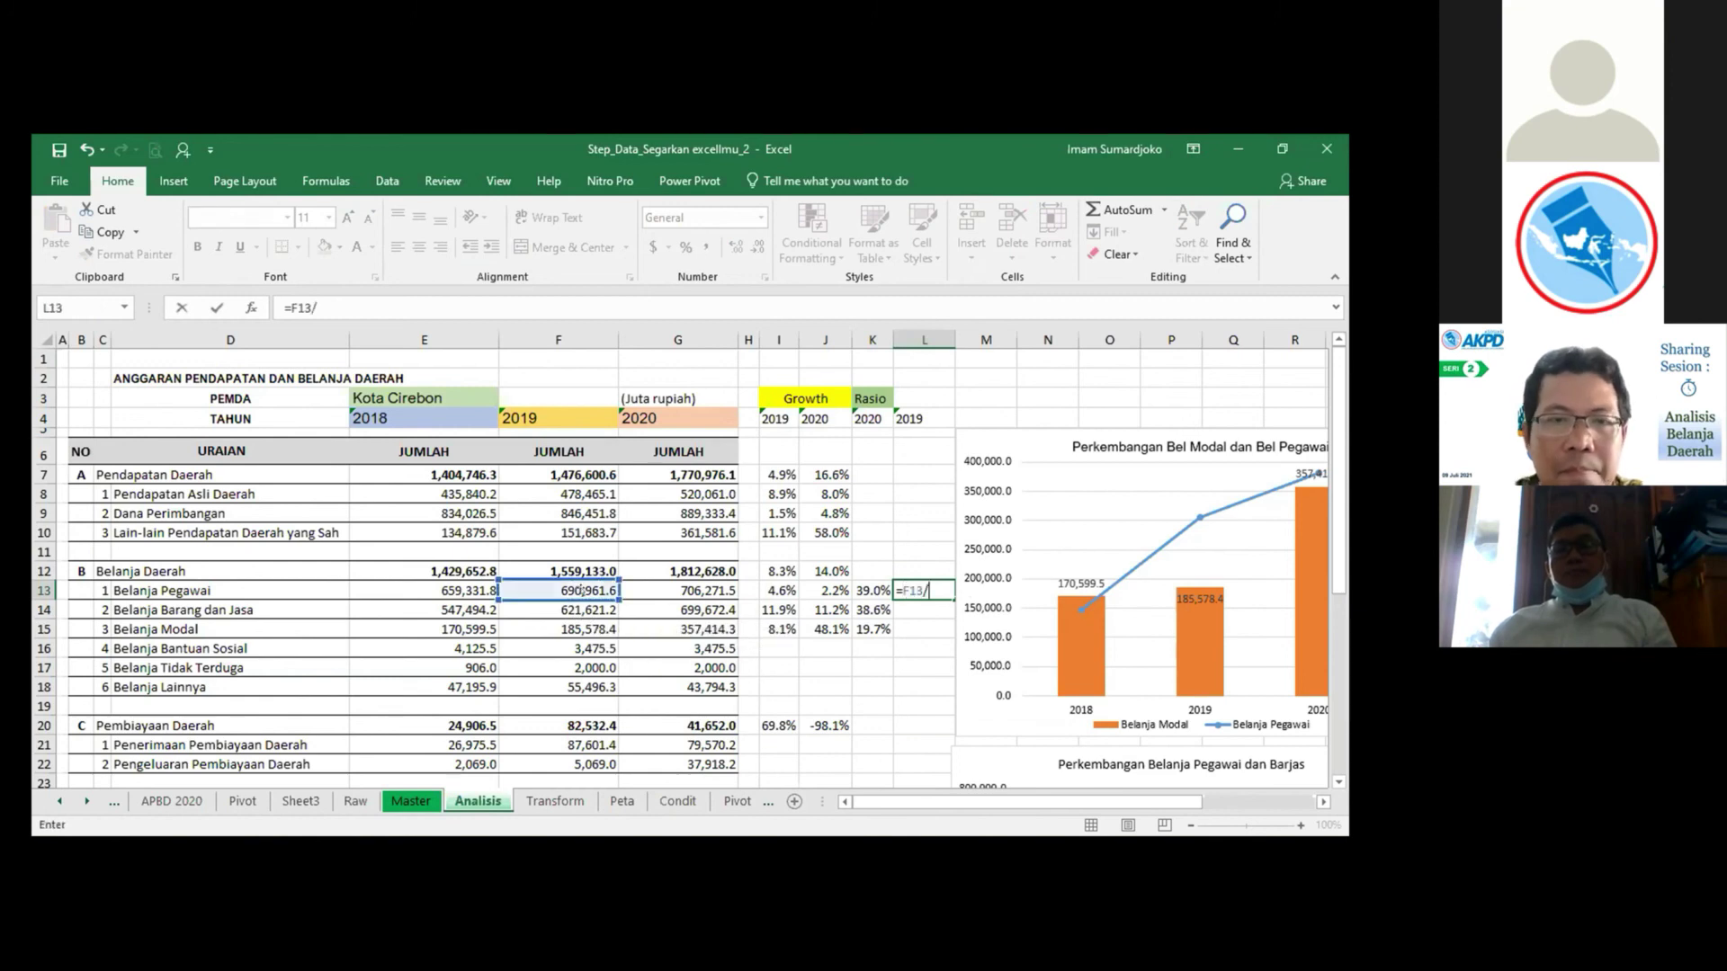
click(581, 569)
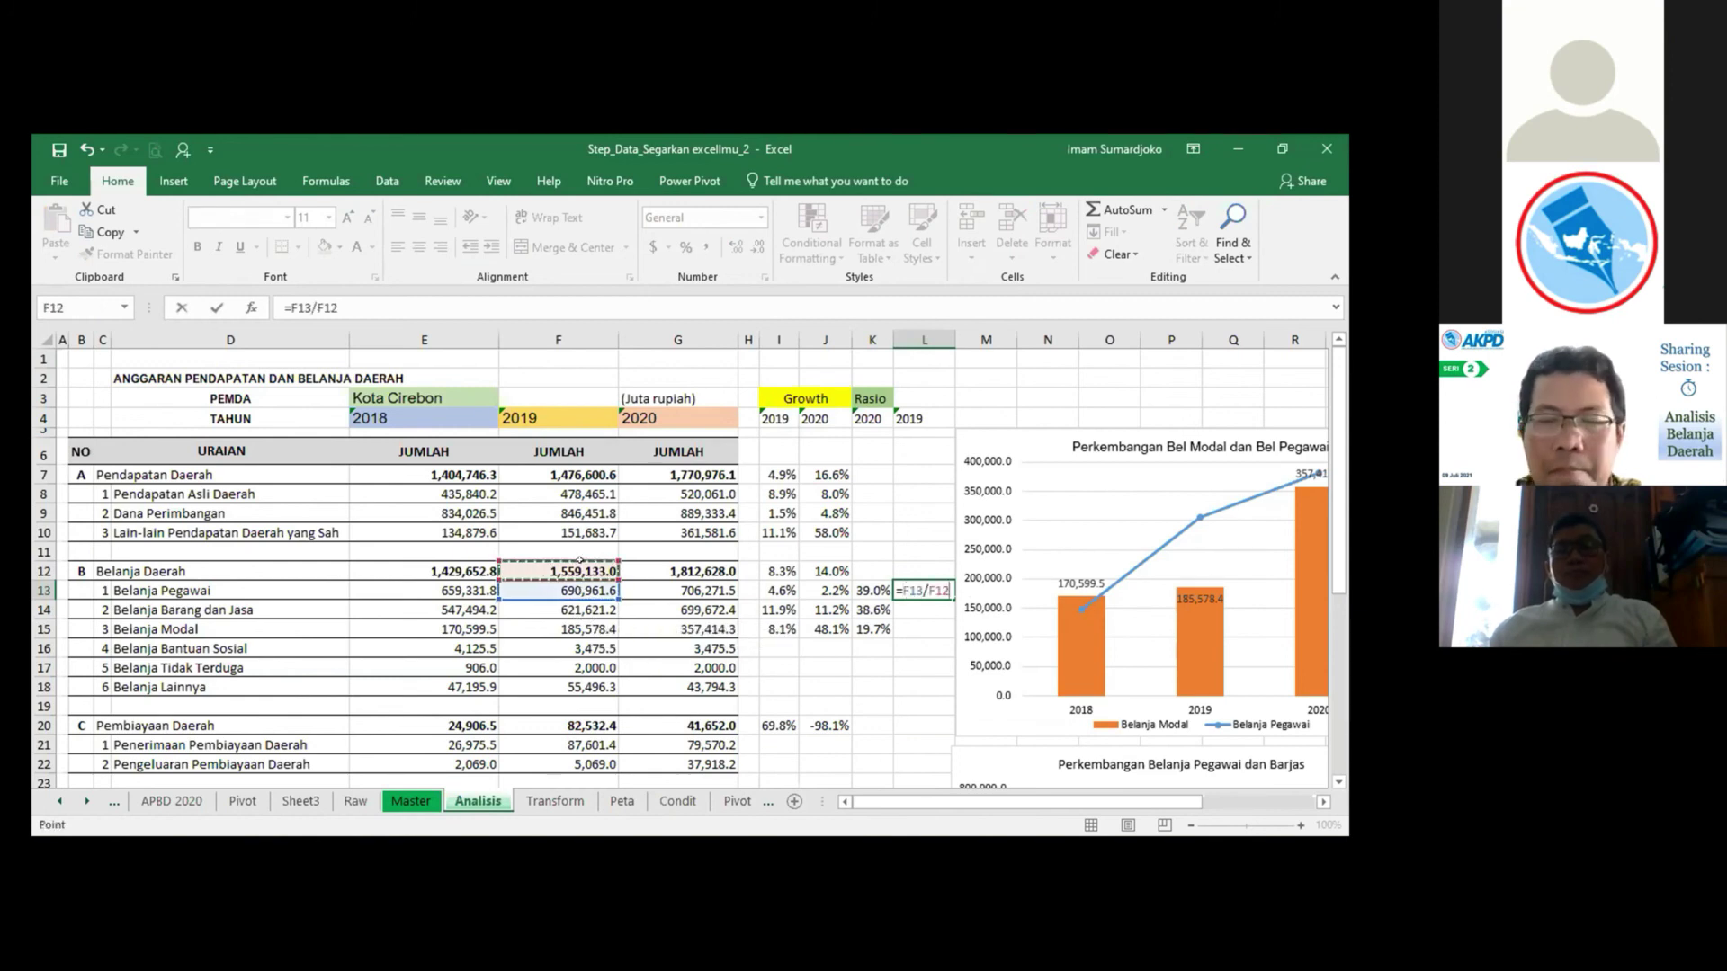
key(Return)
key(Up)
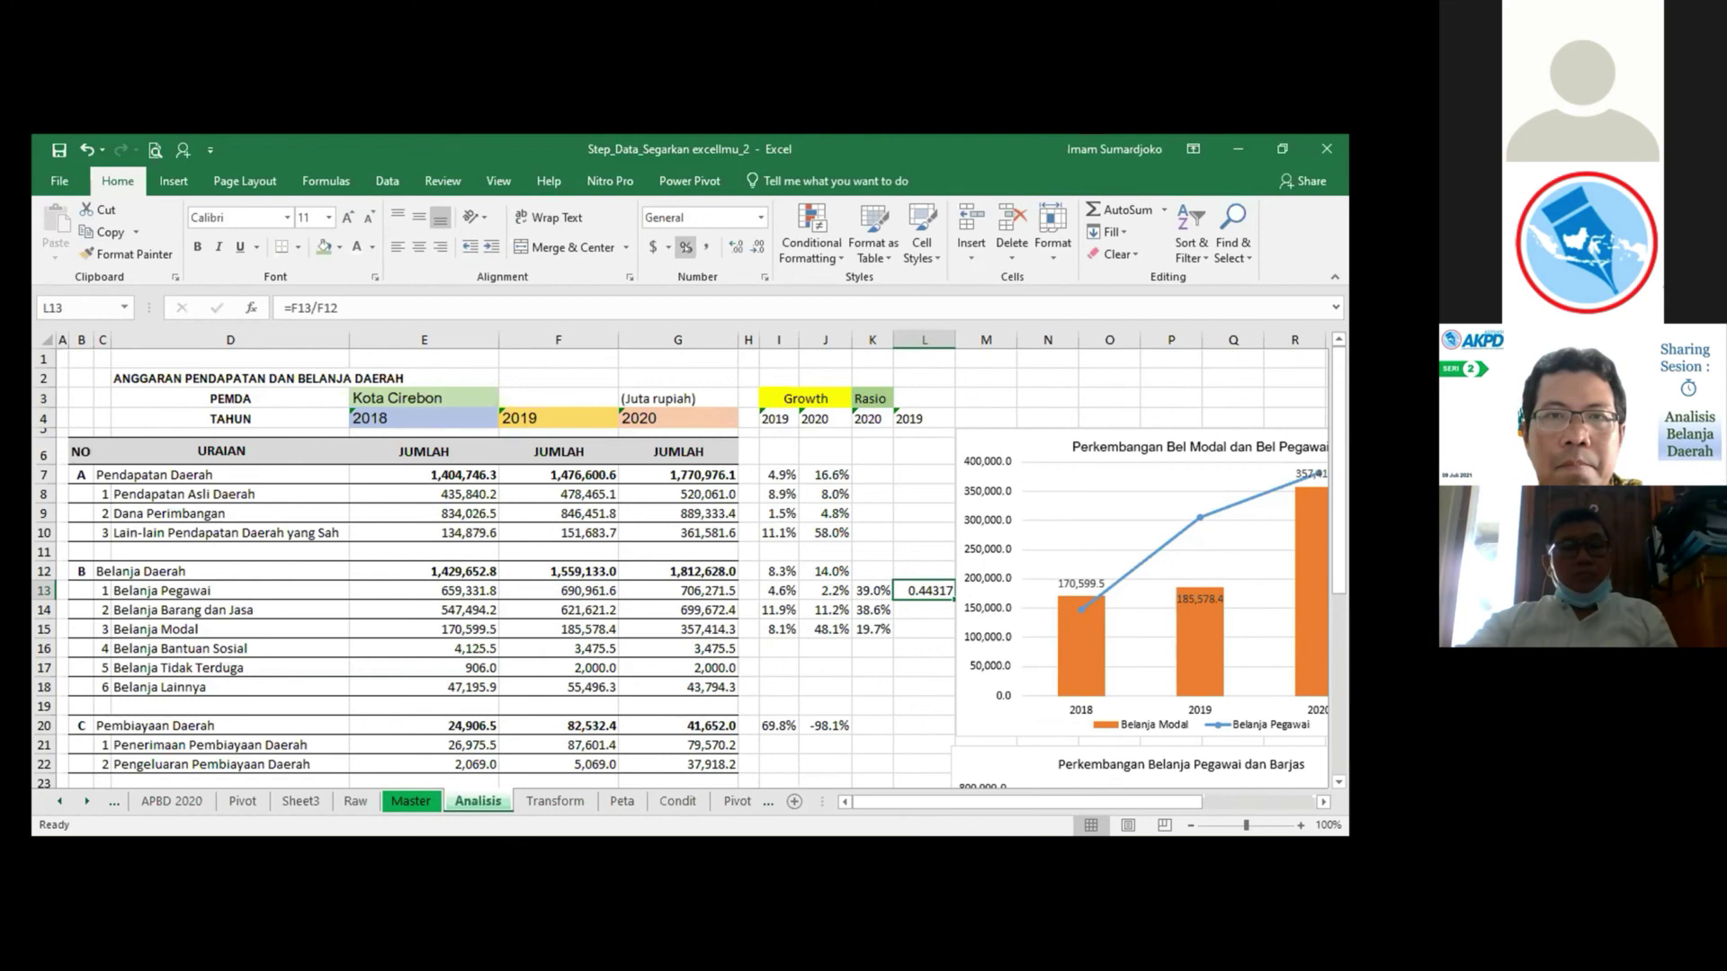
click(686, 247)
click(736, 247)
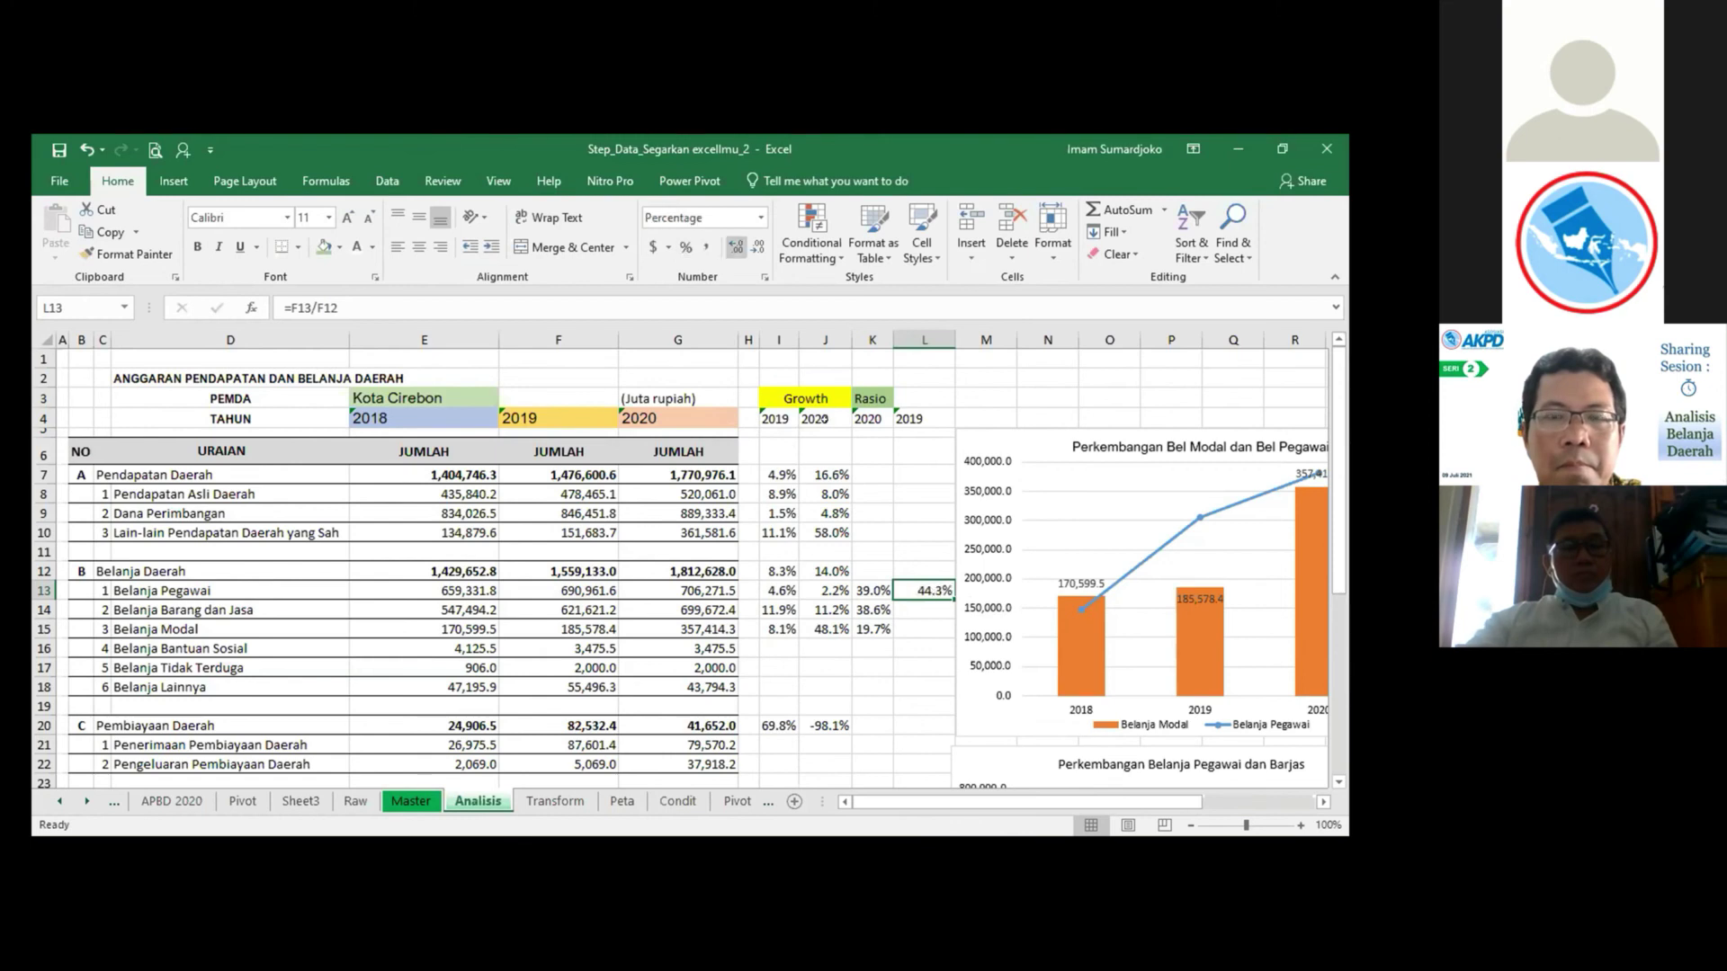
Inspect the Belanja Modal ratio in K15 and examine the existing Bel Modal and Bel Pegawai chart beside the budget table.
click(873, 628)
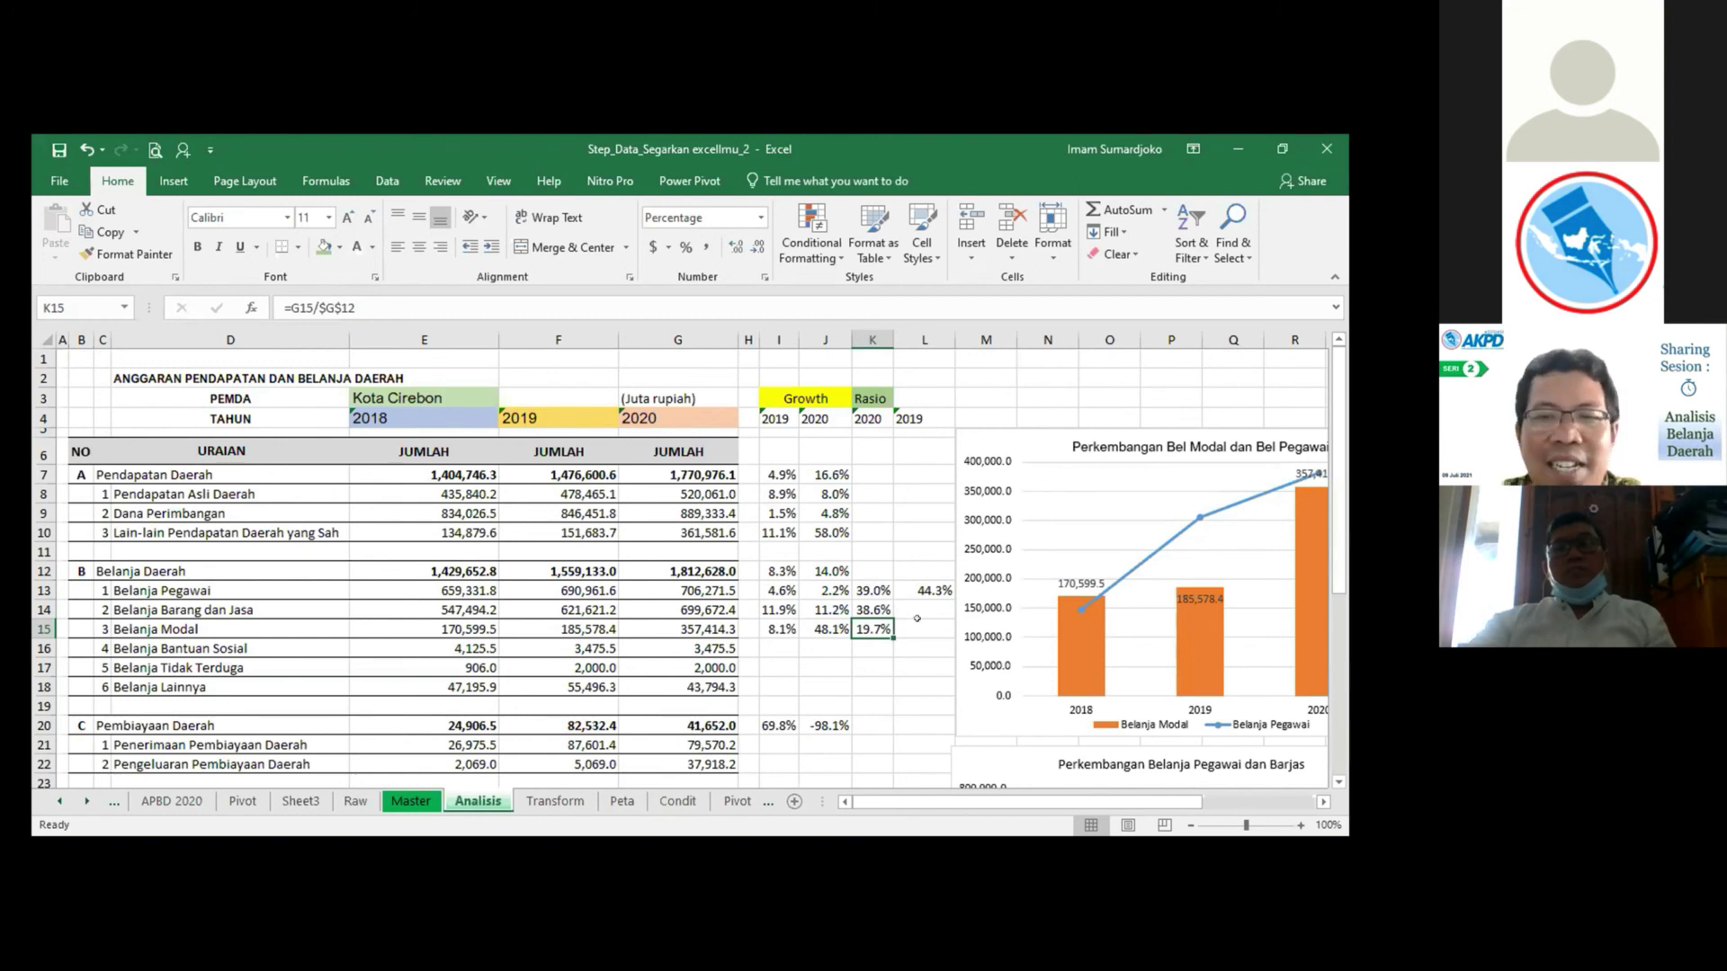
drag(940, 801, 1013, 802)
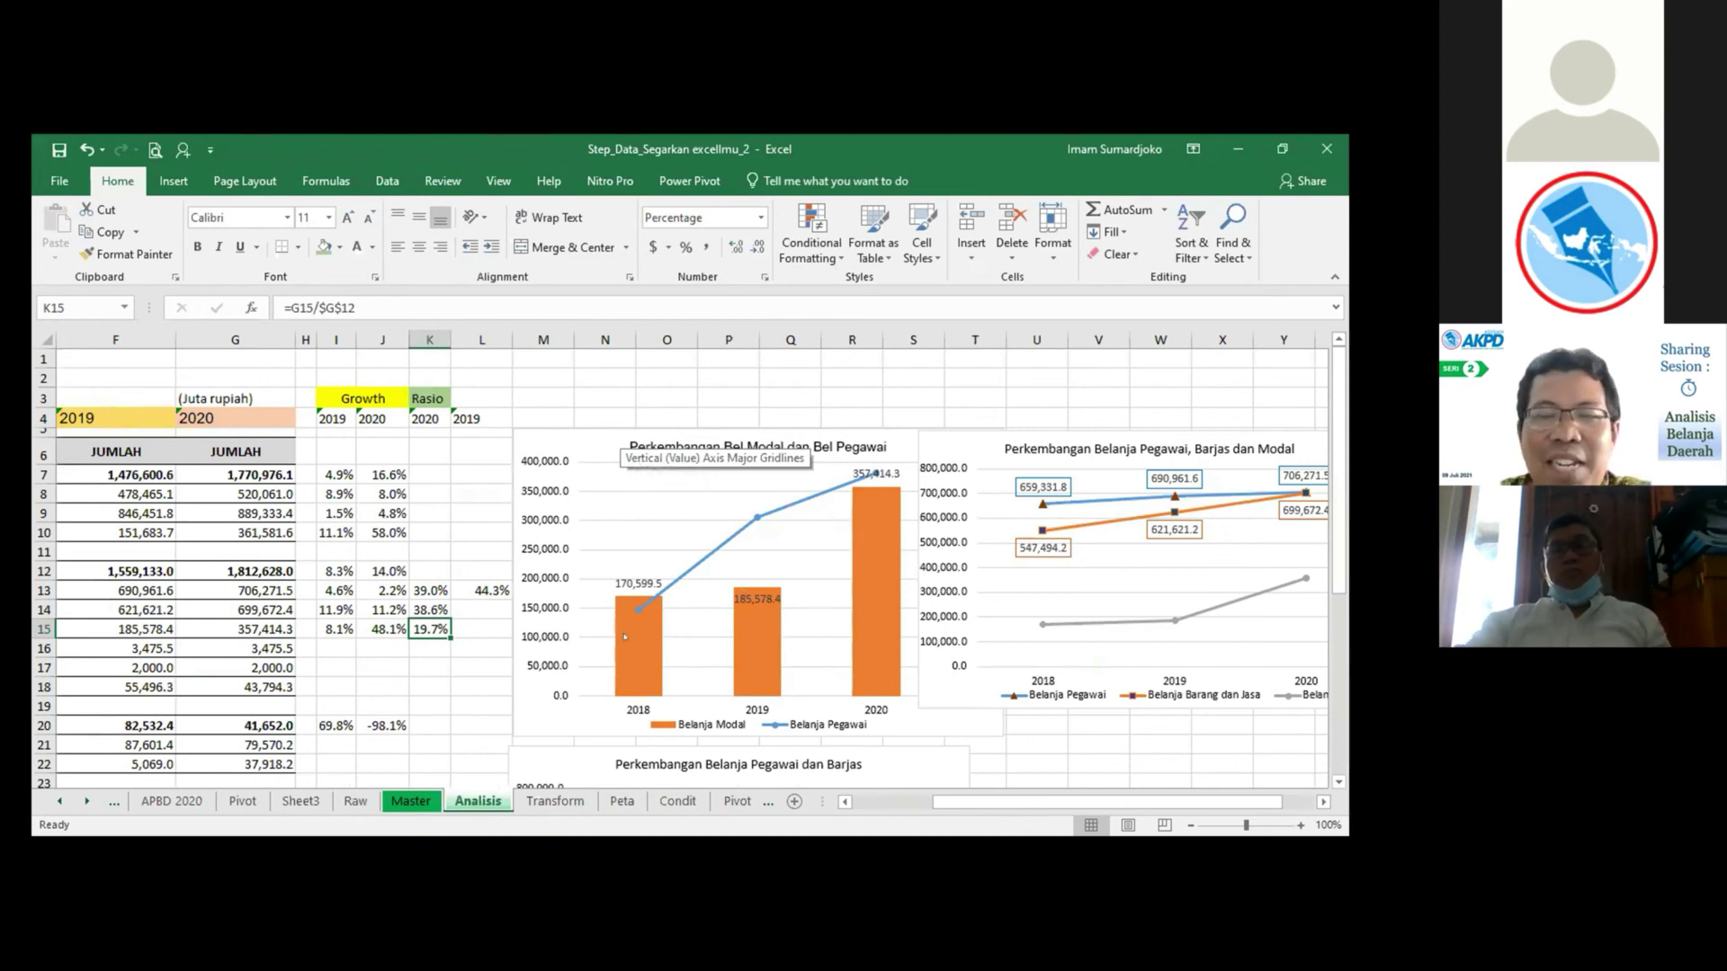
mouse_move(635, 638)
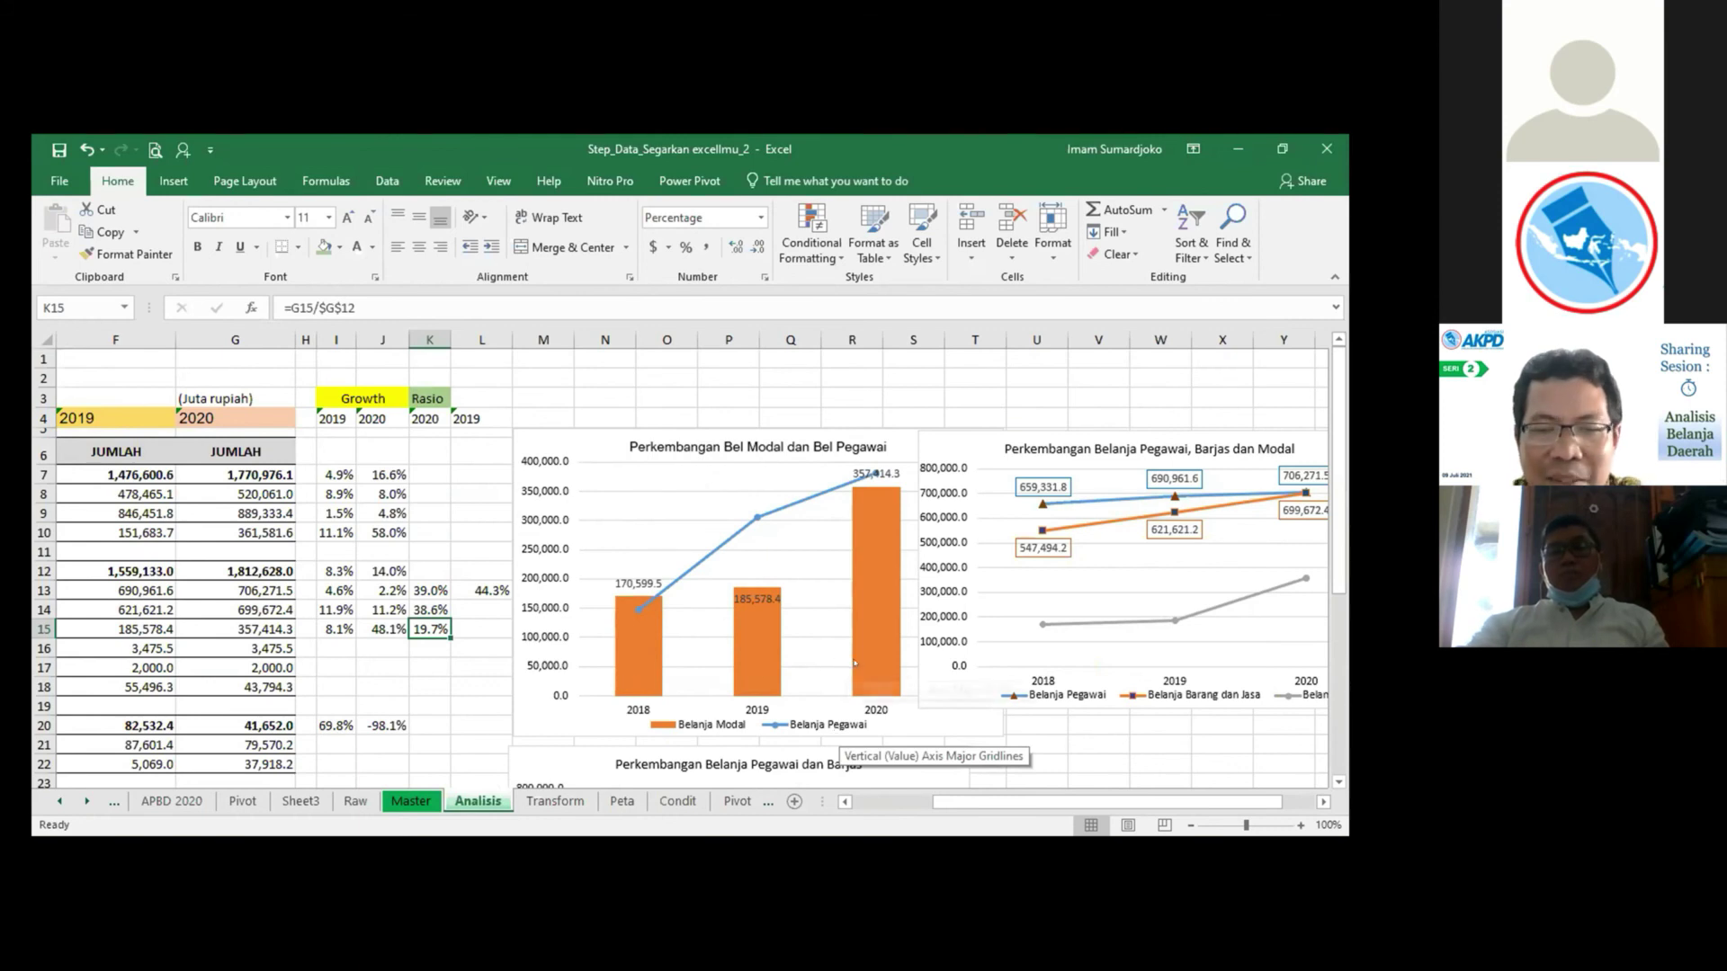
mouse_move(856, 663)
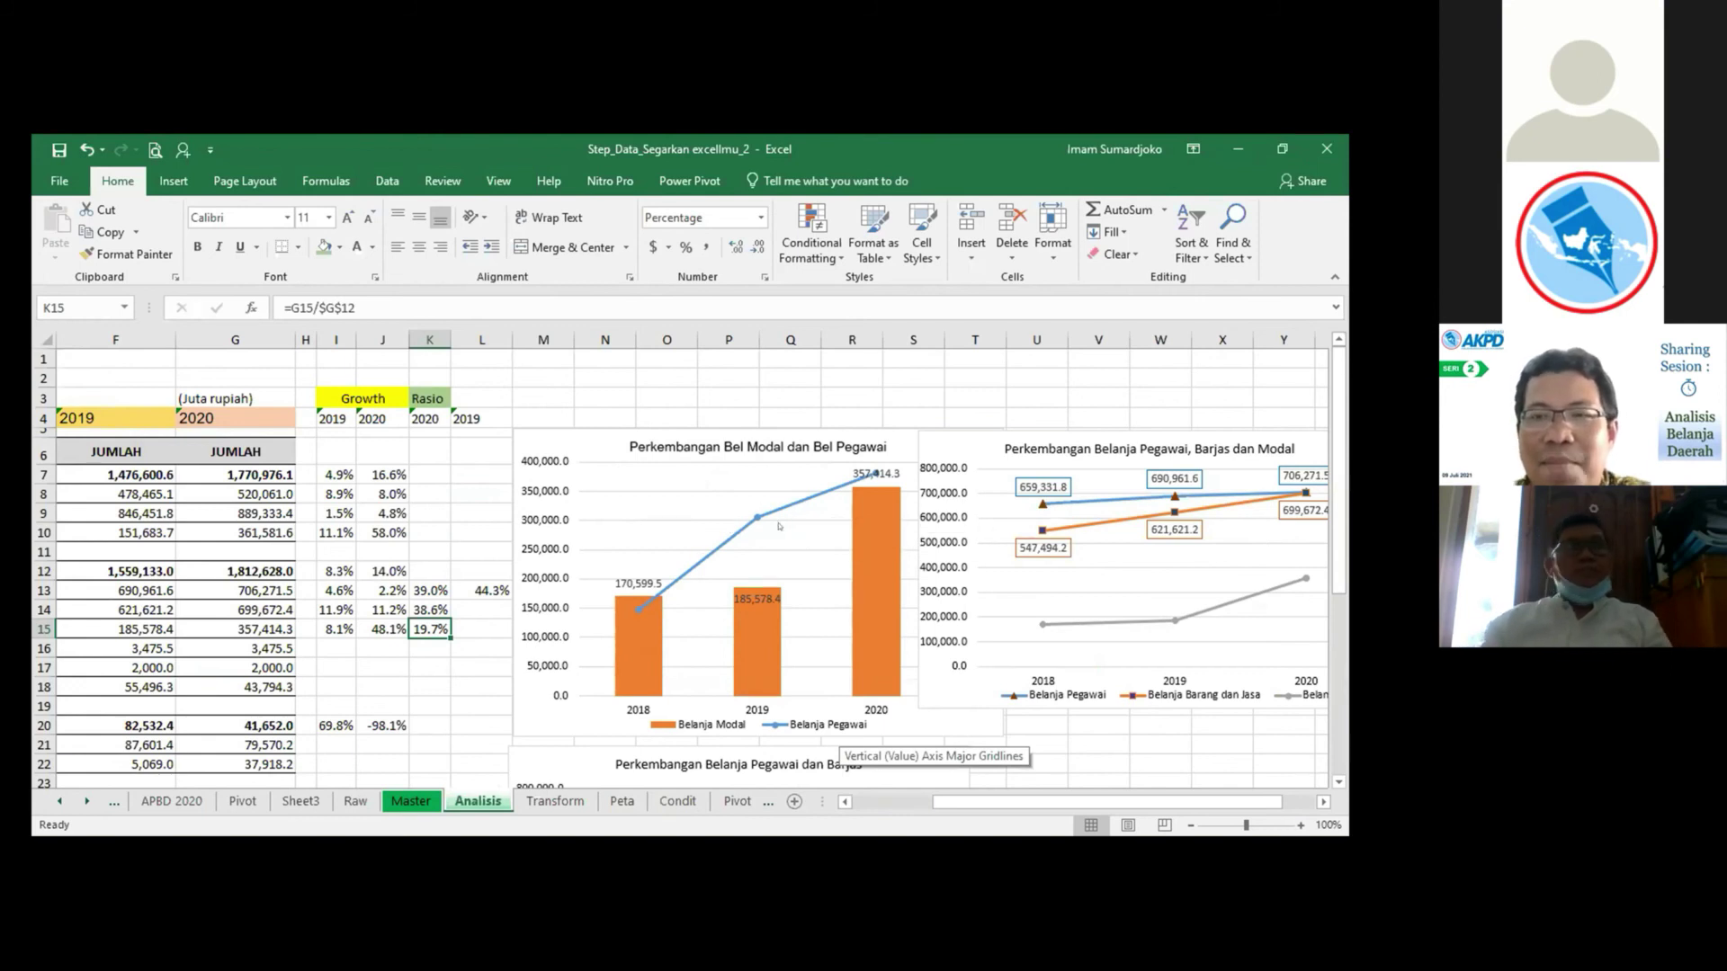
mouse_move(853, 491)
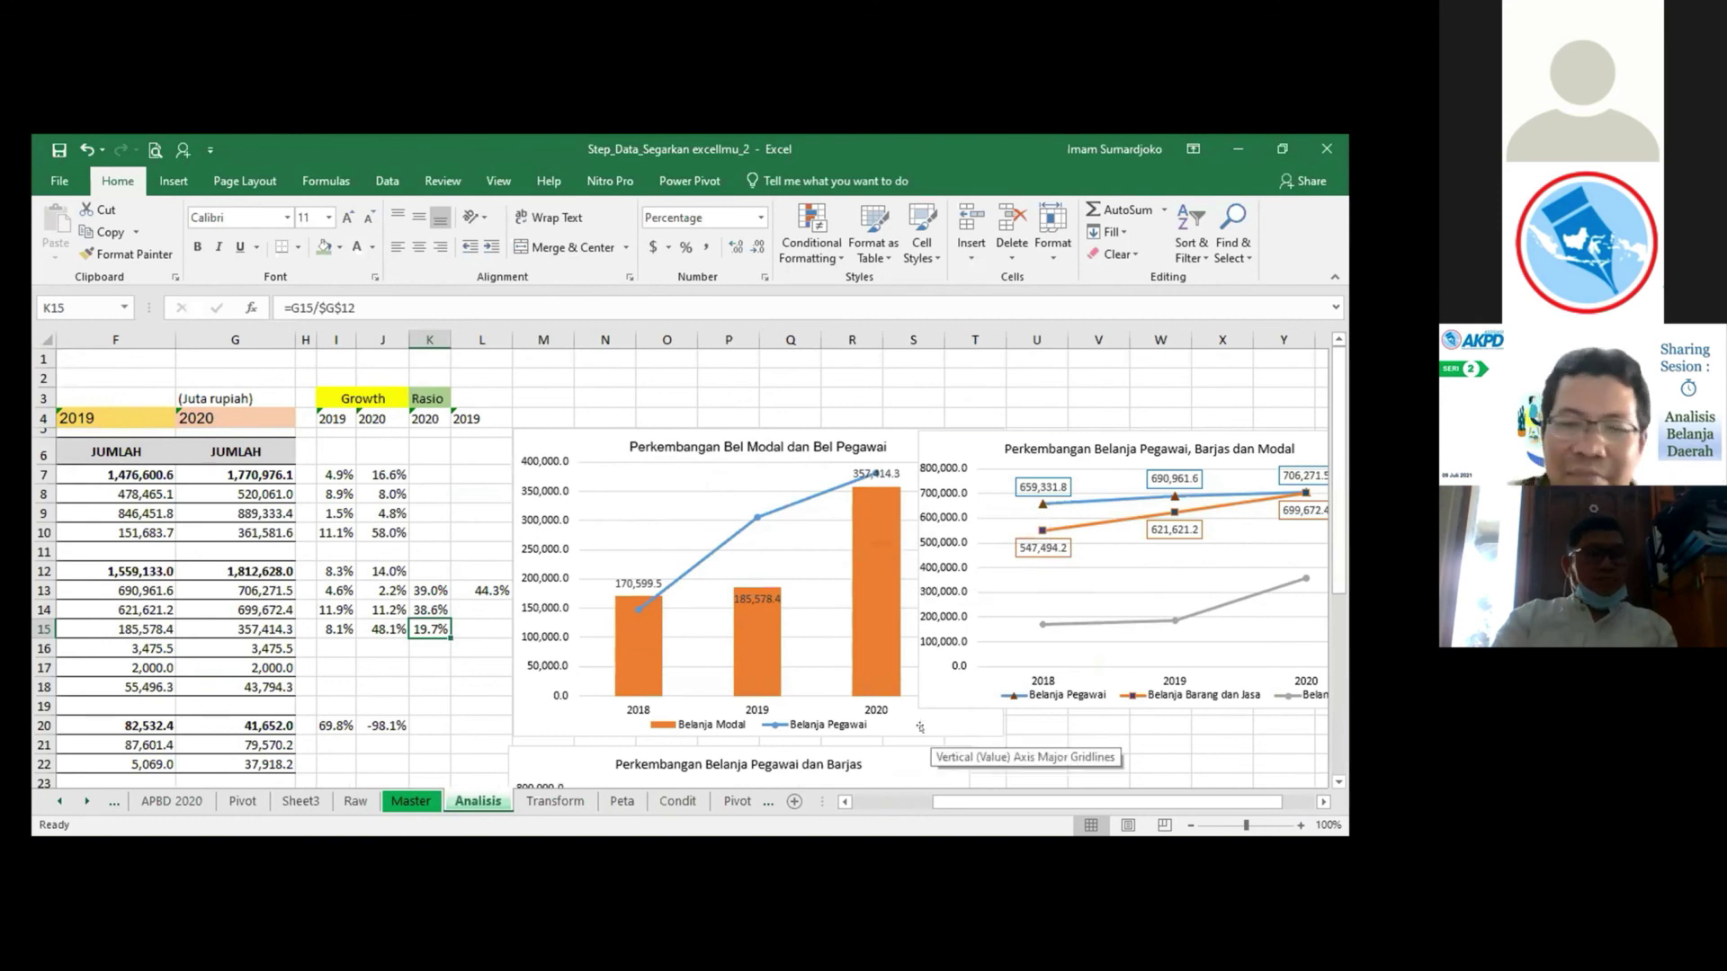
click(886, 803)
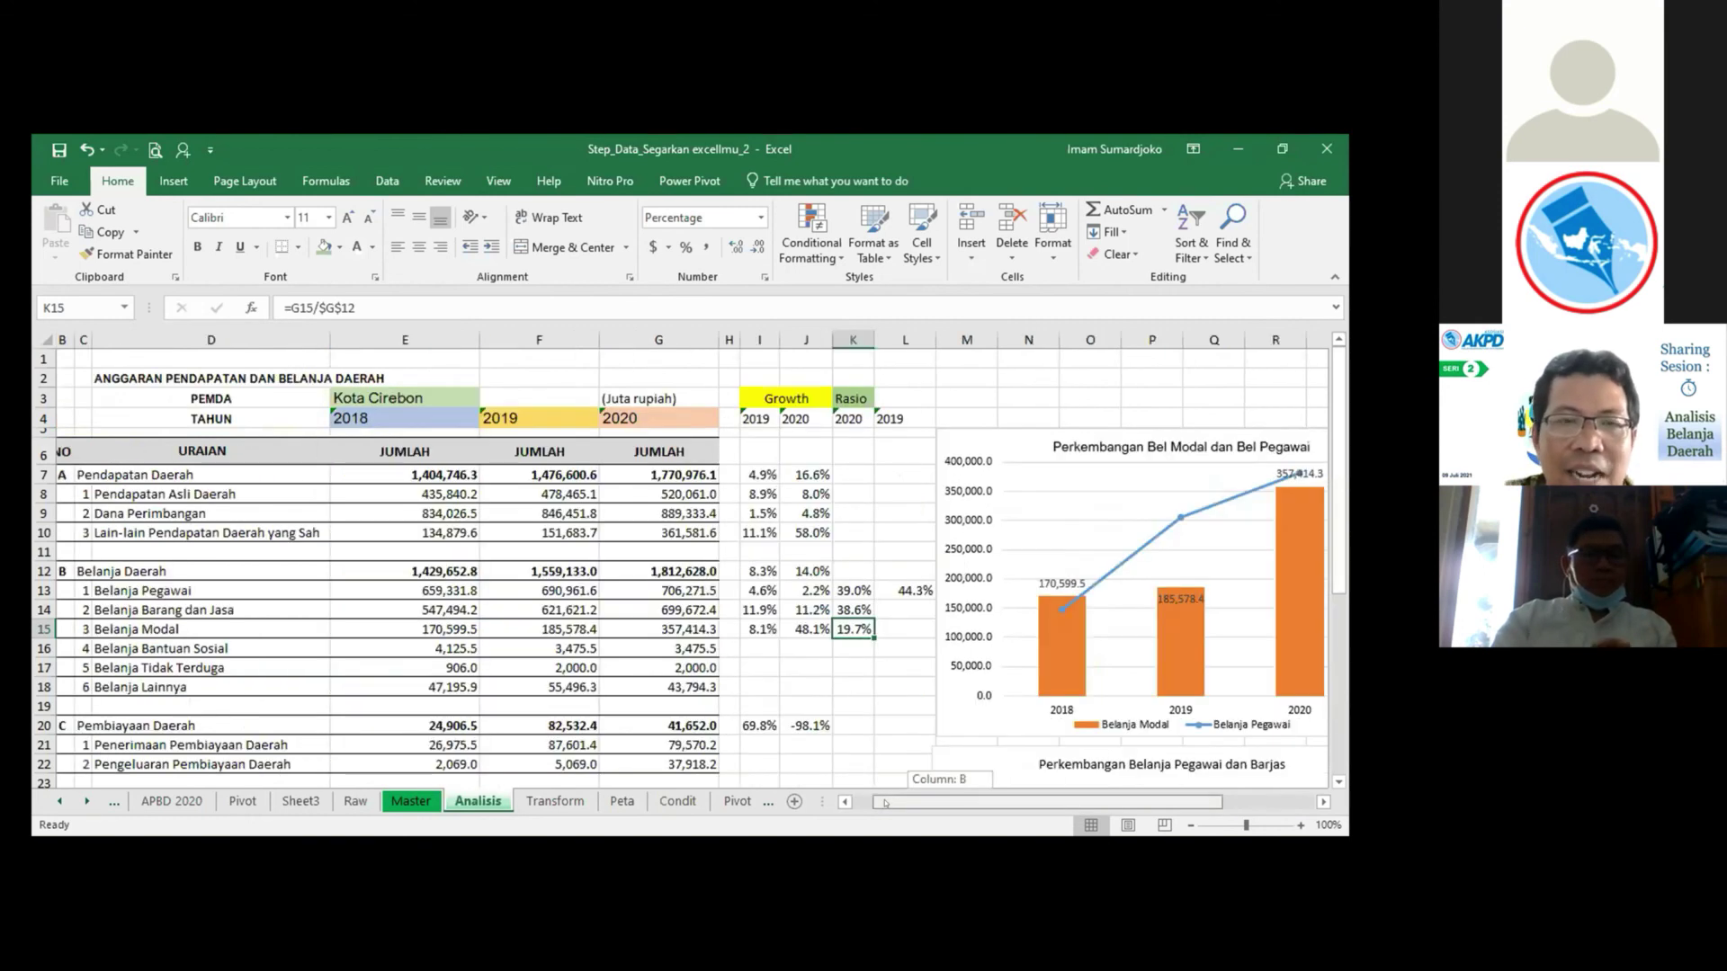
drag(898, 793, 915, 789)
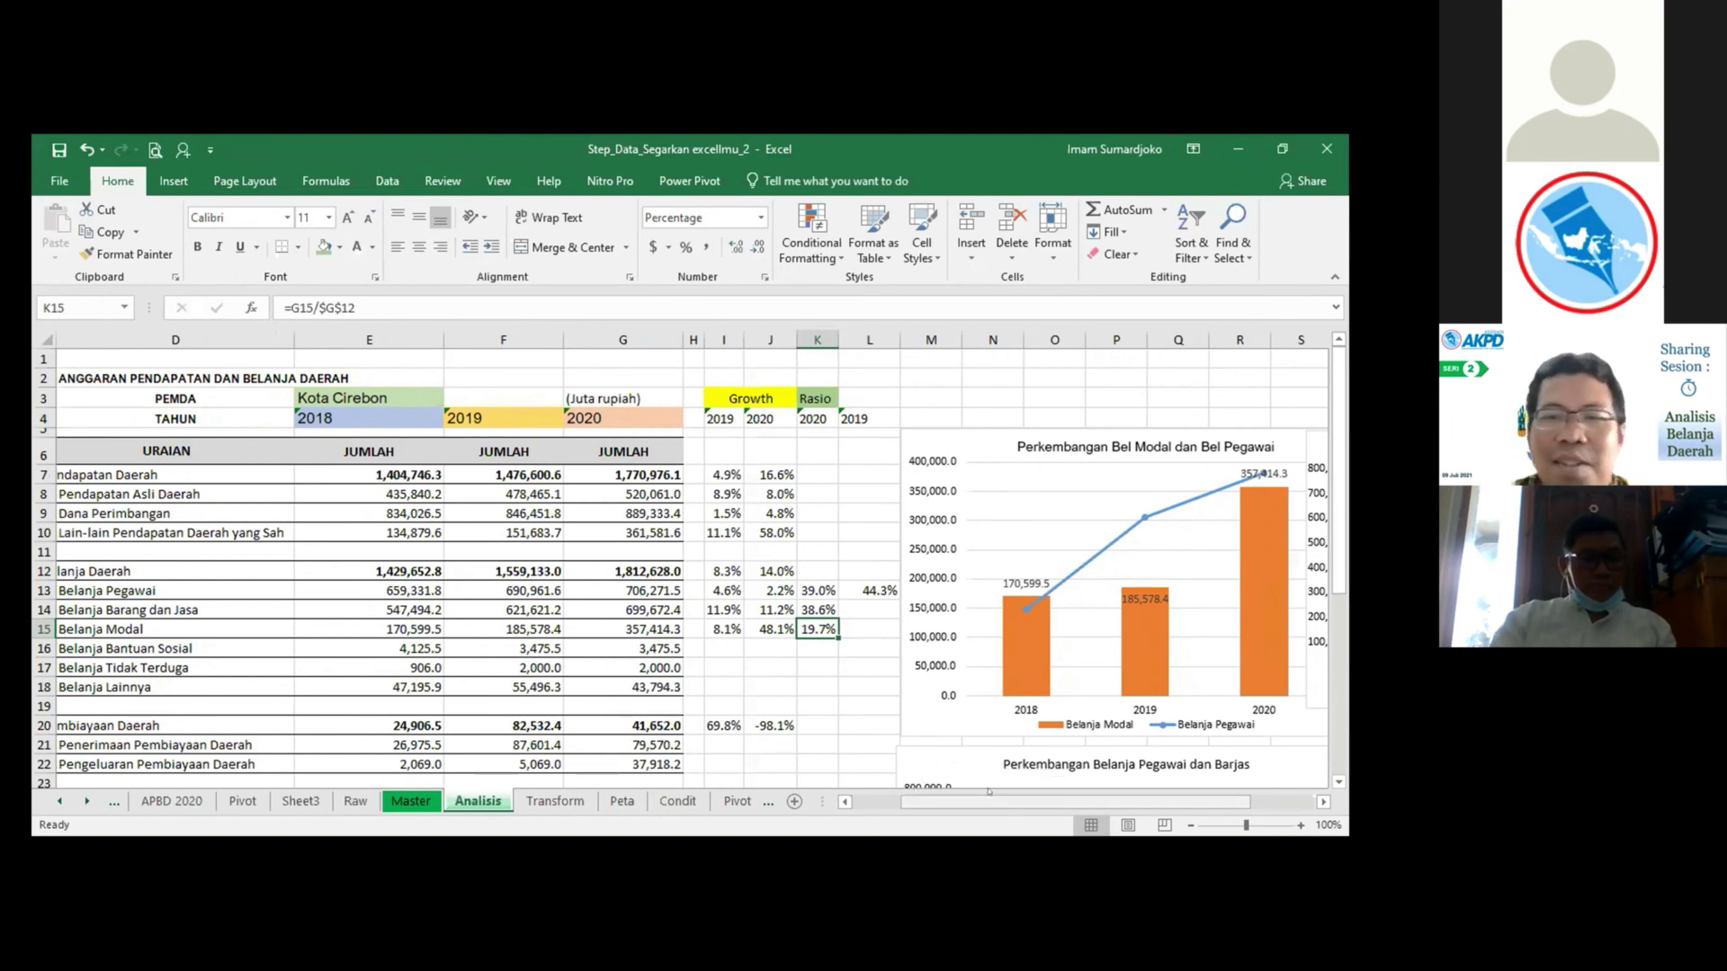
drag(1007, 792, 964, 800)
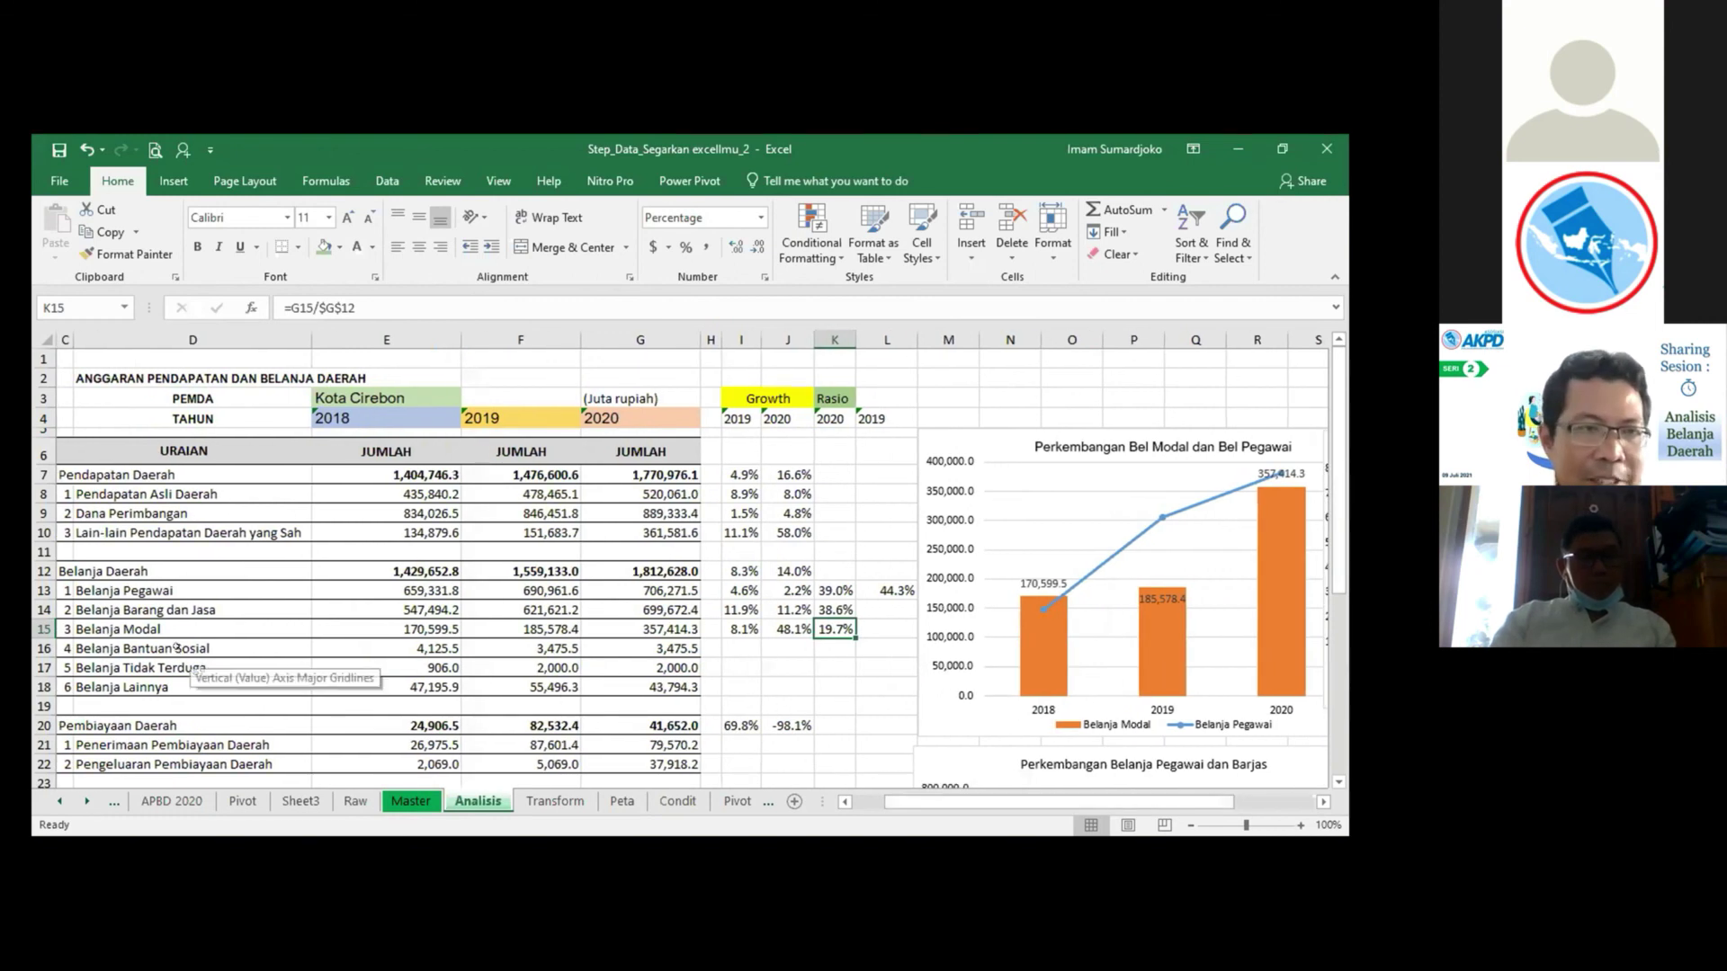
Insert a 2-D clustered column chart from the 2018 Belanja Barang dan Jasa and Belanja Modal data in D14:E15.
click(81, 589)
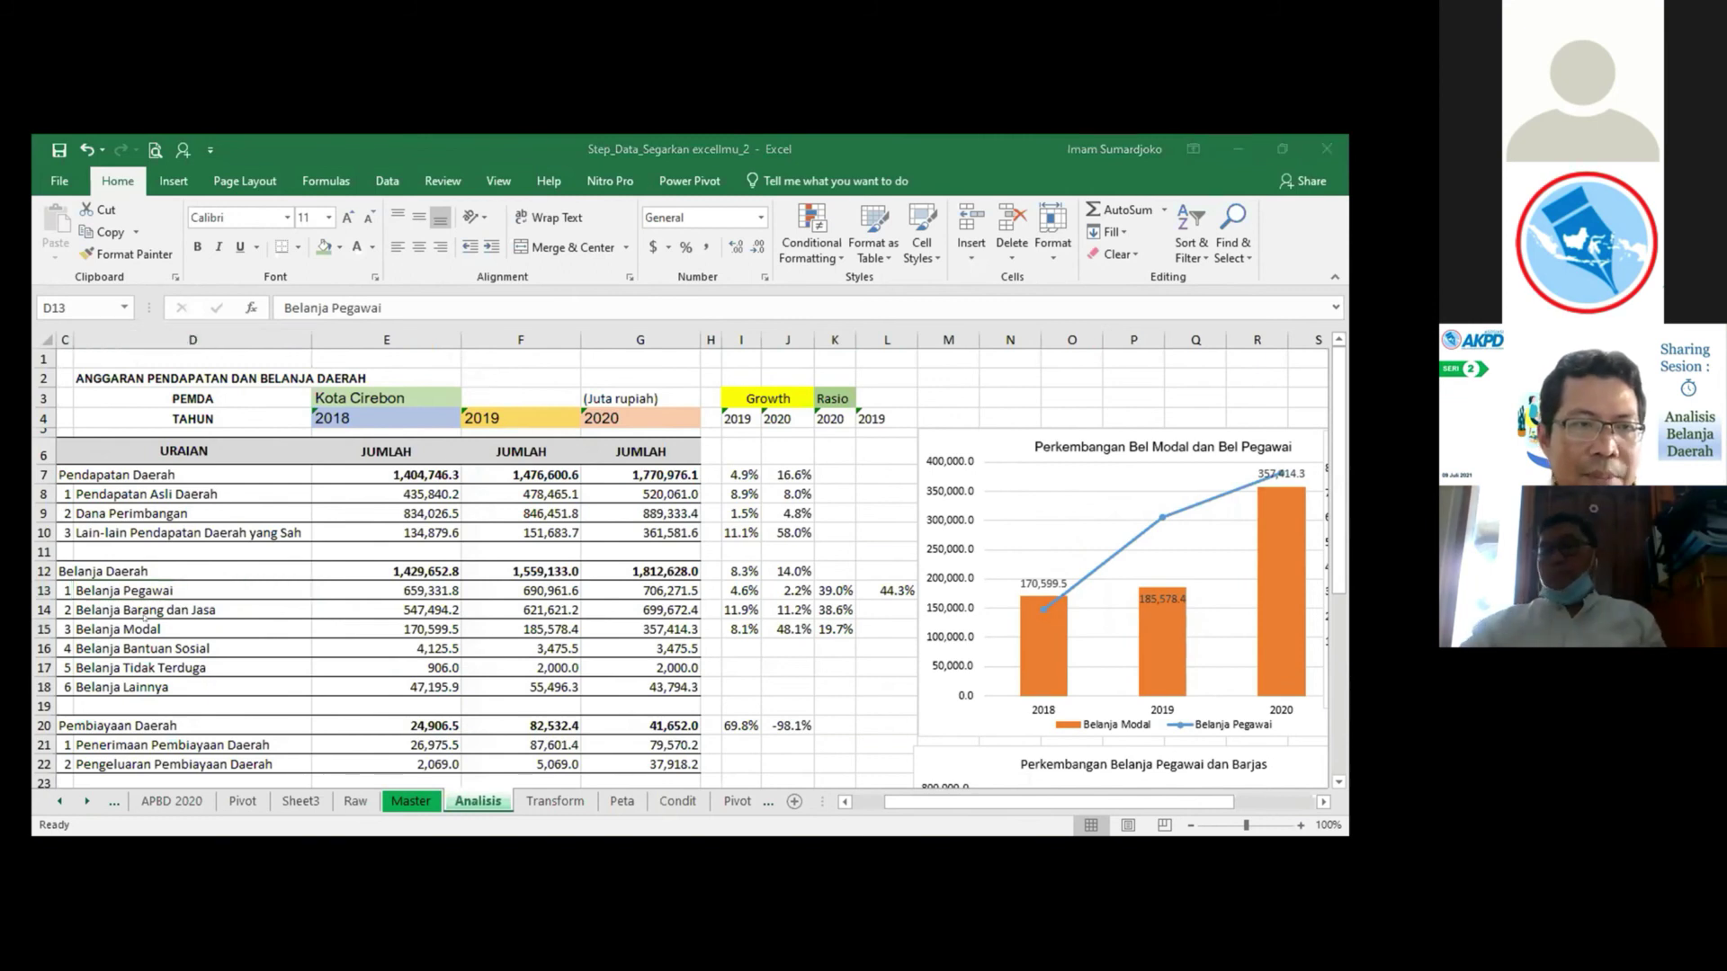
drag(96, 603, 360, 617)
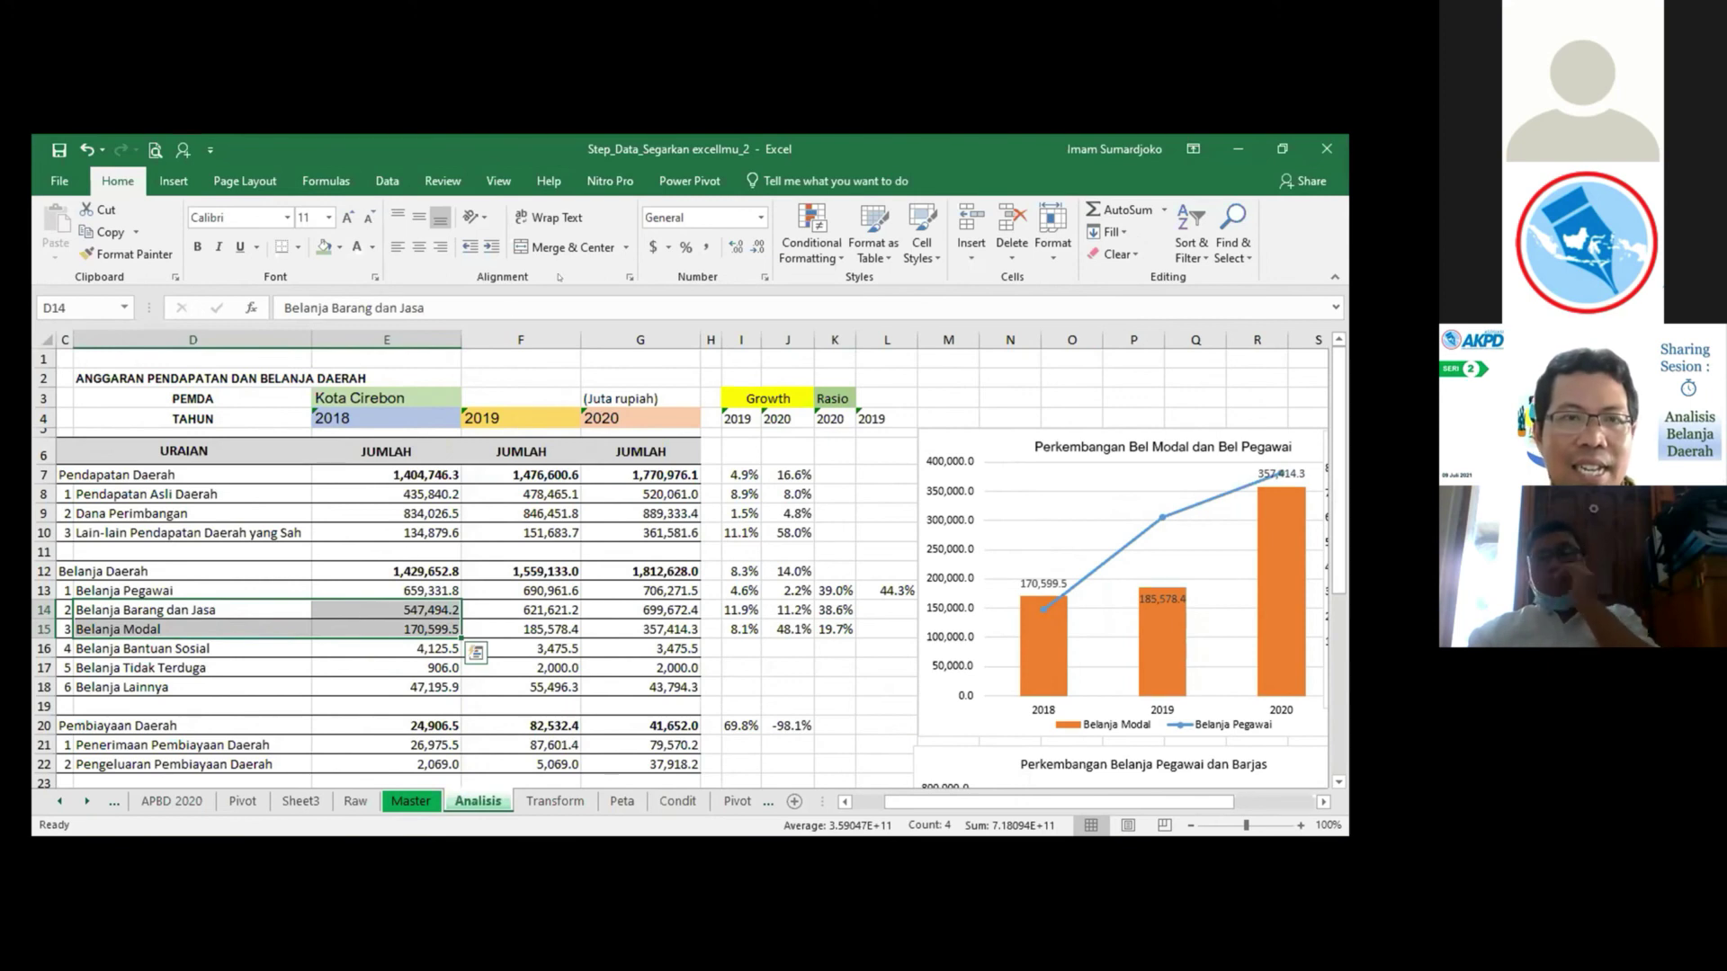
click(128, 618)
drag(245, 612, 387, 630)
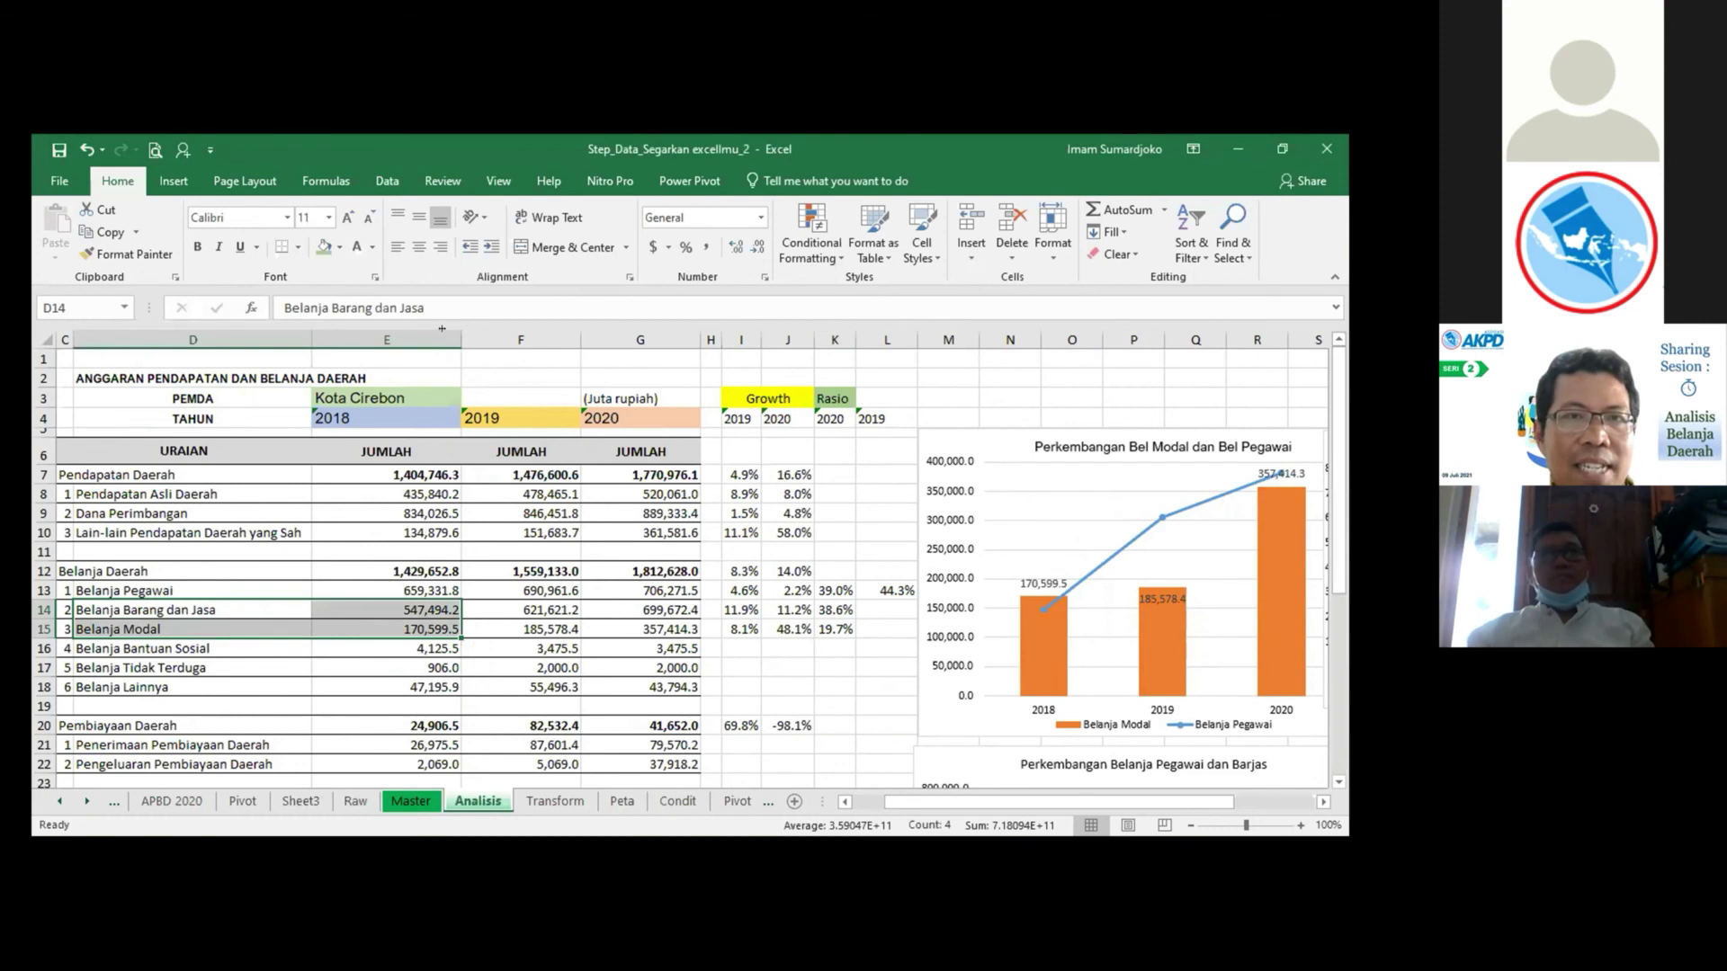
click(172, 179)
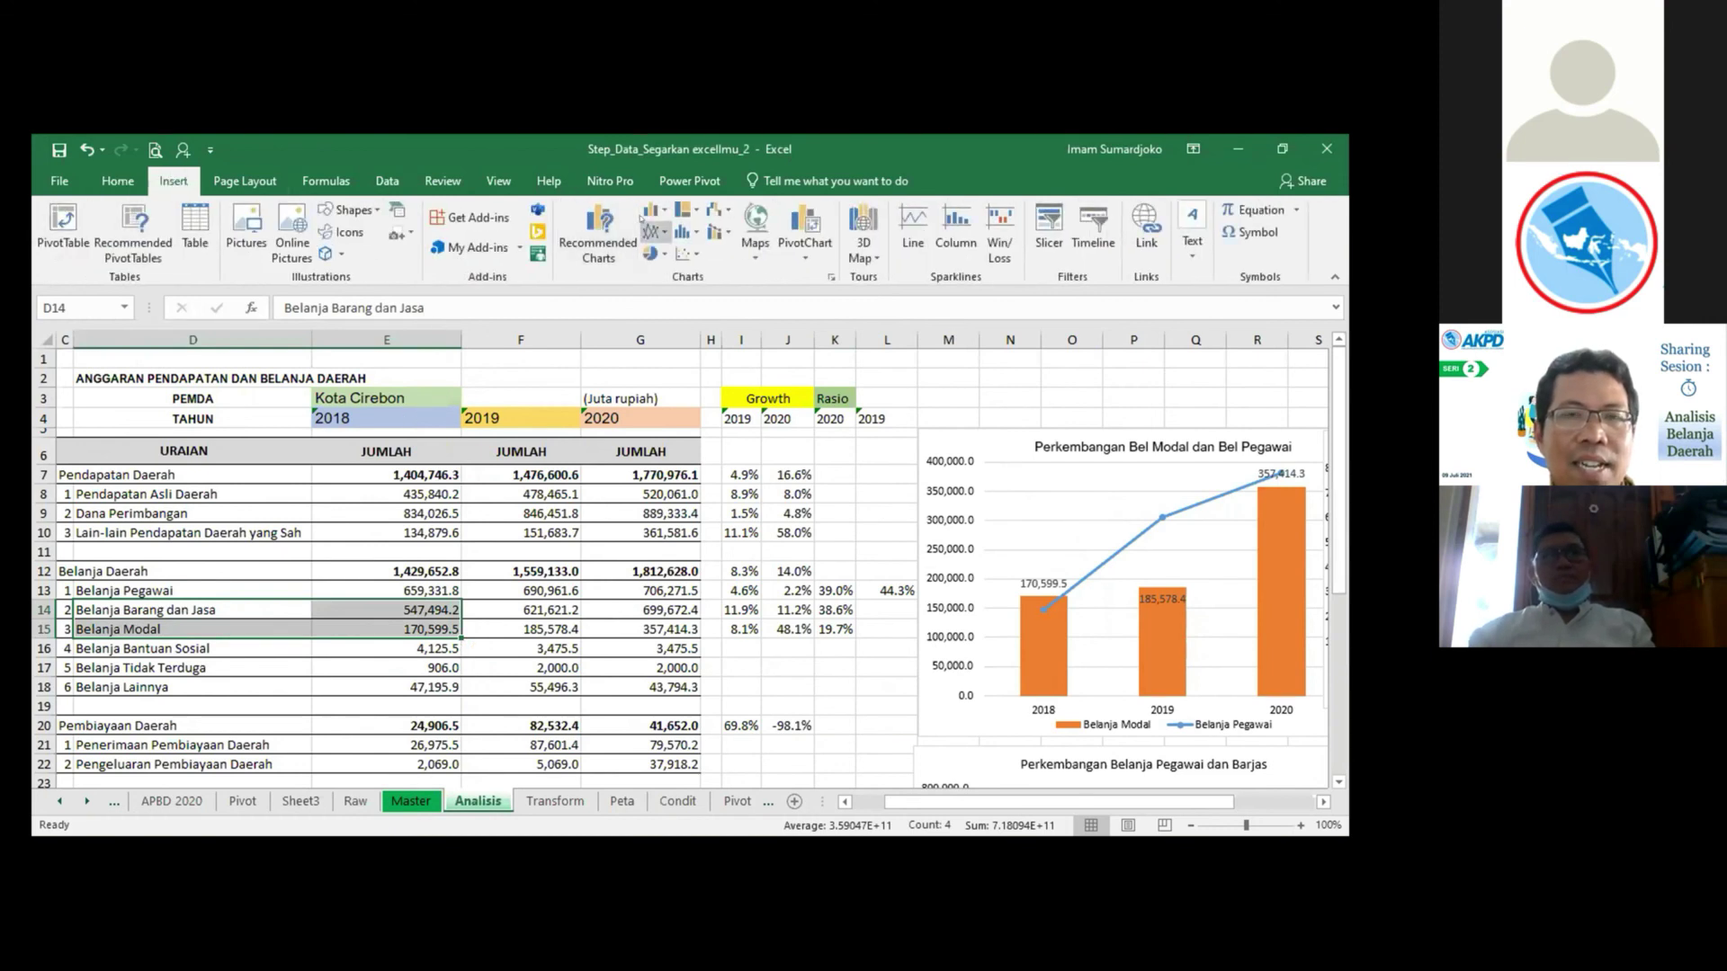
click(651, 210)
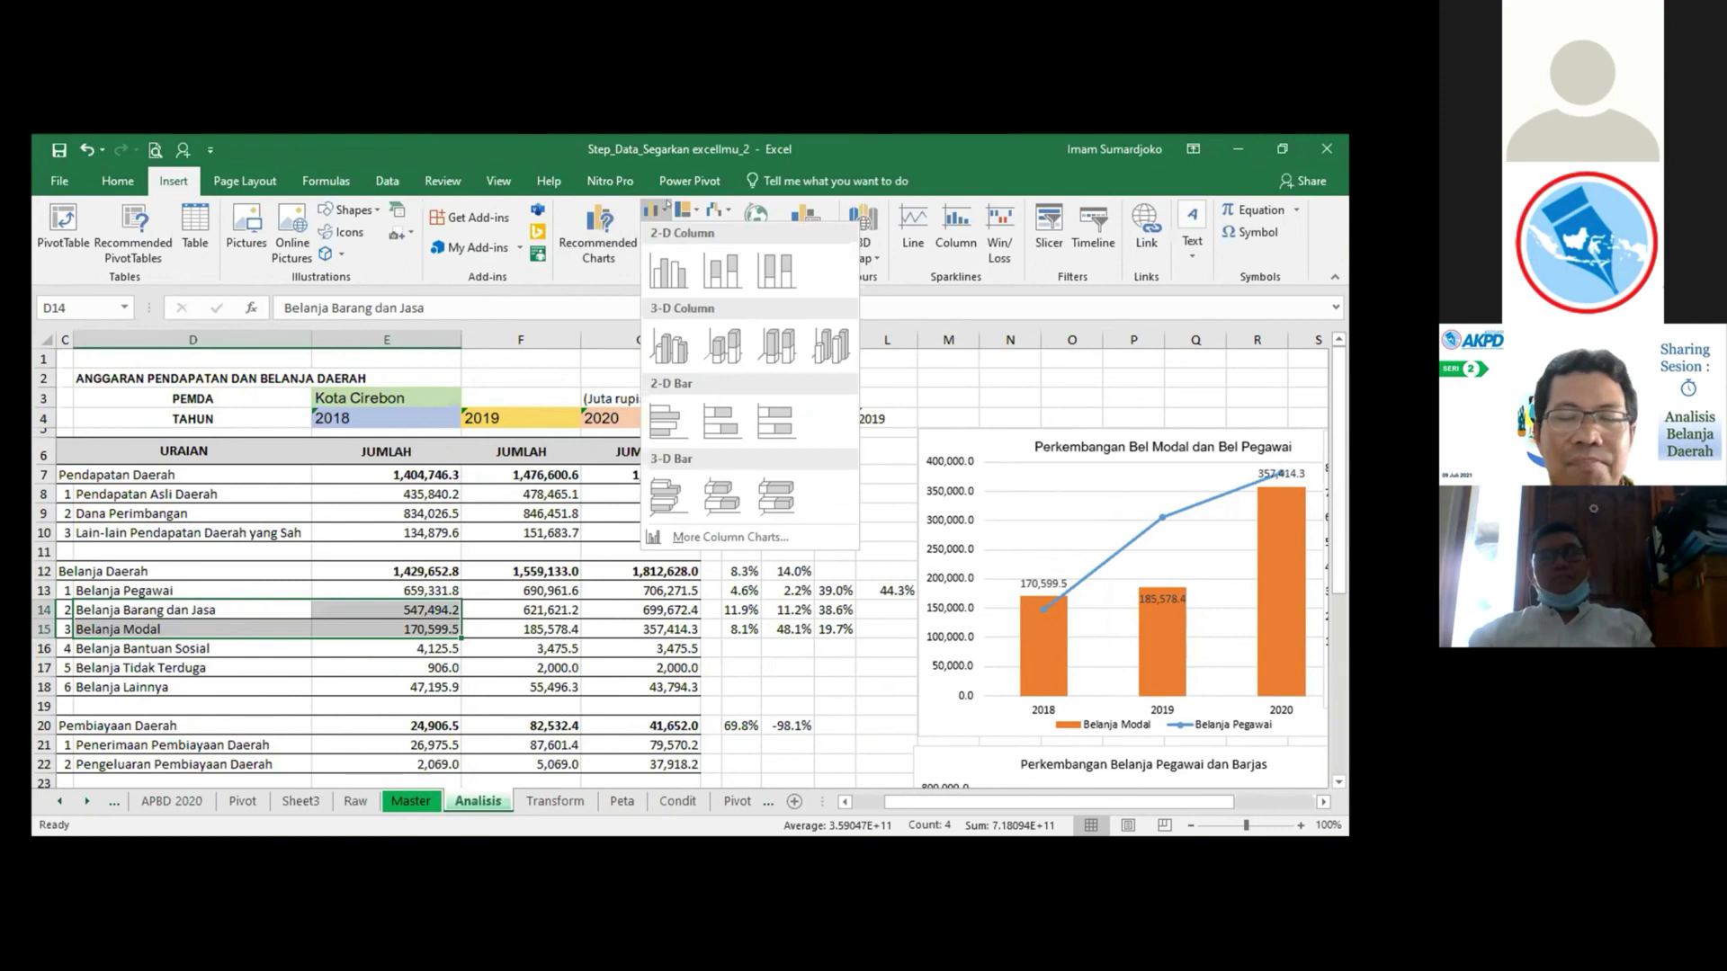
click(670, 266)
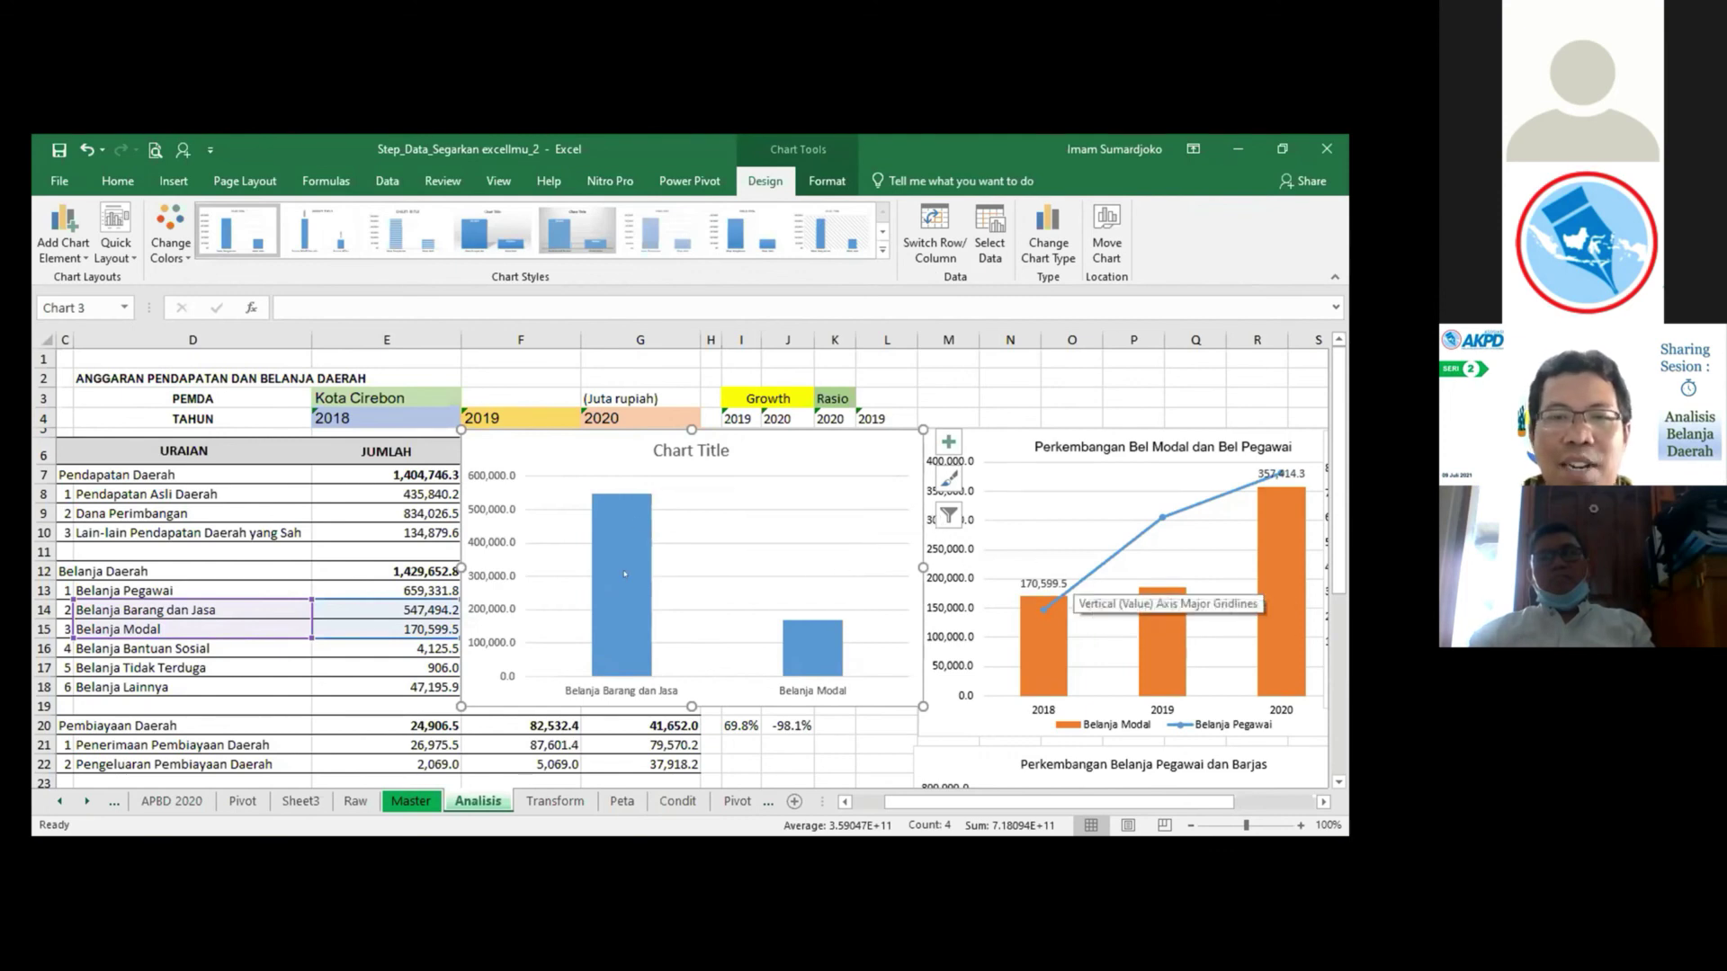
Try the Combo chart type on the new 2018 column chart, cancel the change, and delete that chart.
click(659, 445)
click(657, 433)
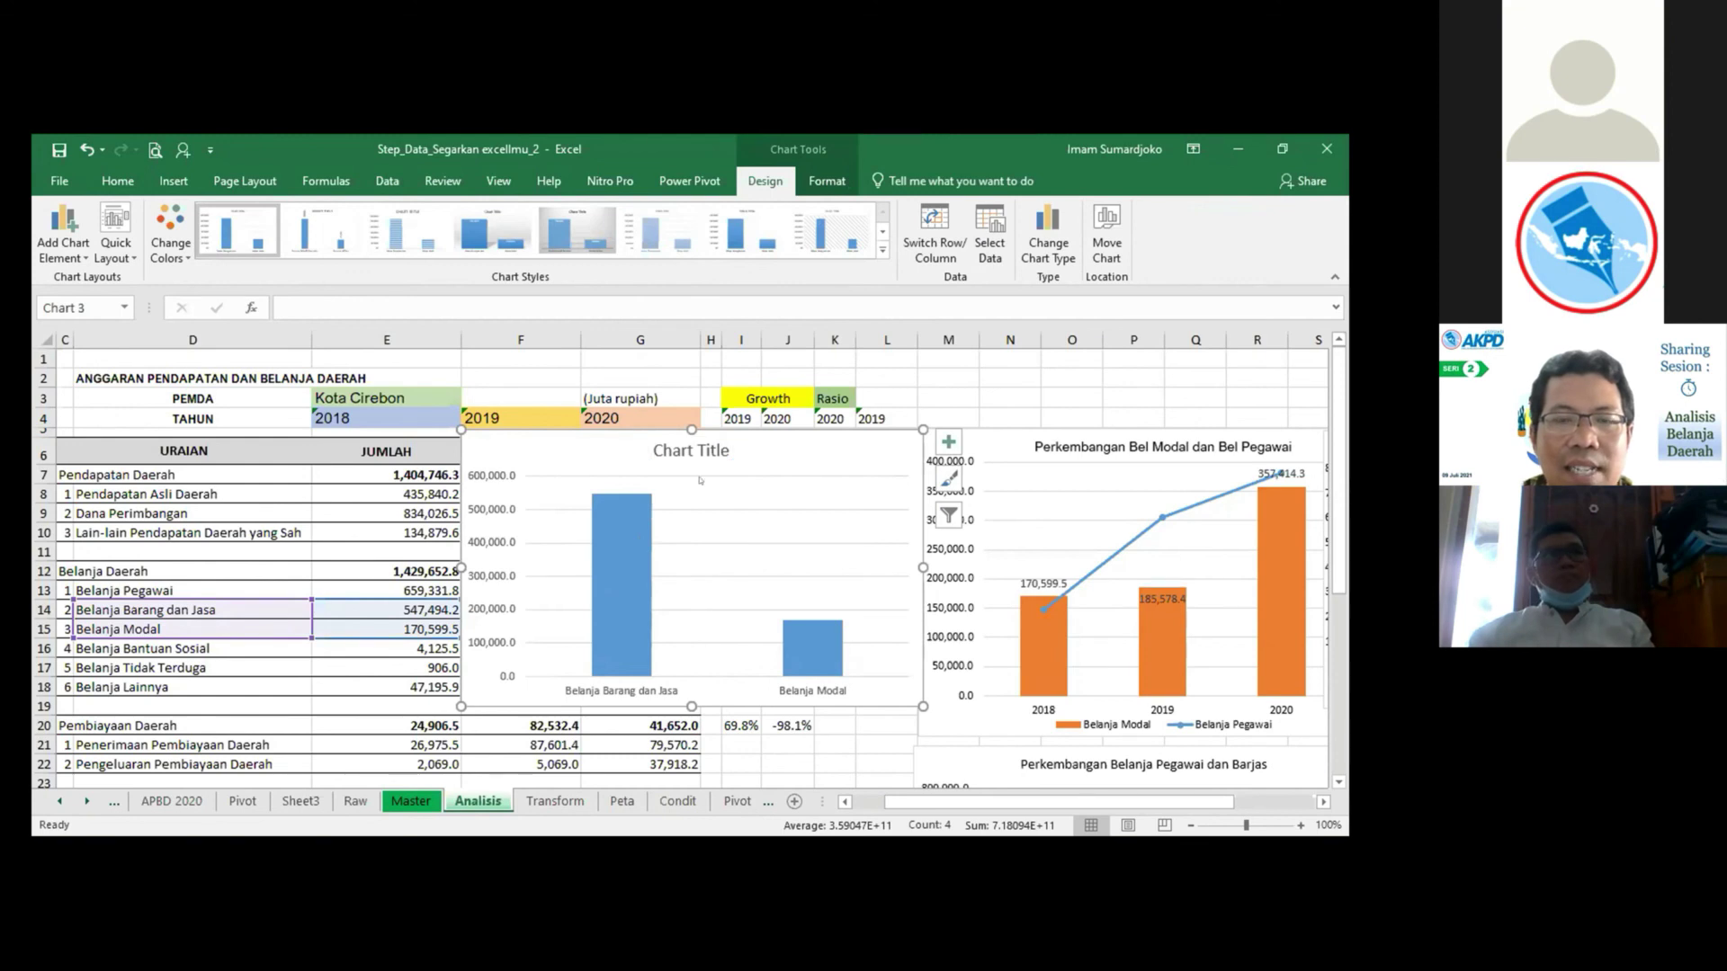
right_click(653, 477)
click(746, 551)
click(463, 691)
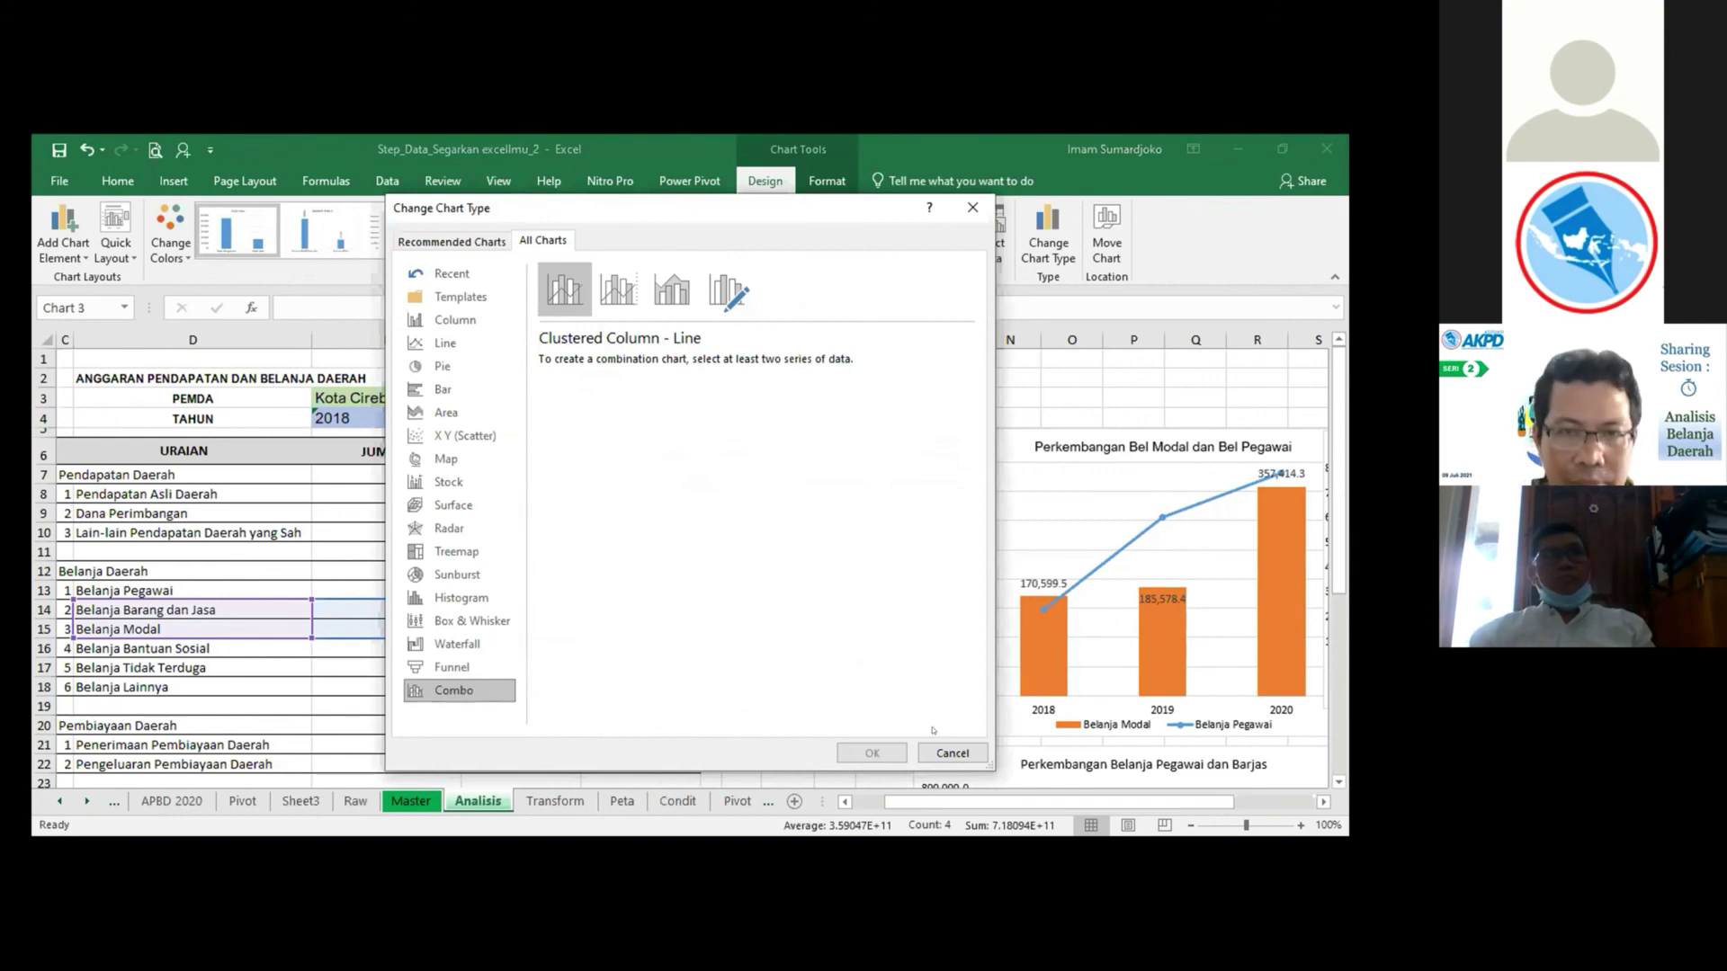
click(952, 753)
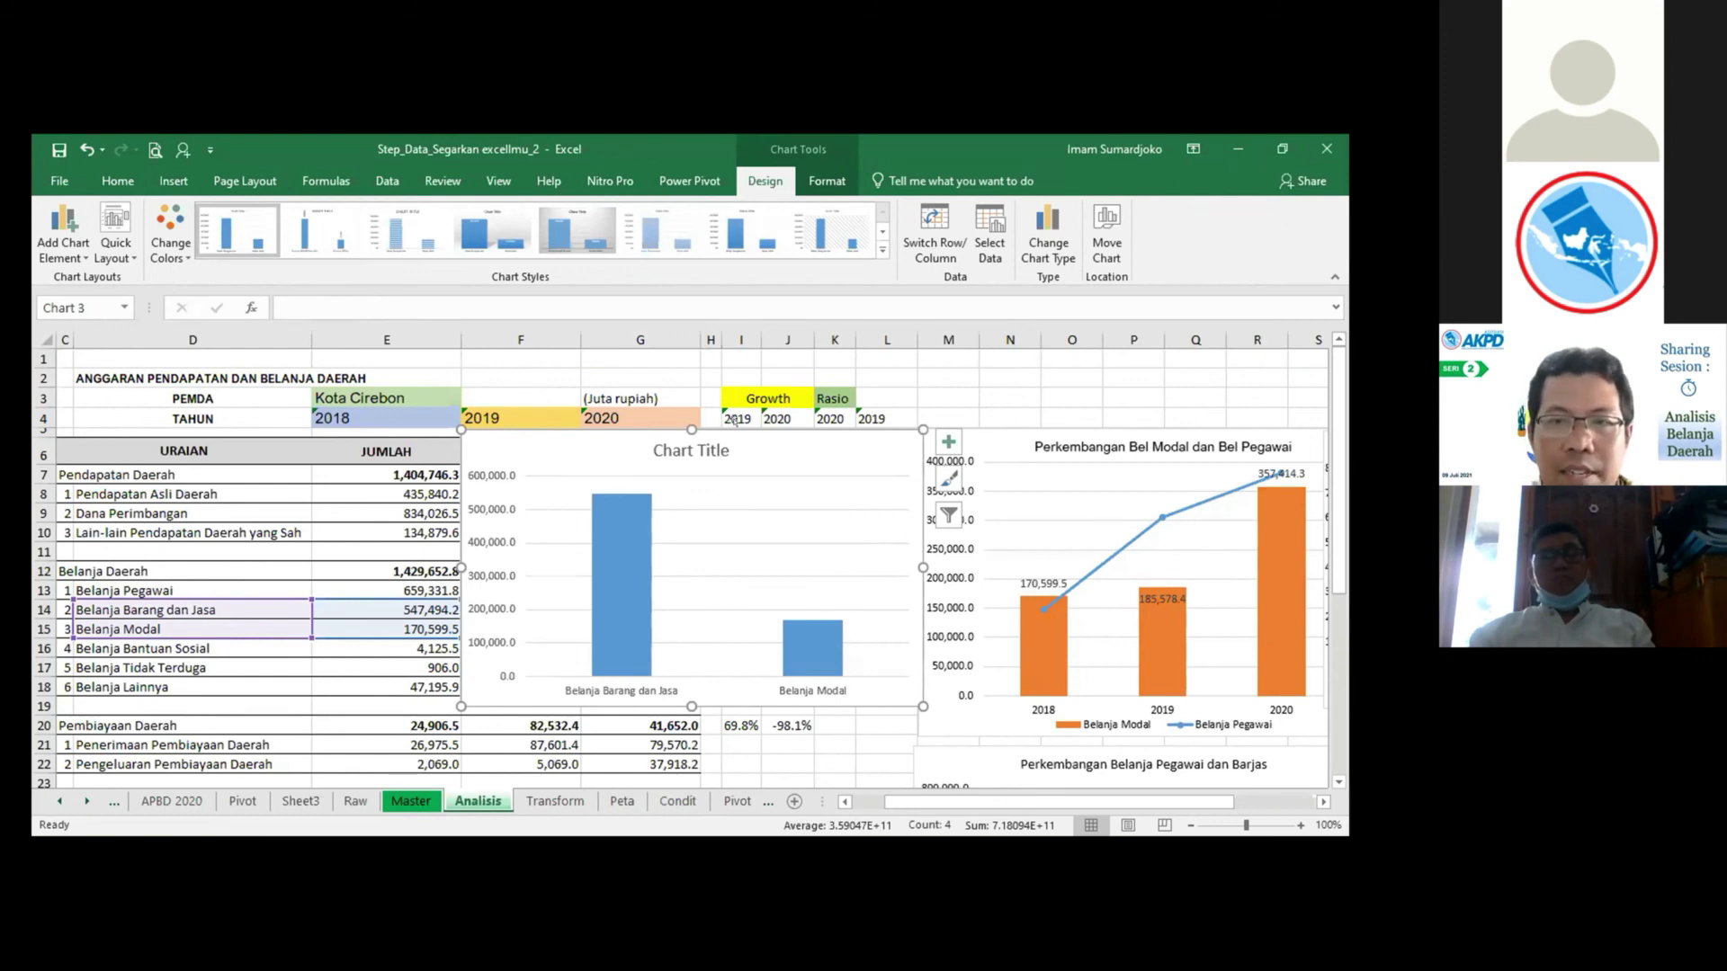
click(767, 406)
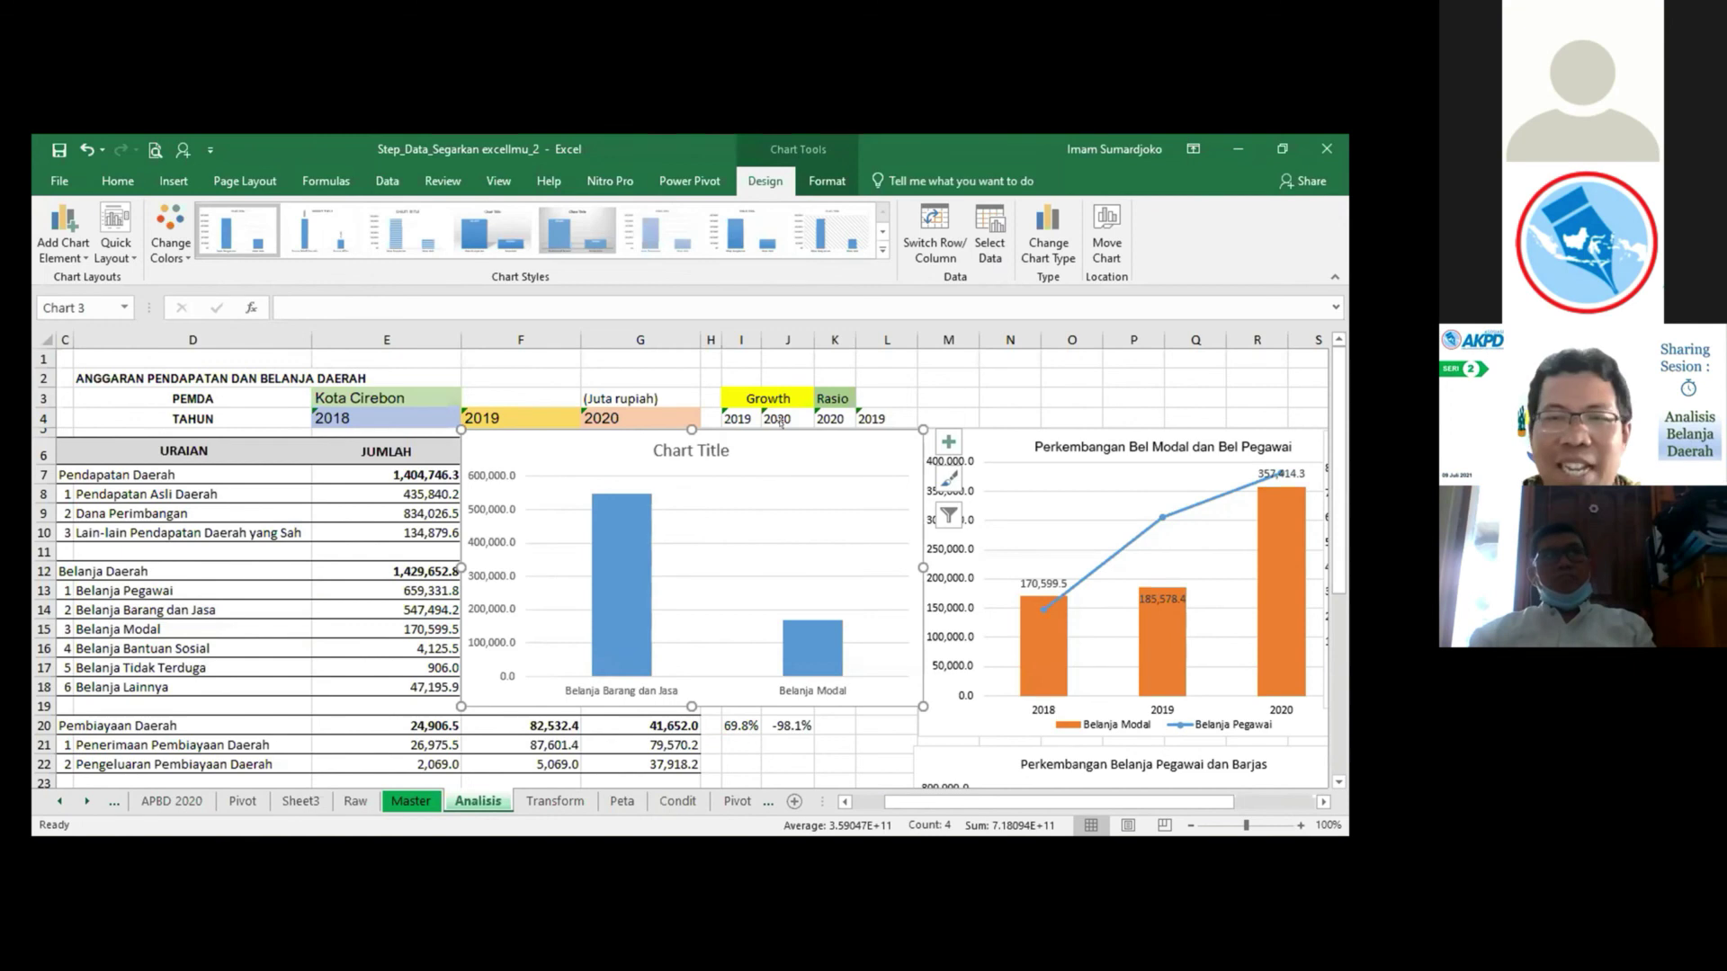
key(Delete)
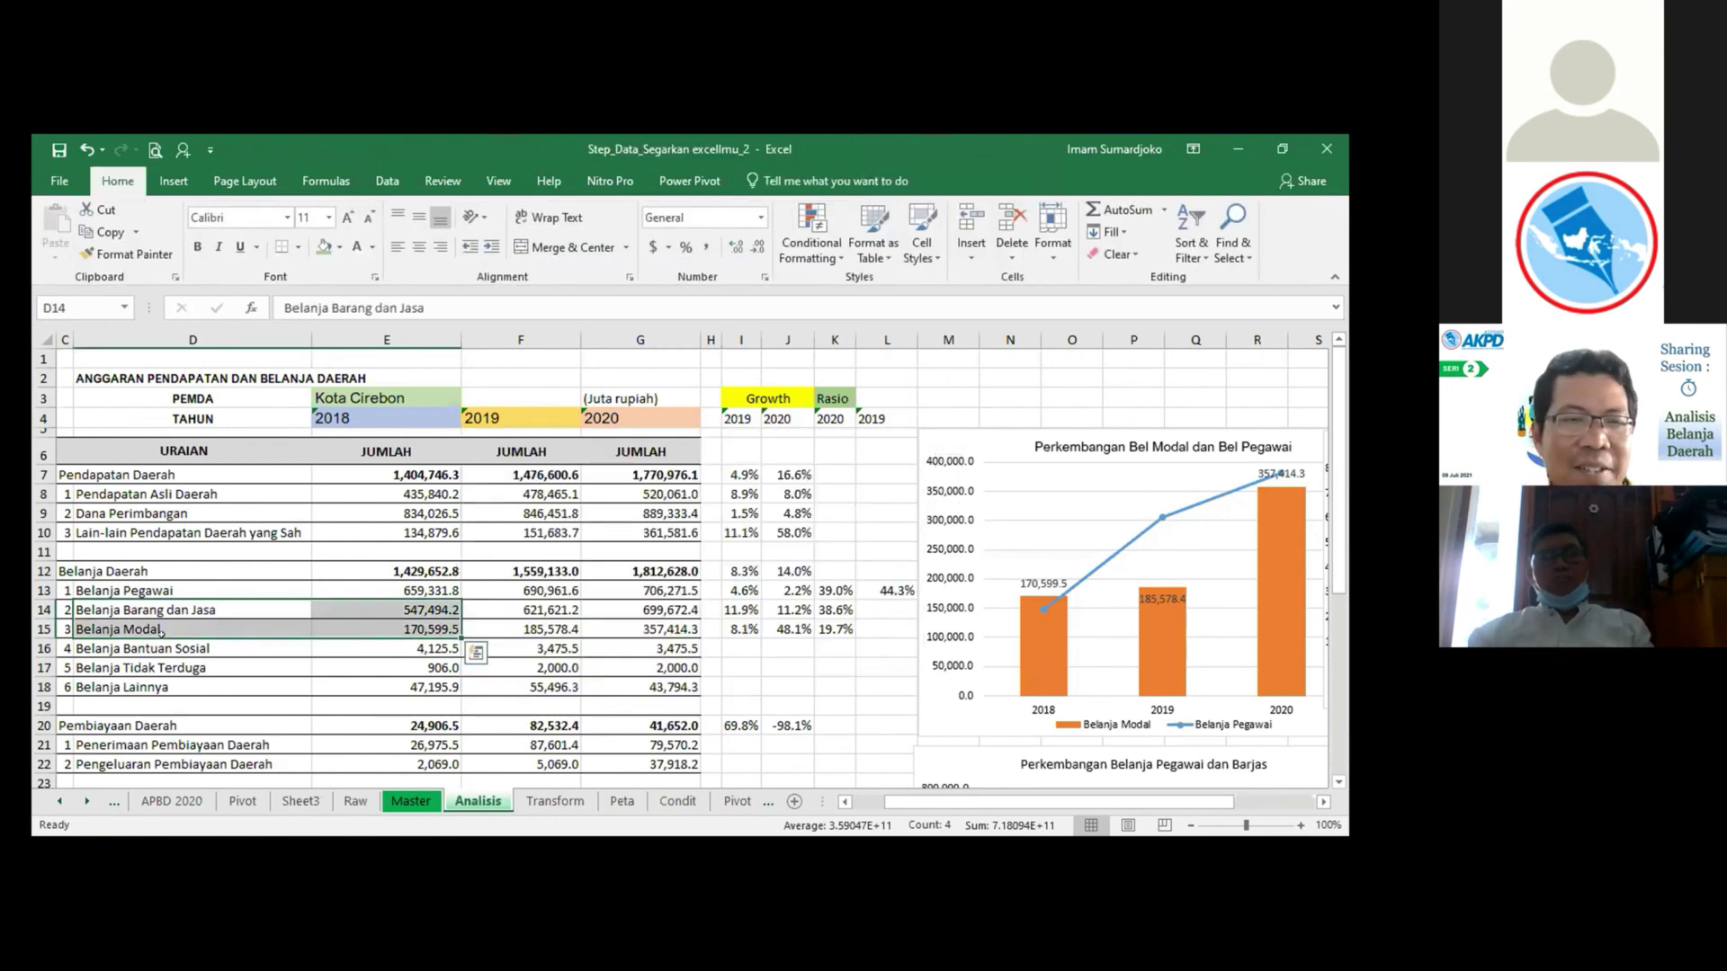
Select the Belanja Barang dan Jasa and Belanja Modal rows across all three years, D14:G15, as chart data.
drag(141, 601, 665, 629)
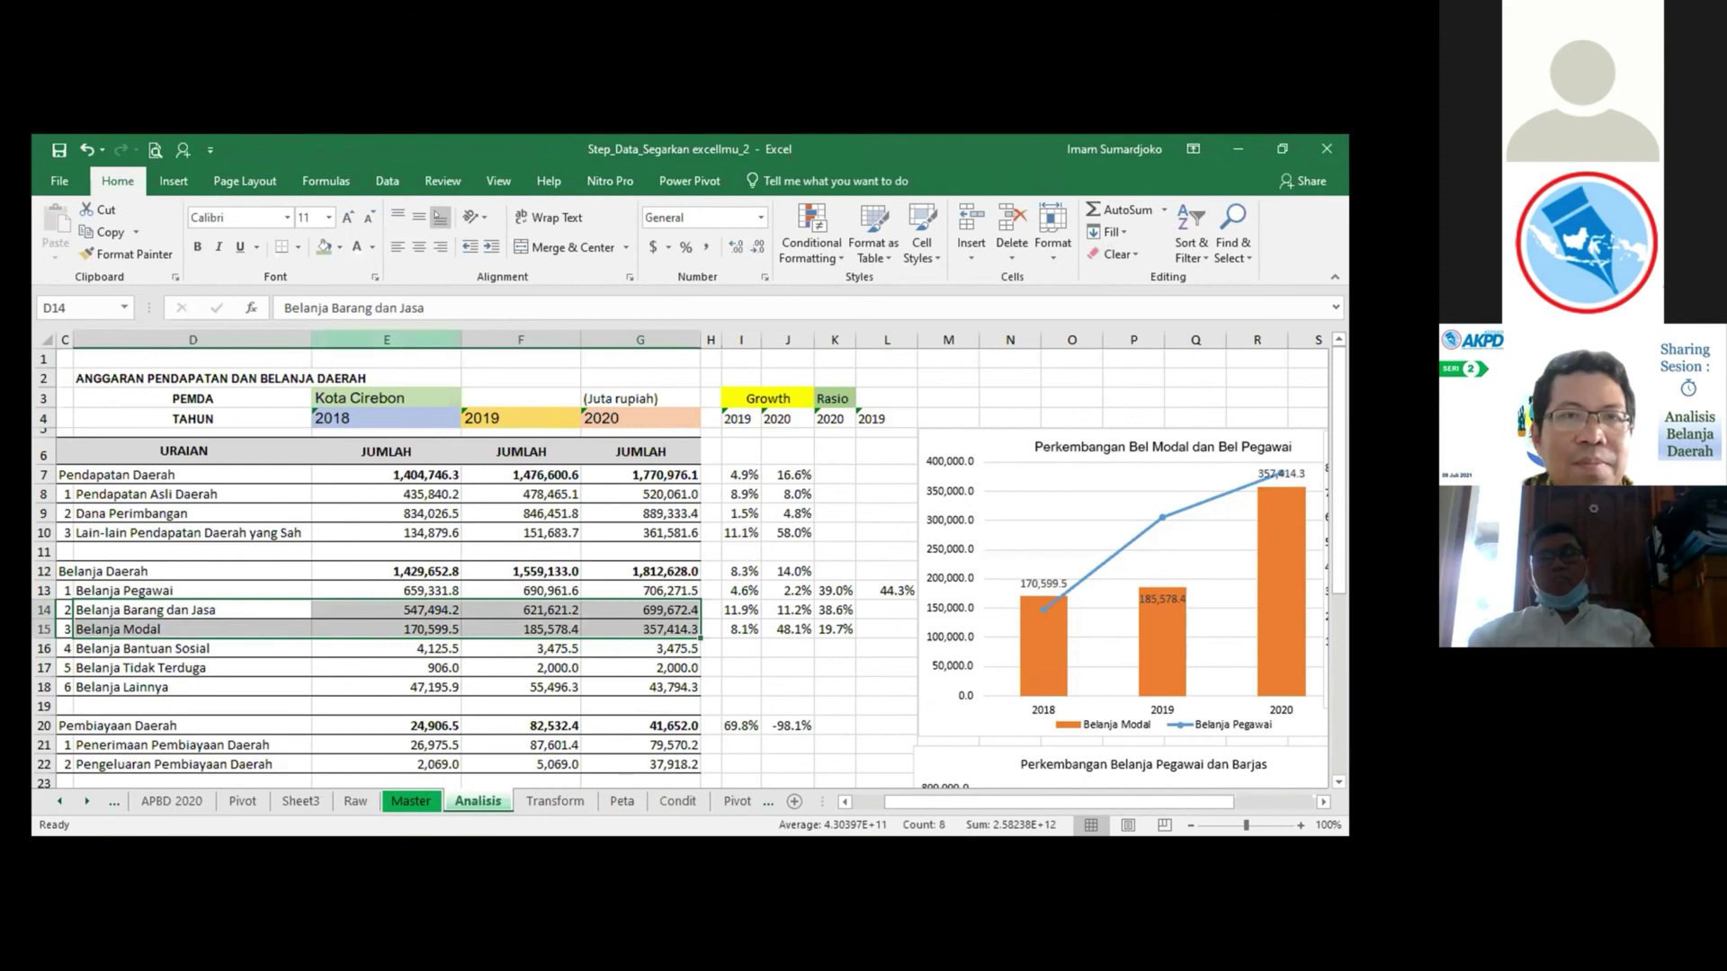
click(174, 180)
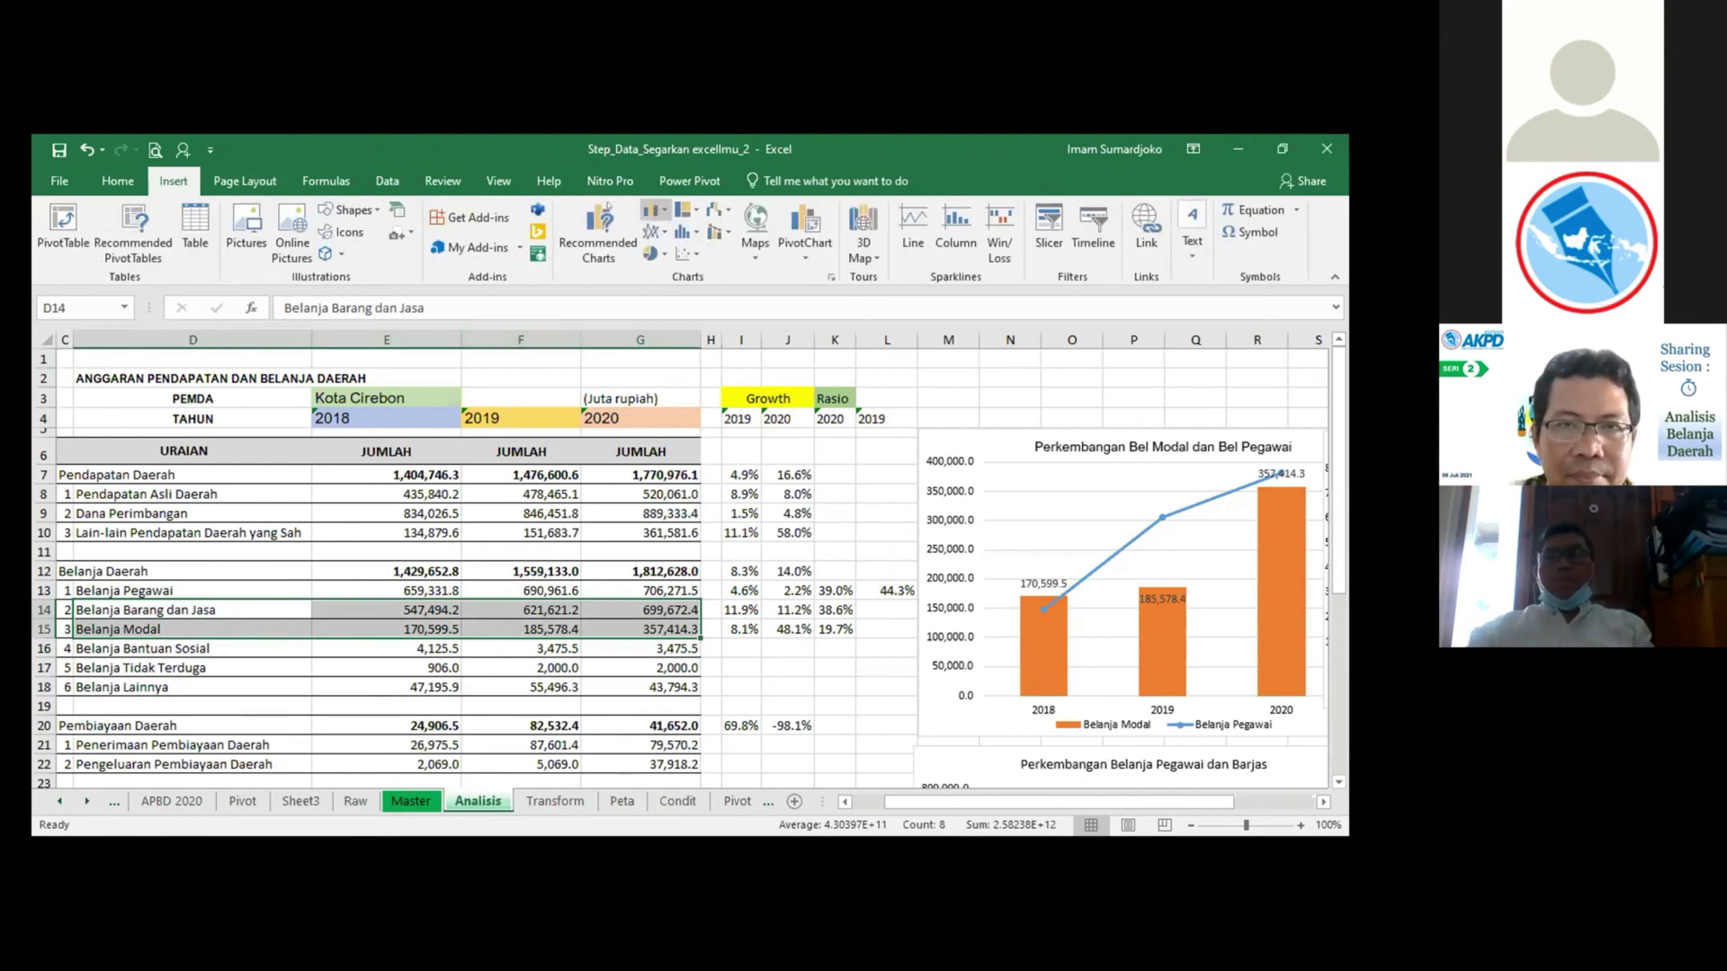
click(605, 236)
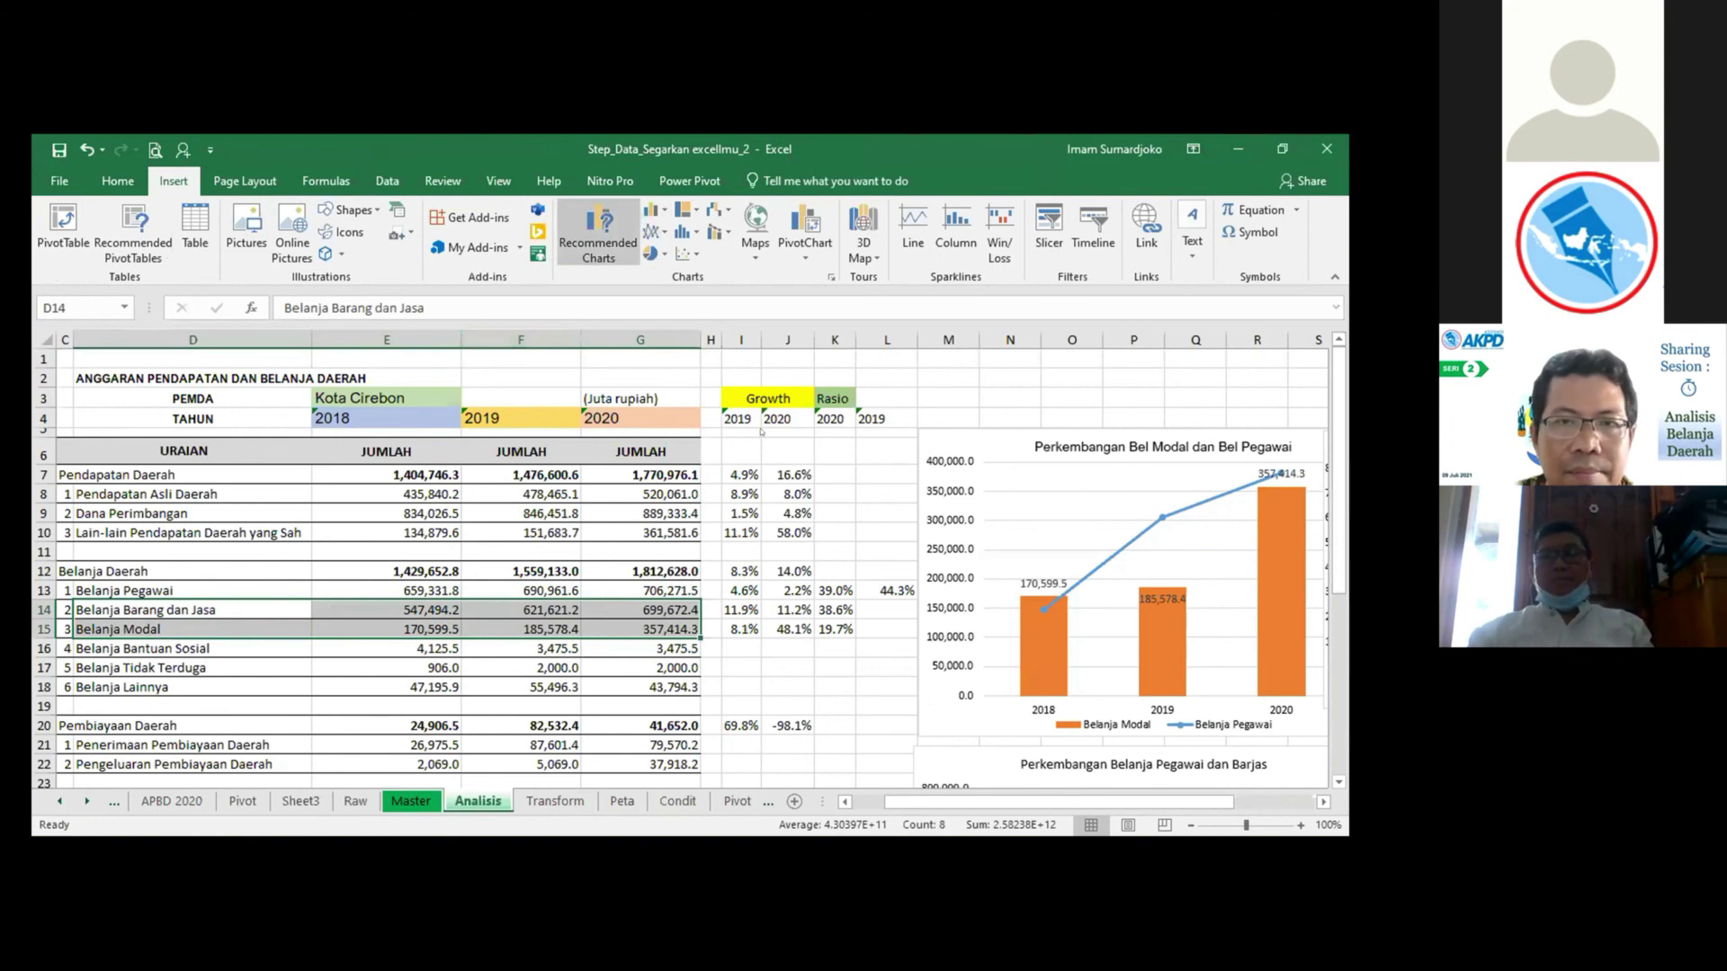
click(543, 241)
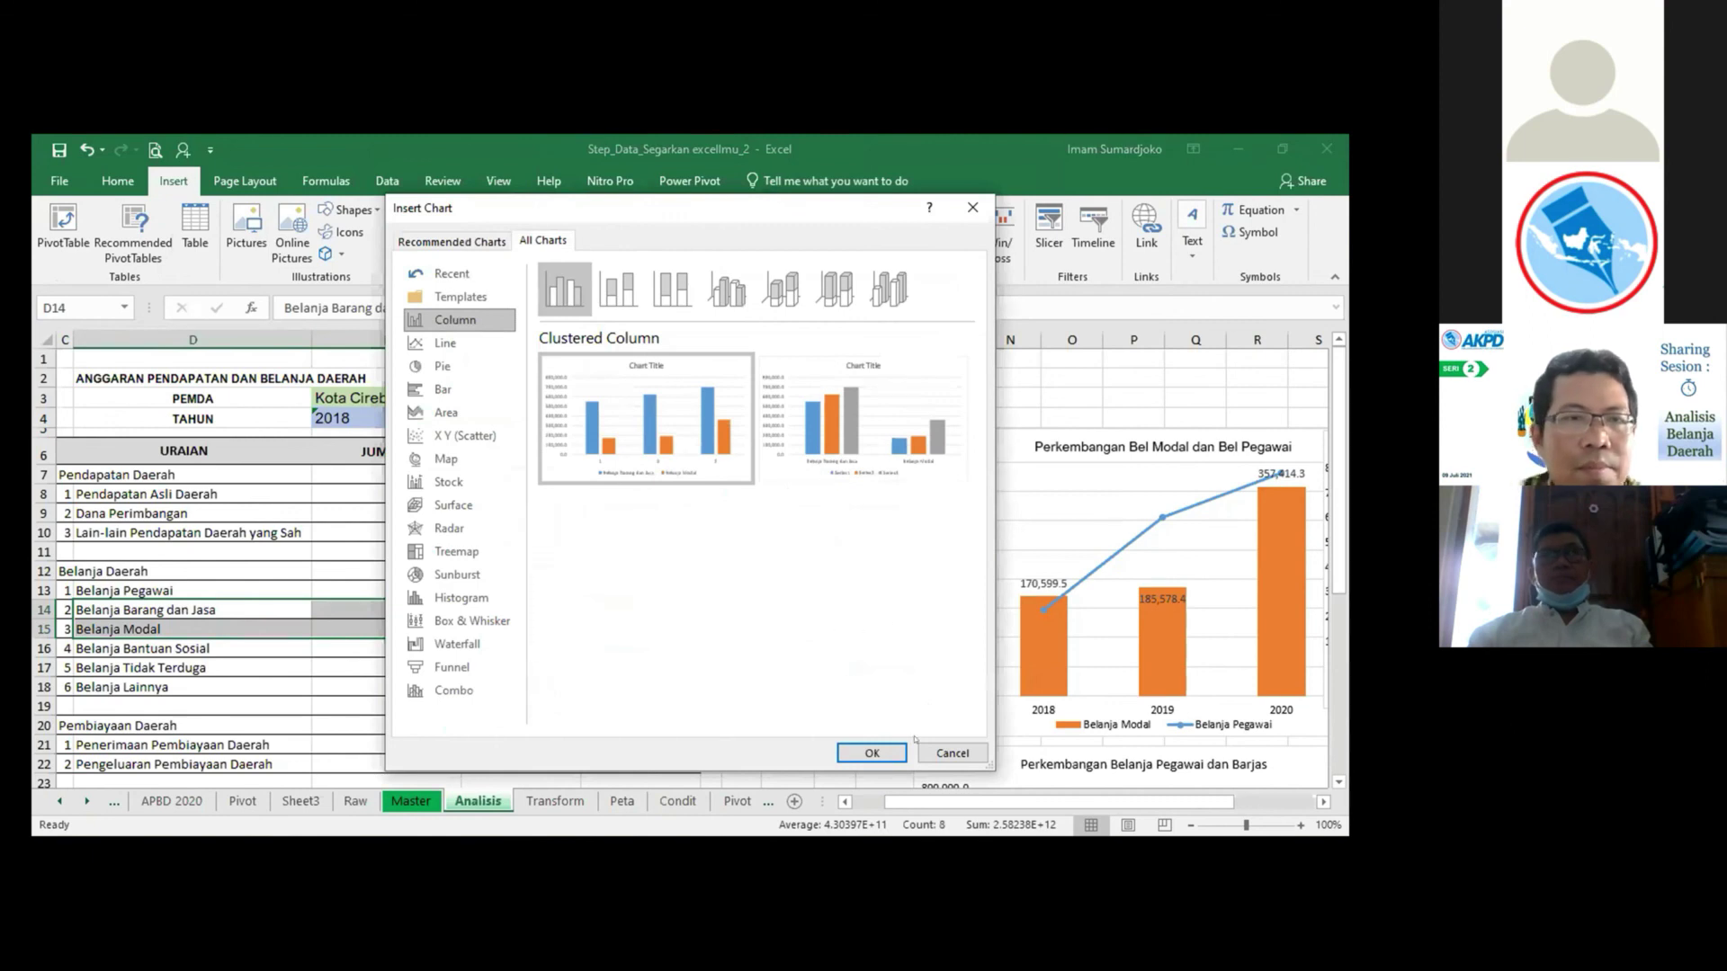
key(Escape)
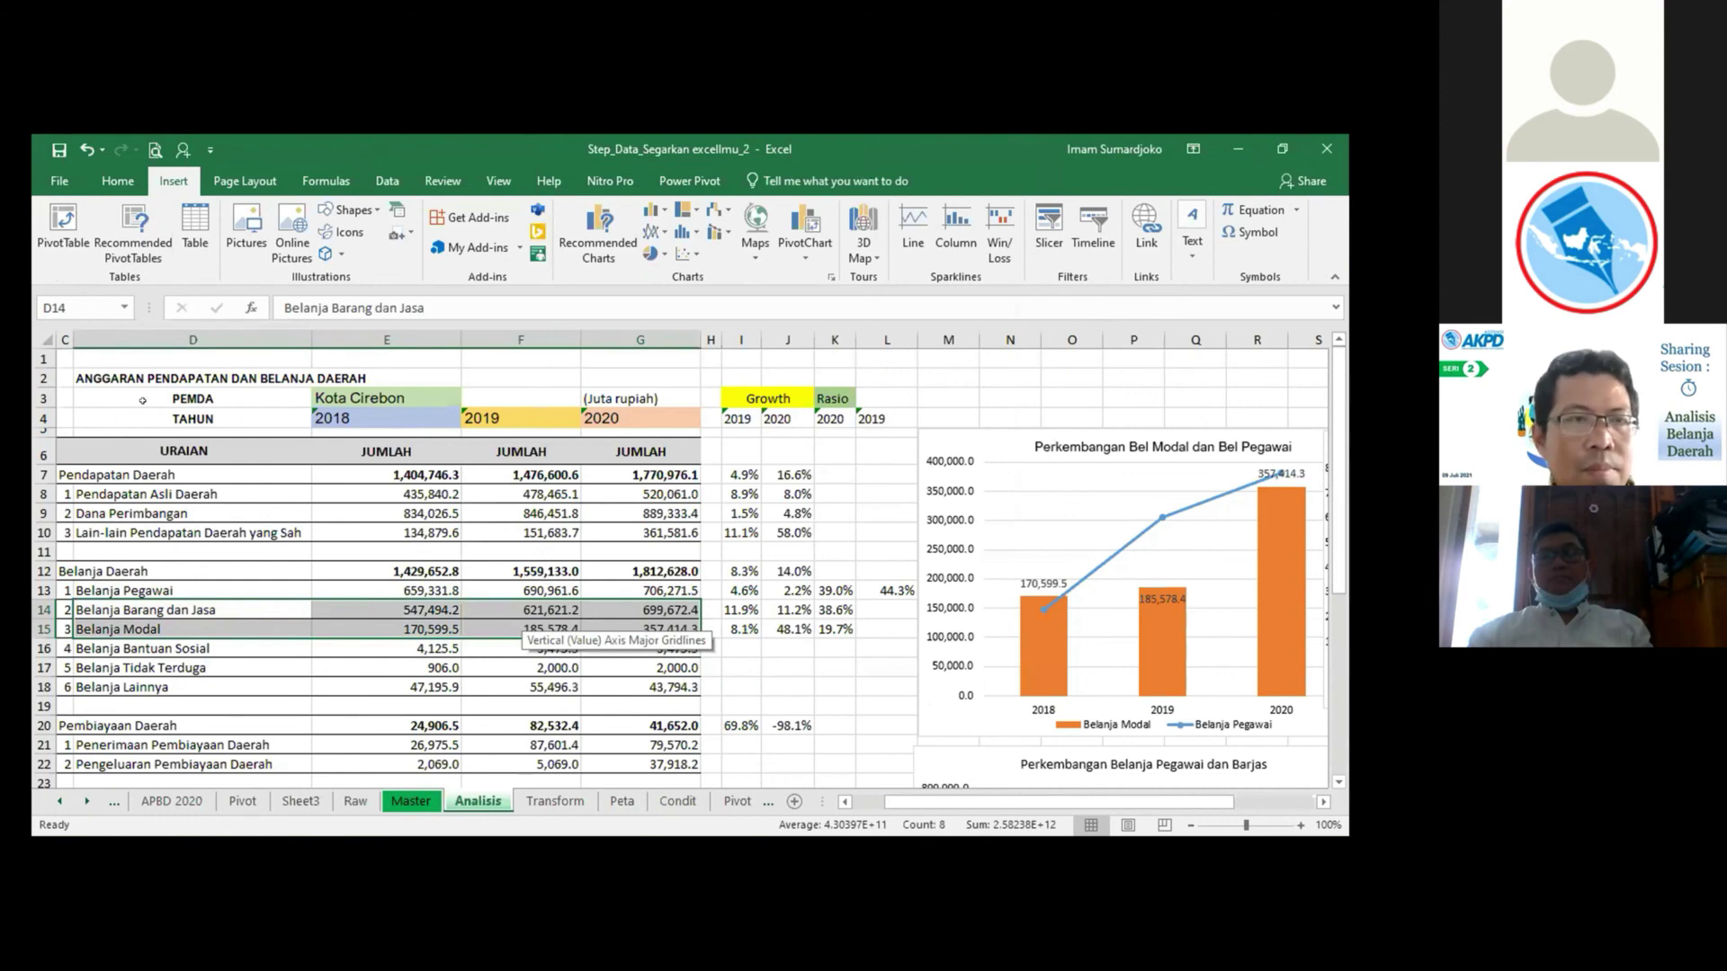
Add the TAHUN row D4:G4 to the selected data and insert the recommended Clustered Column chart.
drag(144, 418, 636, 415)
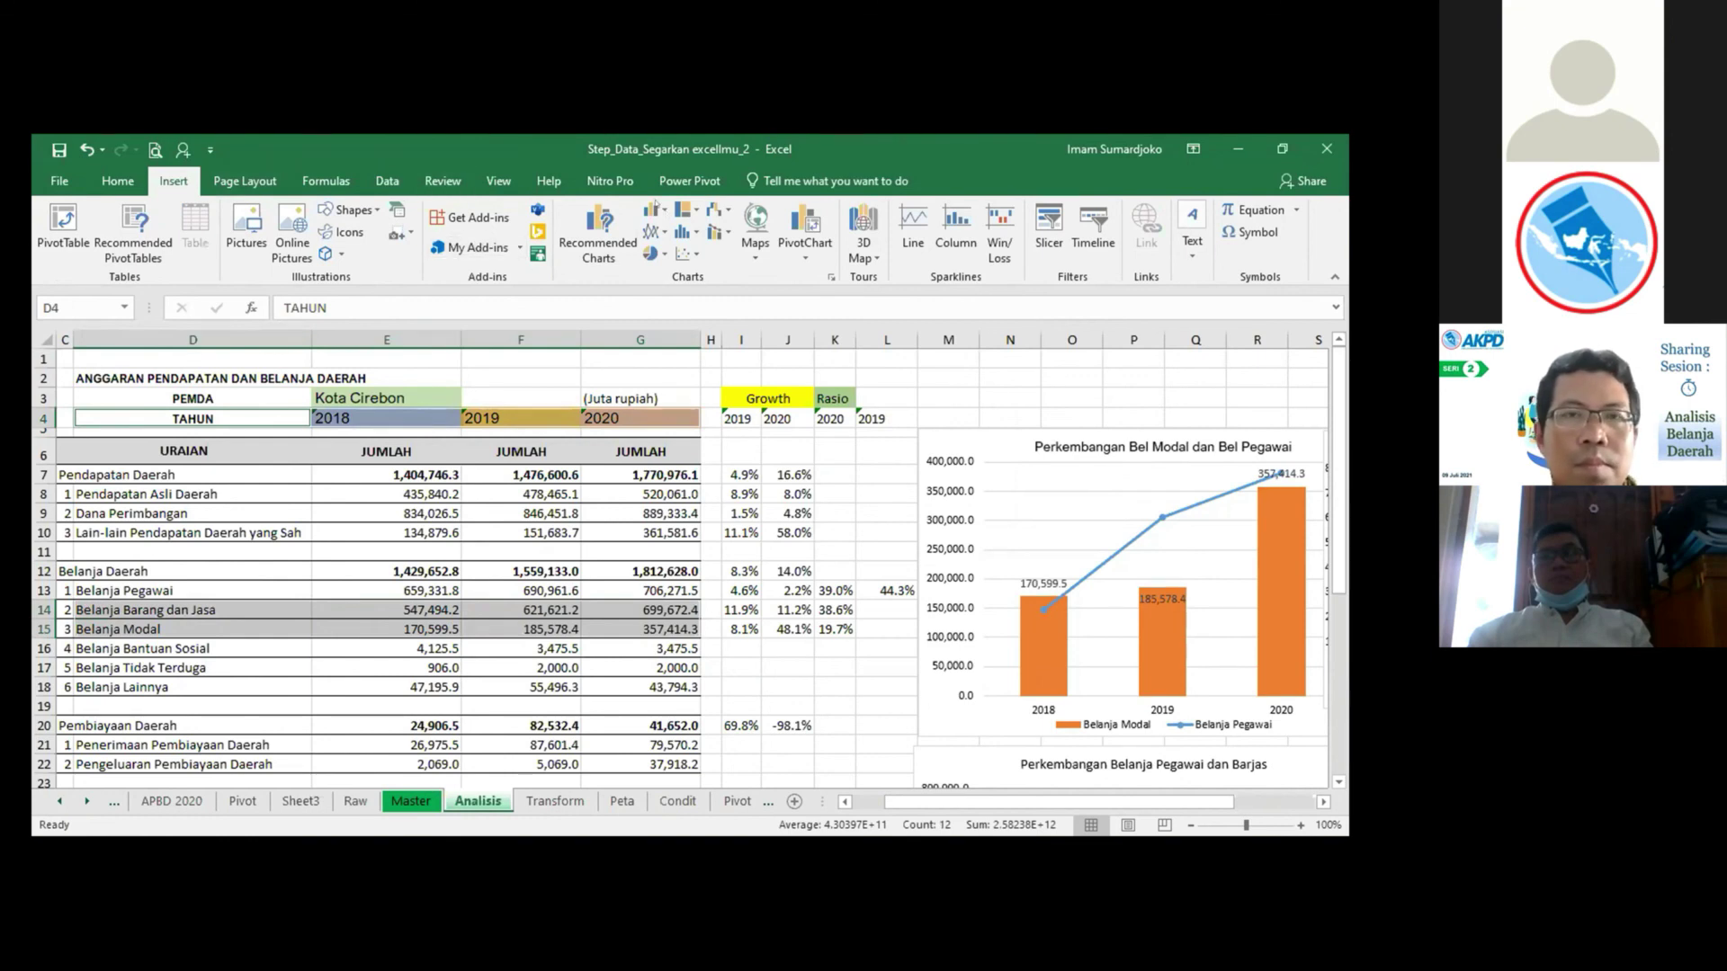
click(598, 235)
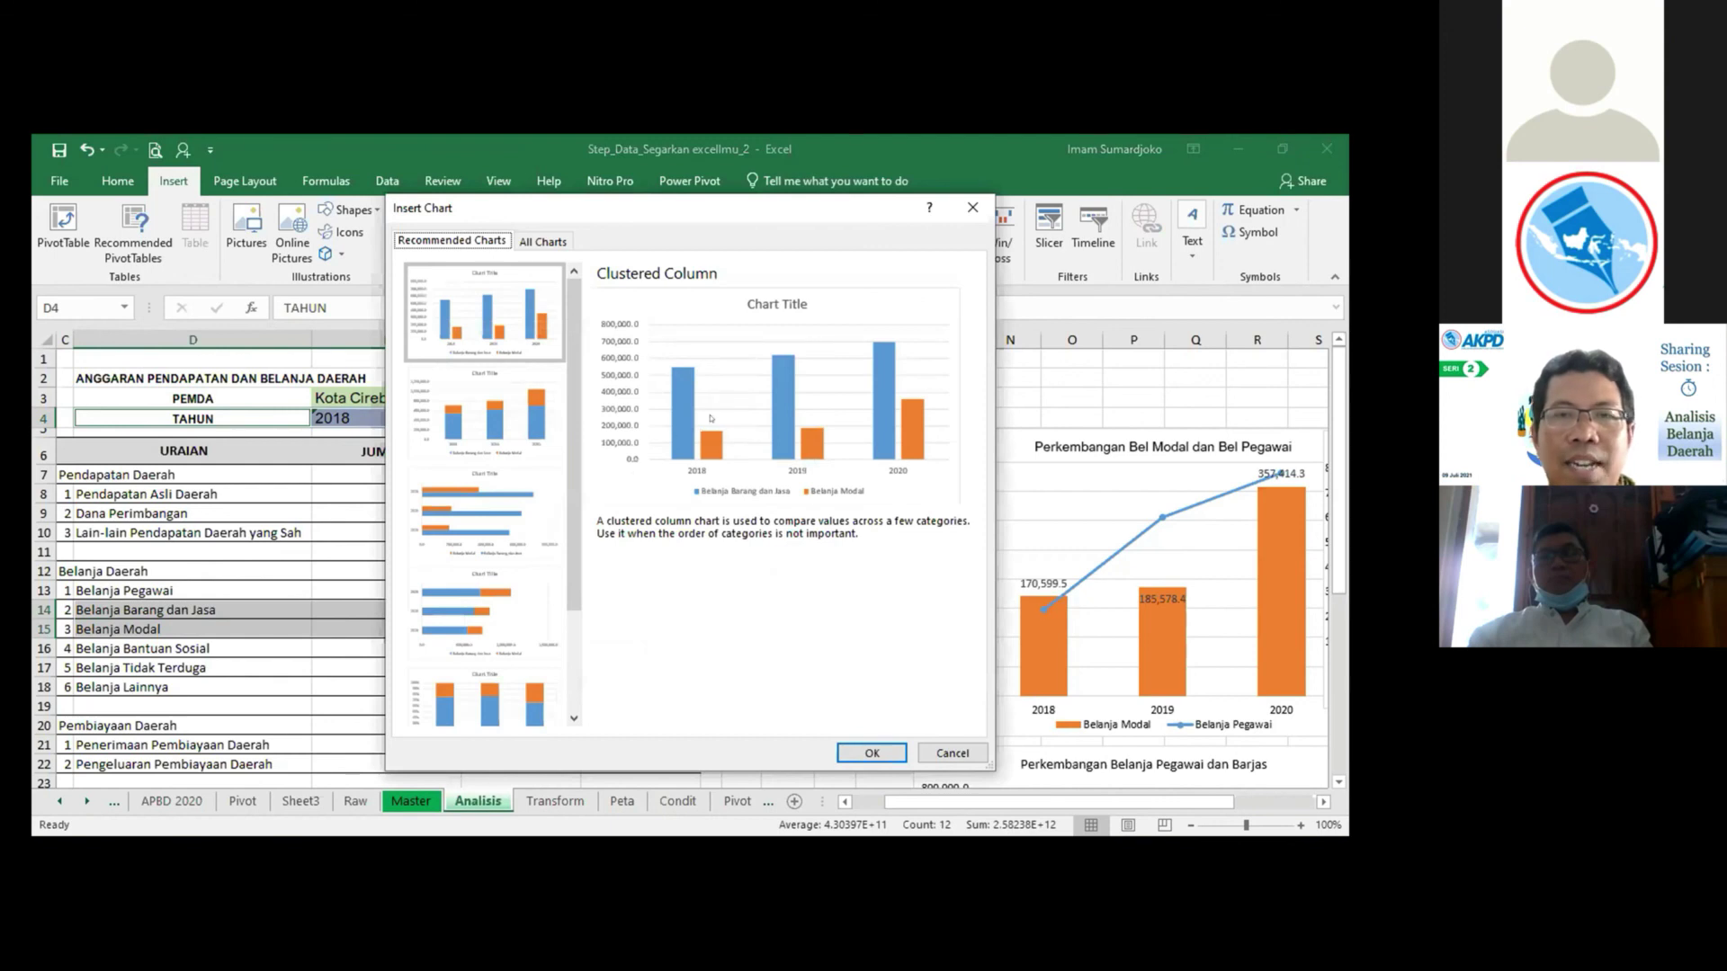
click(852, 754)
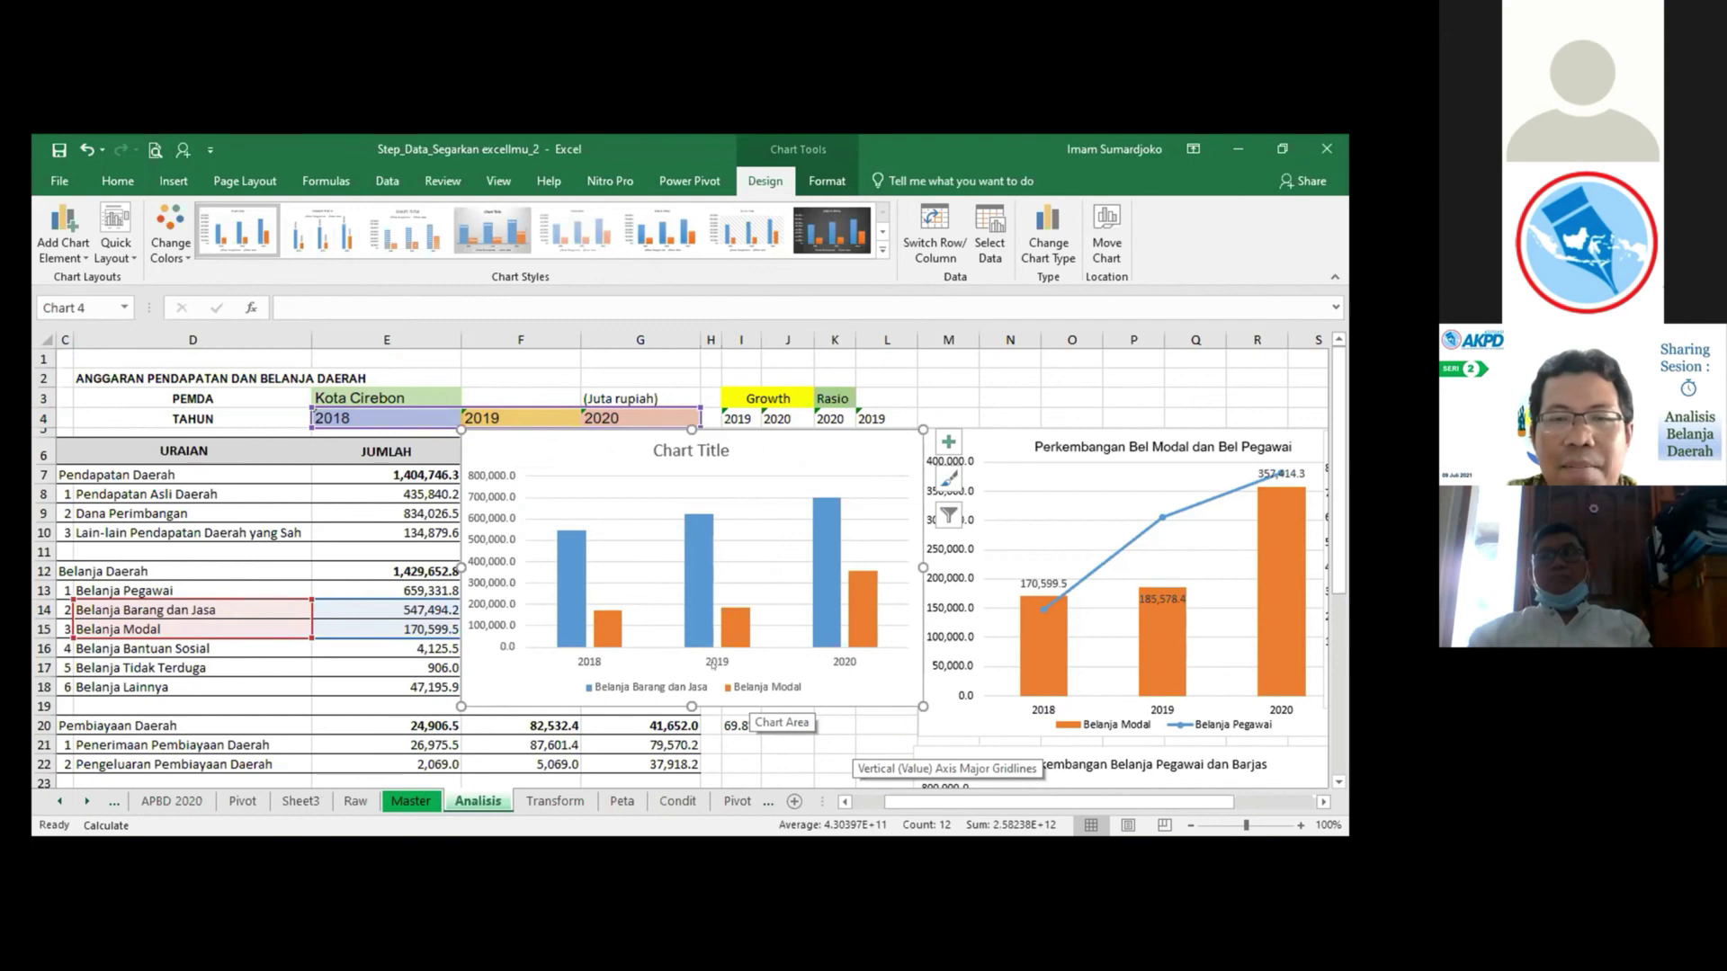
click(670, 450)
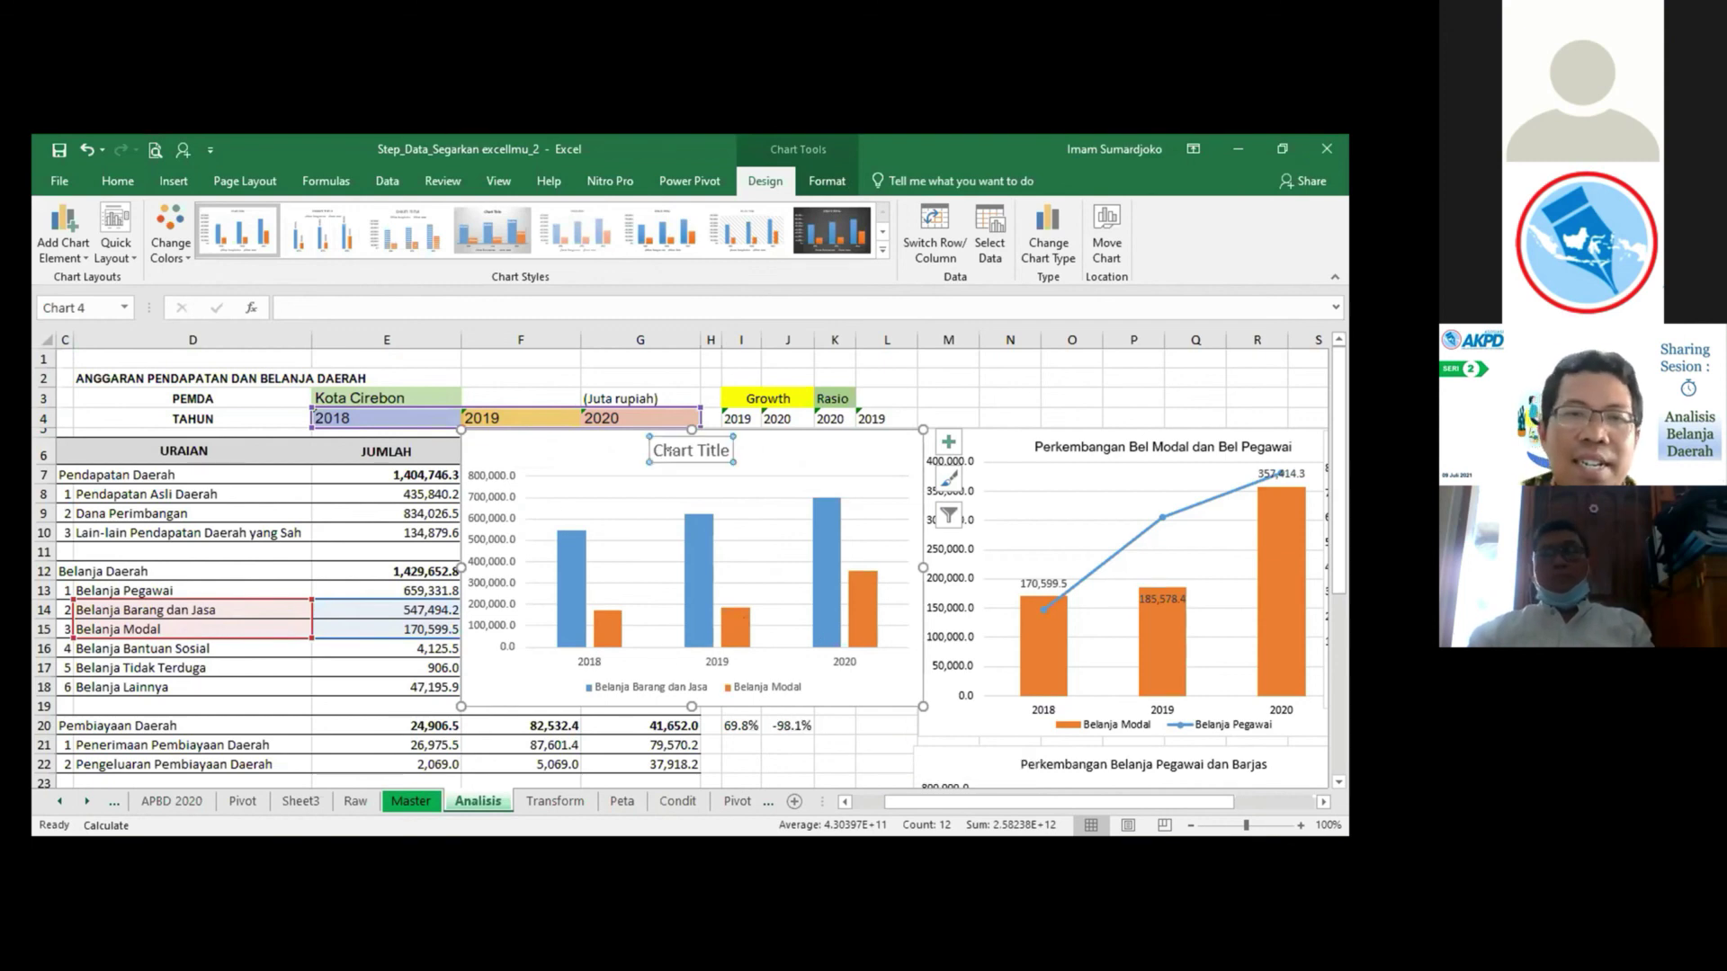
click(766, 428)
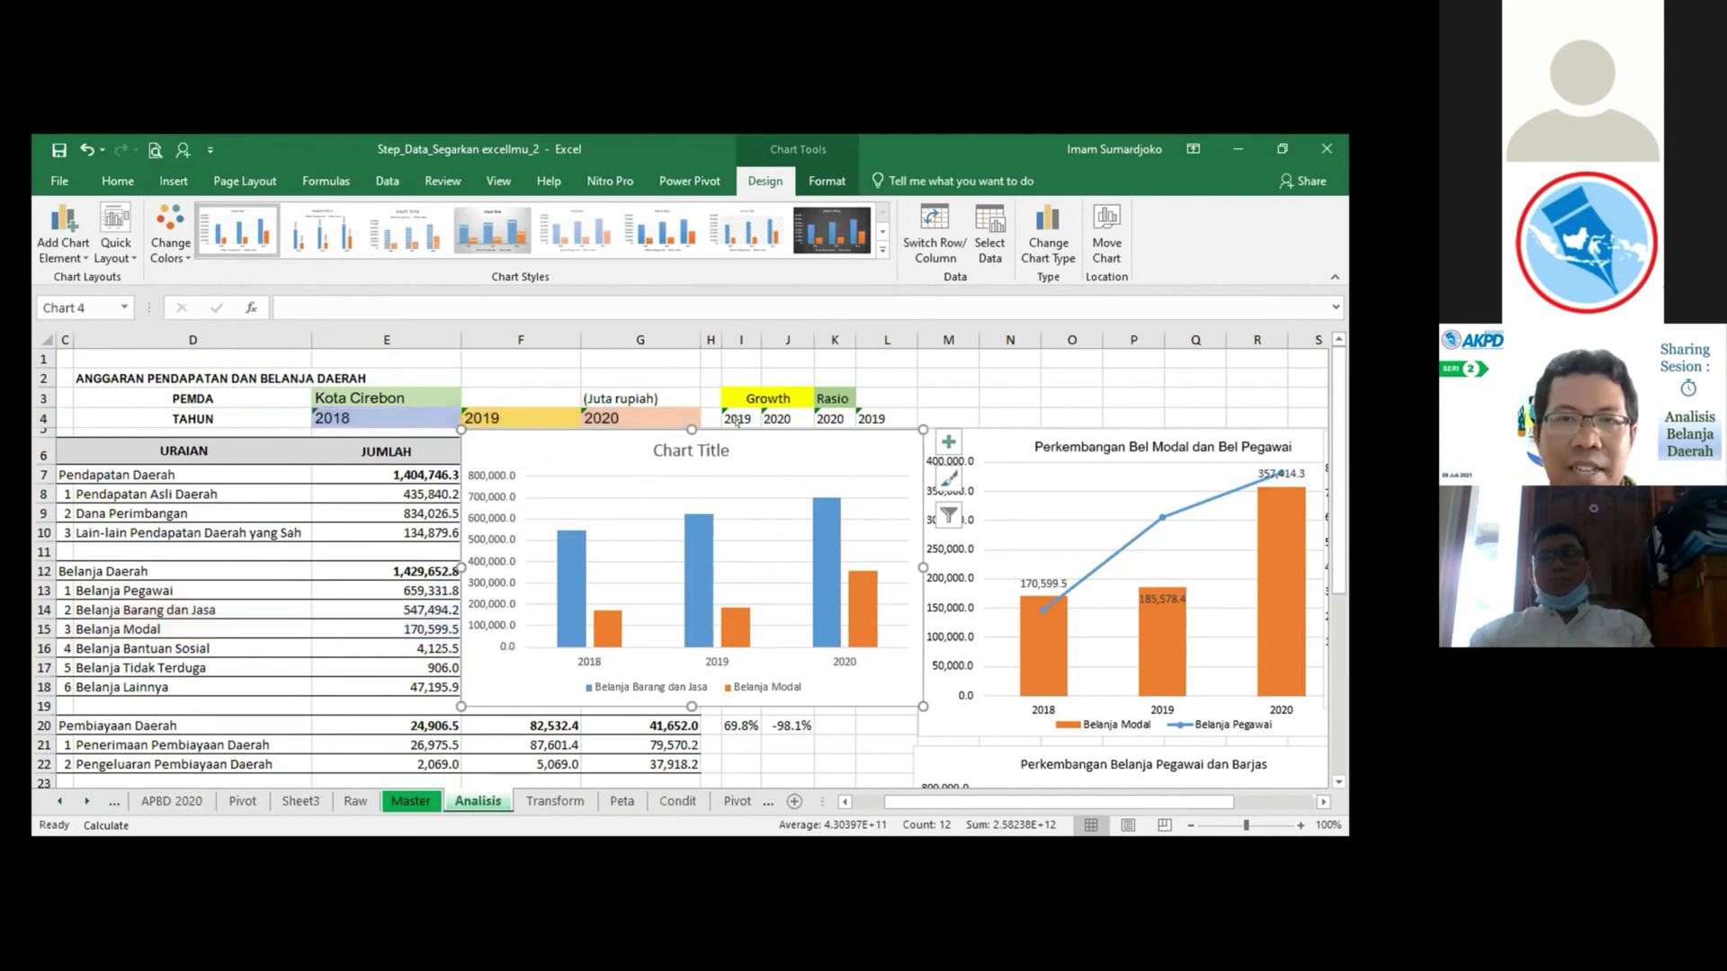
right_click(807, 544)
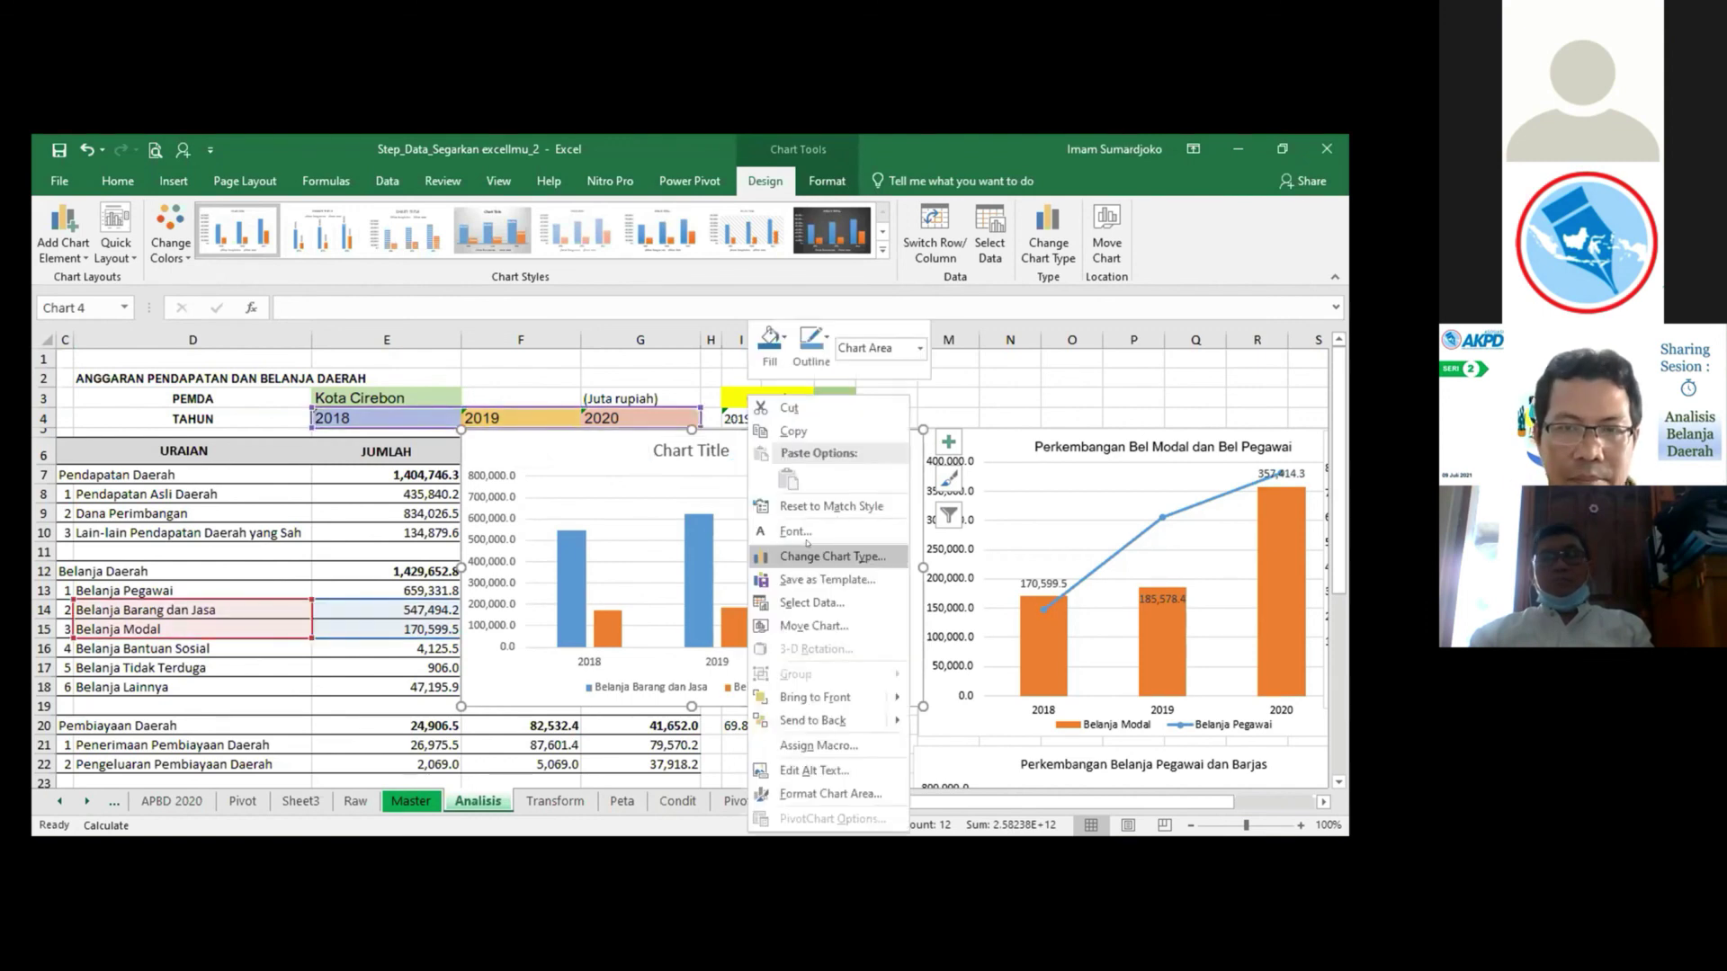
click(832, 556)
click(437, 692)
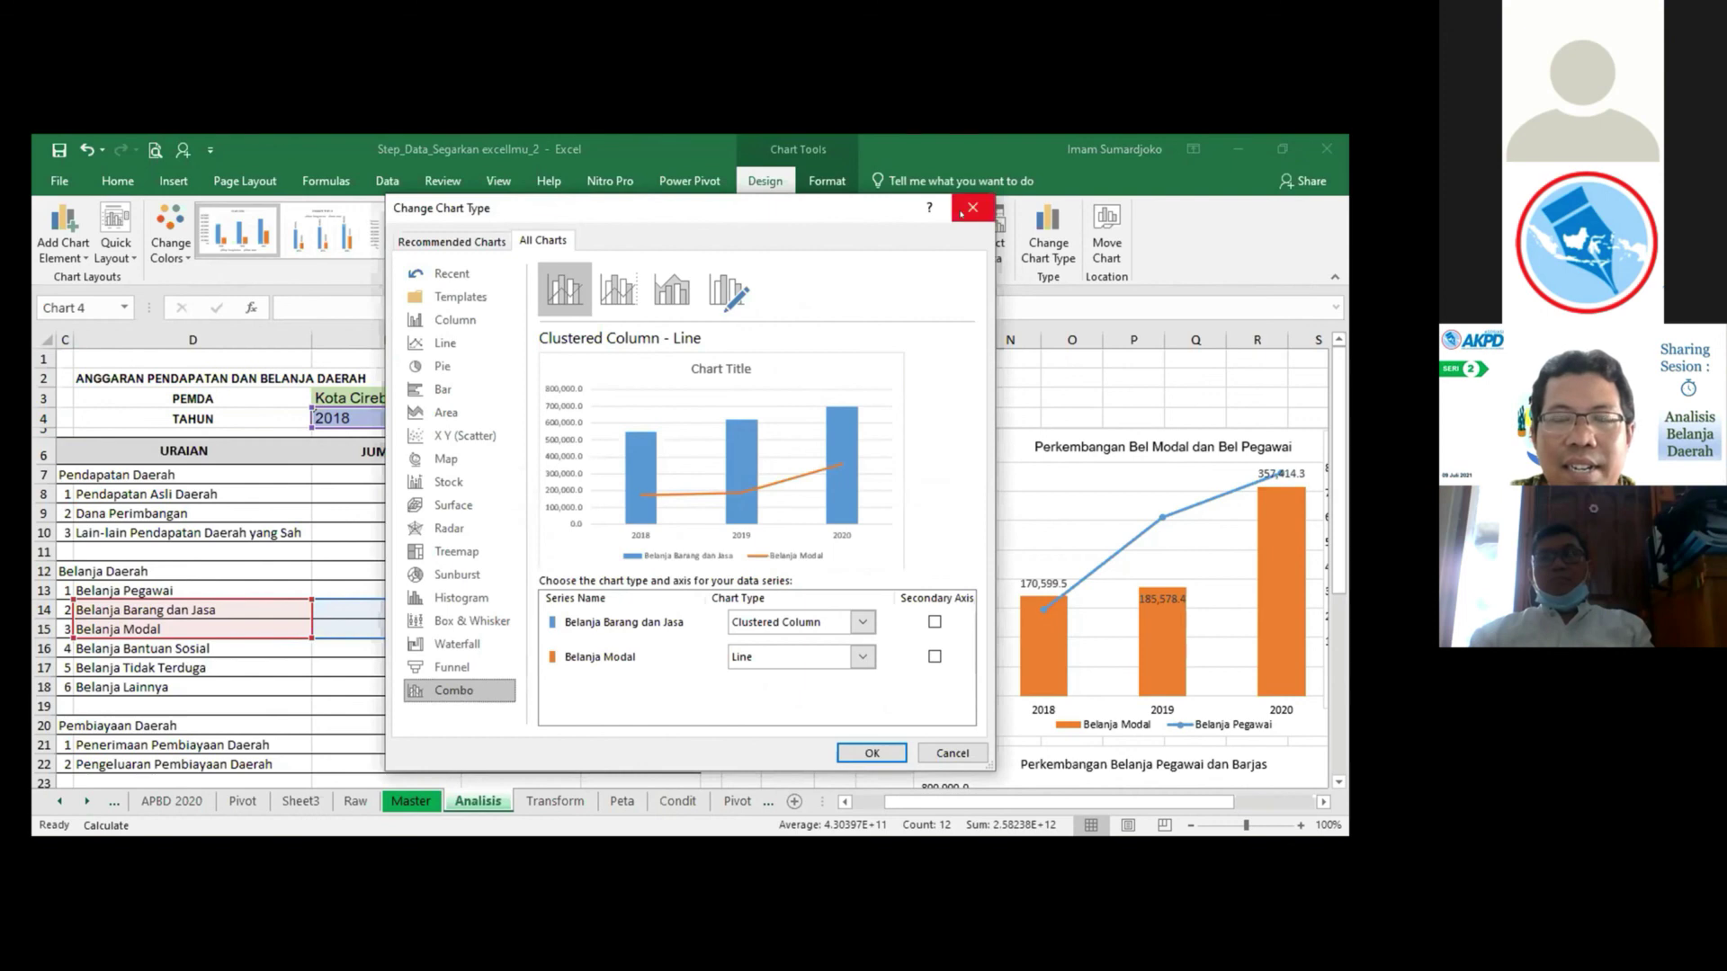
click(946, 749)
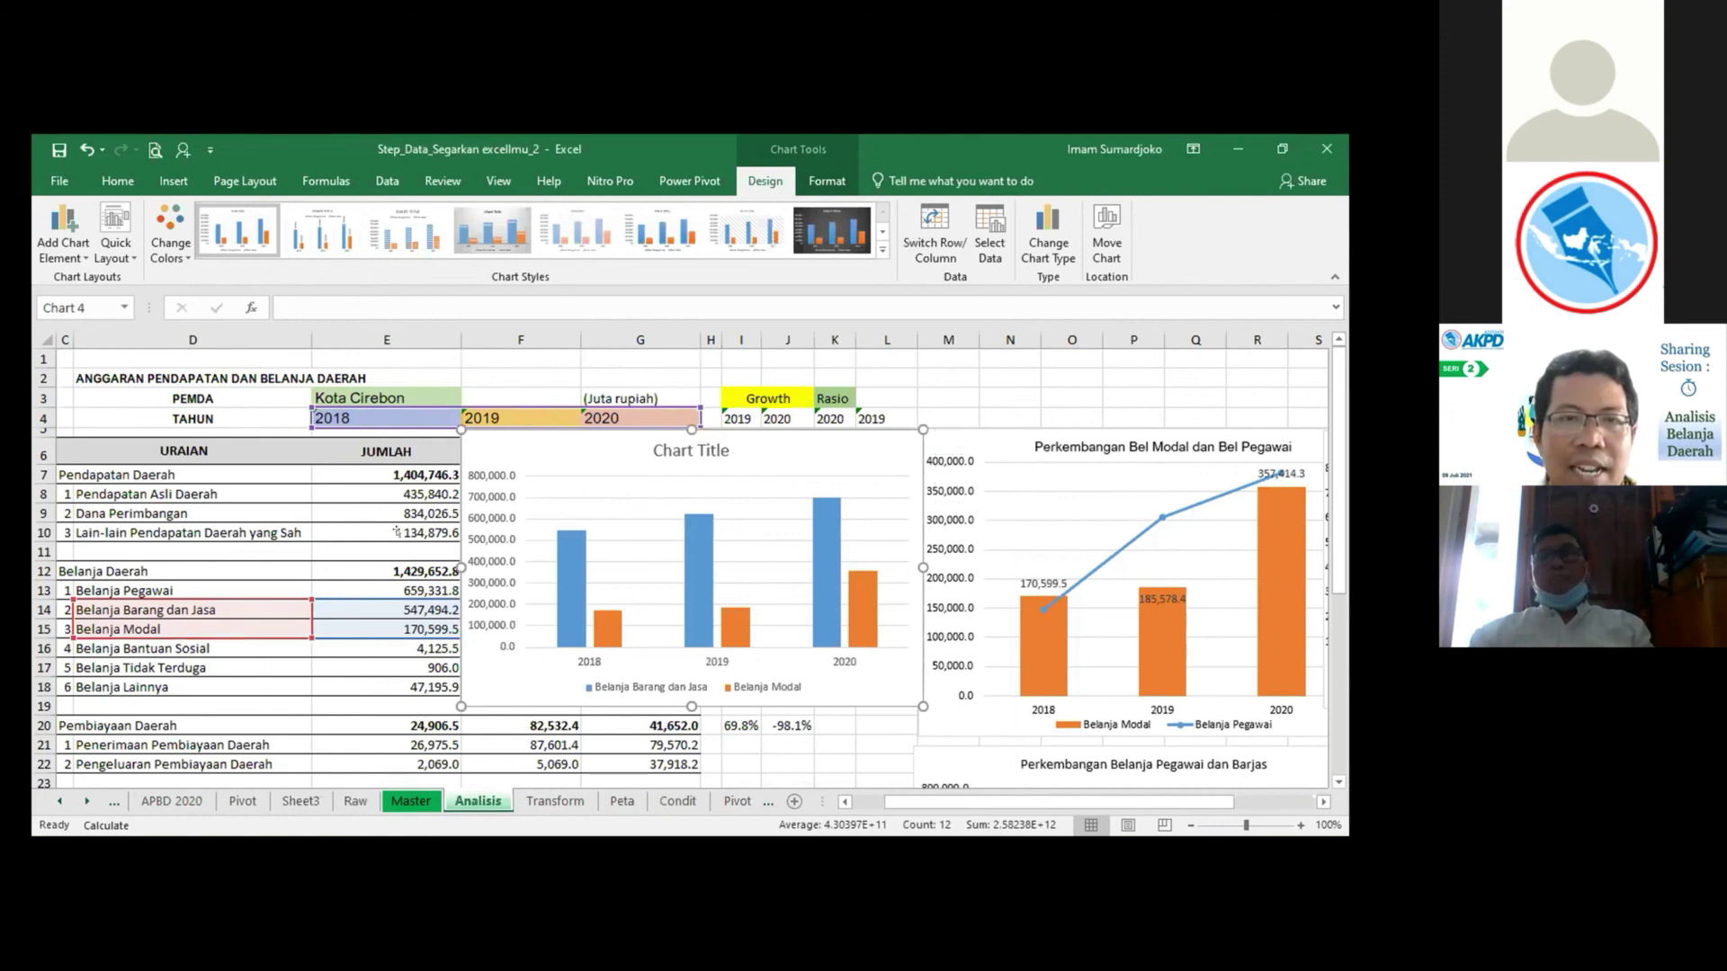
key(Escape)
Open the Format Chart Area options for the new clustered column chart.
click(745, 434)
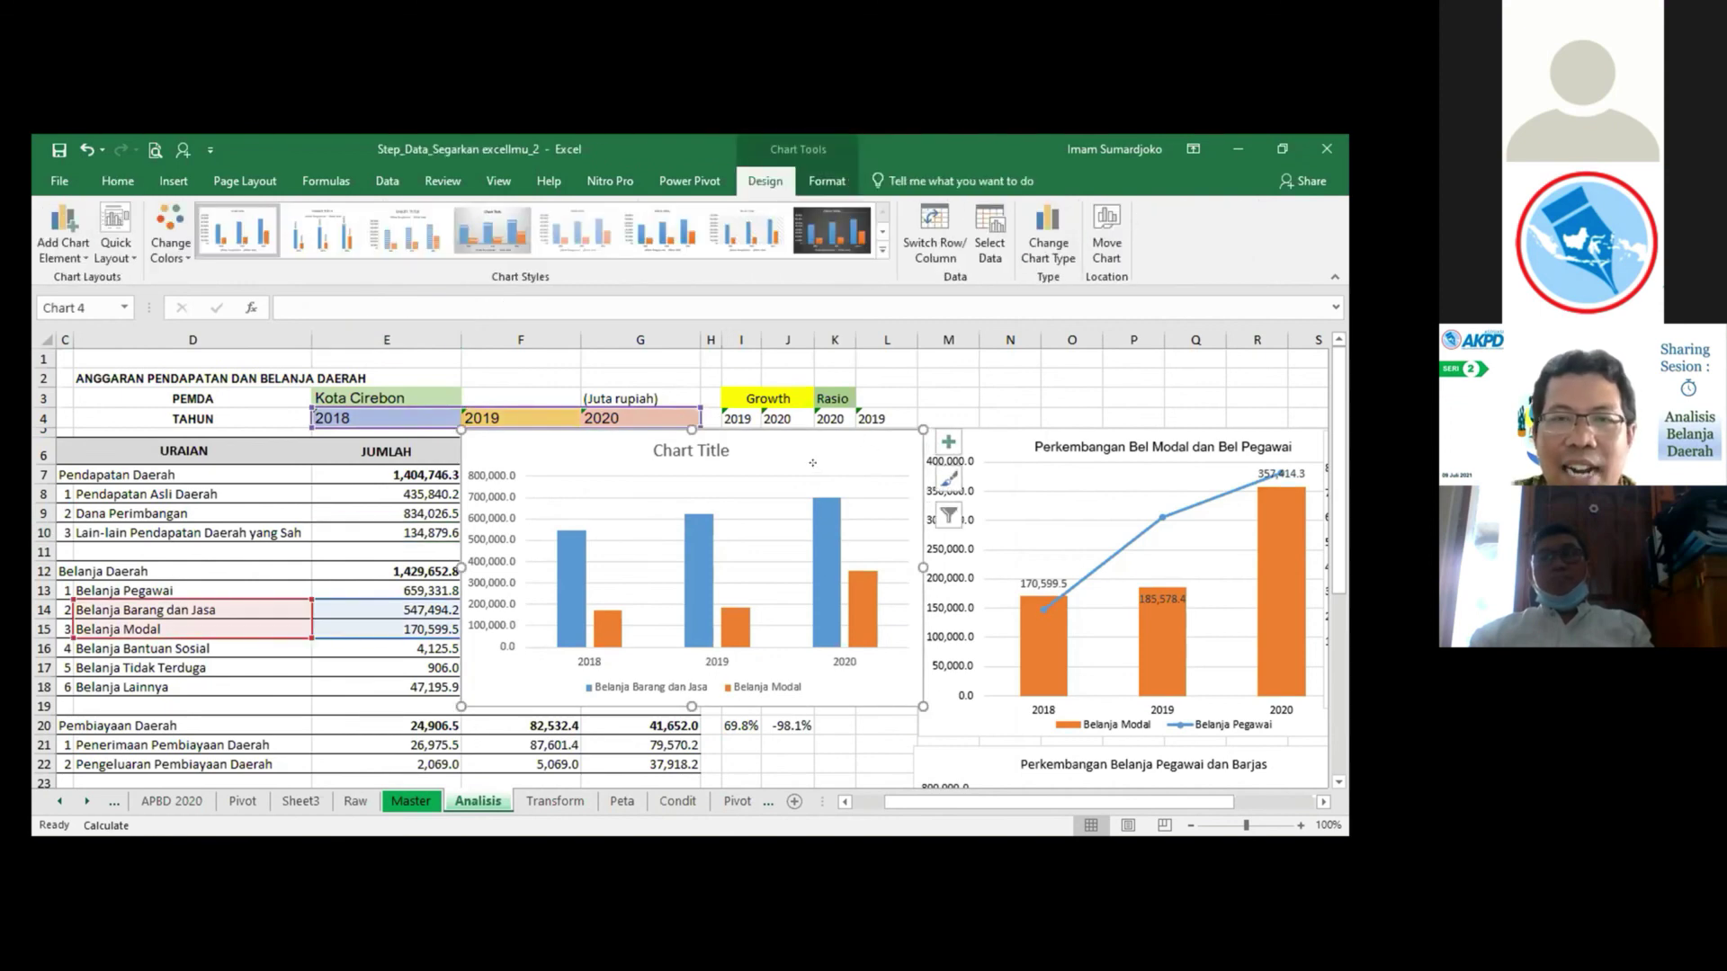
right_click(822, 467)
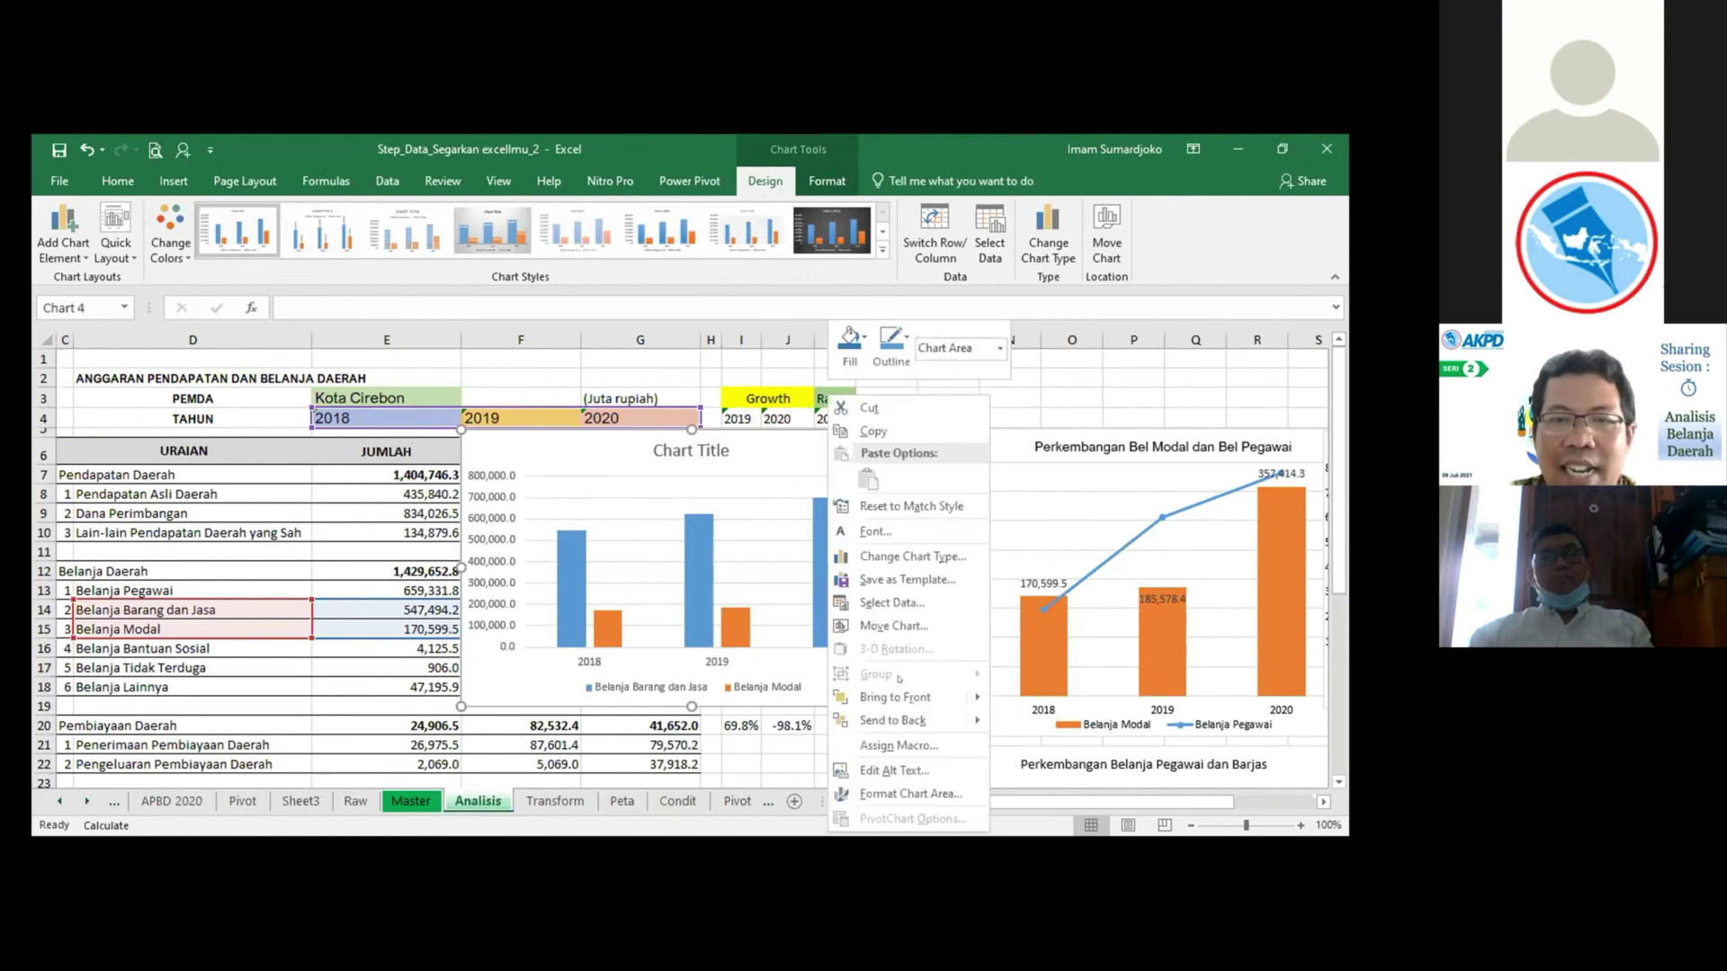
click(886, 792)
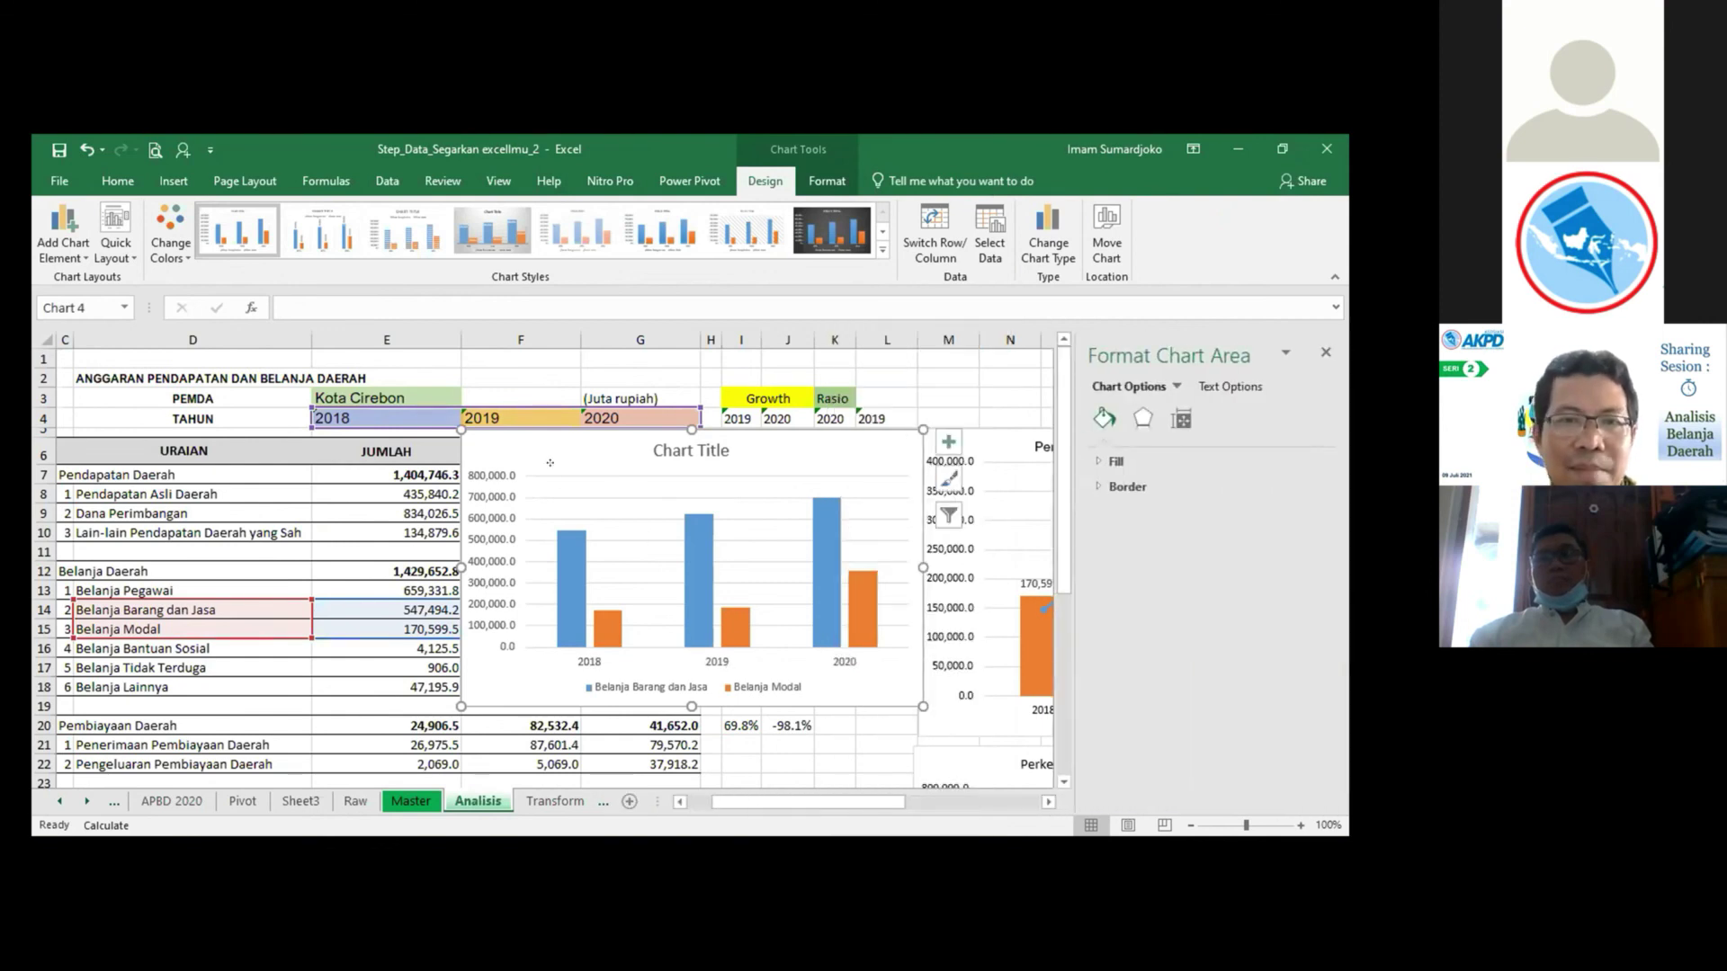
Switch the chart type to Combo and try the secondary axis on and off for the Belanja Modal series.
right_click(635, 556)
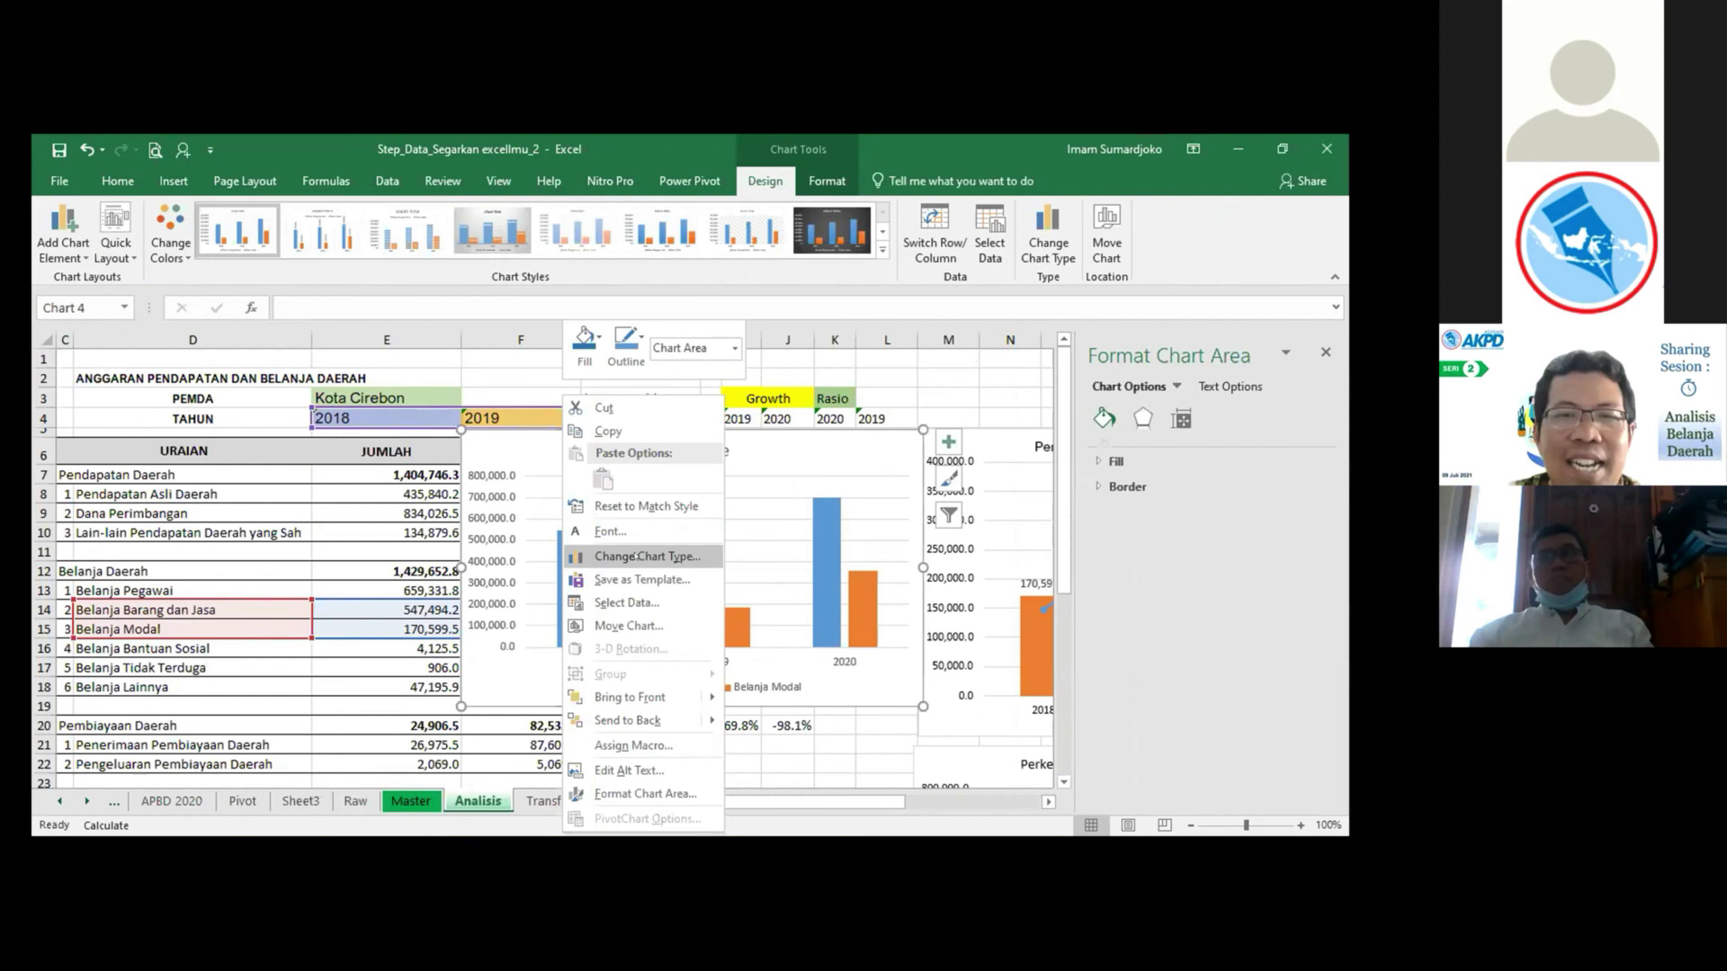
click(635, 556)
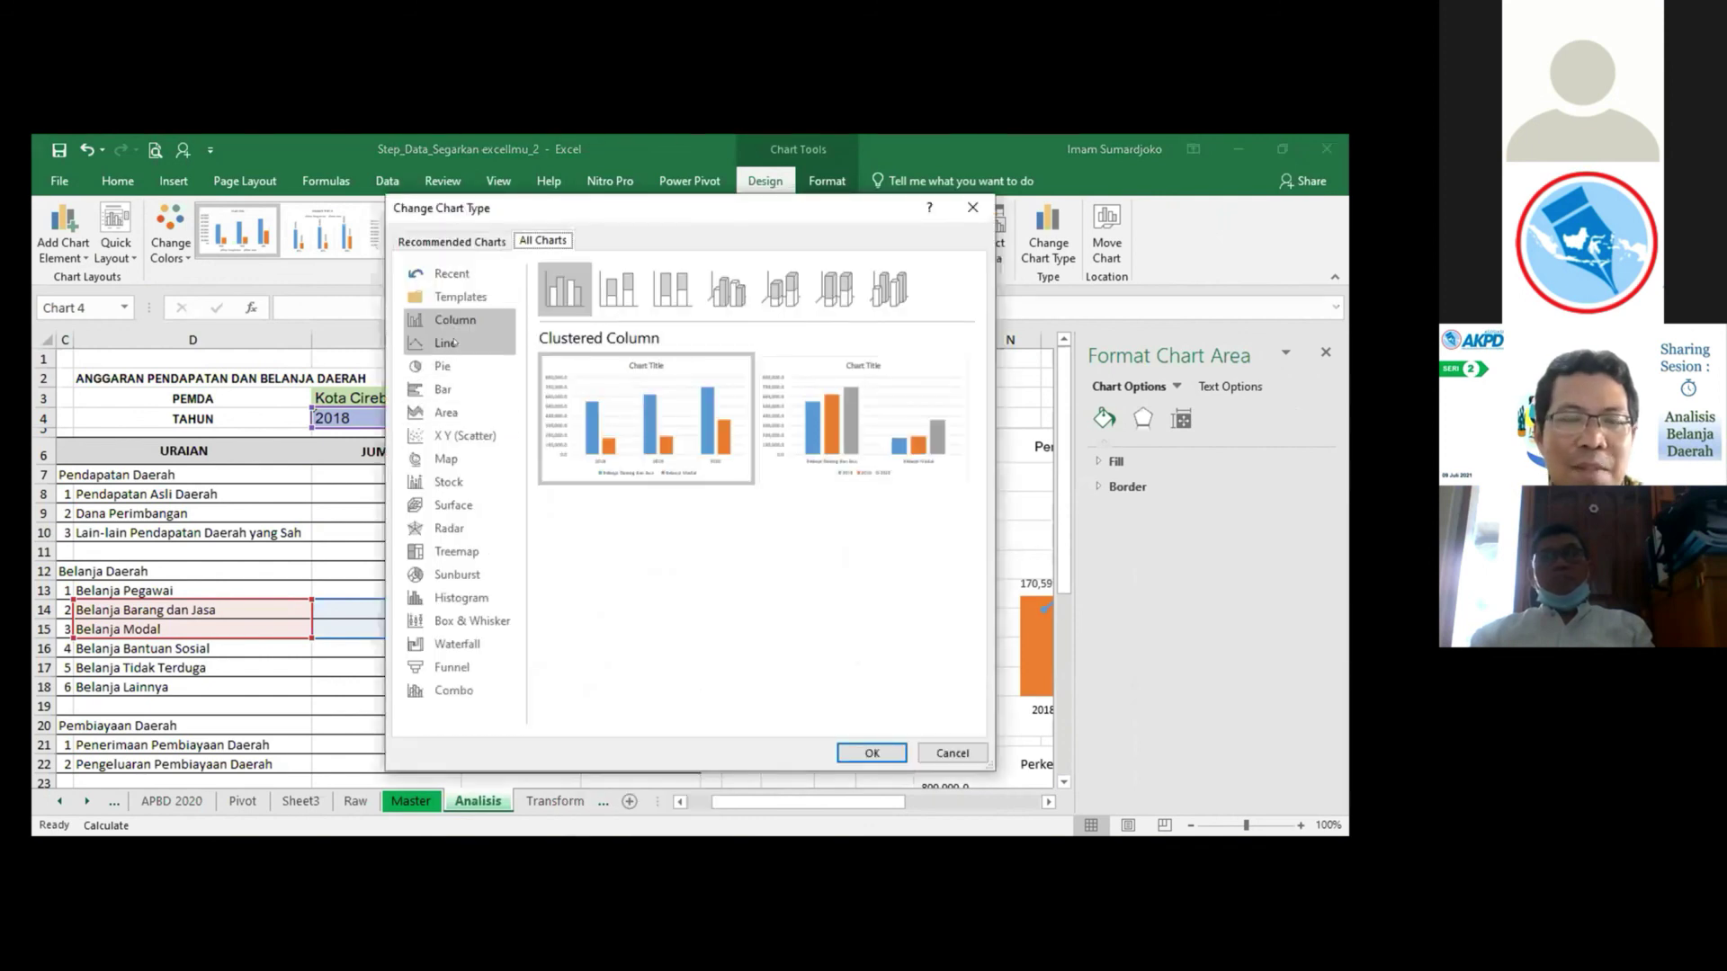
click(464, 687)
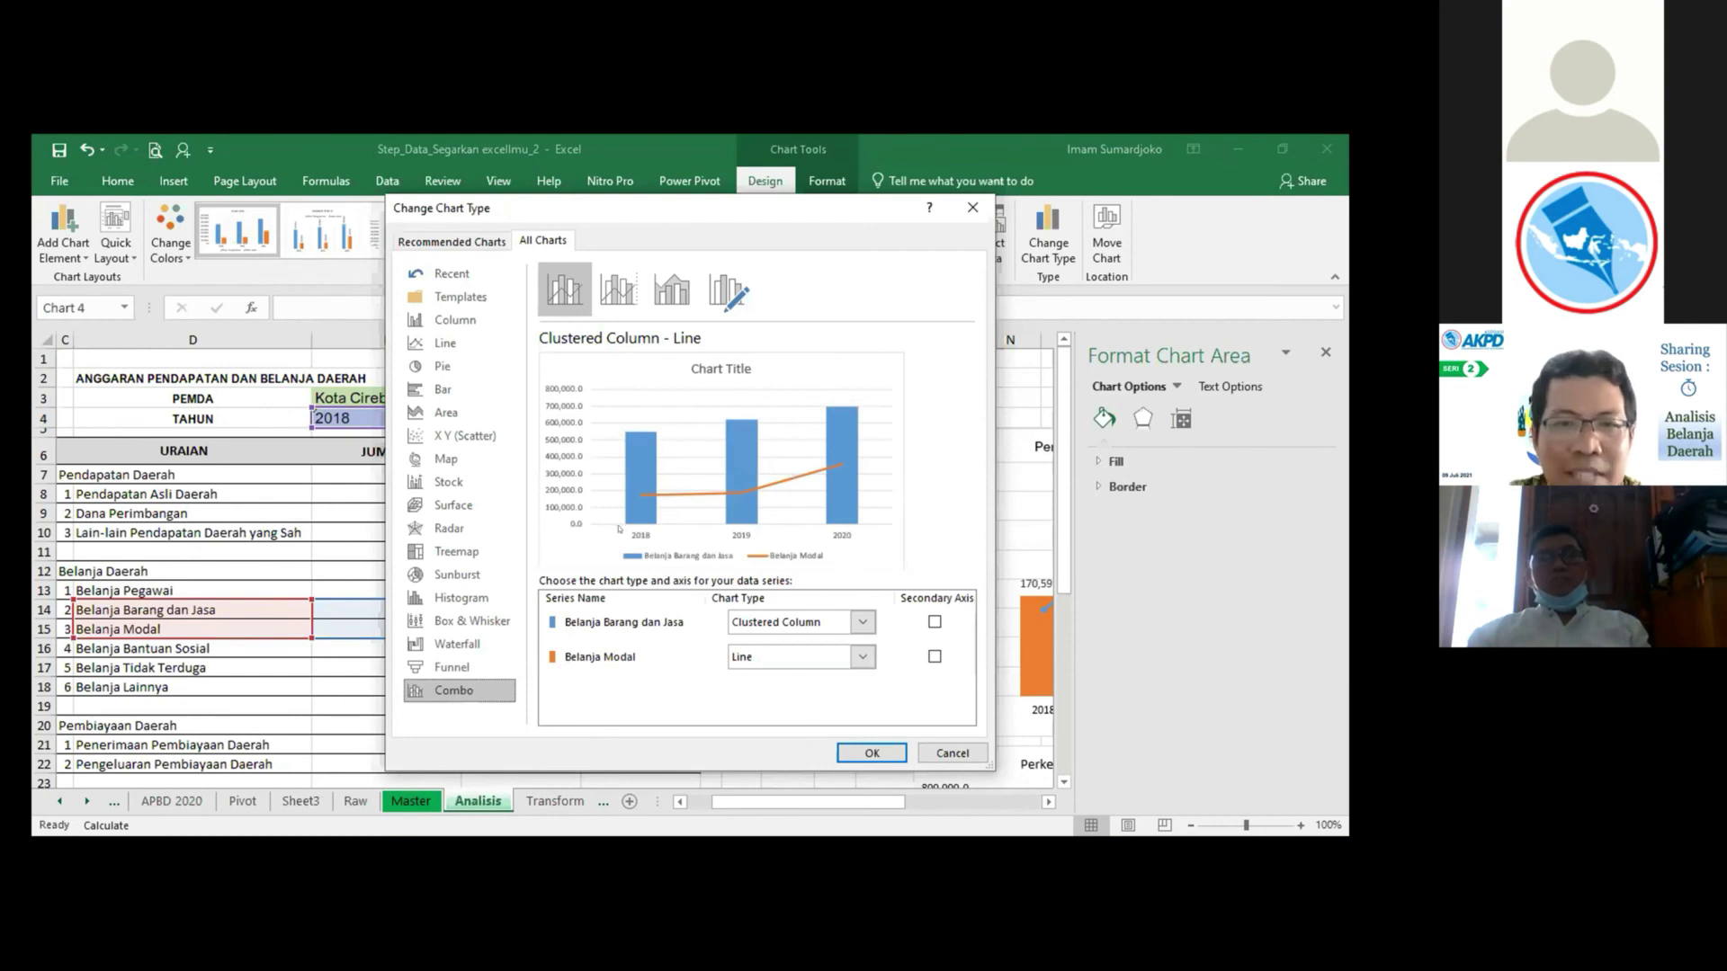
click(933, 656)
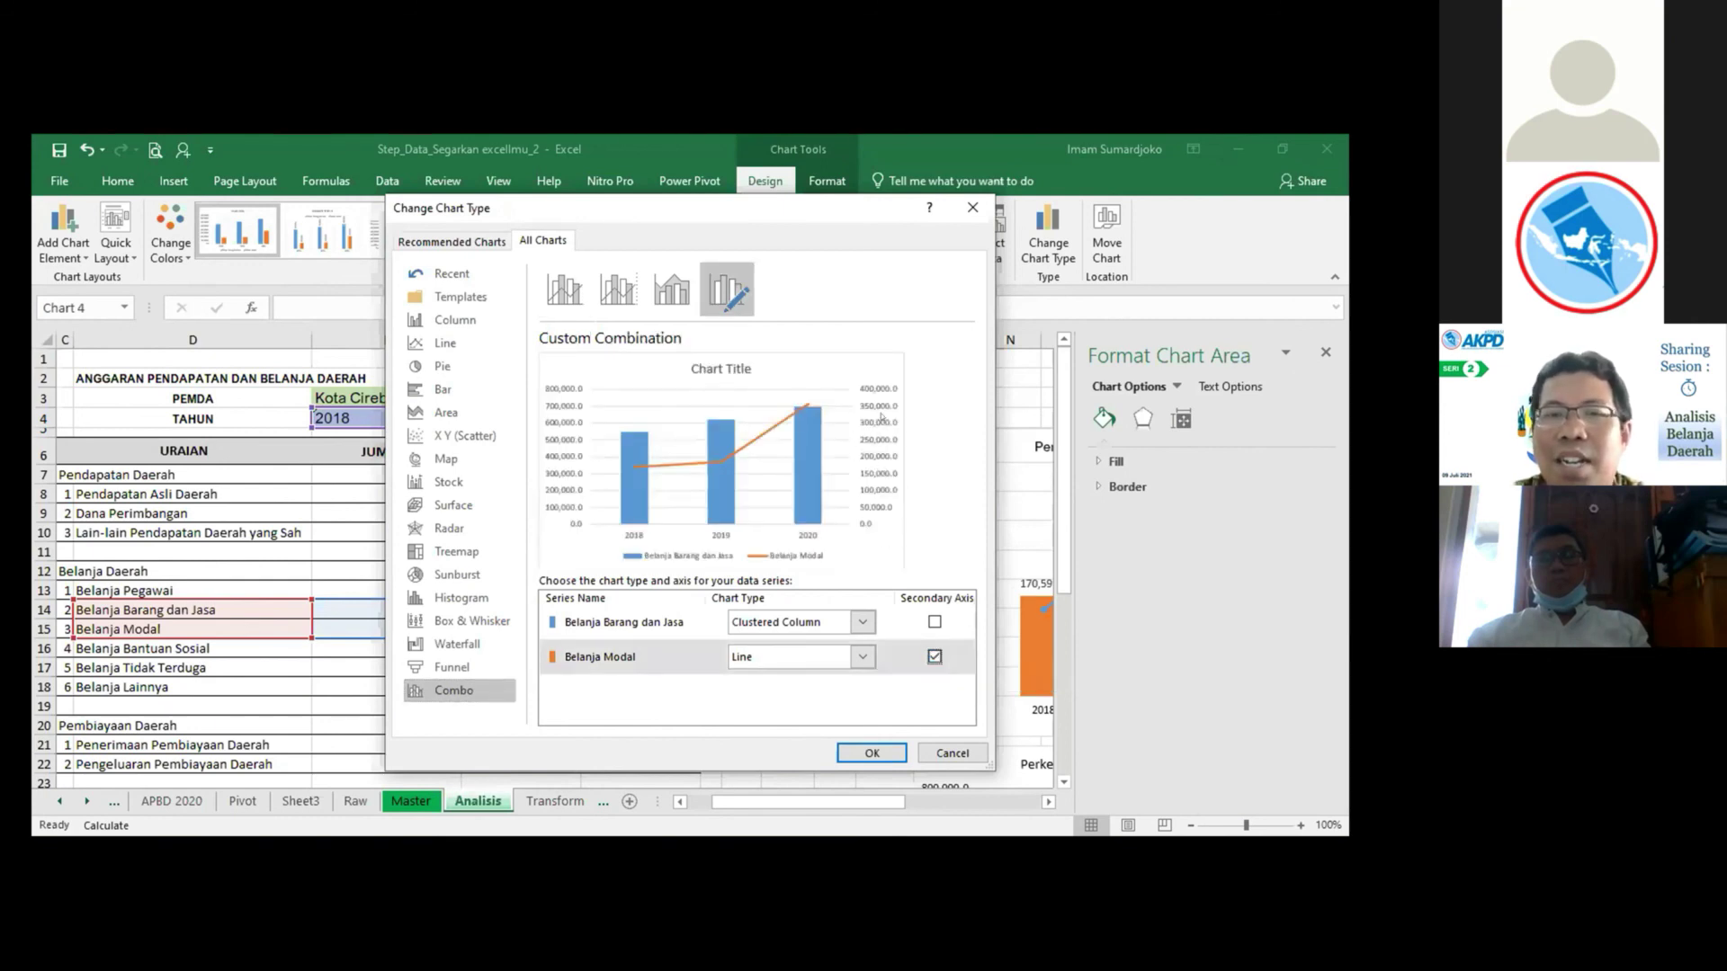
click(933, 655)
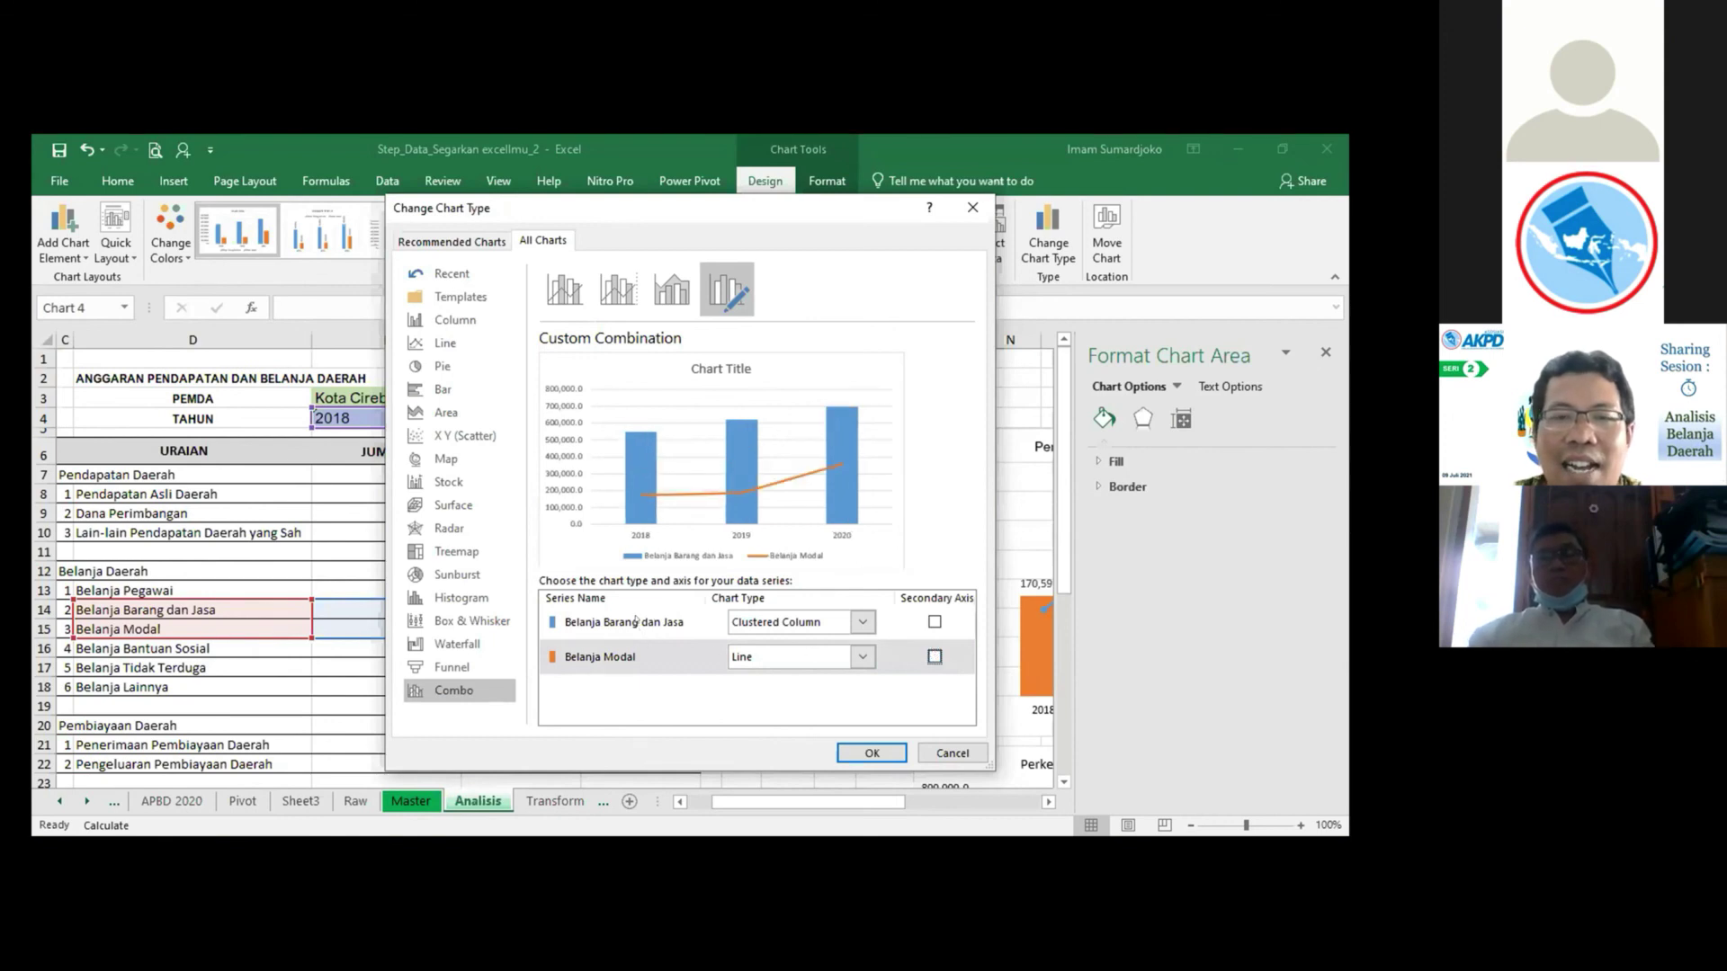
Set Belanja Modal to Clustered Column and Belanja Barang dan Jasa to Stacked Line with Markers on the secondary axis, and apply the combination.
click(863, 656)
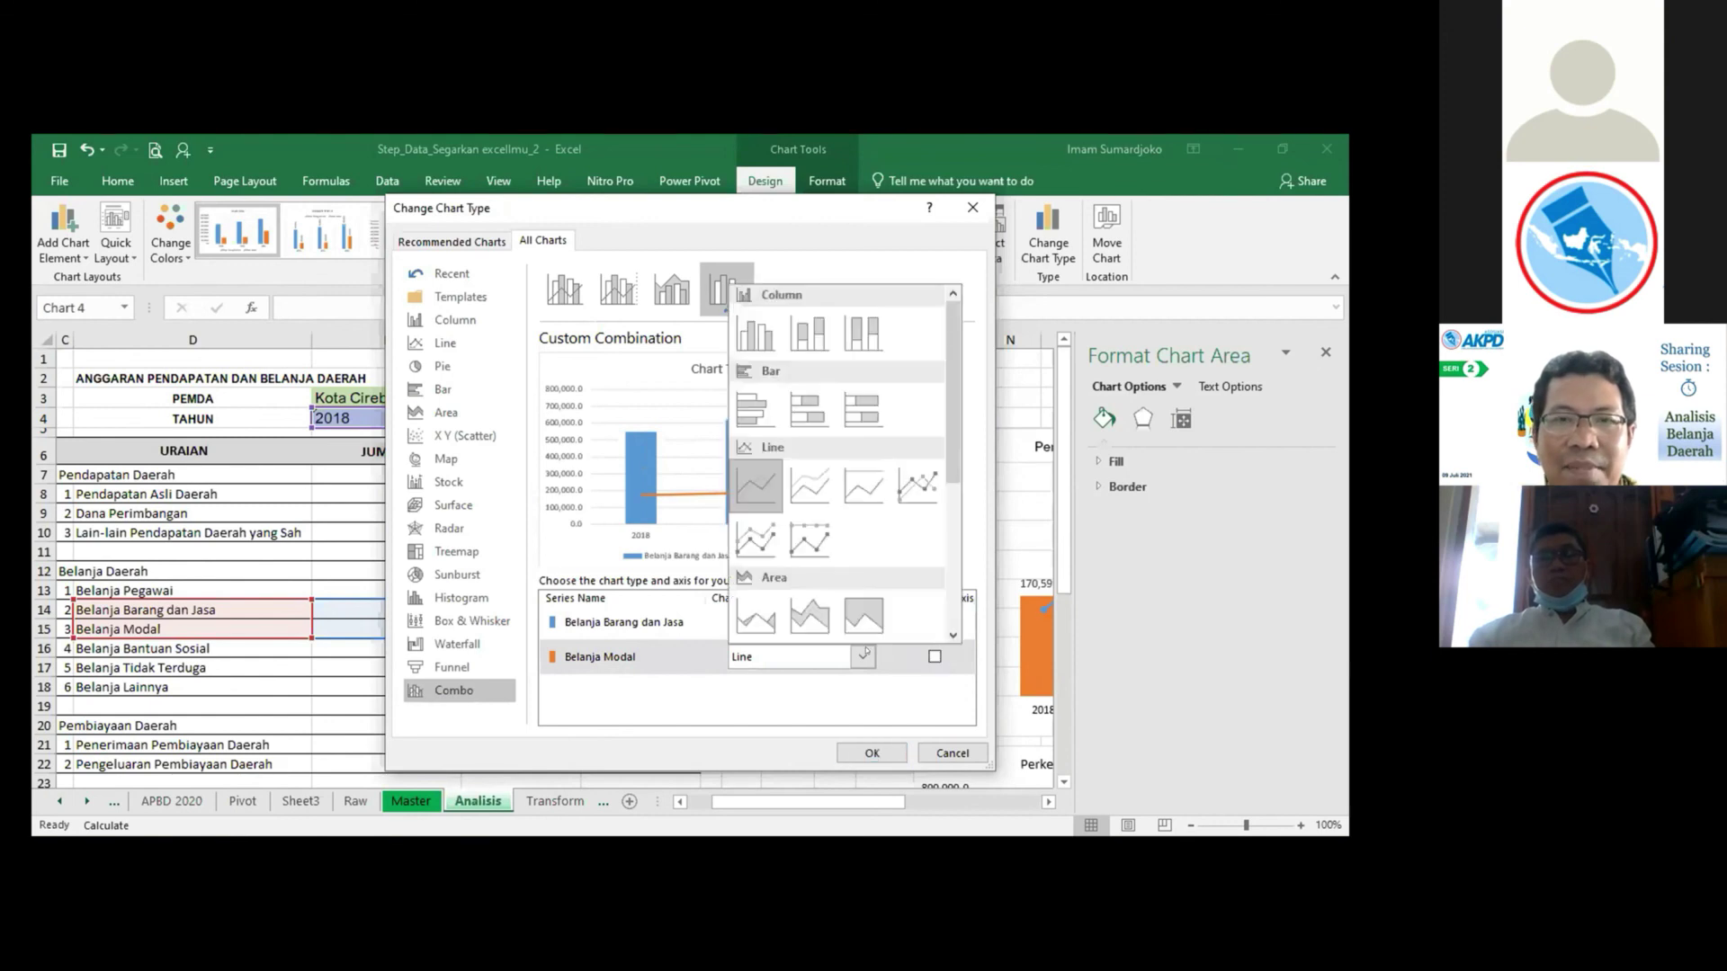
click(754, 334)
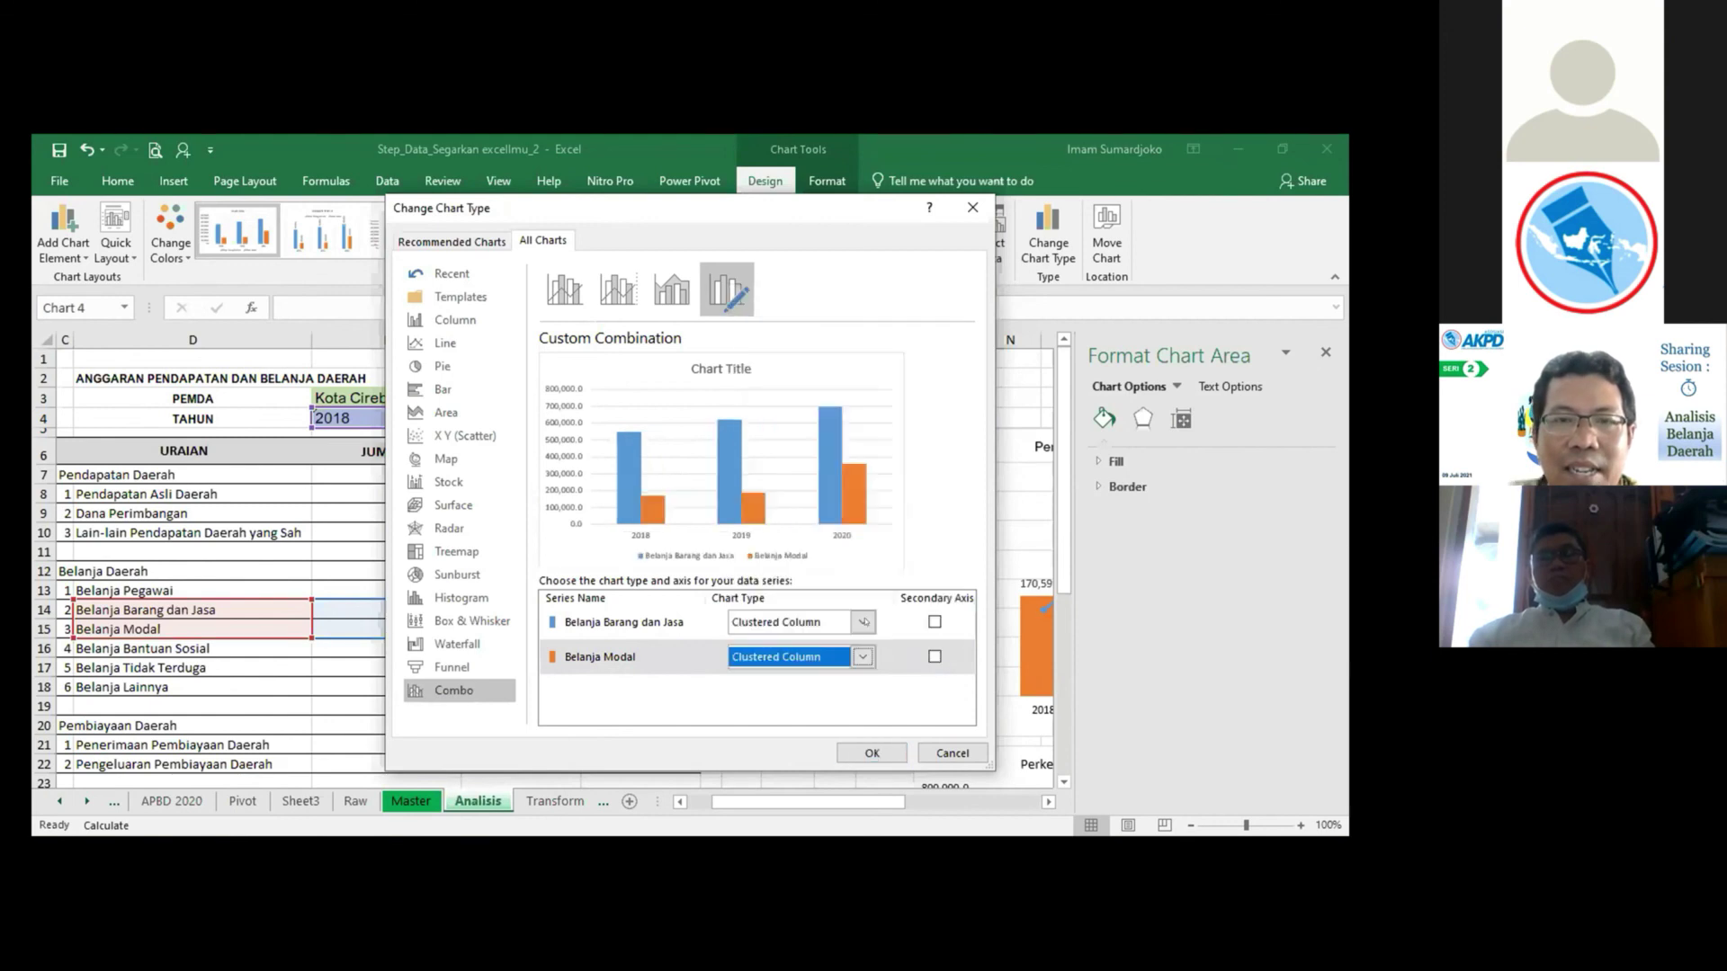
click(864, 622)
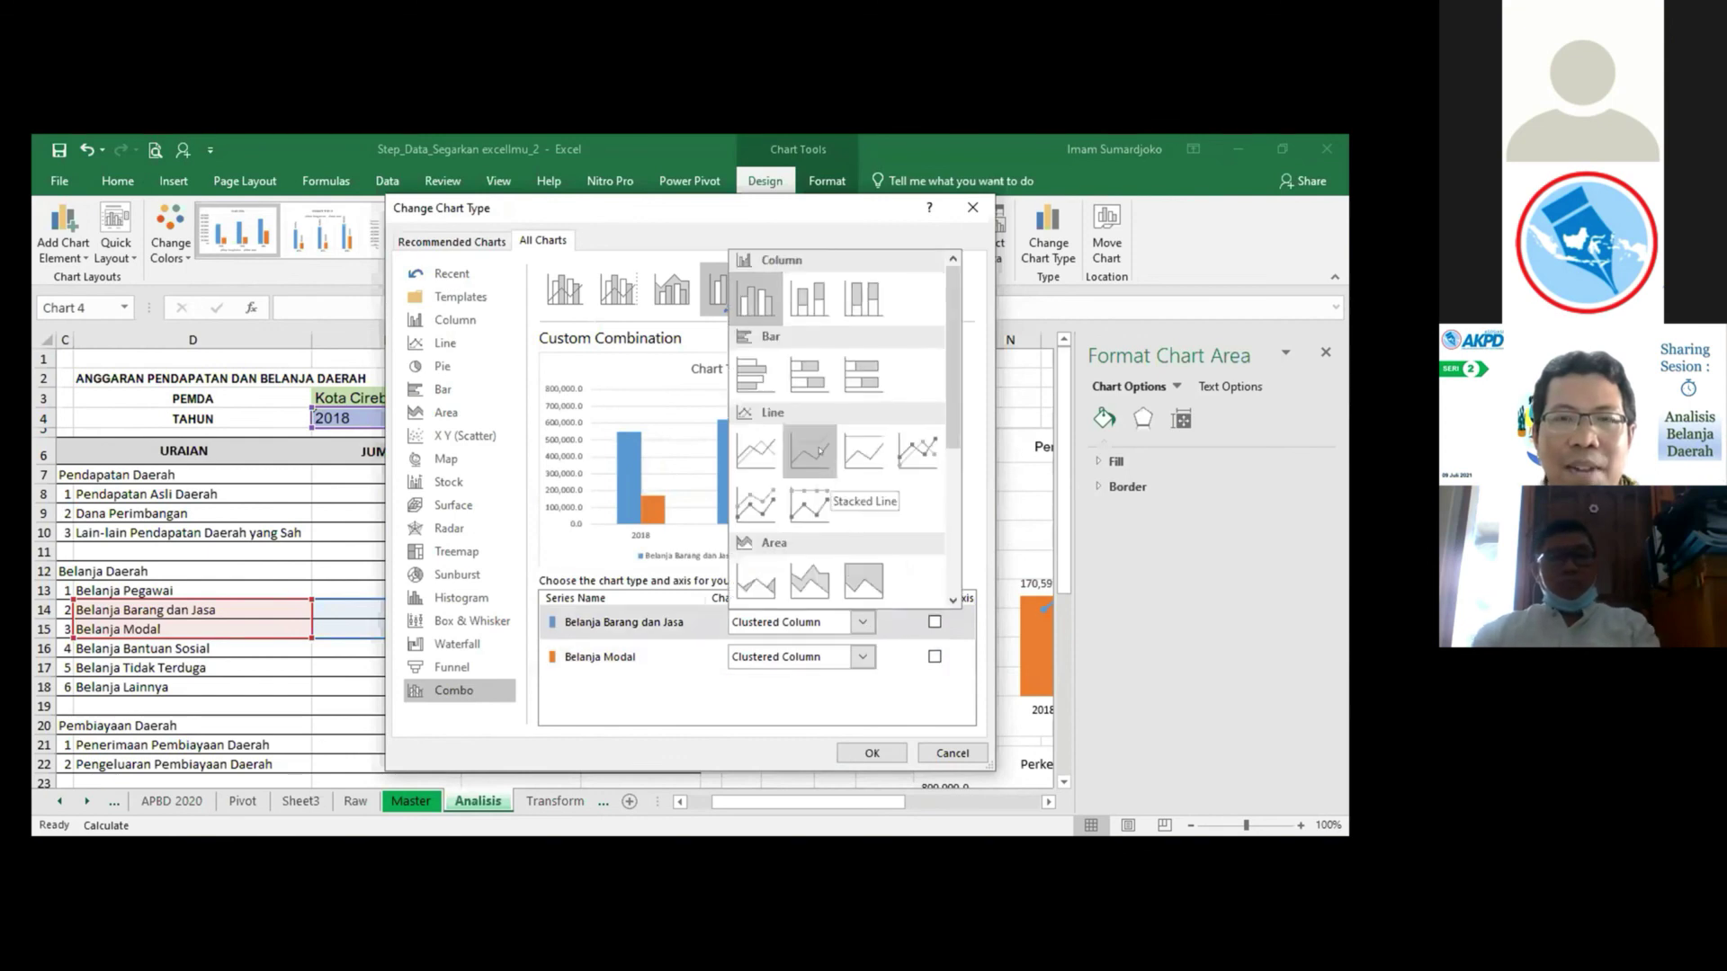
click(760, 494)
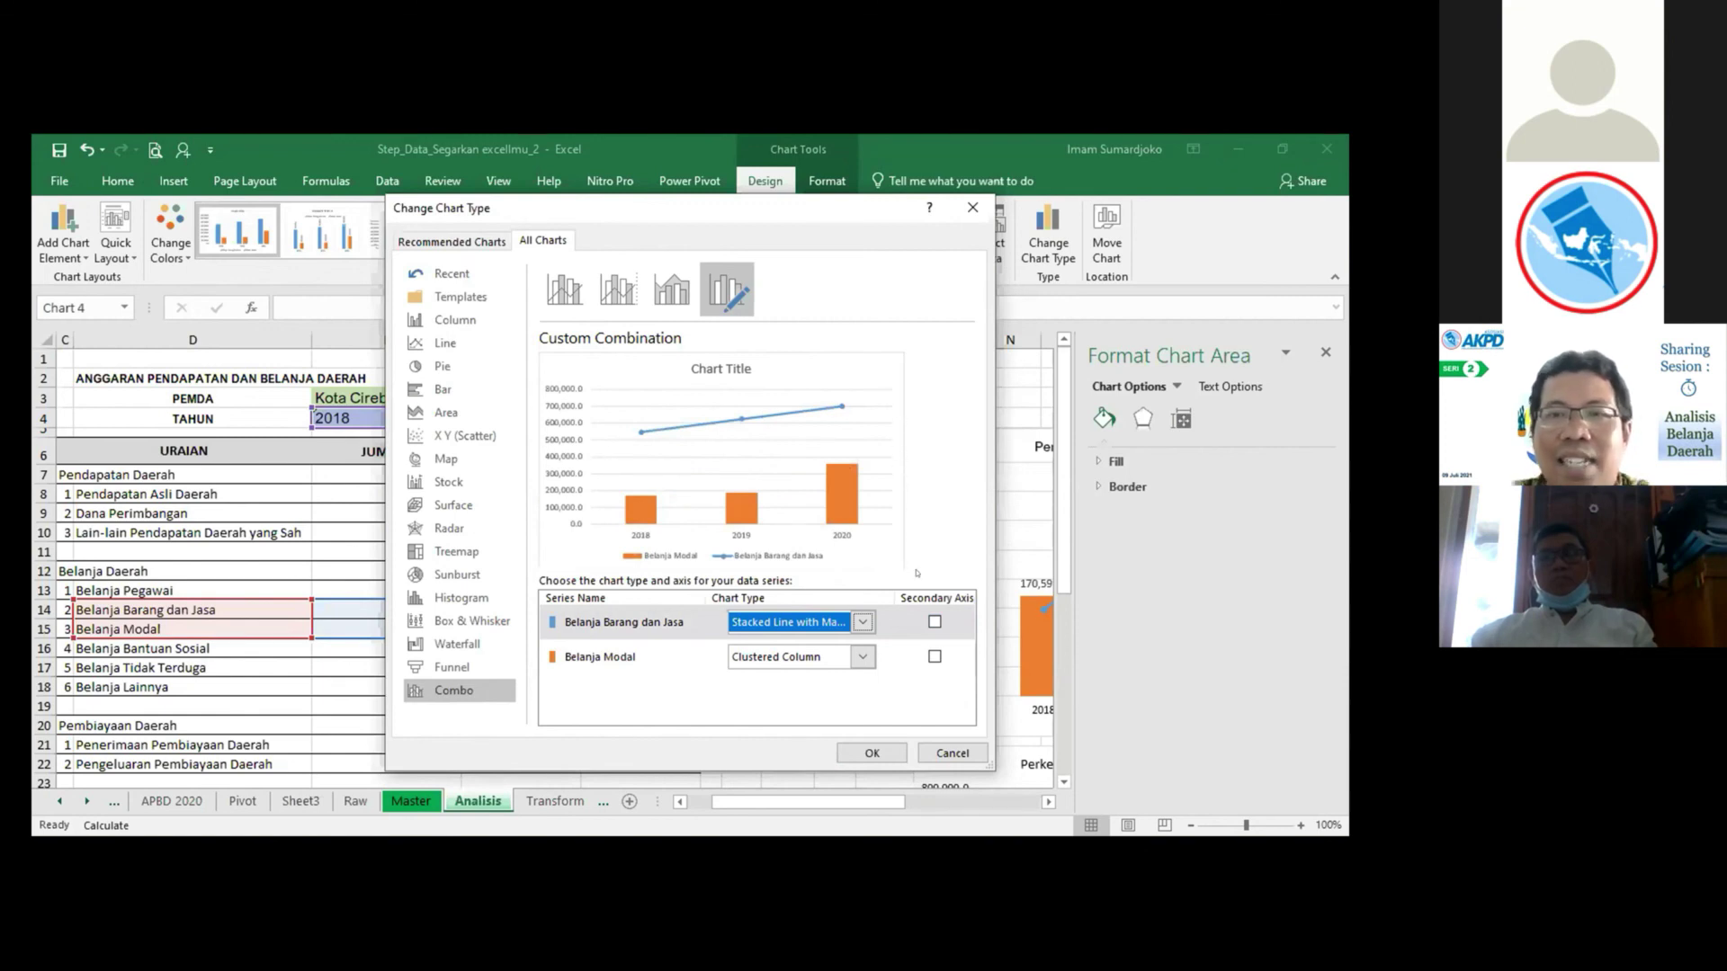
click(934, 621)
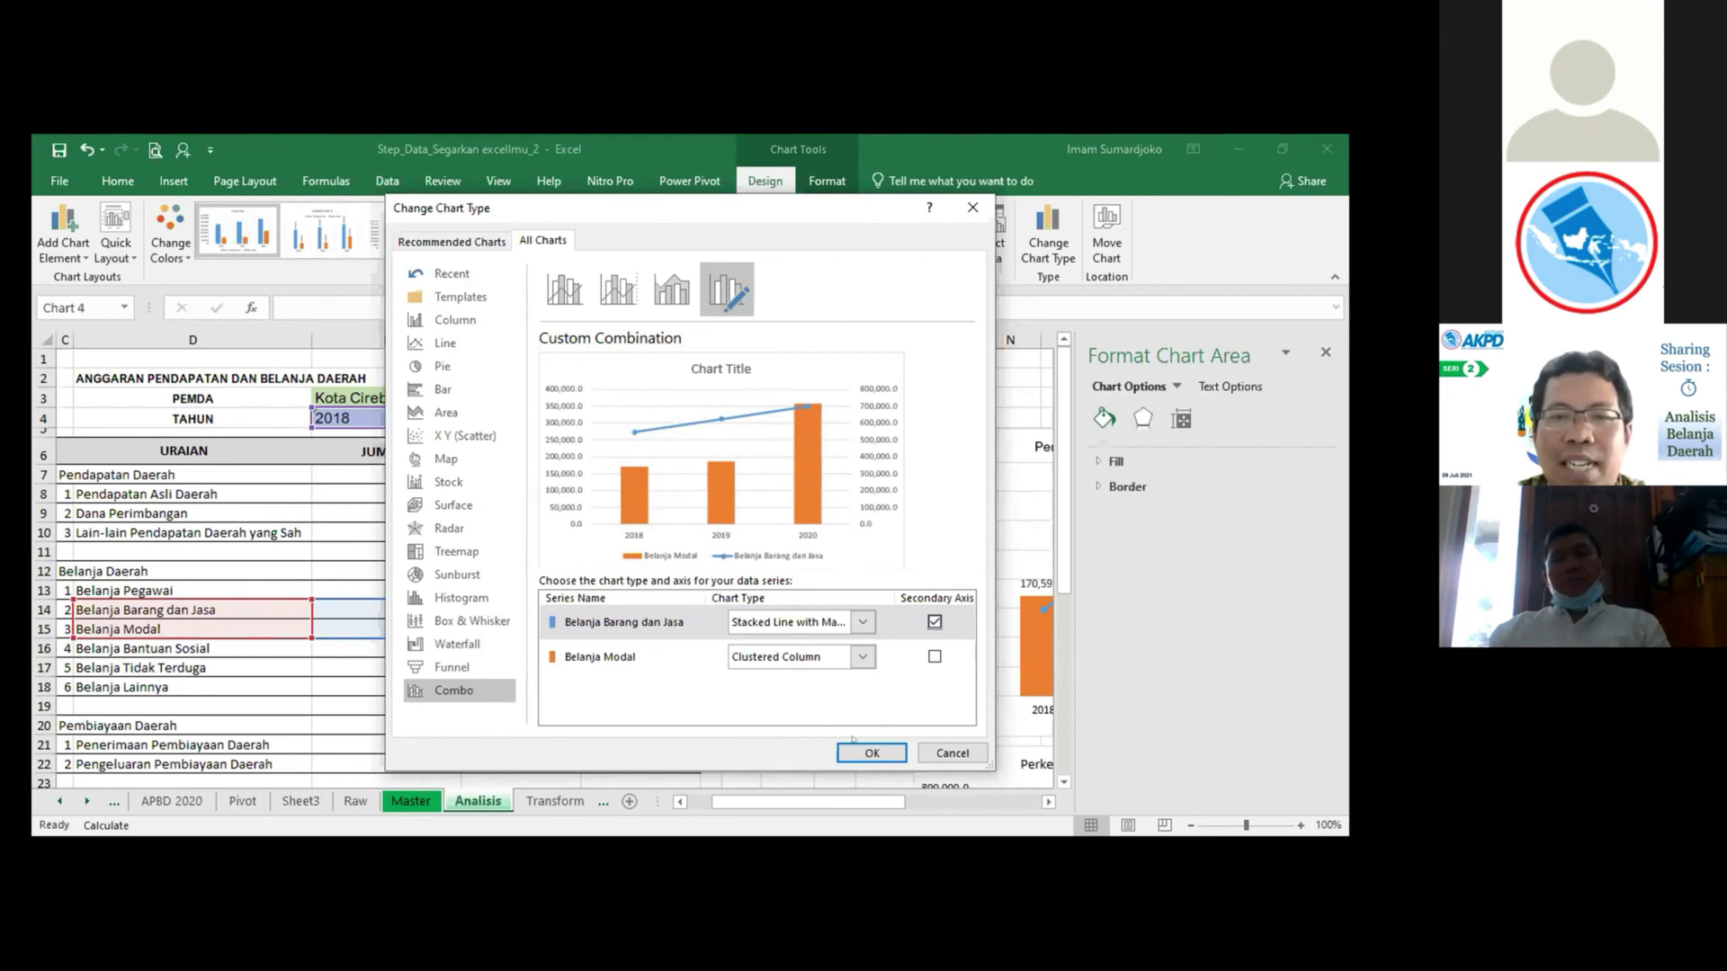
key(Return)
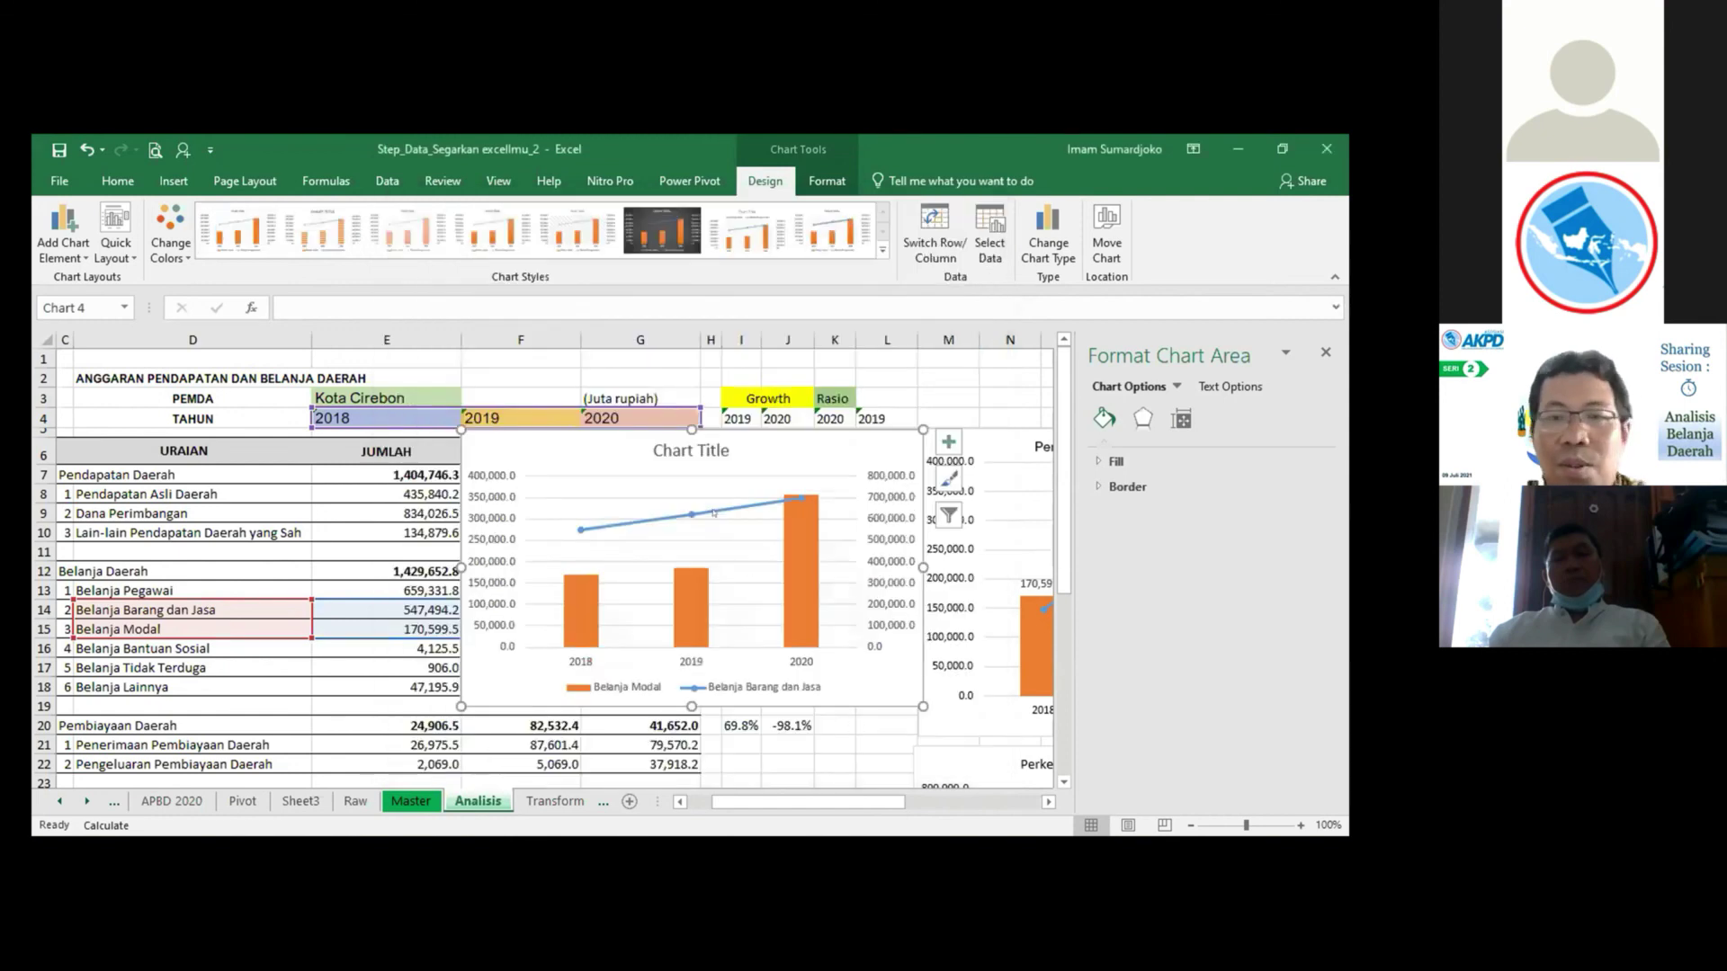
Add data labels above the points of the Belanja Barang dan Jasa line.
mouse_move(742, 509)
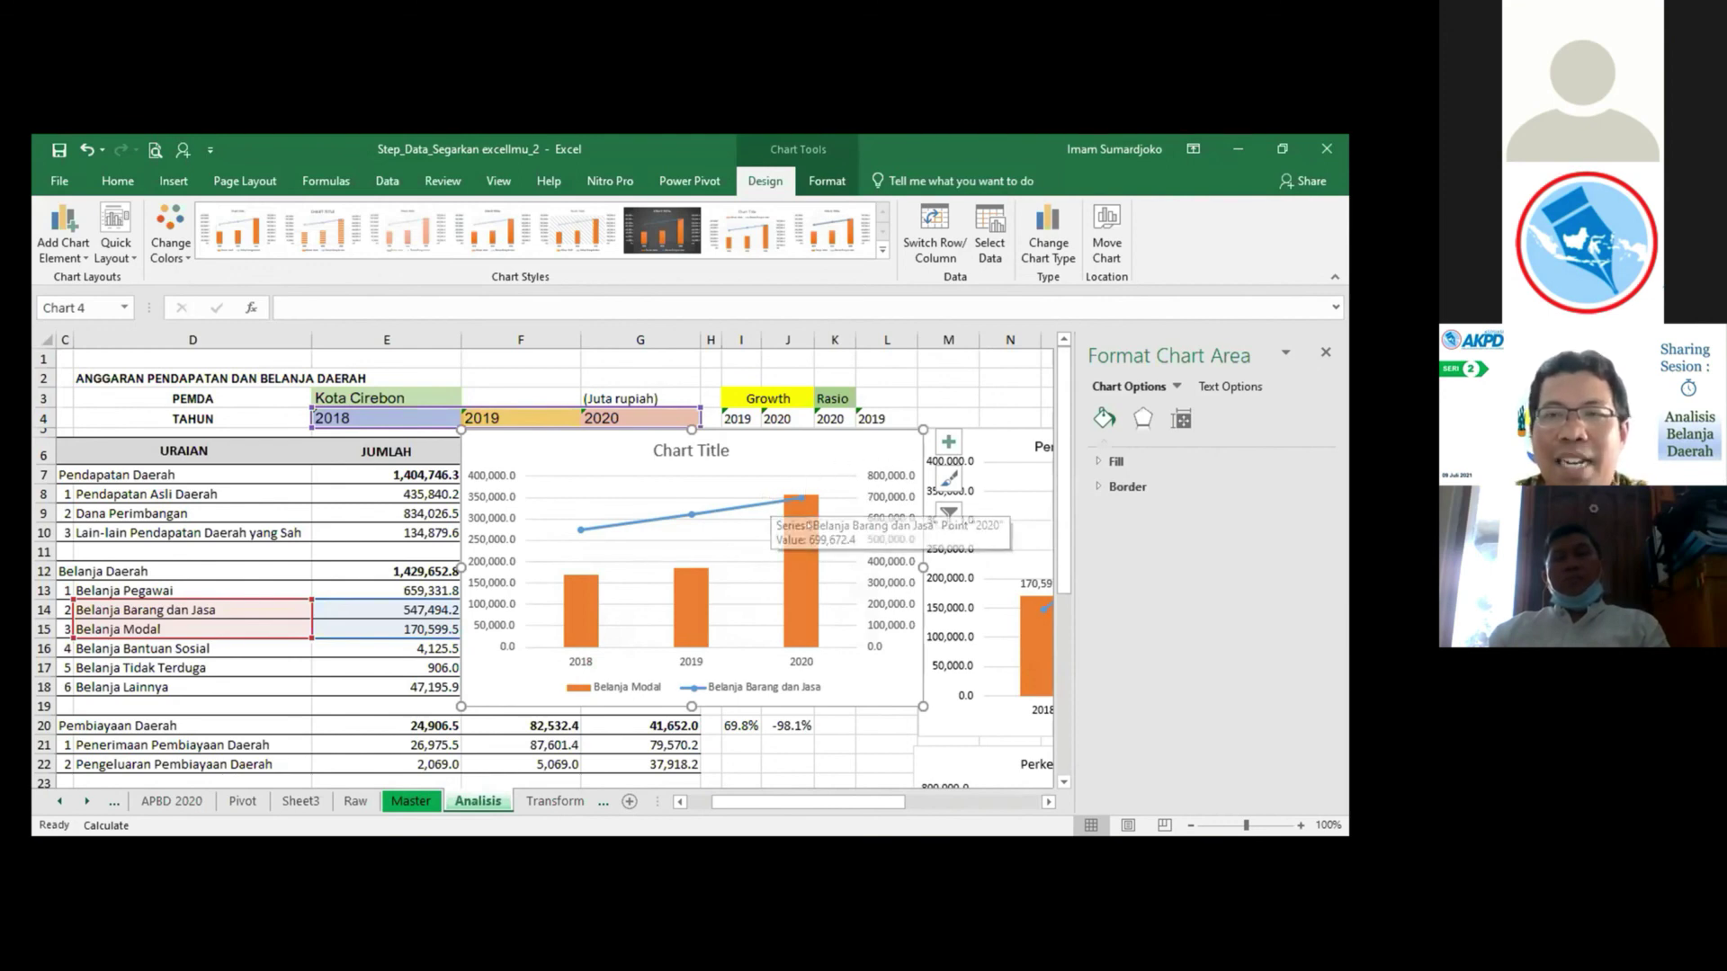
click(732, 509)
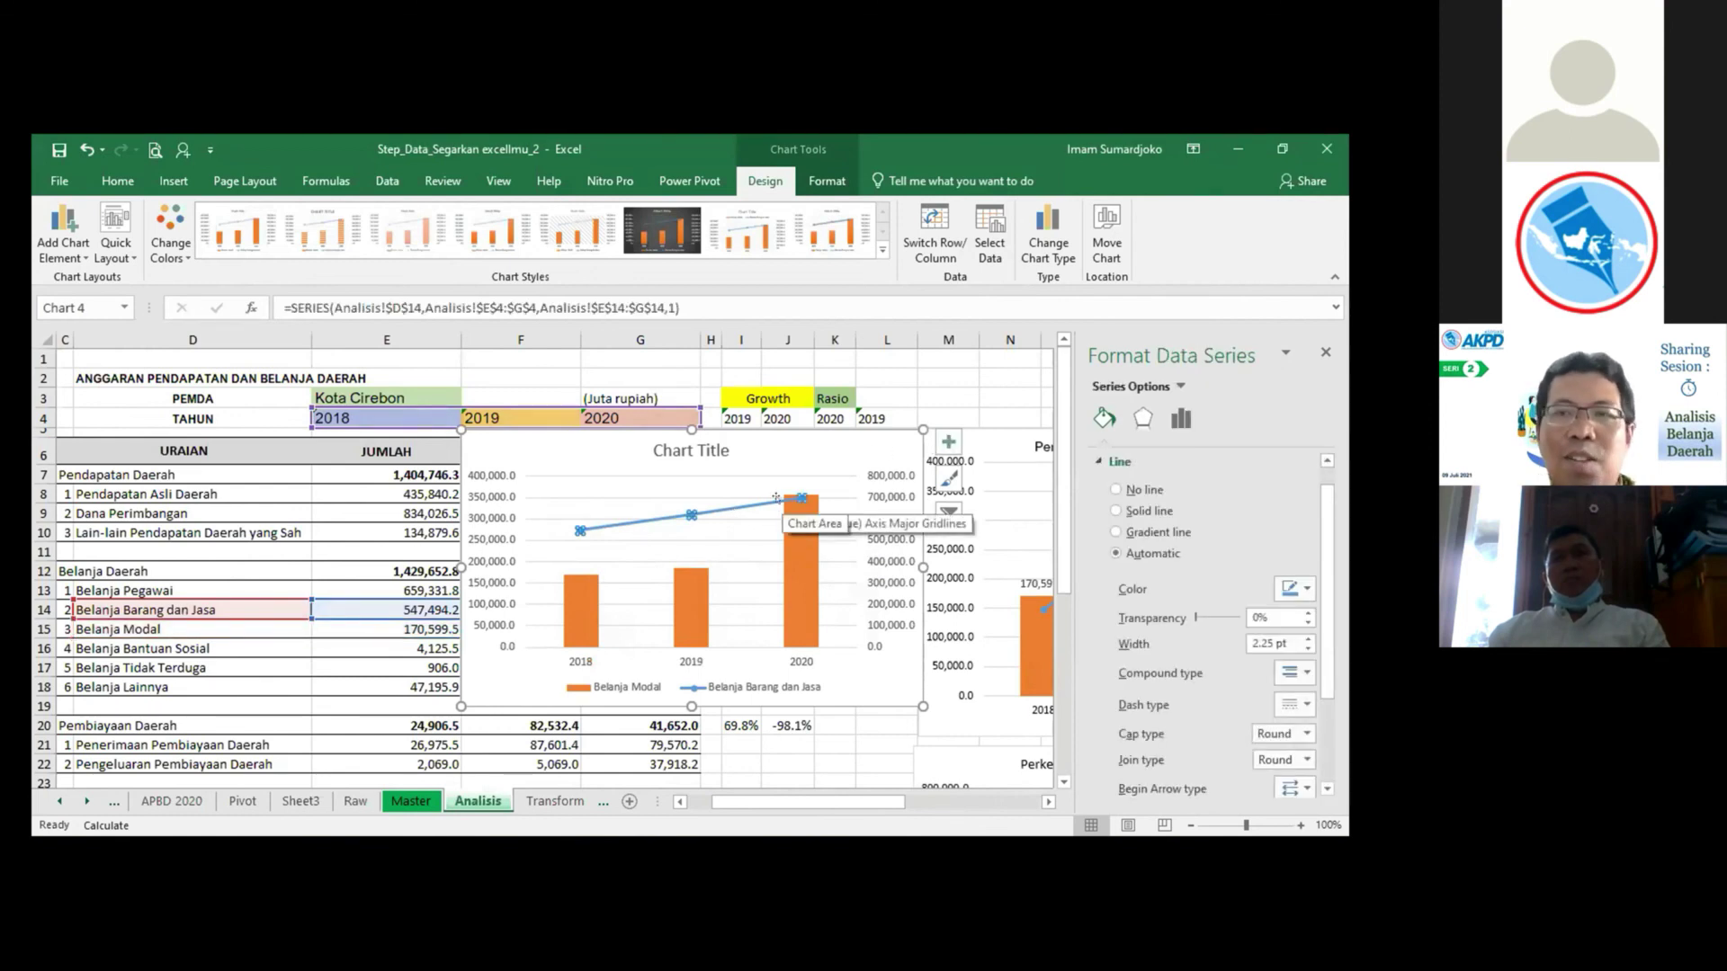
click(770, 688)
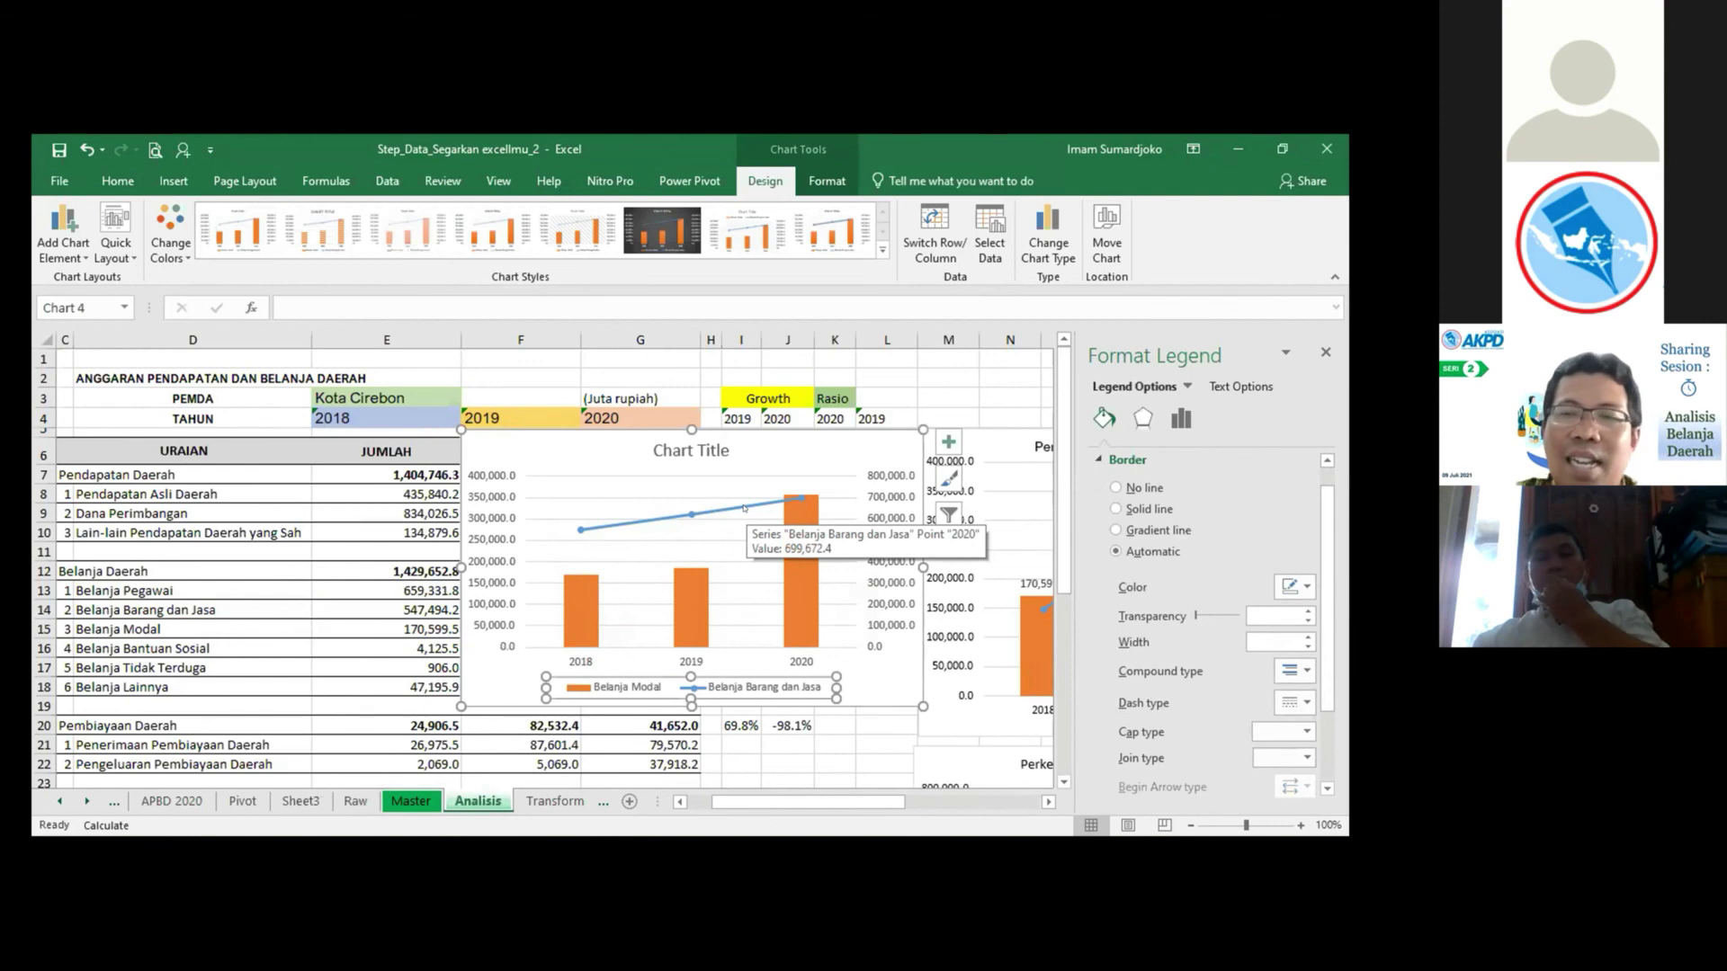
click(745, 508)
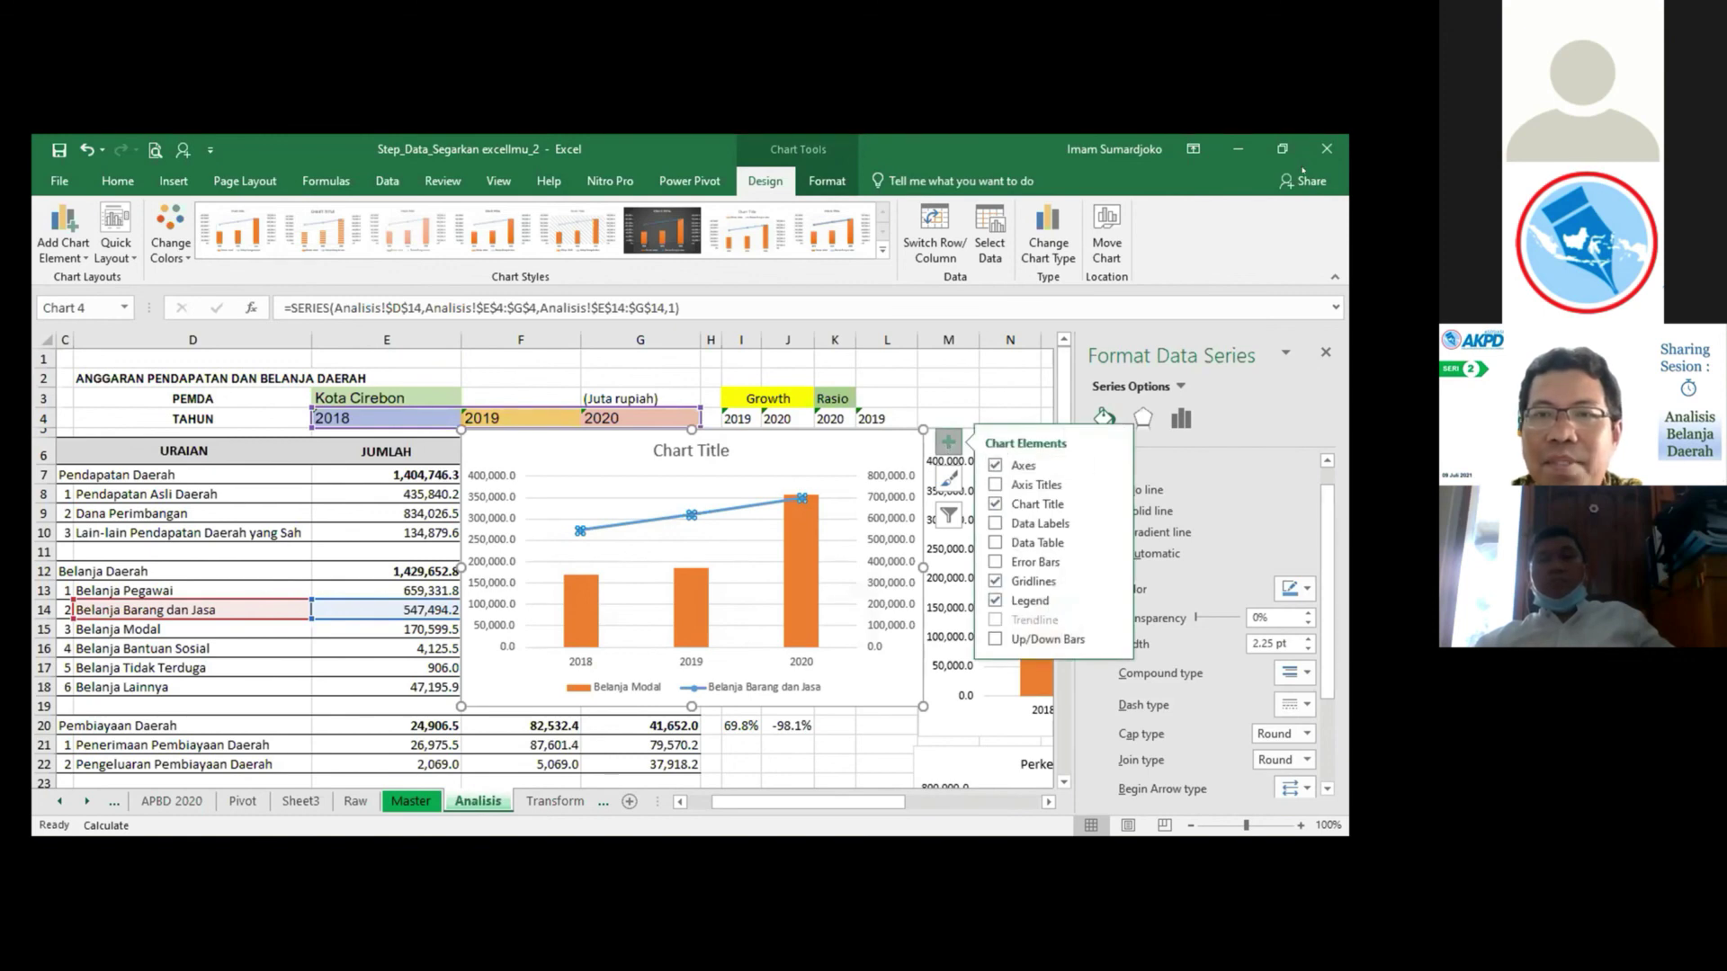
click(1112, 523)
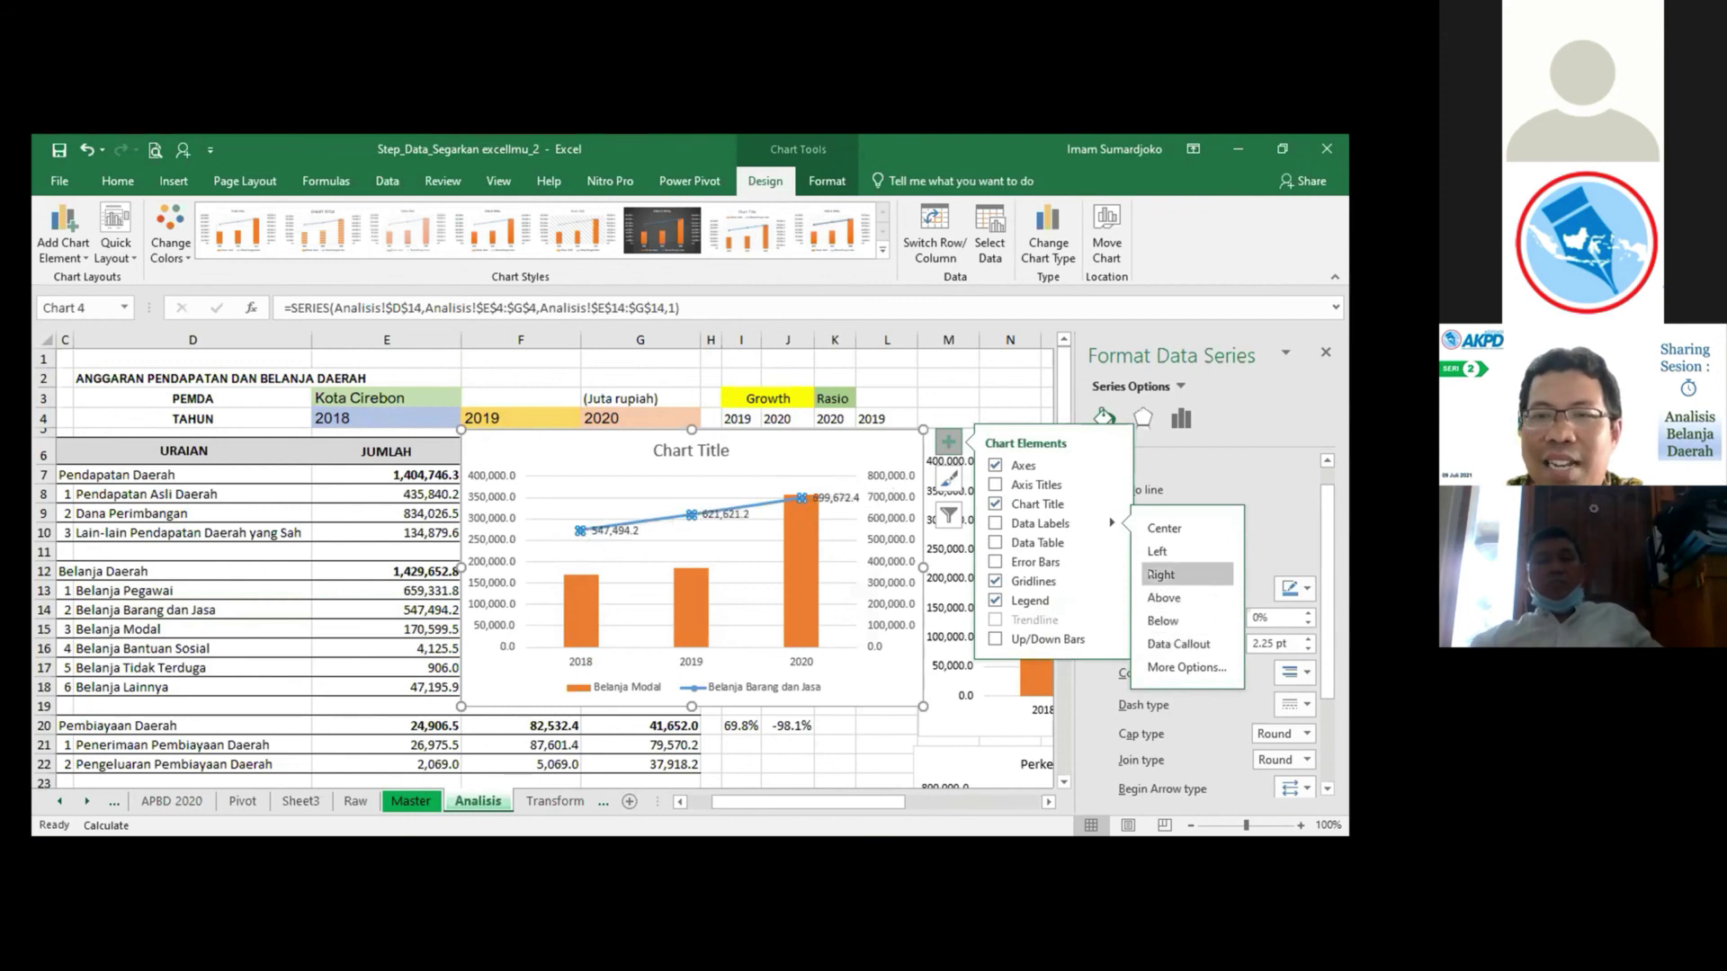
click(1164, 597)
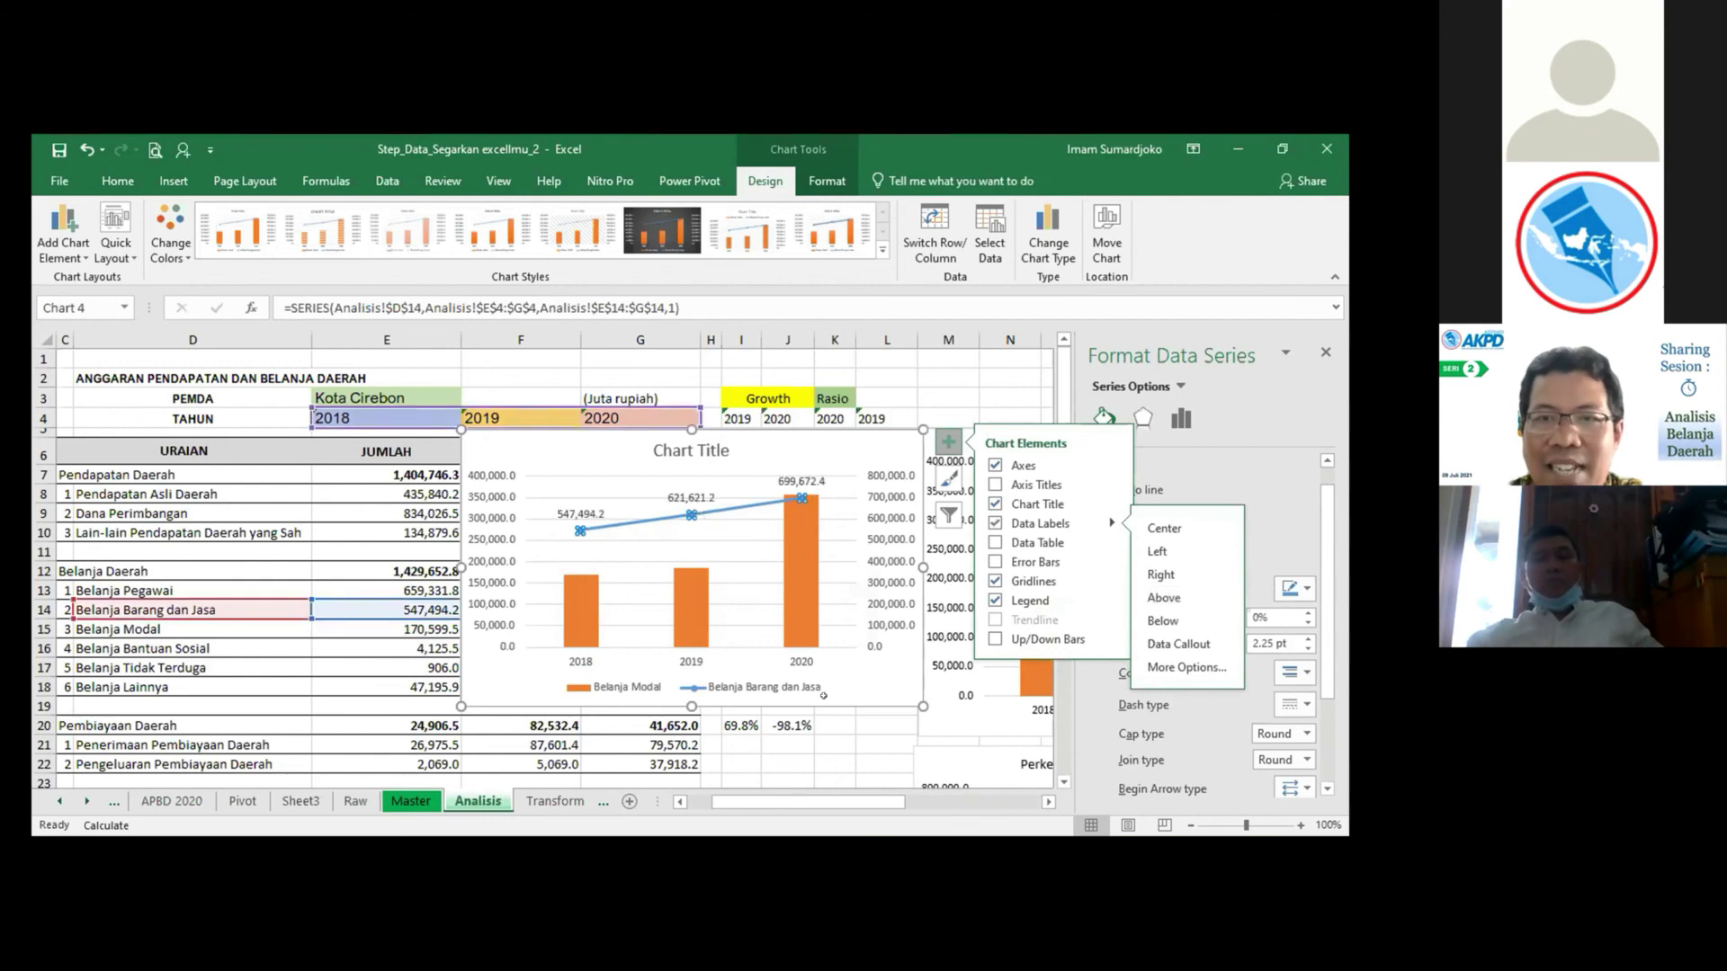
click(883, 725)
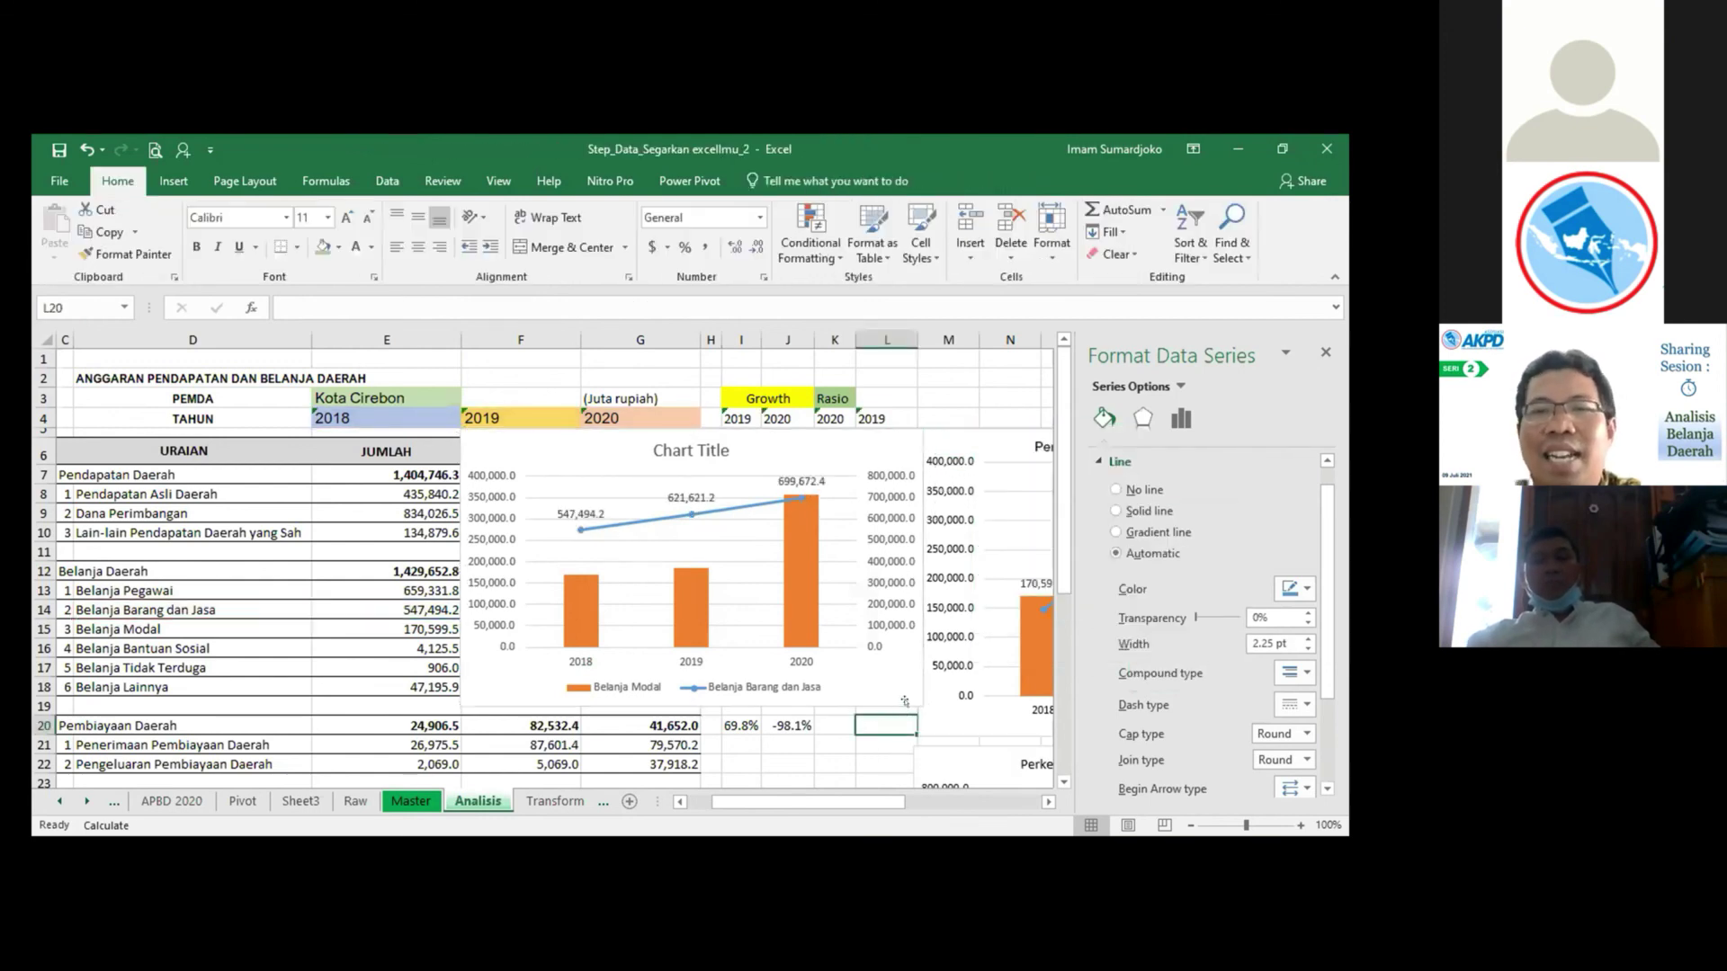
scroll(778, 633, down, 1)
click(531, 505)
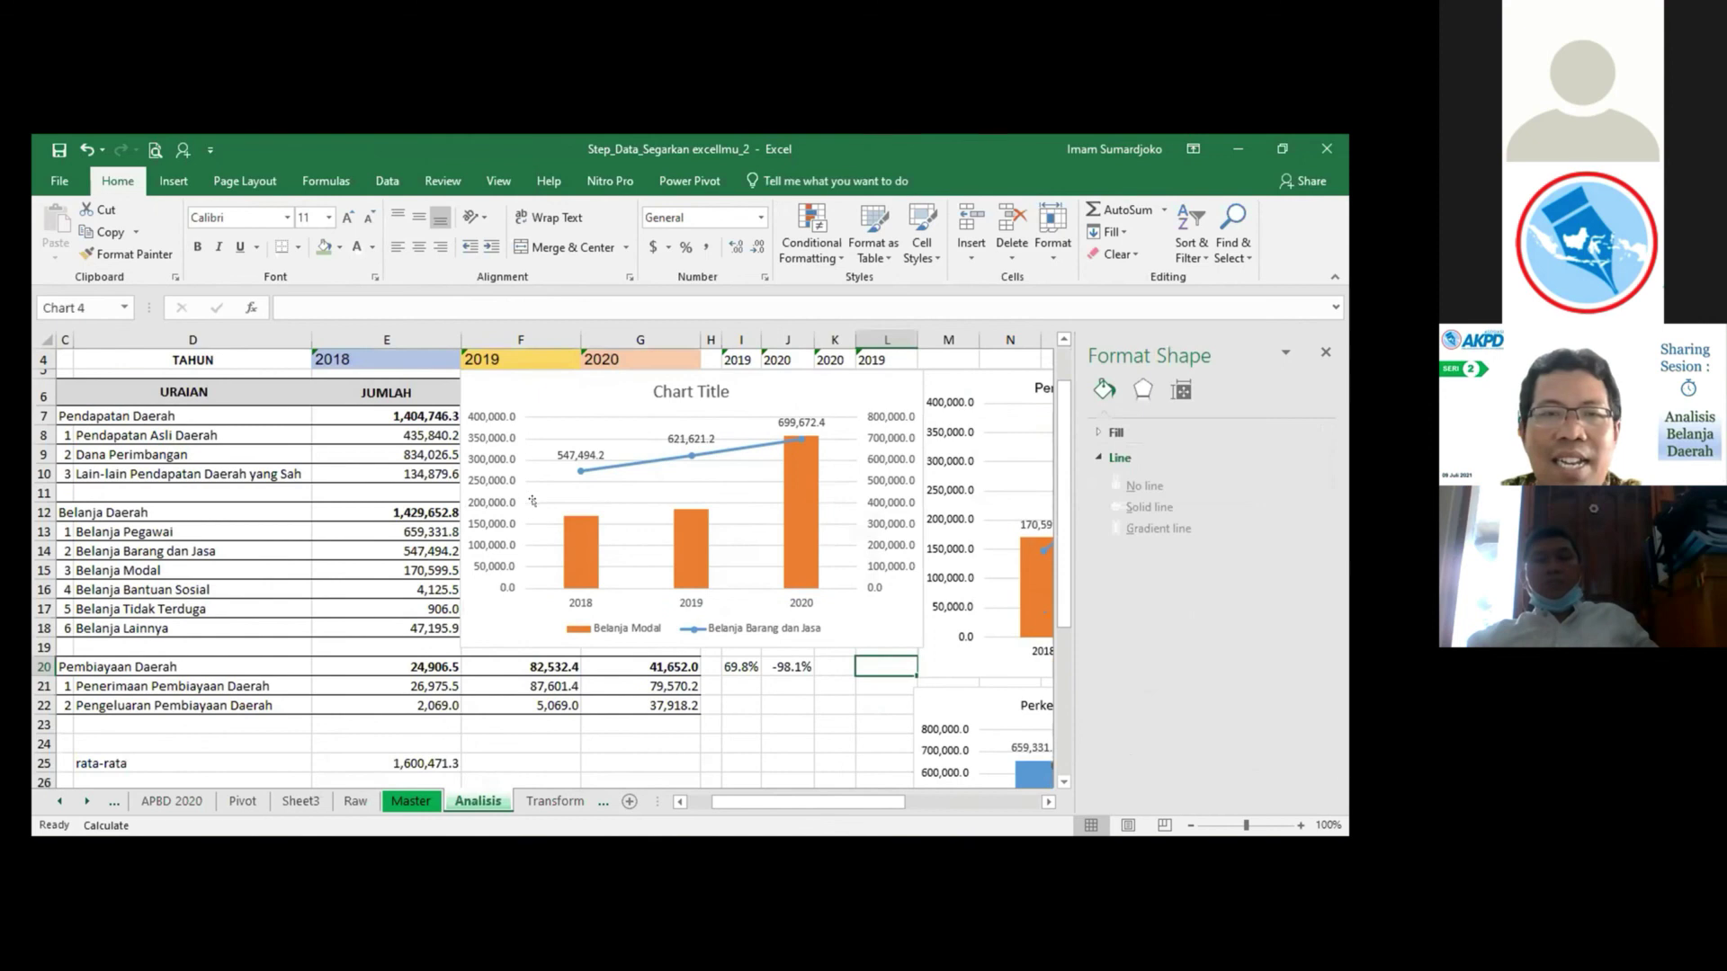
drag(532, 505, 517, 550)
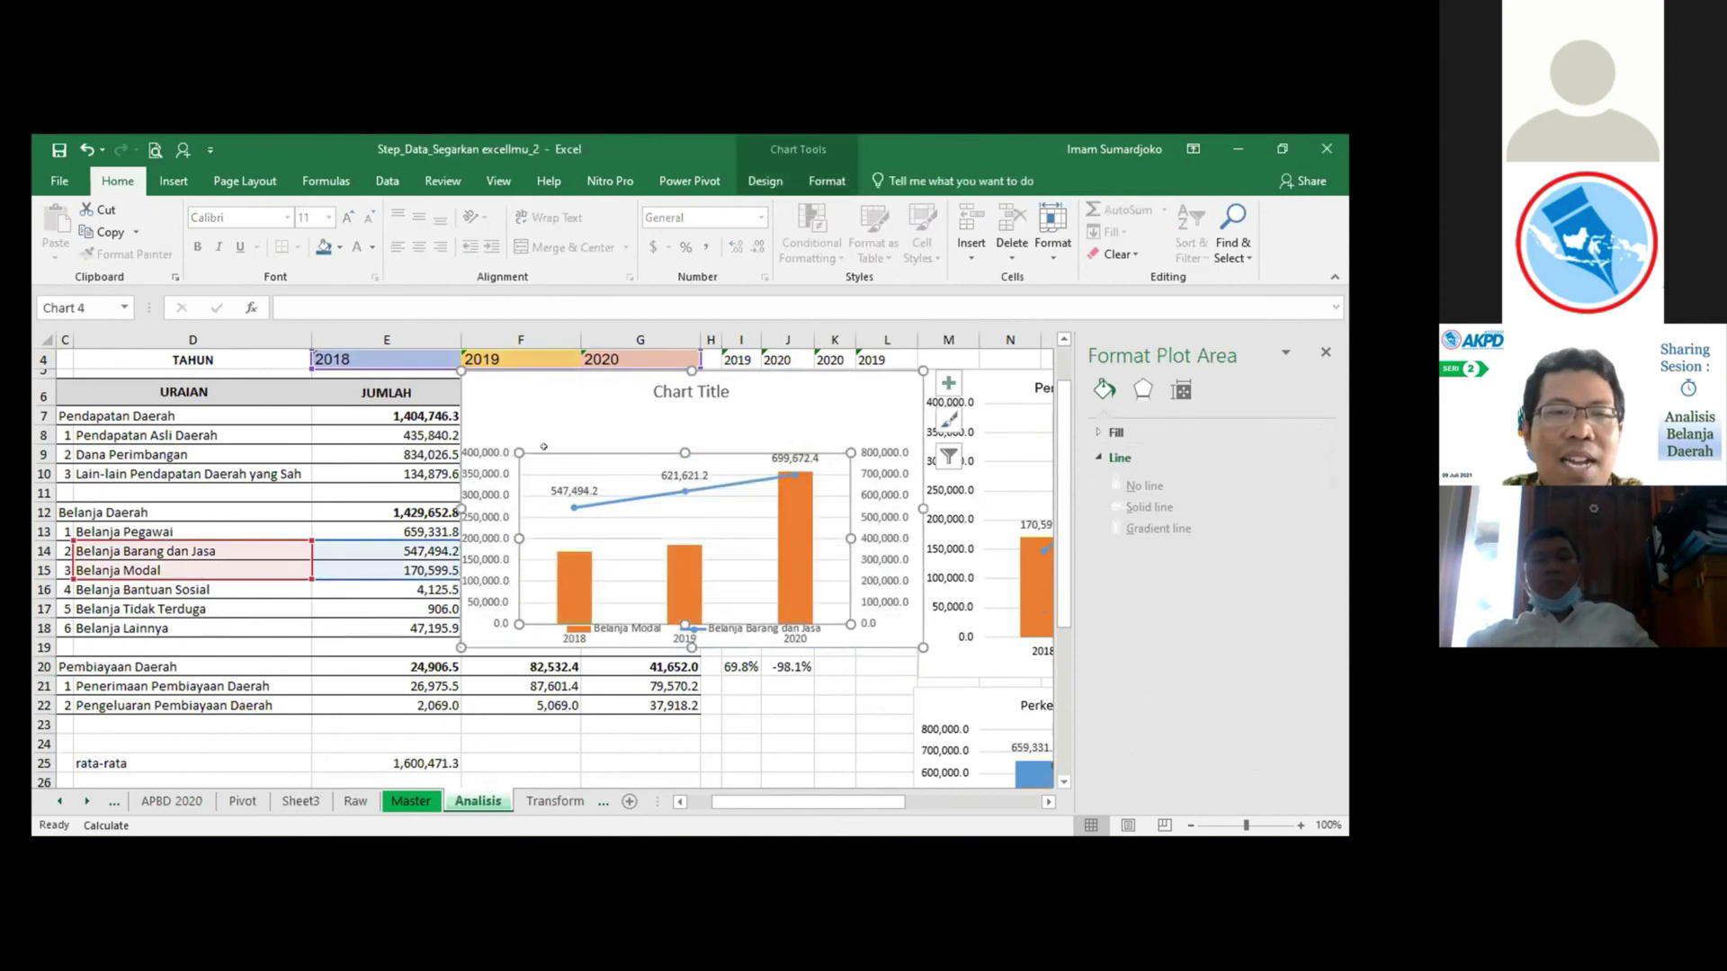
key(ctrl+z)
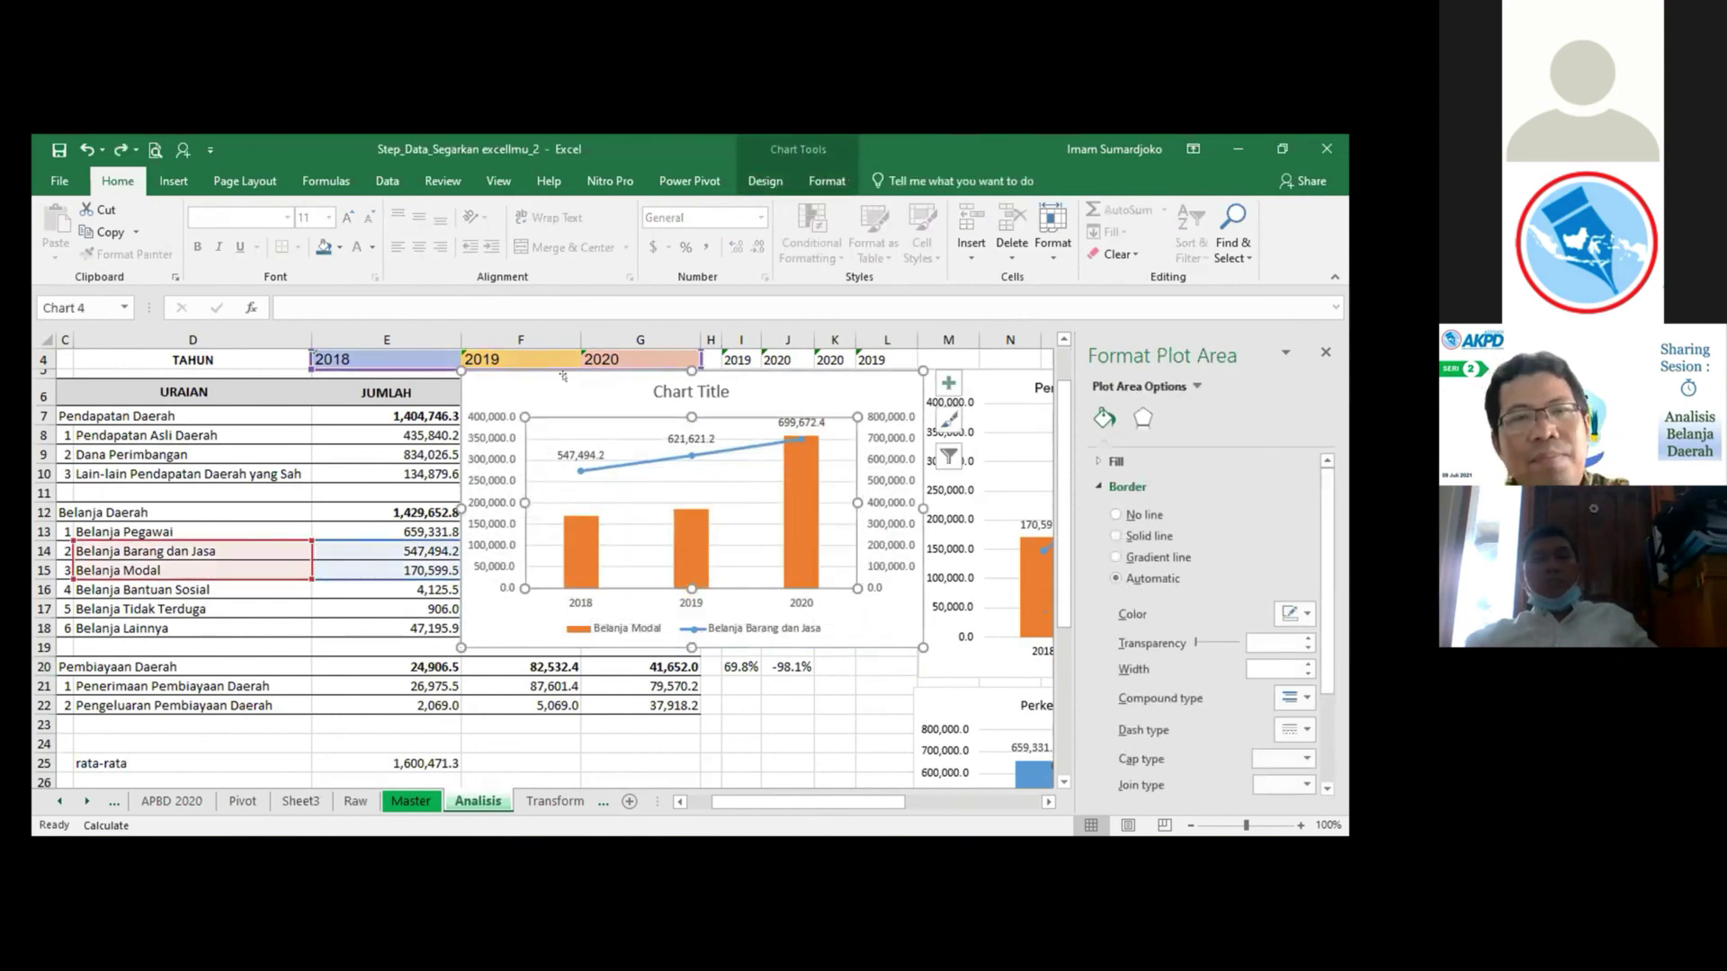
Move the combo chart below the budget table and enlarge it to cover about columns D to J, rows 26 to 46.
drag(486, 557, 299, 777)
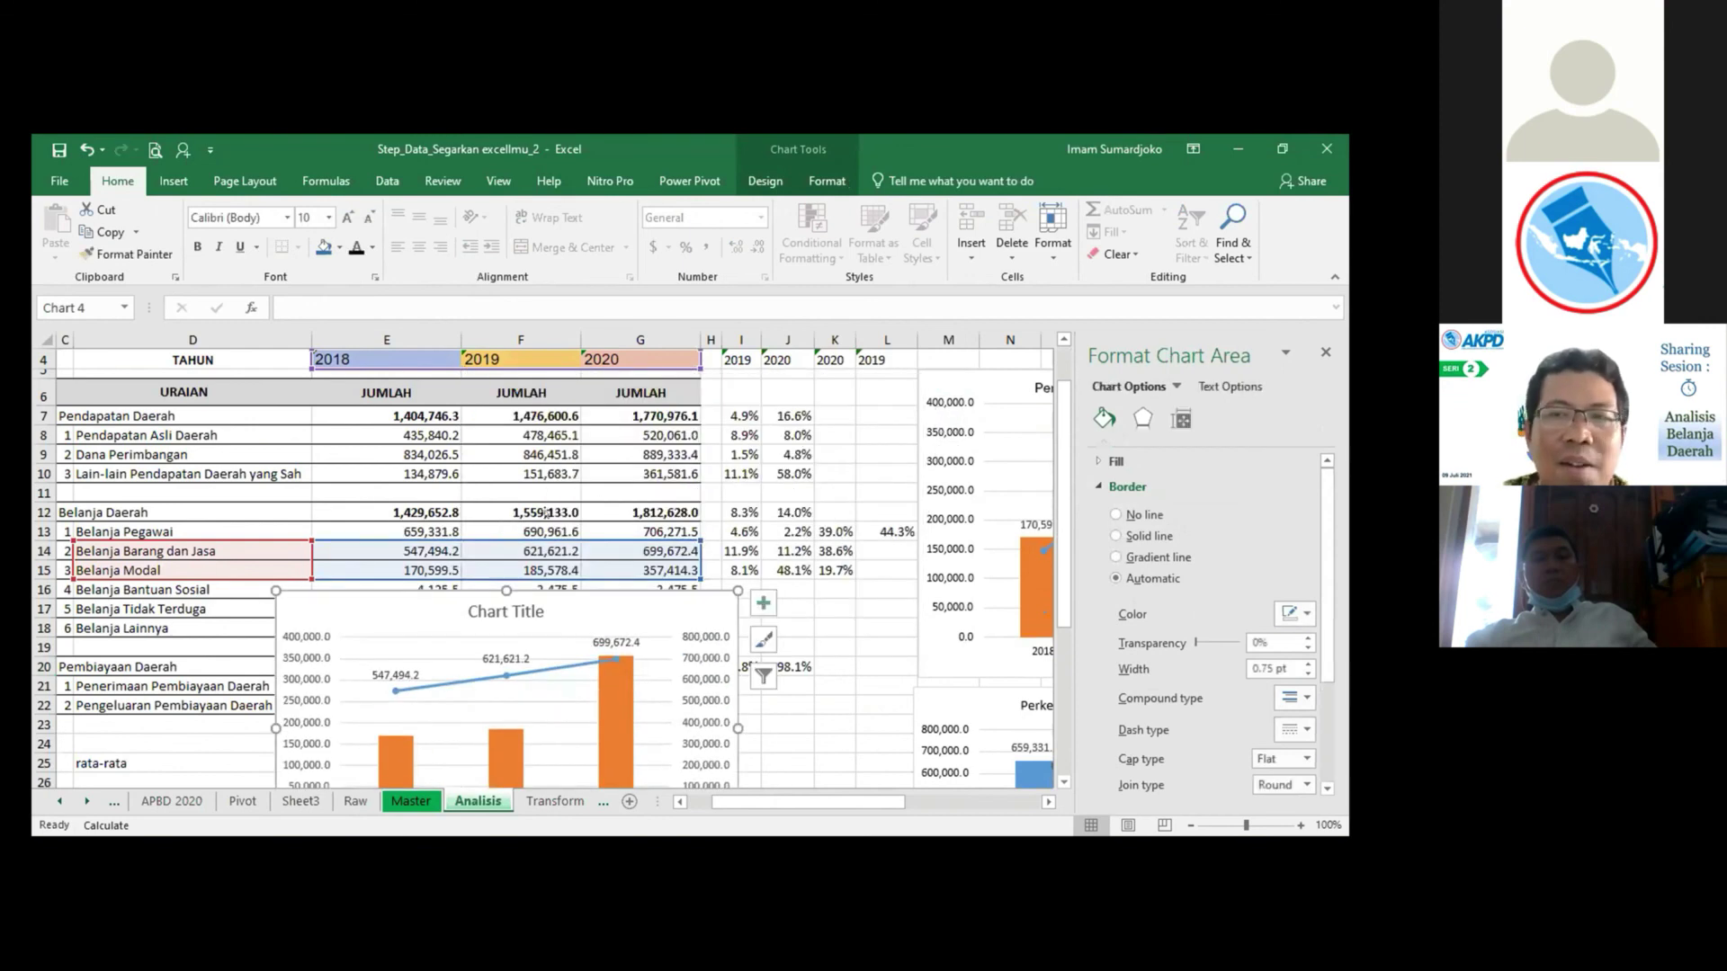
scroll(286, 530, down, 4)
scroll(287, 533, down, 1)
drag(287, 539, 238, 699)
scroll(733, 629, down, 2)
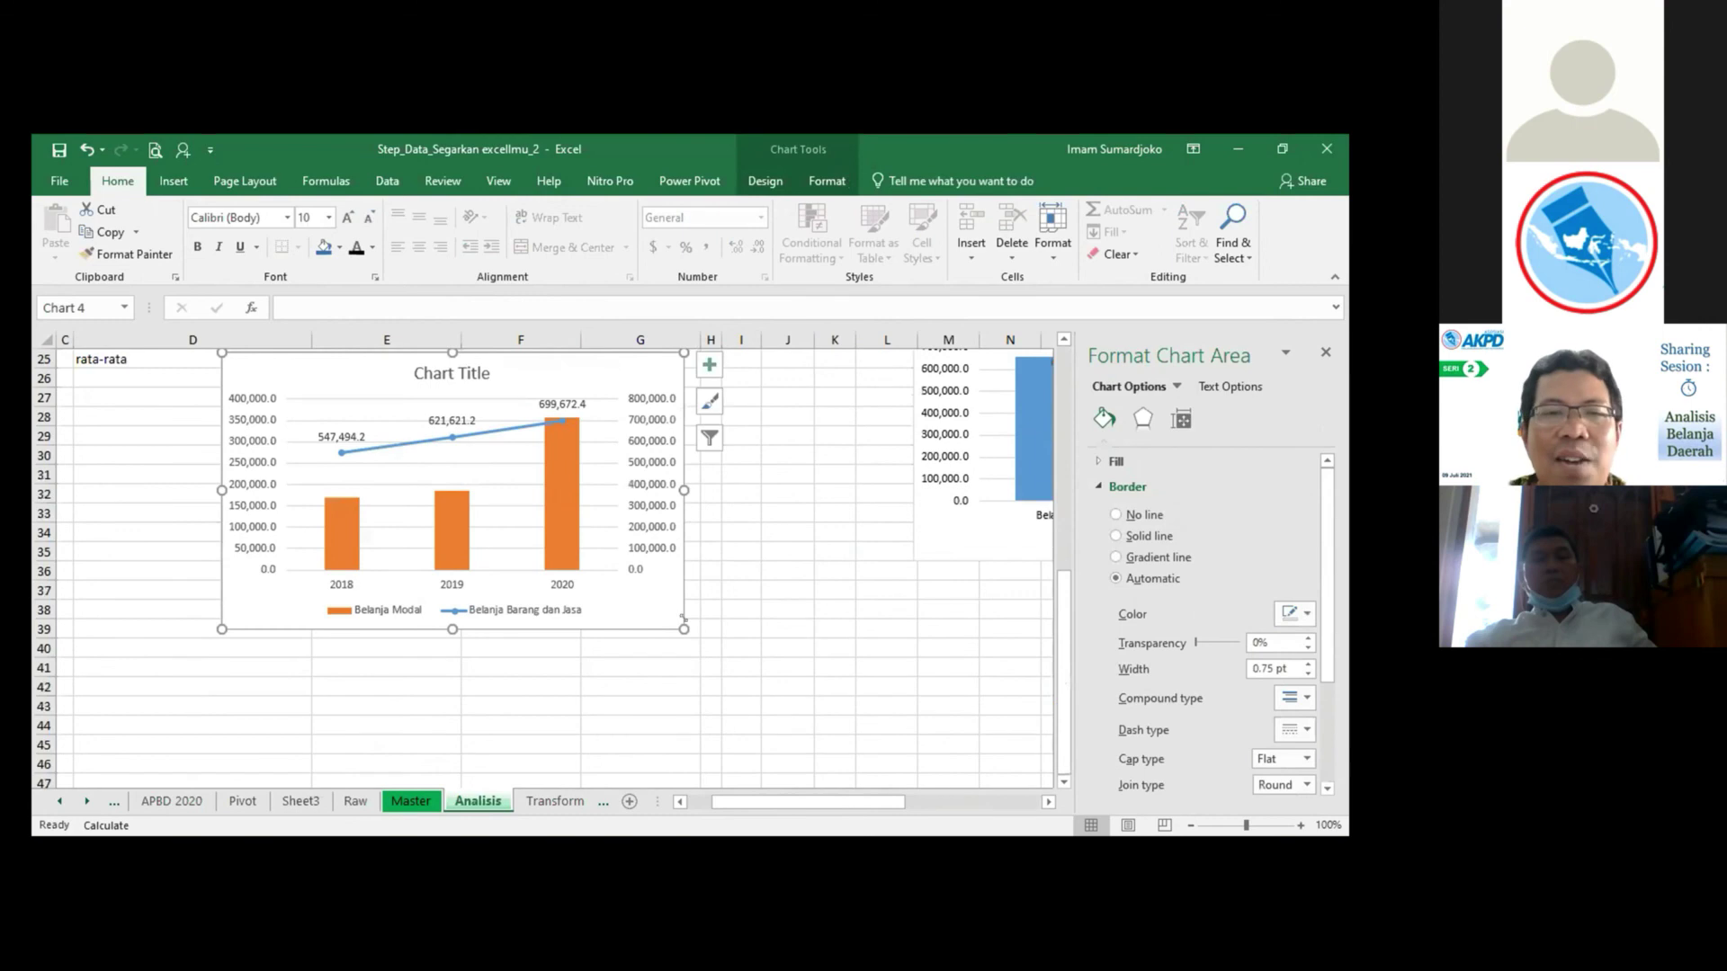
drag(683, 630, 901, 736)
drag(721, 374, 628, 396)
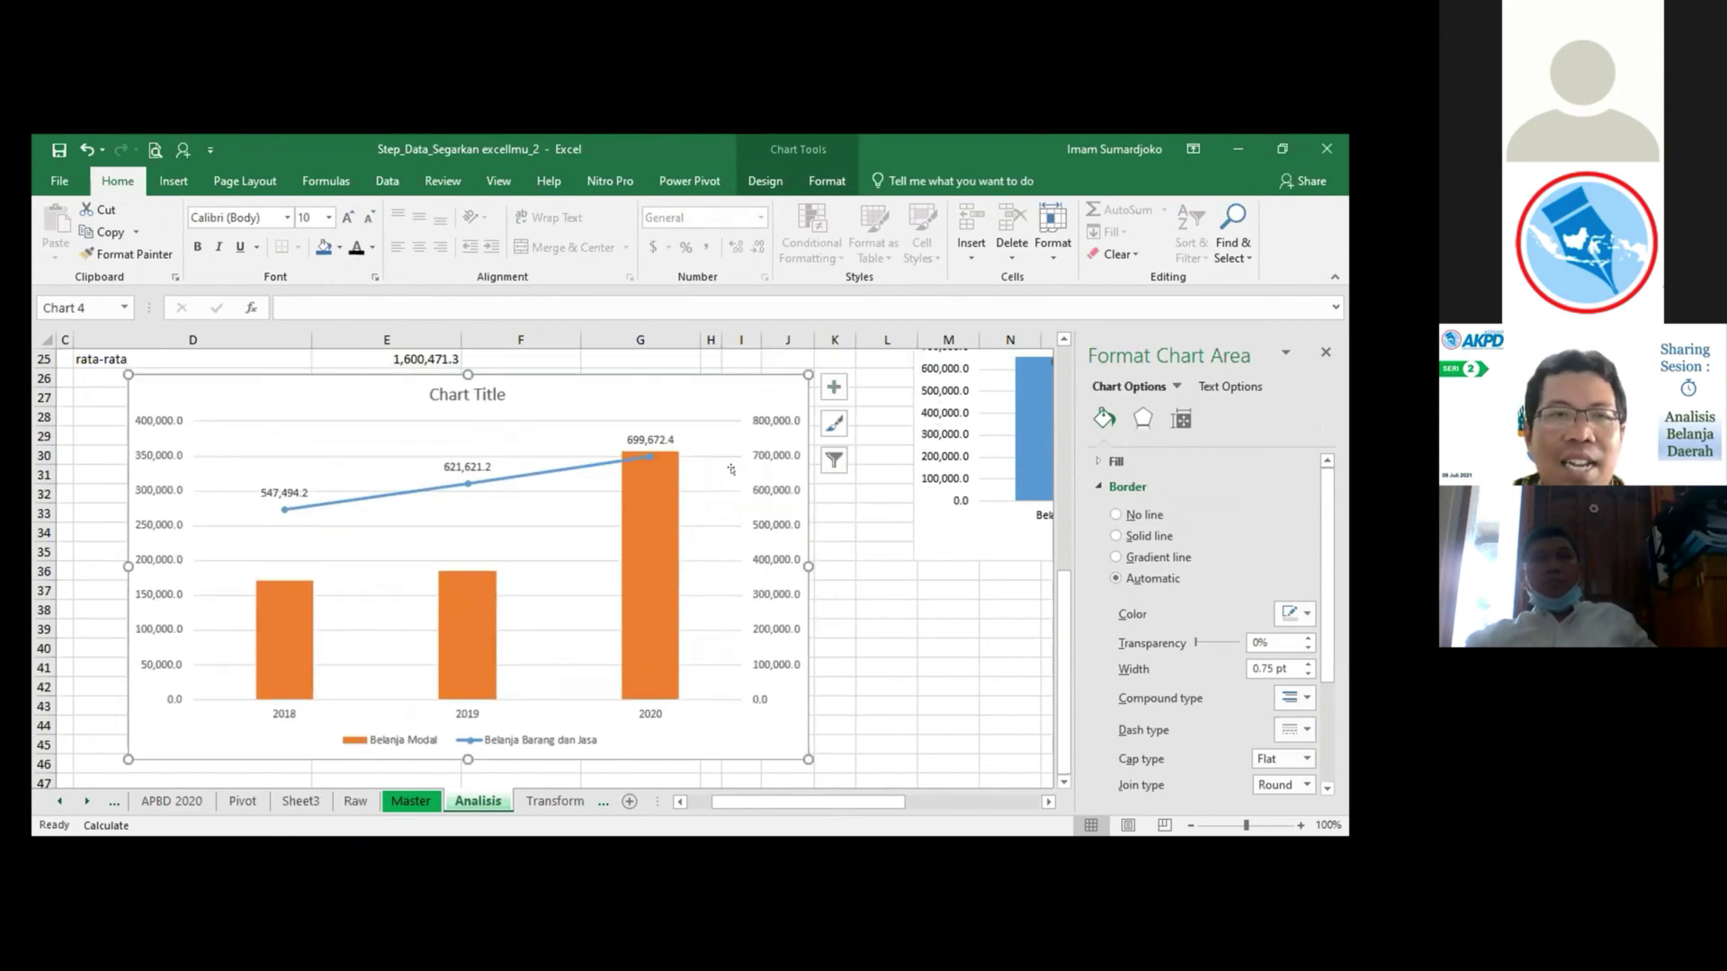
Add data labels at the inside base of the Belanja Modal columns.
click(653, 569)
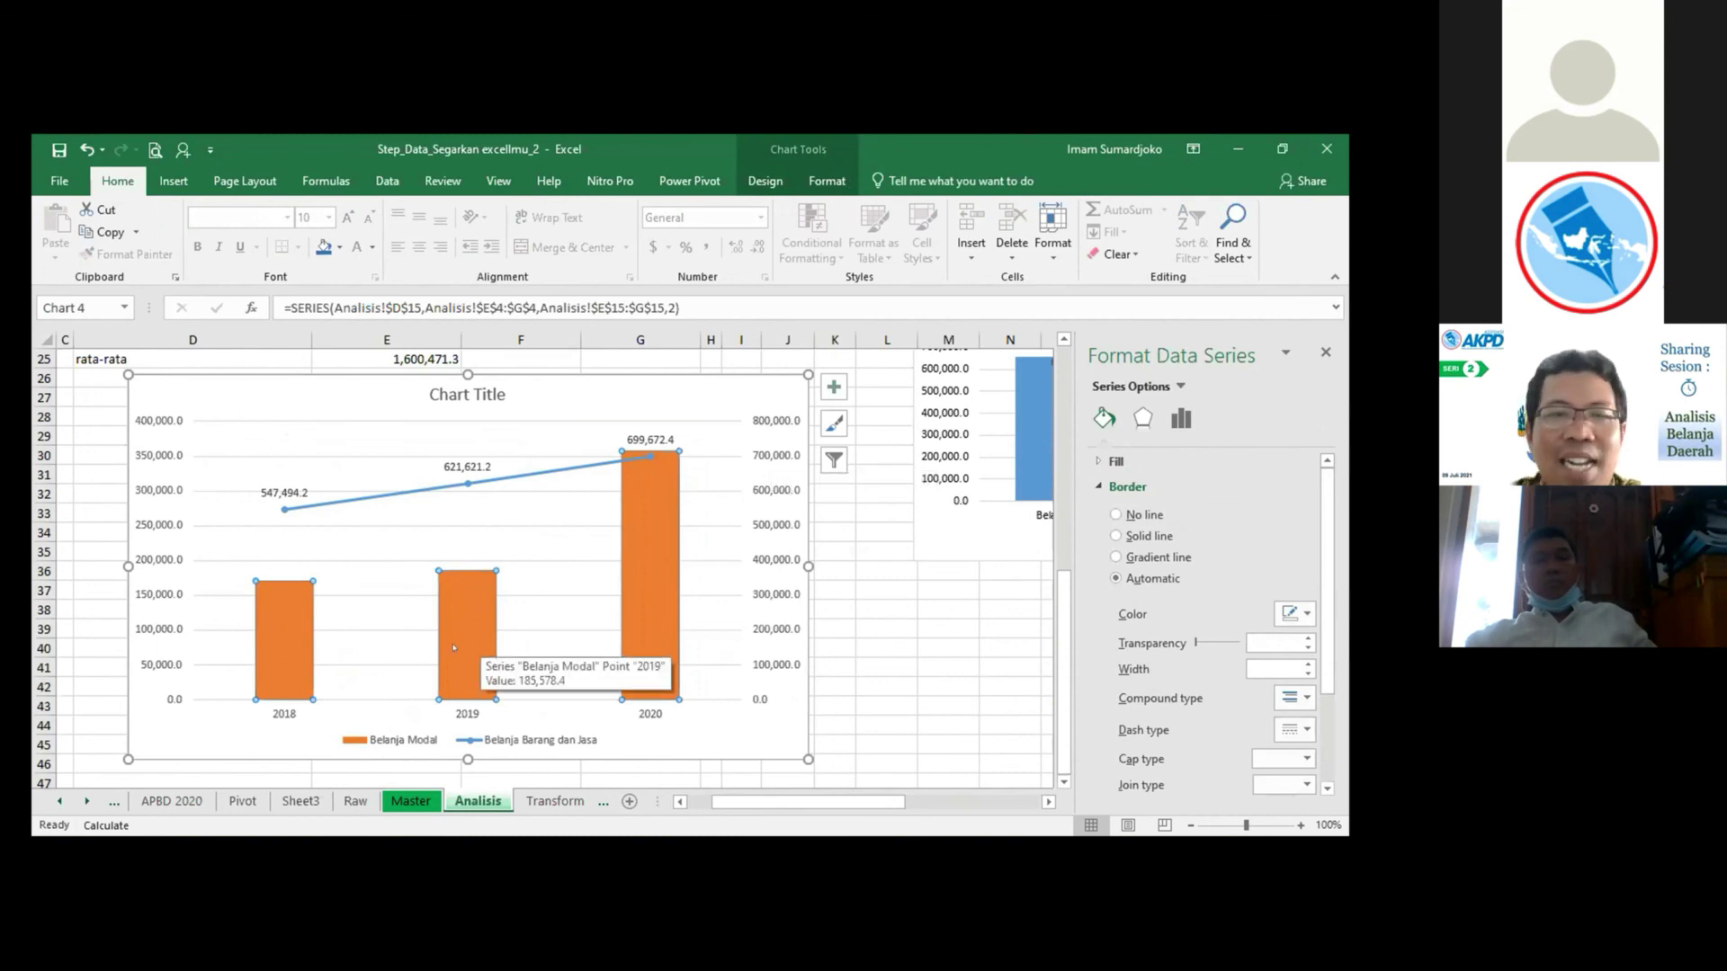
click(639, 570)
click(477, 596)
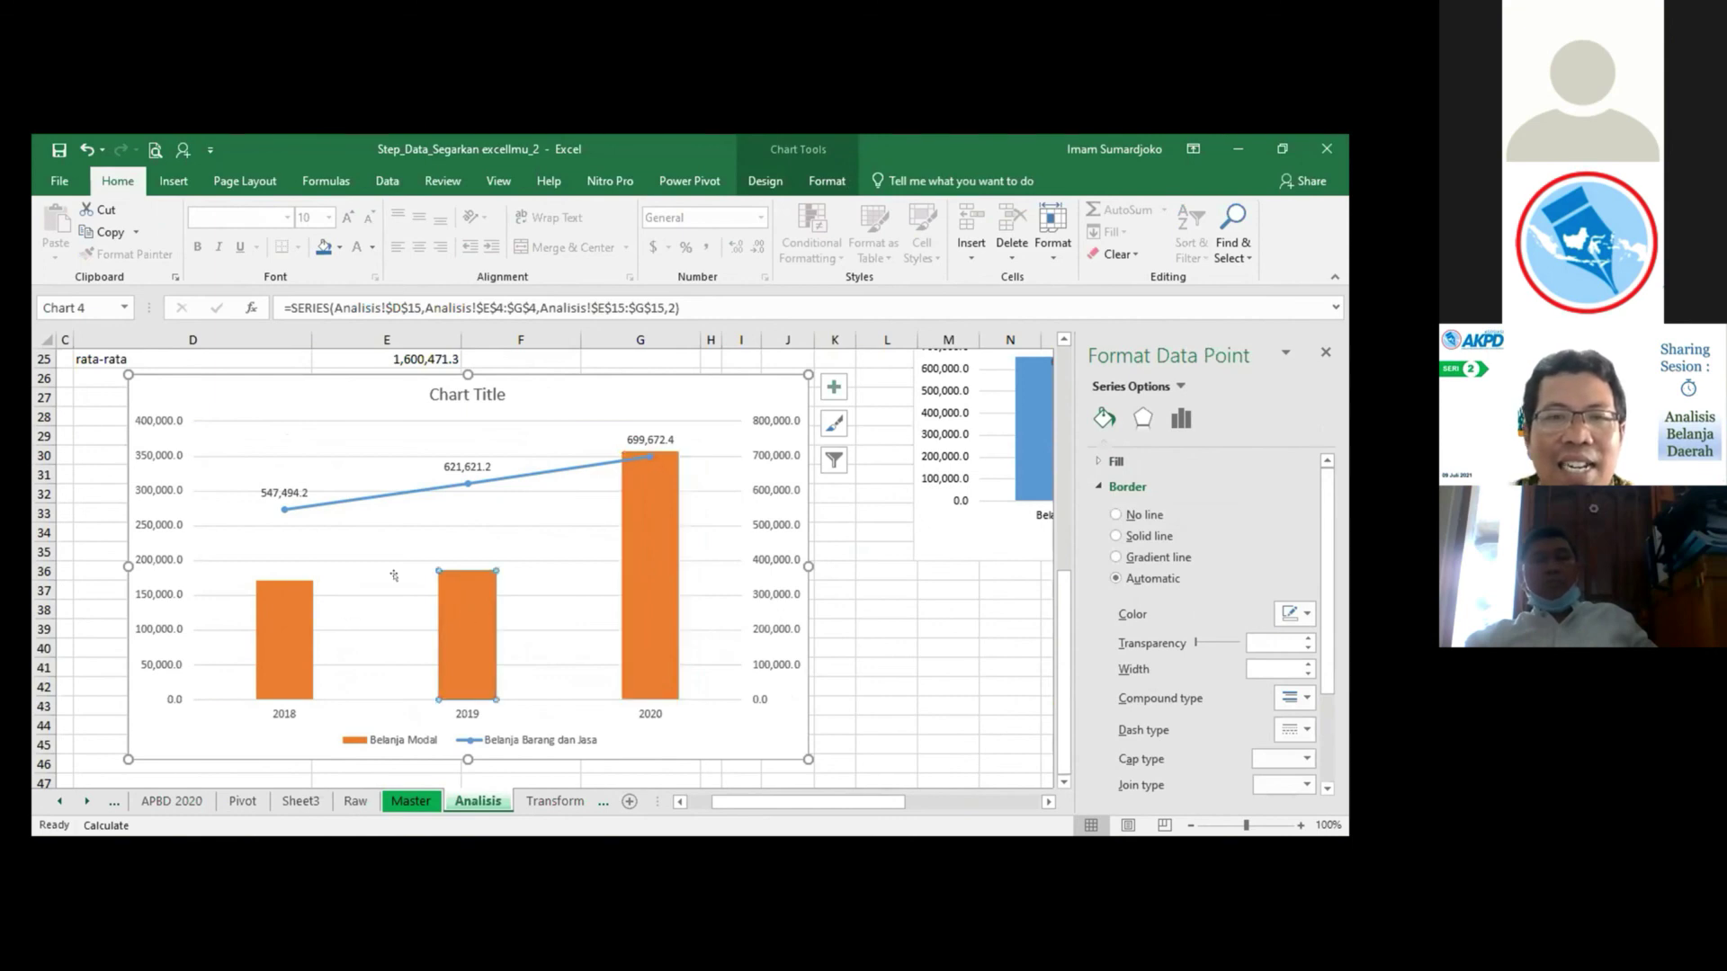
click(657, 603)
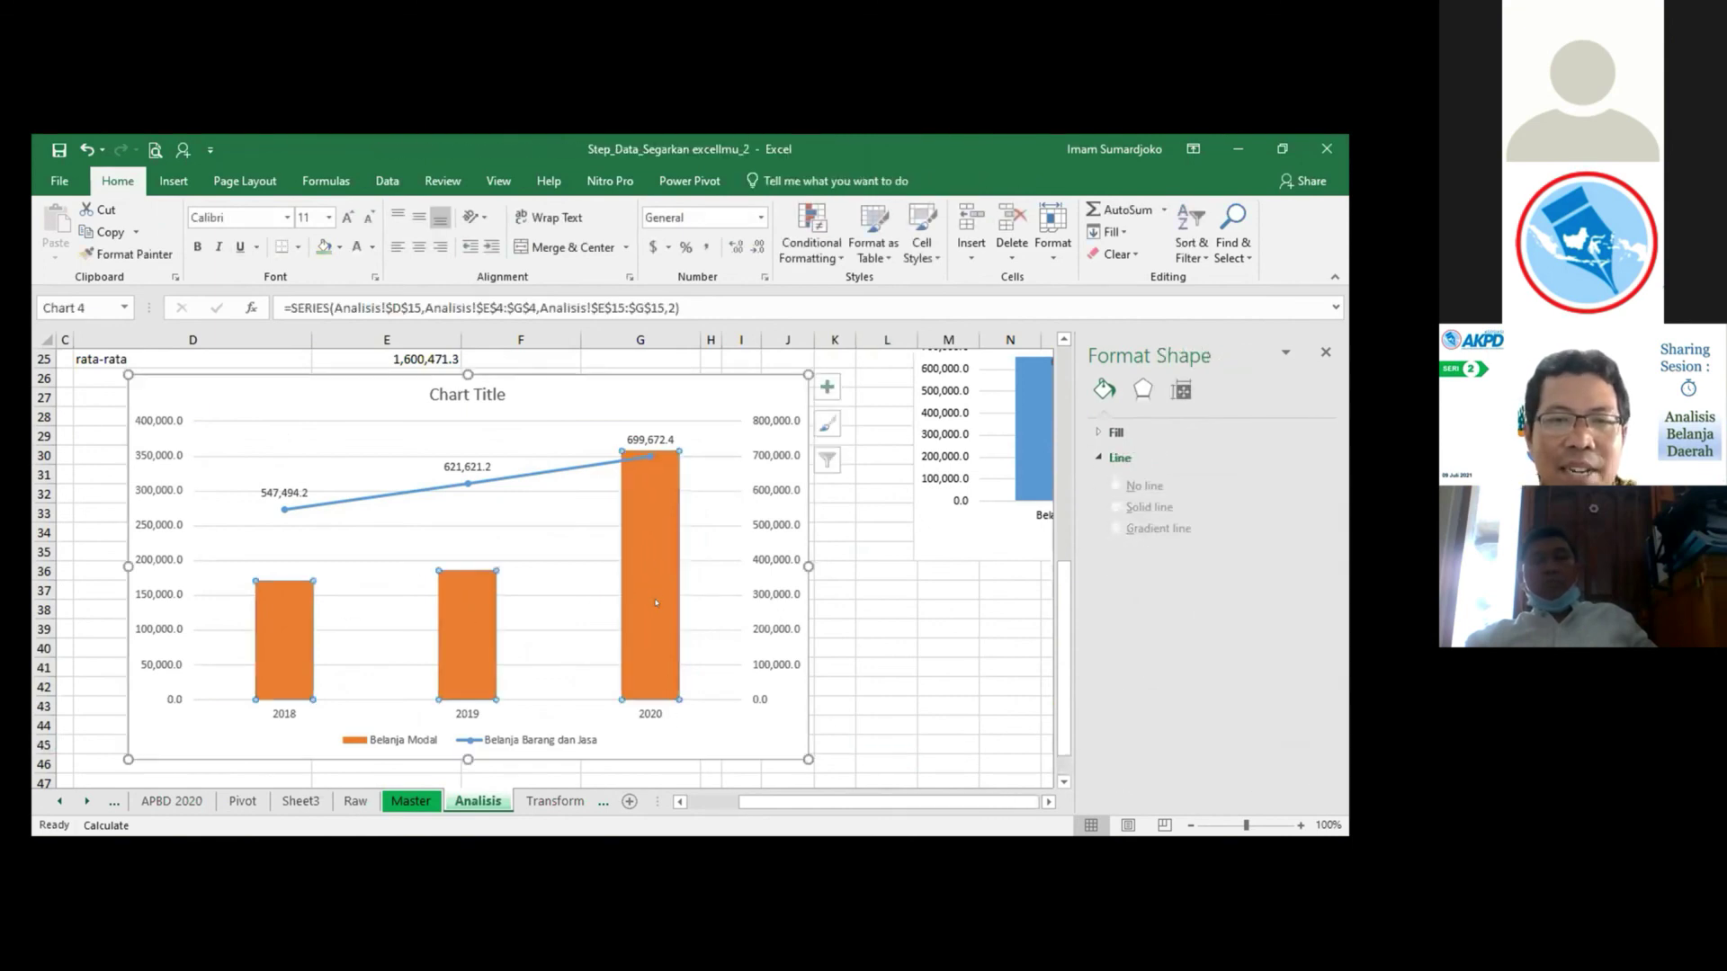
click(826, 386)
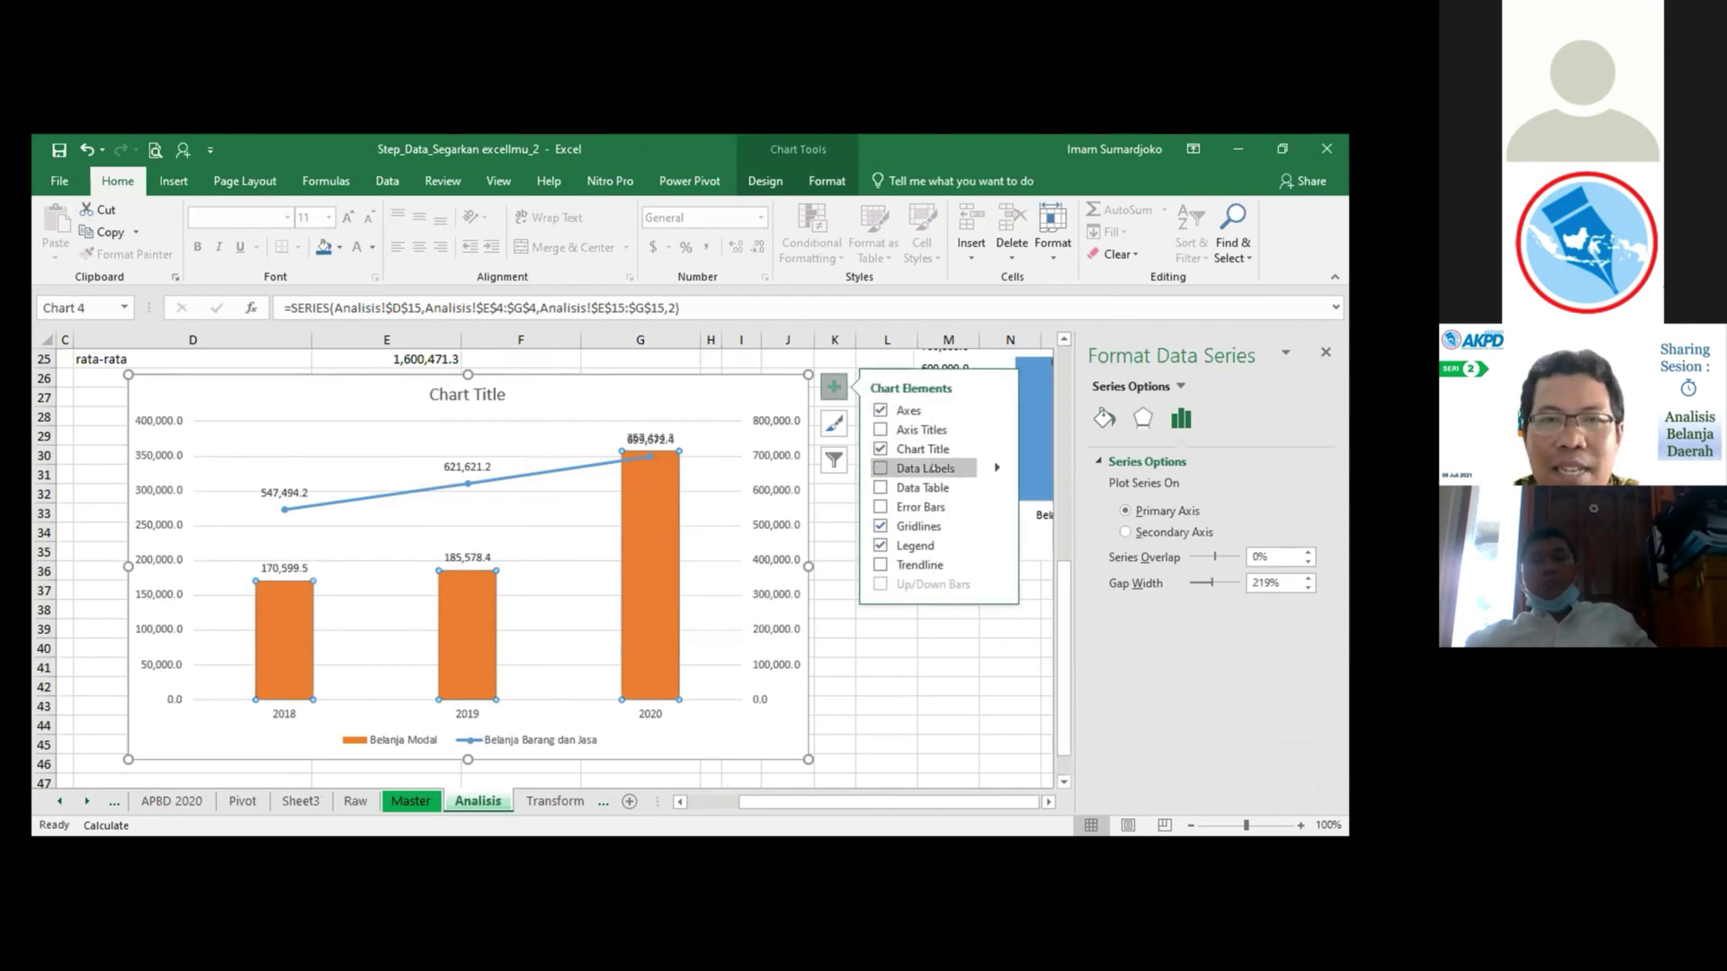
mouse_move(994, 466)
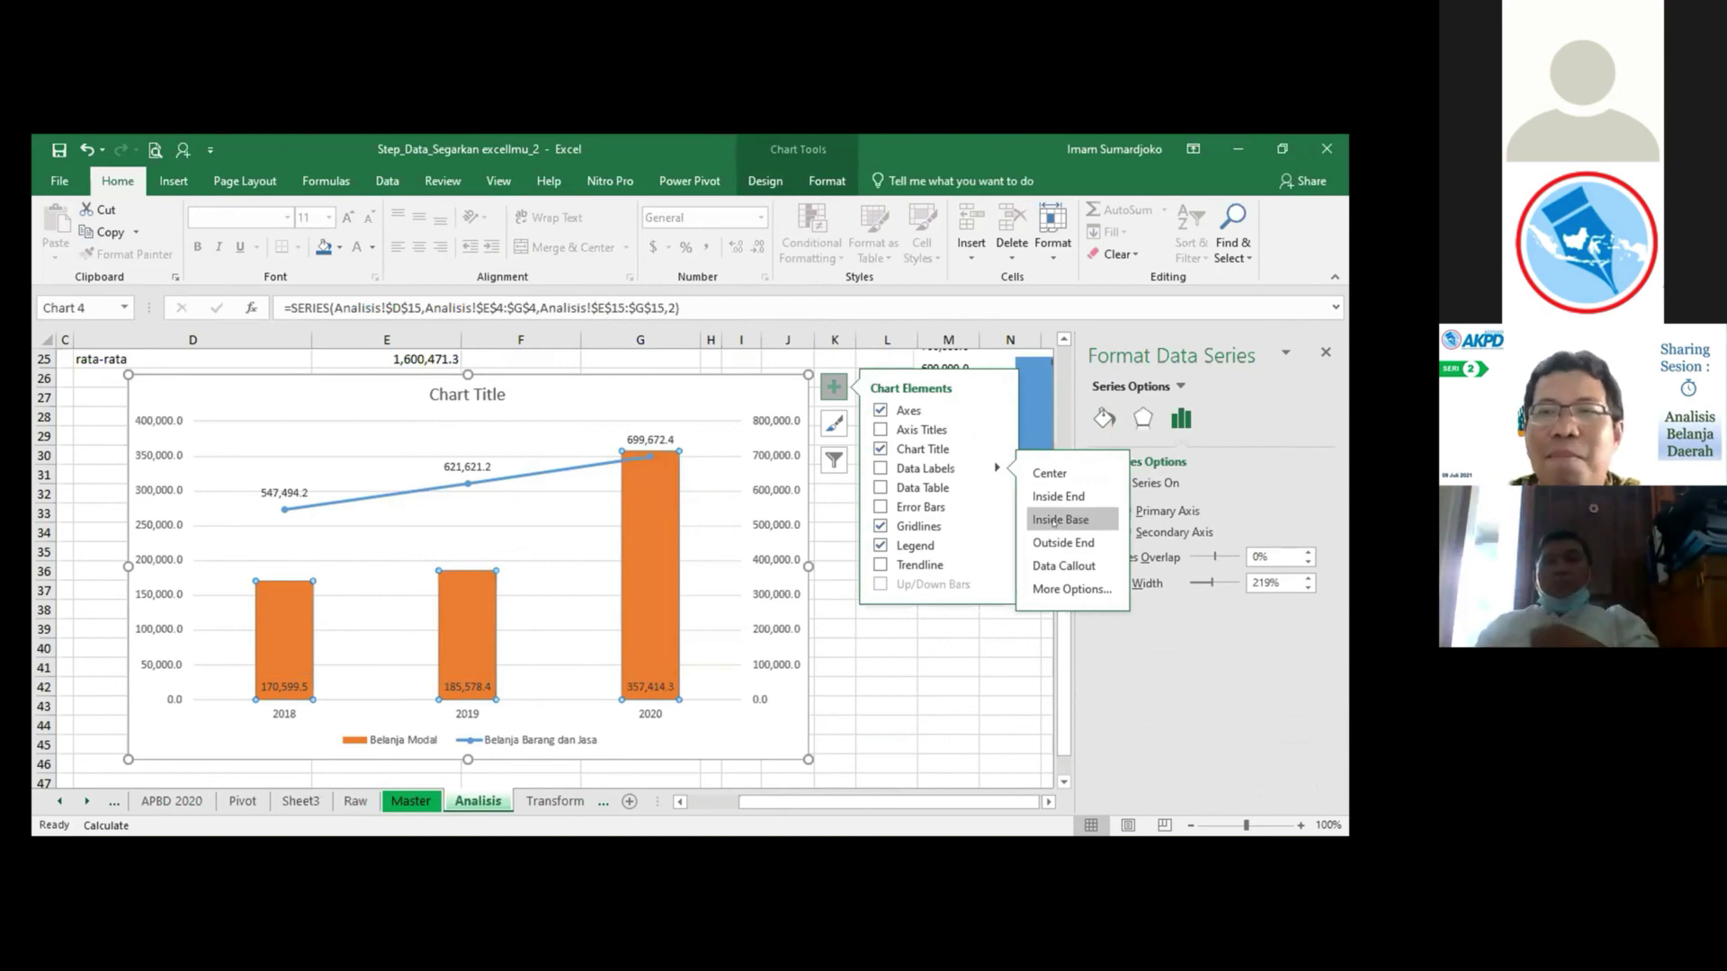
click(1054, 522)
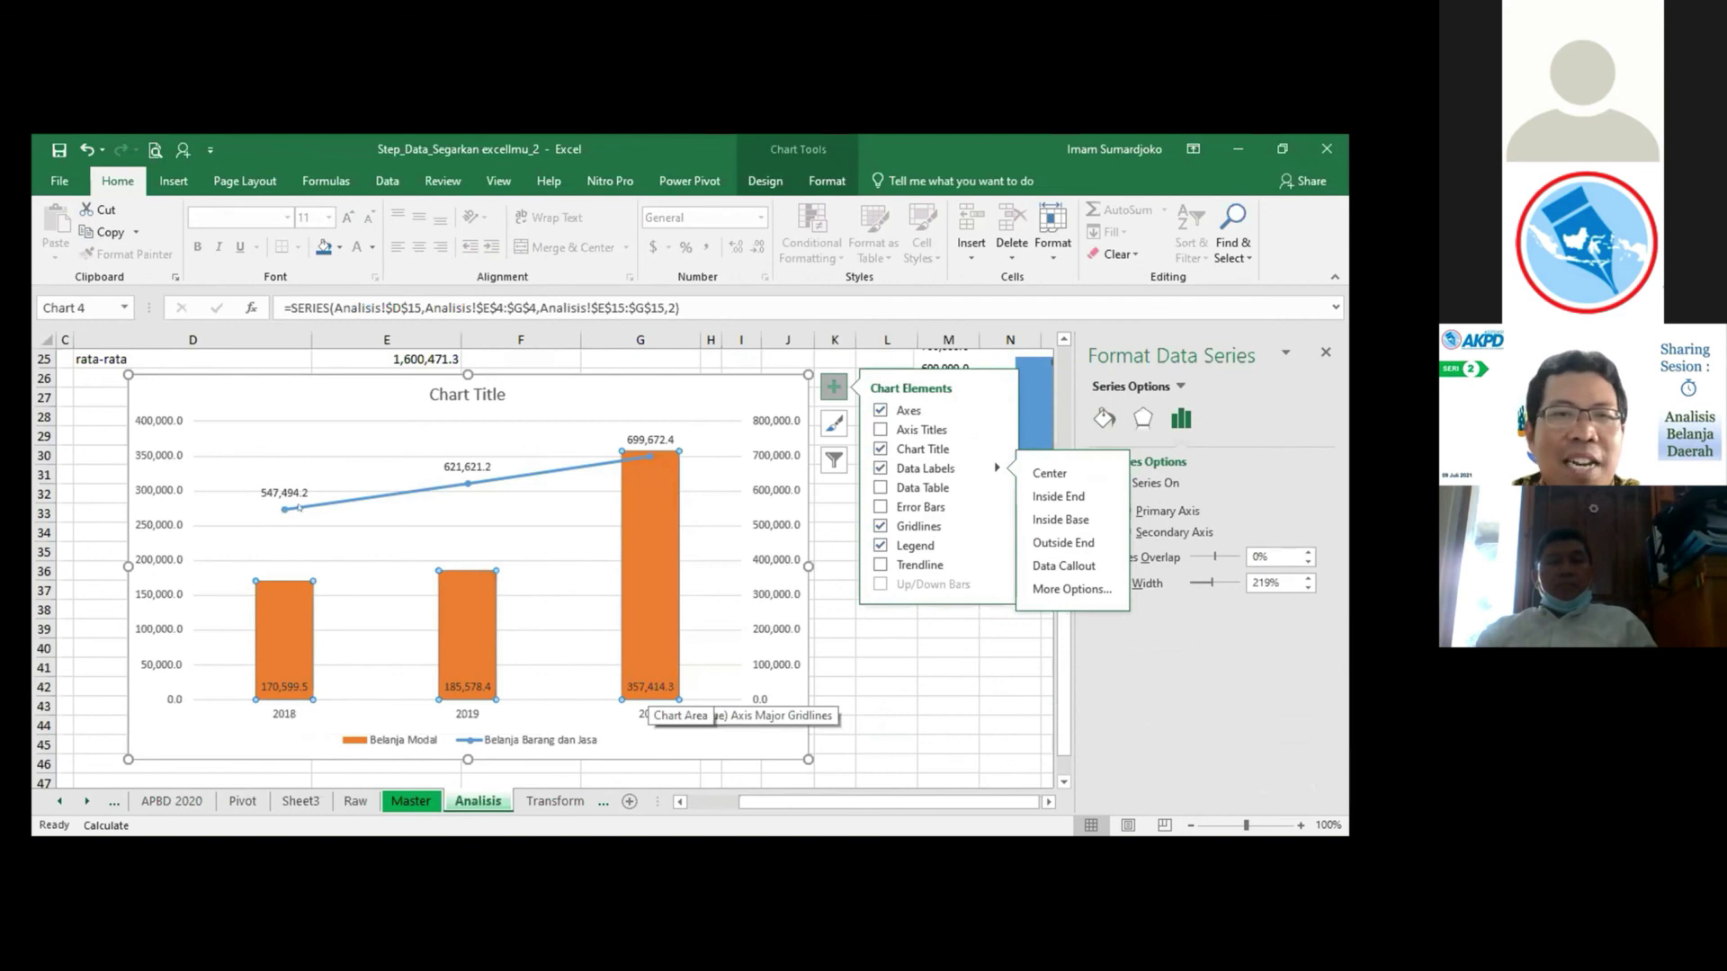
Try an orange outline around all data labels of the Belanja Barang dan Jasa line, and undo it.
mouse_move(285, 510)
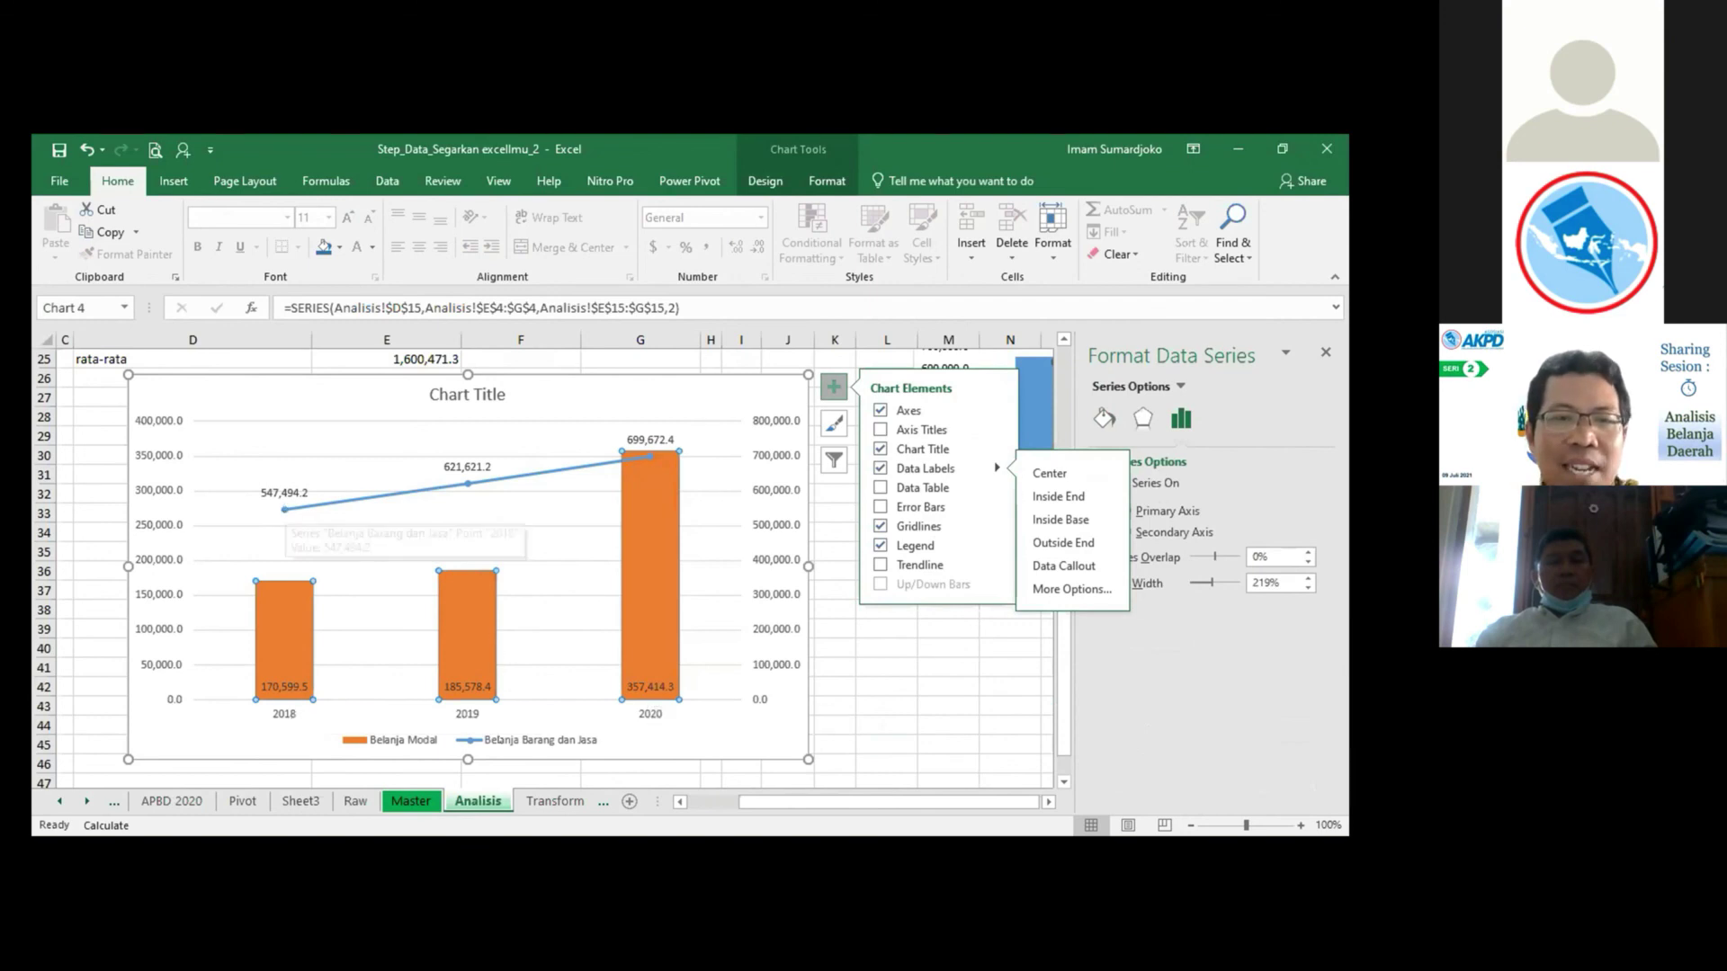
click(467, 741)
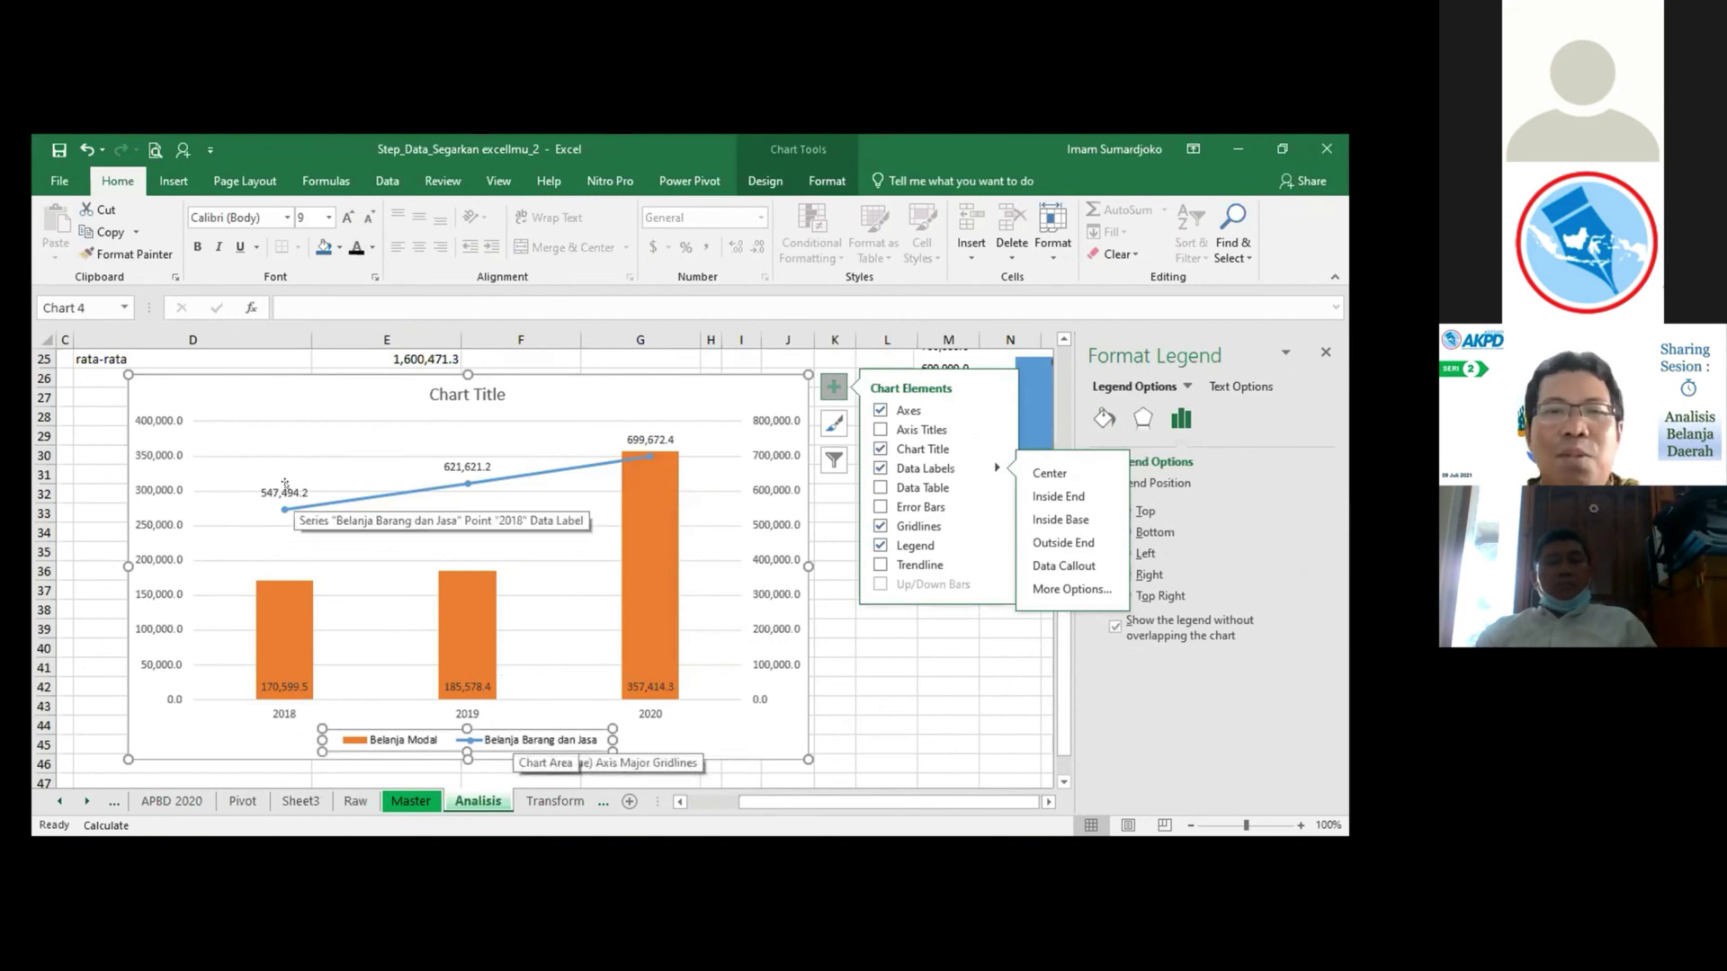
click(638, 437)
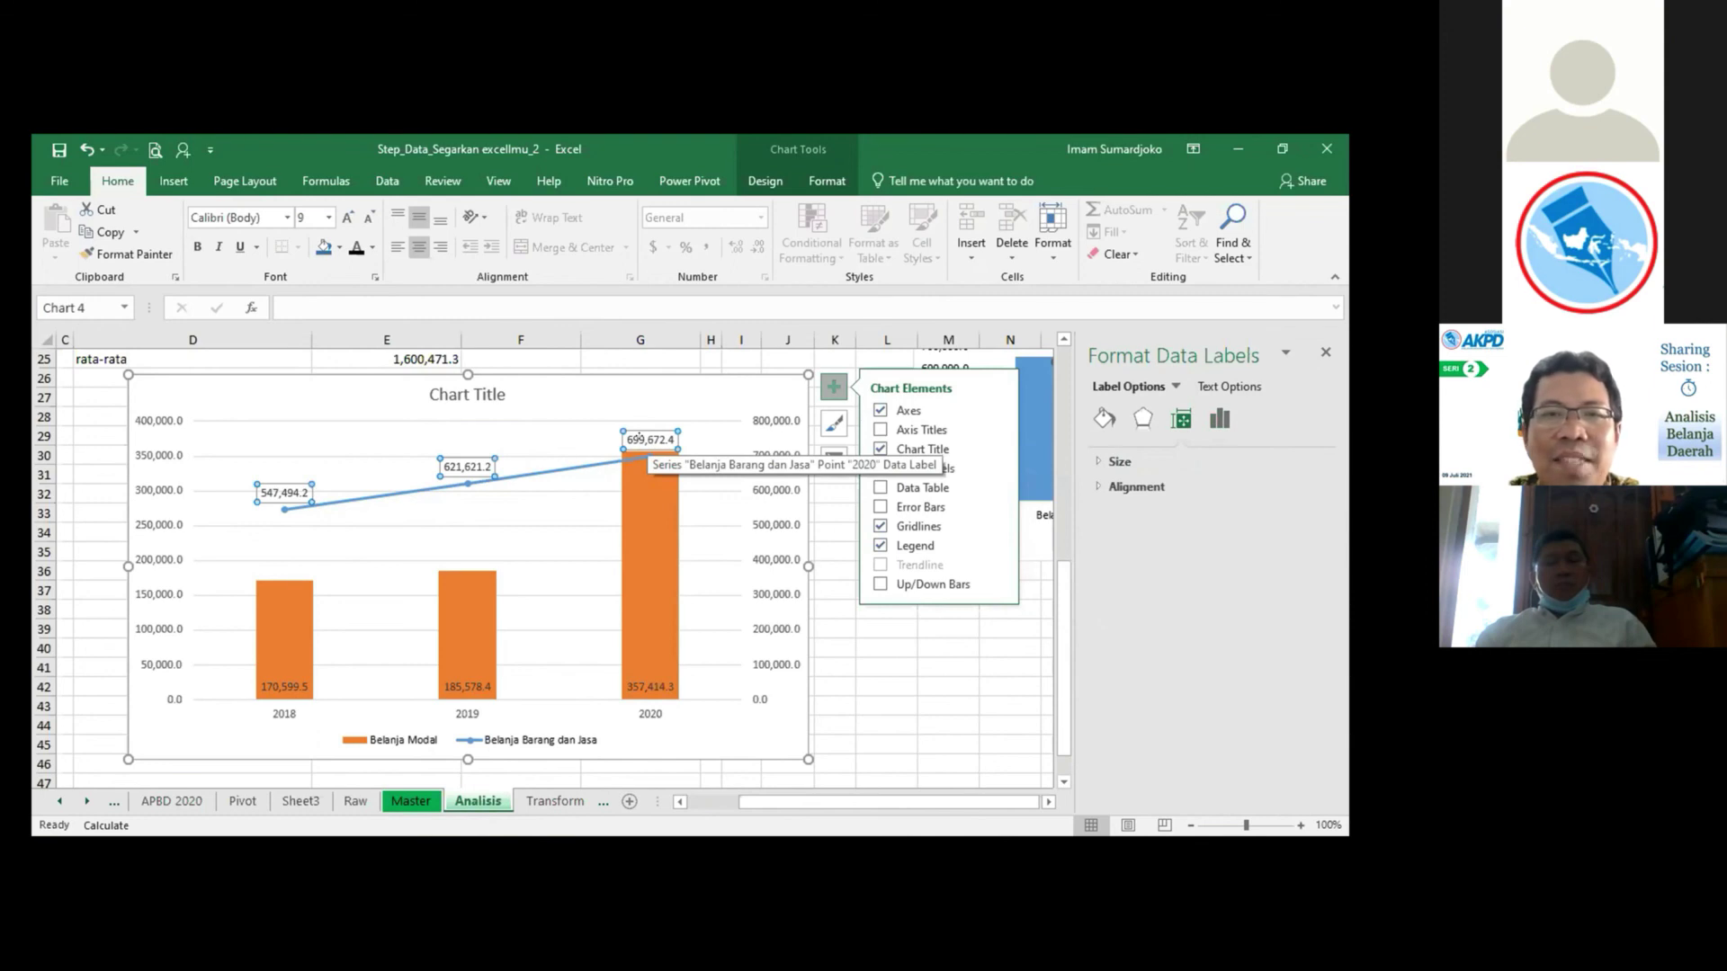
click(562, 436)
click(633, 438)
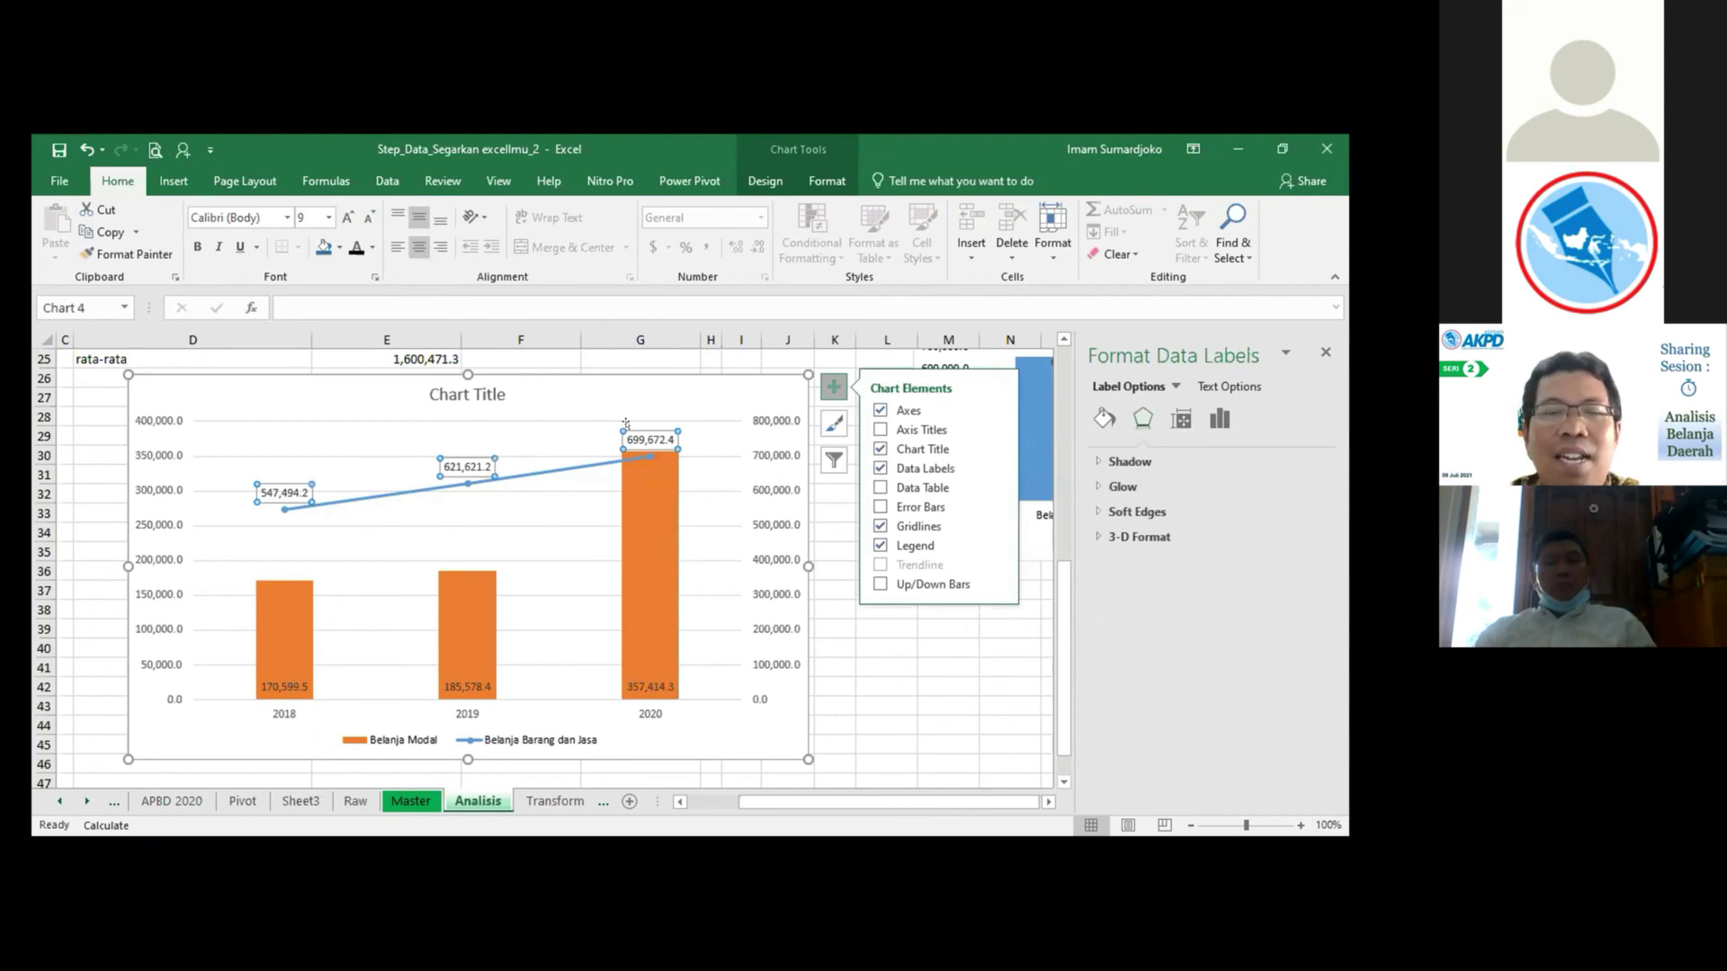
right_click(635, 434)
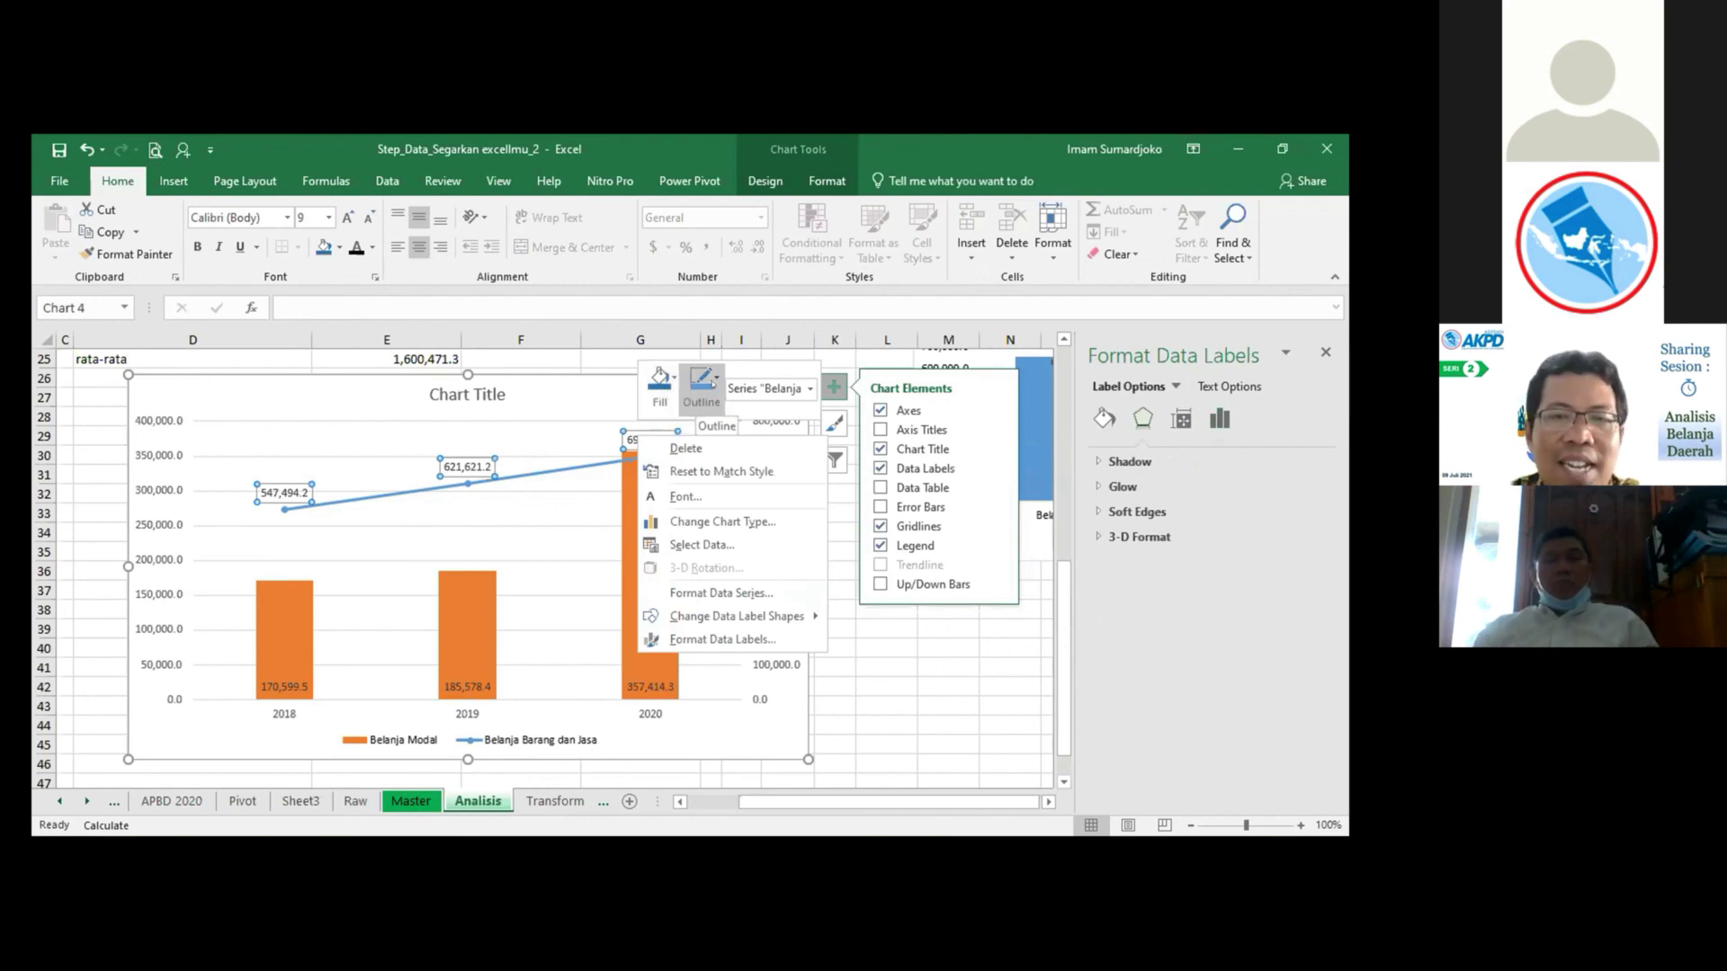
click(702, 385)
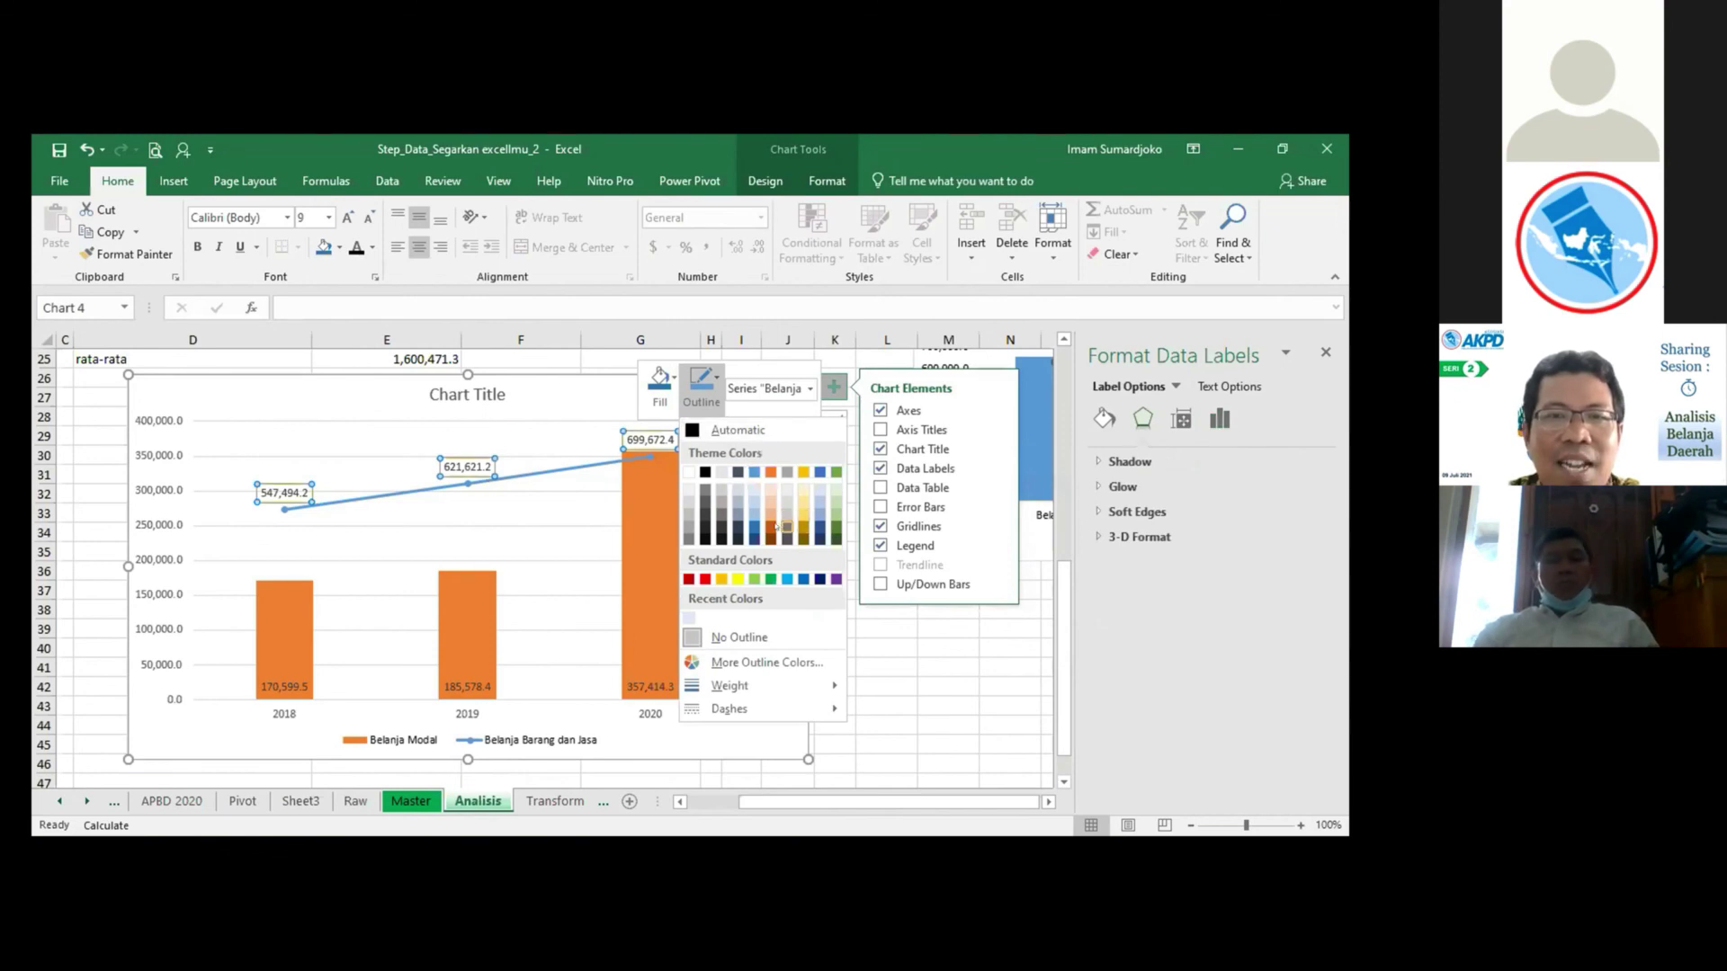
click(771, 527)
click(404, 525)
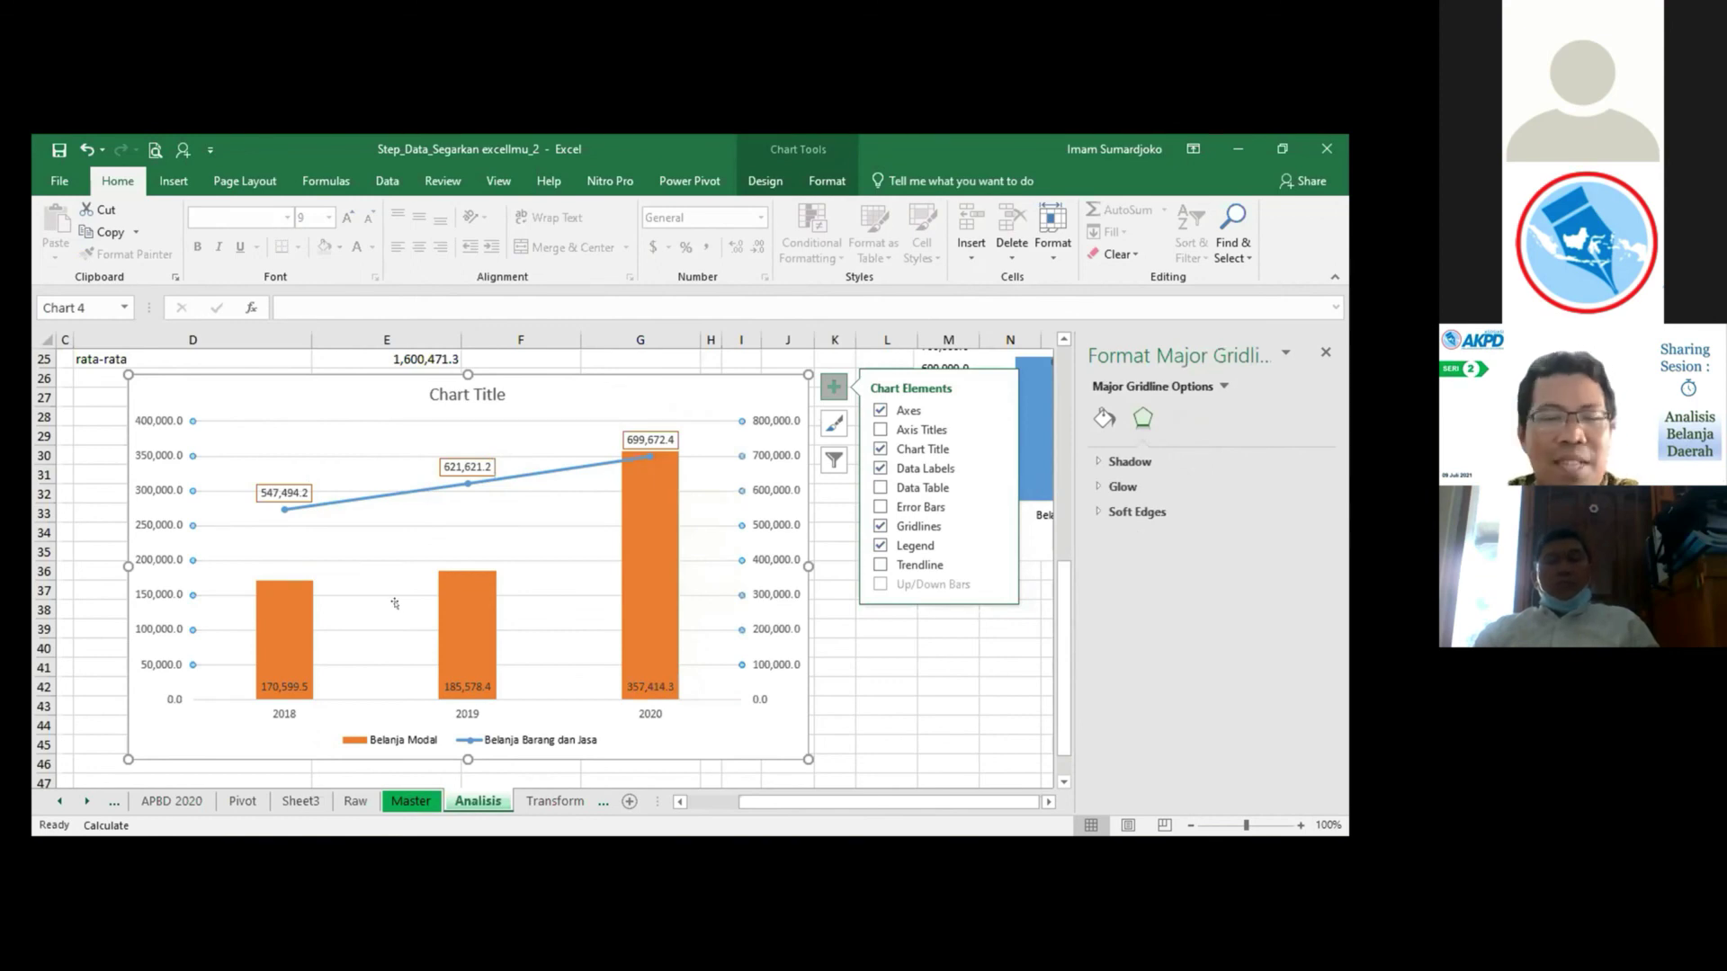
key(ctrl+z)
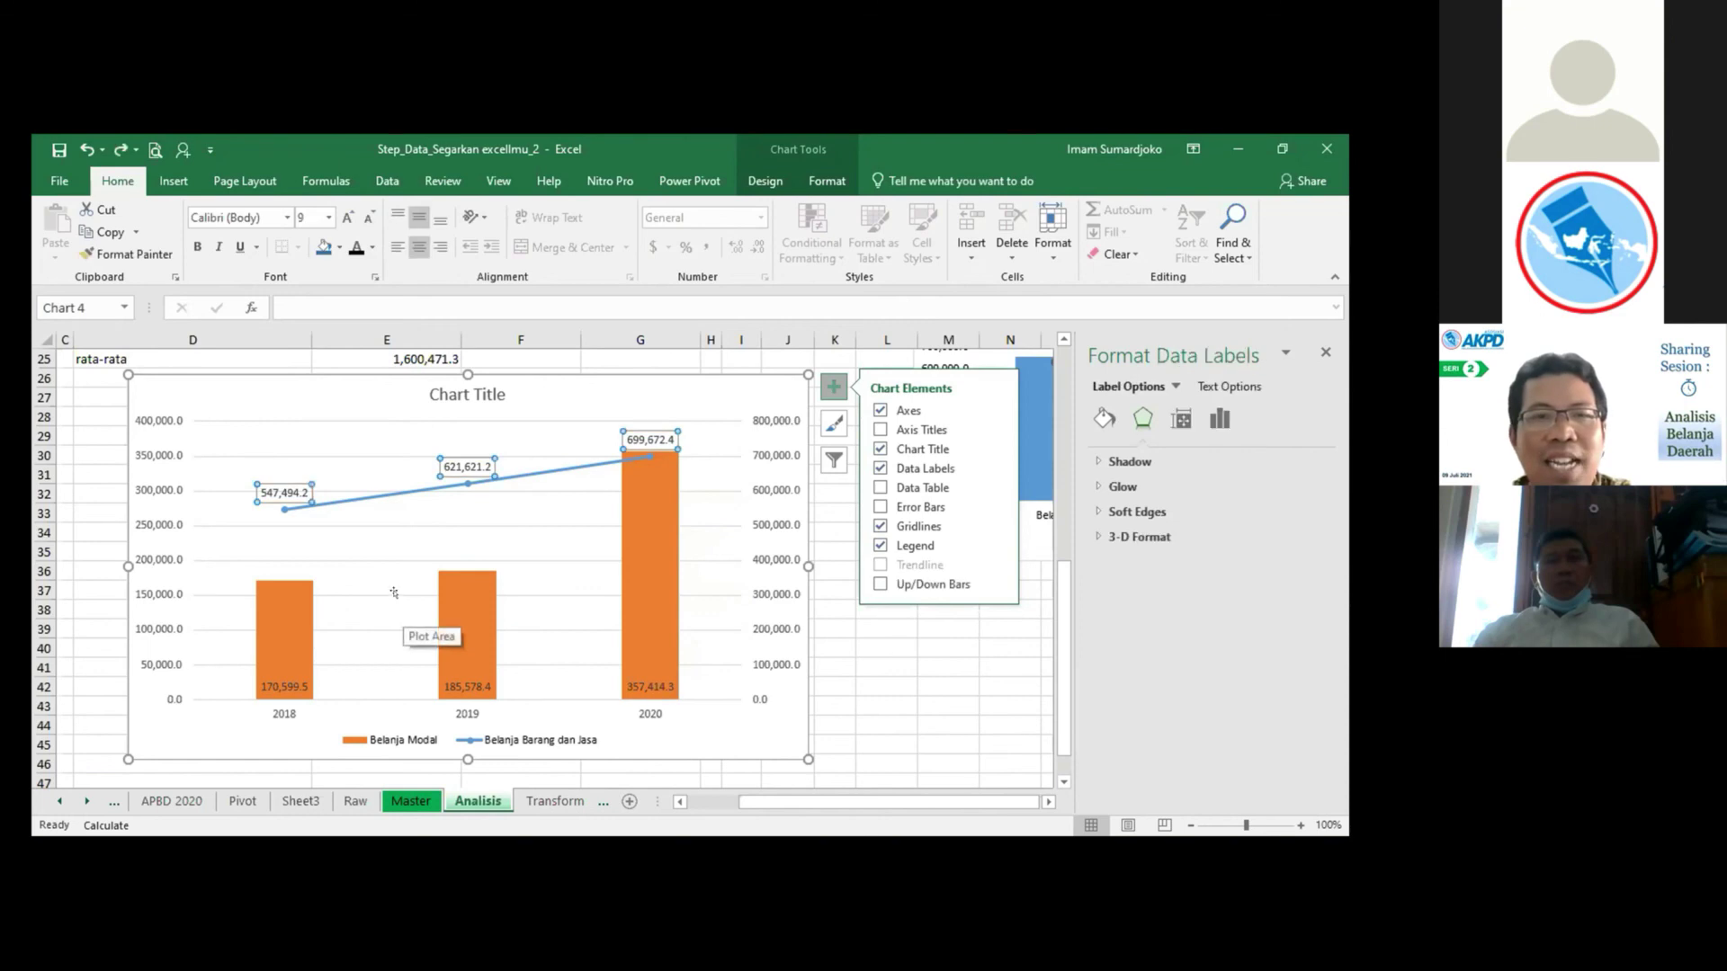
Give only the 2020 data label of the Belanja Barang dan Jasa line a dark red outline.
click(550, 532)
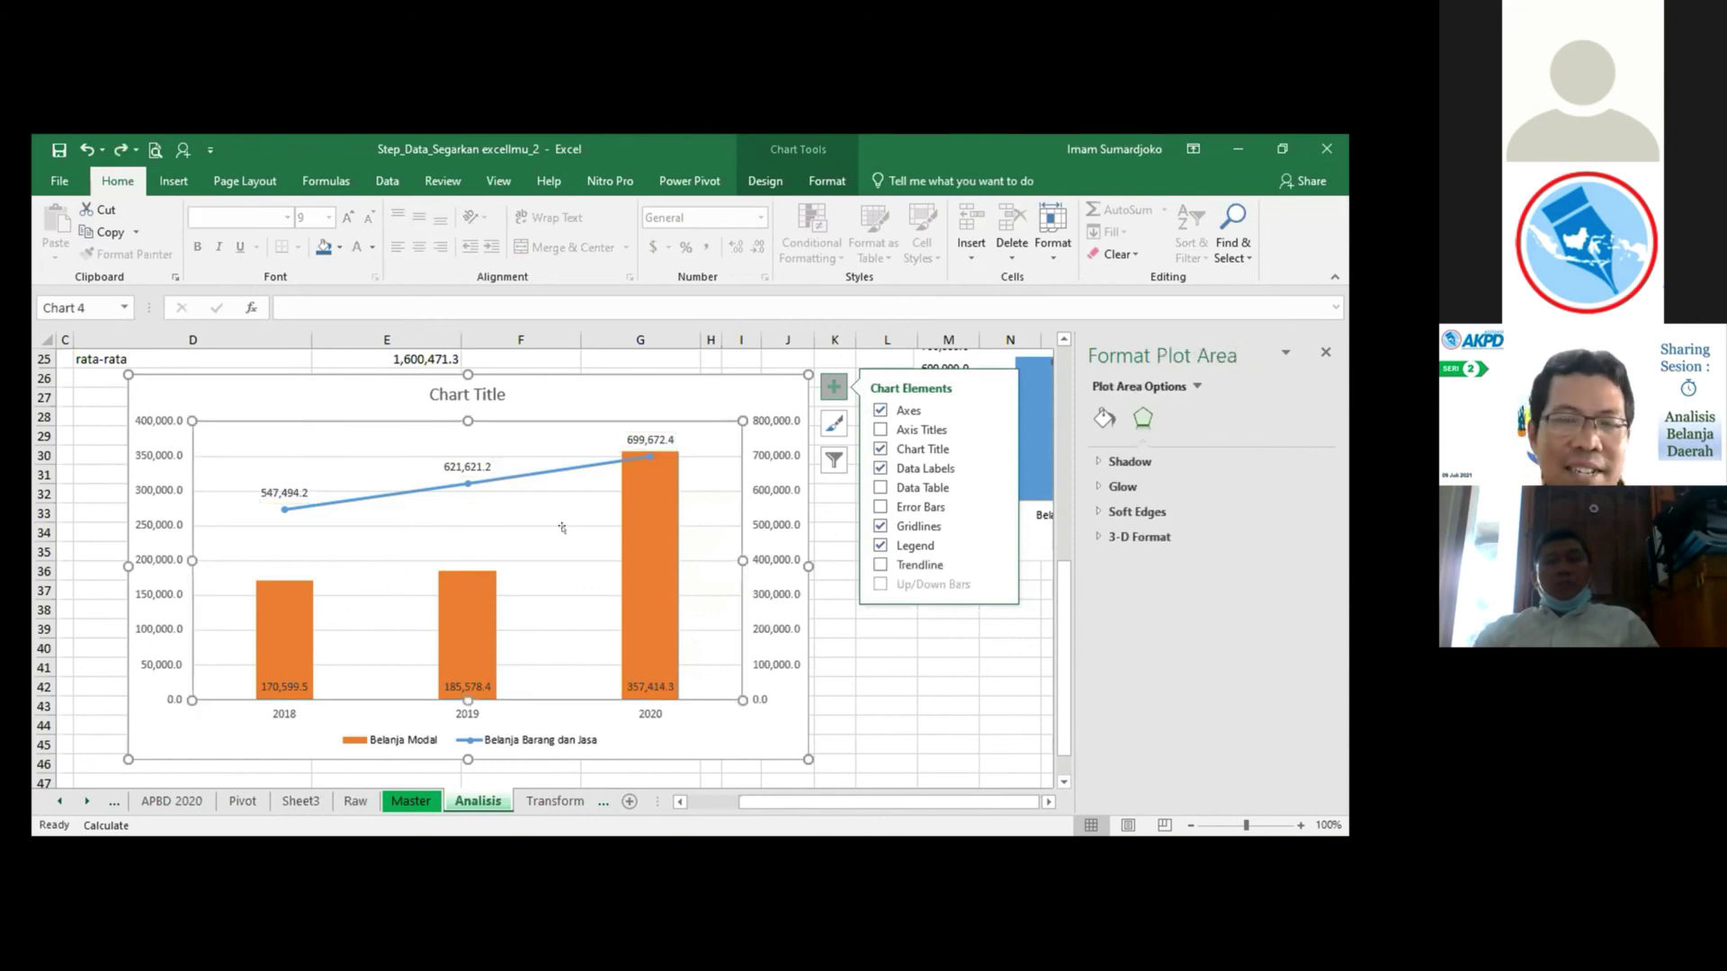
click(625, 438)
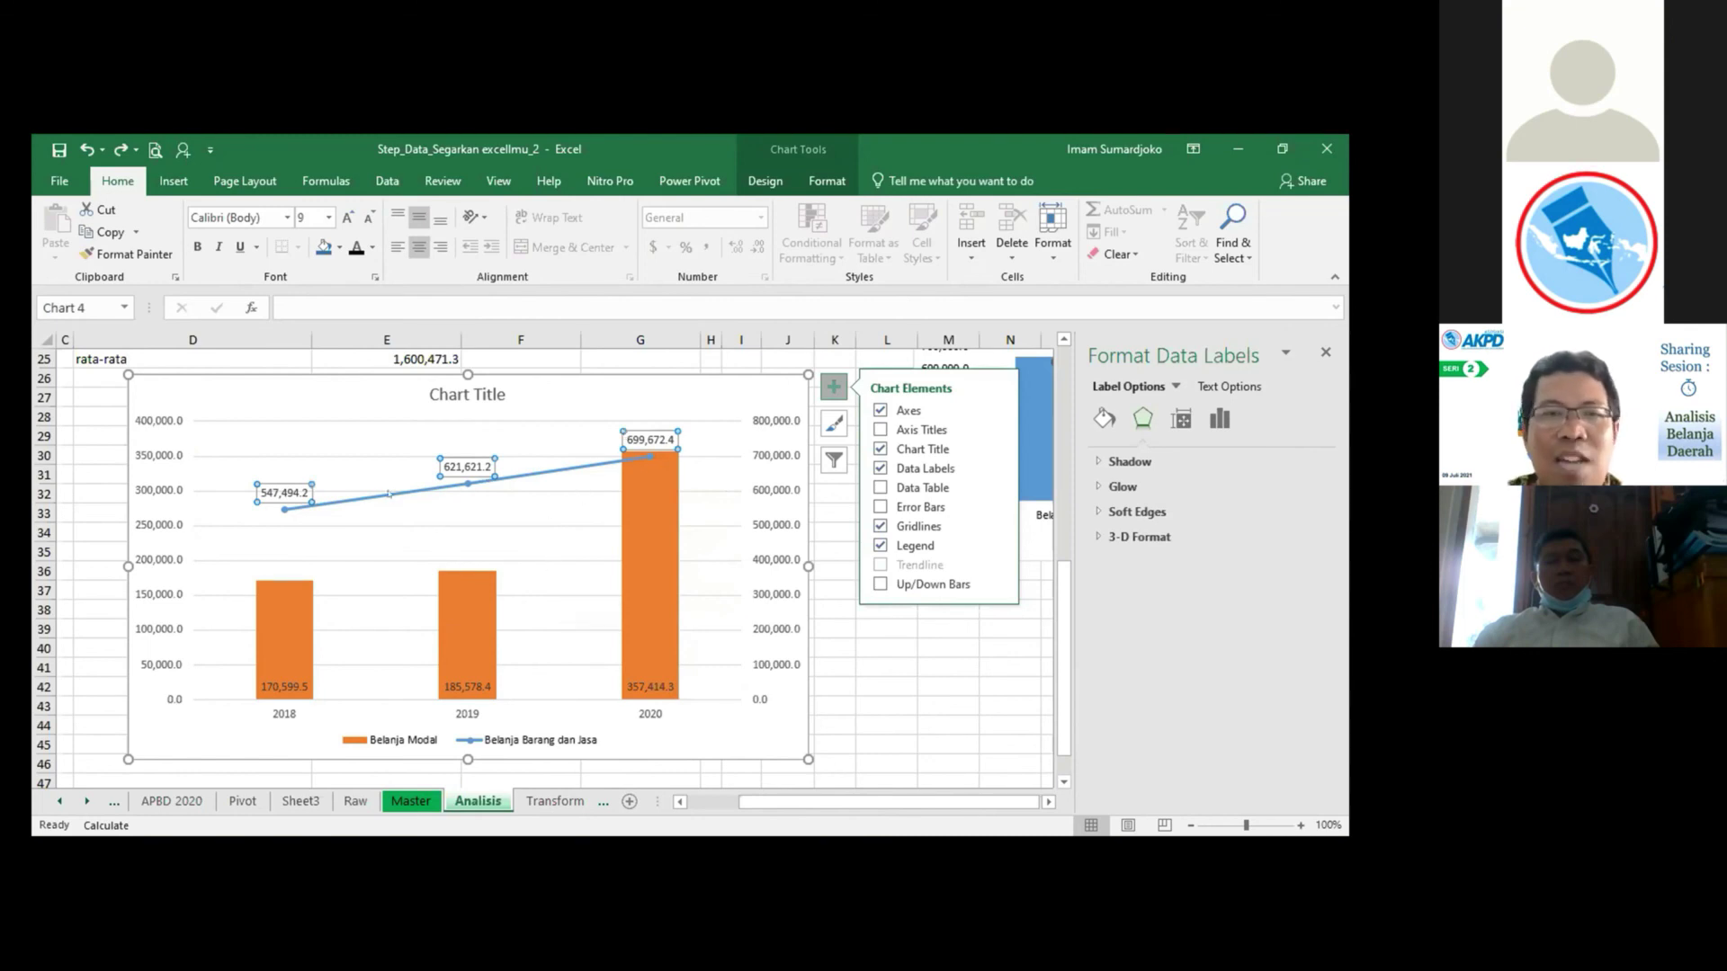
click(637, 420)
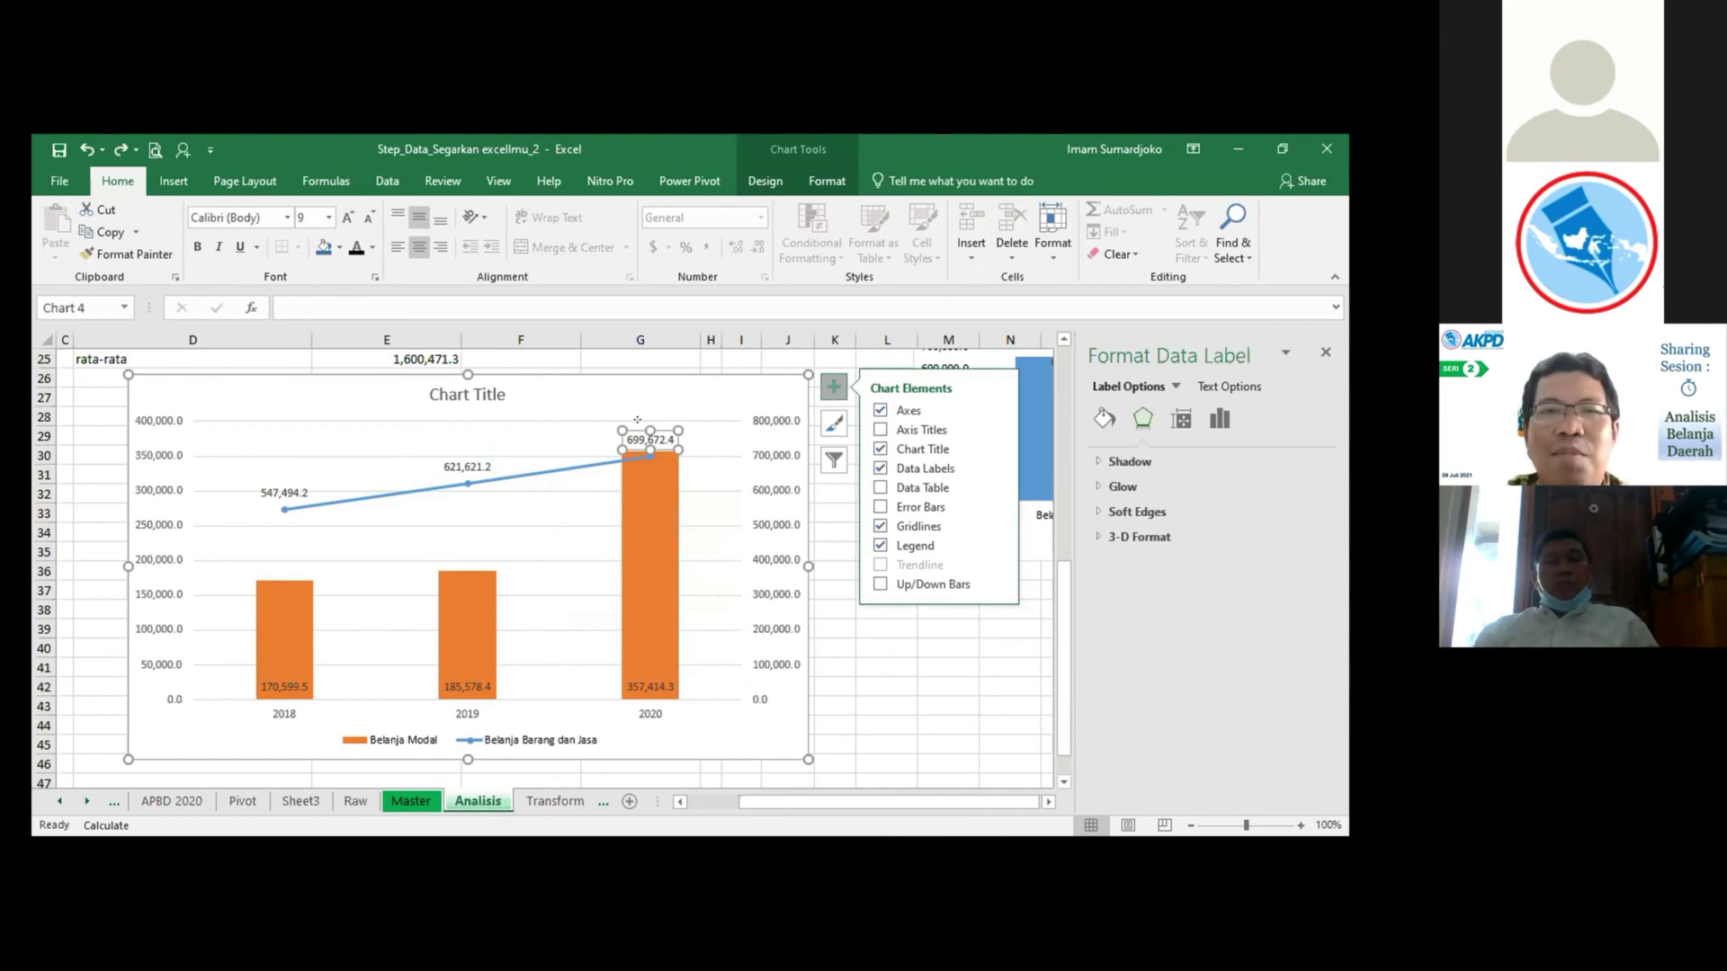
right_click(647, 437)
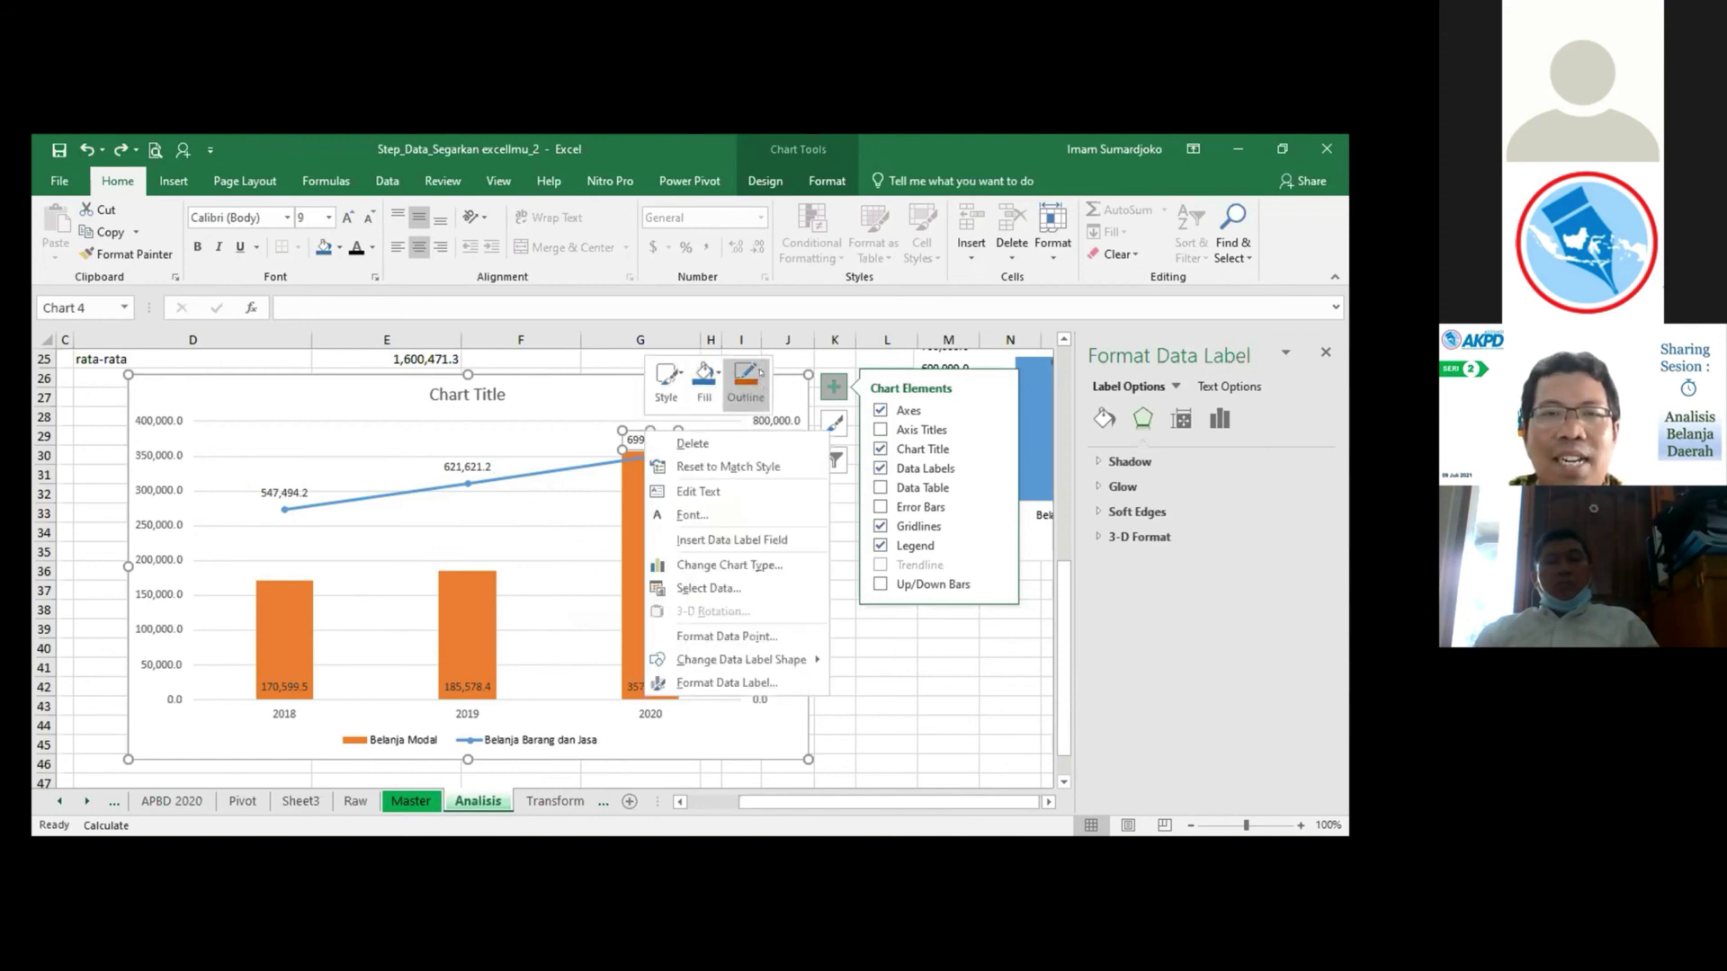
click(746, 382)
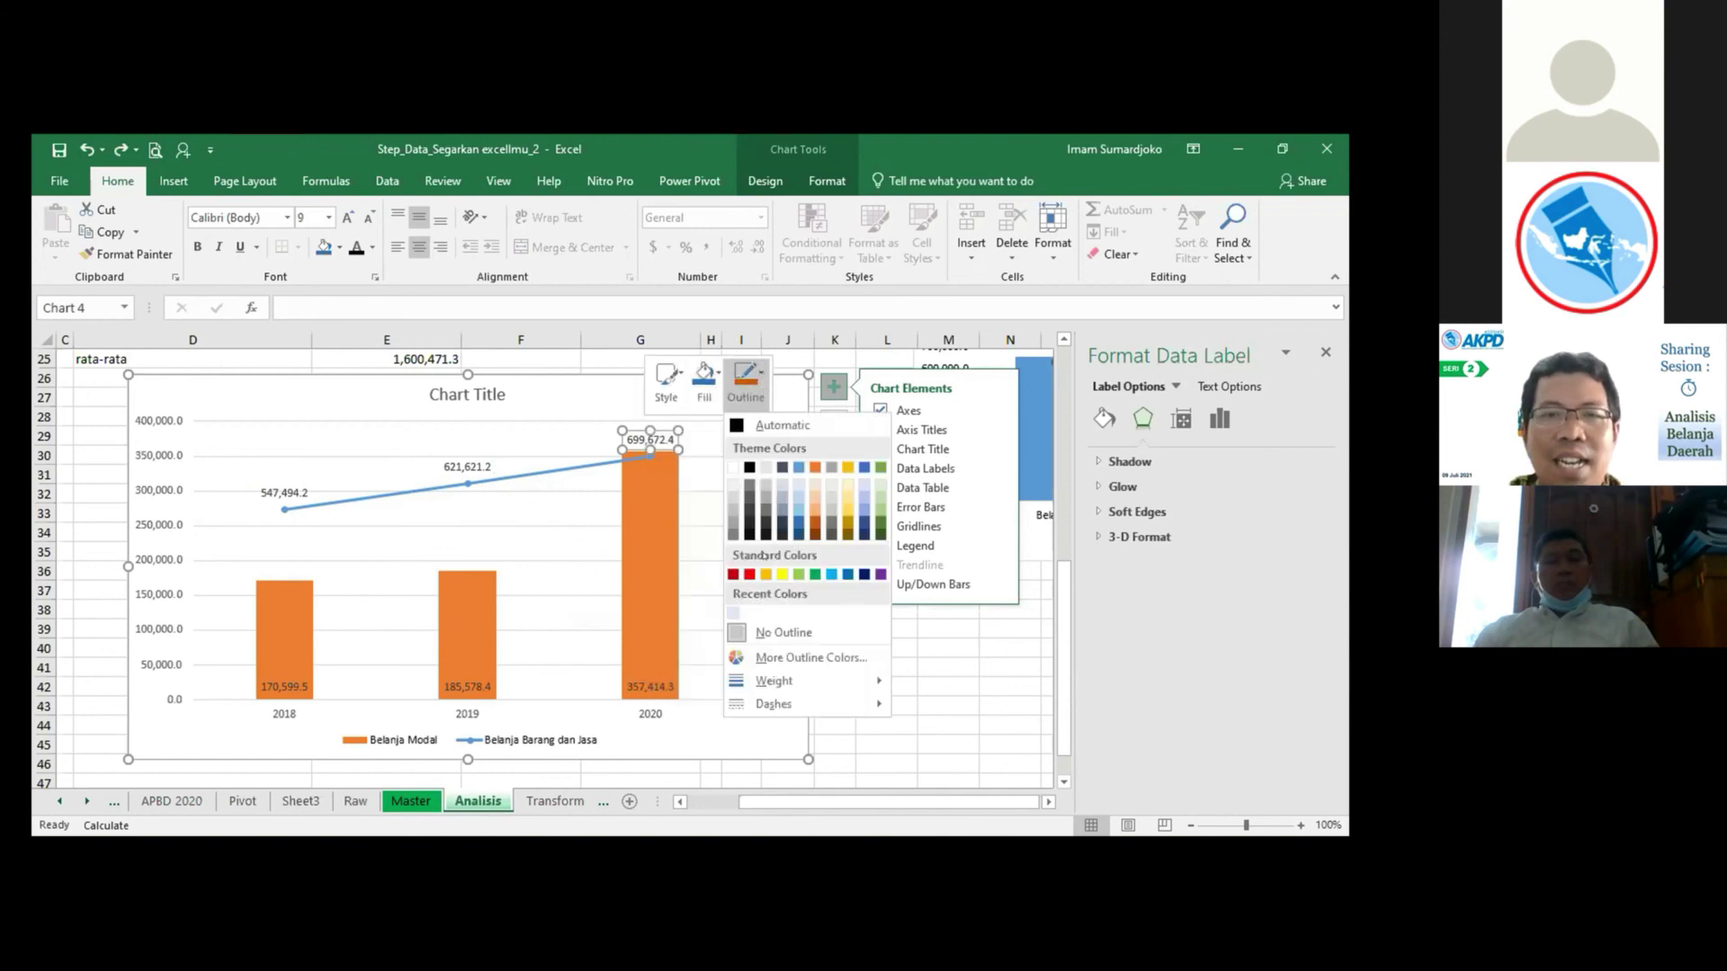
click(733, 574)
click(567, 562)
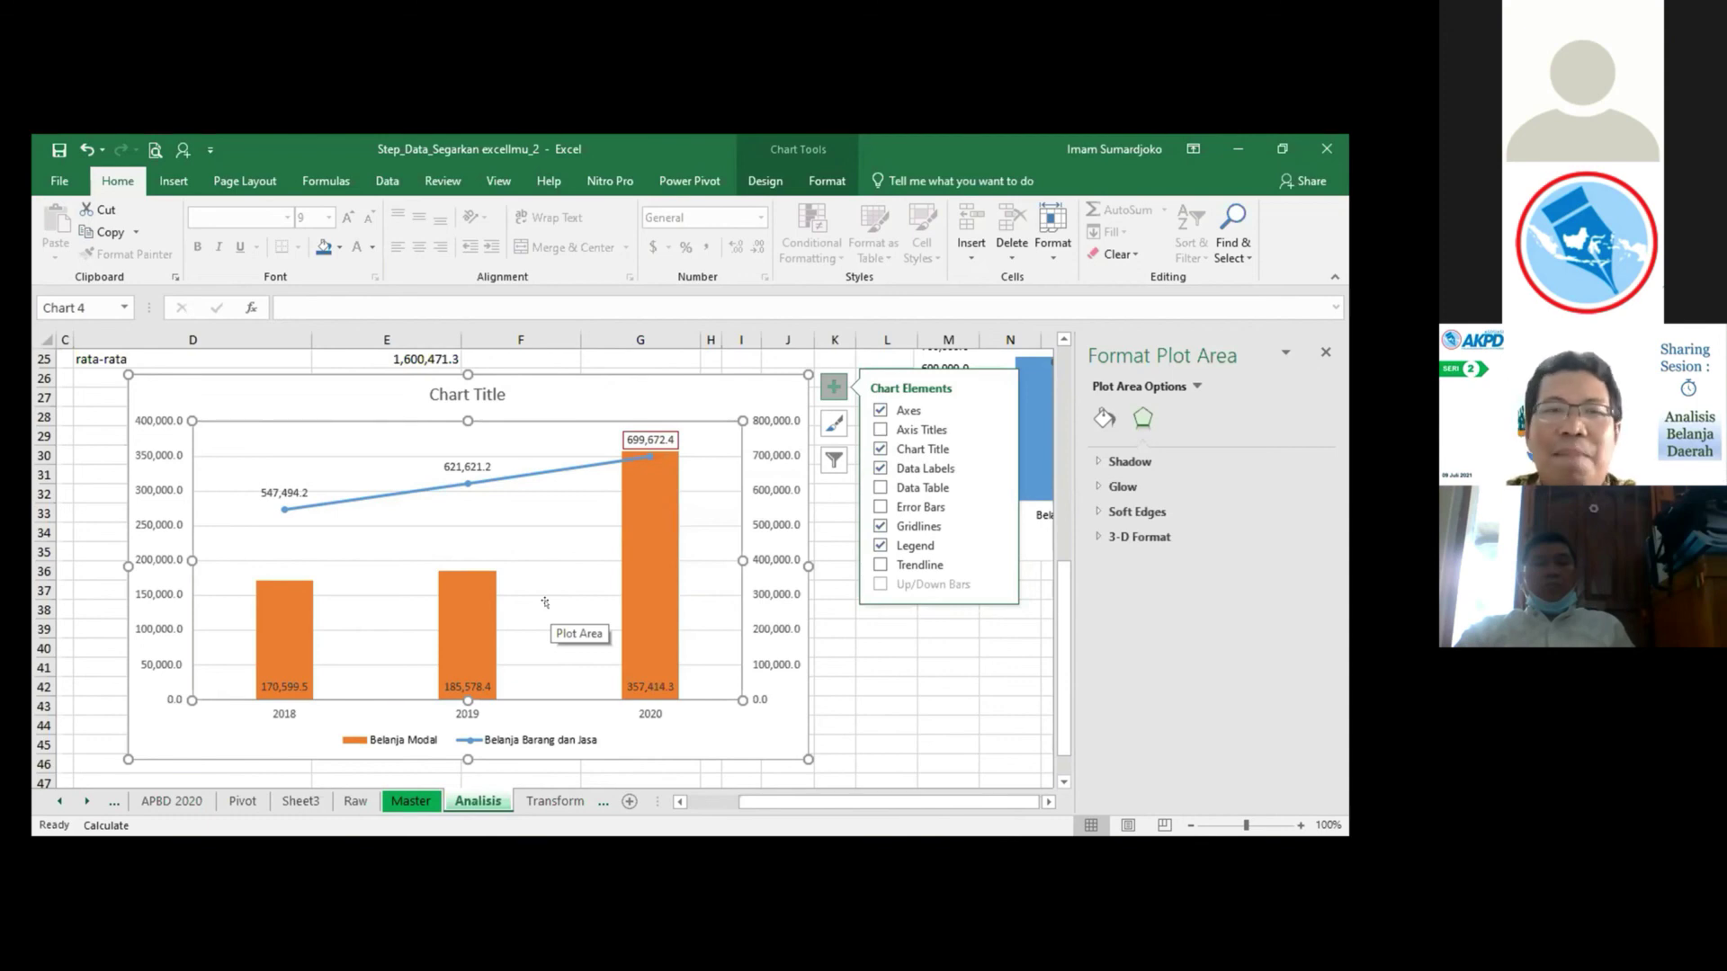
Add a light-coloured outline around only the 2018 data label of the Belanja Modal columns.
scroll(547, 575, down, 1)
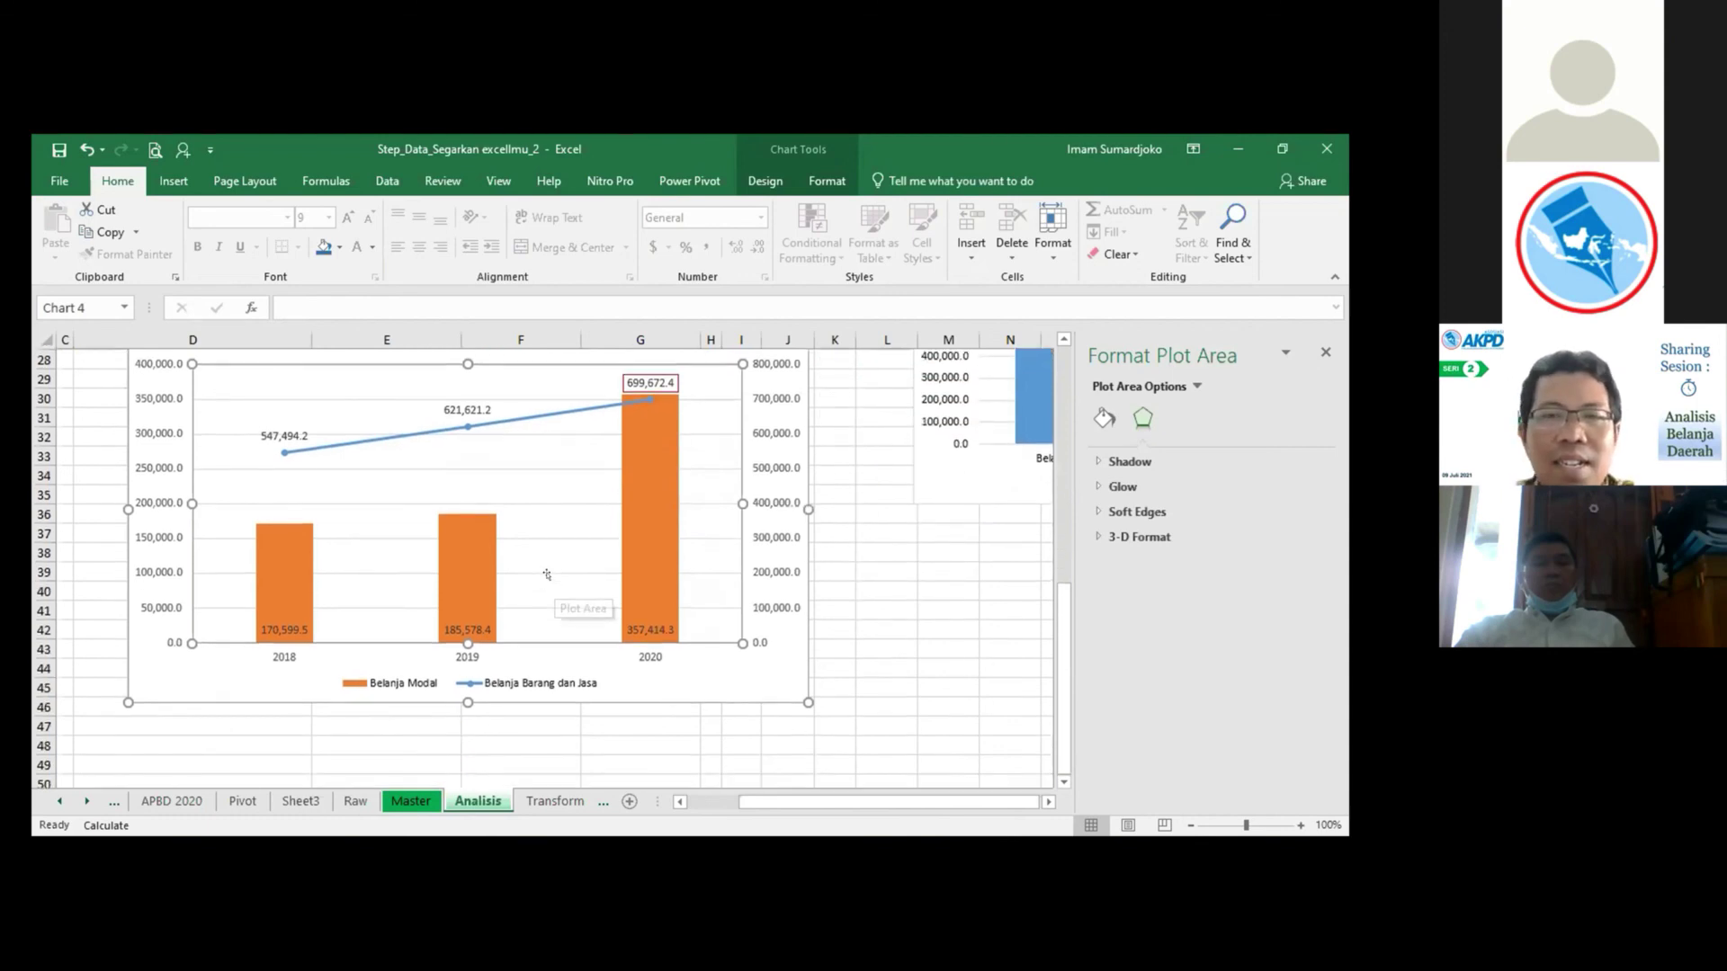
click(467, 654)
click(472, 624)
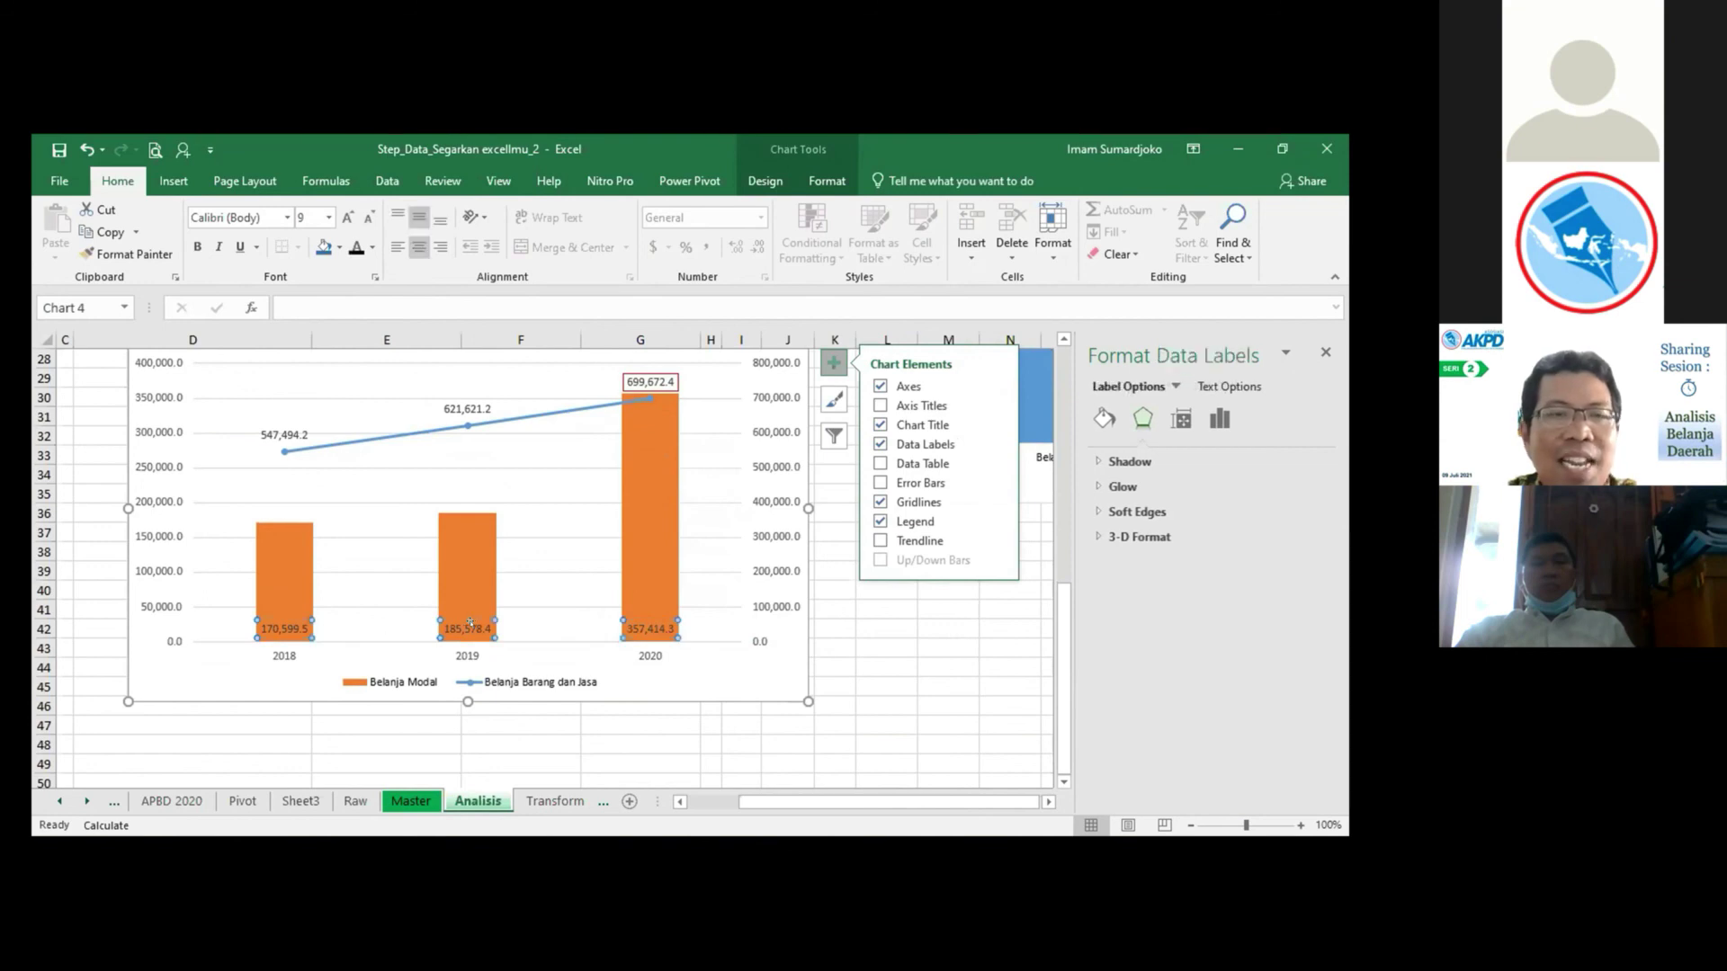
click(269, 624)
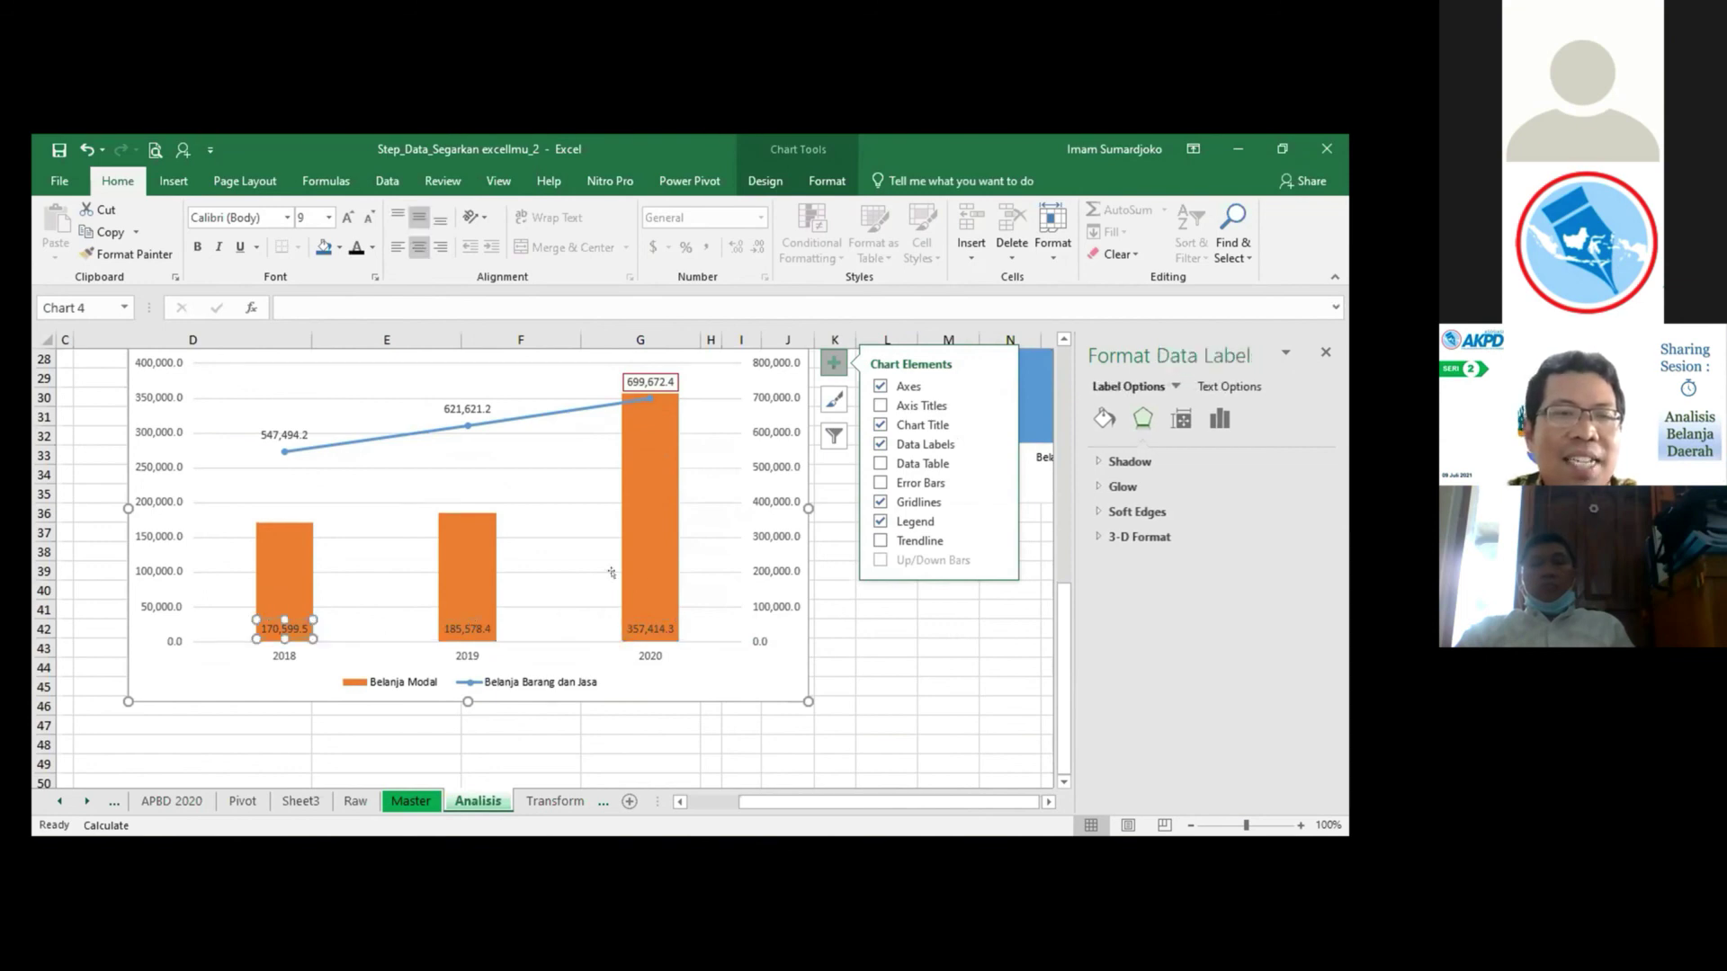
click(378, 606)
click(286, 622)
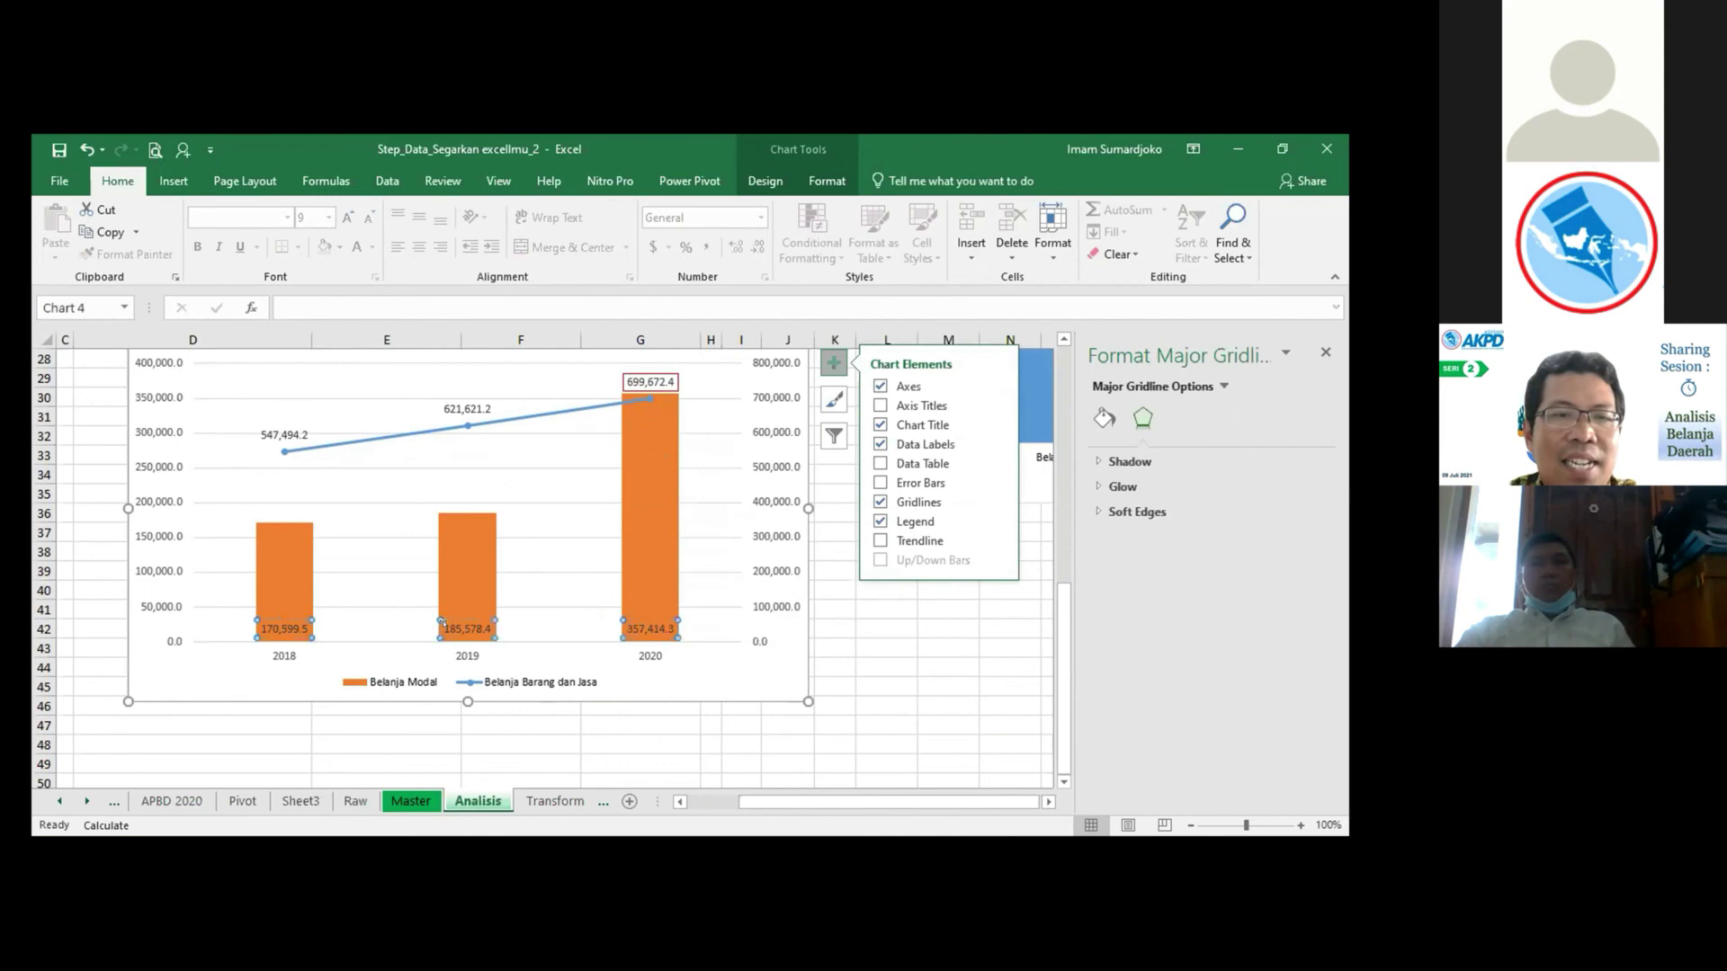
click(284, 621)
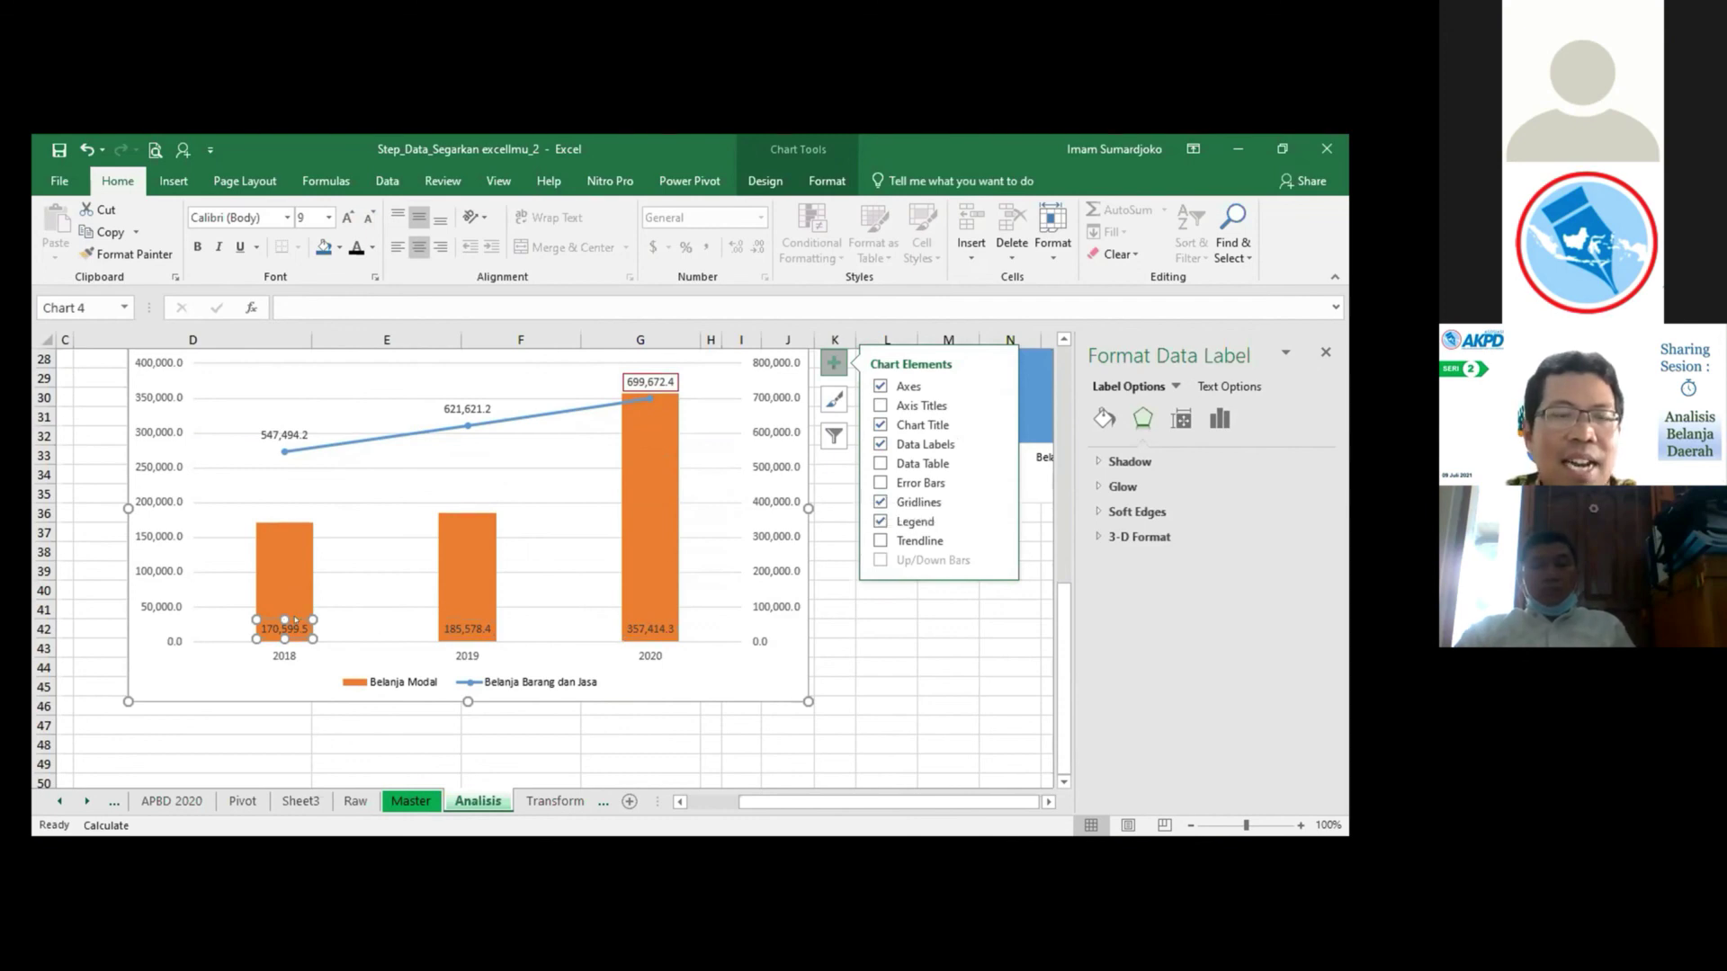
right_click(295, 620)
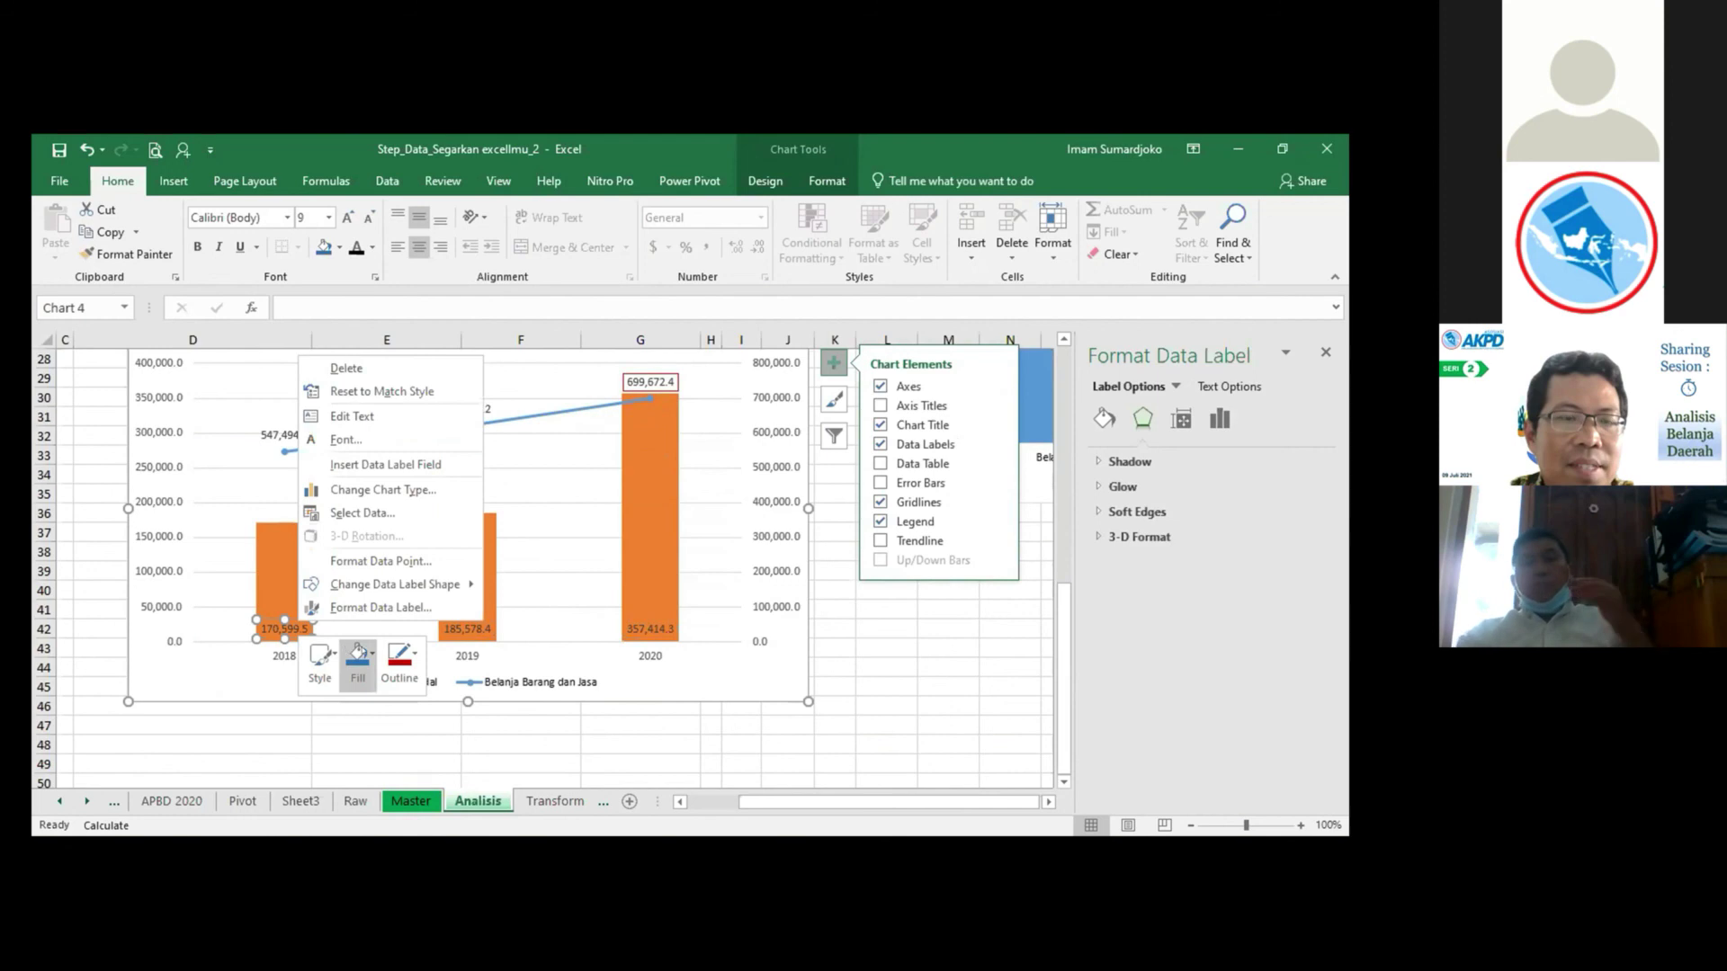
click(416, 651)
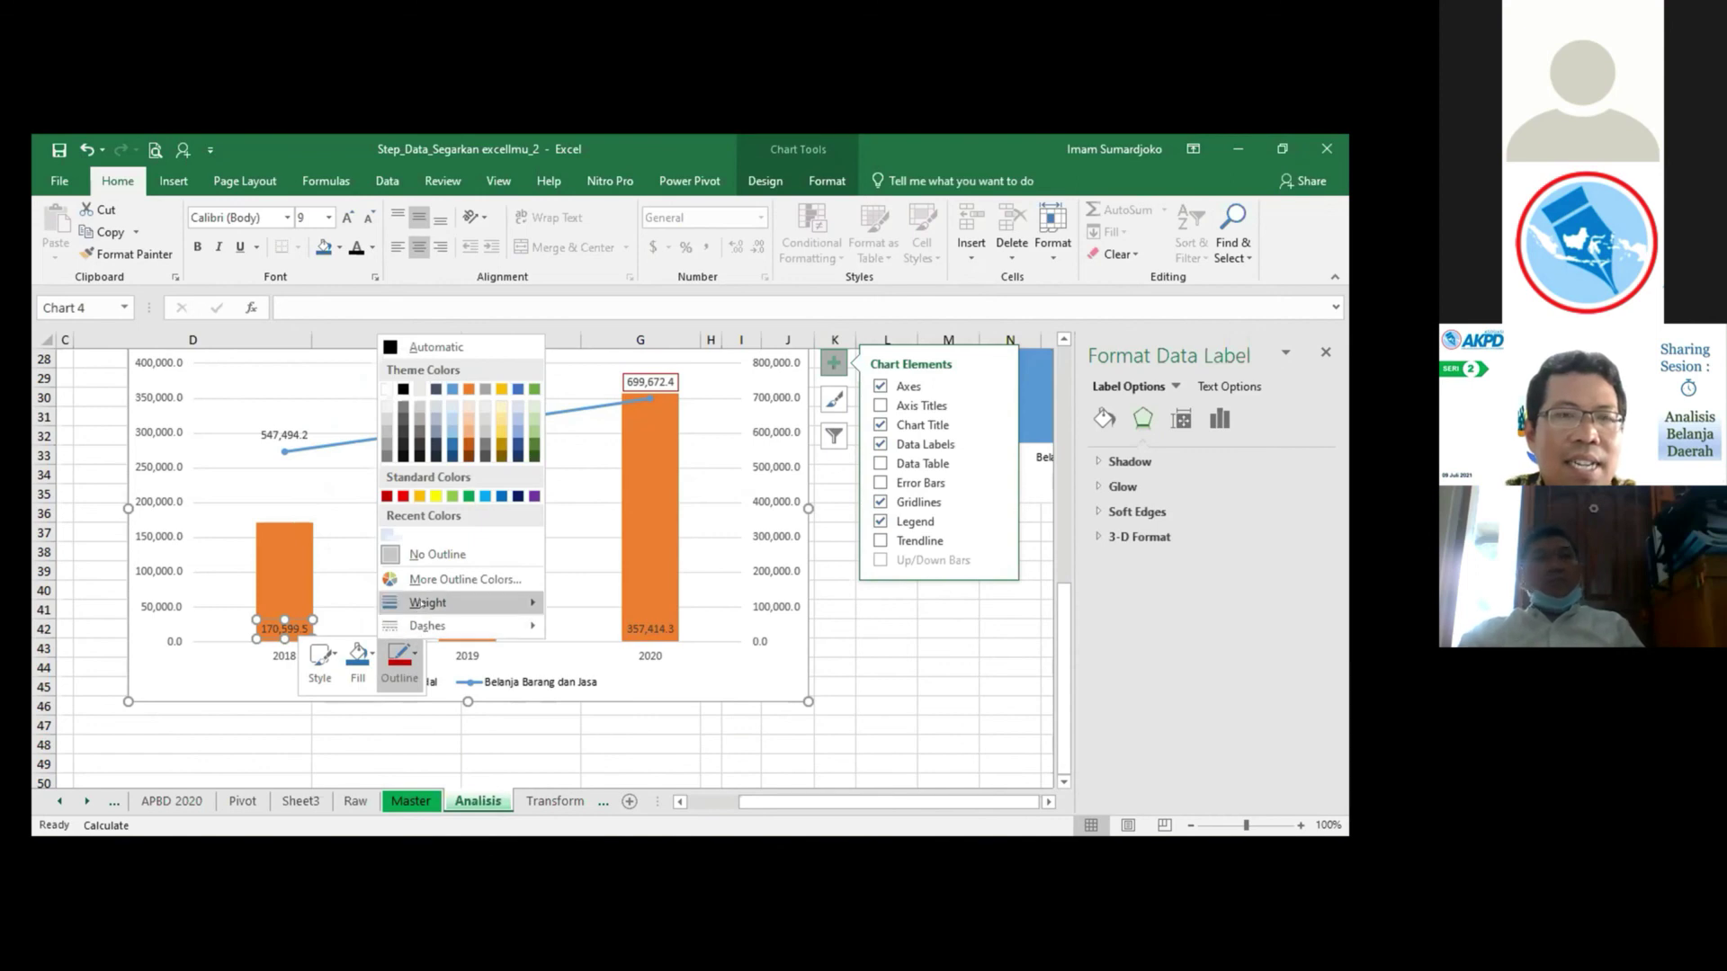
click(347, 527)
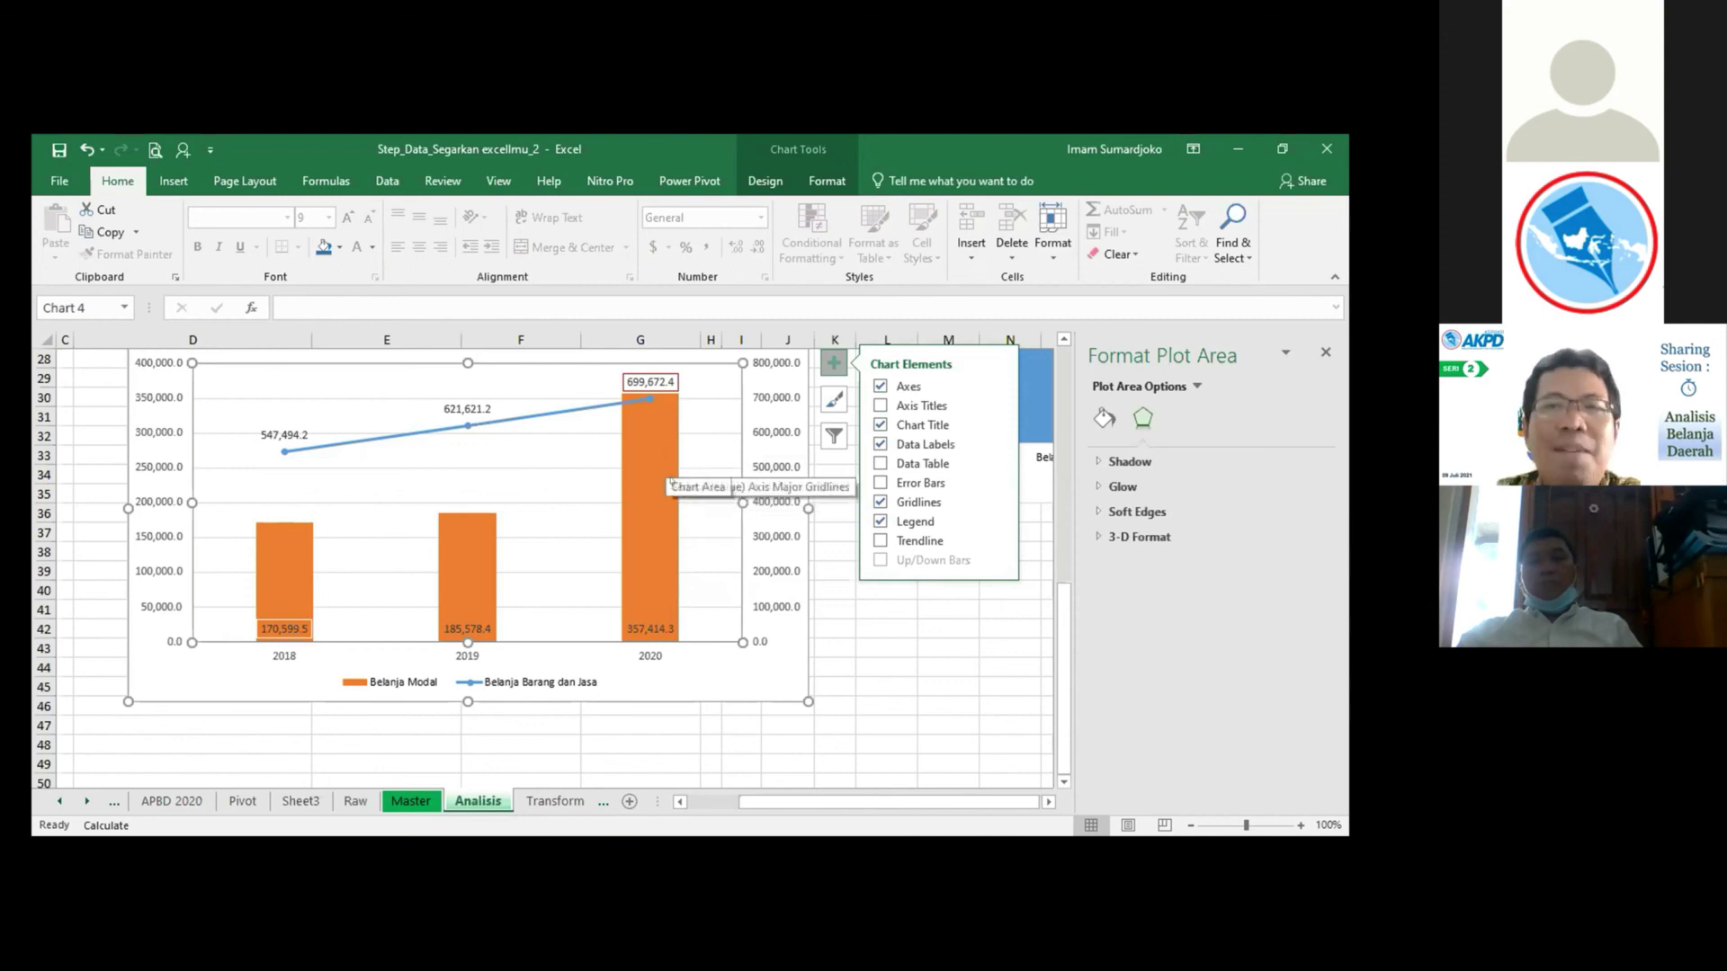
Paste a copy of the combo chart at cell D50 and align it beneath the original, covering about columns D to J, rows 50 to 70.
click(670, 695)
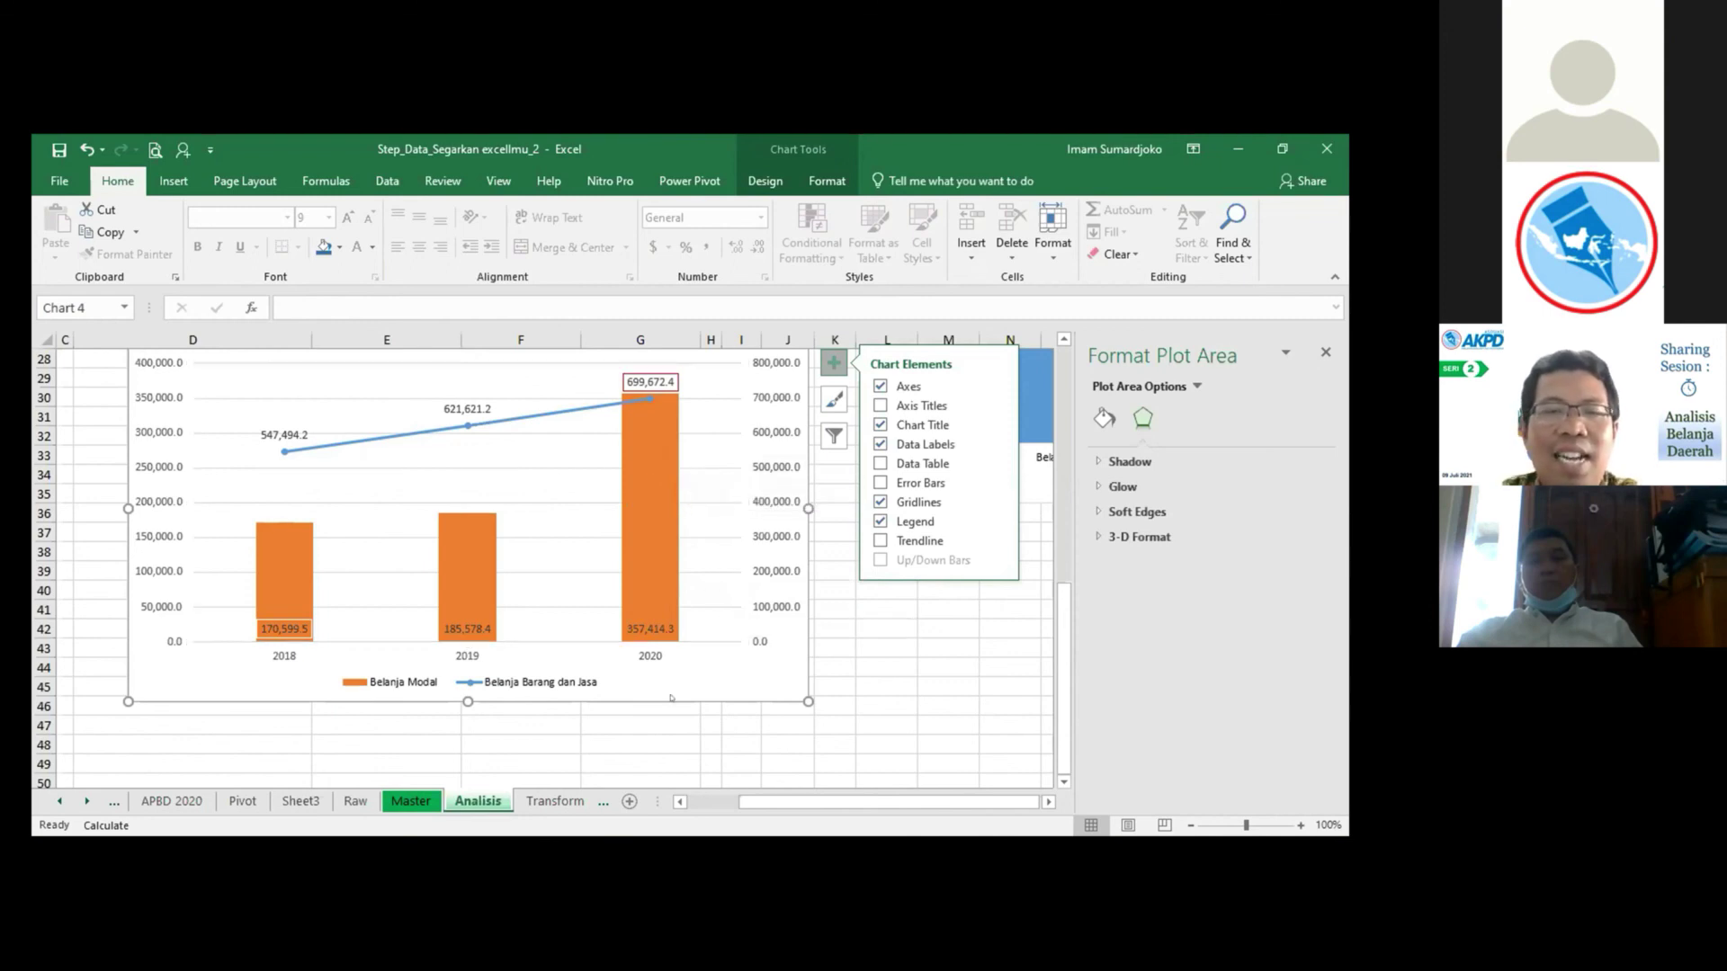
click(644, 687)
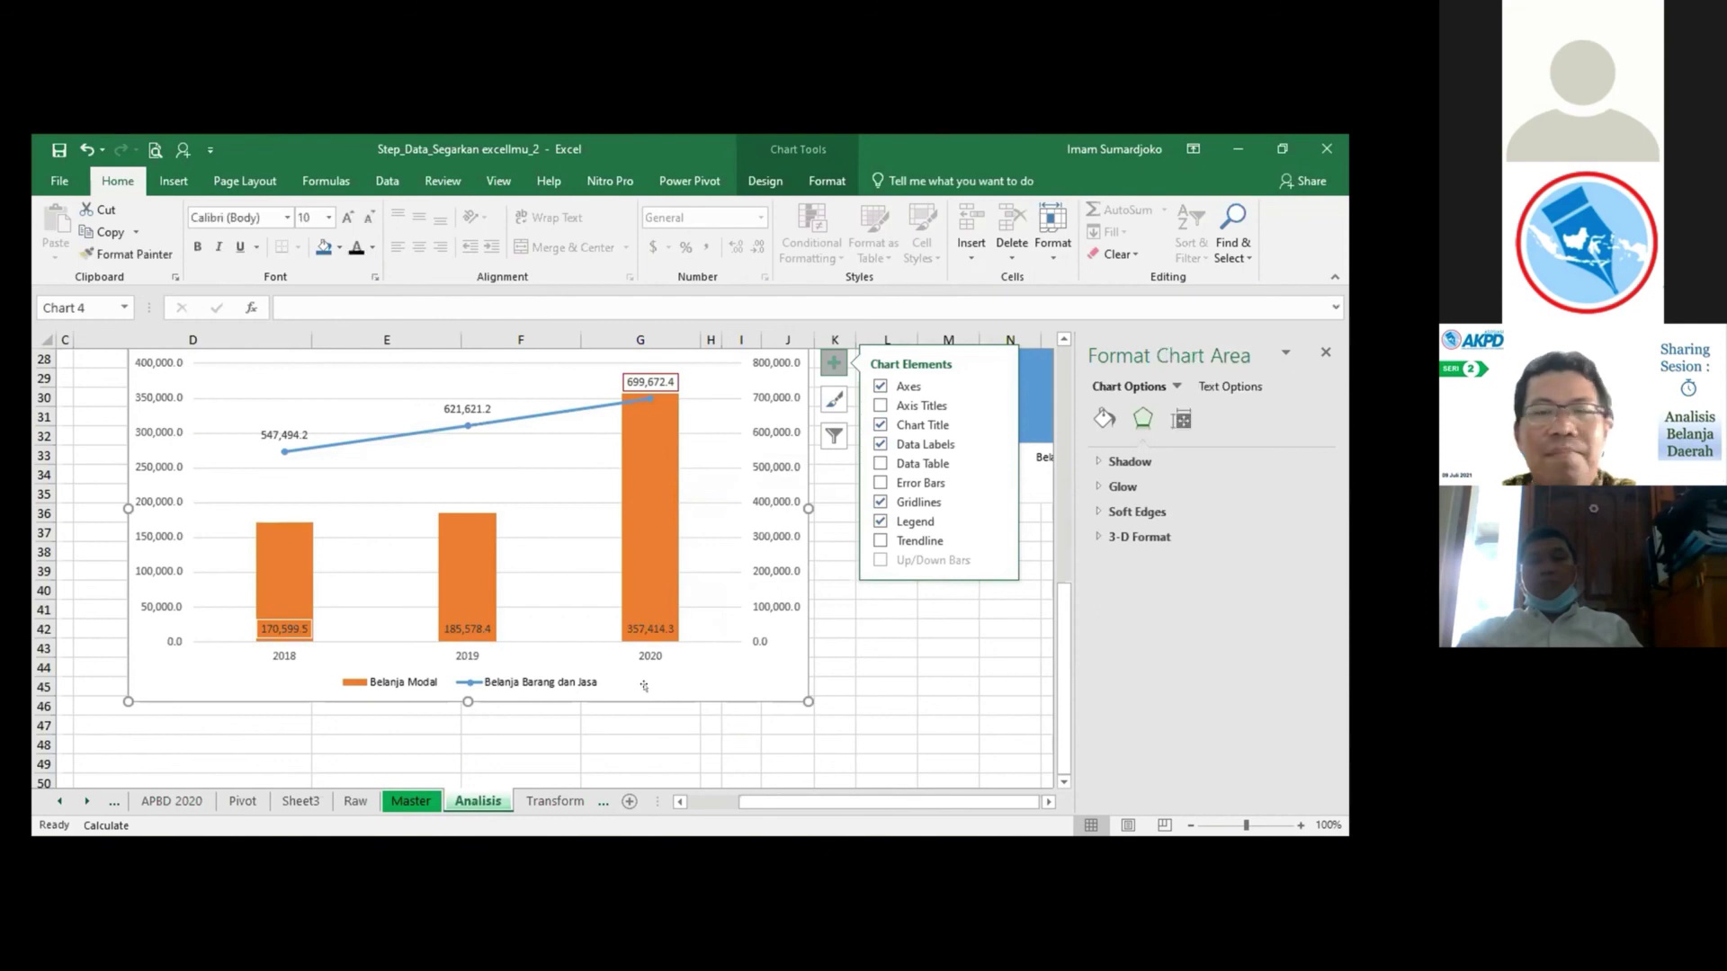
scroll(644, 686, down, 2)
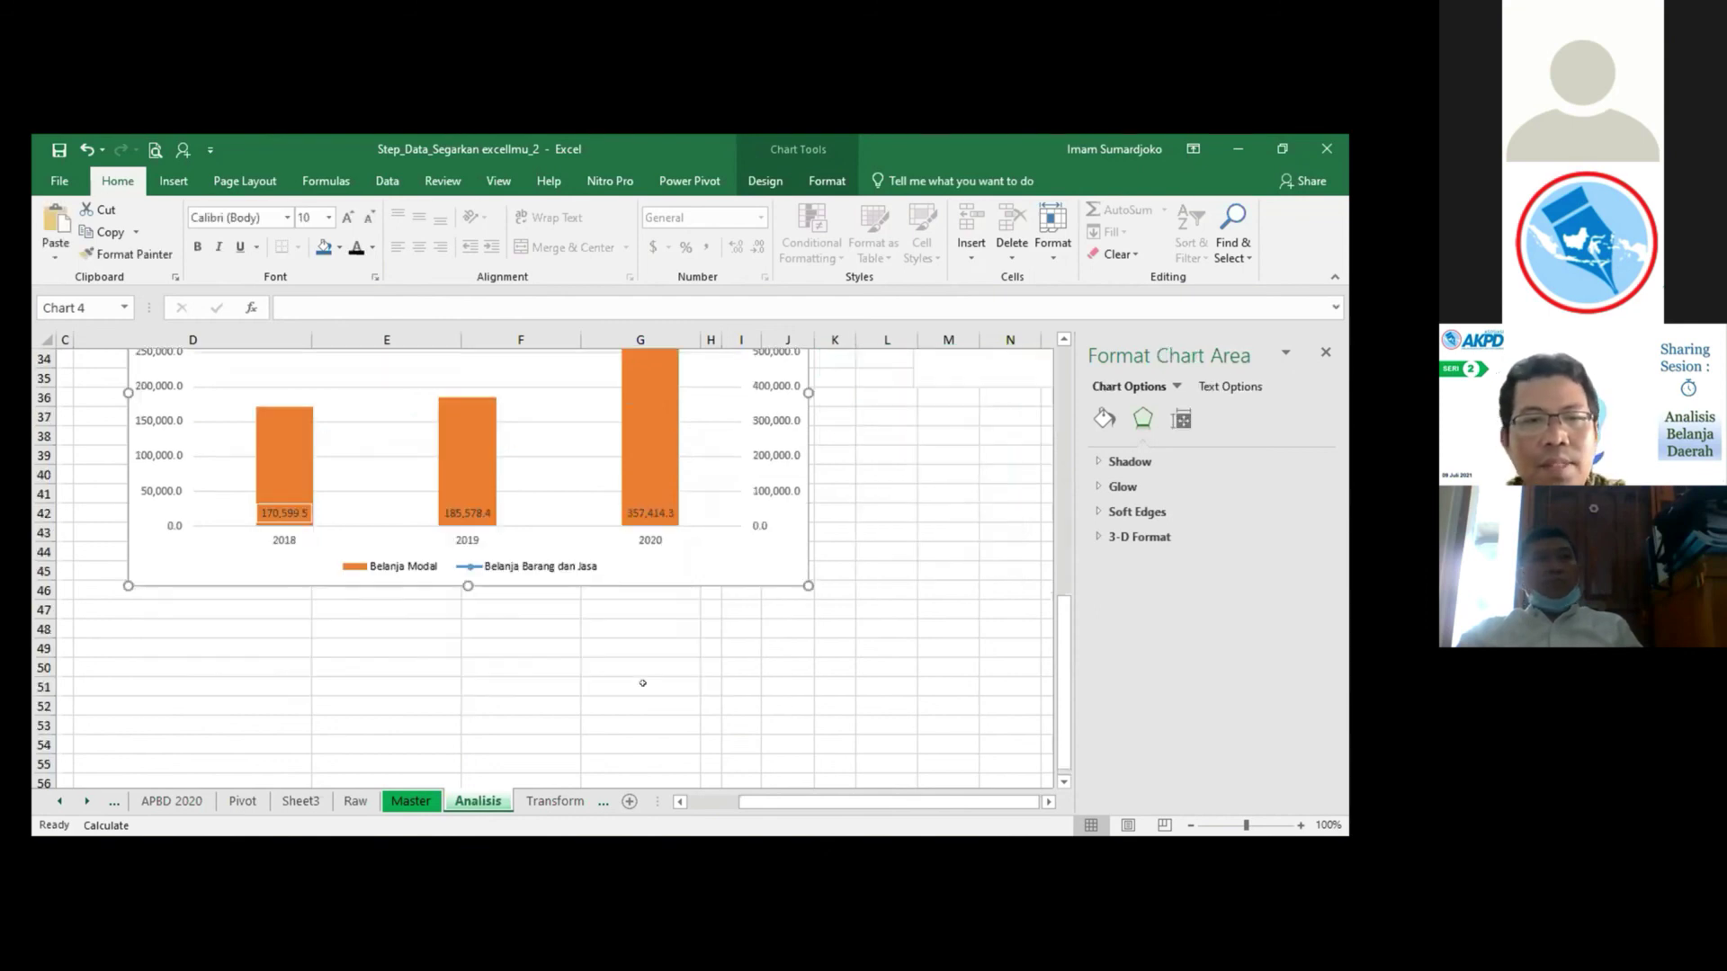
click(160, 652)
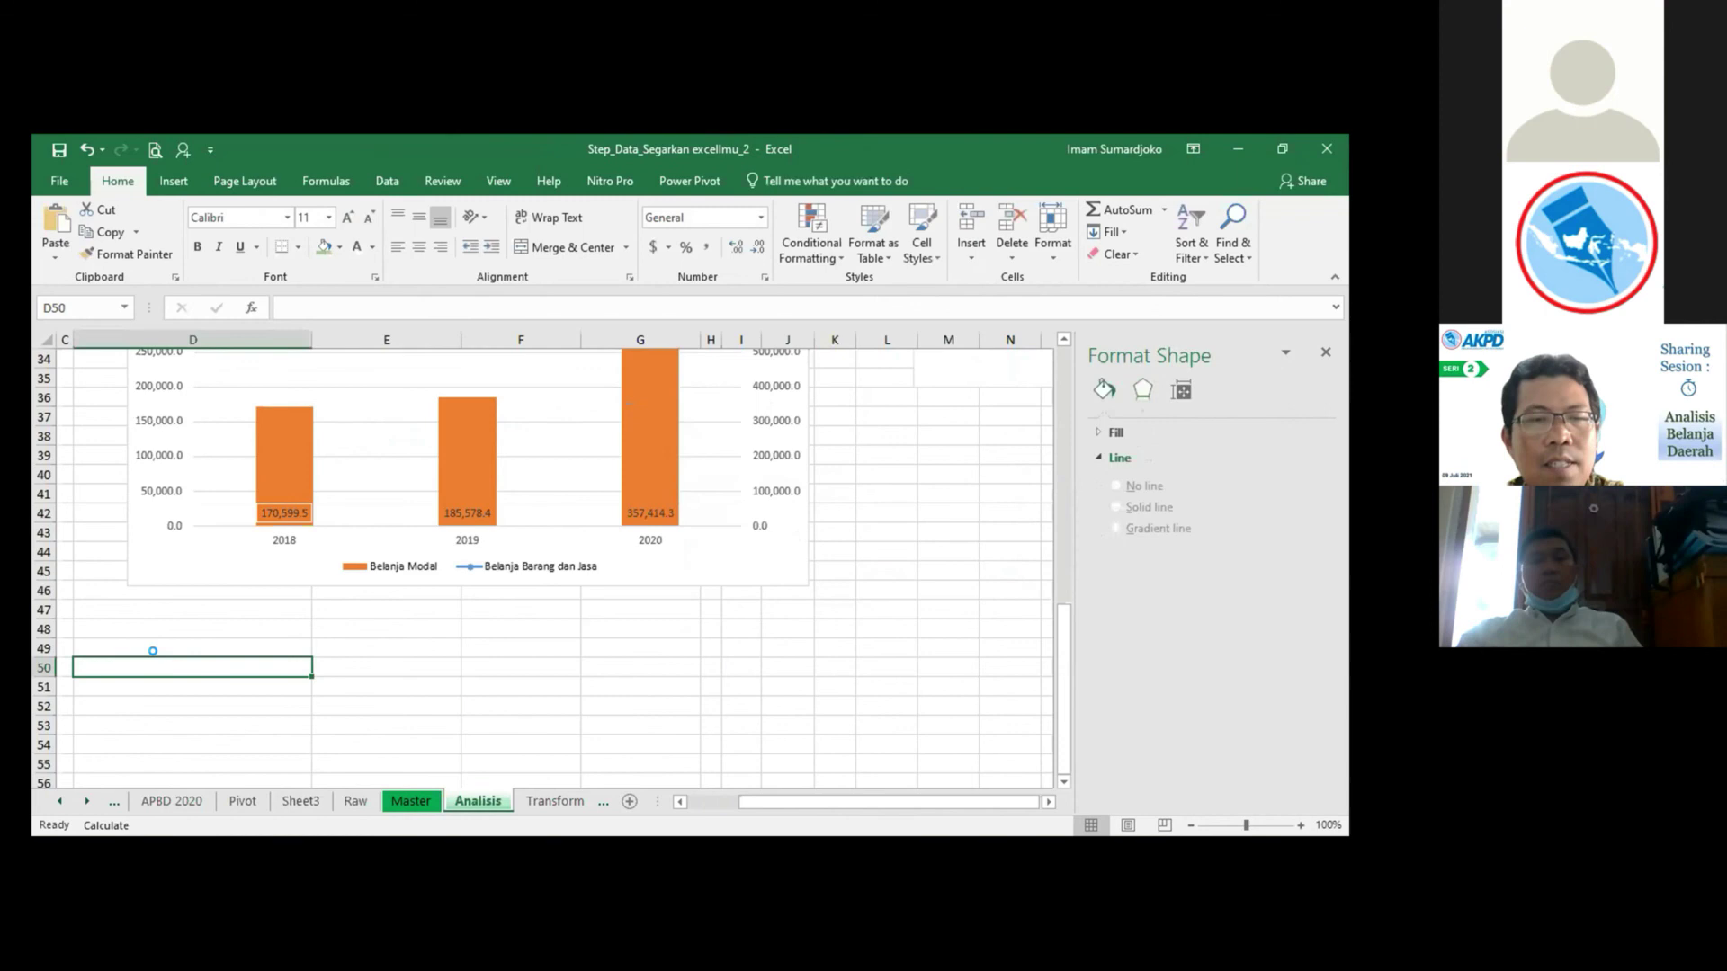
key(ctrl+v)
scroll(404, 636, down, 5)
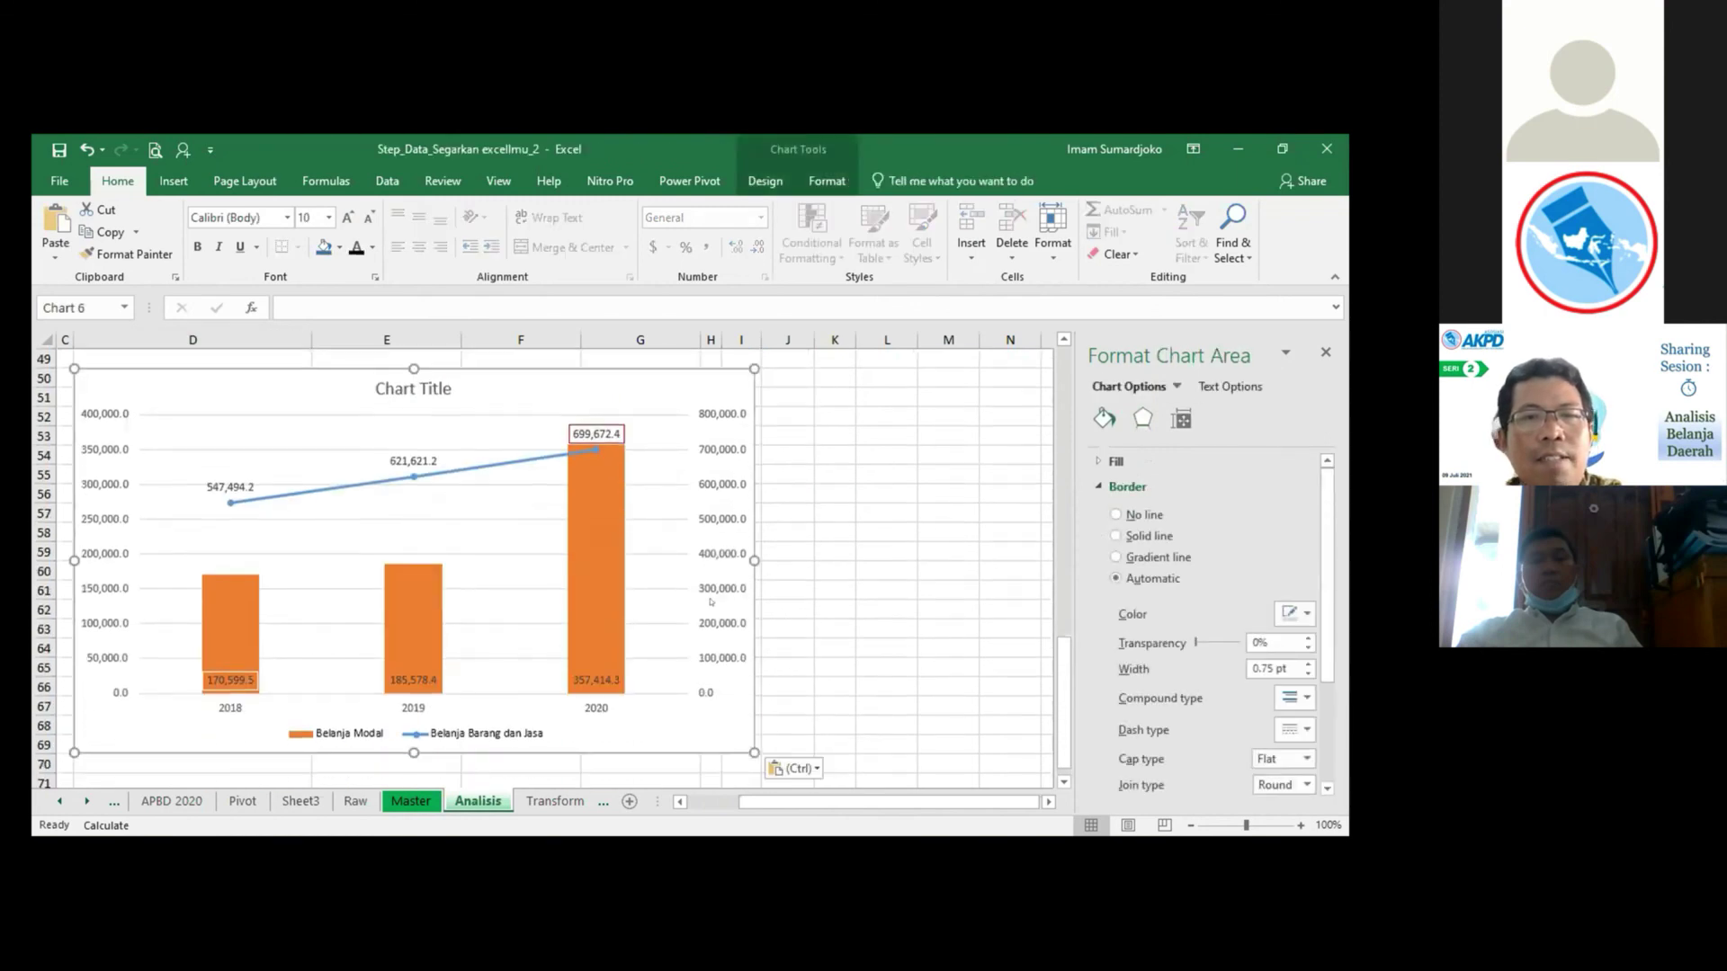
drag(753, 585, 803, 586)
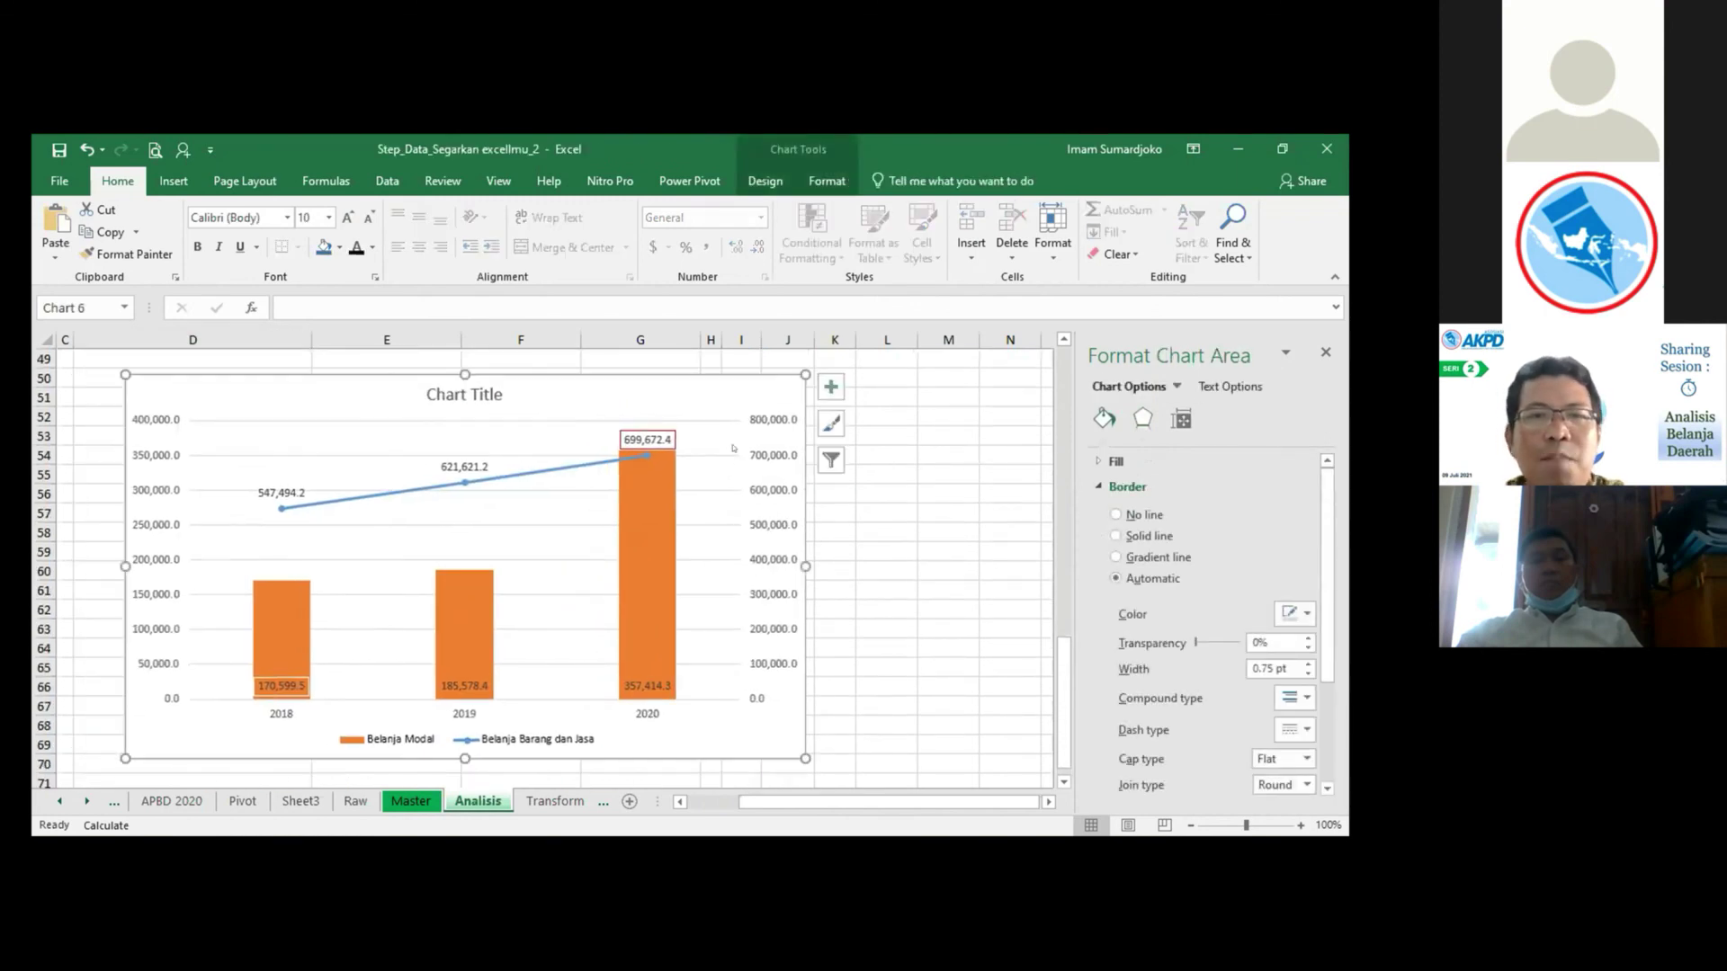
Preview line, 3-D stacked, 100% stacked and stacked column types for the copied chart, and change it to Clustered Column with years as categories.
right_click(751, 376)
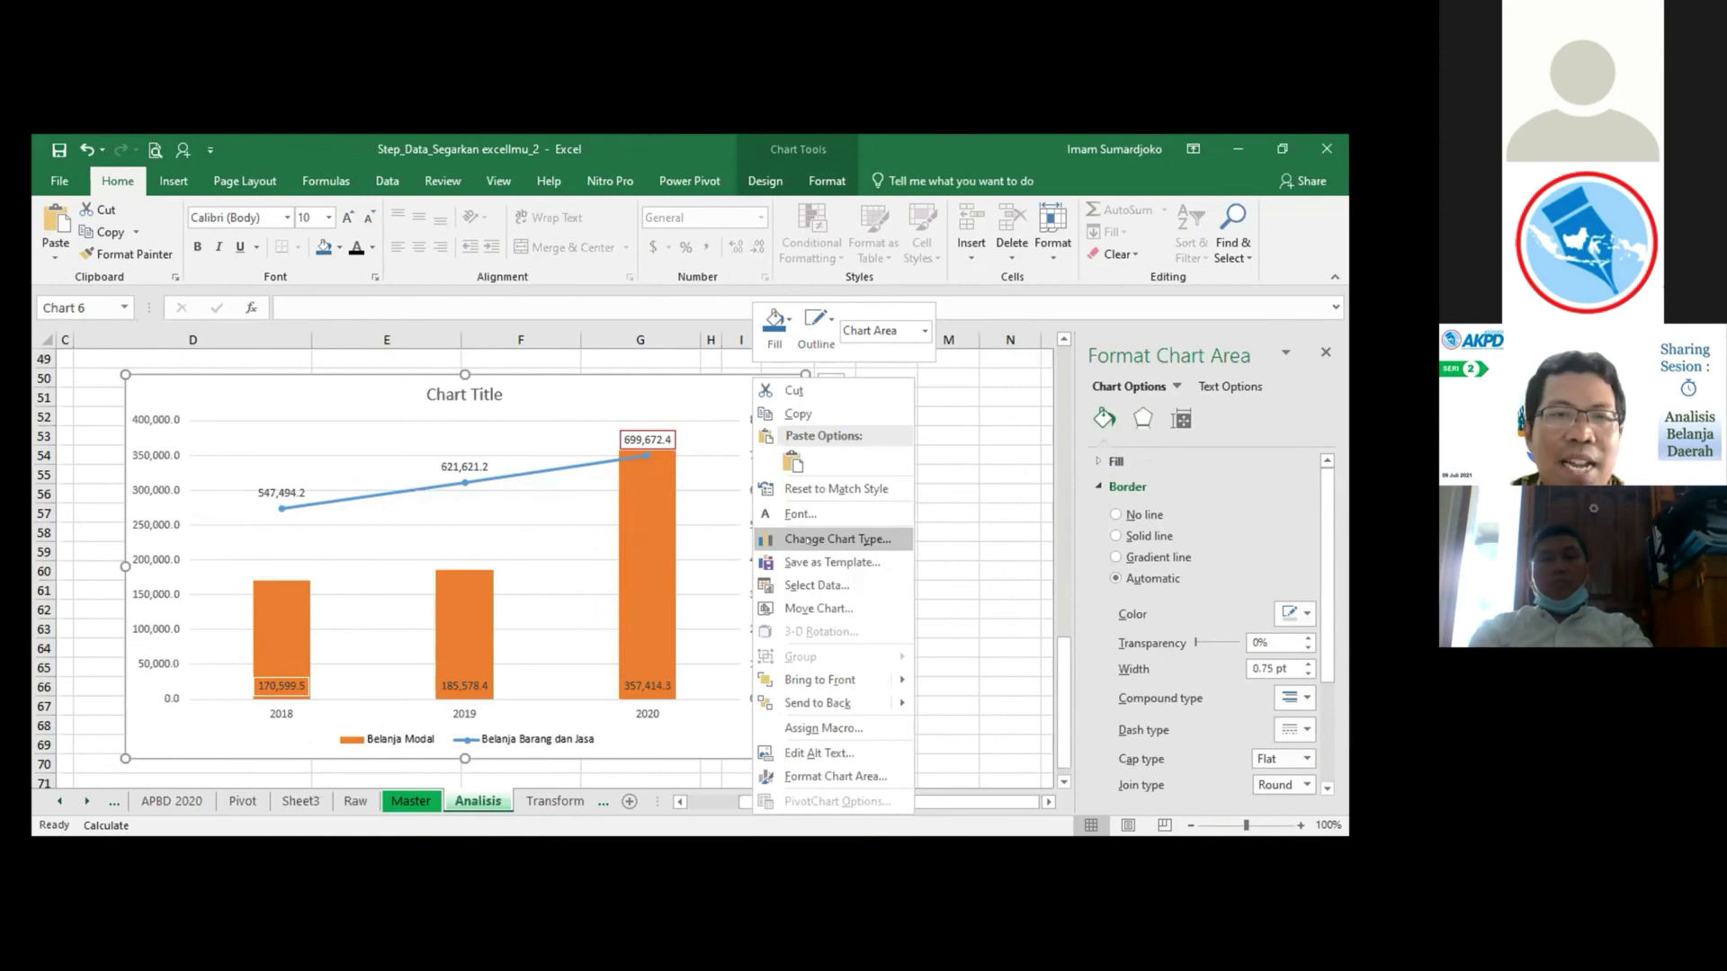
click(807, 540)
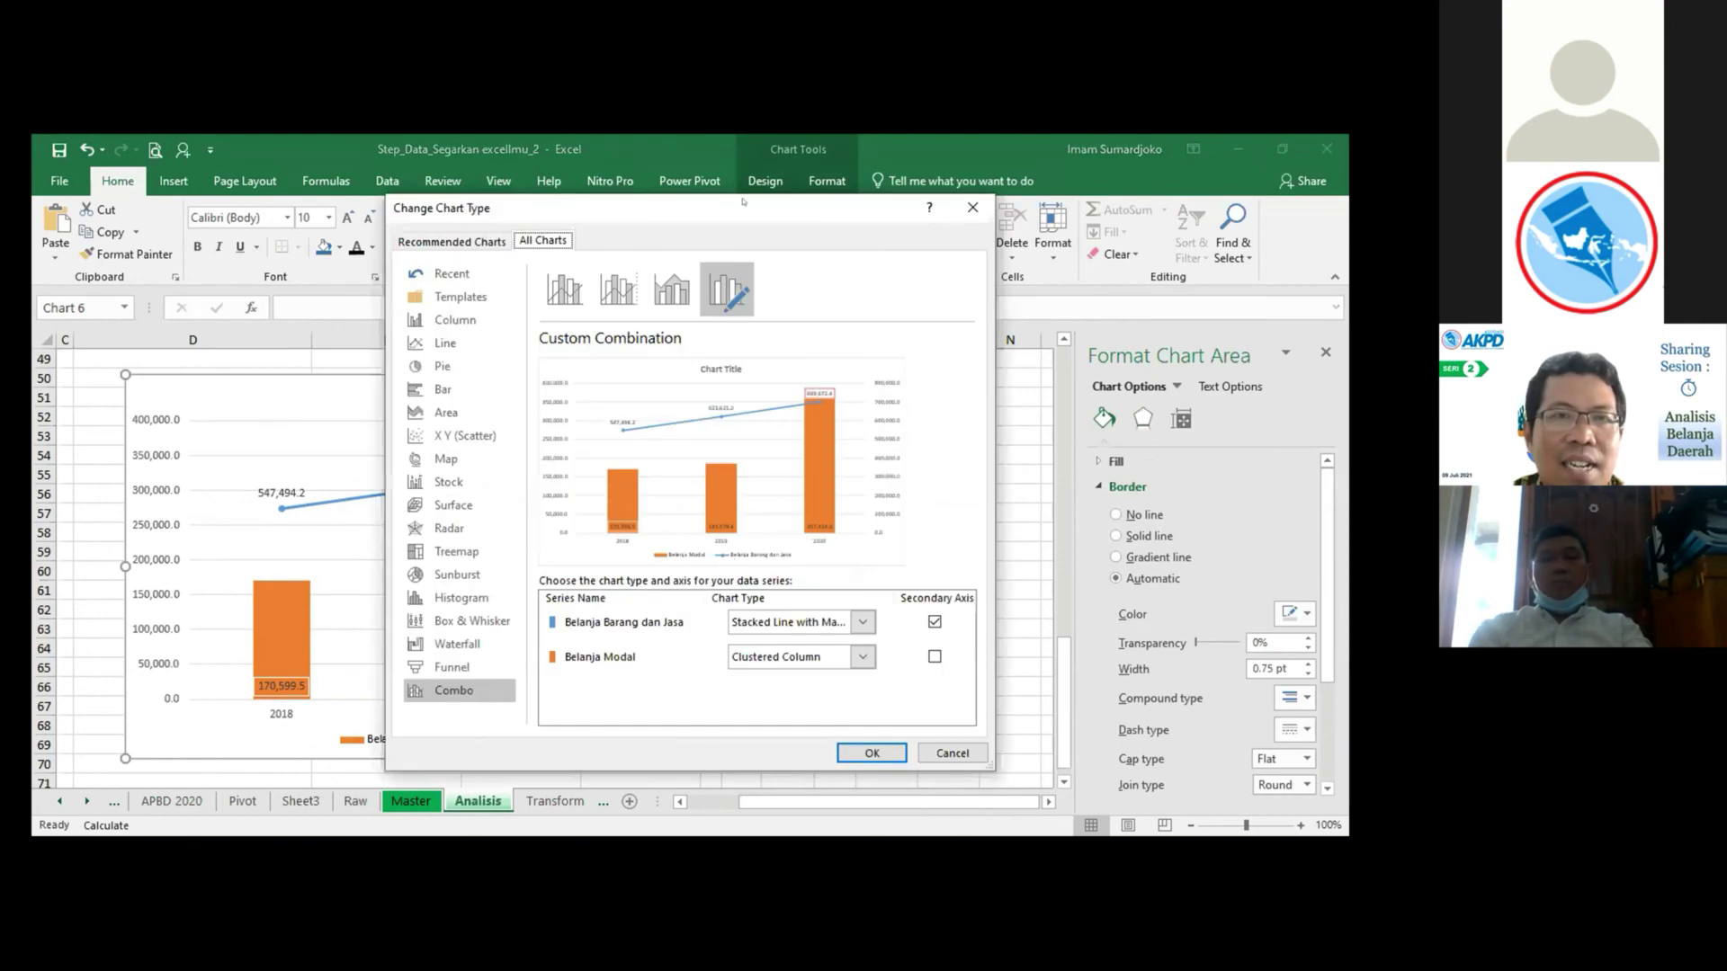
click(453, 349)
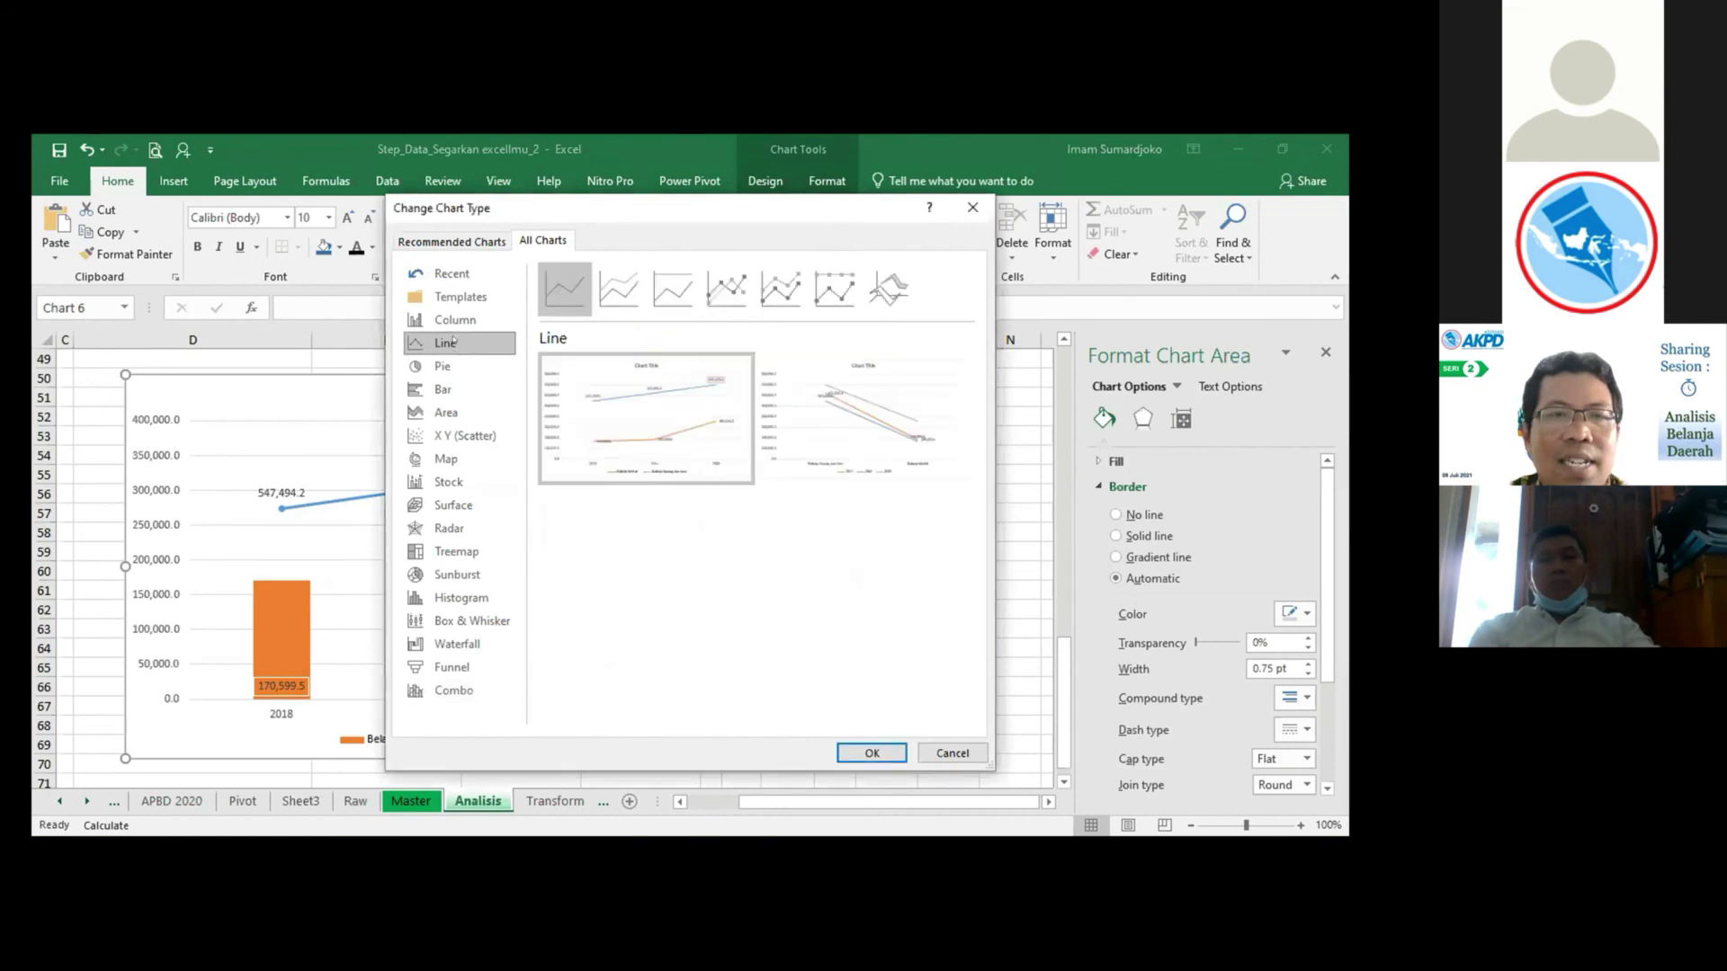
click(454, 322)
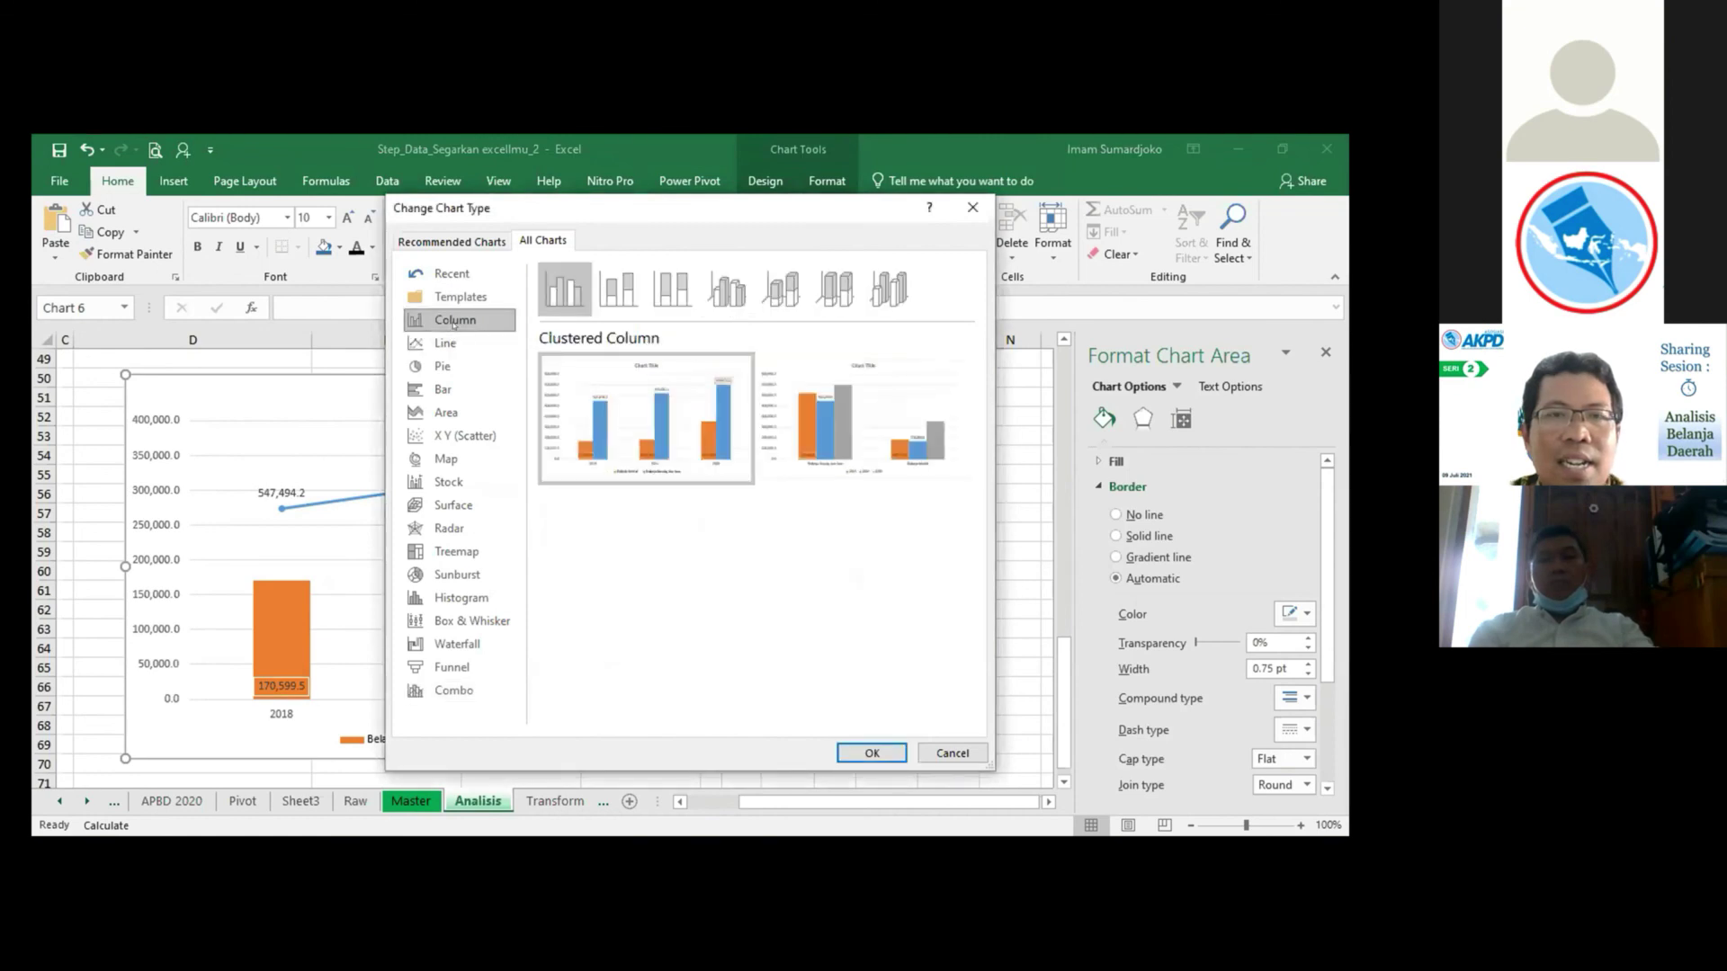
click(765, 306)
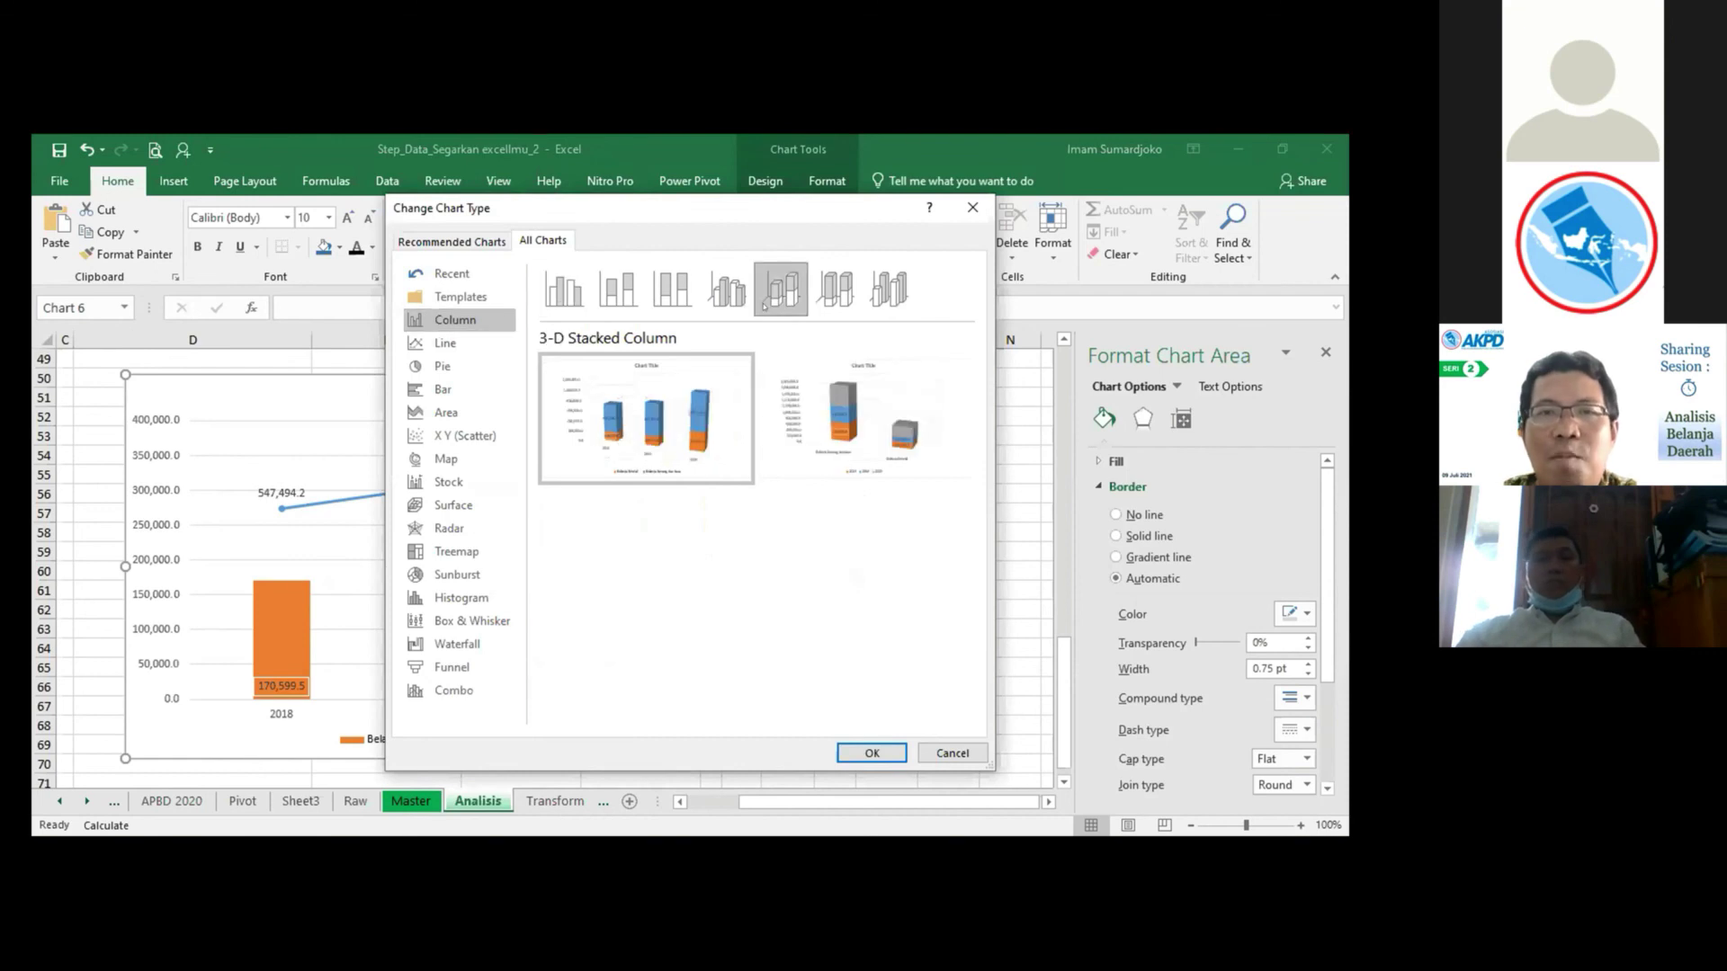
click(681, 297)
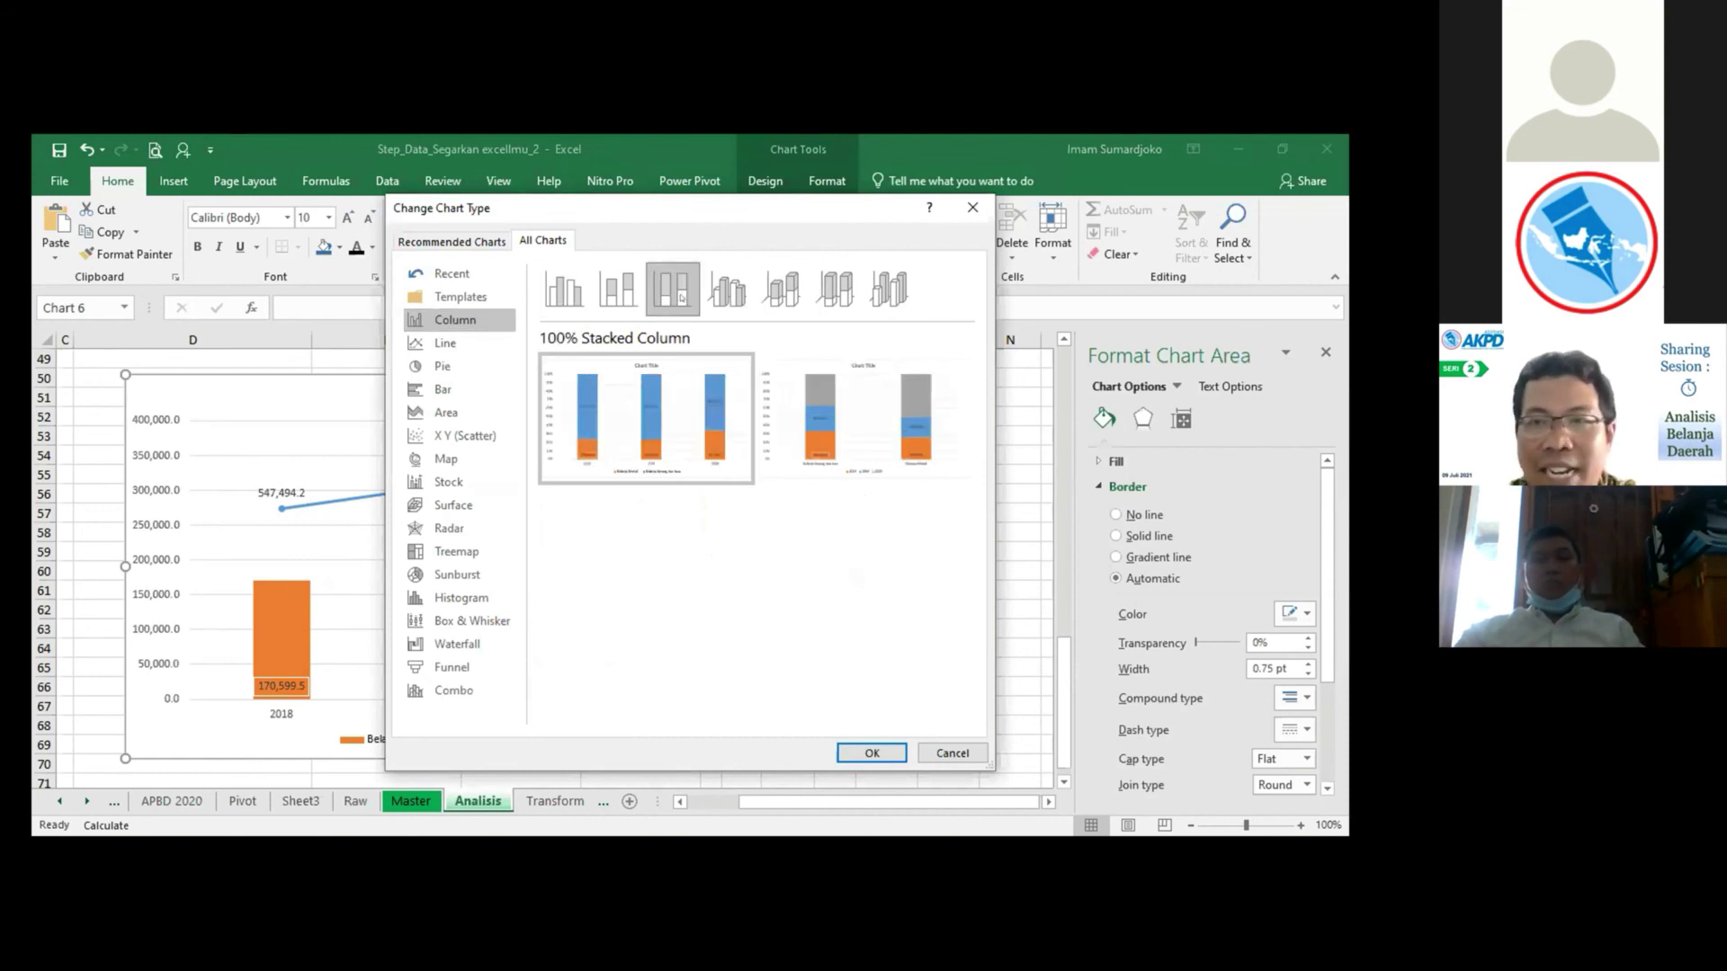
click(626, 296)
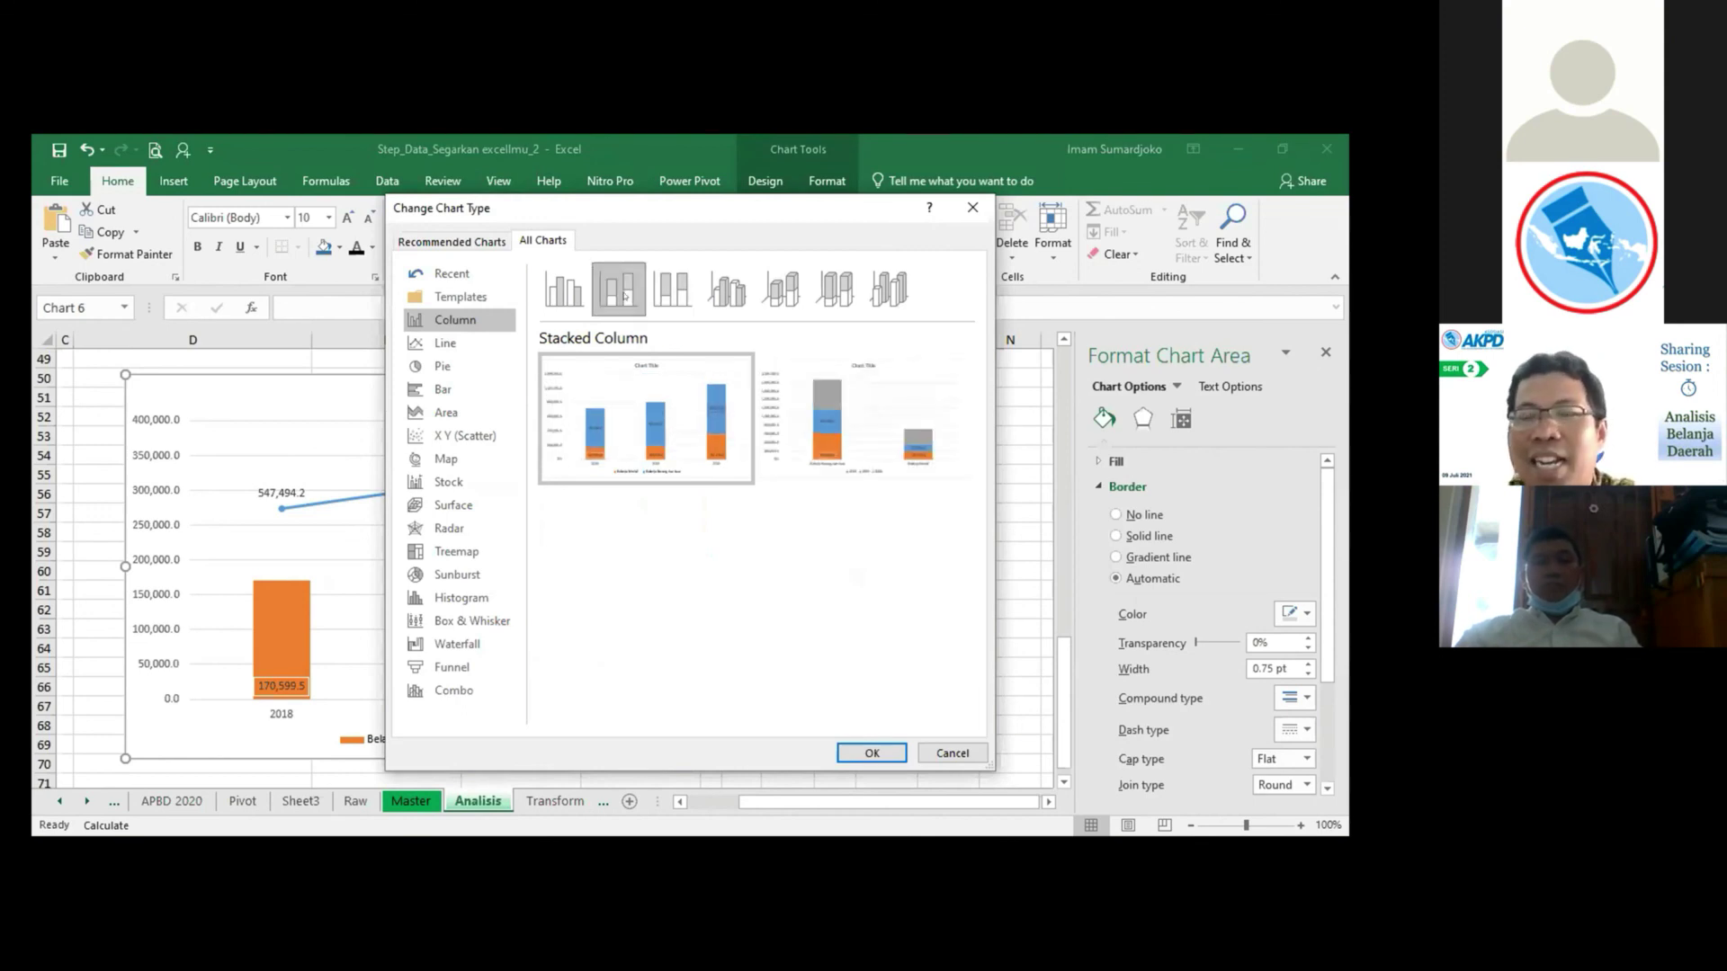
click(579, 295)
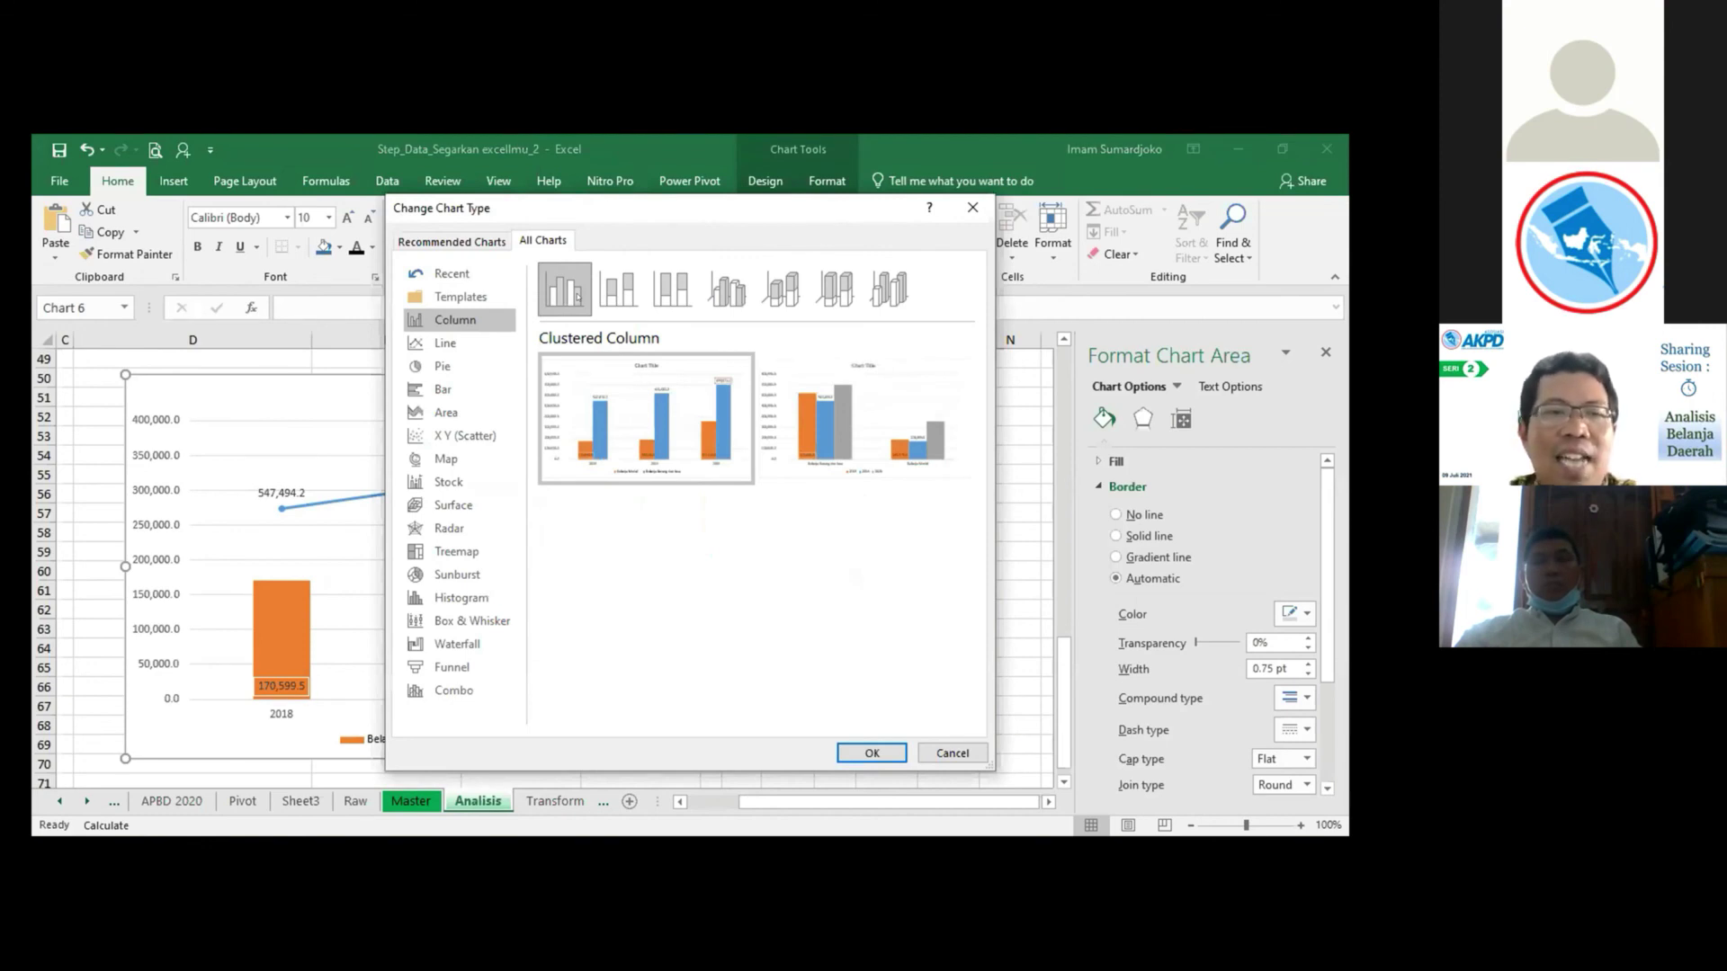
mouse_move(671, 417)
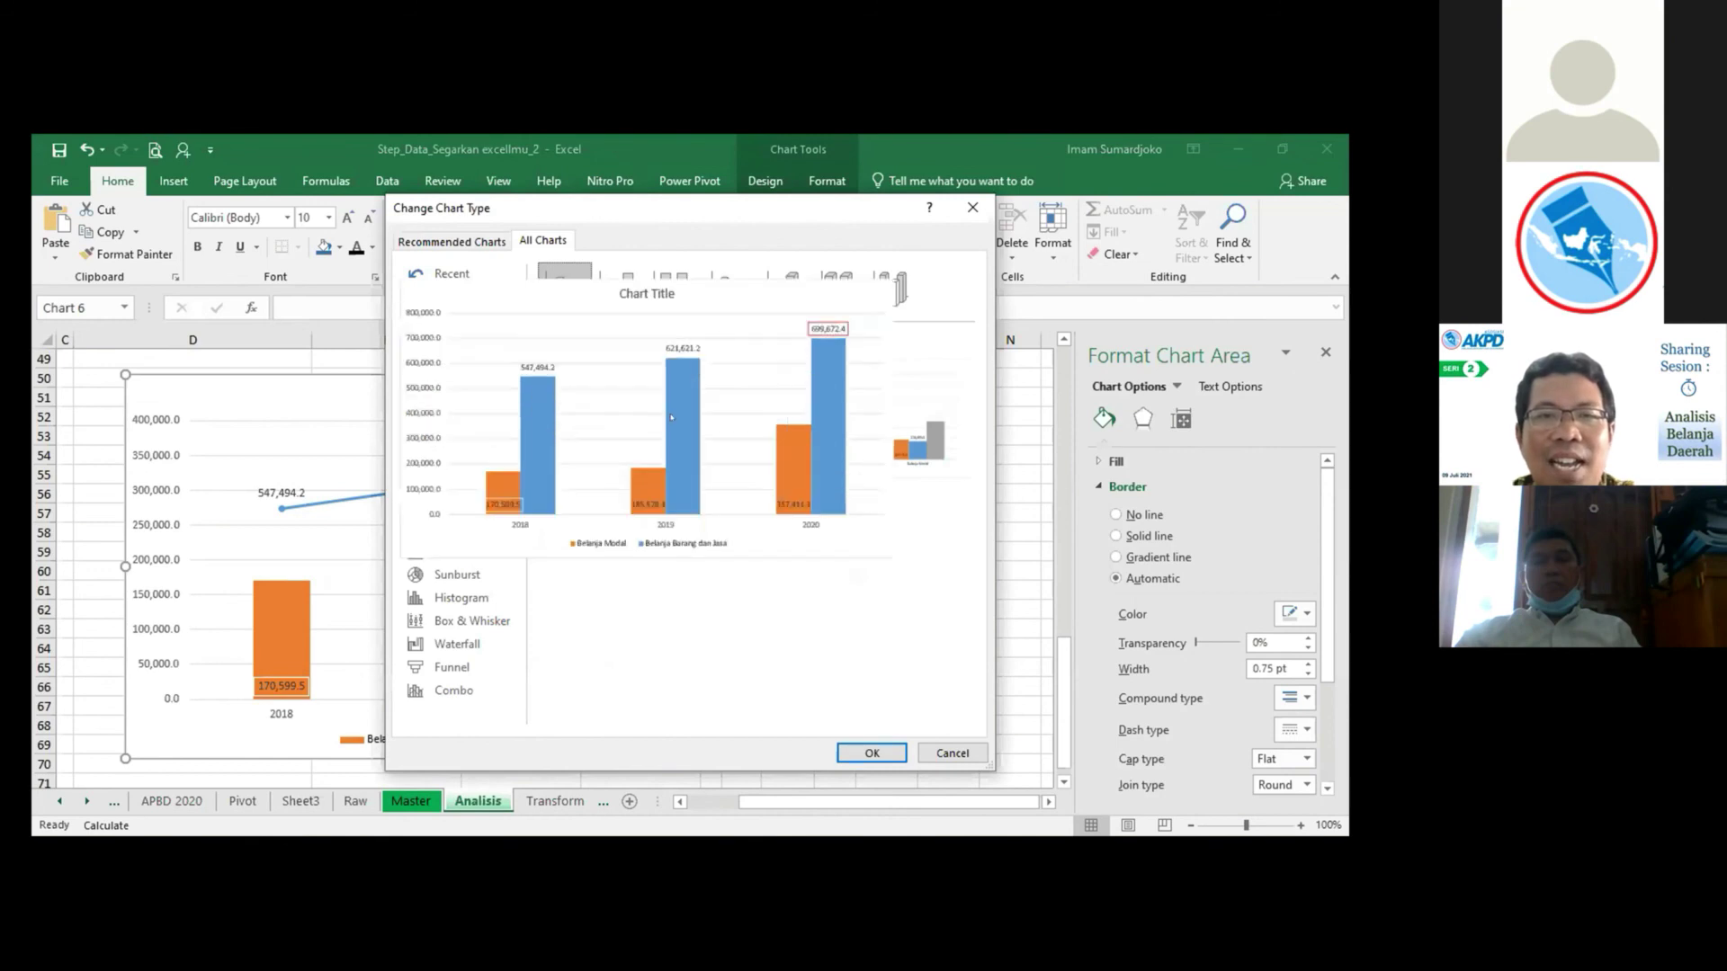
key(Return)
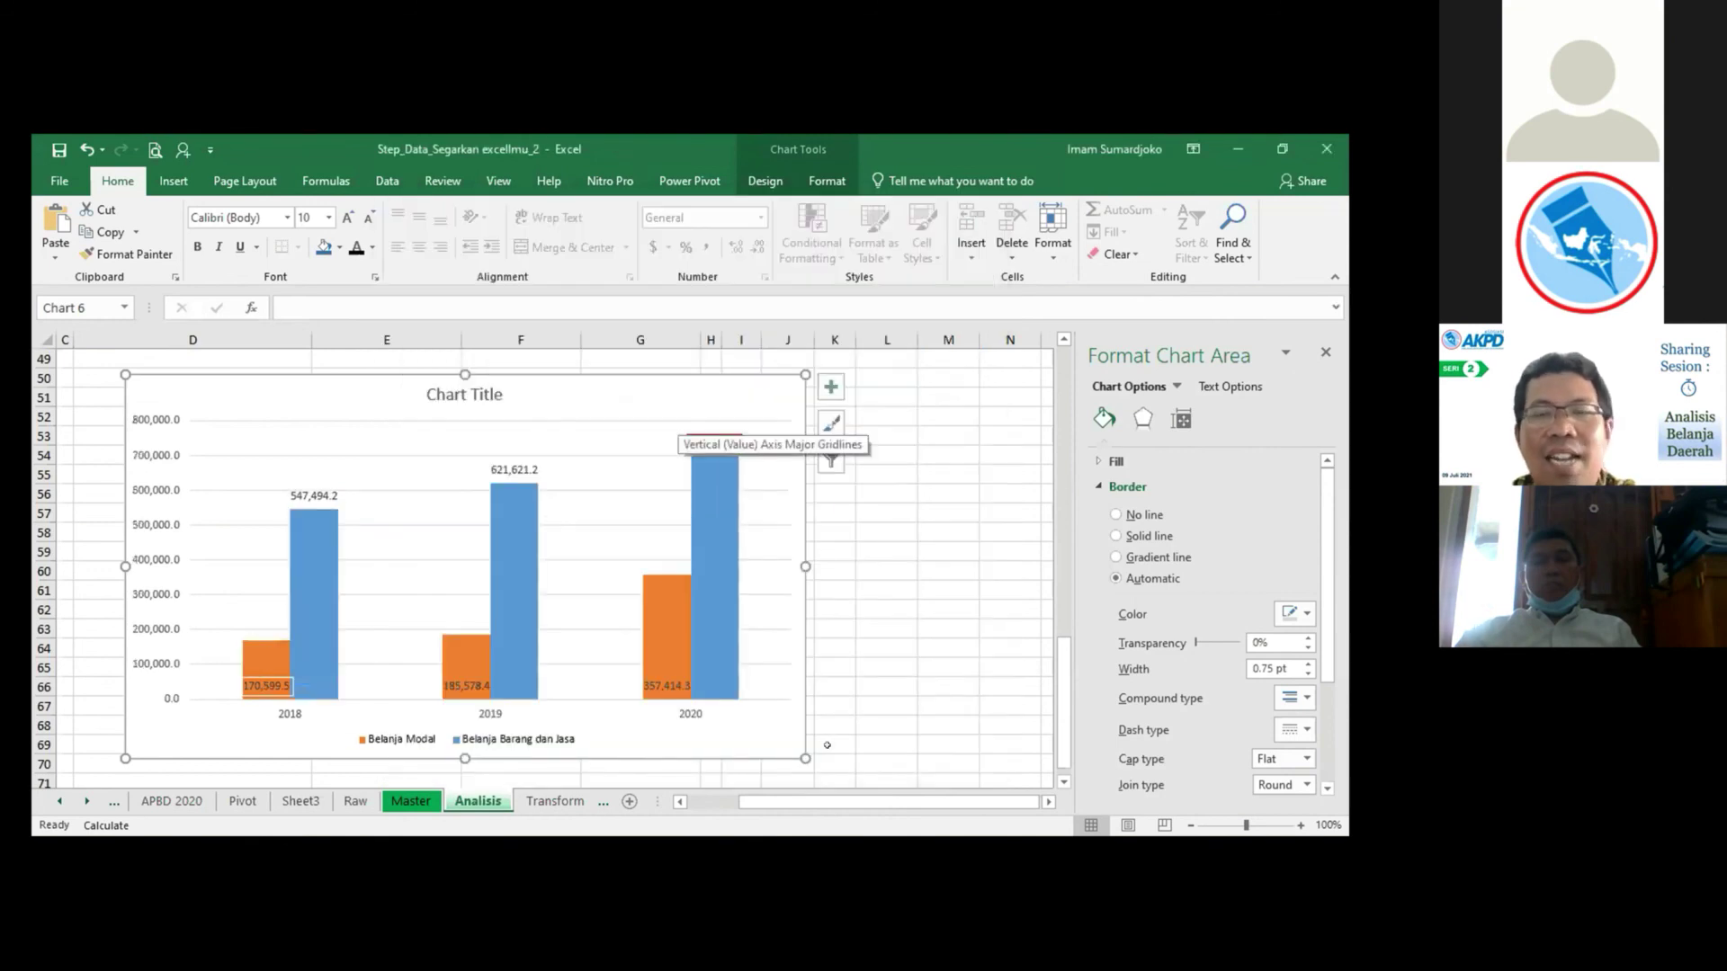
scroll(827, 745, up, 3)
scroll(832, 751, up, 2)
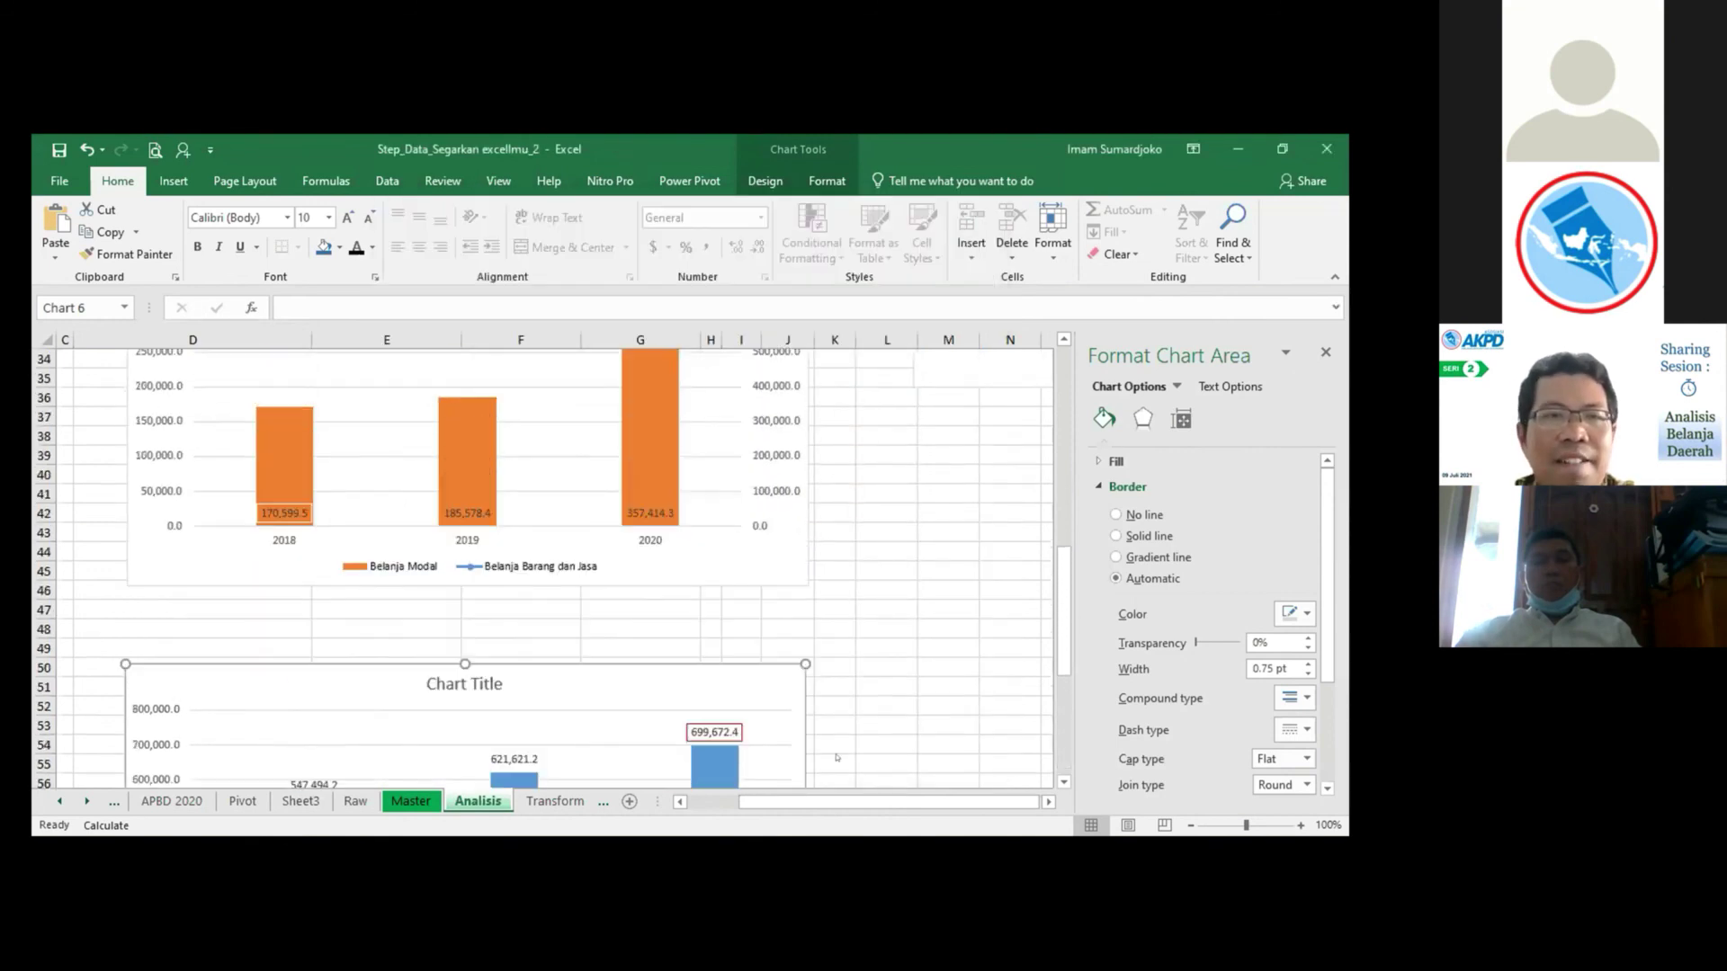
scroll(827, 745, up, 2)
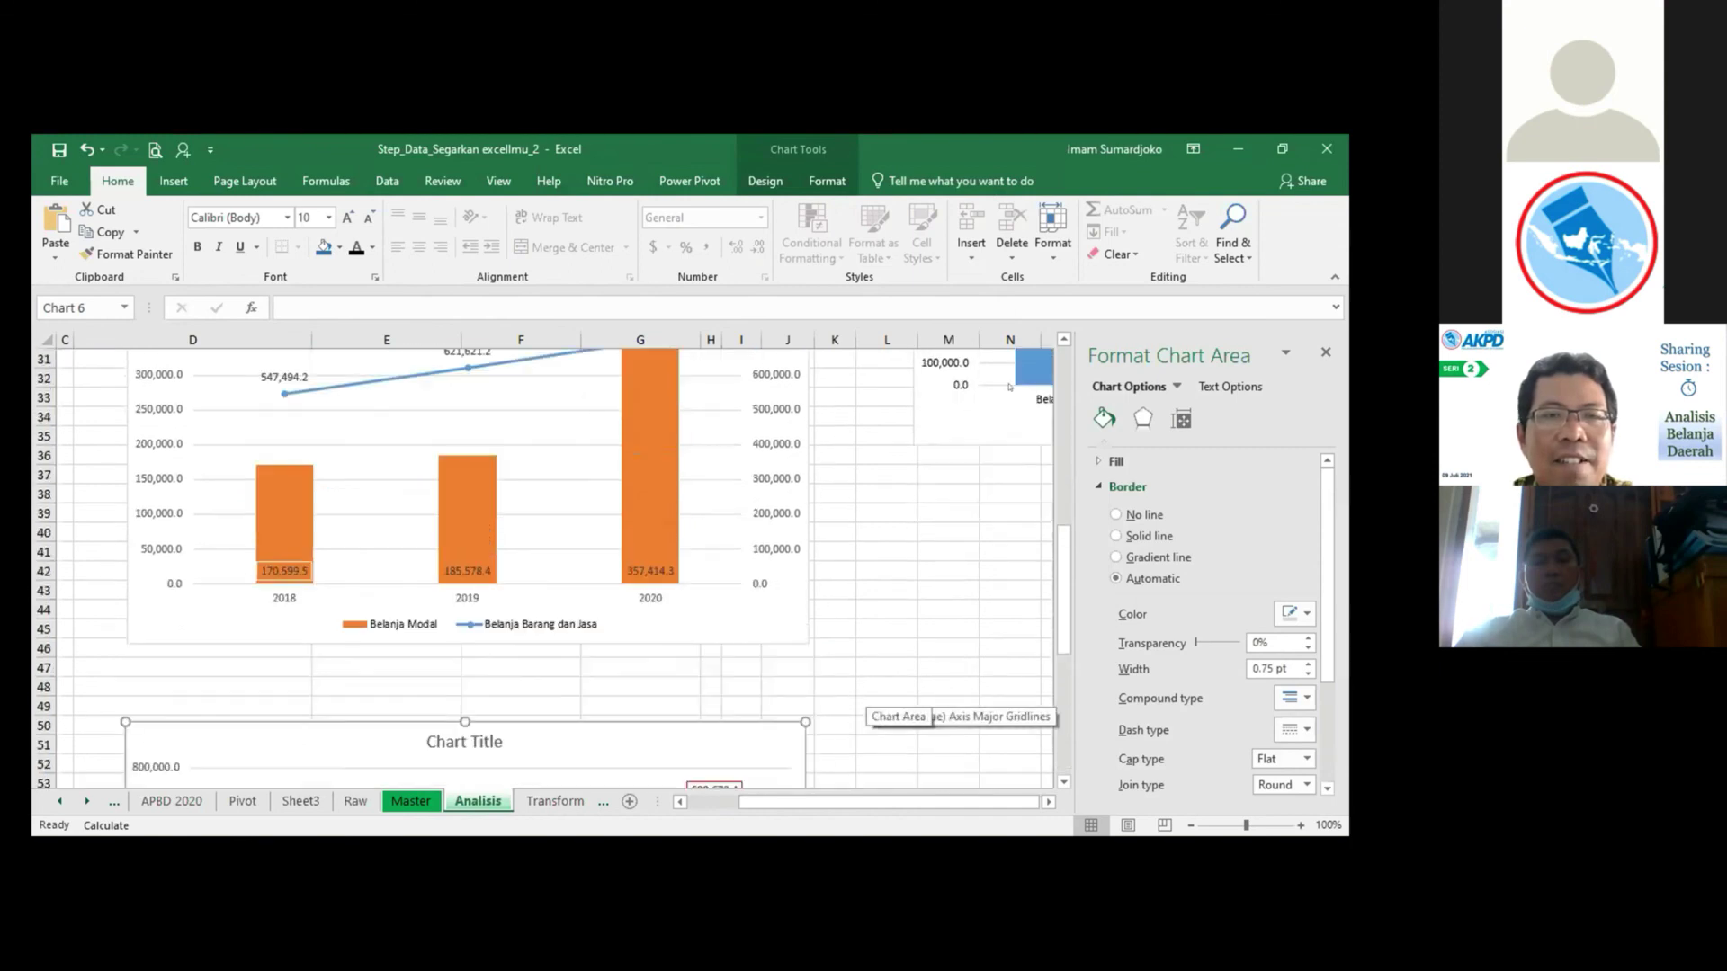